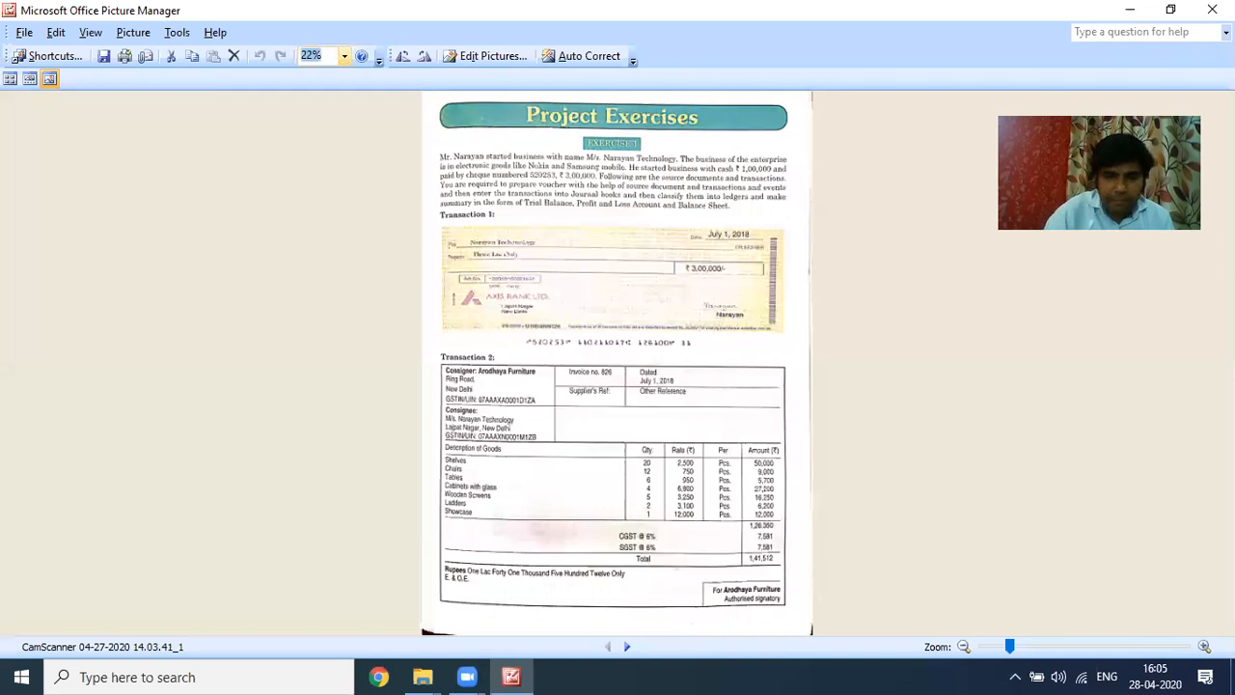
- Set the scanned exercise page's zoom to 60% and read the Exercise 1 instructions and the Transaction 1 cheque
key(Return)
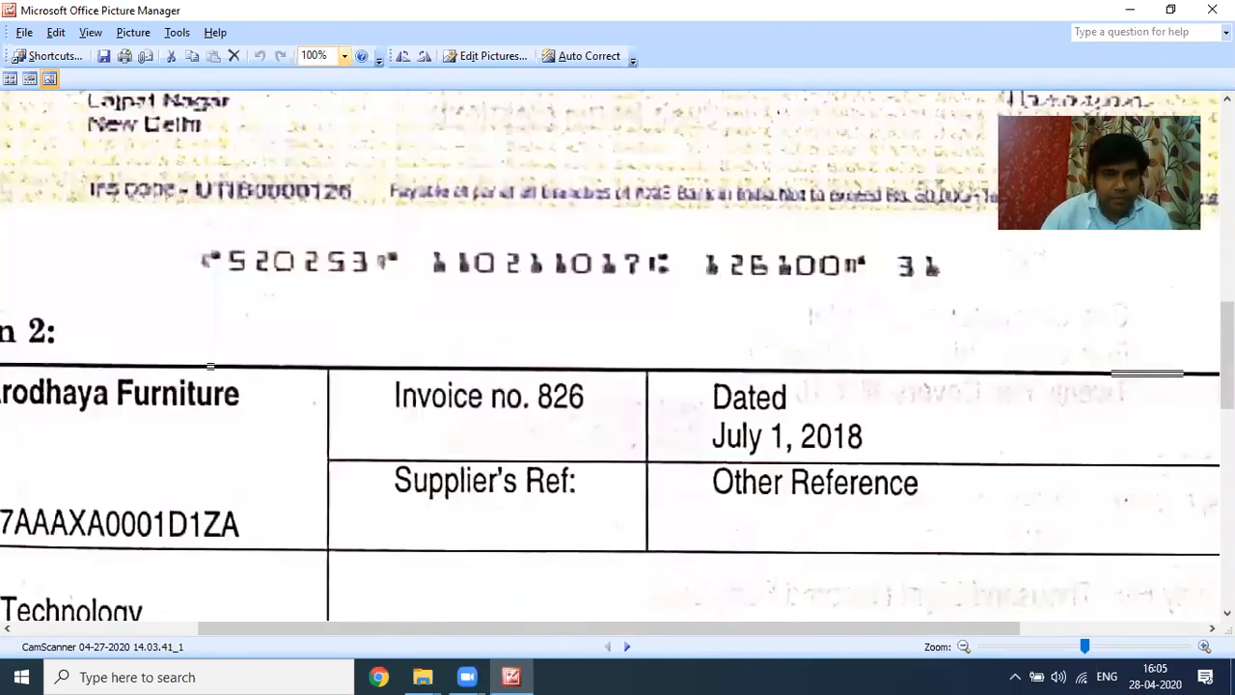
text(60)
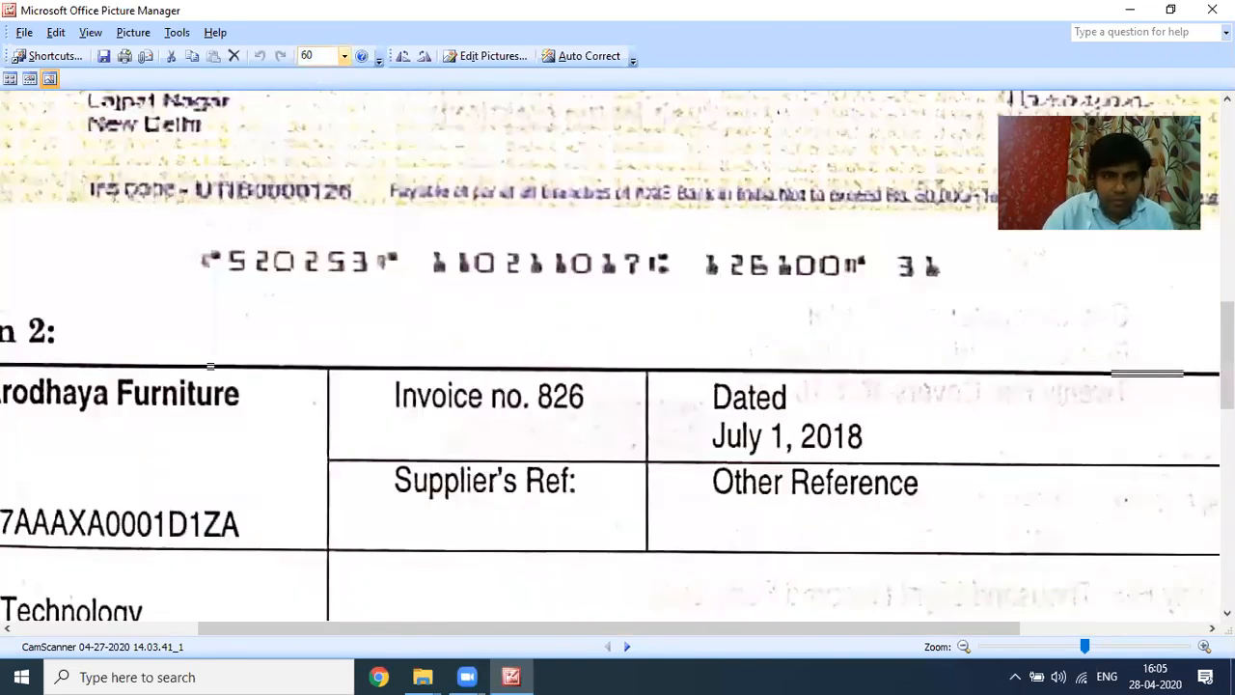
key(Return)
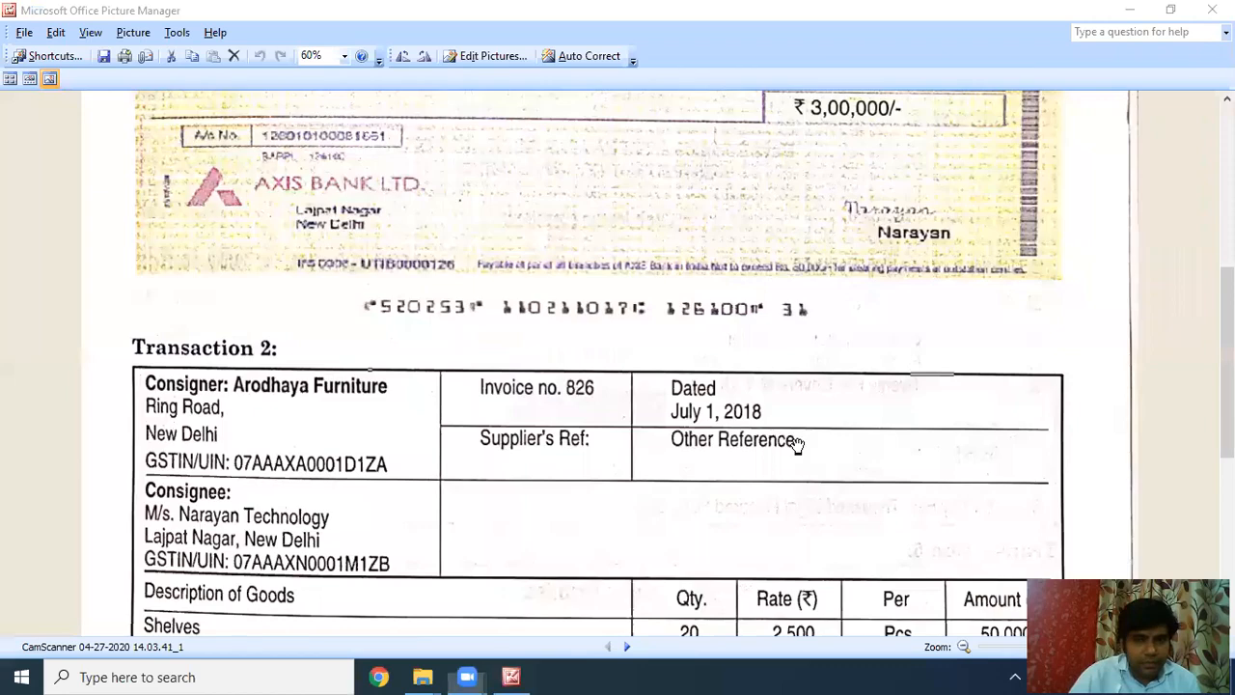
scroll(796, 441, up, 5)
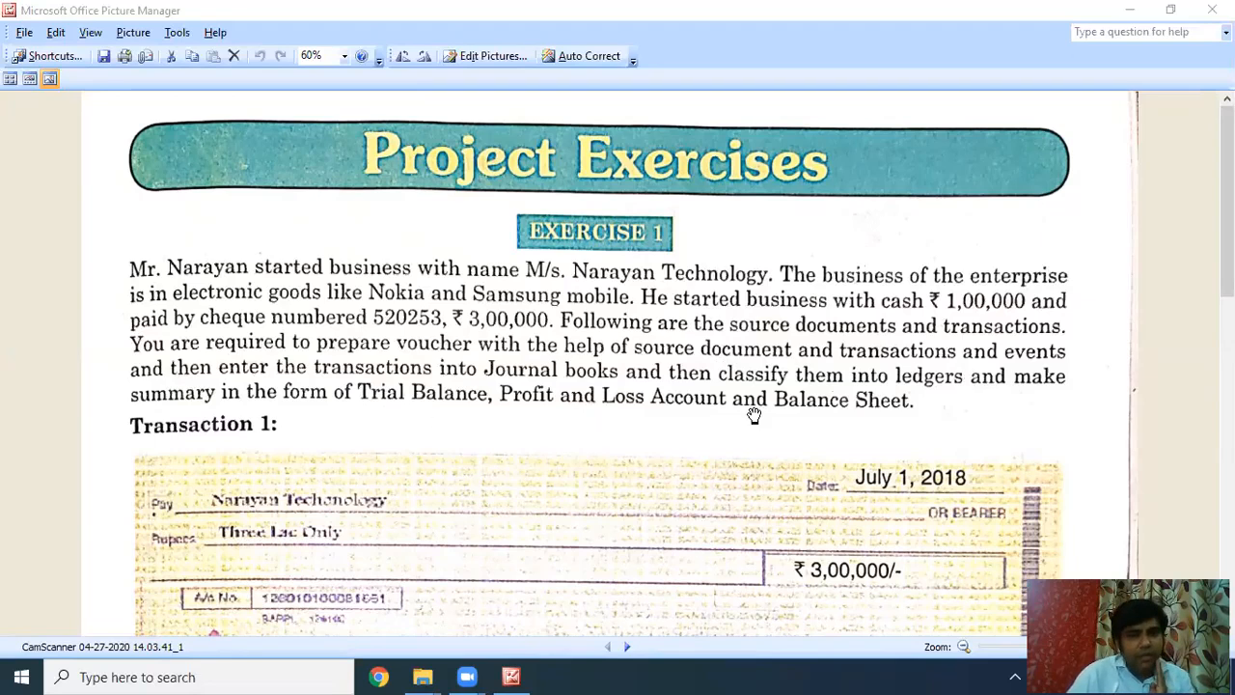
scroll(888, 417, down, 1)
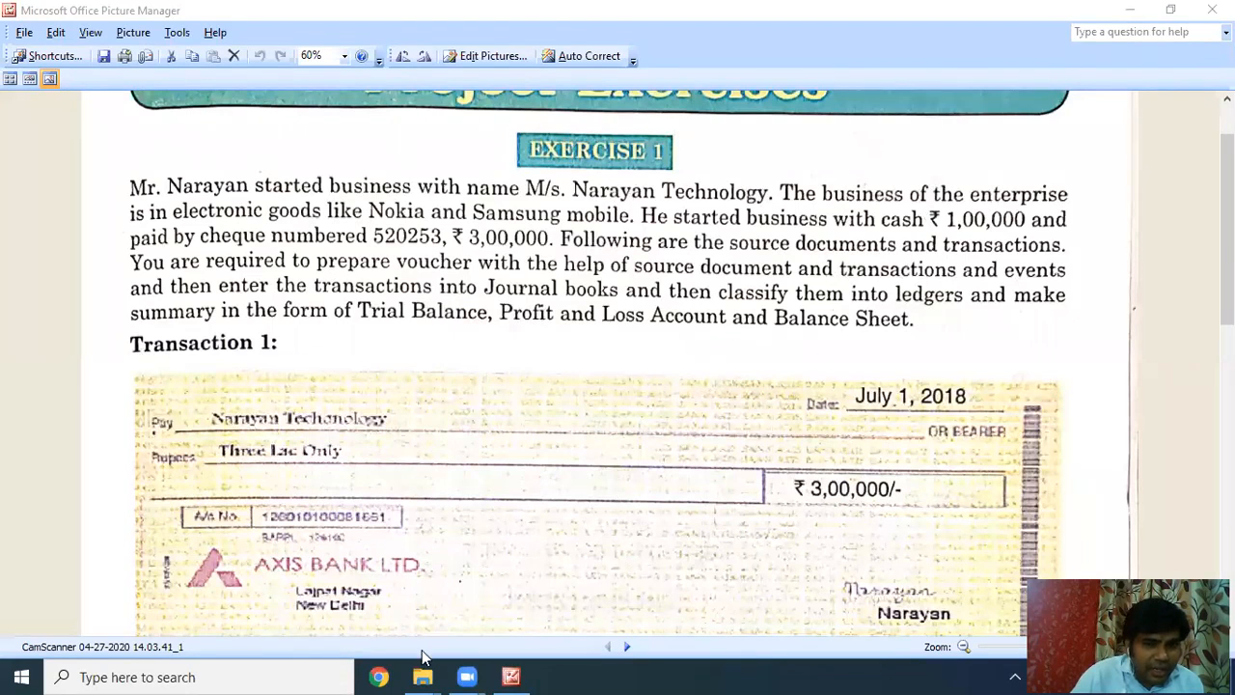
click(643, 381)
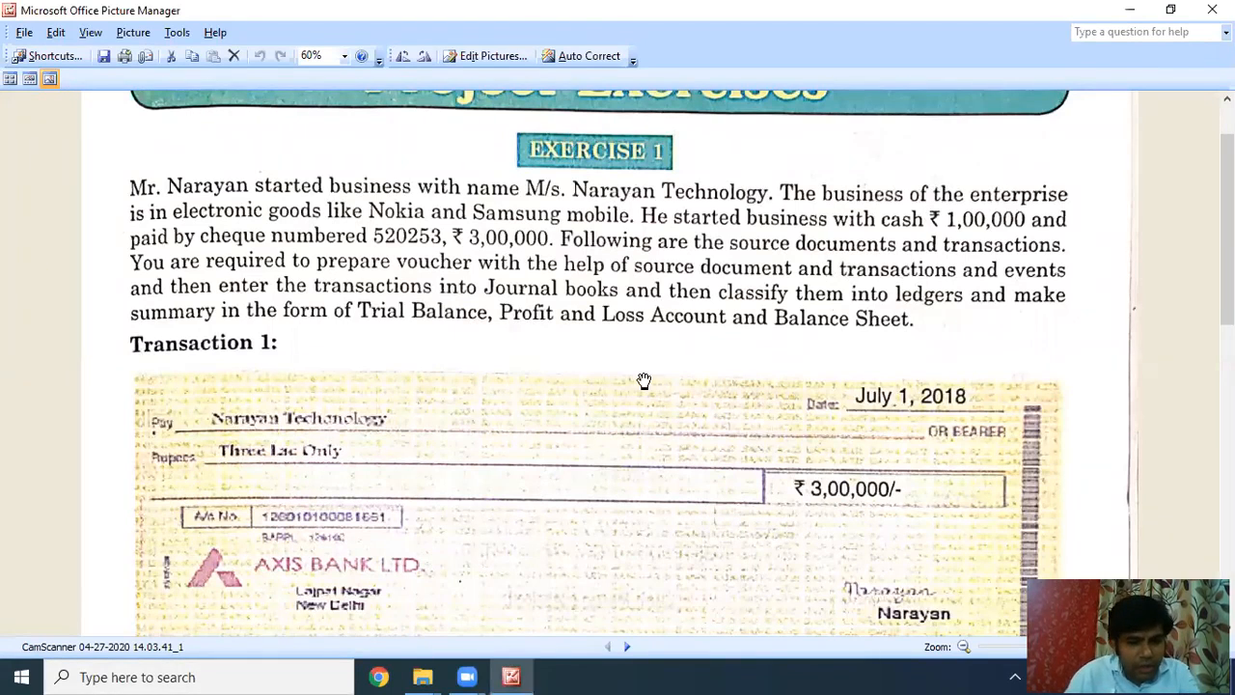
- Launch Tally.ERP 9 from the desktop and start creating a new company
key(super+d)
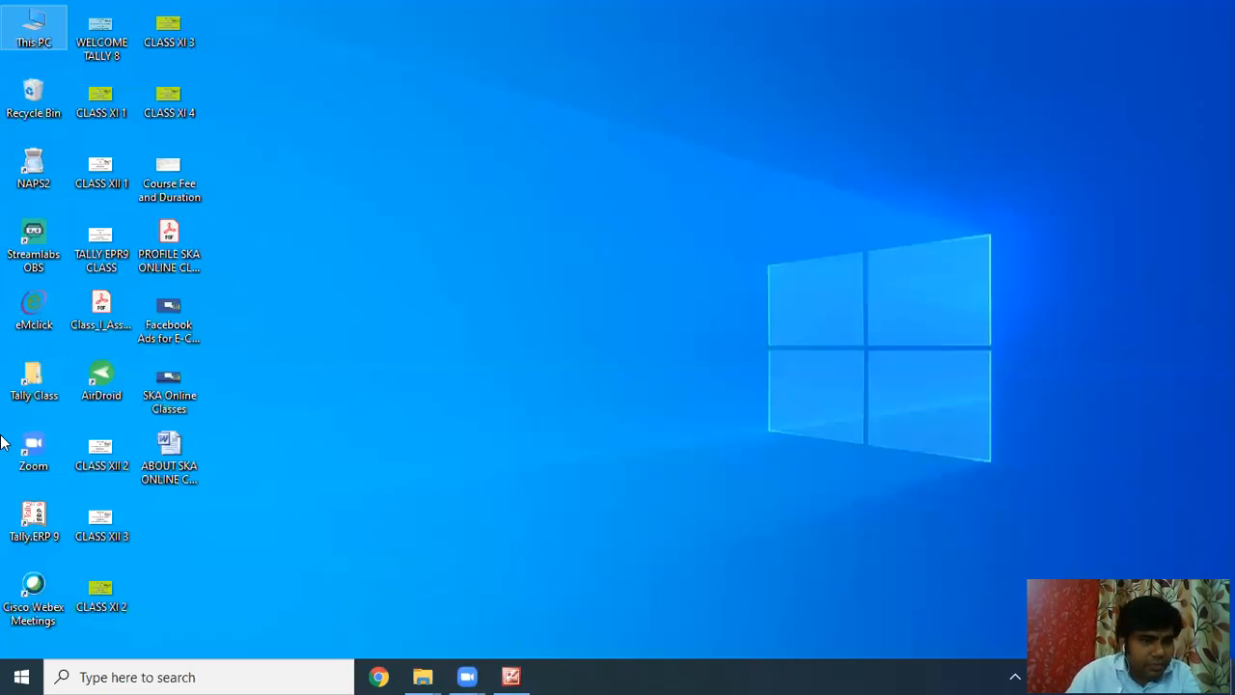
click(33, 521)
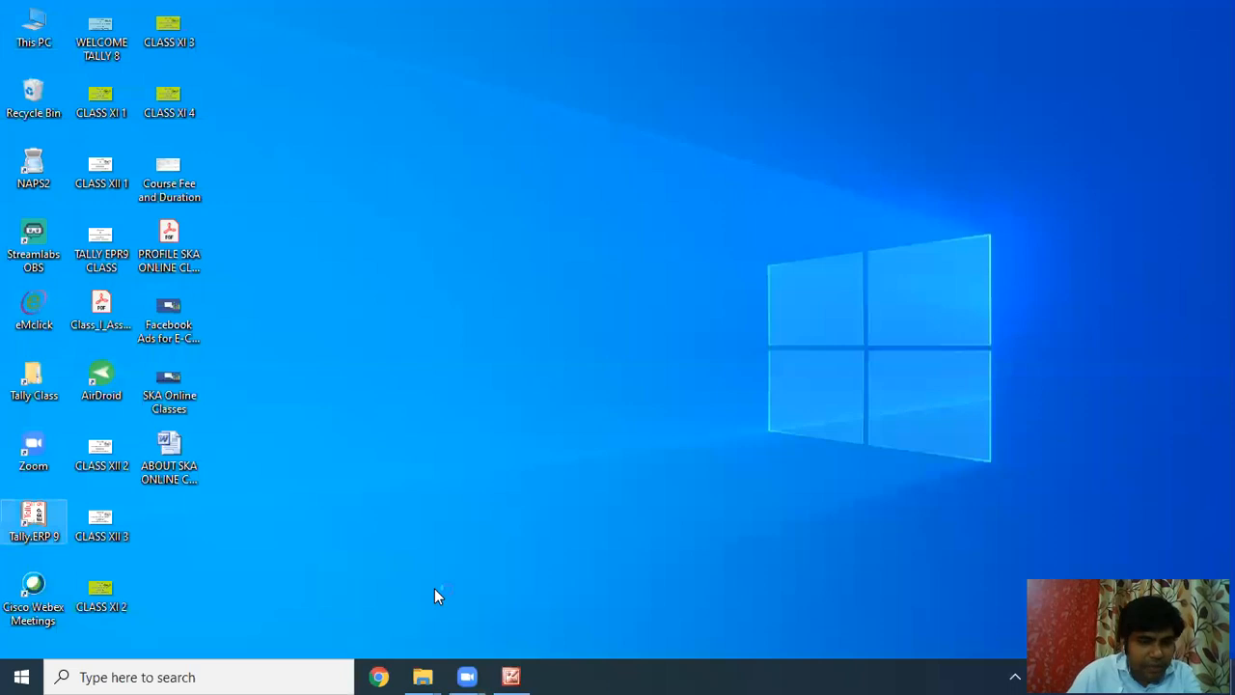
key(Return)
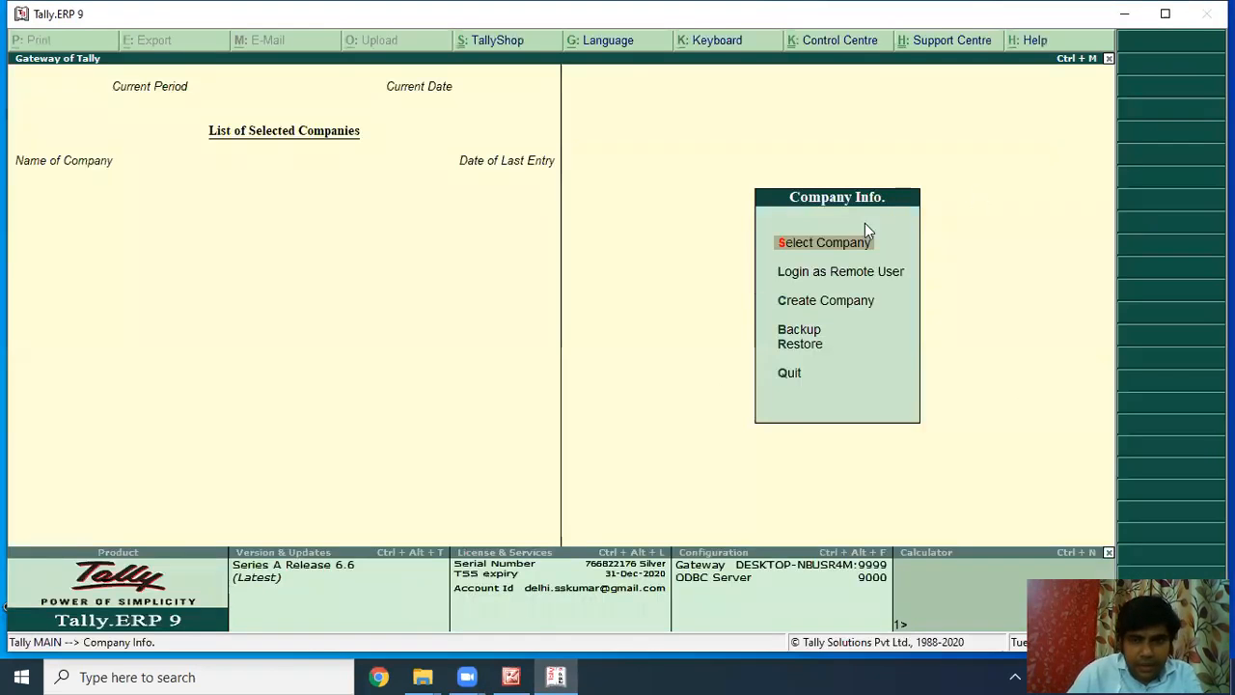
click(872, 304)
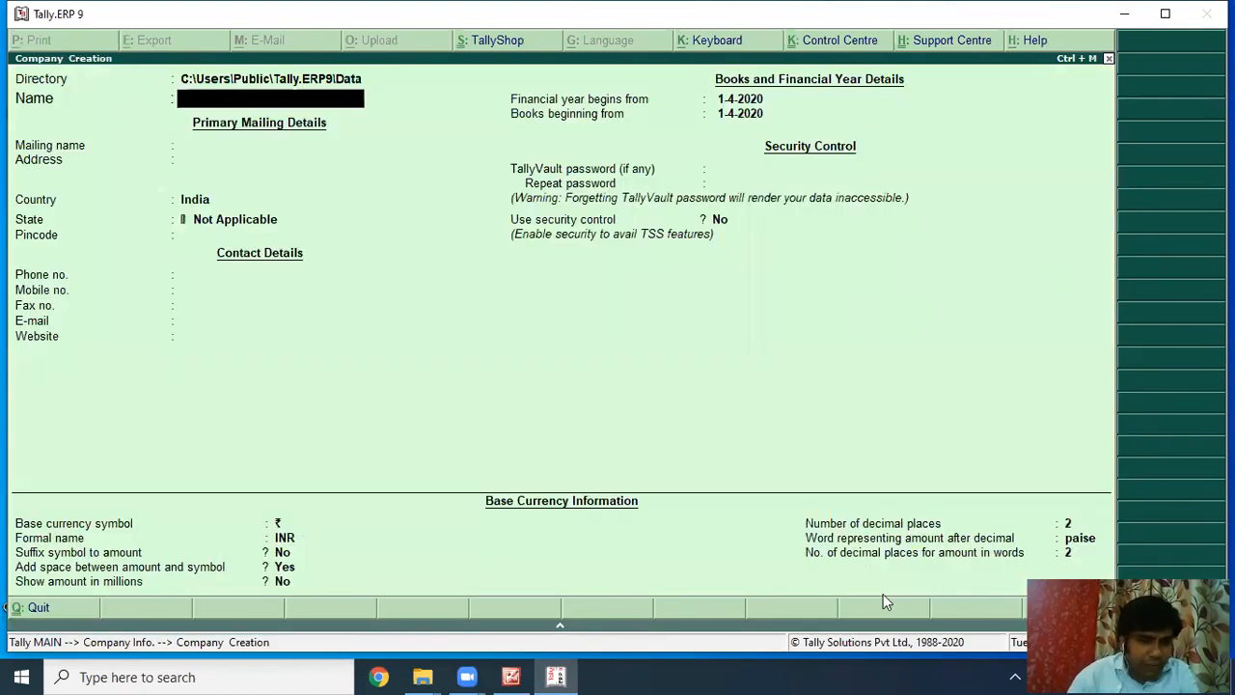
- Switch to File Explorer, open the D:\Tally Class\TALLY DATA\DATA folder and copy its path
click(556, 677)
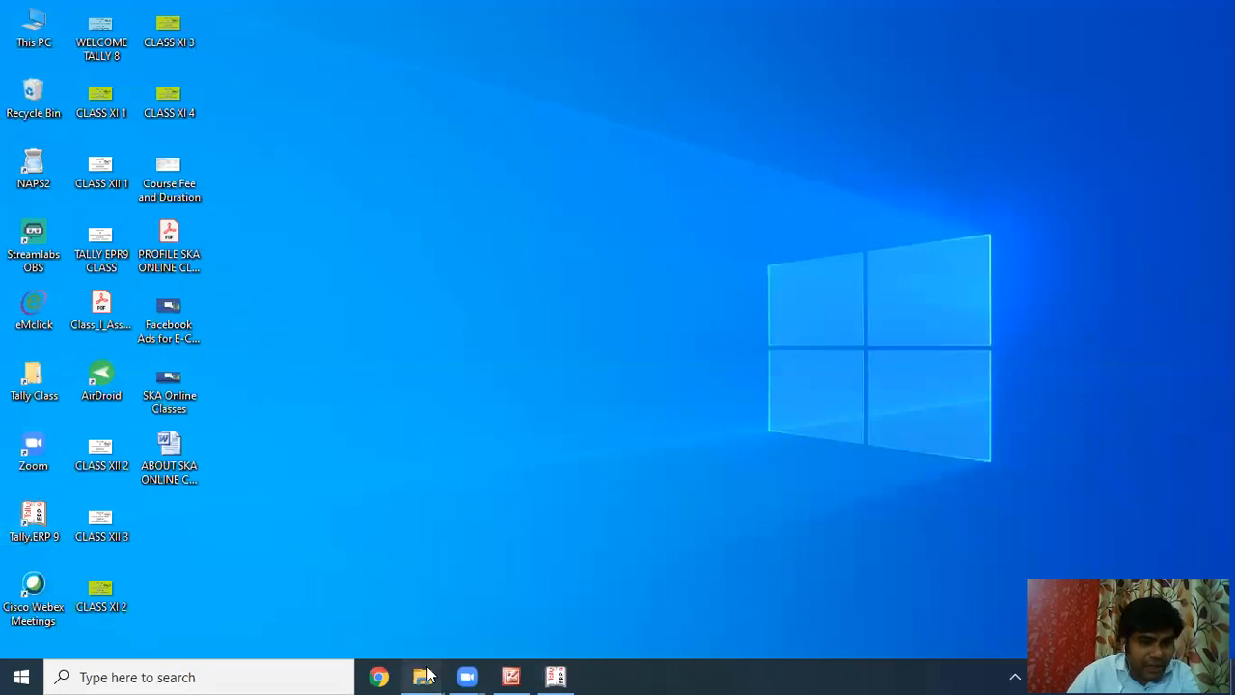
mouse_move(423, 676)
click(612, 587)
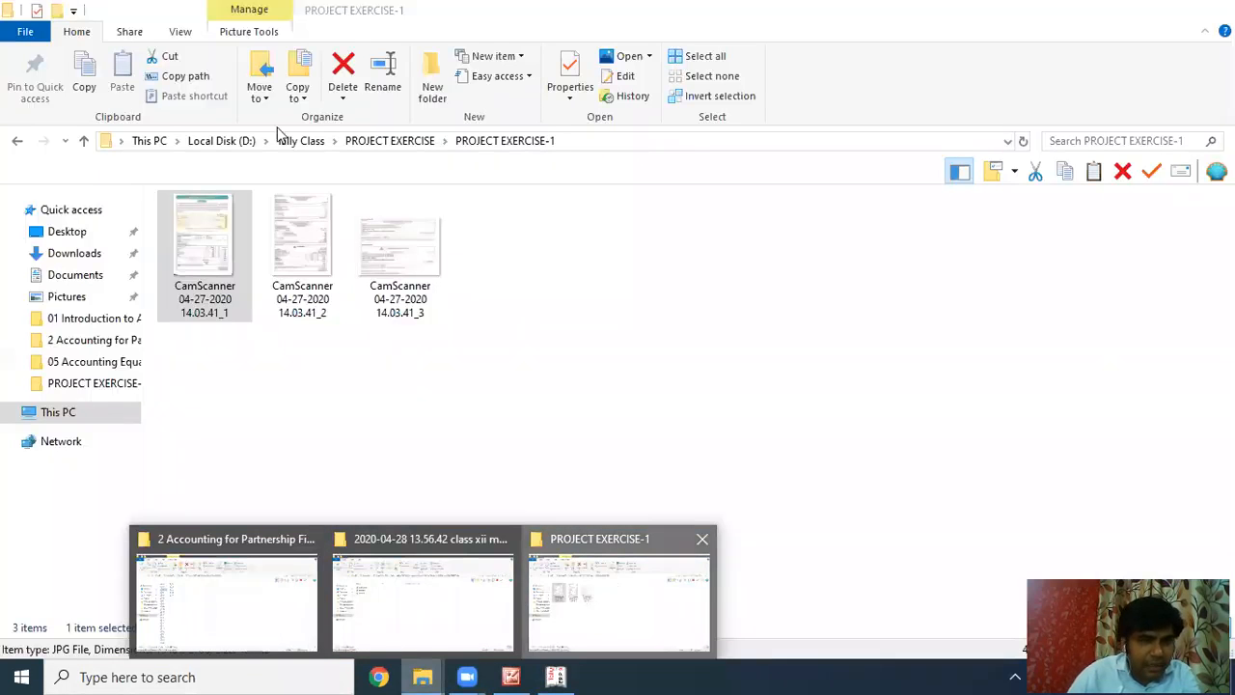
click(299, 141)
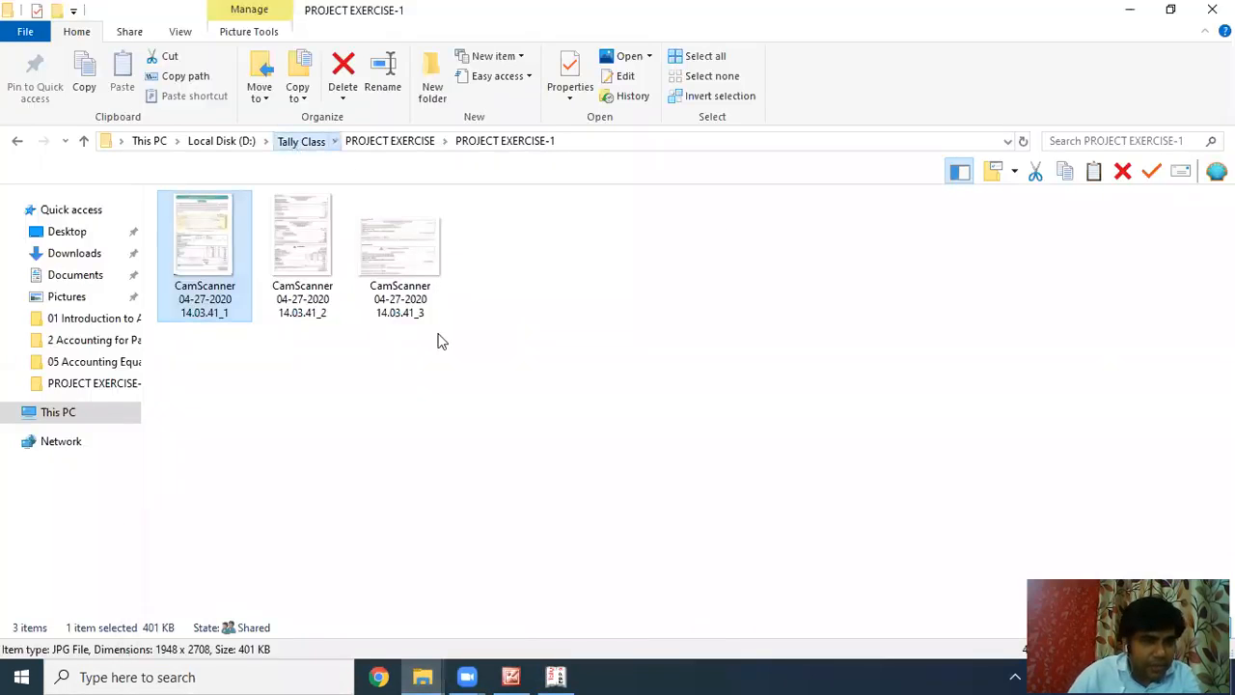
double_click(231, 433)
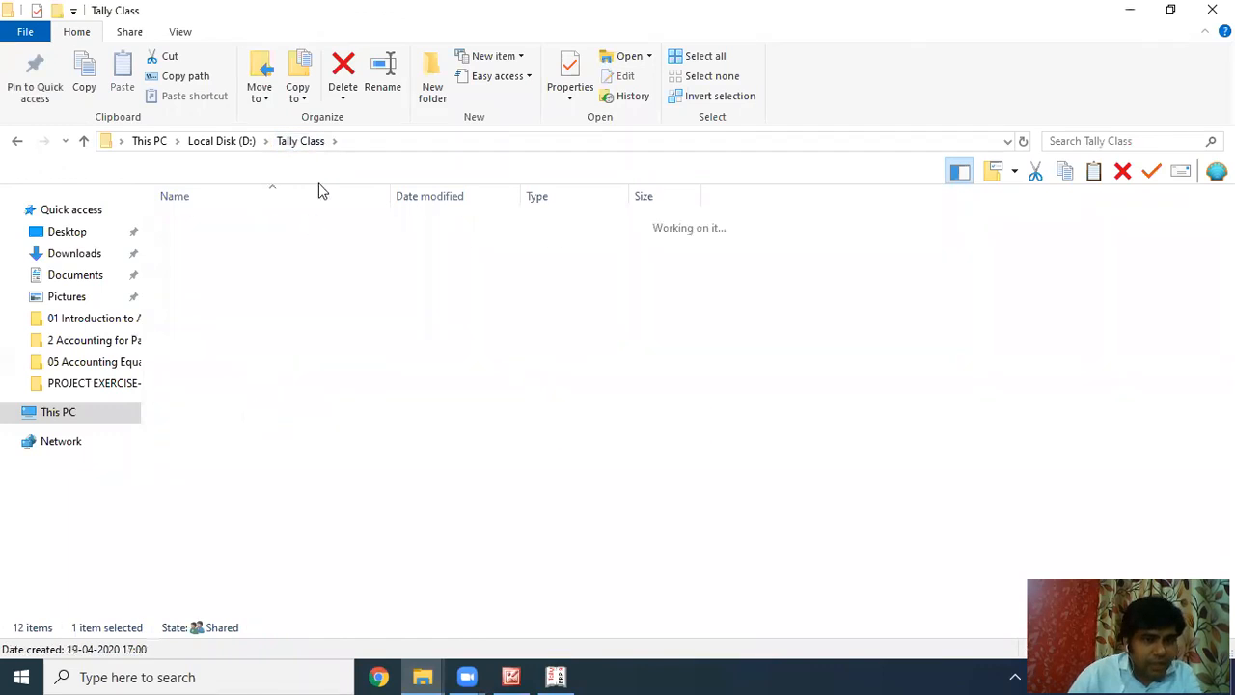
double_click(232, 230)
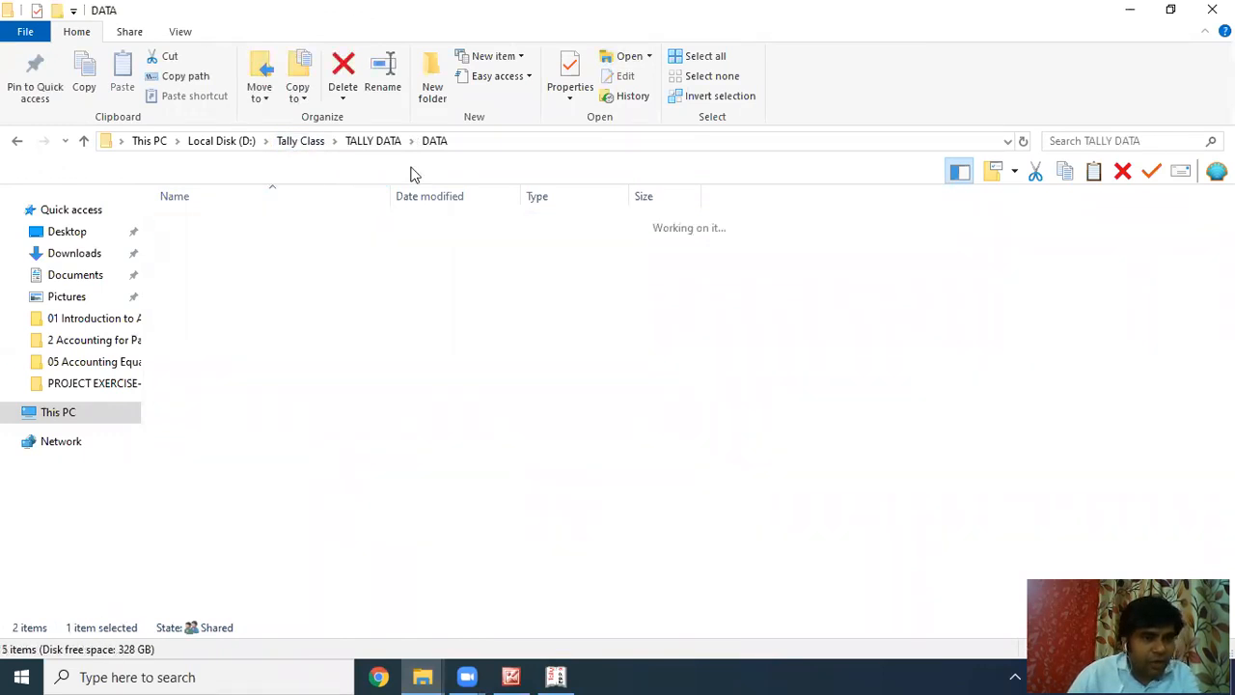
click(499, 141)
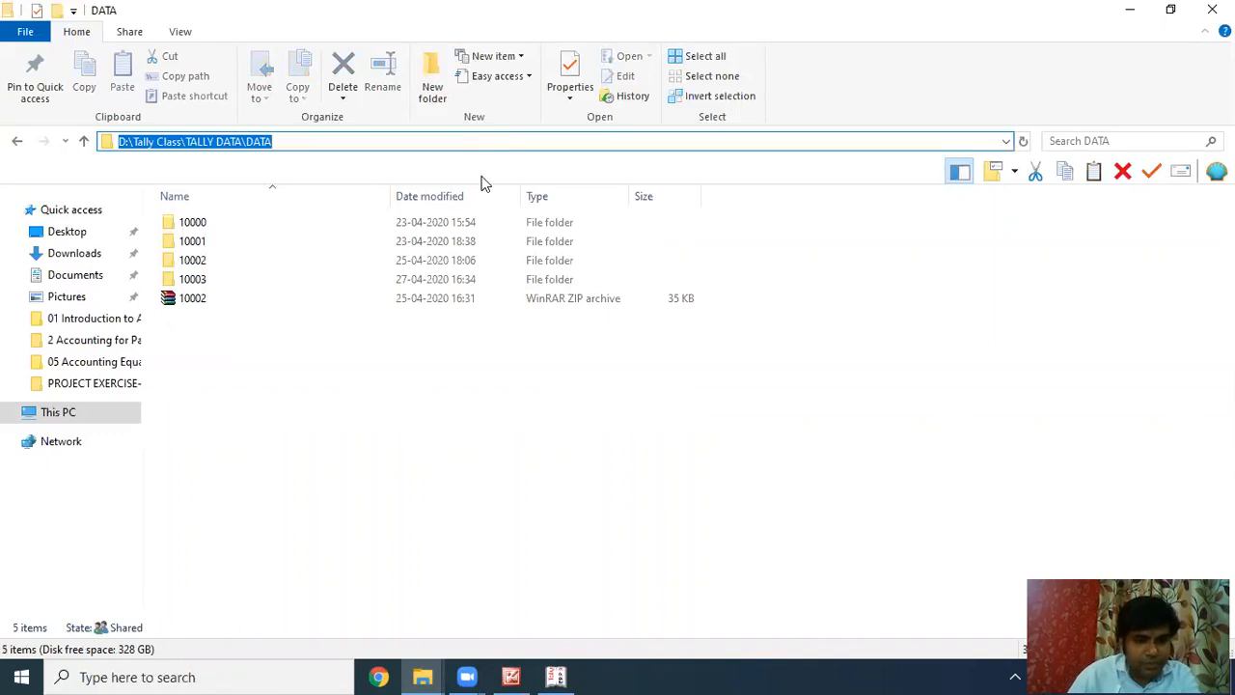
- Back in Tally.ERP 9, set the new company's data directory to the copied path D:\Tally Class\TALLY DATA\DATA
click(558, 676)
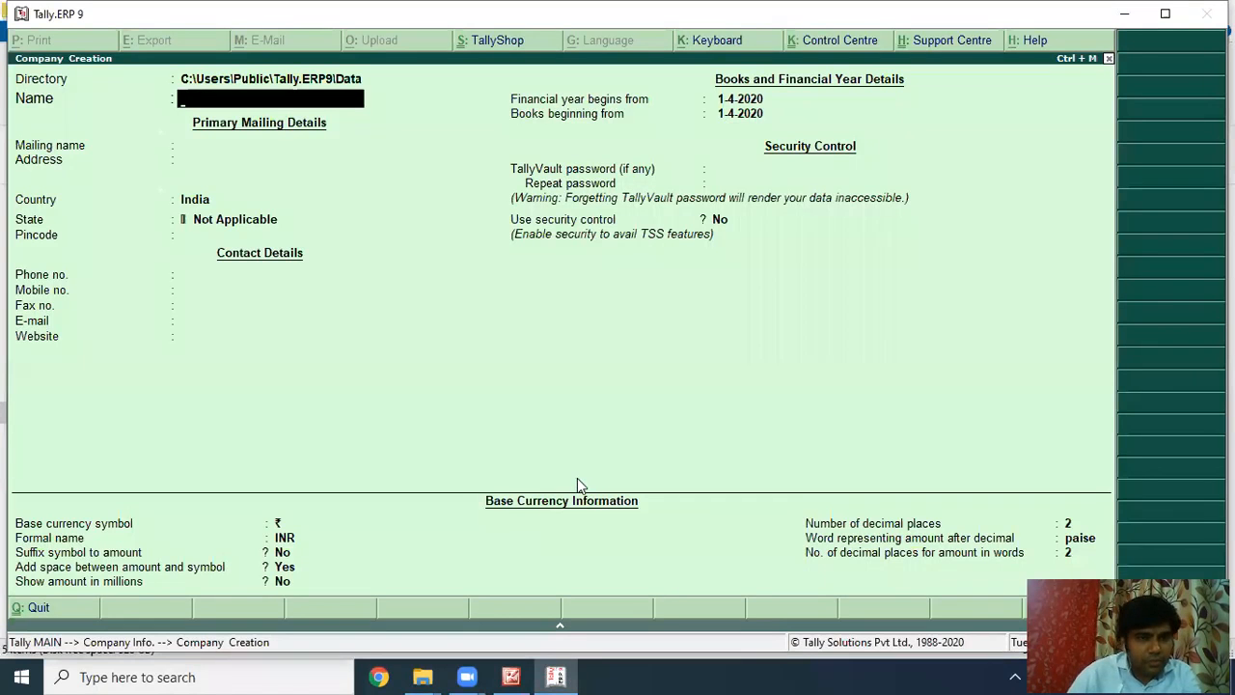
key(BackSpace)
key(ctrl+alt+v)
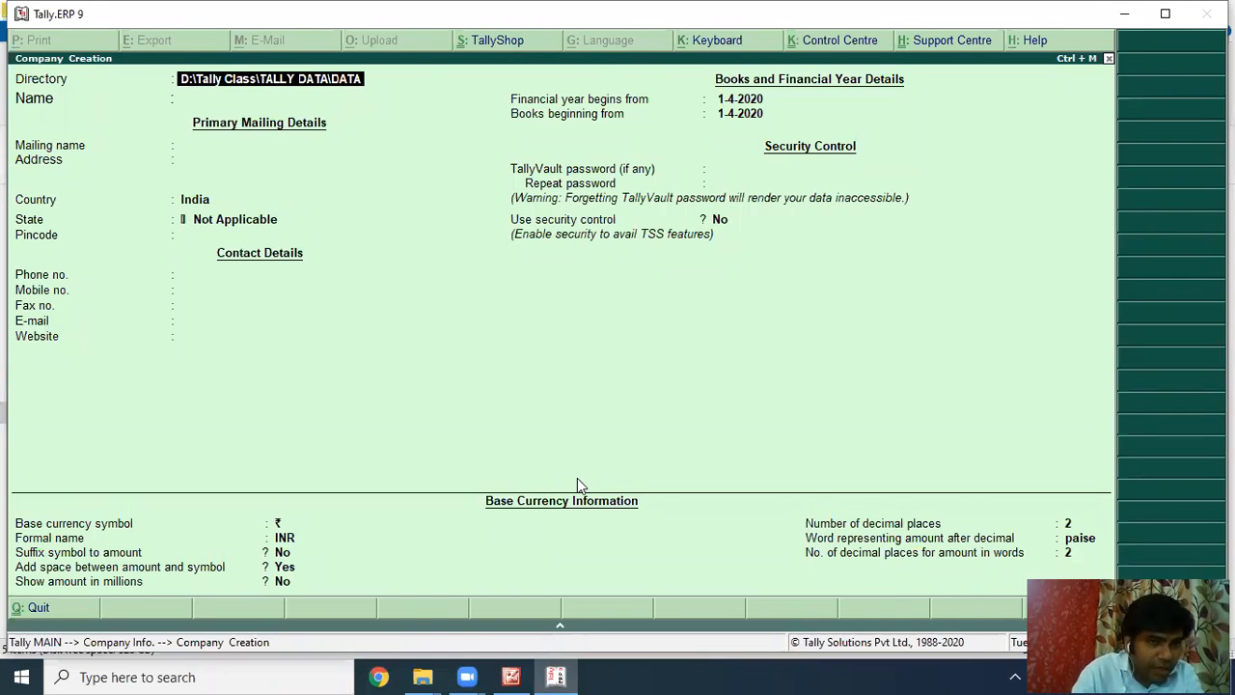
key(alt+Tab)
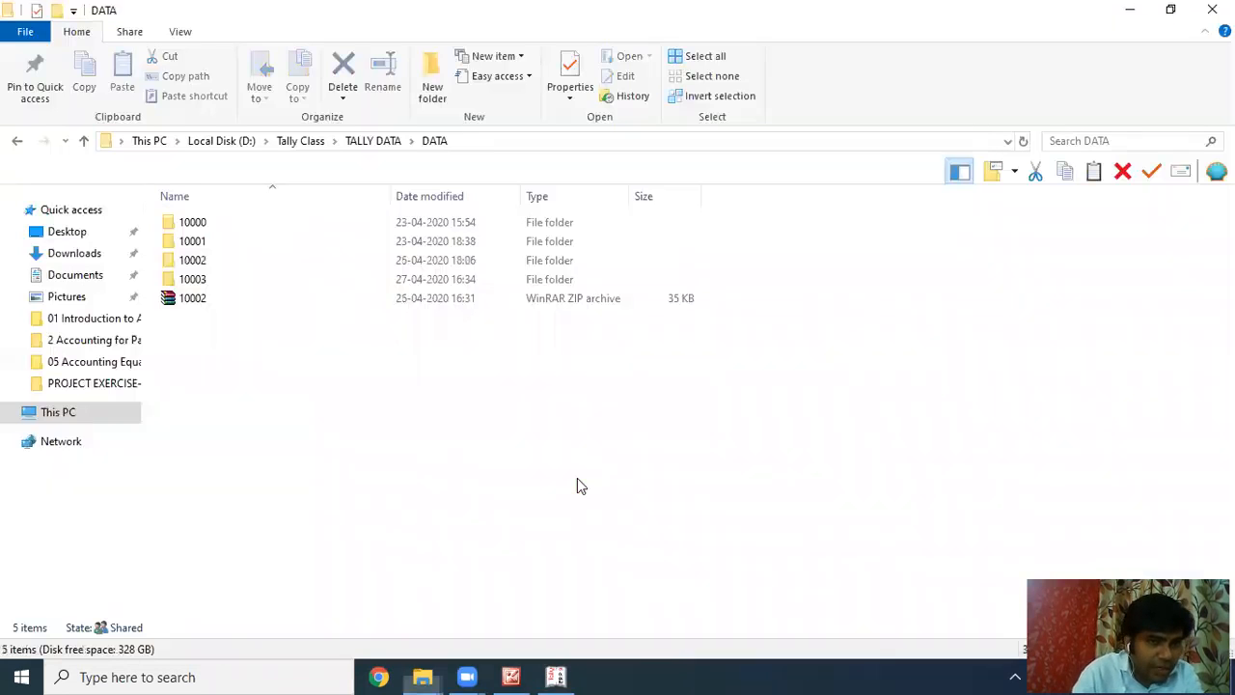
click(502, 142)
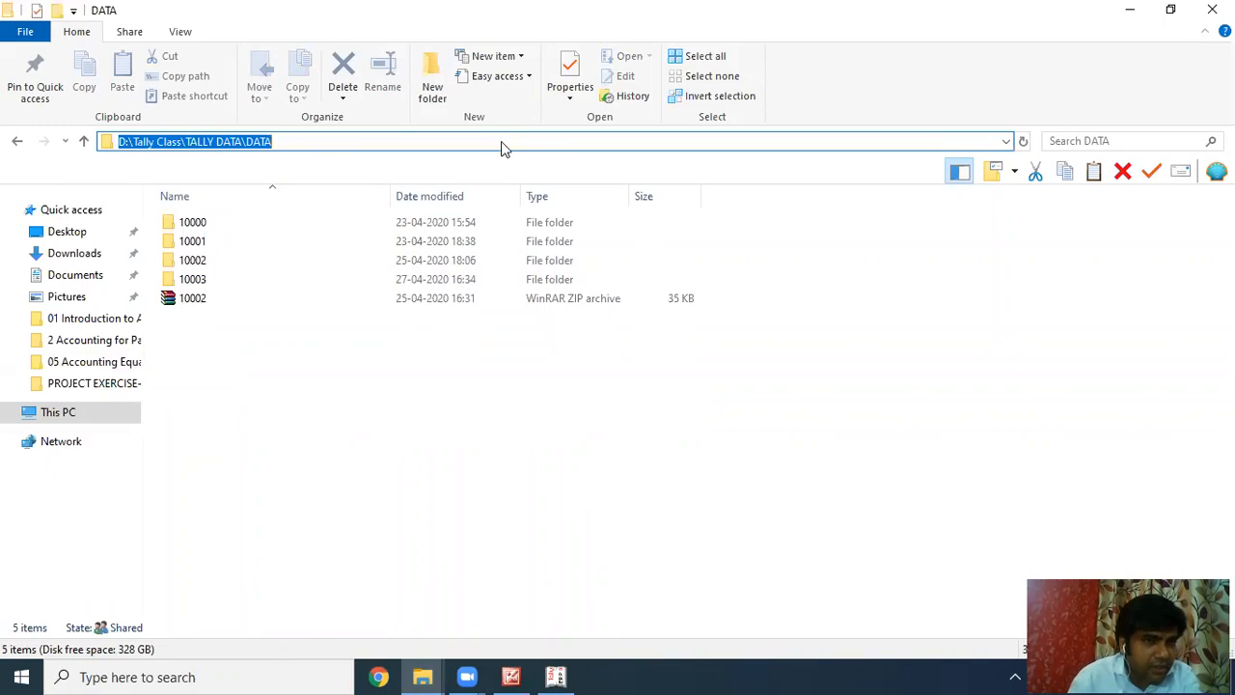
key(alt+Tab)
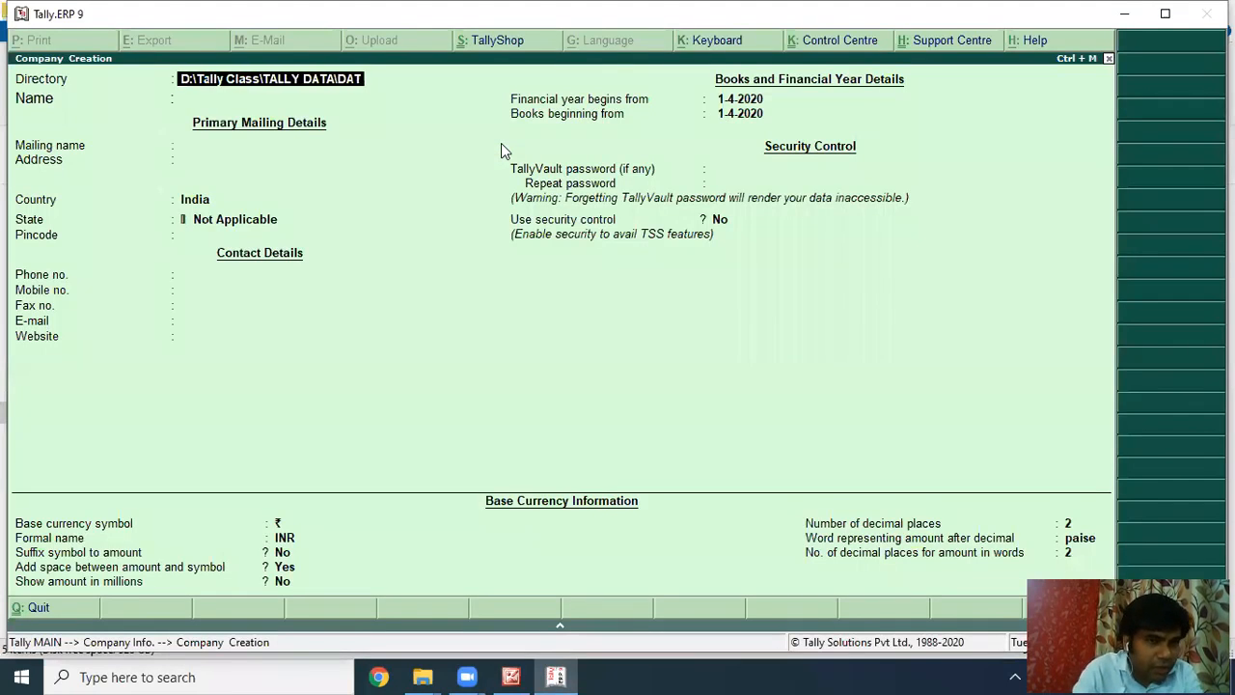
key(BackSpace)
key(BackSpace)
key(BackSpace)
key(BackSpace)
key(BackSpace)
key(BackSpace)
key(BackSpace)
key(BackSpace)
key(BackSpace)
key(BackSpace)
key(BackSpace)
key(BackSpace)
key(BackSpace)
key(BackSpace)
key(BackSpace)
key(BackSpace)
key(BackSpace)
key(BackSpace)
key(BackSpace)
key(BackSpace)
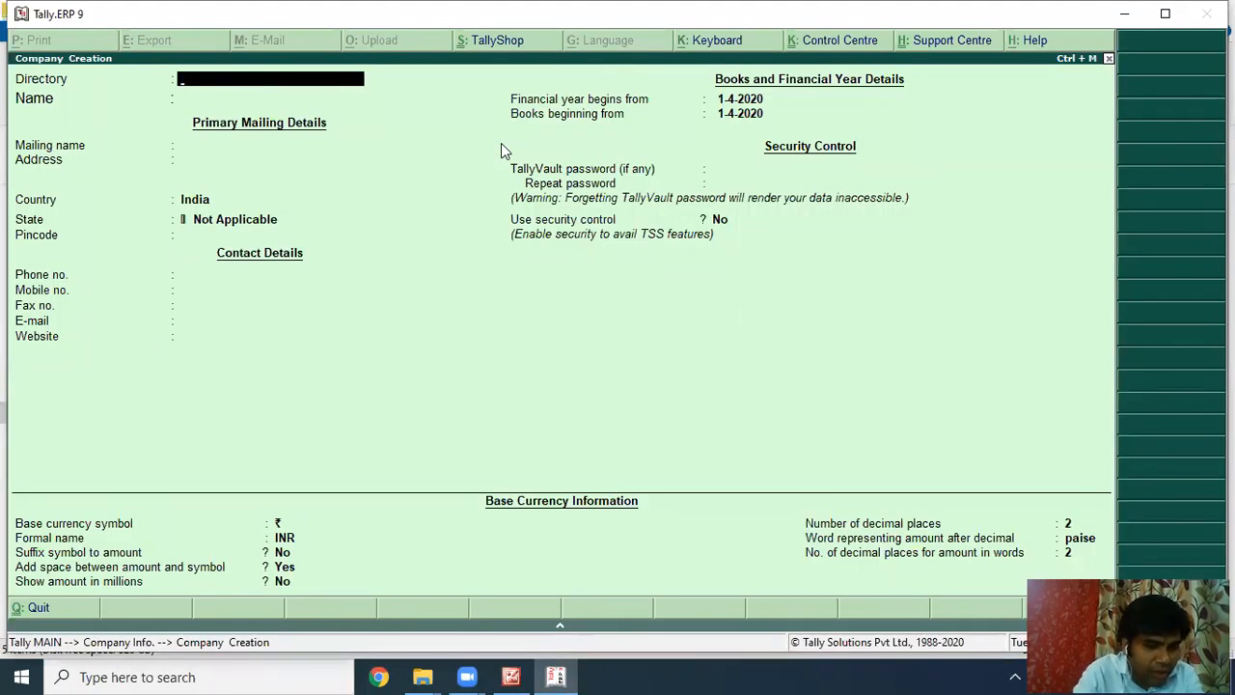
key(ctrl+alt+v)
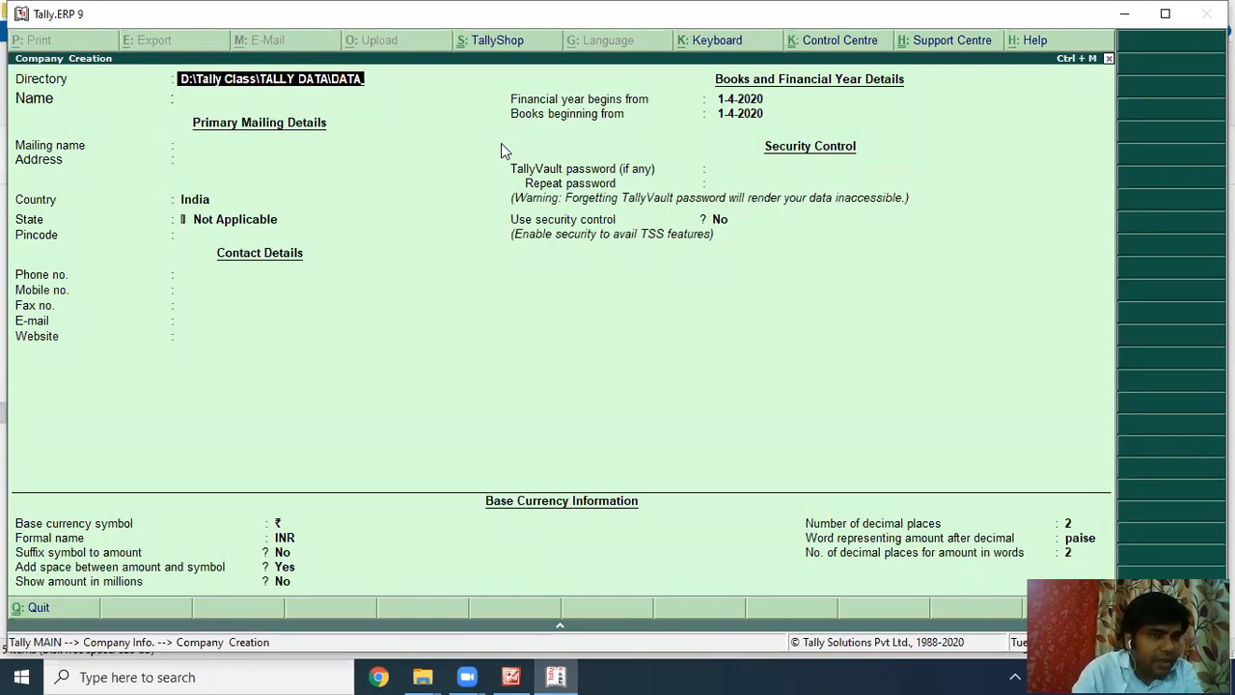
key(Return)
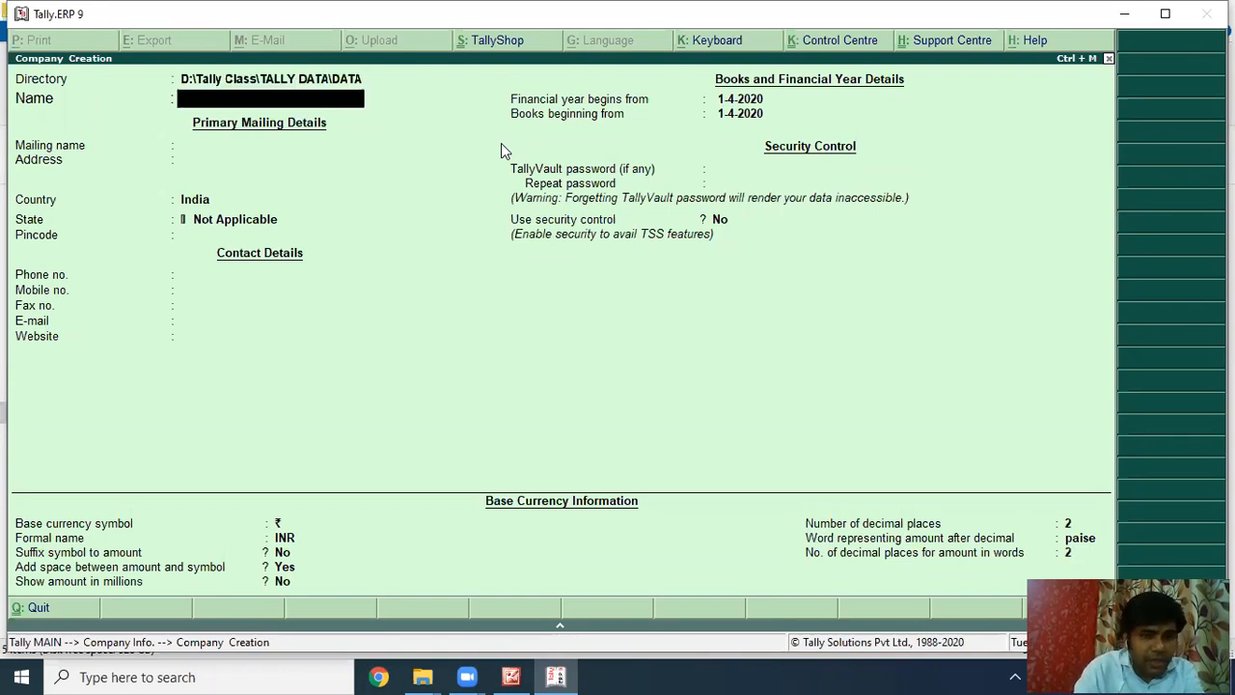
- Check the business name on the exercise page and enter Narayan Technology as the company name and mailing name
key(alt+Tab)
key(alt+Tab)
key(alt+Tab)
key(alt+Tab)
key(alt+Tab)
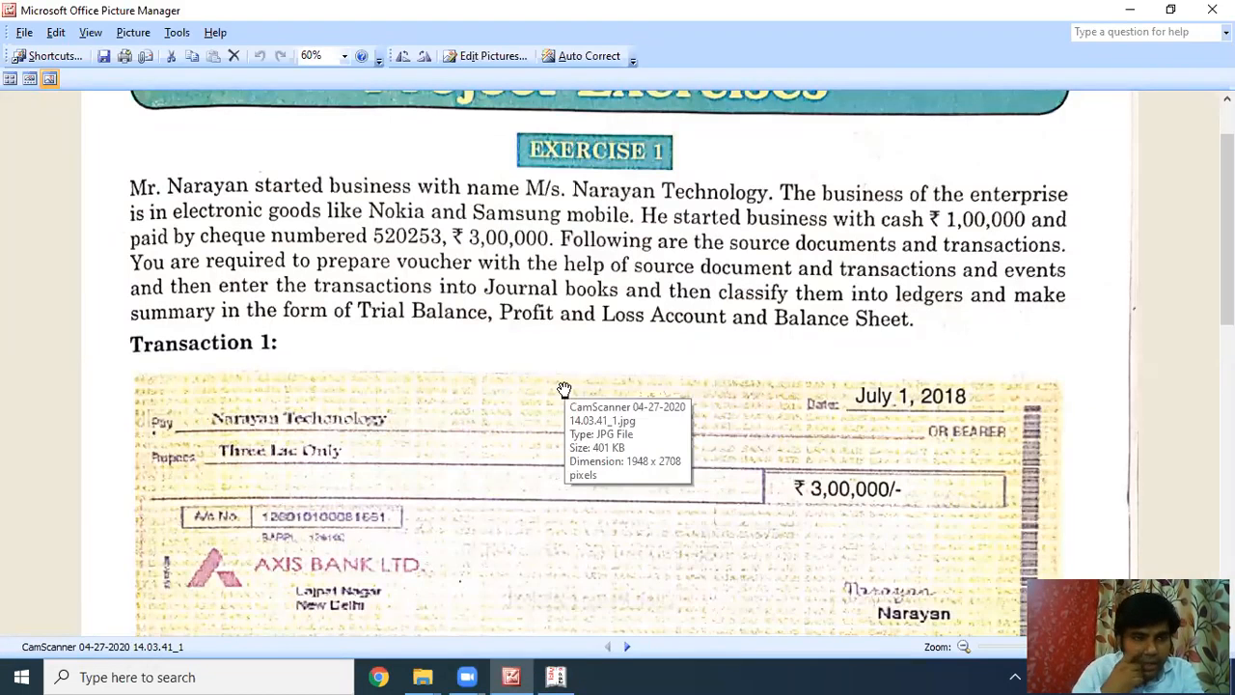
key(alt+Tab)
text(Narayan Technologu)
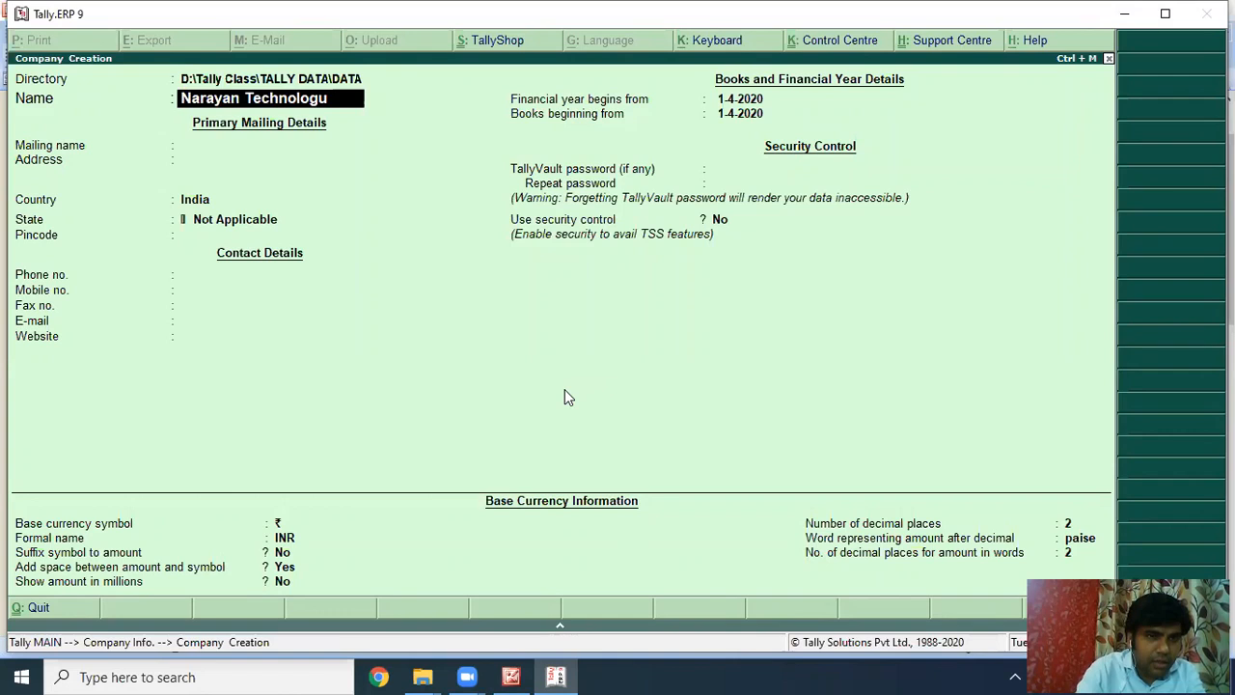
text(y)
key(Return)
- Keep India as the country, set the state to Delhi, and leave the address, pincode and contact details blank
key(Return)
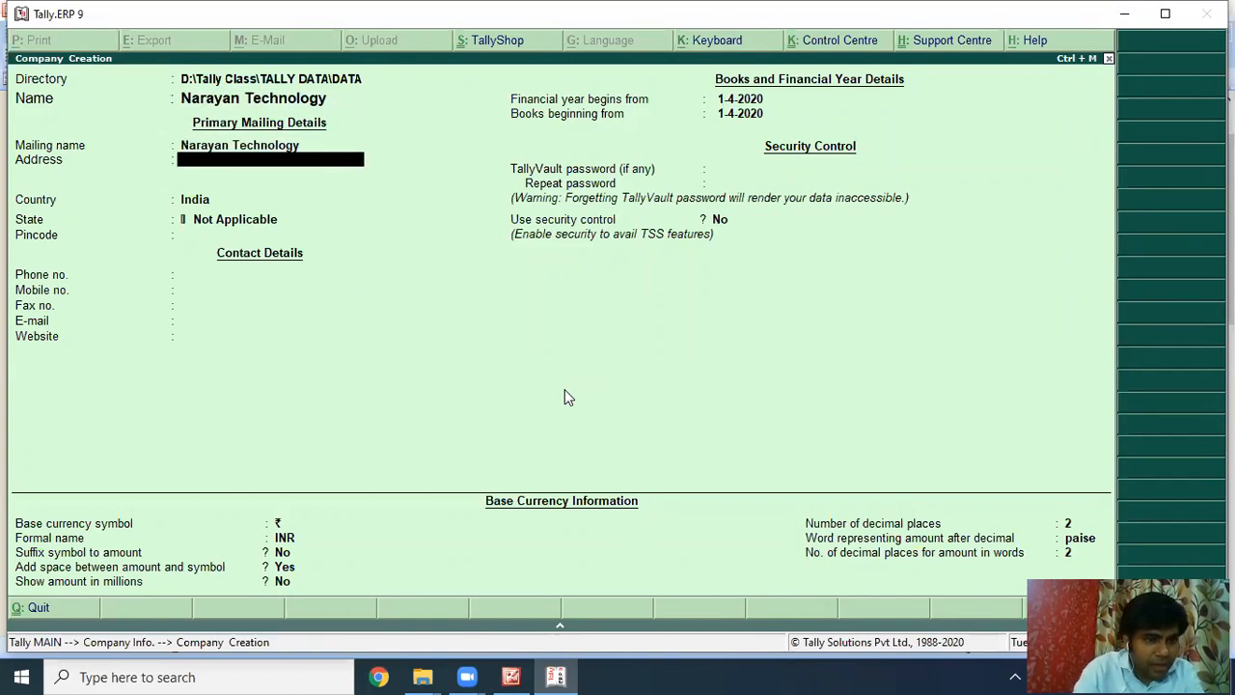
key(Return)
key(Return)
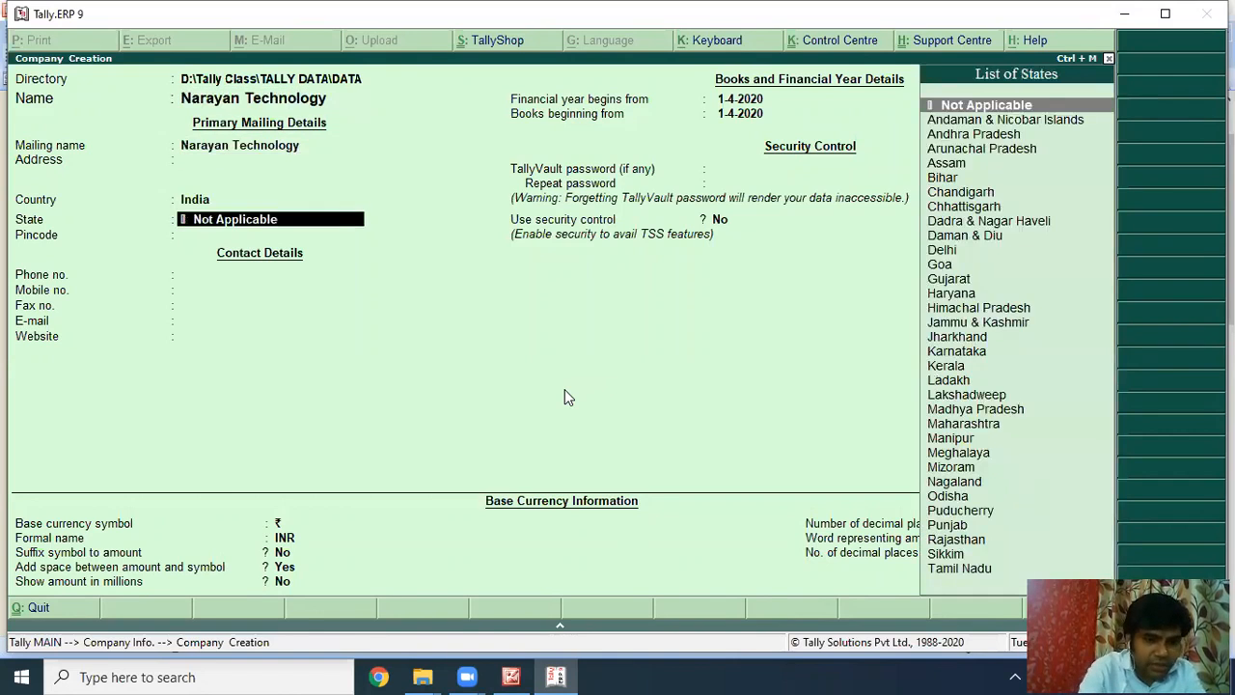
text(Del)
key(Return)
key(Return)
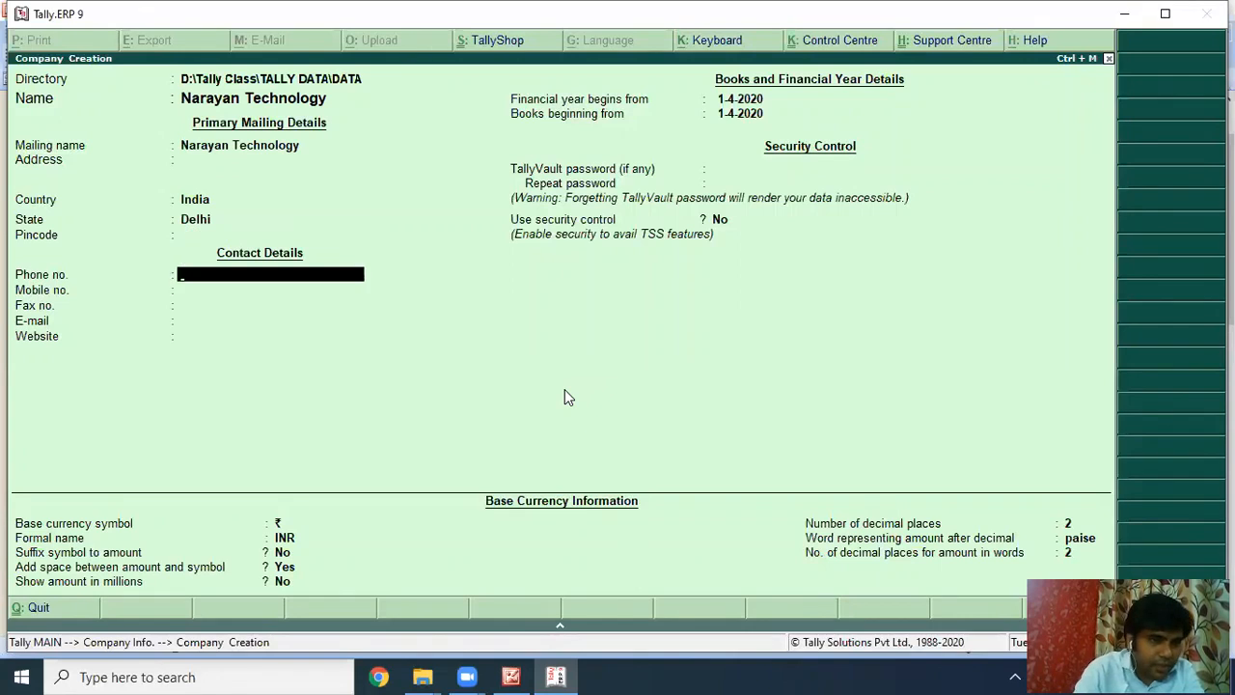
key(Return)
key(Return)
key(Return)
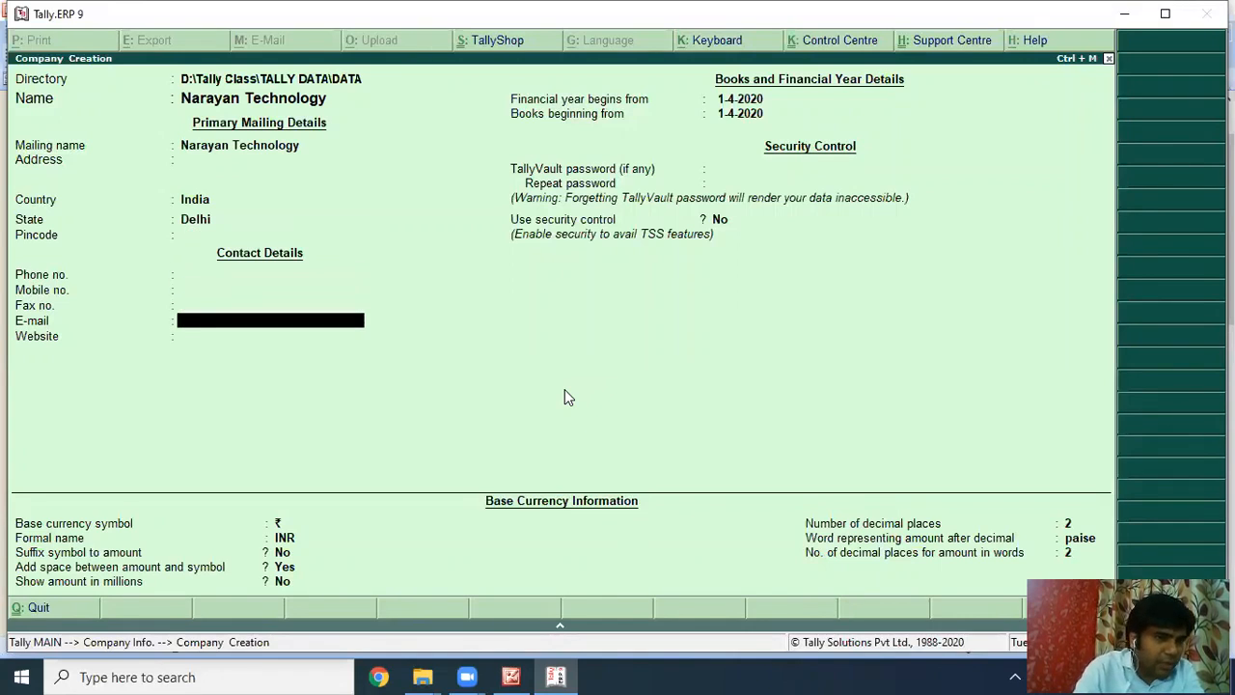
key(Return)
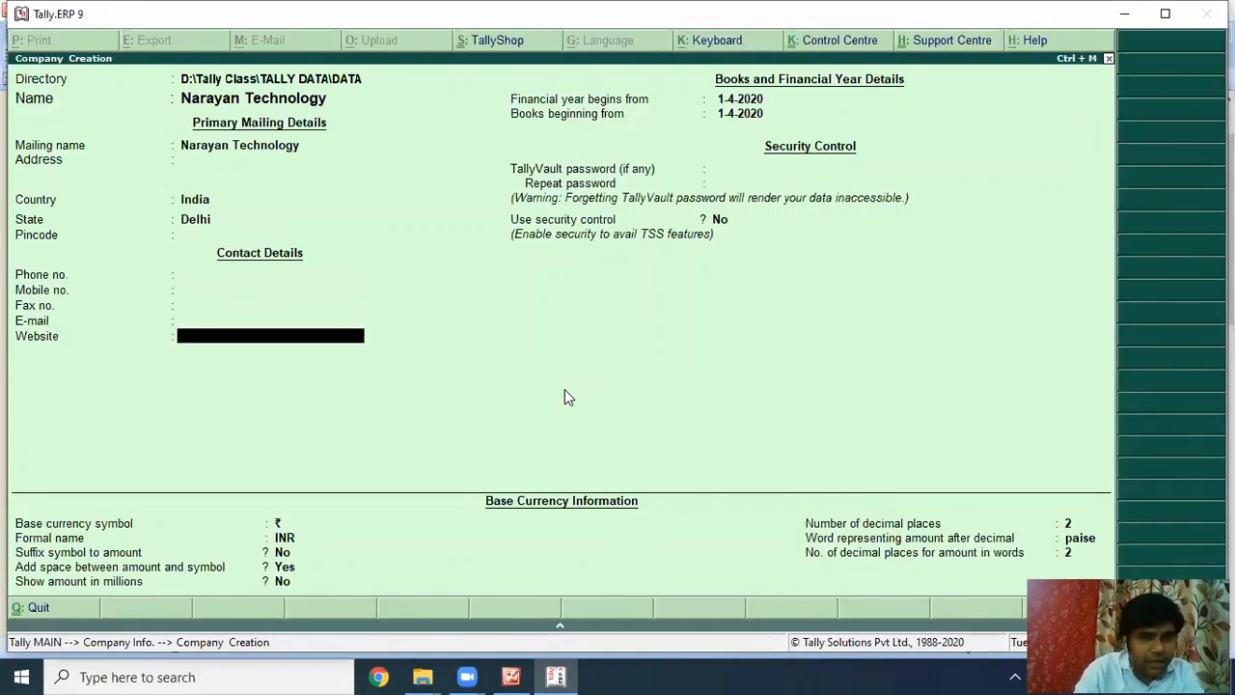
key(Return)
- Check the transaction date on the exercise page and set both the financial year start and the books beginning date to 1-4-2018
key(alt+Tab)
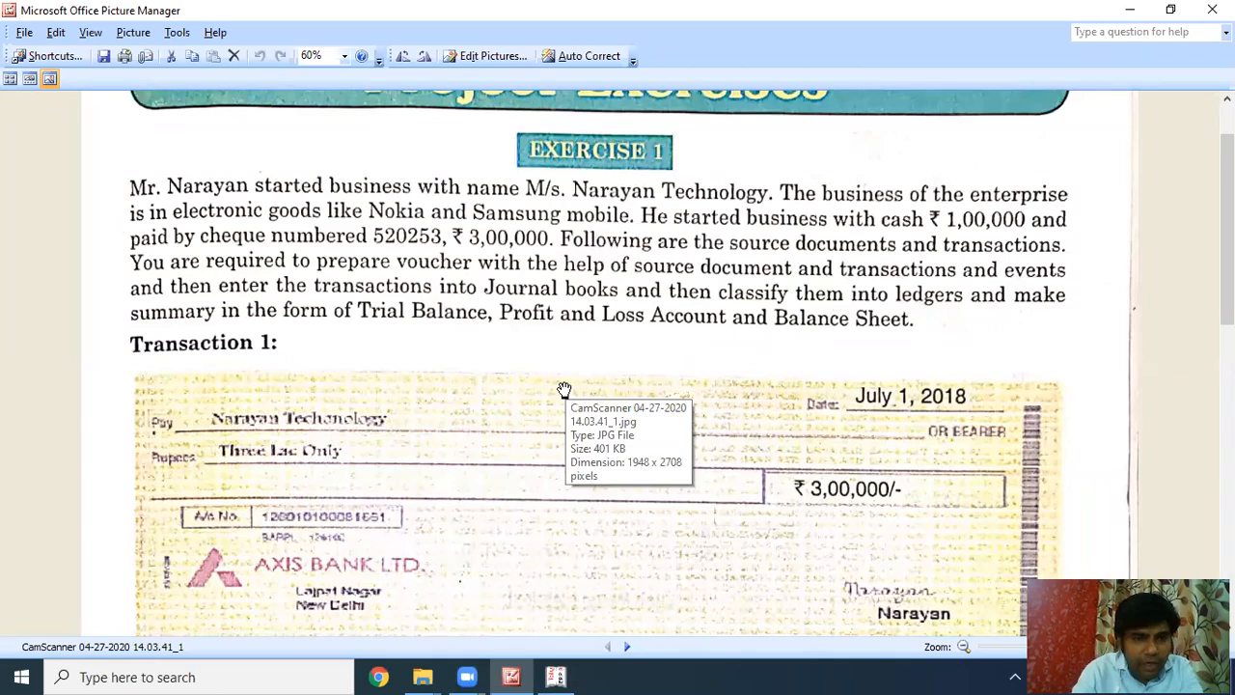
scroll(898, 361, down, 3)
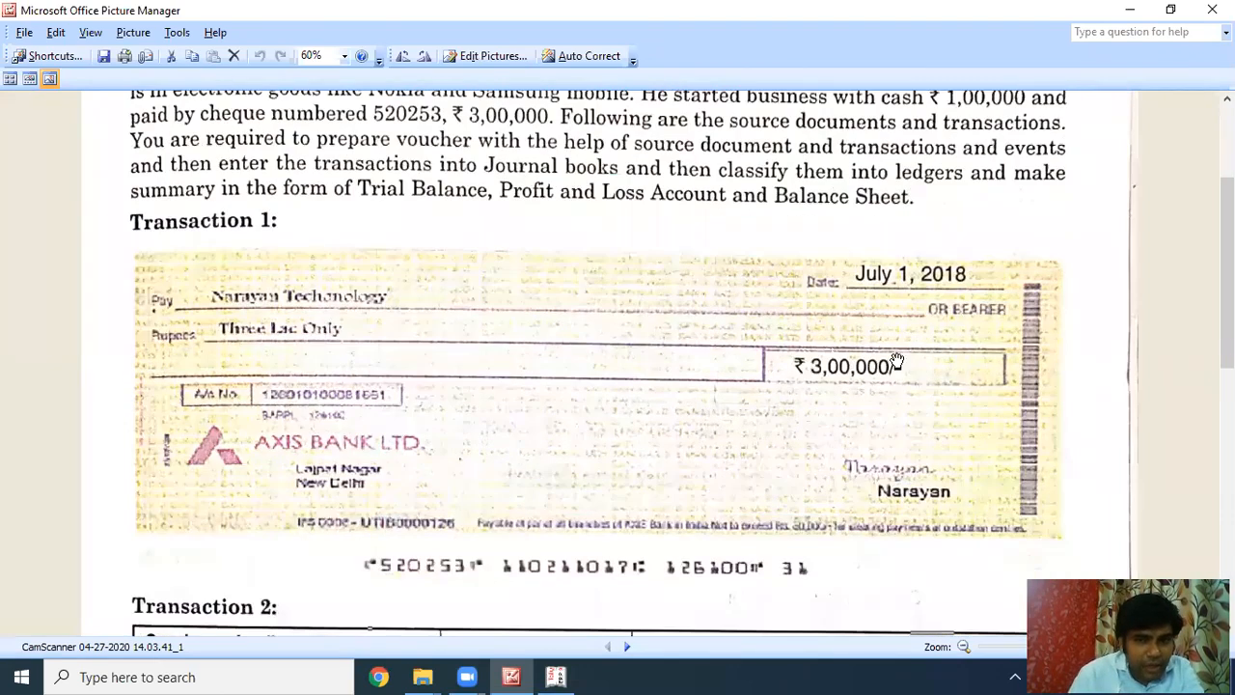
scroll(923, 388, down, 10)
scroll(924, 390, up, 15)
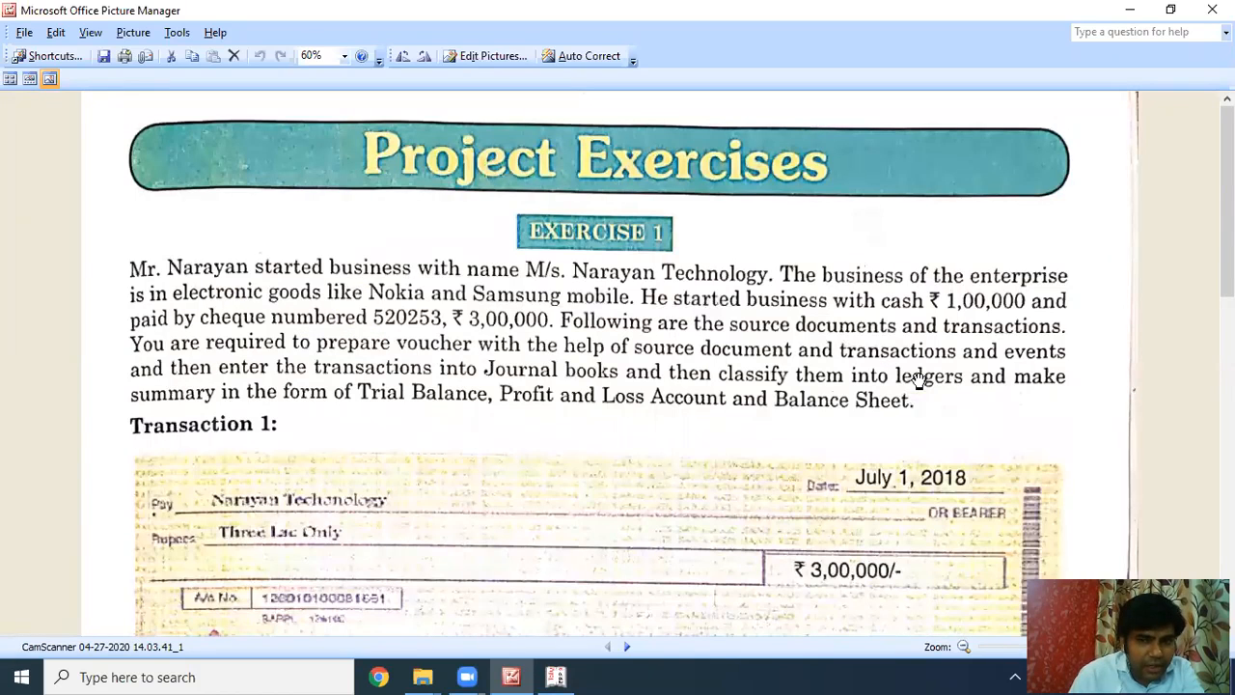
key(alt+Tab)
text(1-4-2018)
key(Return)
text(1-4-2018)
key(Return)
key(Return)
key(Return)
key(Return)
key(Return)
key(Return)
key(Return)
key(Return)
key(Return)
key(Return)
key(Return)
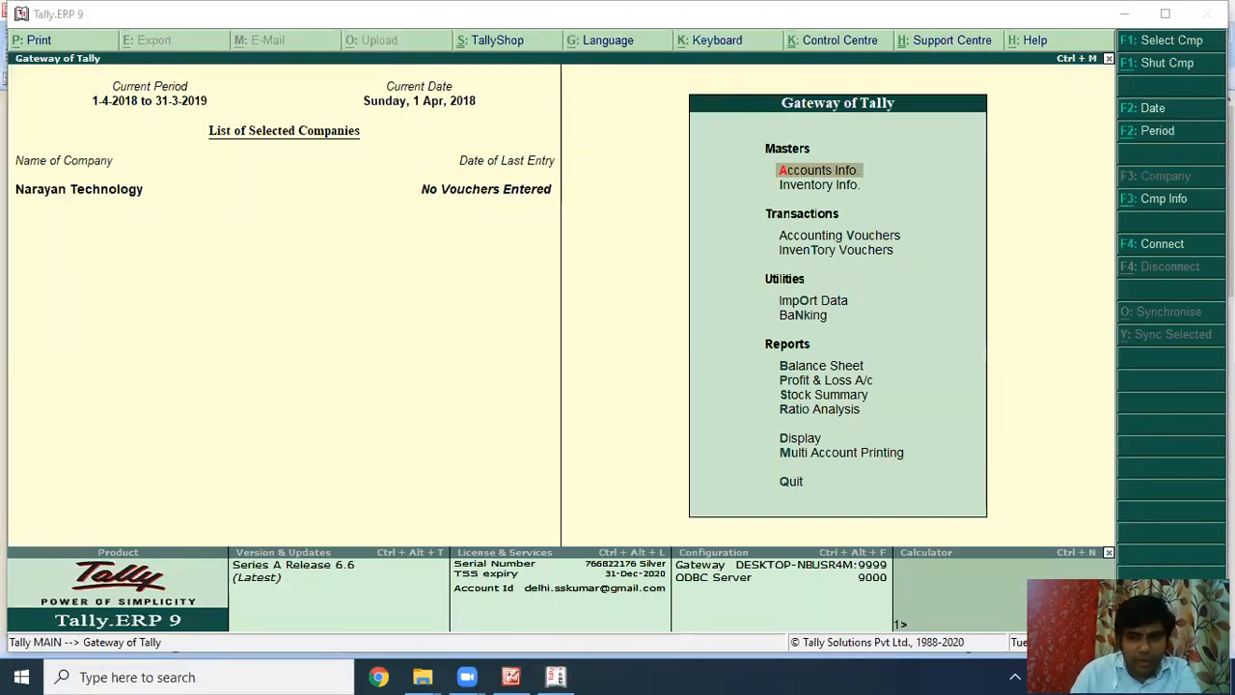
- Check the exercise invoice for GST charges, and enable Goods and Services Tax for Narayan Technology with its GST details opened for editing
key(alt+Tab)
scroll(849, 504, down, 10)
scroll(849, 504, down, 3)
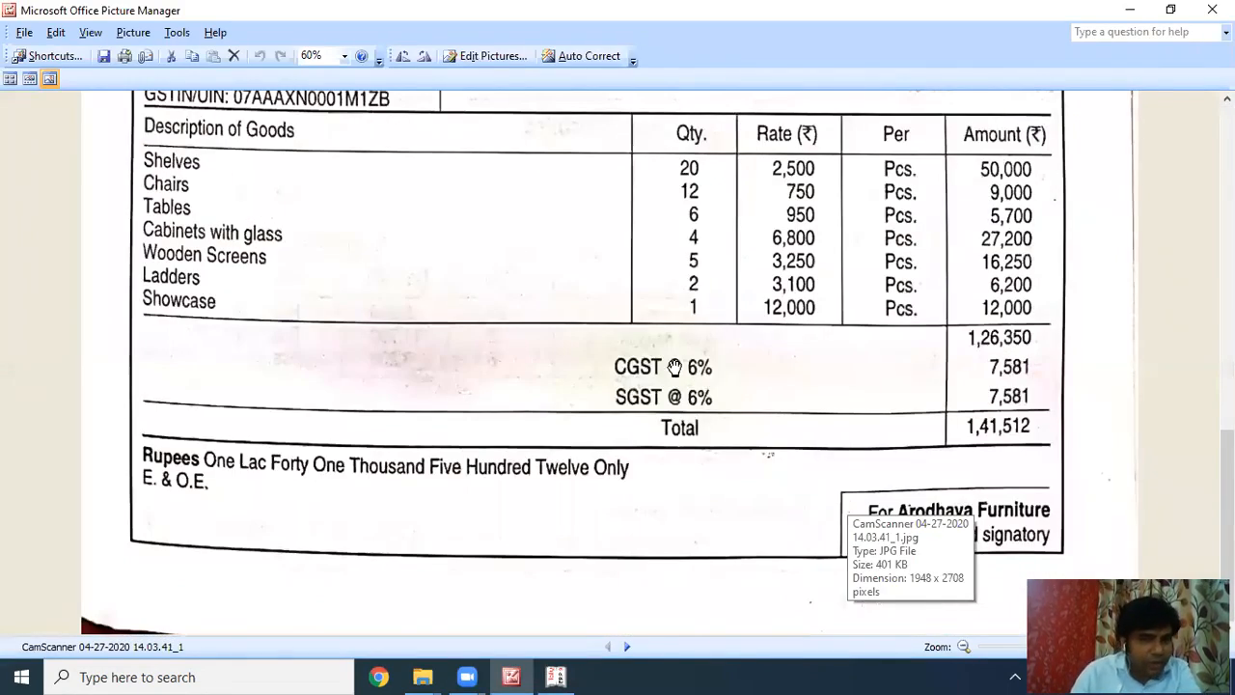
scroll(784, 452, up, 12)
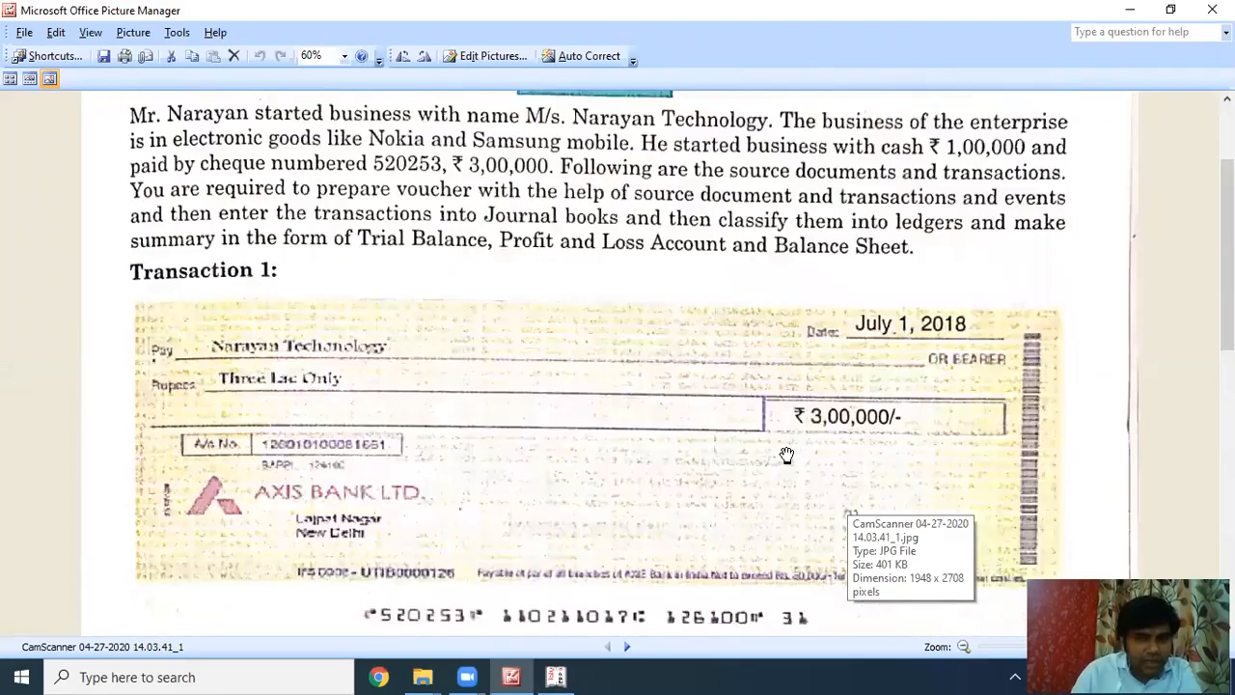
key(alt+Tab)
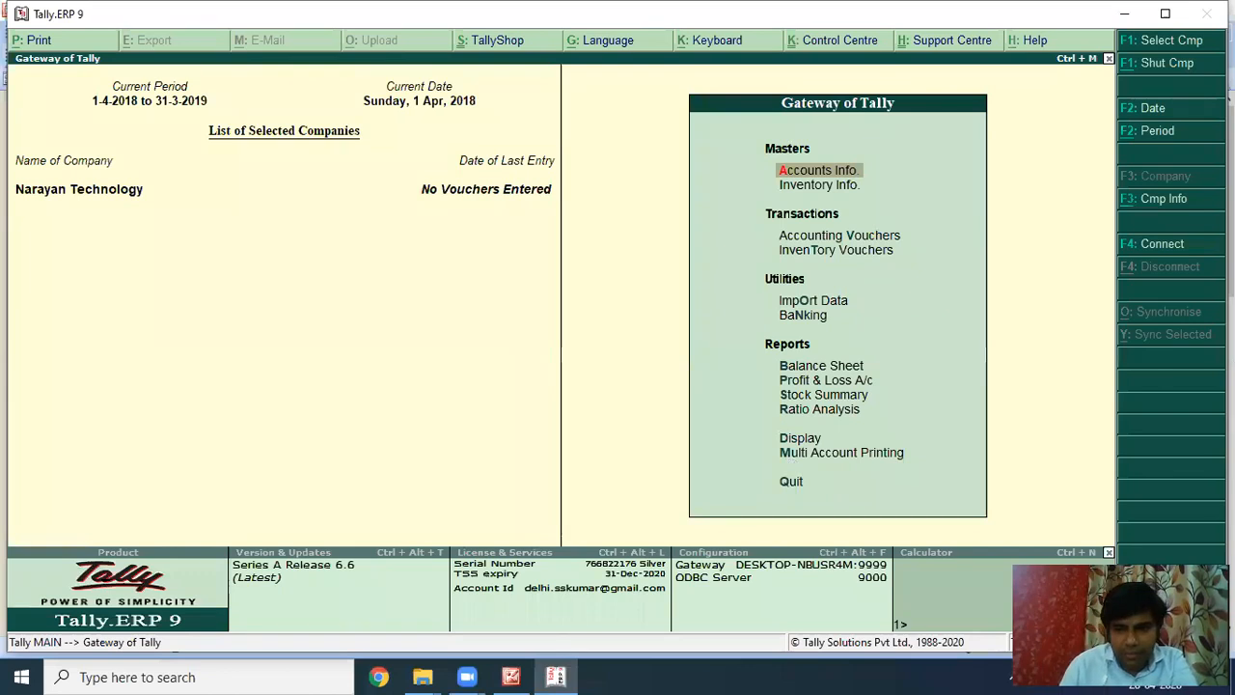
click(1191, 600)
key(s)
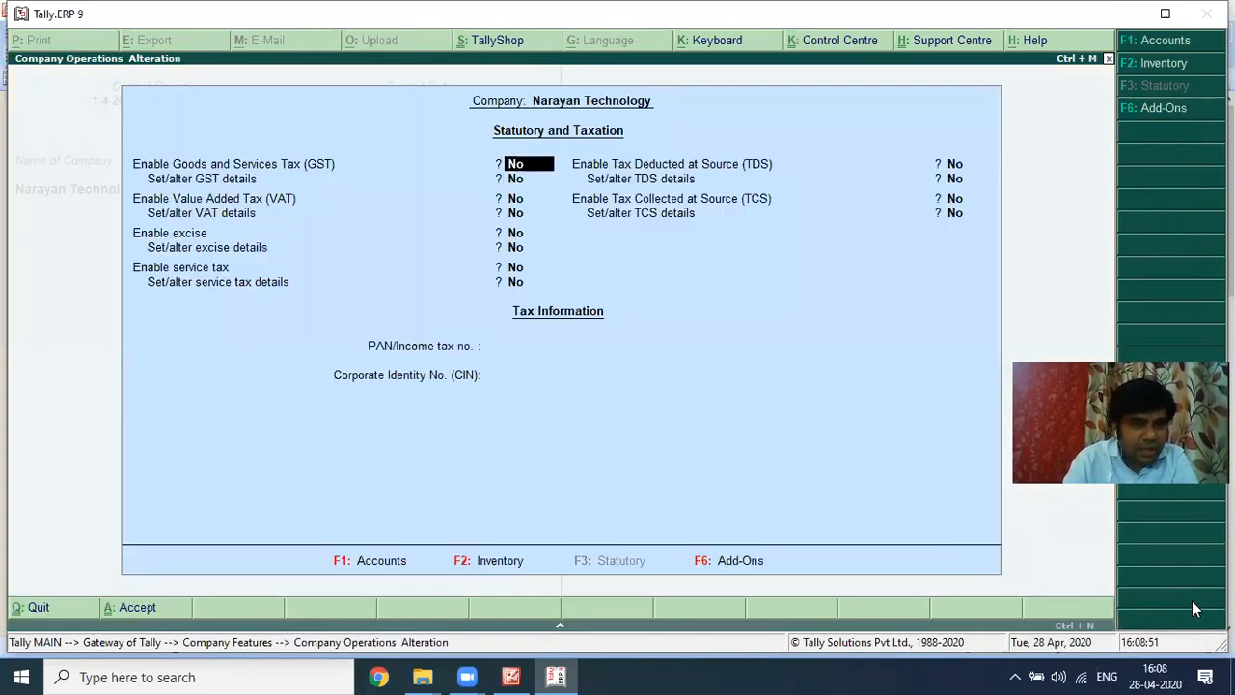
text(y)
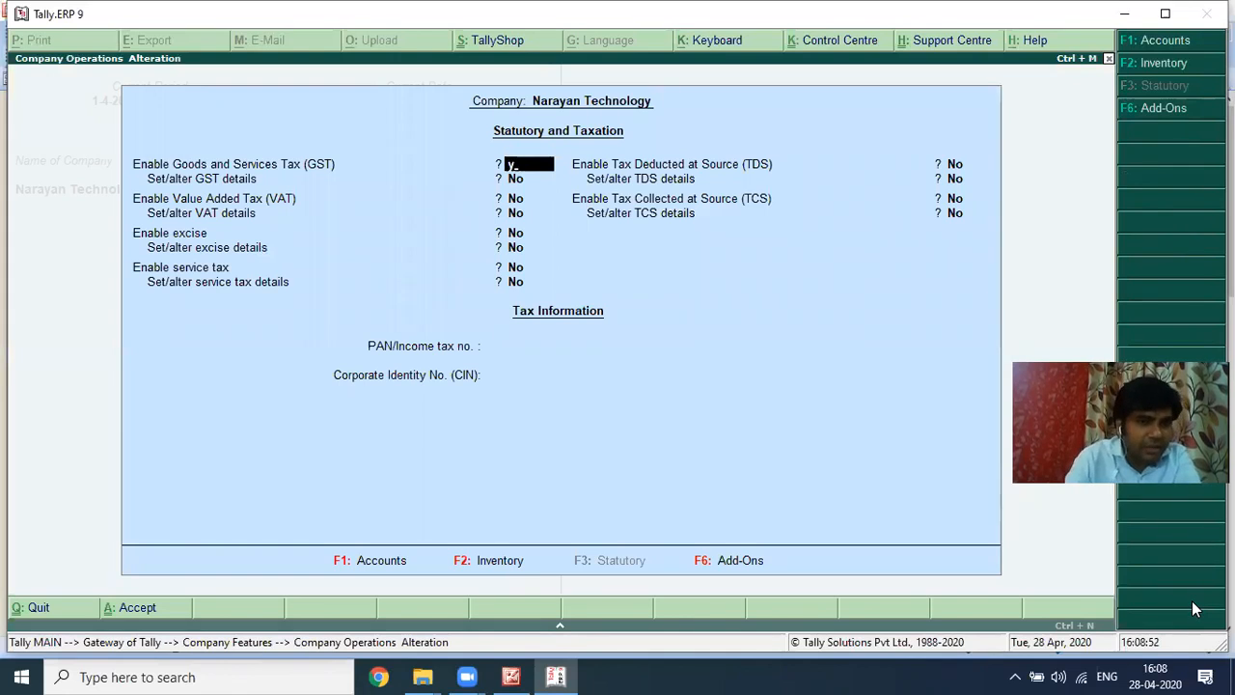
key(Return)
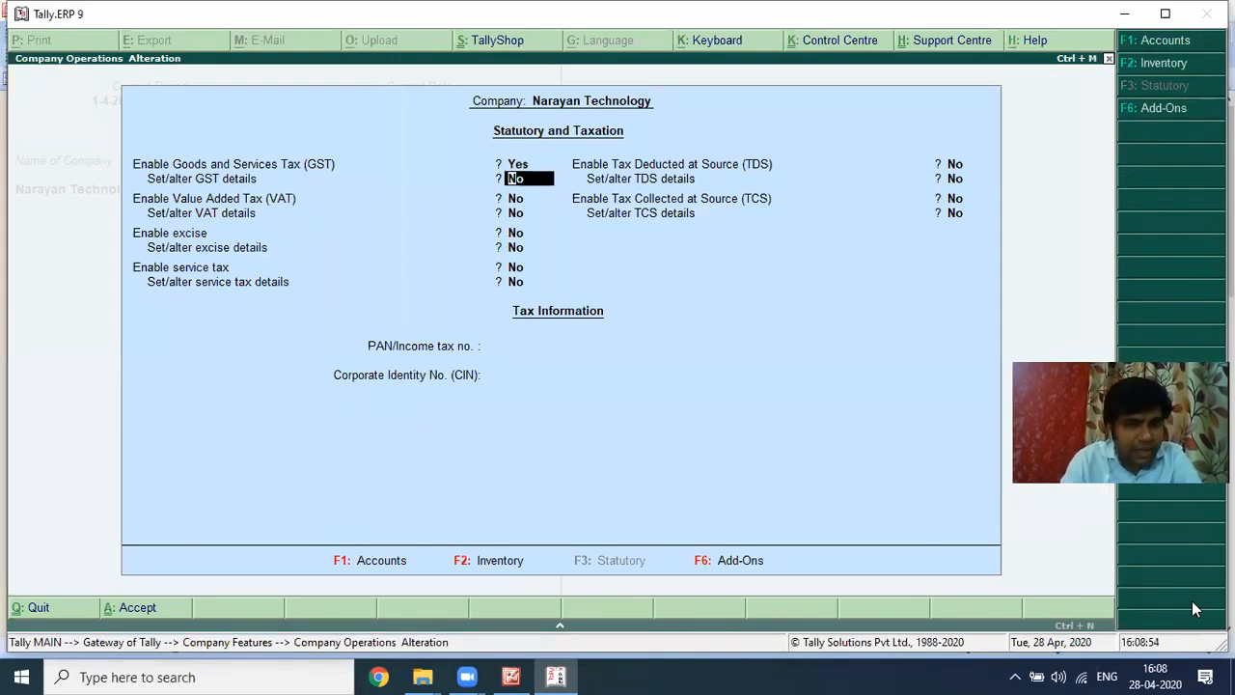
text(y)
key(Return)
- Keep the state as Delhi, Regular registration and GST applicable from 1-Apr-2018, and enter the company's GSTIN/UIN
key(Return)
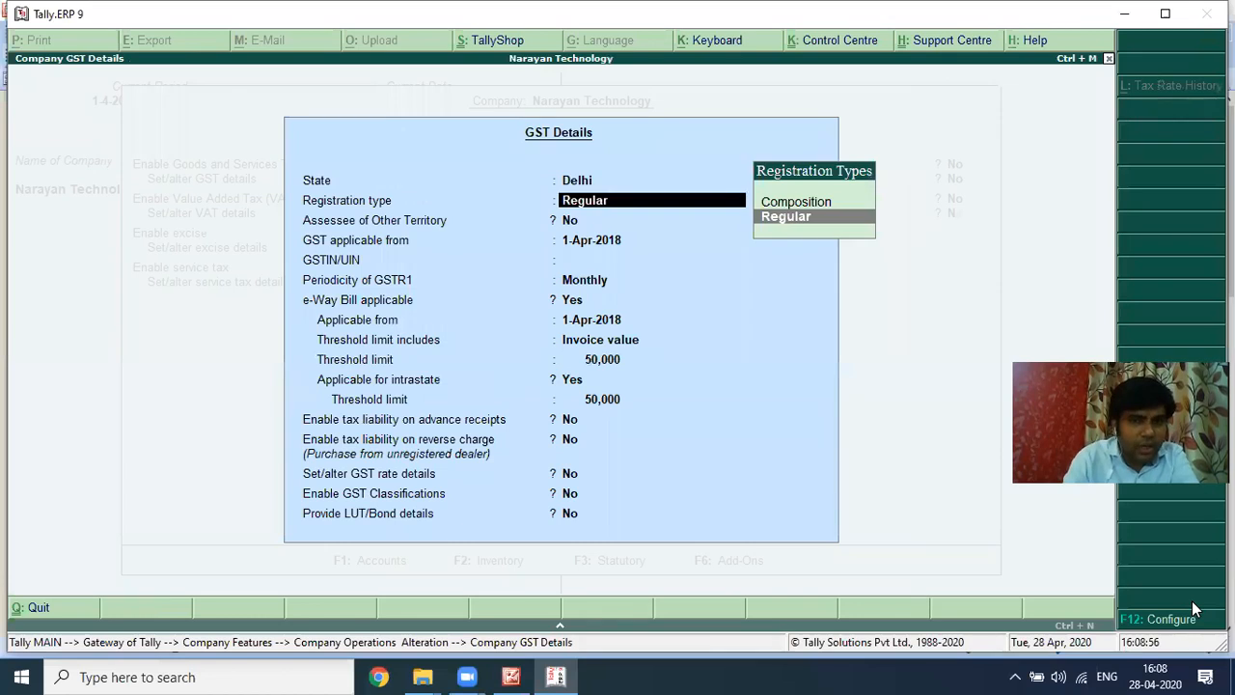
key(Return)
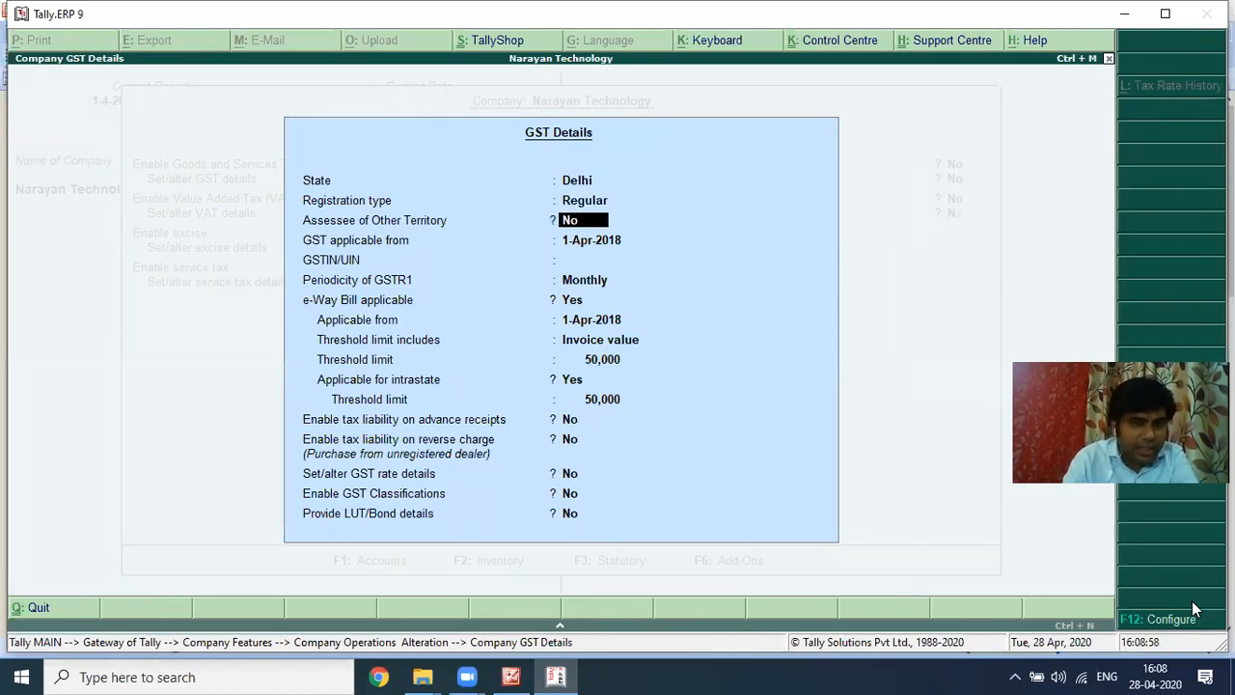
key(Return)
key(Return)
- Set the GSTR1 periodicity to Quarterly and keep the e-Way Bill applicable from 1-Apr-2018
key(Return)
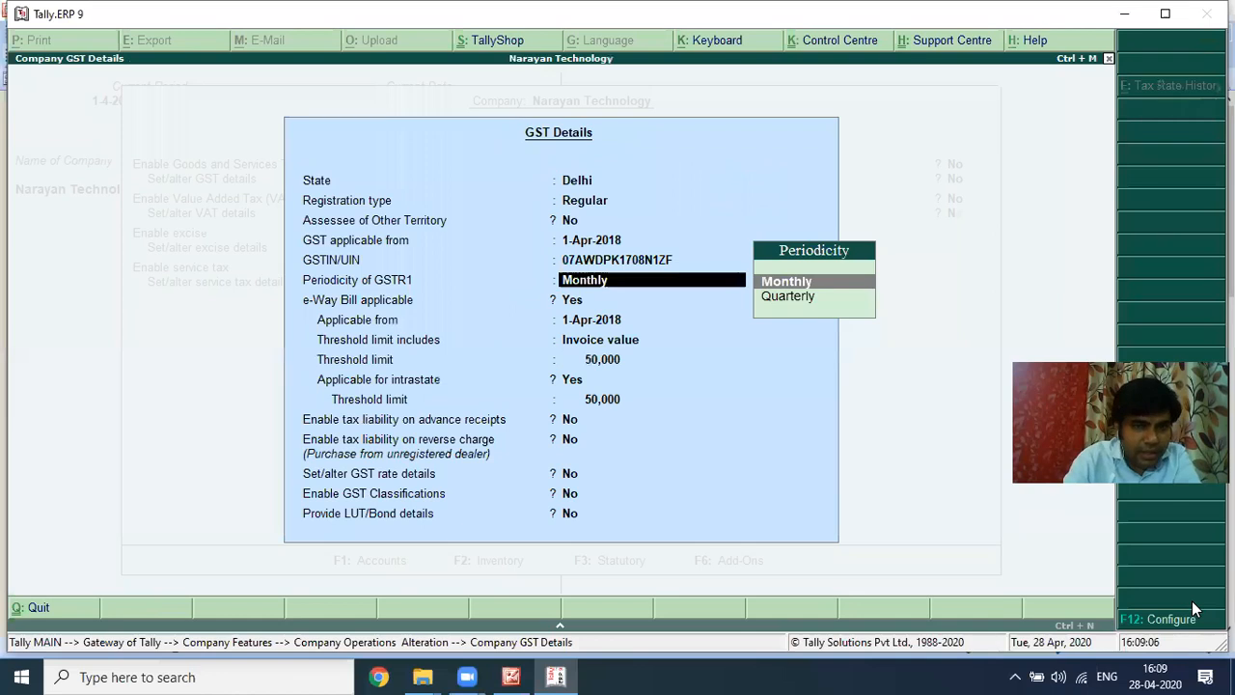
key(Return)
key(BackSpace)
key(Down)
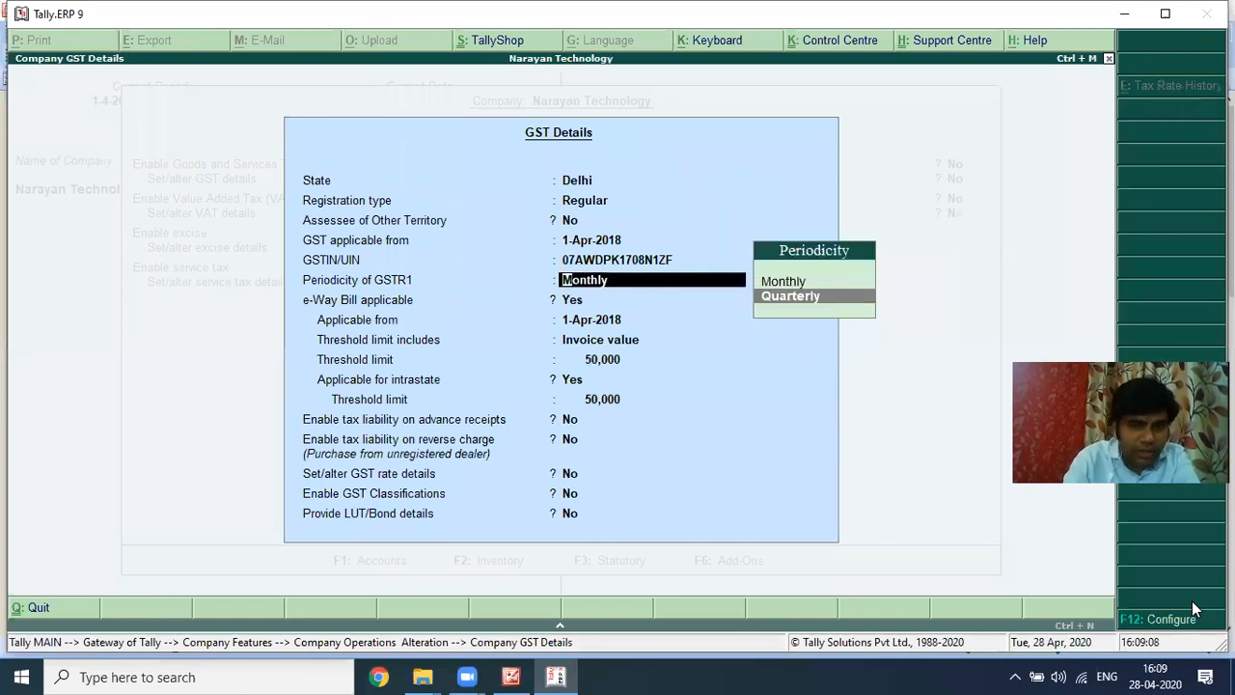
key(Return)
- Keep the invoice-value threshold at 50,000, set the intrastate threshold to 100000, and save the GST details with the remaining options off
key(Return)
key(Return)
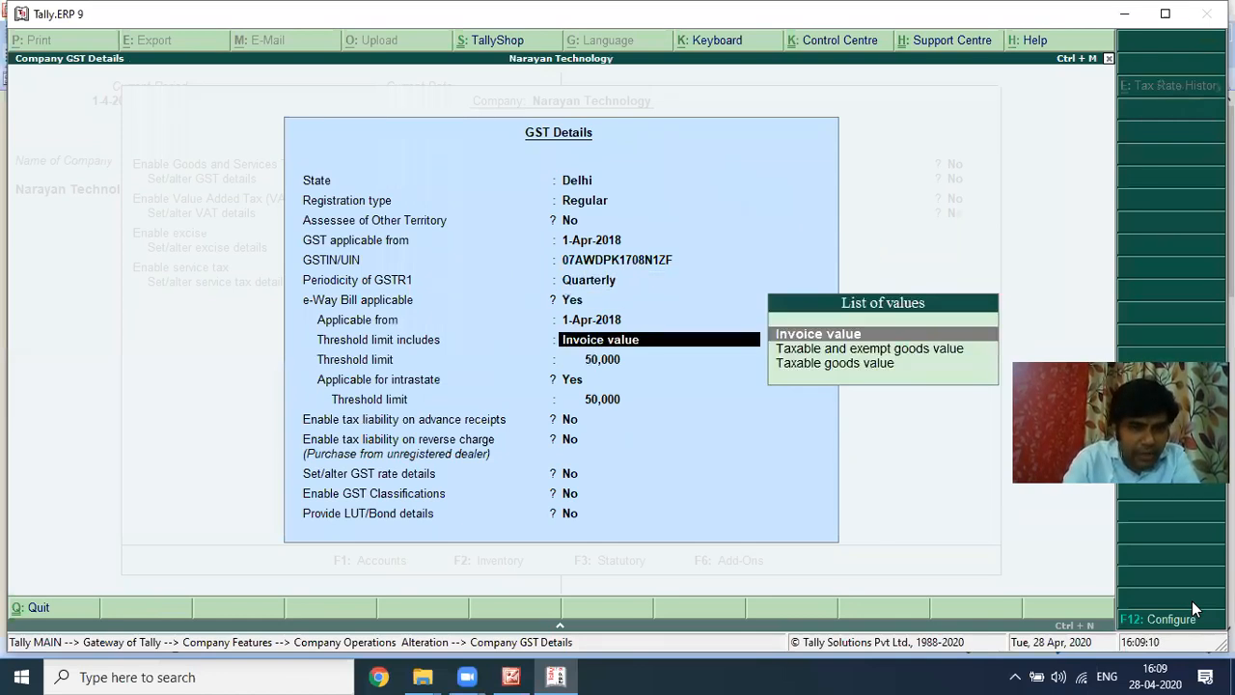
key(Return)
key(Return)
key(Return)
text(100000)
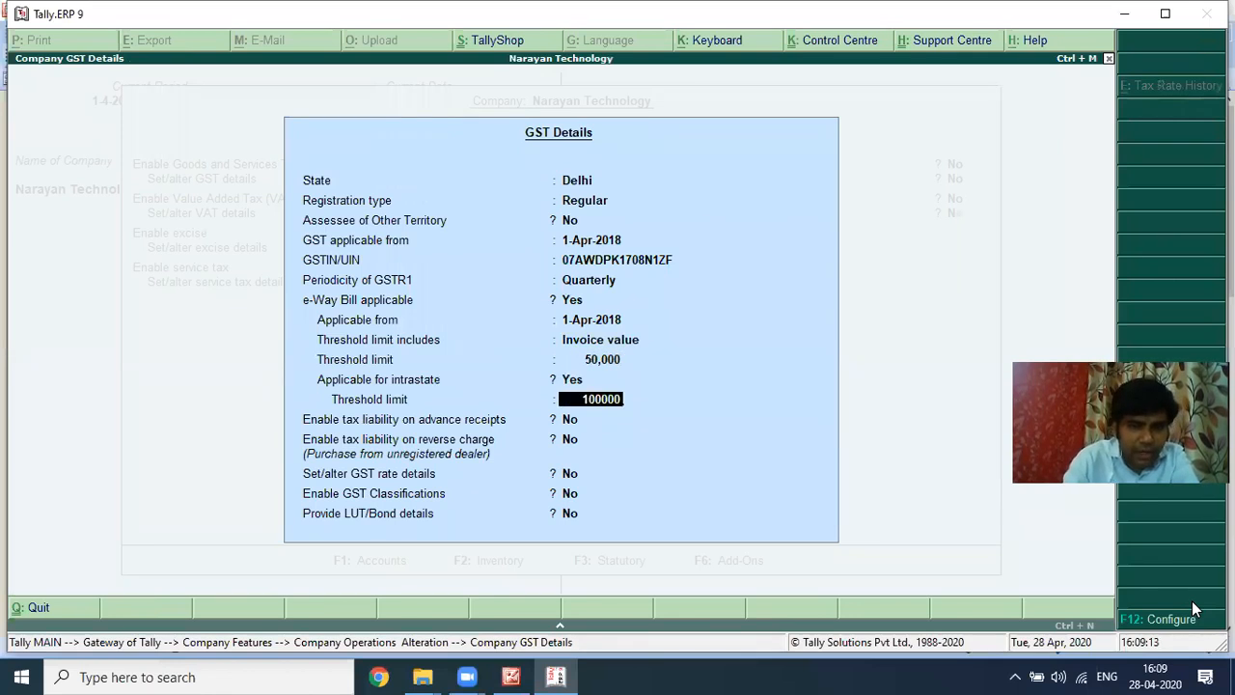
key(Return)
key(Return)
key(Return)
key(Return)
key(Return)
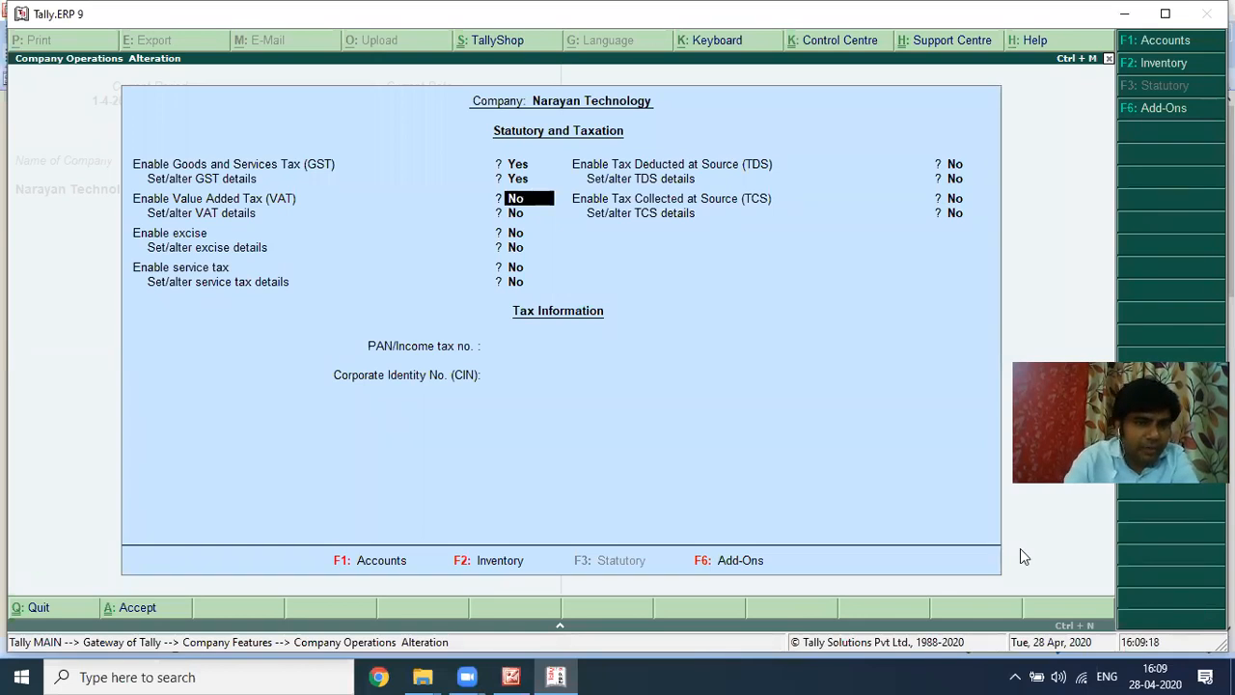
- Leave VAT, excise, service tax, TDS and TCS disabled, and save the statutory settings with the company's PAN entered and the CIN blank
key(Return)
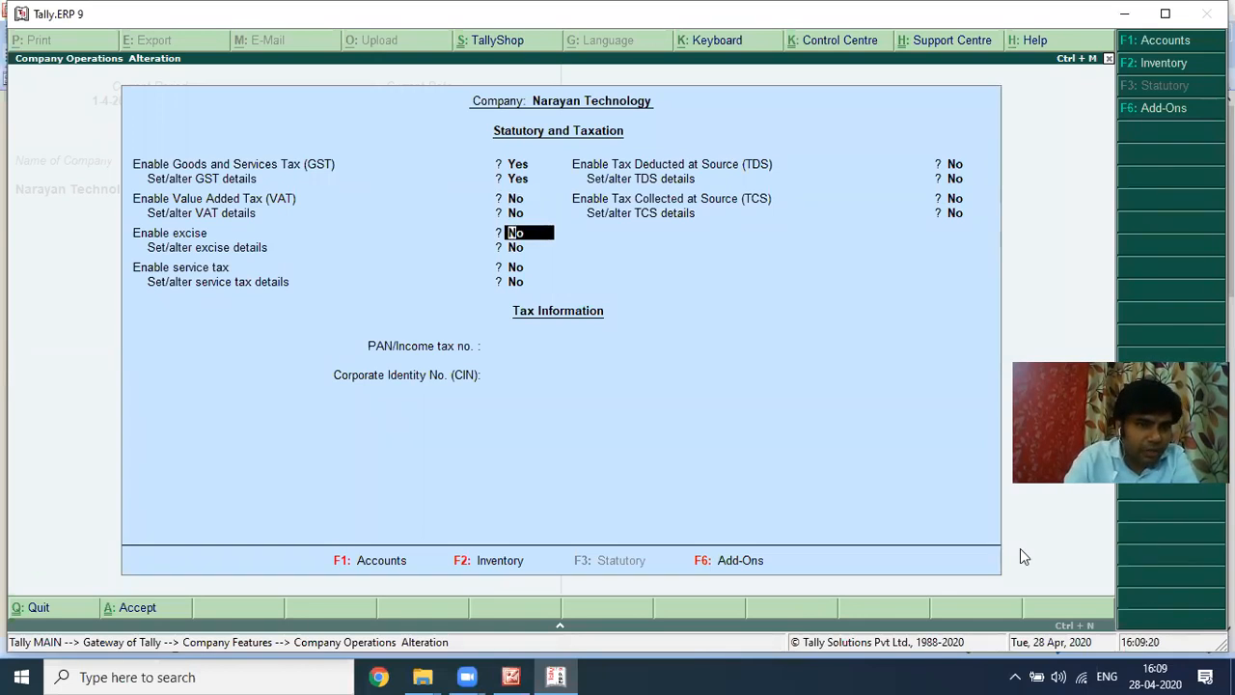
key(Return)
key(Return)
key(Return)
key(Return)
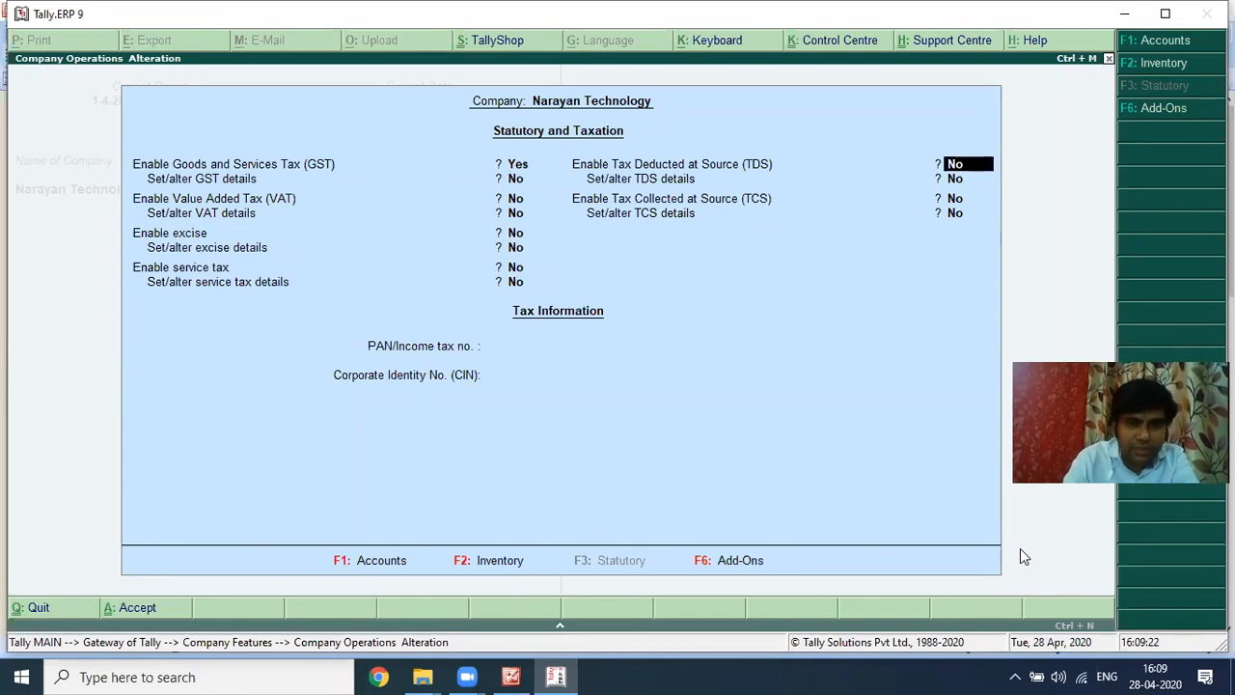
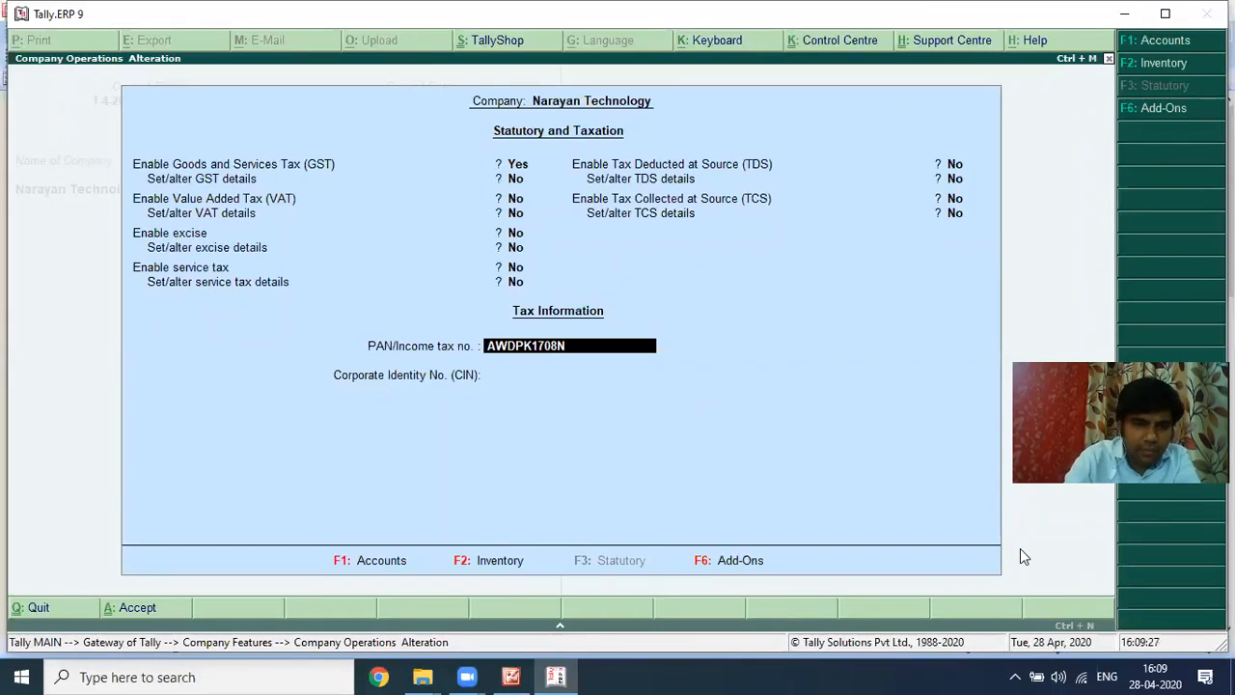
key(Return)
key(Return)
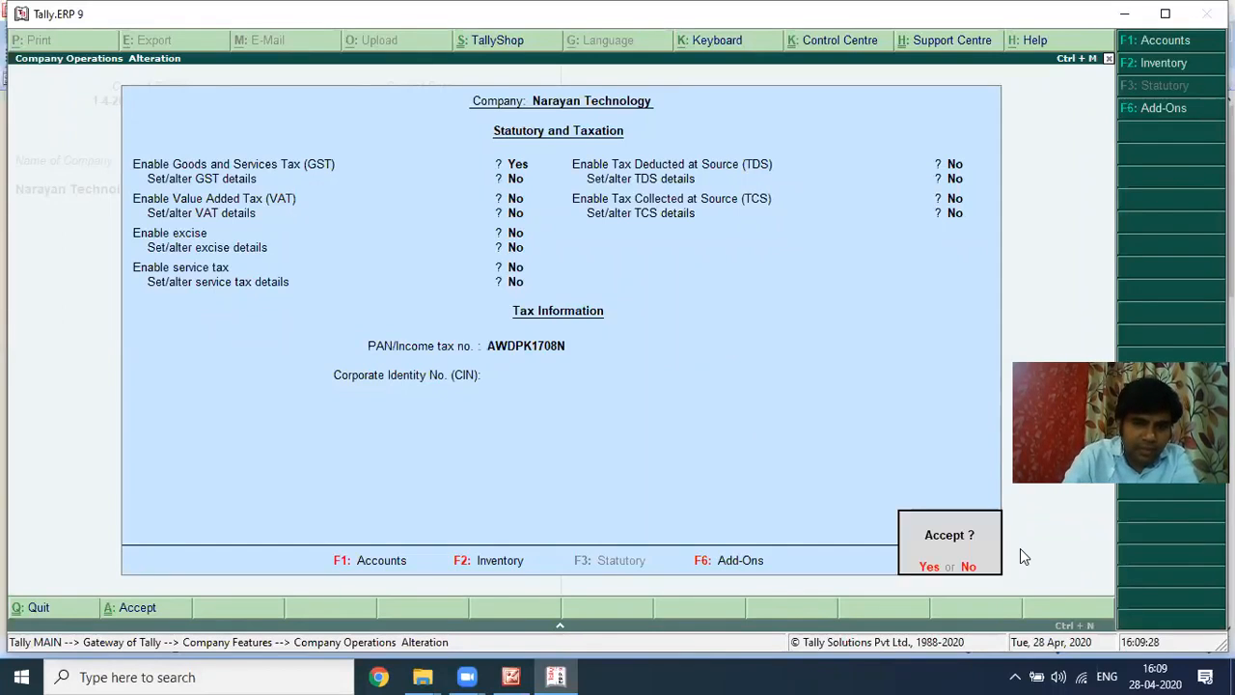
key(Return)
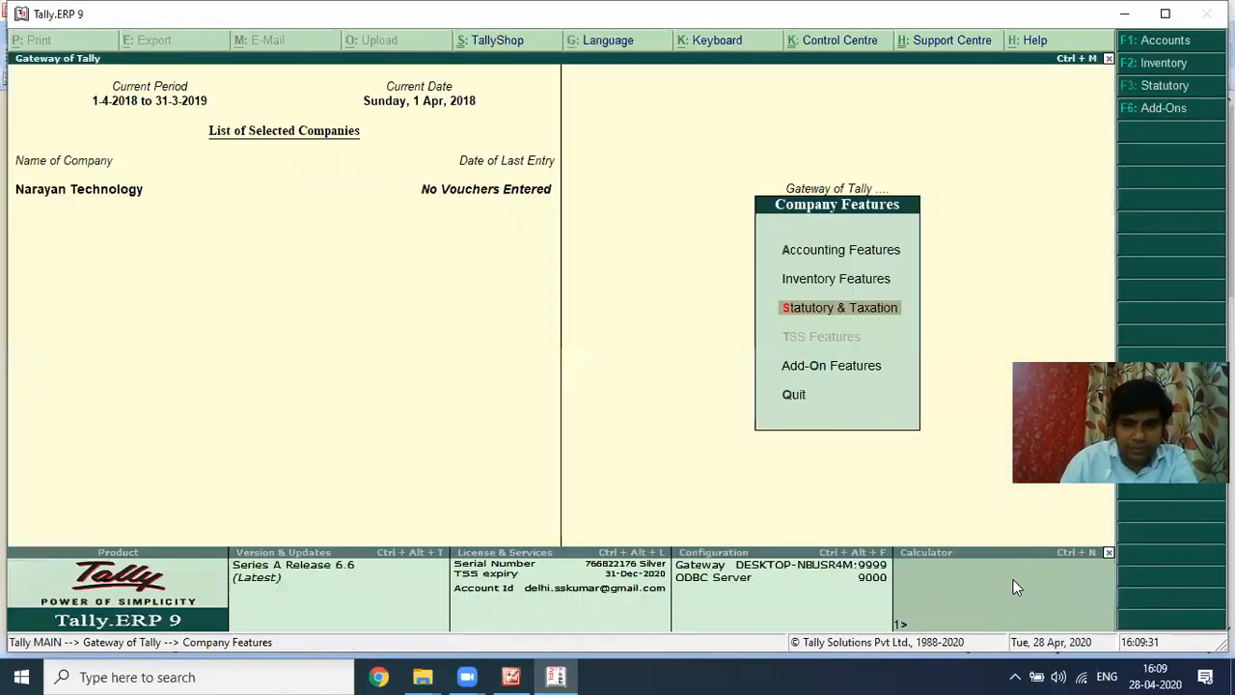
- Open the company's accounting features and review Transactions 1 and 2 on the exercise page to see which features they need
click(881, 254)
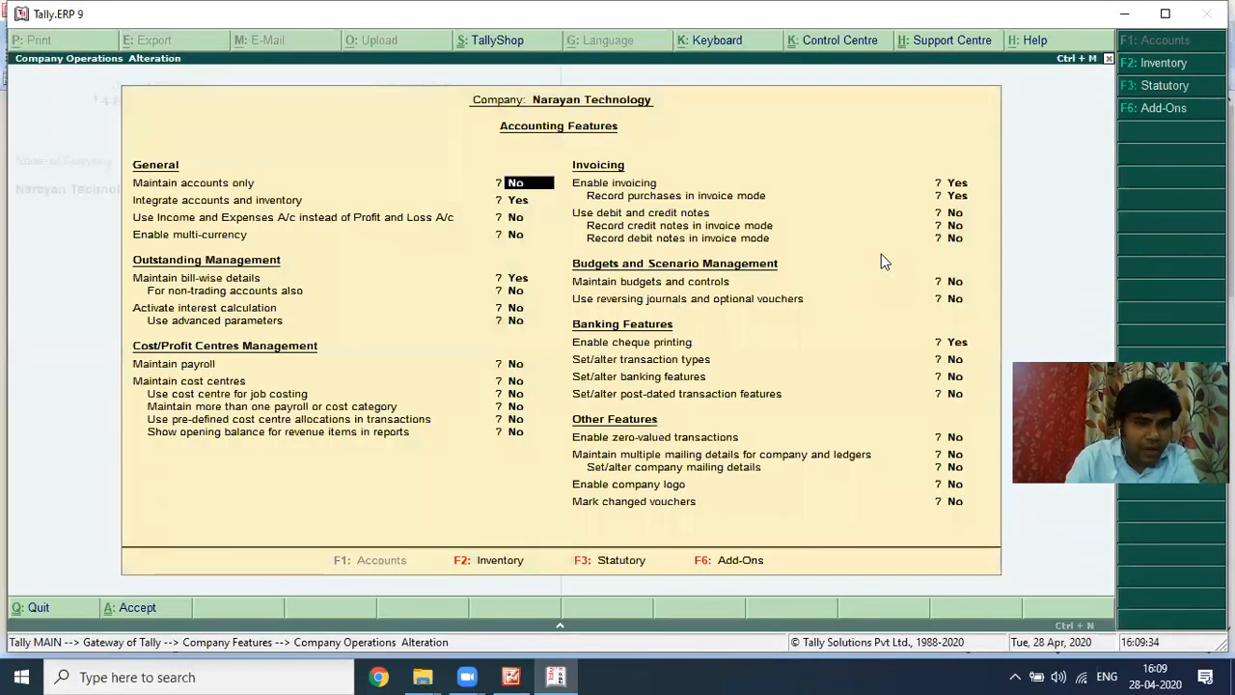
key(alt+Tab)
scroll(798, 455, down, 5)
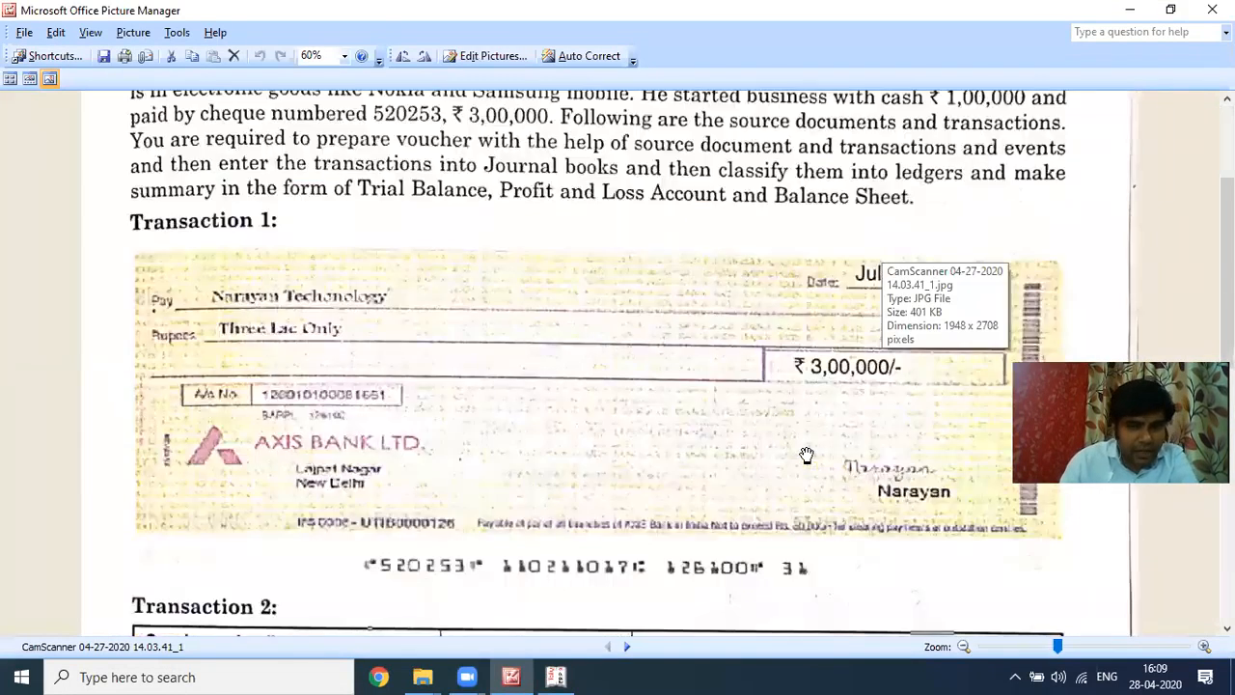
scroll(804, 453, down, 3)
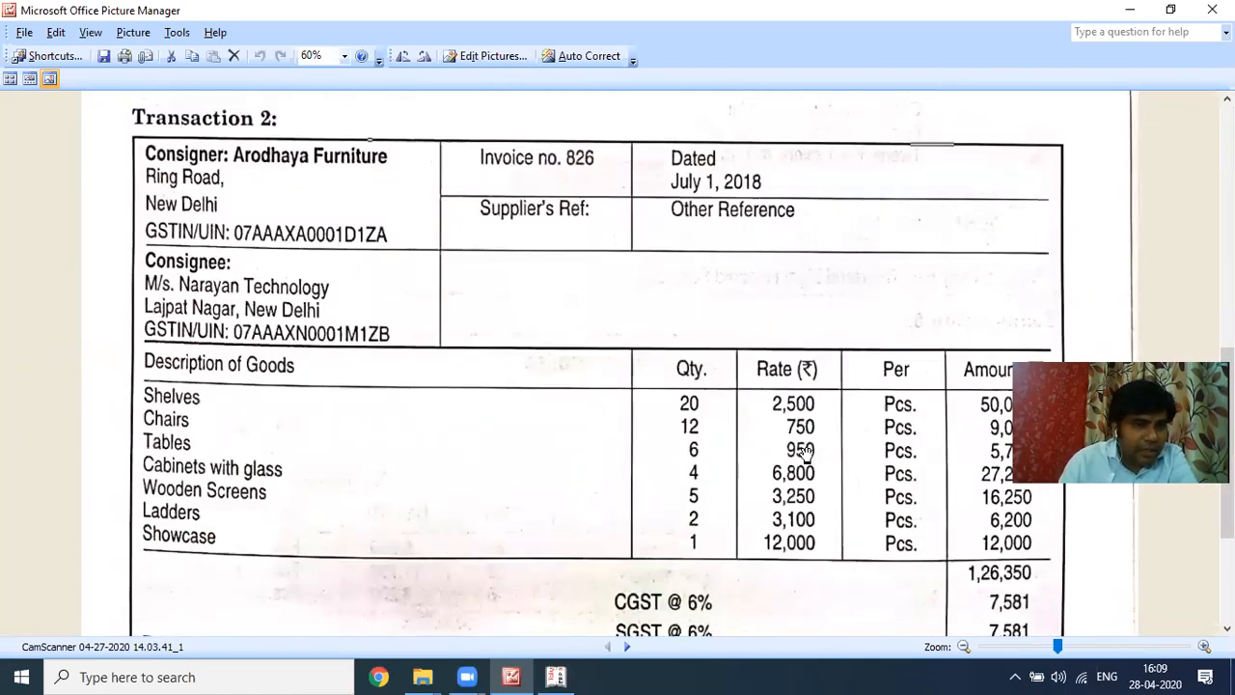
scroll(805, 453, up, 3)
scroll(805, 454, down, 2)
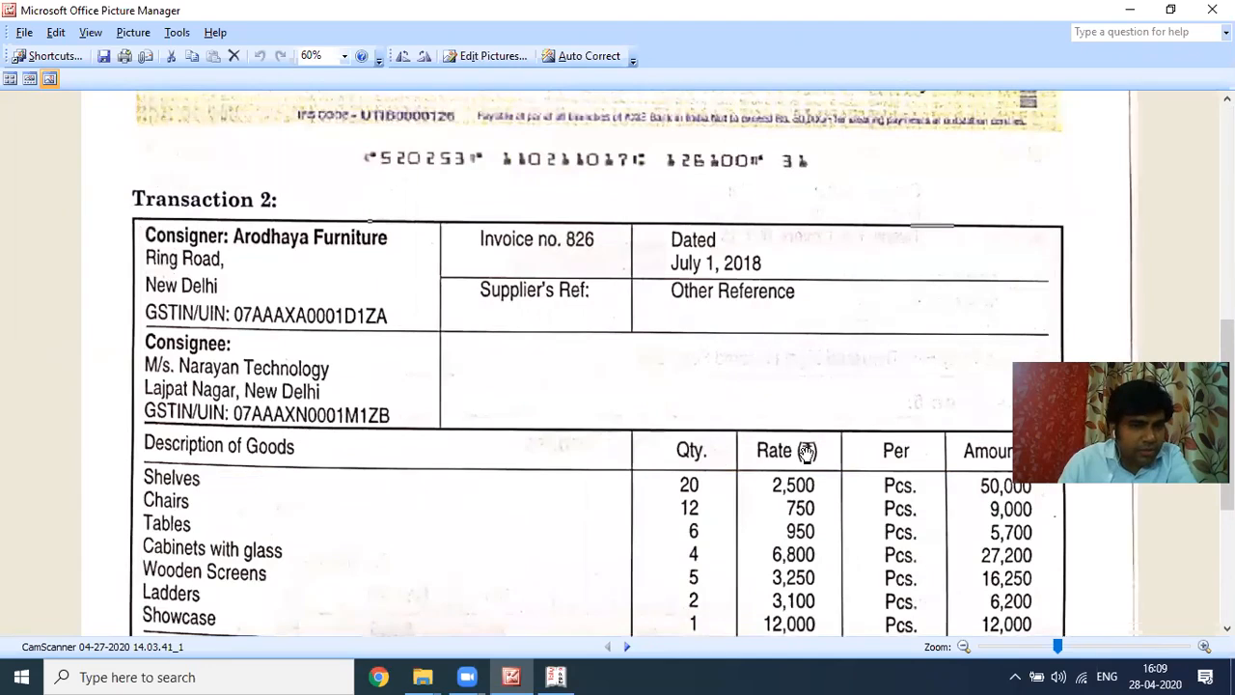
scroll(805, 454, down, 4)
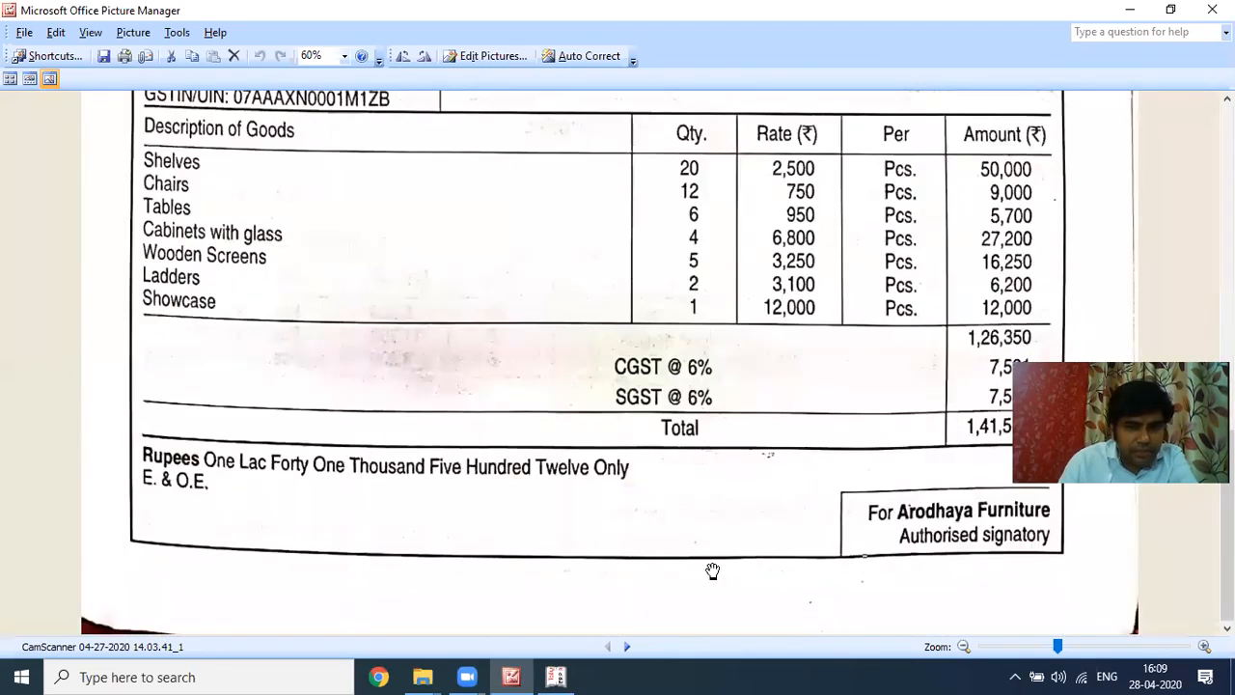
- Review Transactions 3 to 10 on the second and third exercise pages, and return to the first page
click(628, 640)
scroll(616, 450, up, 9)
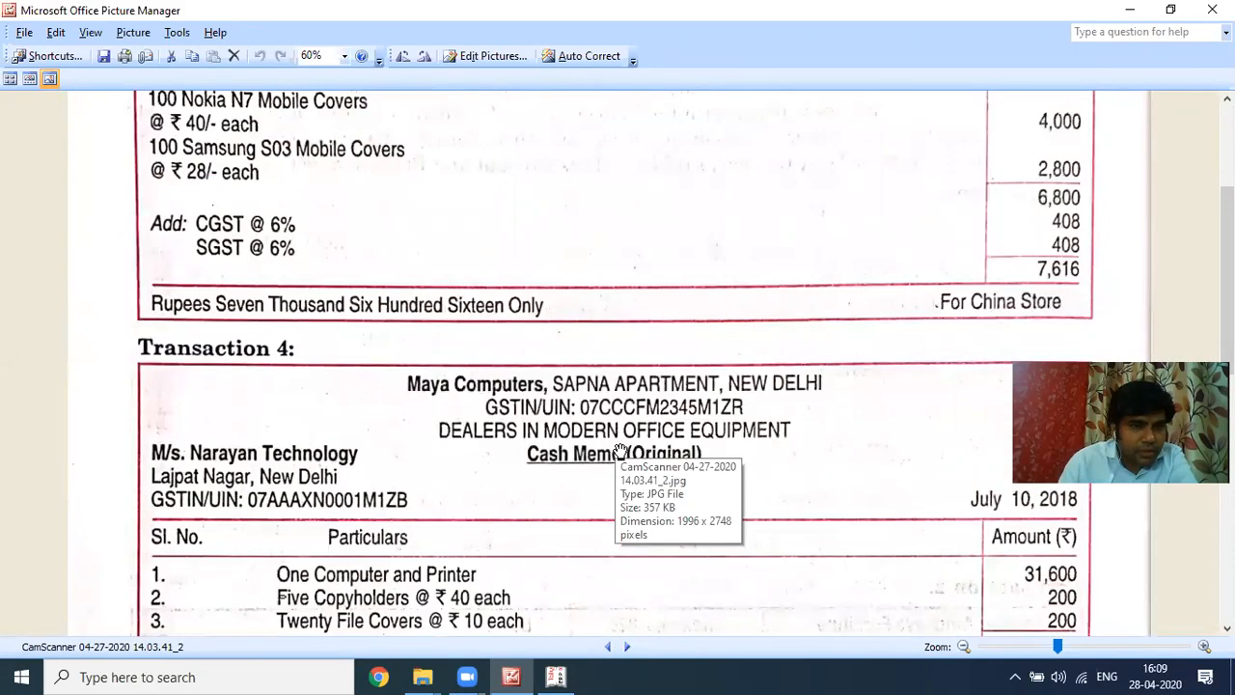
scroll(620, 451, up, 3)
scroll(620, 452, down, 12)
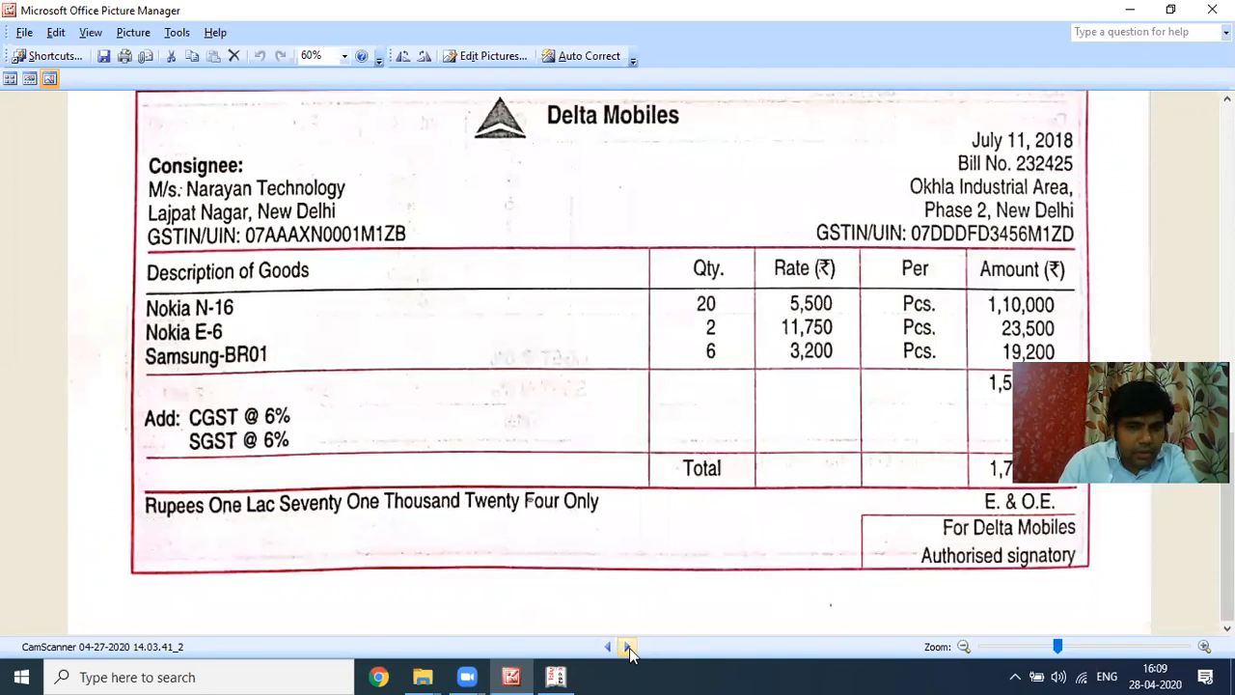
click(629, 647)
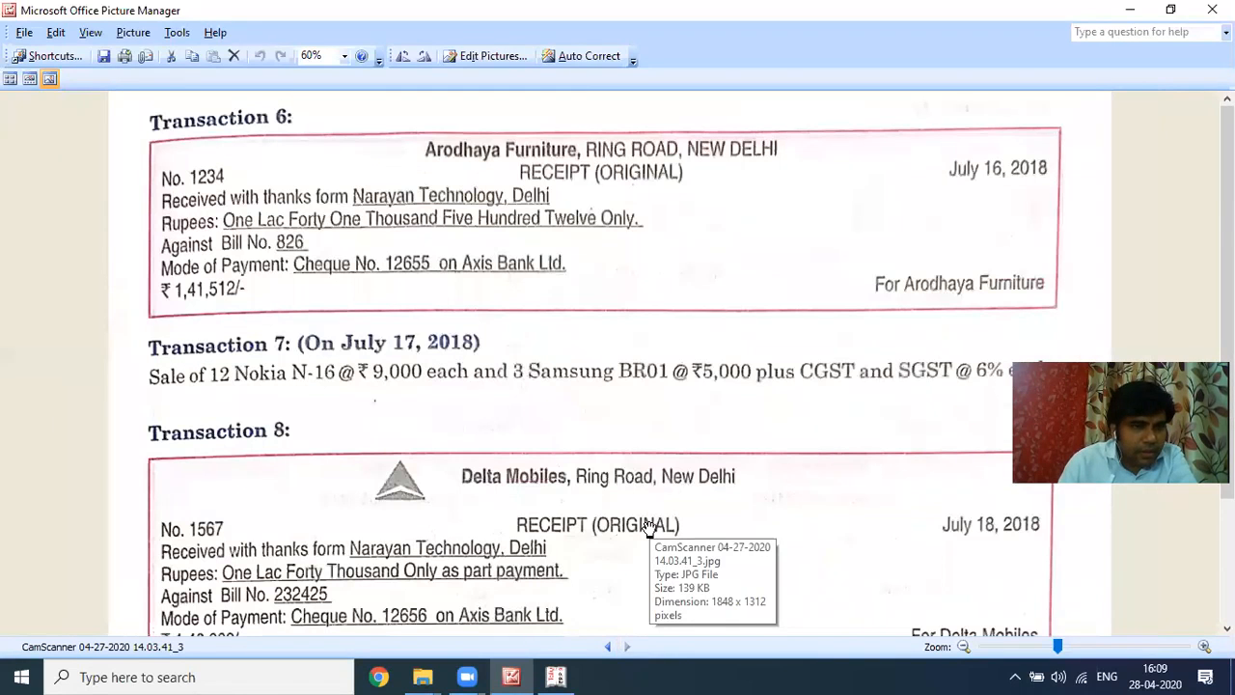
scroll(649, 526, down, 2)
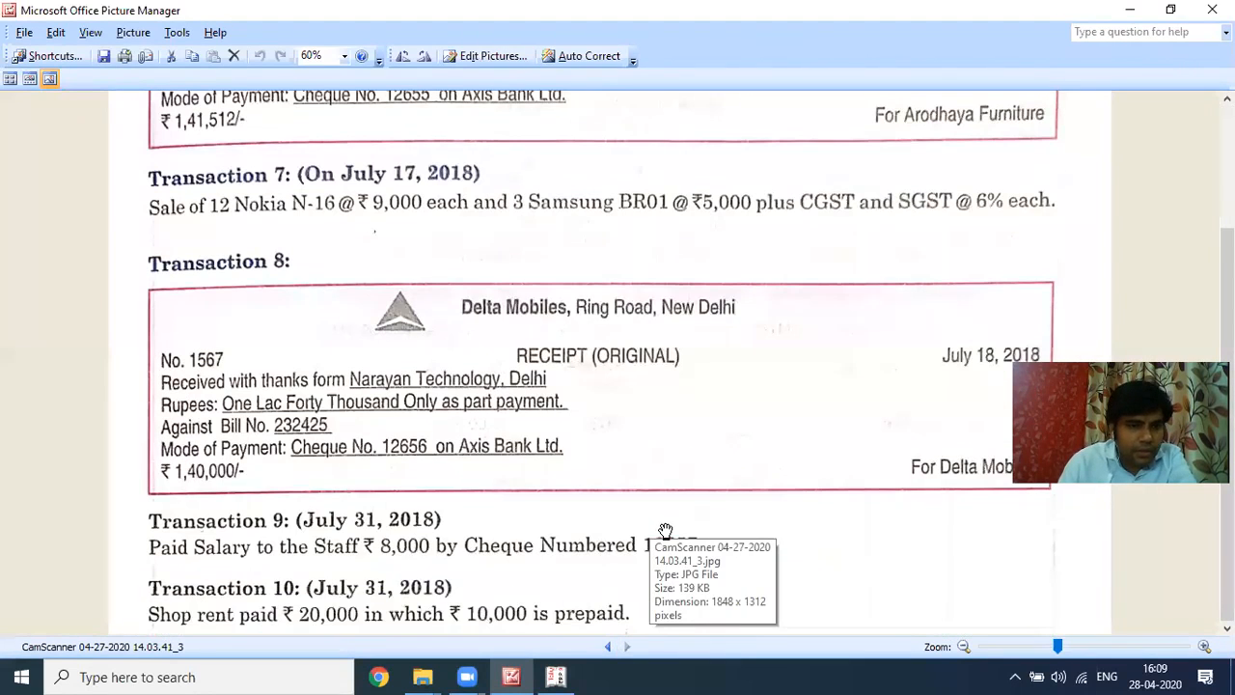
click(607, 646)
click(607, 646)
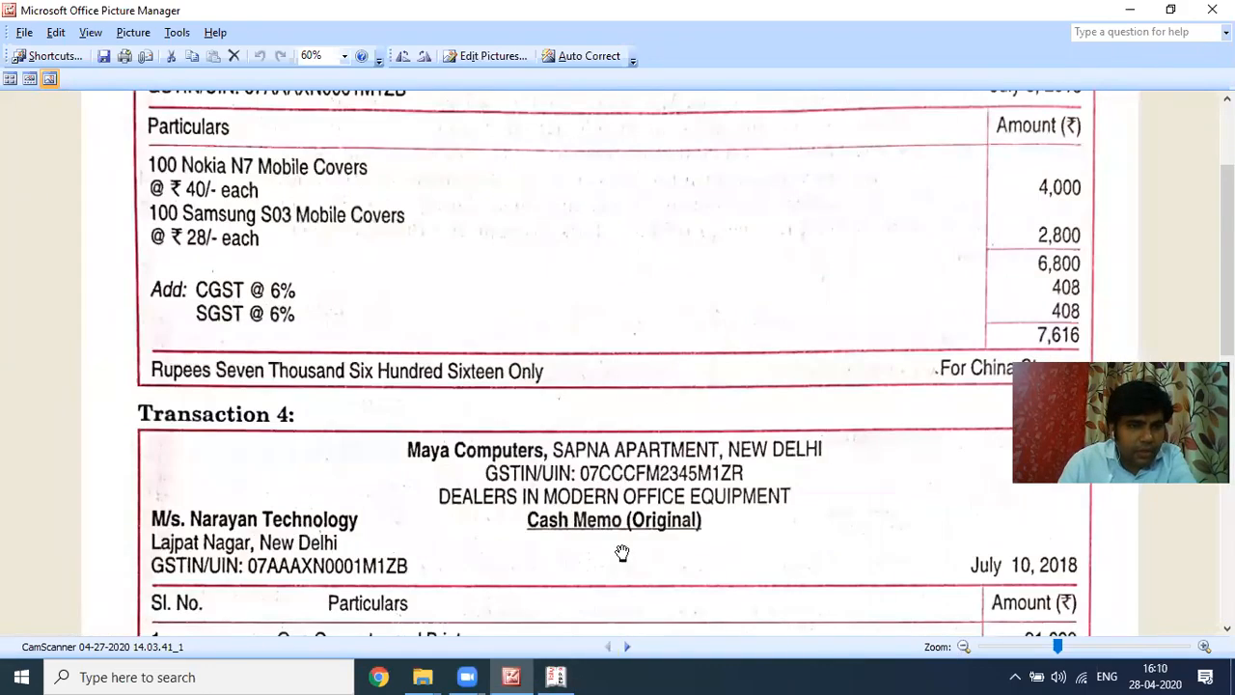
- Review the Exercise 1 introduction and the furniture invoice of Transaction 2 on the first exercise page
scroll(630, 543, down, 2)
scroll(632, 543, down, 5)
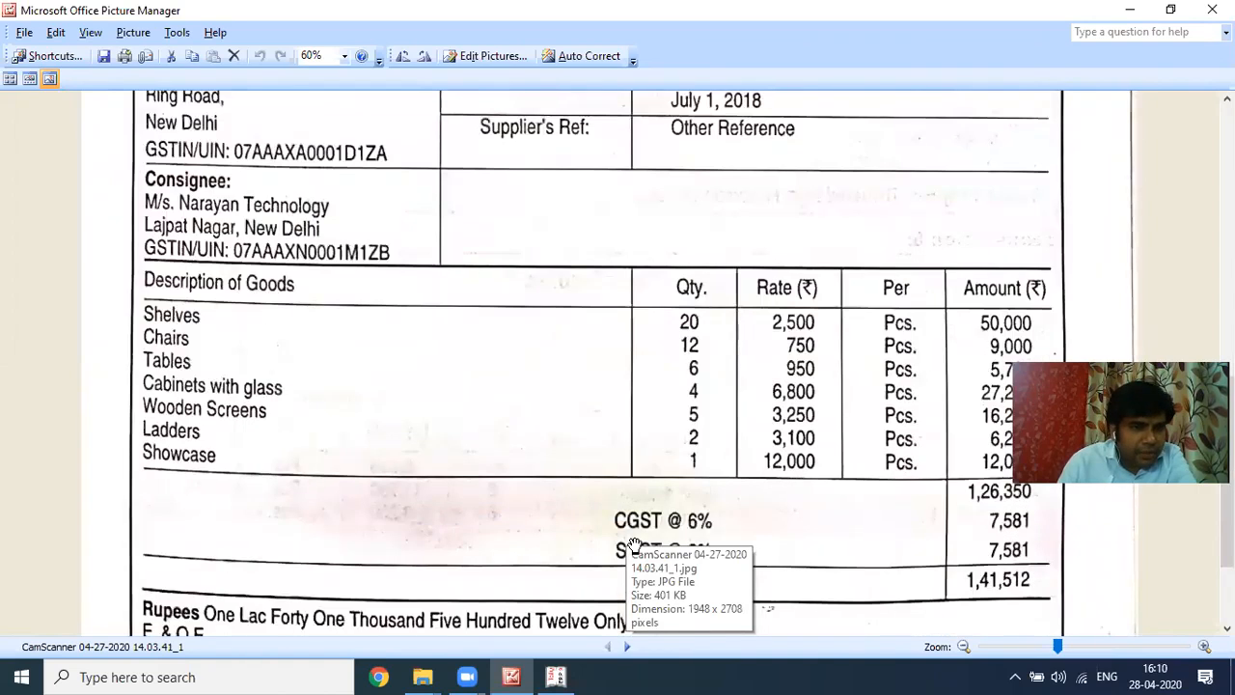
scroll(634, 543, up, 2)
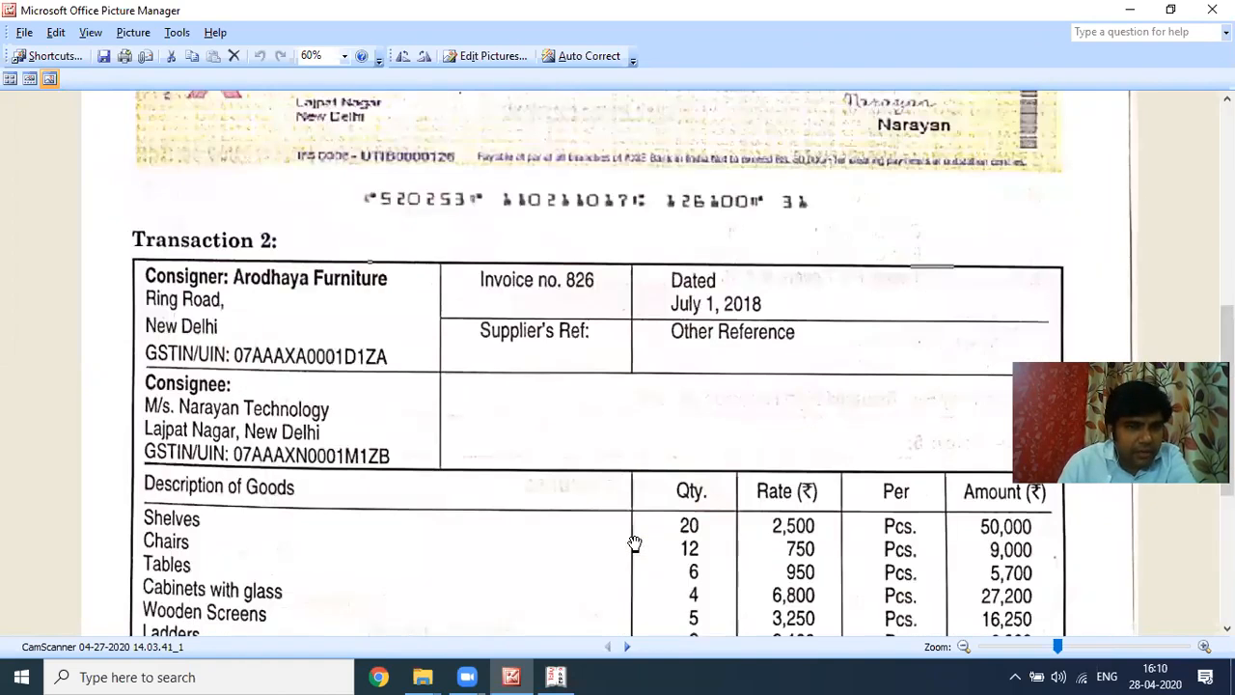
scroll(634, 544, down, 2)
scroll(633, 543, down, 1)
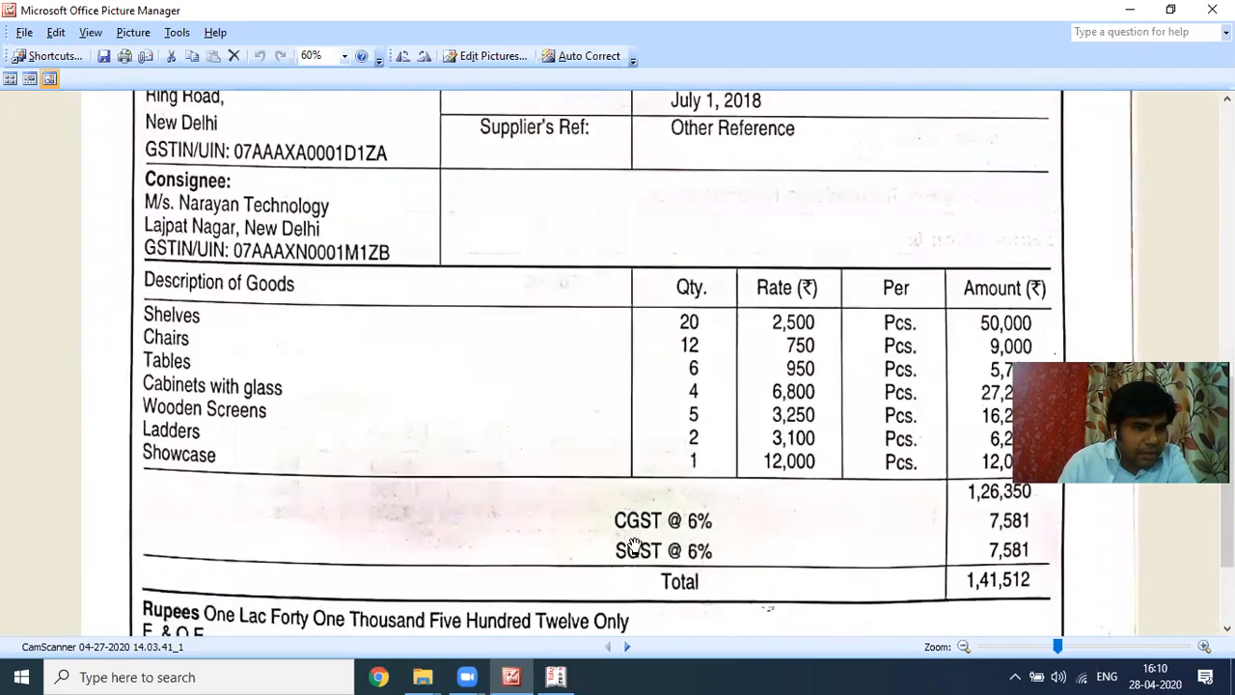
scroll(634, 543, up, 4)
scroll(633, 543, up, 4)
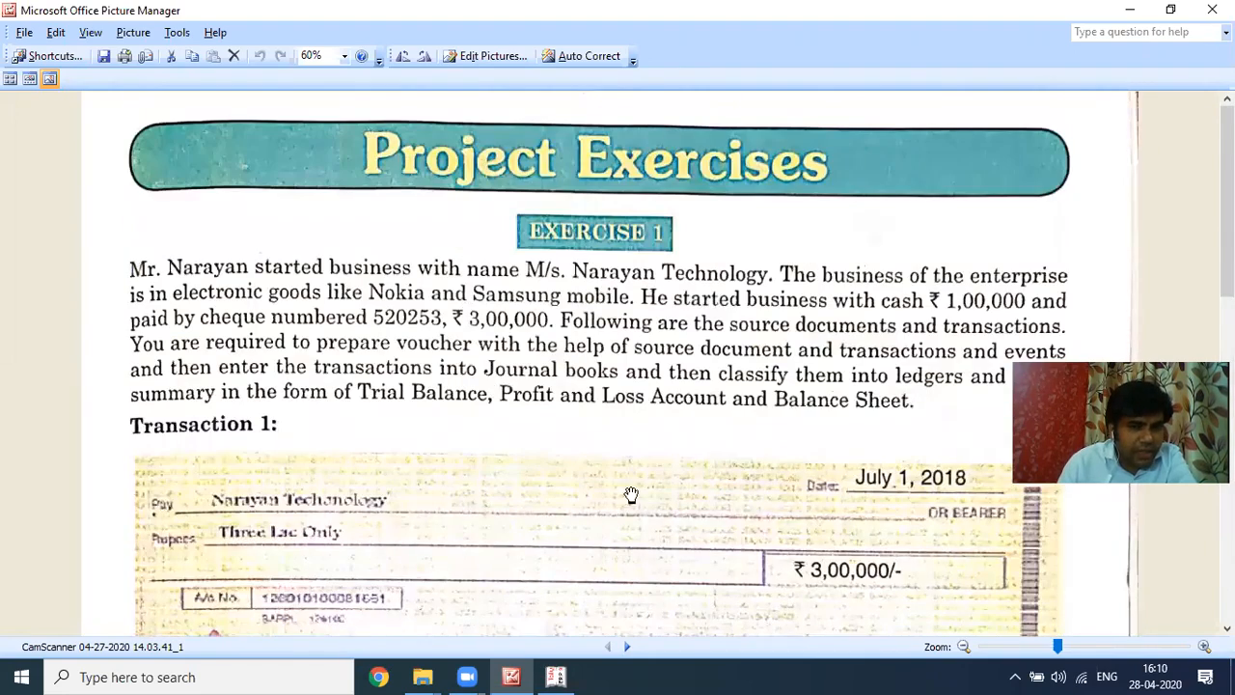
scroll(630, 496, down, 3)
scroll(630, 496, down, 5)
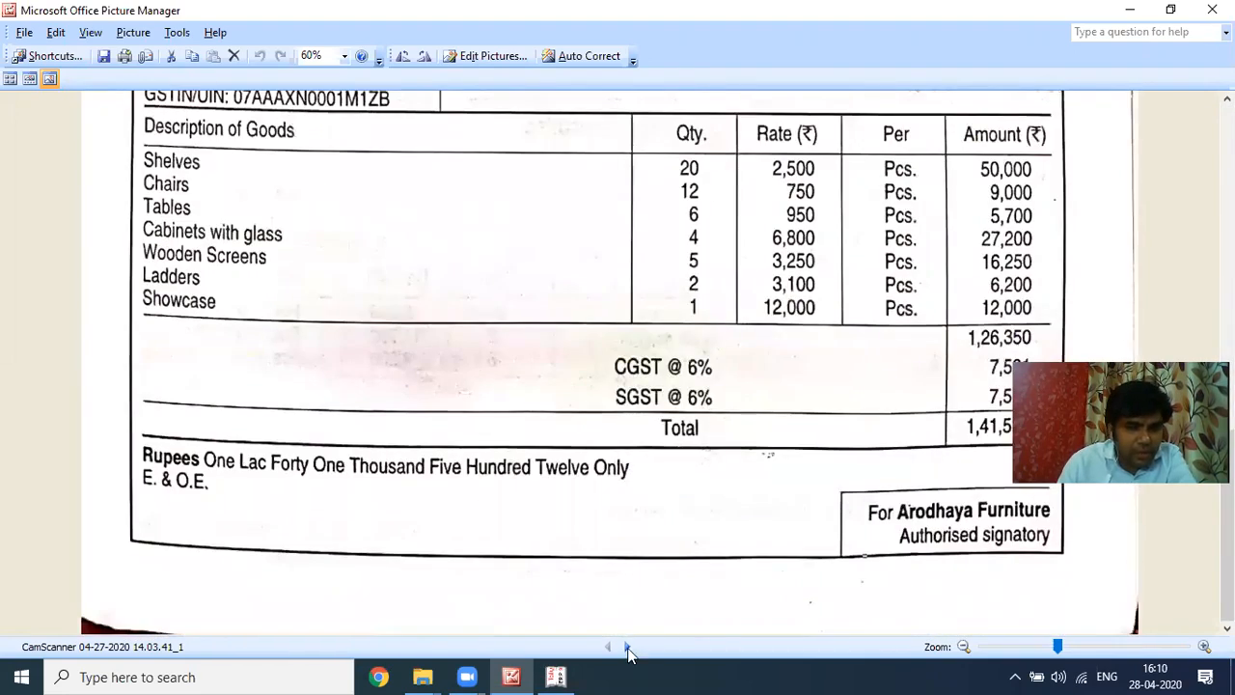
- Review Transactions 4 to 10 on the second and third exercise pages, and return to the first page
scroll(605, 374, down, 4)
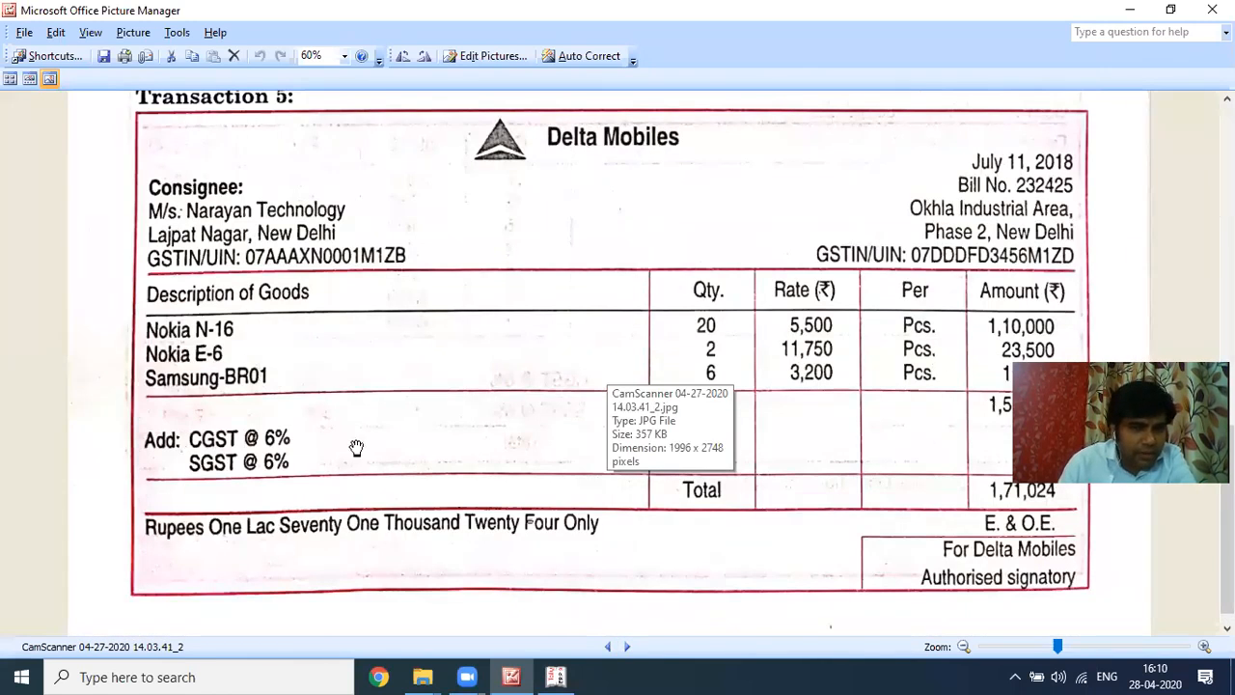
scroll(339, 436, up, 3)
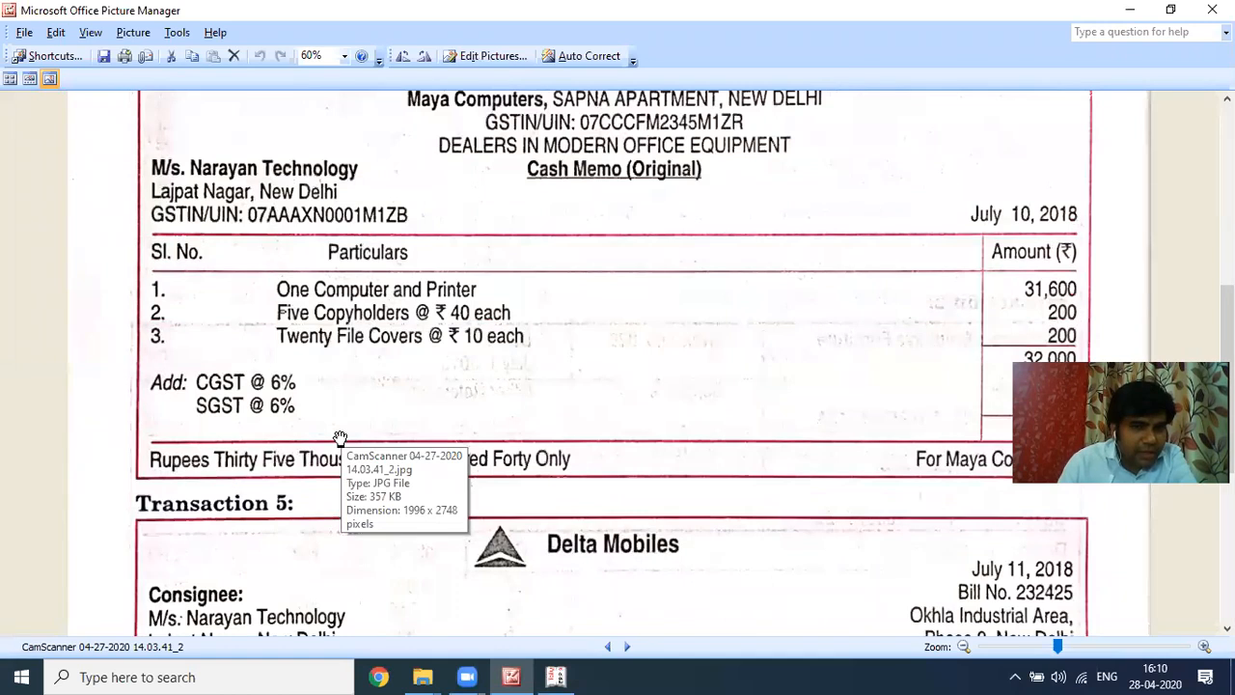
scroll(340, 438, down, 3)
scroll(340, 438, up, 3)
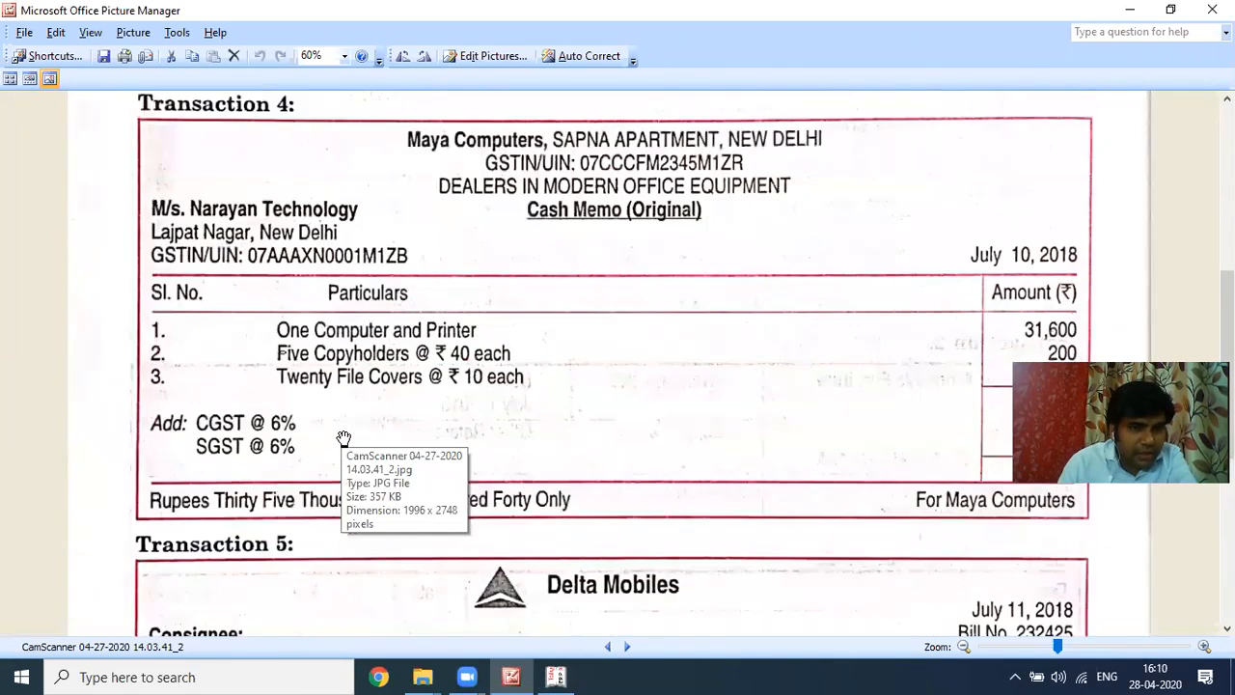
scroll(503, 448, down, 5)
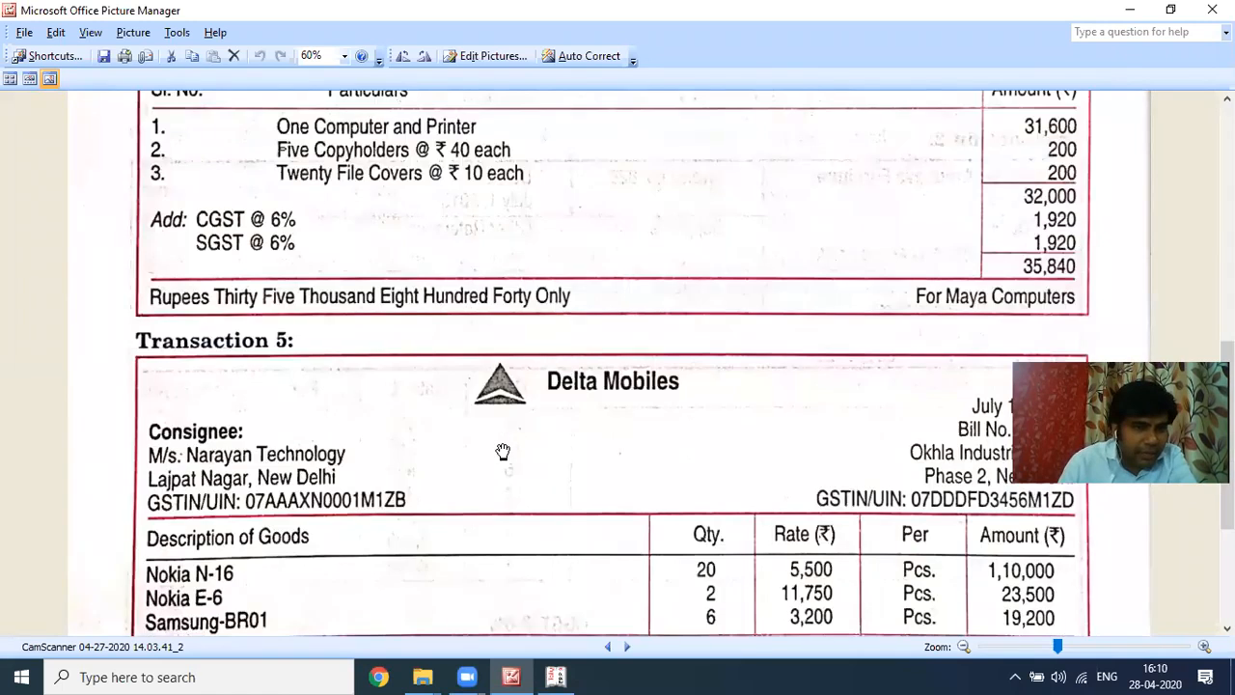
click(626, 646)
scroll(518, 504, down, 5)
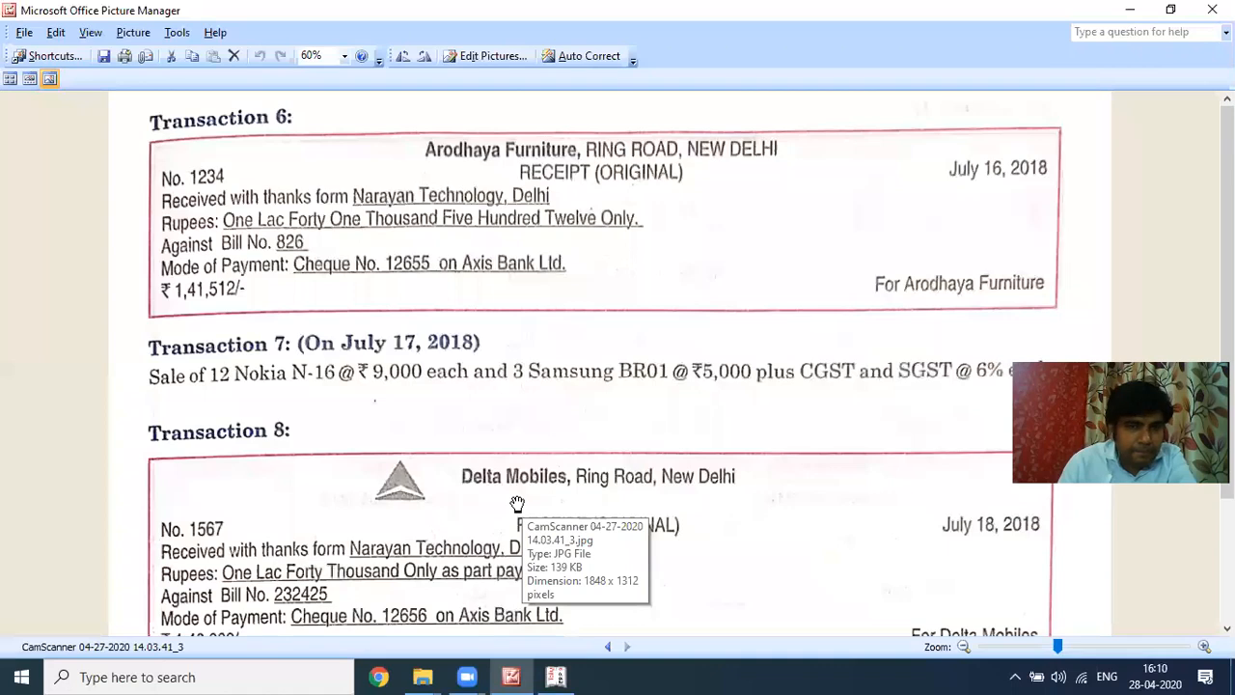
scroll(517, 503, down, 3)
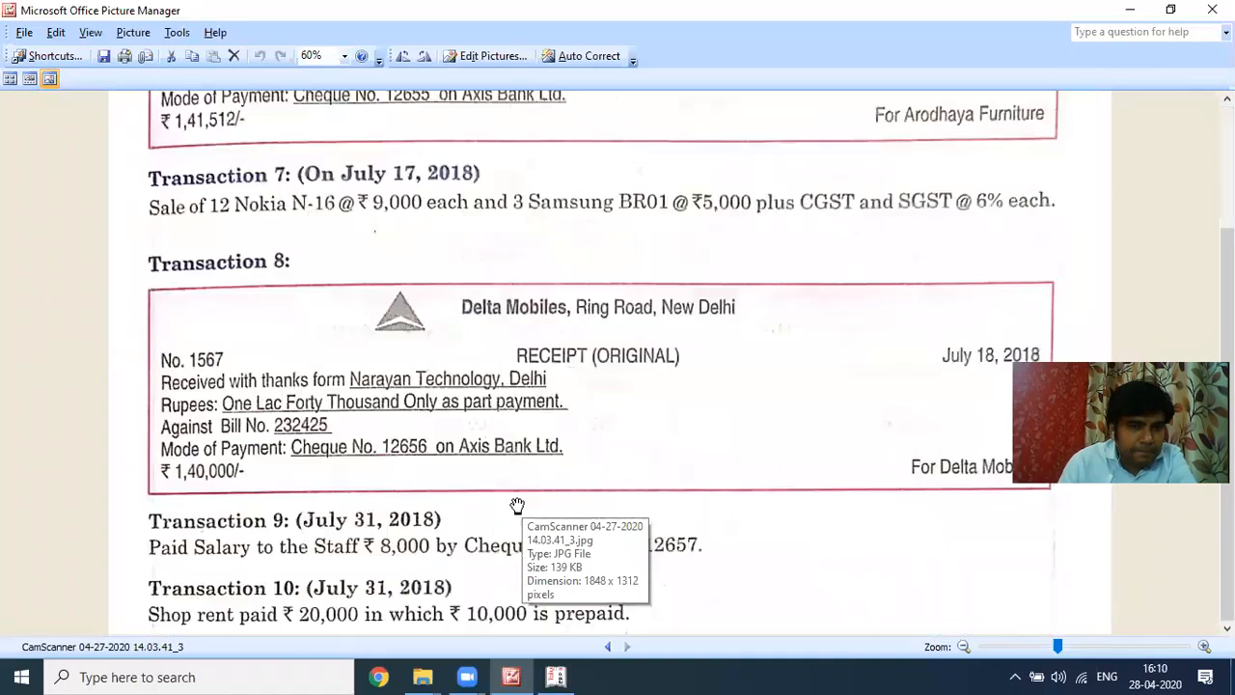
click(607, 644)
click(607, 644)
scroll(570, 510, up, 3)
- Switch to Tally.ERP 9, save the accounting features with inventory integration and bill-wise details on and payroll off, and return to the Gateway
key(alt+Tab)
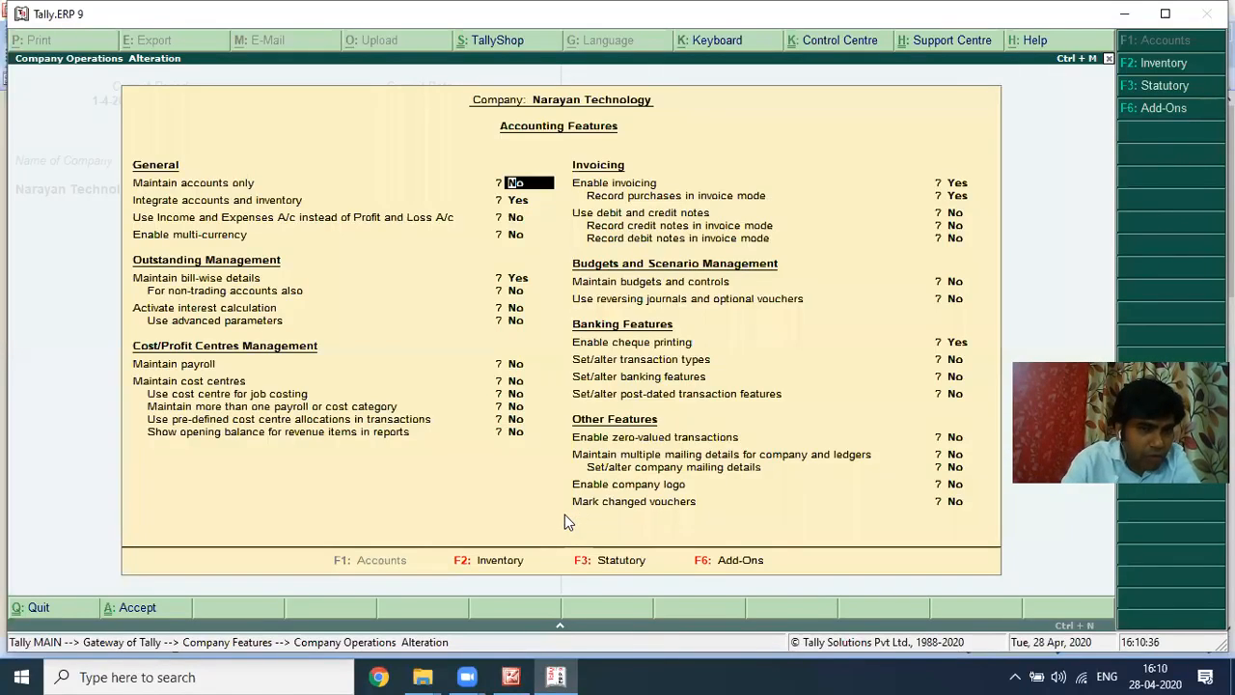
key(Return)
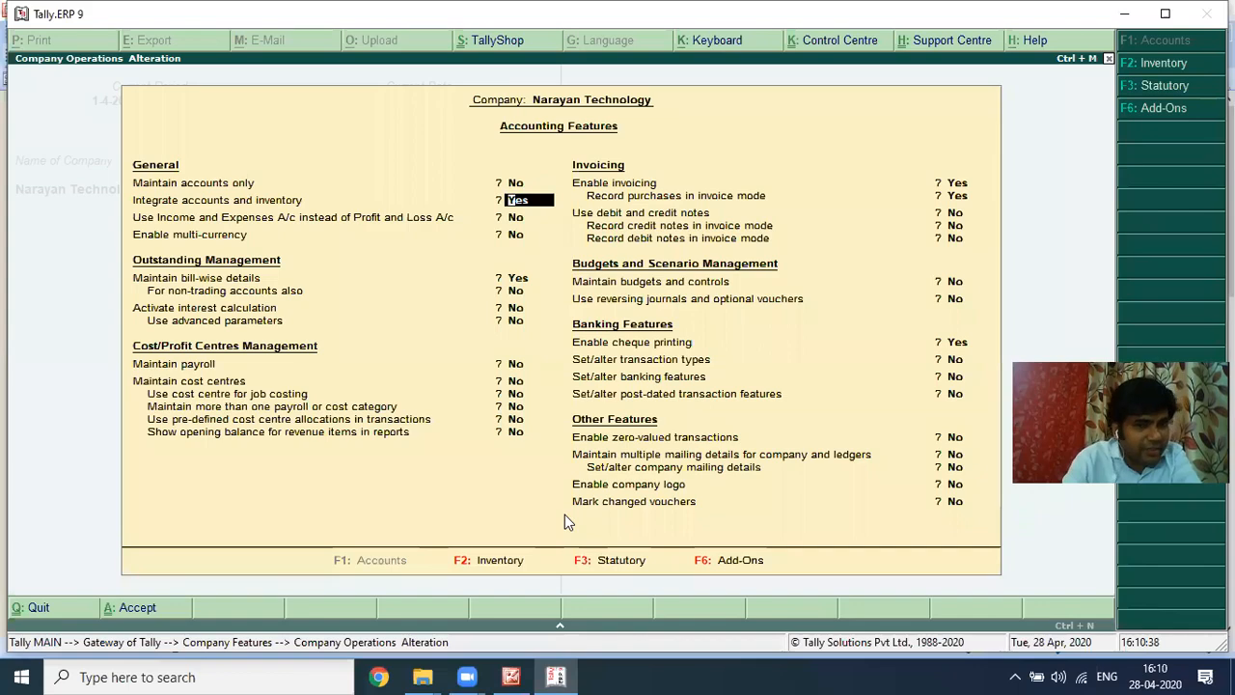
text(y)
key(Return)
key(Return)
key(Return)
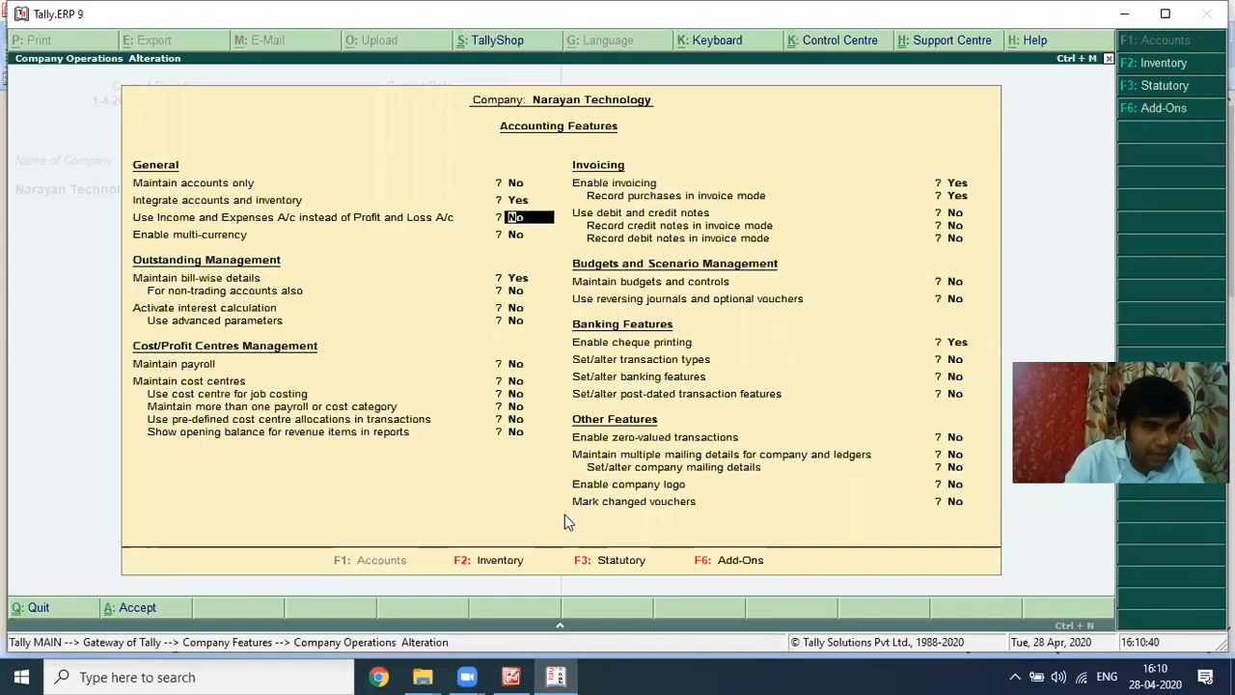
key(Return)
key(Return)
key(Return)
key(Return)
key(Return)
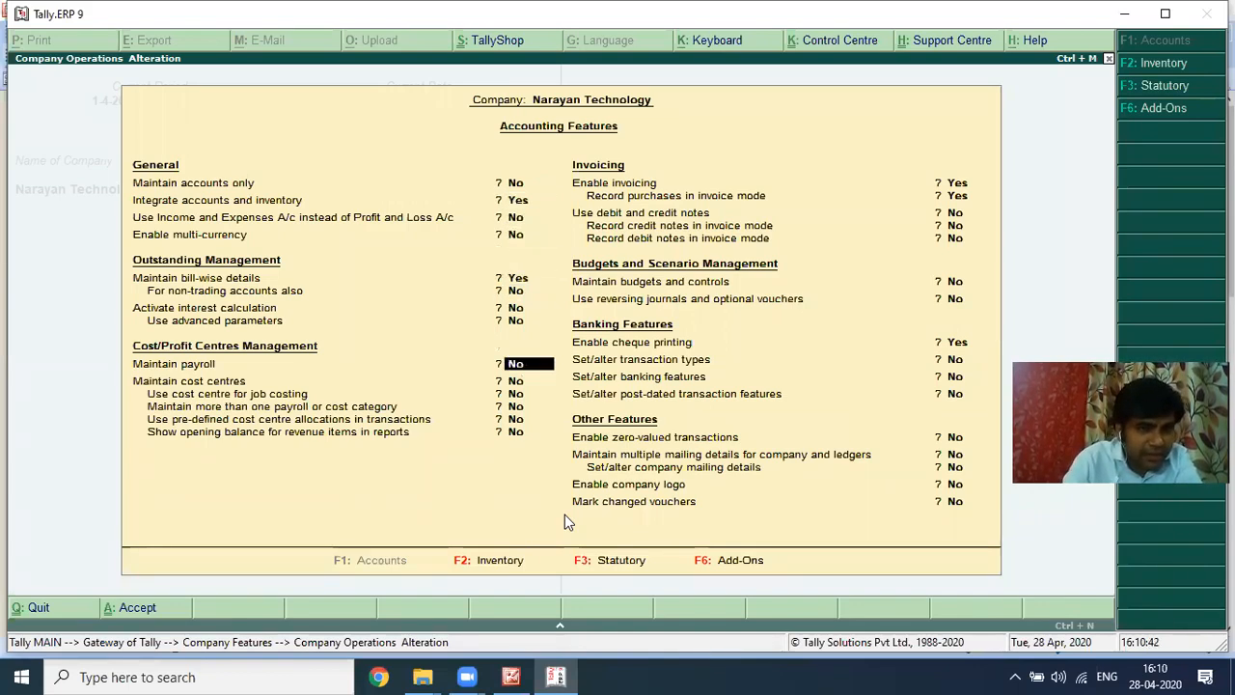
key(Return)
key(Return)
key(Return)
key(Return)
key(Return)
key(Return)
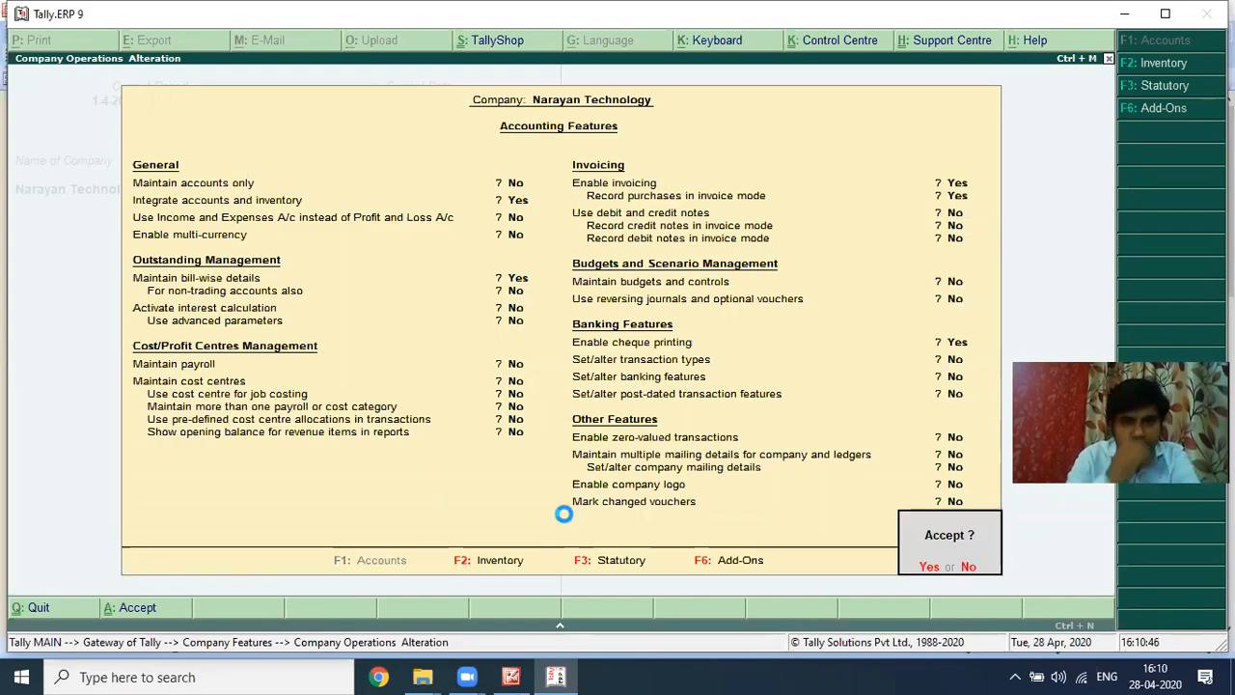
key(Return)
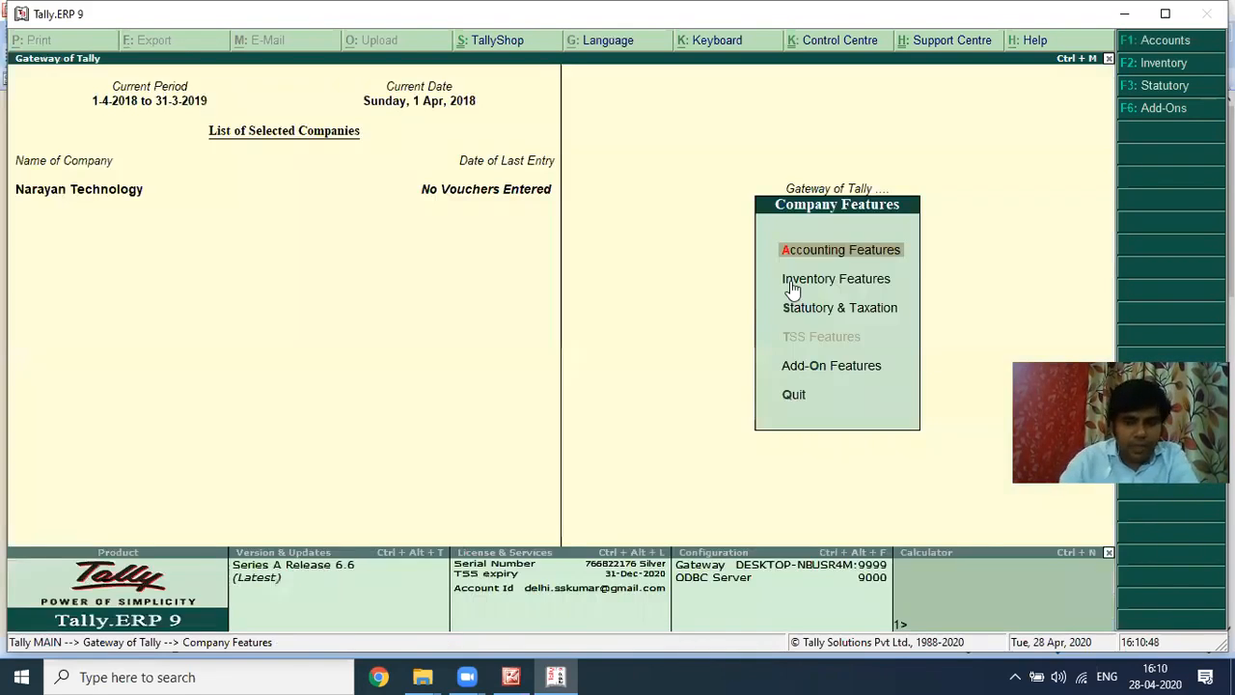
key(Escape)
key(Escape)
key(Escape)
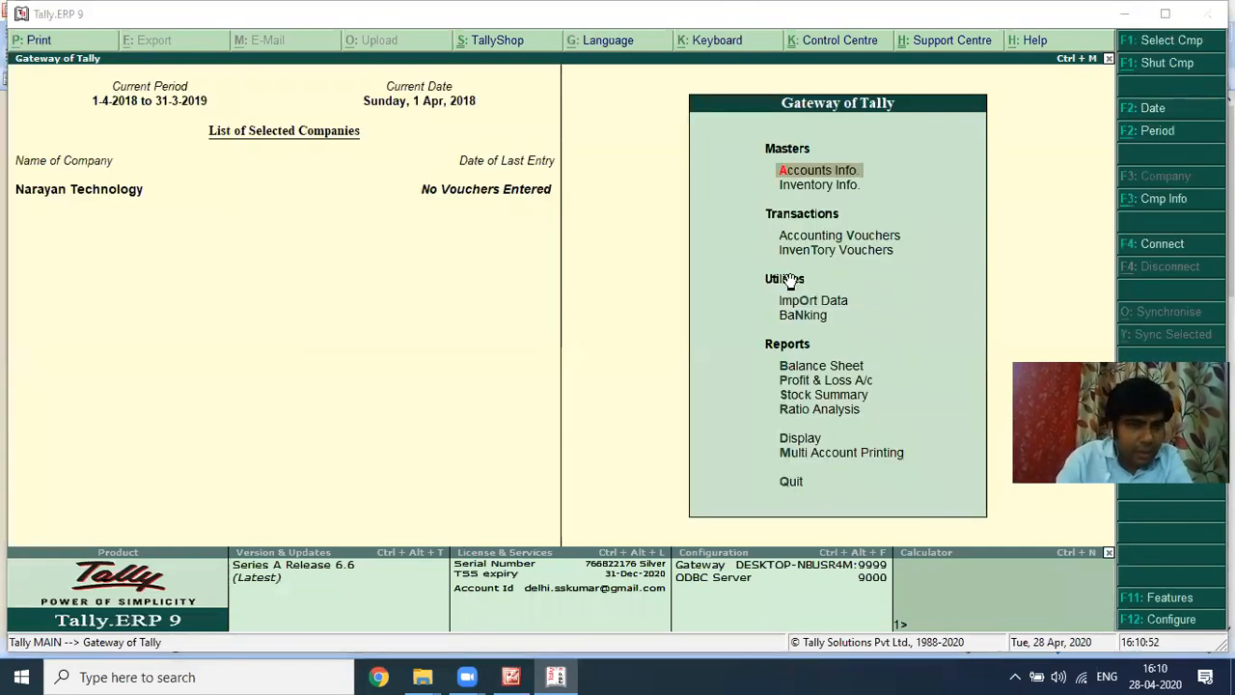
- Read the starting capital amounts and the cheque date of Transaction 1 on the exercise page
key(alt+Tab)
scroll(790, 281, down, 3)
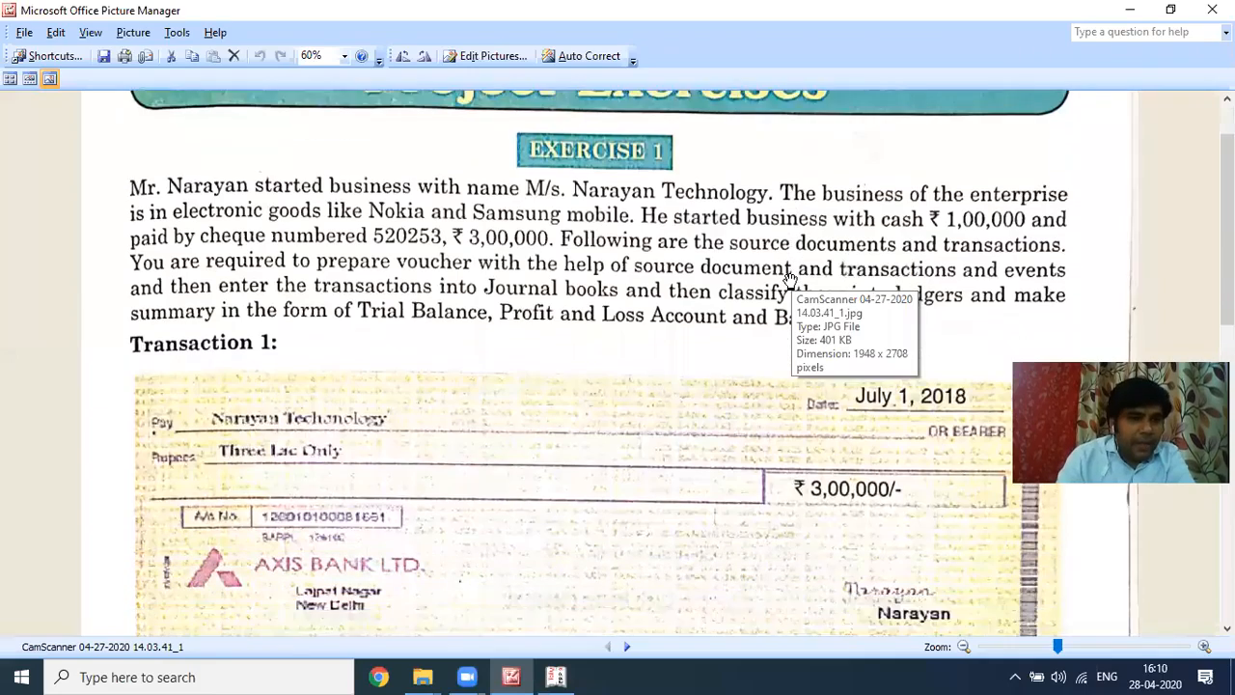
scroll(789, 281, up, 1)
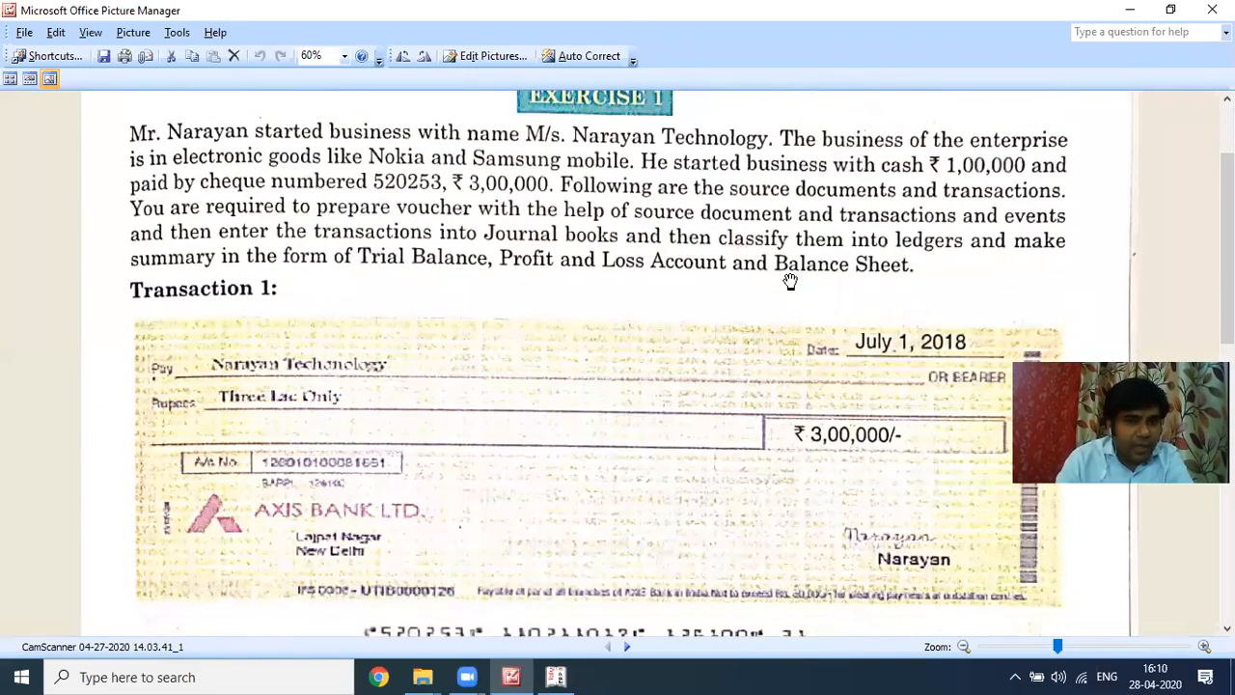
key(alt+Tab)
key(Down)
key(alt+Tab)
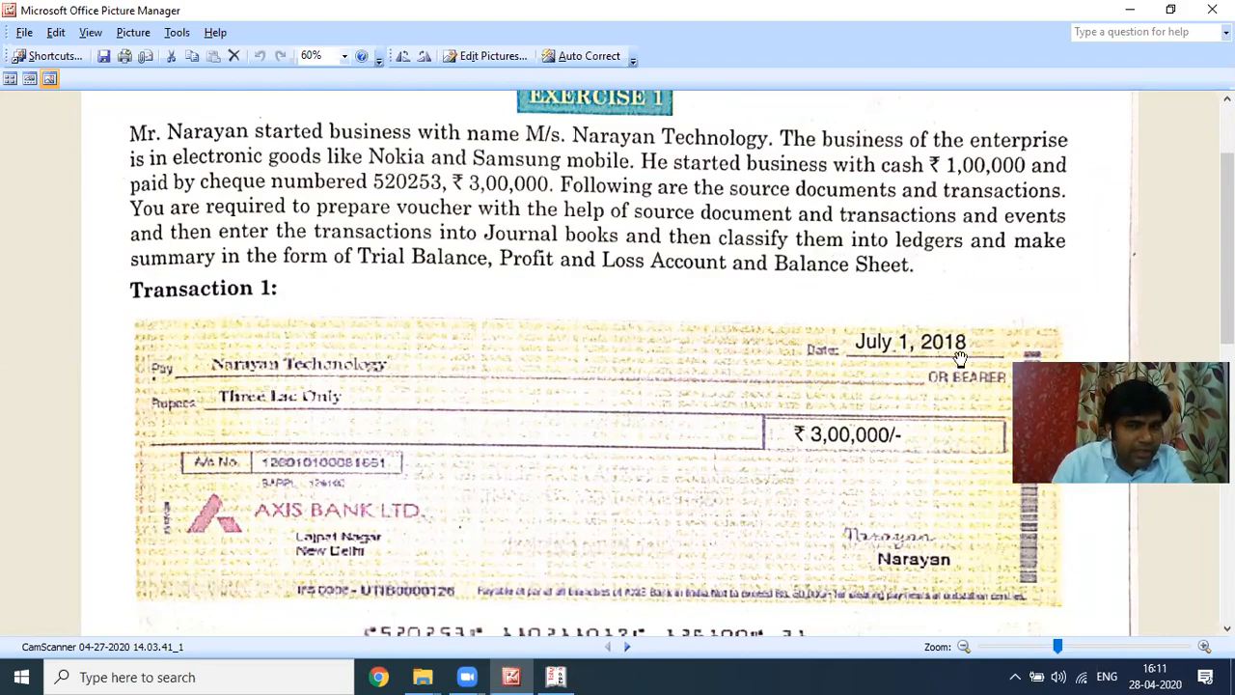
- Open accounting voucher entry in Tally.ERP 9, set the voucher date to 1-7, and change the voucher type to Receipt
key(alt+Tab)
key(Down)
key(Return)
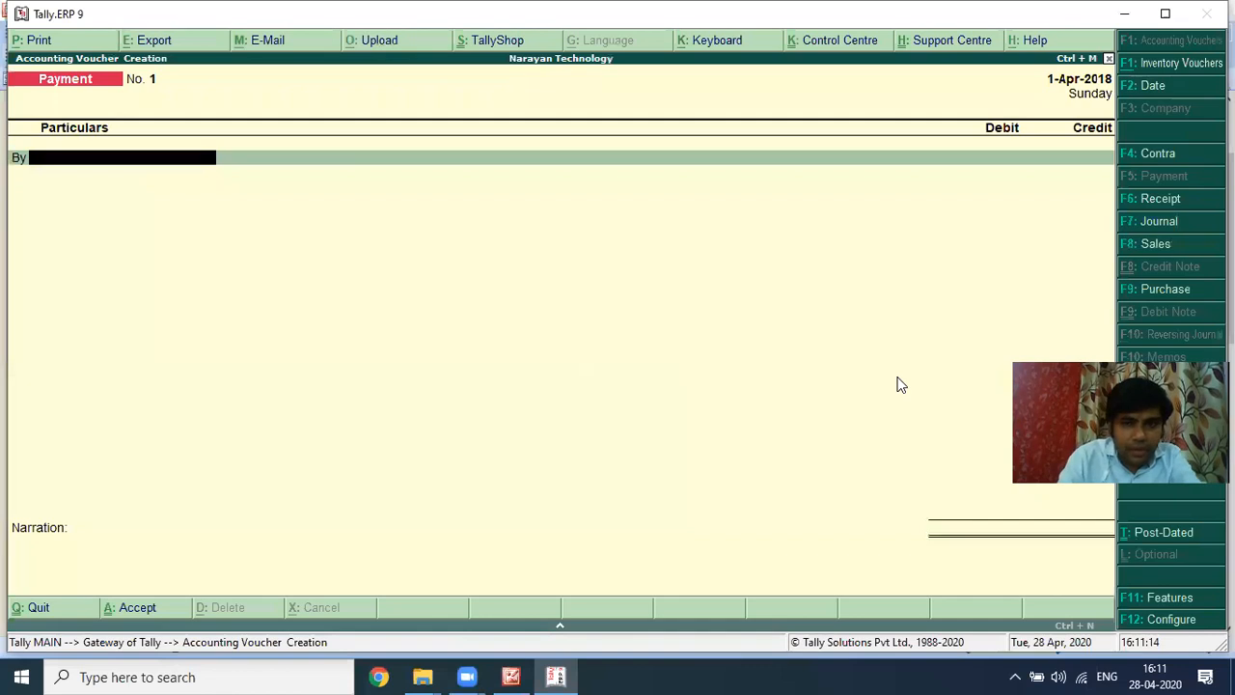
key(F2)
text(1-7)
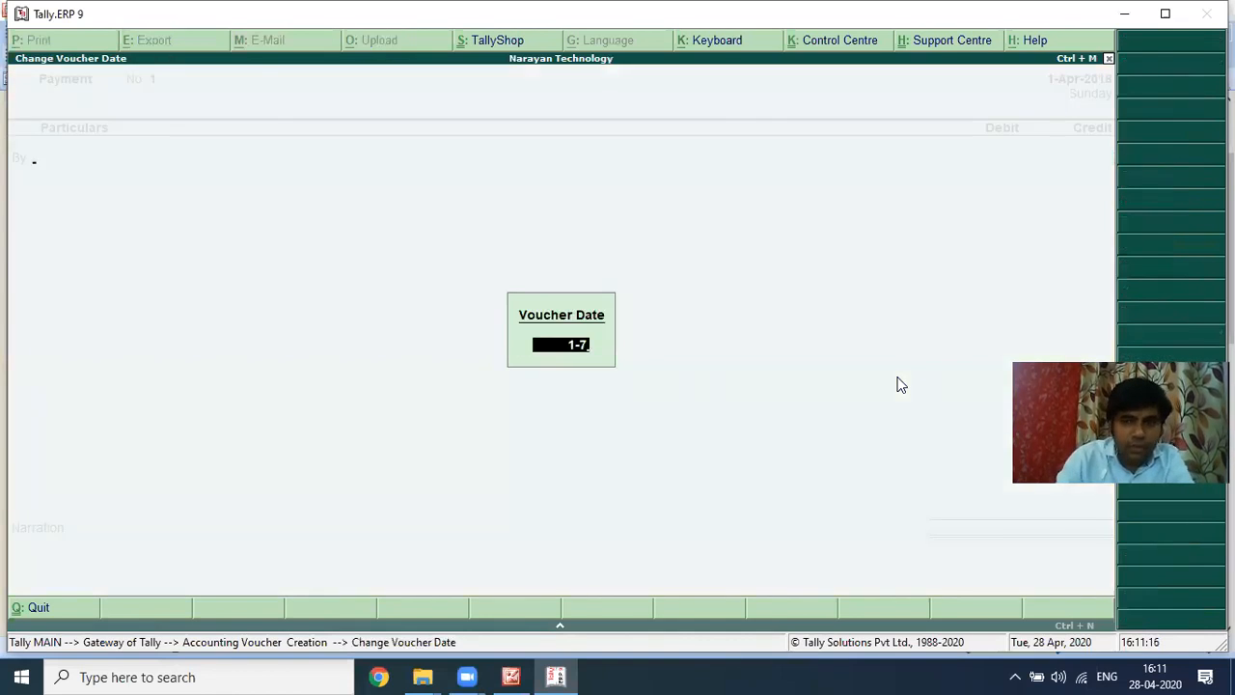
key(Return)
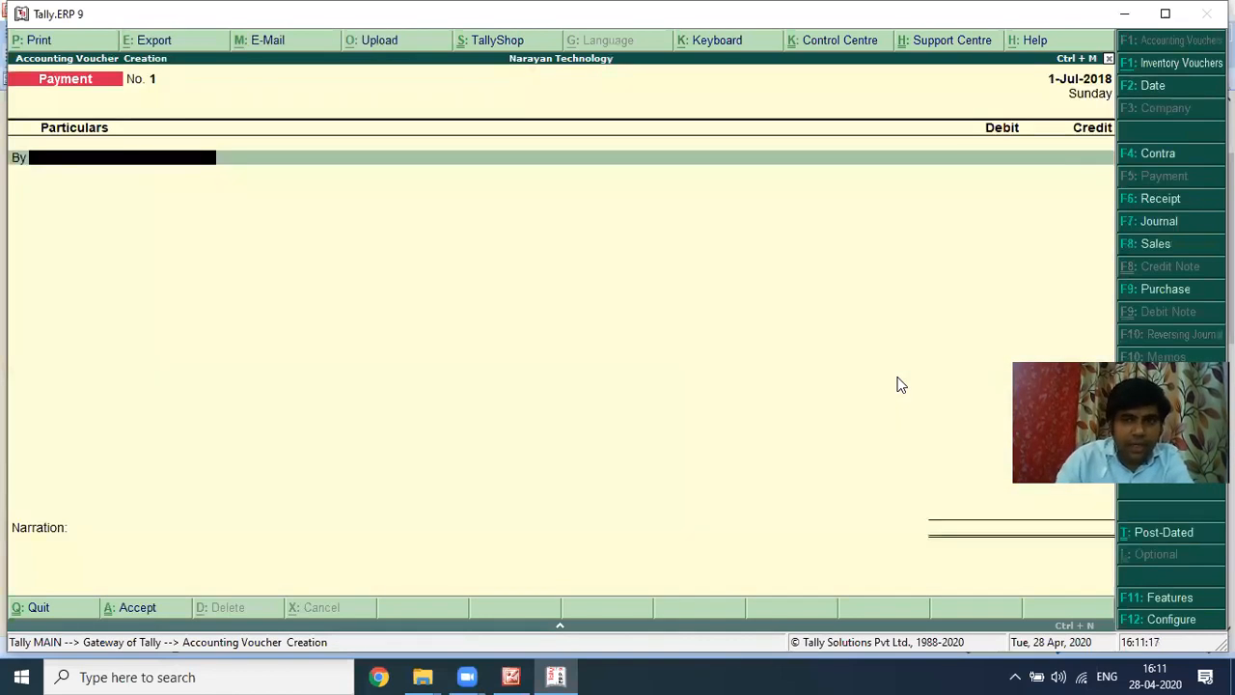
click(1173, 203)
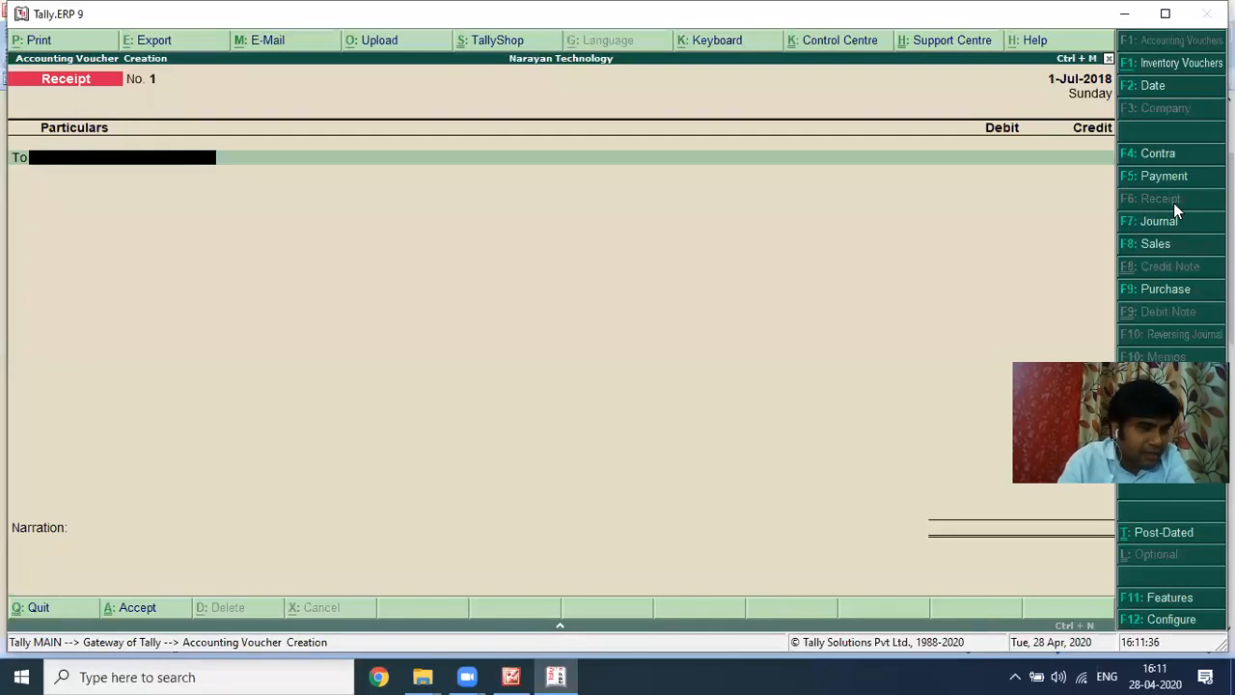
- Start a new ledger from the receipt voucher, named with the proprietor's name in possessive form followed by "Capital"
key(alt+c)
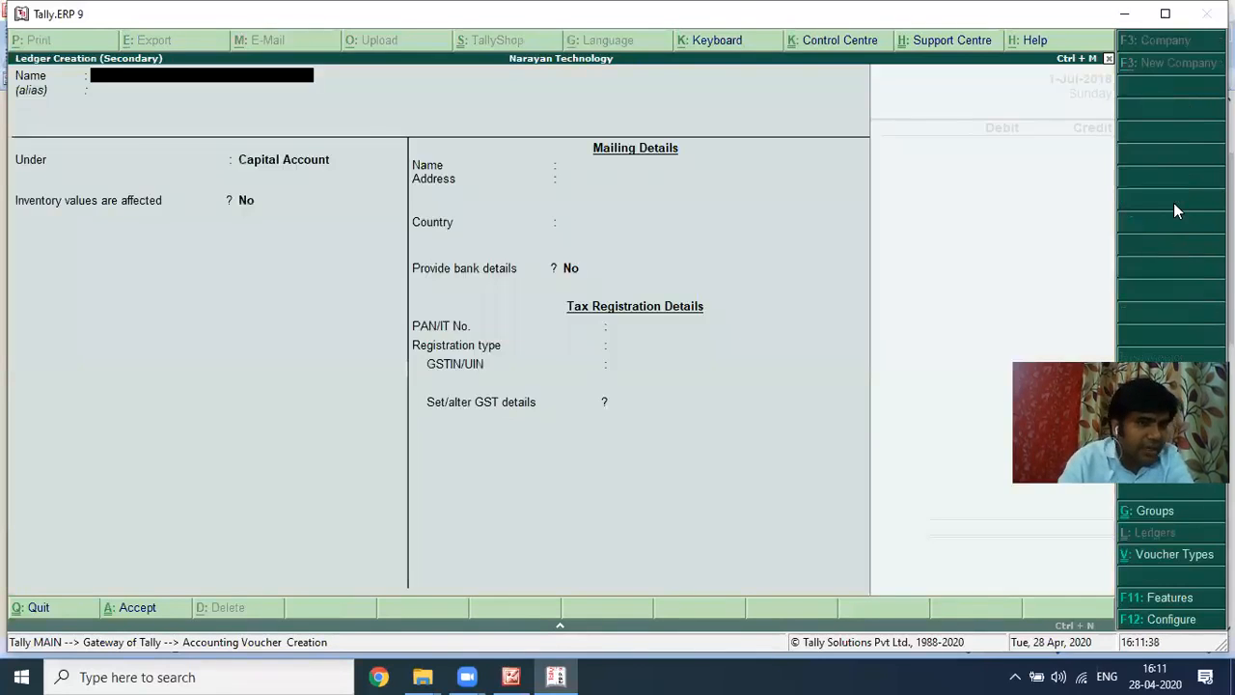
key(alt+Tab)
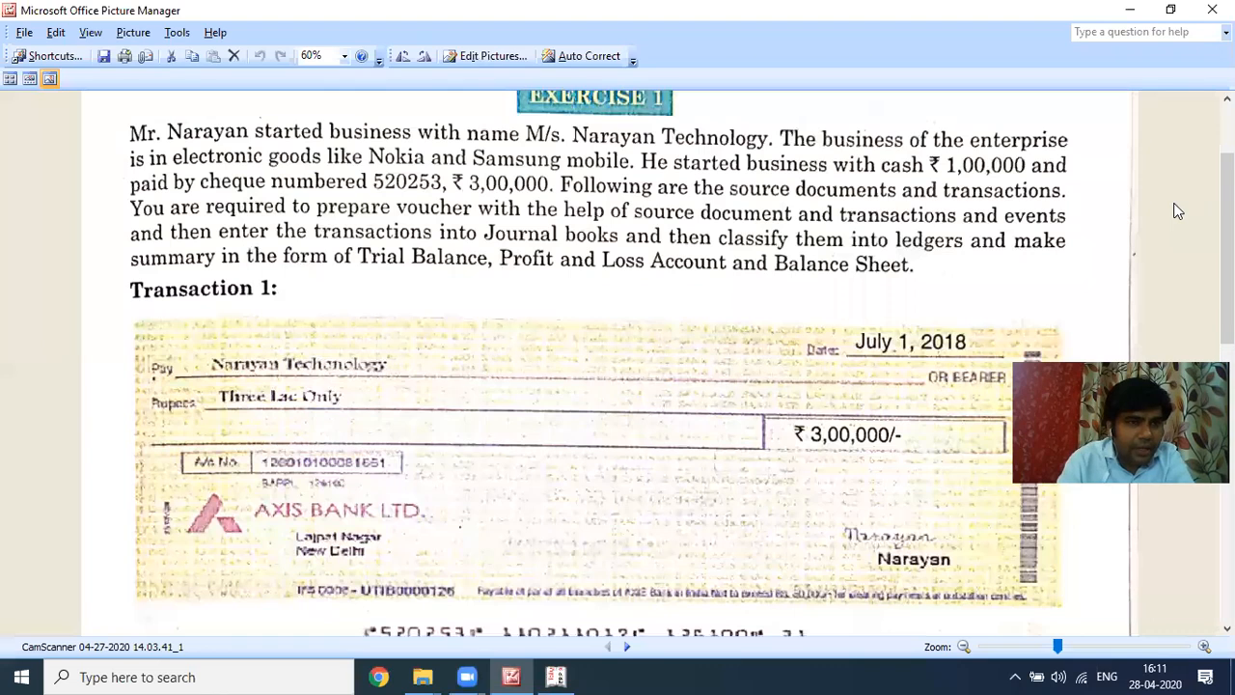
key(alt+Tab)
text(Narayan)
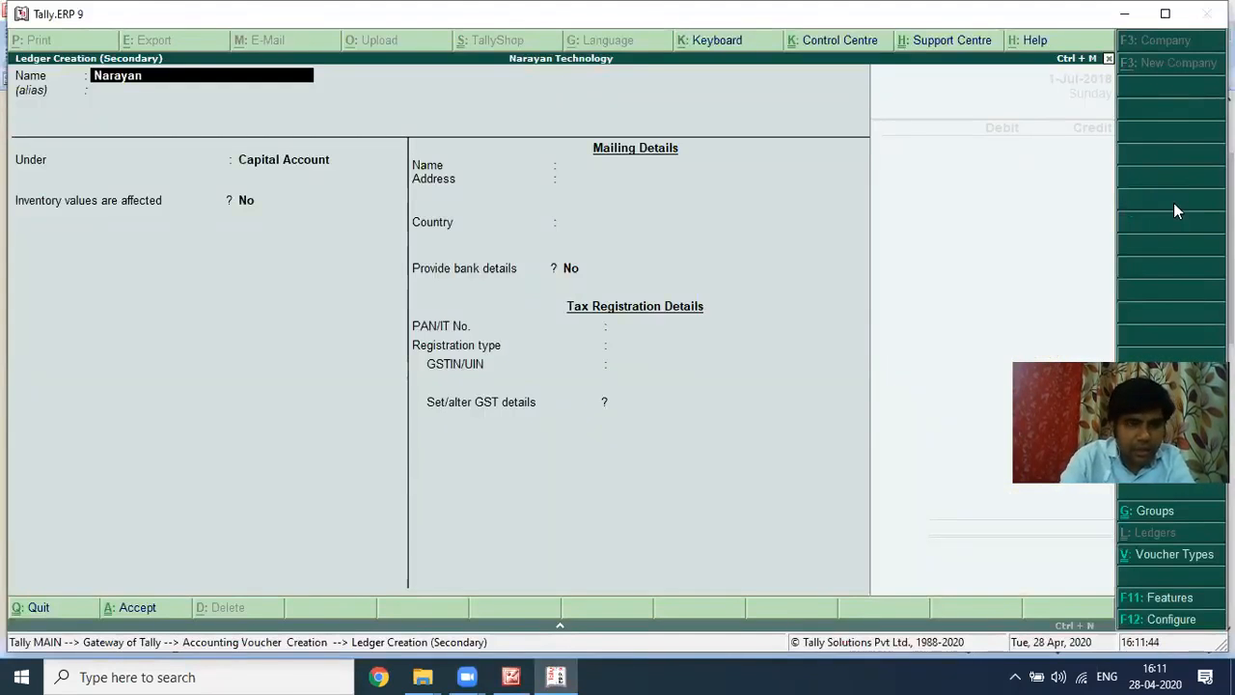
text('s Capital)
key(Return)
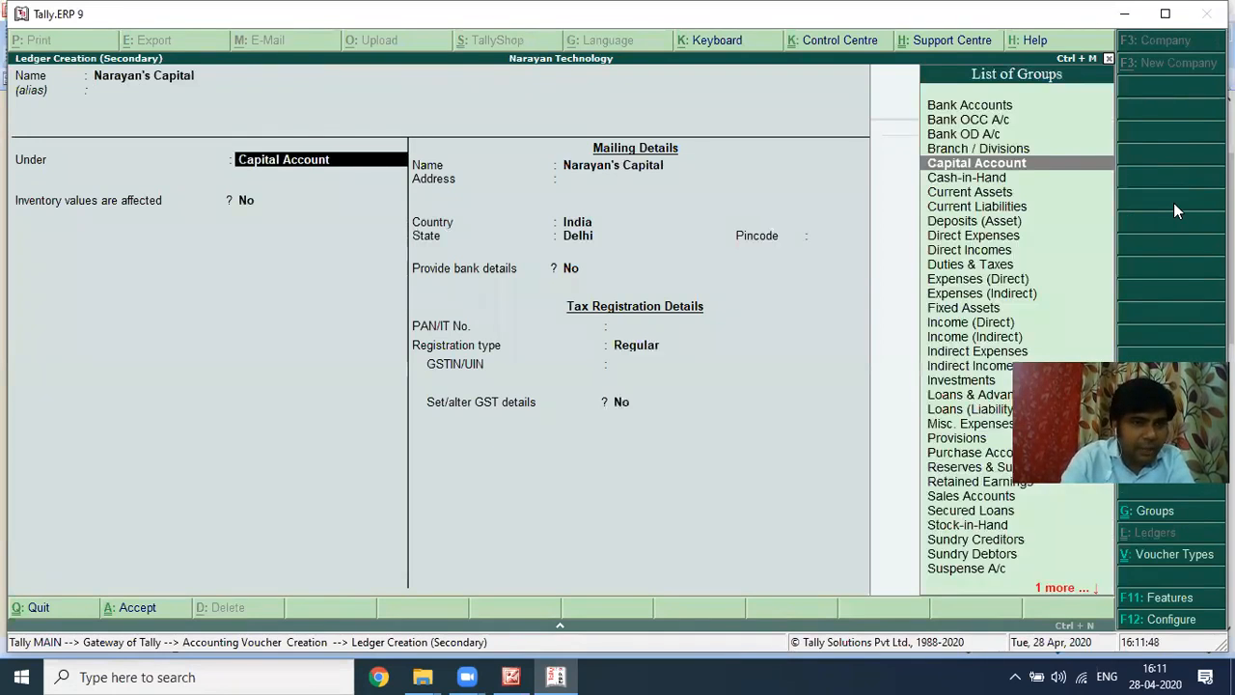
- Save the capital ledger under Capital Account, keeping India, Delhi and Regular registration, with the GSTIN/UIN blank
key(Return)
key(Return)
key(Return)
key(Return)
key(Return)
key(Return)
key(Return)
key(Return)
key(Return)
key(Return)
key(Return)
key(Return)
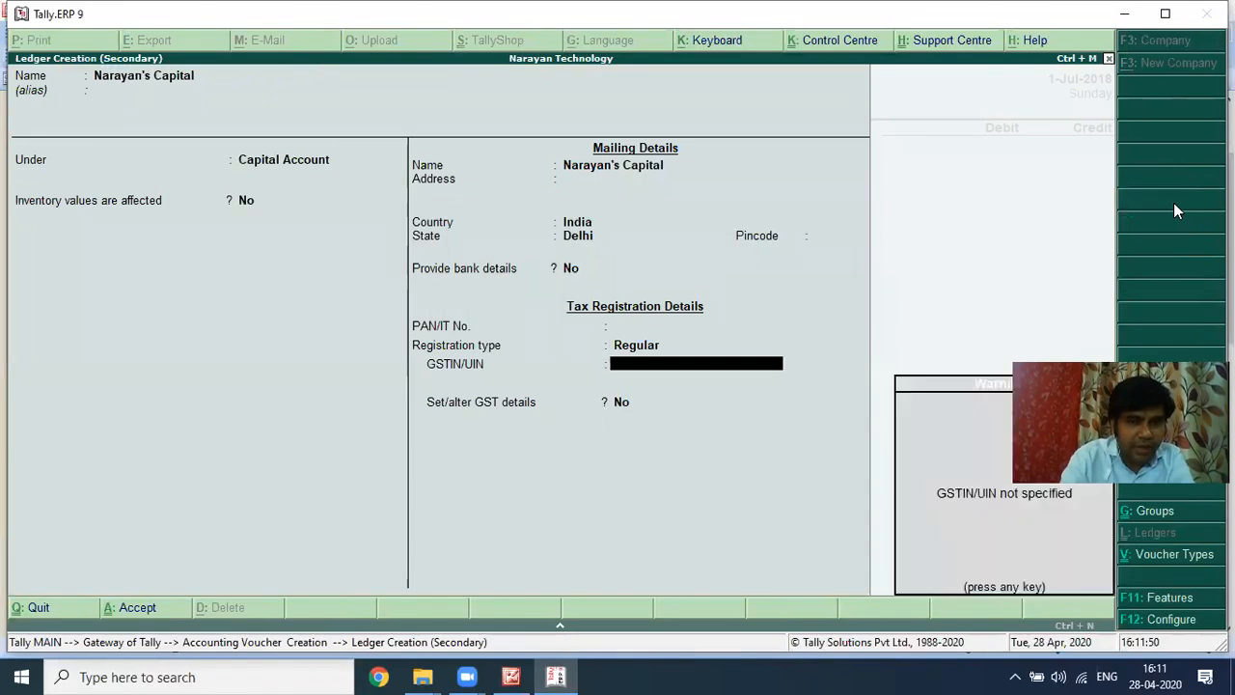
key(Return)
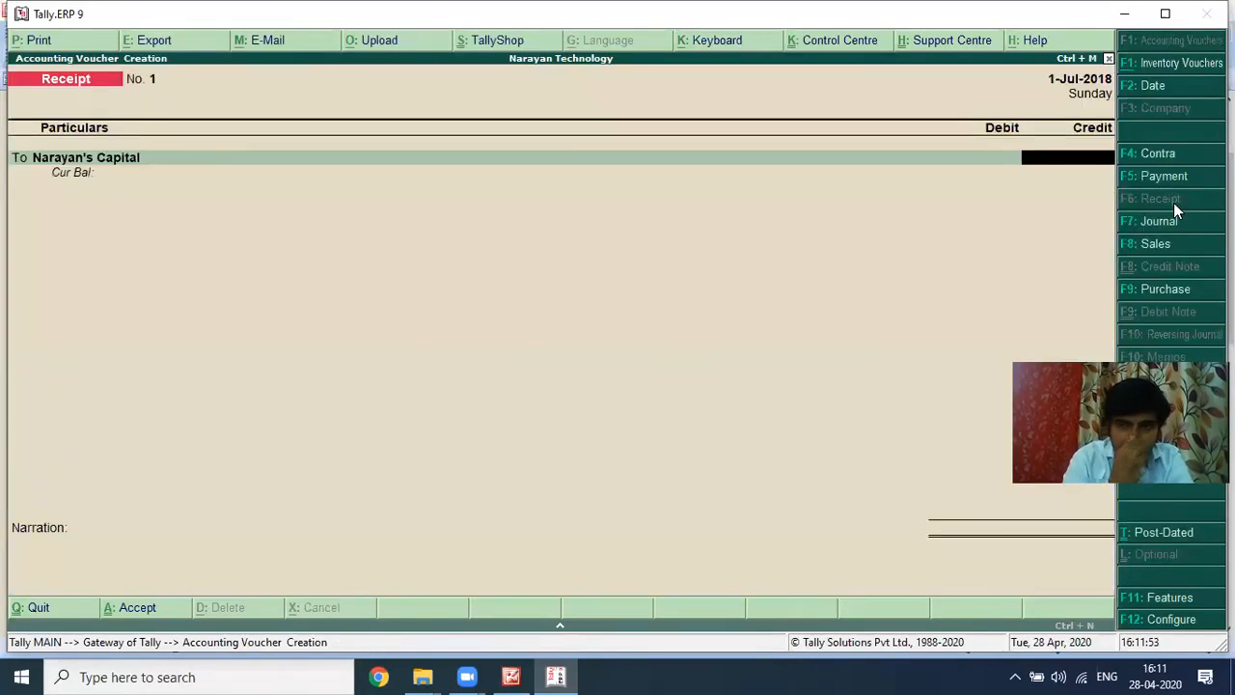
- Check the starting cash on the exercise page and credit the proprietor's capital ledger with 1,00,000 in the Tally.ERP 9 receipt voucher
key(alt+Tab)
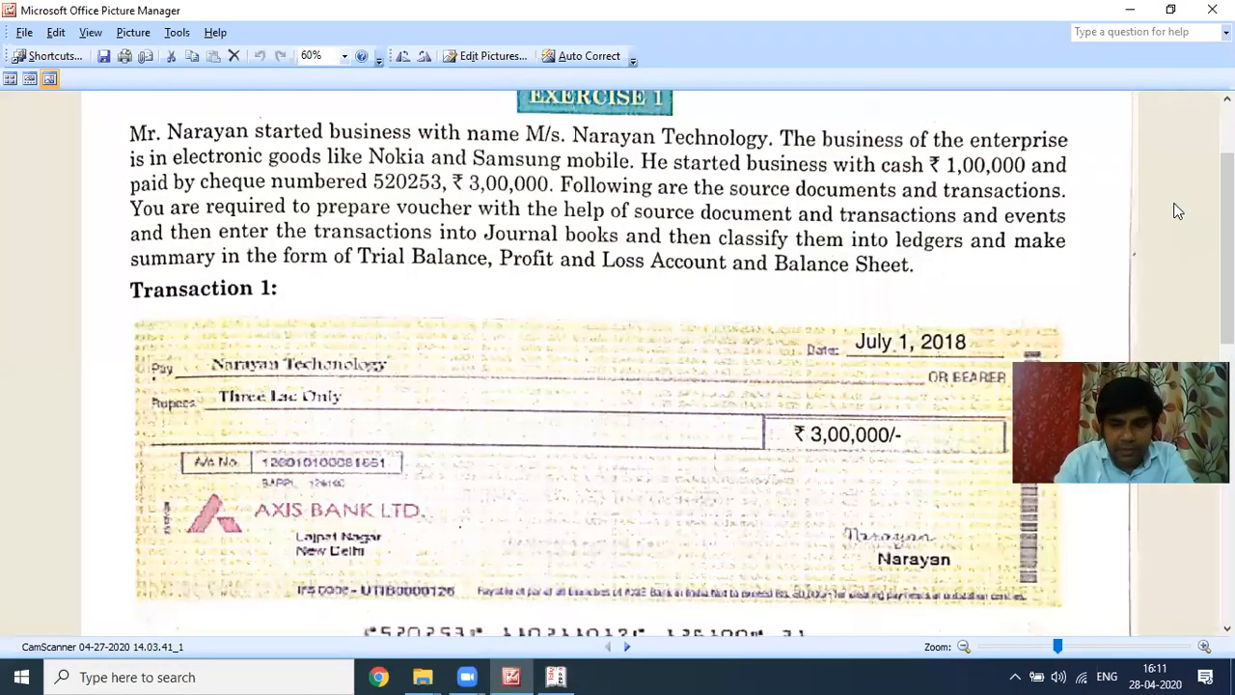
key(alt+Tab)
text(100000)
key(Return)
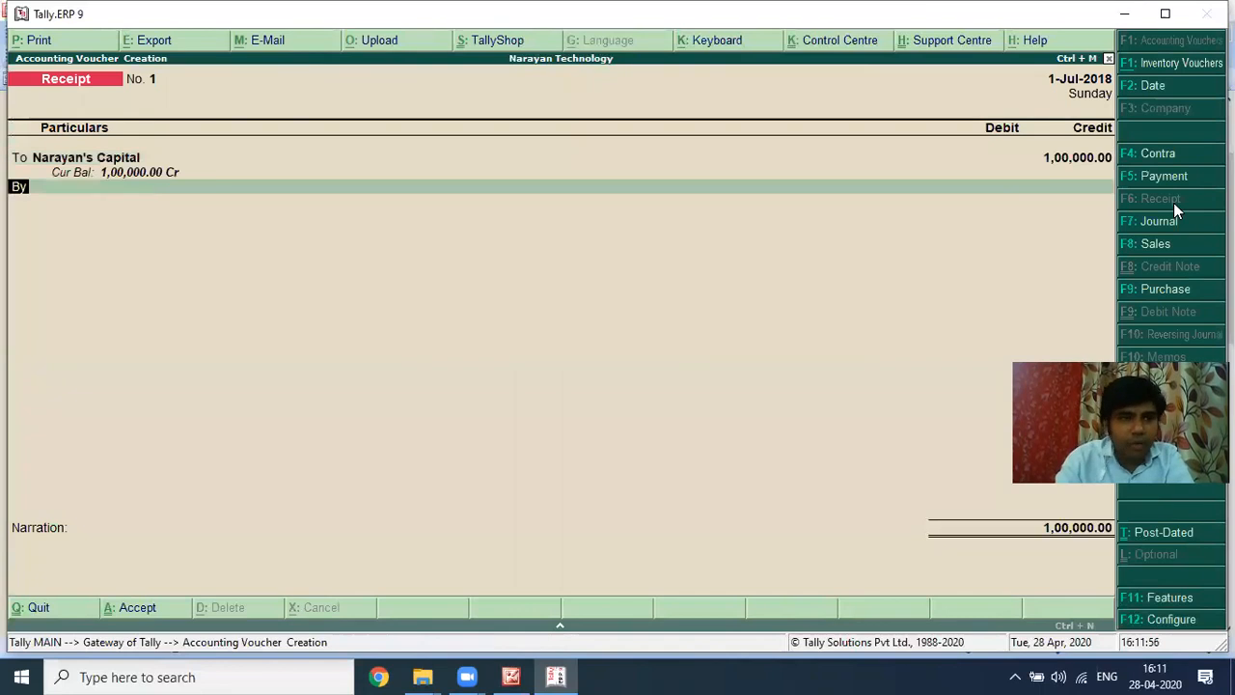
- Debit Cash with 1,00,000 in the receipt voucher and save it without a narration
key(Return)
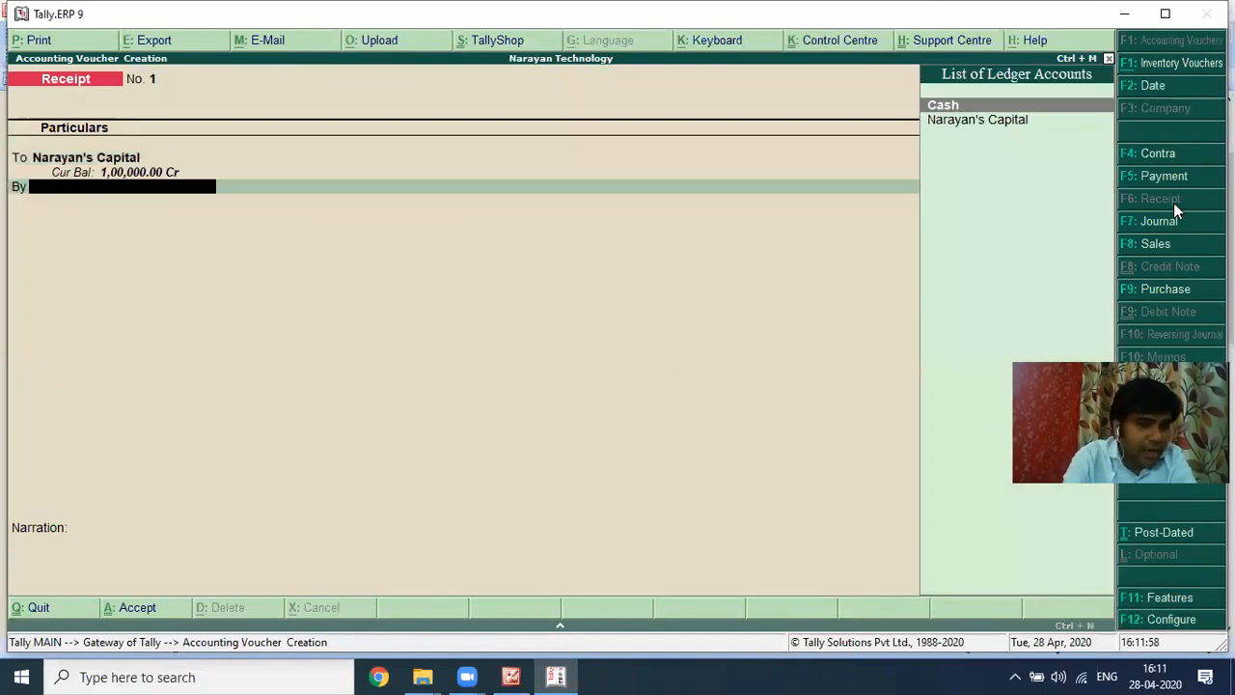
text(C)
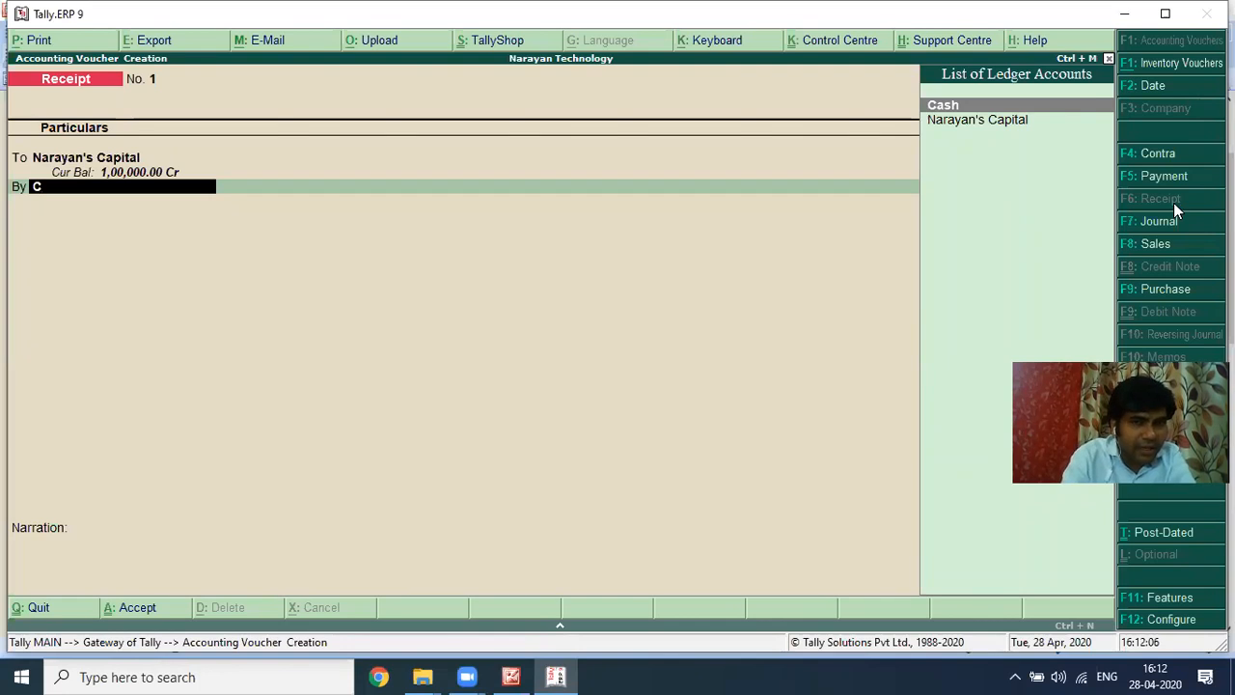
key(Return)
key(Return)
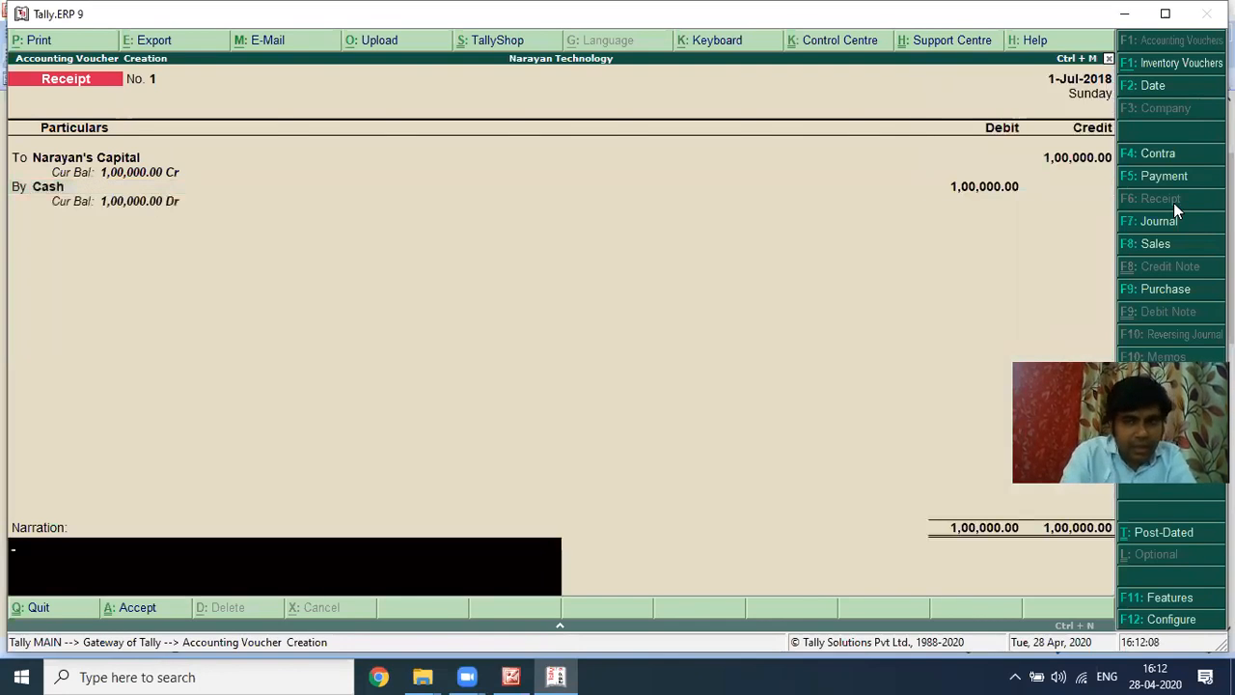
key(Return)
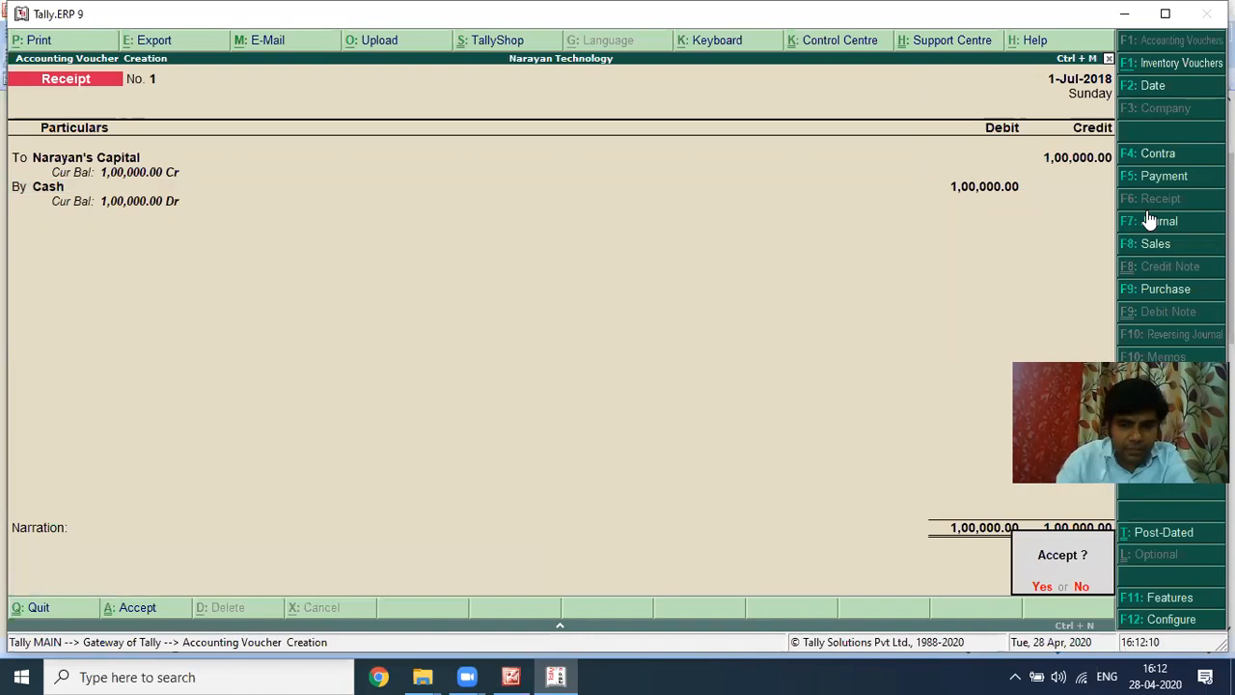
key(Return)
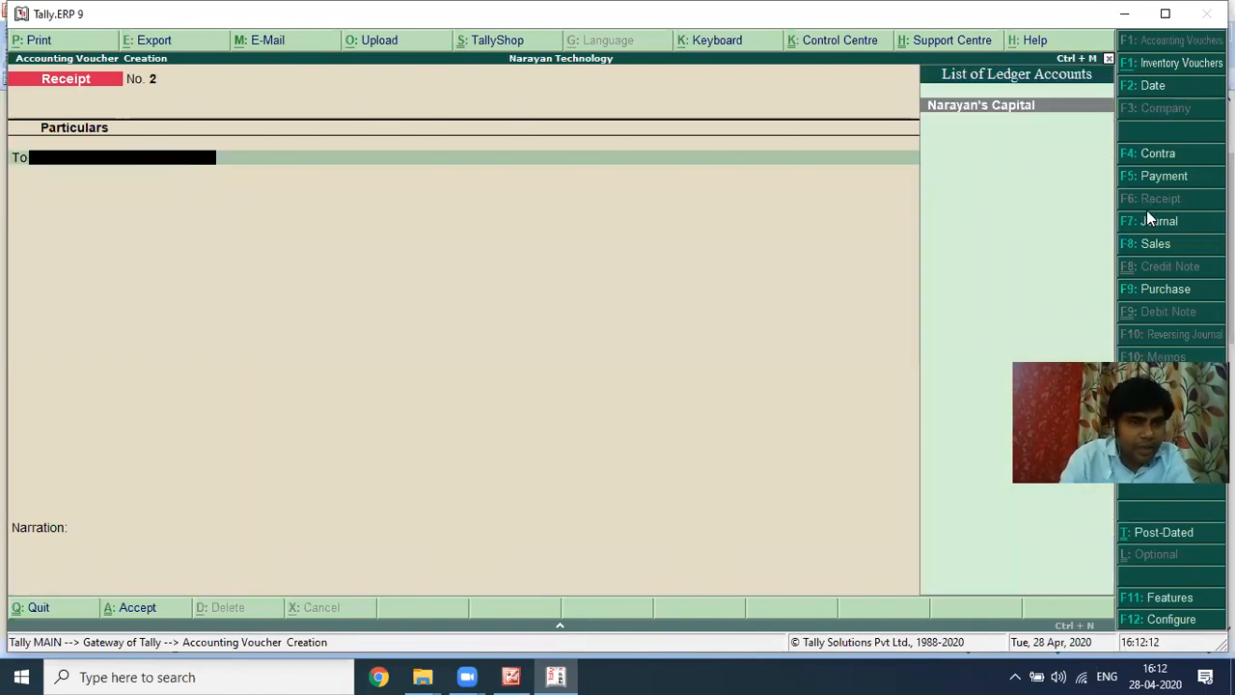
- Check the cheque amount and bank of Transaction 1 on the exercise page, then return to the receipt voucher in Tally.ERP 9
key(alt+Tab)
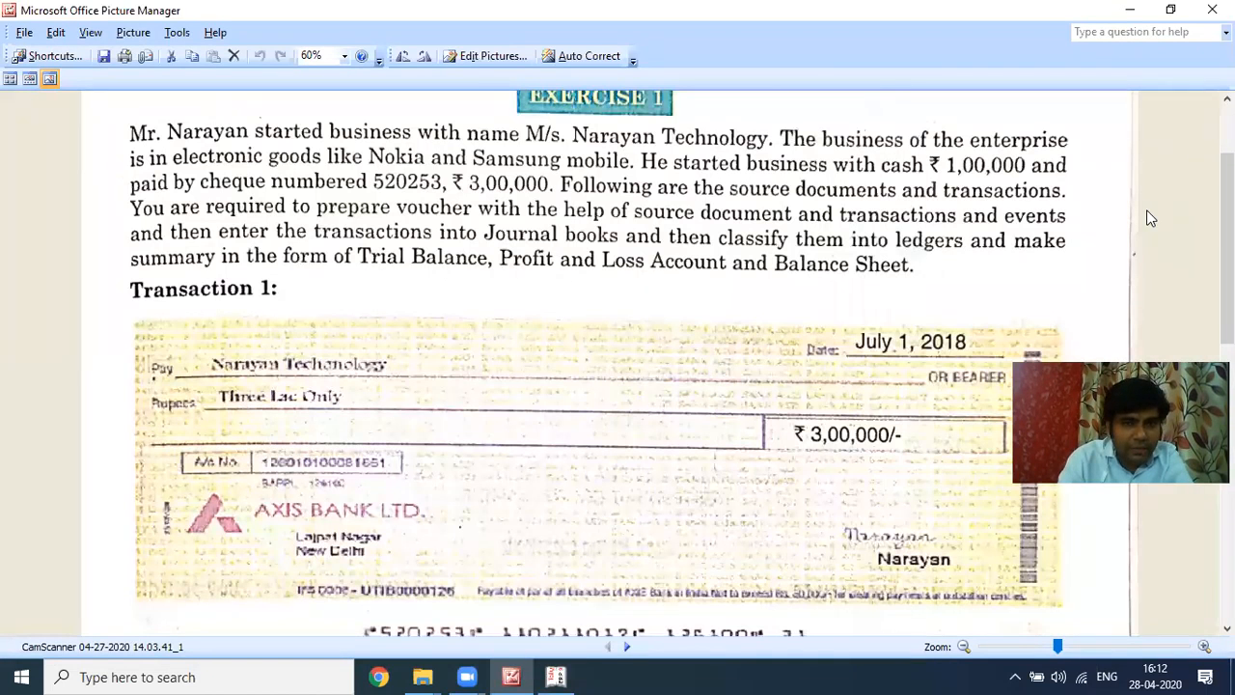
key(alt+Tab)
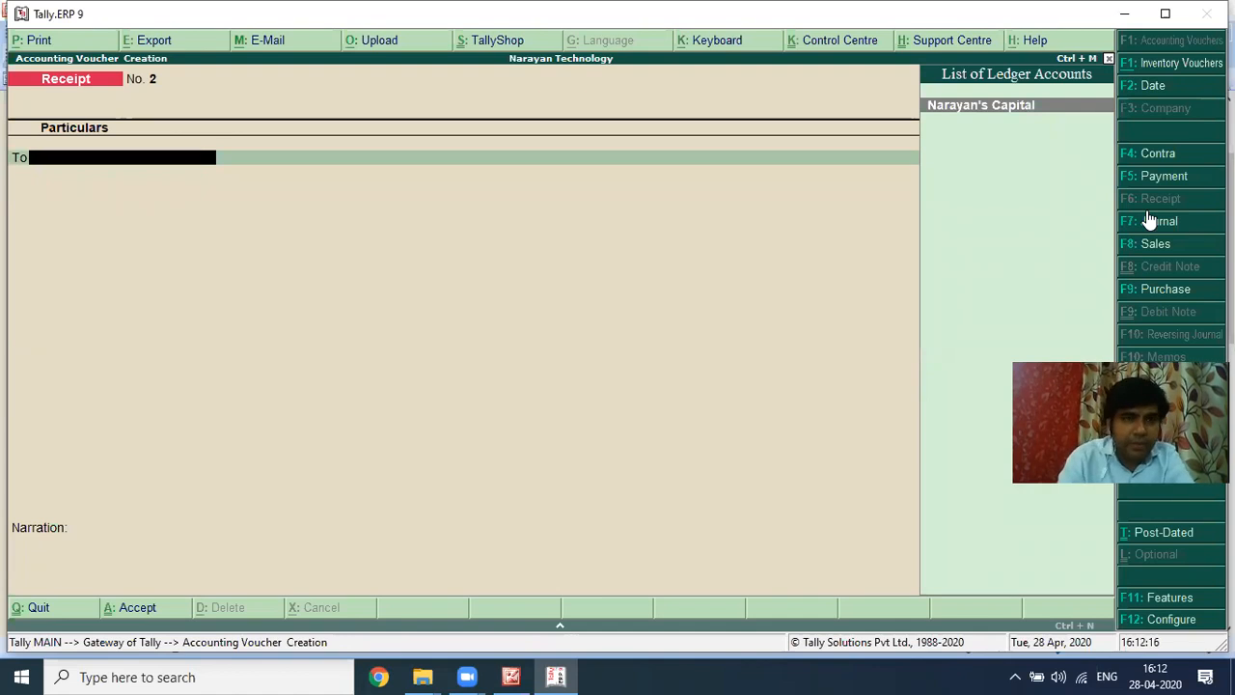
key(alt+Tab)
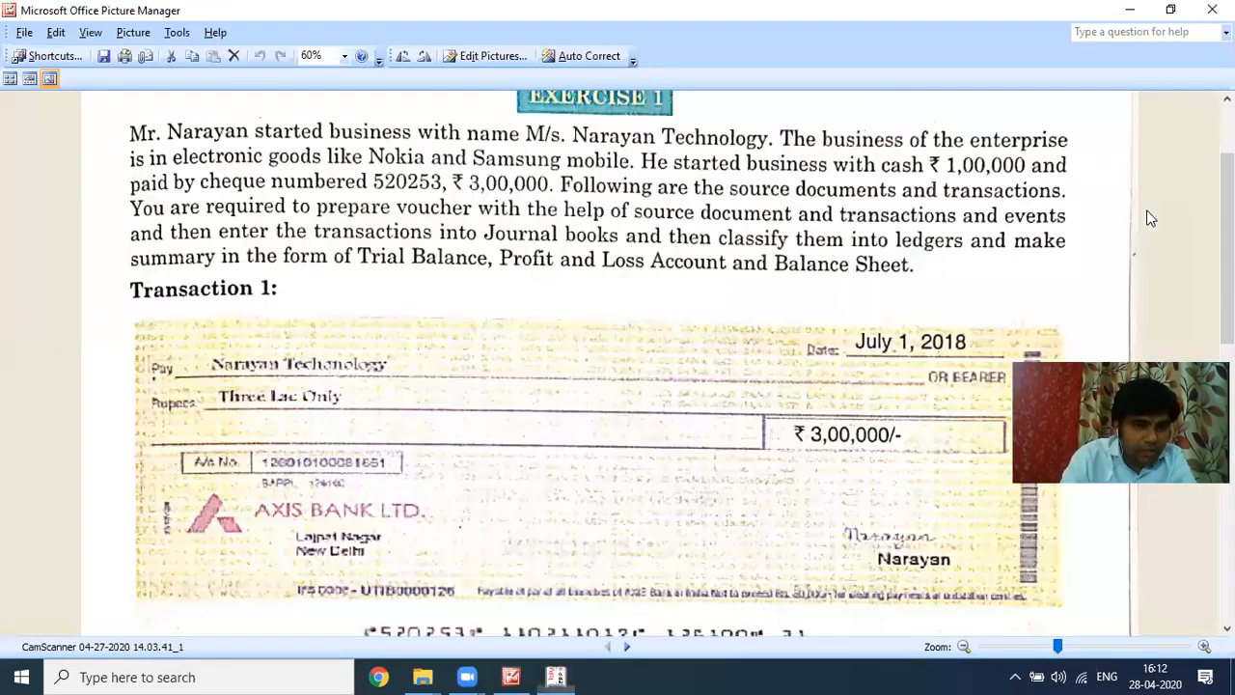
key(alt+Tab)
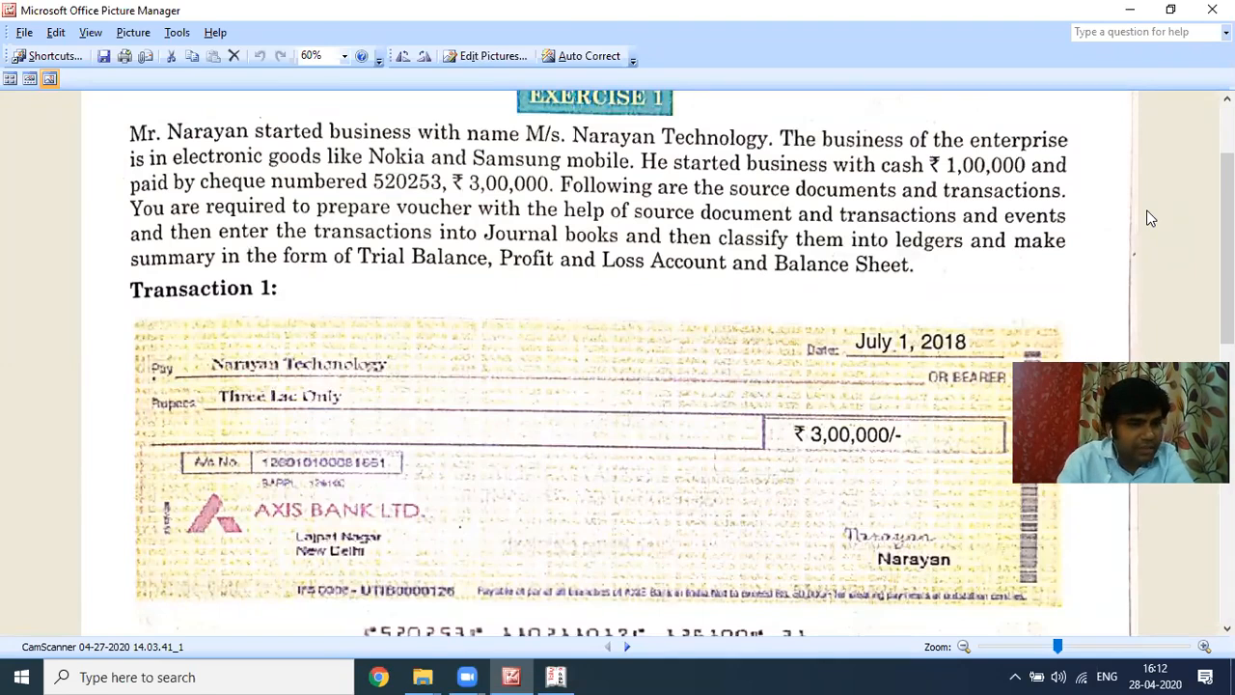
key(alt+Tab)
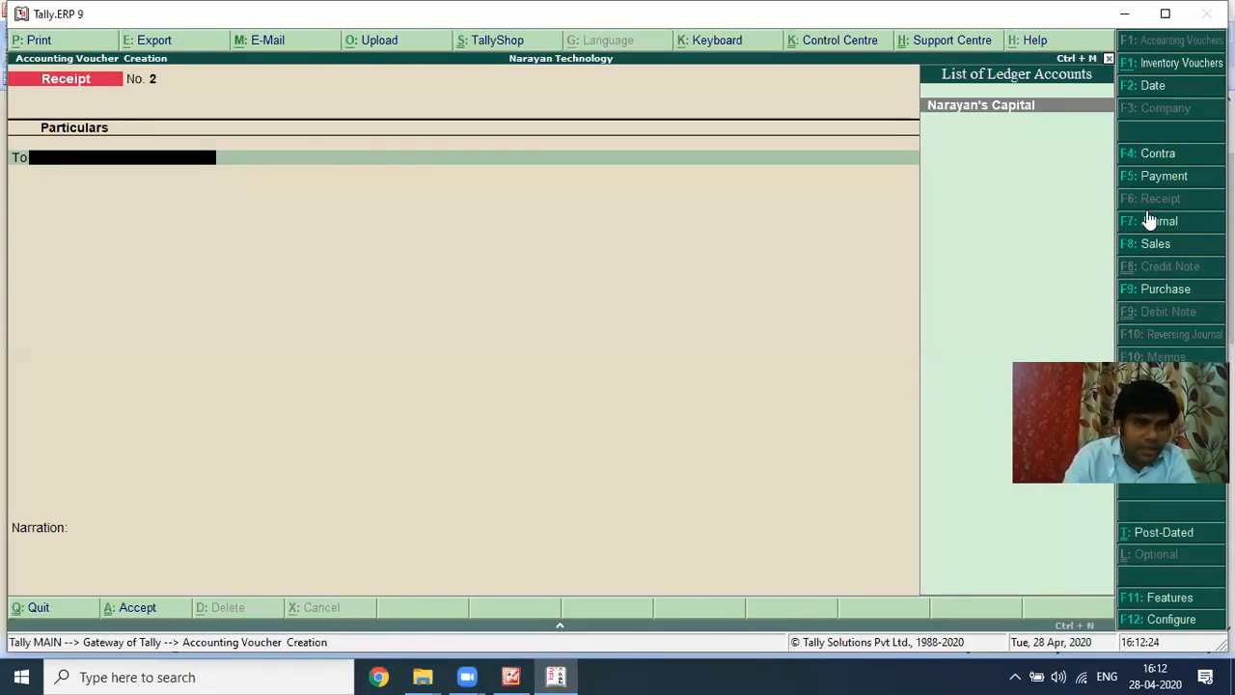
key(alt+Tab)
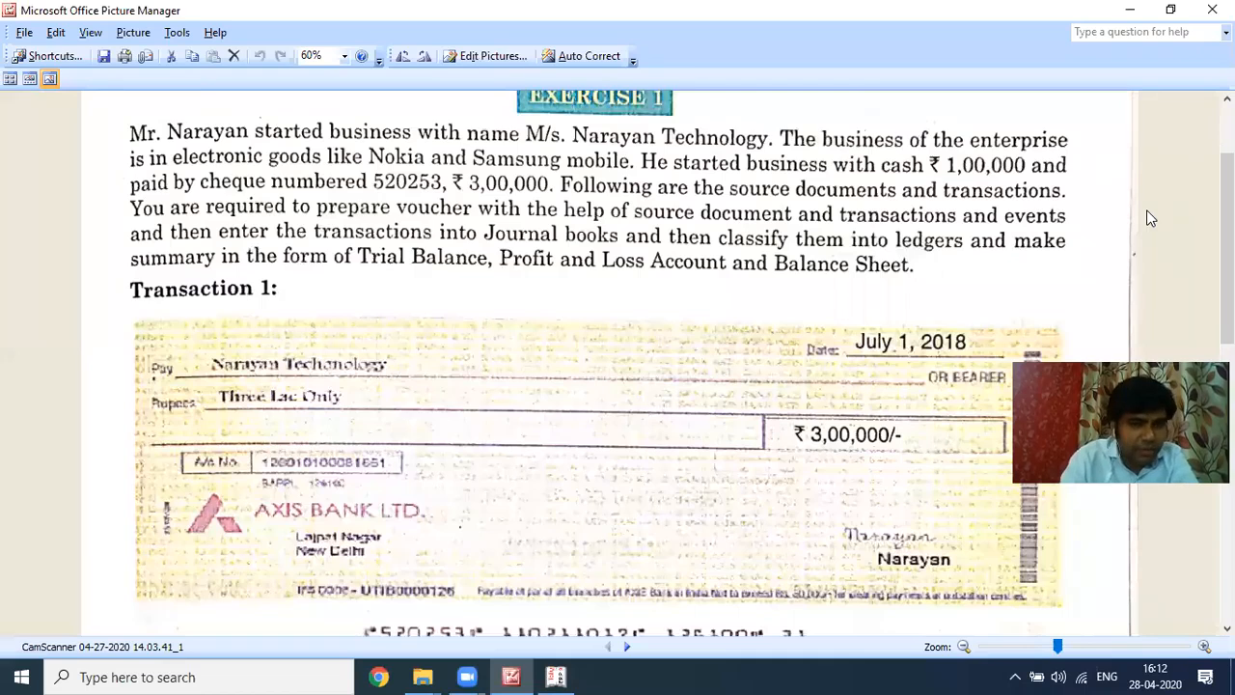
key(alt+Tab)
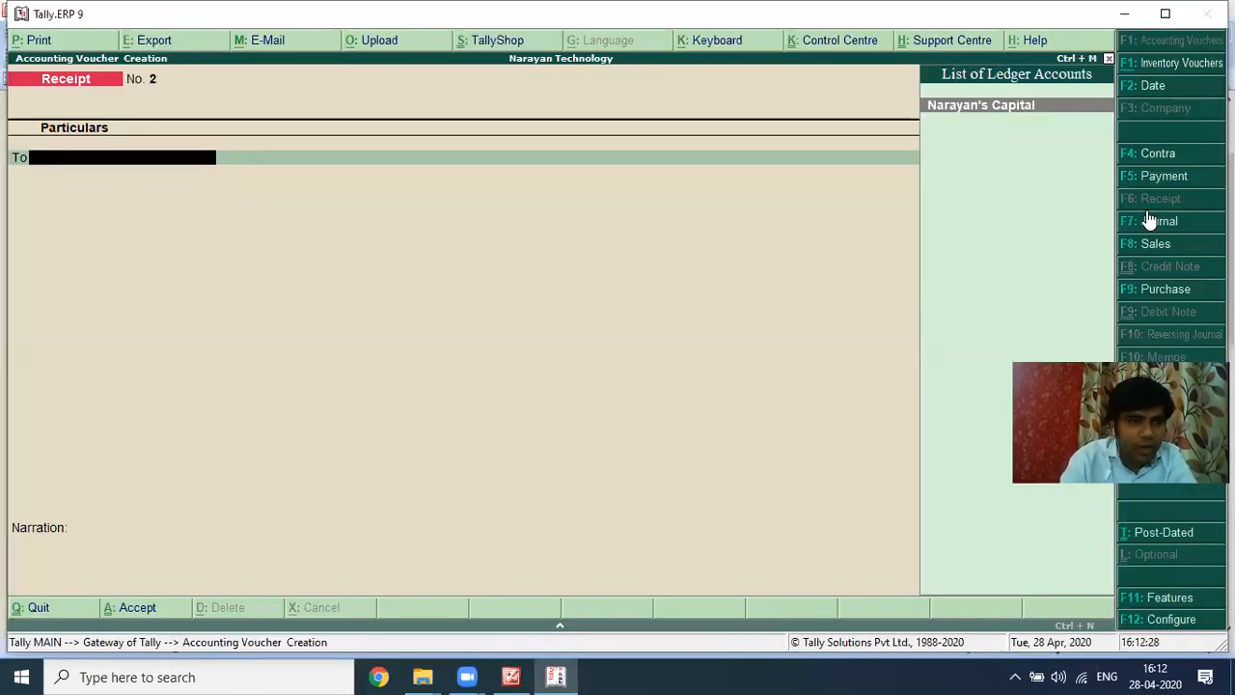
- Credit the proprietor's capital ledger with 3,00,000 in the second receipt voucher and move on to its debit entry
text(Capi)
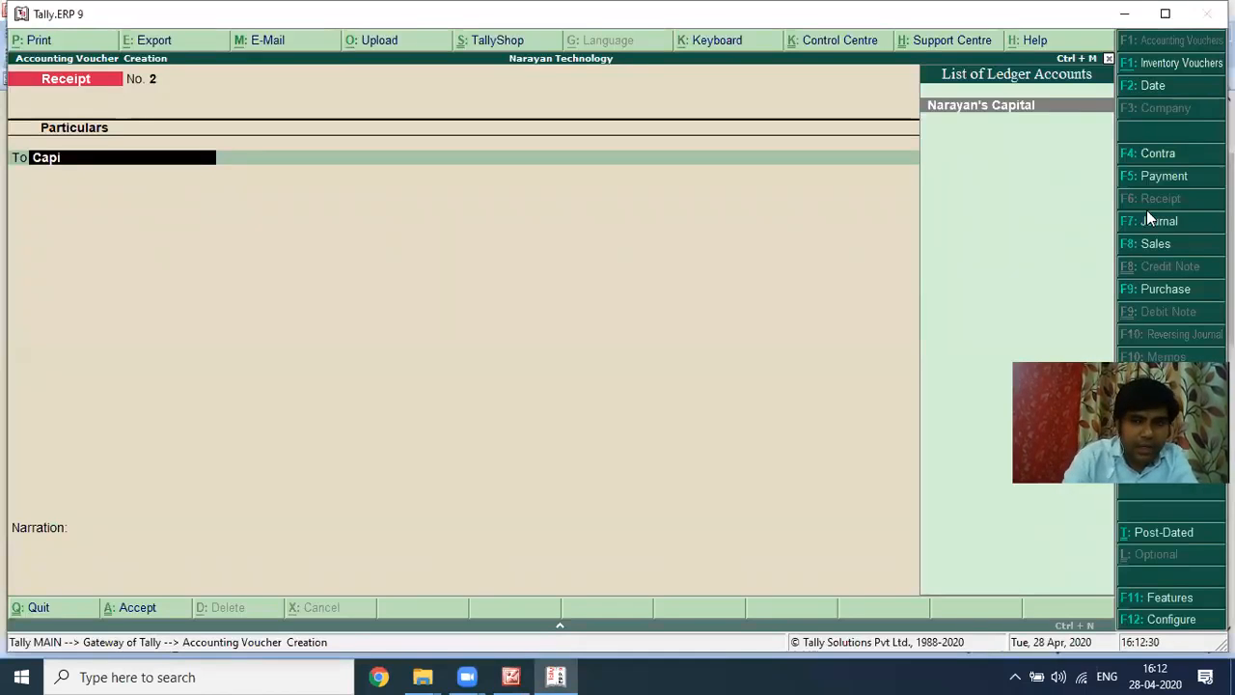
key(Return)
text(300000)
key(Return)
key(Return)
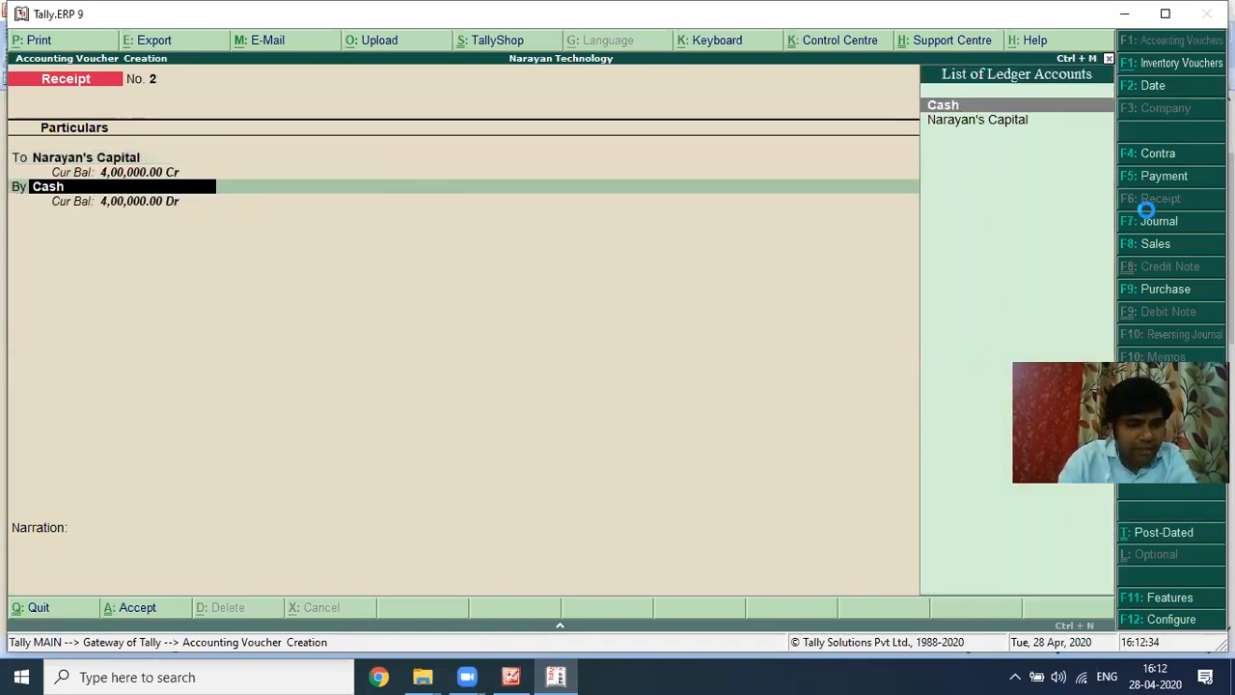
- Start a new ledger from the debit entry, named Axis Bank Current Account, and place it under Bank Accounts
key(alt+c)
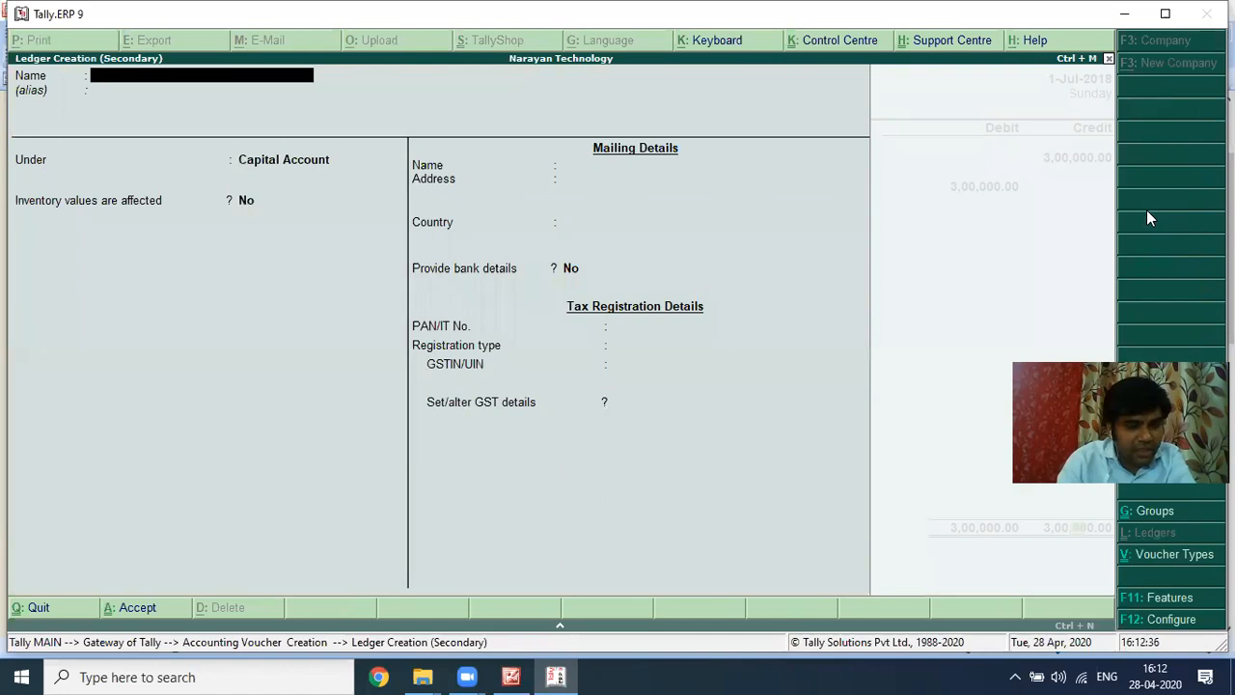
text(Axis Bank)
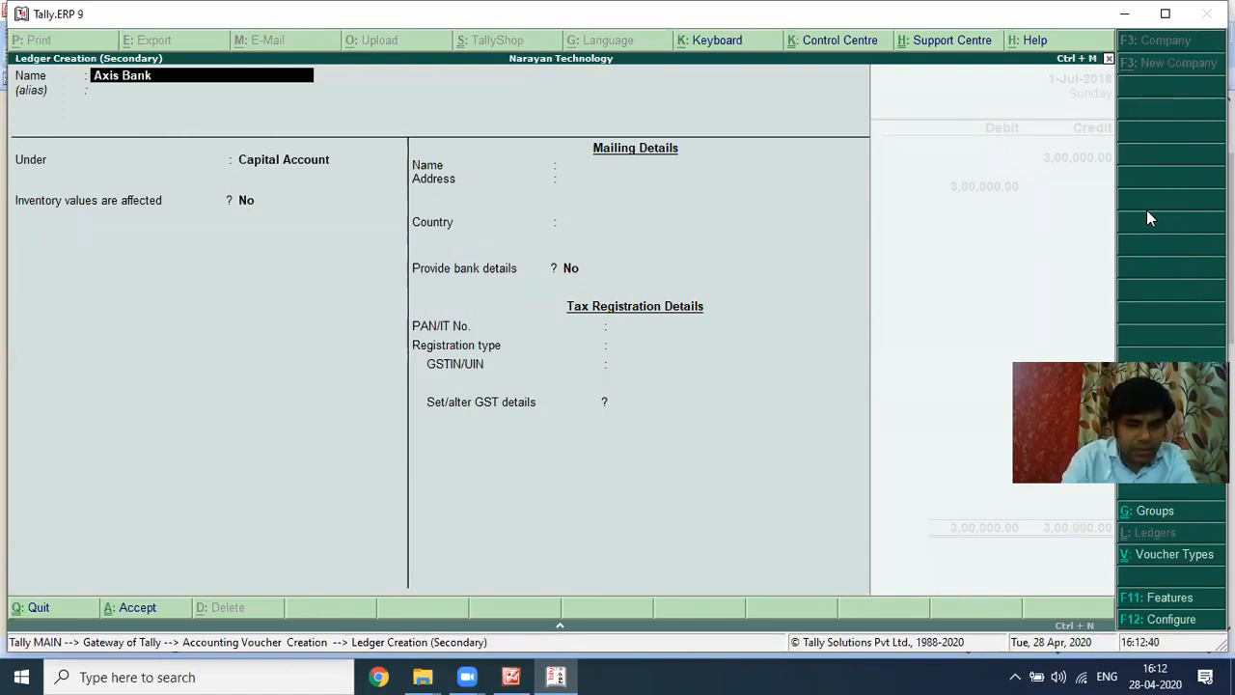
text( Current Account)
key(Return)
key(Return)
text(Bank)
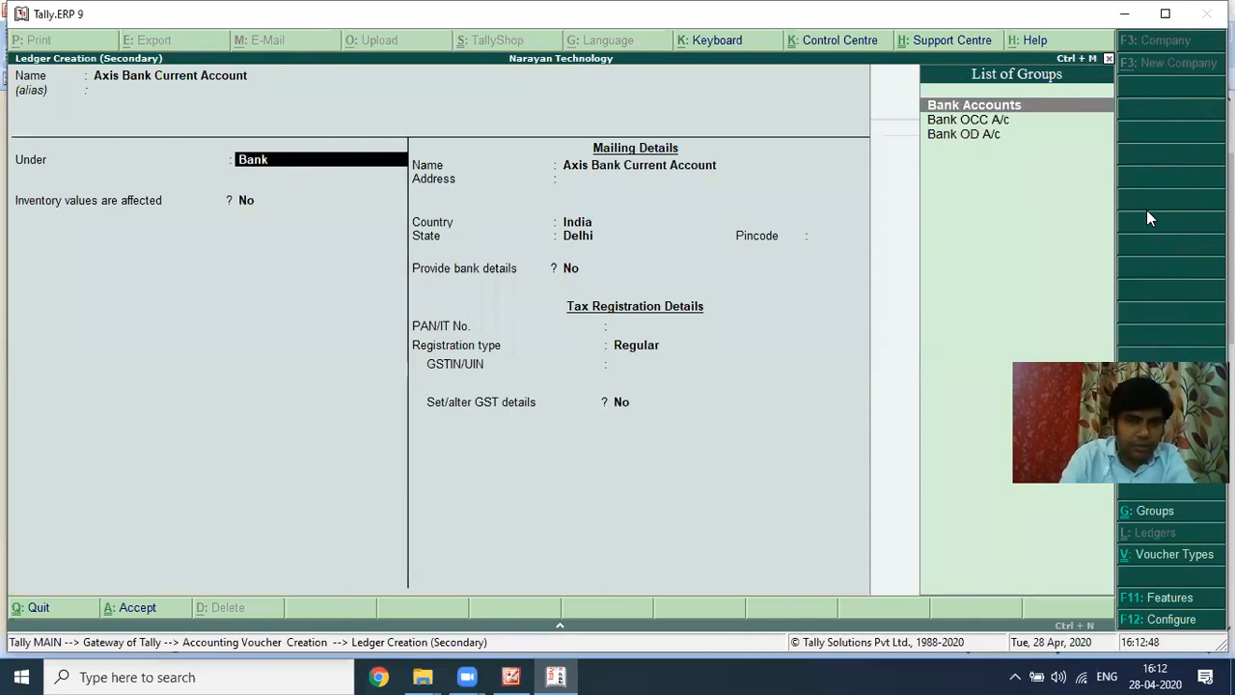
key(Return)
key(Return)
key(Return)
- Save the bank ledger with account number, IFS code and branch blank, bank name Not Applicable, and both cheque settings at No
key(Up)
key(Up)
key(Up)
key(Up)
key(Up)
key(Up)
key(Up)
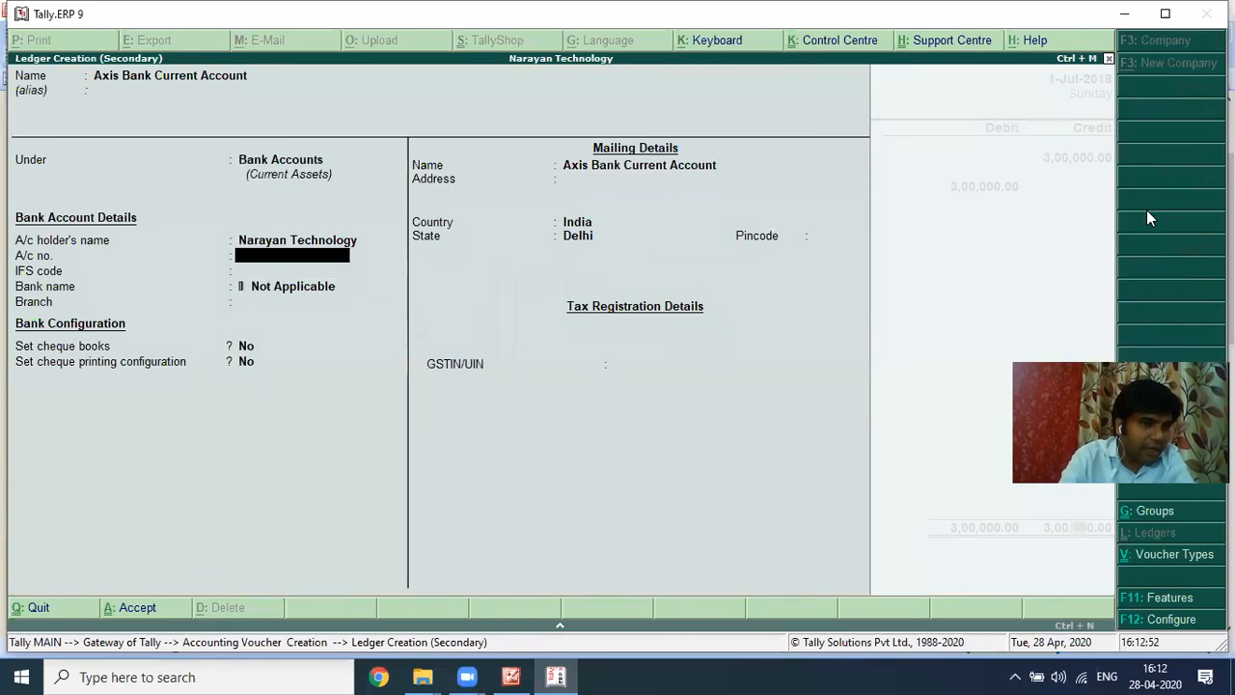
key(Down)
key(Down)
key(Down)
key(Down)
key(Down)
key(Down)
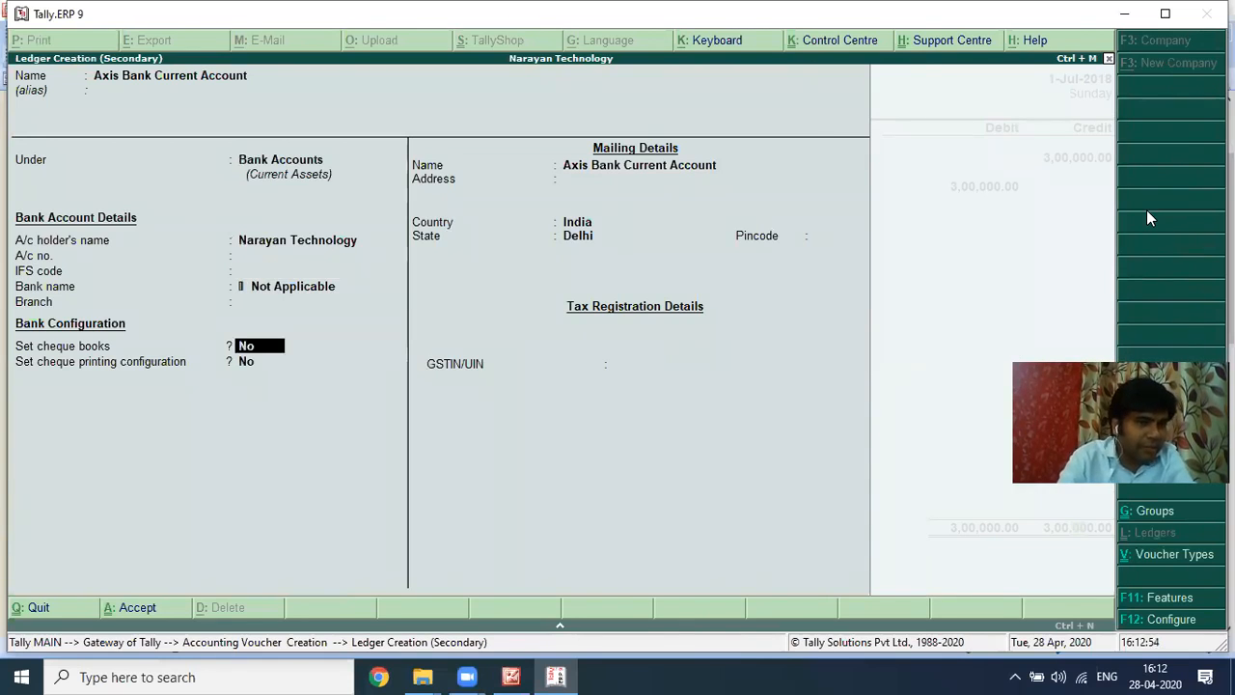
key(Return)
key(Return)
key(Return)
key(Return)
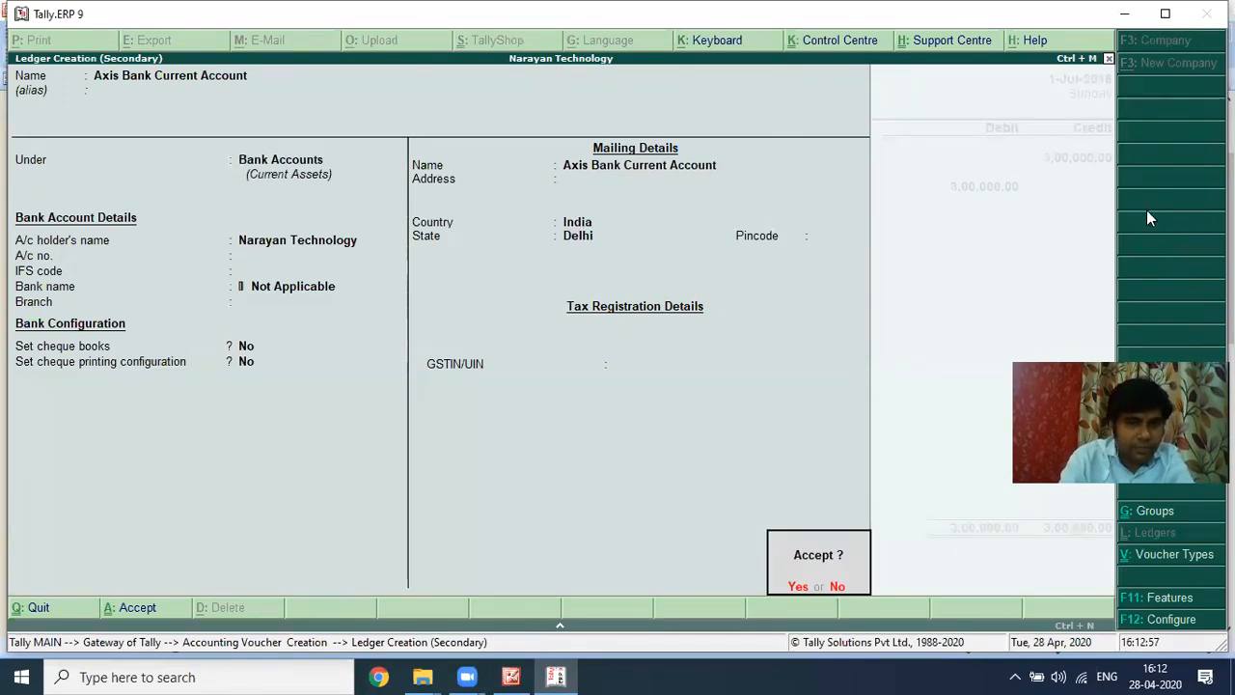
key(Return)
key(Return)
key(Return)
key(Return)
- Debit Axis Bank Current Account with 3,00,000 in the second receipt voucher and save it without a narration
key(Return)
key(Return)
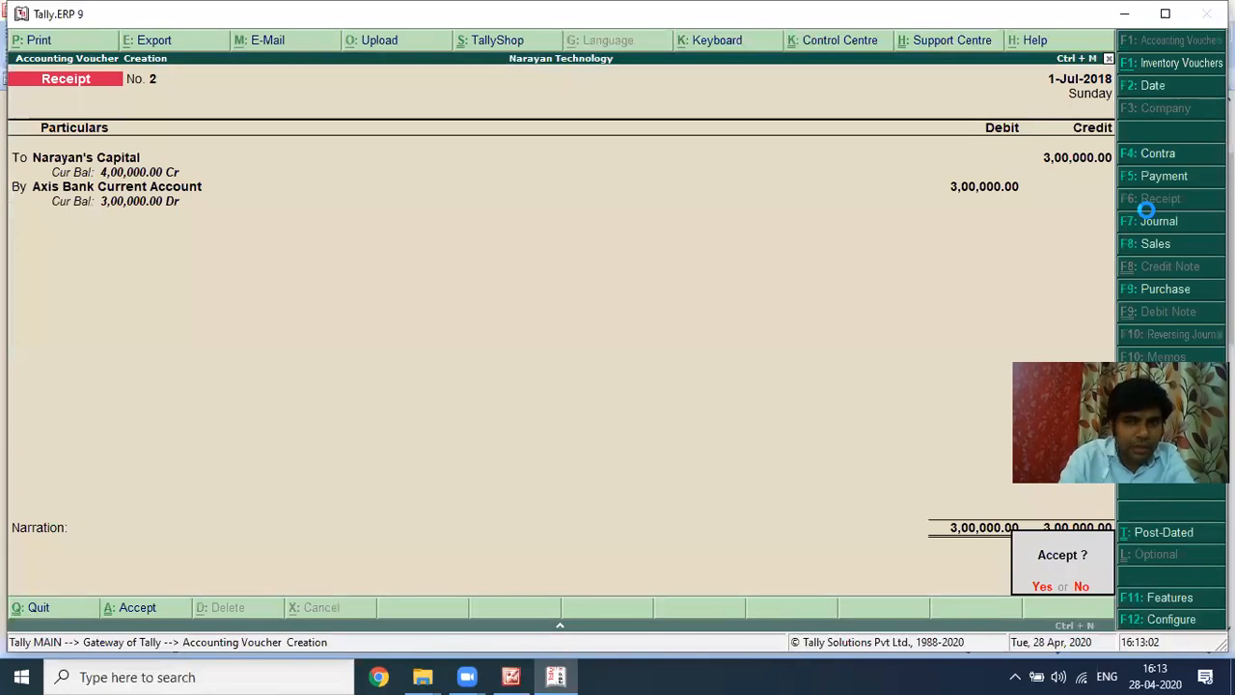
key(Return)
- Examine the Transaction 2 furniture invoice on the exercise page for its supplier, date, goods, GST rates and total, then return to Tally.ERP 9
key(alt+Tab)
scroll(1146, 209, down, 2)
scroll(1146, 209, down, 10)
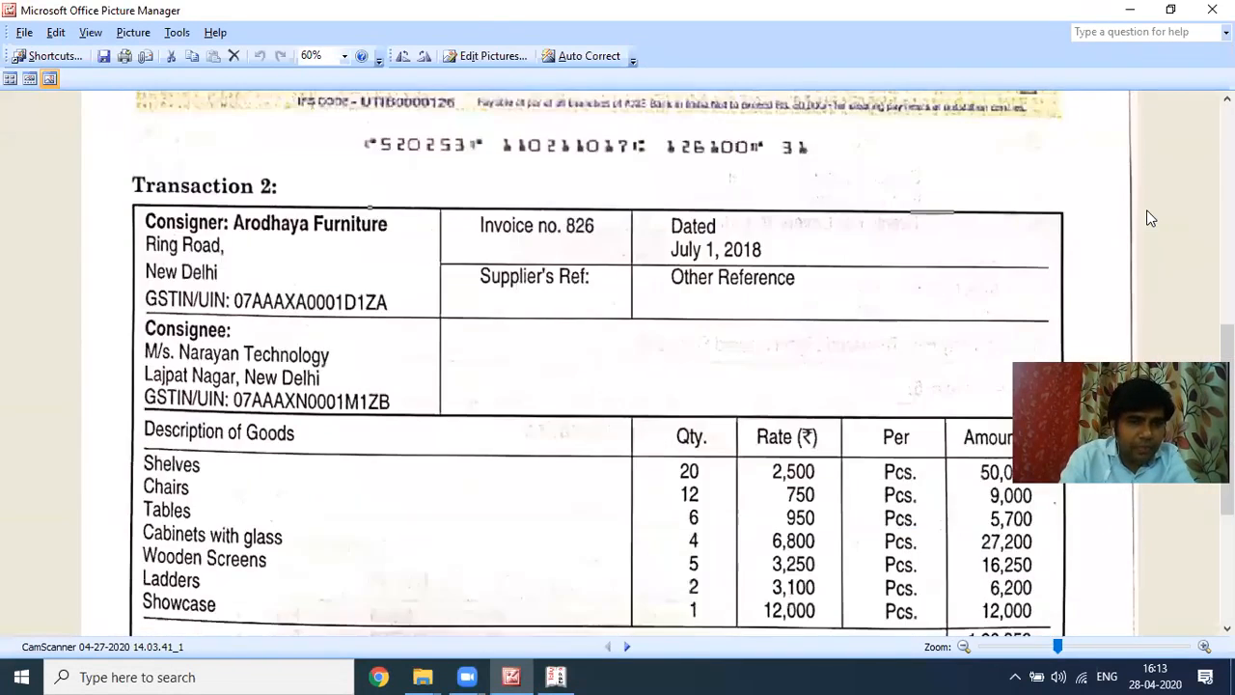
scroll(1146, 209, down, 2)
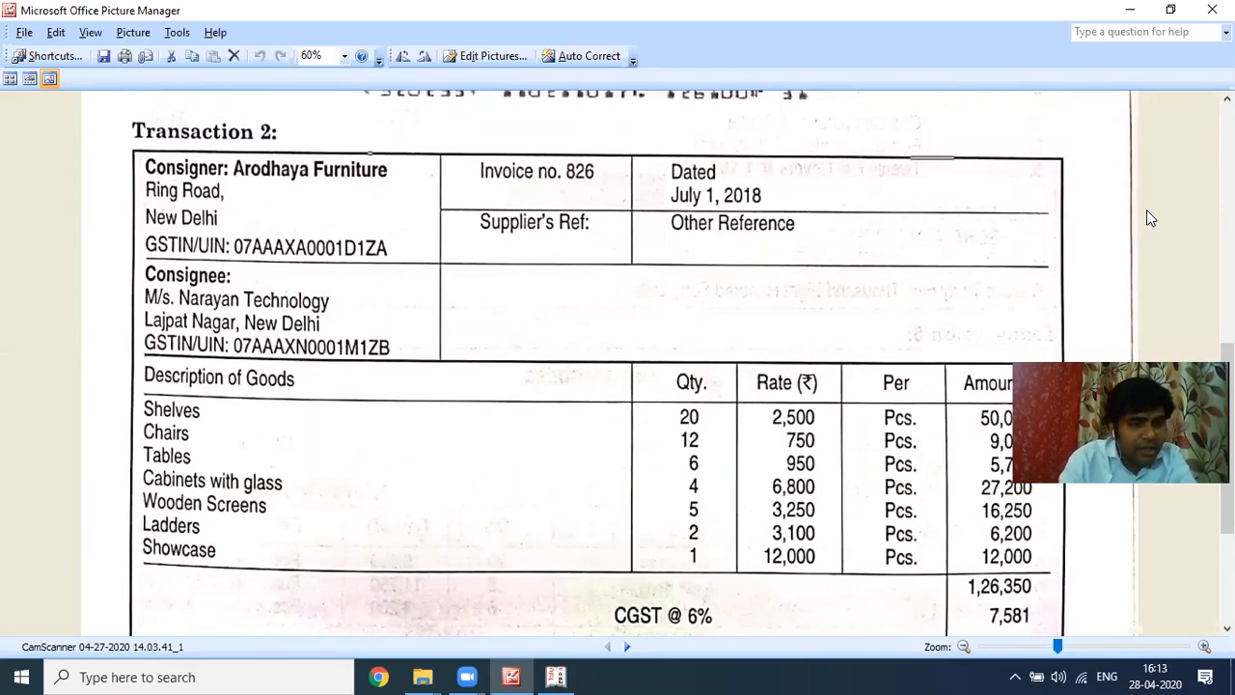
scroll(1148, 218, down, 1)
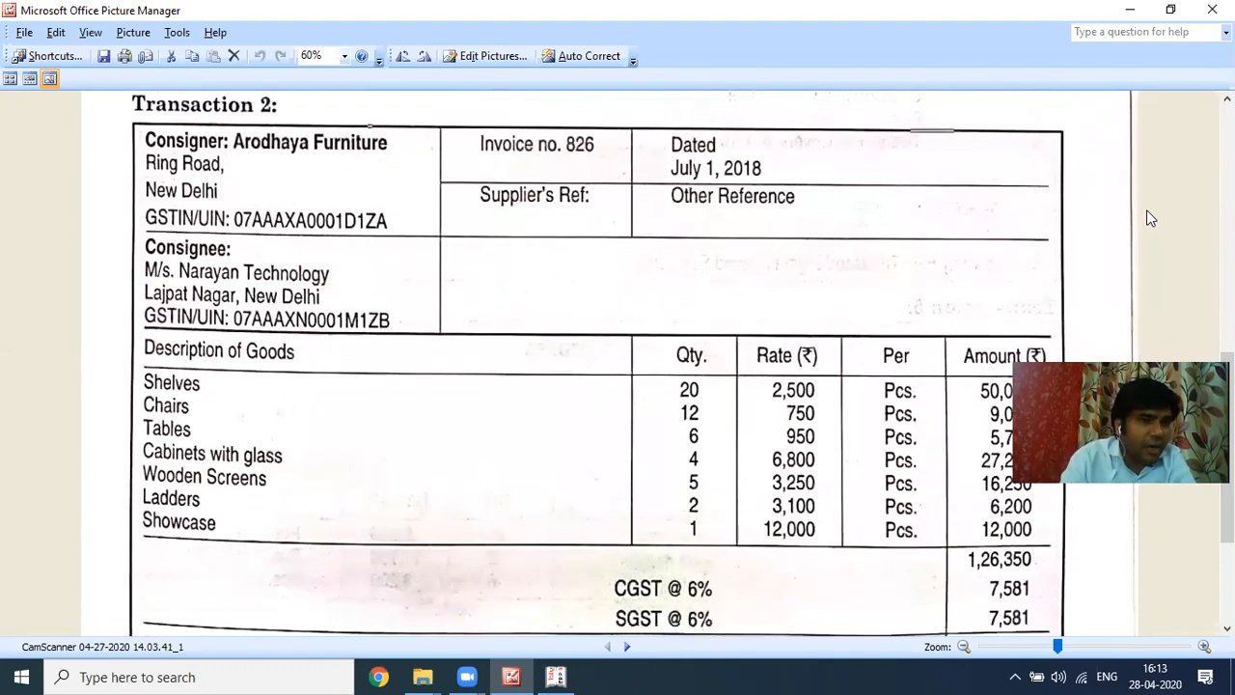
scroll(1148, 218, up, 3)
scroll(1148, 218, down, 4)
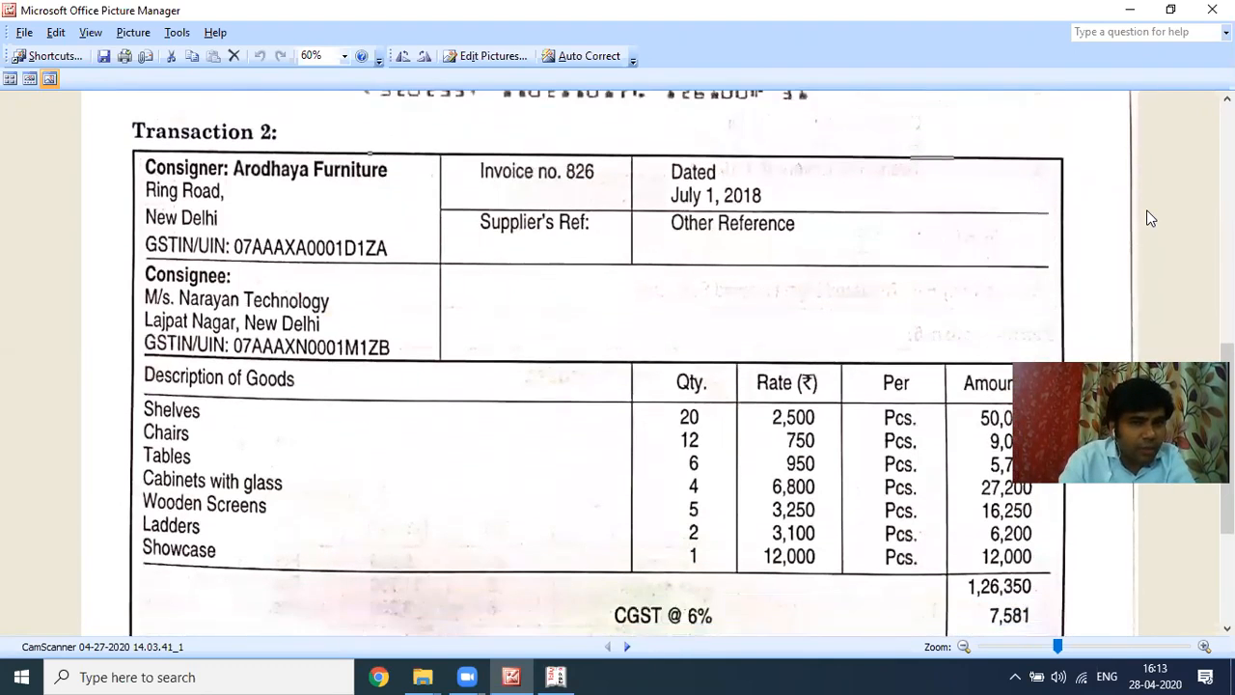
scroll(1148, 218, down, 8)
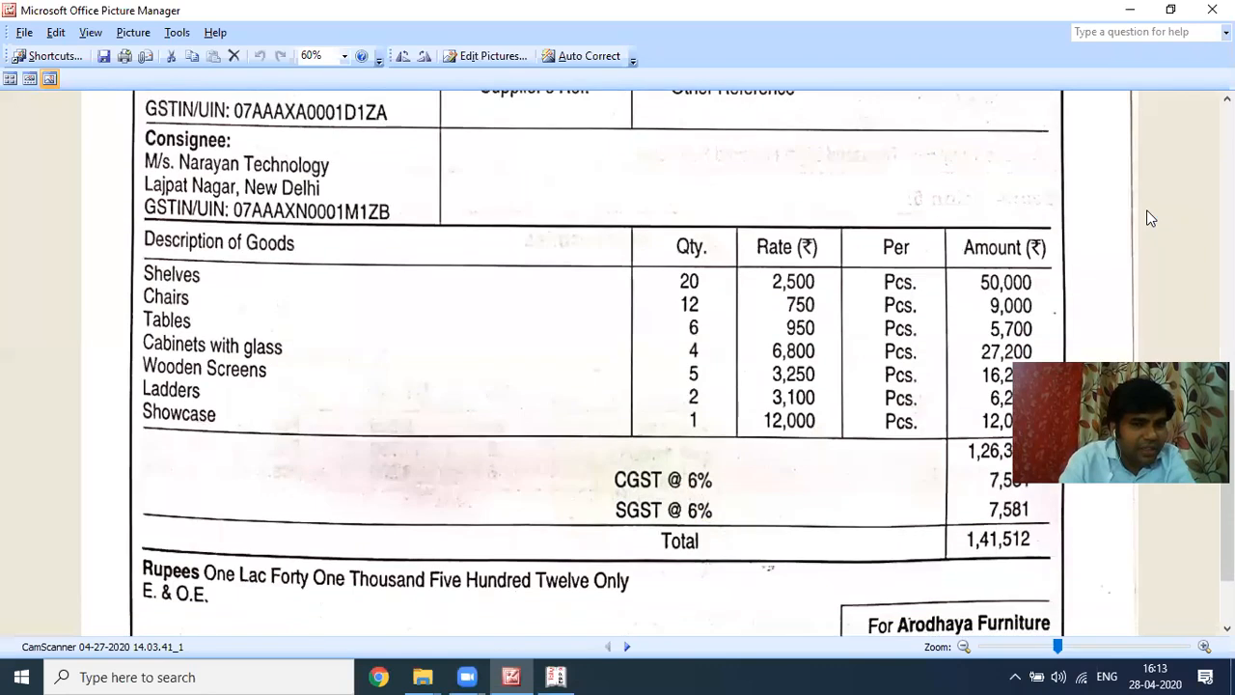
scroll(1148, 218, up, 5)
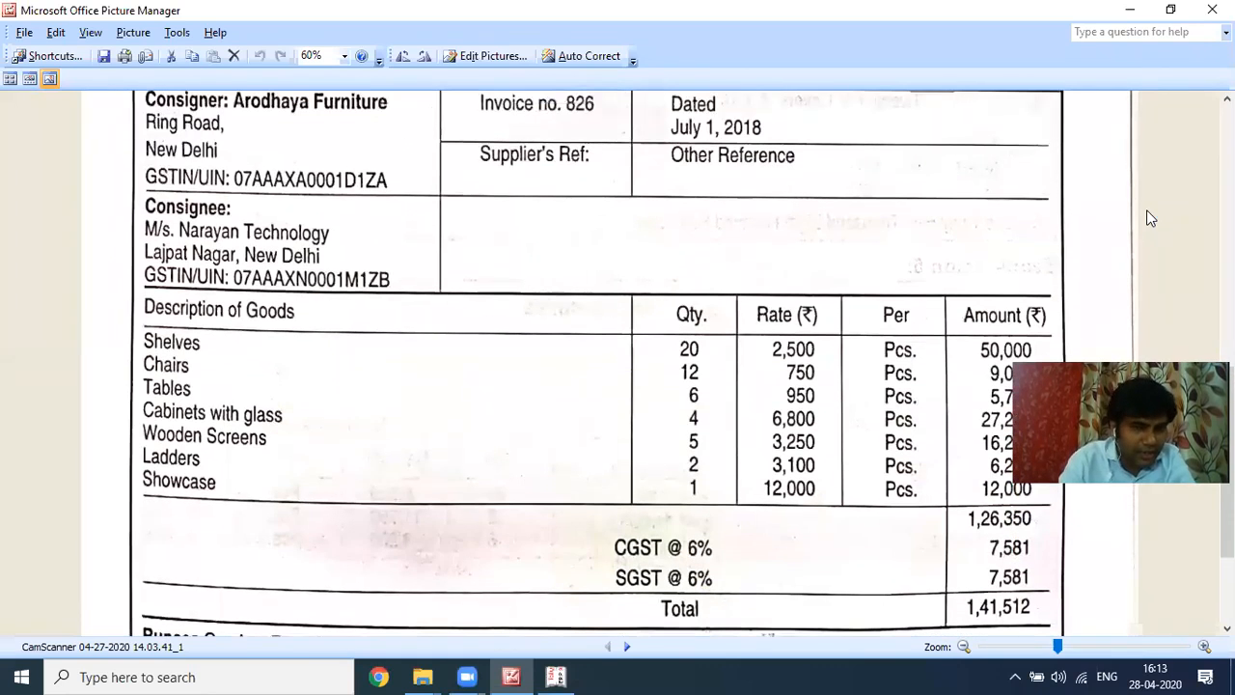
scroll(1146, 210, up, 3)
scroll(1146, 209, down, 1)
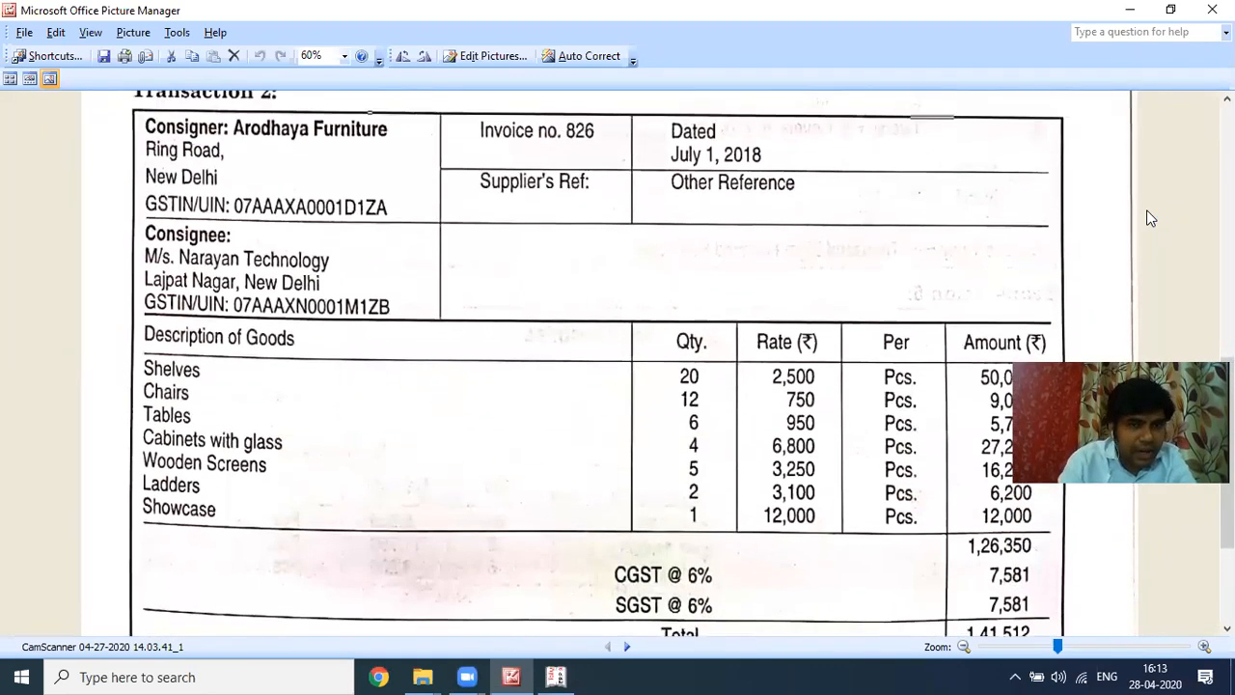
key(alt+Tab)
key(alt+Tab)
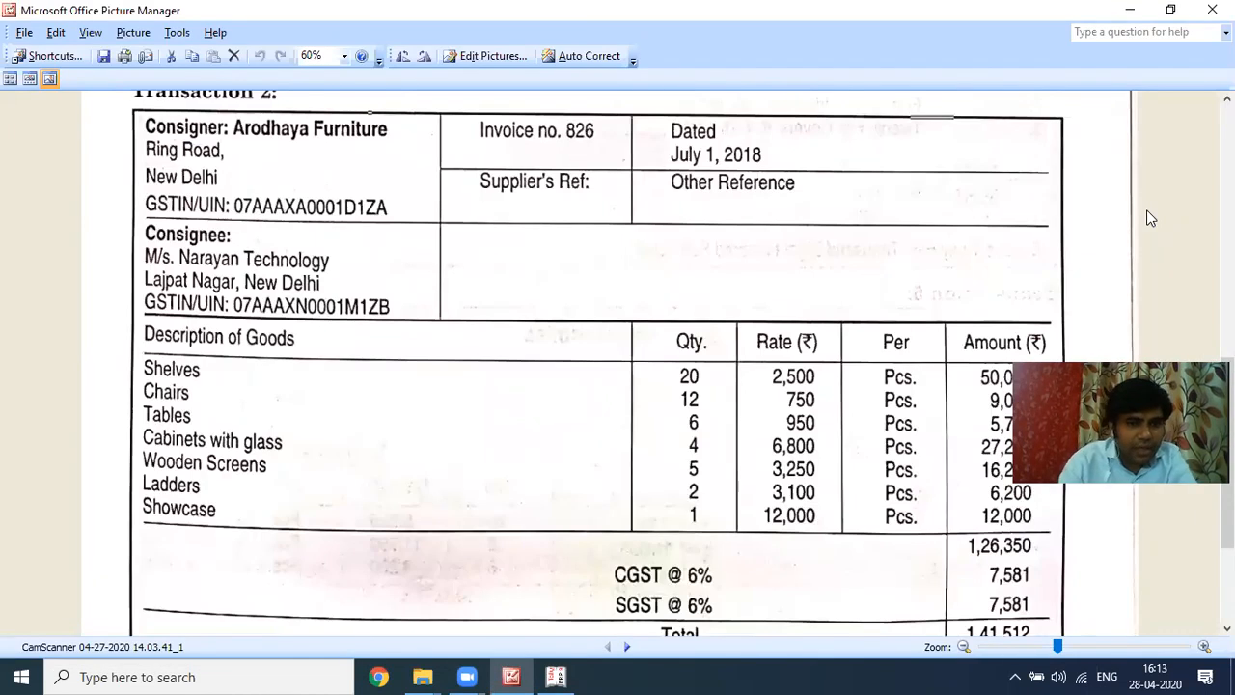
scroll(592, 378, down, 5)
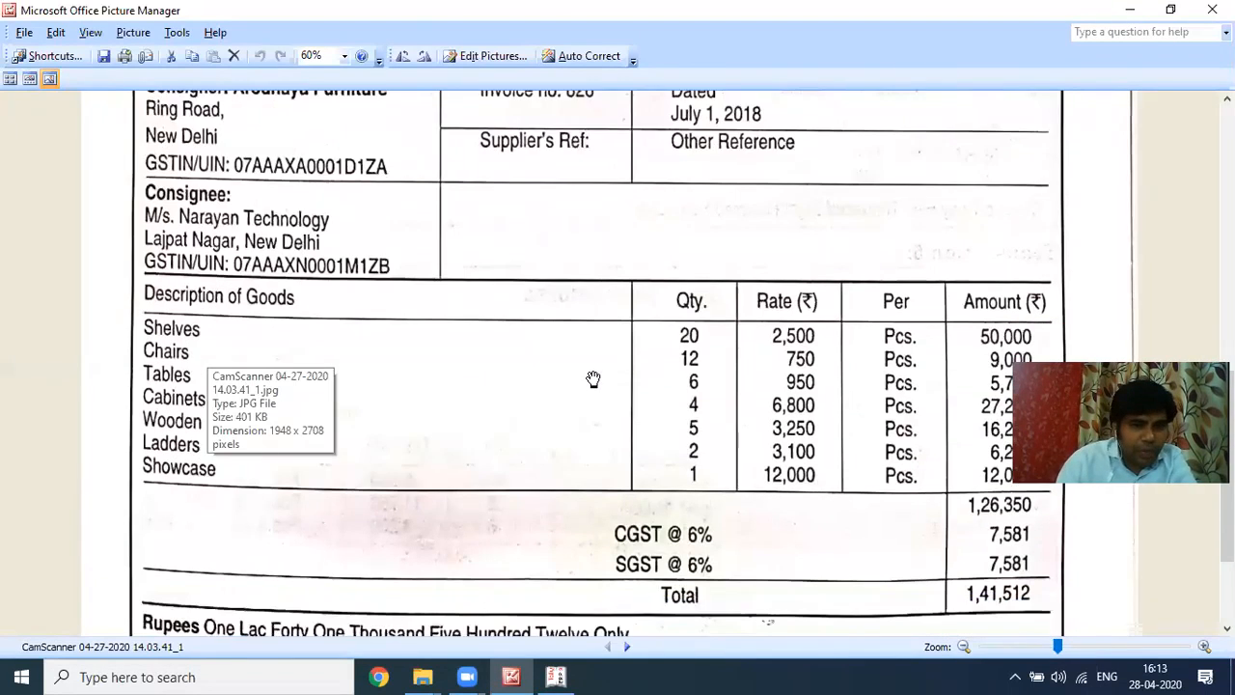
scroll(862, 405, up, 2)
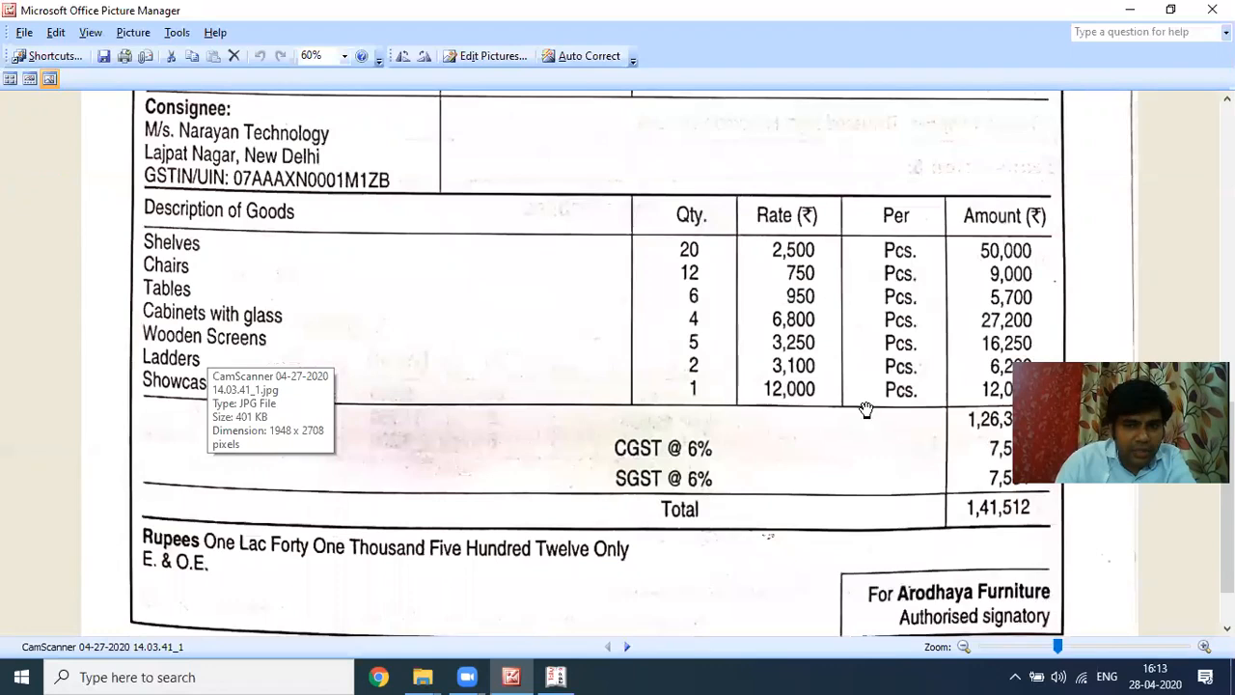
scroll(865, 409, up, 1)
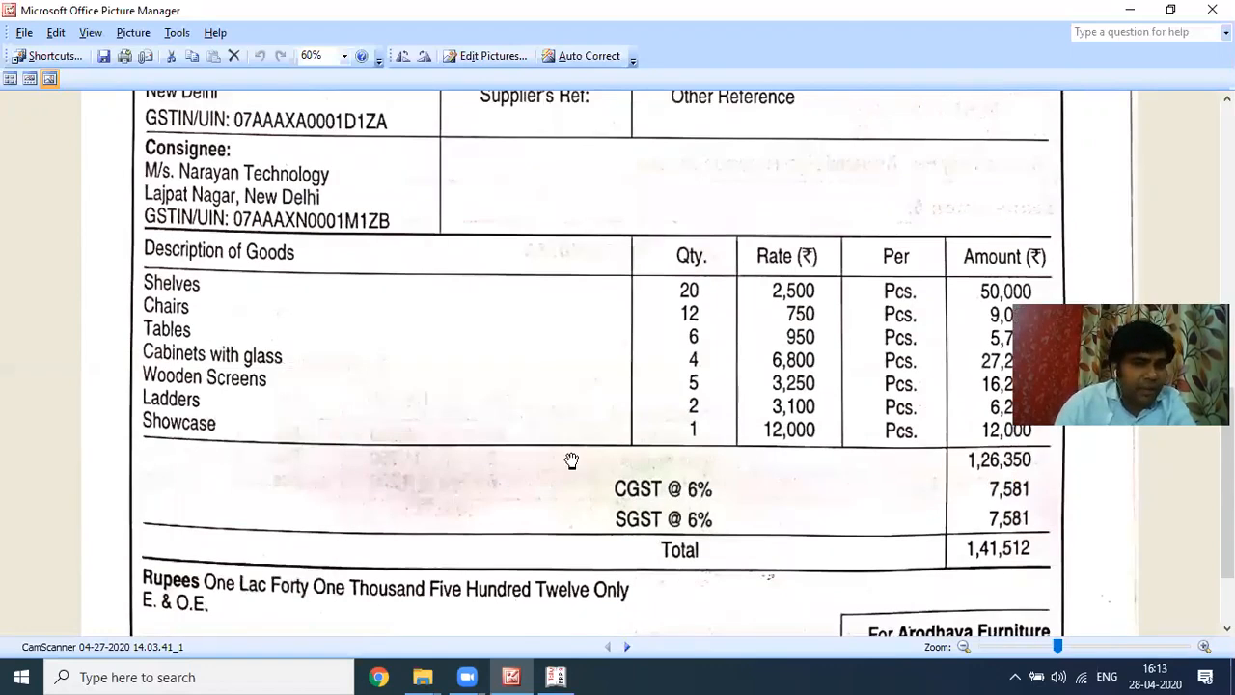
key(alt+Tab)
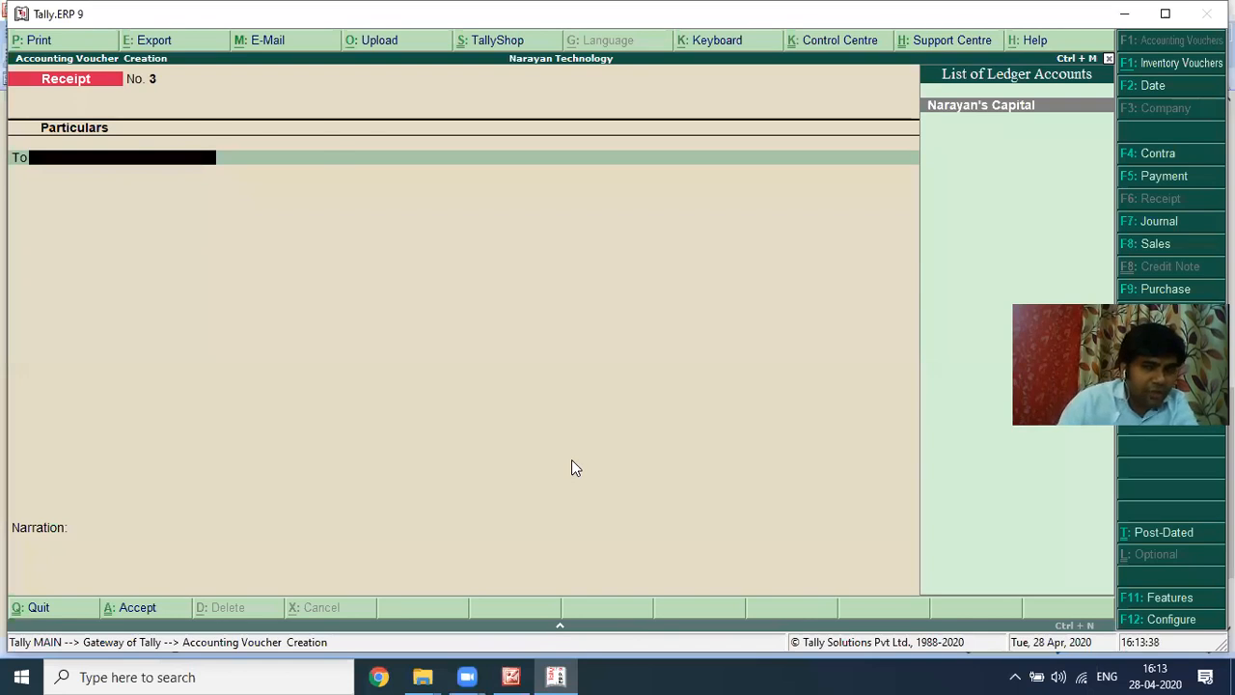
- Check the date on the Transaction 2 furniture invoice and set the third receipt voucher's date to 1-7-2018
key(alt+Tab)
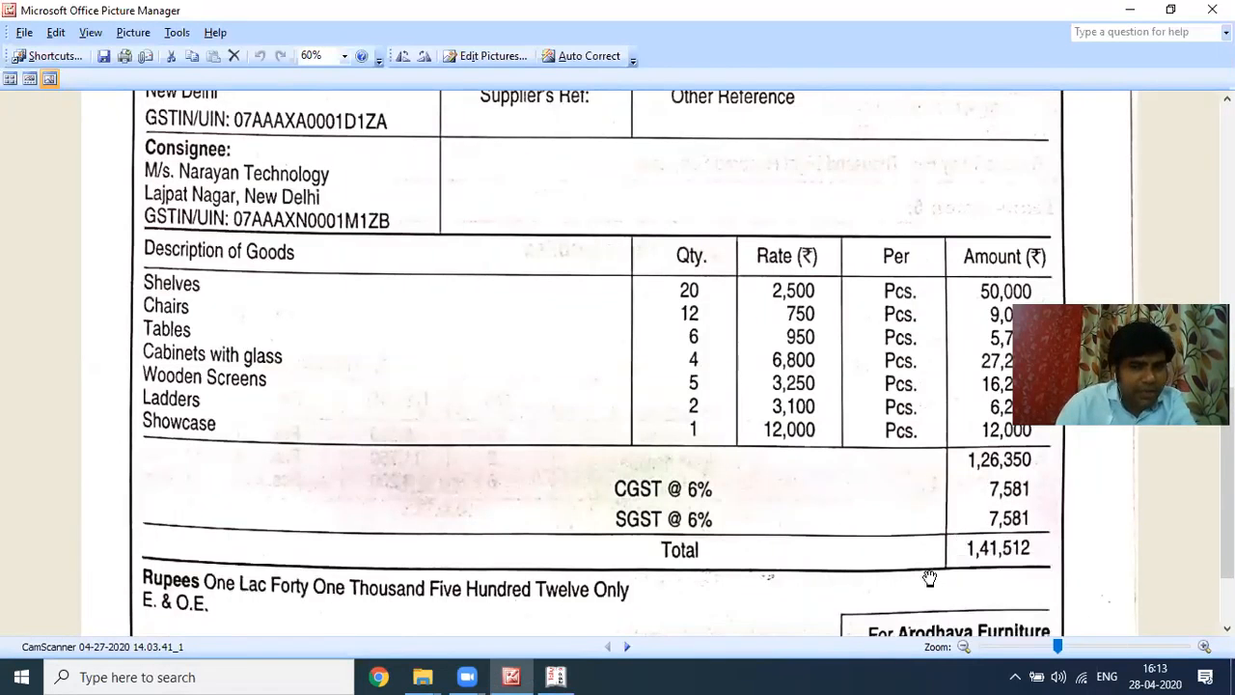
scroll(686, 482, up, 1)
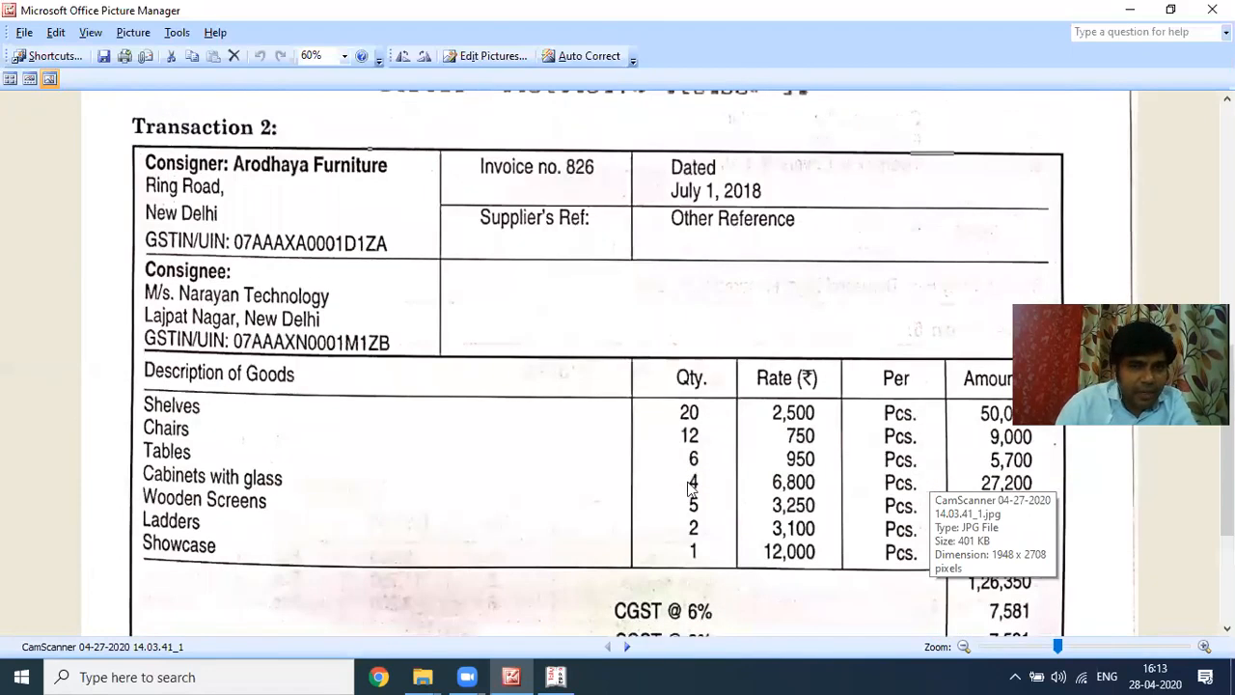
key(alt+Tab)
key(F2)
text(1-7)
key(Return)
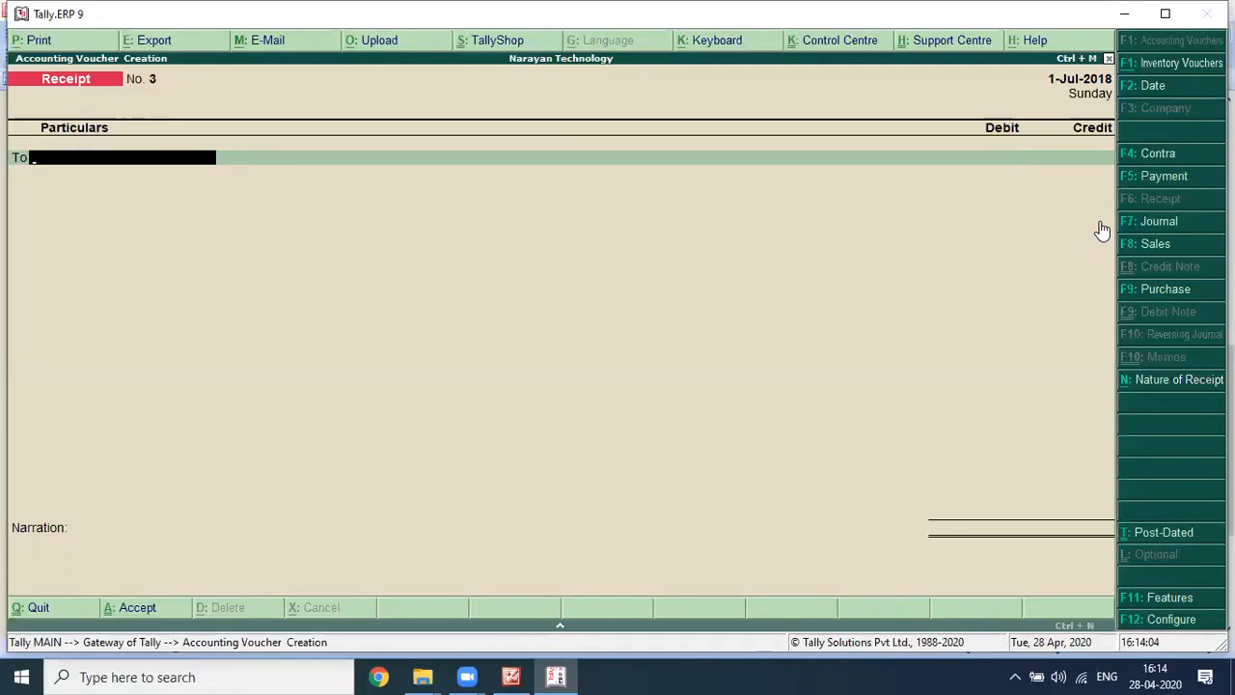
- Re-examine the Transaction 2 invoice for its supplier, date and goods to decide the voucher type, then return to Tally.ERP 9
key(alt+Tab)
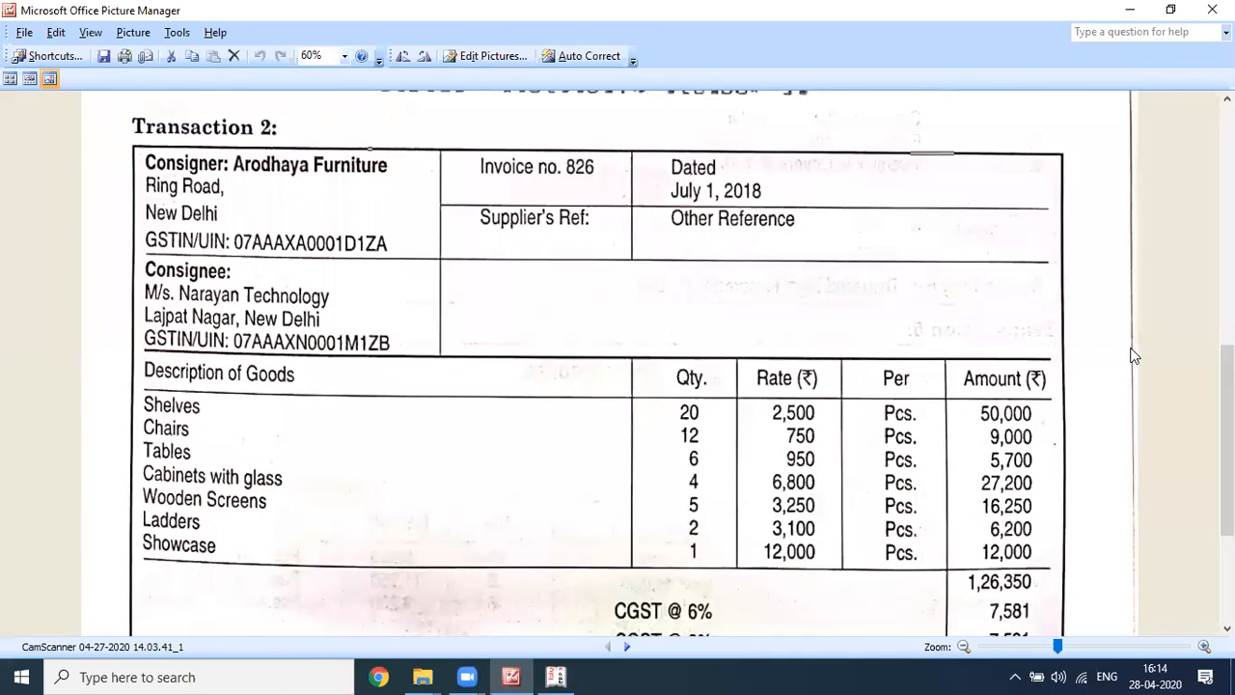
key(alt+Tab)
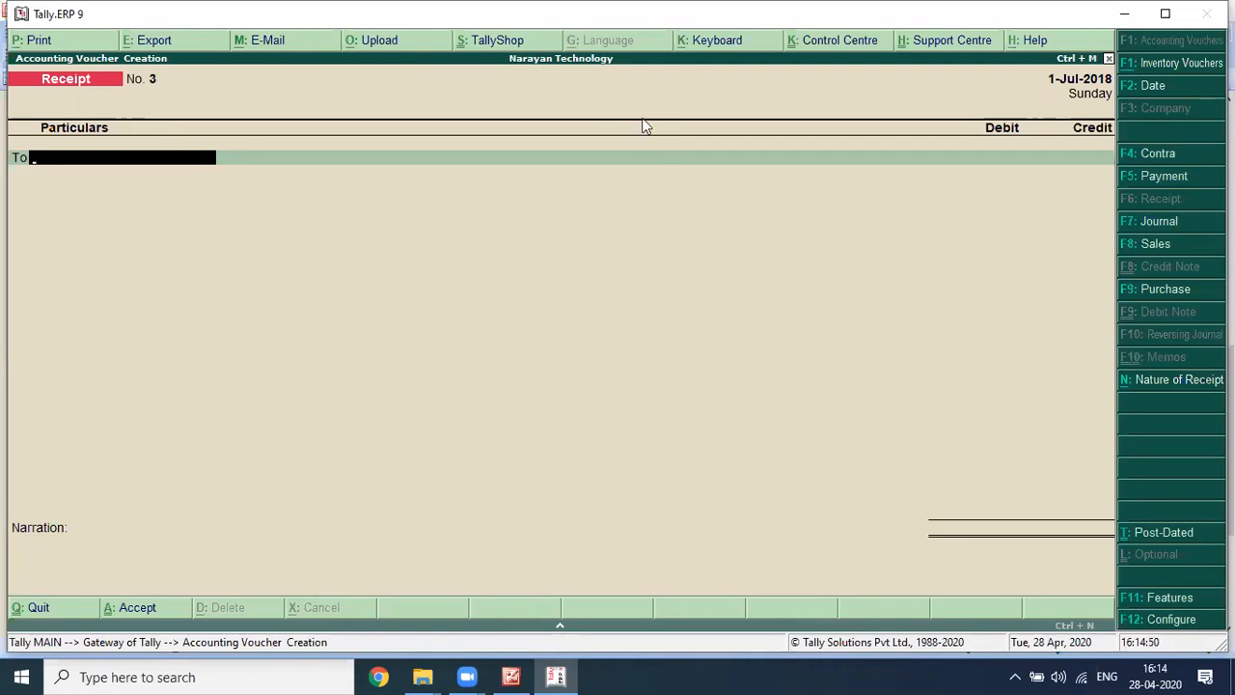
click(571, 85)
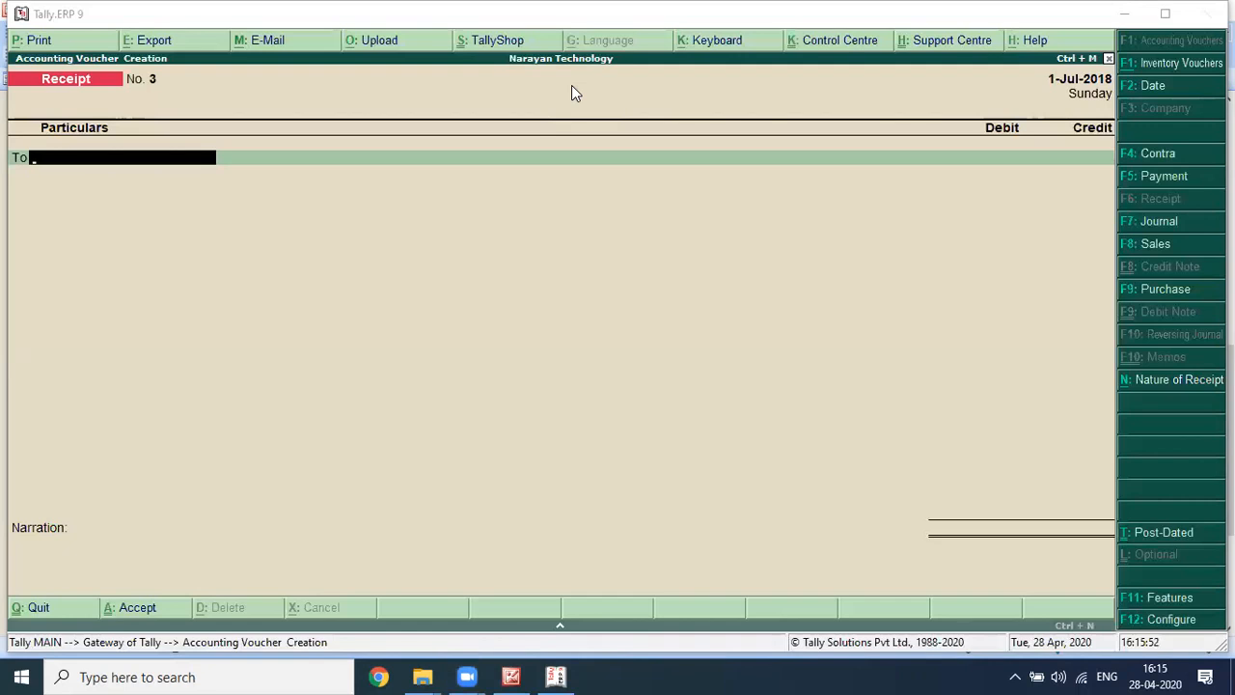
key(alt+Tab)
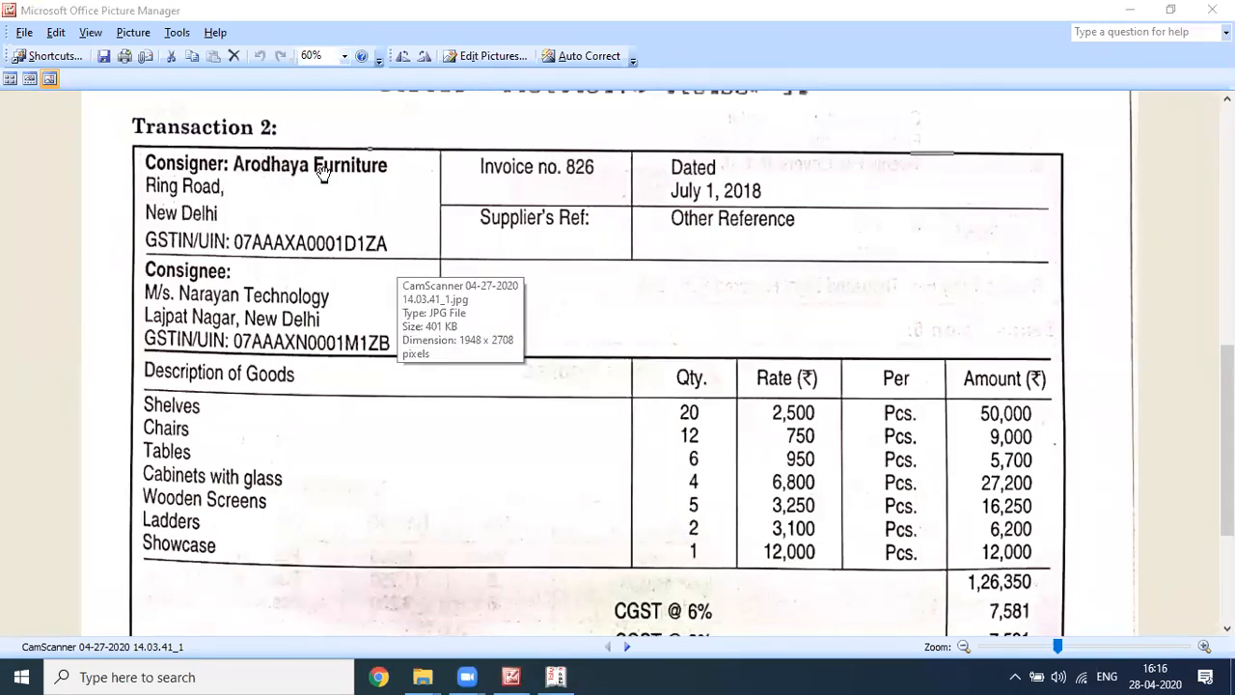
click(613, 314)
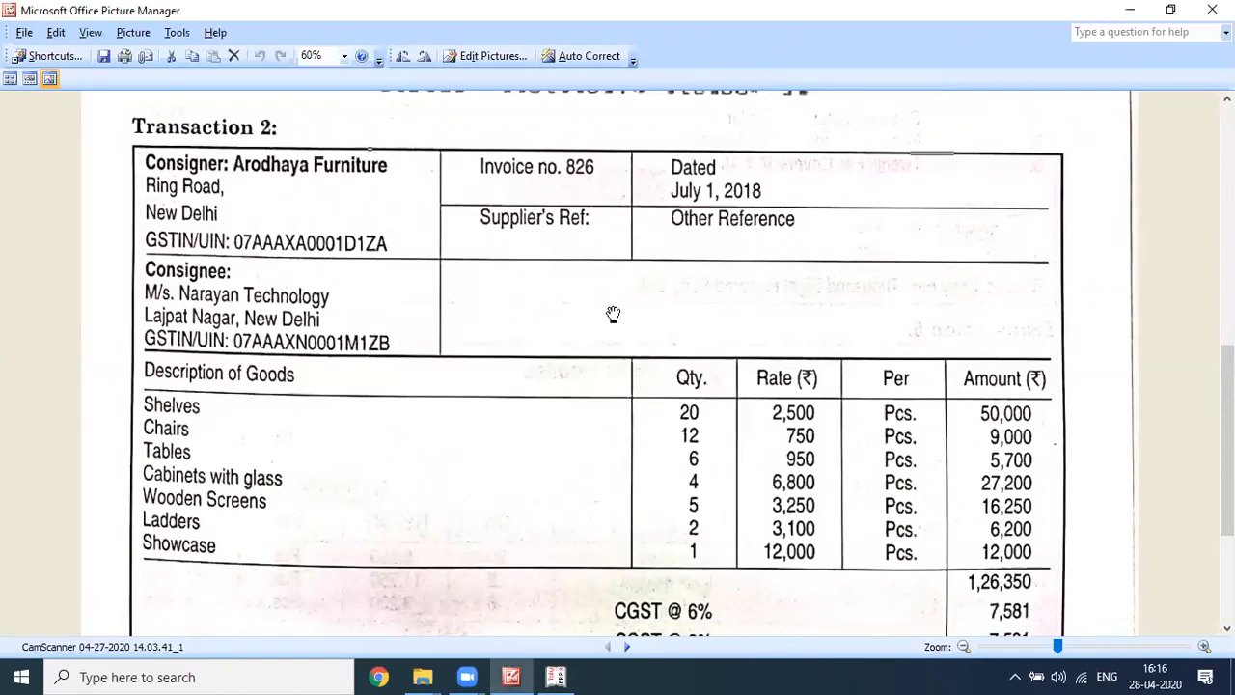
key(alt+Tab)
key(alt+Tab)
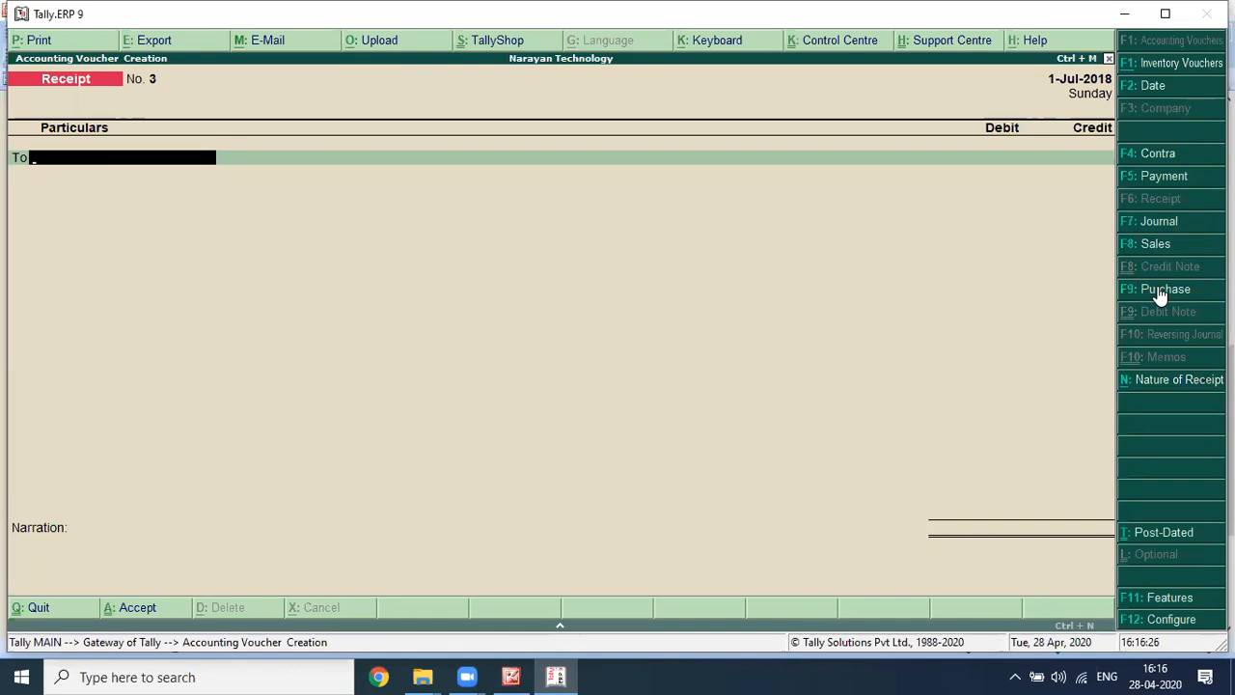
- Switch to a journal voucher for the furniture purchase and set its date to 1-7-2018
click(1157, 223)
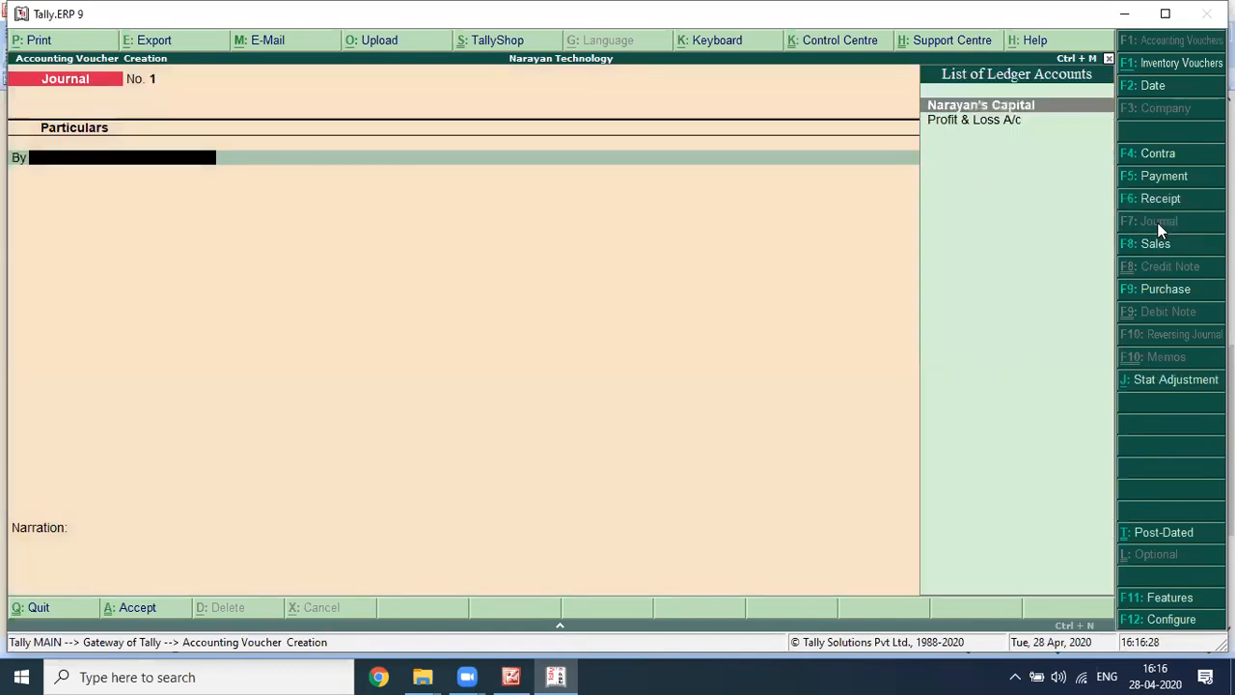
key(F2)
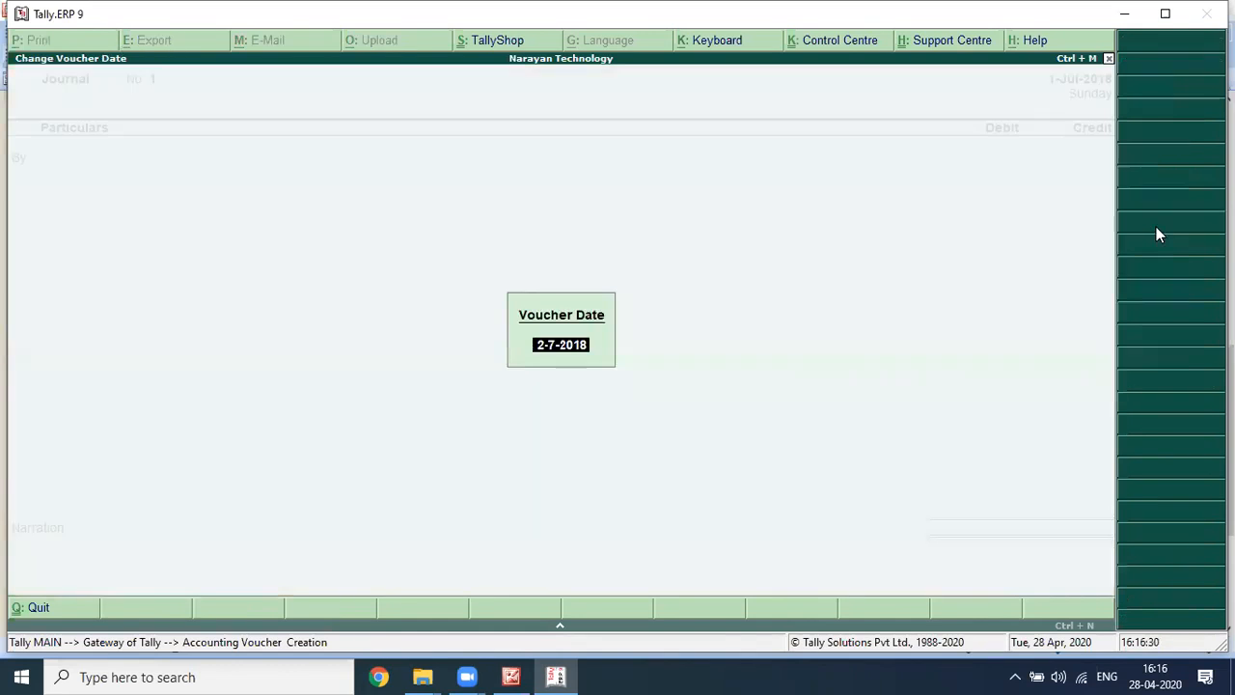
text(2)
key(BackSpace)
text(1-7)
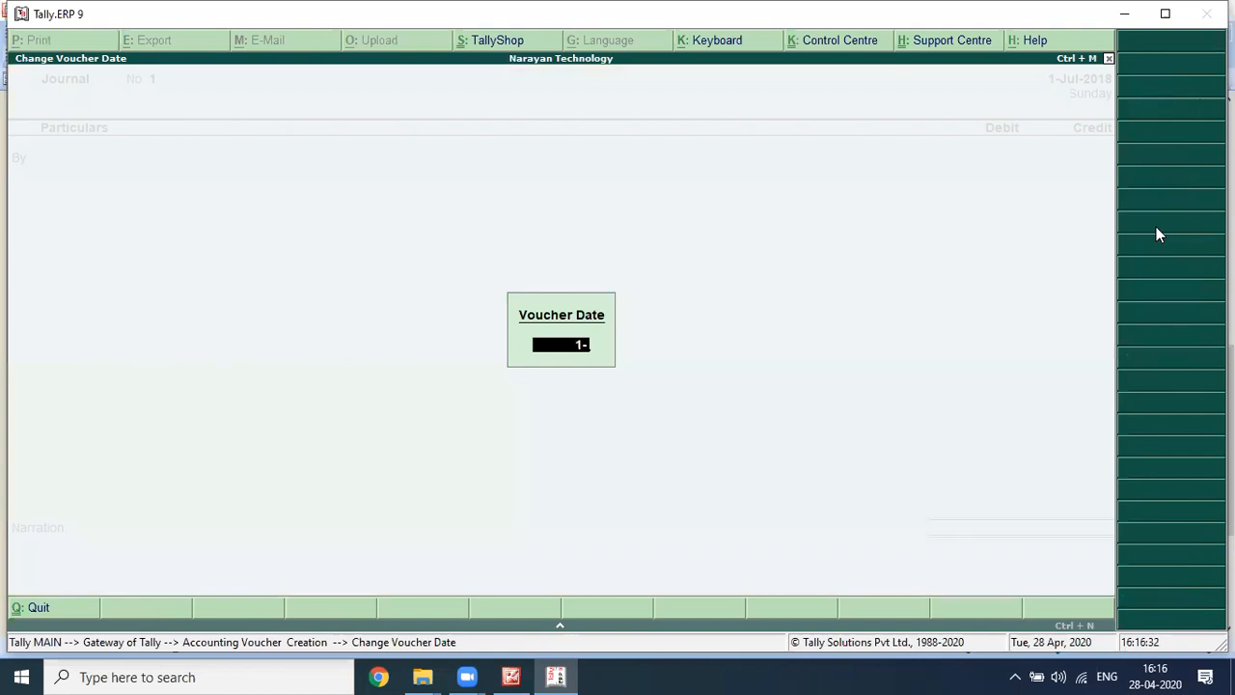
key(Return)
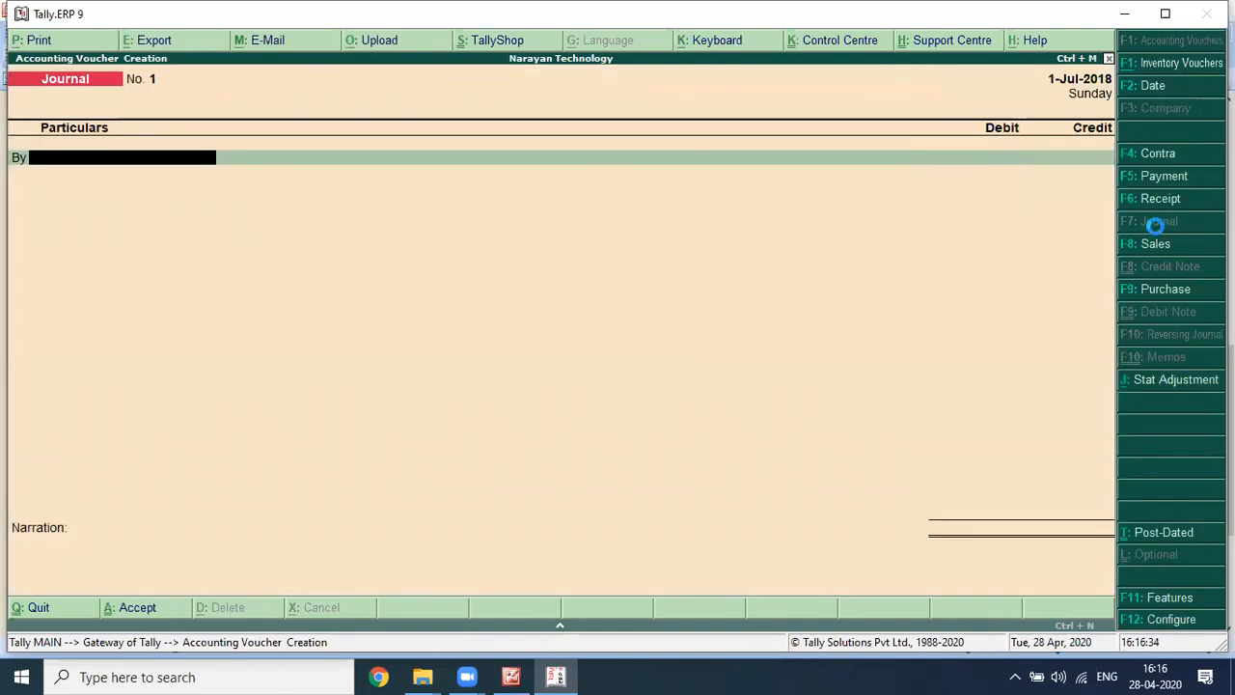
- Start a new ledger from the debit entry, named Furniture & Fixture GST @ 12%, and place it under Fixed Assets
key(alt+c)
text(Fu)
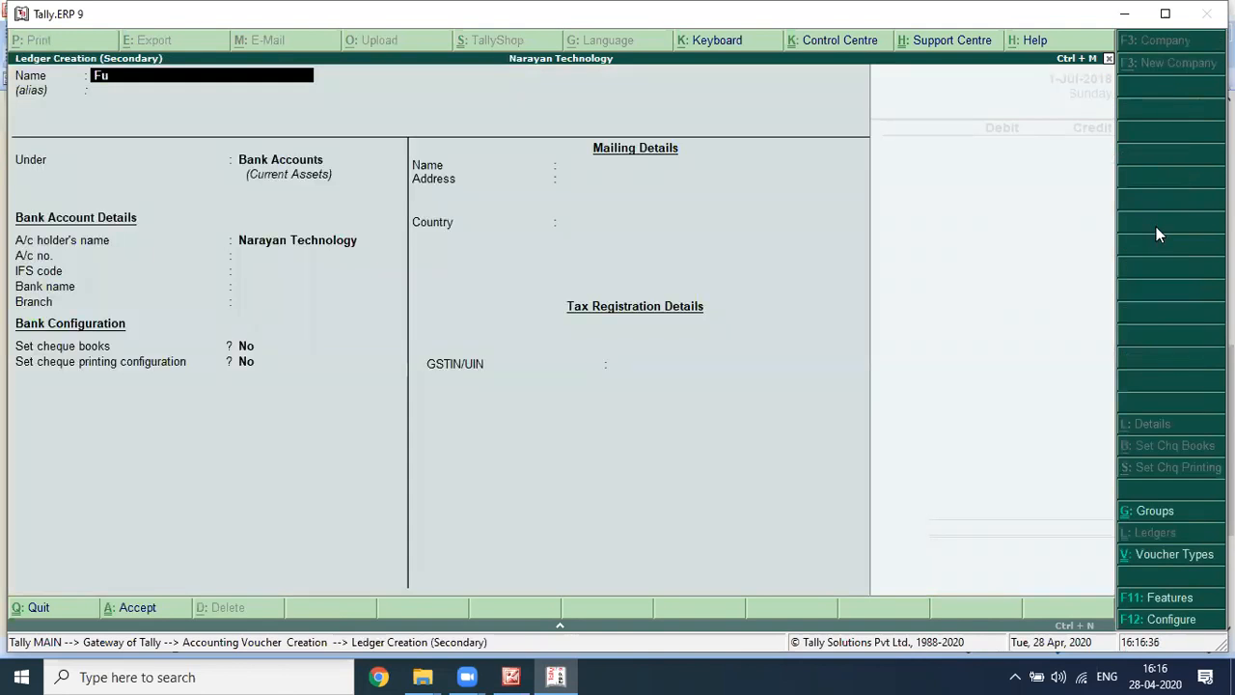
text(rniture & Fixture GST @)
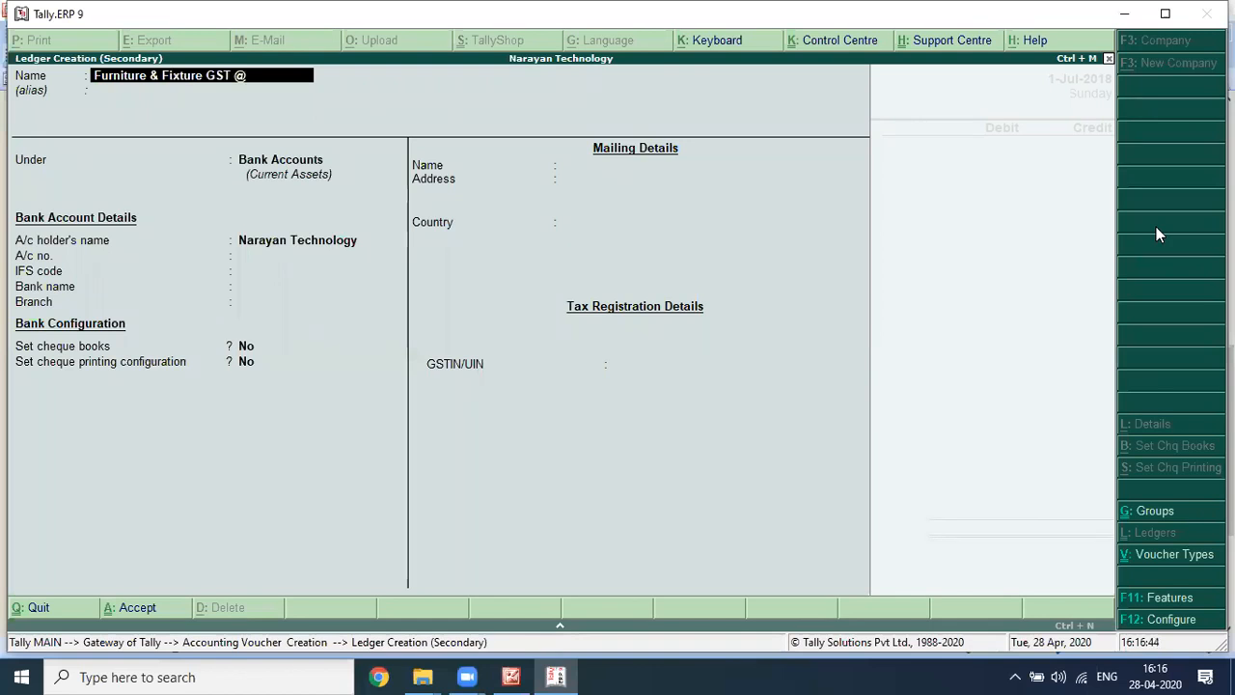
key(alt+Tab)
scroll(948, 319, down, 1)
key(alt+Tab)
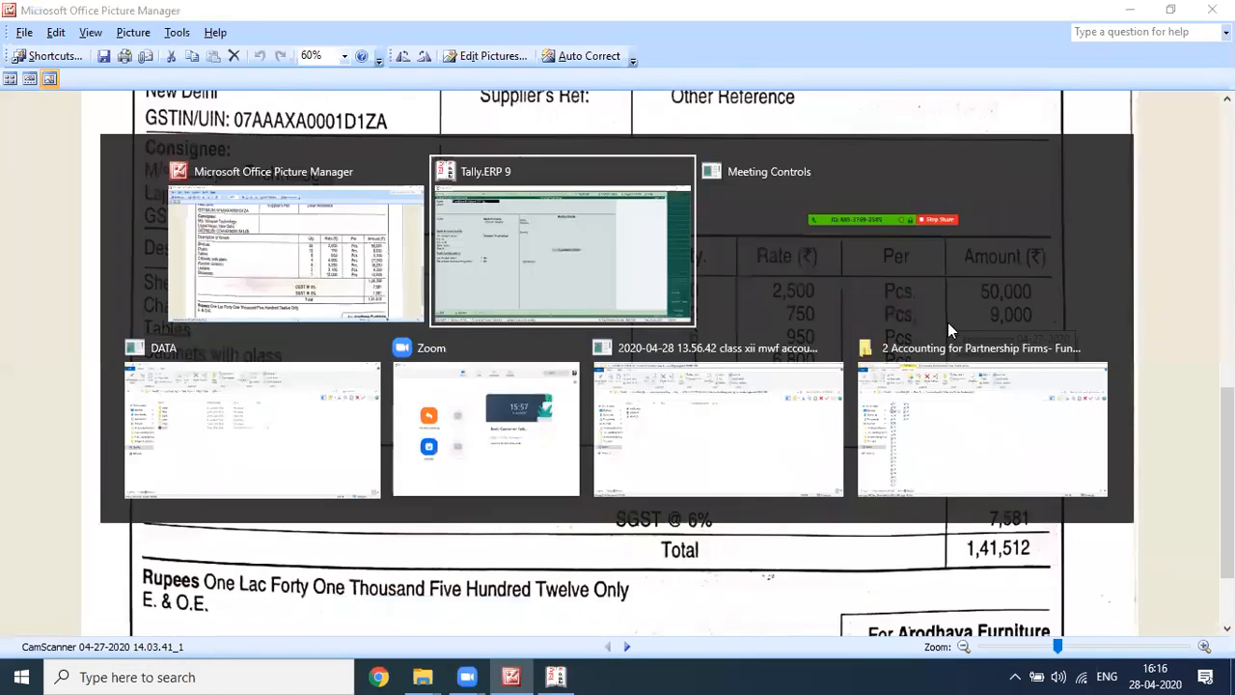
text(@ 12%)
key(Return)
text(Fix)
key(Return)
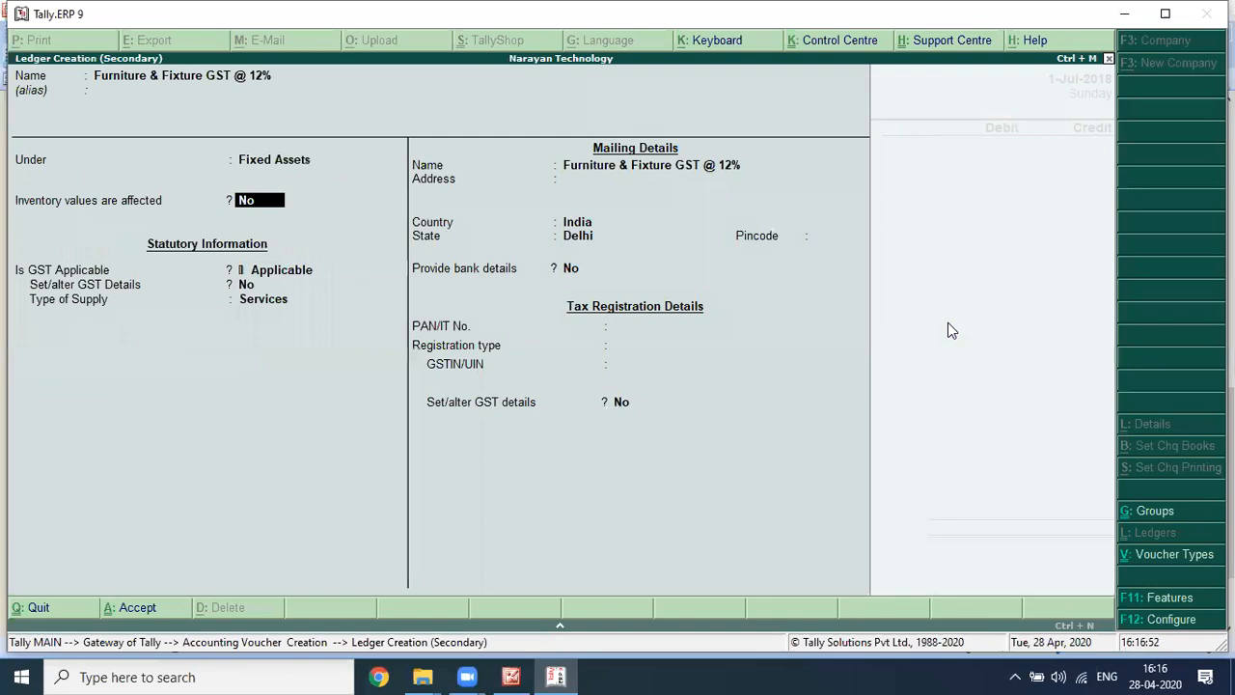
- Keep inventory values at No, enable the furniture ledger's GST details, choose its nature of transaction and taxability, and set the tax rate to 12%
key(Return)
key(Return)
text(y)
key(Return)
key(Down)
key(Down)
key(Down)
key(Down)
key(Down)
key(Down)
key(Down)
key(Down)
key(Down)
key(Down)
key(Down)
key(Down)
key(Down)
key(Down)
key(Down)
key(Down)
key(Down)
key(Down)
key(Down)
key(Down)
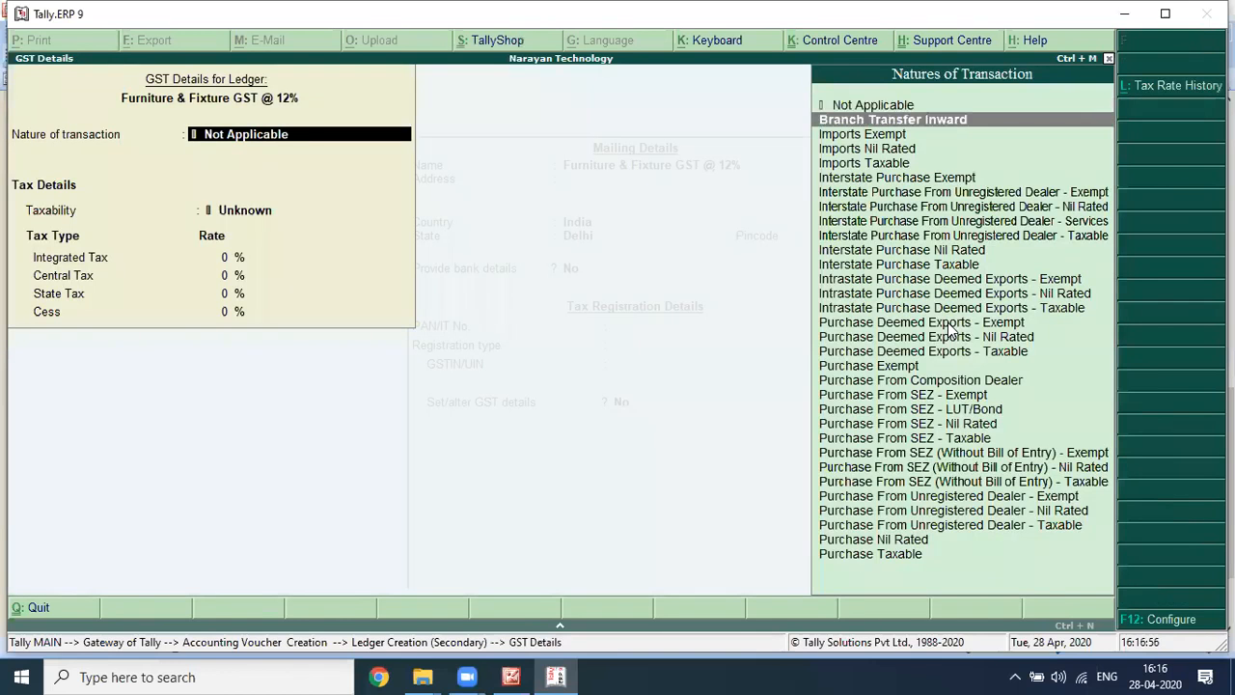
key(Down)
key(Down)
key(Down)
key(Down)
key(Down)
key(Down)
key(Down)
key(Down)
key(Down)
key(Down)
key(Down)
key(Return)
key(Down)
key(Return)
key(alt+Tab)
key(alt+Tab)
text(12)
key(Return)
key(Return)
key(Return)
- Set the furniture ledger's type of supply to Goods and save it with bank details at No
key(Return)
key(Up)
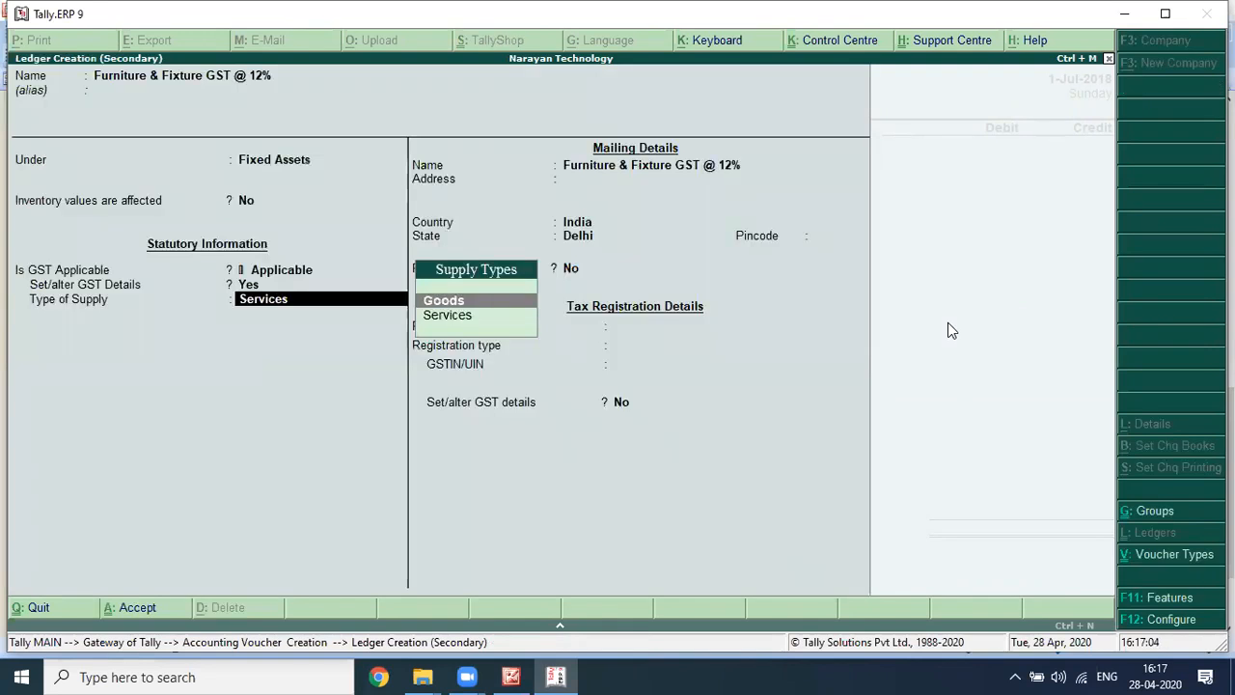
key(Return)
key(Return)
key(Return)
key(Return)
key(Return)
key(Return)
key(Return)
key(Return)
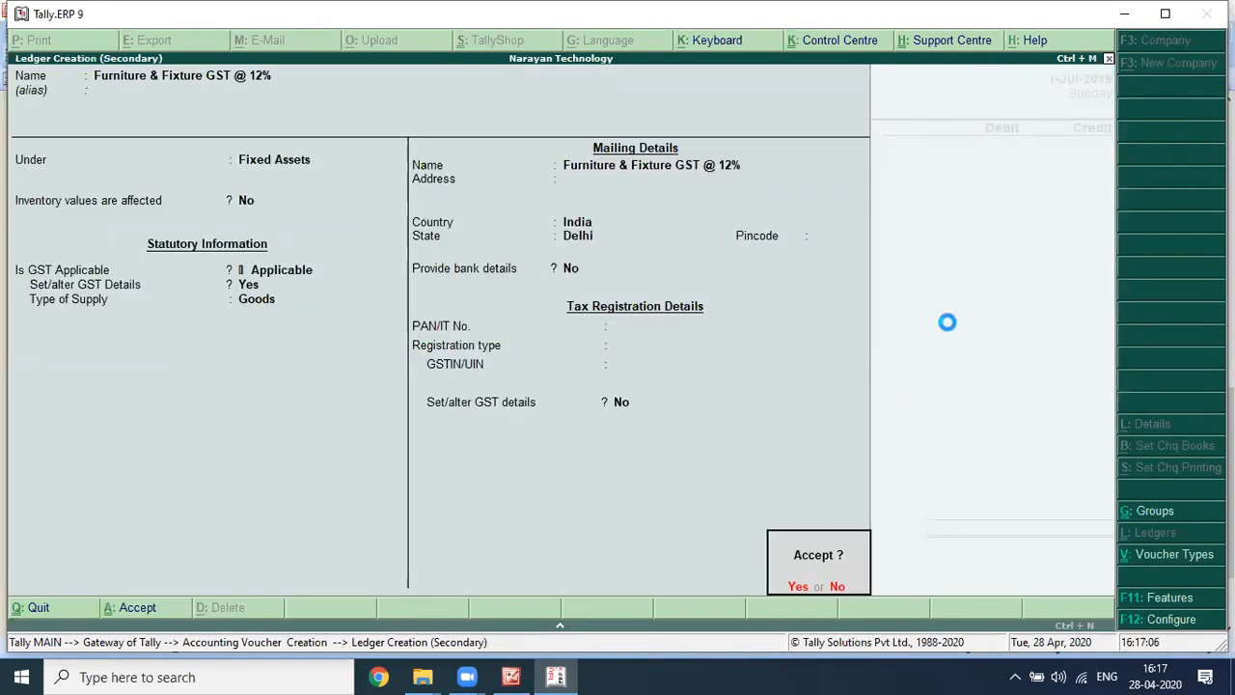
key(Return)
- Look up the pre-tax amount on the invoice and debit Furniture & Fixture GST @ 12% with 1,26,350
key(alt+Tab)
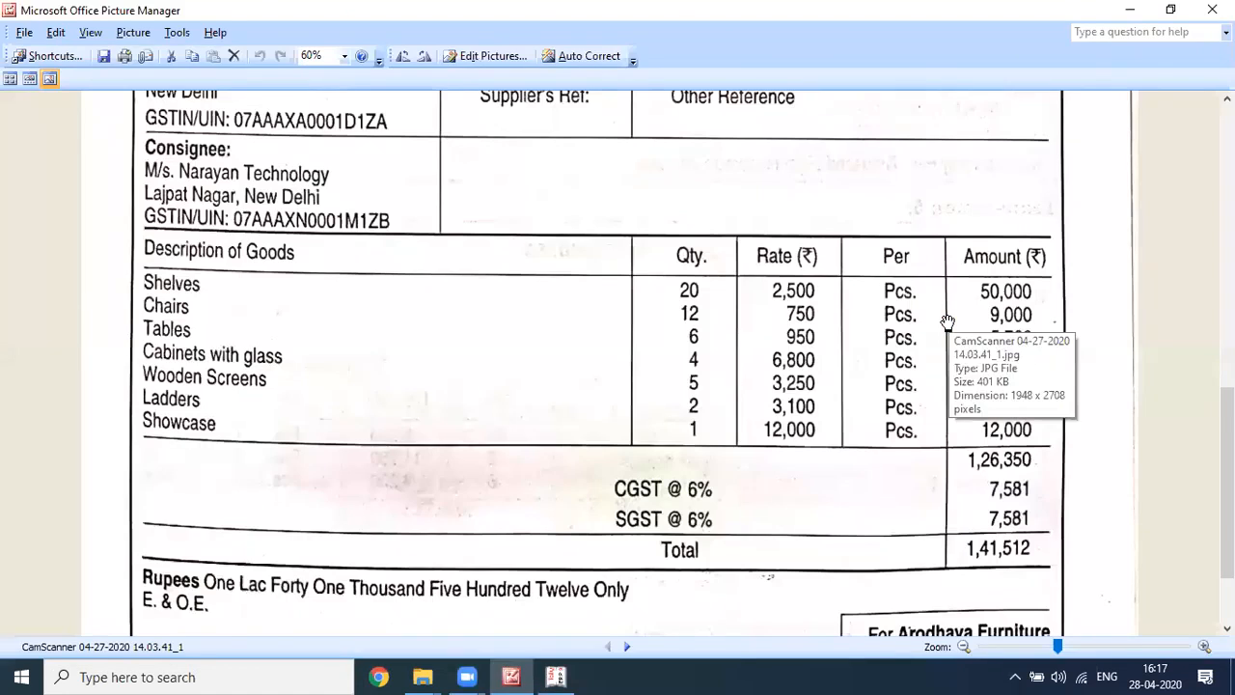
scroll(885, 328, down, 2)
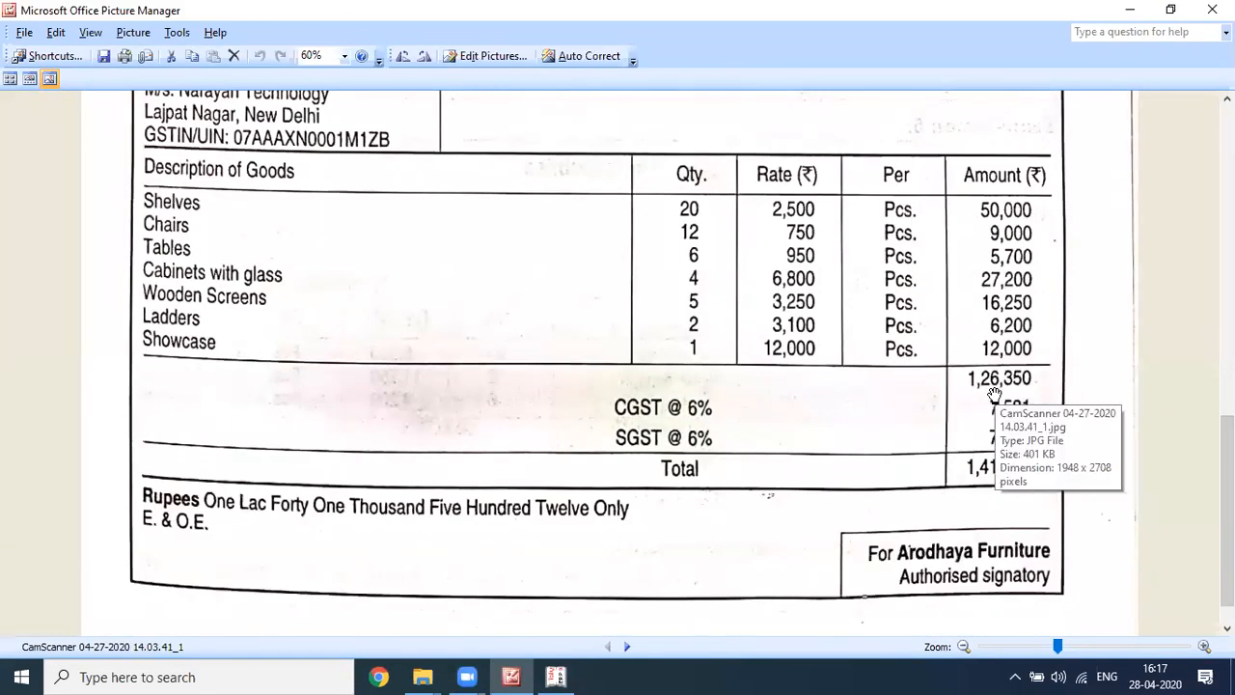
key(alt+Tab)
text(126350)
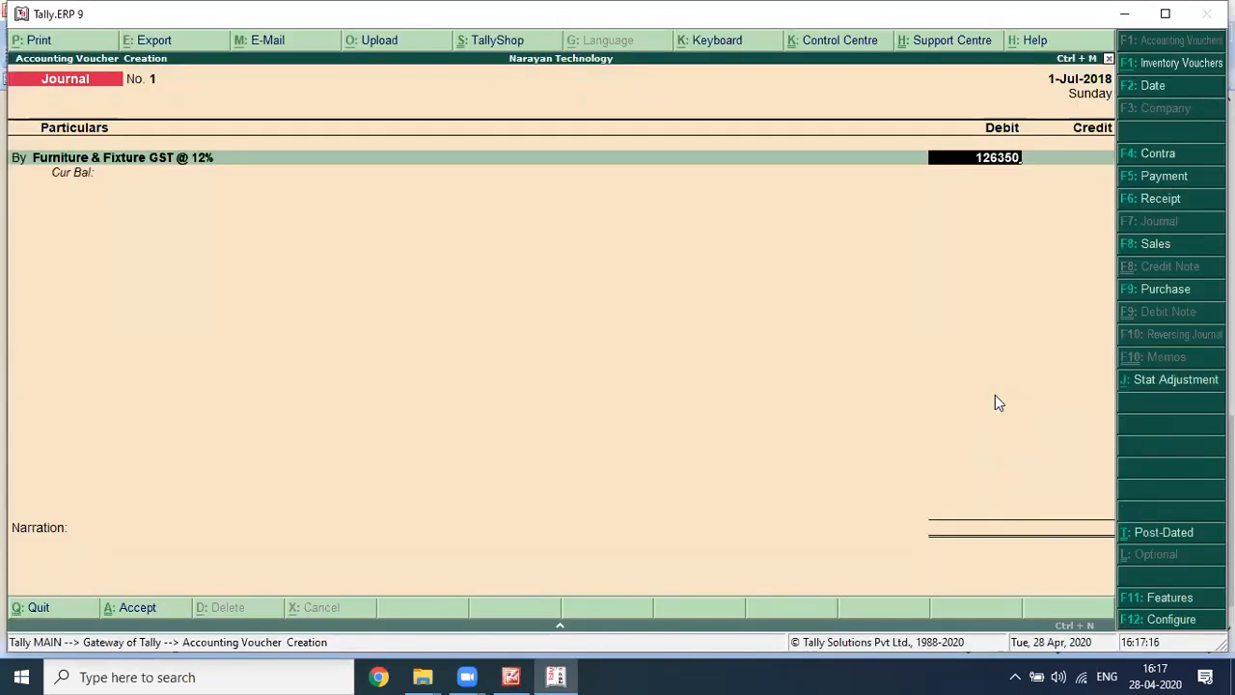
key(Return)
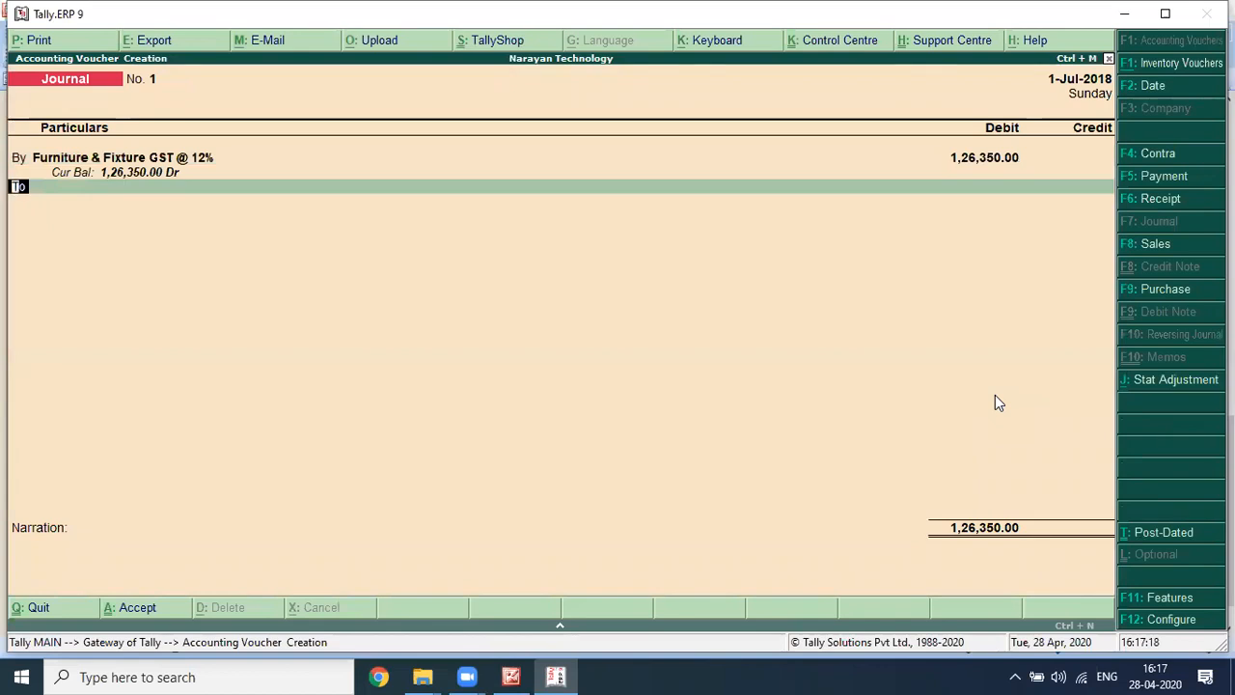
- Add a second debit line to the journal and start a new ledger from it, named CGST without an alias
text(b)
key(Return)
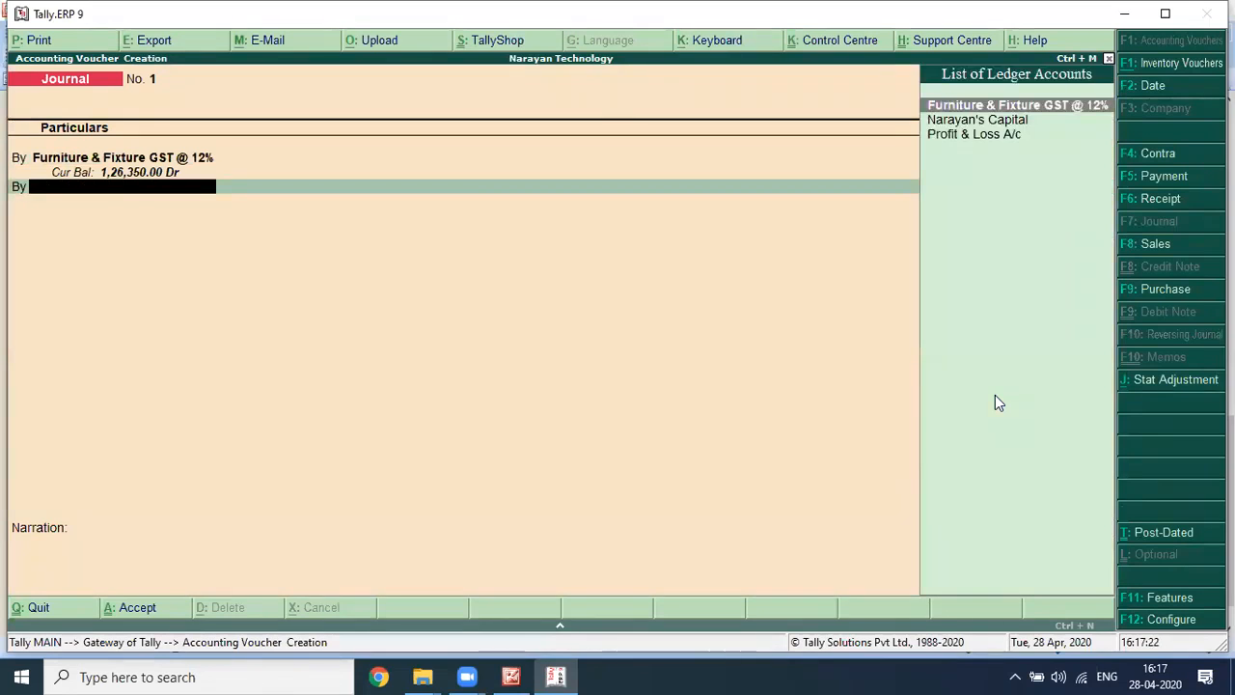
key(alt+c)
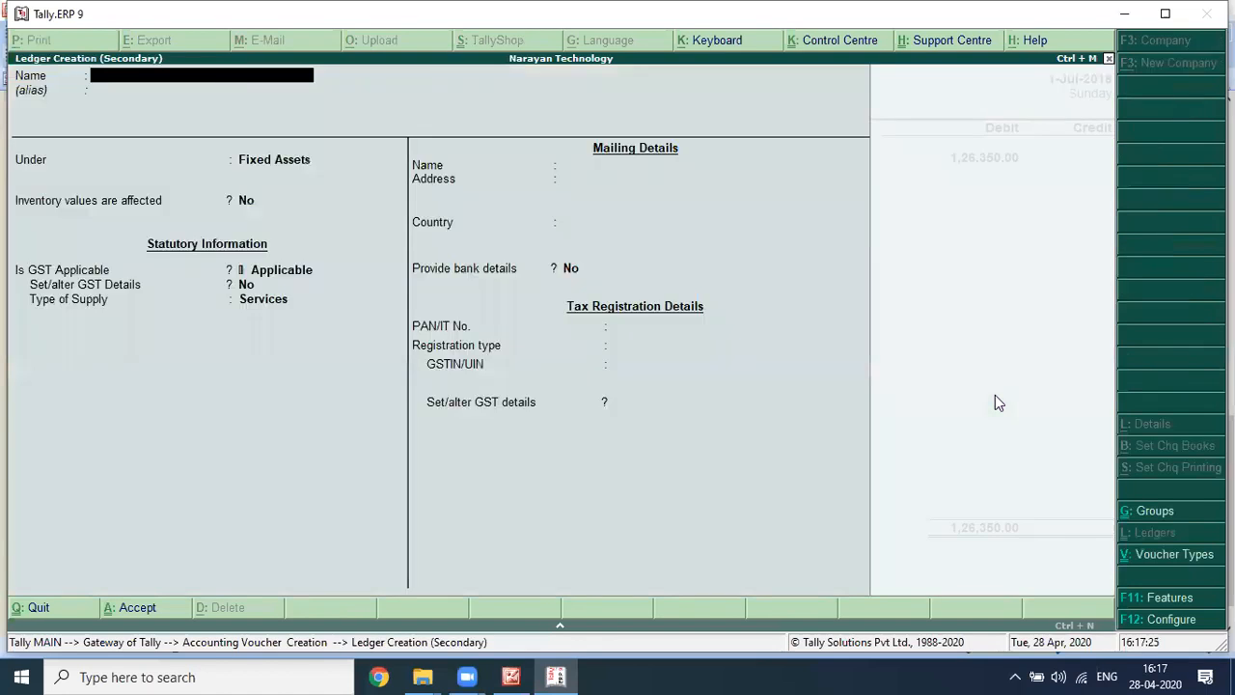
text(CGST)
key(Return)
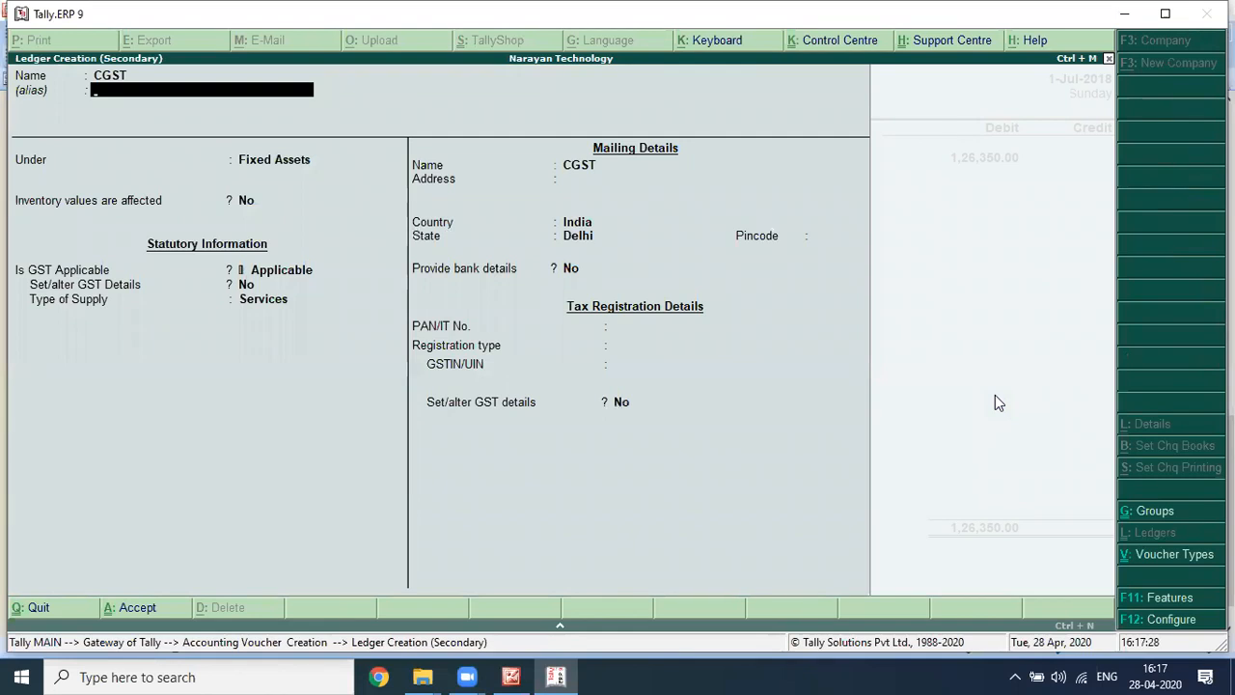
key(Return)
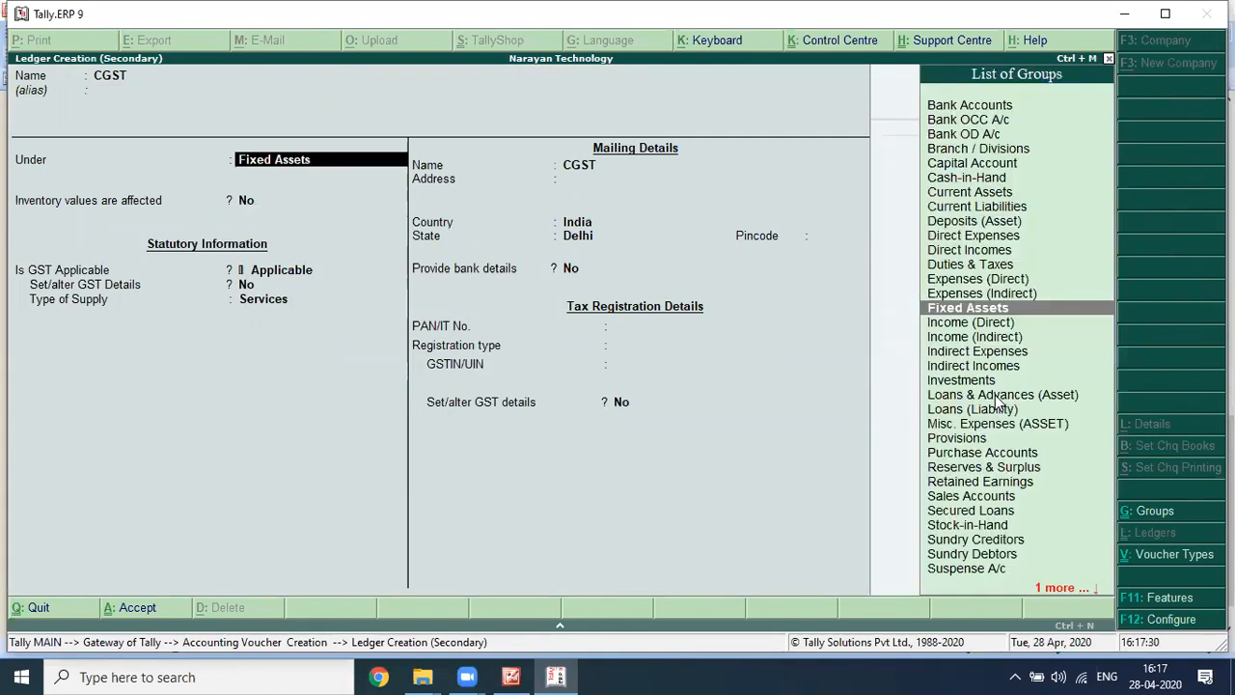
- Place CGST under Duties & Taxes as GST with tax type Central Tax, 0% calculation and rounding Not Applicable, and save it
text(DUT)
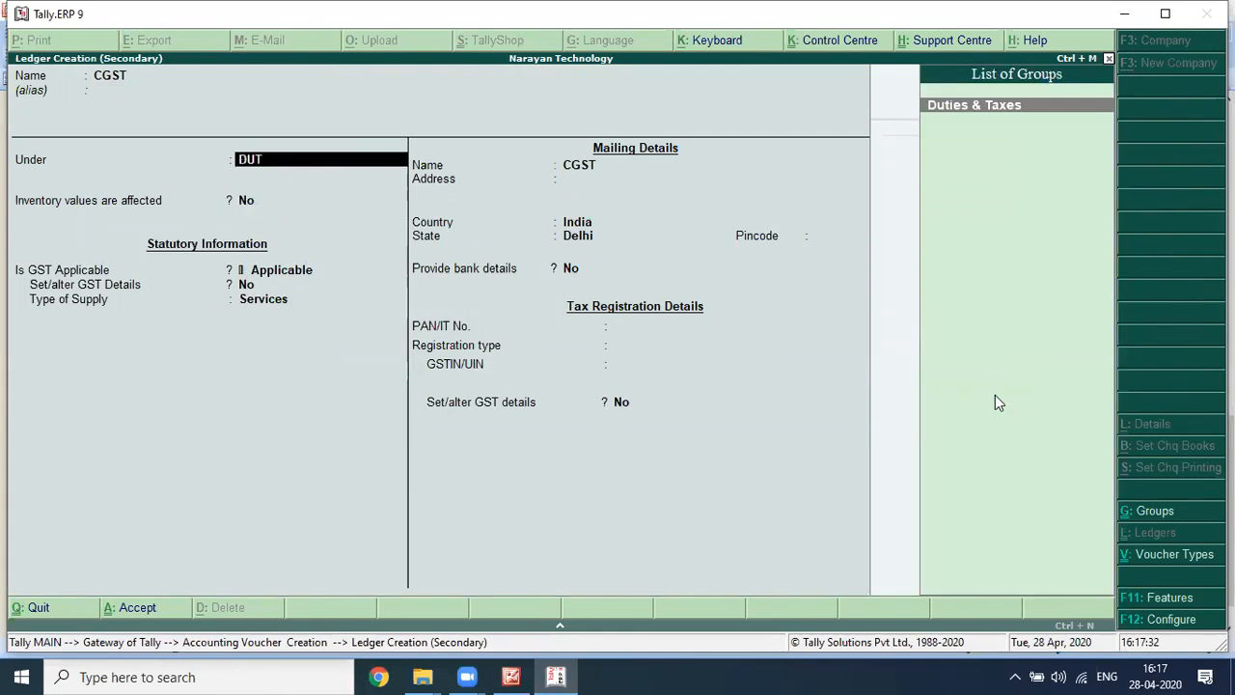
key(Return)
key(Up)
key(Return)
key(Down)
key(Up)
key(Return)
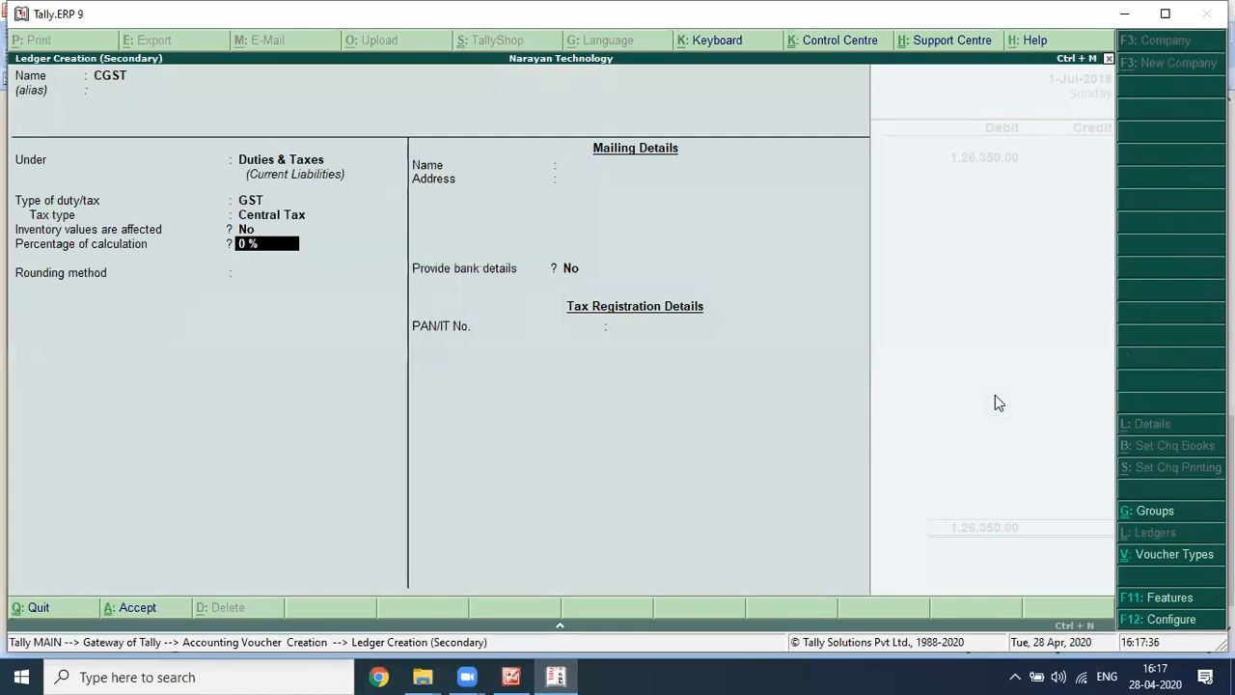
key(Return)
key(Return)
key(Return)
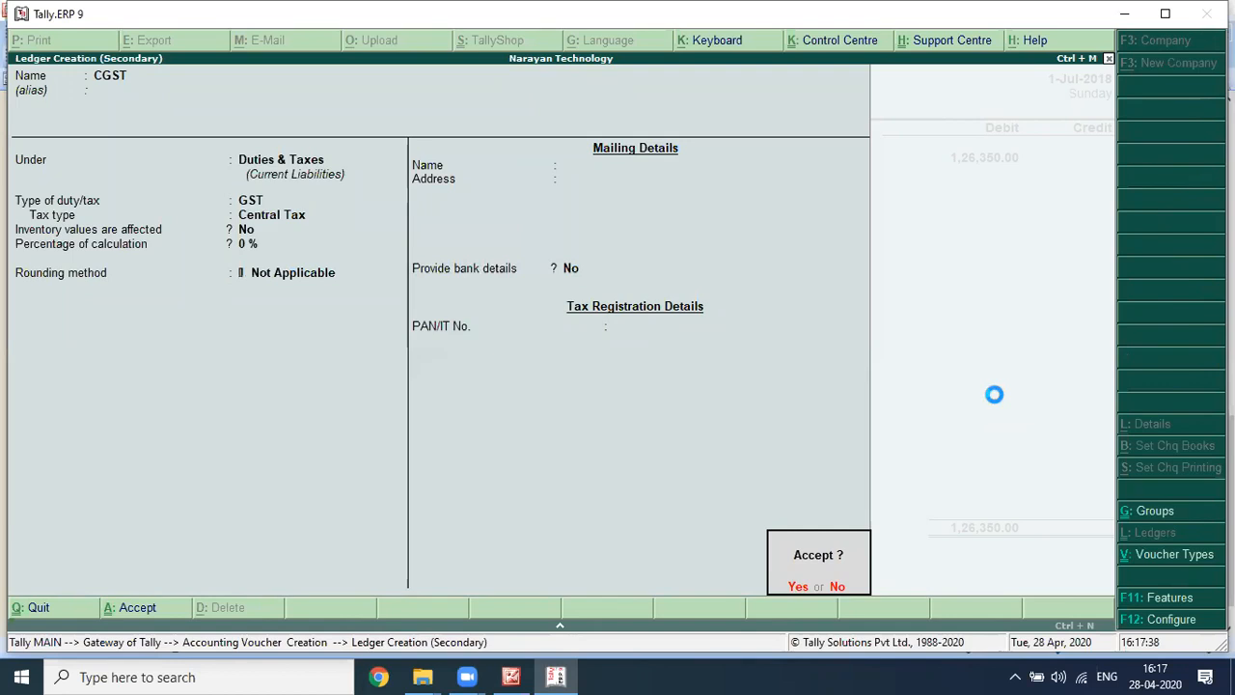
key(Return)
- Look up the CGST amount on the invoice and debit CGST with 7,581 in the journal voucher
key(alt+Tab)
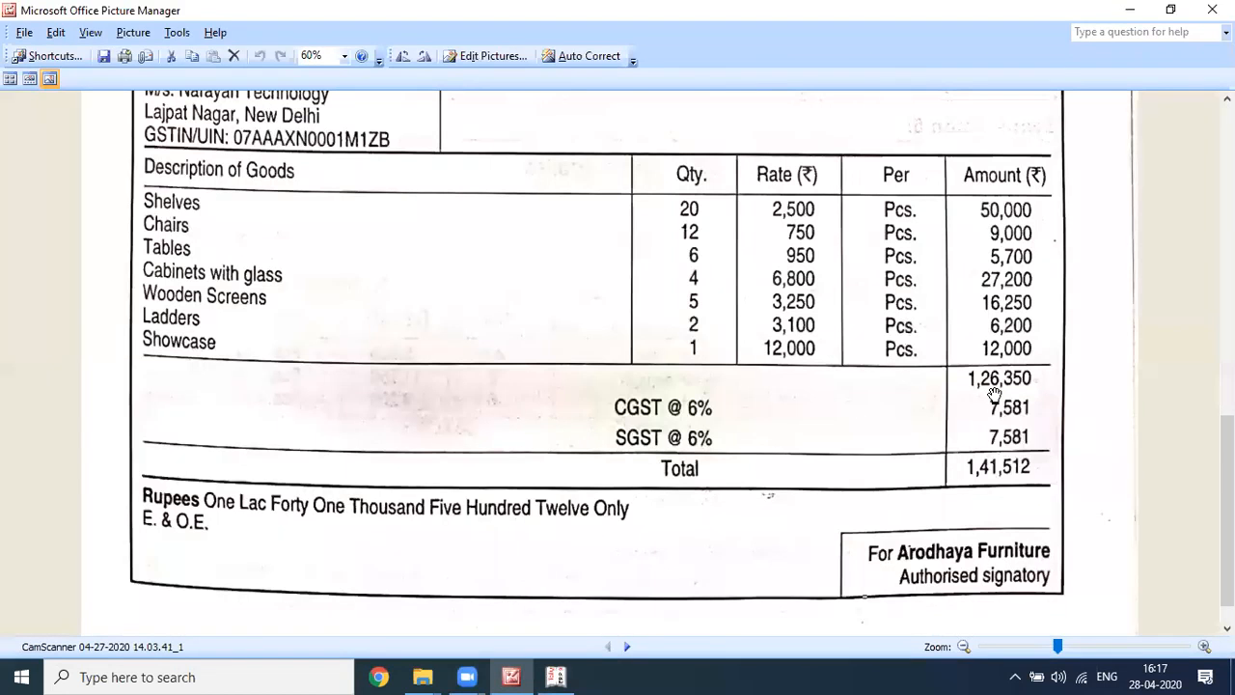
key(alt+Tab)
key(alt+Tab)
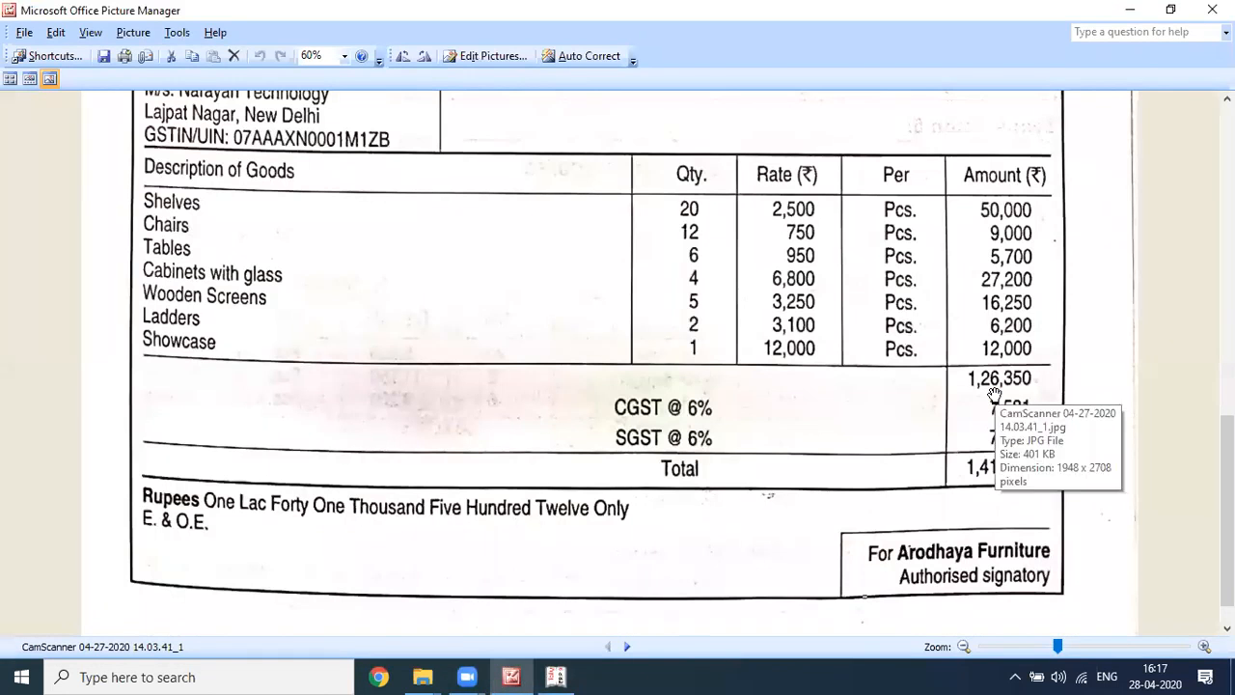
key(alt+Tab)
text(7581)
key(Return)
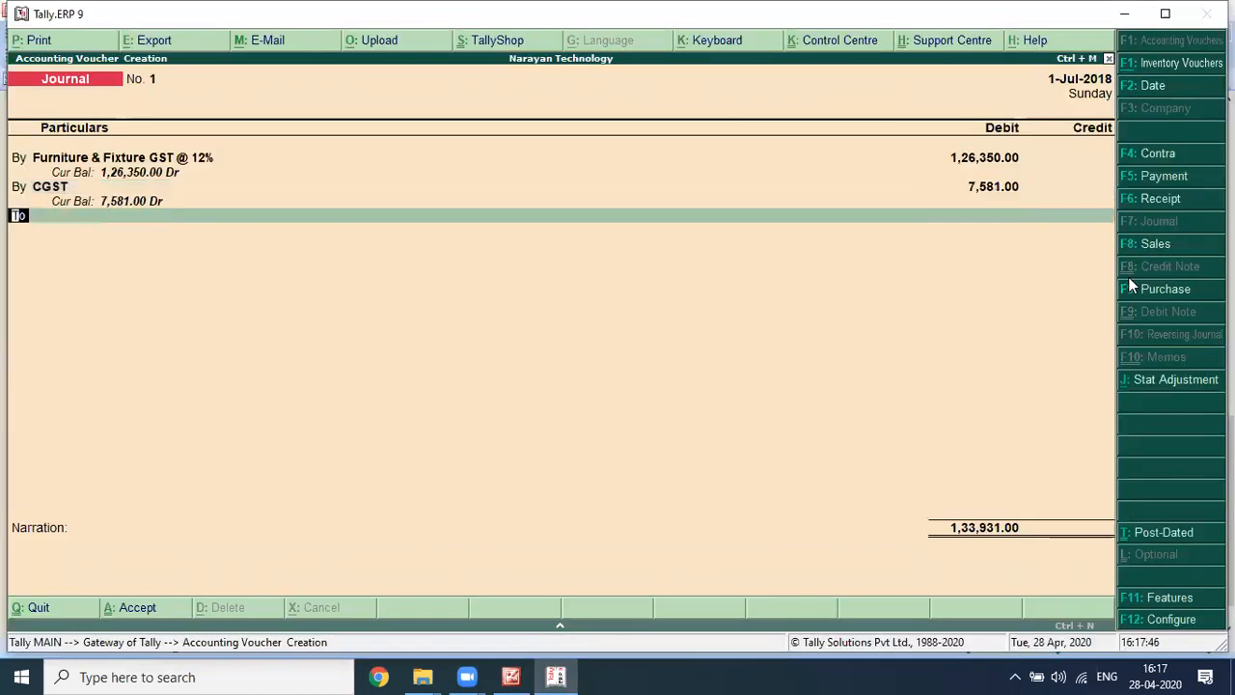
- Add a third debit line to the journal and start a new ledger named SGST under Duties & Taxes, without an alias
key(Return)
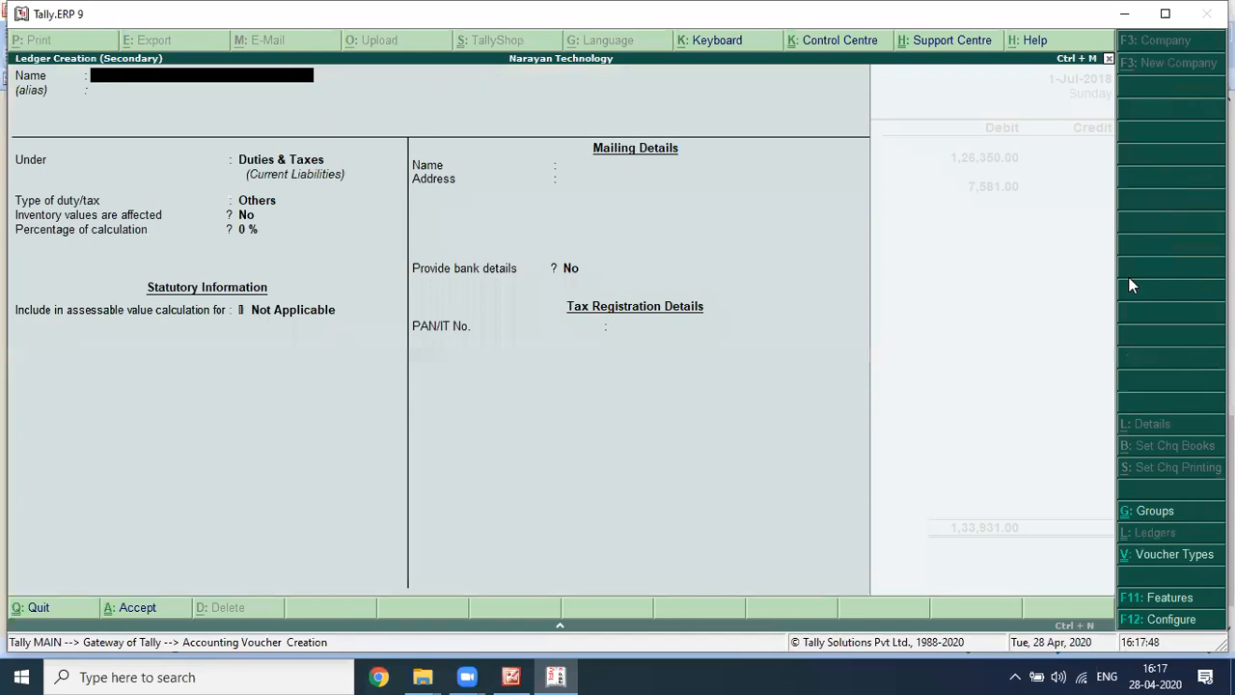
key(alt+c)
text(SGST)
key(Return)
- Set SGST as GST with tax type State Tax, 0% calculation and rounding Not Applicable, and save the ledger
key(Return)
key(Return)
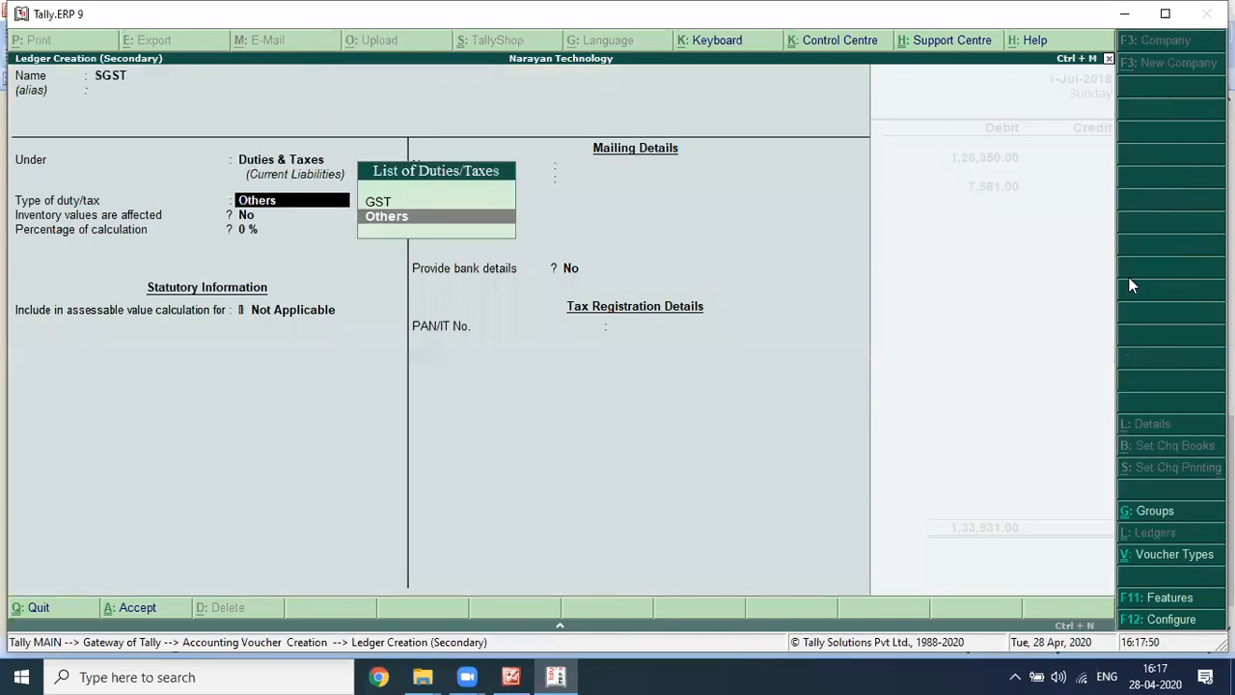
key(Up)
key(Return)
key(Down)
key(Down)
key(Down)
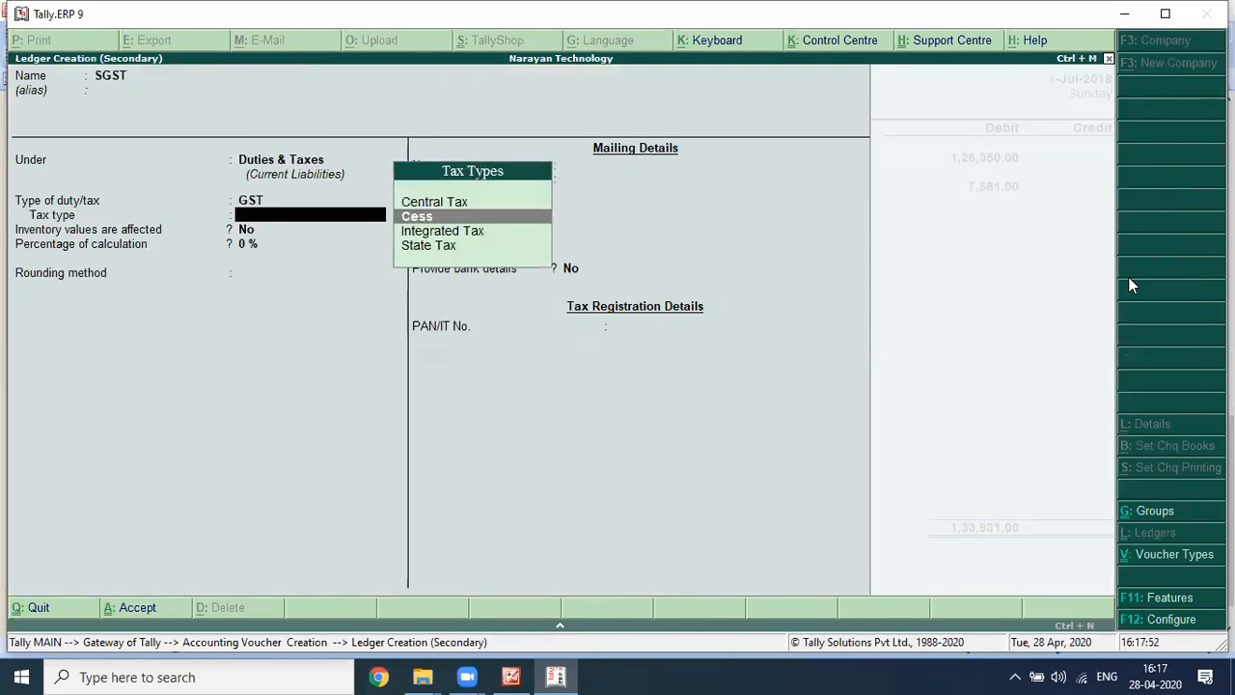
key(Return)
key(Return)
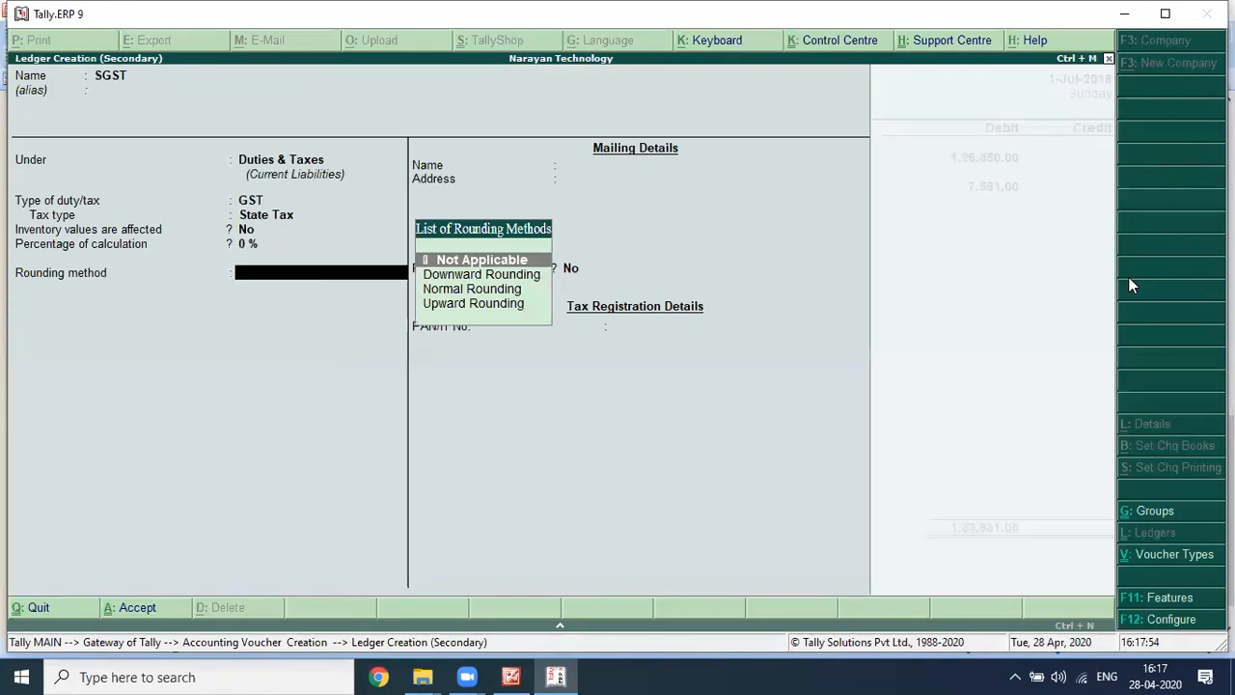
key(BackSpace)
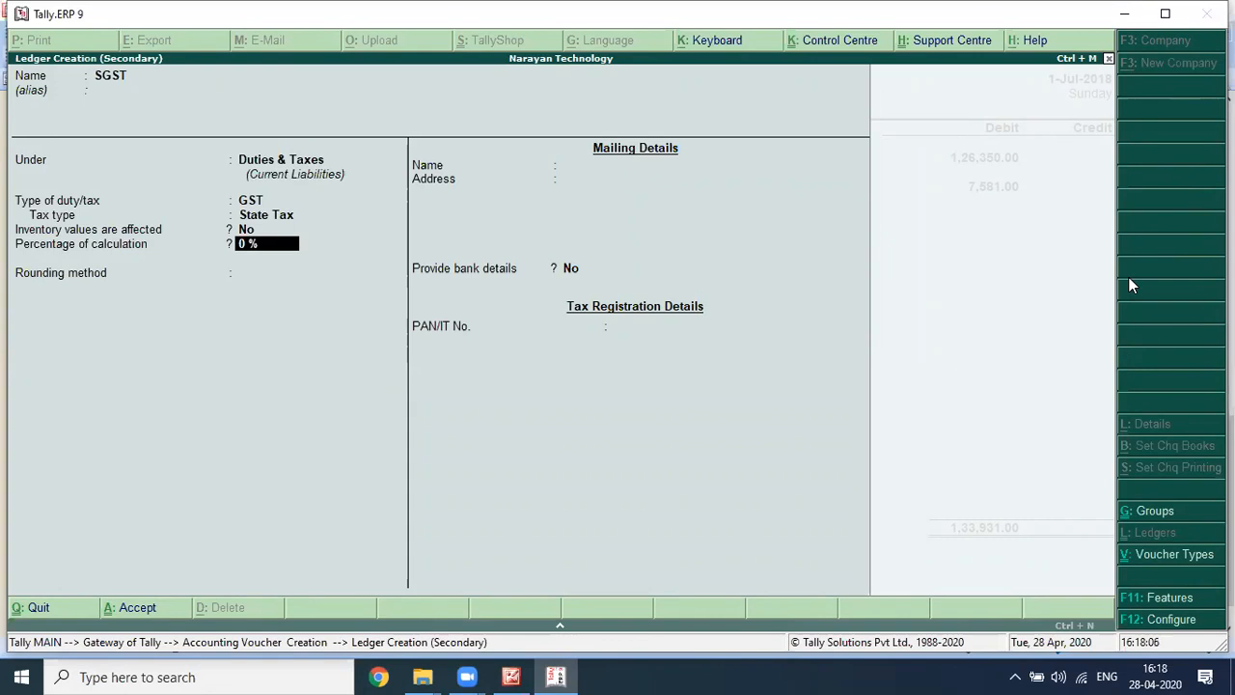
key(Return)
key(Return)
key(Return)
key(Return)
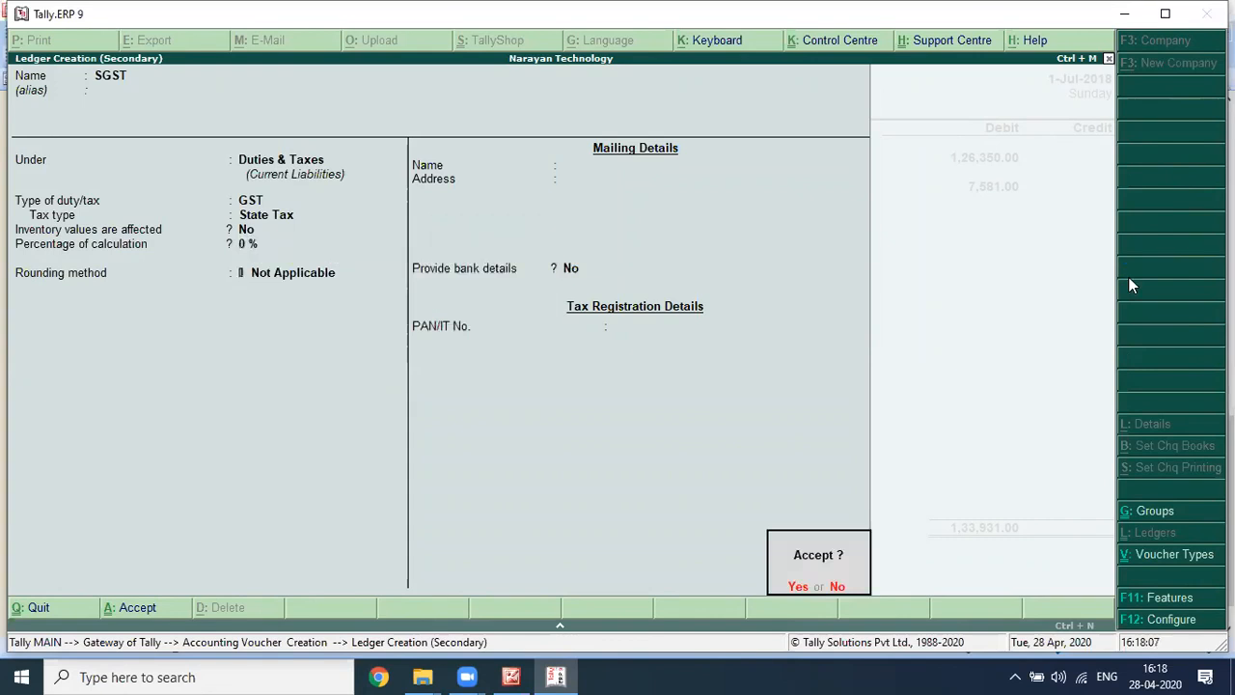
key(Return)
- Debit SGST with 7,581 in the journal voucher and begin the credit line
text(7581)
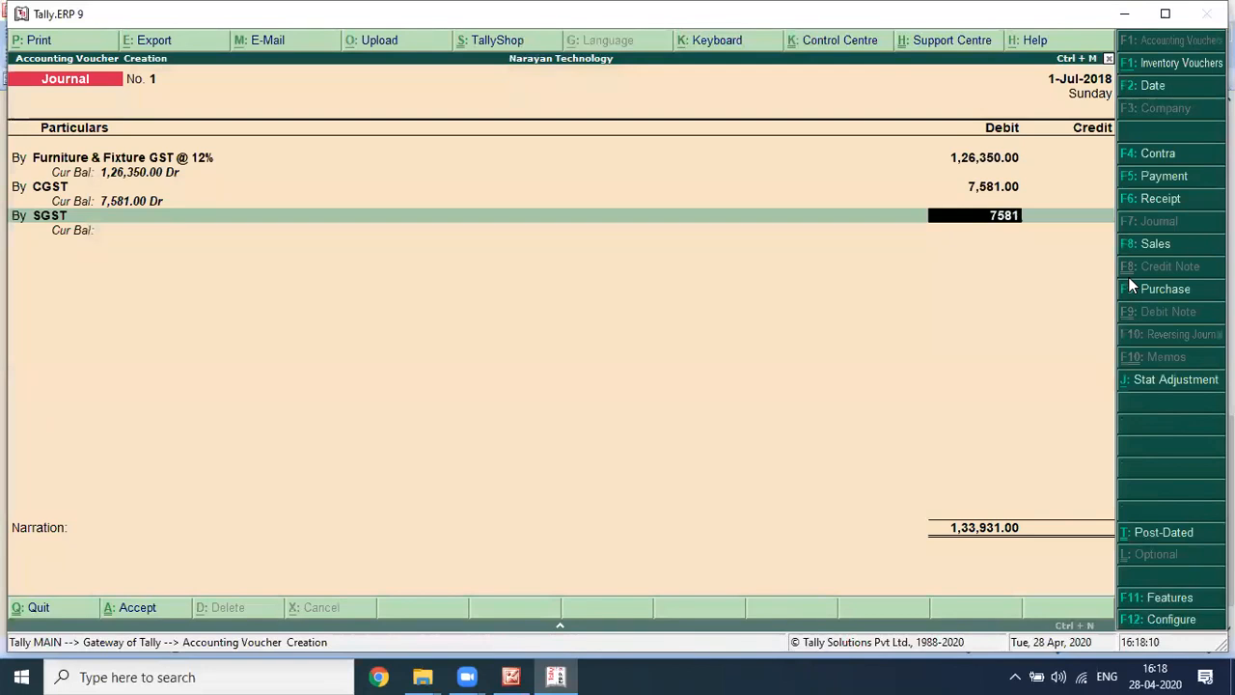
key(Return)
key(Return)
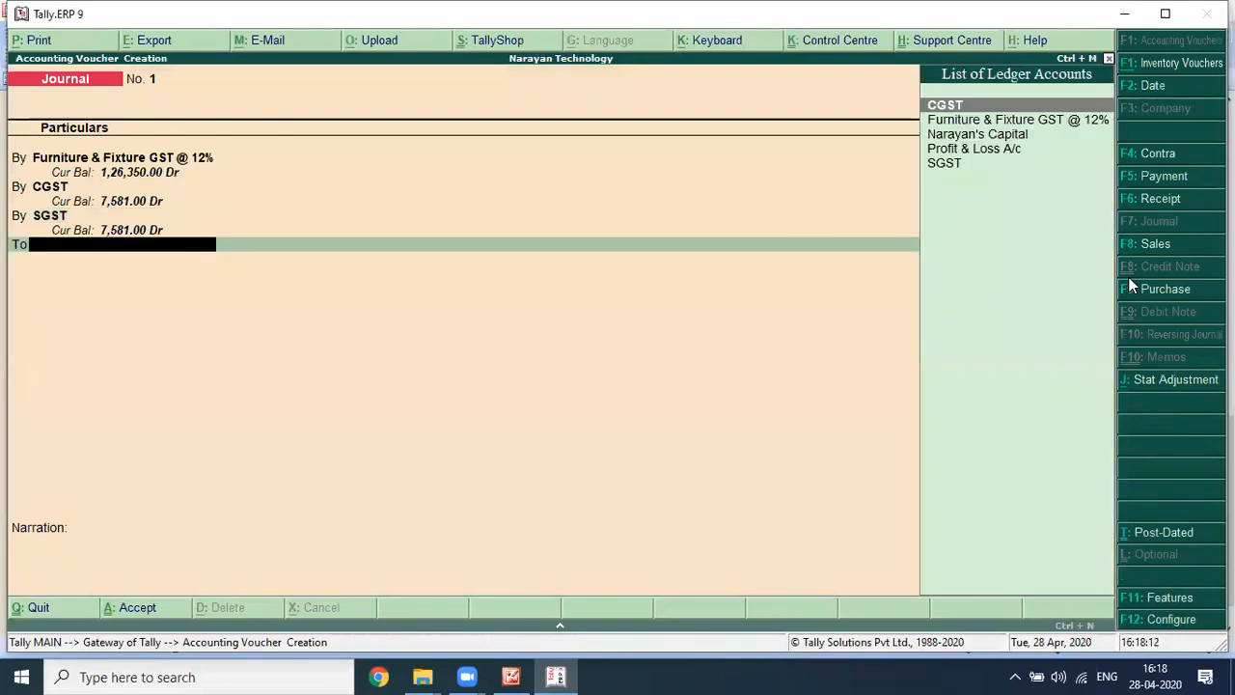
- Look up the supplier on the invoice and start a new ledger named Arodhya Furniture, without an alias
key(alt+Tab)
scroll(1128, 280, up, 4)
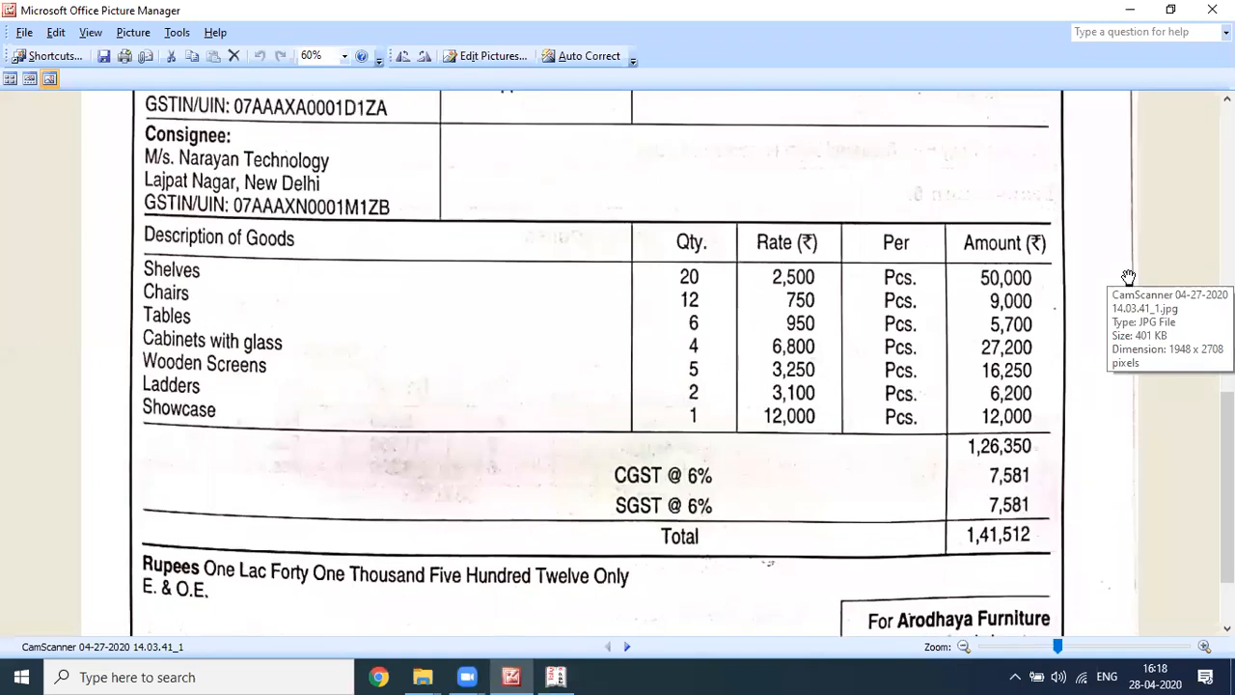
scroll(1129, 278, up, 1)
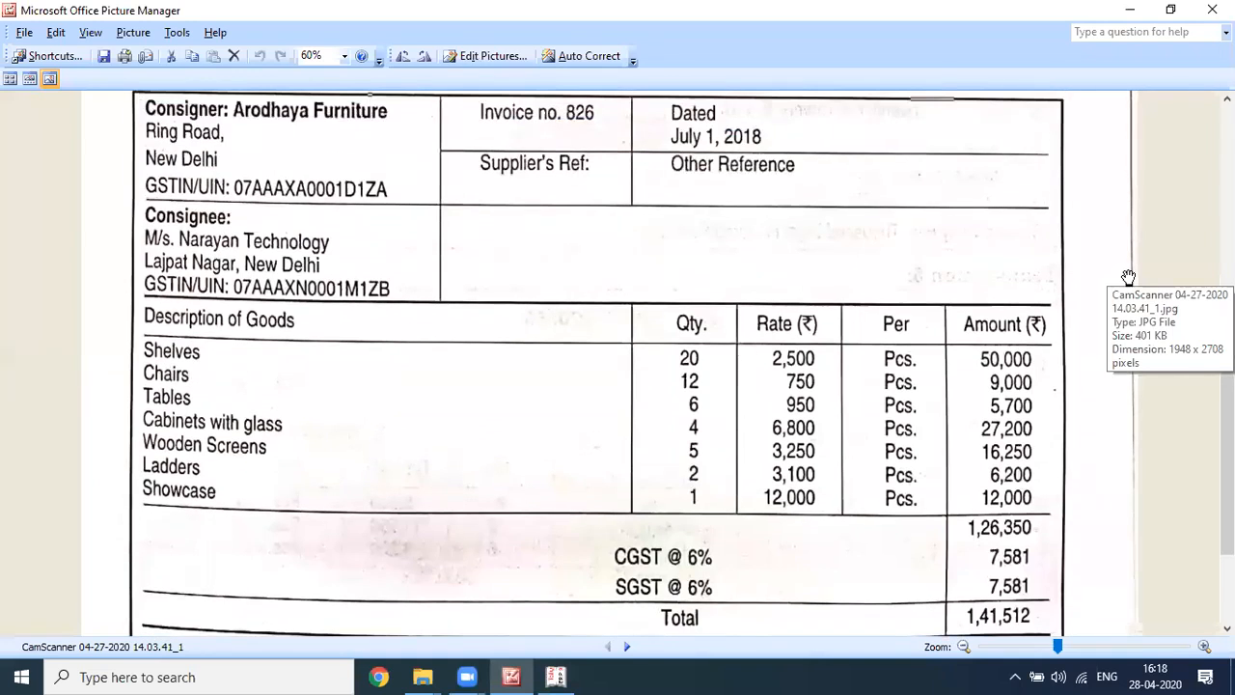
key(alt+Tab)
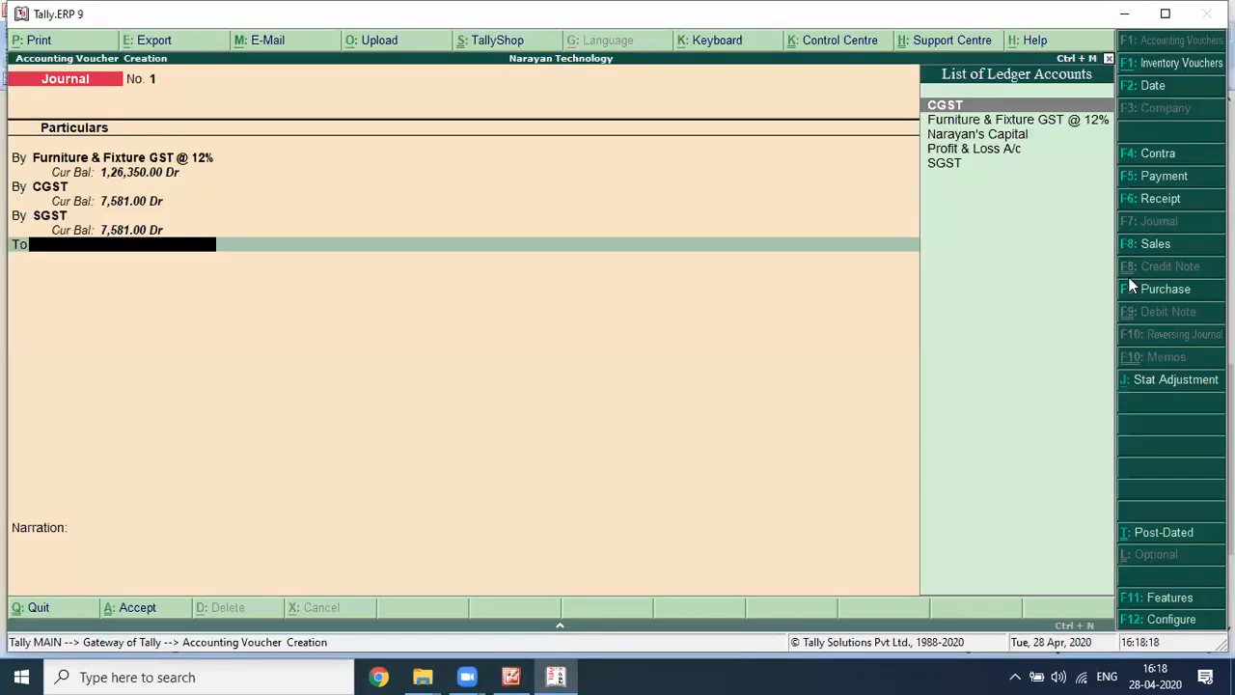
key(alt+c)
text(Arodhy)
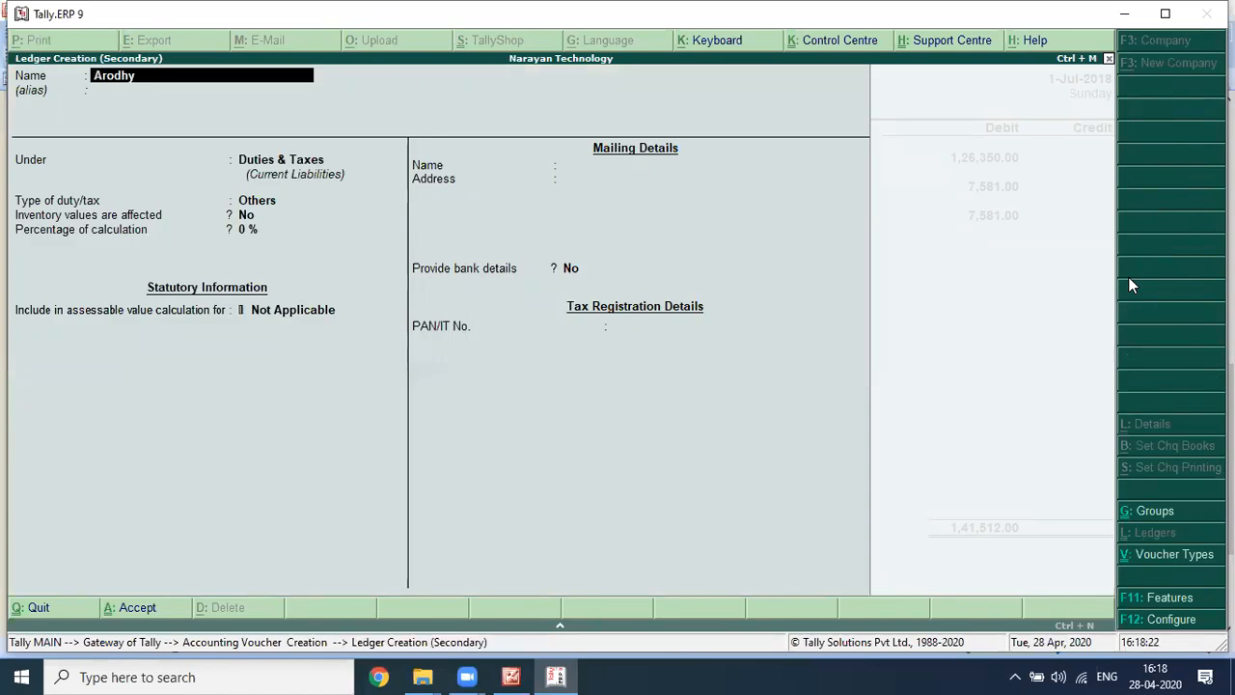
text(a Furniture)
key(Return)
key(Return)
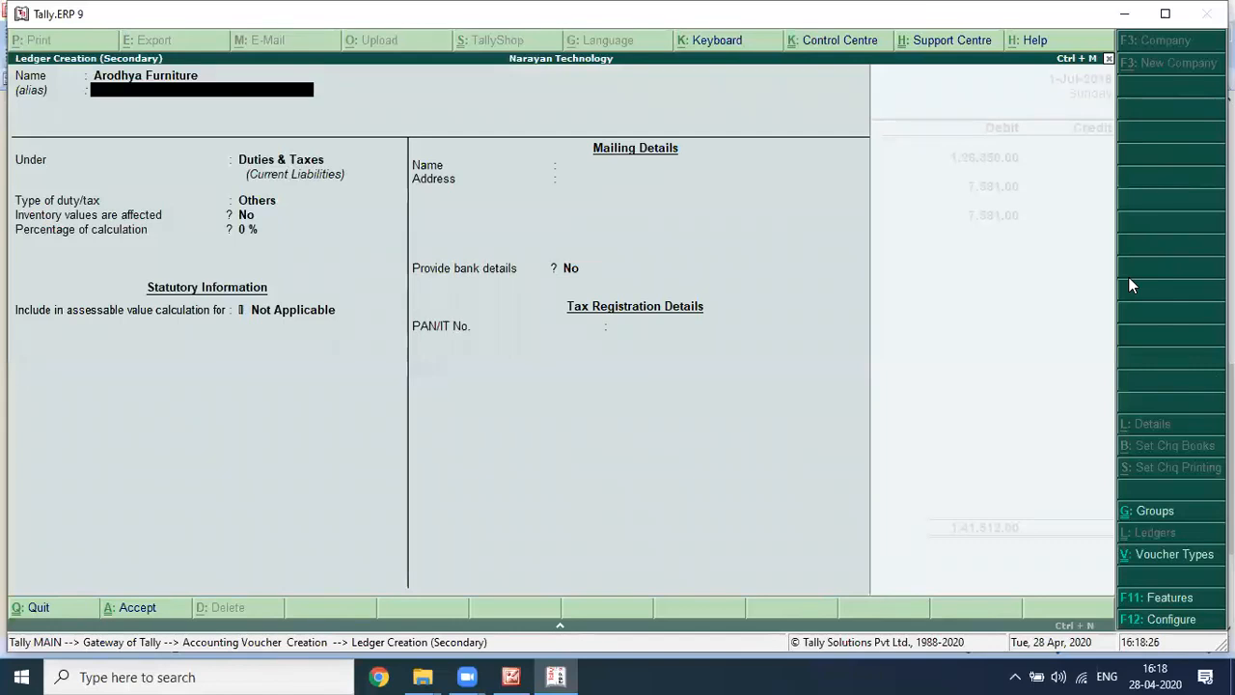
- Place the supplier ledger under Sundry Creditors with bill-by-bill balances, a 30-day default credit period and no credit-day check
text(Sun)
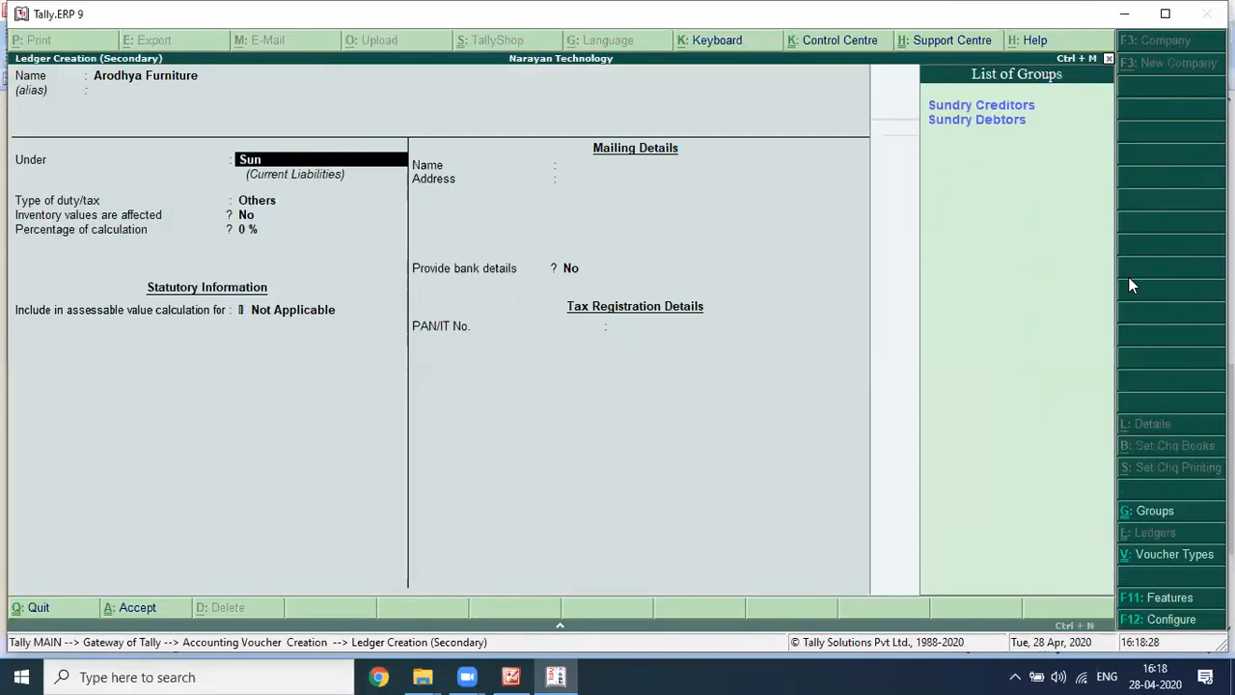
key(Return)
key(Return)
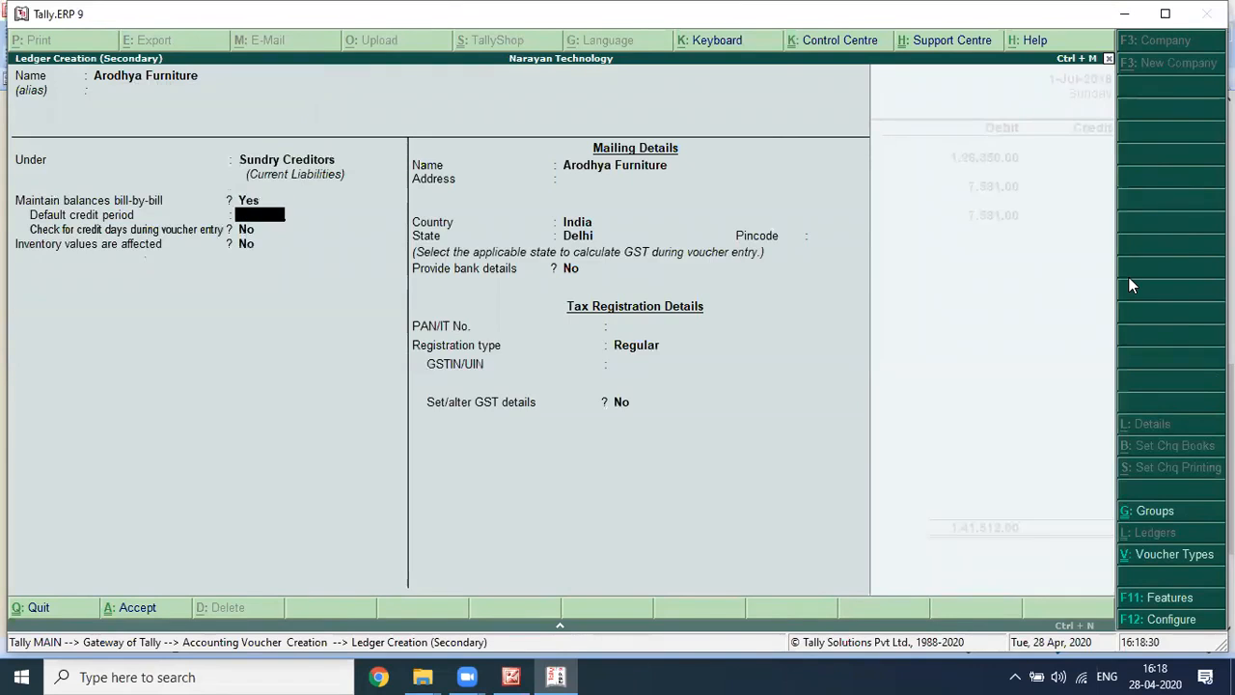
text(30)
key(Return)
key(Return)
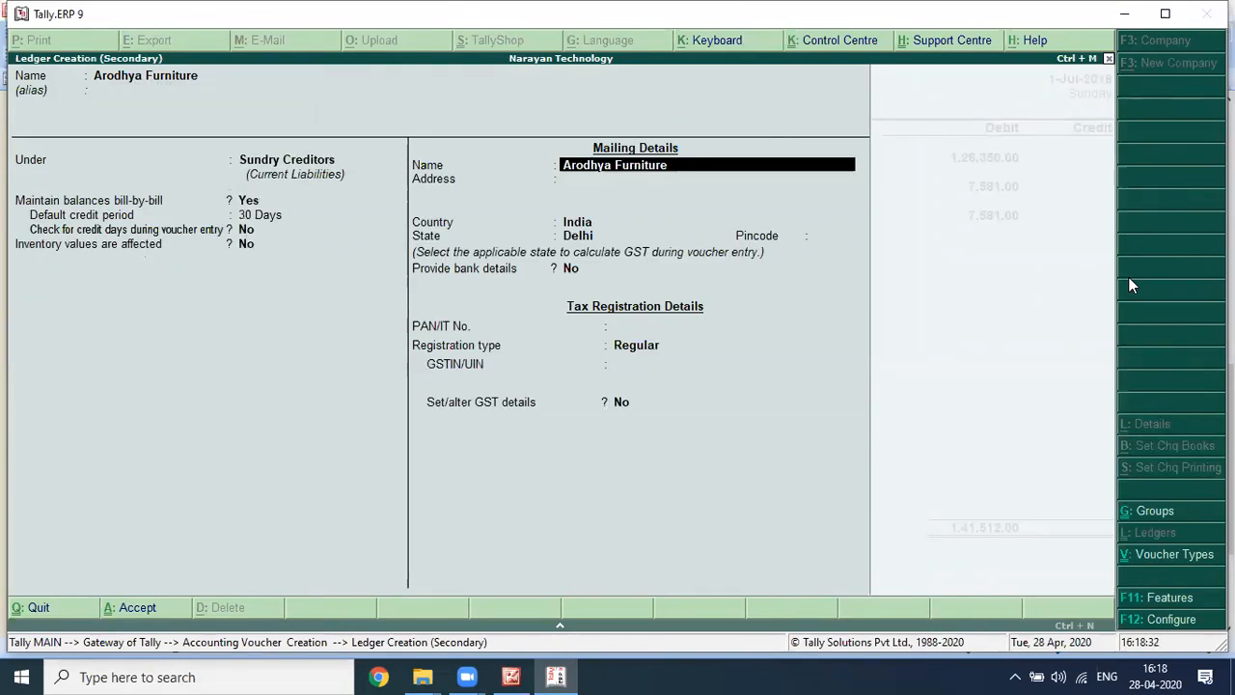
- Enter the supplier's mailing address from the invoice, keeping country India, state Delhi, no bank details and registration type Regular
key(alt+Tab)
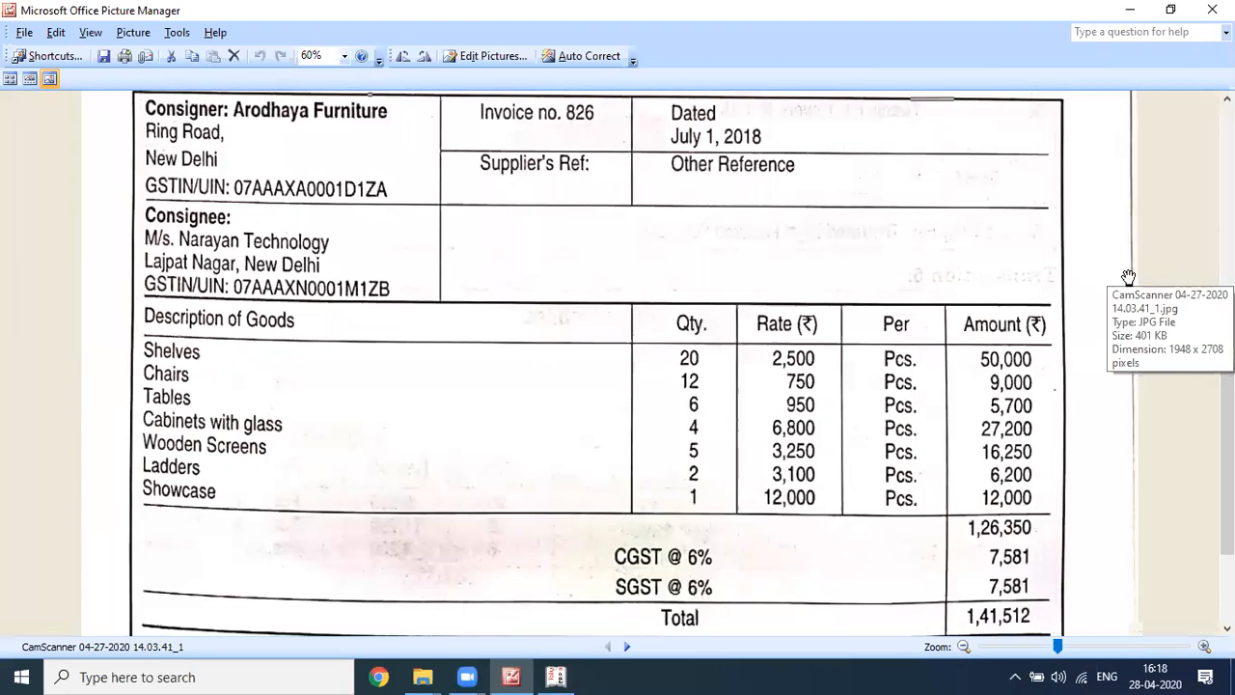
key(alt+Tab)
text(Ring Ro)
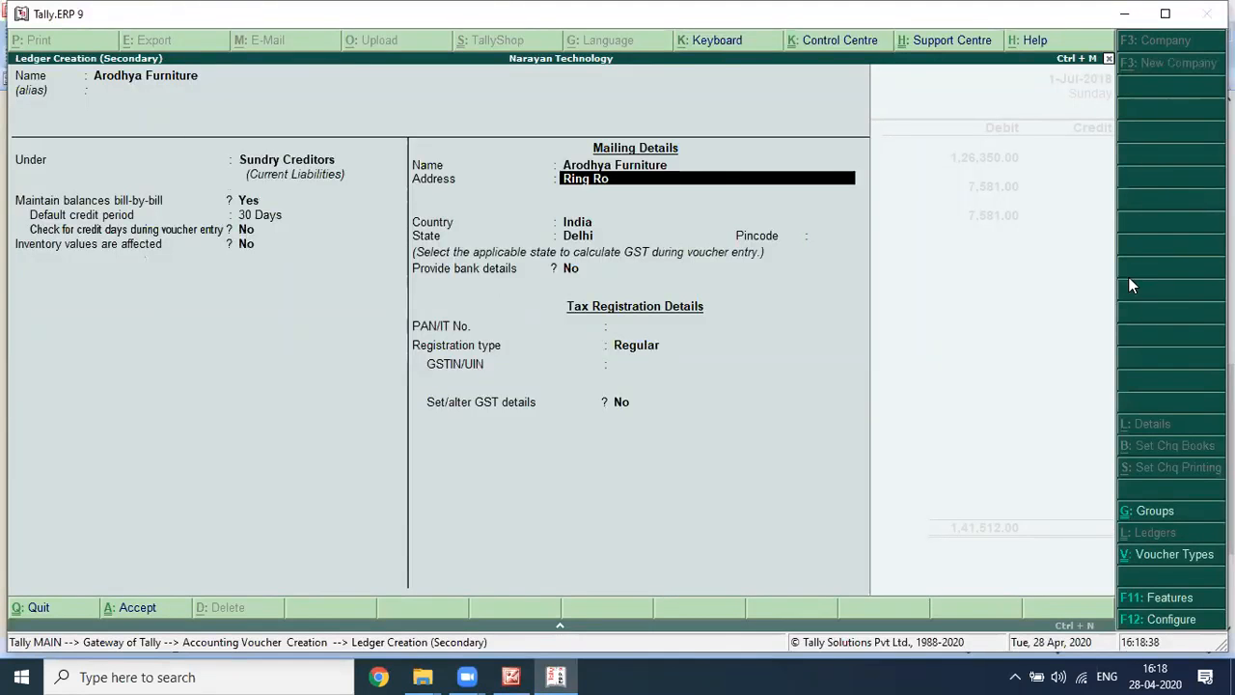
text(ad , New Delhi)
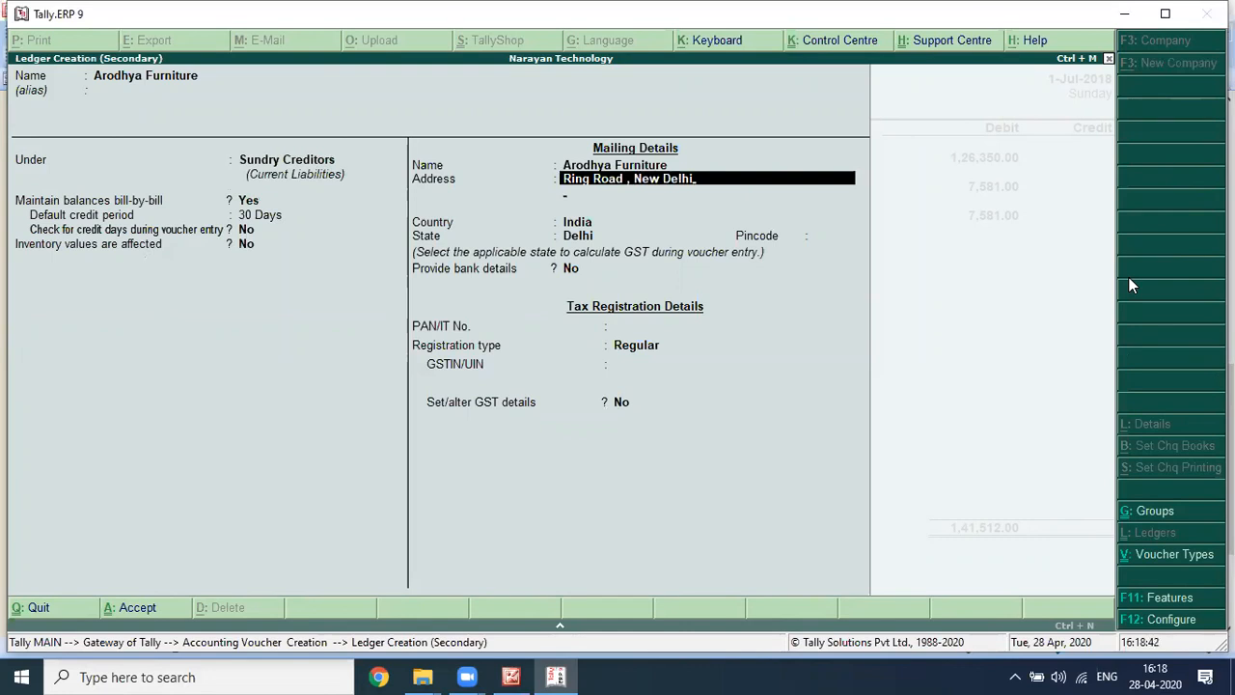
key(Return)
key(Return)
key(Return)
key(Return)
key(Return)
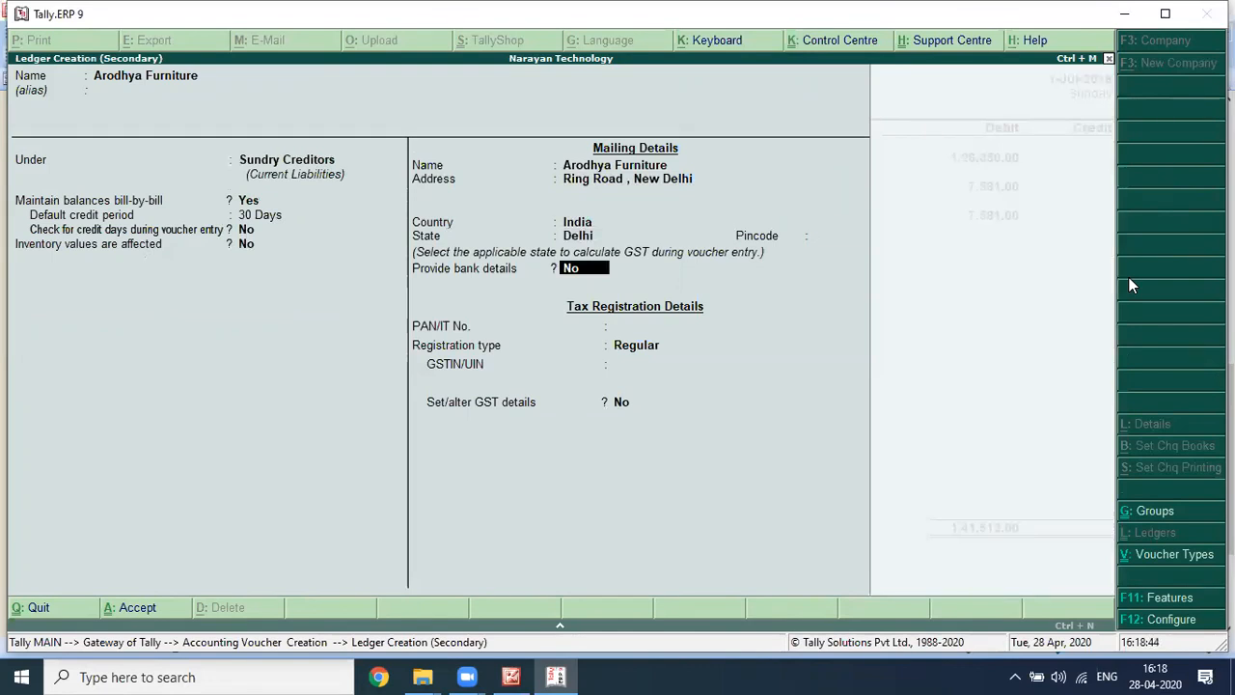
key(Return)
key(Return)
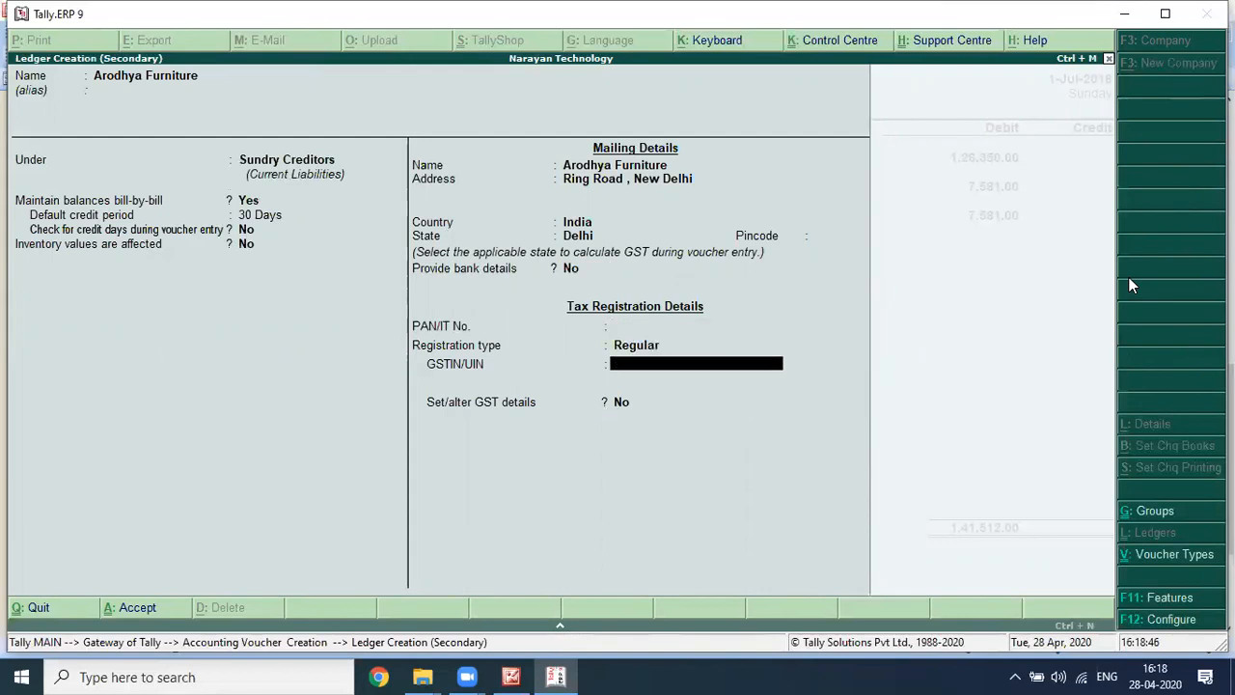
- Copy the supplier's GSTIN/UIN from the invoice into the ledger's tax registration details
key(alt+Tab)
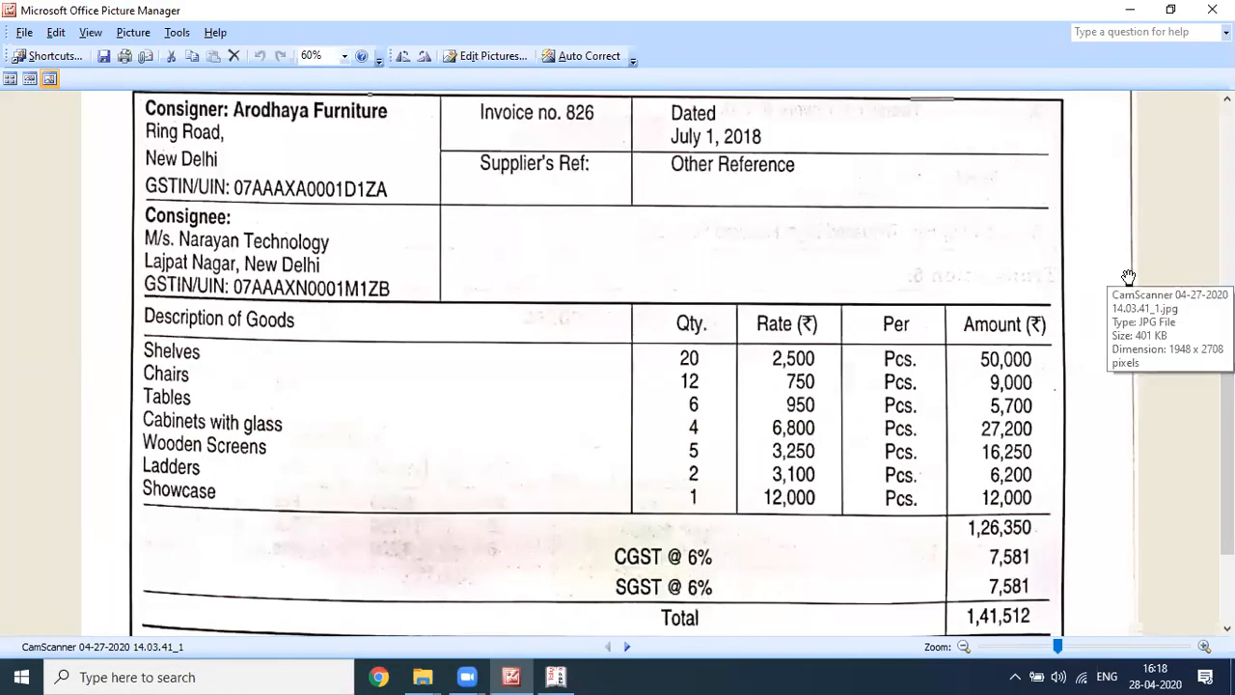
key(alt+Tab)
text(07AA)
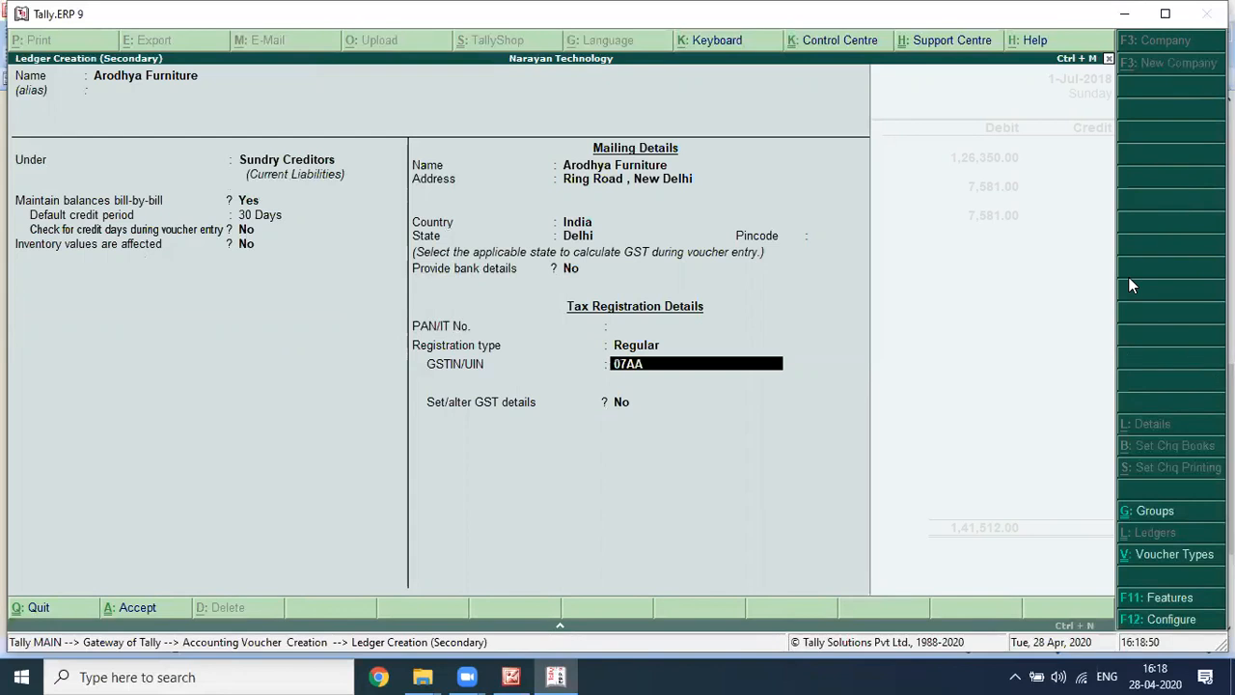
text(AXA)
key(alt+Tab)
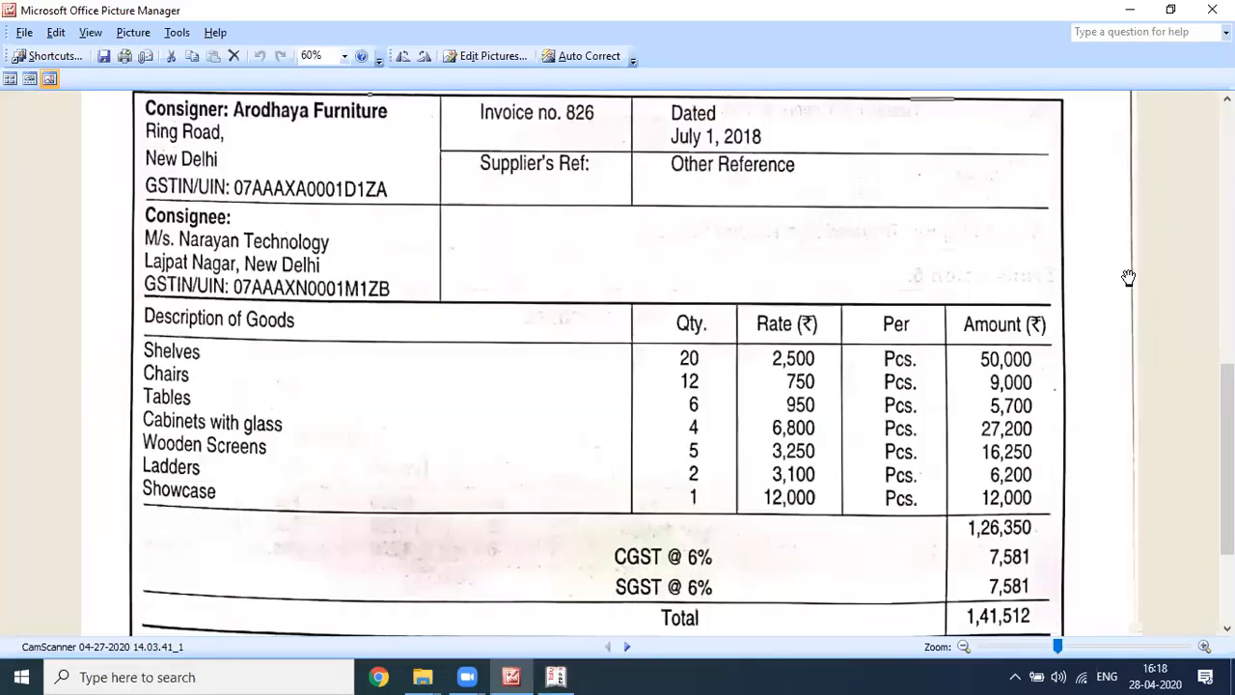
key(alt+Tab)
text(0001)
key(alt+Tab)
key(alt+Tab)
text(D)
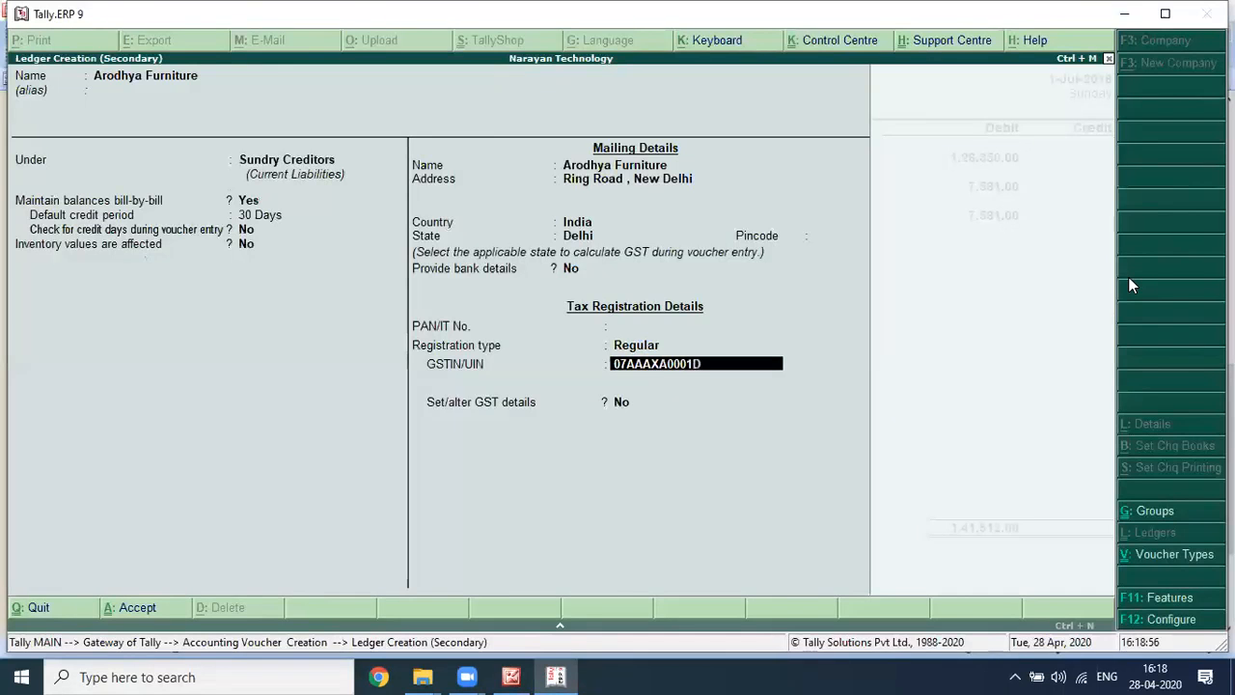
key(alt+Tab)
key(alt+Tab)
text(1ZA)
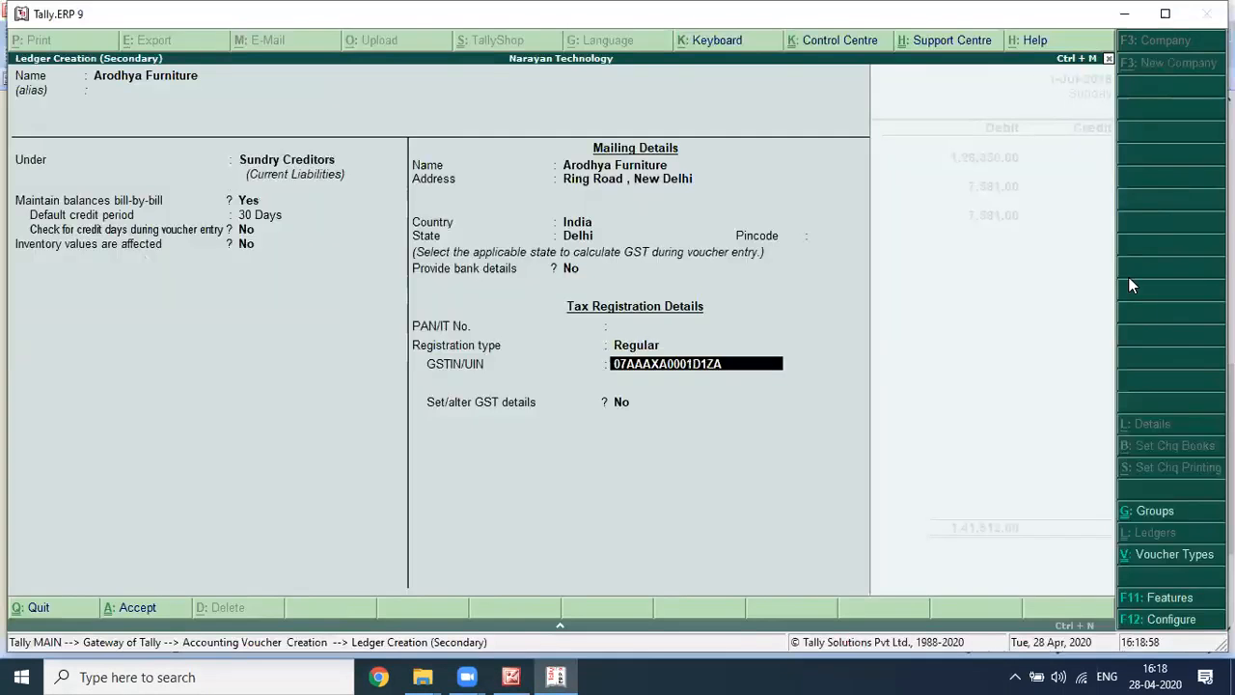
key(Return)
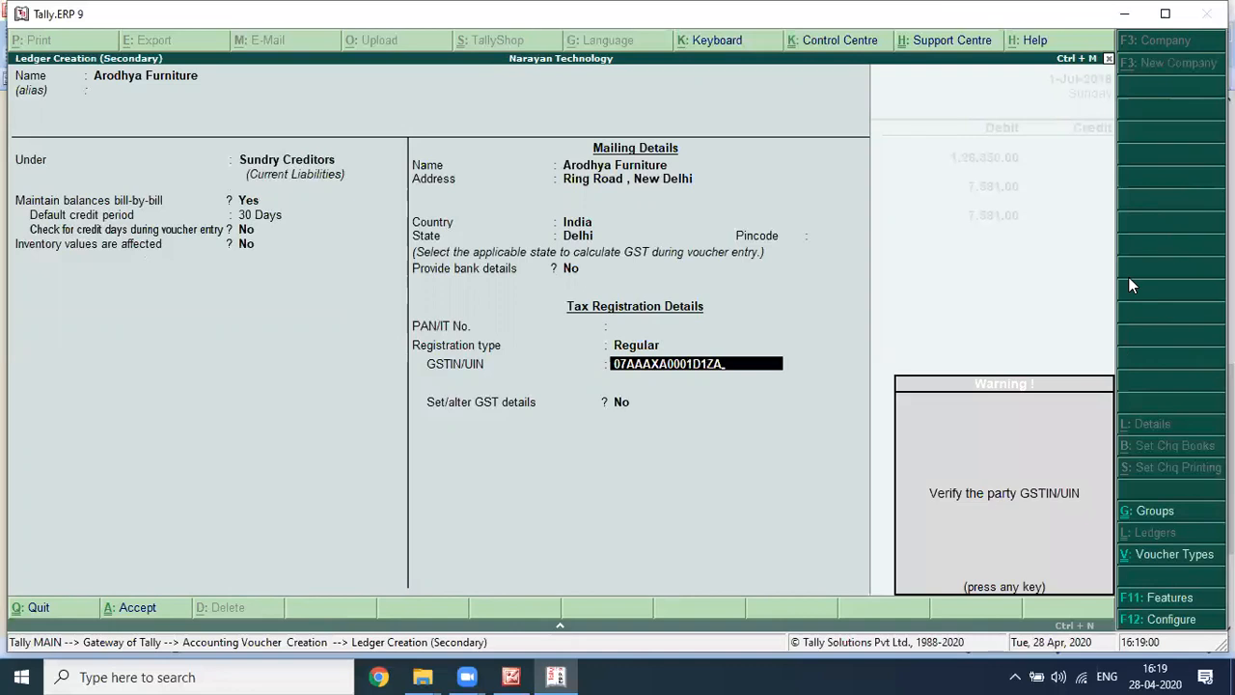
- Dismiss the GSTIN verification warning, leave Set/alter GST details at No and save the supplier ledger
key(Return)
key(Return)
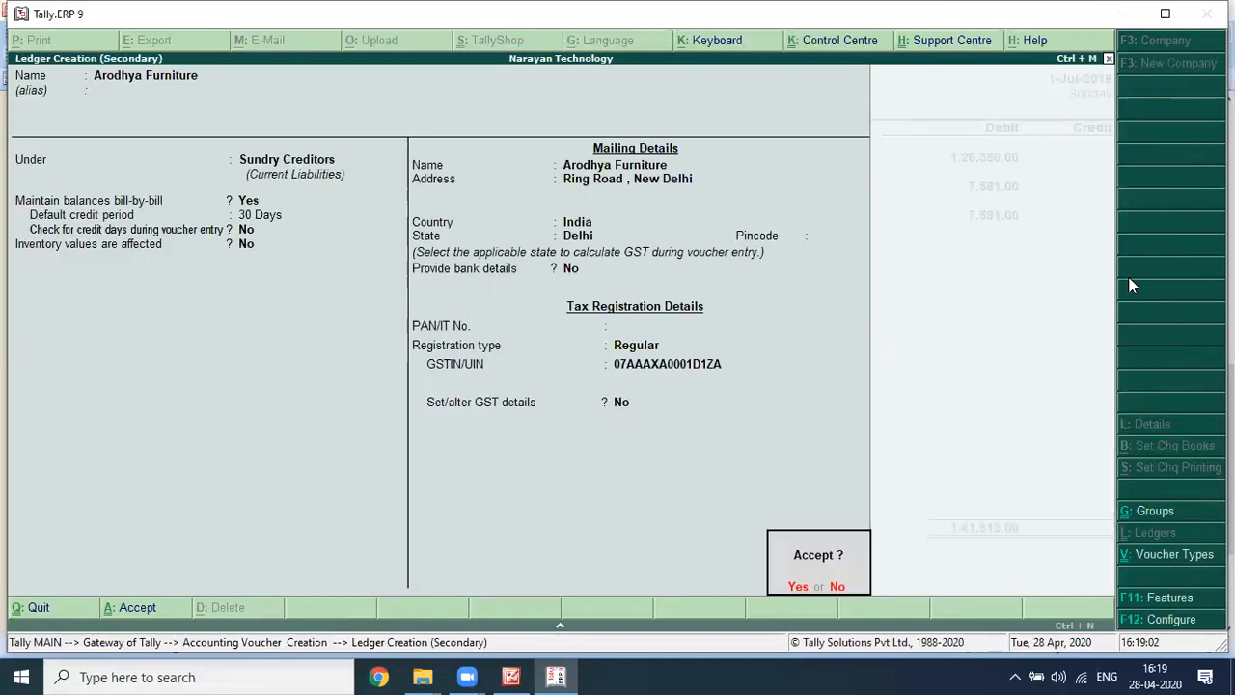
- Credit Arodhya Furniture with 1,41,512 and choose New Ref as its bill-wise reference type
key(Return)
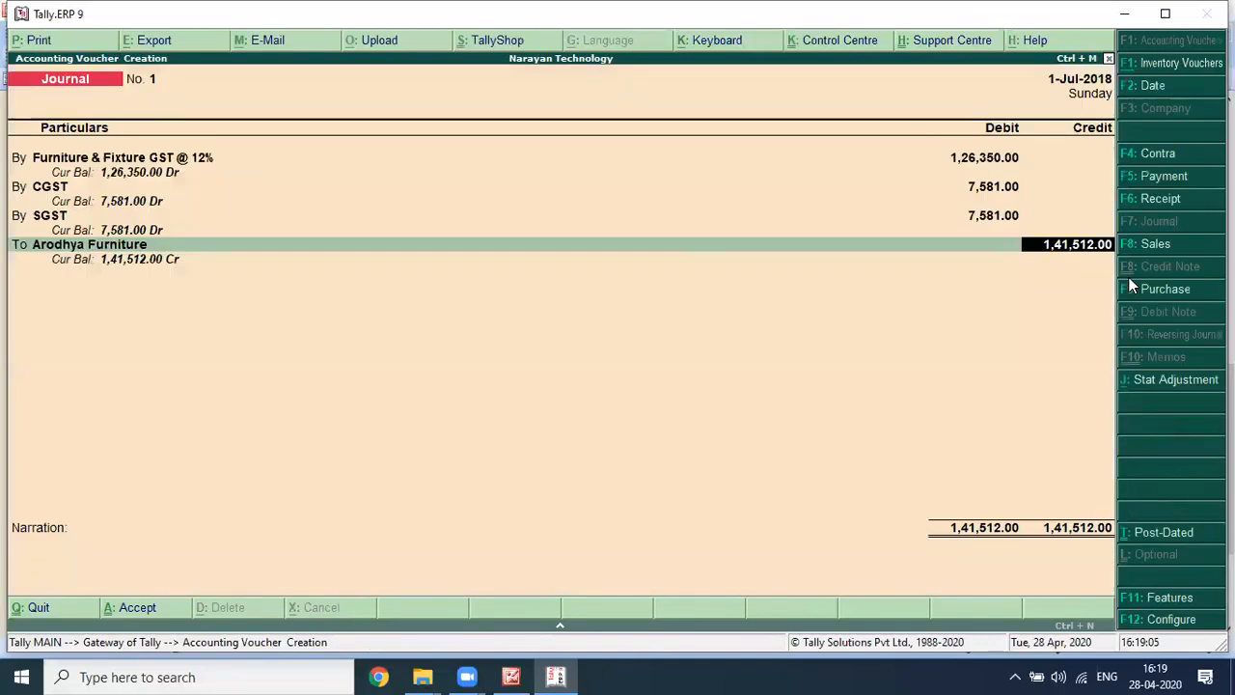
key(Return)
key(Return)
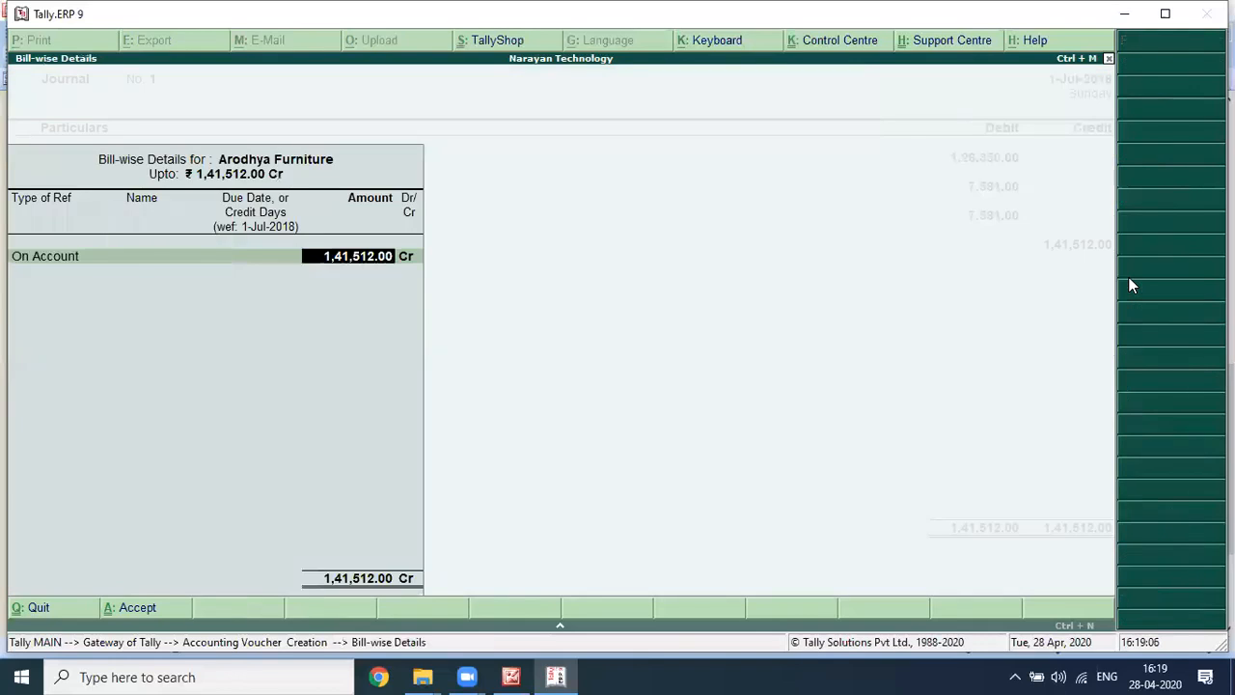
key(BackSpace)
key(Down)
key(Return)
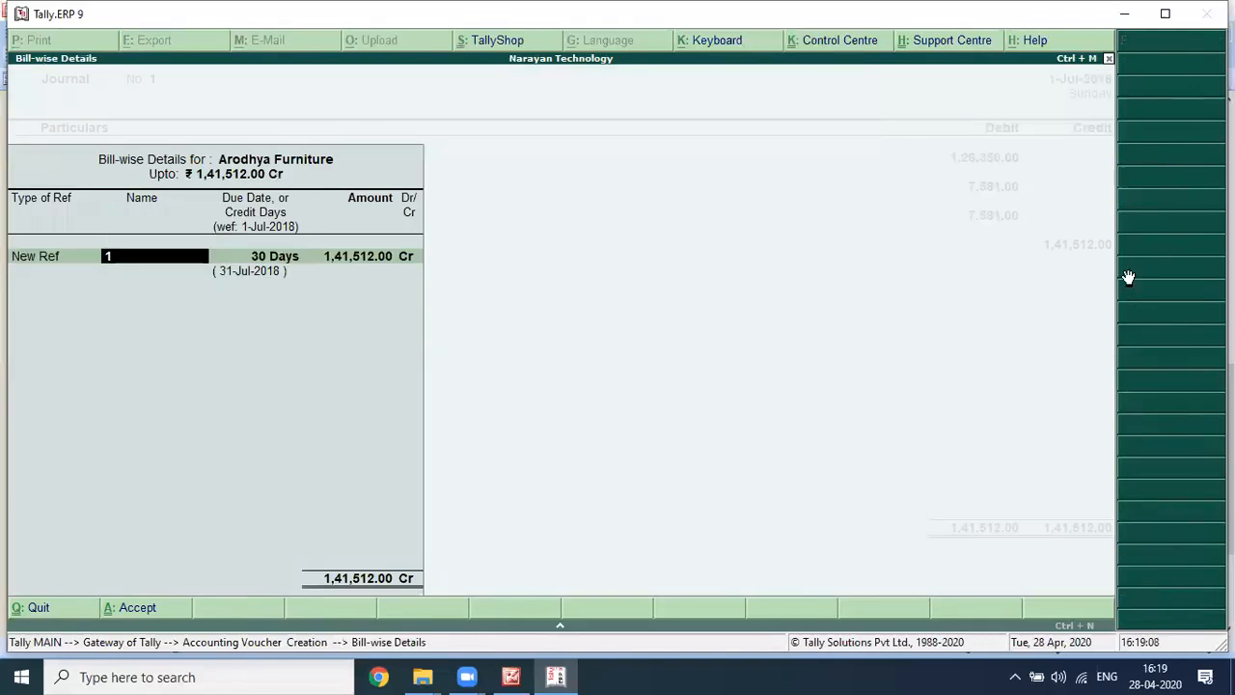
- Look up the invoice number and complete the bill-wise details as reference 826, 30 days, 1,41,512 Cr
key(alt+Tab)
key(alt+Tab)
text(826)
key(alt+Tab)
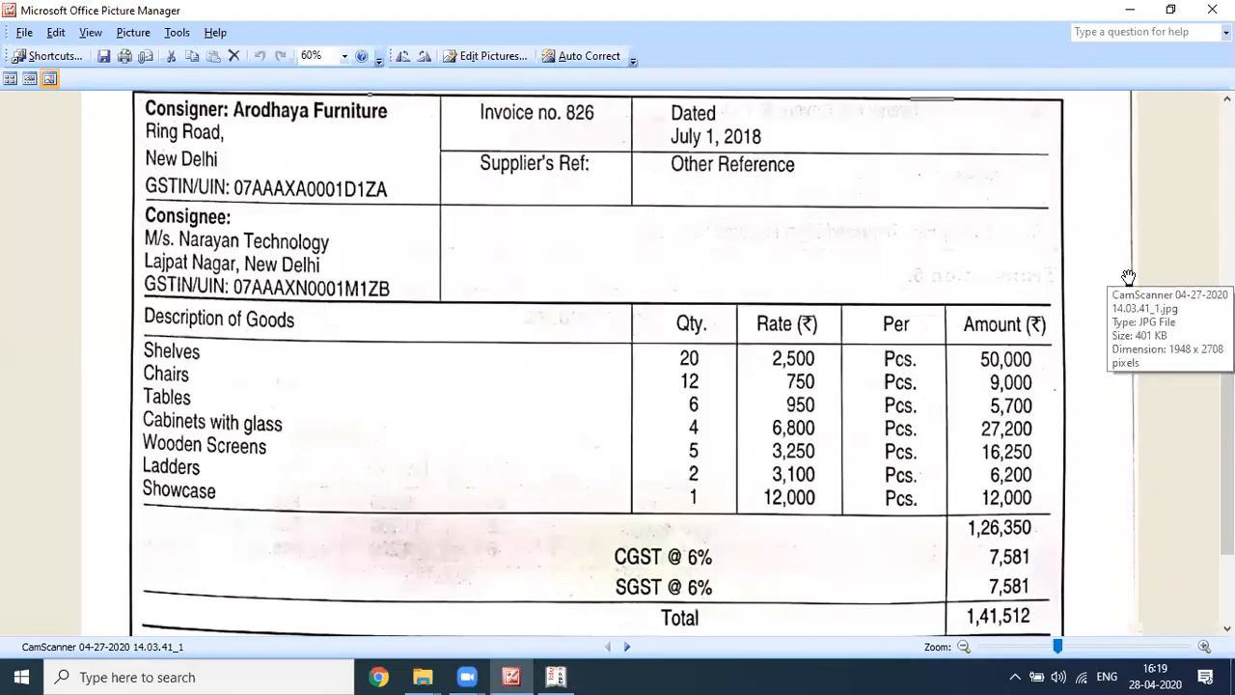
key(alt+Tab)
key(Return)
key(Return)
key(Return)
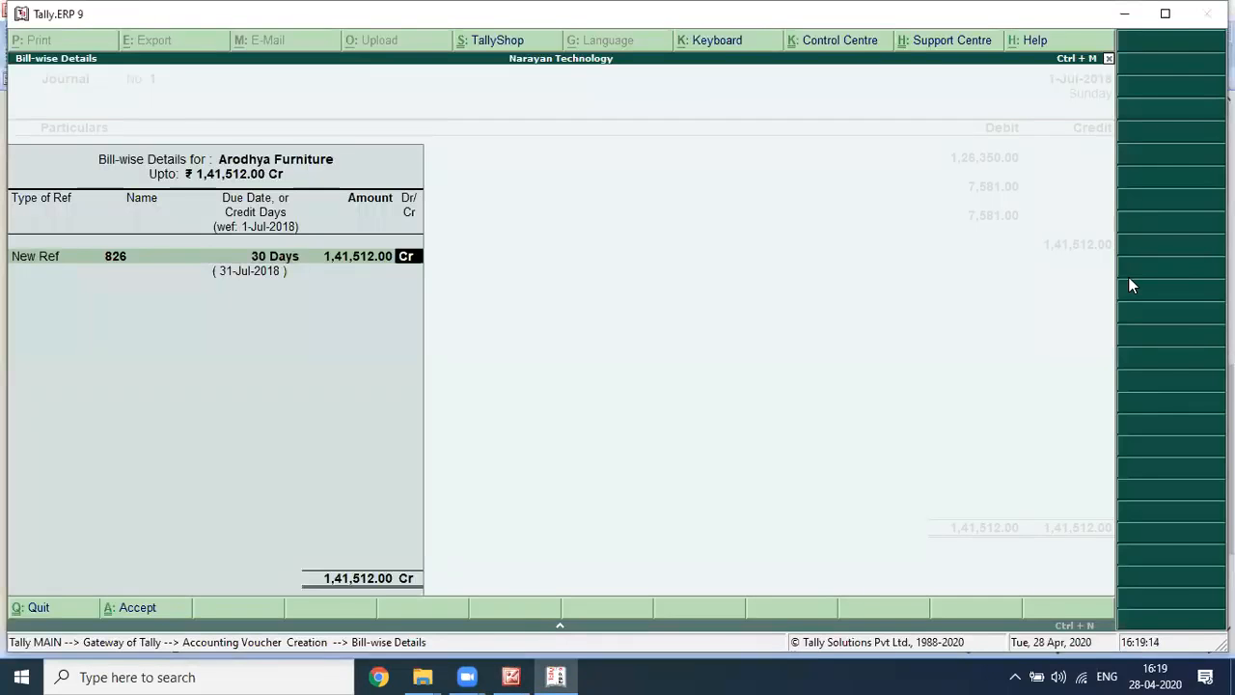
key(Return)
- Enter the narration "Againts Bill No. 826 Dated 01.07.2018", checking the date on the invoice, and save the journal voucher
text(Agai)
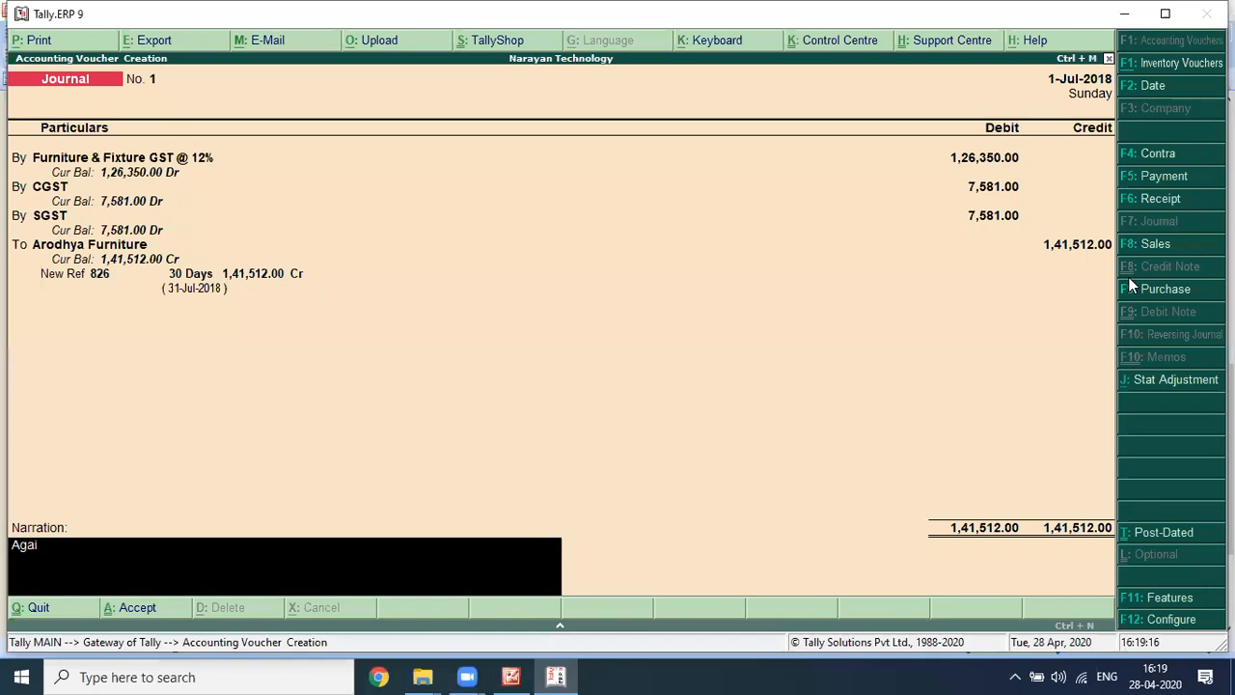
text(nts Bill No. 826 Dated)
key(alt+Tab)
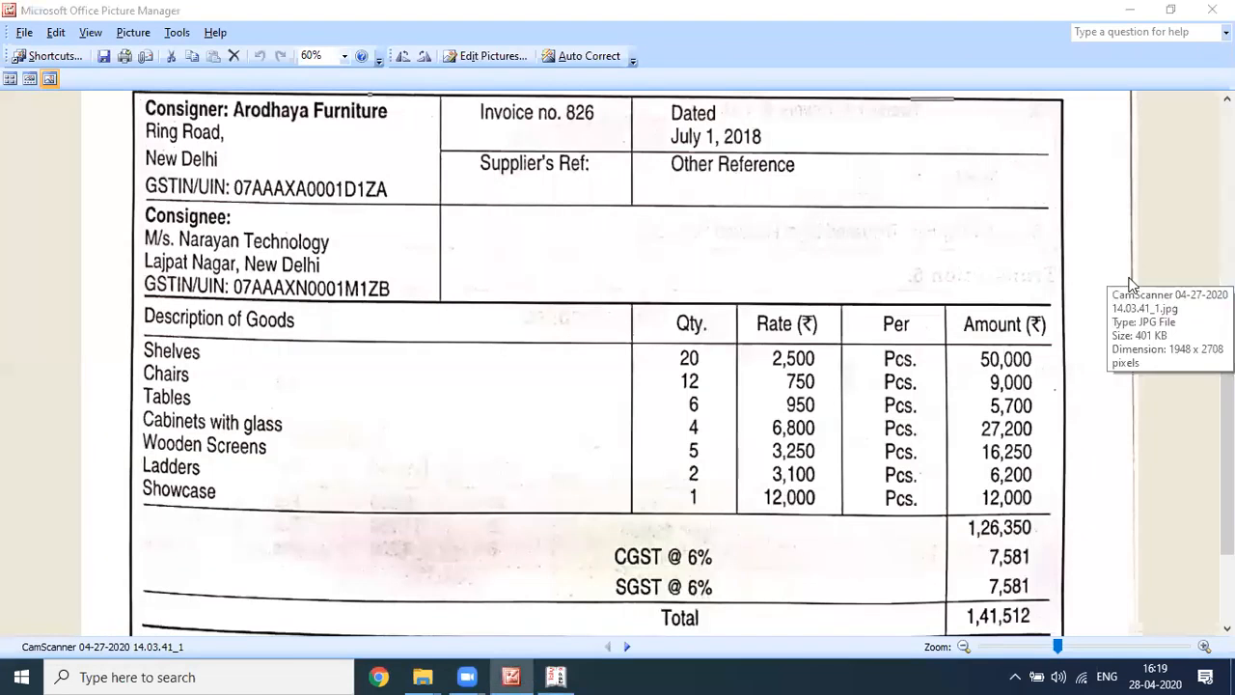
key(alt+Tab)
text(01.07.2018)
key(Return)
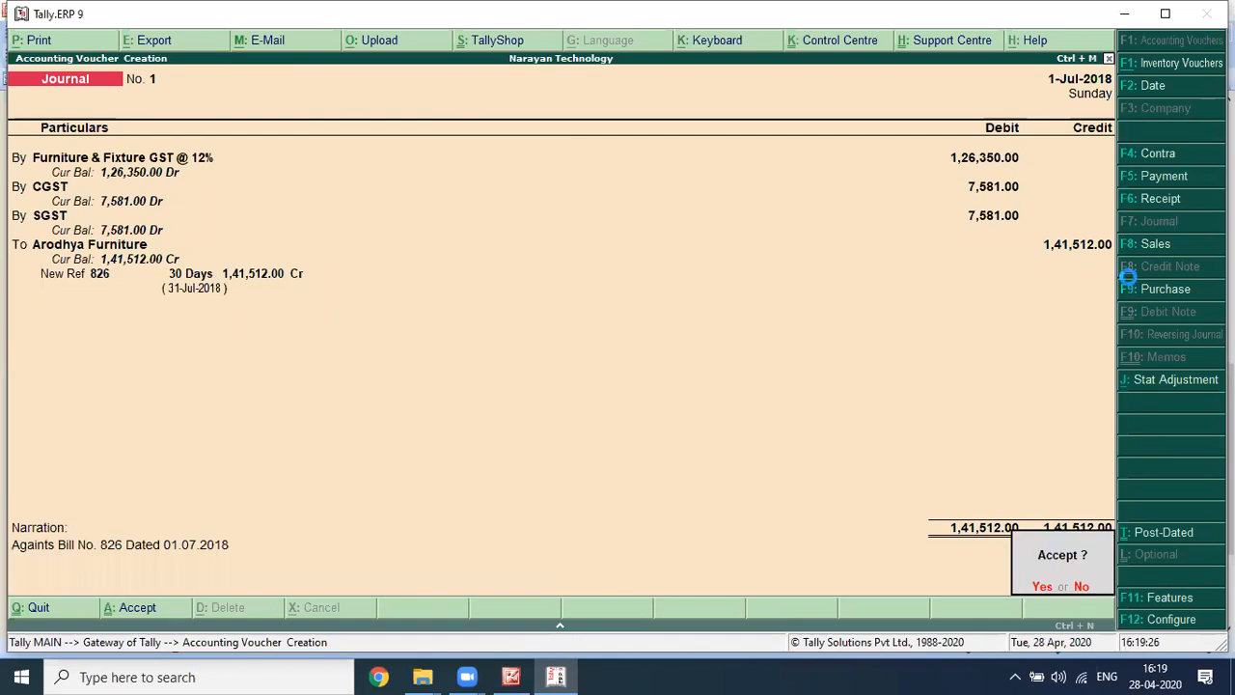
key(Return)
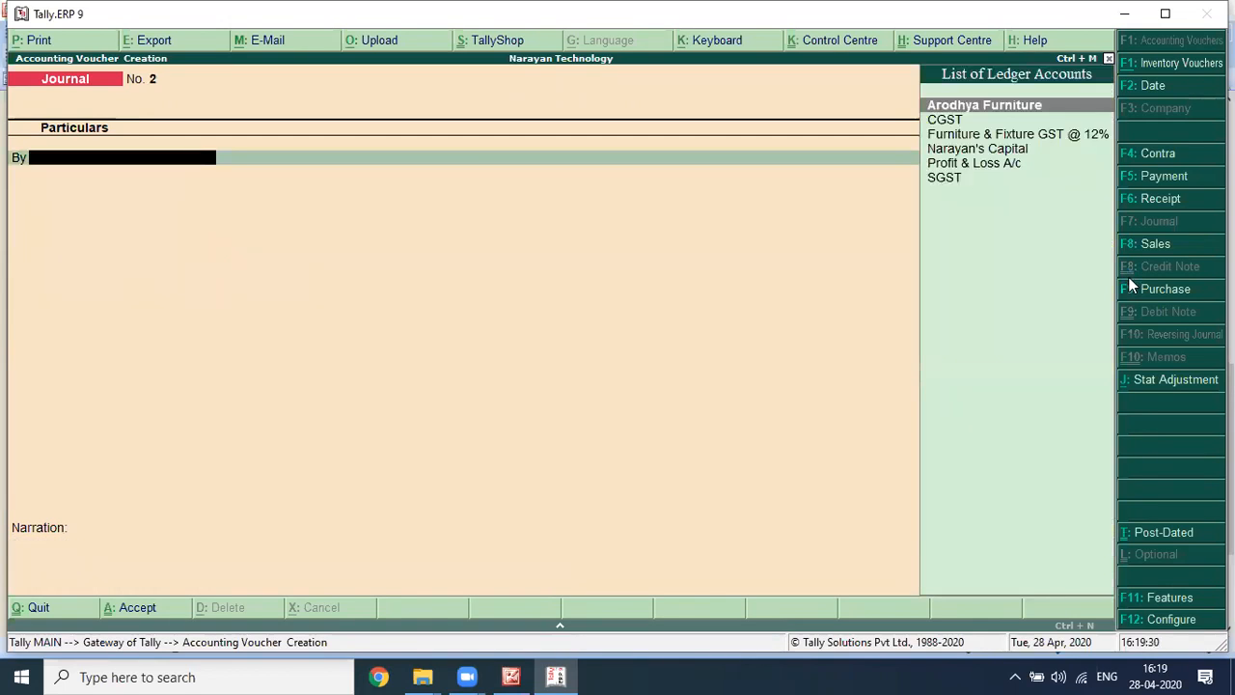
- Start a Payment voucher debiting Arodhya Furniture with 141512, checking the amount against the invoice total
key(alt+Tab)
key(alt+Tab)
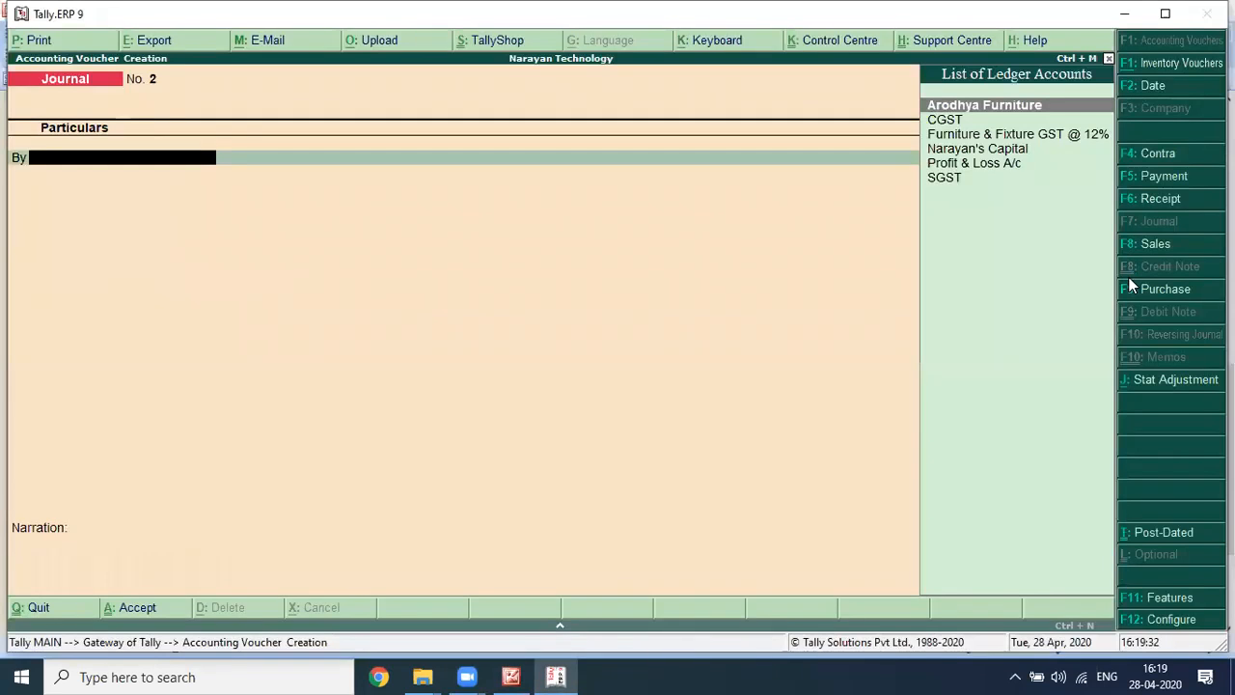
click(1139, 180)
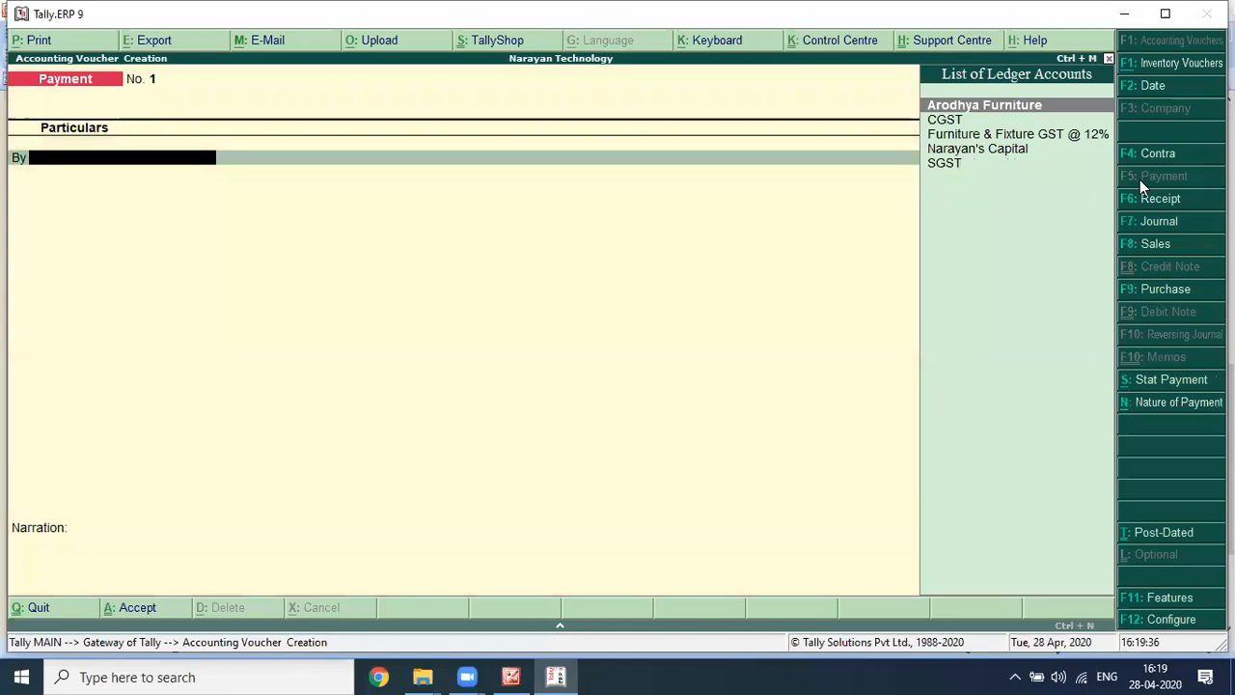
text(Ar)
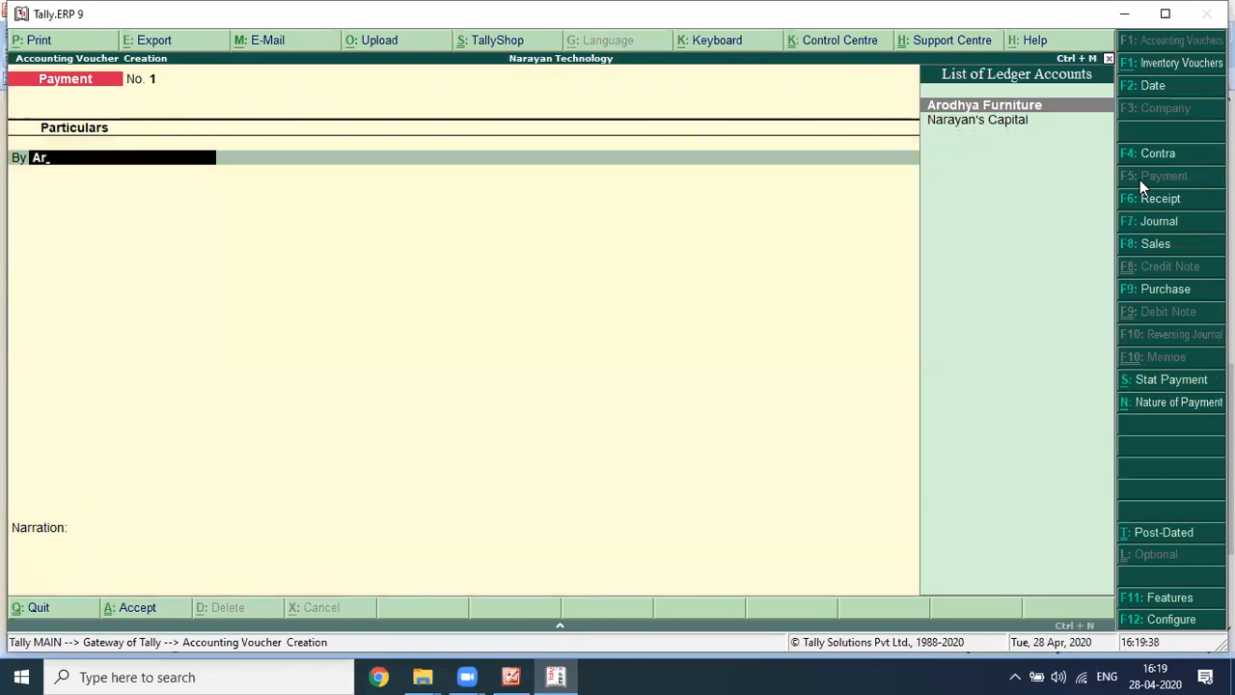
key(Return)
text(1)
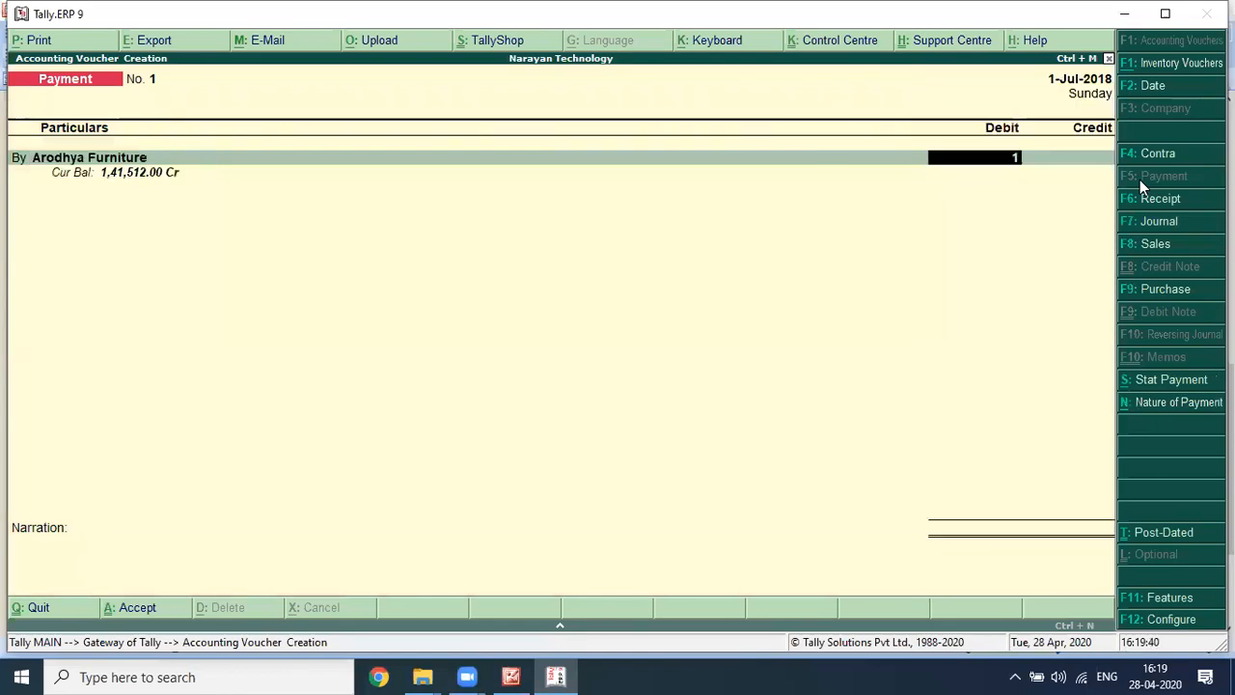
text(41512)
key(alt+Tab)
scroll(1152, 285, down, 2)
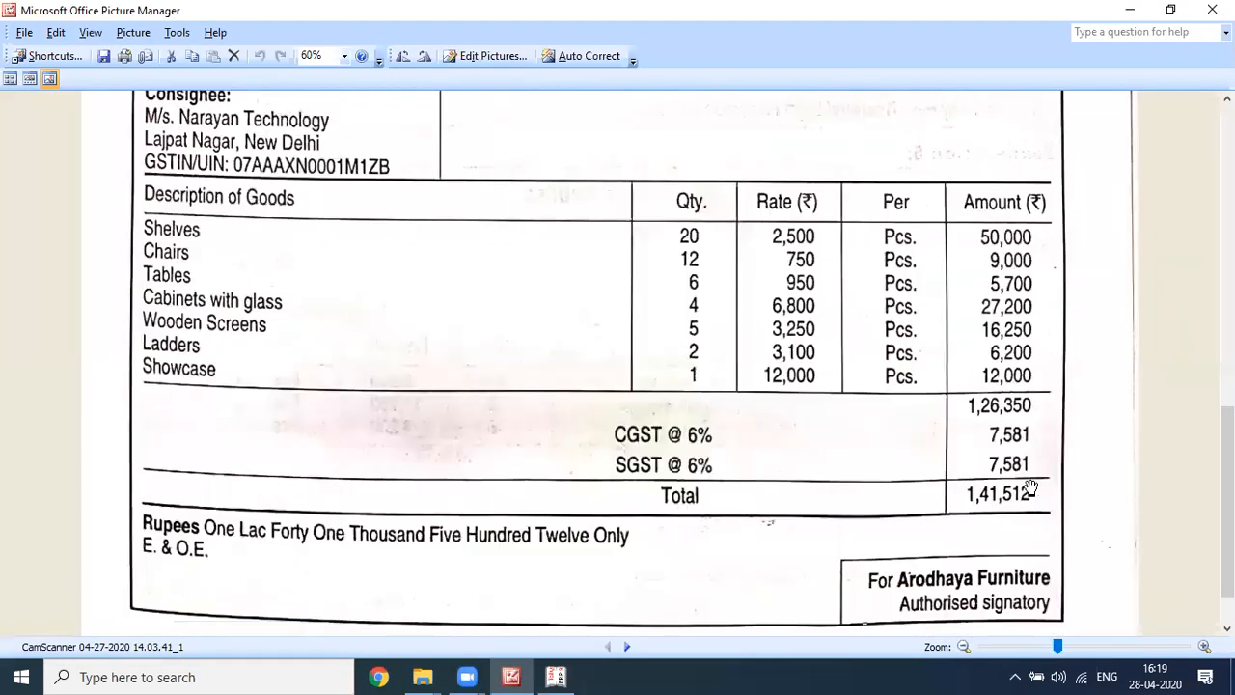
key(alt+Tab)
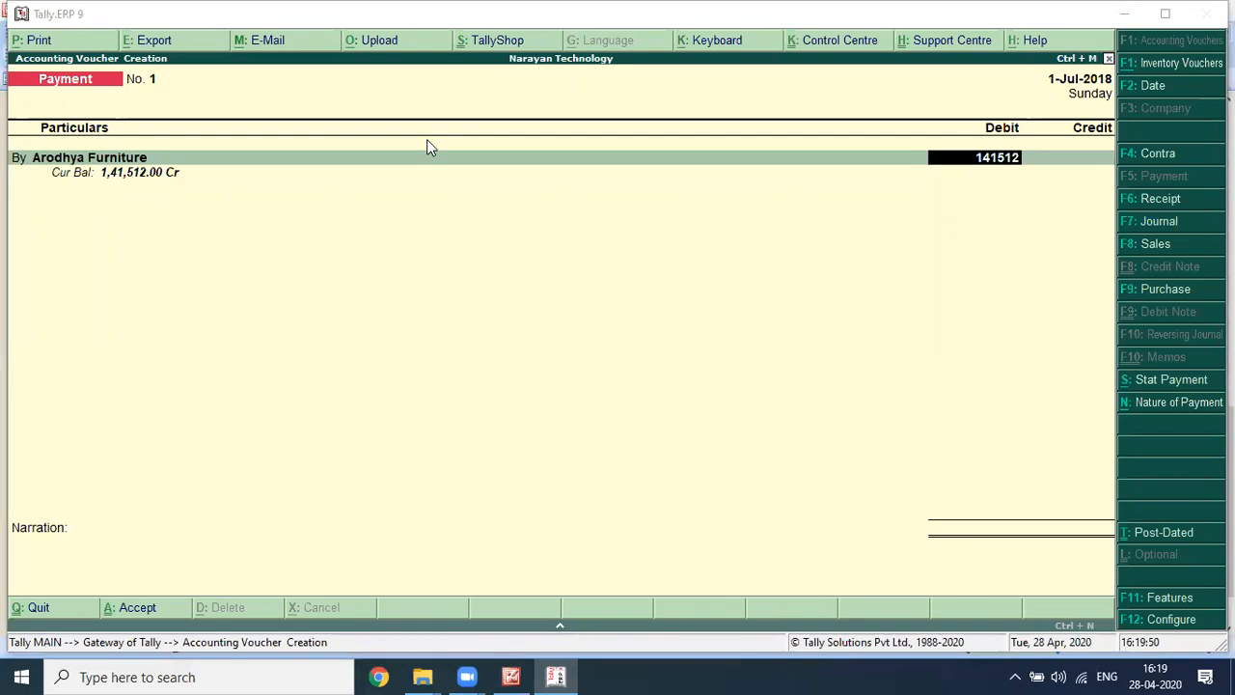
click(108, 190)
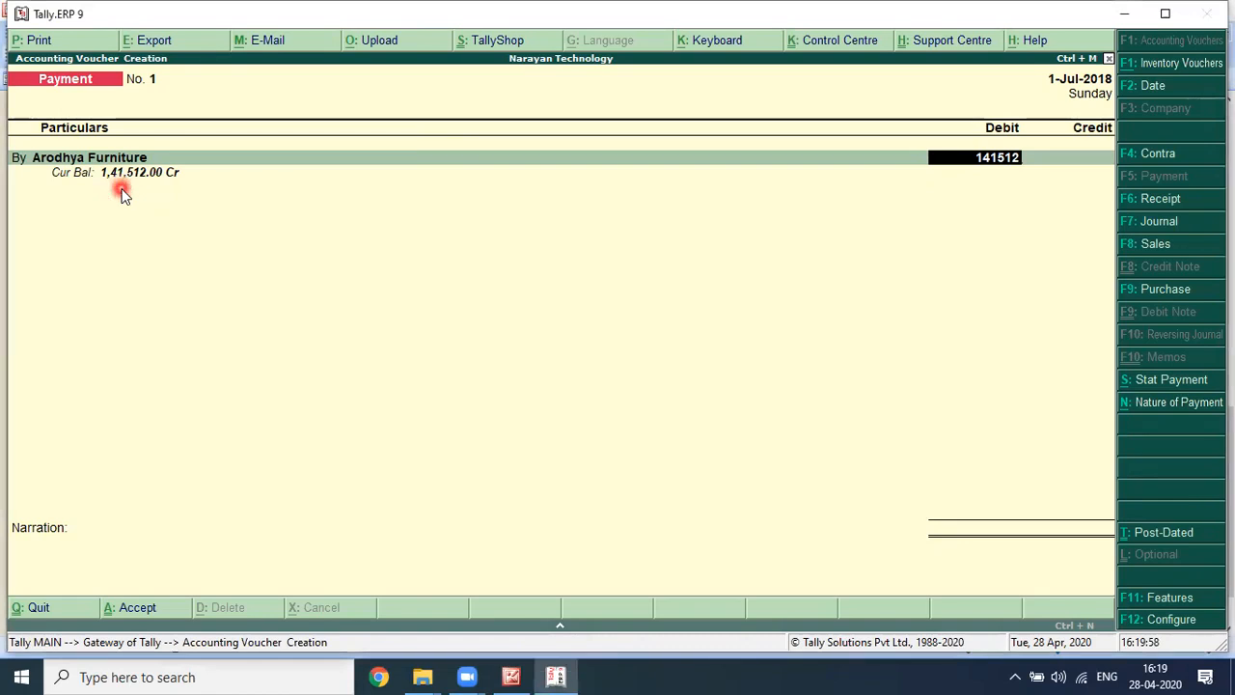
- Allocate the payment as Agst Ref to pending bill 826 for 1,41,512 Dr
key(Return)
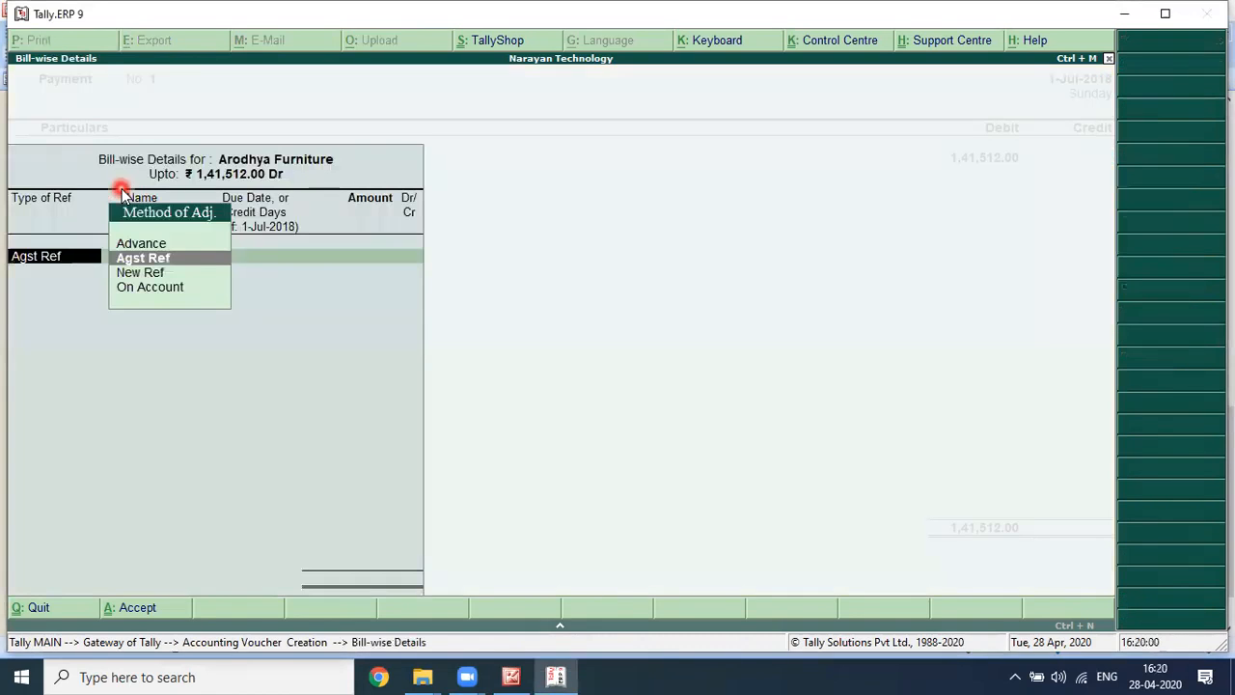
key(Return)
key(Return)
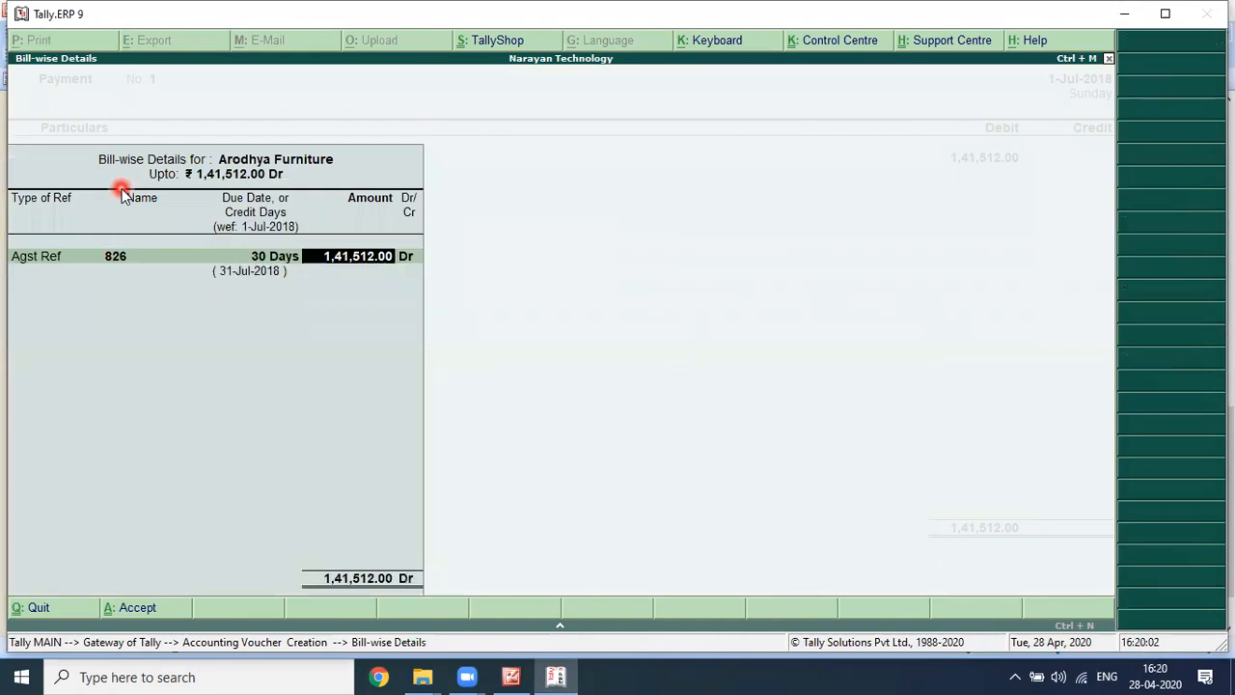
key(BackSpace)
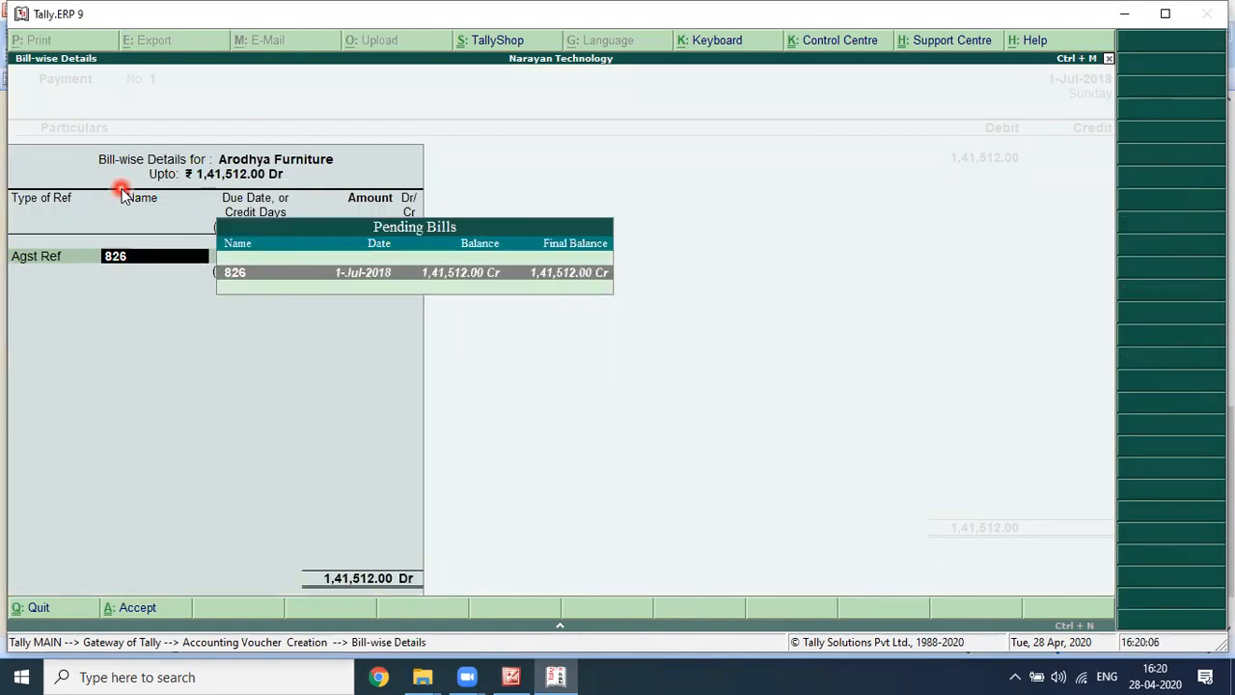
key(Return)
key(Return)
key(Return)
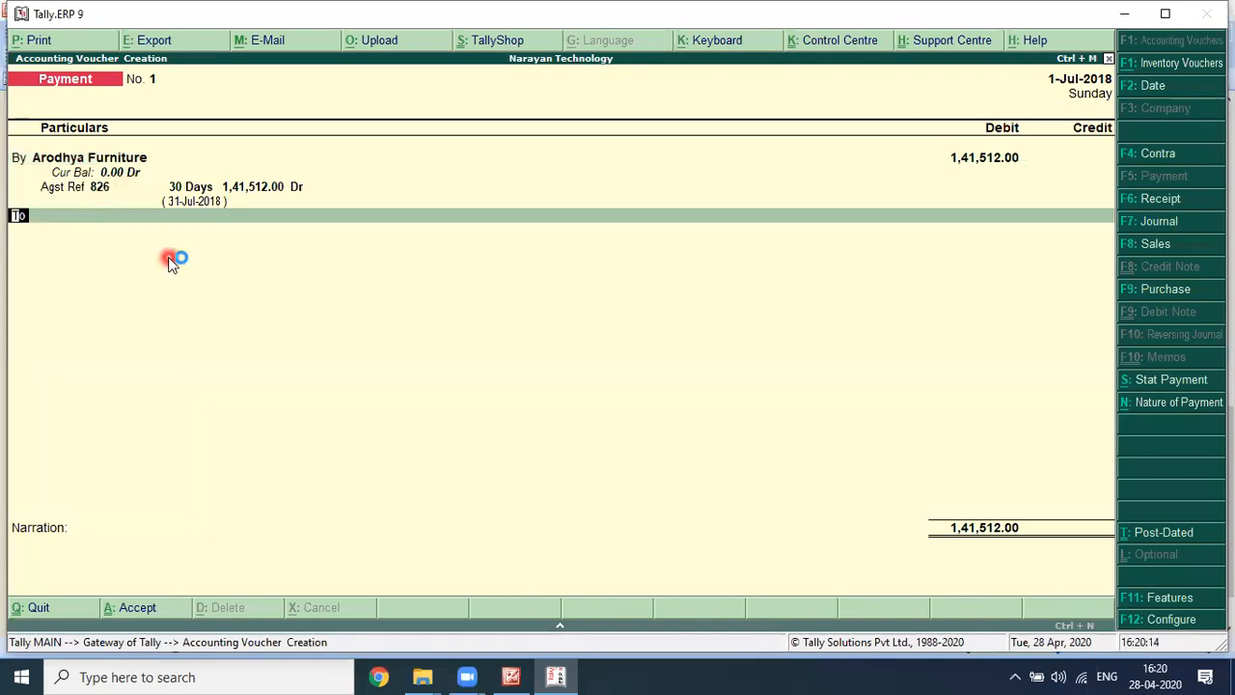
- Credit Axis Bank Current Account with 1,41,512, keep the default cheque allocation and save the payment voucher without a narration
key(Return)
text(Bank Current Account)
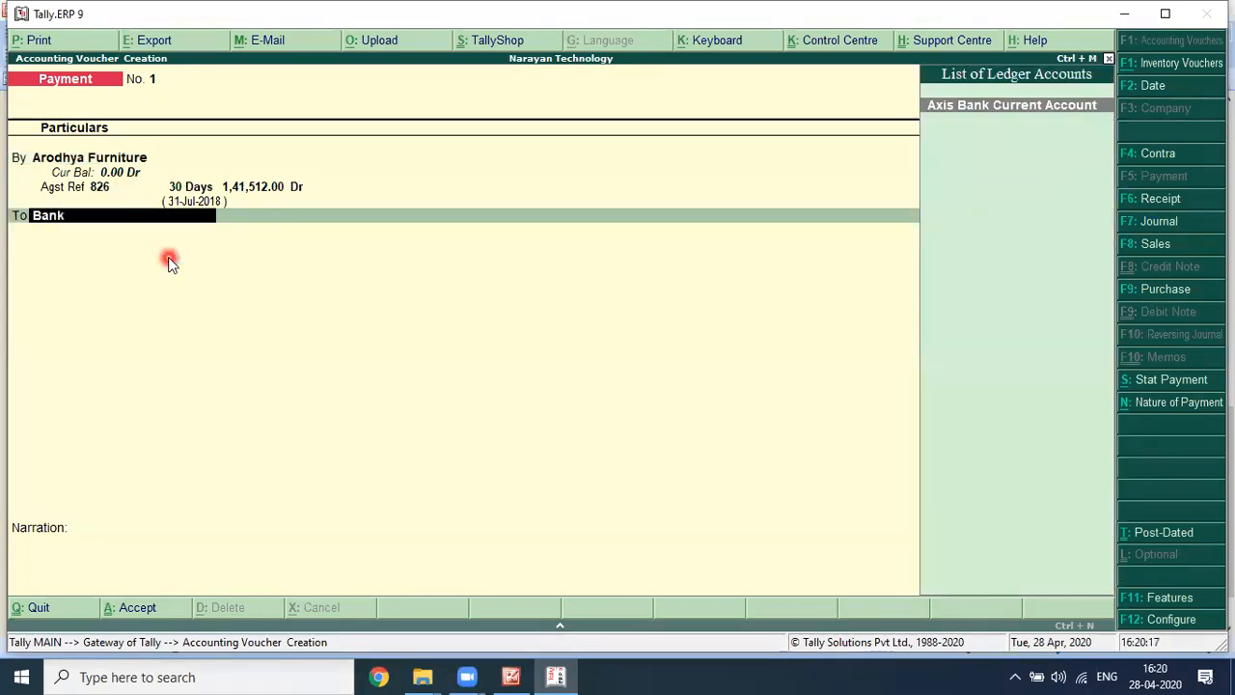
key(Return)
key(Return)
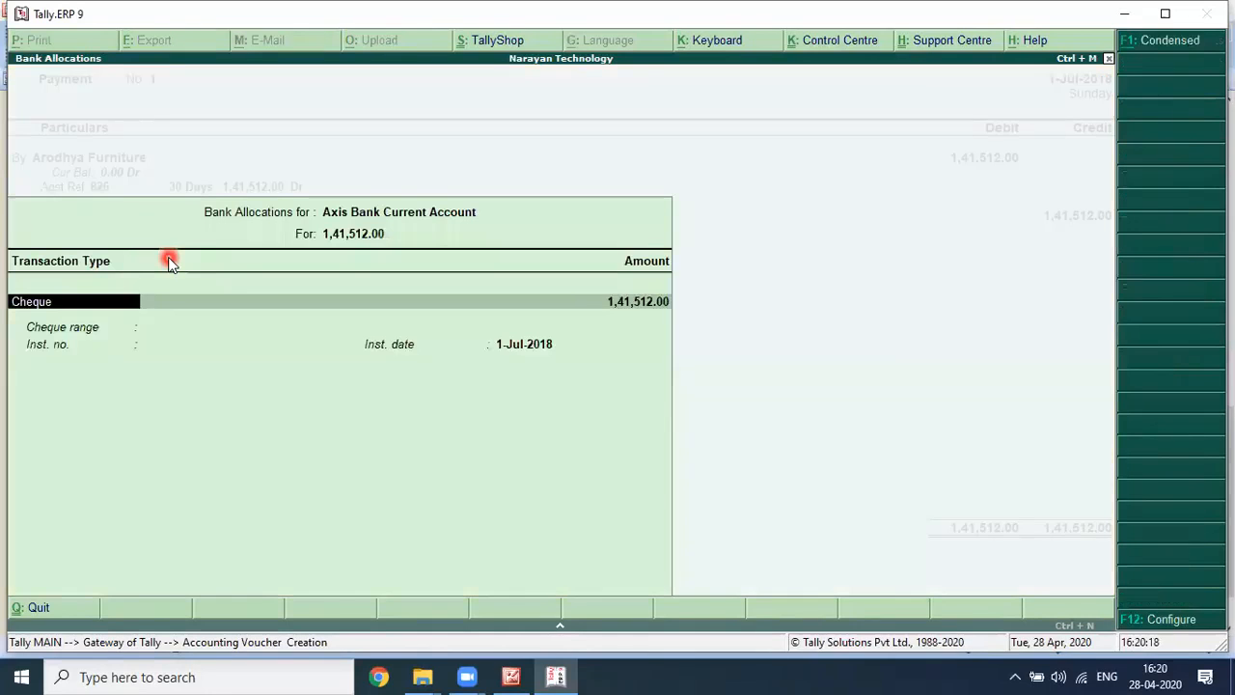
key(Return)
key(Return)
key(Return)
key(Return)
key(Return)
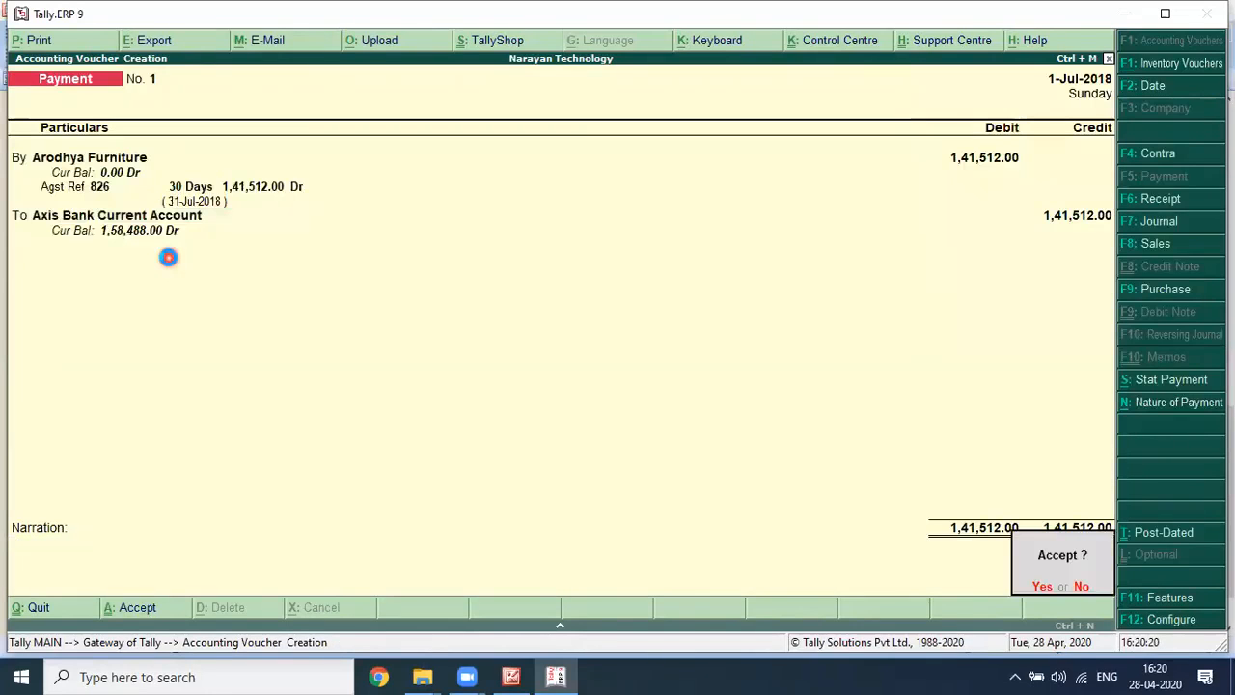
key(Return)
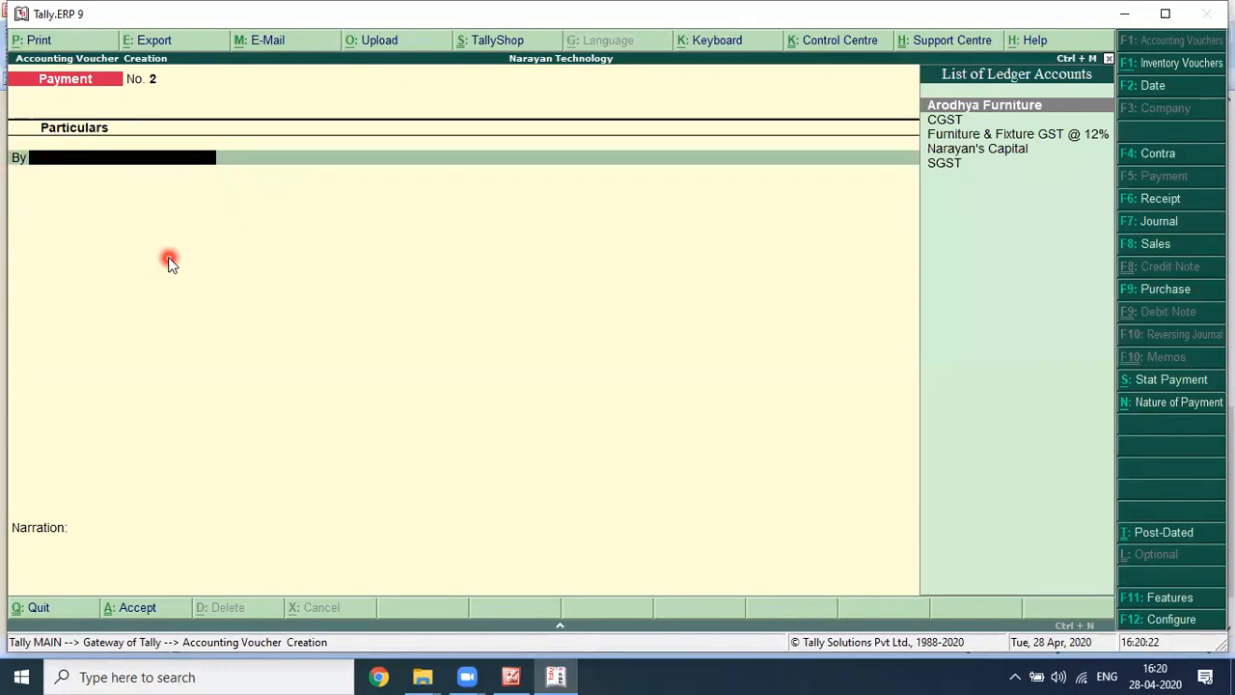
- Switch to Microsoft Office Picture Manager and open the next scanned page at the Transaction 3 cash memo
key(alt+Tab)
key(alt+Tab)
key(alt+Tab)
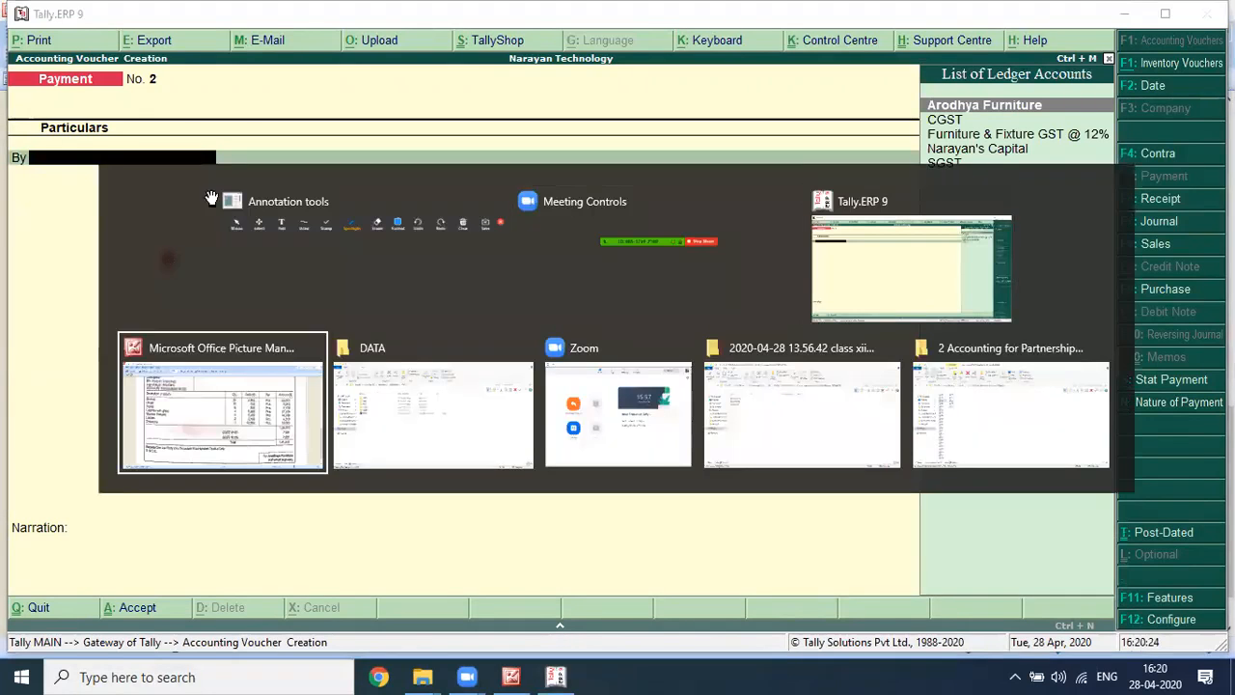
scroll(673, 413, down, 3)
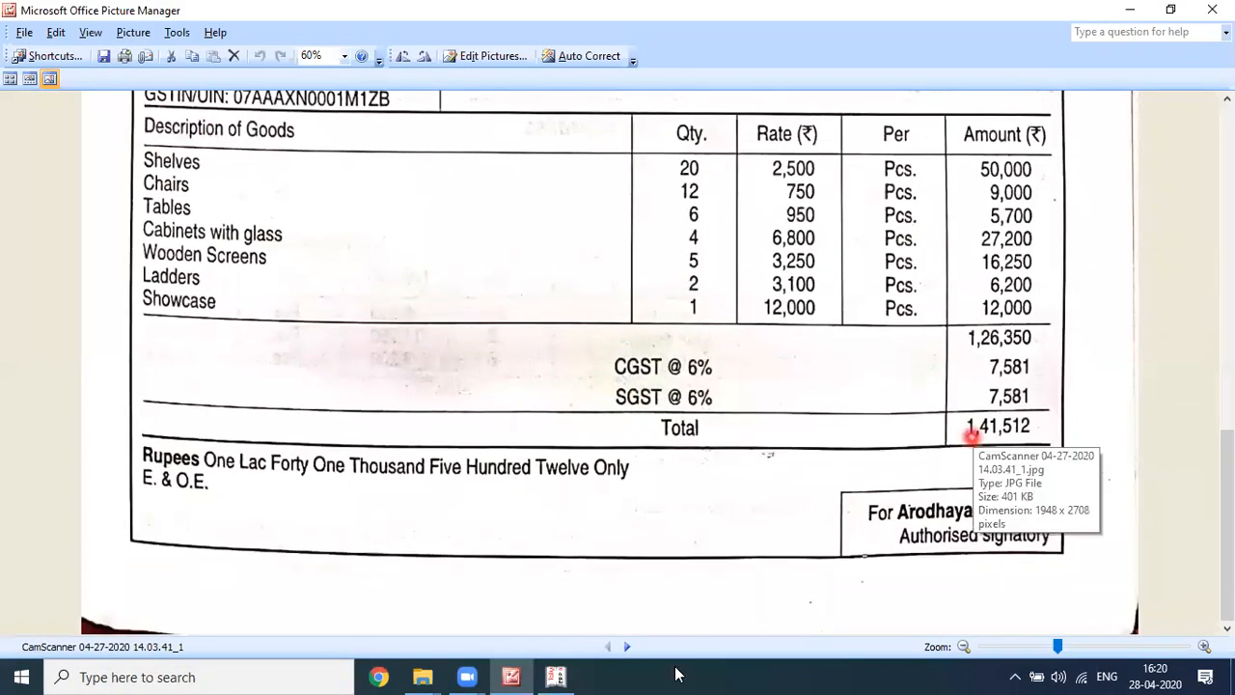
click(626, 646)
scroll(714, 497, up, 10)
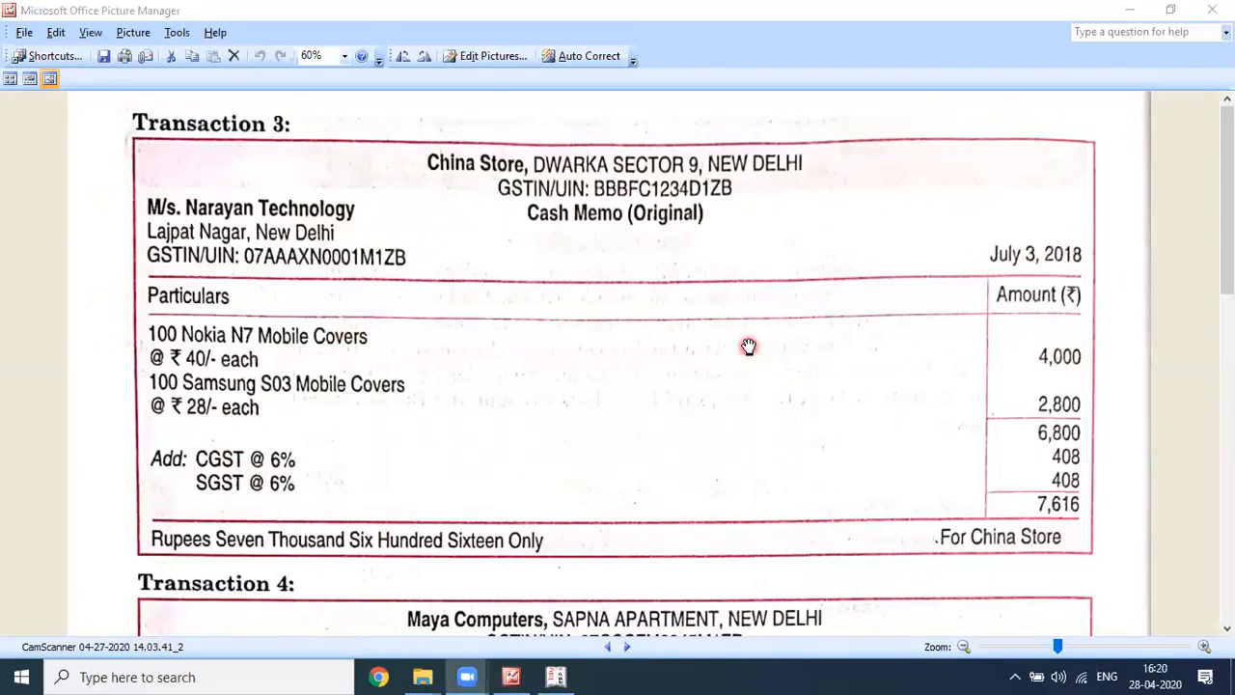
- Switch back to Tally.ERP 9 and start a Purchase voucher
key(alt+Tab)
key(alt+Tab)
key(alt+Tab)
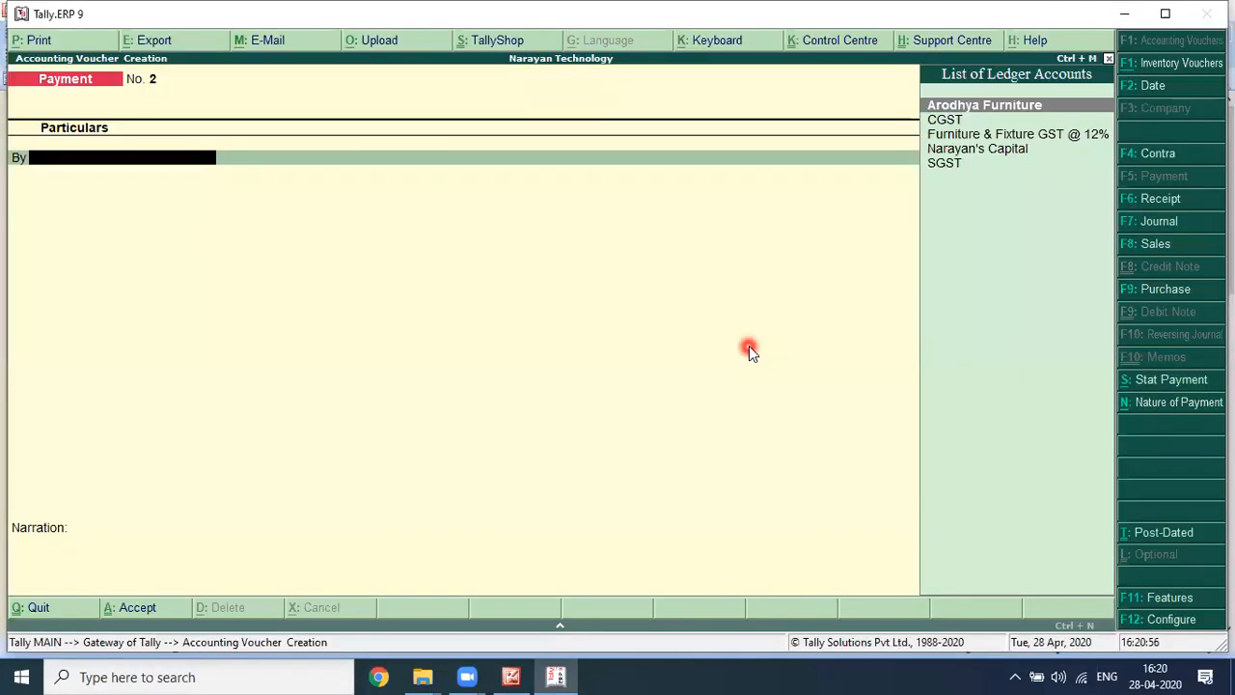
key(alt+Tab)
key(alt+Tab)
key(alt+Tab)
key(alt+Tab)
key(alt+Tab)
key(alt+Tab)
key(alt+Tab)
key(alt+Tab)
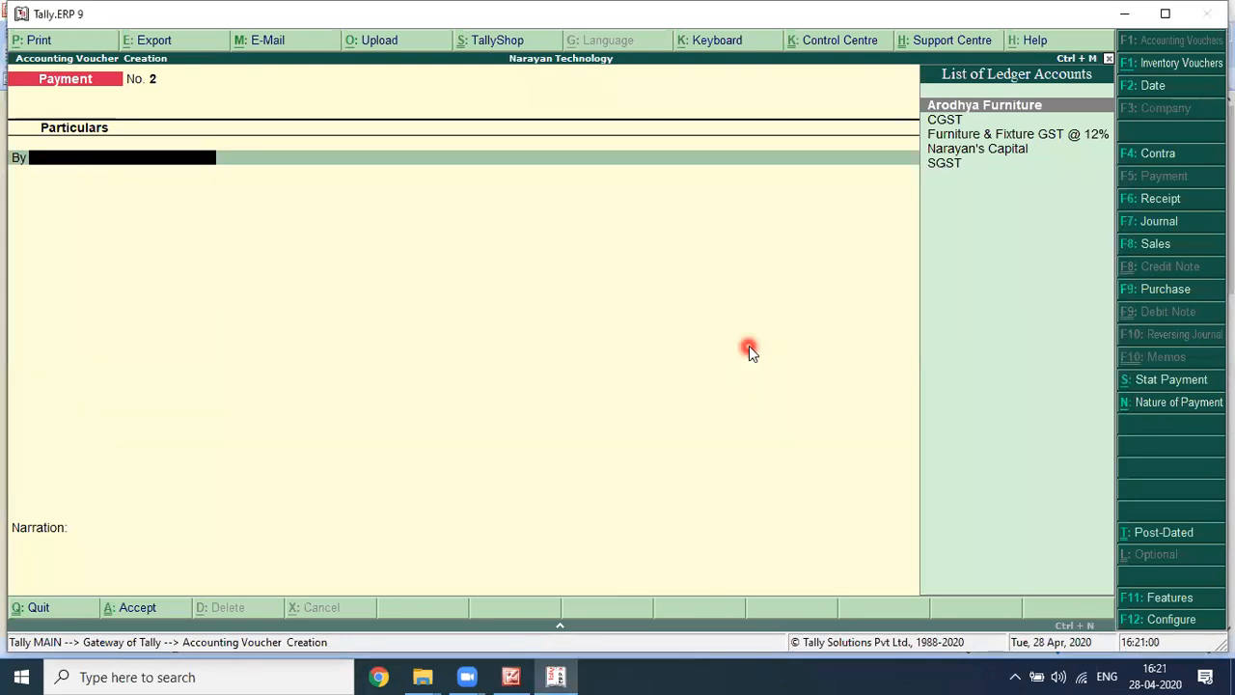
key(alt+Tab)
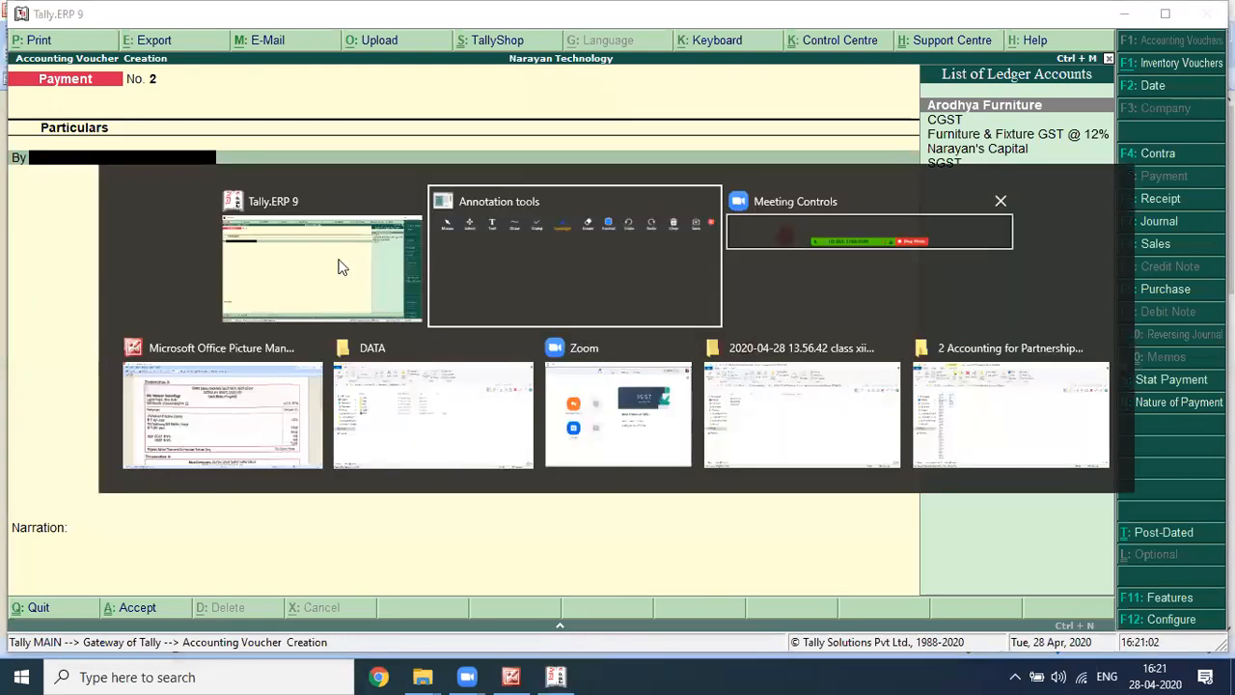
click(381, 262)
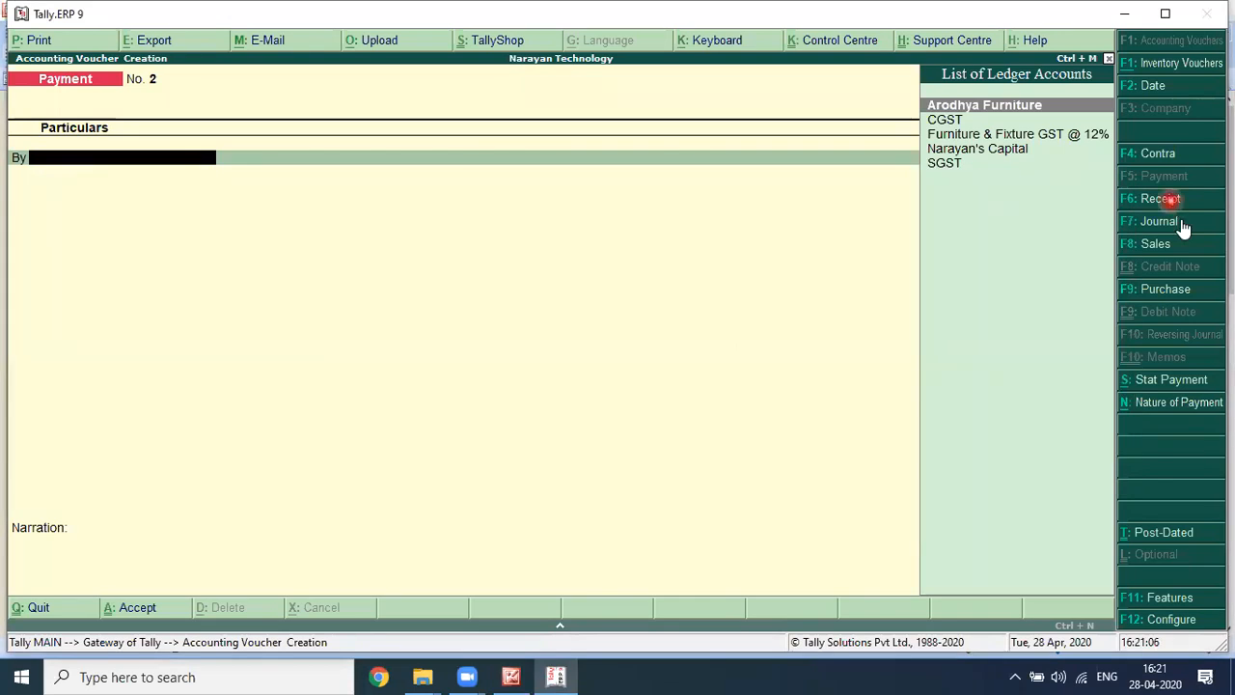
click(1187, 289)
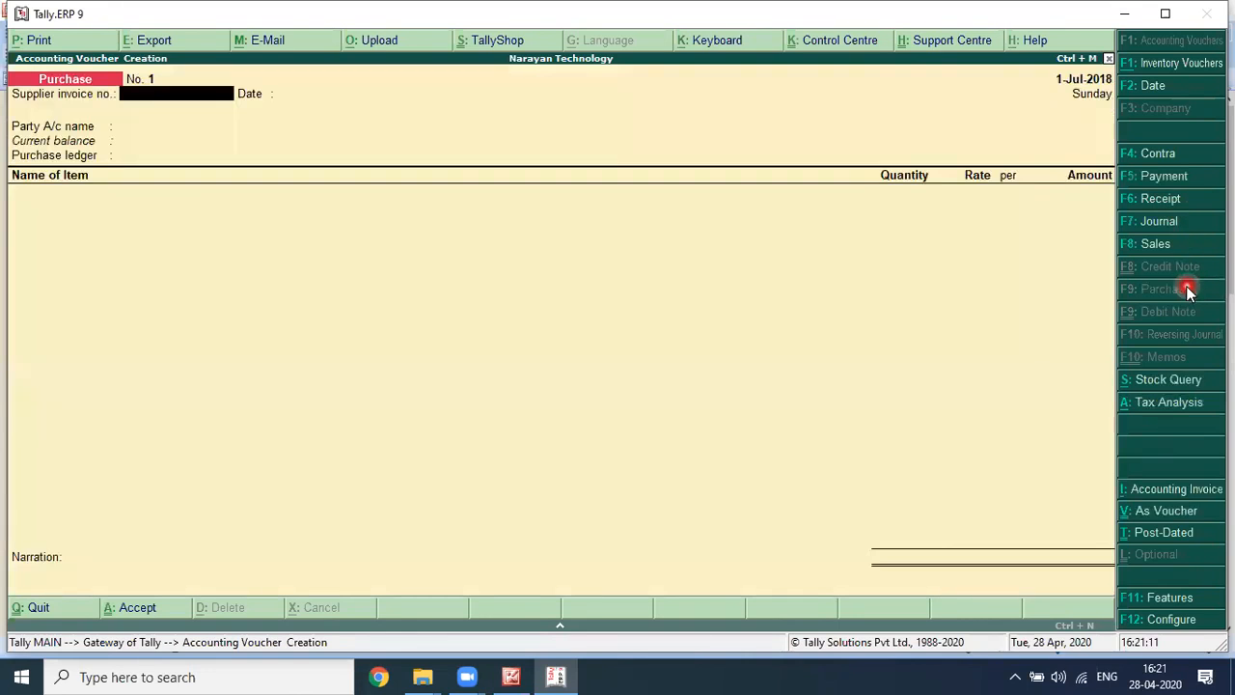
- Look up the Transaction 3 date on the cash memo and set the purchase voucher date to 3-7
key(alt+Tab)
key(alt+Tab)
key(alt+Tab)
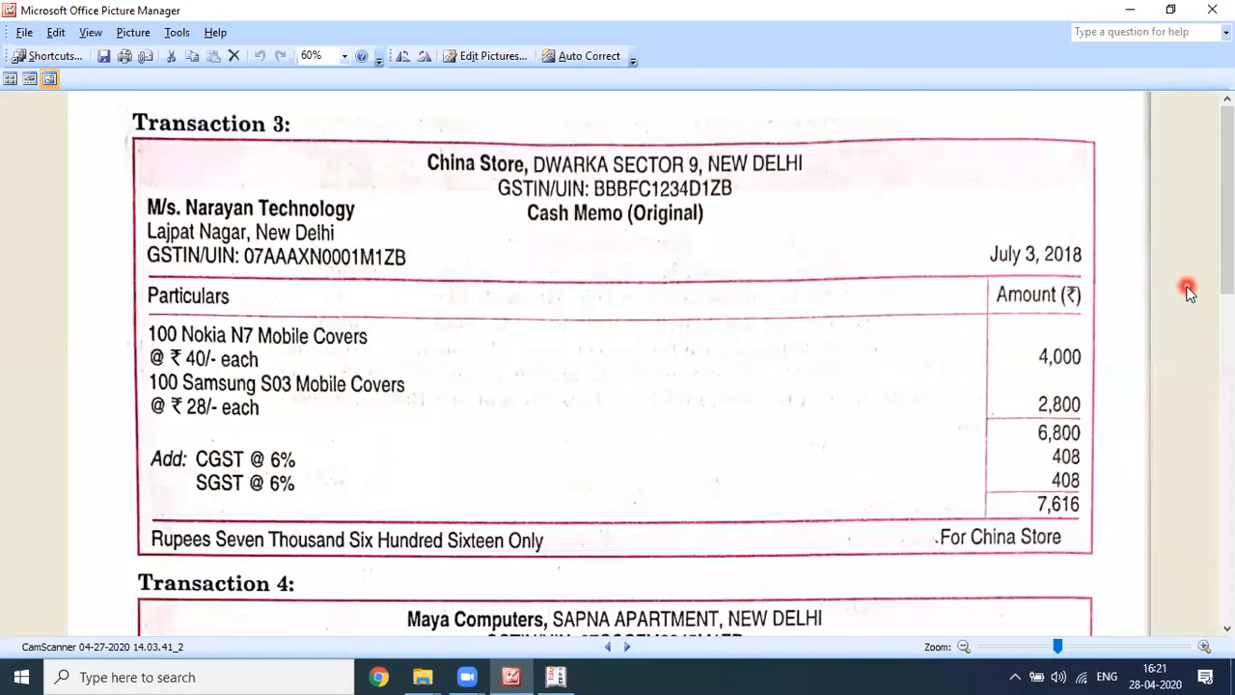
key(alt+Tab)
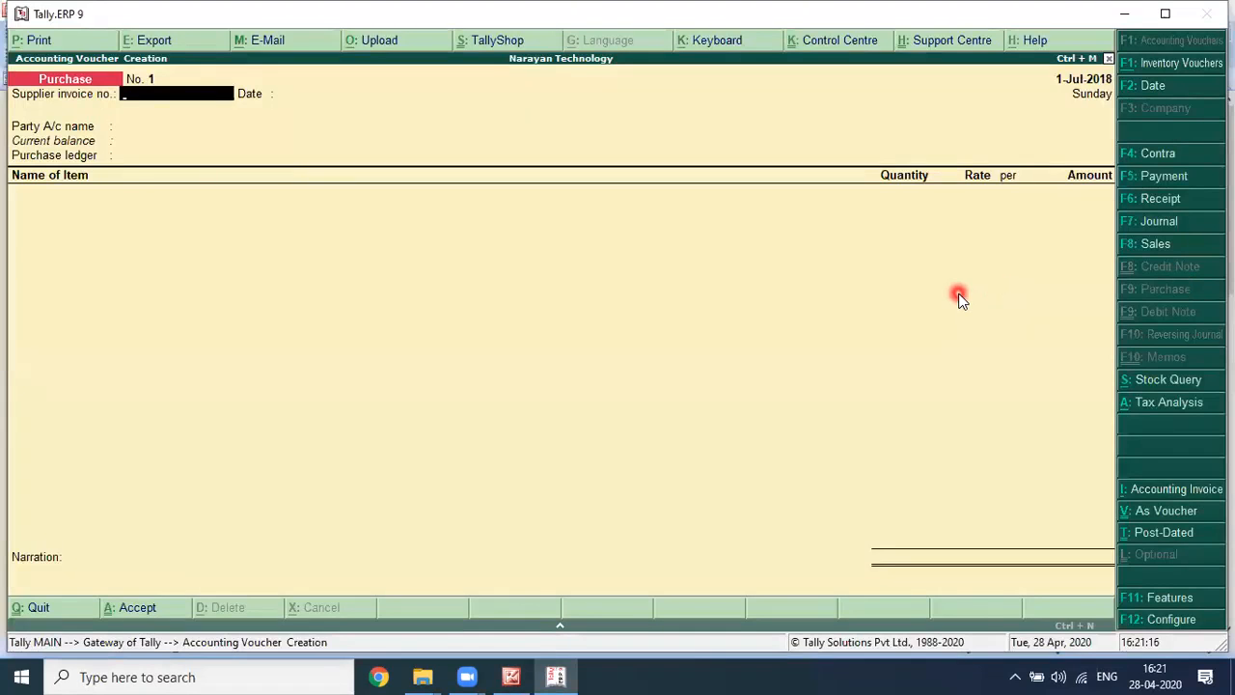
key(F2)
text(3-7)
key(Return)
click(692, 297)
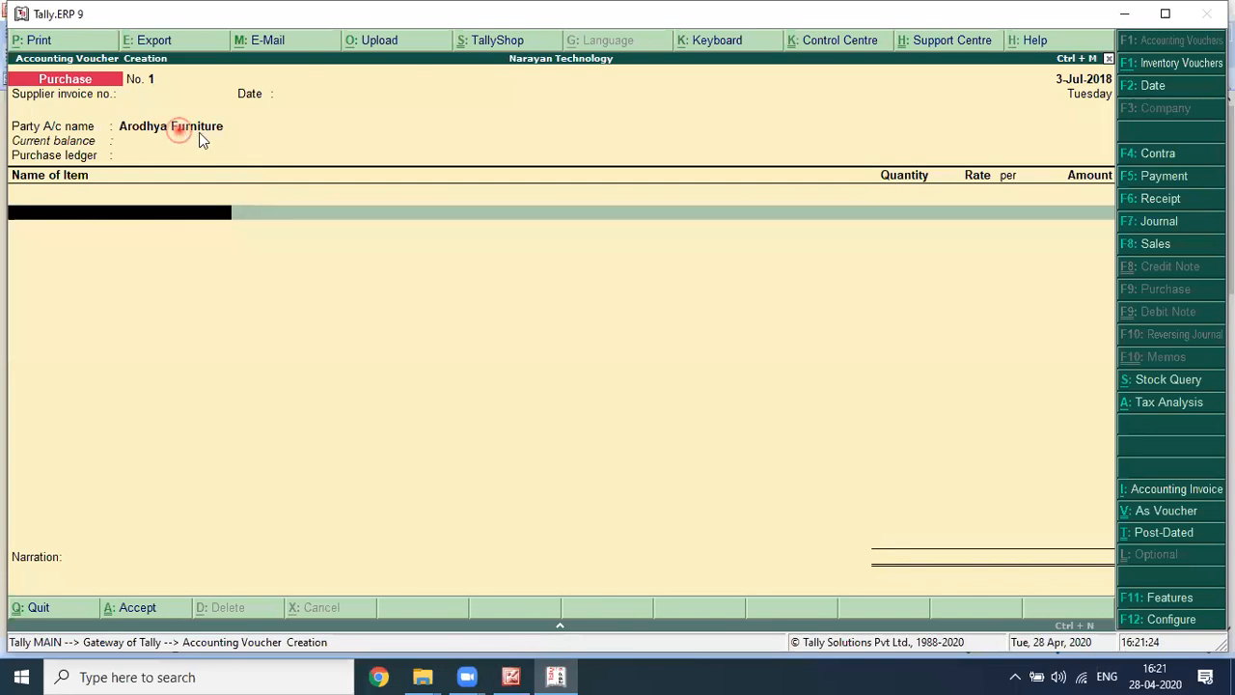
- Go back to the supplier invoice number, enter 00025, and consult the Transaction 3 cash memo again
click(266, 145)
key(BackSpace)
key(BackSpace)
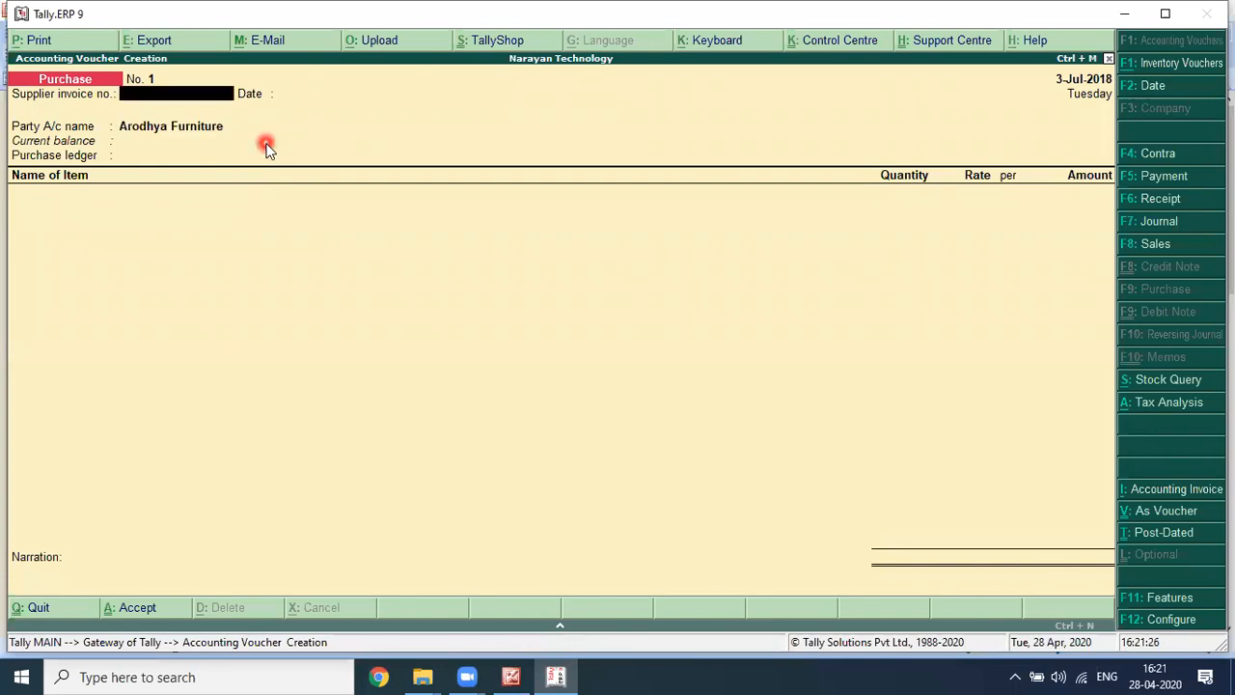
key(alt+Tab)
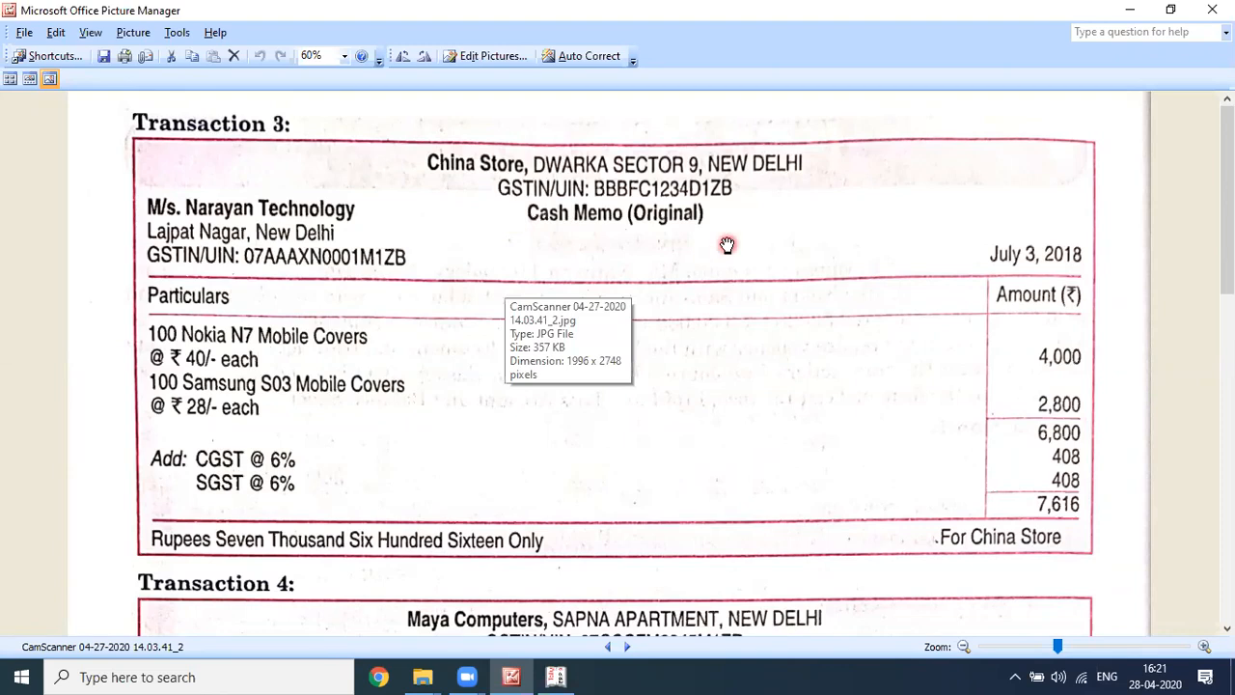
key(alt+Tab)
text(00025)
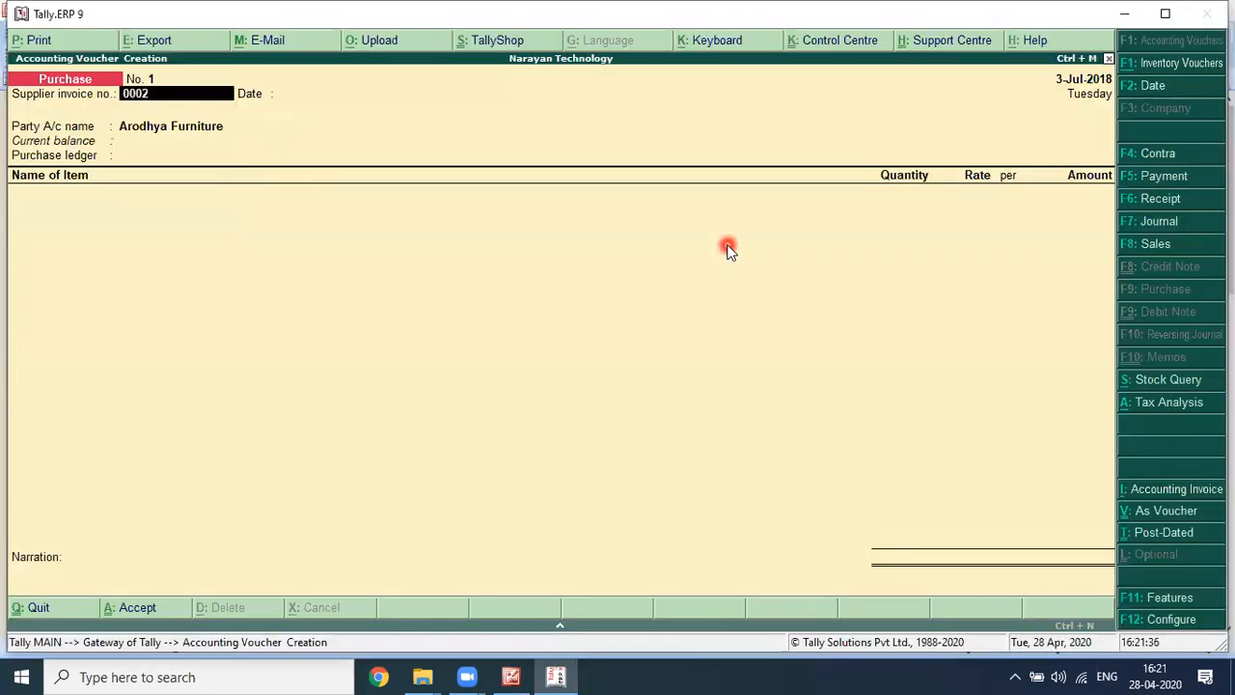
key(Return)
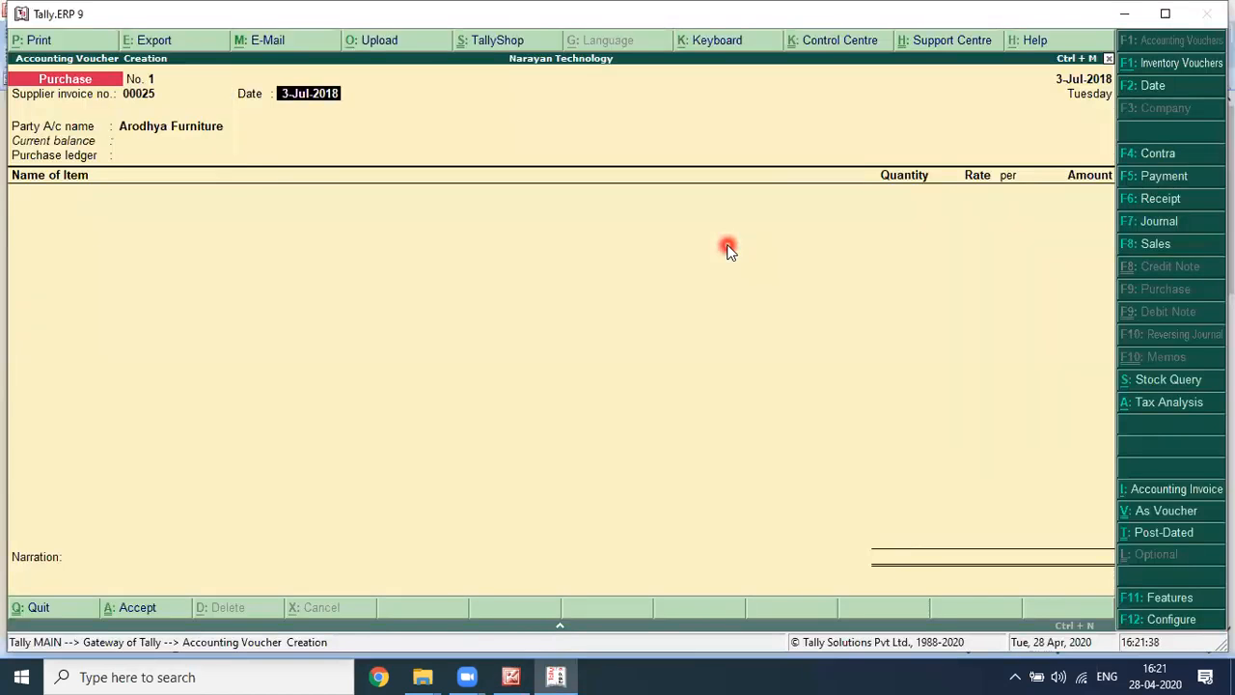
key(alt+Tab)
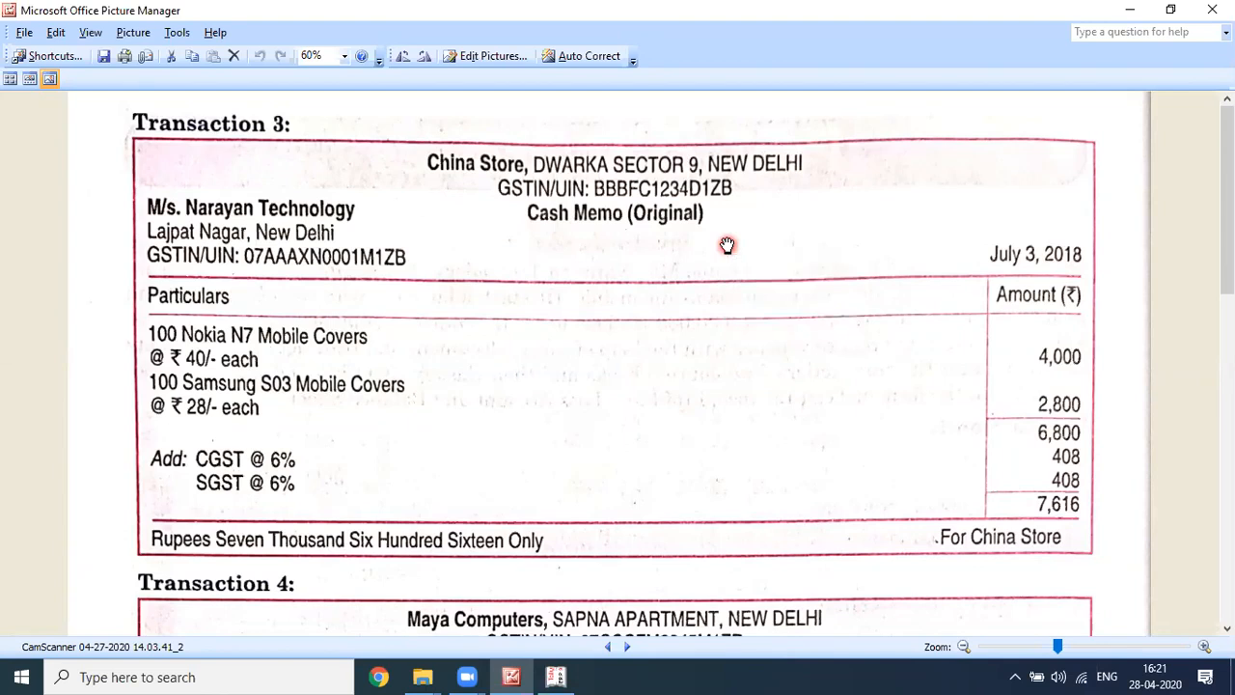
- Switch back to Tally.ERP 9 and start a new ledger named China Store for the purchase voucher's party account
key(alt+Tab)
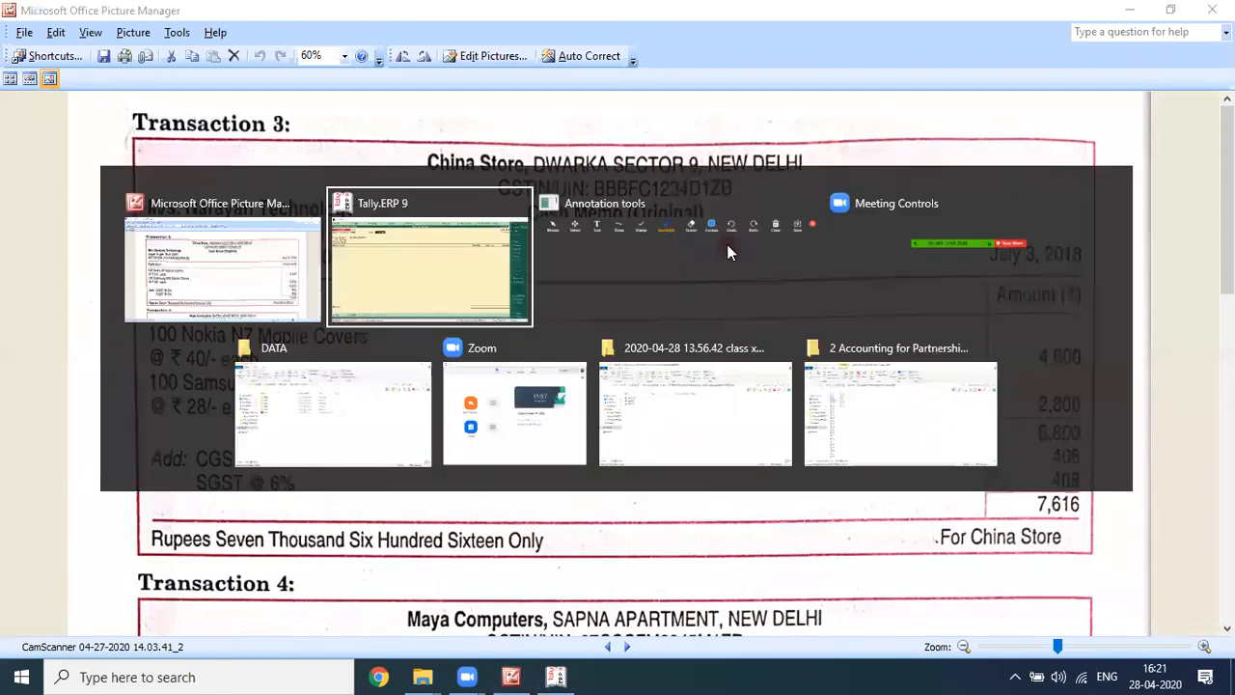
key(Return)
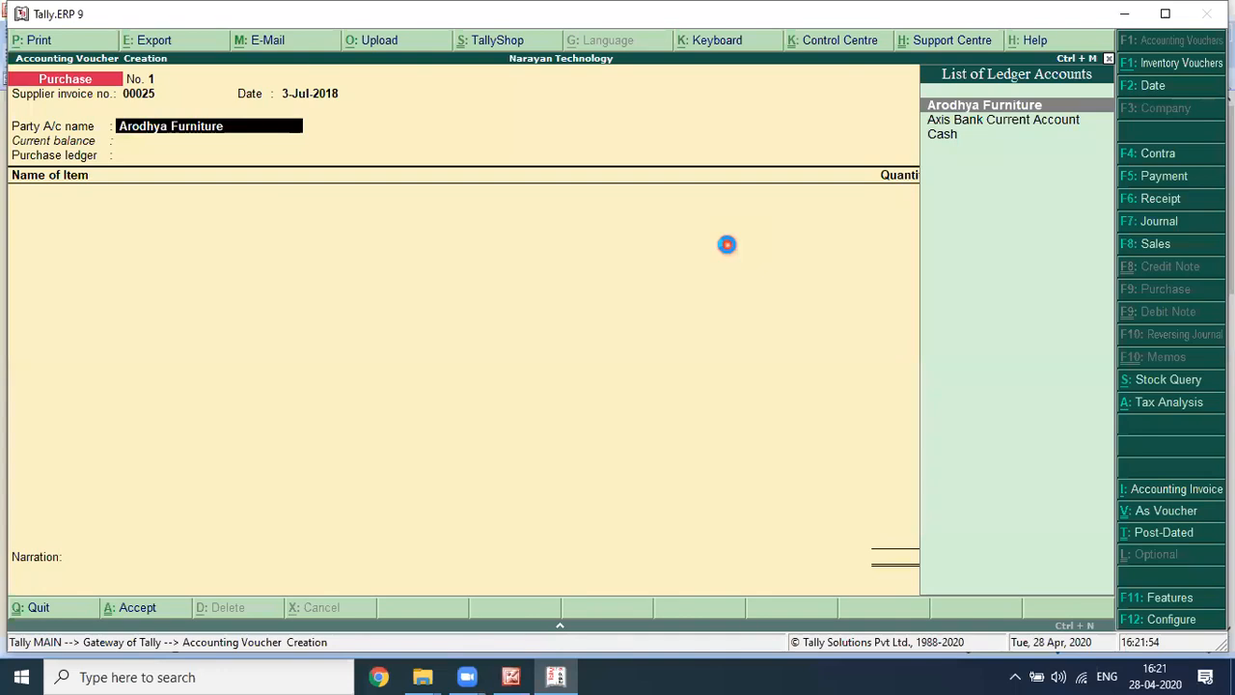
key(alt+c)
text(C)
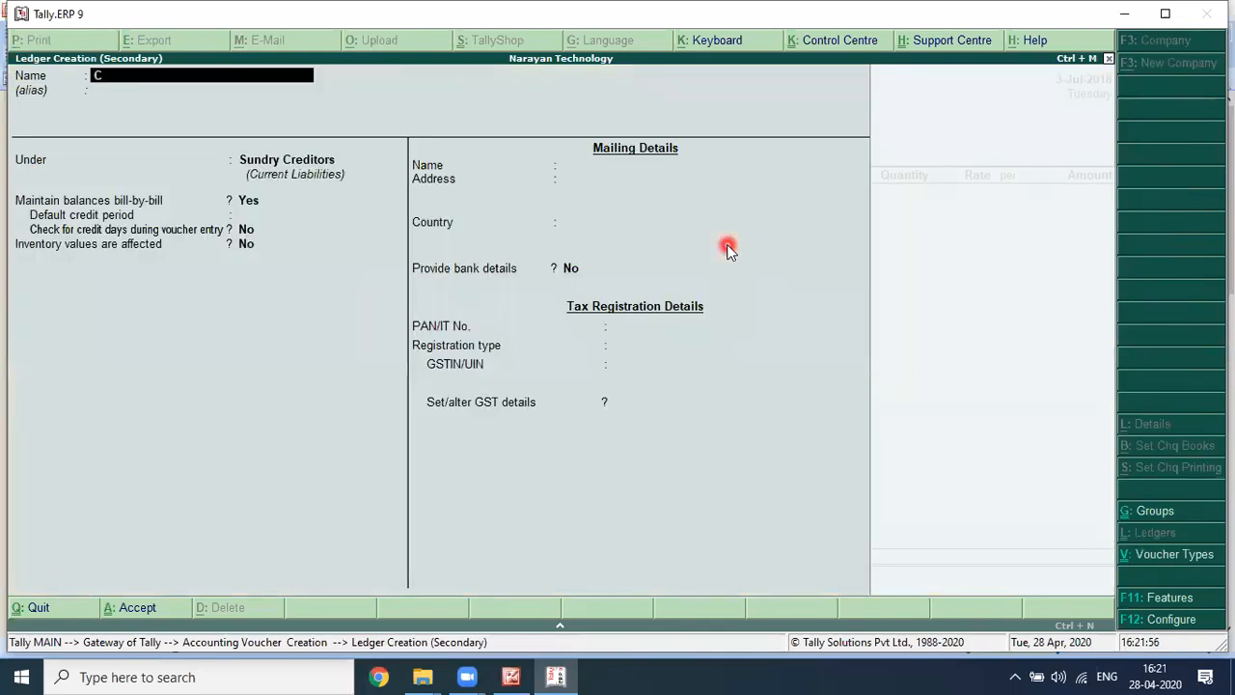
text(hina Store)
key(Return)
- Keep the China Store ledger under Sundry Creditors and set its default credit period to 30 days
key(Return)
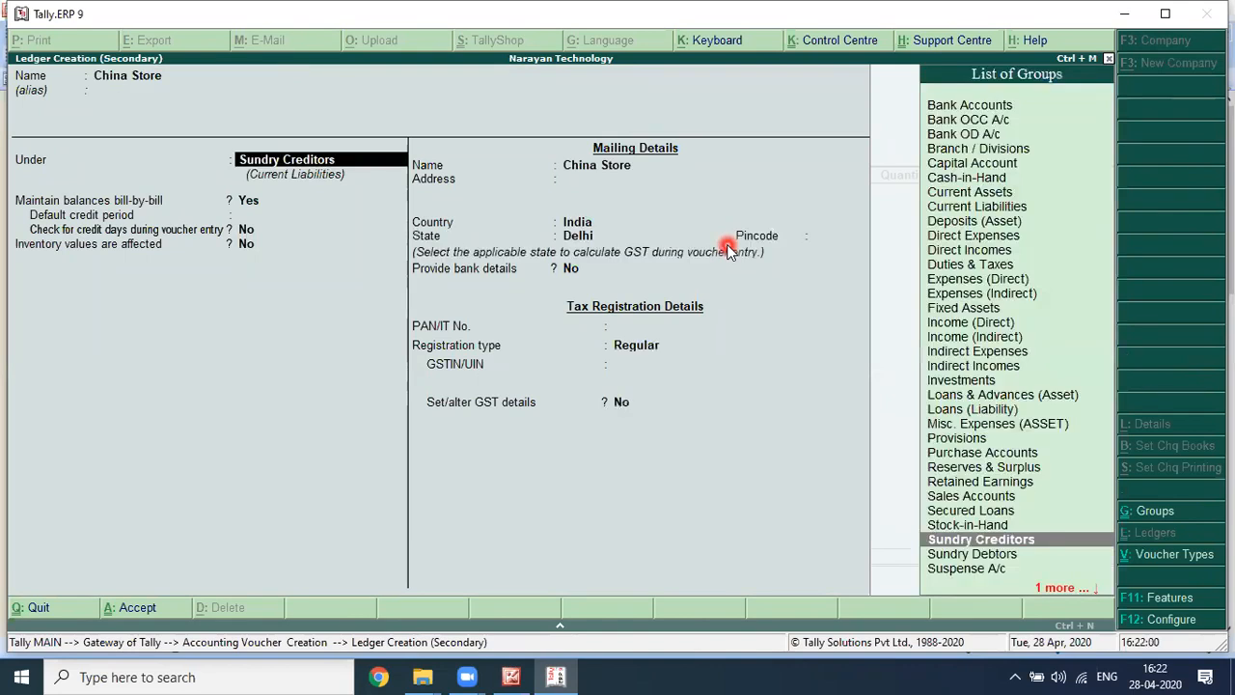
key(Return)
text(30)
key(Return)
key(Return)
key(Return)
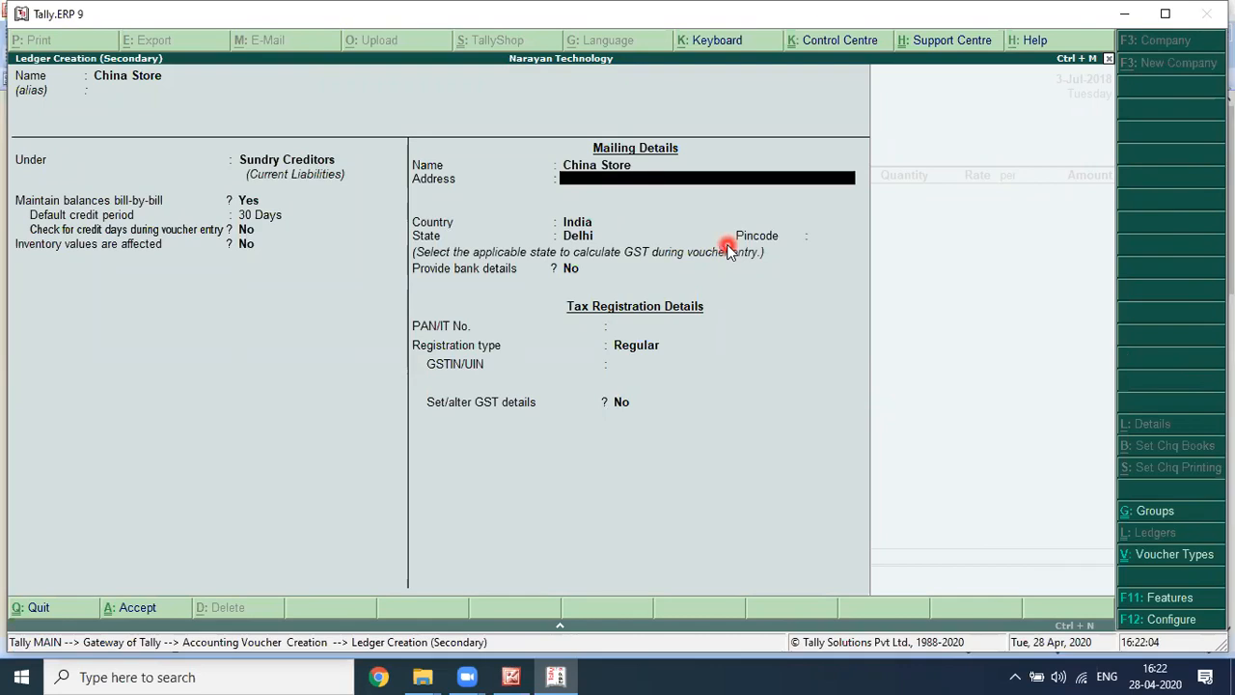
- Fill in China Store's mailing address as shown on the Transaction 3 cash memo
key(alt+Tab)
key(alt+Tab)
text(Dwarka)
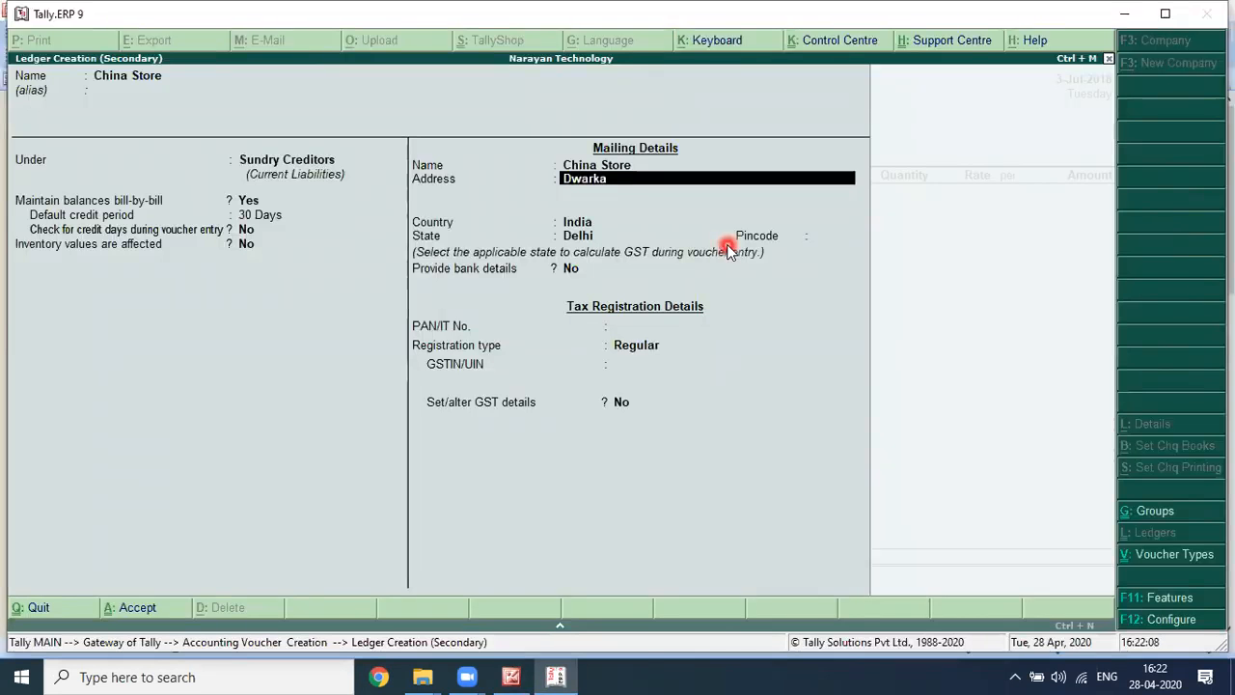
text( Sector-)
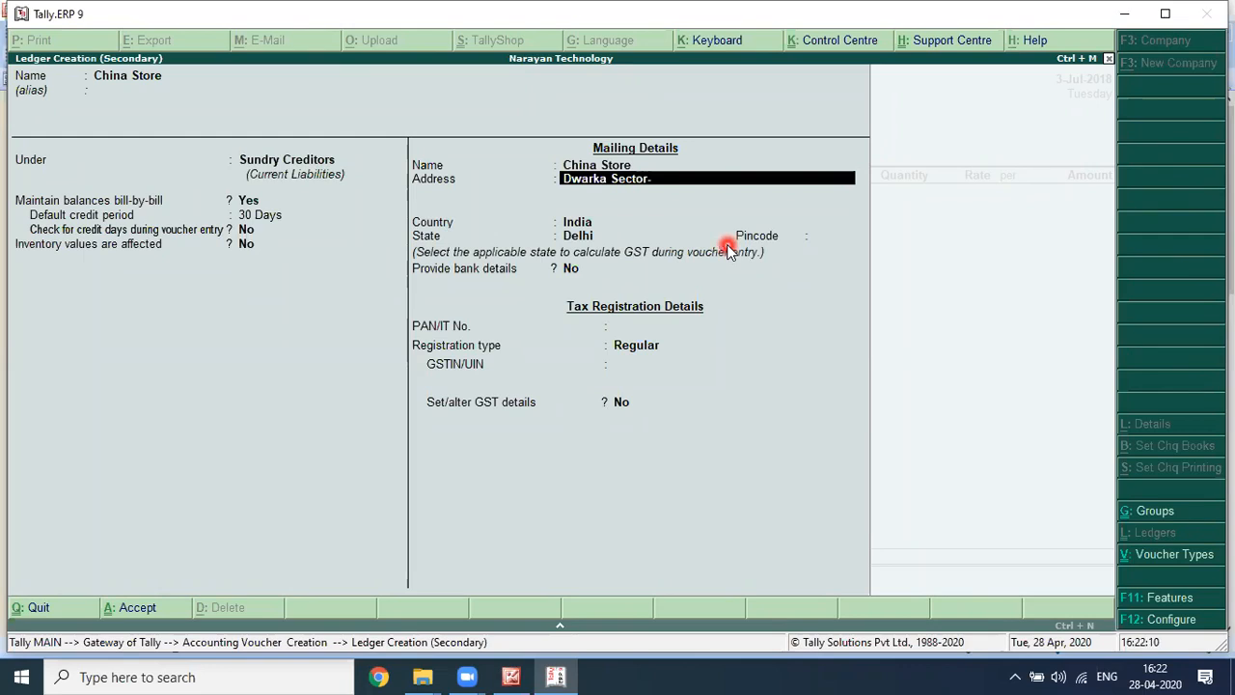
text(9, New Delhi)
- Keep India and Delhi as China Store's location, enter its pincode, and keep the Regular registration type without bank details
key(Return)
key(Return)
key(Return)
key(Return)
text(110075)
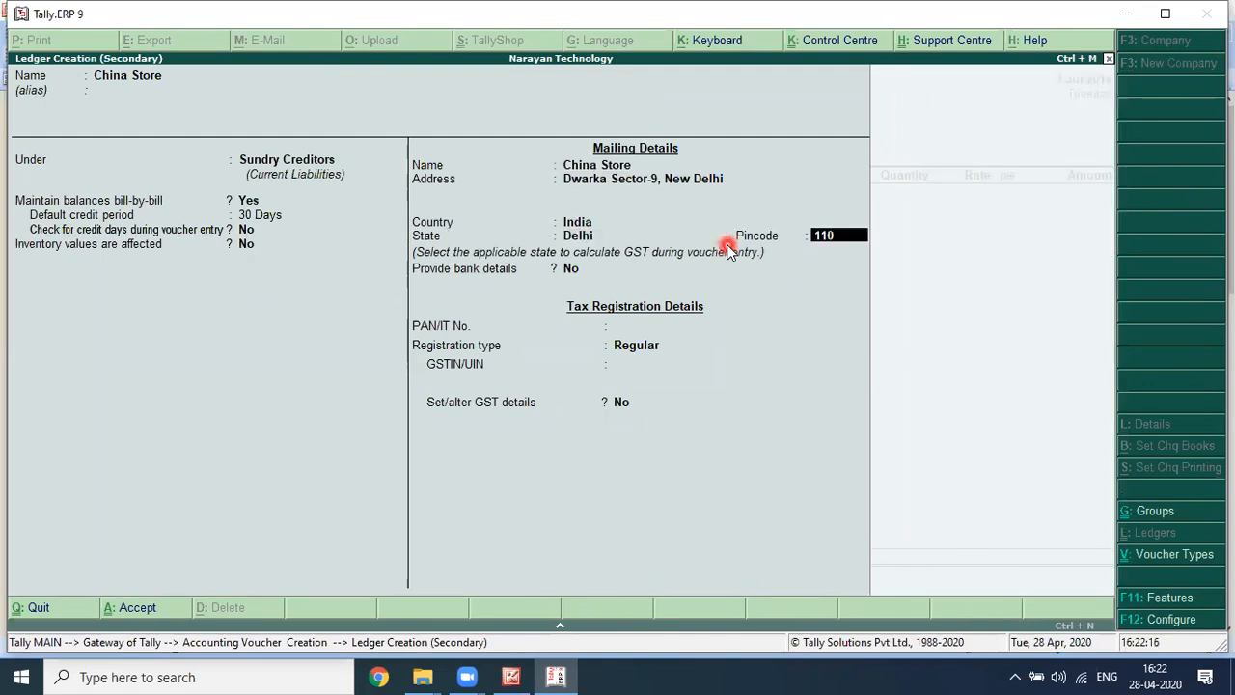
key(alt+Tab)
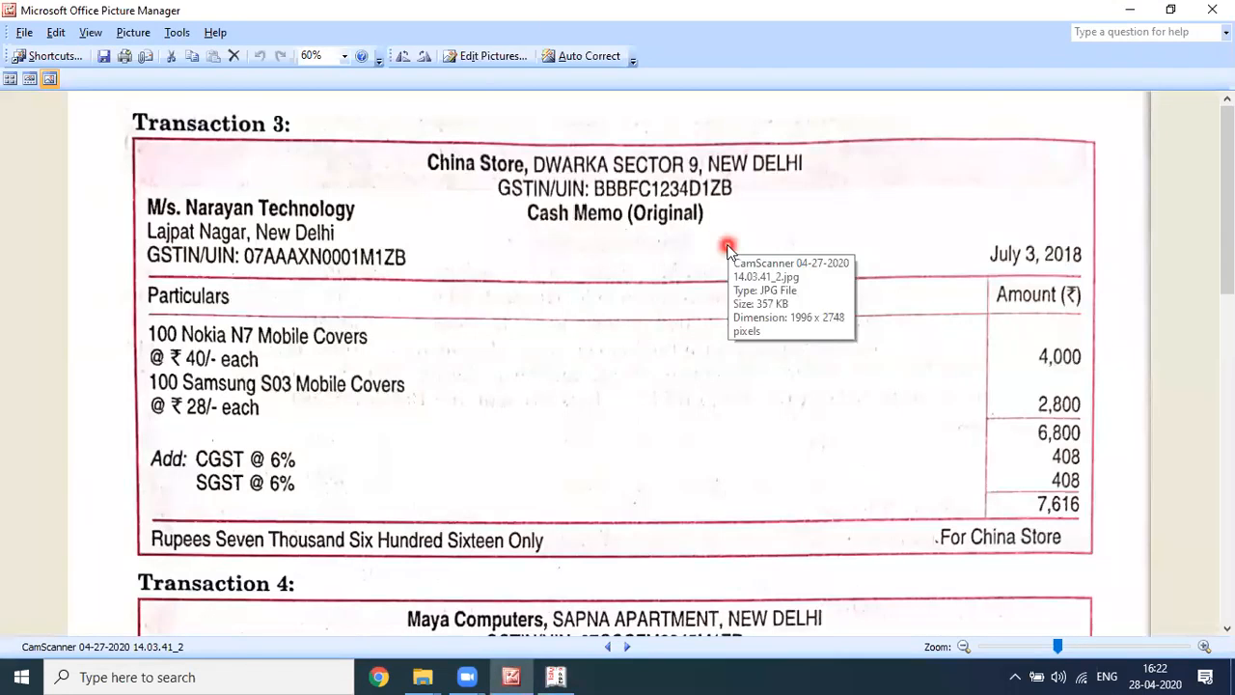
key(alt+Tab)
key(Return)
key(Return)
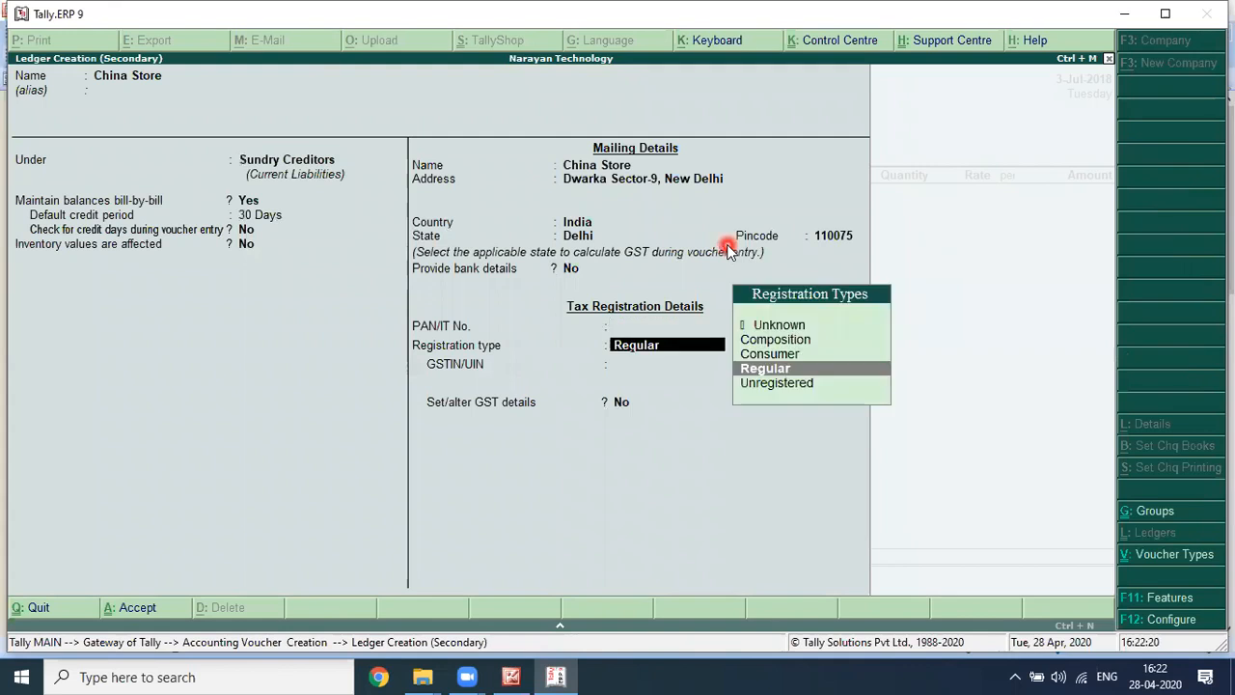
key(Return)
- Enter China Store's GSTIN/UIN, copying it from the Transaction 3 cash memo
key(alt+Tab)
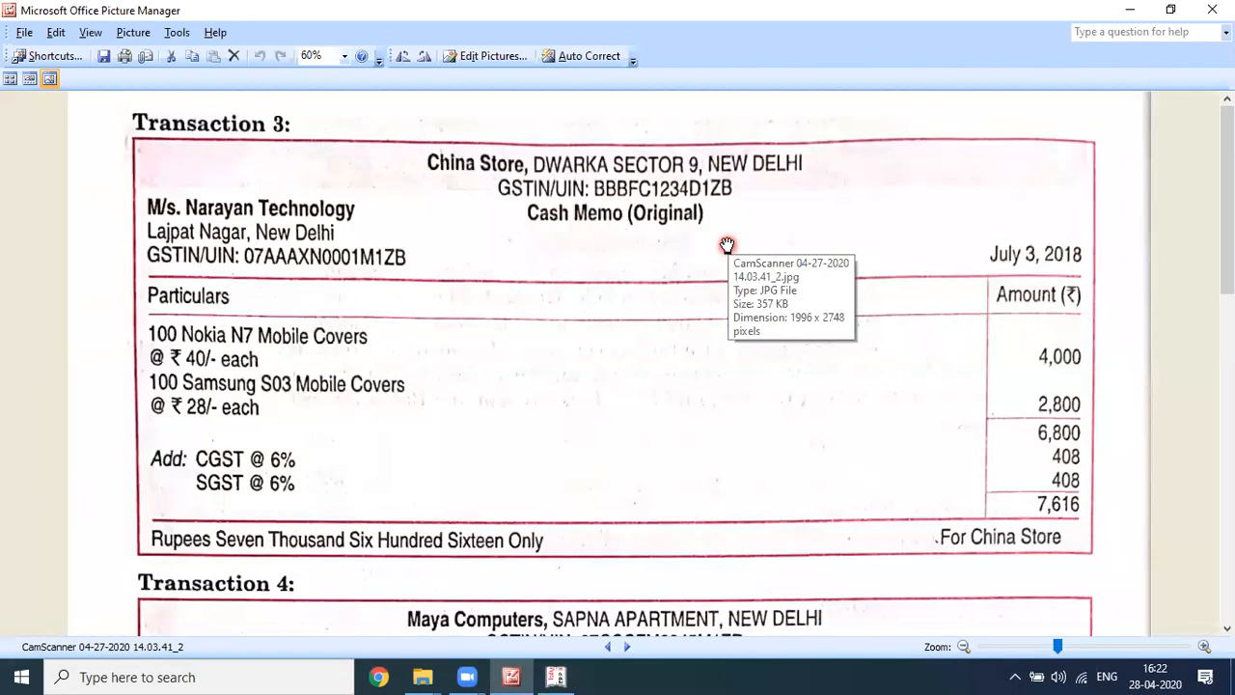
key(alt+Tab)
text(BBBFC)
key(alt+Tab)
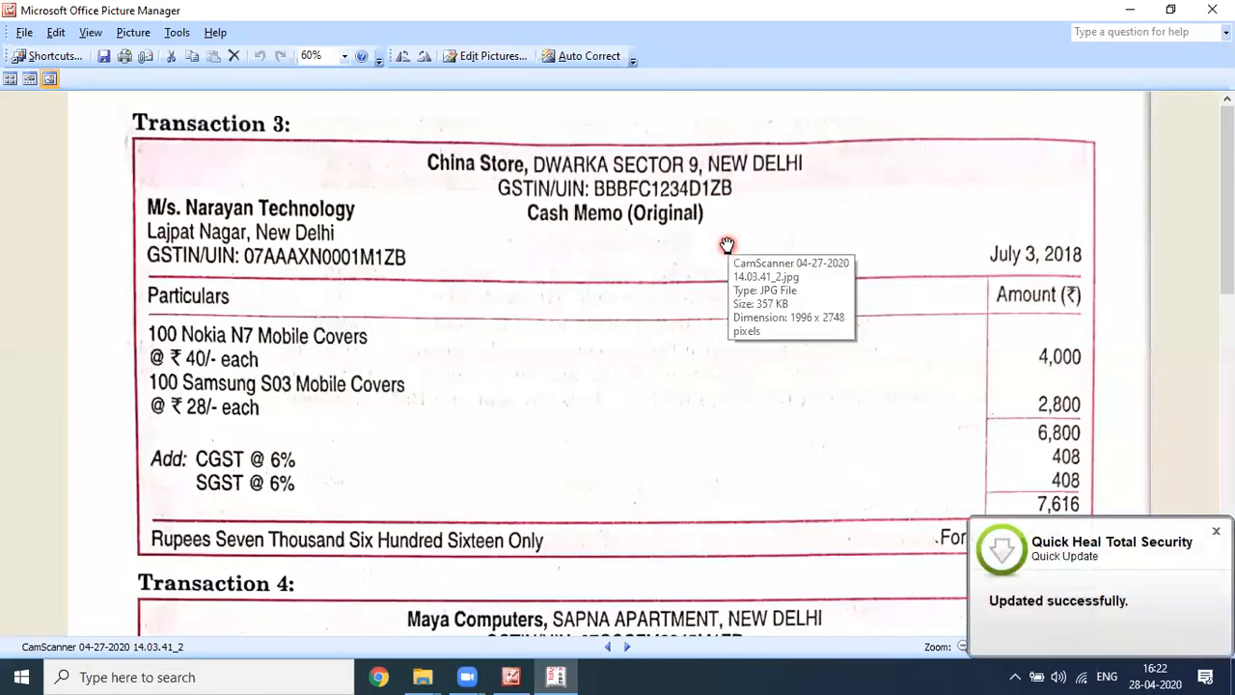
key(alt+Tab)
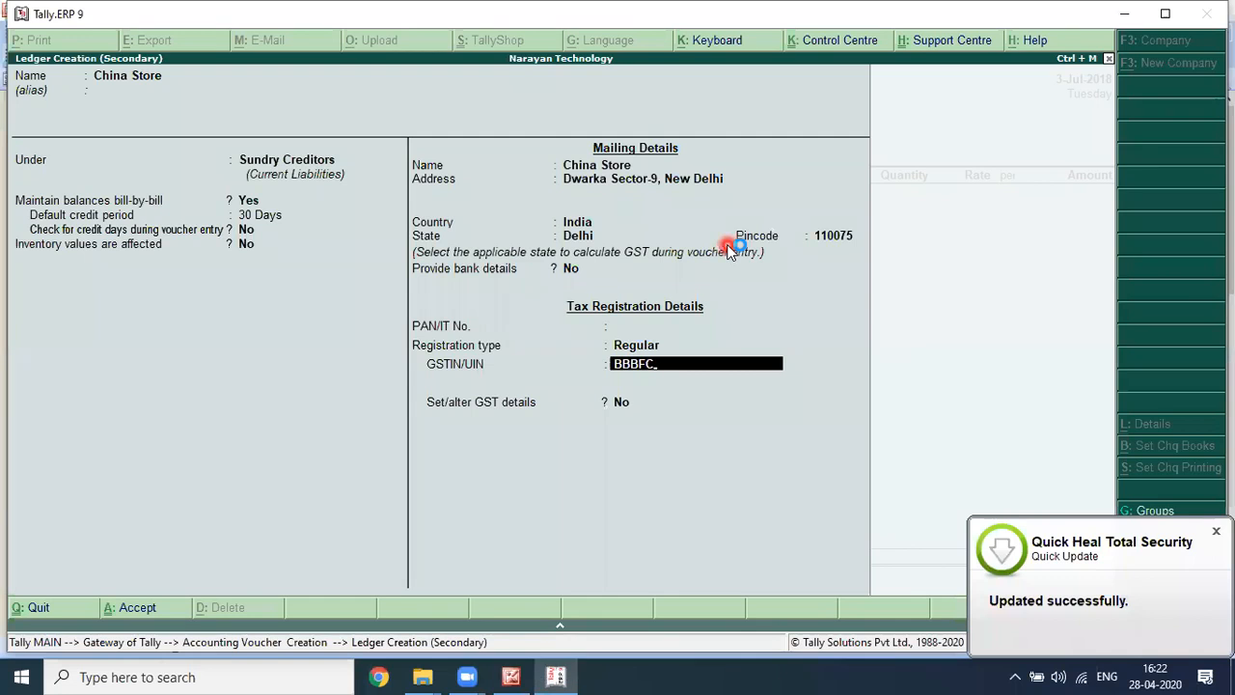
text(1234)
key(alt+Tab)
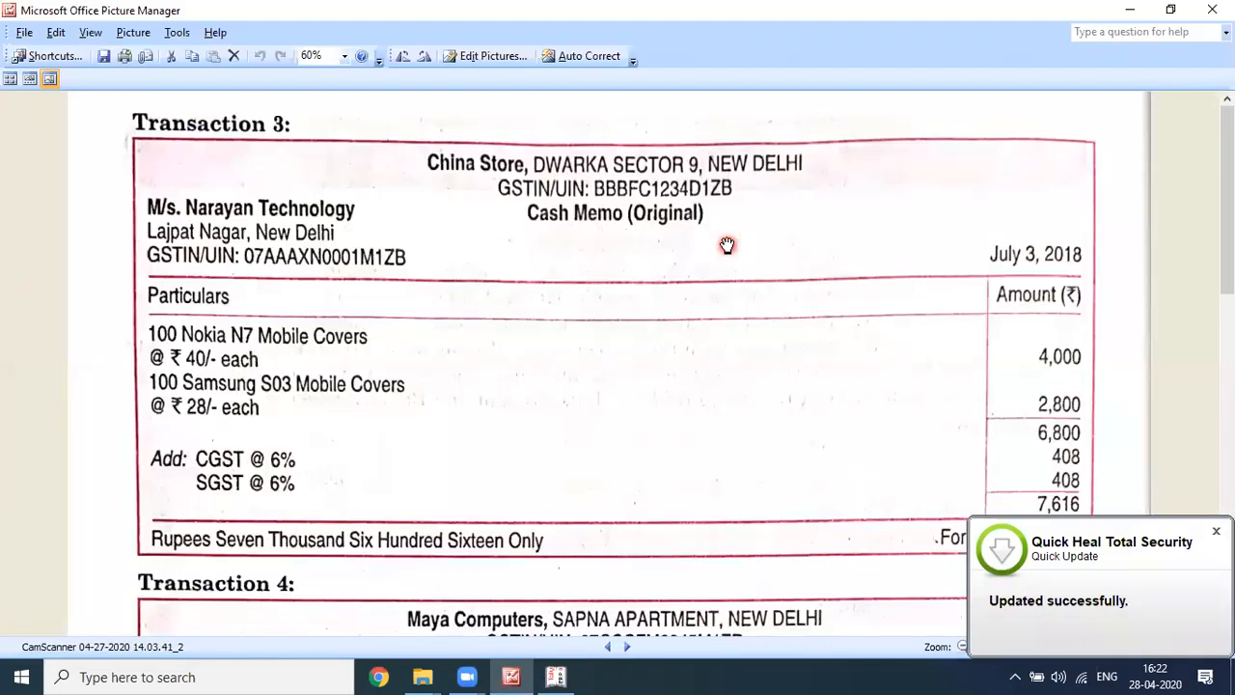
key(alt+Tab)
text(D)
key(alt+Tab)
key(alt+Tab)
text(1ZB)
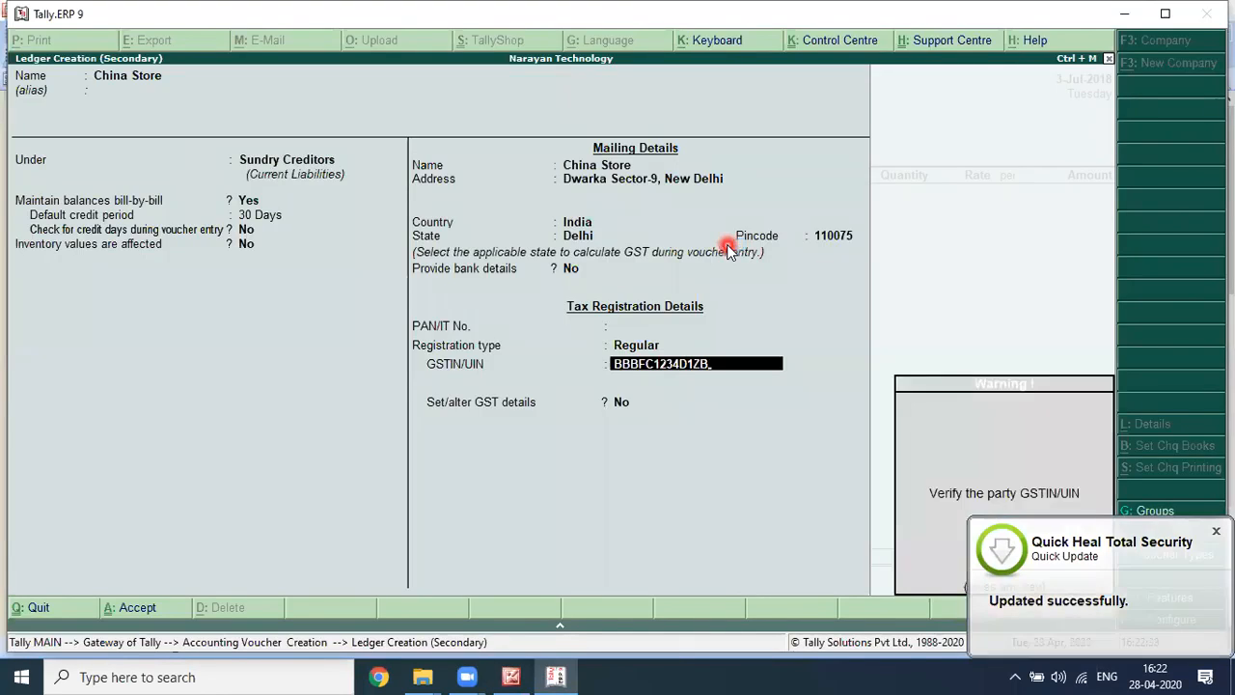
- Save the China Store ledger without altering GST details and accept the voucher's default party details up to the purchase ledger
key(Return)
key(Return)
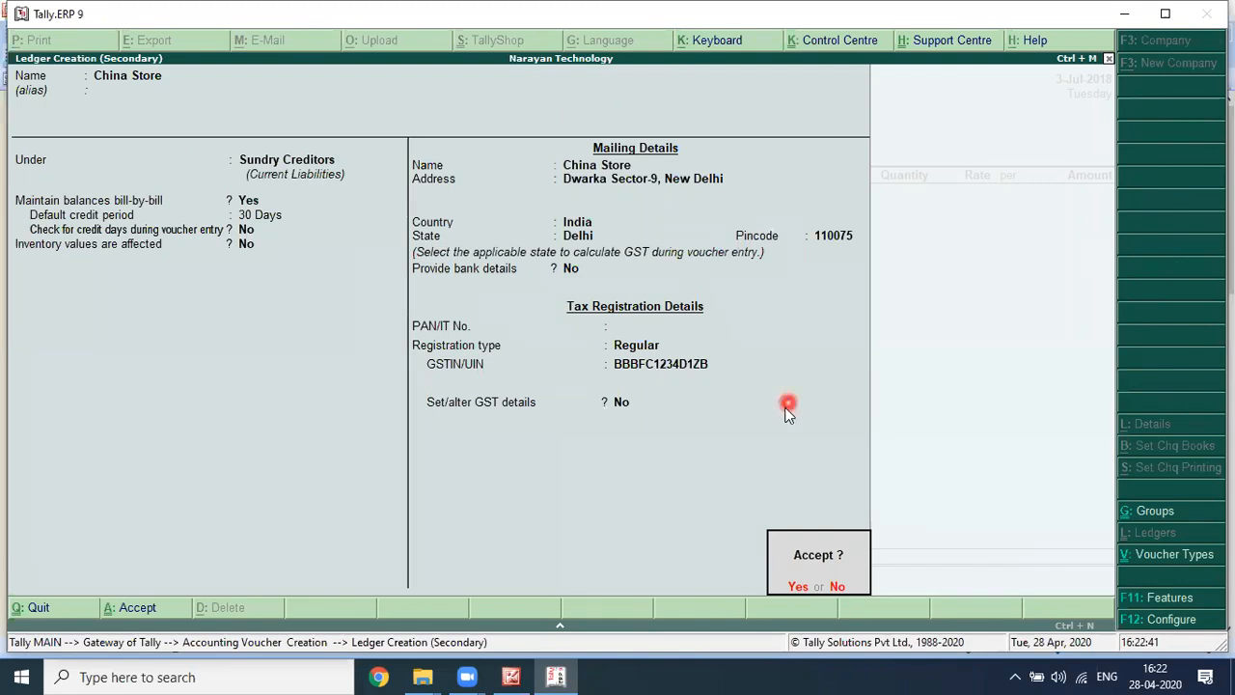
key(Return)
key(Return)
key(Return)
key(Return)
key(Return)
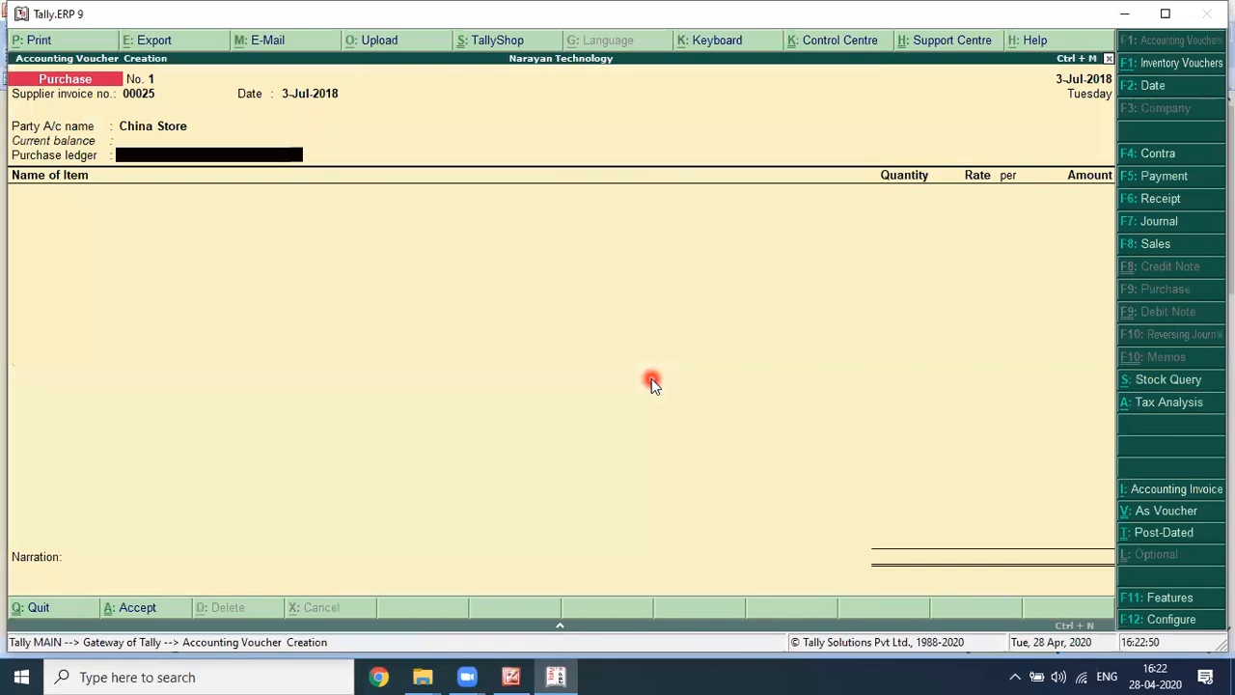
- Check the GST rates on the cash memo and start a new purchase ledger named Local Purchase GST 12%
key(alt+Tab)
scroll(652, 377, down, 1)
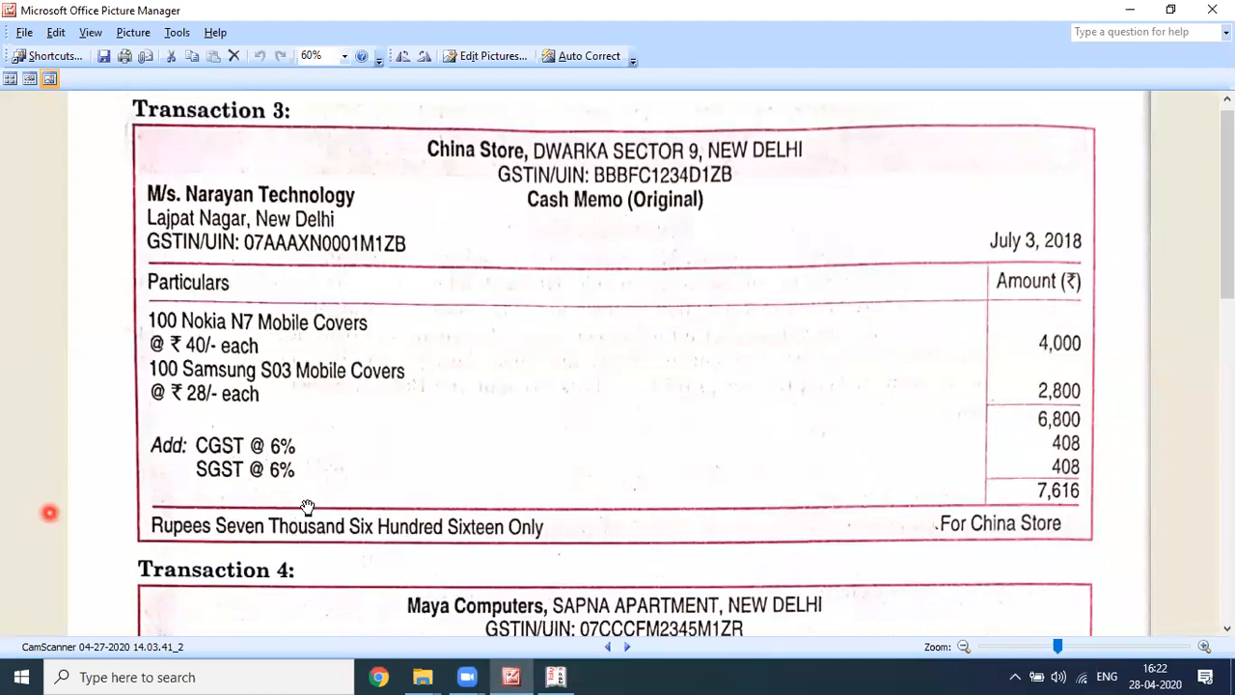
key(alt+Tab)
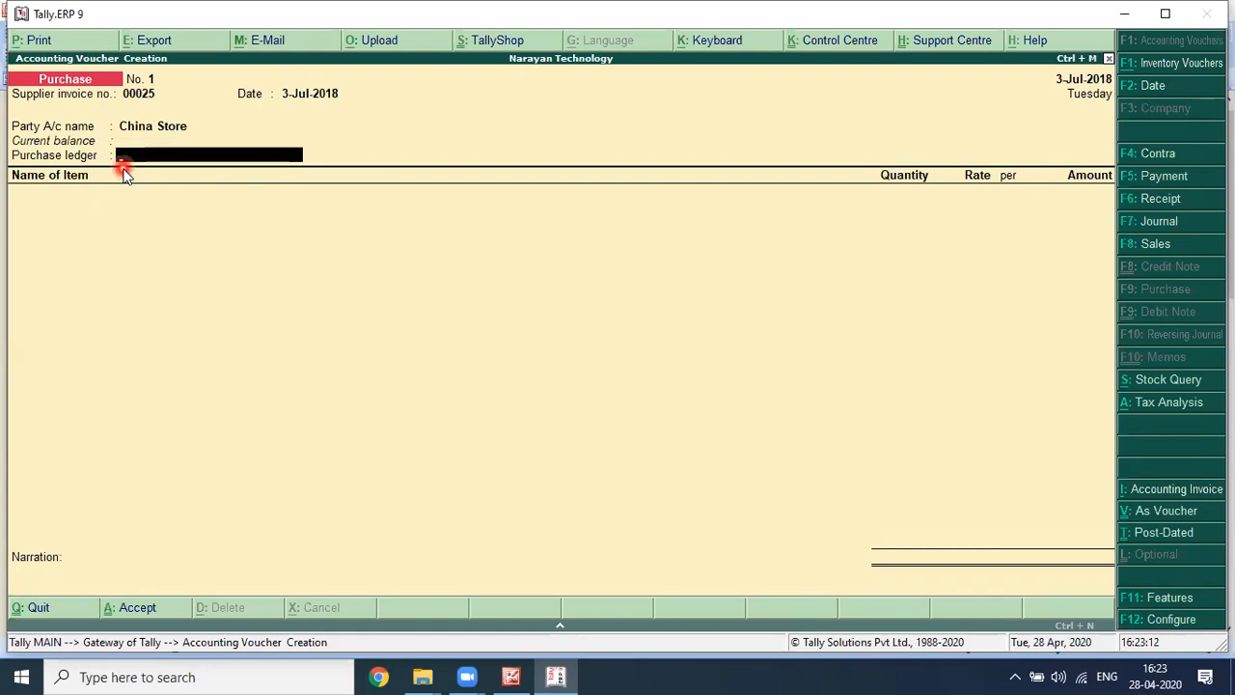
key(alt+c)
text(Local)
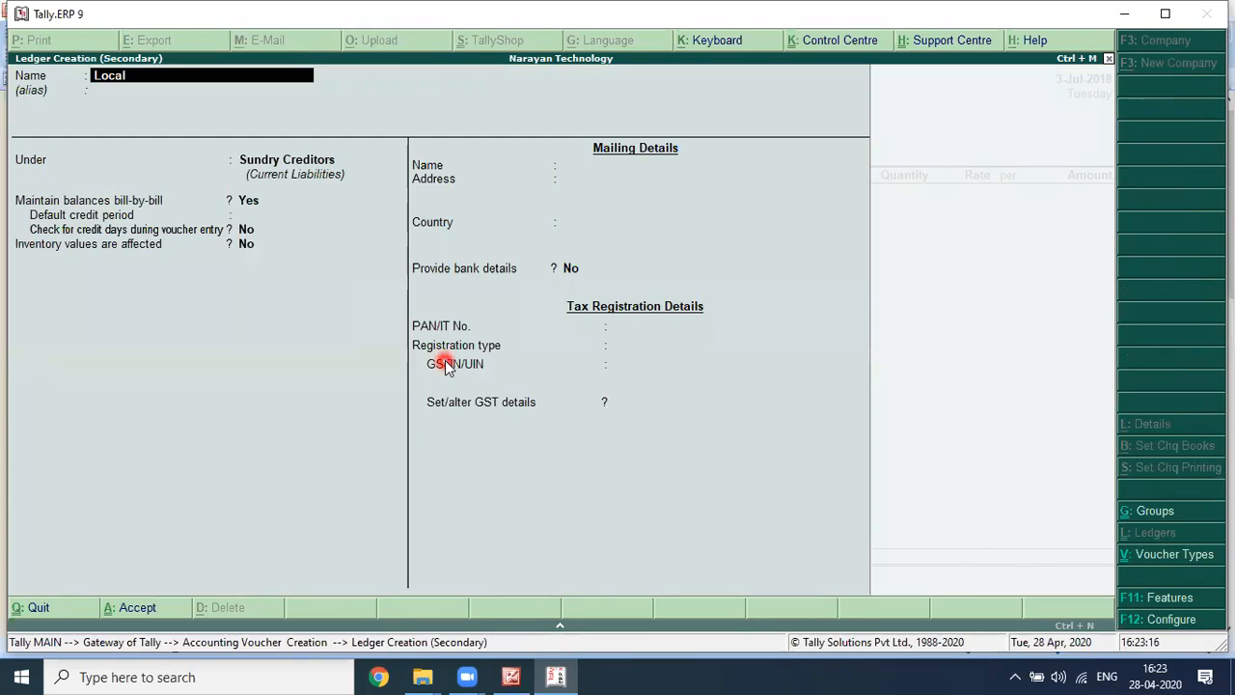
text( Purchase GST 12%)
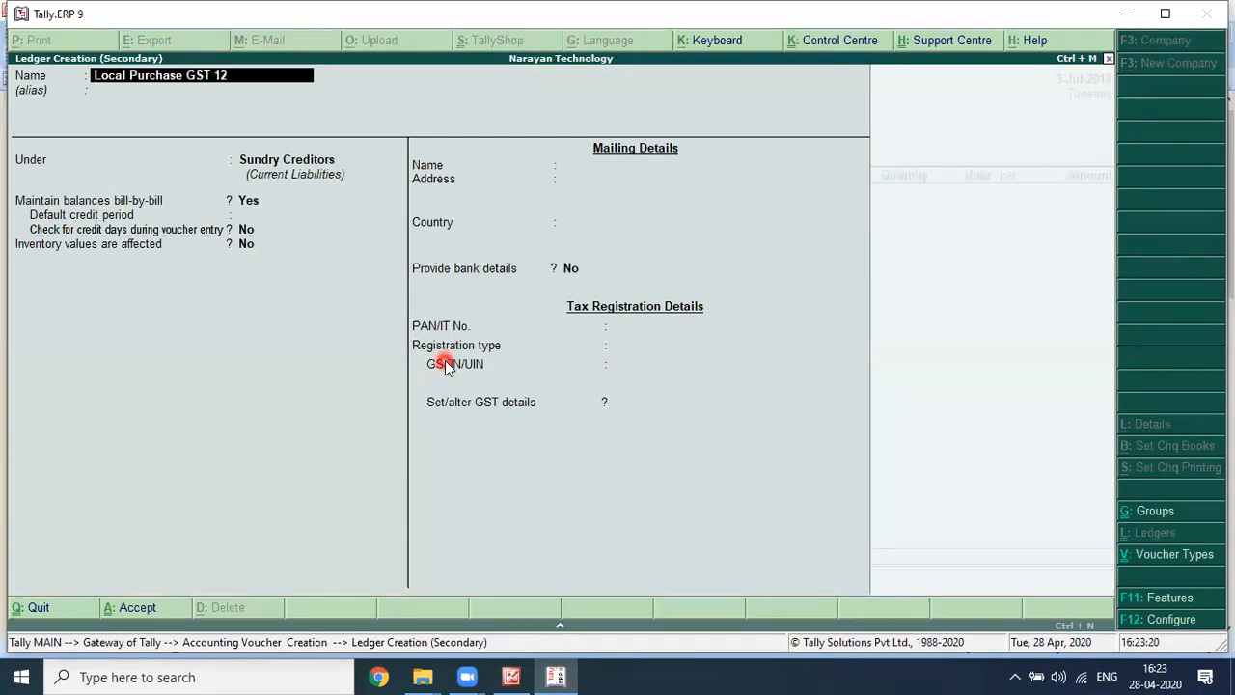
key(Return)
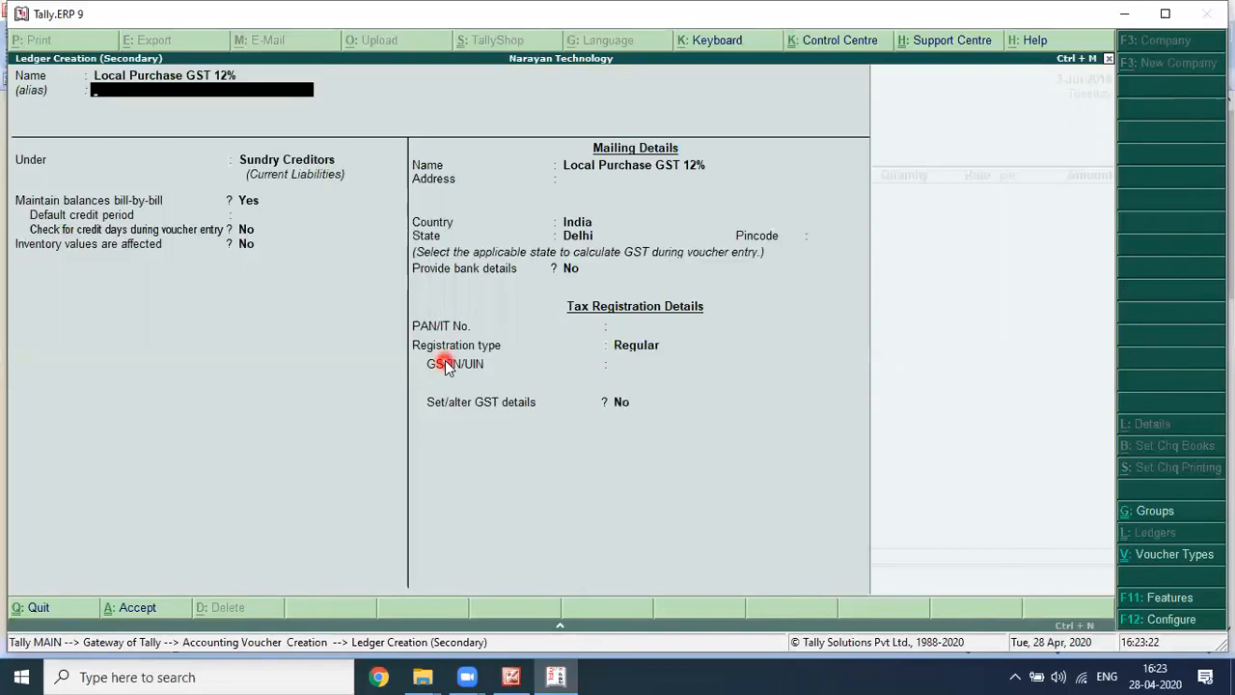
- Place the Local Purchase GST 12% ledger under Purchase Accounts with inventory values affected and ledger type Not Applicable
key(Return)
text(Pu)
key(Return)
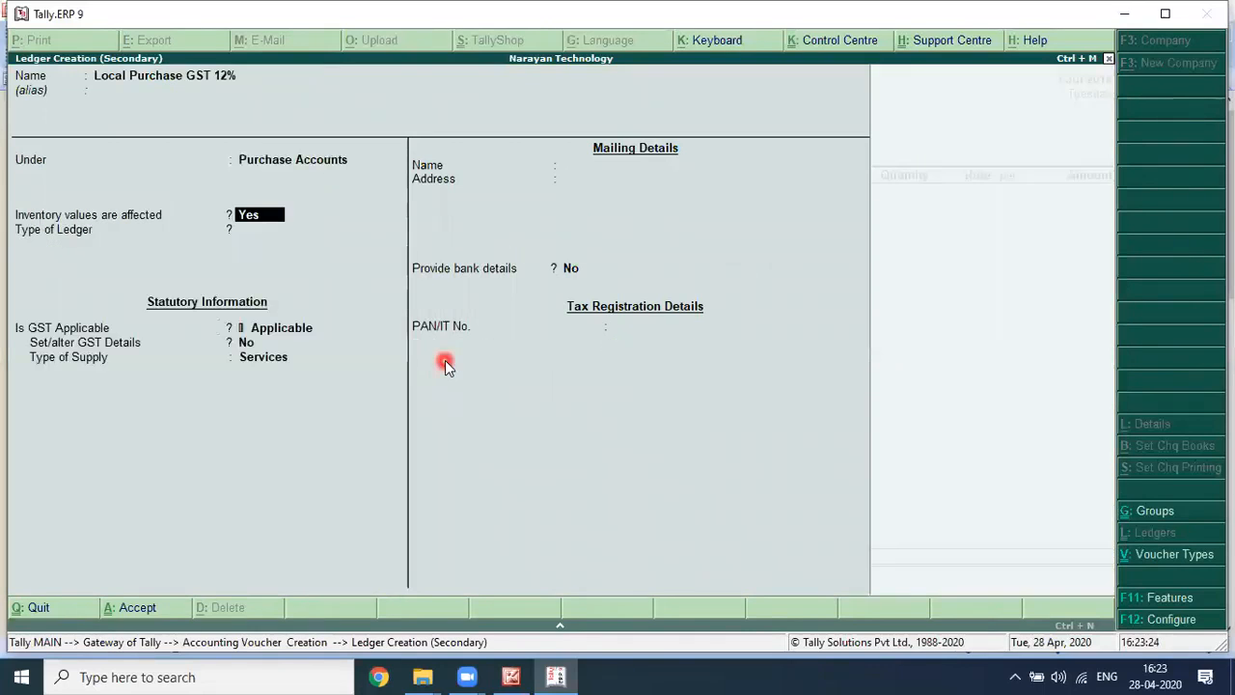
key(Return)
- Keep GST applicable and set the ledger's GST details to Purchase Taxable with an integrated tax rate of 12%
key(Return)
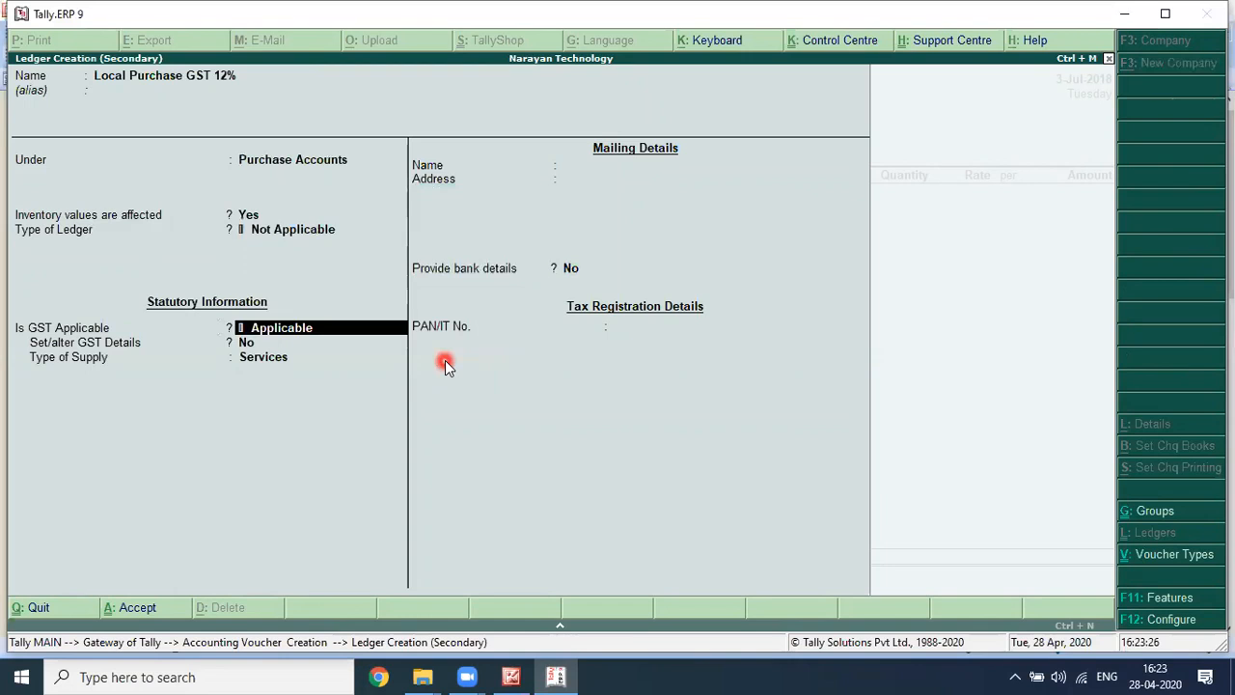
key(Return)
key(y)
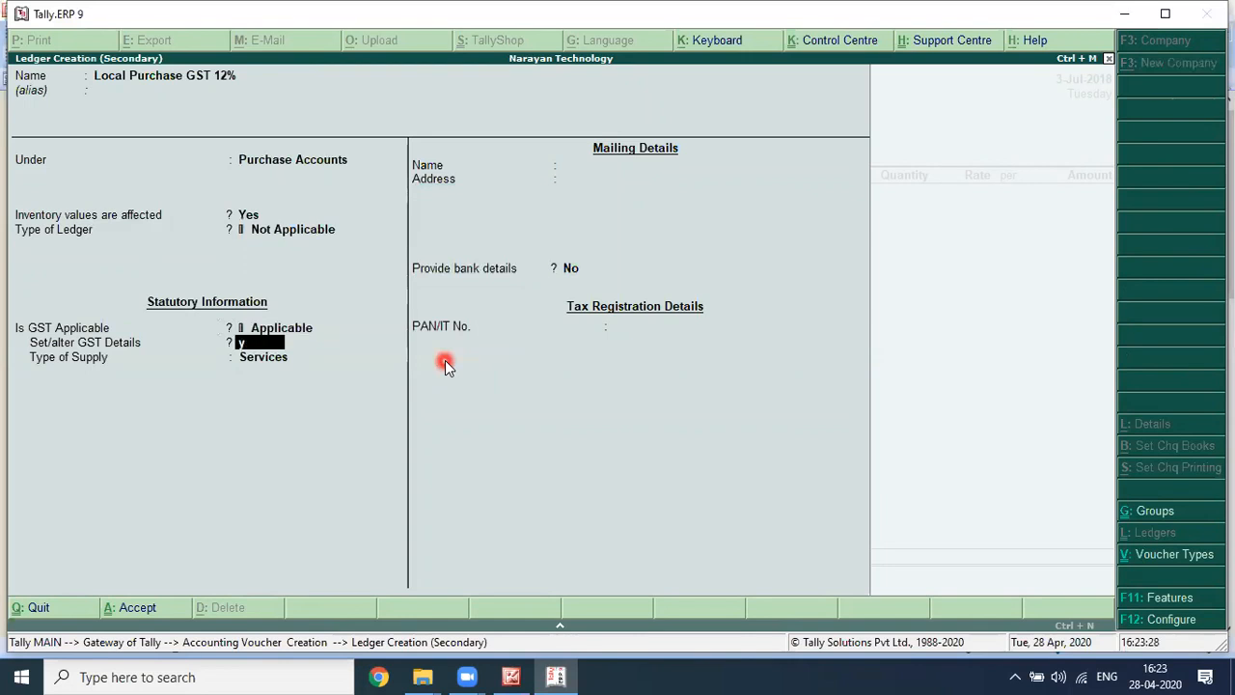
key(Return)
key(Down)
key(Down)
key(Down)
key(Down)
key(Down)
key(Down)
key(Down)
key(Down)
key(Down)
key(Down)
key(Down)
key(Down)
key(Down)
key(Down)
key(Down)
key(Down)
key(Down)
key(Down)
key(Down)
key(Down)
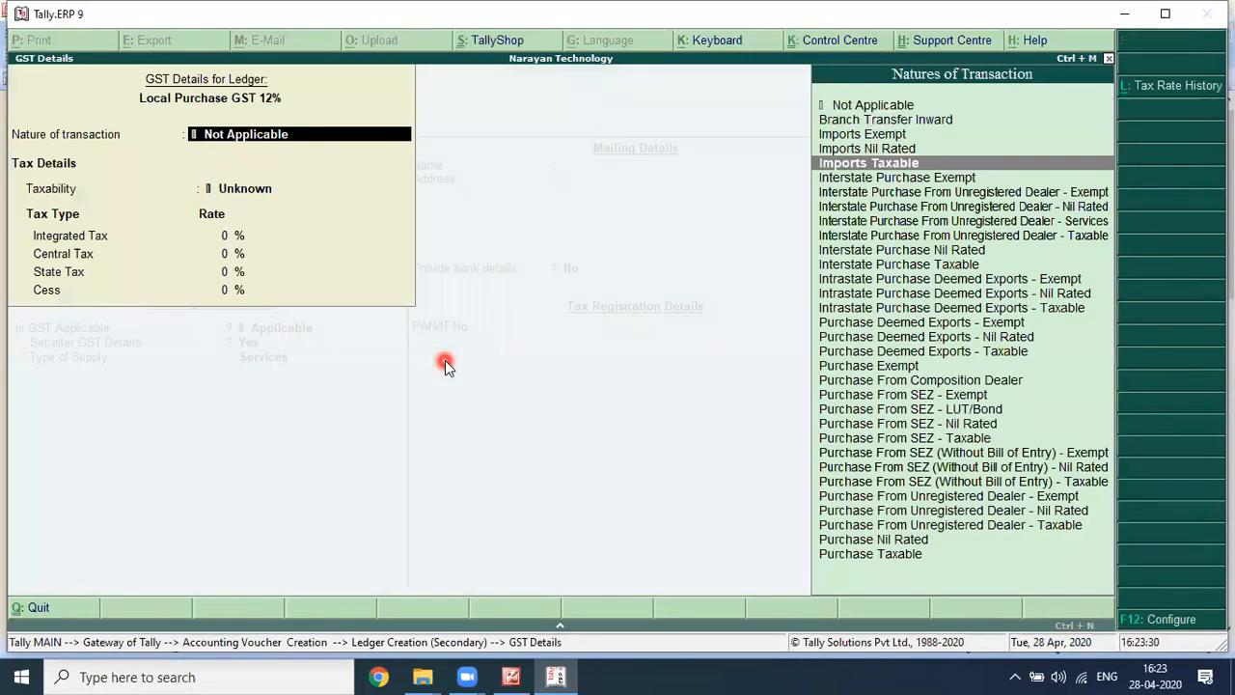
key(Return)
text(12)
key(Return)
key(Return)
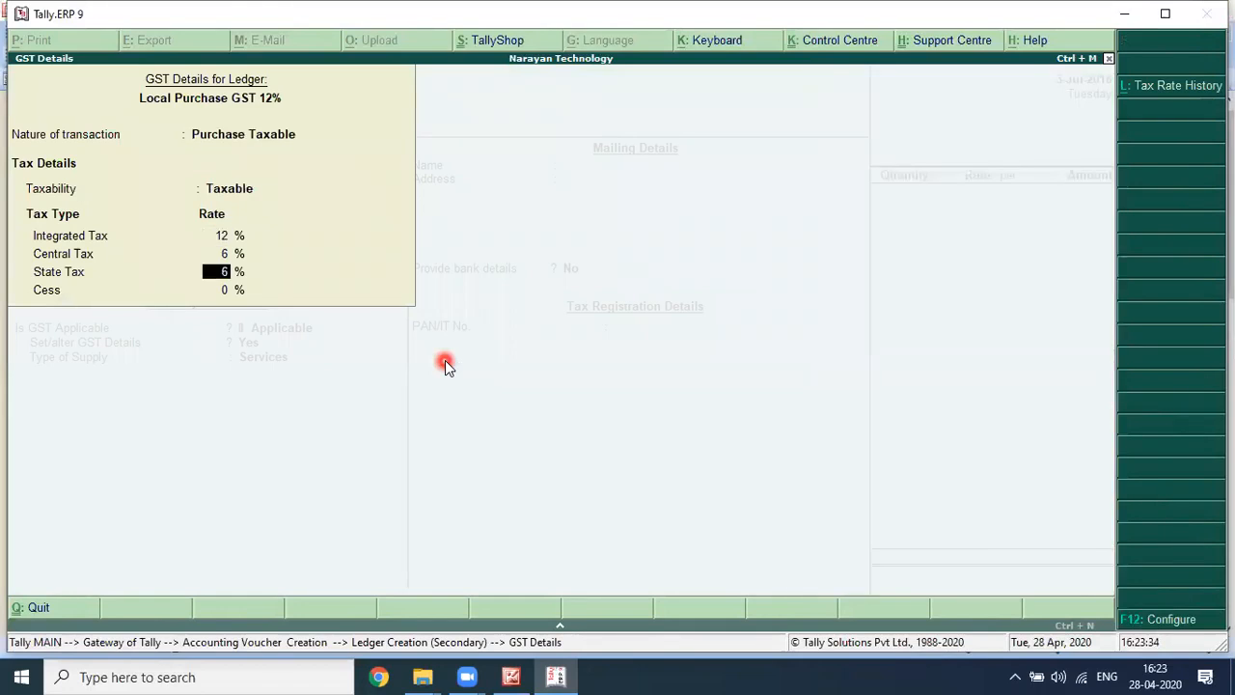
- Set the purchase ledger's type of supply to Goods and save the ledger without bank details
key(Return)
key(Return)
key(Up)
key(Return)
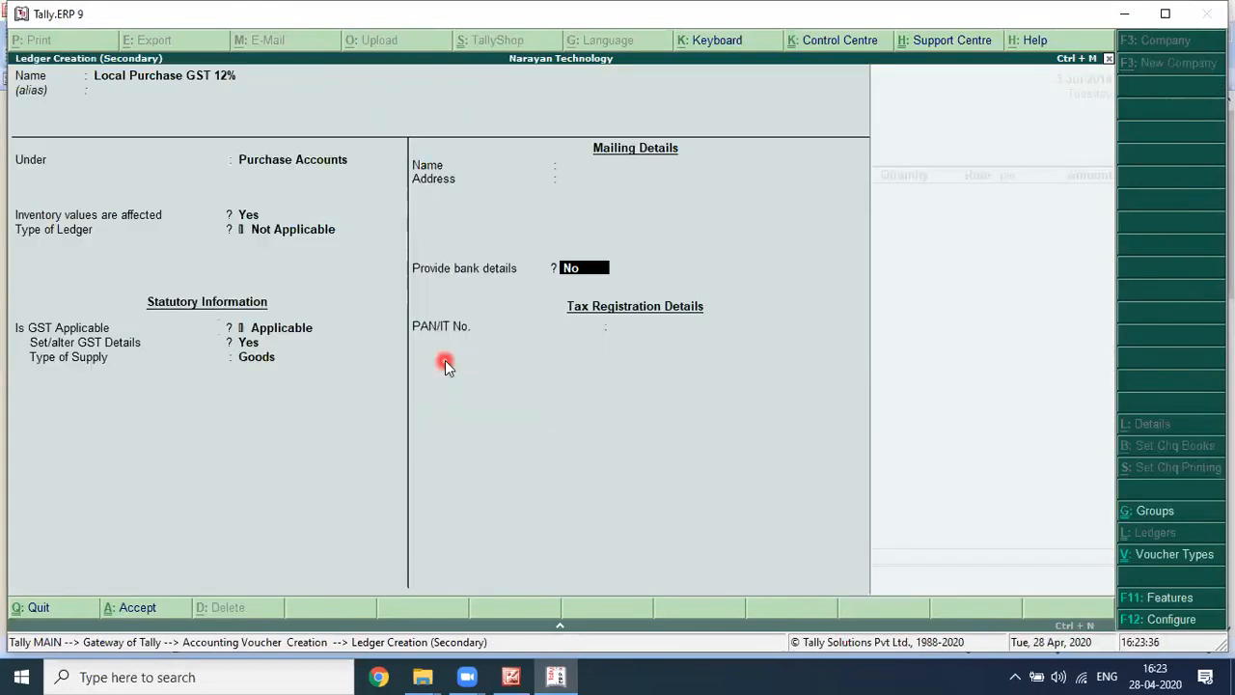
key(Return)
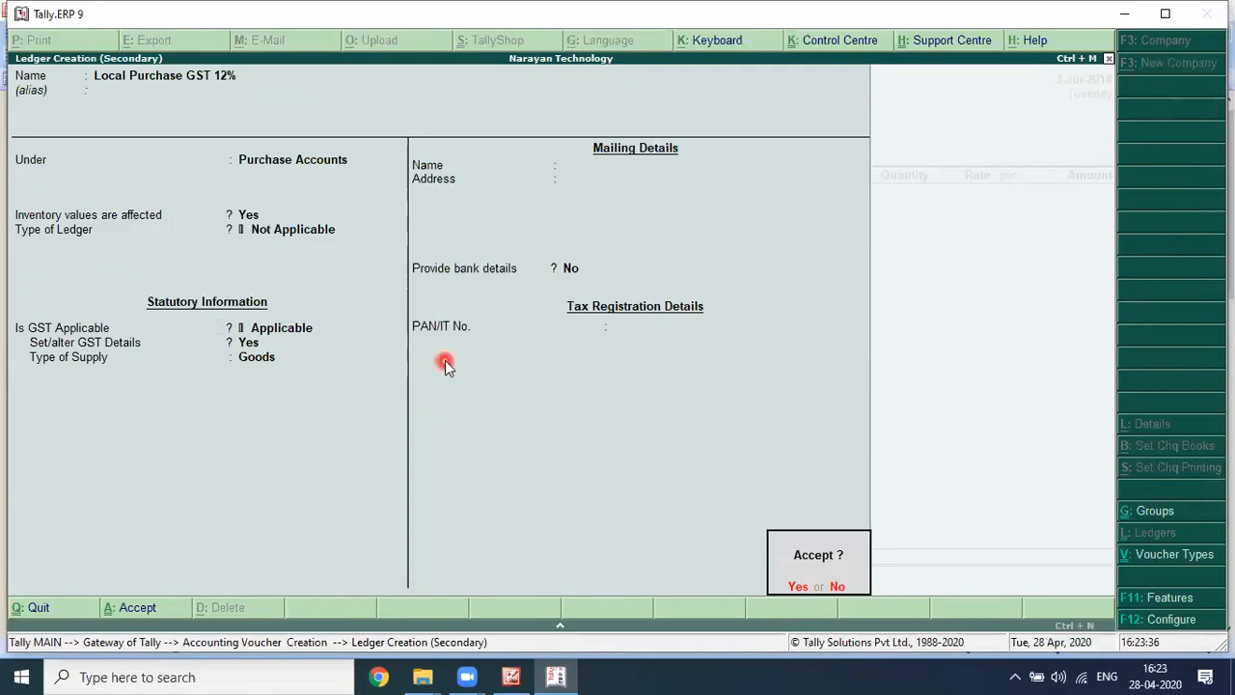
key(Return)
key(alt+Tab)
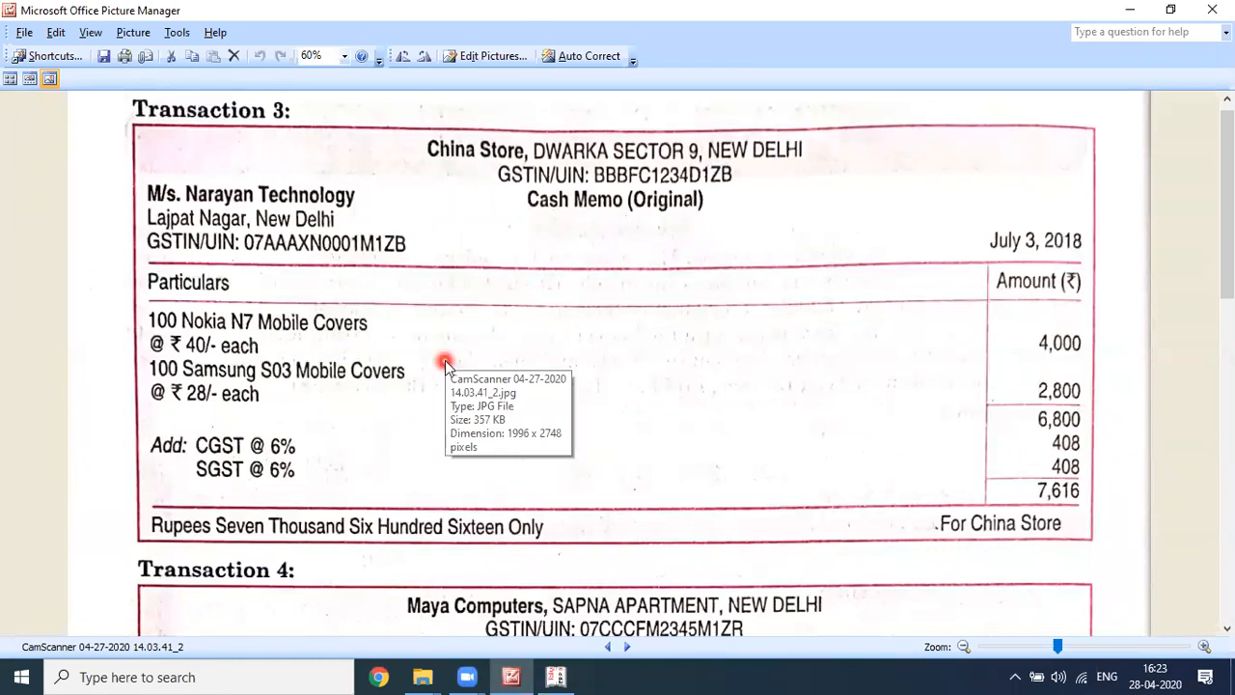
key(alt+Tab)
key(alt+c)
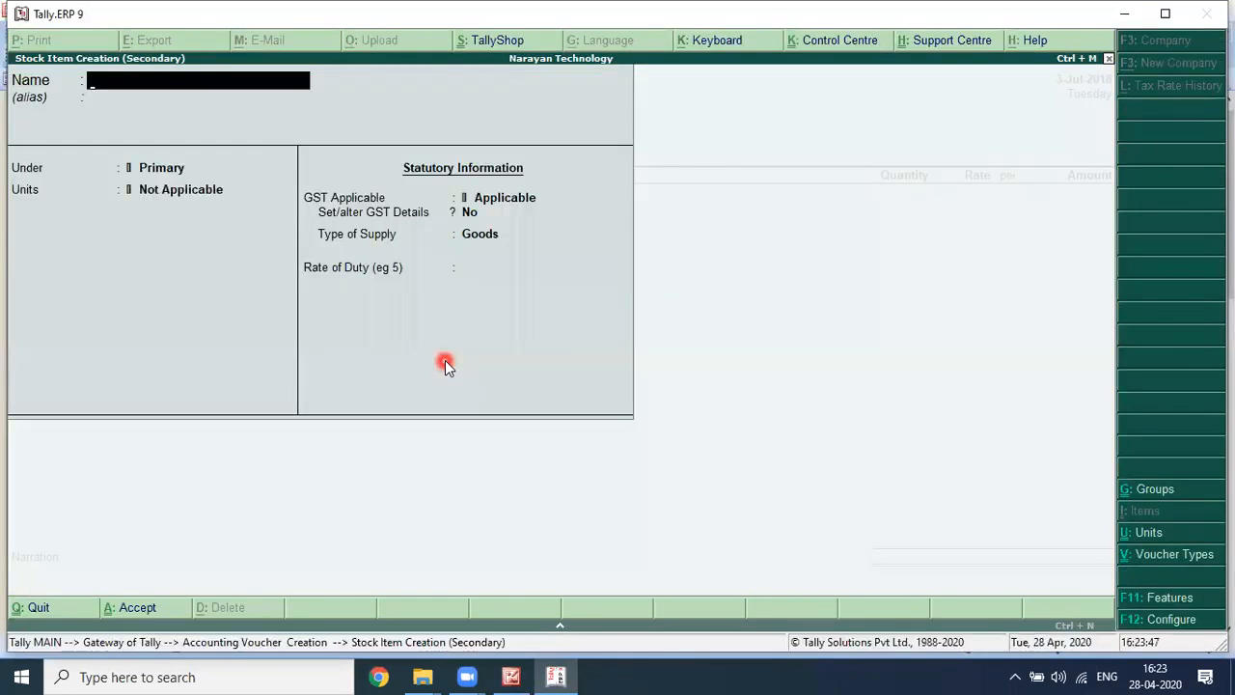
key(Escape)
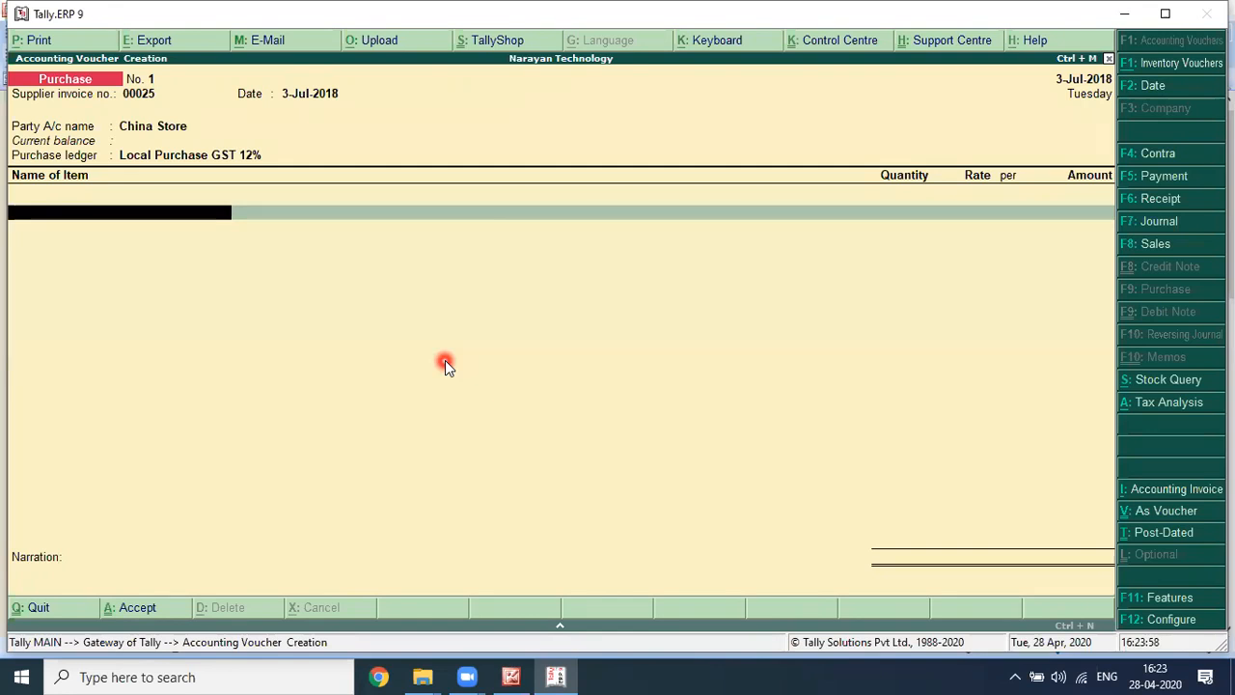
- Start a new stock item from the voucher's item line and name it Nokia N 7 Mobile Cover, consulting the cash memo
key(alt+c)
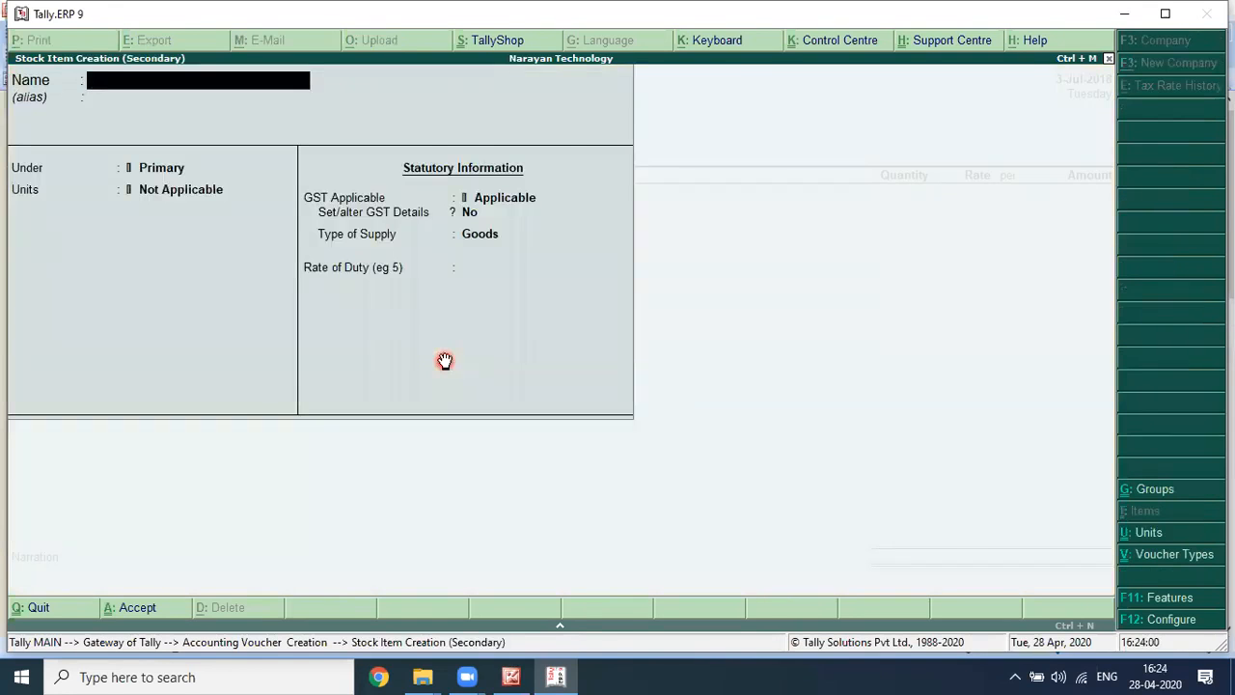
key(alt+Tab)
key(alt+Tab)
text(Nokia N 7)
key(alt+Tab)
key(alt+Tab)
text(Mobile C)
text(ob)
key(BackSpace)
text(ver)
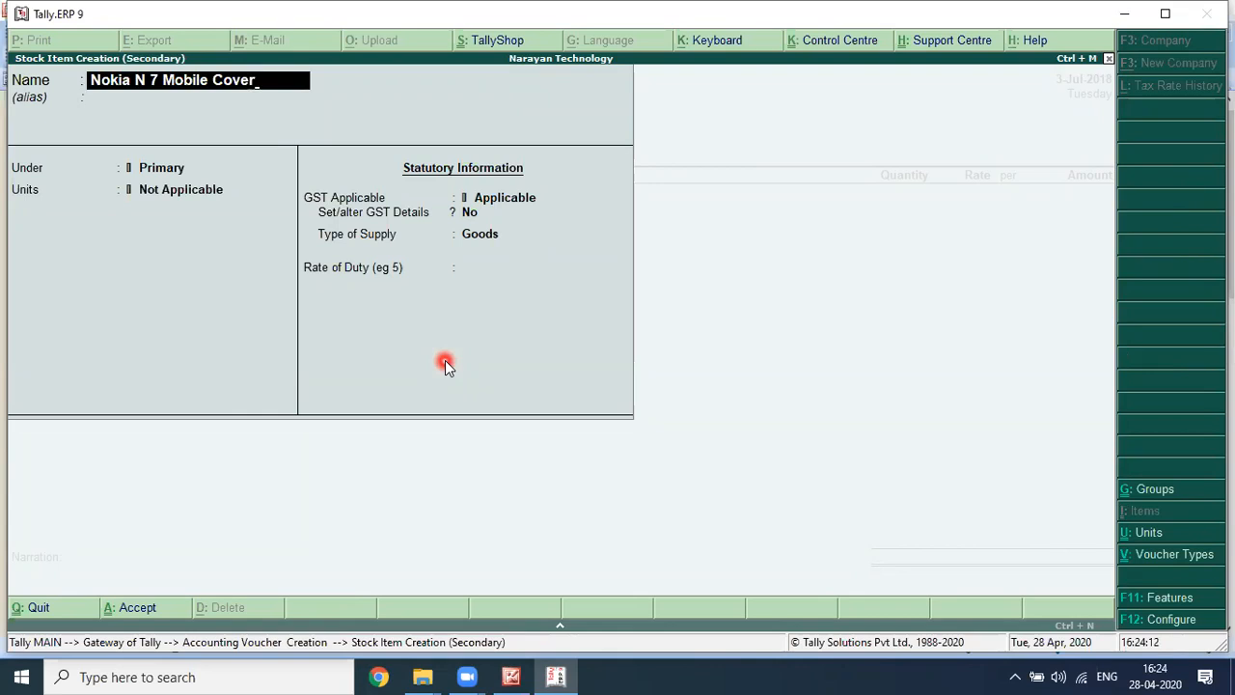
key(Return)
key(Return)
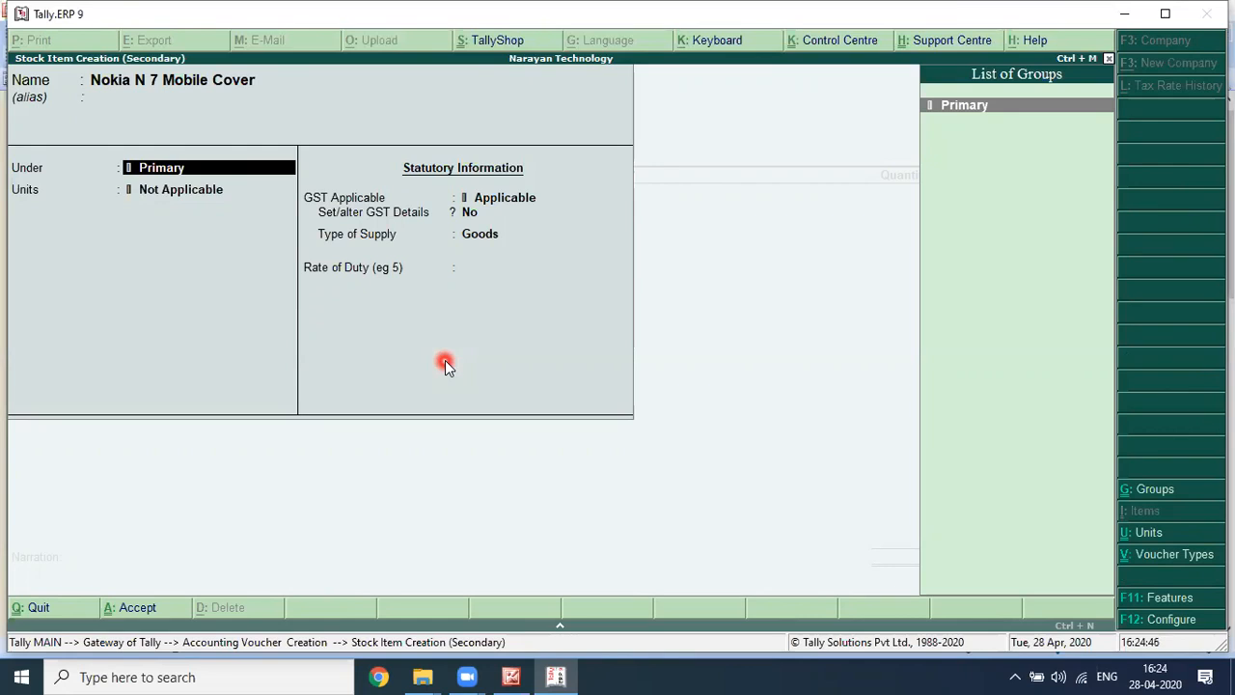
- Create a Mobile Cover stock group under Primary without adding quantities or GST details, and place the Nokia item in it
key(alt+c)
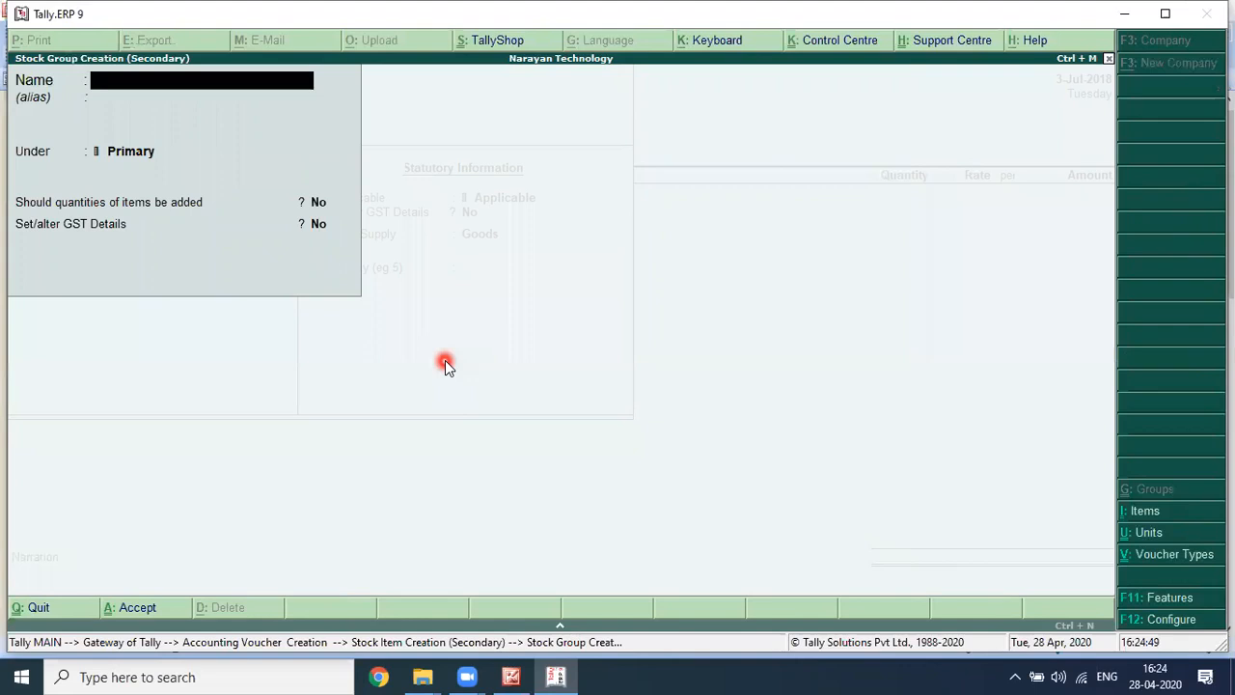
text(Mobile Cover)
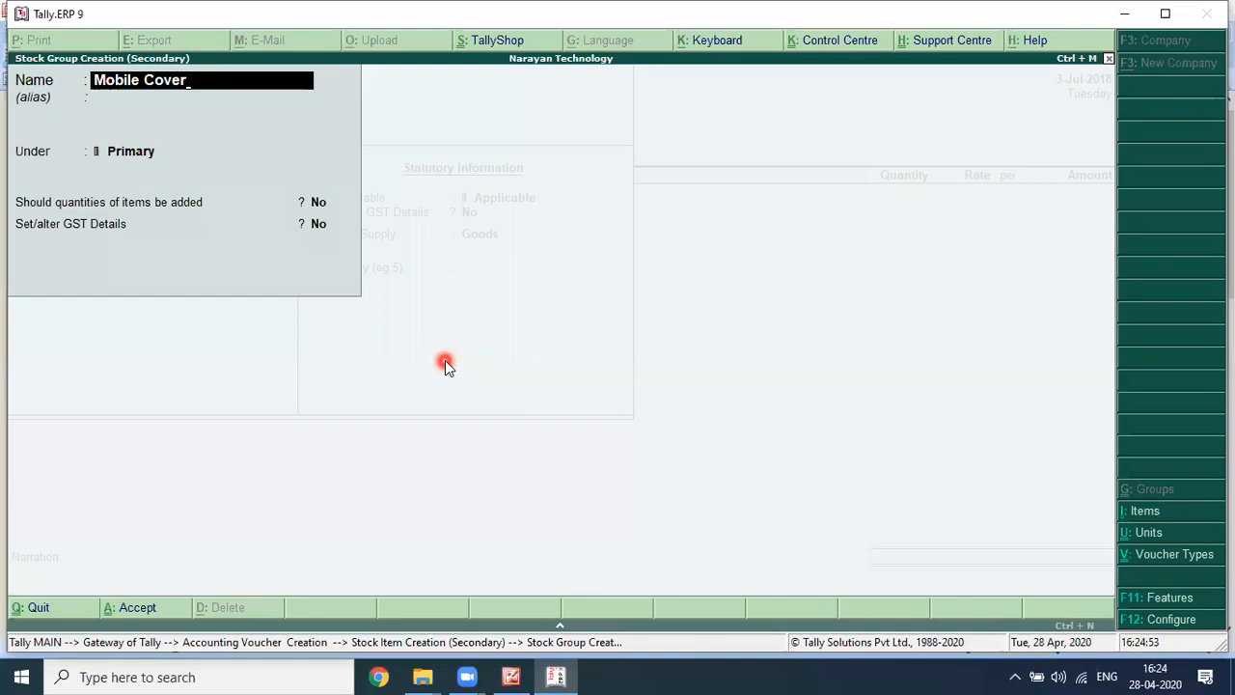
key(Return)
key(Return)
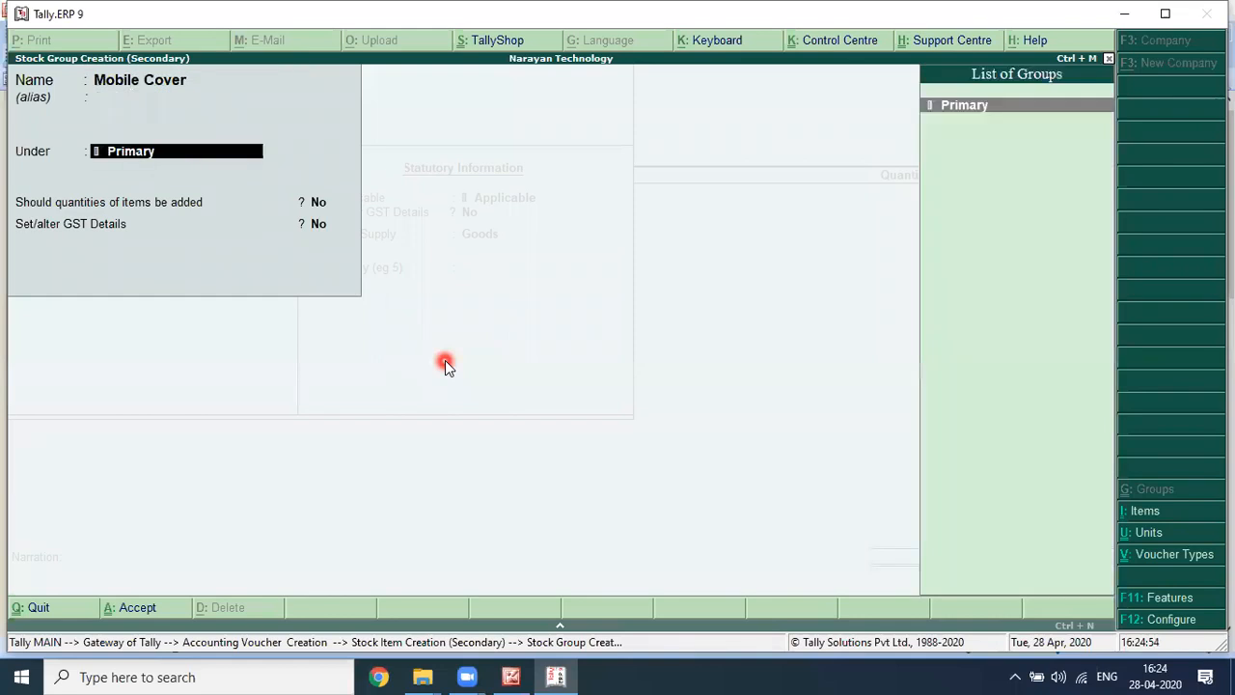
key(Return)
key(Return)
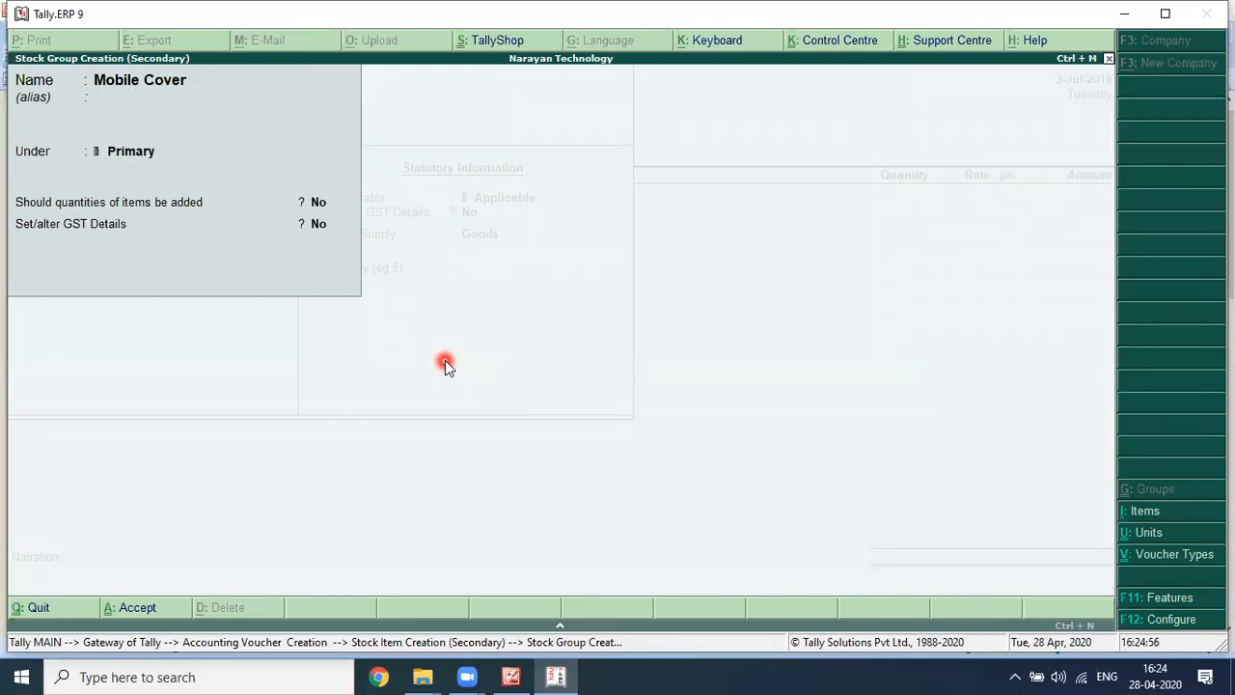
key(Return)
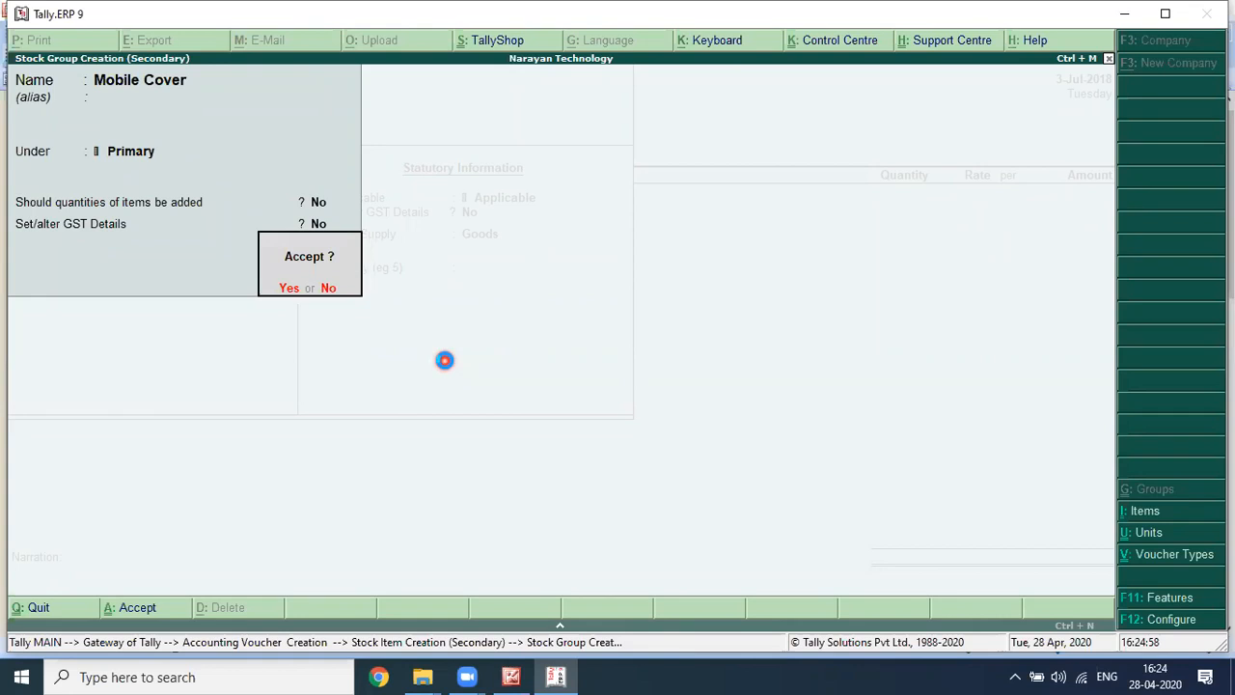
key(Return)
key(Return)
key(BackSpace)
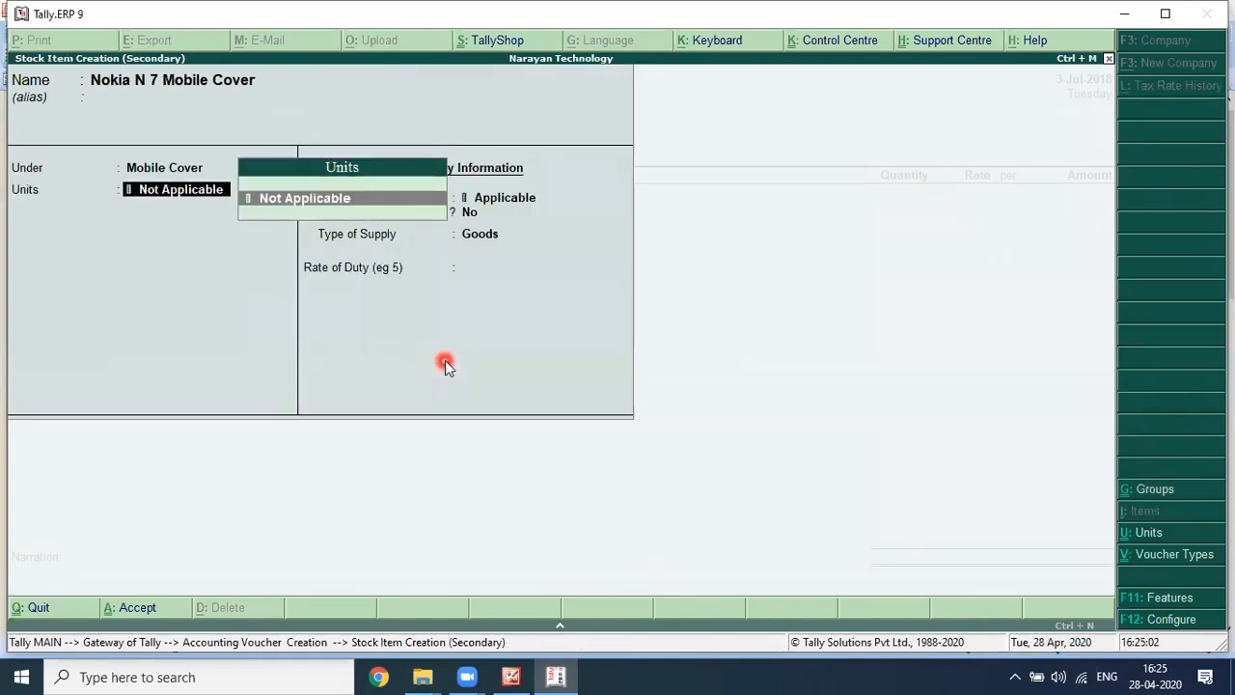
- Create a simple unit Pcs with formal name Pieces, quantity code PCS-PIECES and 0 decimal places for the Nokia item
key(alt+Tab)
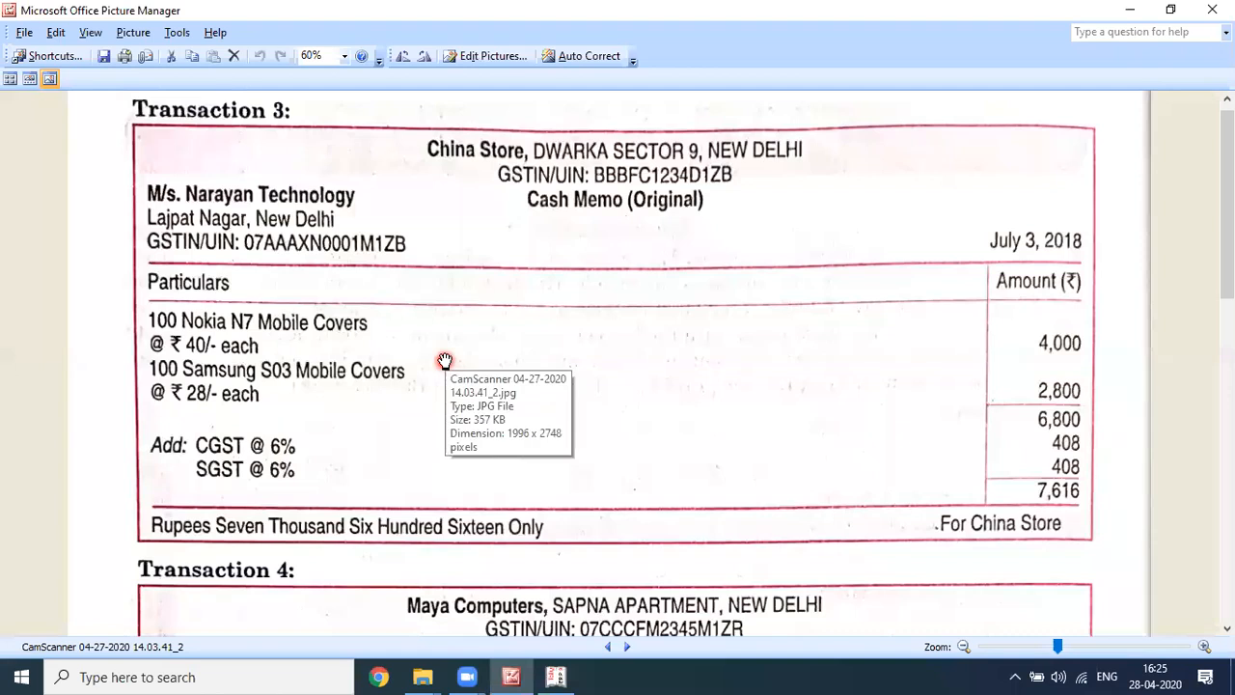
key(alt+Tab)
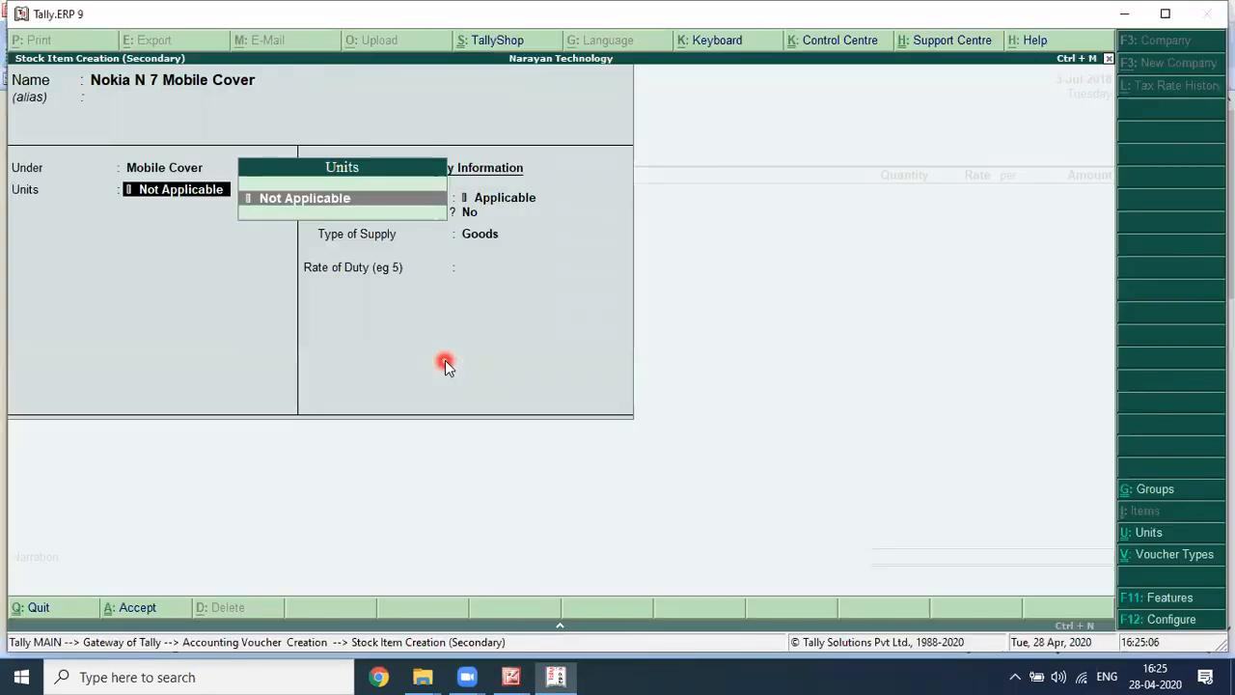
key(alt+c)
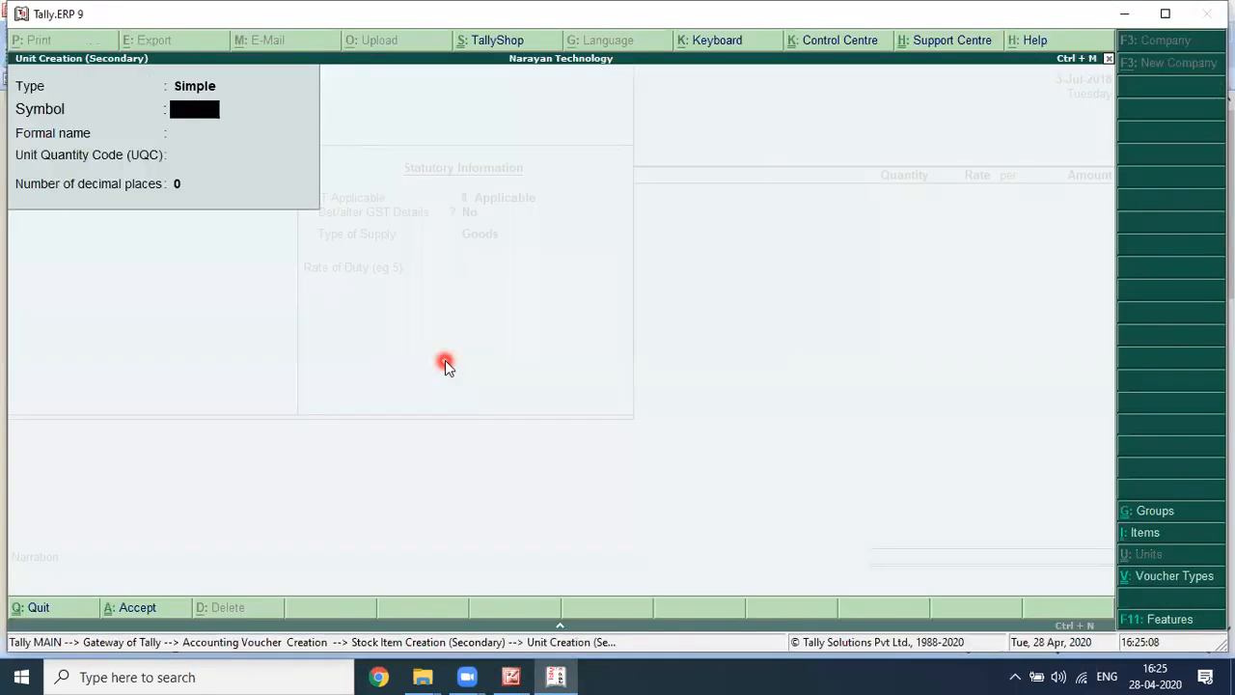
text(Pcs)
key(Return)
text(Pi)
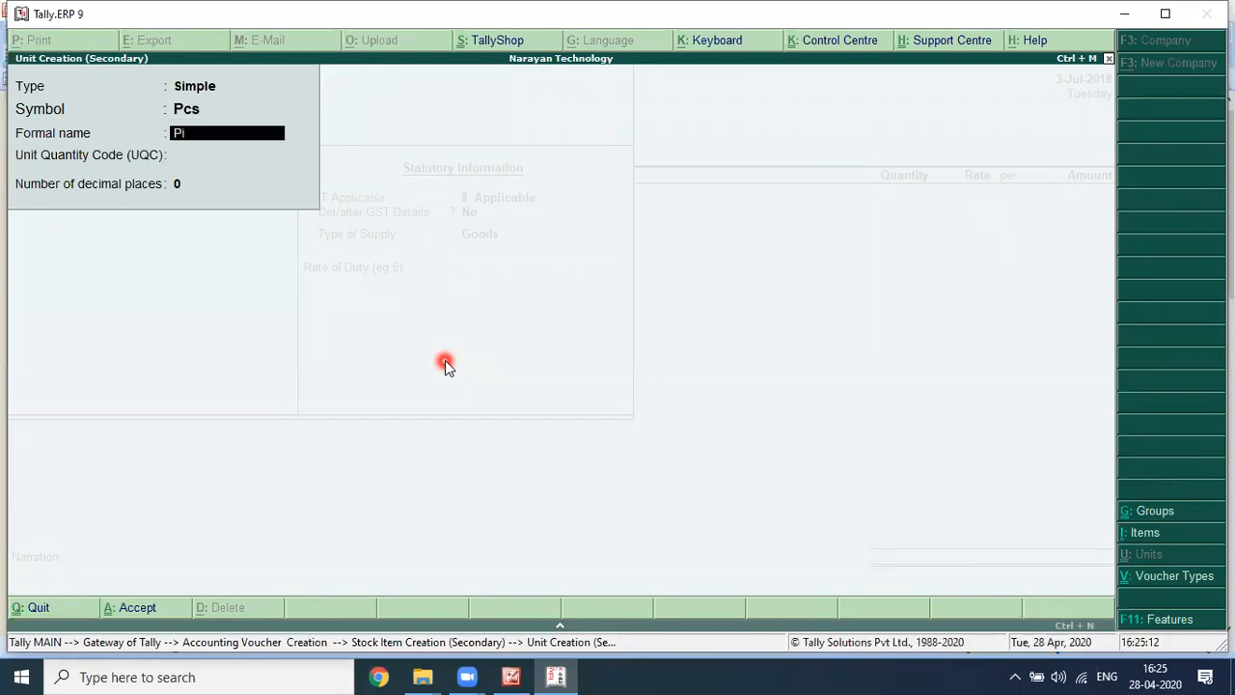
text(eces)
key(Return)
text(p)
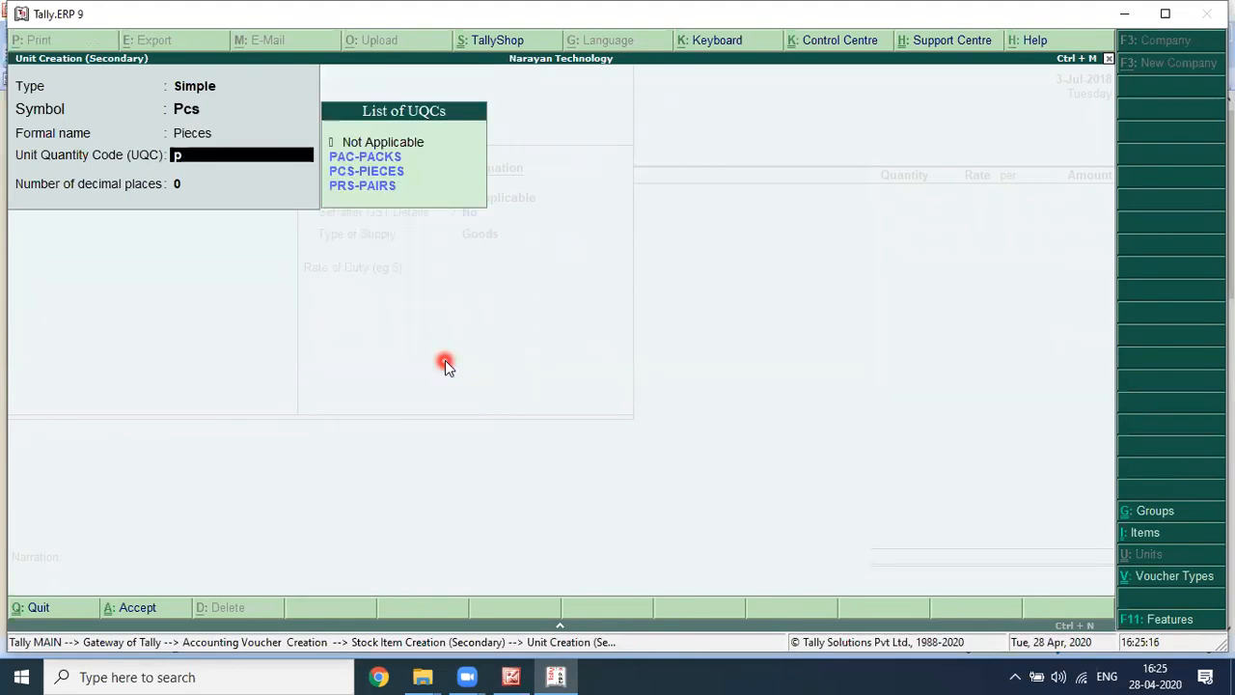
text(cs)
key(Return)
key(Return)
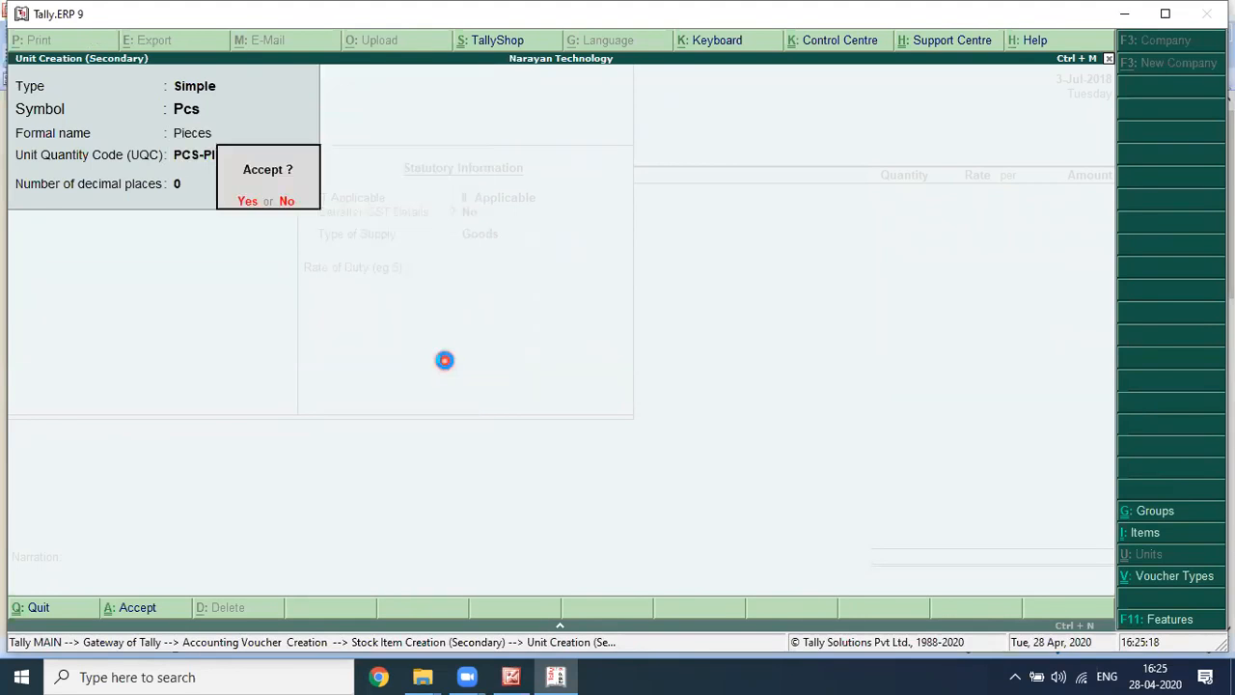
- Keep GST applicable and set the Nokia item's GST details to On Value, Taxable, with an integrated tax rate of 12%
key(Return)
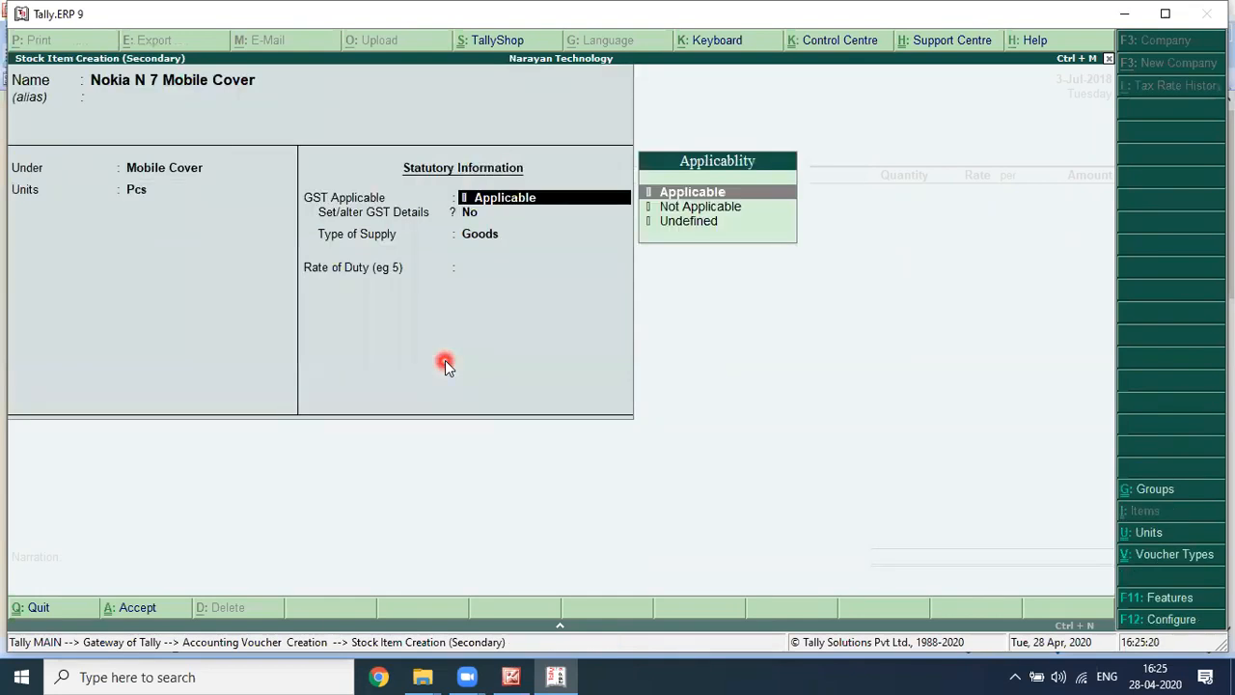
key(Return)
text(y)
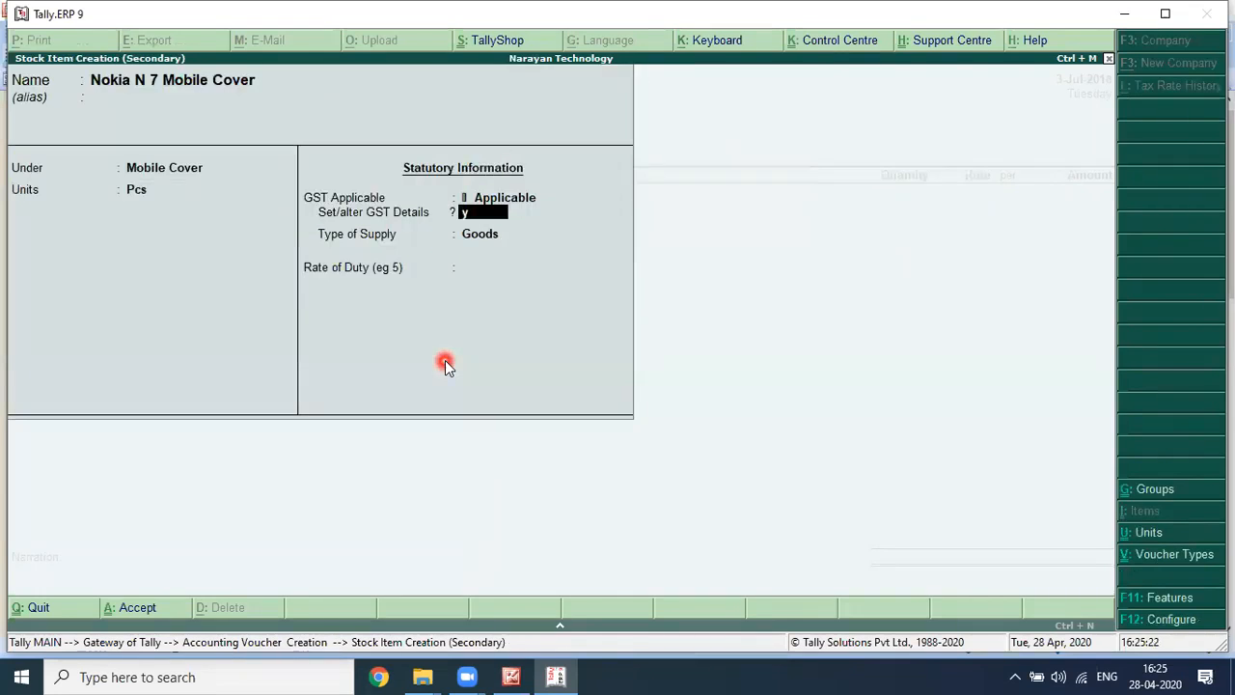
key(Return)
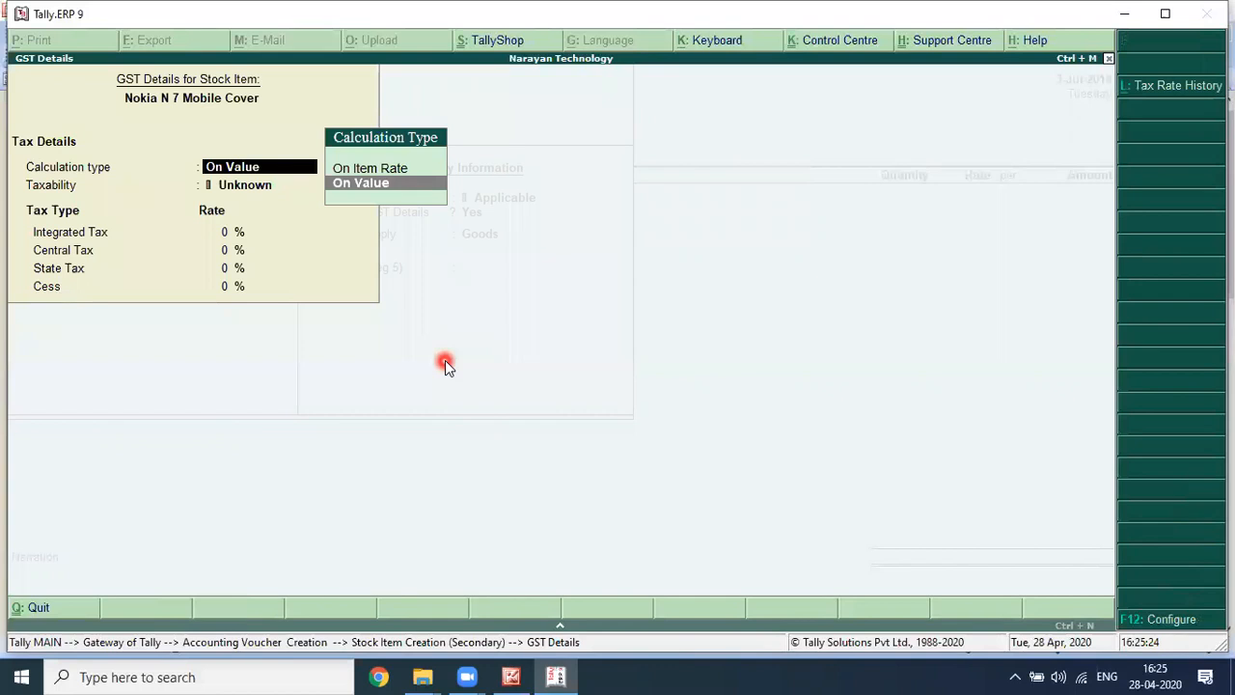
key(Return)
key(Down)
key(Return)
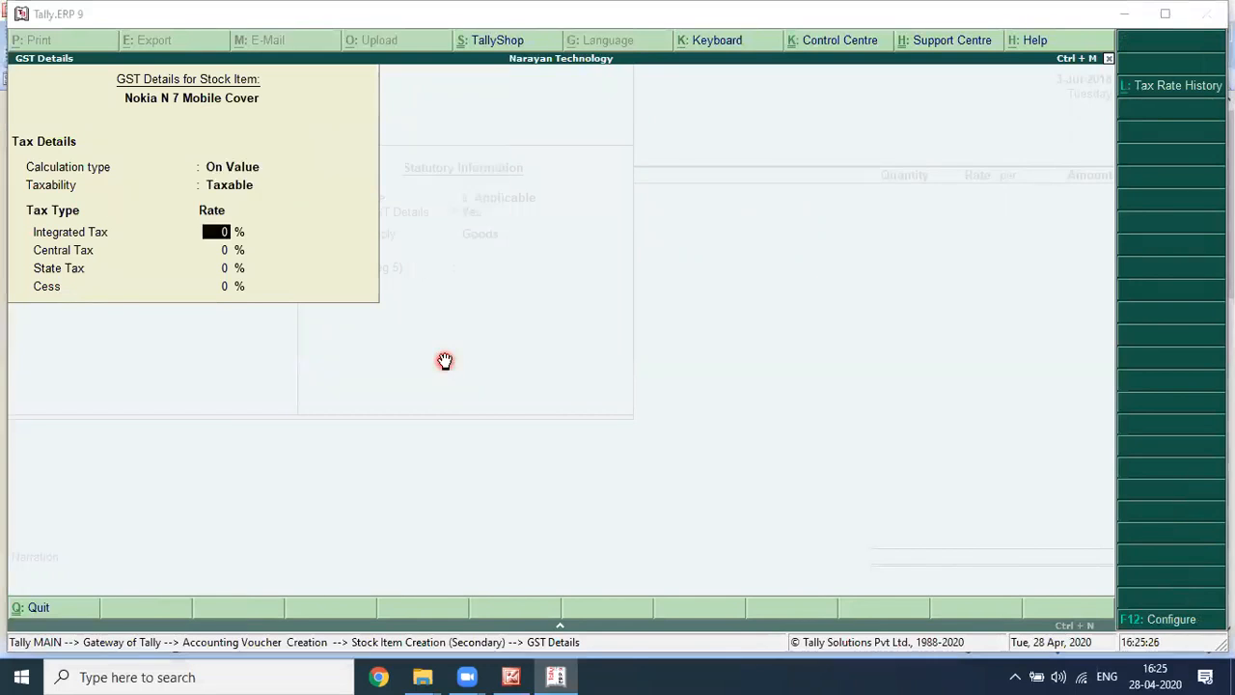
key(alt+Tab)
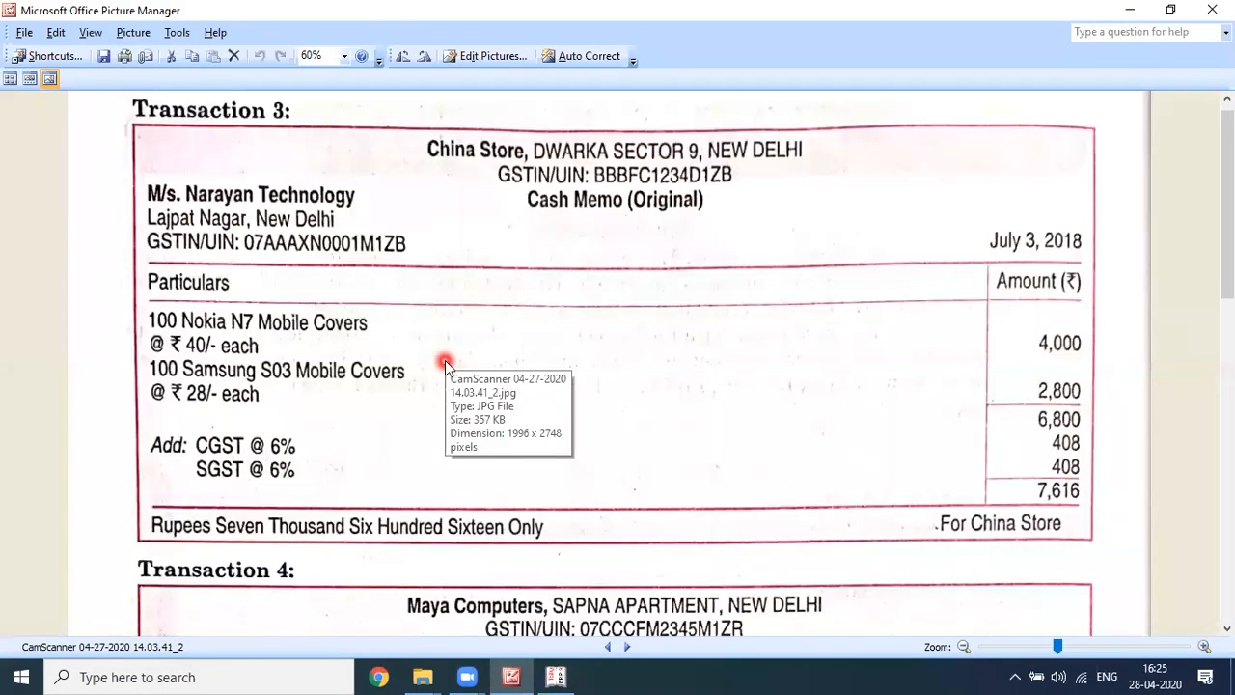
key(alt+Tab)
text(12)
key(Return)
key(Return)
key(Return)
key(Return)
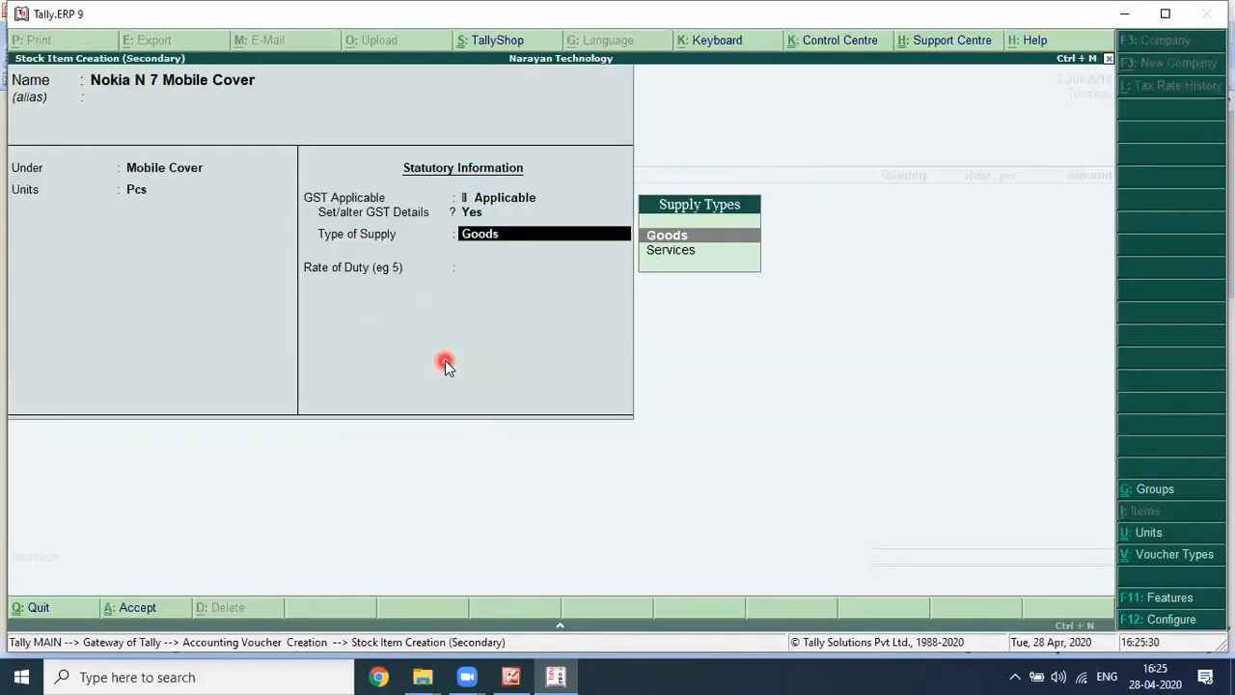
- Keep the Nokia item's type of supply as Goods with 0 rate of duty and save the stock item
key(Return)
key(Return)
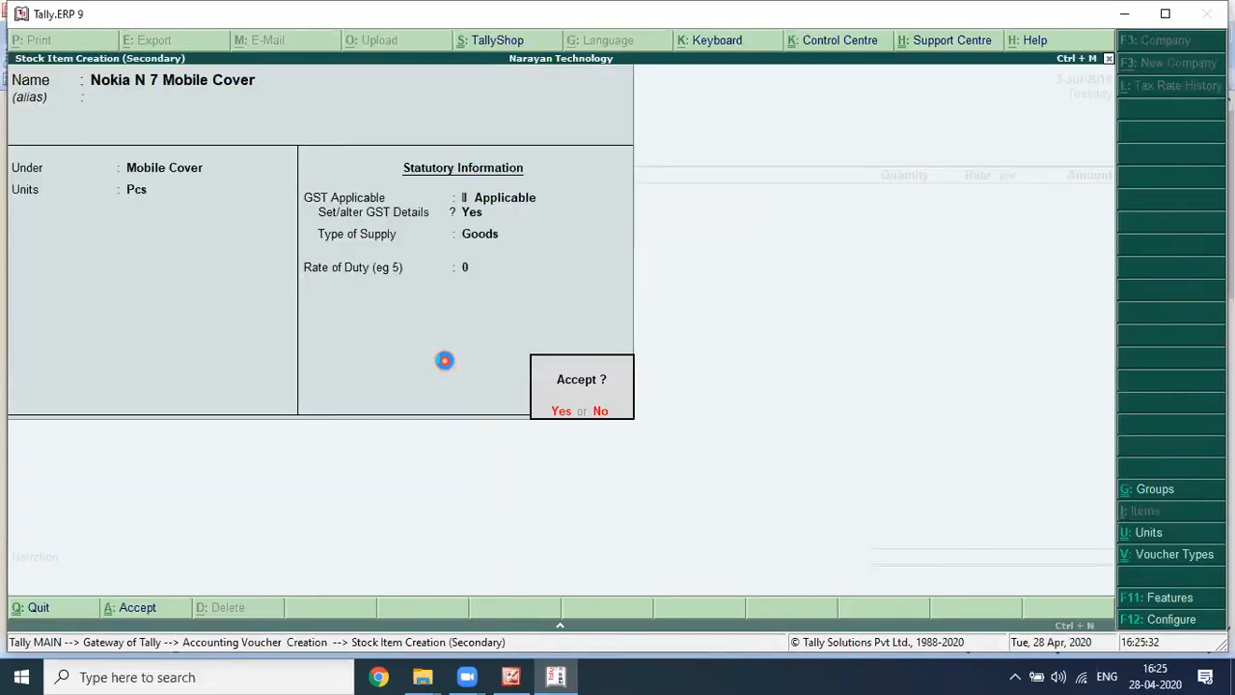
key(Return)
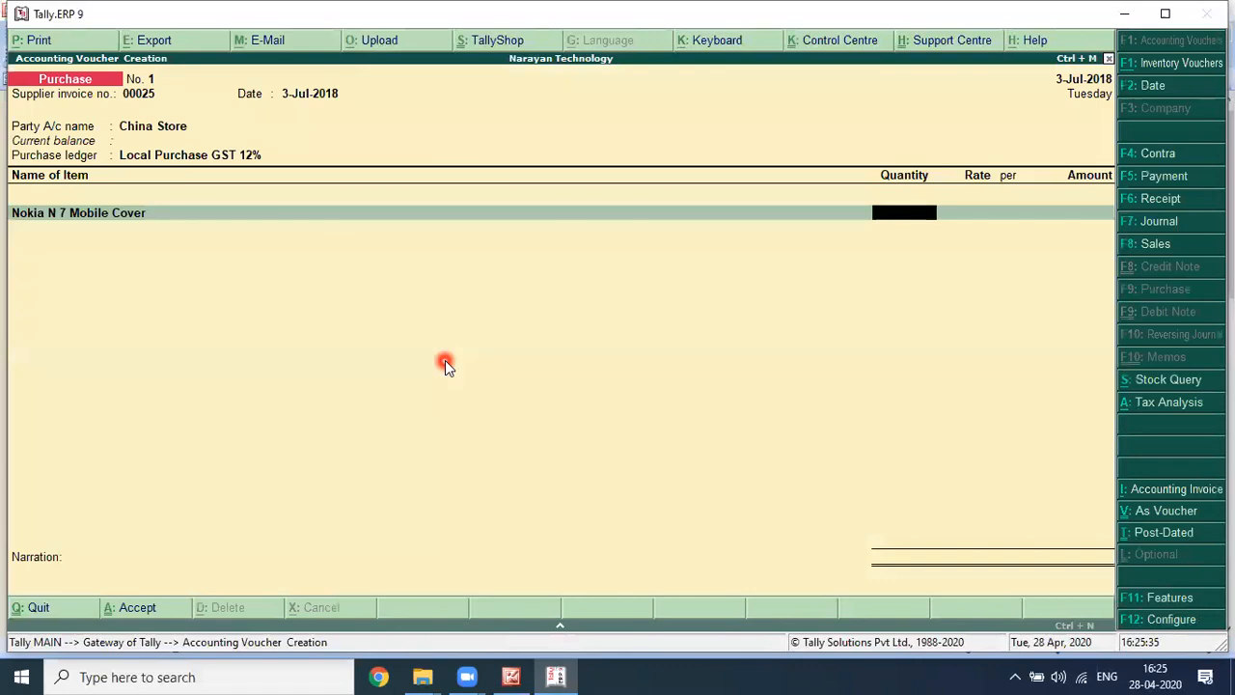
- Enter a quantity of 4,000 Pcs at a rate of 40 per piece for the Nokia N 7 Mobile Cover line
key(alt+Tab)
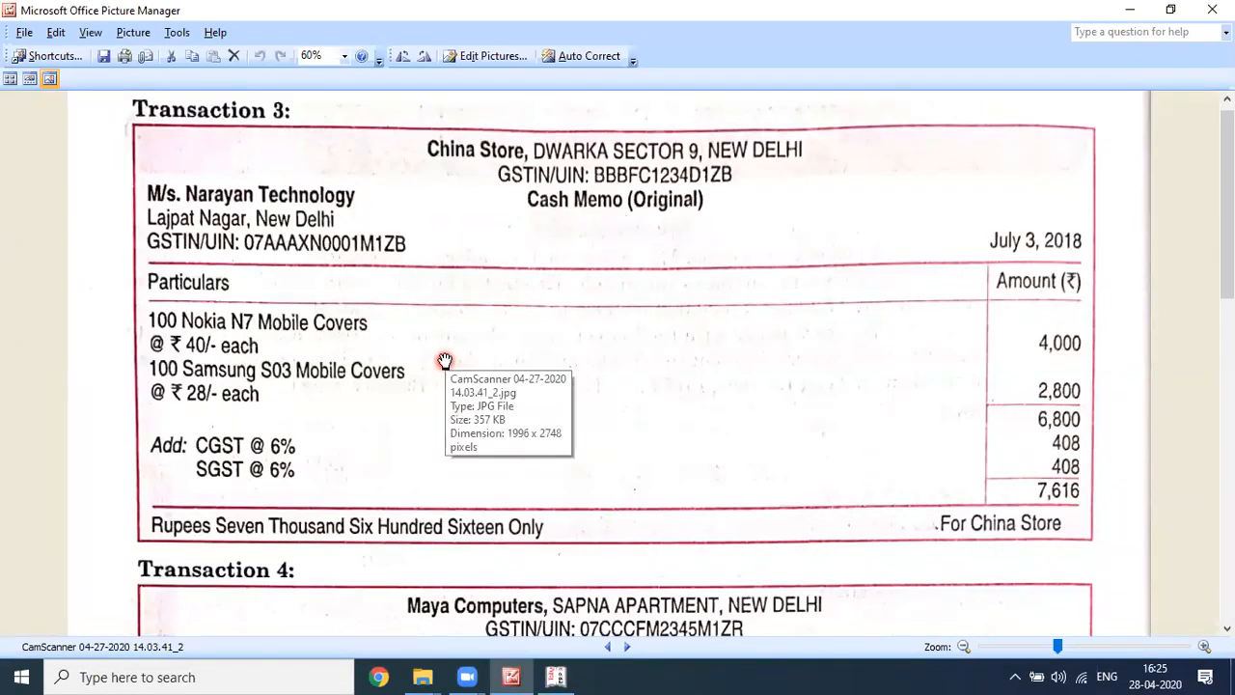
key(alt+Tab)
text(1)
key(BackSpace)
text(4000)
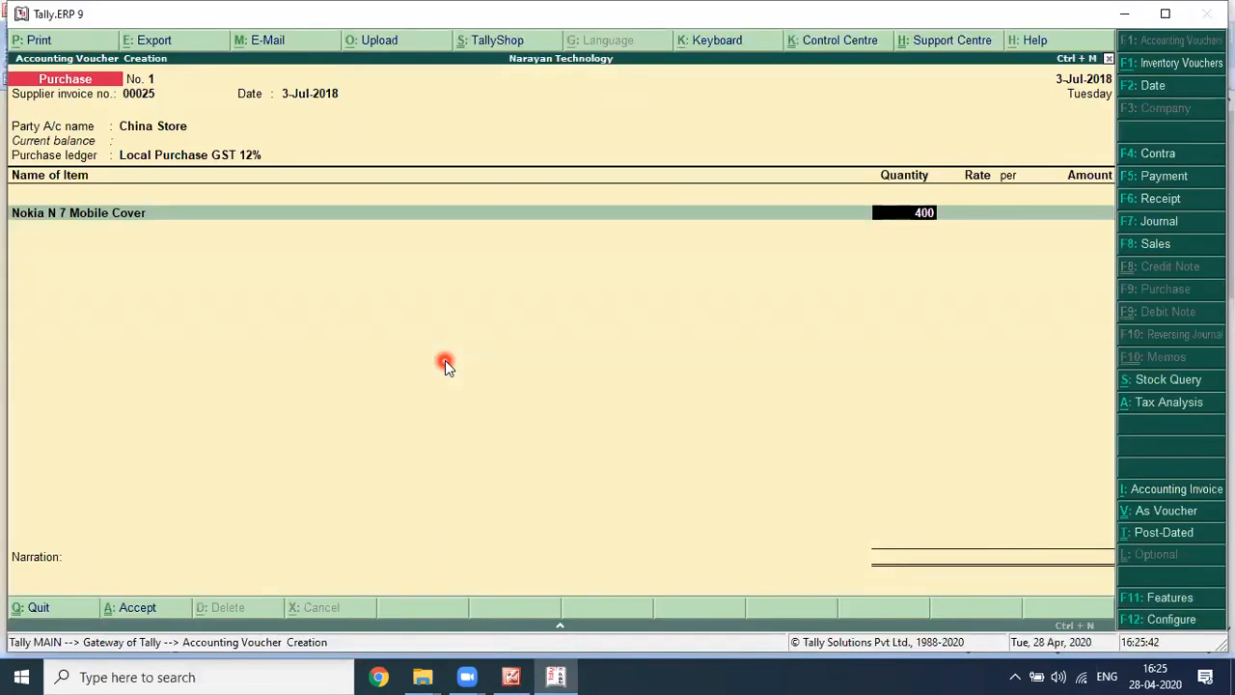
key(Return)
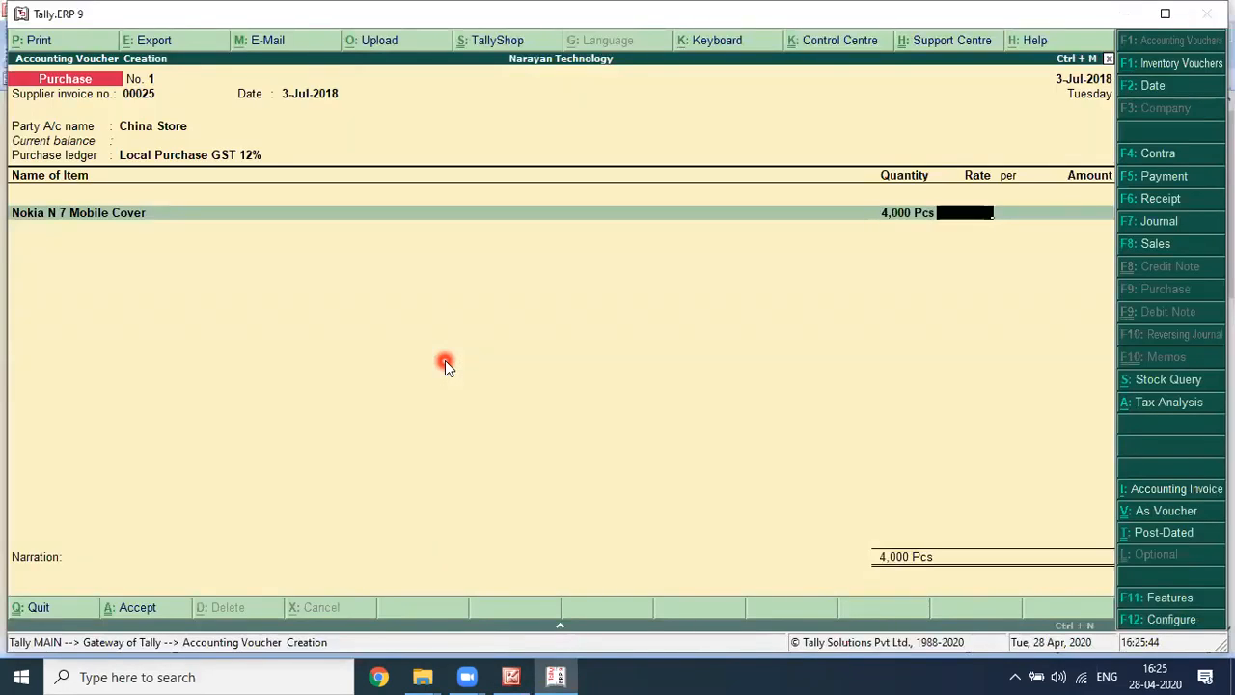
text(40)
key(Return)
key(Return)
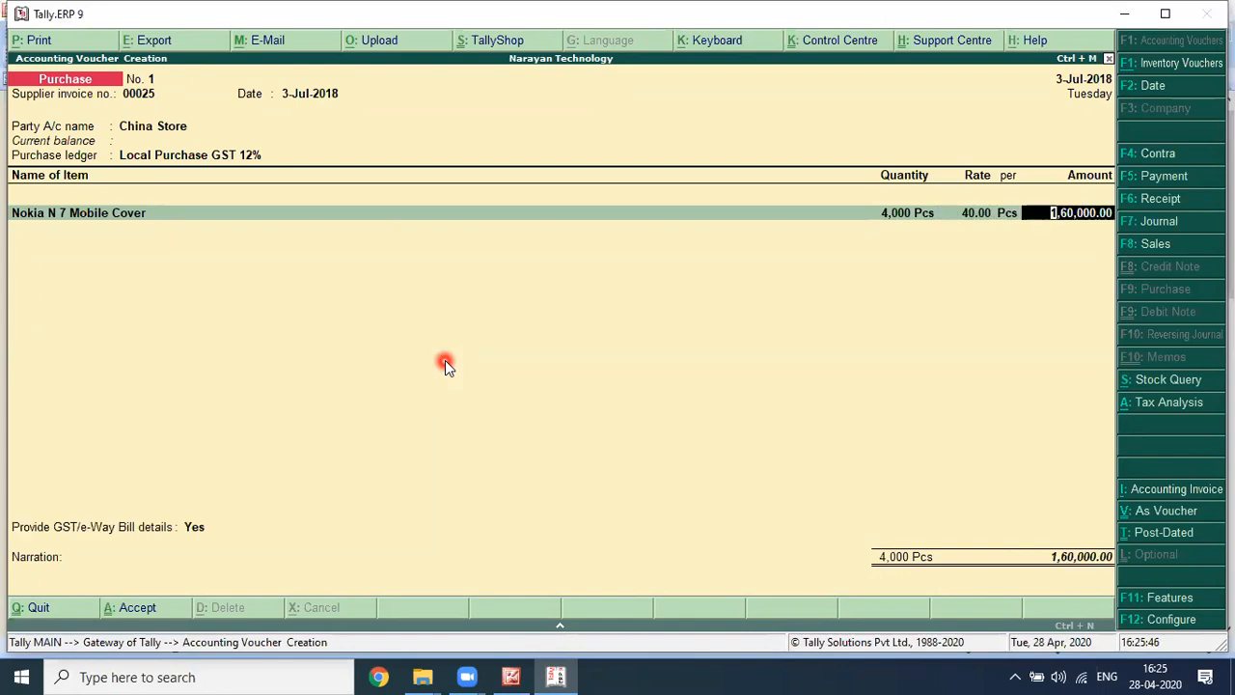
- Recheck the cash memo and set the Nokia line's quantity to 100 Pcs, keeping the rate of 40, to complete the line
key(alt+Tab)
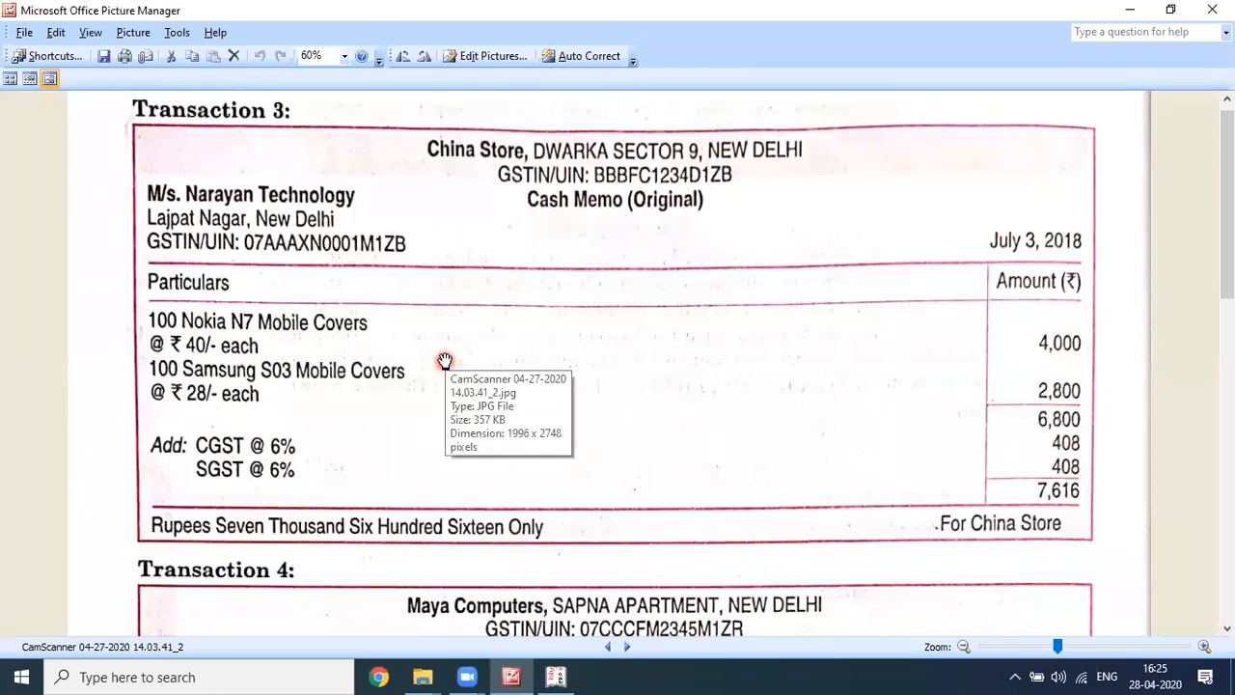
key(alt+Tab)
key(BackSpace)
key(BackSpace)
key(BackSpace)
text(100)
key(Return)
key(Return)
key(Return)
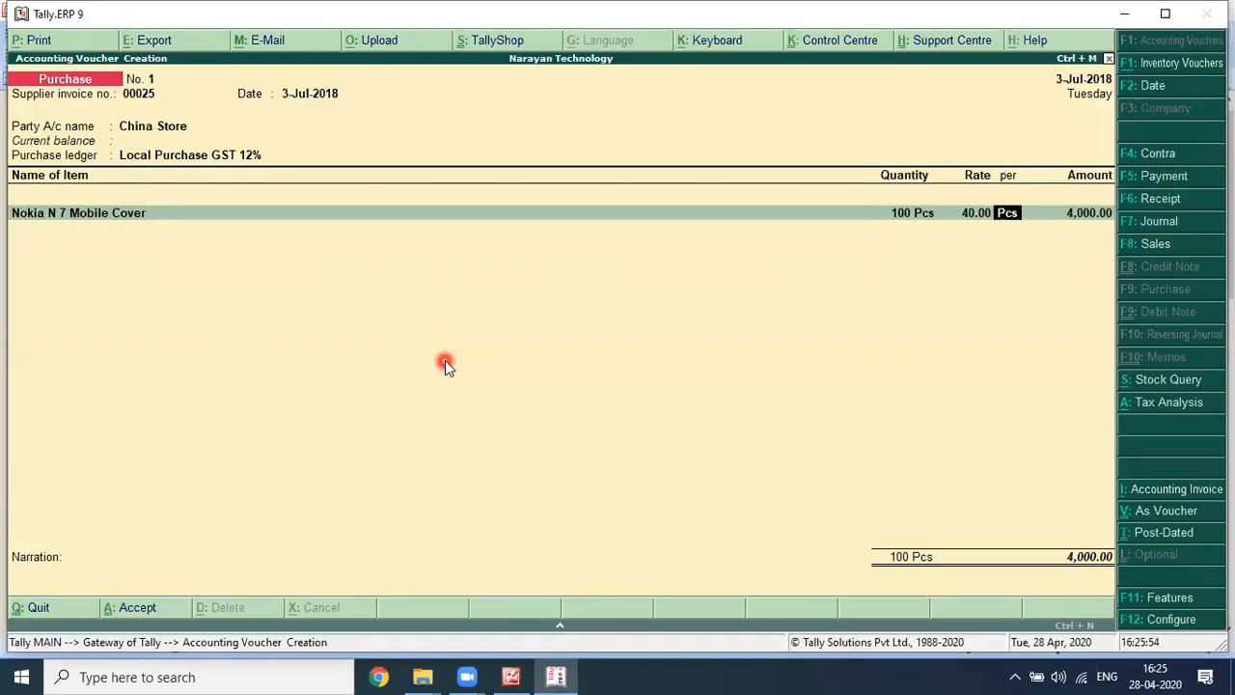
key(Return)
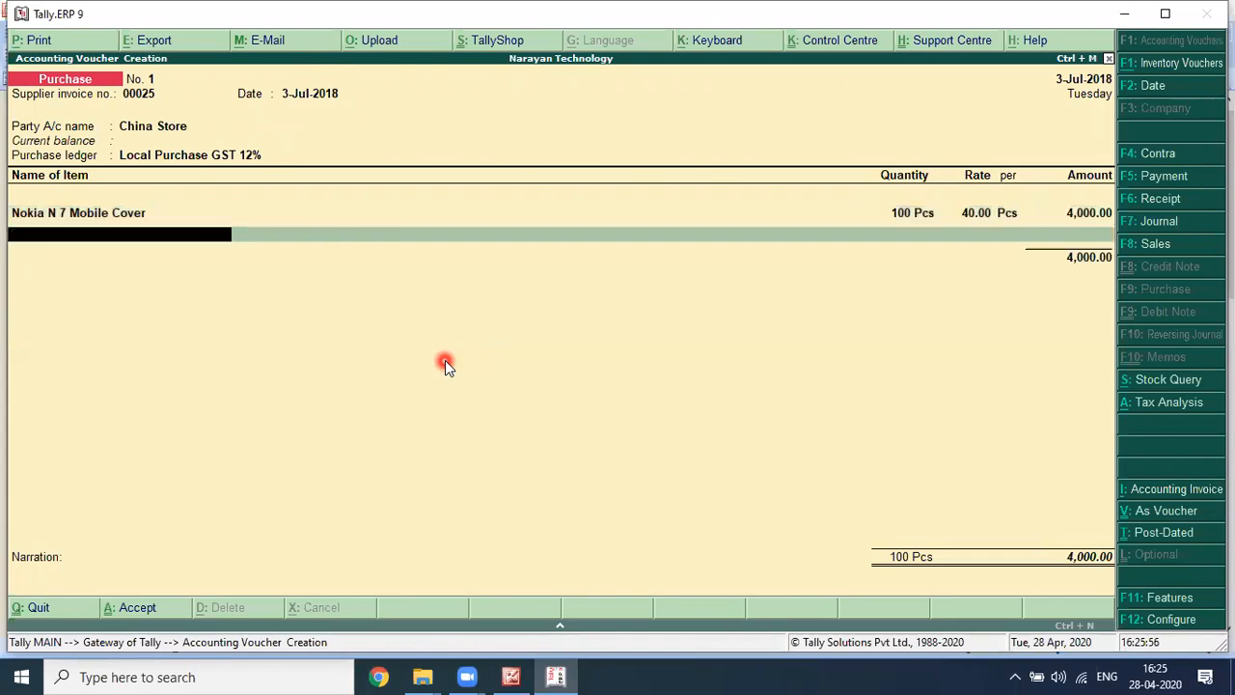
- Start another stock item from the next voucher line and name it Samsung S 03 Mobile Cover, consulting the cash memo
key(alt+Tab)
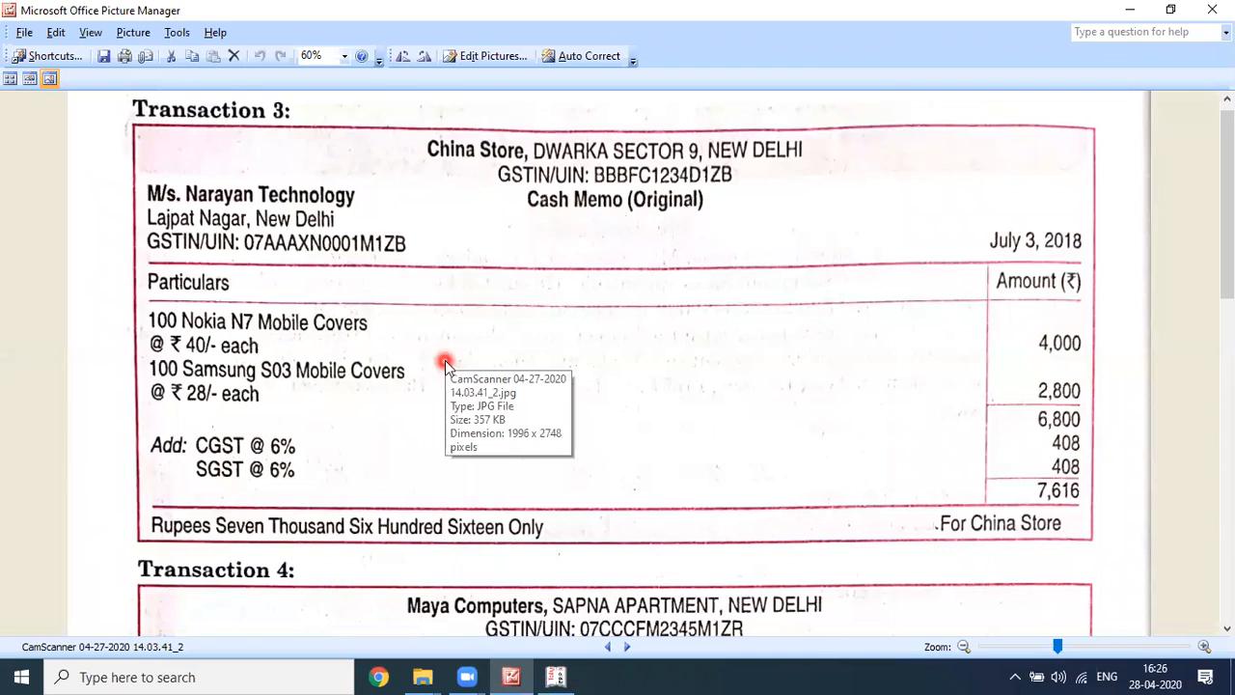
key(alt+Tab)
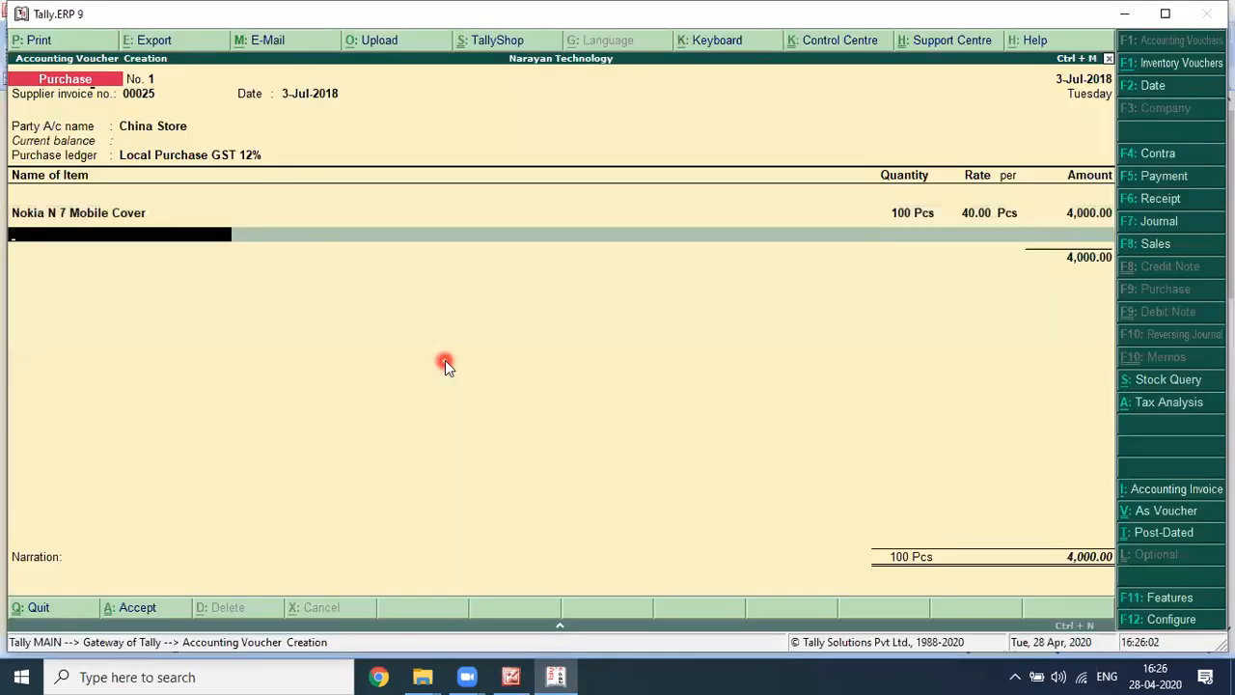
key(alt+c)
text(Samsung)
key(alt+Tab)
key(alt+Tab)
text(S03)
key(alt+Tab)
key(alt+Tab)
text(Mobile Cover)
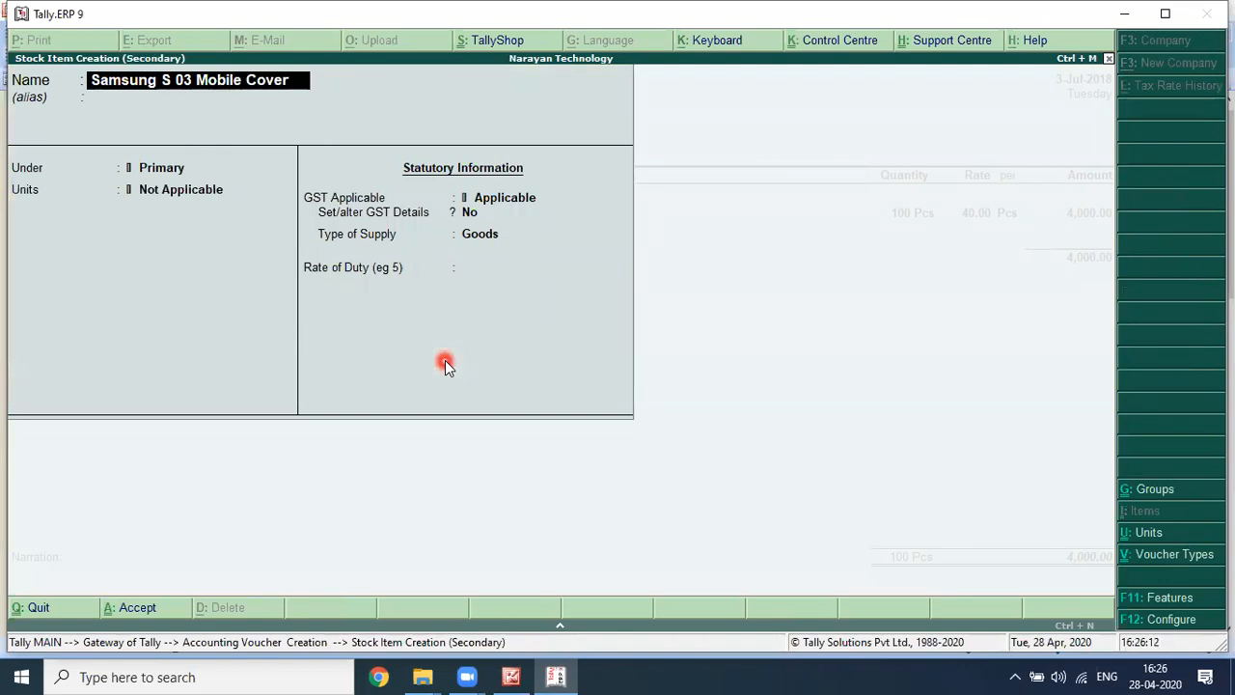
- Place the Samsung item under the Mobile Cover group with Pcs as its unit
key(Return)
text(Mob)
key(Return)
text(Pcs)
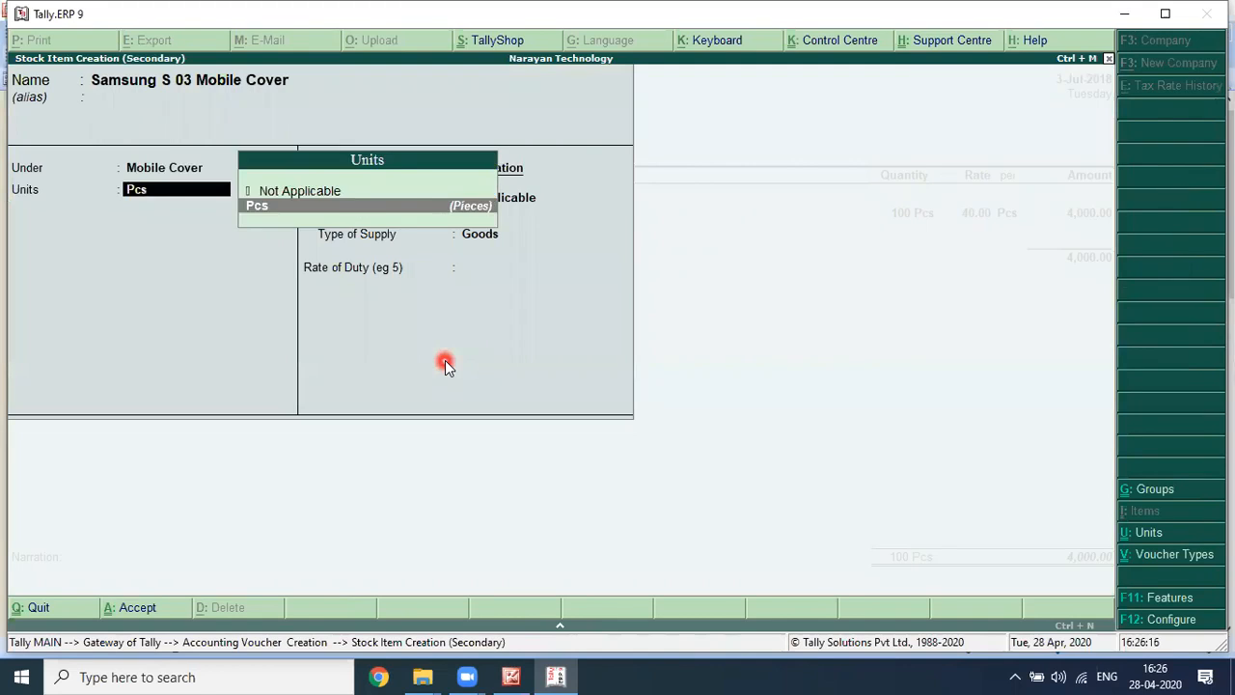
key(Return)
- Keep GST applicable and set the Samsung item's GST details to Taxable with an integrated tax rate of 12%
key(Return)
text(y)
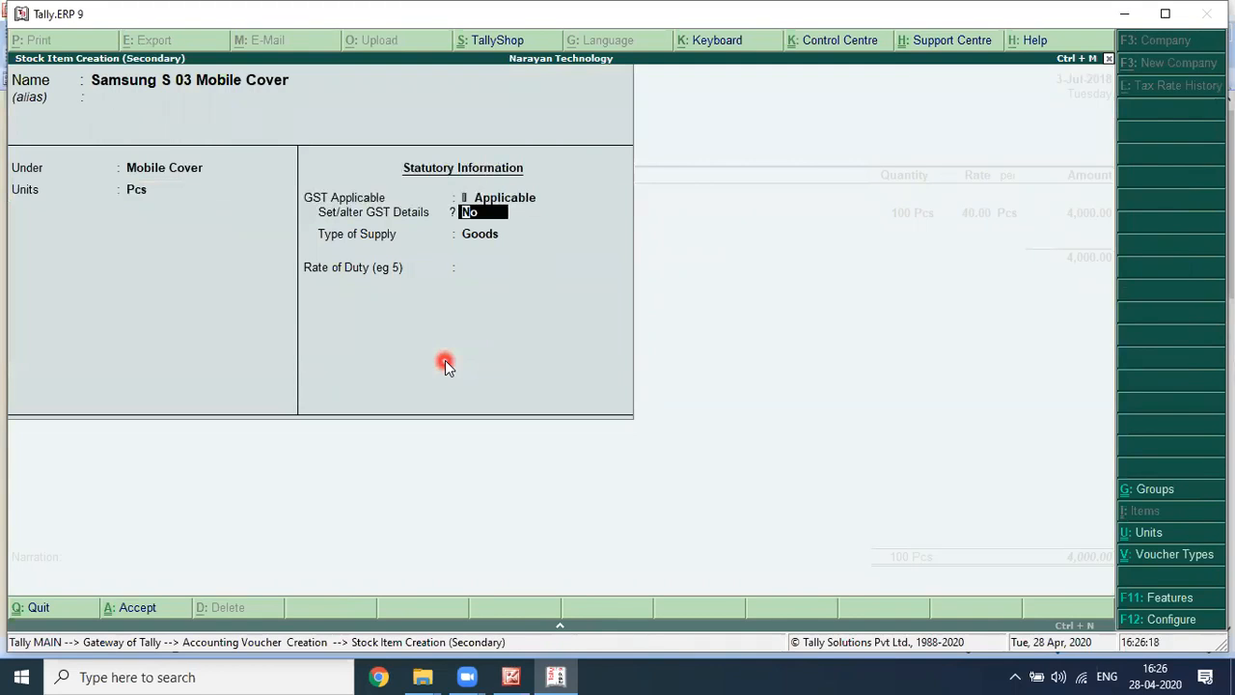
key(Return)
key(Return)
key(Down)
key(Down)
key(Down)
key(Return)
text(12)
key(Return)
- Save the Samsung stock item as Goods with 0 rate of duty and check its quantity and rate on the cash memo
key(Return)
key(Return)
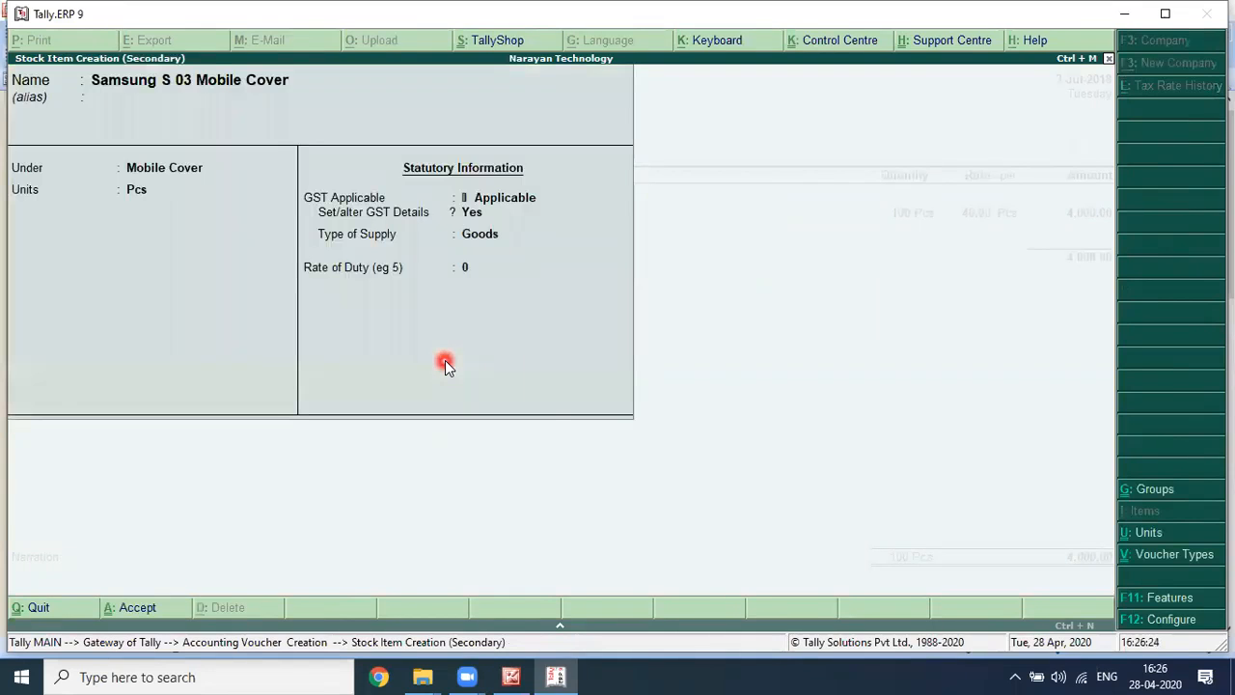
key(Return)
key(Return)
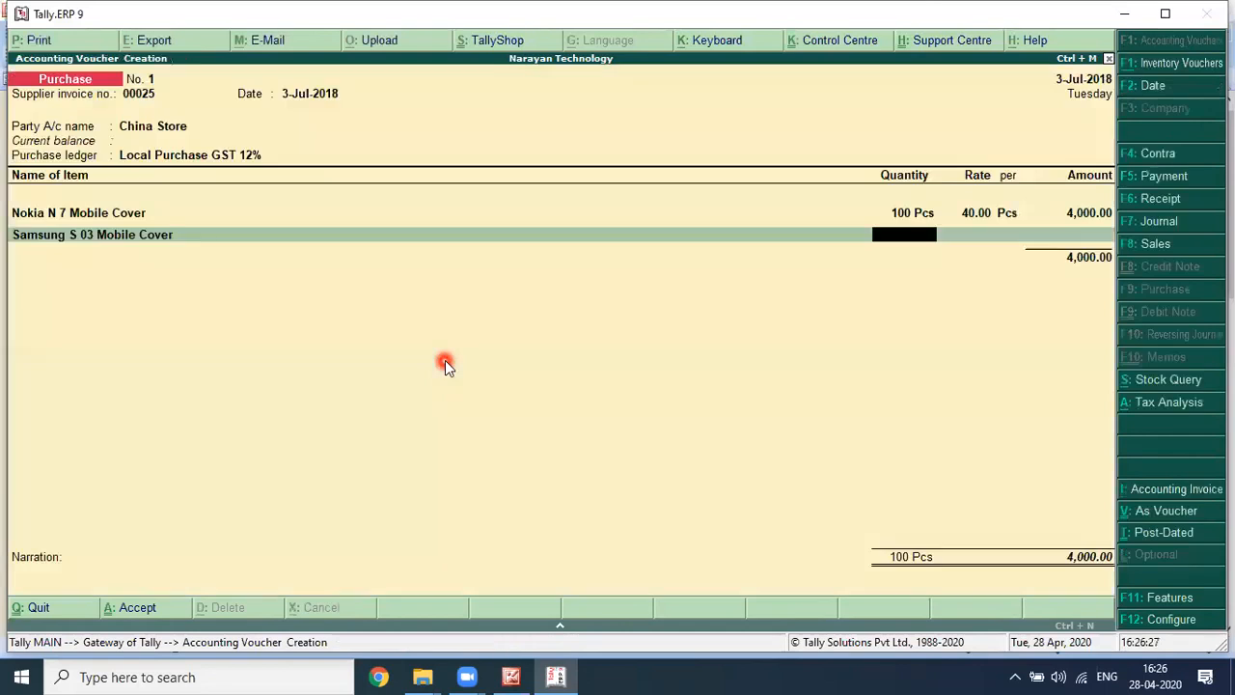
key(alt+Tab)
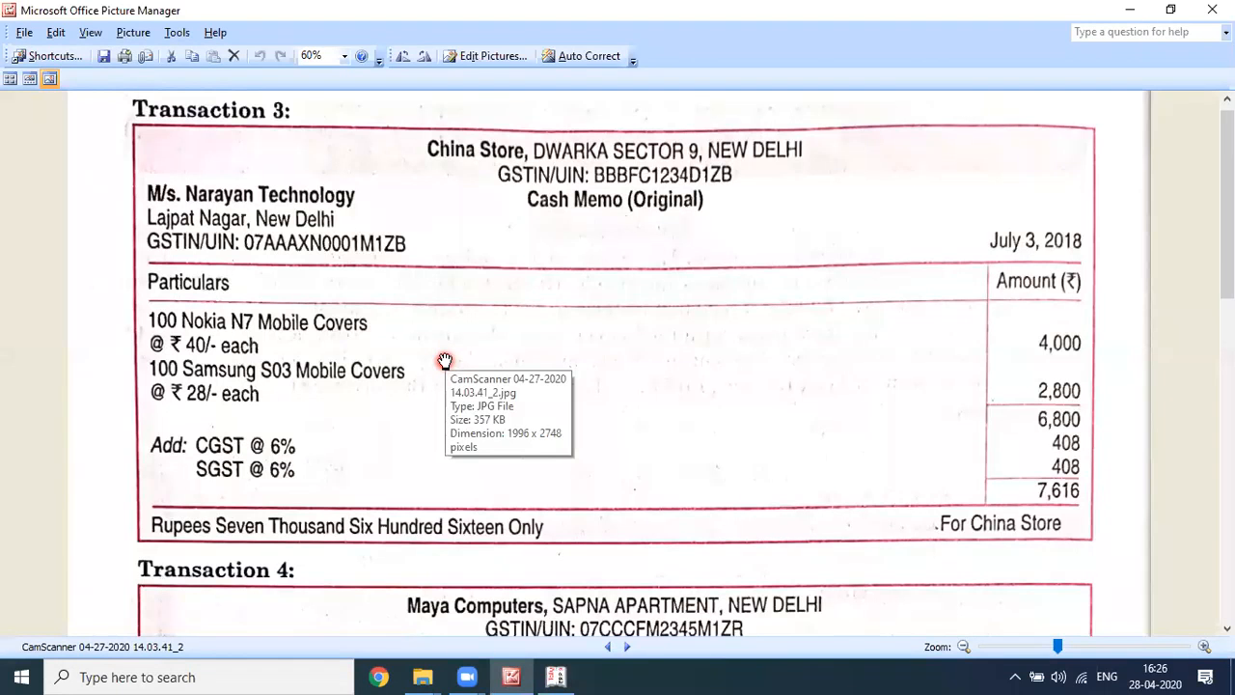
- Switch back to Tally.ERP 9 and enter the Samsung cover line as 100 Pcs at a rate of 28
key(alt+Tab)
text(100)
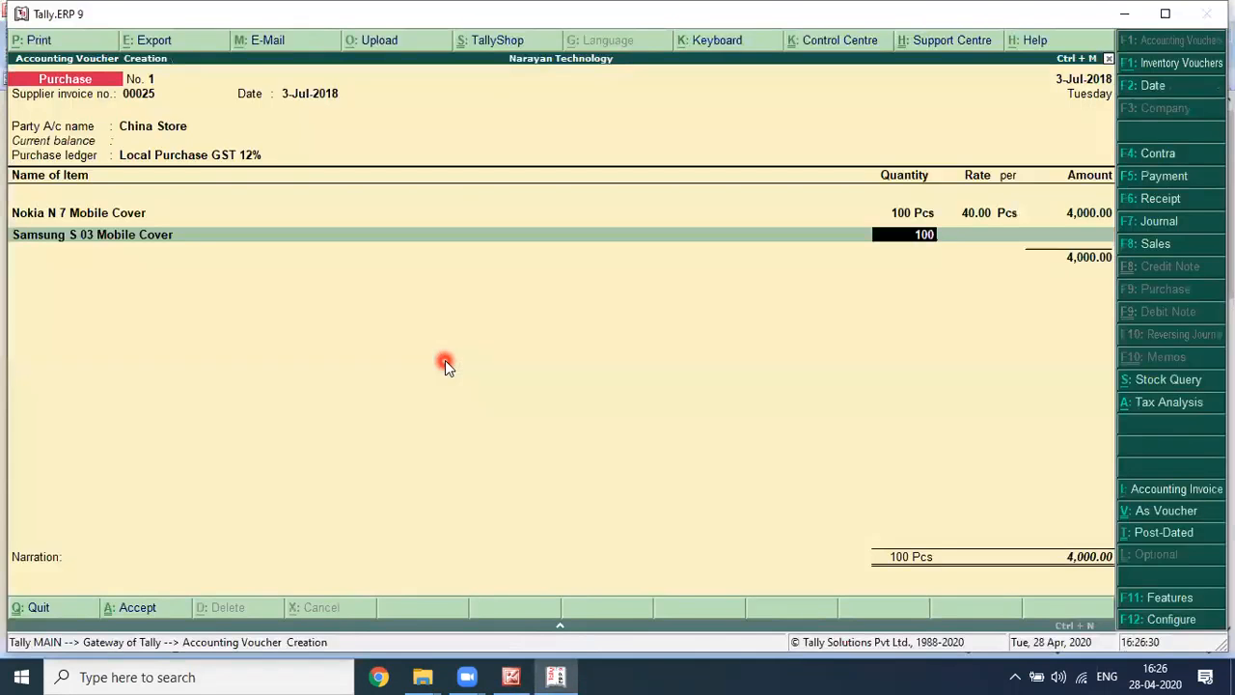
key(Return)
text(28)
key(Return)
key(Return)
key(Return)
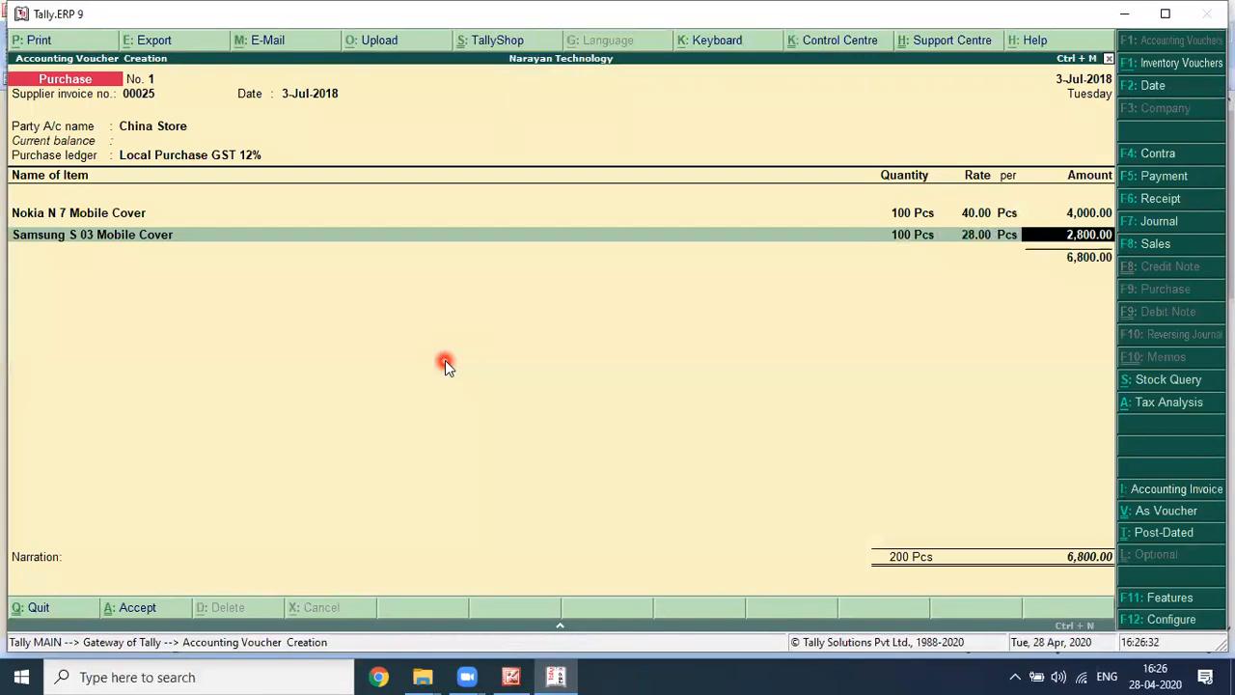
- Consult the cash memo, add the CGST ledger below the voucher items, and compare its amount with the memo
key(alt+Tab)
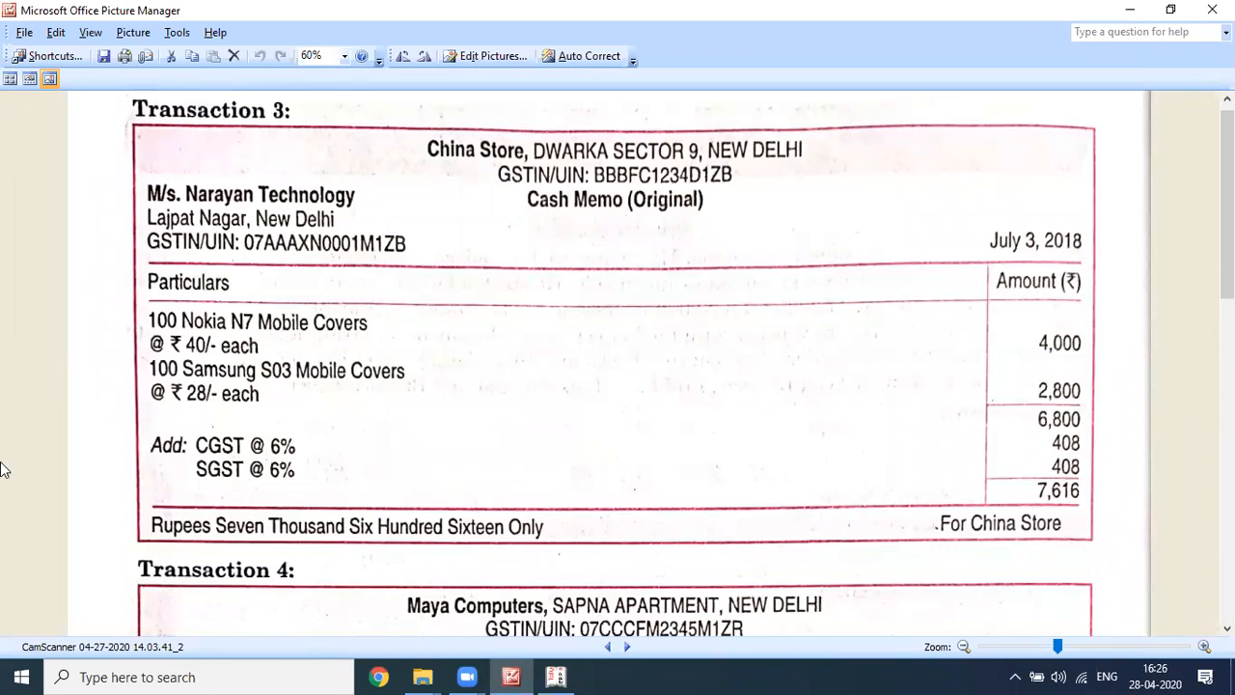
key(alt+Tab)
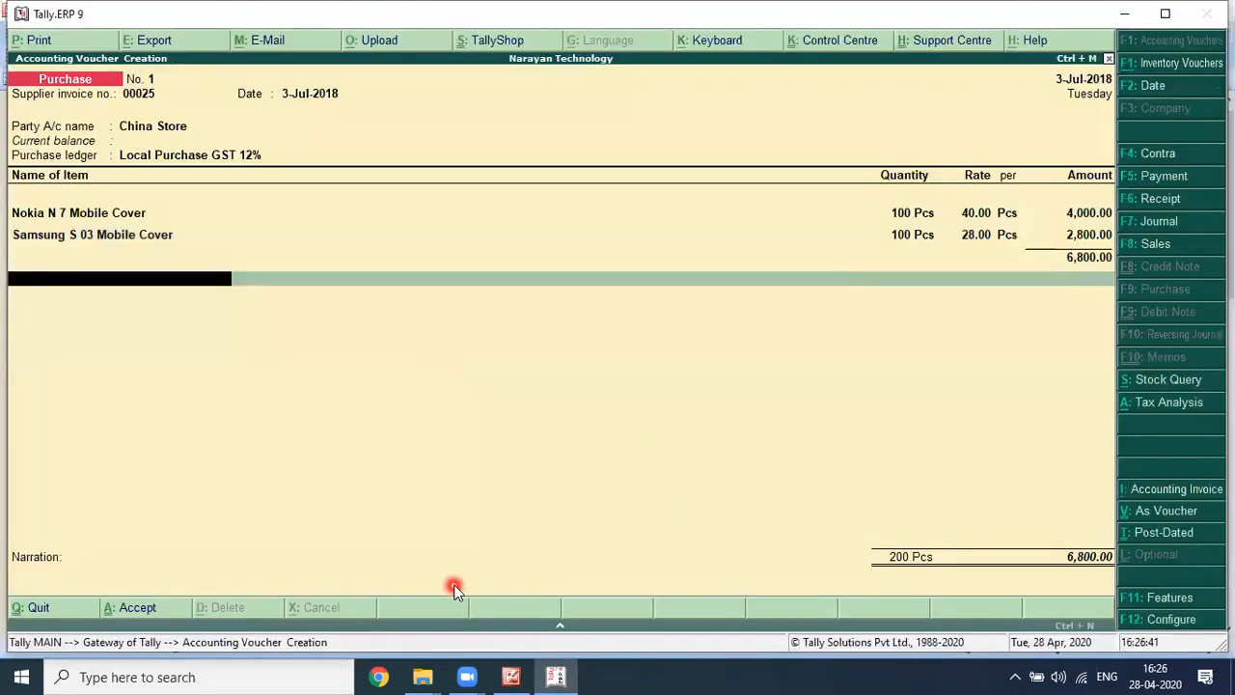
text(Cgst)
key(Return)
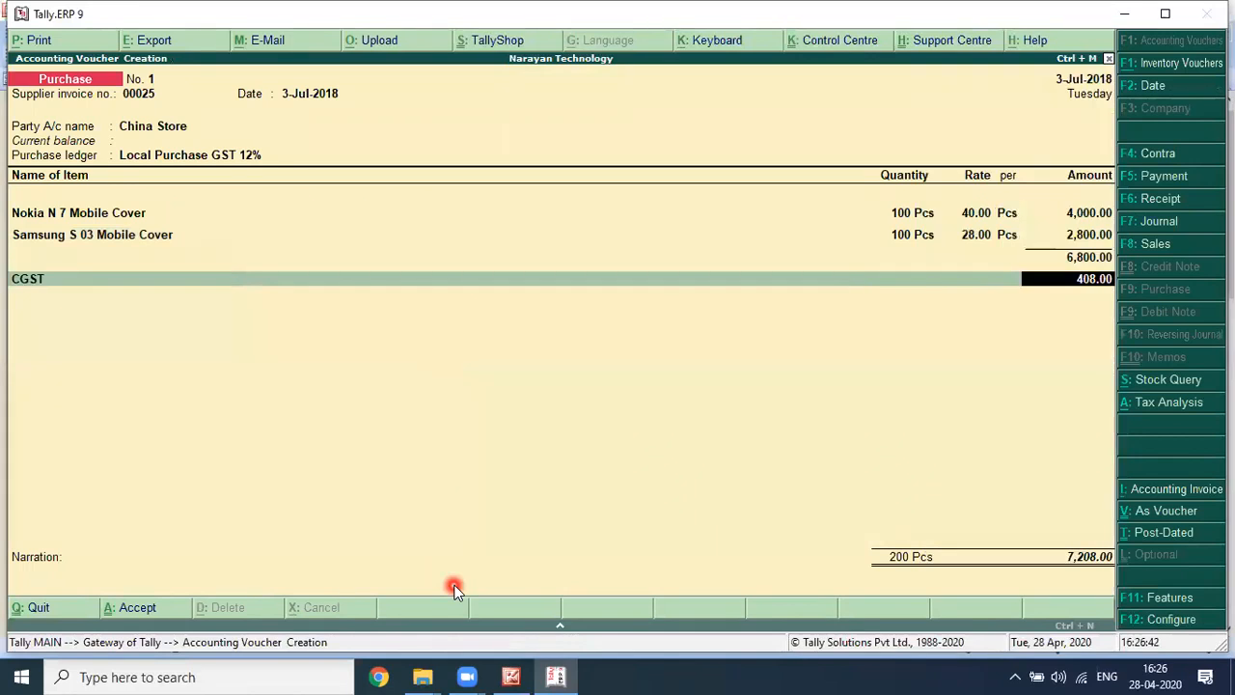
key(alt+Tab)
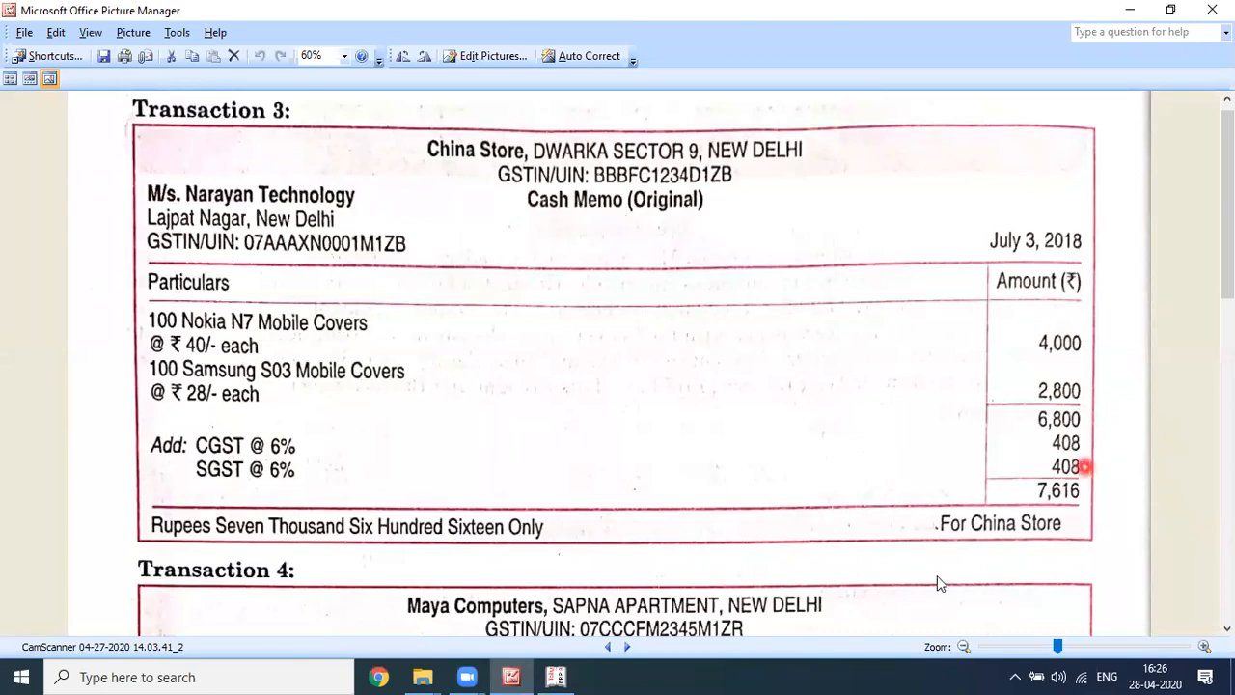
key(alt+Tab)
- Open the CGST ledger from the voucher to inspect its tax settings and quit without changes
click(32, 214)
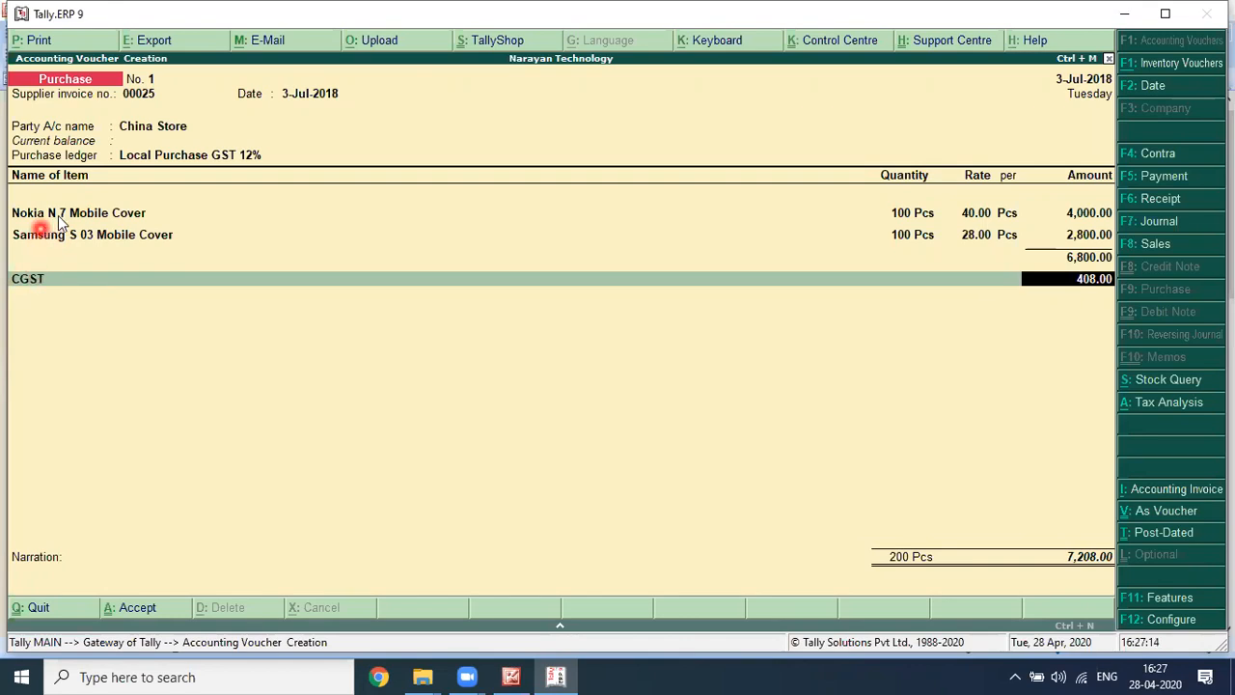
click(29, 279)
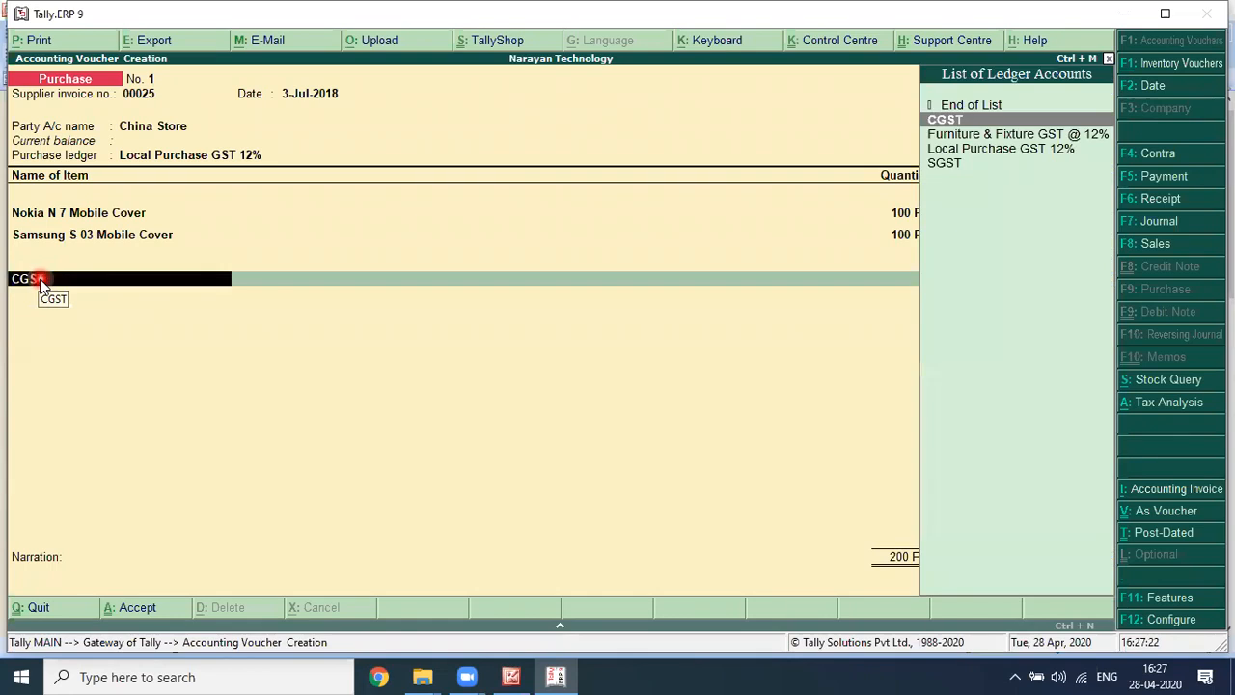
key(ctrl+Return)
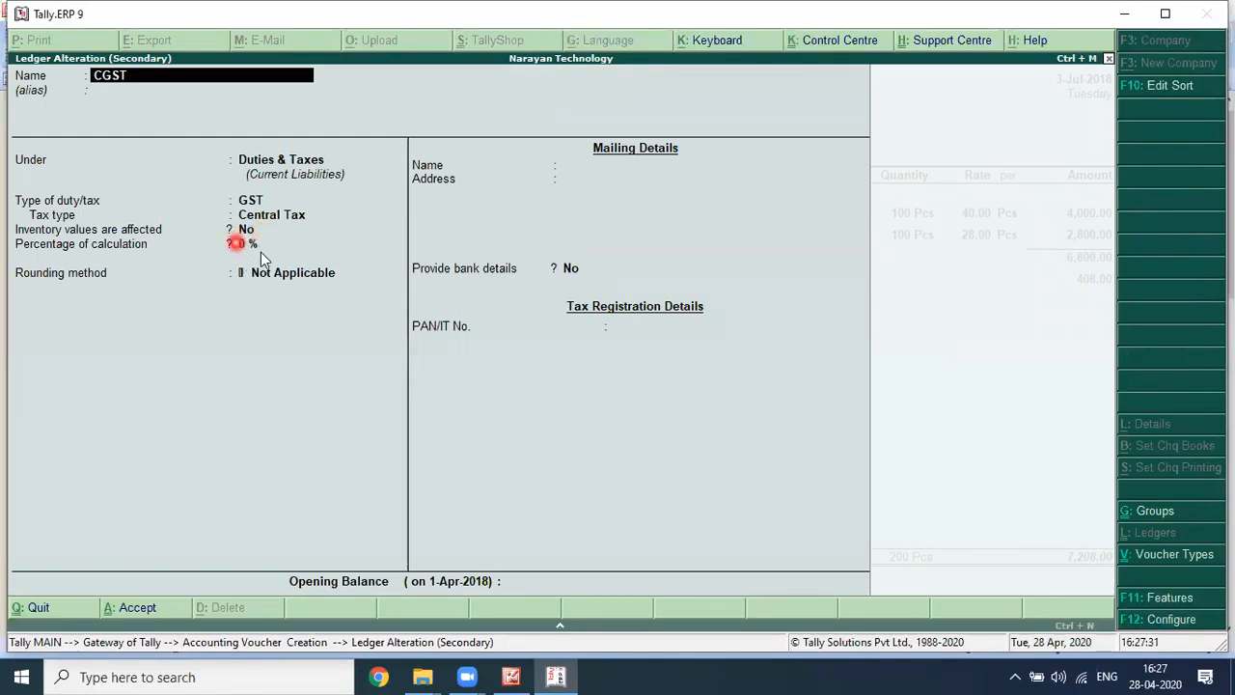
key(Escape)
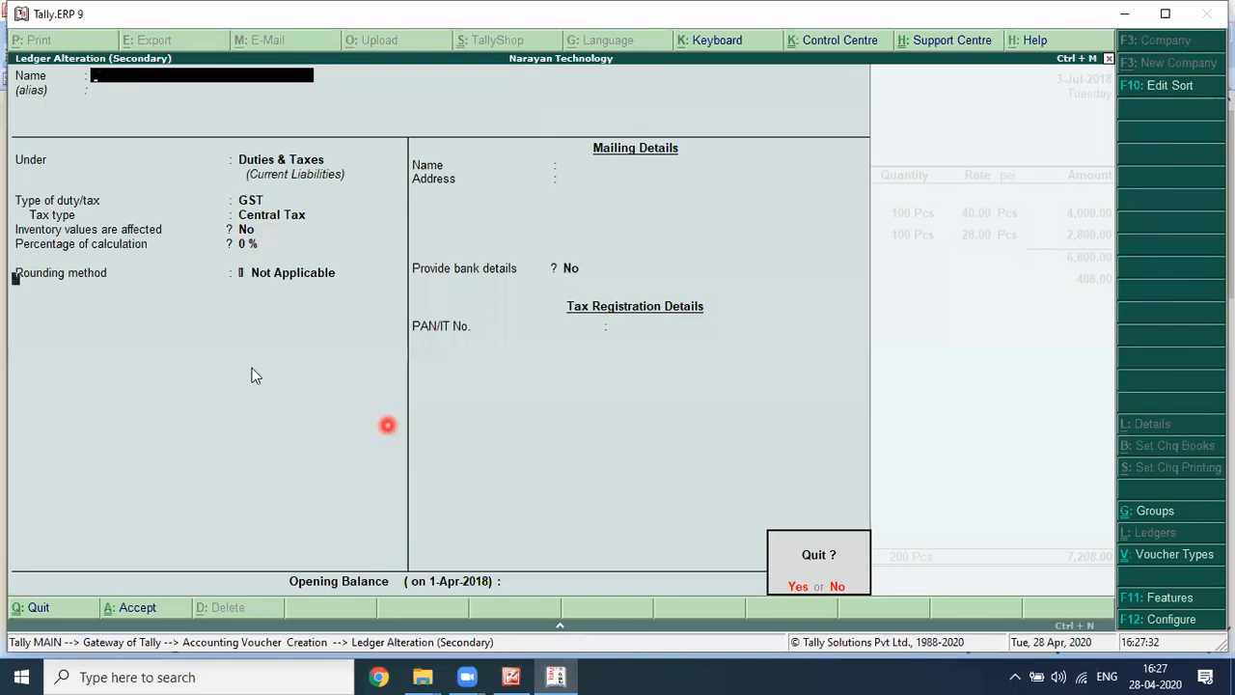
key(y)
- Keep both item lines as entered and add the SGST ledger below CGST
click(53, 216)
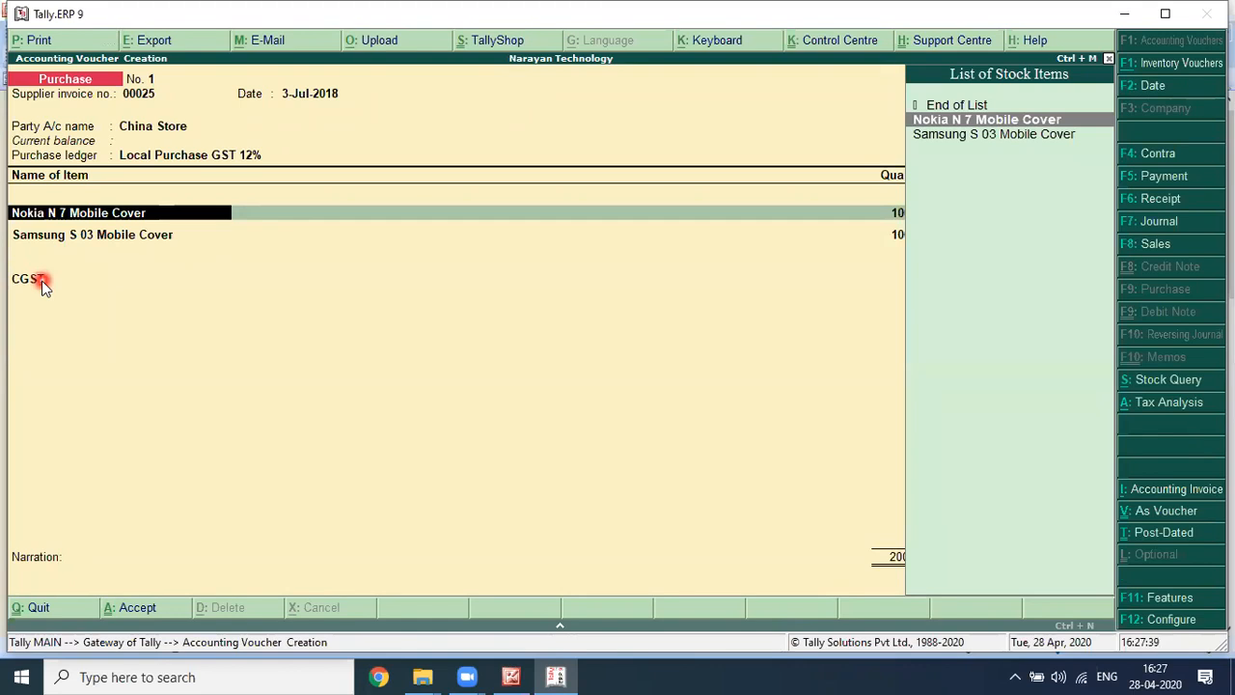
key(Return)
key(Return)
key(Return)
key(Return)
key(Return)
key(Return)
key(Return)
key(Return)
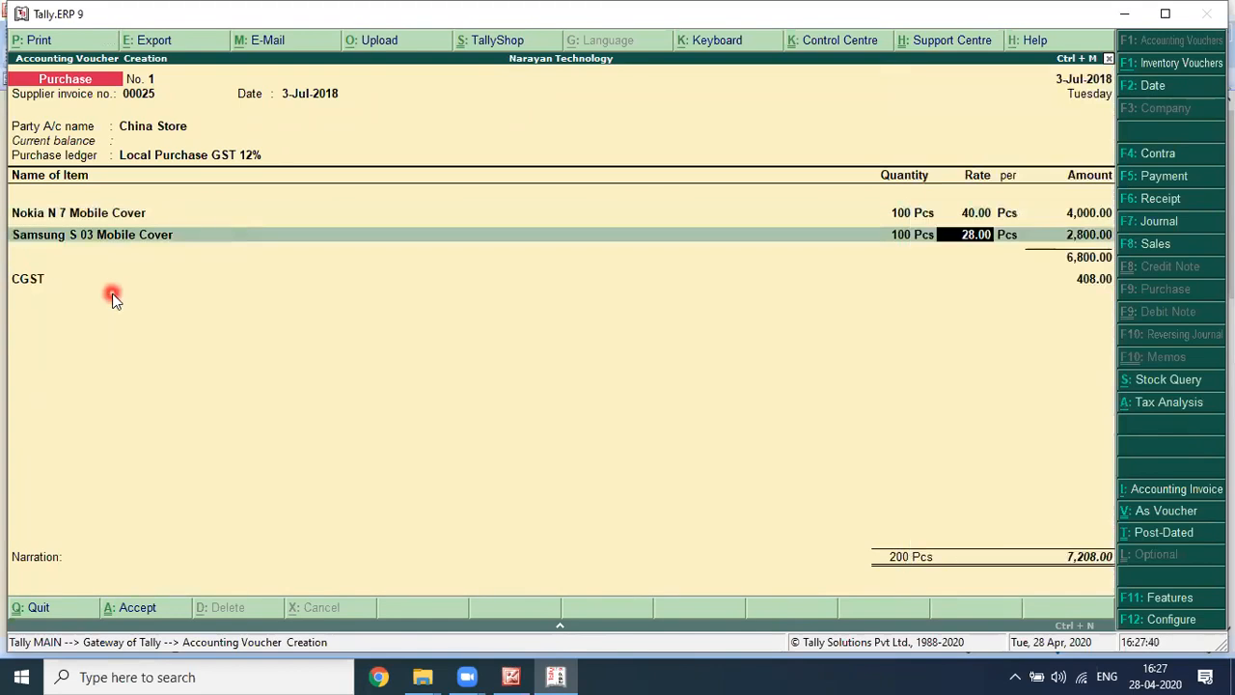
key(Return)
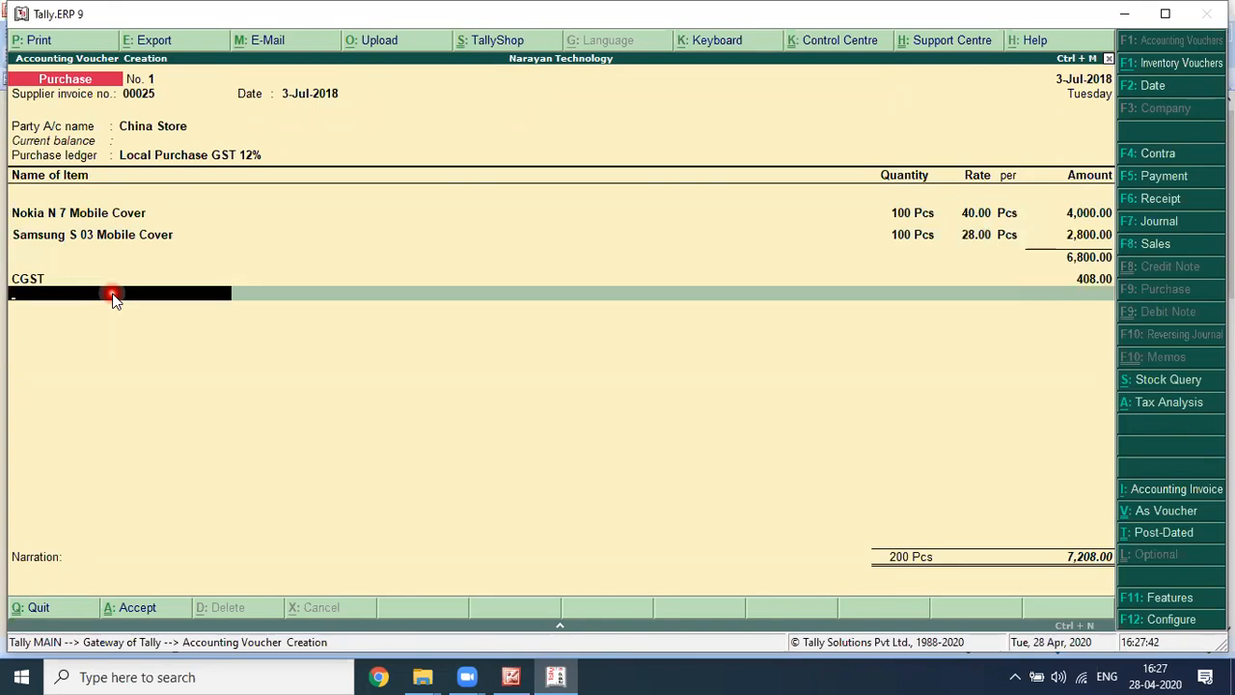
text(Sg)
key(Return)
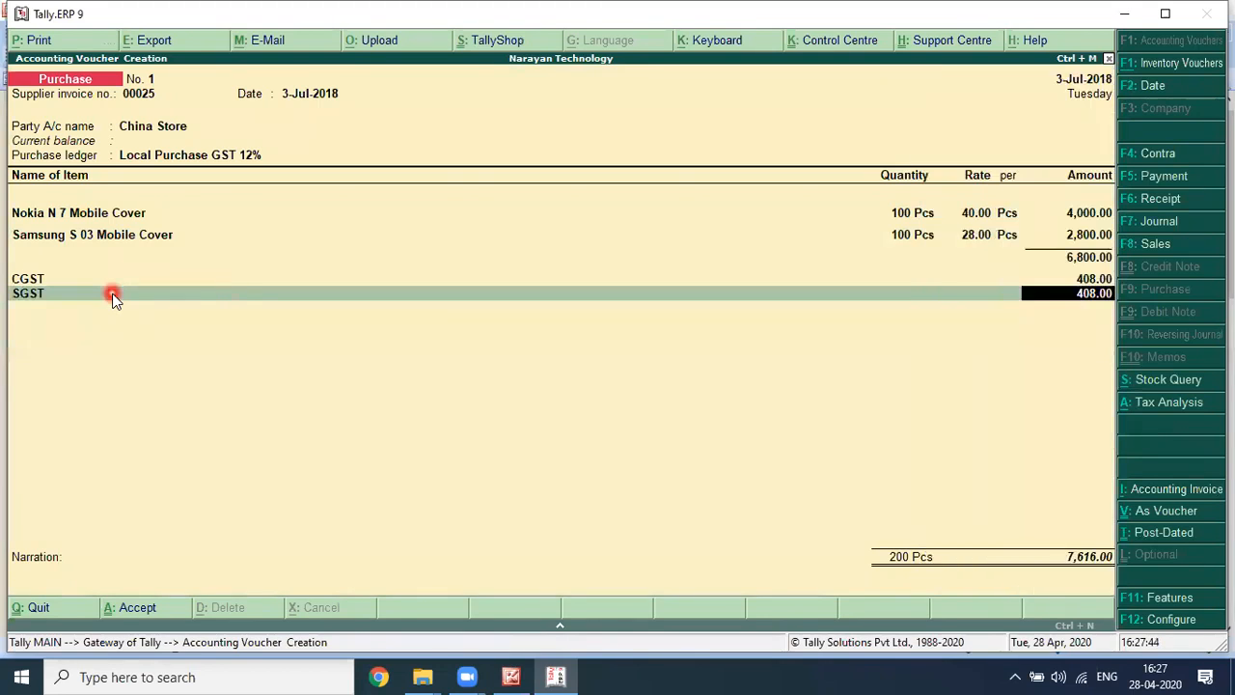
- Reopen the Samsung S 03 Mobile Cover item from the voucher and set its integrated tax rate to 28%
key(BackSpace)
key(BackSpace)
key(BackSpace)
key(BackSpace)
key(BackSpace)
key(BackSpace)
key(BackSpace)
key(BackSpace)
key(BackSpace)
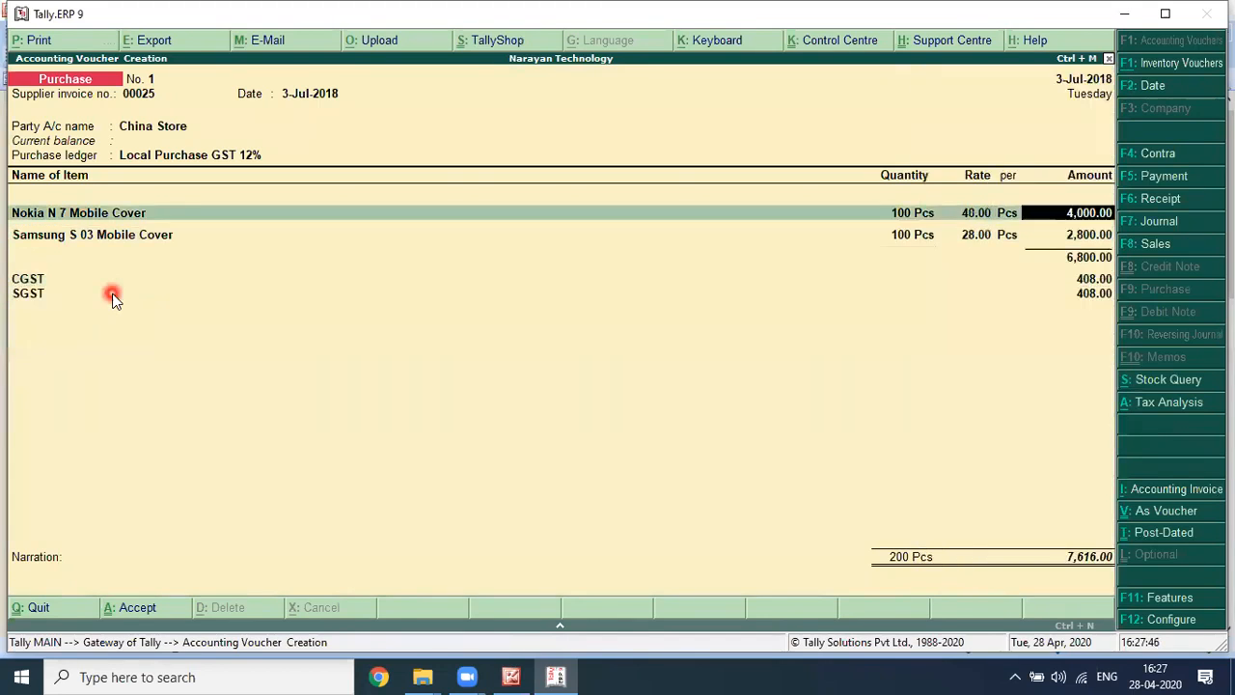
key(Return)
key(ctrl+Return)
key(Return)
key(Return)
key(Return)
key(Return)
key(Return)
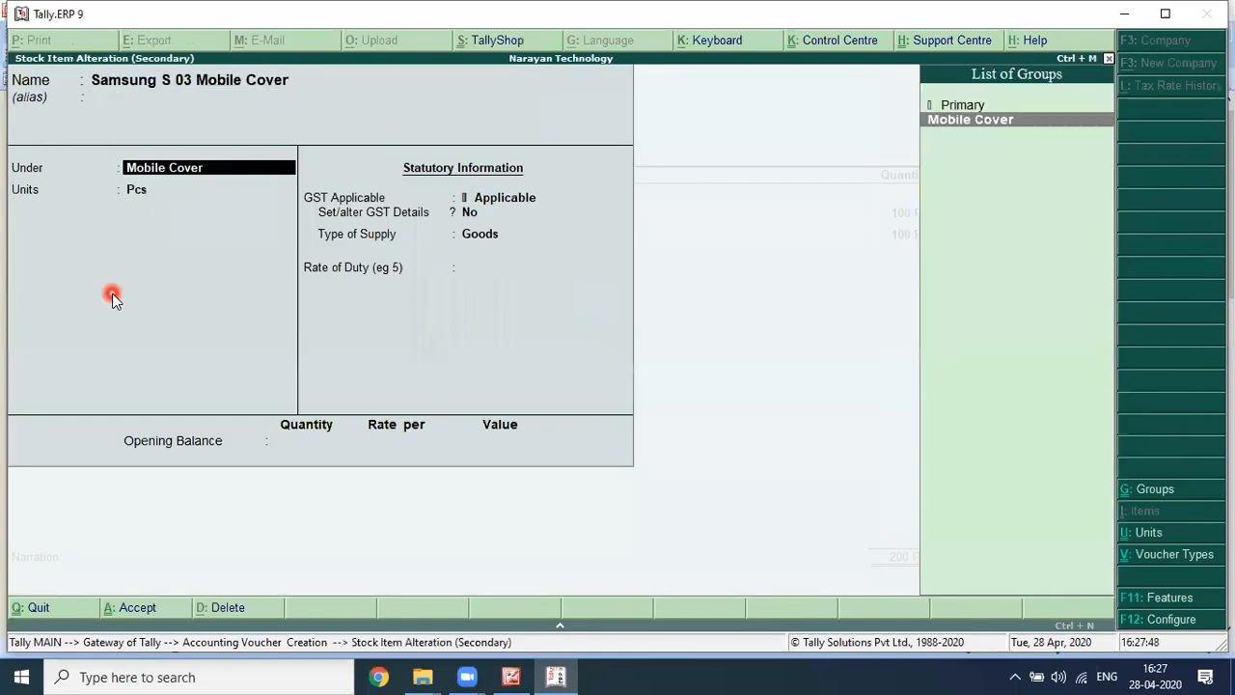
key(y)
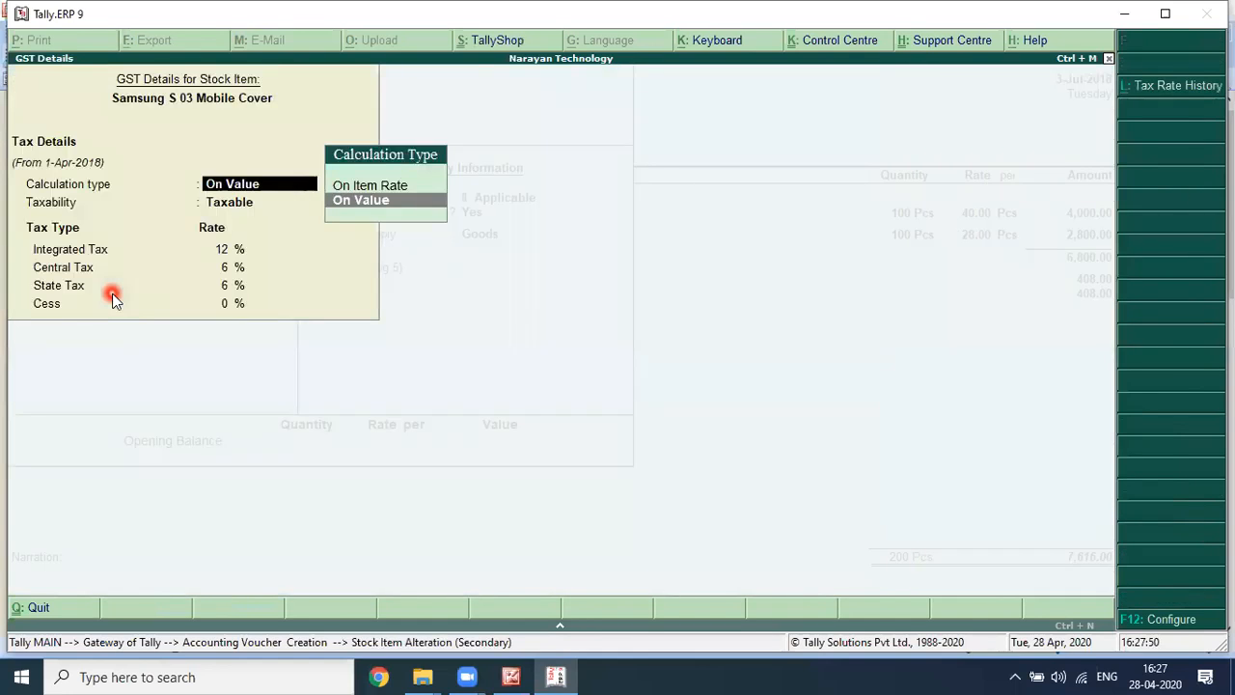
key(Return)
key(Up)
text(28)
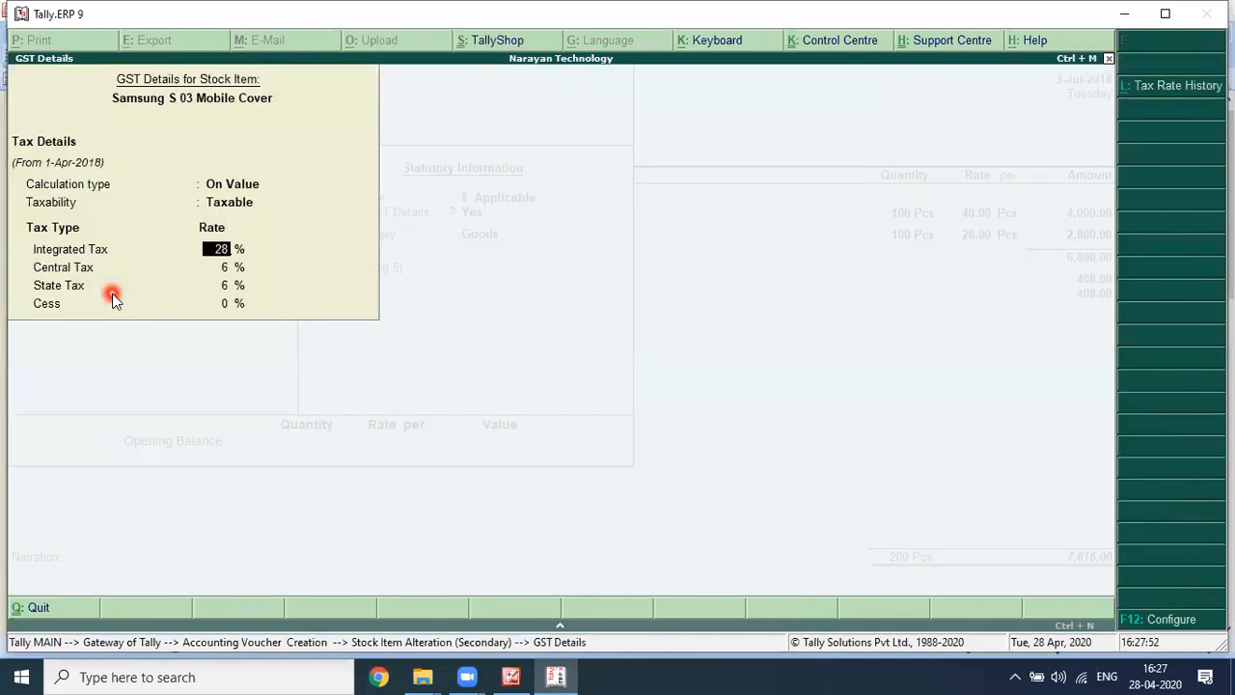
key(Return)
- Save the Samsung item as Goods with the revised GST rate applicable from 3-Jul-2018
key(Return)
key(Return)
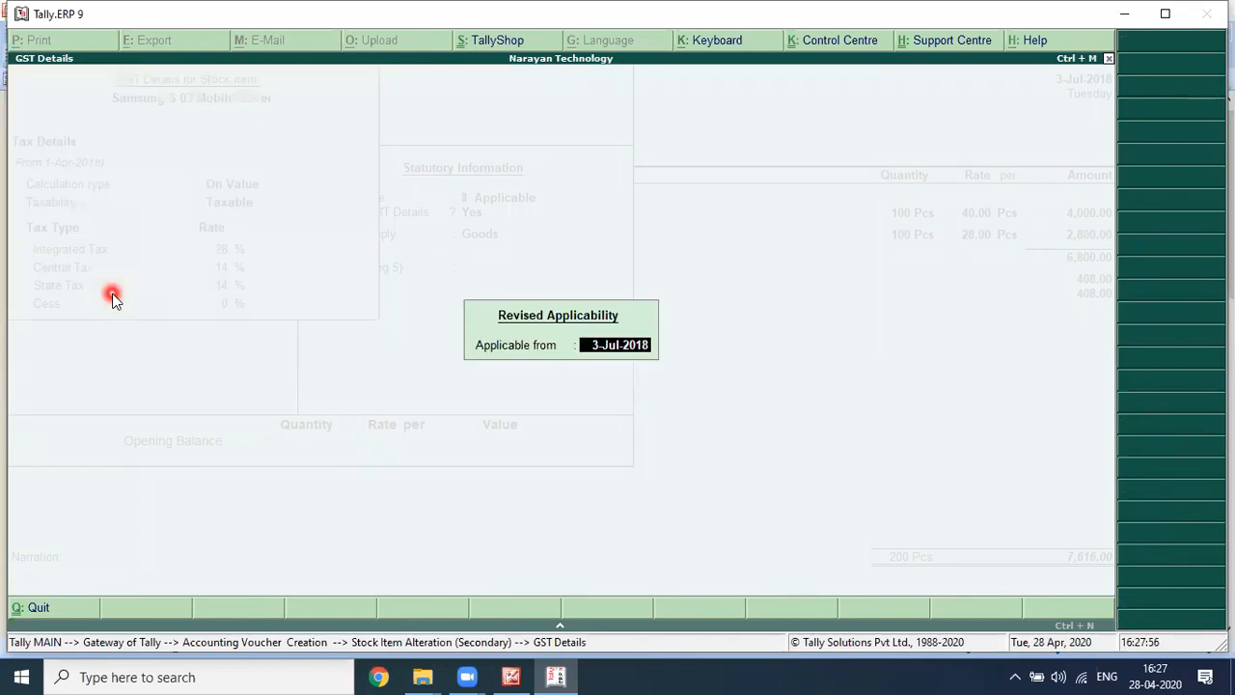
key(Escape)
key(Return)
key(Return)
key(Return)
key(Return)
key(Return)
key(Return)
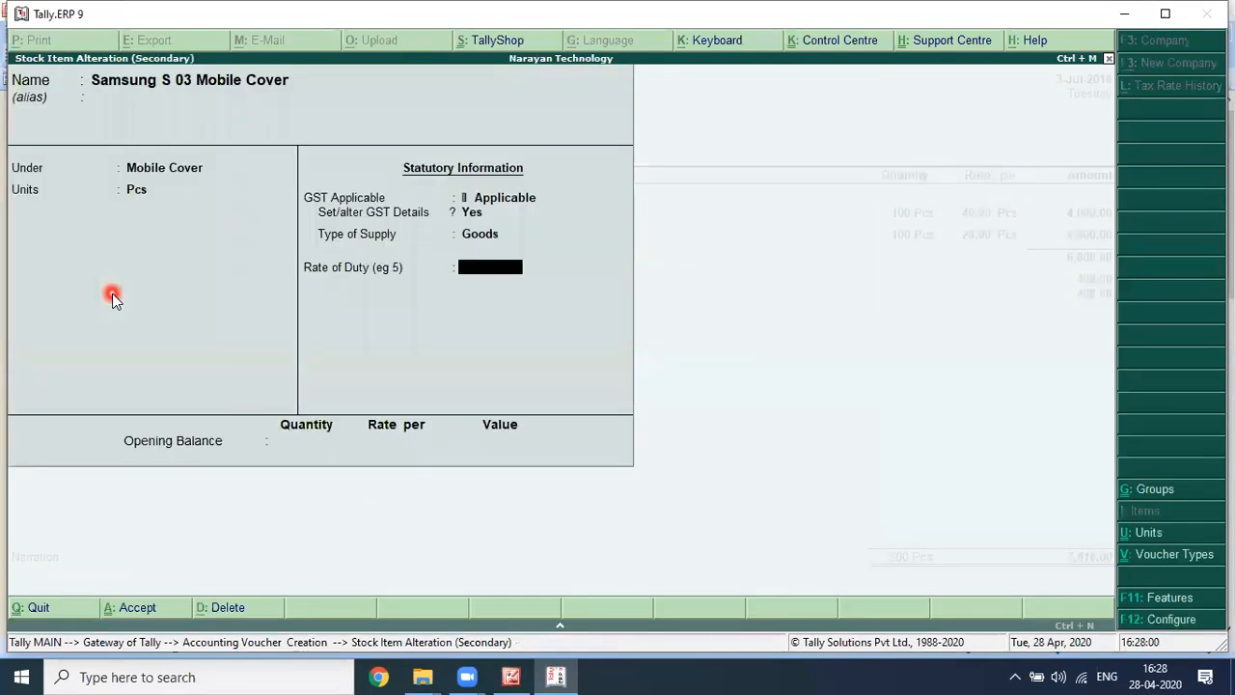
key(Return)
key(Return)
key(Return)
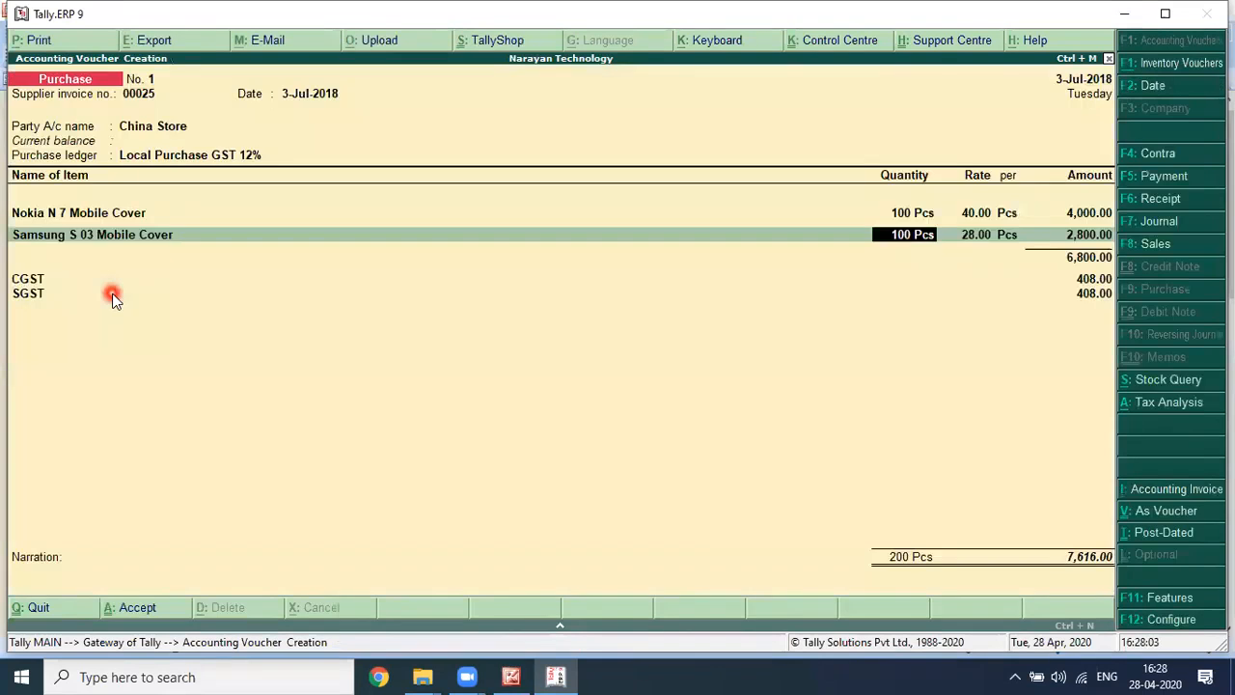
- Go back to the purchase ledger and step through the item lines to recheck the CGST and SGST amounts
key(BackSpace)
key(BackSpace)
key(BackSpace)
key(BackSpace)
key(BackSpace)
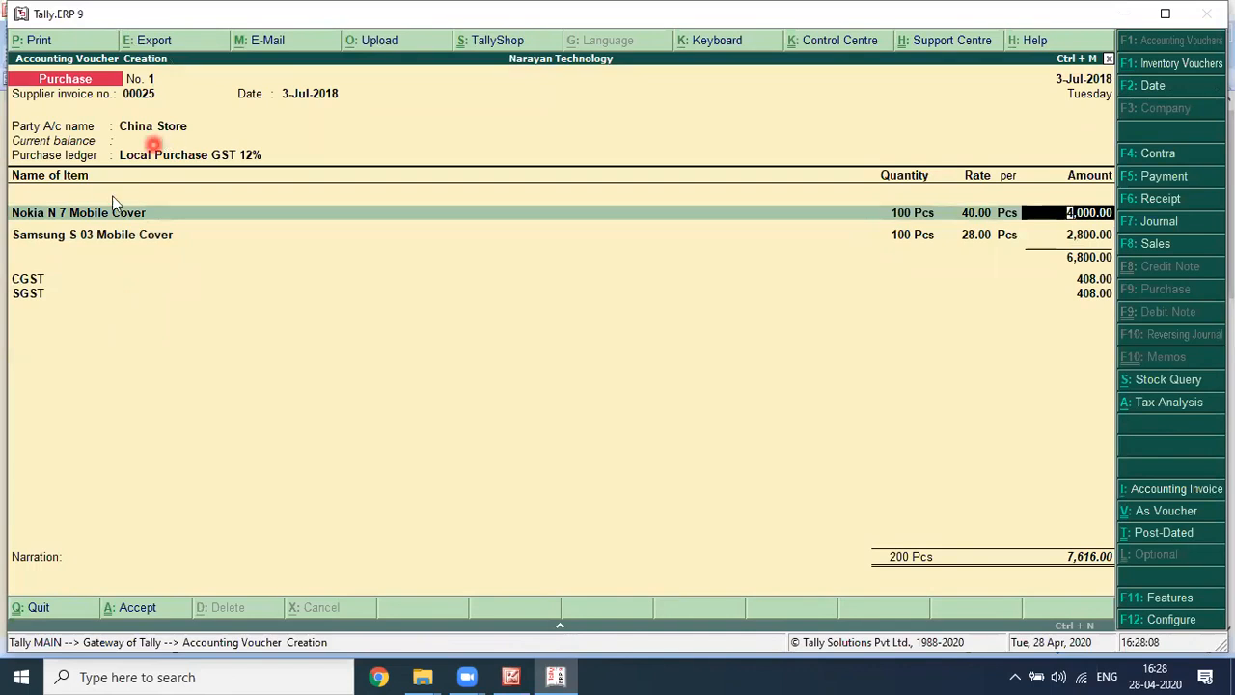
click(140, 156)
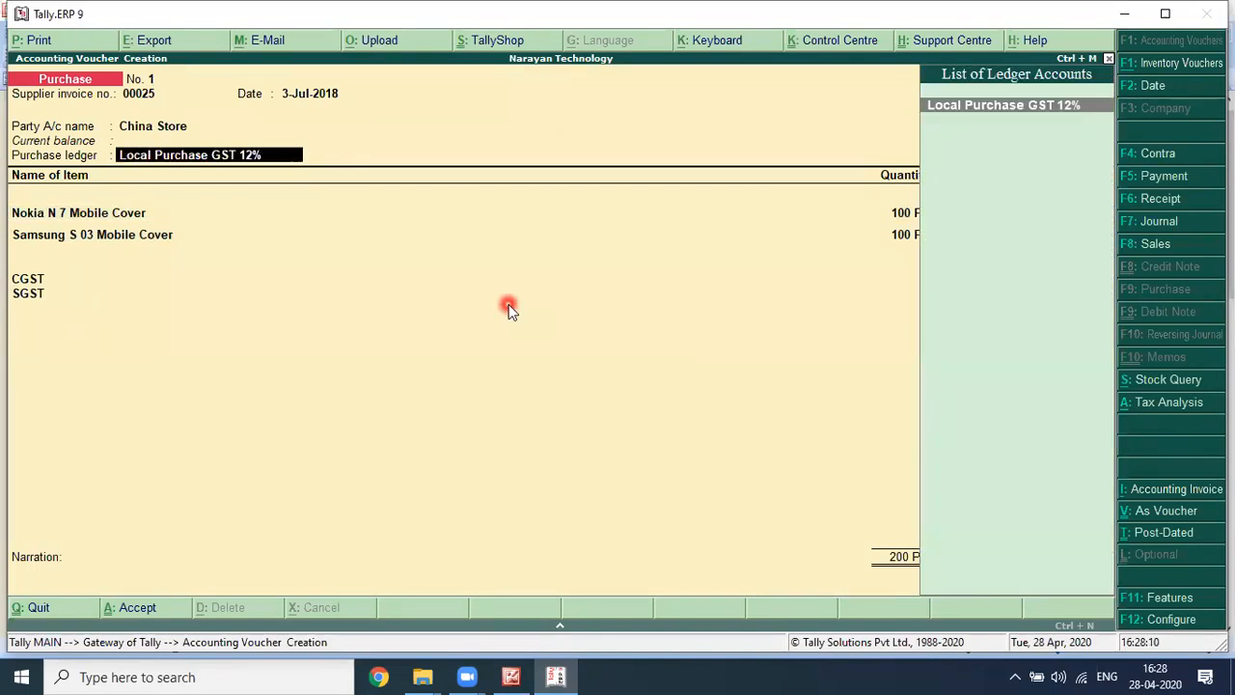
key(Return)
key(Return)
key(Return)
key(Return)
key(Return)
key(Return)
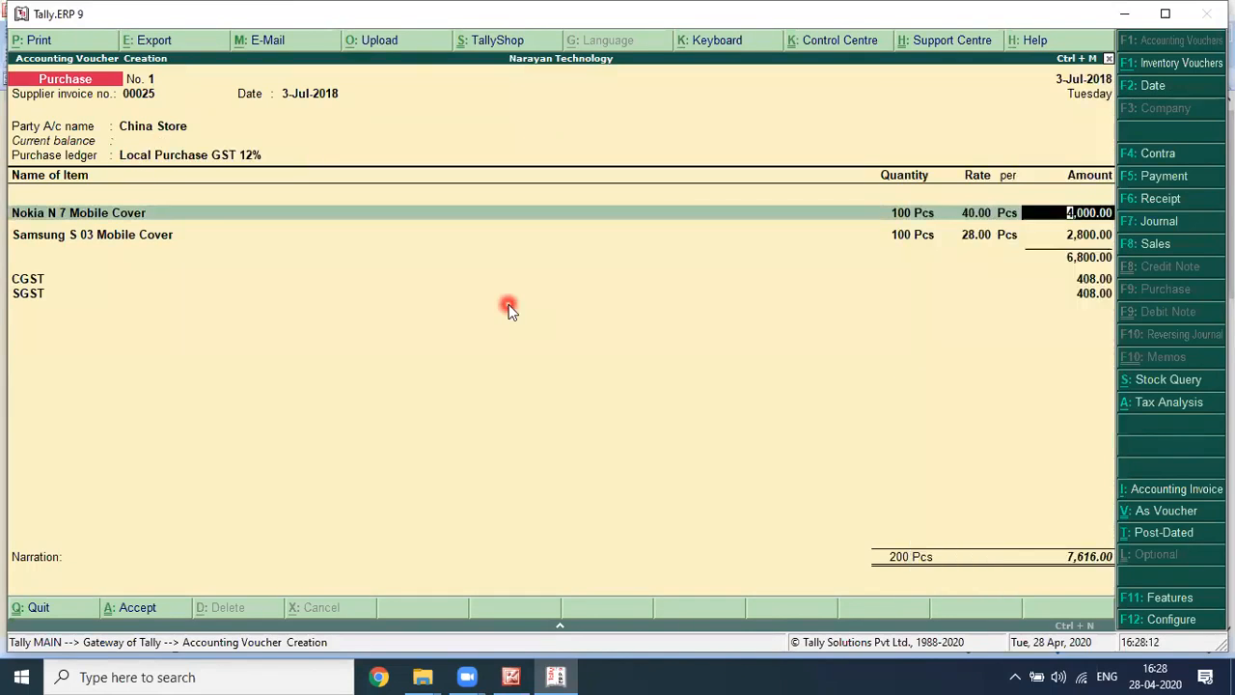
key(ctrl+Return)
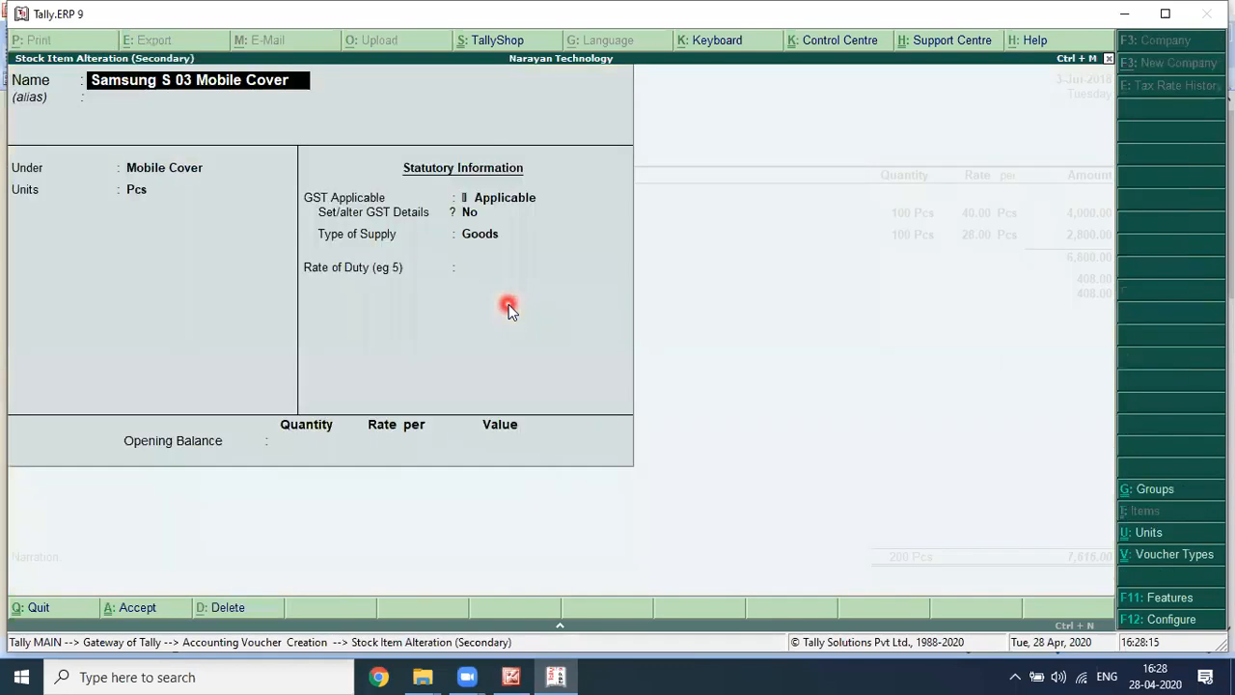
key(Return)
key(Return)
key(Return)
key(Return)
key(Return)
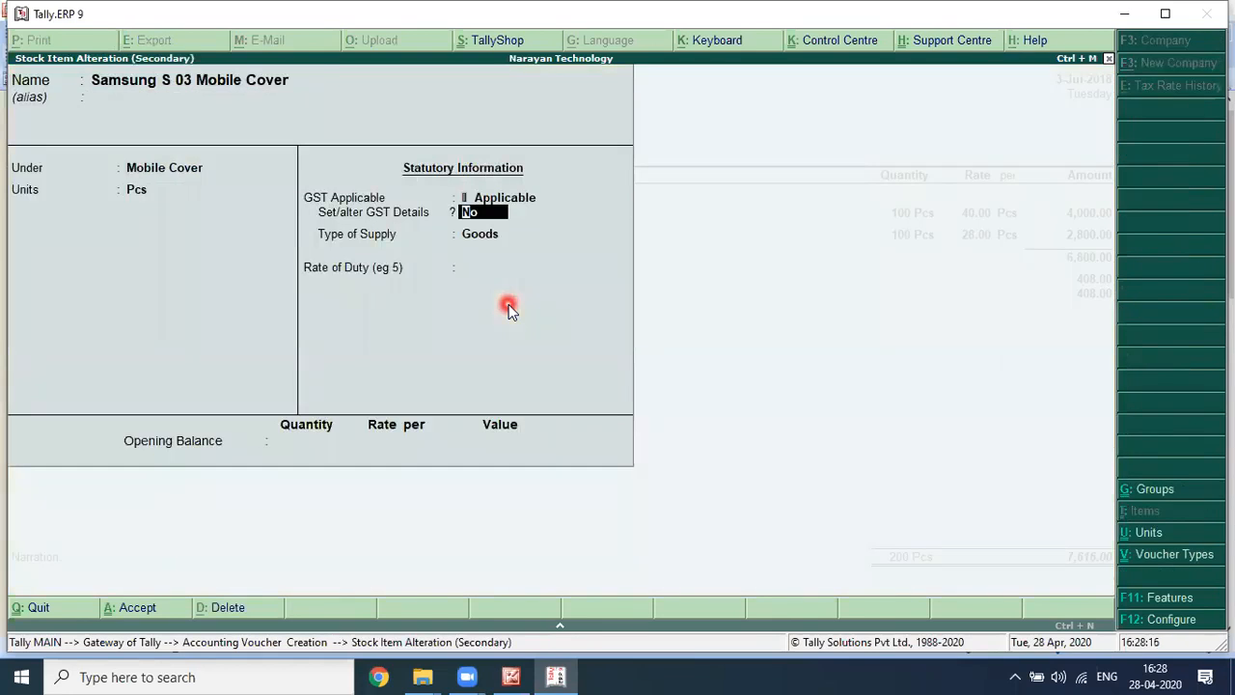
key(BackSpace)
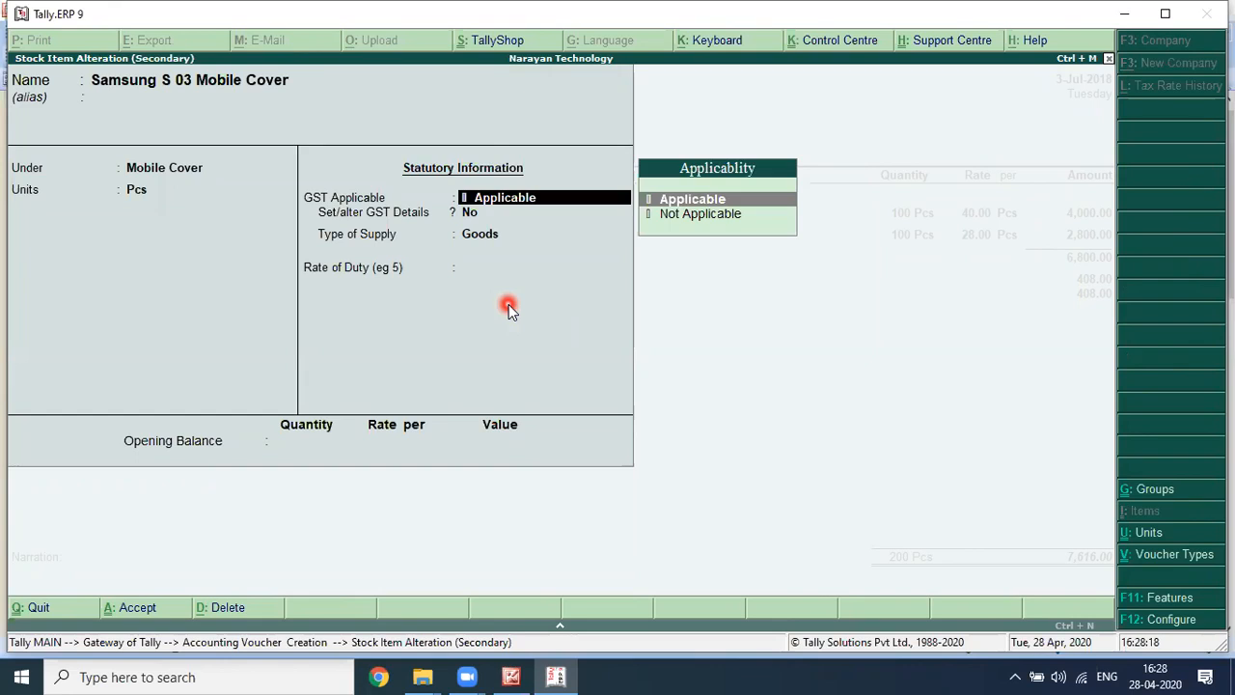
key(BackSpace)
key(Escape)
key(y)
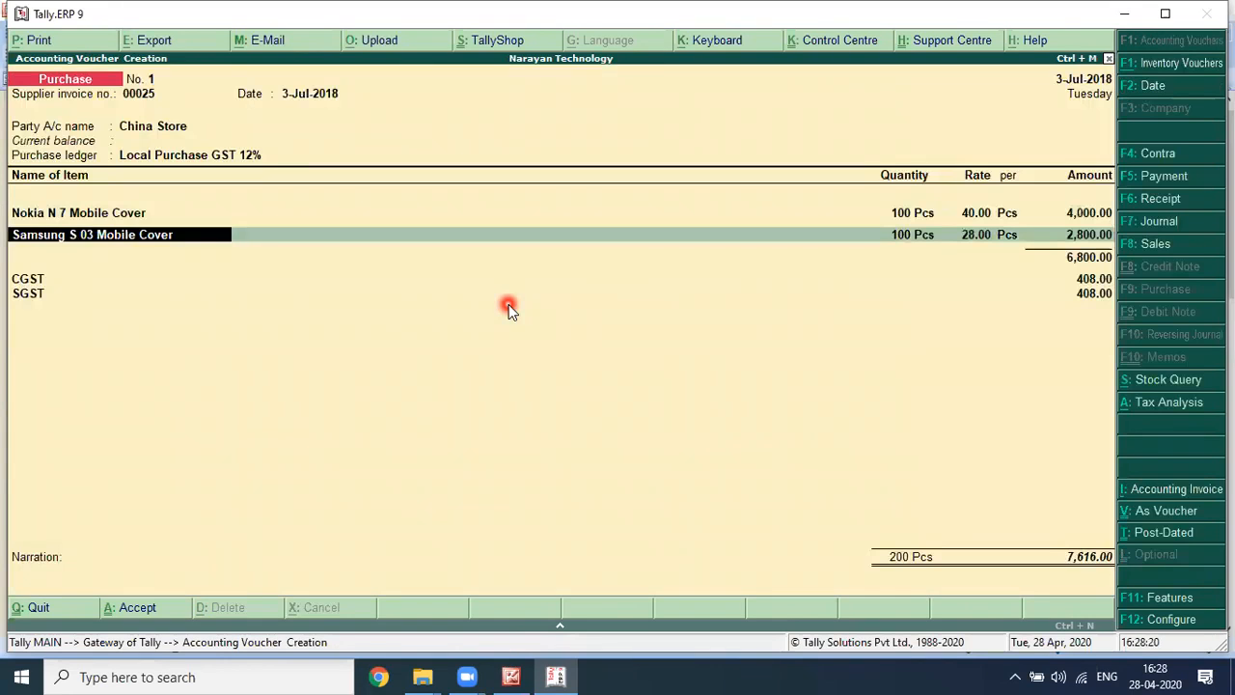
- Reopen the Samsung item's GST details and set the integrated tax rate to 12%
key(ctrl+Return)
key(Return)
key(Return)
text(y)
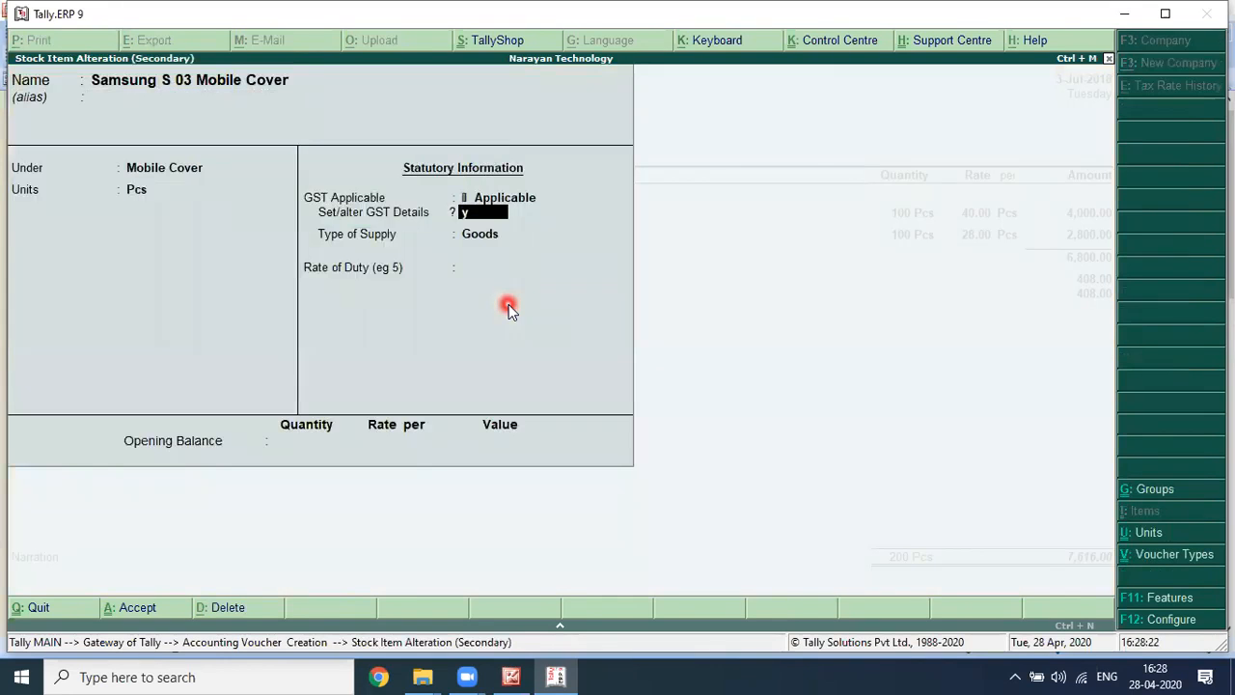
key(Return)
key(Return)
key(Return)
key(BackSpace)
text(12)
- Save the Samsung item as Goods with 0 rate of duty and keep its voucher quantity and rate
key(Return)
key(Return)
key(Return)
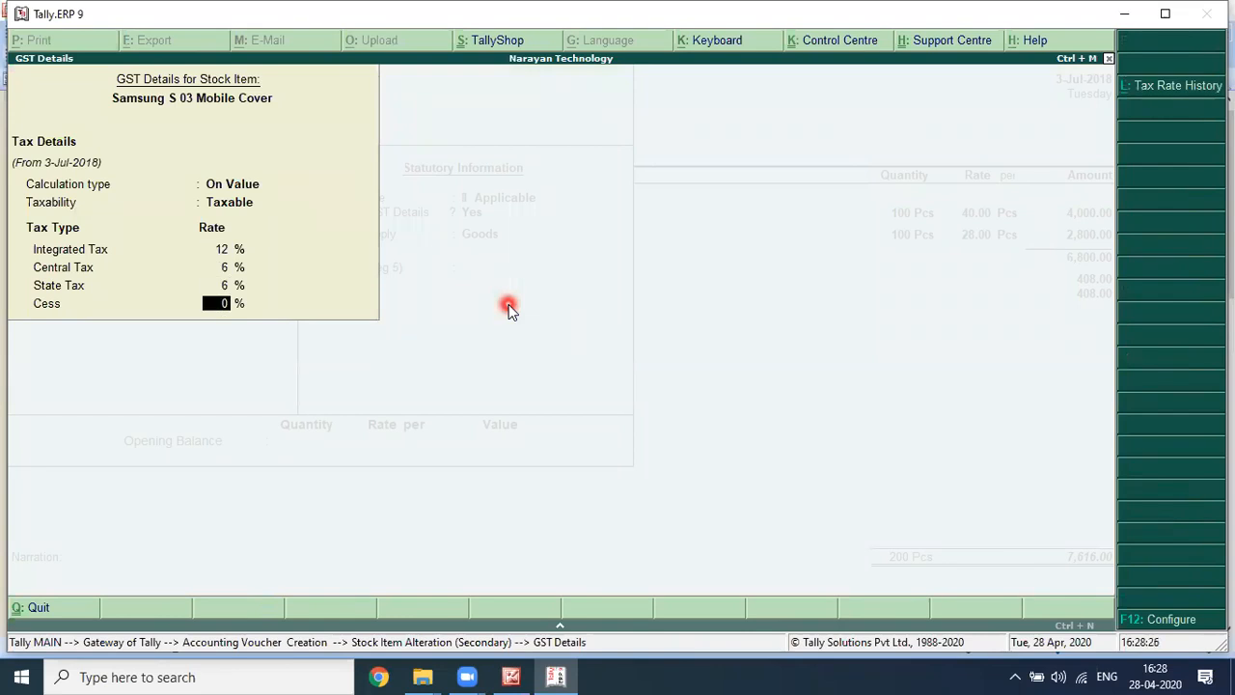
key(Return)
key(Return)
key(Return)
key(Return)
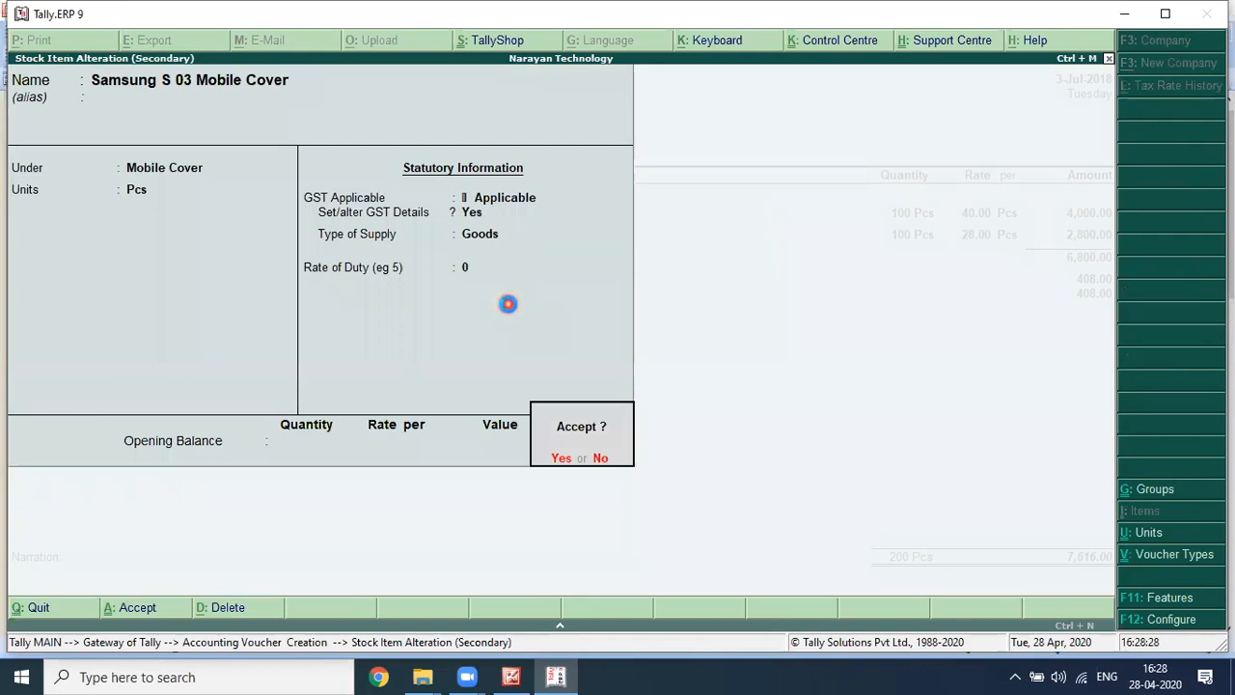
- Proceed to the SGST line and compare the voucher's tax amounts and total with the cash memo
key(Return)
key(Return)
key(Return)
key(Return)
key(Return)
key(Return)
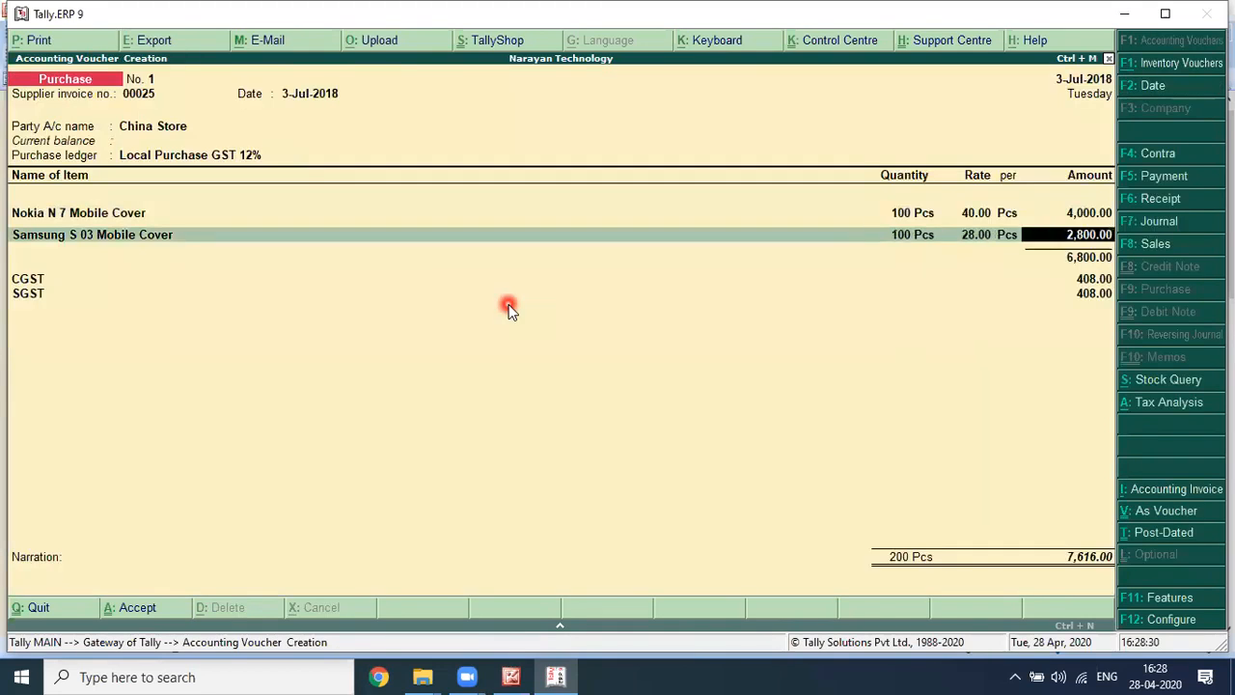
key(Return)
key(Return)
key(Return)
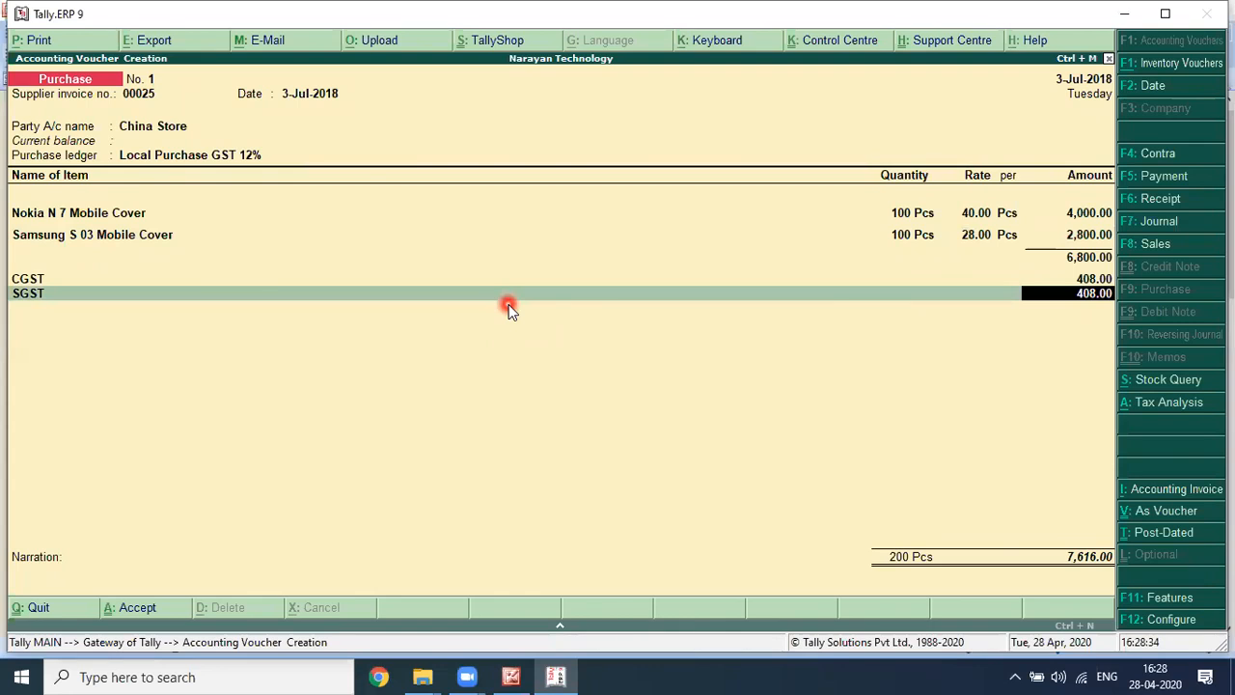
key(alt+Tab)
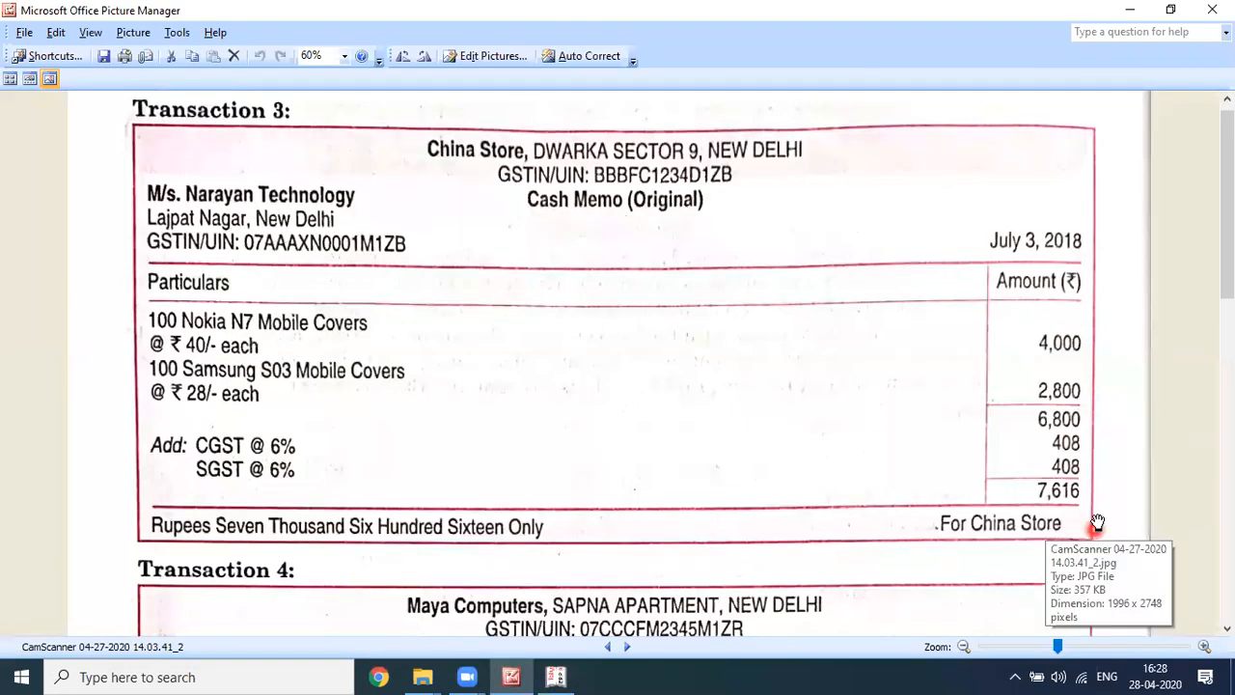
key(alt+Tab)
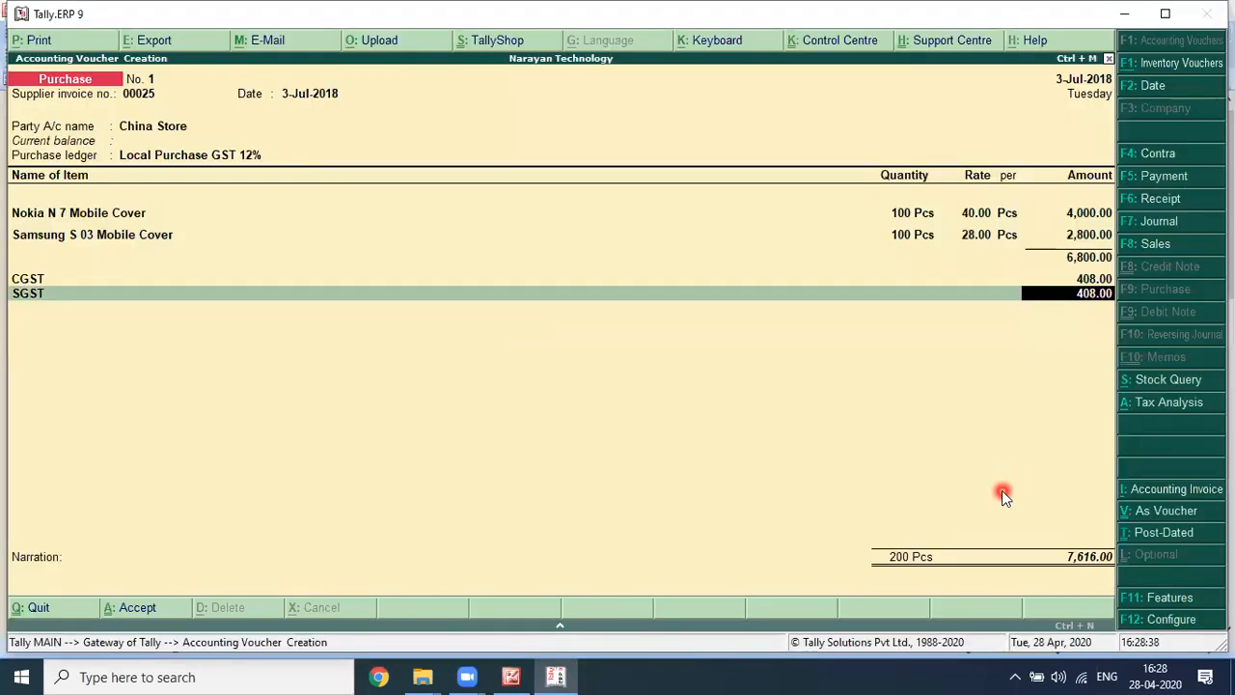
- Accept the China Store purchase voucher with its CGST and SGST lines, leaving the narration blank
key(Return)
key(Return)
key(Return)
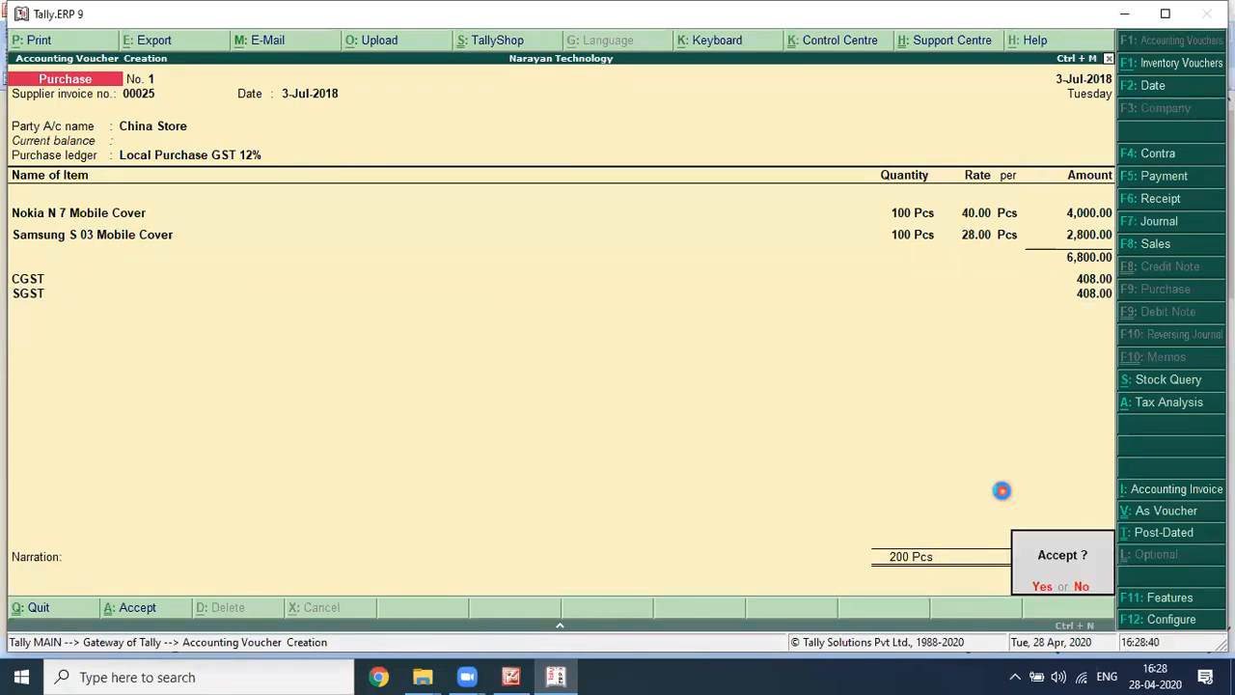
key(Return)
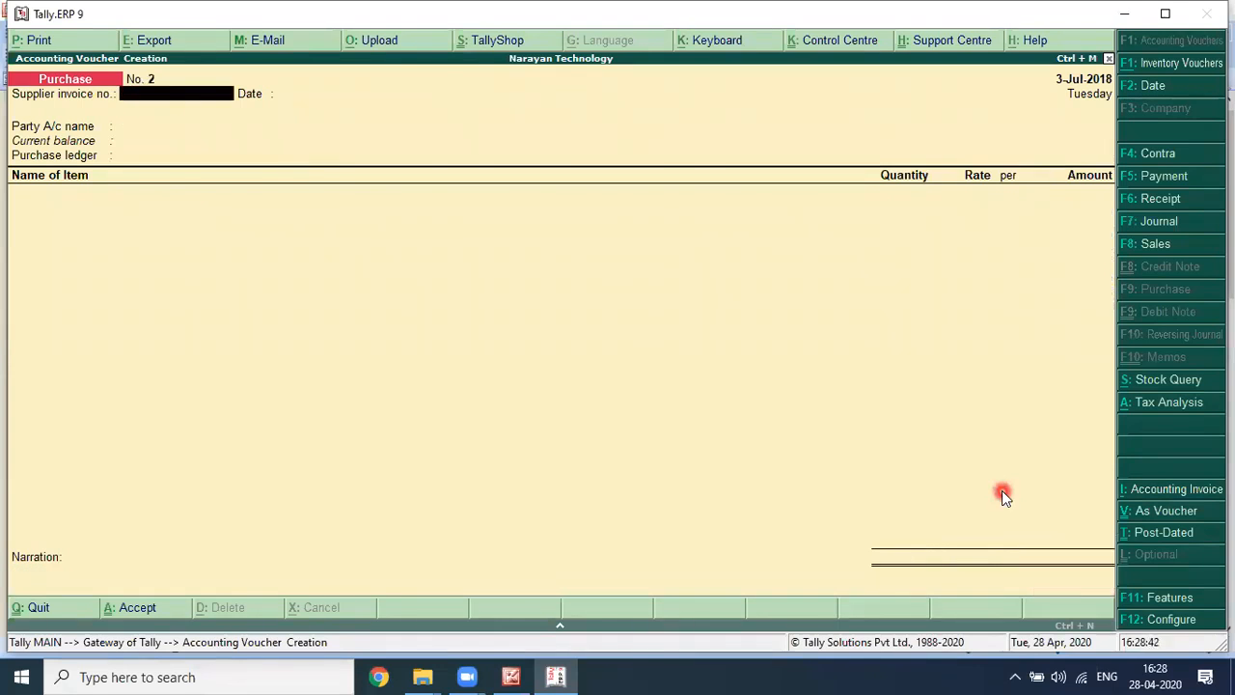
- Switch to the scanned exercise in Picture Manager and read Transaction 4's Maya Computers cash memo, including its items, amounts and GST rates
key(alt+Tab)
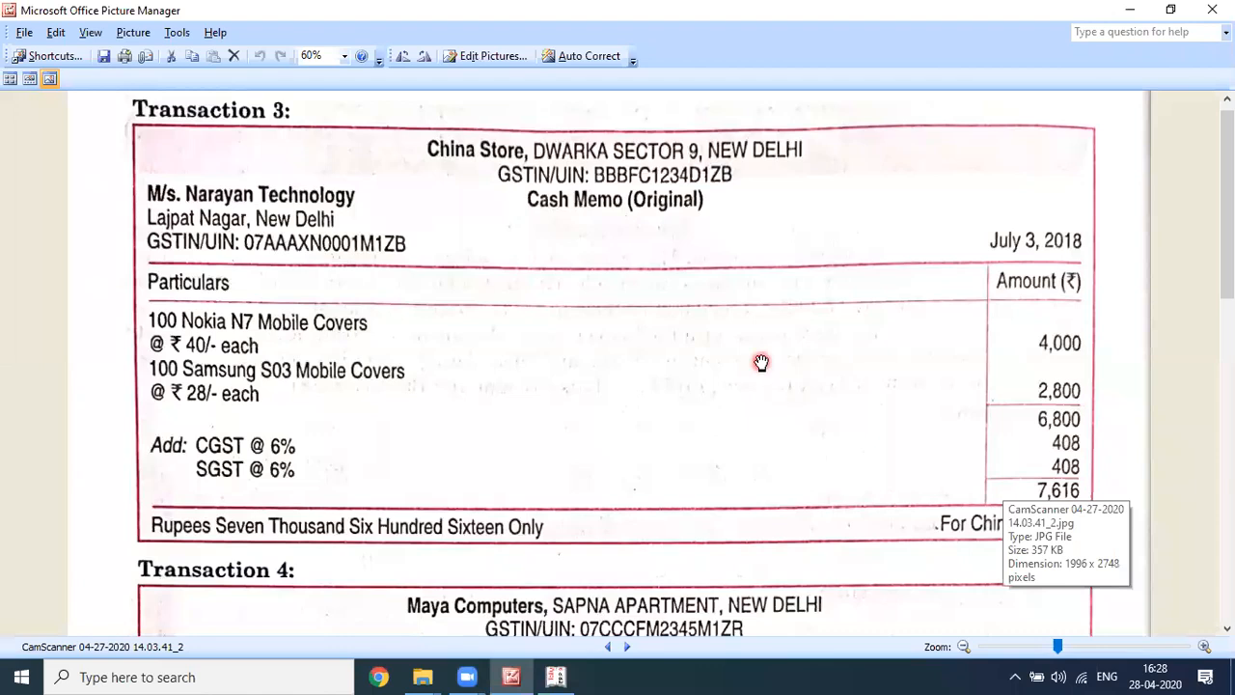
scroll(761, 362, down, 5)
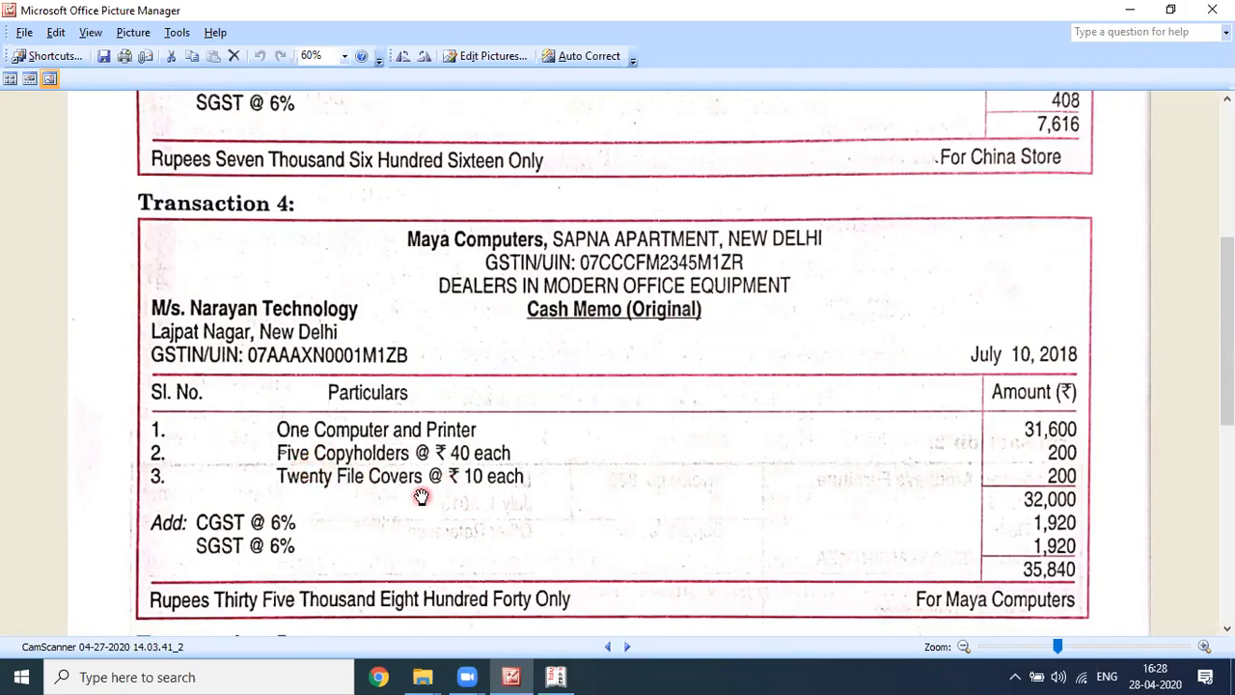
scroll(421, 496, down, 1)
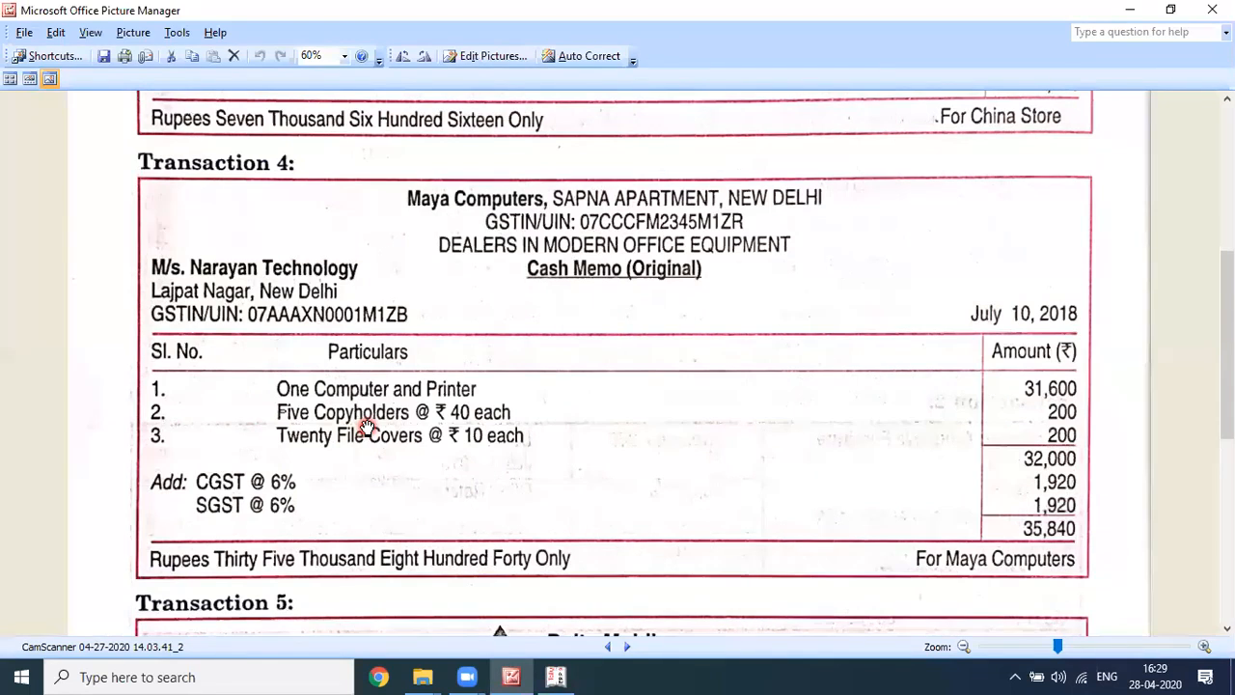
click(498, 470)
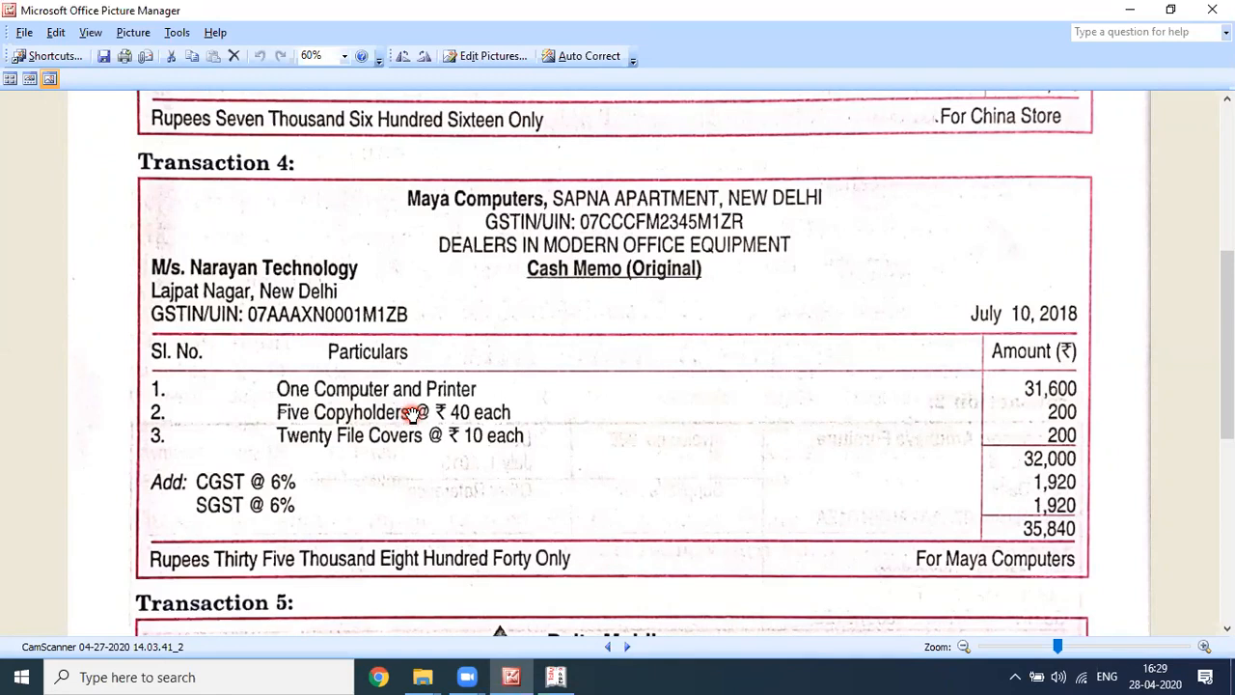
scroll(413, 413, up, 1)
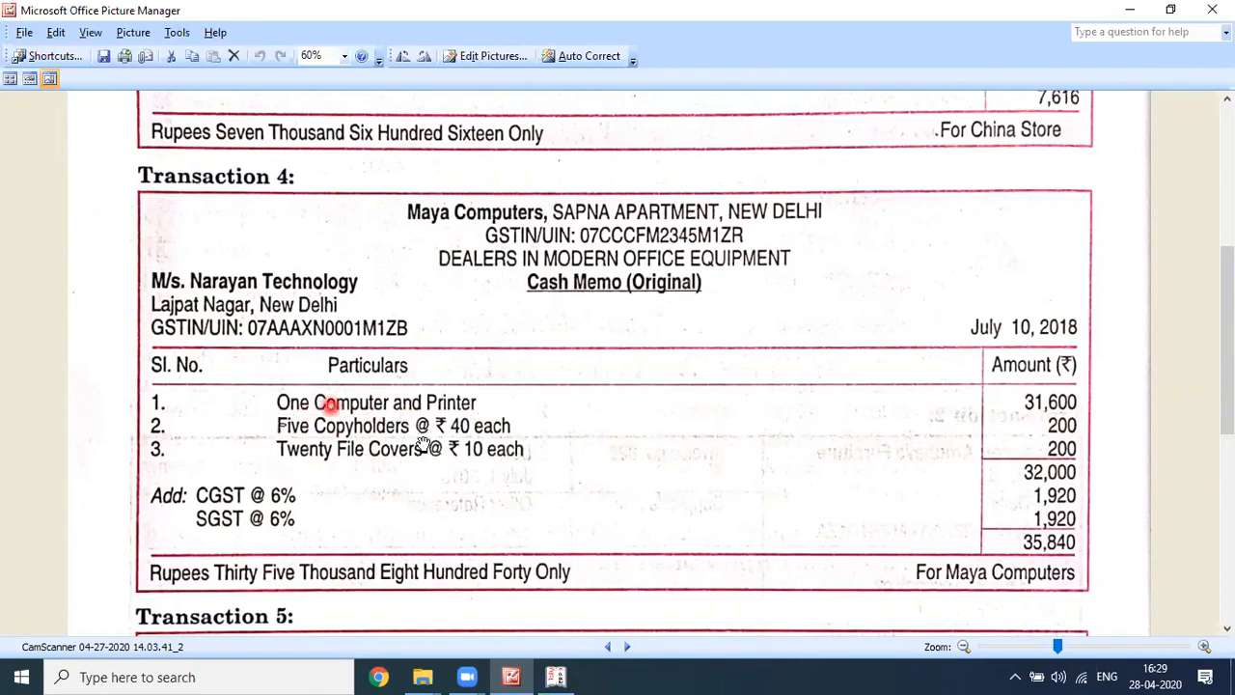
- Switch back to Tally.ERP 9, start a journal voucher and set its date to 10-7 to match the cash memo
key(alt+Tab)
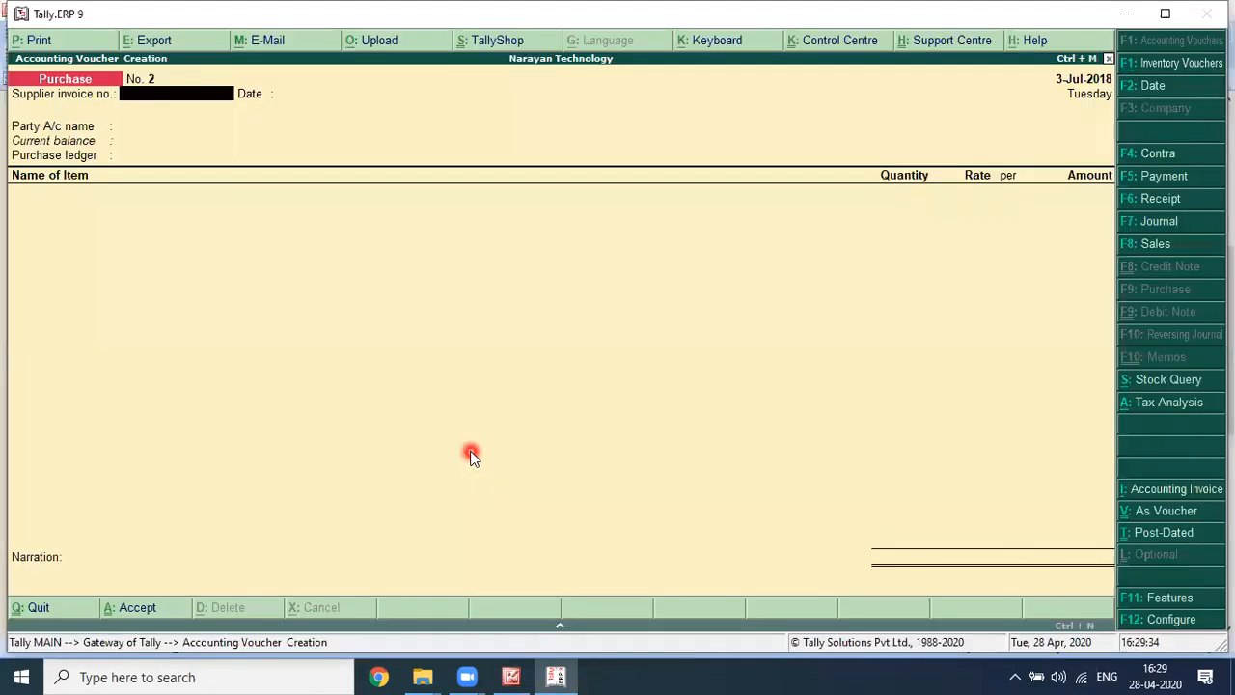
click(1158, 224)
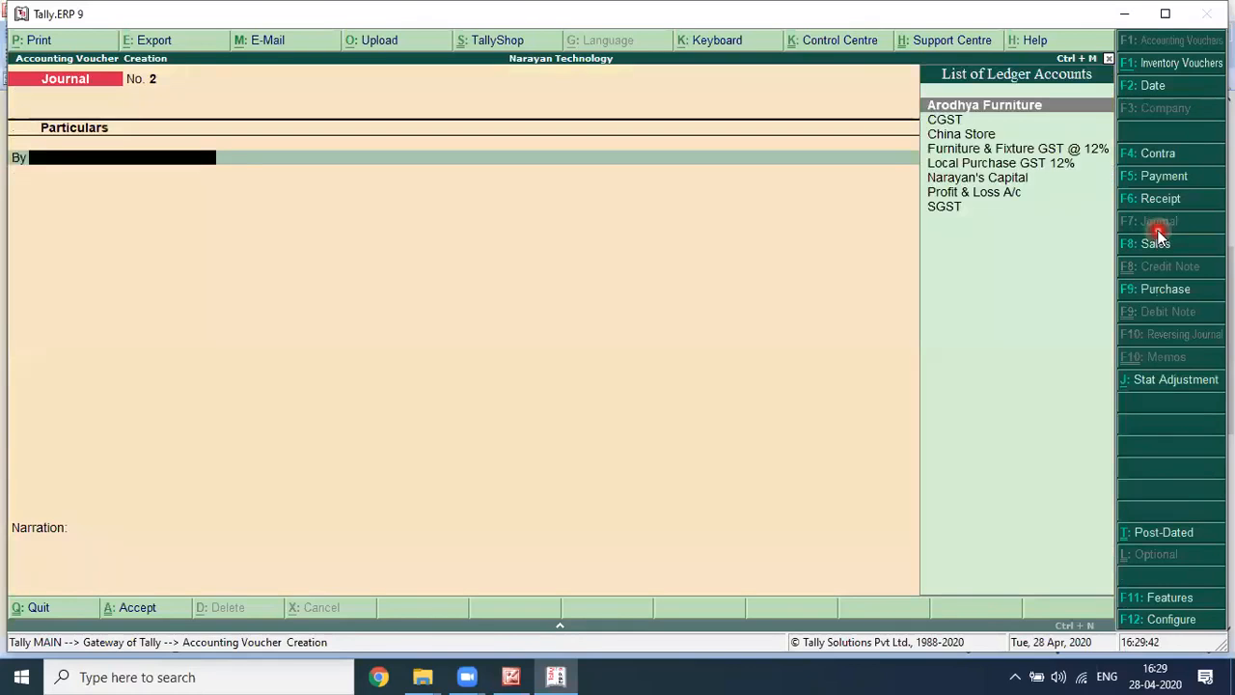
key(alt+Tab)
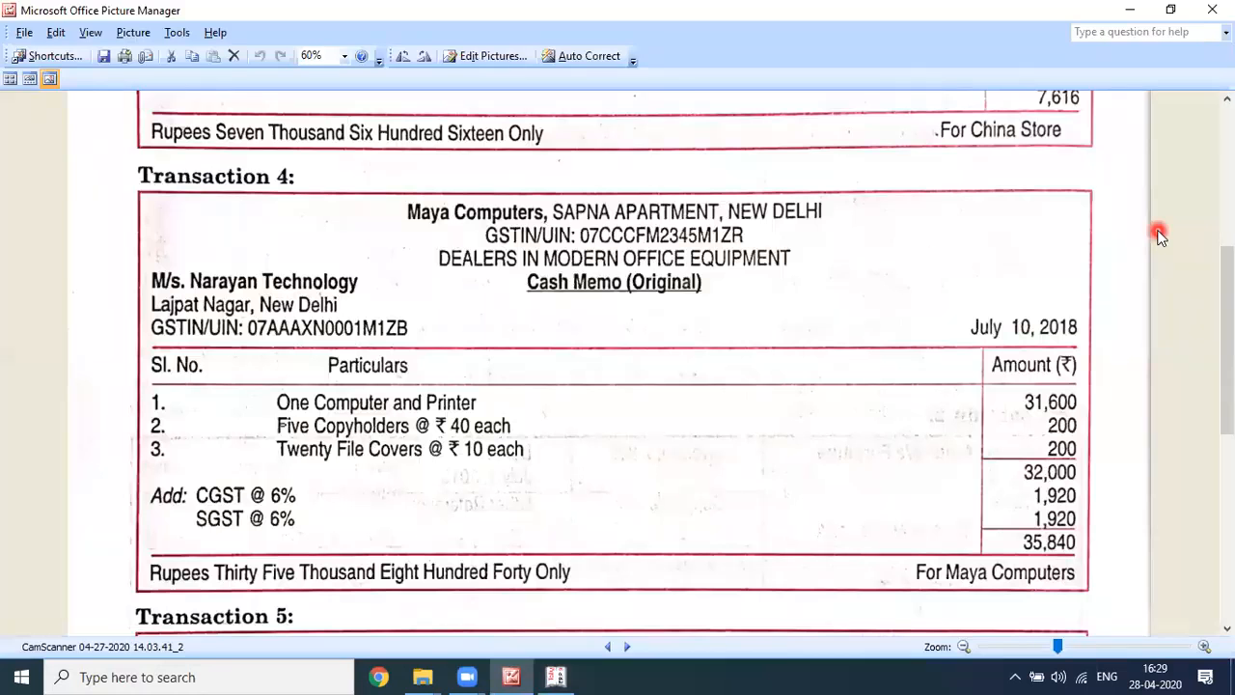
key(alt+Tab)
key(F2)
text(10-7)
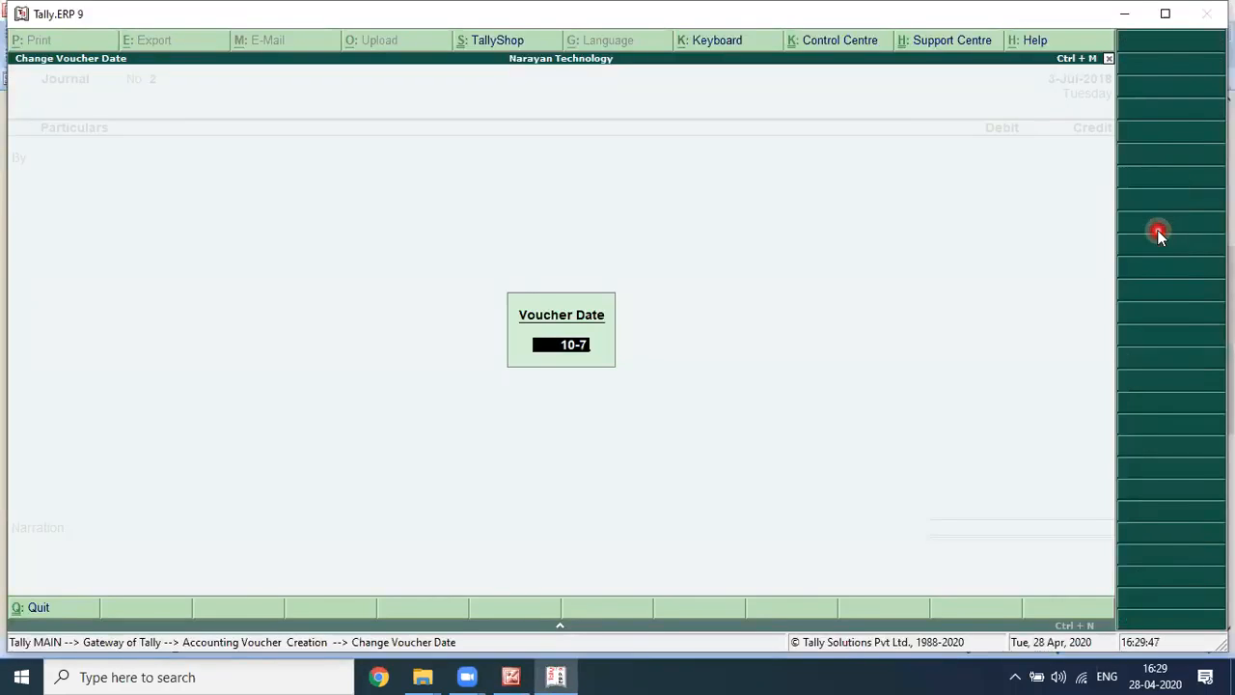
key(Return)
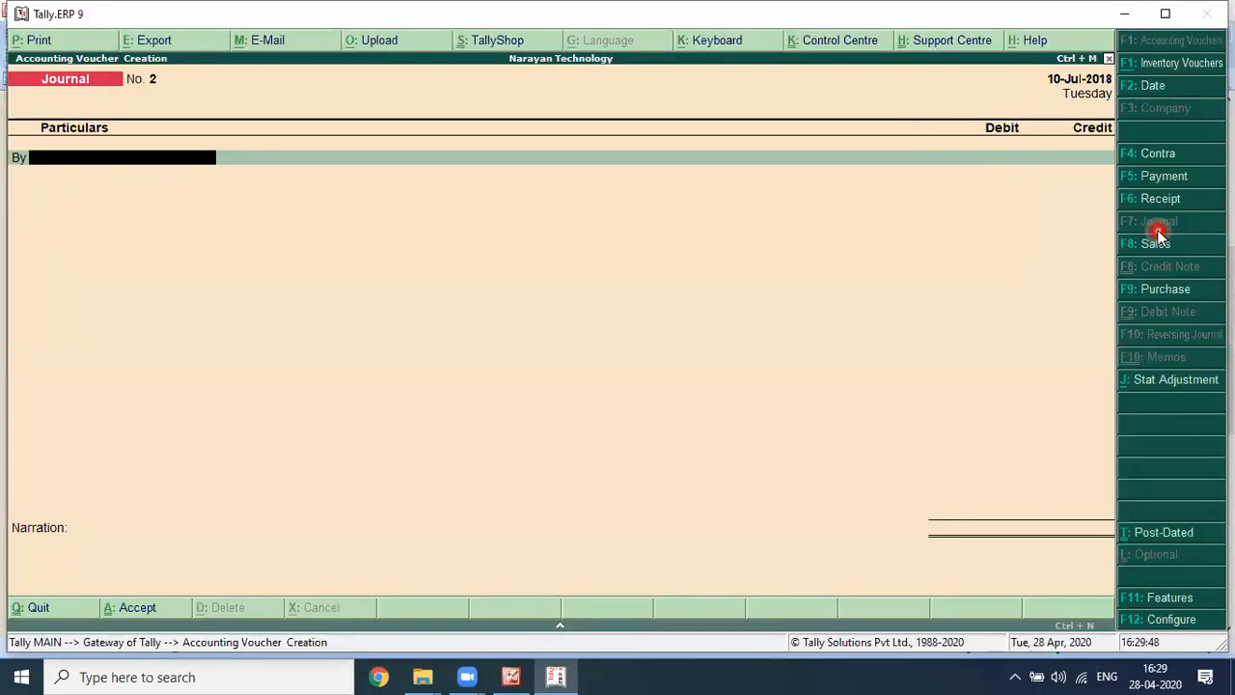
- Create a new ledger for the journal's first debit line, naming it Computer & Printer GST 12%
text(c)
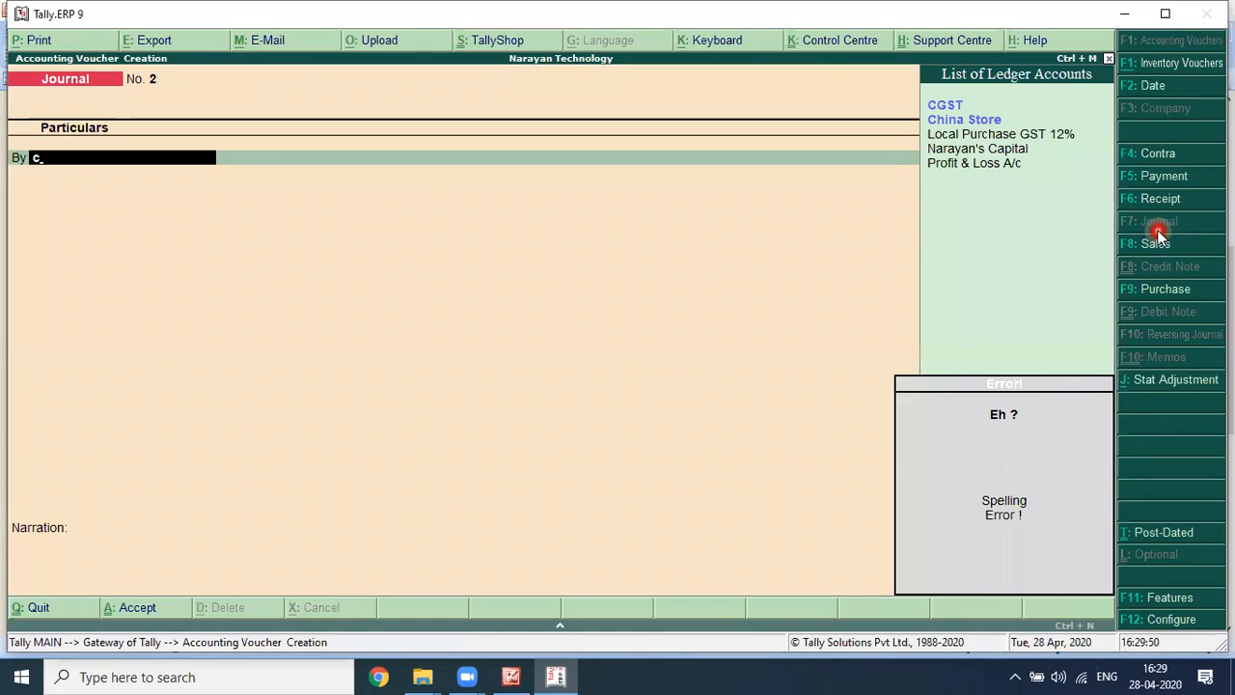
key(alt+c)
text(omputer)
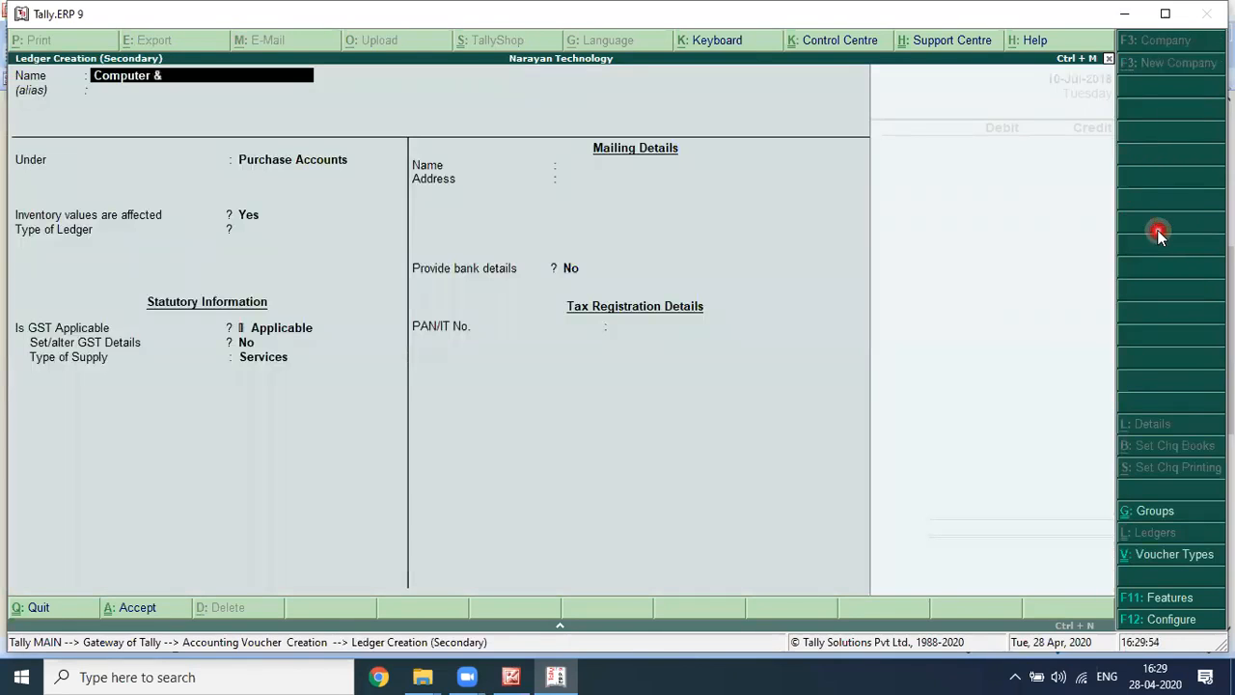
text( & Printer GST)
key(alt+Tab)
key(alt+Tab)
text(12)
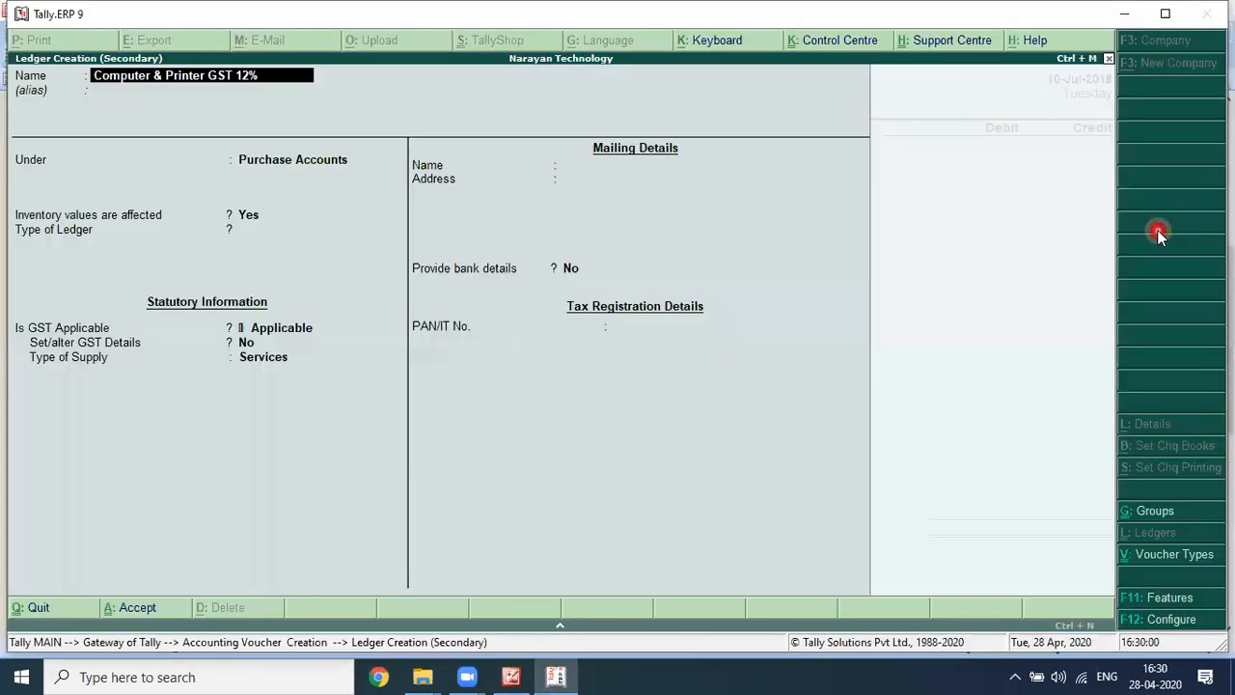
- Place the Computer & Printer ledger under Fixed Assets, with inventory values unaffected and GST applicable
key(Return)
key(Return)
text(F)
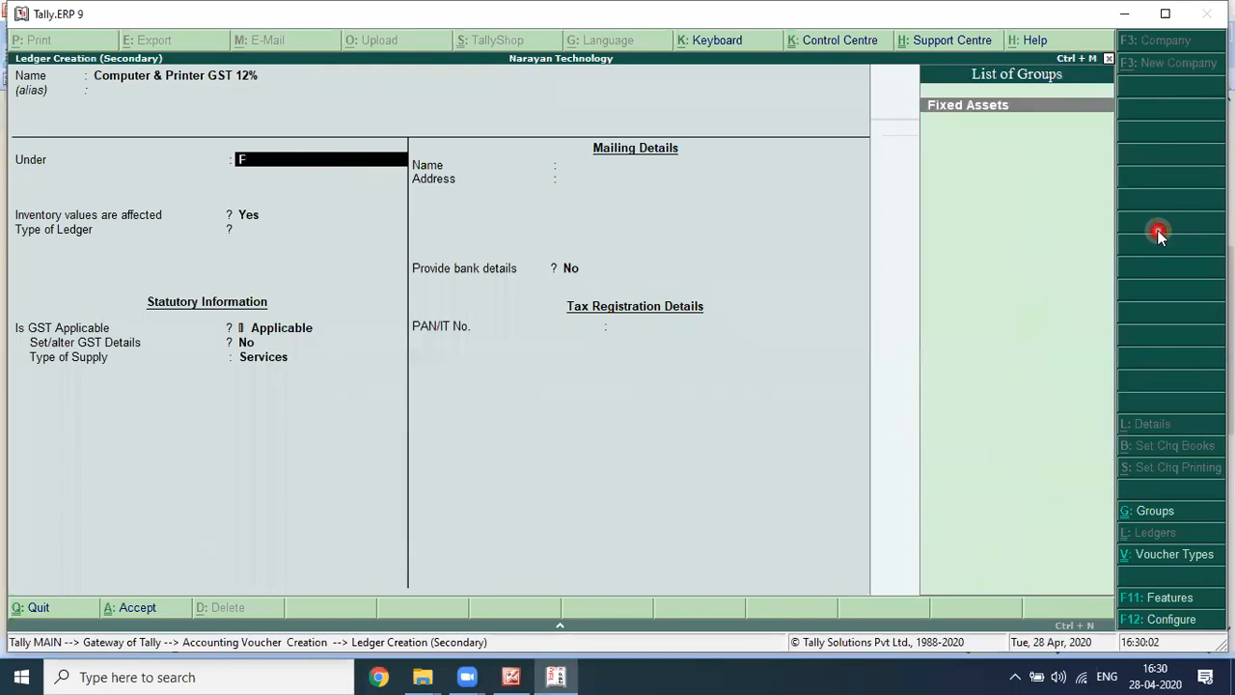
text(ixed)
key(Return)
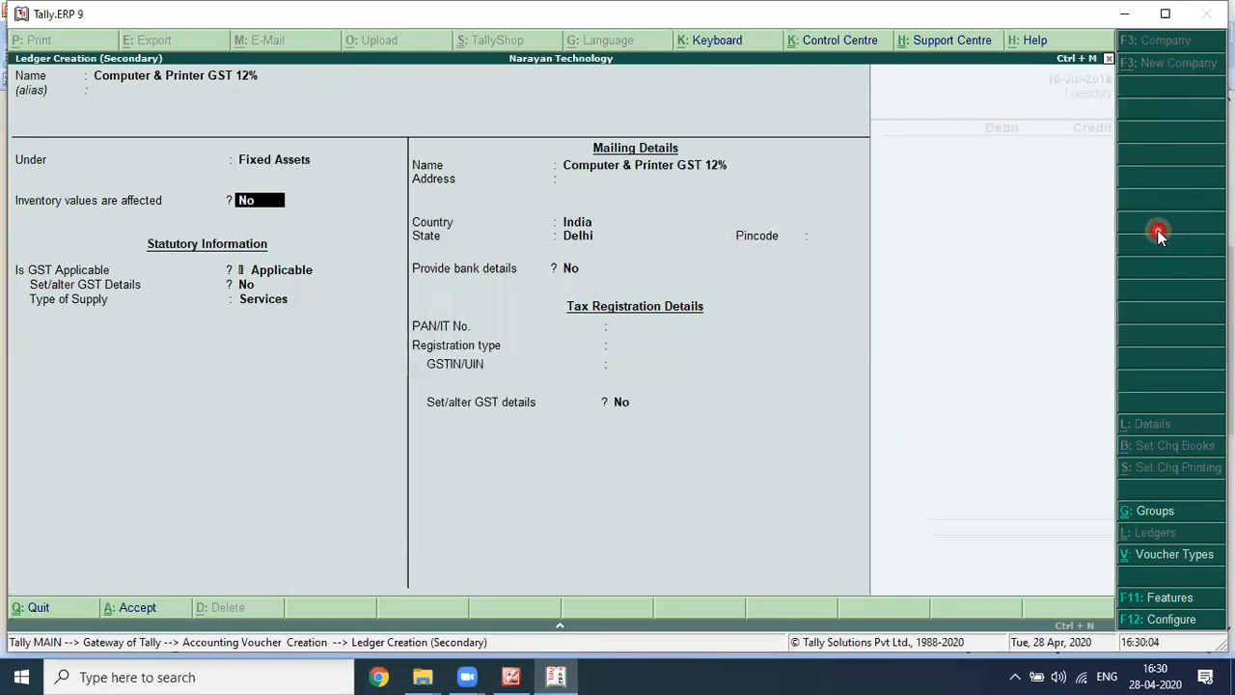
key(Return)
key(Return)
- Set the Computer & Printer ledger's GST details to Purchase Taxable, Capital Goods, Taxable, with 12% integrated tax
key(y)
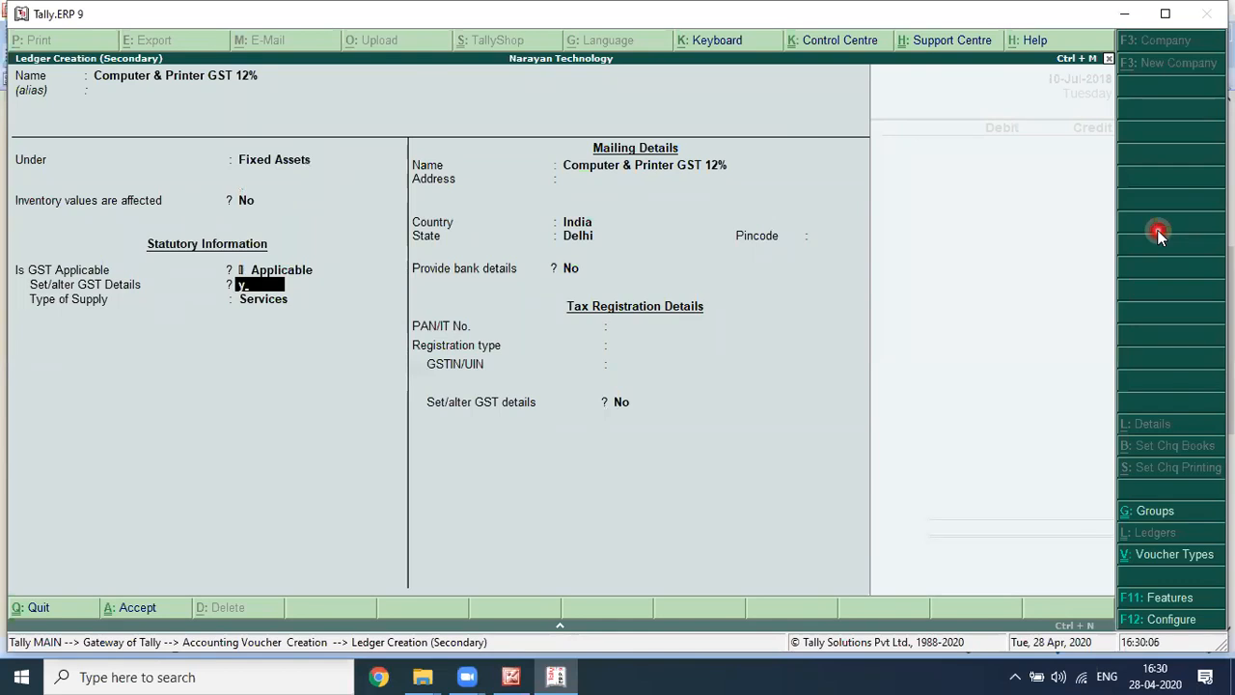
key(Down)
key(Down)
key(Down)
key(Down)
key(Down)
key(Down)
key(Down)
key(Down)
key(Down)
key(Down)
key(Down)
key(Down)
key(Down)
key(Down)
key(Down)
key(Down)
key(Down)
key(Down)
key(Down)
key(Down)
key(Down)
key(Down)
key(Down)
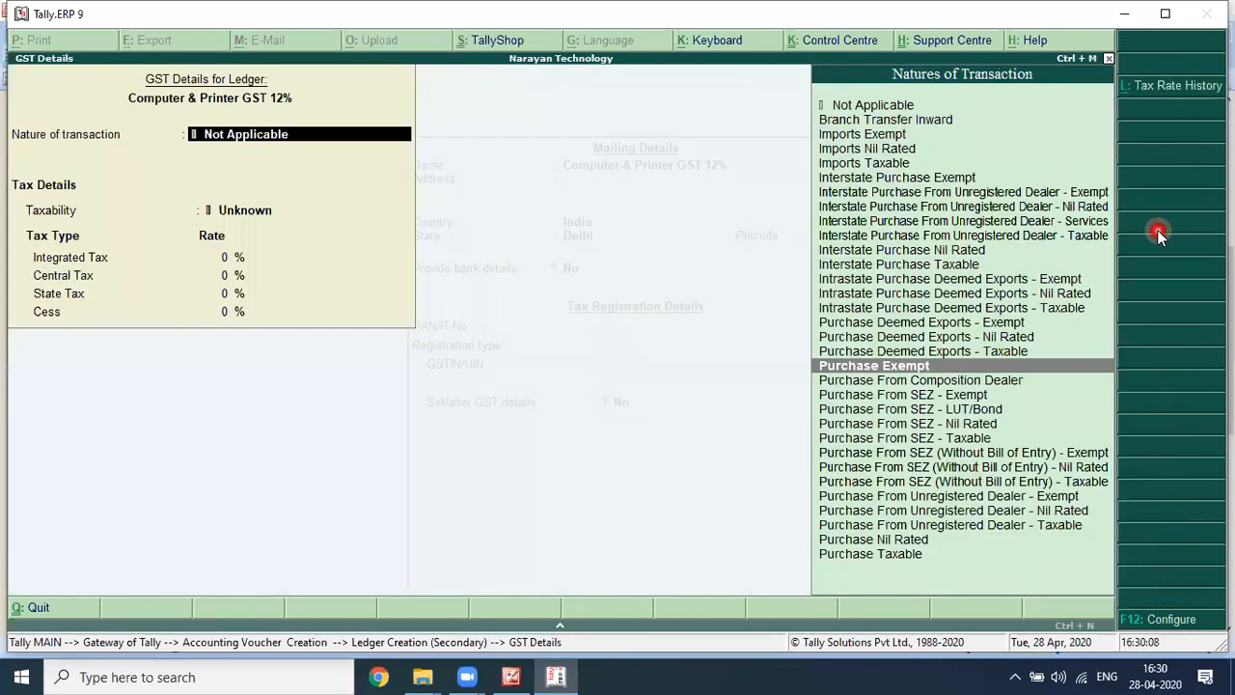
key(Return)
key(Down)
key(Return)
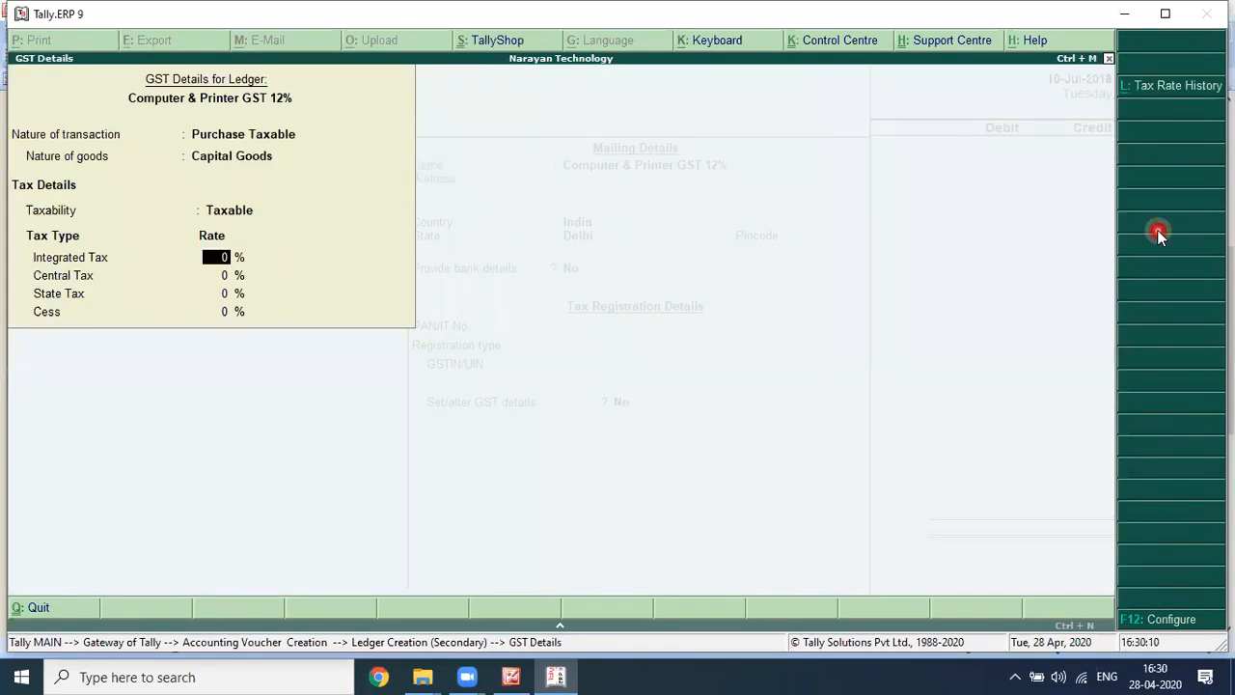
text(12)
key(Return)
- Set the Computer & Printer ledger's type of supply to Goods and save the ledger
key(Return)
key(Return)
key(Return)
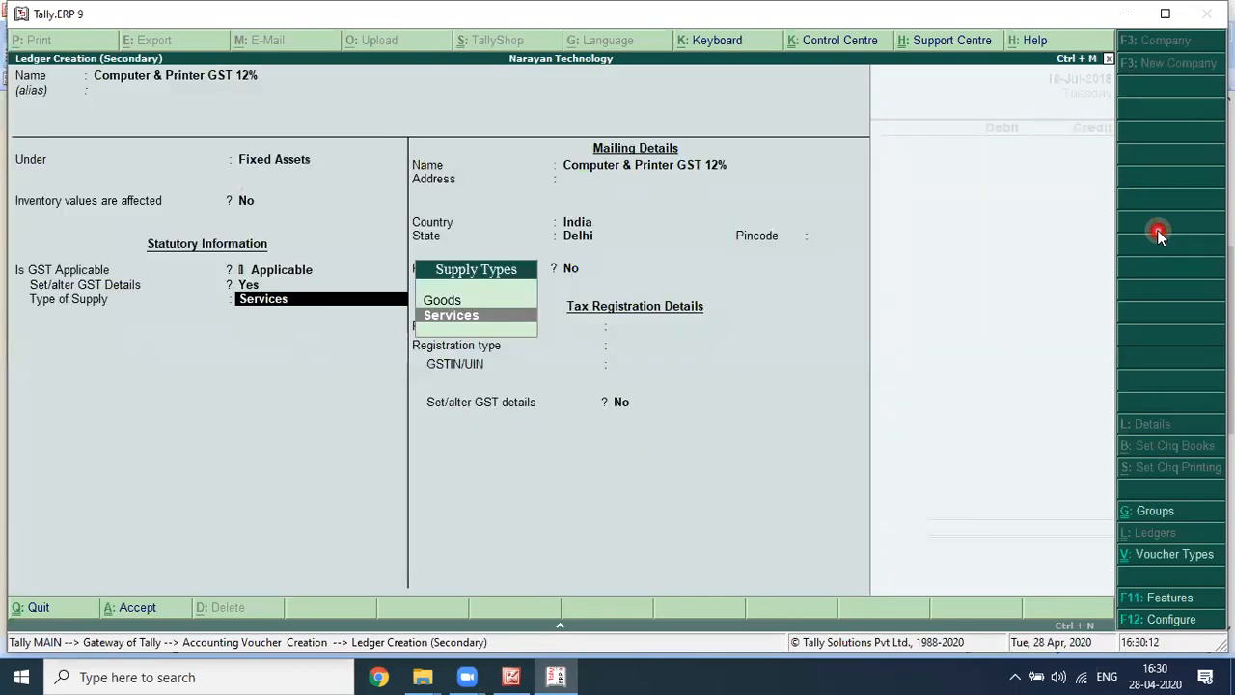
key(Up)
key(Return)
key(Return)
key(Return)
key(Return)
key(Return)
key(Return)
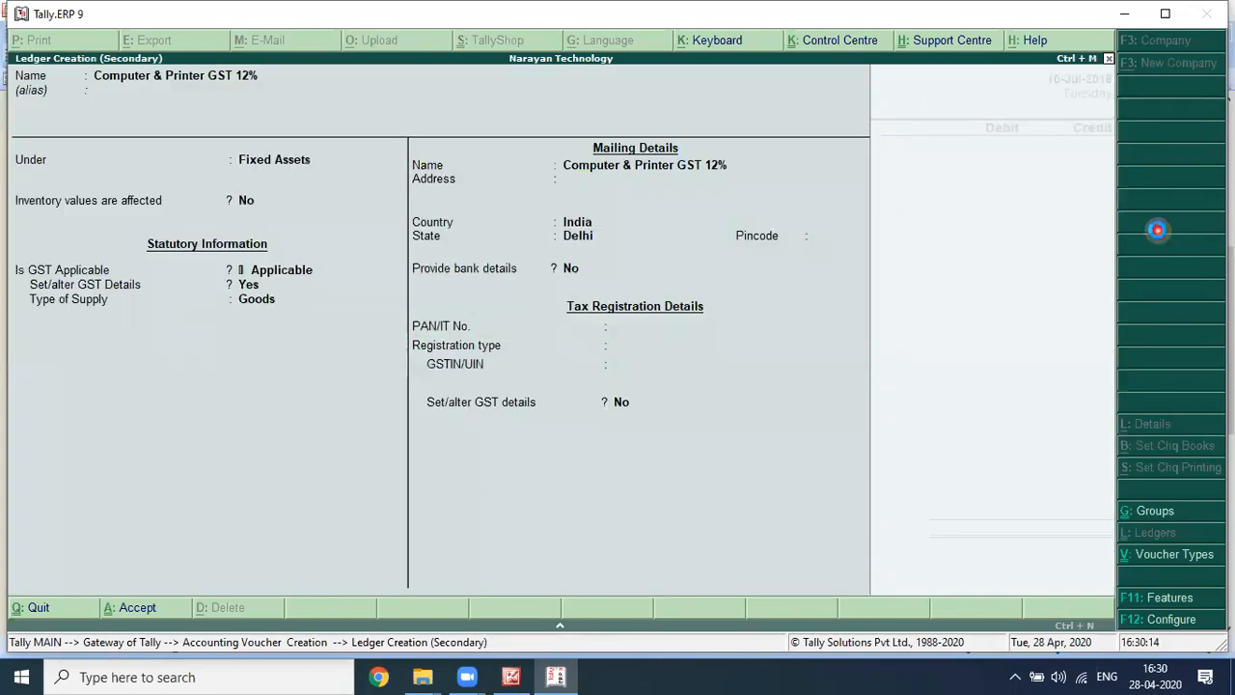
key(Return)
key(Return)
- Debit Computer & Printer GST 12% with 31600 from the cash memo and add another debit line
key(alt+Tab)
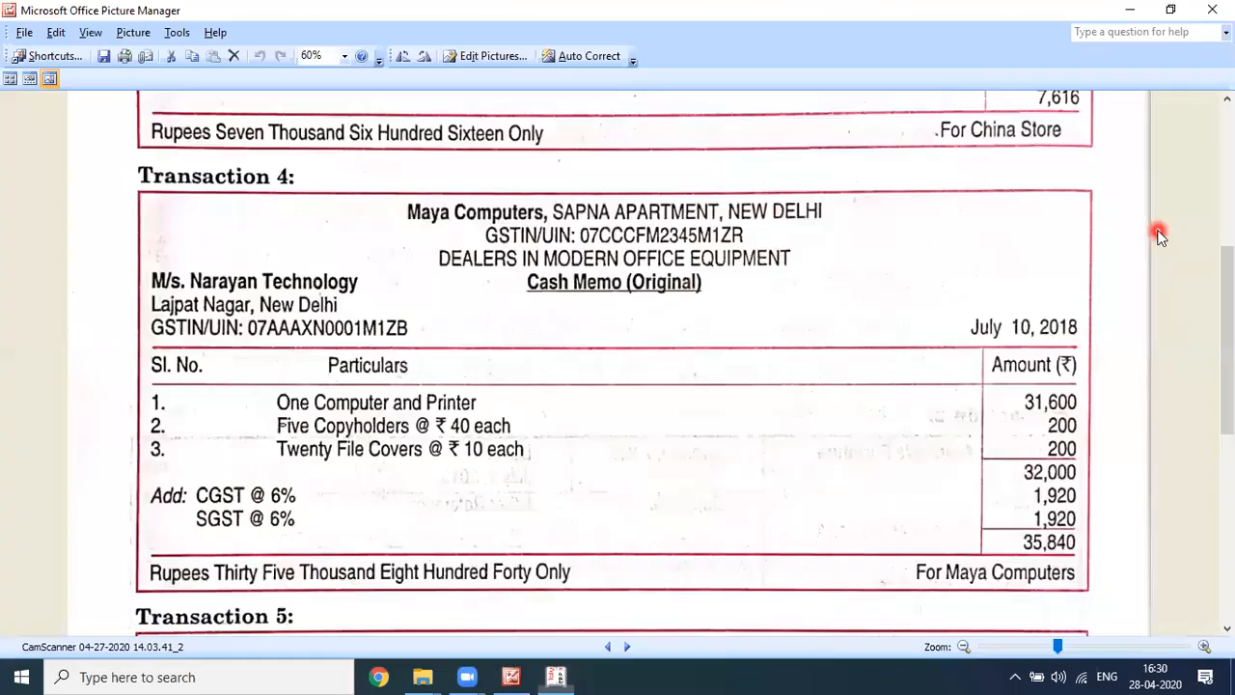
key(alt+Tab)
text(31600)
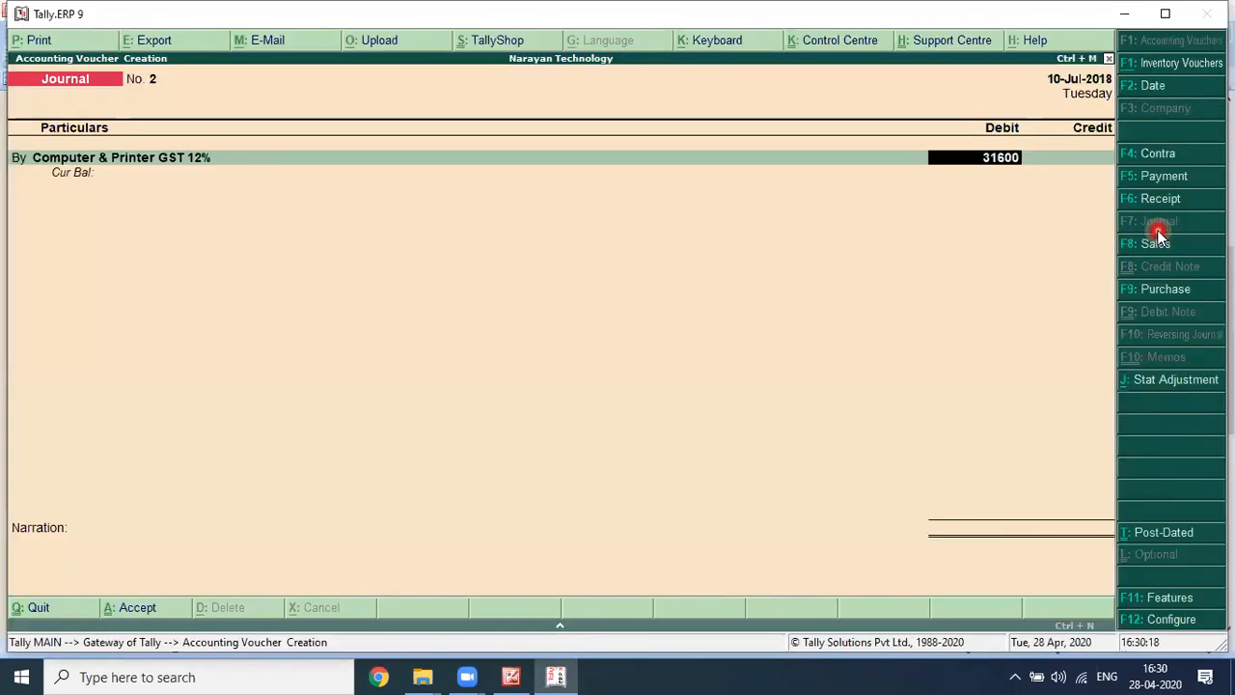
key(Return)
text(b)
key(Return)
- Recheck the memo's copyholder and file cover items, and create a ledger named Stationery GST 12% for the second debit line
key(alt+Tab)
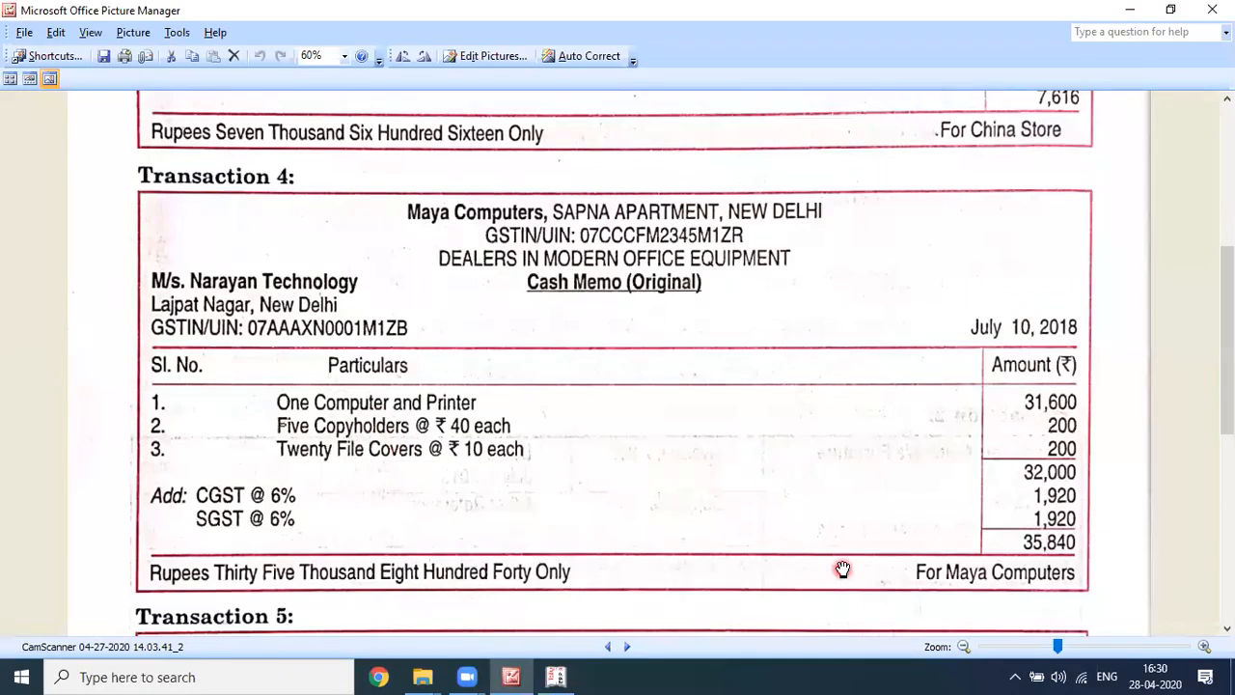
key(alt+Tab)
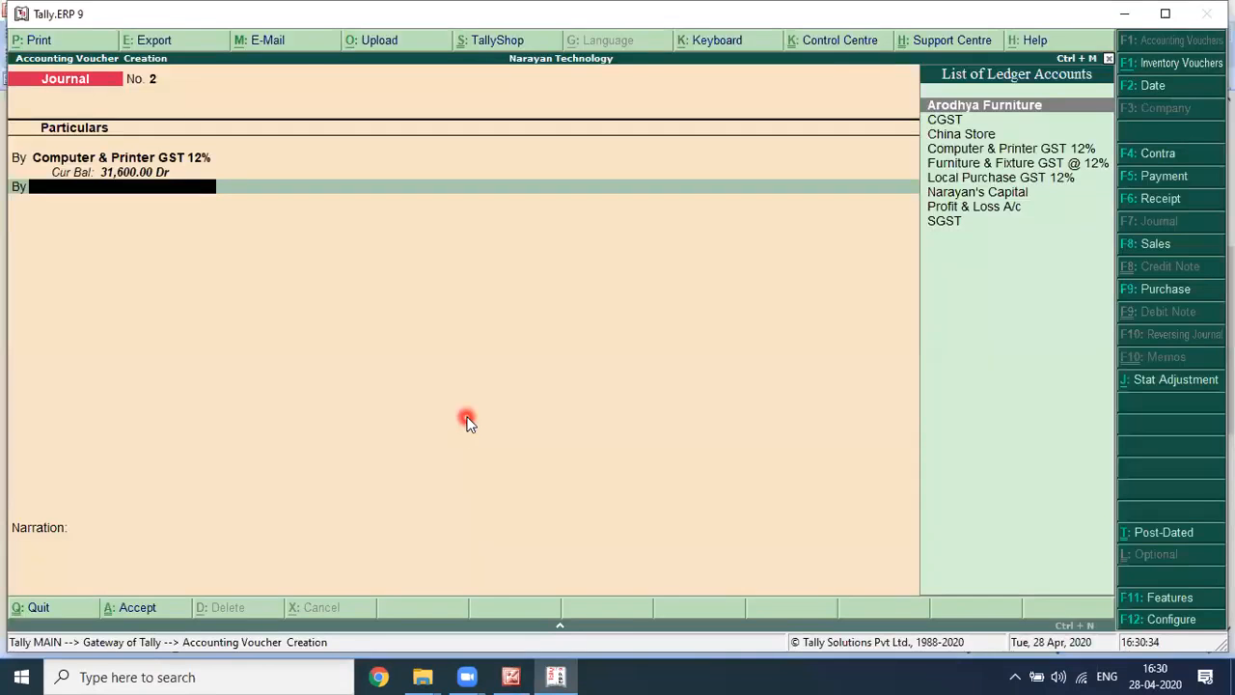
key(alt+c)
text(Stationery GST 12)
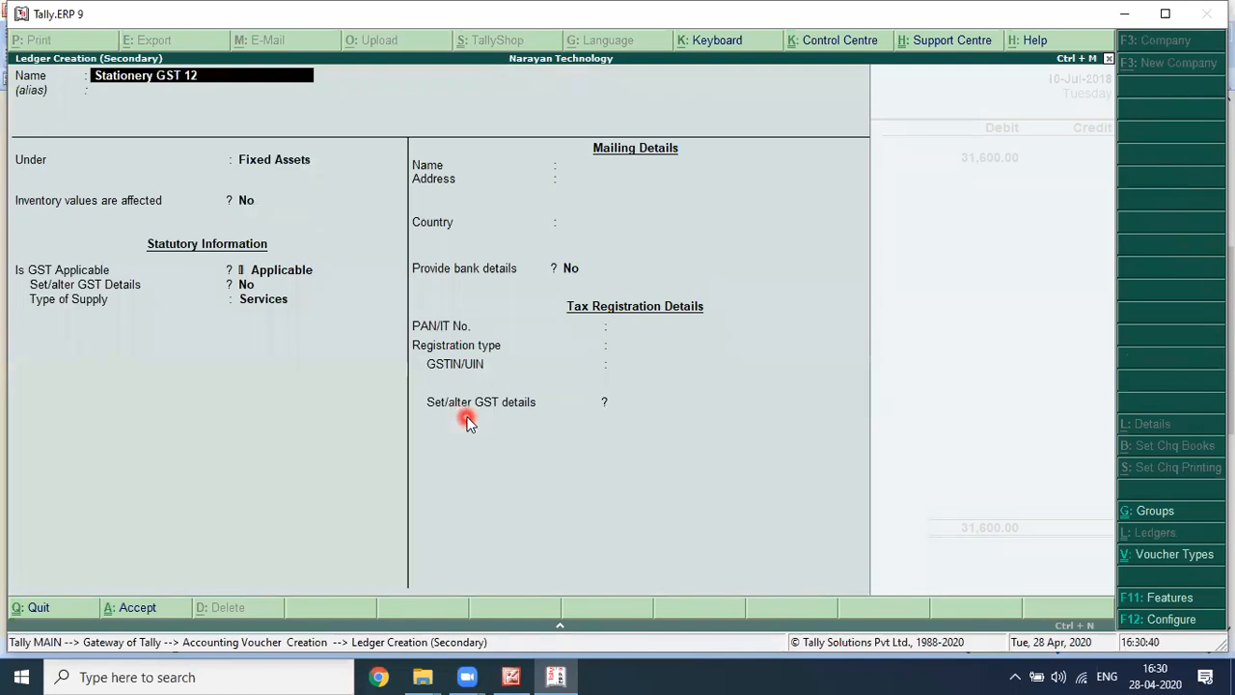
text(%)
- Place the Stationery ledger under Indirect Expenses, with inventory values unaffected and the ledger type Not Applicable
key(Return)
key(Return)
text(I)
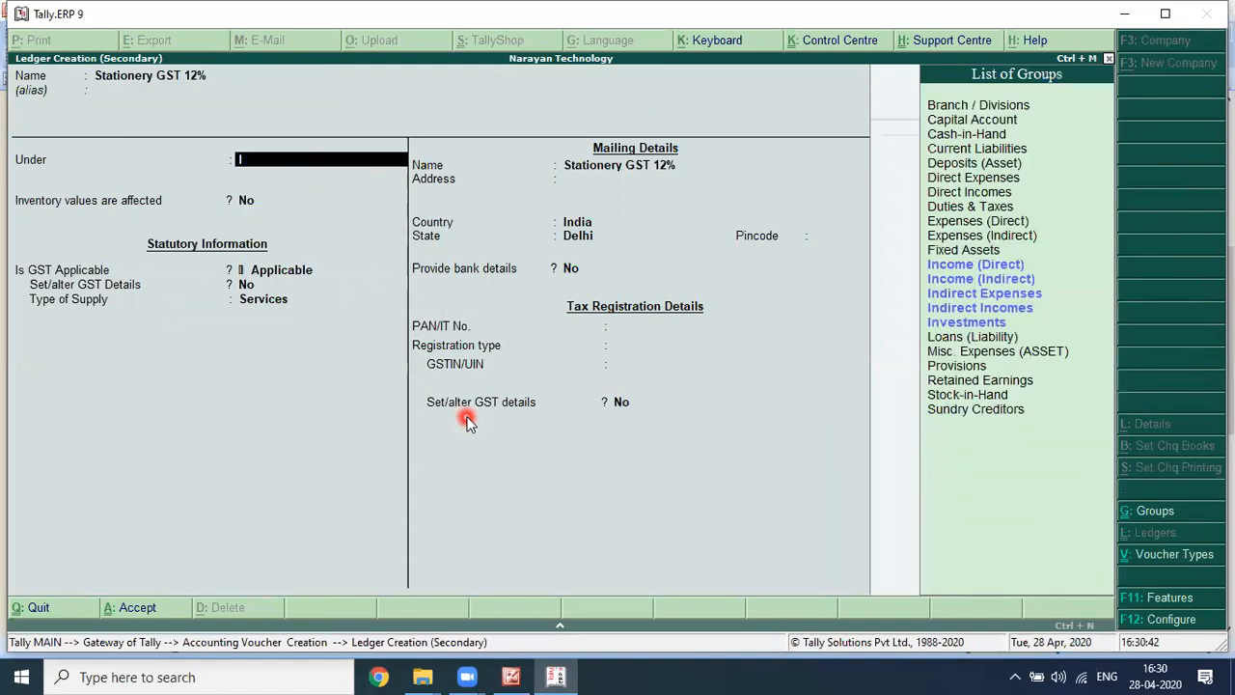
text(ndire)
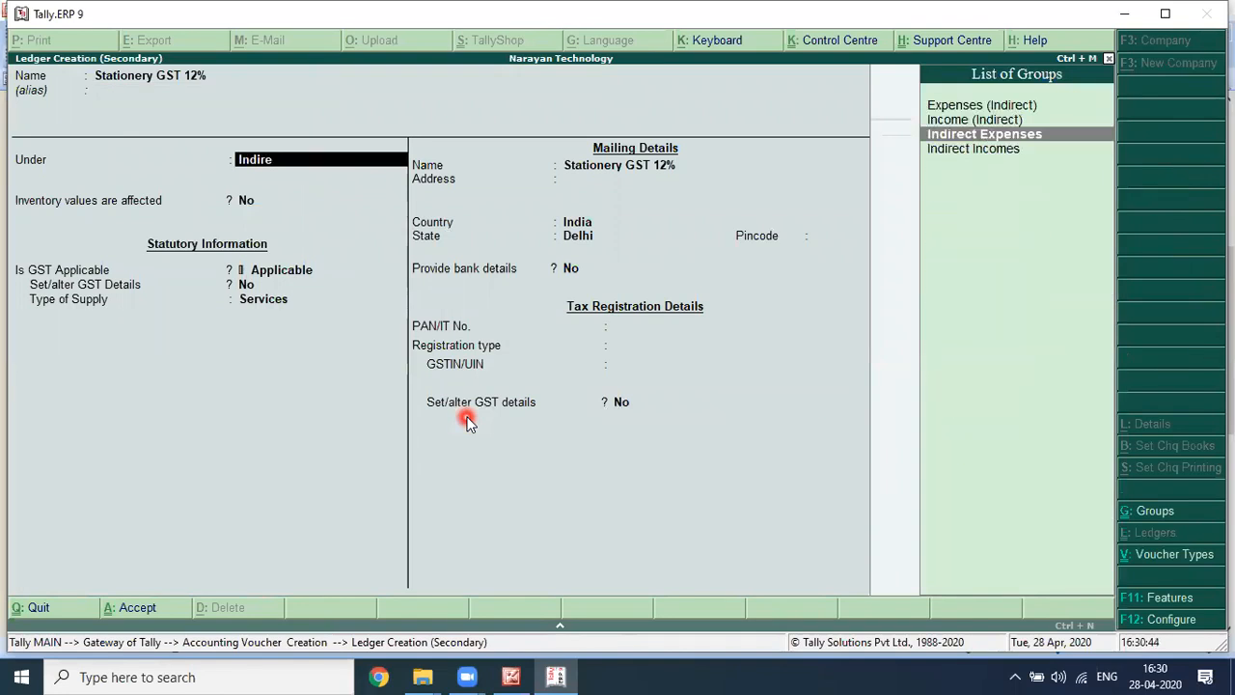
key(Return)
key(Return)
key(Return)
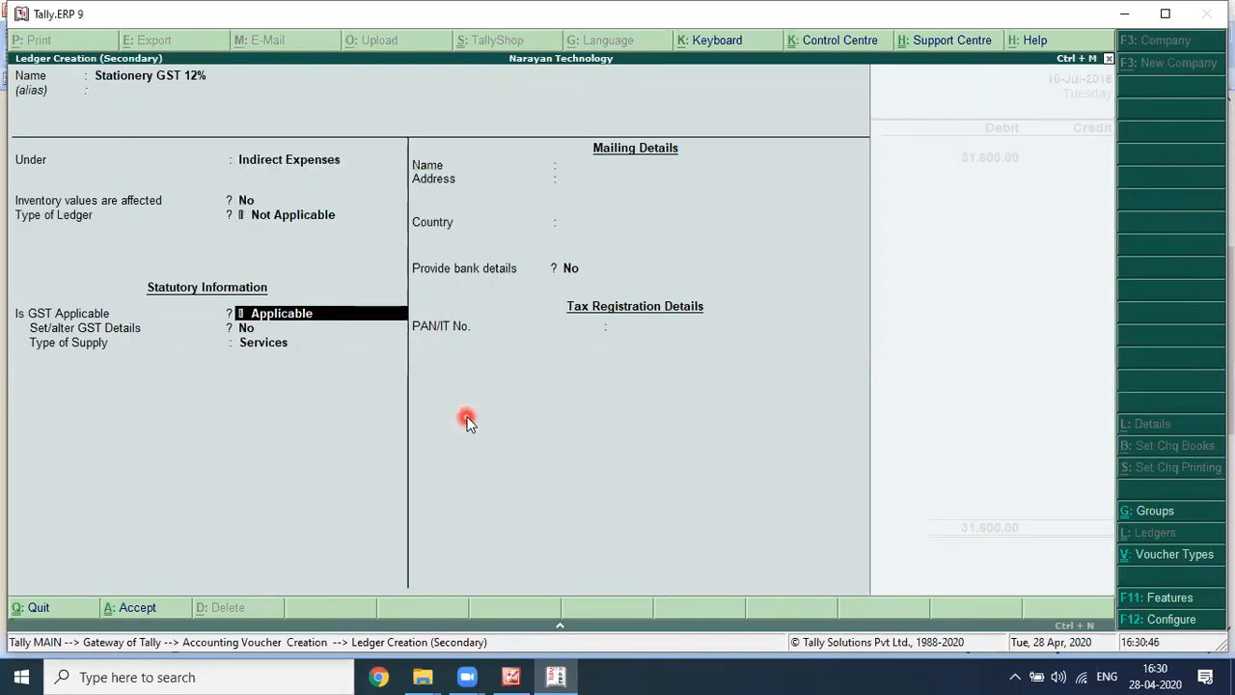
- Set the Stationery ledger's GST details to Purchase Taxable at 12% integrated tax and its type of supply to Goods
key(Return)
key(y)
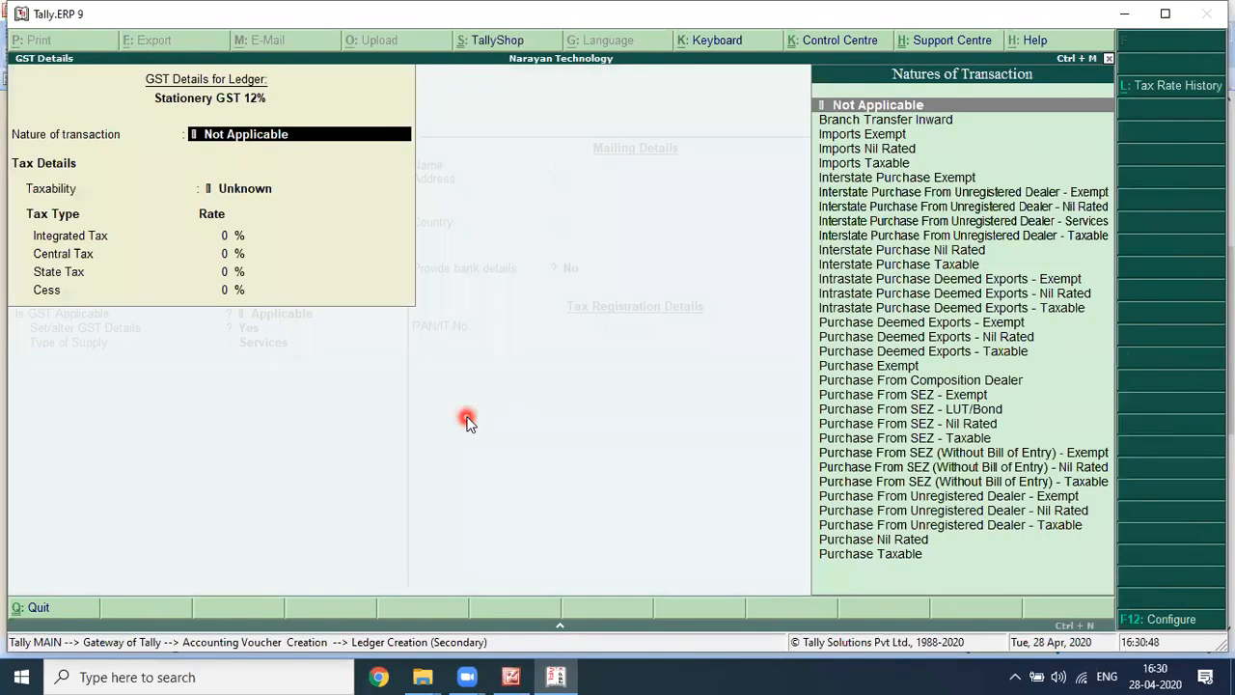
key(Down)
key(Down)
key(Down)
key(Down)
key(Down)
key(Down)
key(Down)
key(Down)
key(Down)
key(Down)
key(Down)
key(Down)
key(Down)
key(Down)
key(Down)
key(Down)
key(Down)
key(Down)
key(Down)
key(Down)
key(Down)
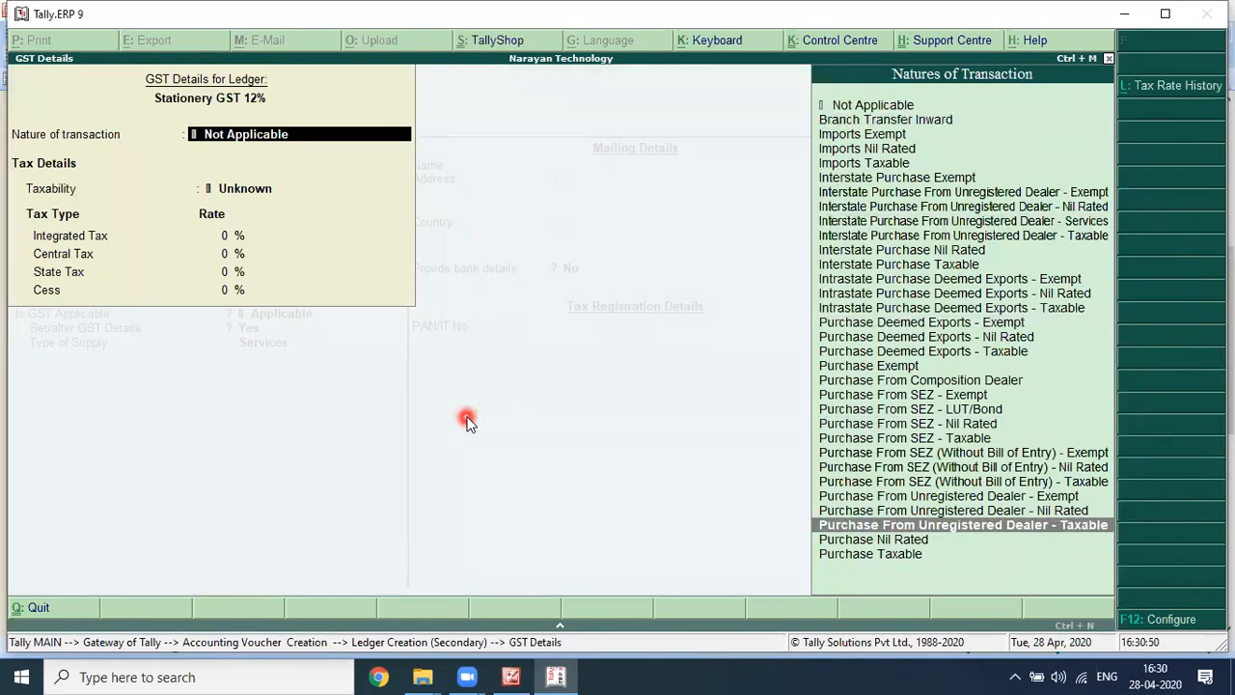
key(Return)
text(12)
key(Return)
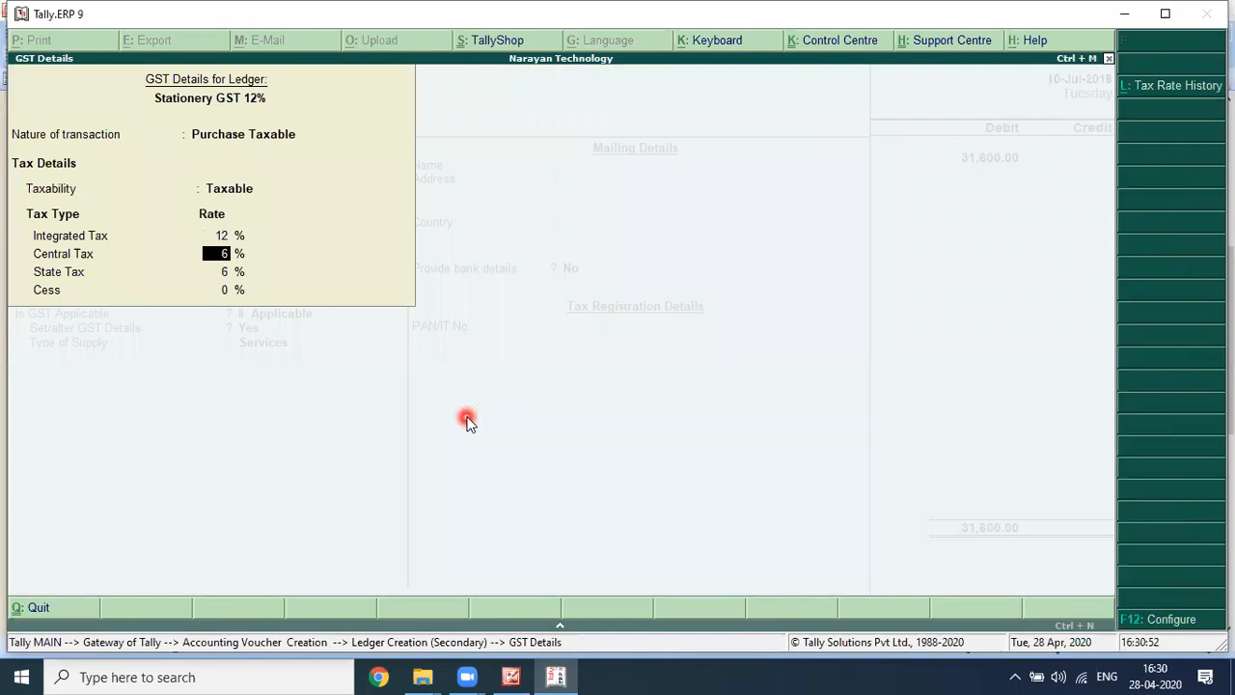
key(Return)
key(Return)
key(Return)
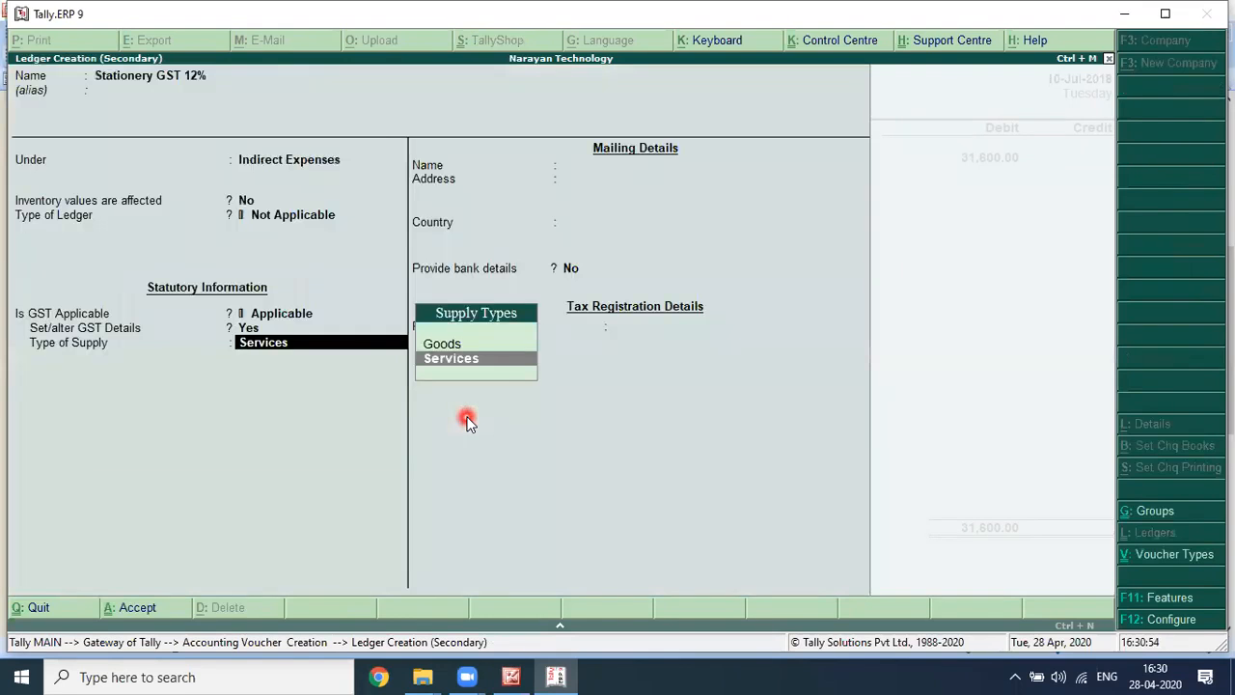
key(Up)
key(Return)
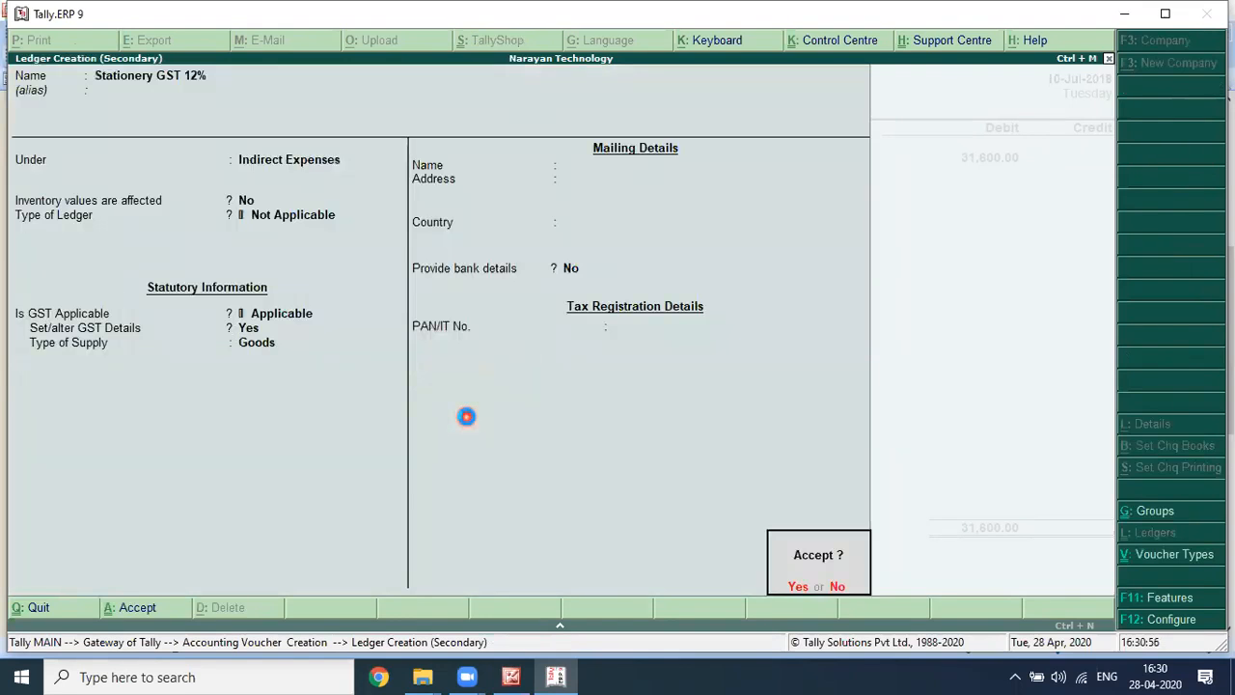
- Save the Stationery GST 12% ledger and debit it with 400 for the copyholders and file covers
key(Return)
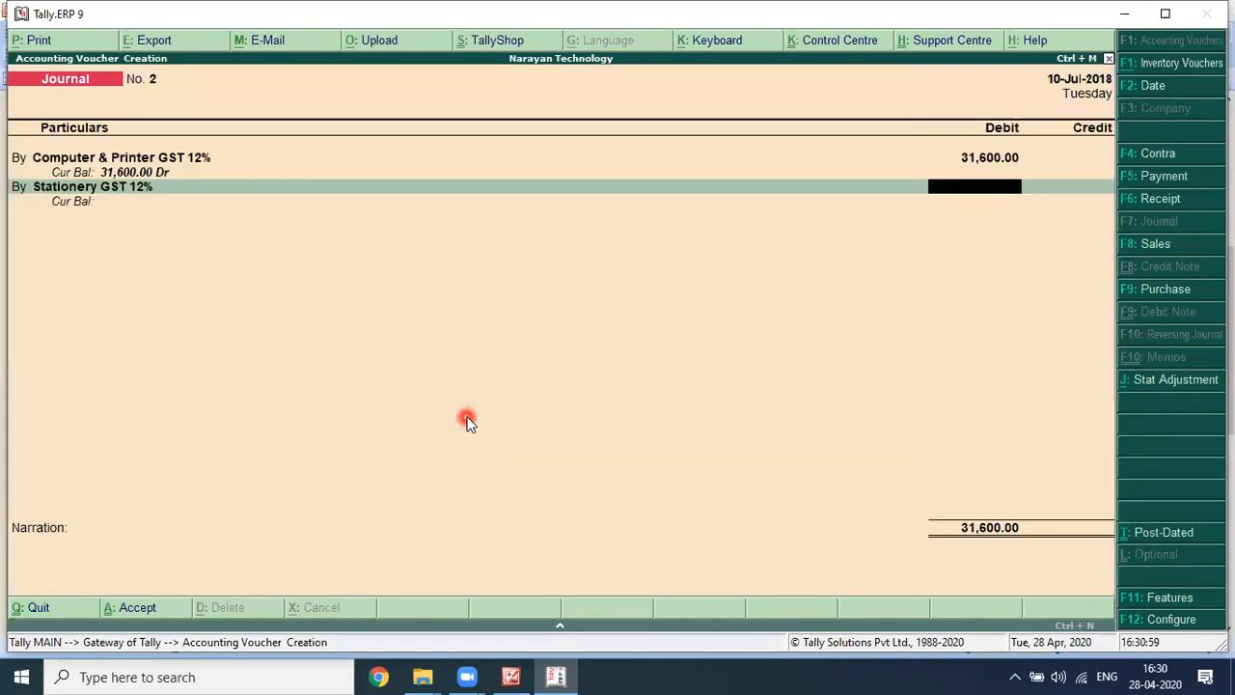
key(alt+Tab)
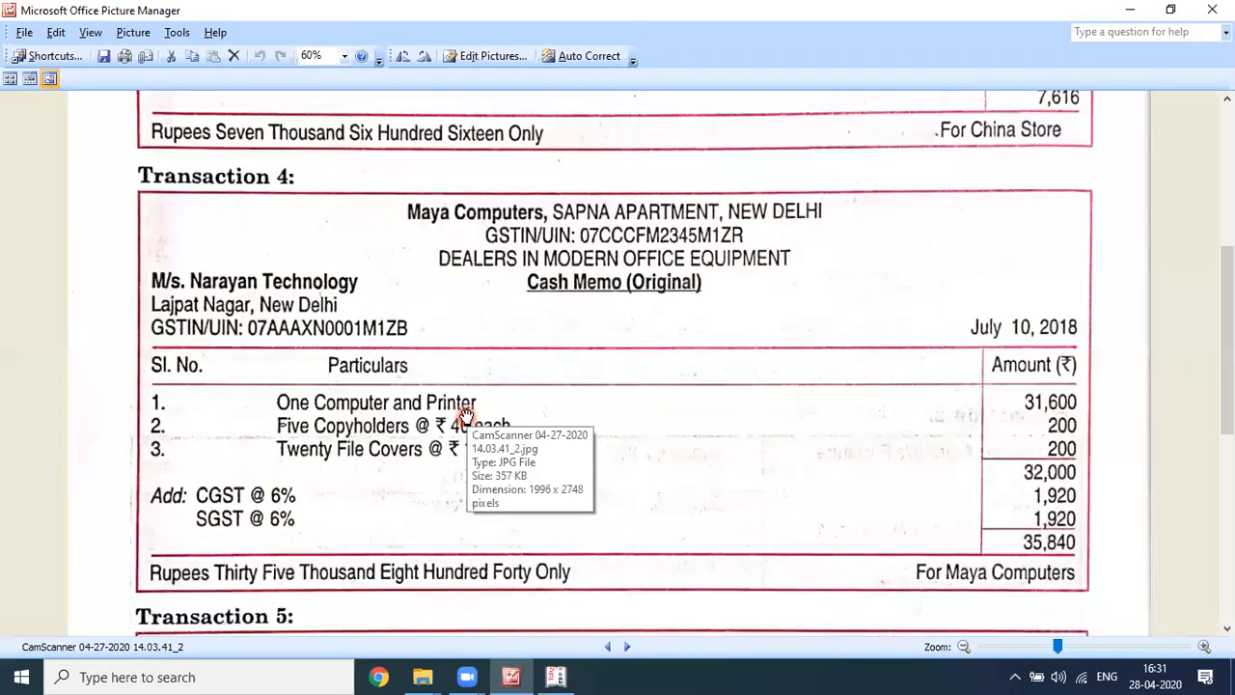
key(alt+Tab)
text(400)
key(Return)
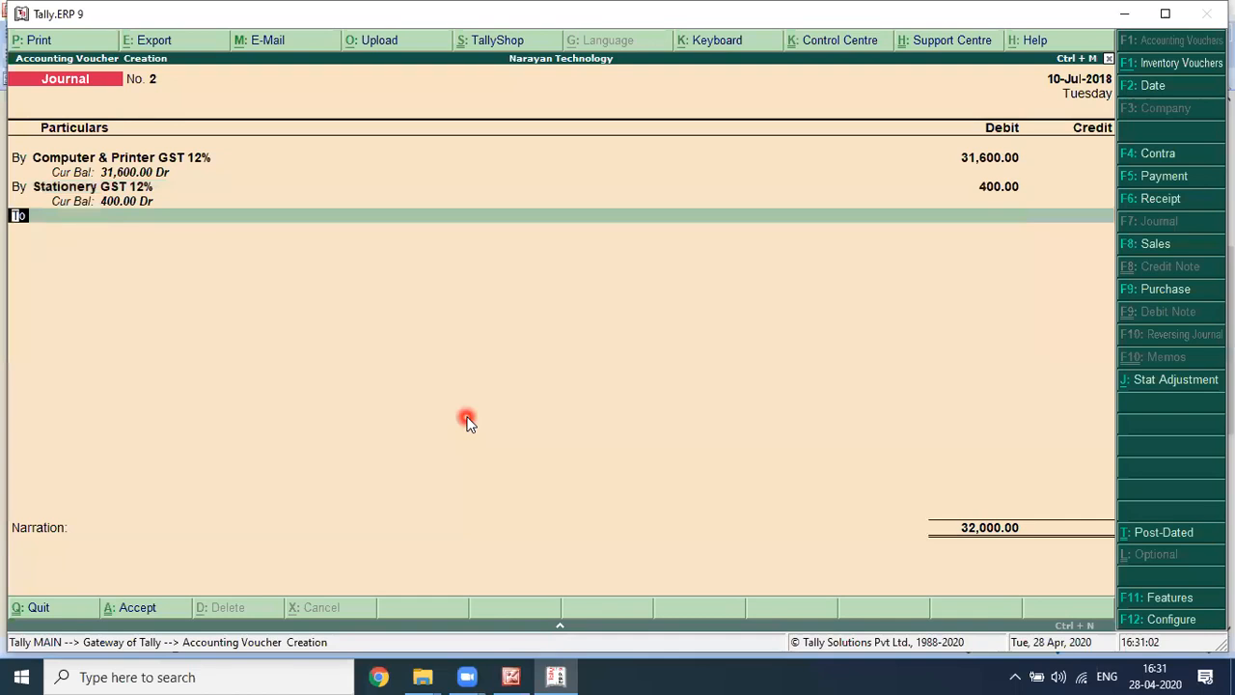
- Add a debit line for CGST with the memo's tax amount of 1920
key(b)
key(Return)
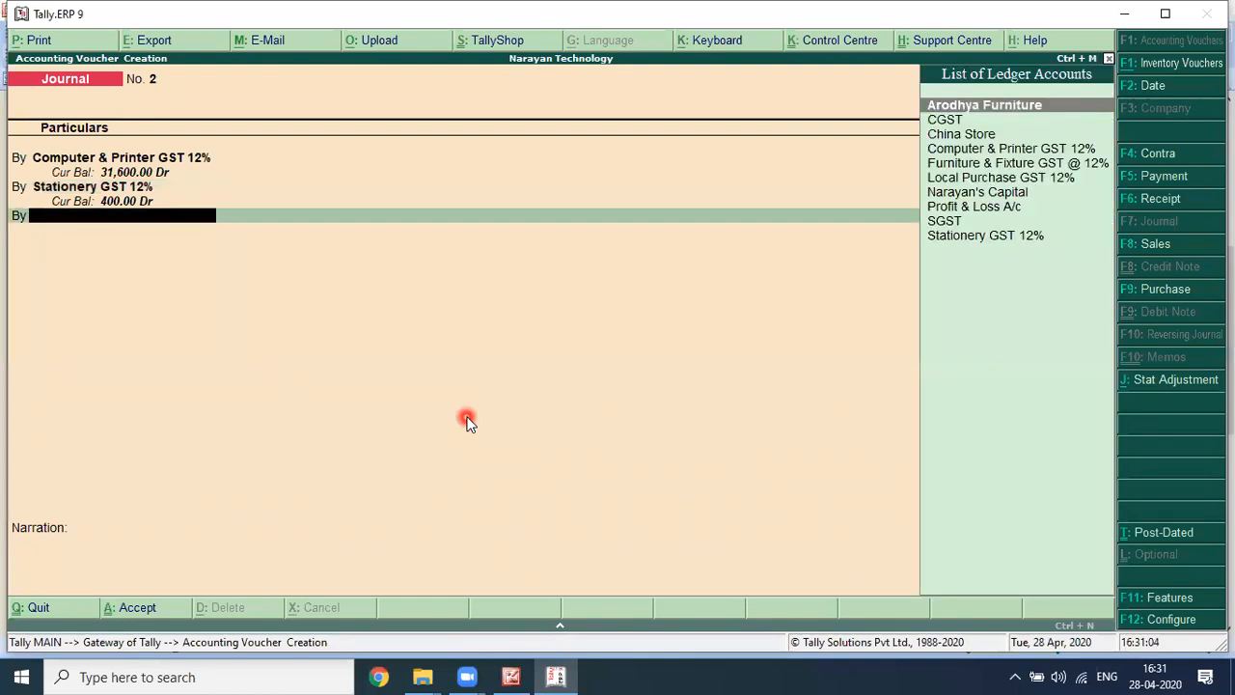
text(cgst)
key(Return)
key(alt+Tab)
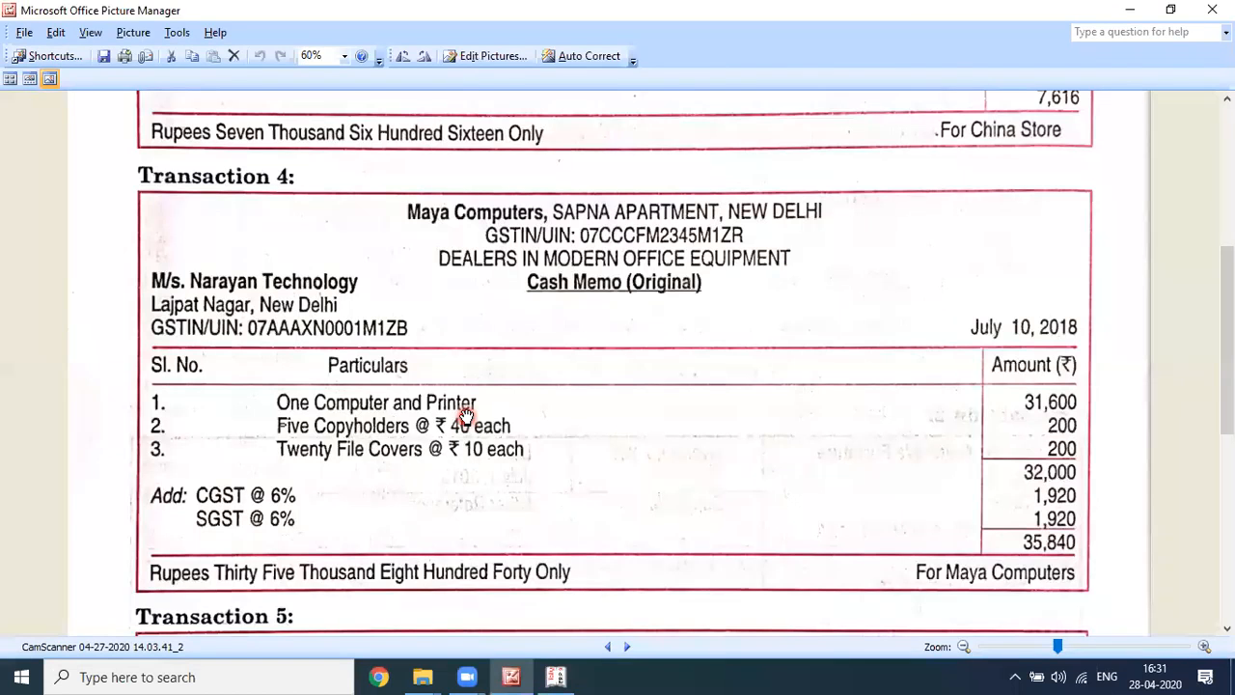
key(alt+Tab)
text(920)
key(Return)
key(BackSpace)
text(1920)
key(Return)
- Add a debit line for SGST with an amount of 1920
key(b)
key(Return)
text(sgst)
key(Return)
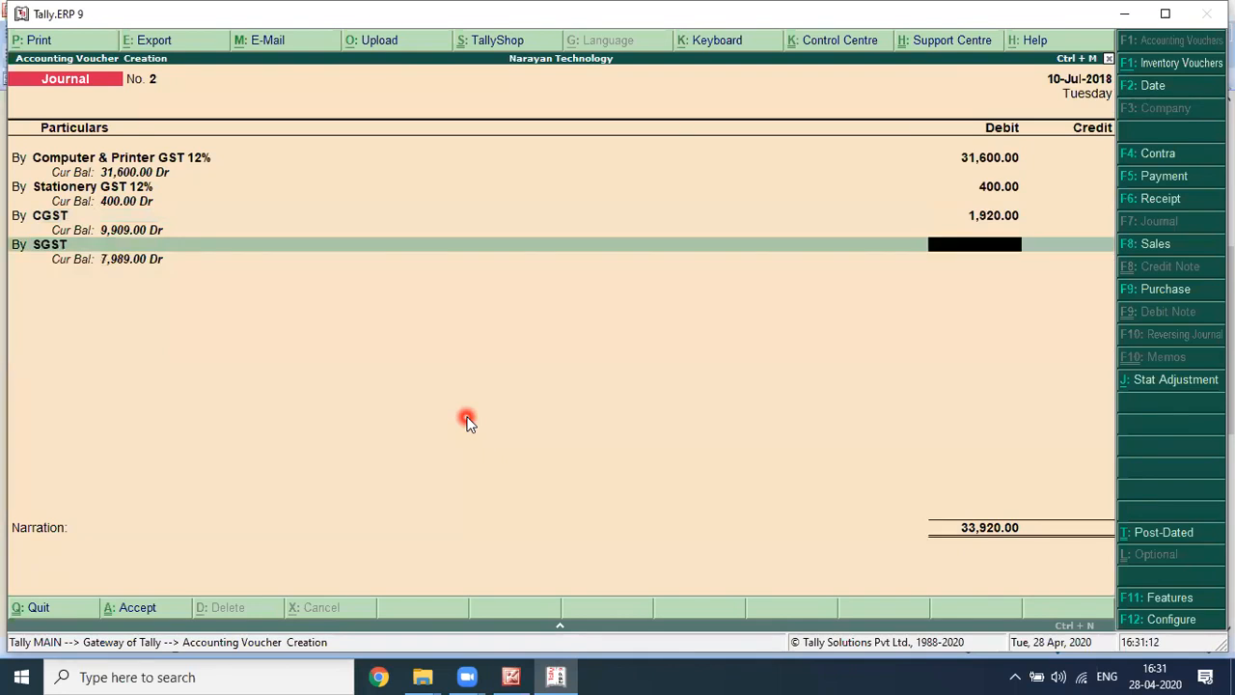
text(1920)
key(Return)
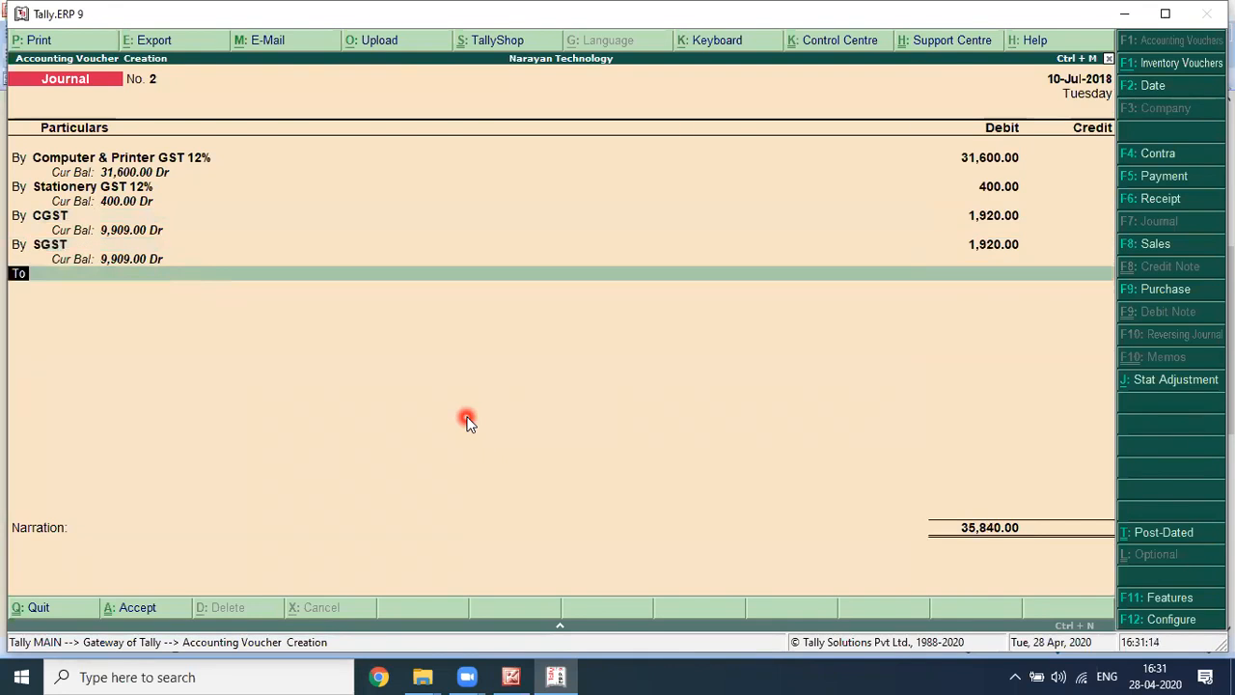
- Create a ledger named Maya Computers for the journal's credit line, taking the supplier name from the cash memo
key(alt+Tab)
key(alt+Tab)
key(alt+Tab)
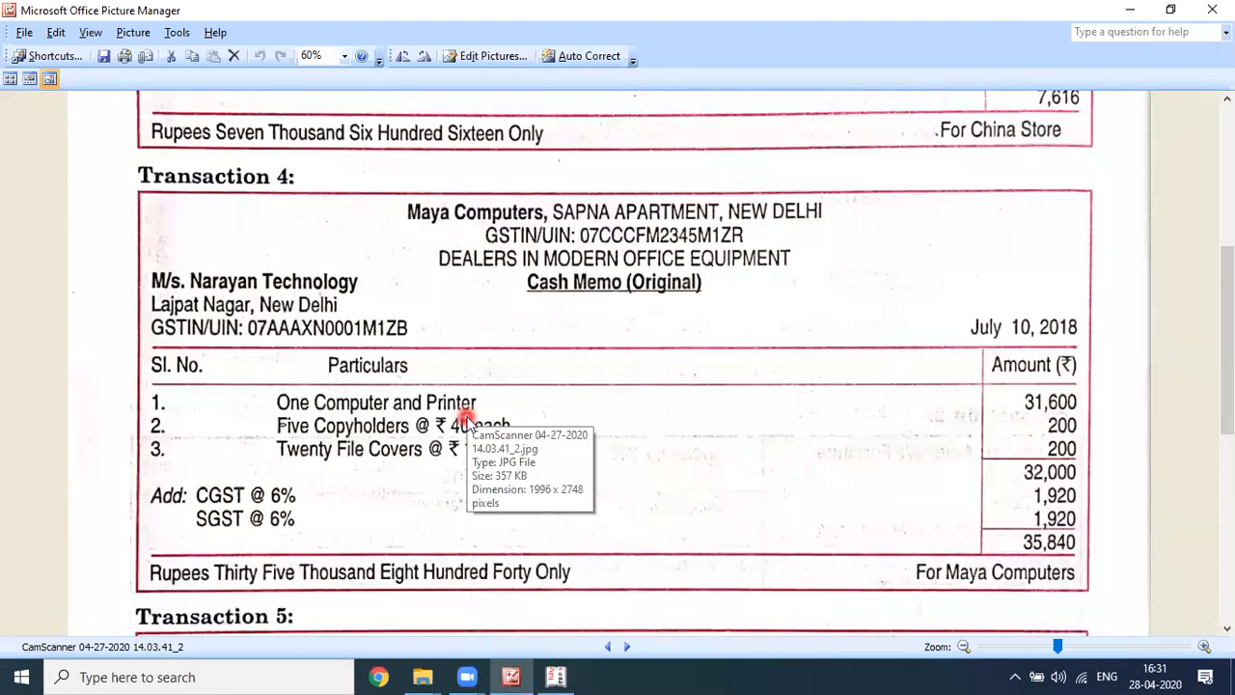
key(alt+Tab)
key(alt+c)
text(Maya Comput)
key(alt+Tab)
key(alt+Tab)
key(Return)
key(Return)
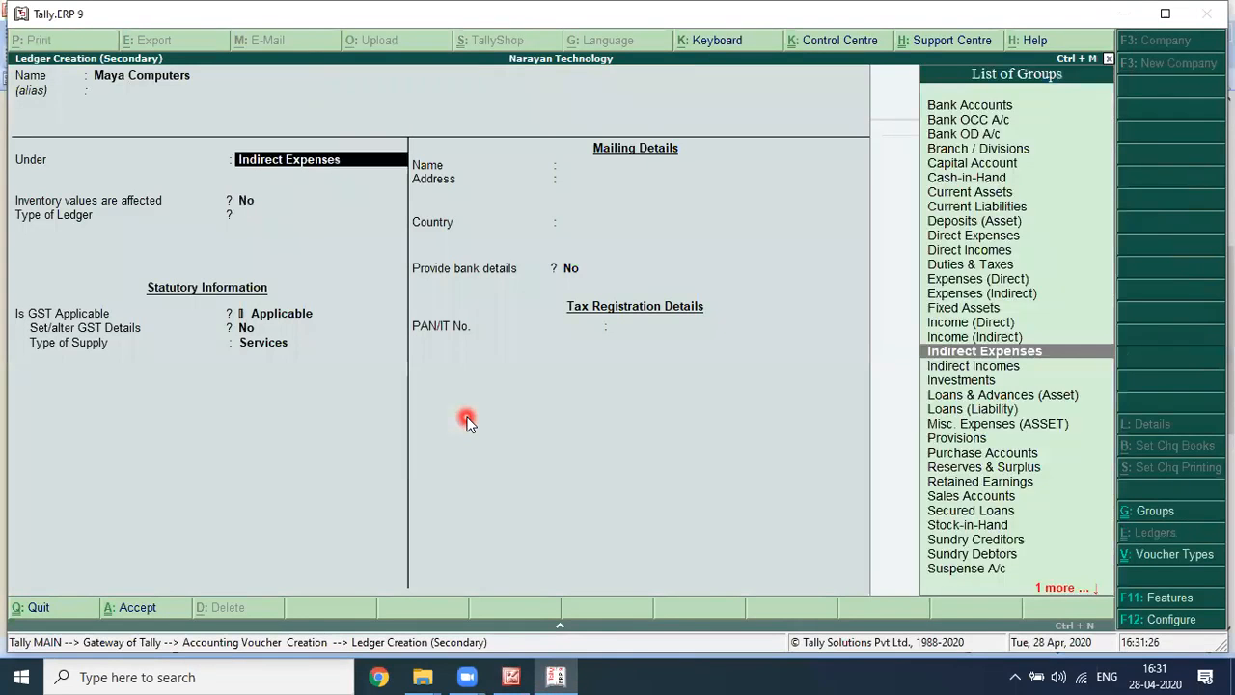
- Place the Maya Computers ledger under Sundry Creditors, with bill-by-bill balances and a default credit period of 30 days
text(Sund)
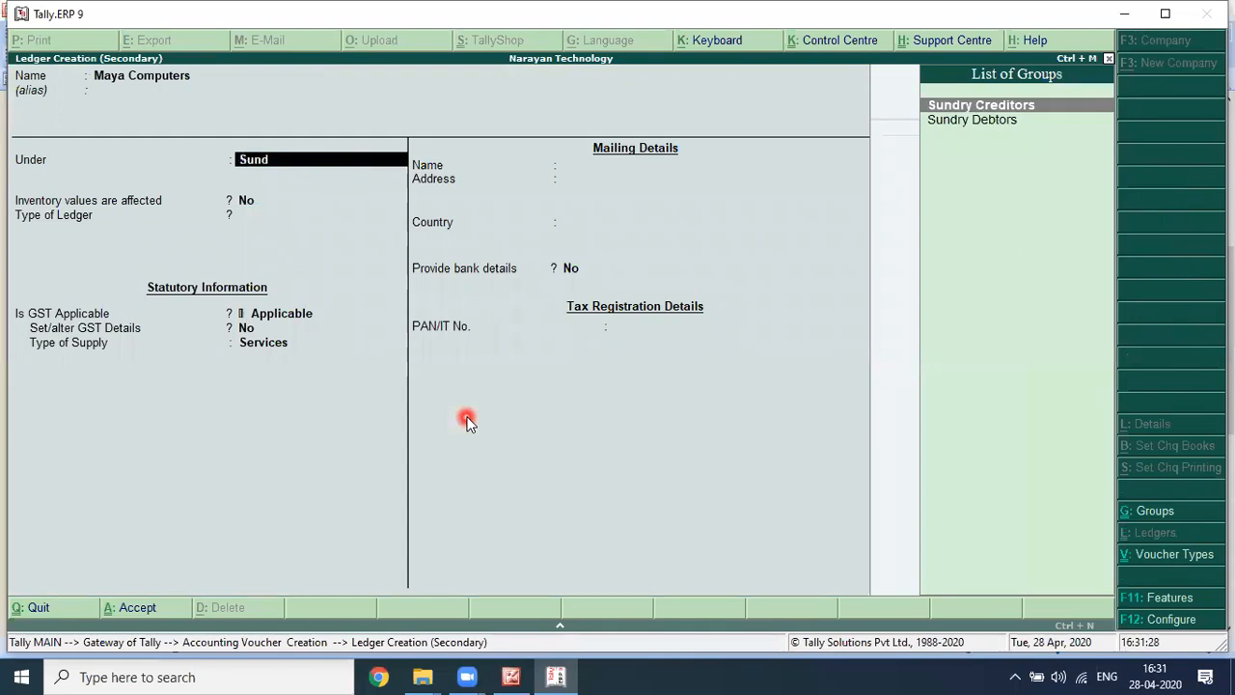
key(Return)
key(Return)
text(30)
key(Return)
key(Return)
key(Return)
- Fill in the supplier's mailing address in the Maya Computers ledger from the cash memo
key(alt+Tab)
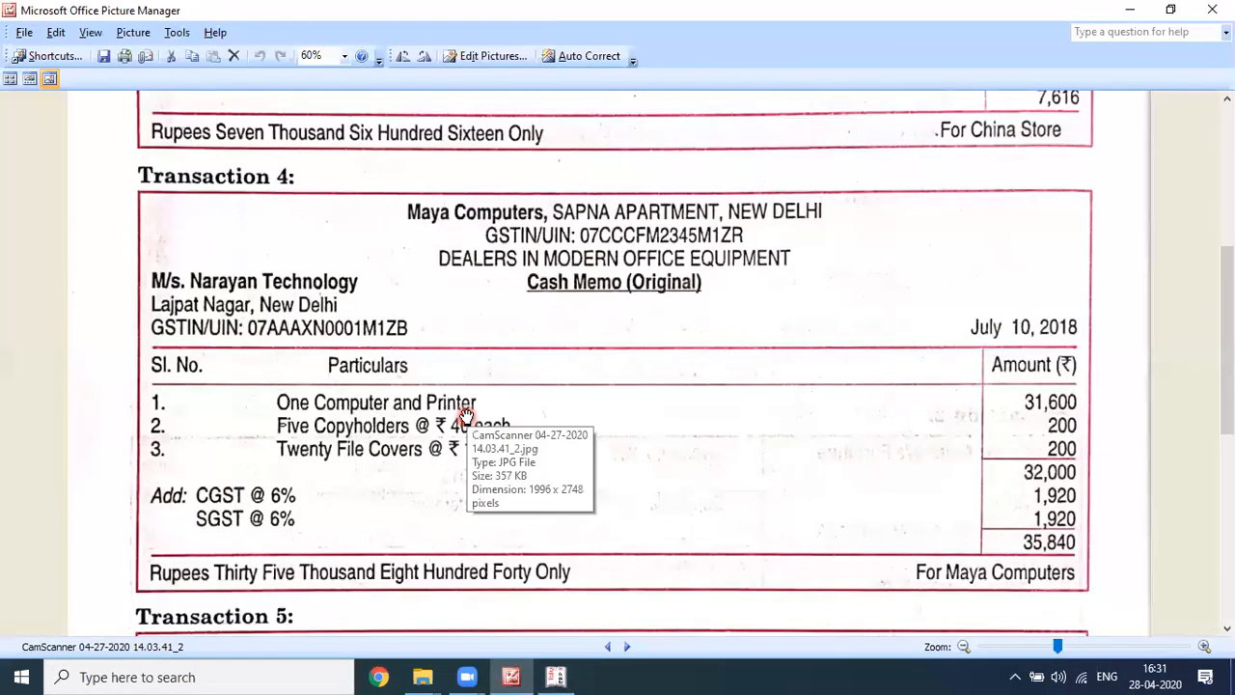
key(alt+Tab)
text(Sapa)
key(BackSpace)
text(na Apartments)
key(alt+Tab)
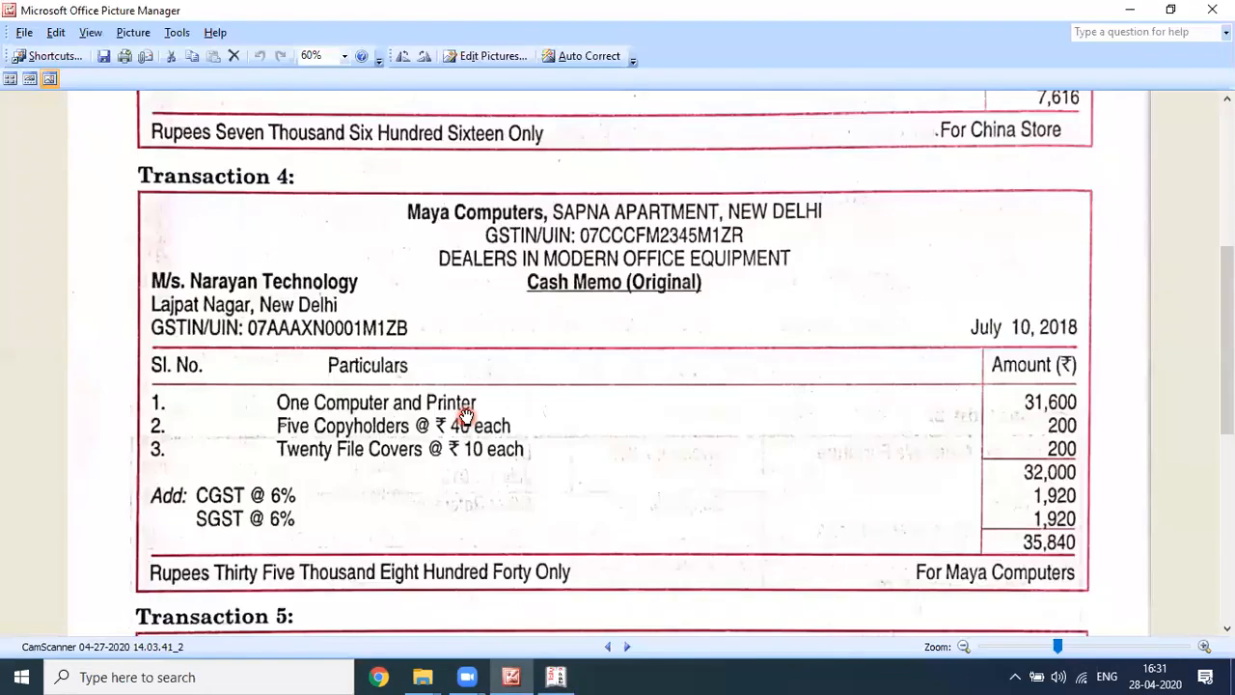
key(alt+Tab)
key(BackSpace)
key(Return)
- Accept India and Delhi as the supplier's country and state, no bank details, and the Regular registration type
key(Return)
key(alt+Tab)
- Enter the supplier's GSTIN/UIN from the cash memo, leave its GST details unaltered, and save the ledger
key(alt+Tab)
key(Return)
key(Return)
key(Return)
key(Return)
key(alt+Tab)
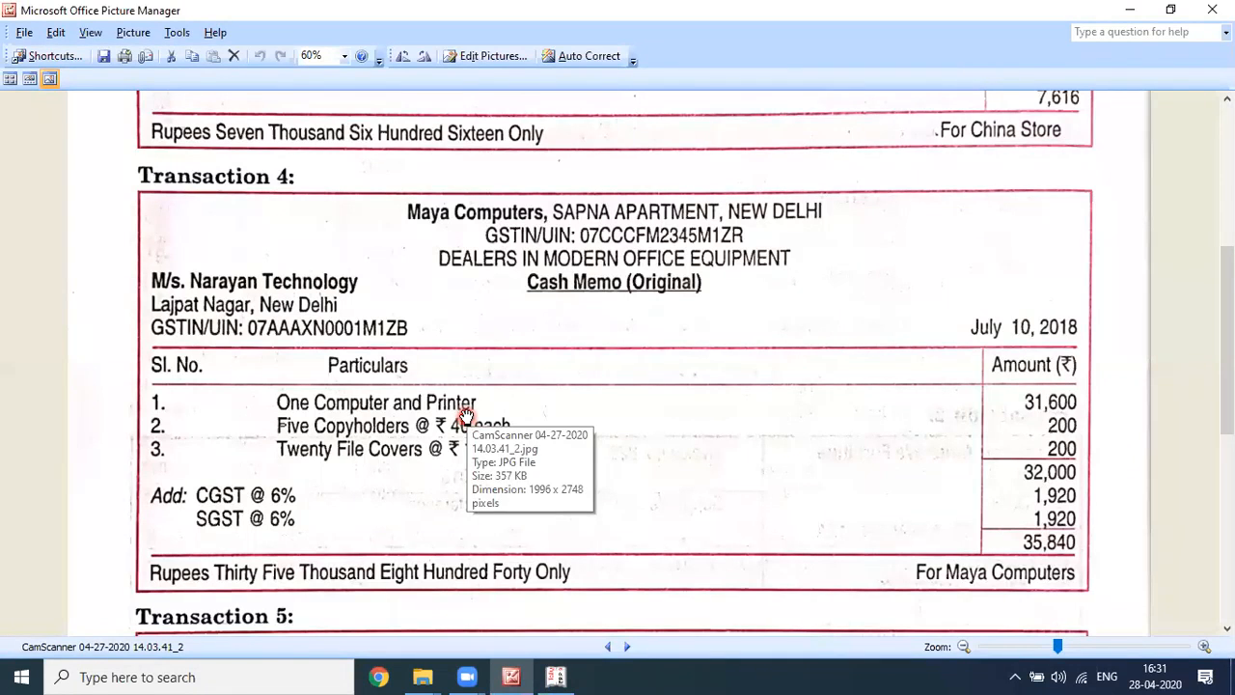
key(alt+Tab)
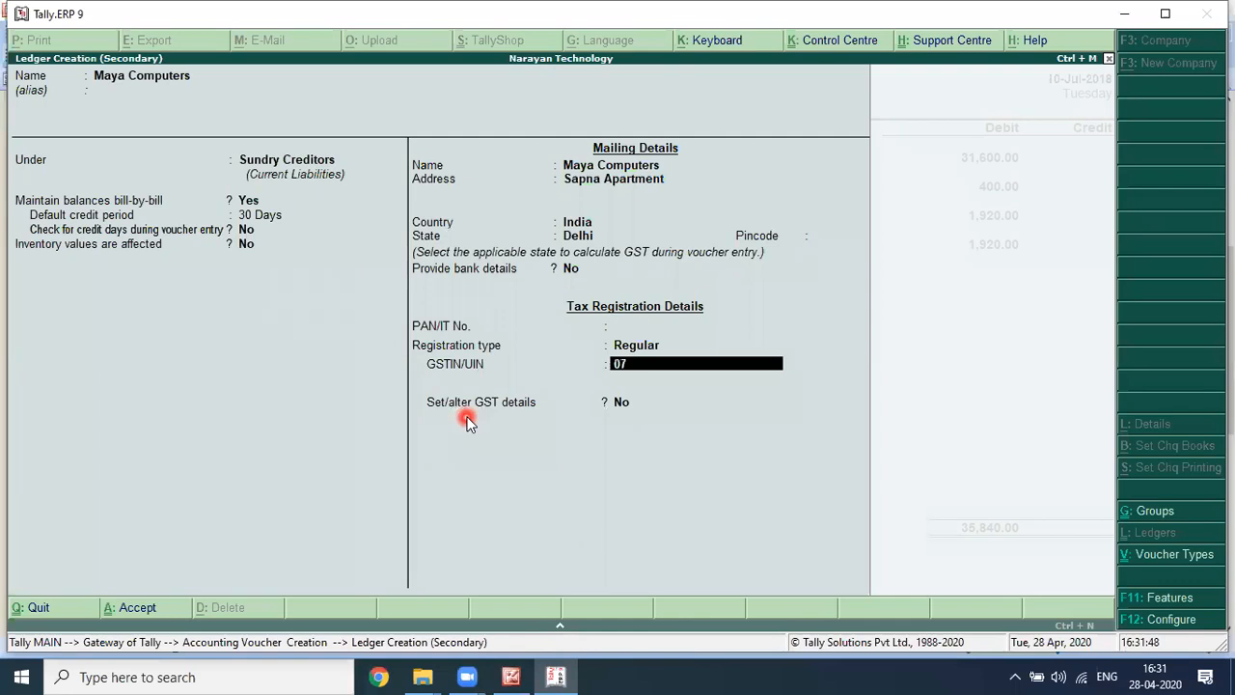
text(07CCCFM)
key(alt+Tab)
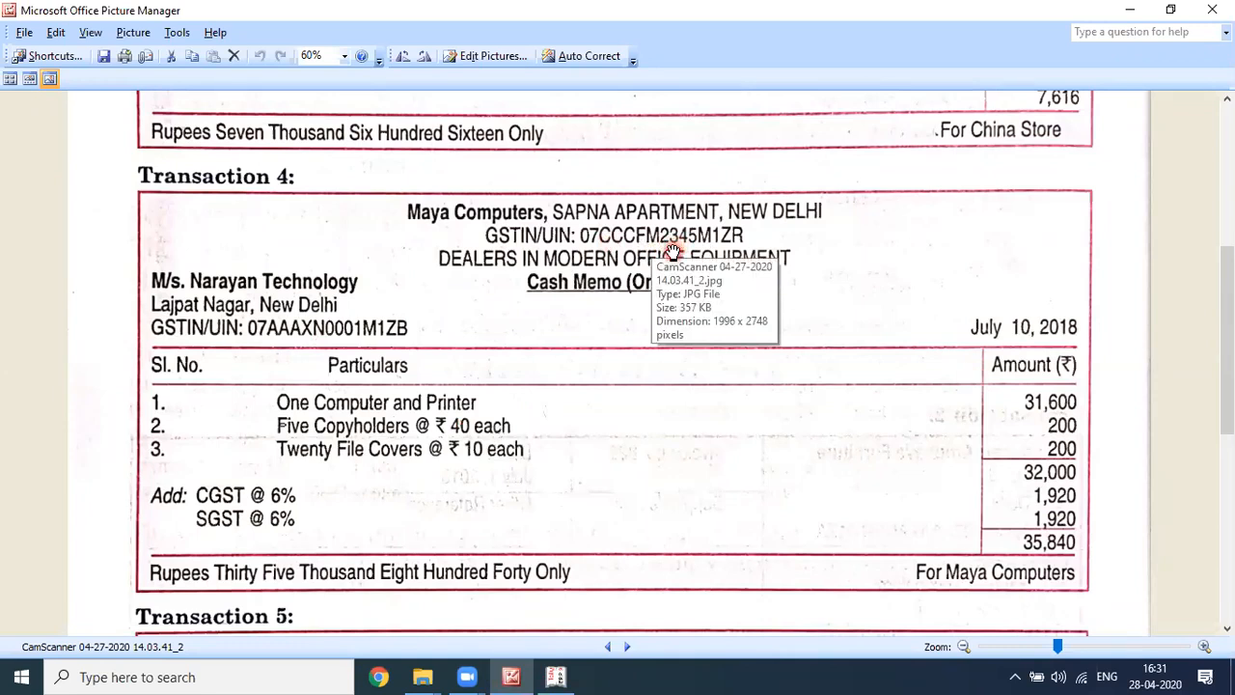
key(alt+Tab)
text(M)
key(alt+Tab)
key(alt+Tab)
text(1Z)
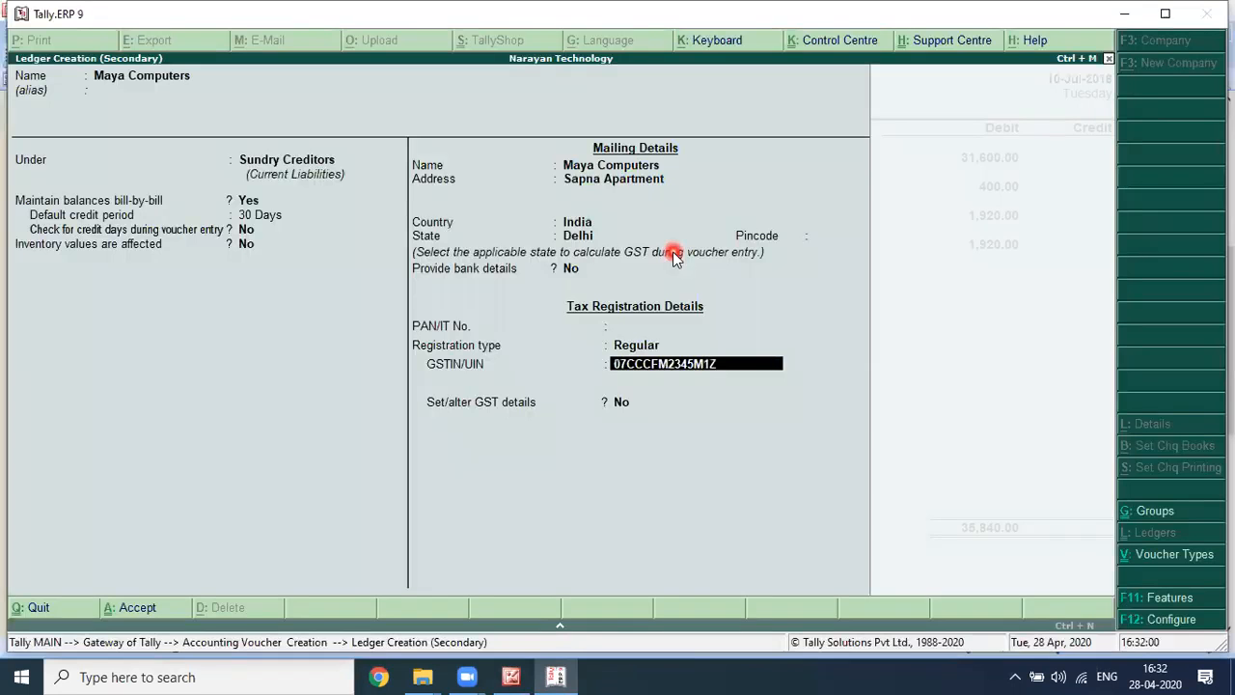
text(R)
key(Return)
key(Return)
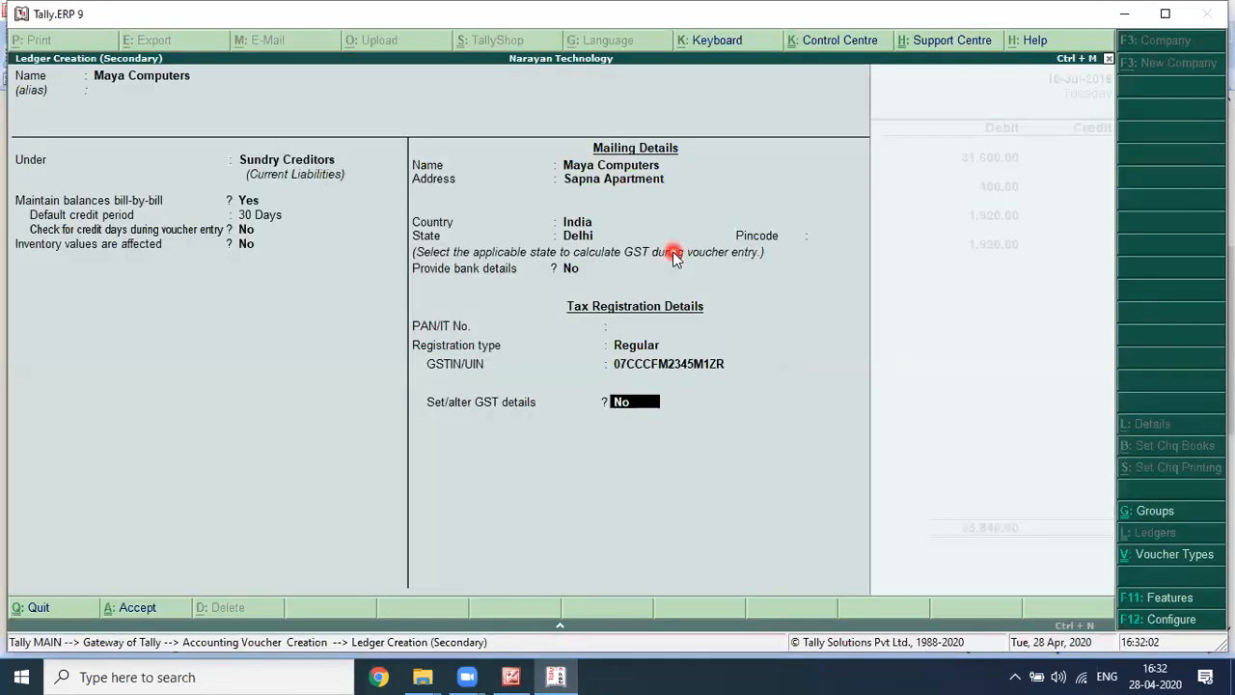
key(Return)
- Credit Maya Computers with 35,840 against a new bill reference 12523 with 30 days' credit
key(Return)
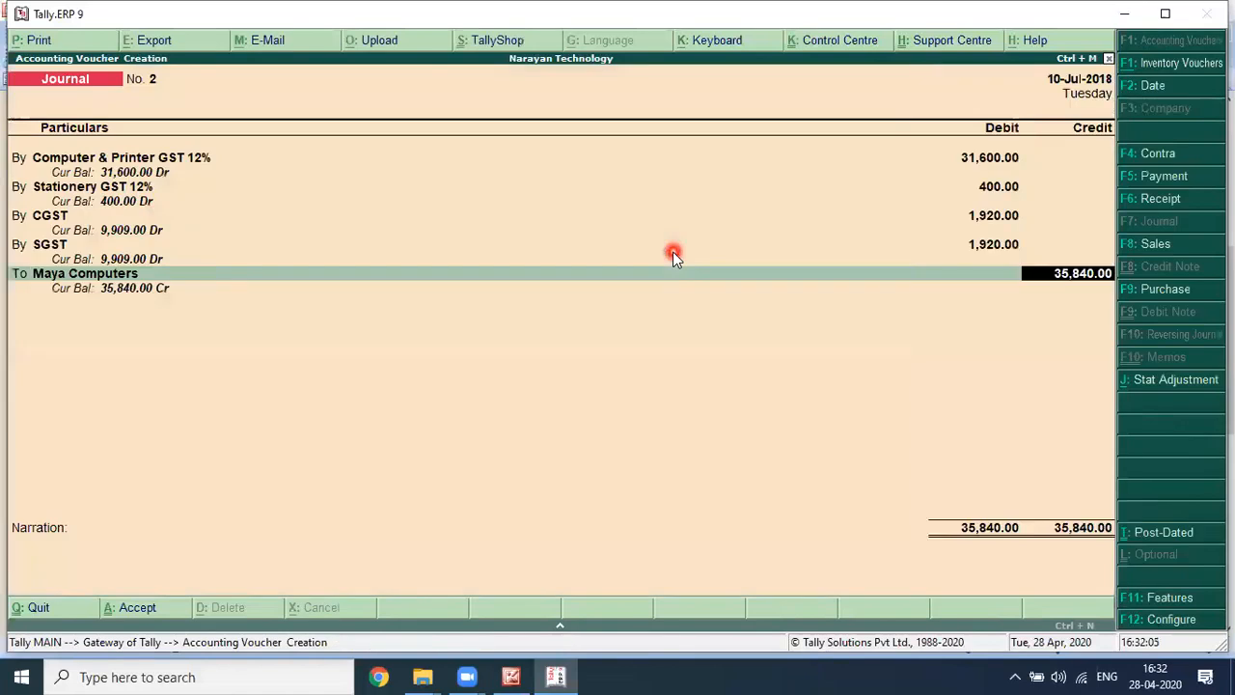
key(Return)
key(Up)
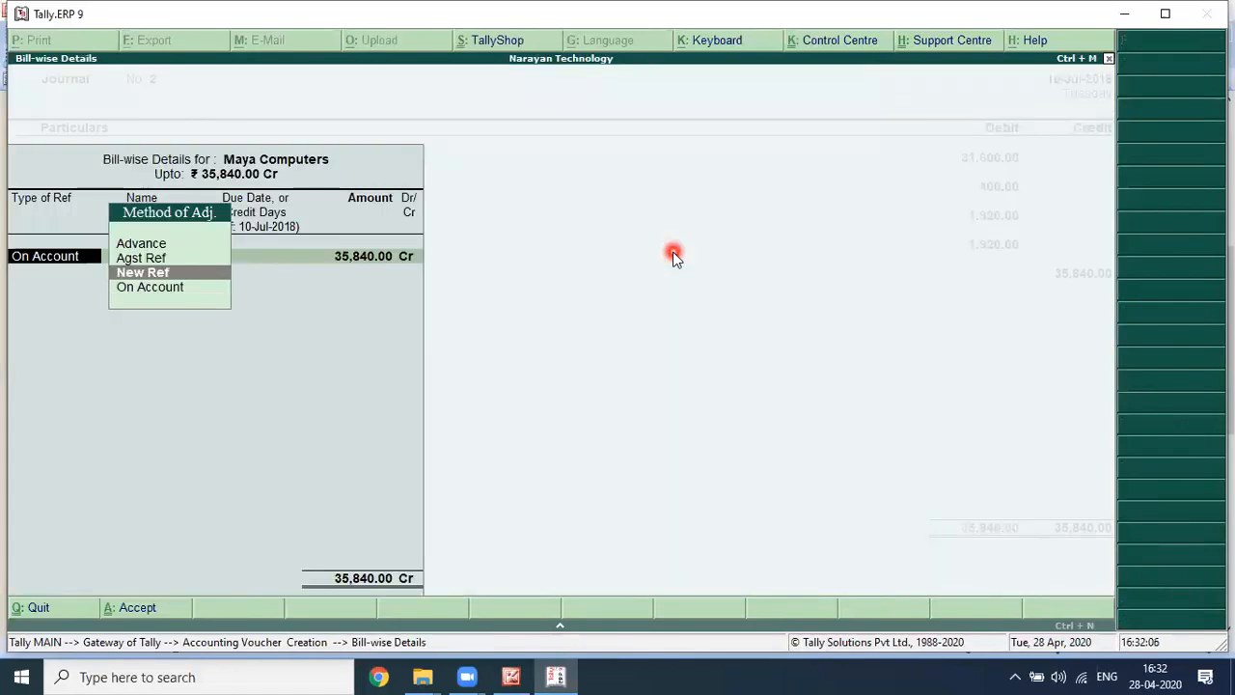
key(Return)
key(alt+Tab)
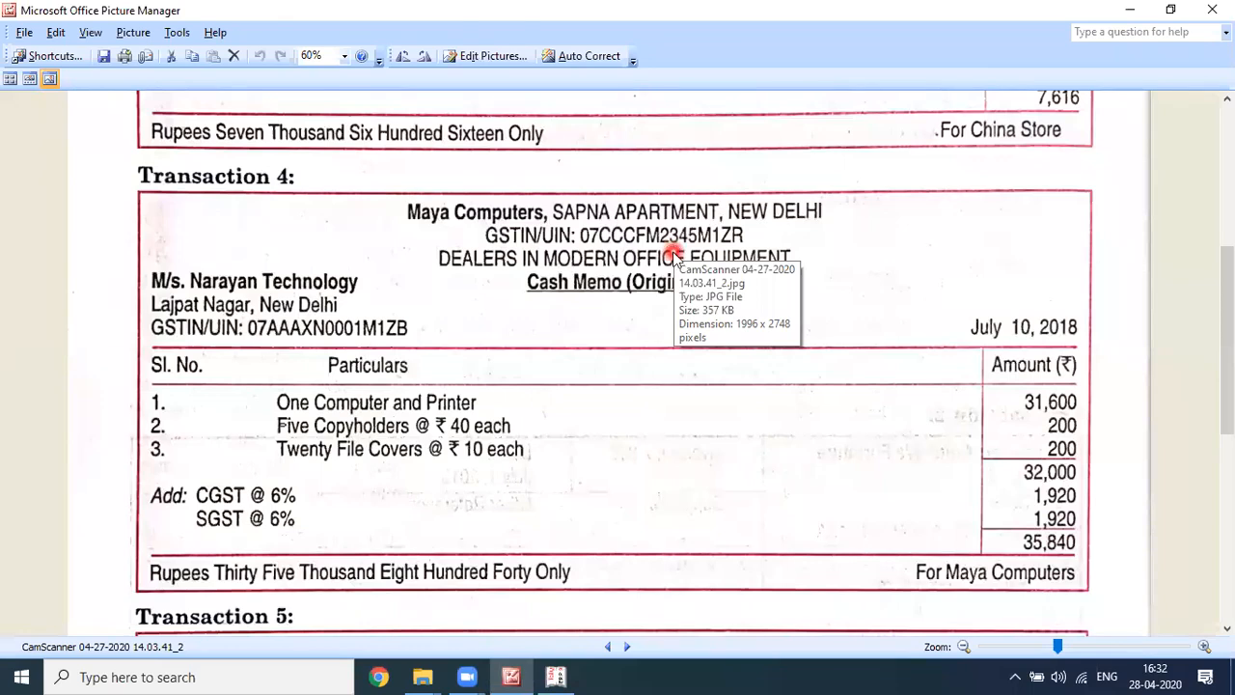
key(alt+Tab)
text(12523)
key(Return)
key(Return)
key(Return)
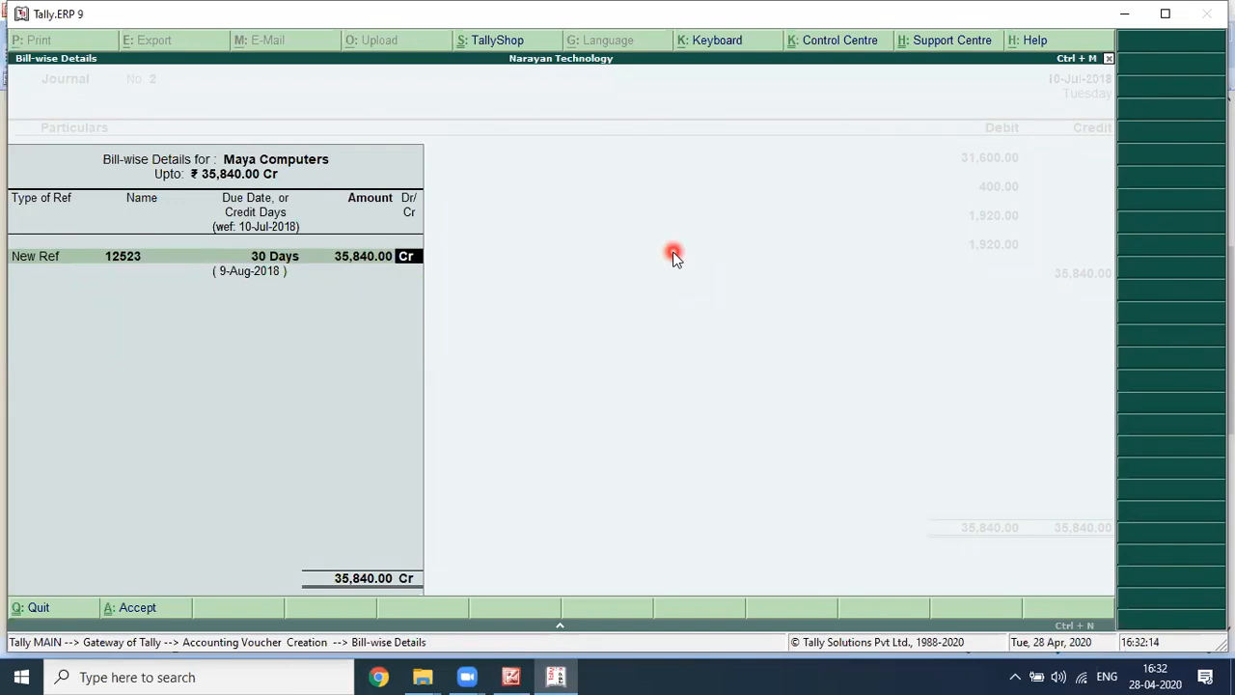
key(Return)
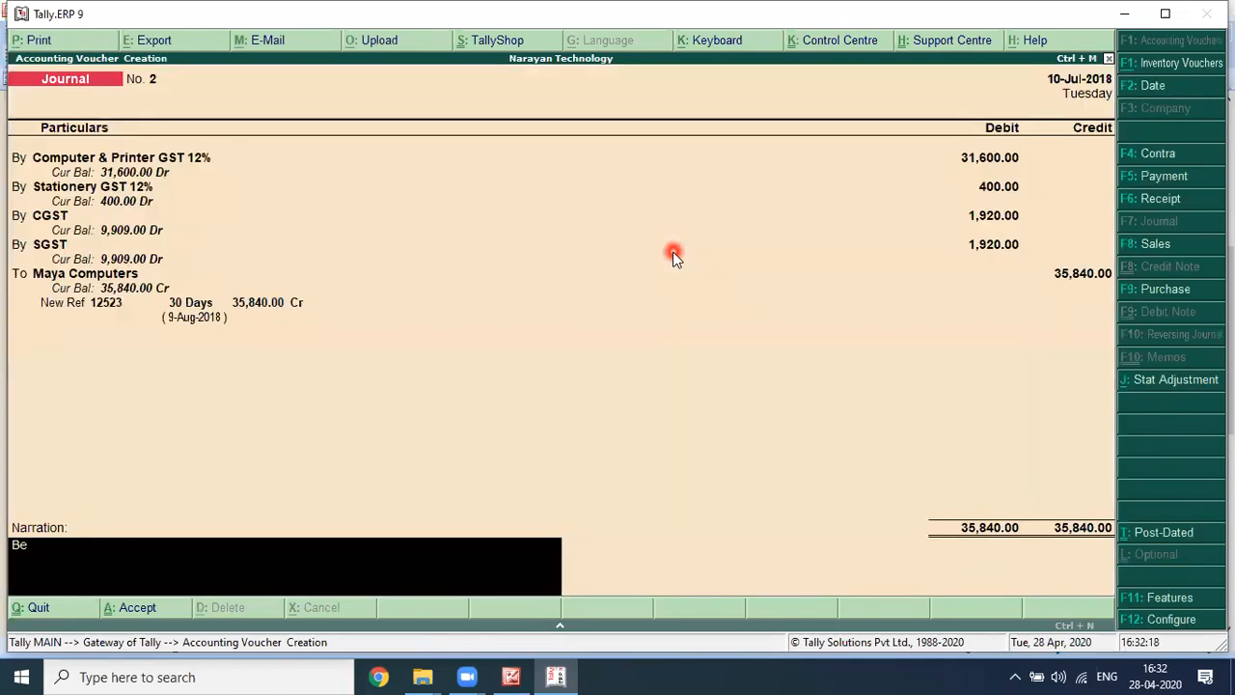
- Enter the narration "Bill No. 12523 DAted 10.07.2018" and save the journal voucher
text(Bill N)
key(BackSpace)
text(No.)
key(BackSpace)
key(BackSpace)
key(BackSpace)
key(BackSpace)
key(BackSpace)
text(No. 1)
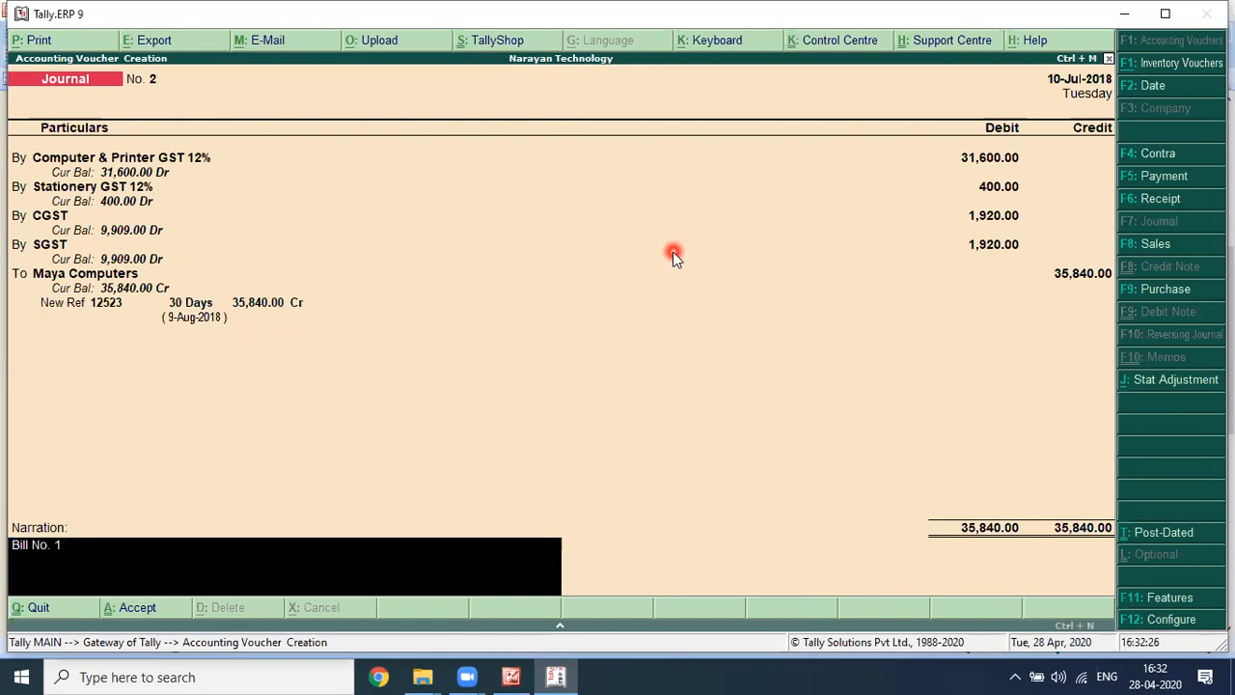
text(2523 DAted)
key(alt+Tab)
key(alt+Tab)
text(10.07.2018)
key(Return)
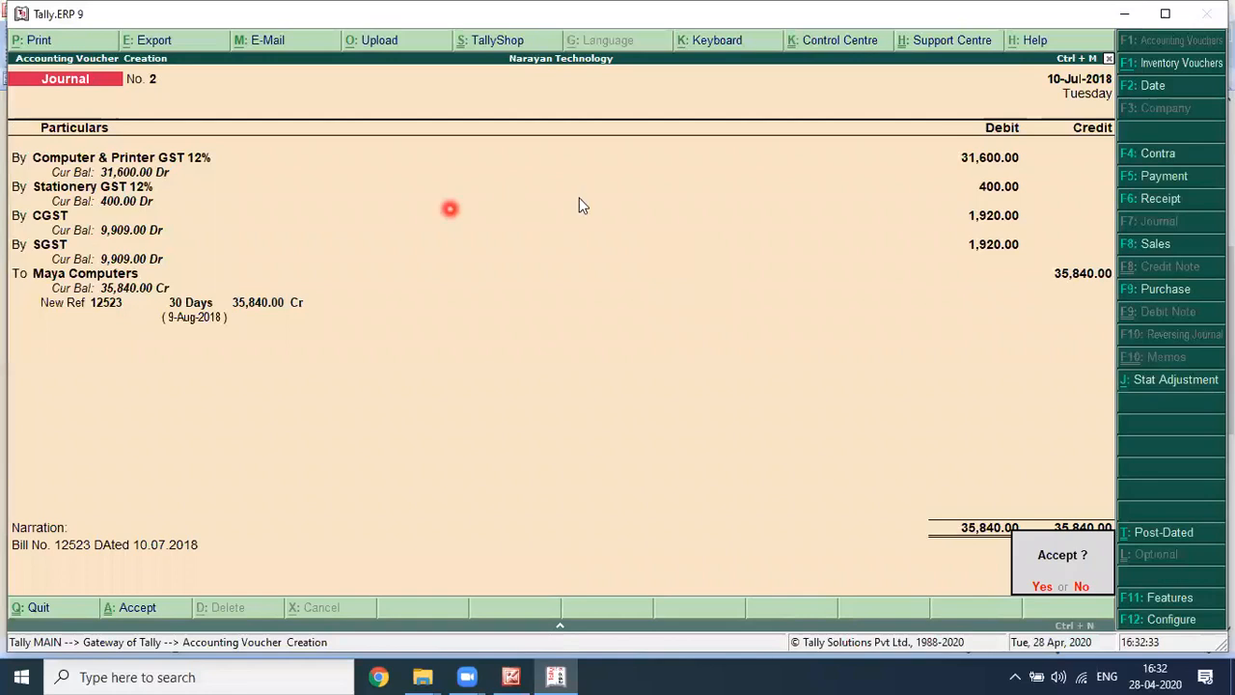
key(Return)
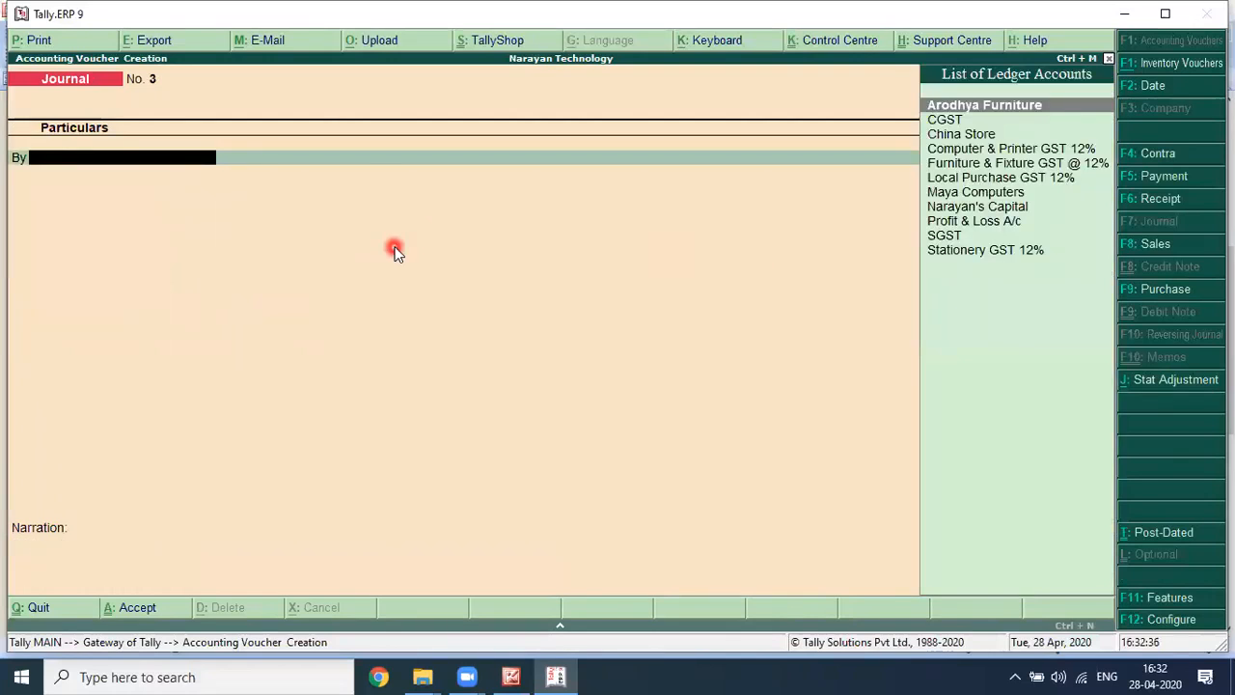
- Review the scanned documents for Transactions 1 to 4, checking the China Store cash memo for a payment entry
key(alt+Tab)
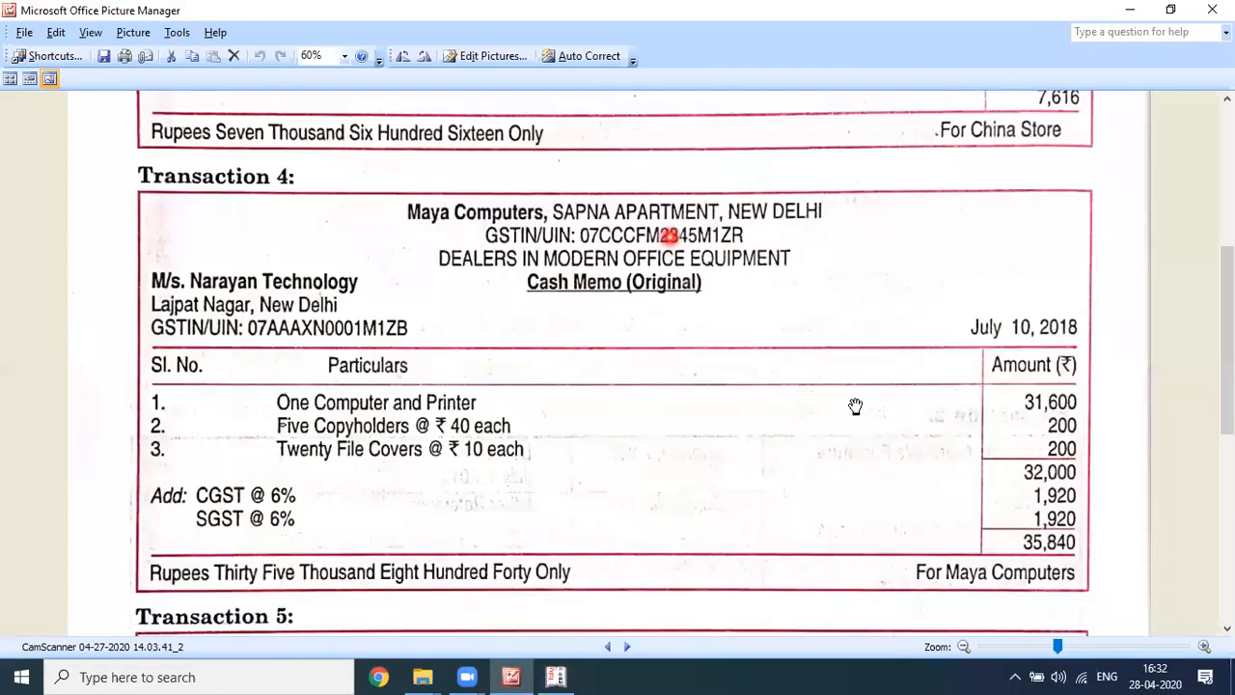
scroll(866, 439, down, 1)
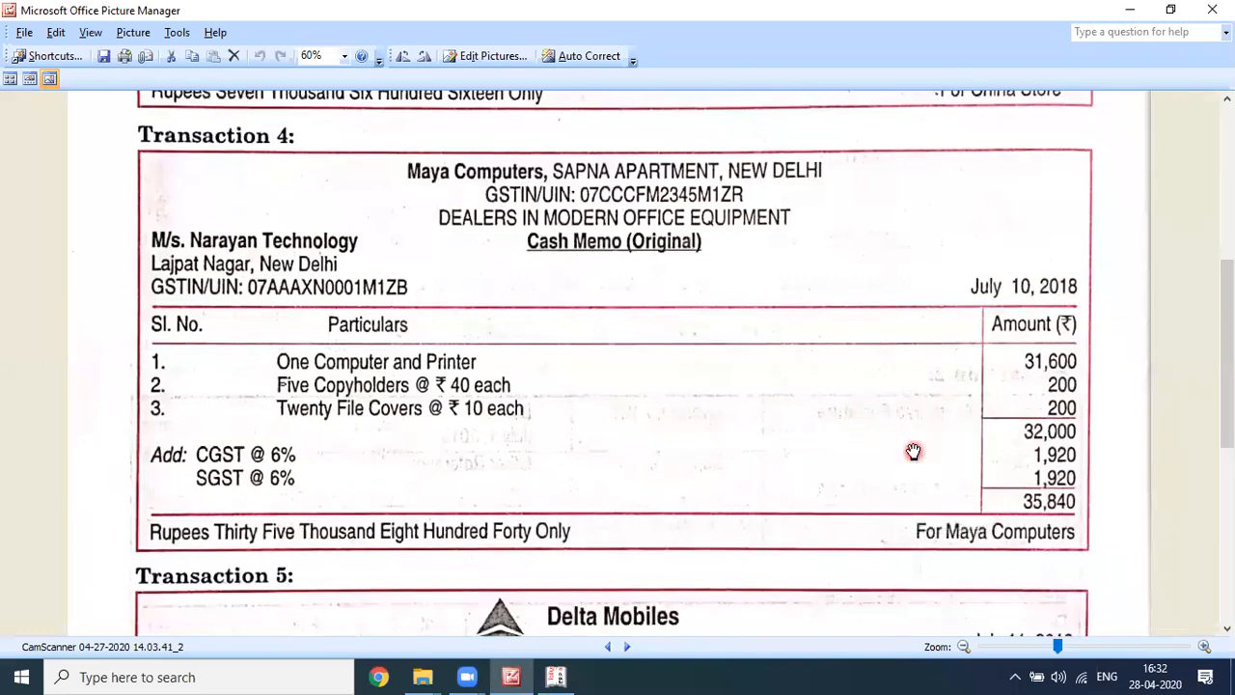
scroll(913, 451, up, 5)
scroll(948, 469, down, 2)
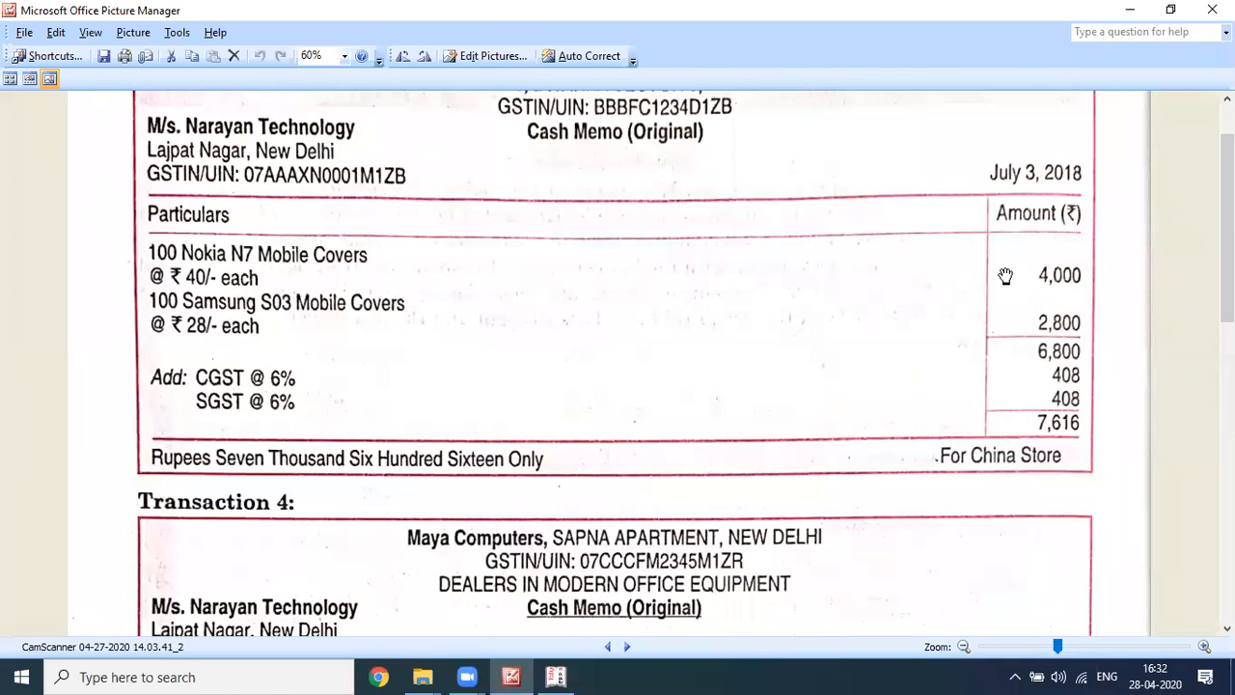
scroll(581, 187, up, 1)
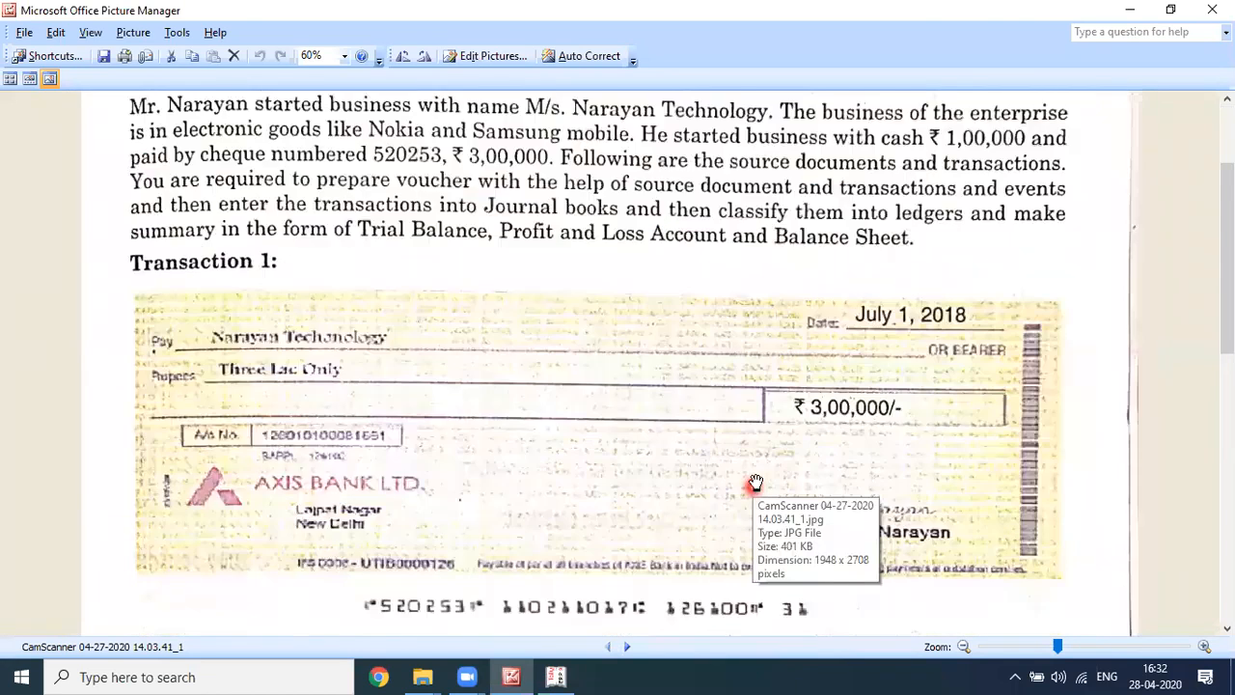
scroll(753, 490, down, 10)
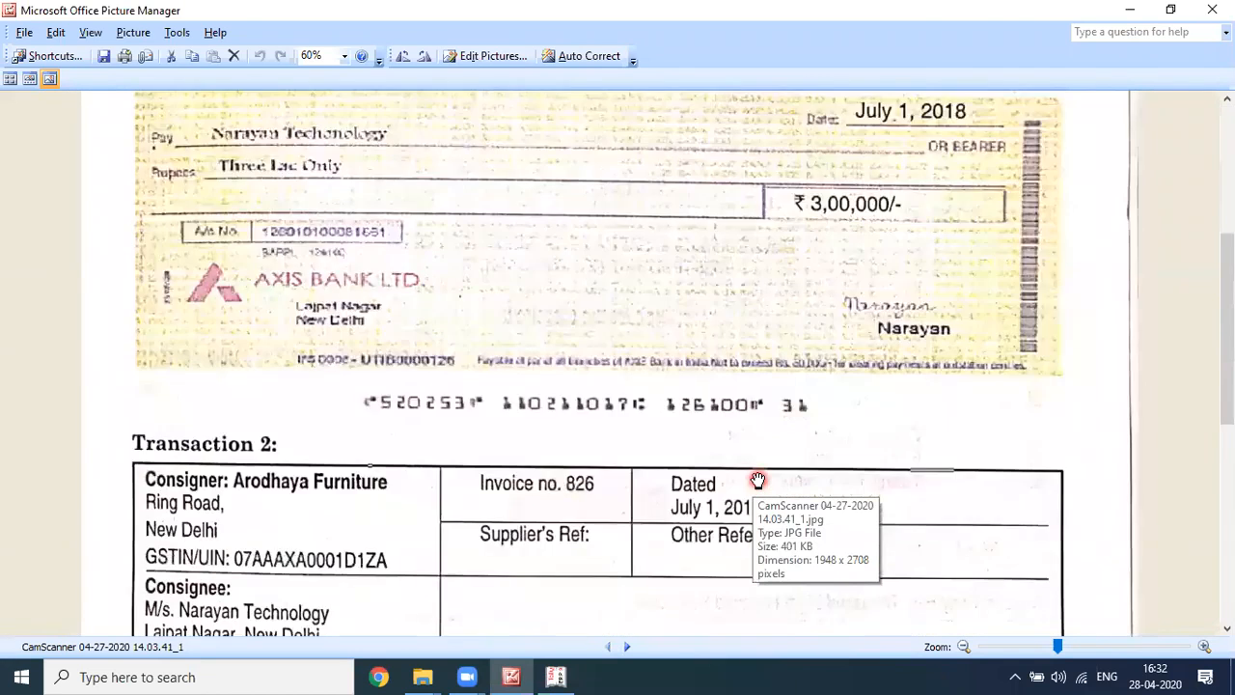
click(626, 646)
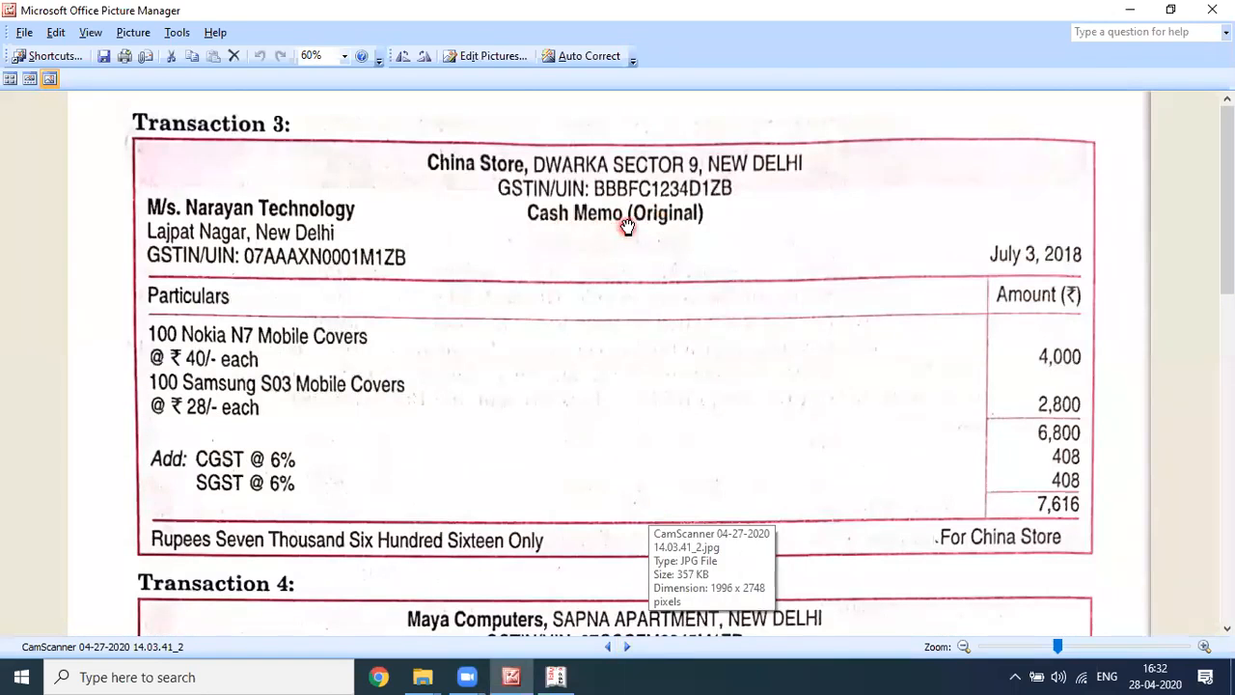
key(alt+Tab)
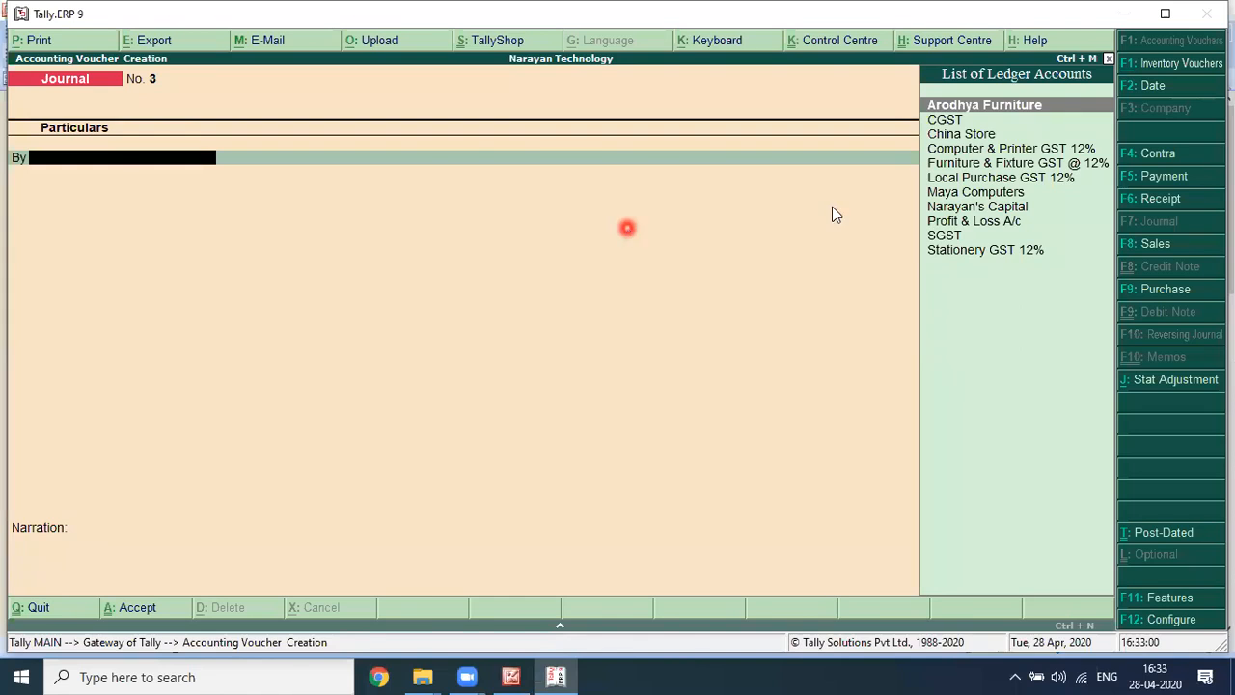
key(alt+Tab)
key(alt+Tab)
key(alt+Tab)
- Start a payment voucher dated 3 July 2018 and debit China Store with 7,616
key(alt+Tab)
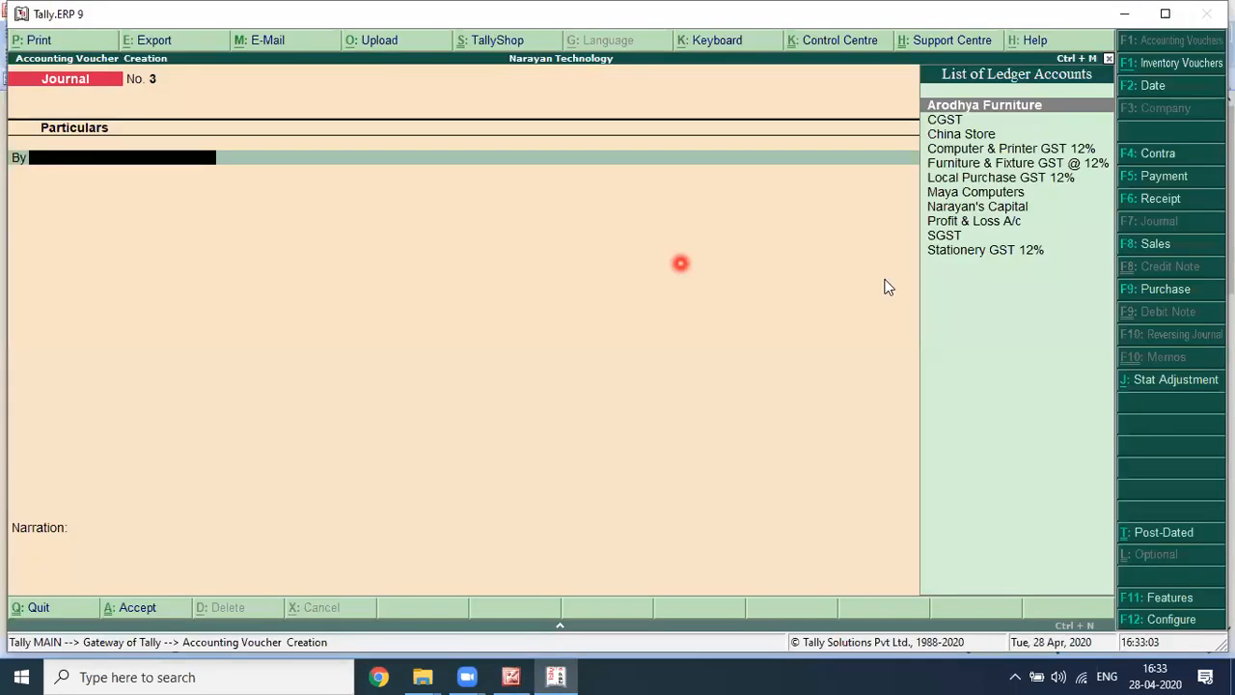
click(1159, 176)
key(F2)
text(3-7)
key(Return)
key(alt+Tab)
key(alt+Tab)
text(Chin)
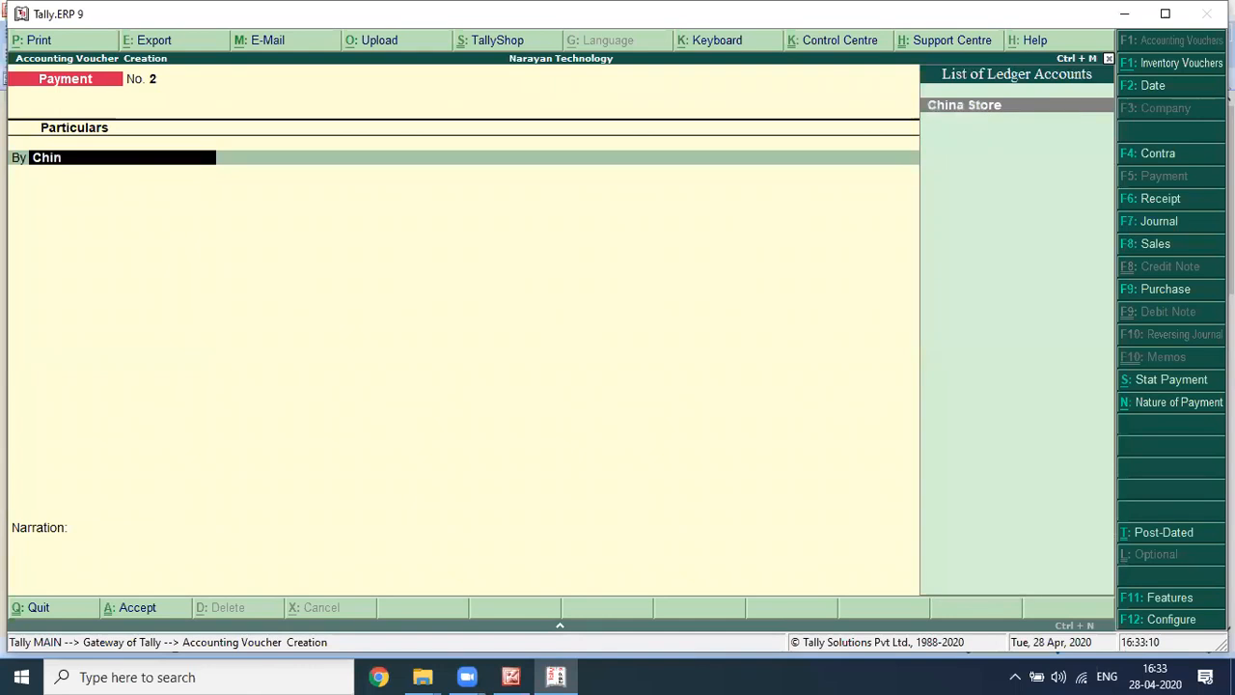
key(Return)
key(alt+Tab)
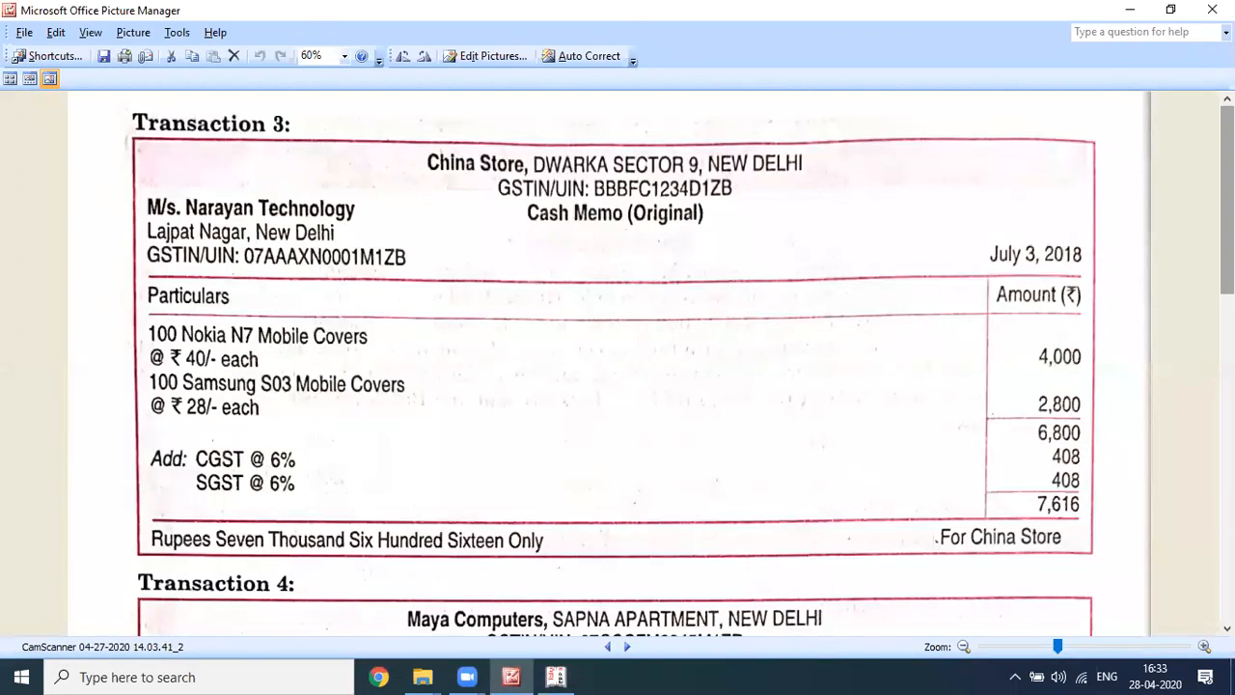
- Adjust the China Store payment as Agst Ref against pending bill 00025 for the full amount
key(alt+Tab)
text(7616)
key(Return)
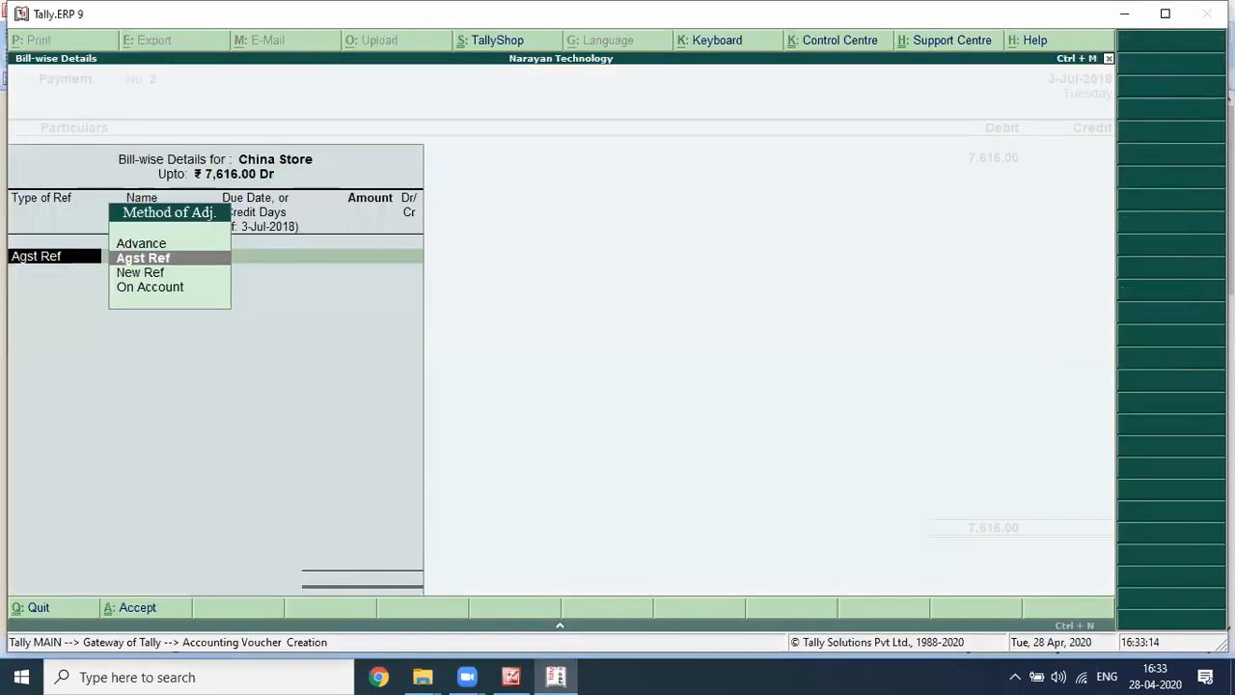
key(Return)
key(alt+Tab)
key(alt+Tab)
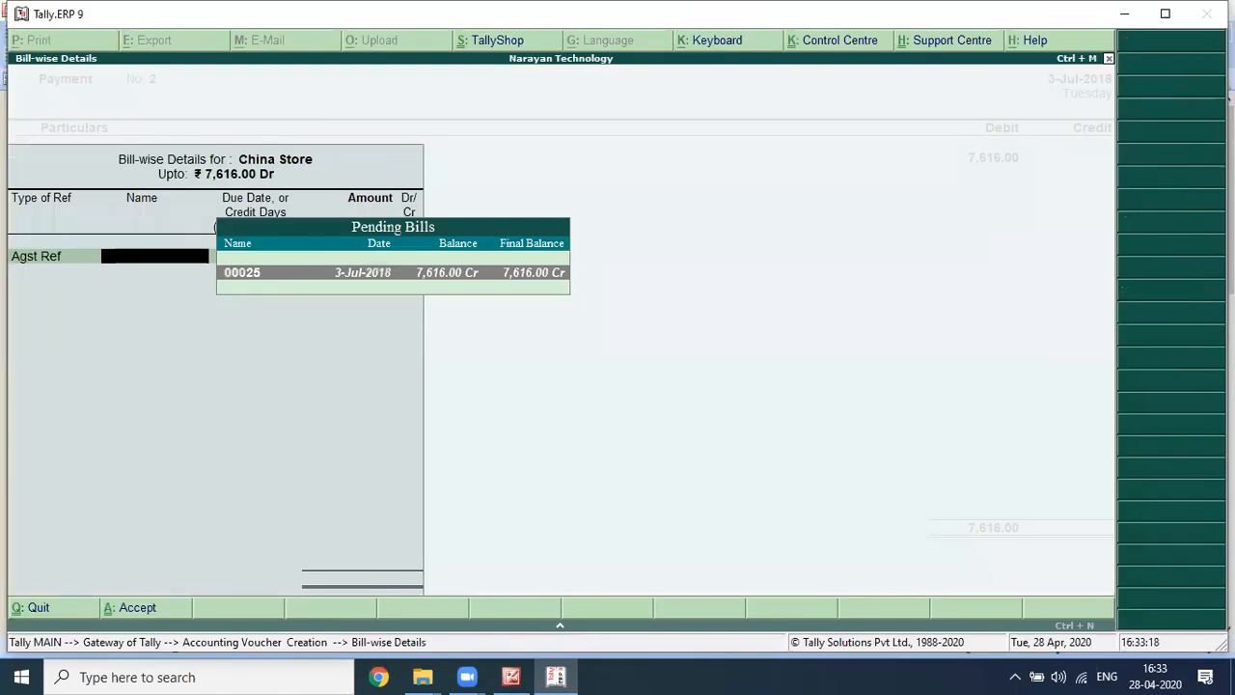
key(Return)
key(Return)
key(Return)
- Credit Cash with 7,616 and save the China Store payment voucher without a narration
text(cash)
key(Return)
key(Return)
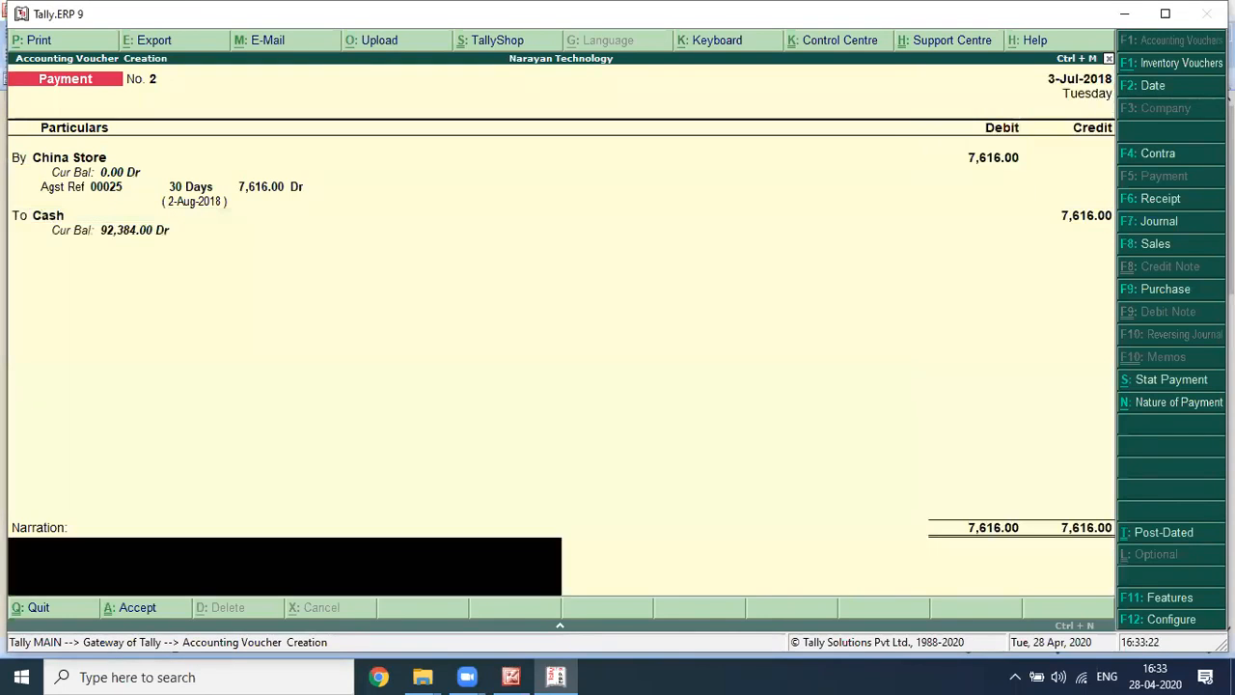
key(Return)
key(Return)
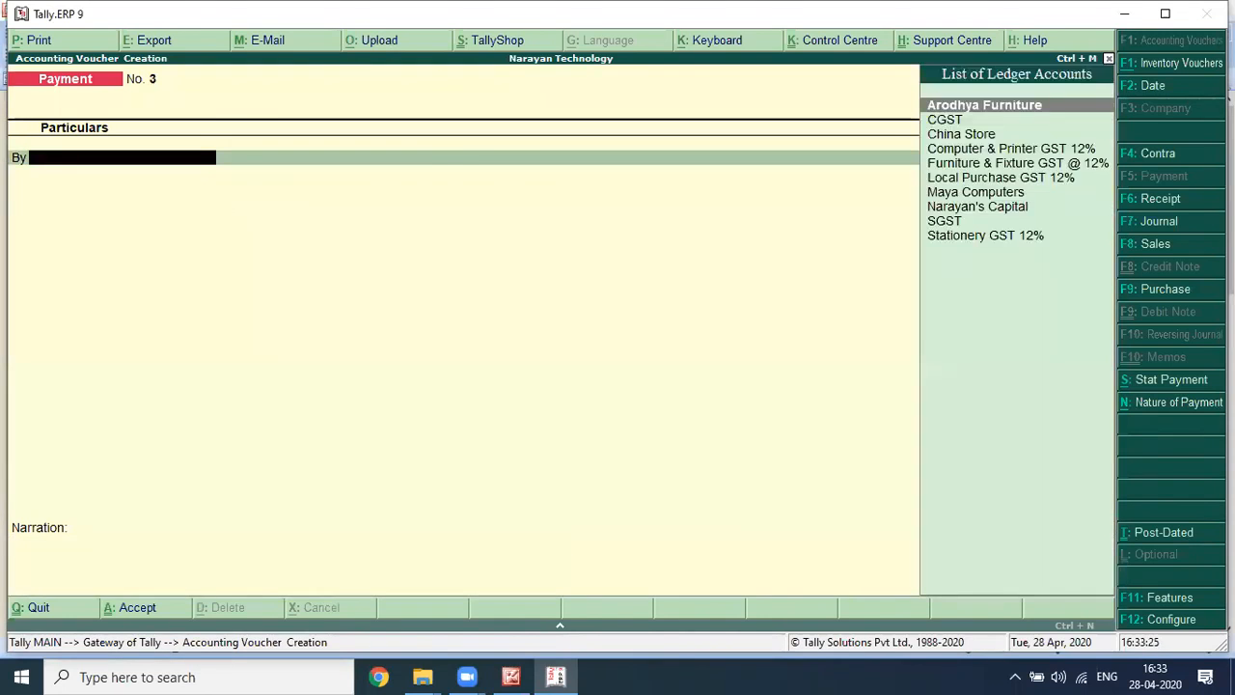
- Check the Transaction 4 cash memo and set the new payment voucher's date to 10 July 2018
key(alt+Tab)
scroll(888, 276, down, 5)
scroll(683, 272, up, 1)
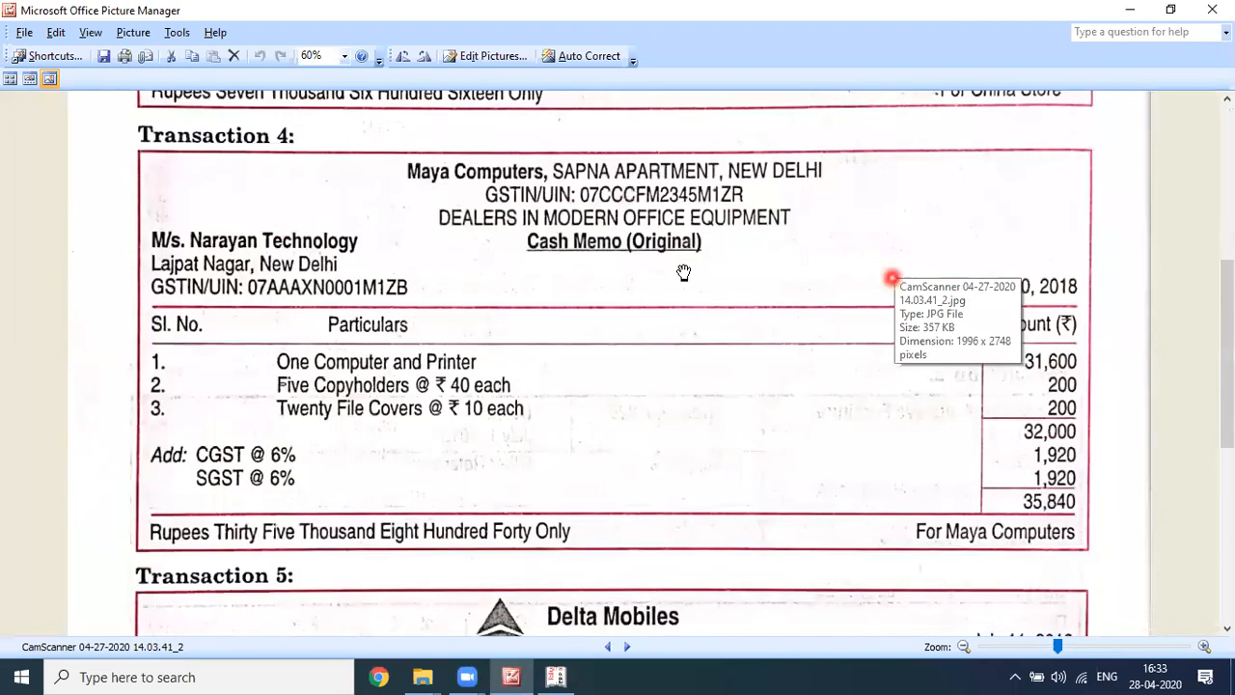
key(alt+Tab)
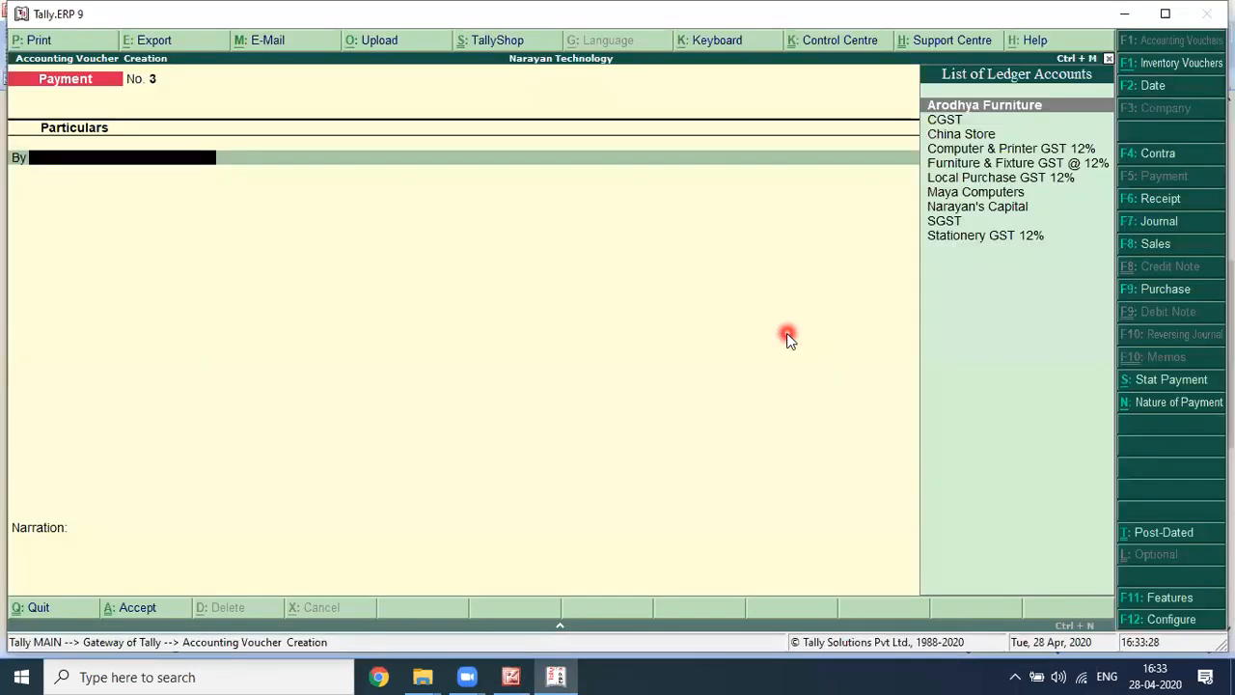
key(alt+Tab)
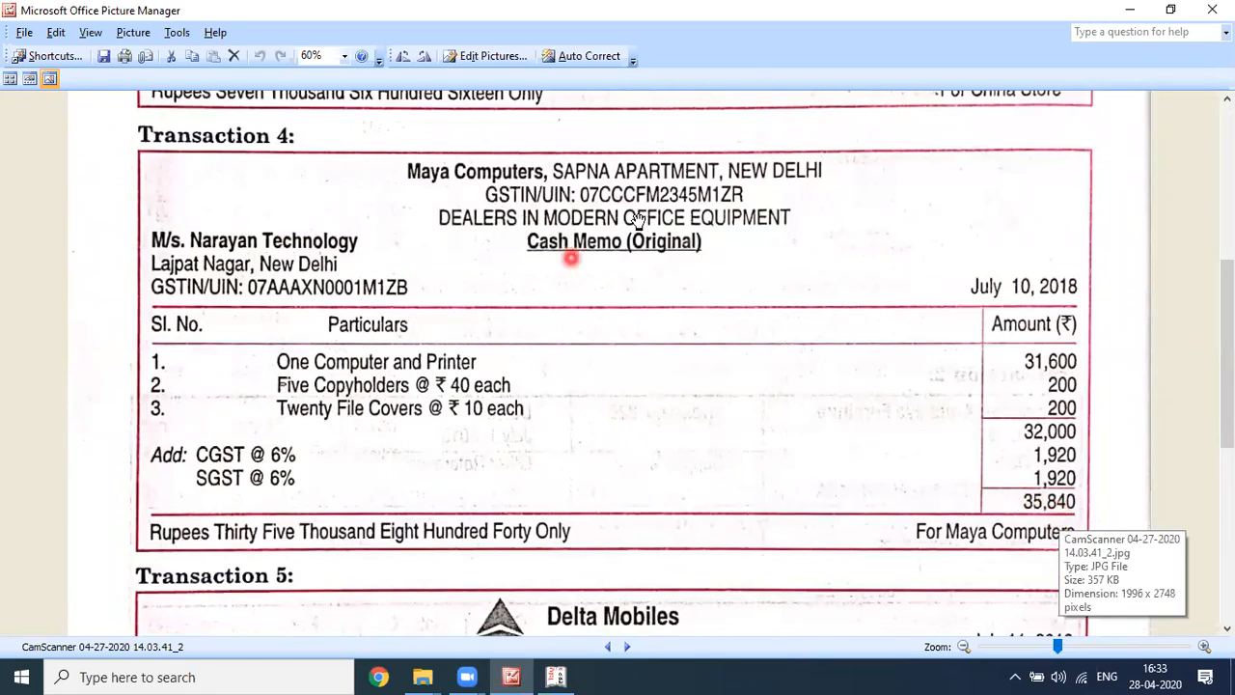
click(648, 241)
key(alt+Tab)
key(alt+Tab)
key(alt+Tab)
key(F2)
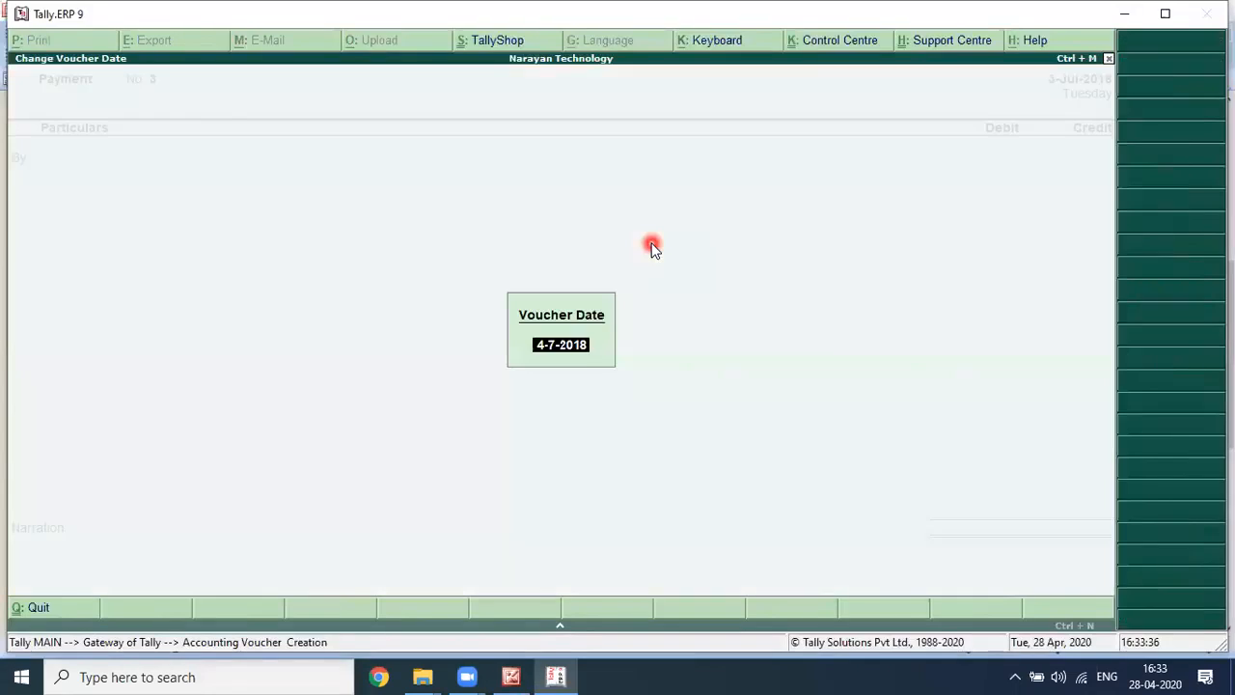
text(10-7)
key(Return)
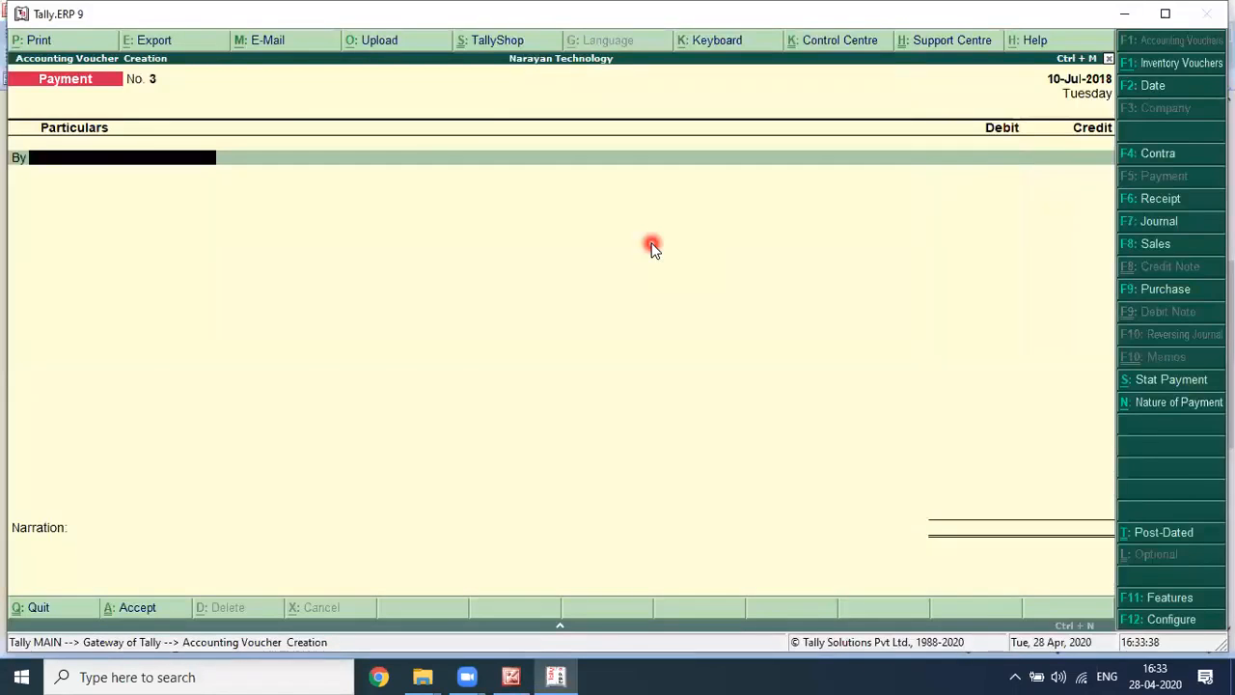
- Debit Maya Computers with 35,840, the total on the Transaction 4 cash memo
key(alt+Tab)
key(alt+Tab)
text(Maya)
key(Return)
key(alt+Tab)
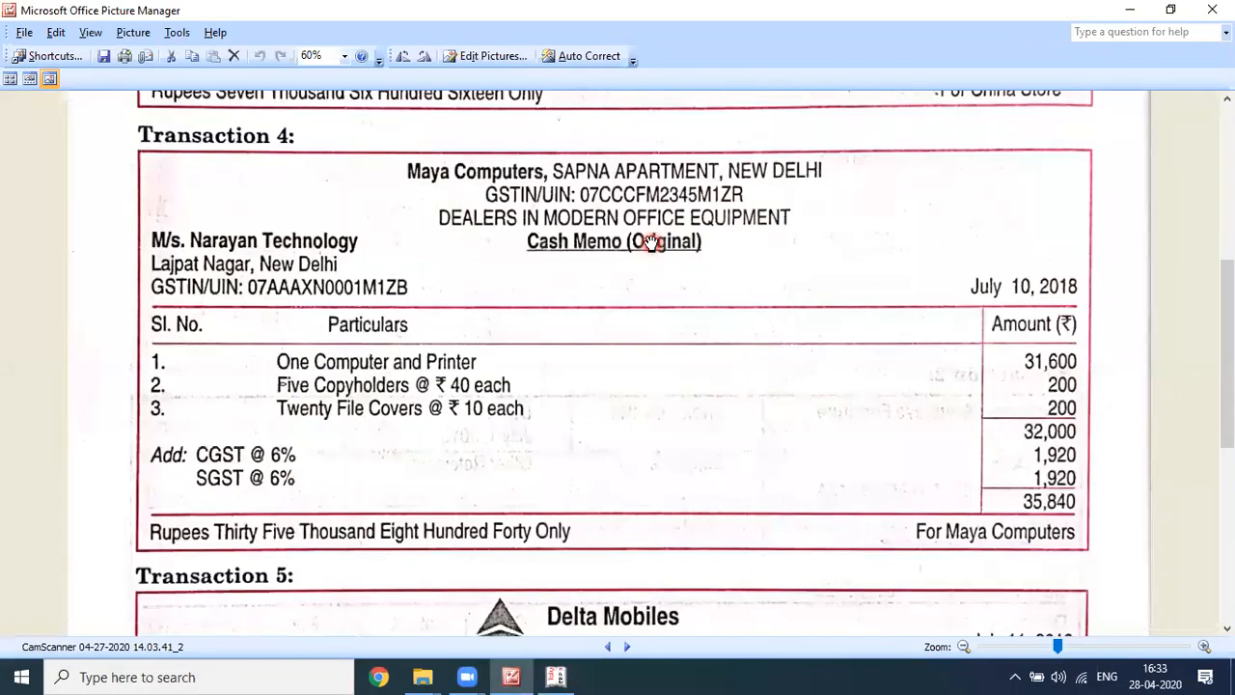
- Adjust the Maya Computers payment as Agst Ref against pending bill 12523 for the full amount
key(alt+Tab)
text(35840)
key(Return)
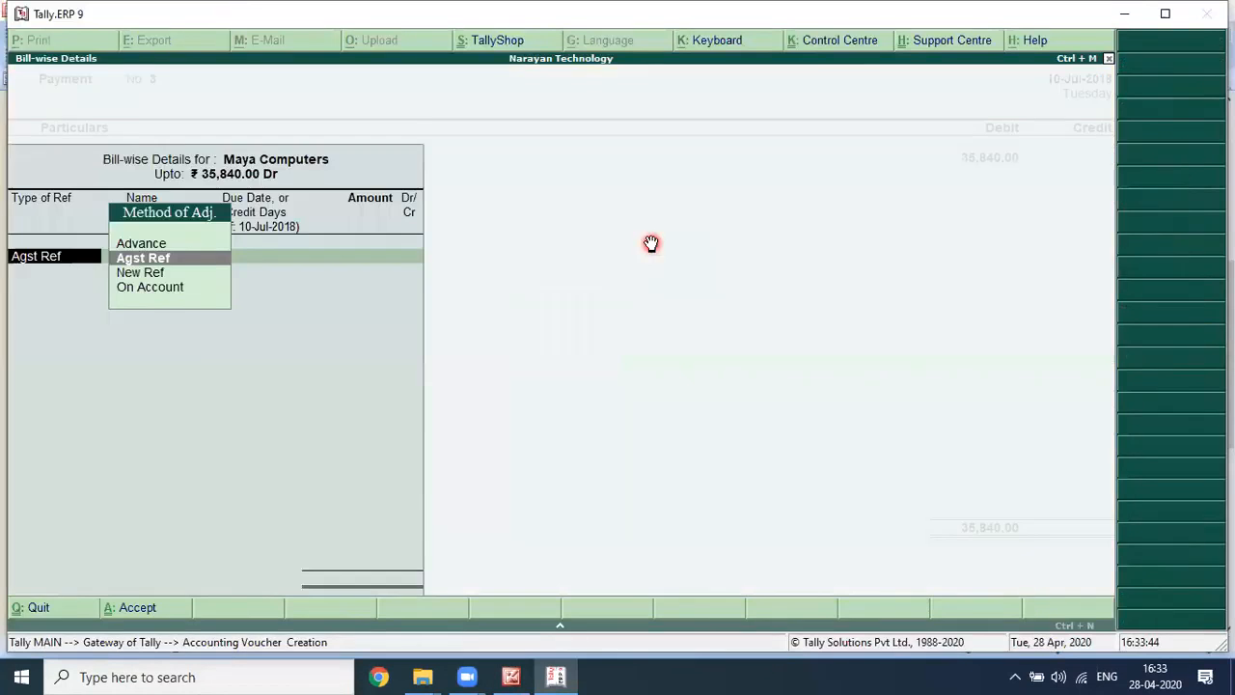
key(alt+Tab)
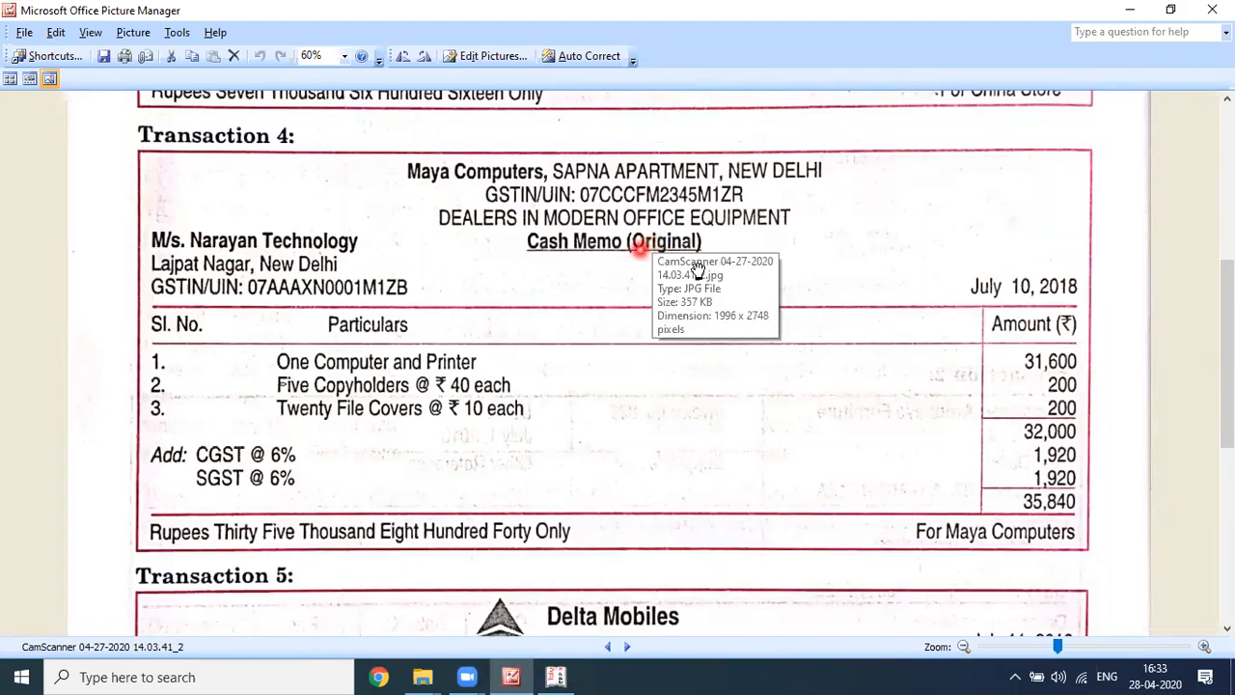
key(alt+Tab)
key(Return)
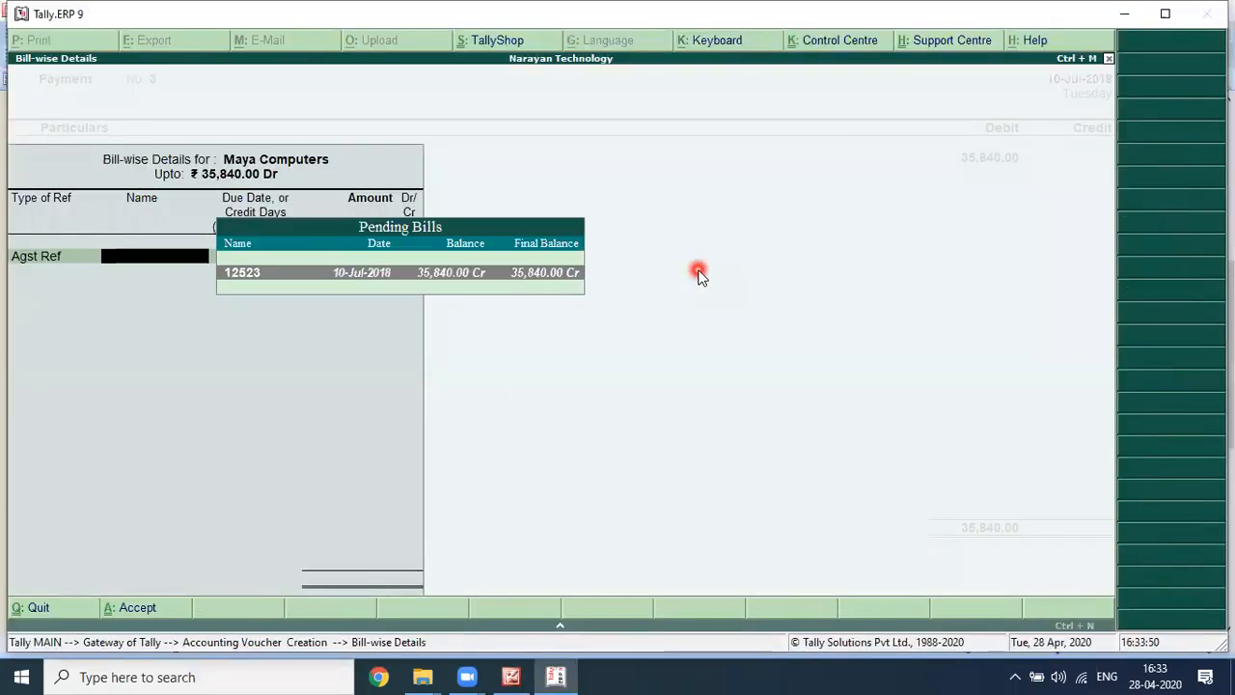
key(Return)
- Credit Cash with 35,840 and save the Maya Computers payment voucher without a narration
key(Return)
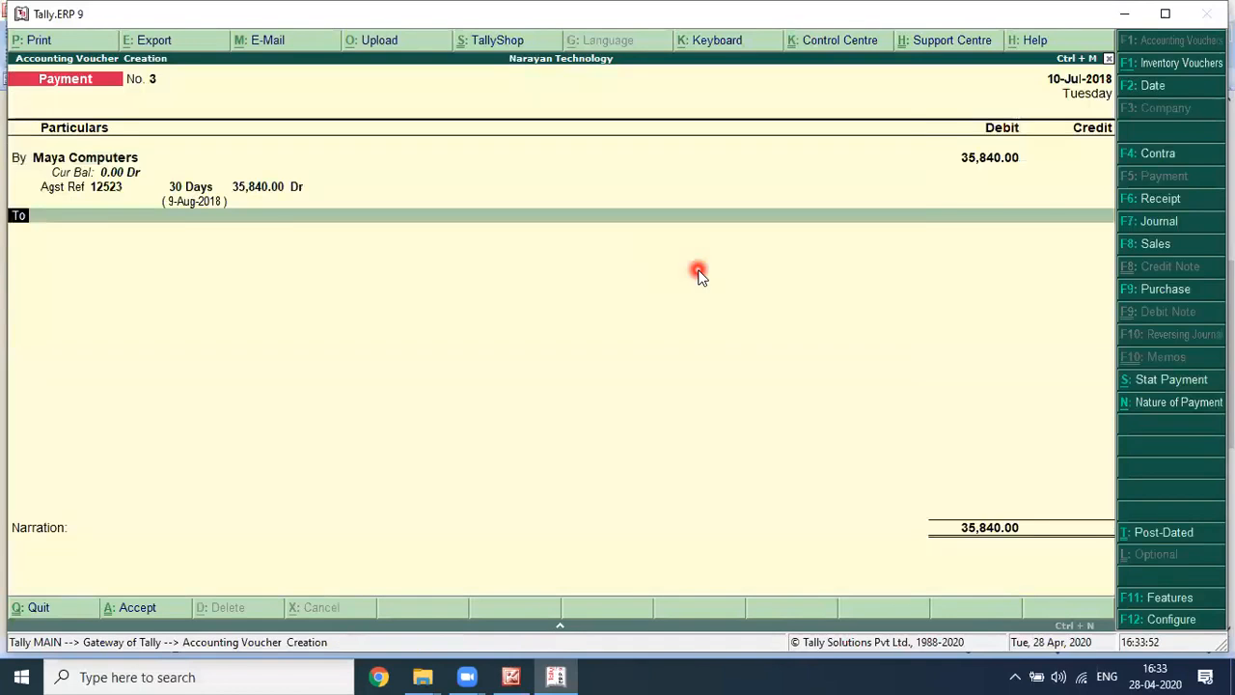
text(ca)
key(Return)
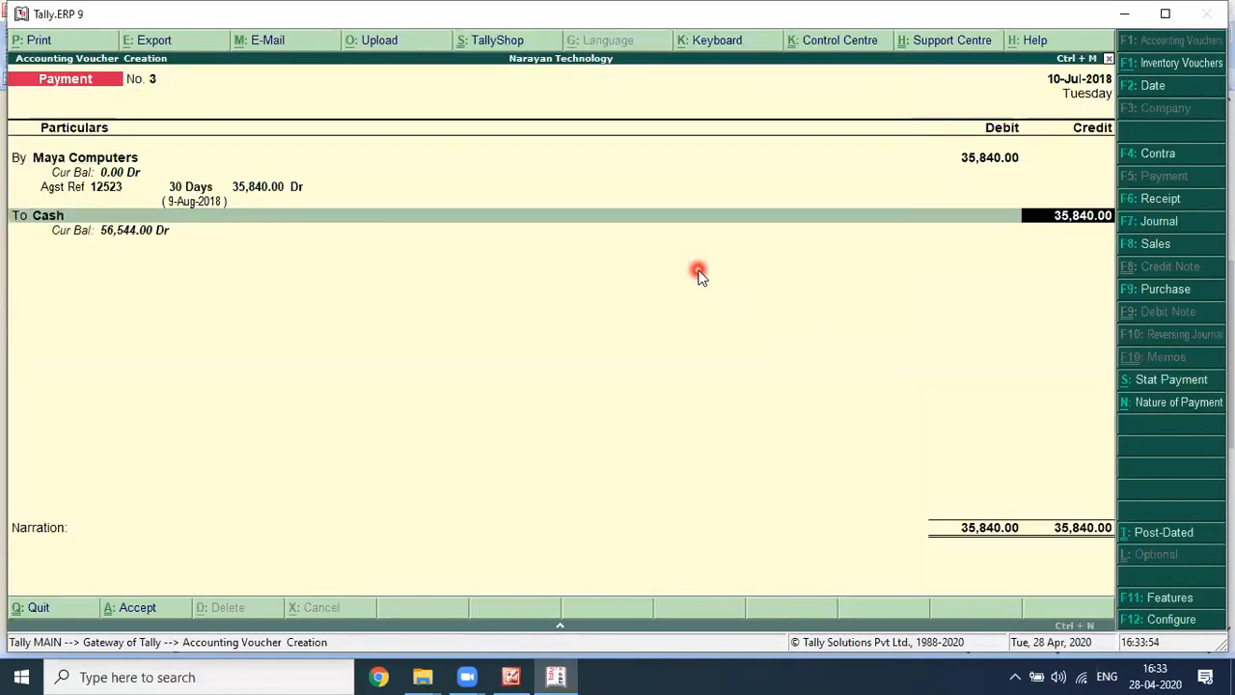
key(Return)
key(Return)
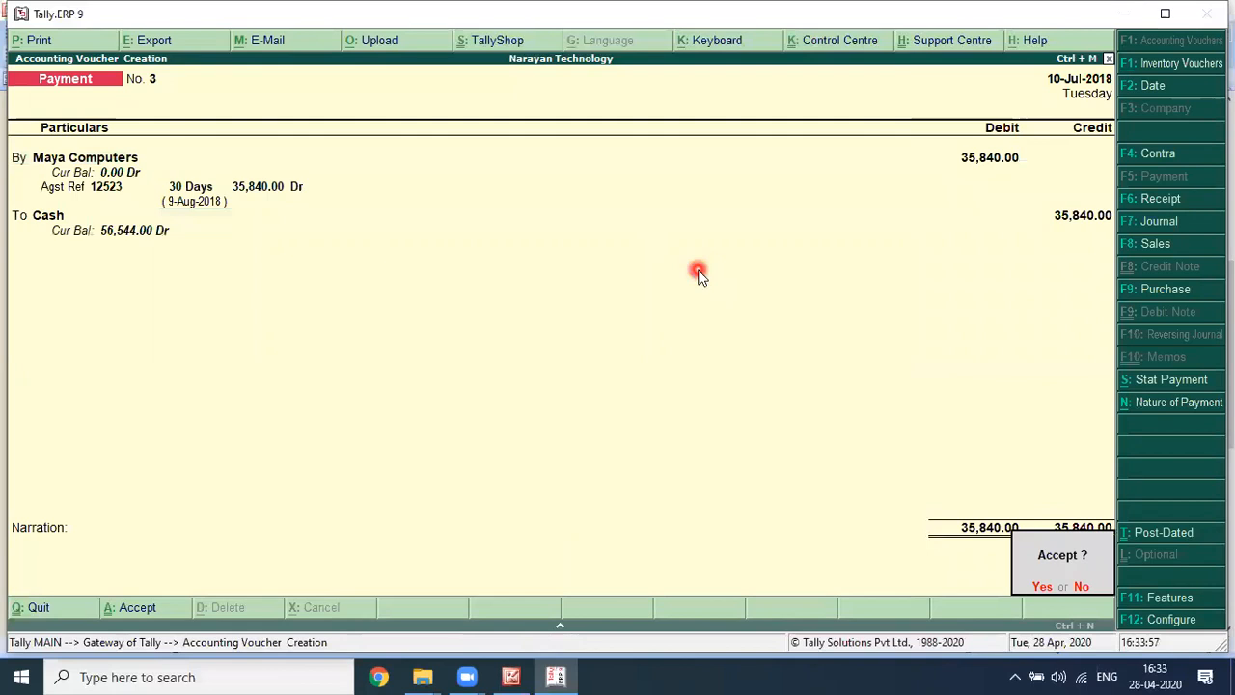
key(Return)
- Review the Delta Mobiles bill in Transaction 5 and start a purchase voucher dated 11 July 2018
key(alt+Tab)
scroll(673, 280, down, 3)
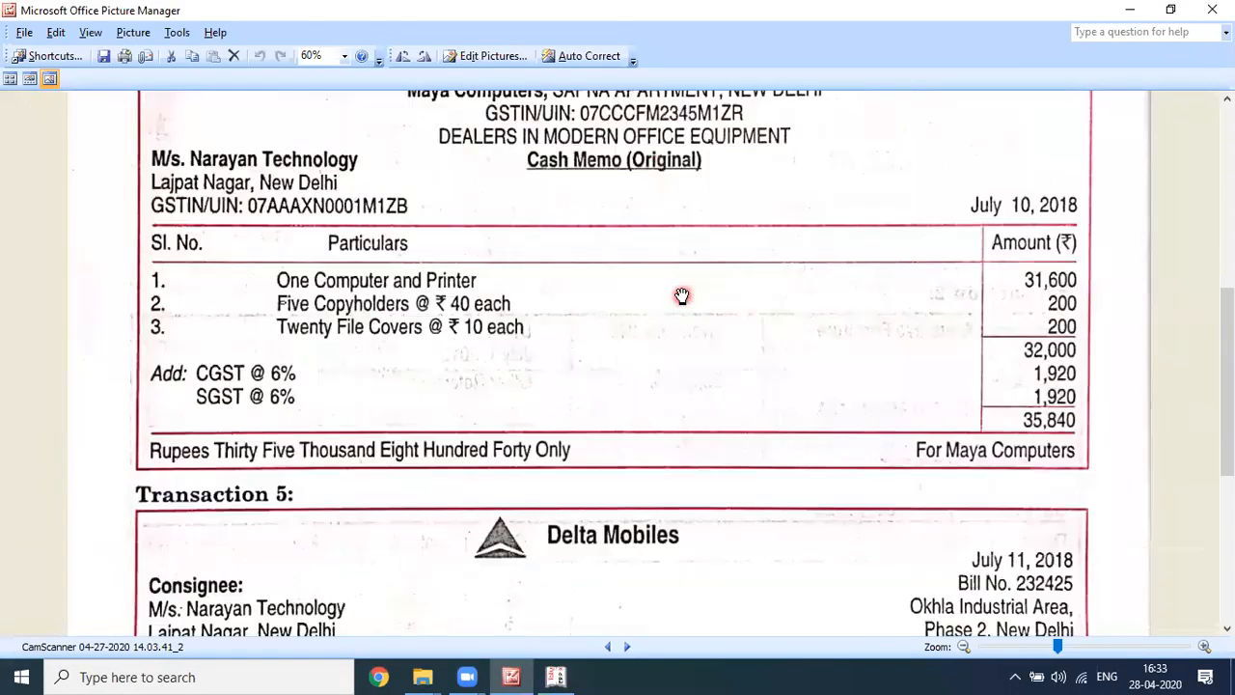
scroll(680, 296, down, 1)
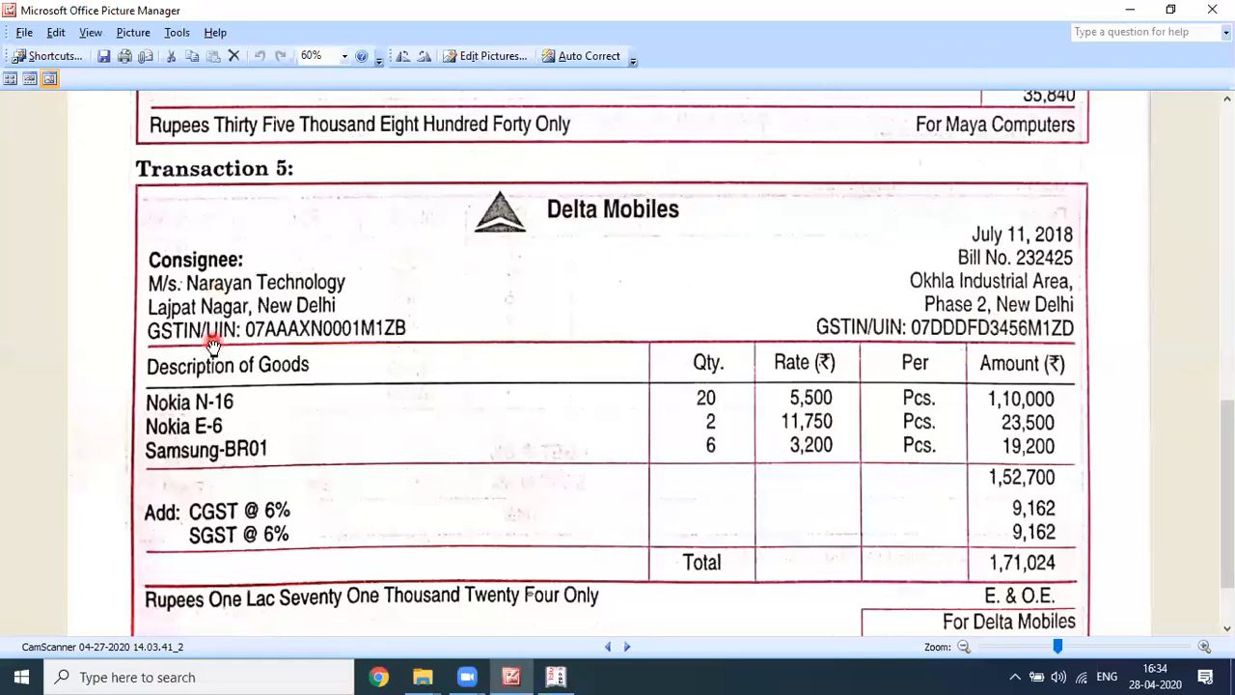
scroll(232, 414, down, 1)
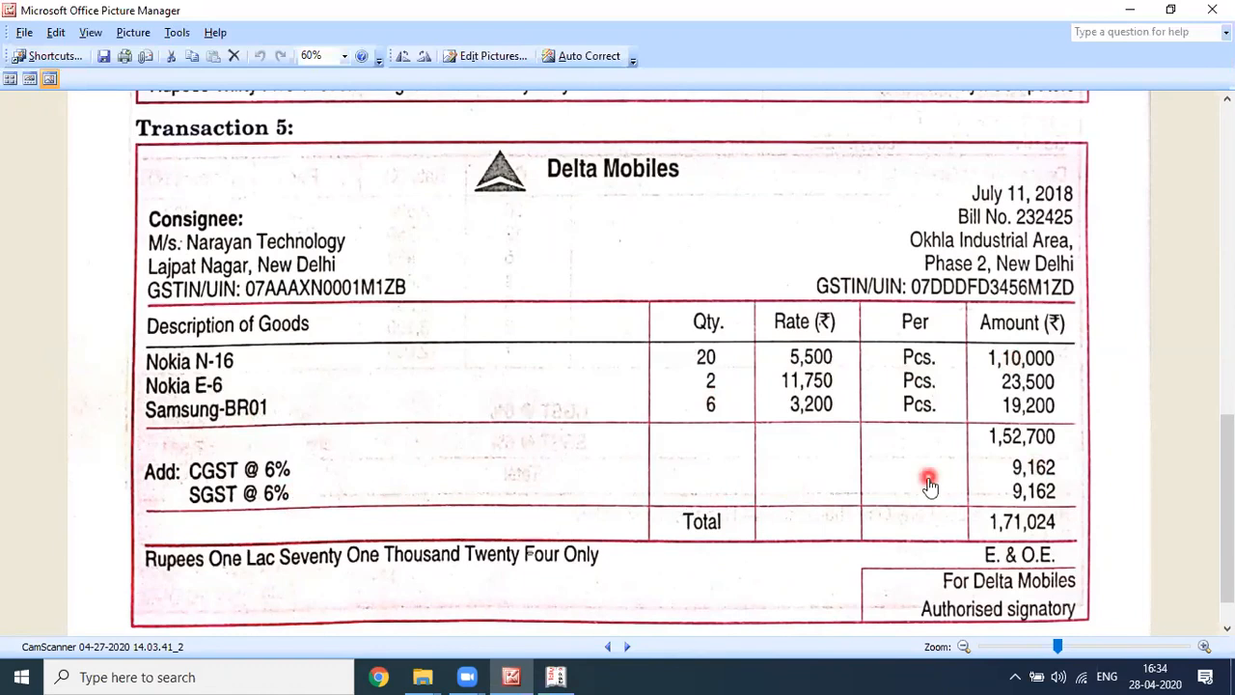
key(alt+Tab)
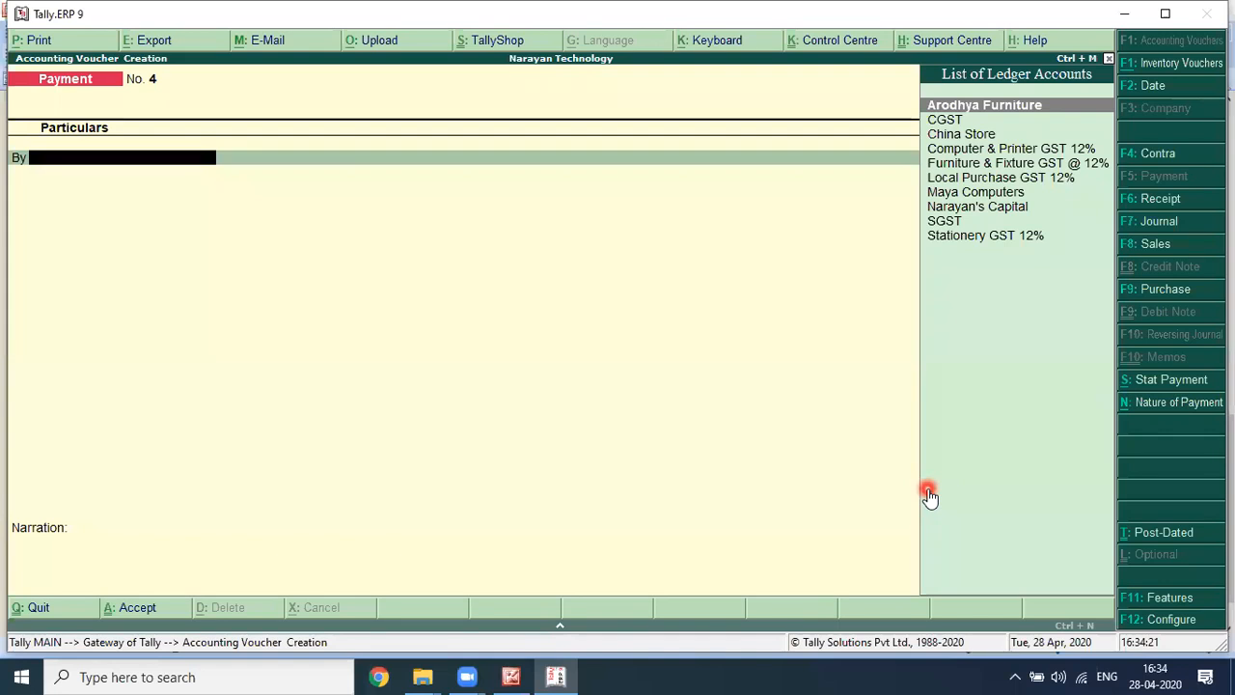
click(1173, 290)
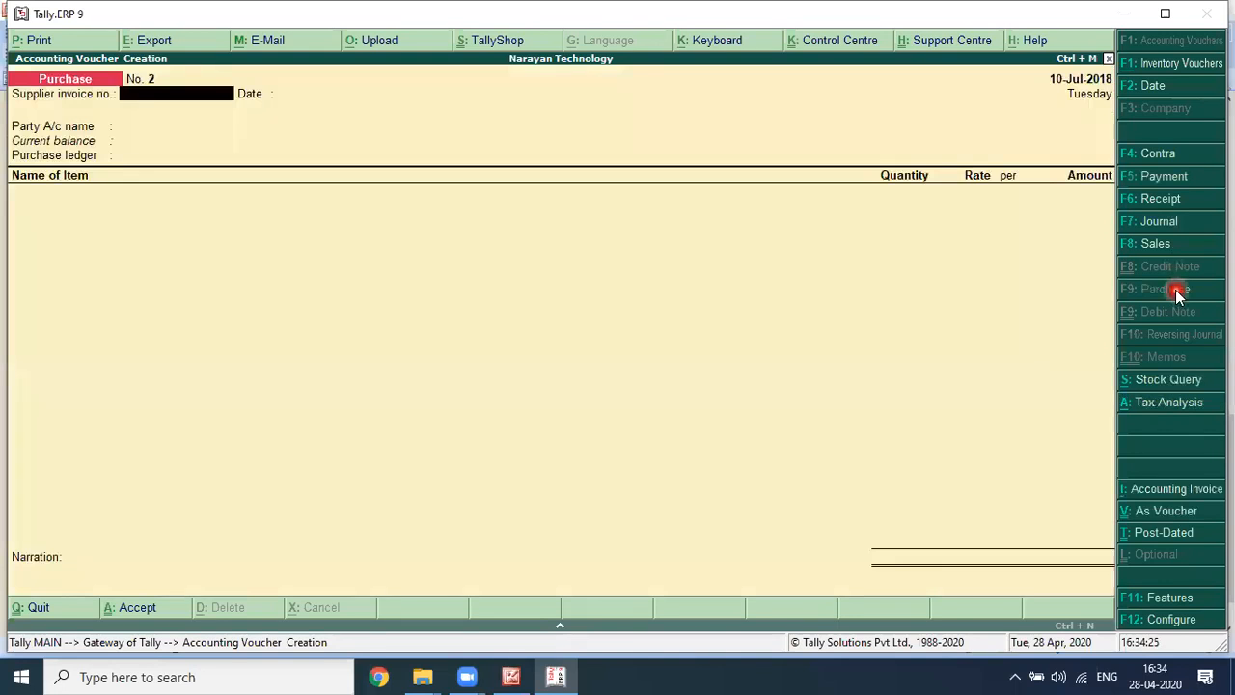
key(alt+Tab)
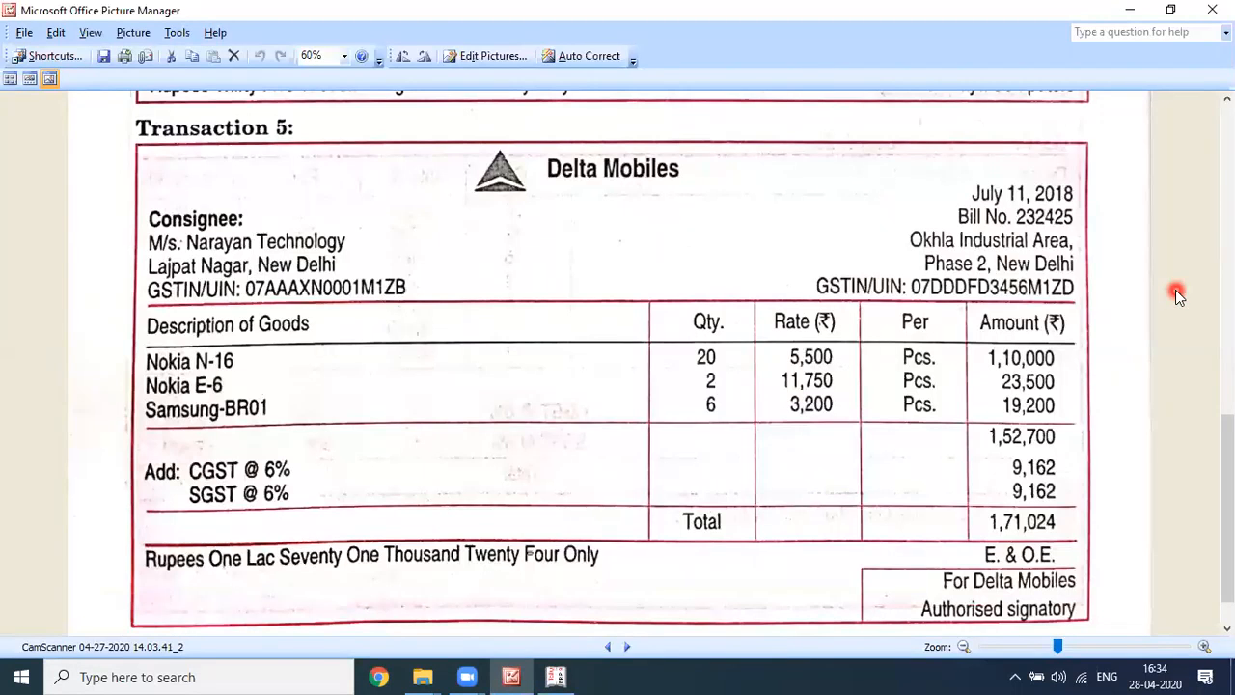
key(alt+Tab)
key(F2)
key(Return)
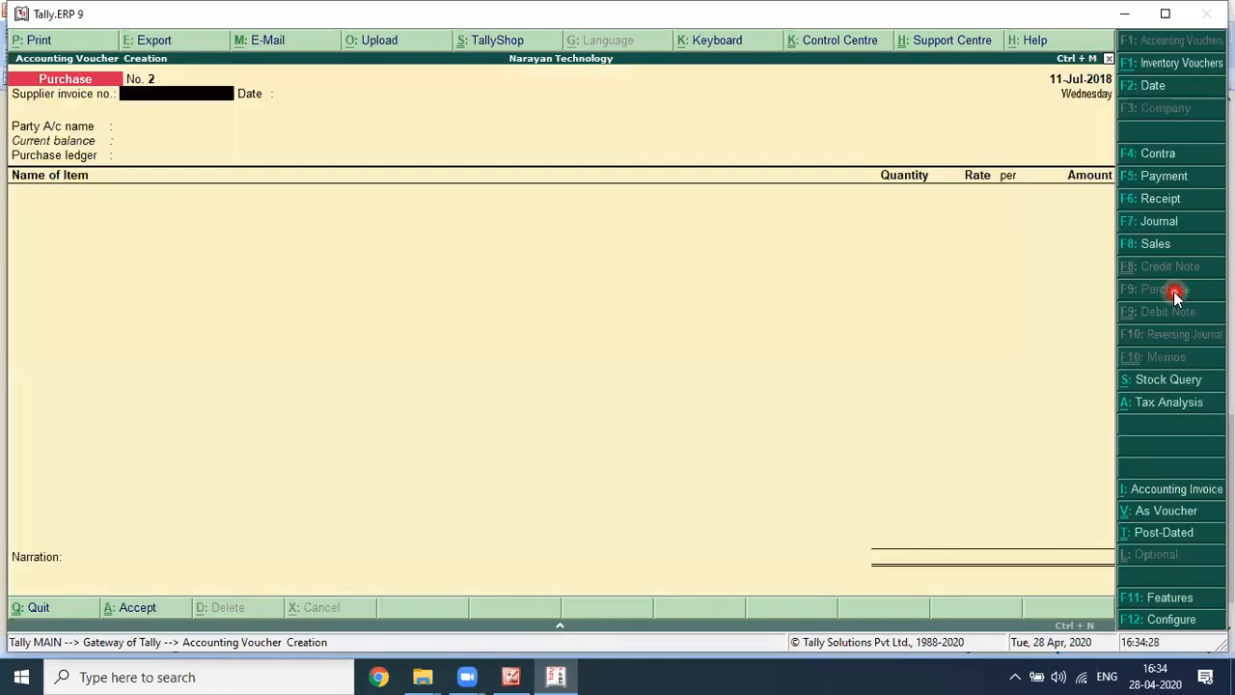
- Enter supplier invoice number 232425 from the Delta Mobiles bill, dated 11 July 2018
key(alt+Tab)
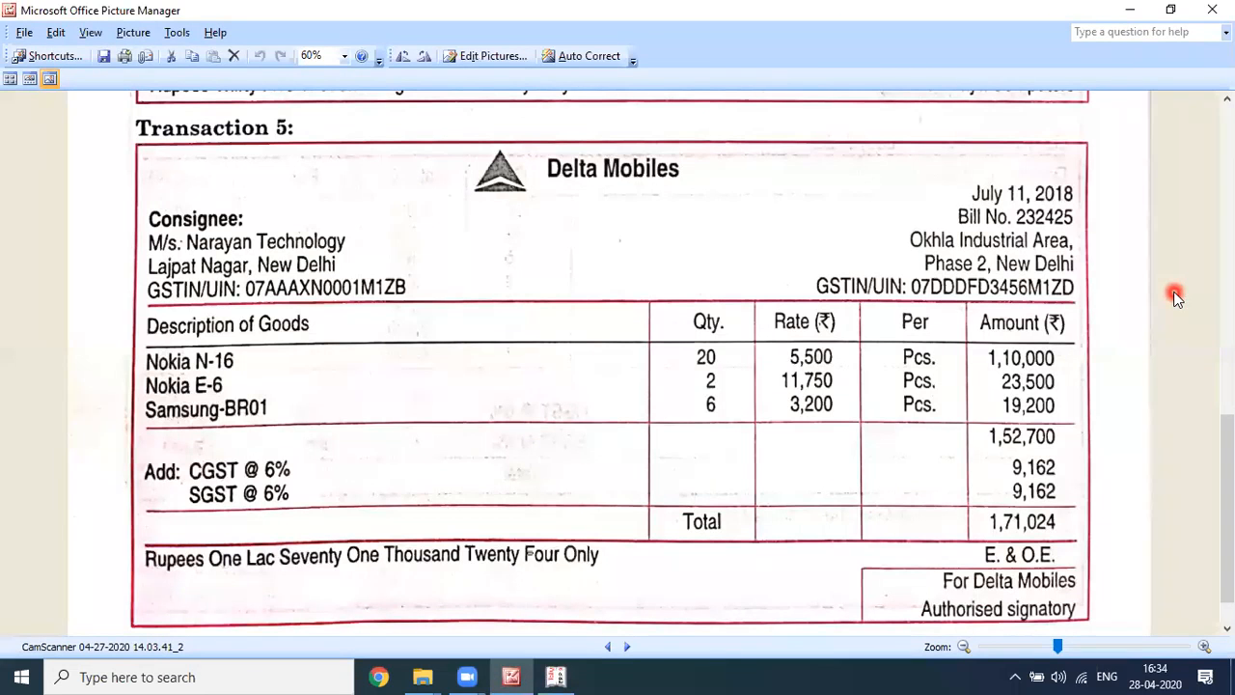
key(alt+Tab)
text(232425)
key(Return)
key(Return)
key(alt+Tab)
key(alt+Tab)
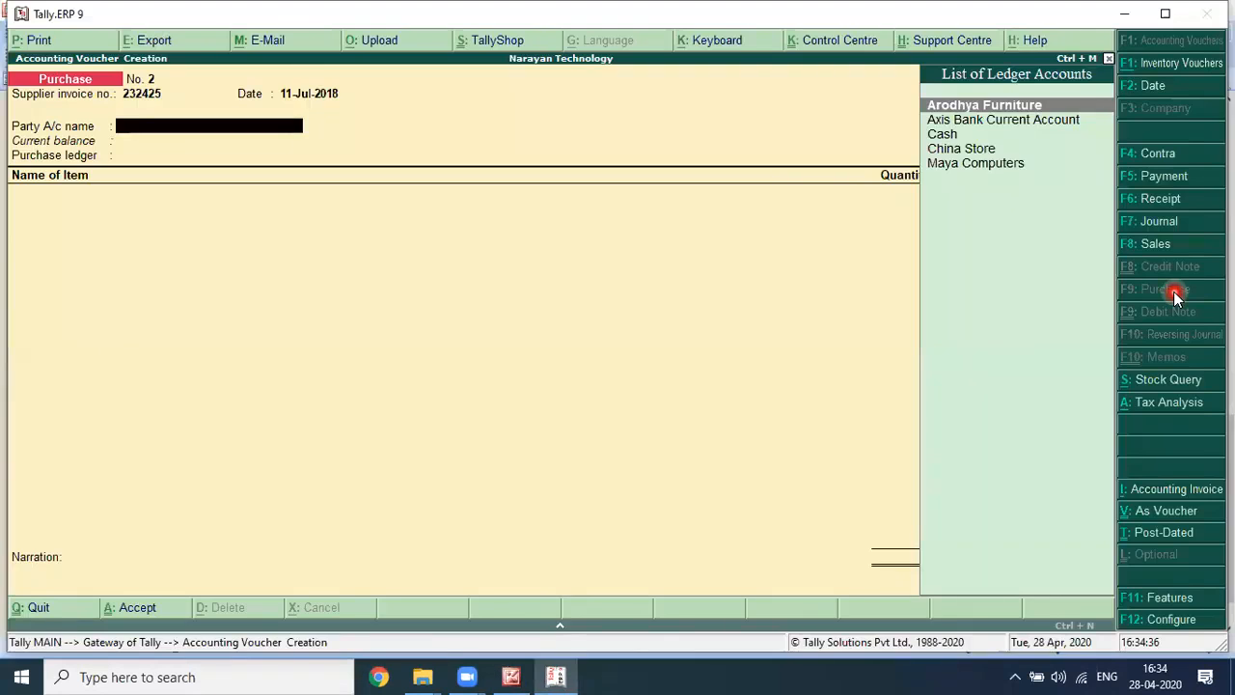
- Create a party ledger named Delta Mobiles under Sundry Creditors with bill-by-bill balances and a default credit period of 30 days
key(alt+c)
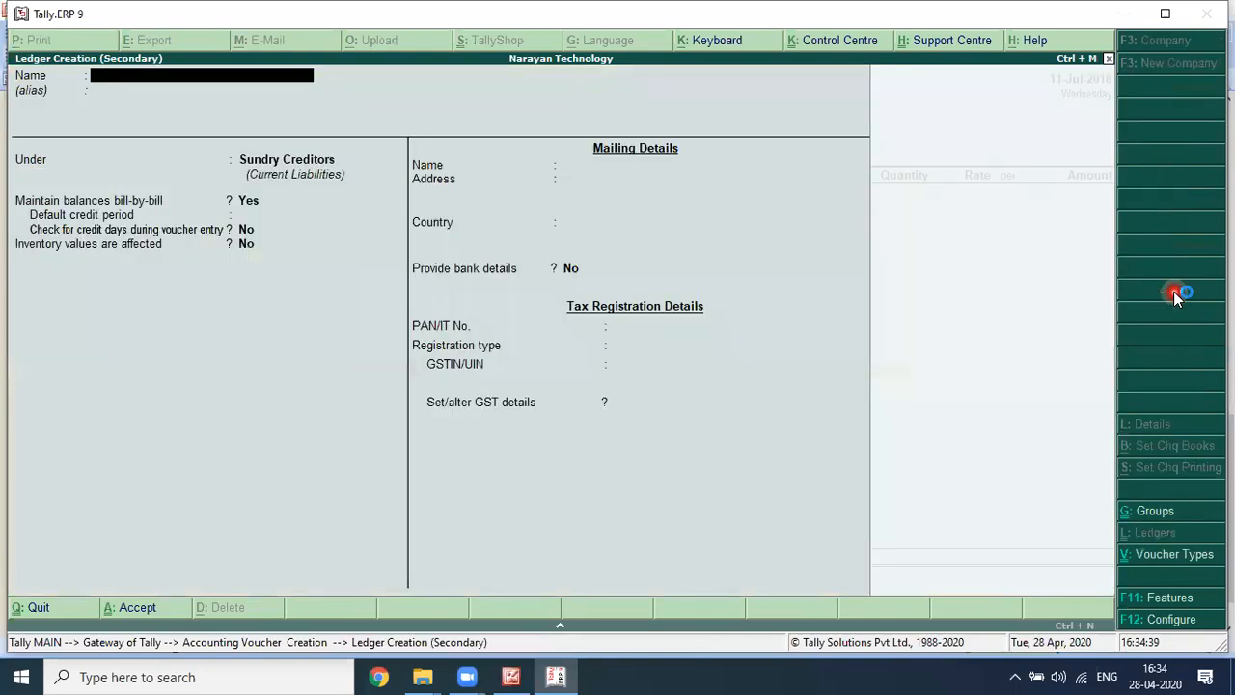
text(Delta Mobil)
key(alt+Tab)
key(alt+Tab)
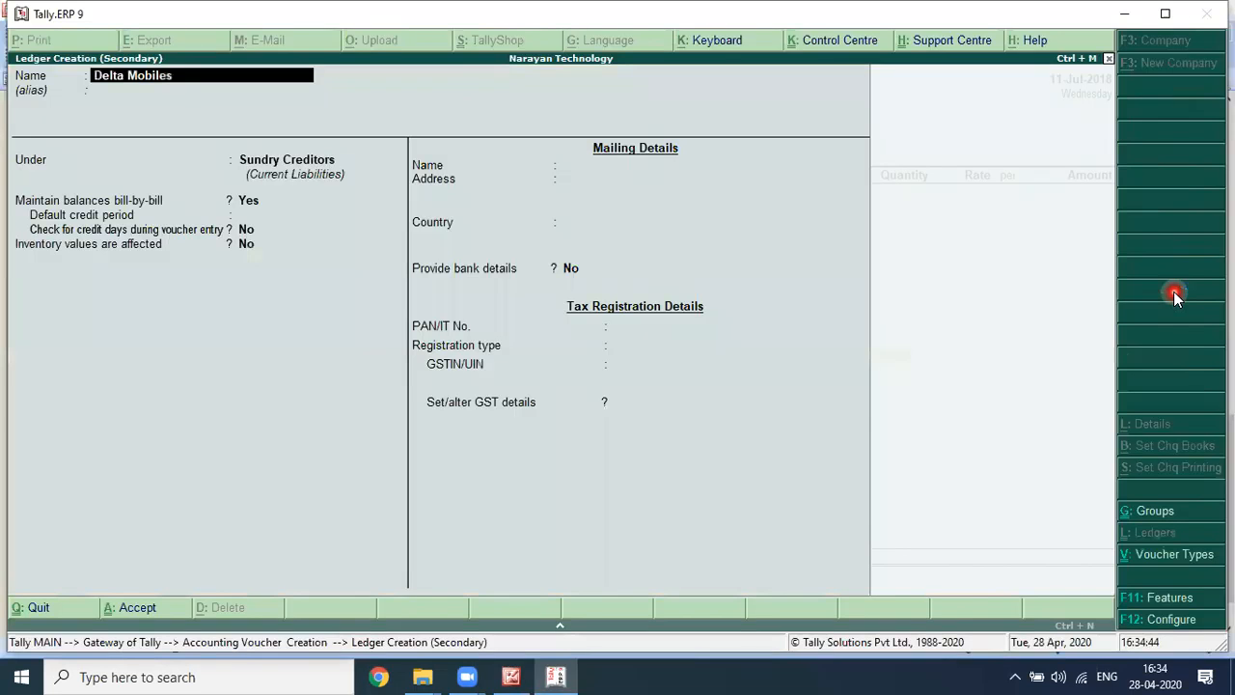
text(es)
key(Return)
key(Return)
key(Return)
key(Return)
text(3)
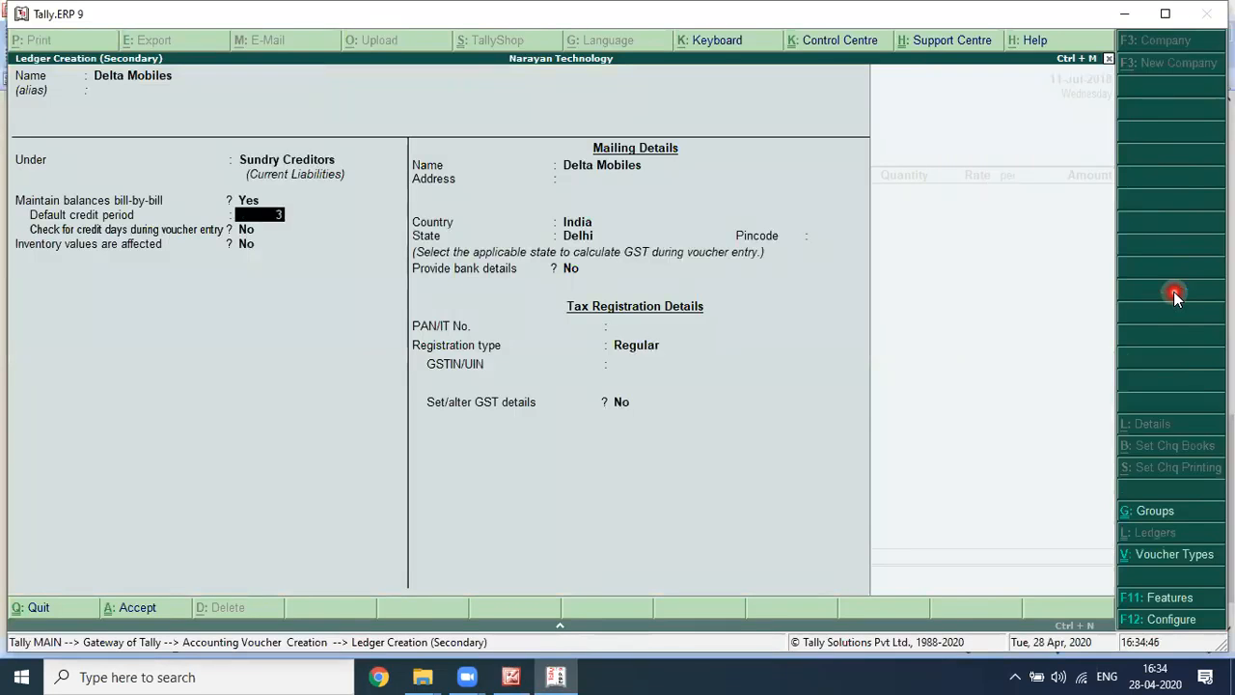
text(0)
key(Return)
key(Return)
- Enter the supplier's mailing address from the Transaction 5 bill, keeping India as country and Delhi as state
key(alt+Tab)
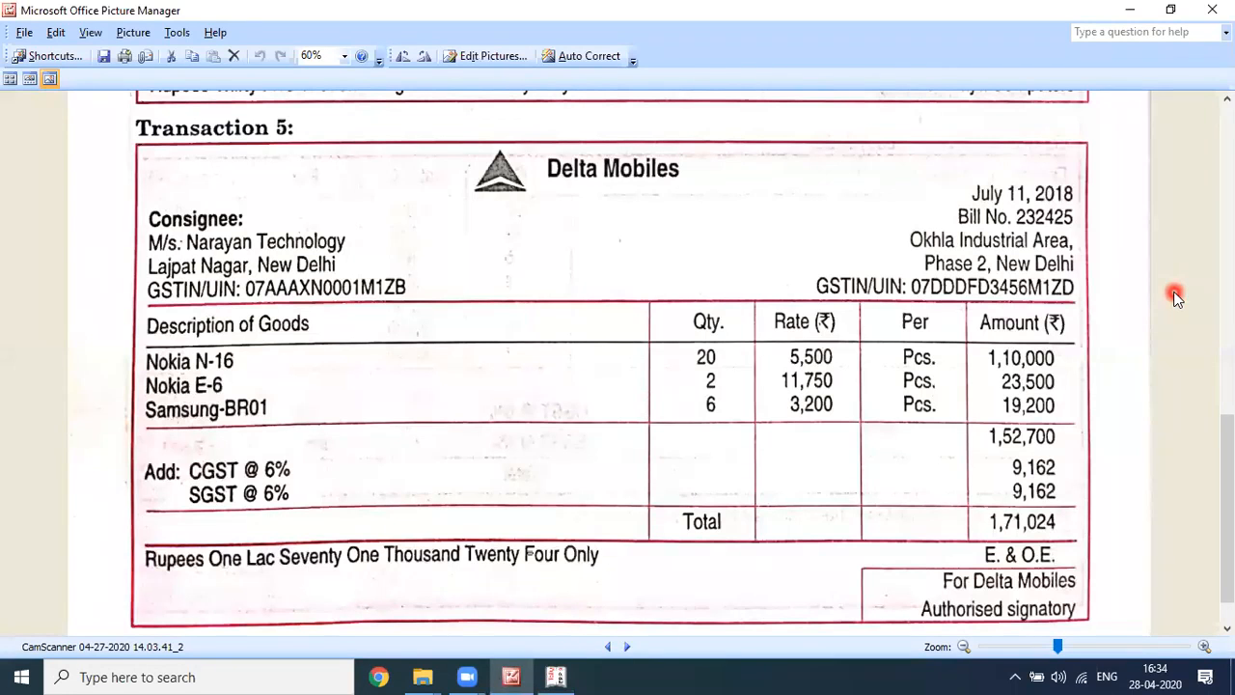
key(alt+Tab)
text(O)
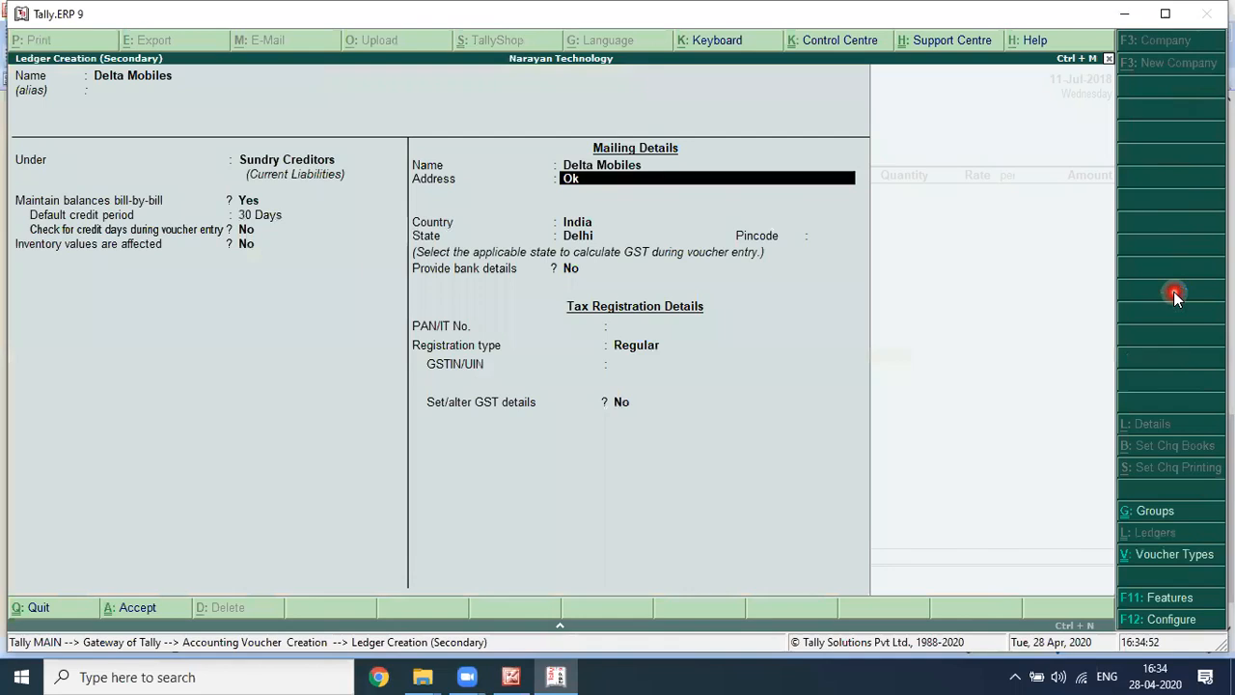
text(khla Industrial Area)
key(Return)
key(alt+Tab)
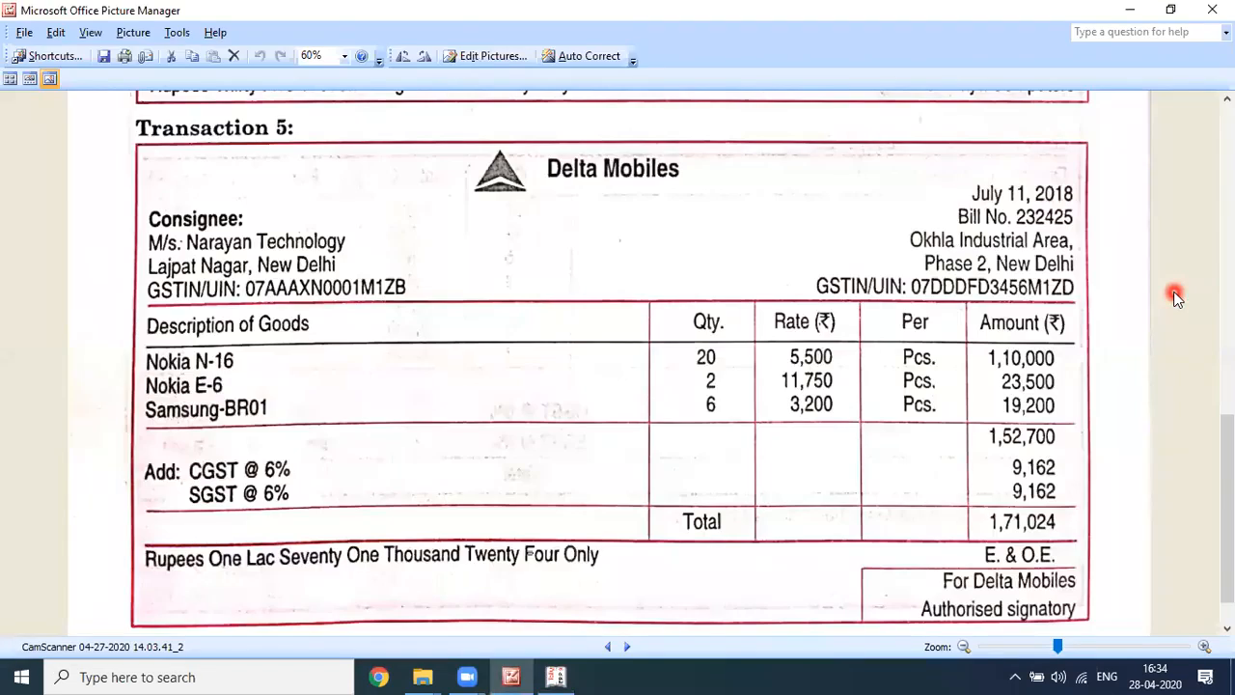
key(alt+Tab)
text(Phas)
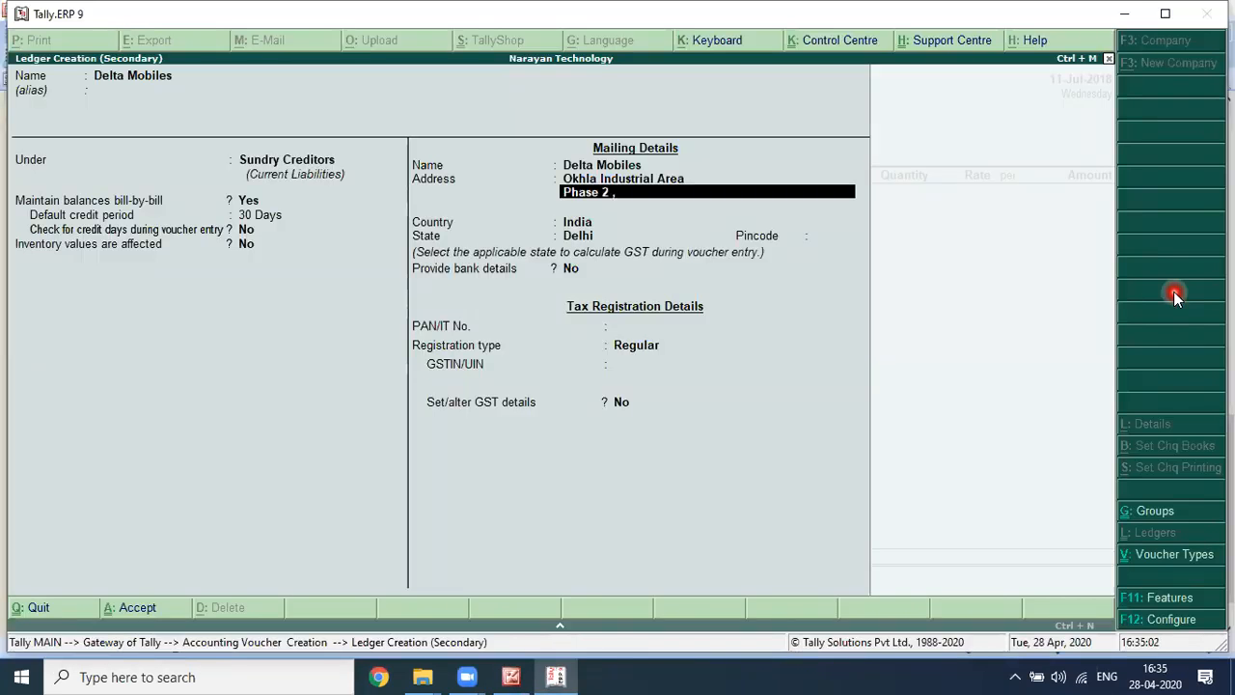
text(e 2 , New Delhi)
key(Return)
key(Return)
key(Return)
key(Return)
key(Return)
key(Return)
key(alt+Tab)
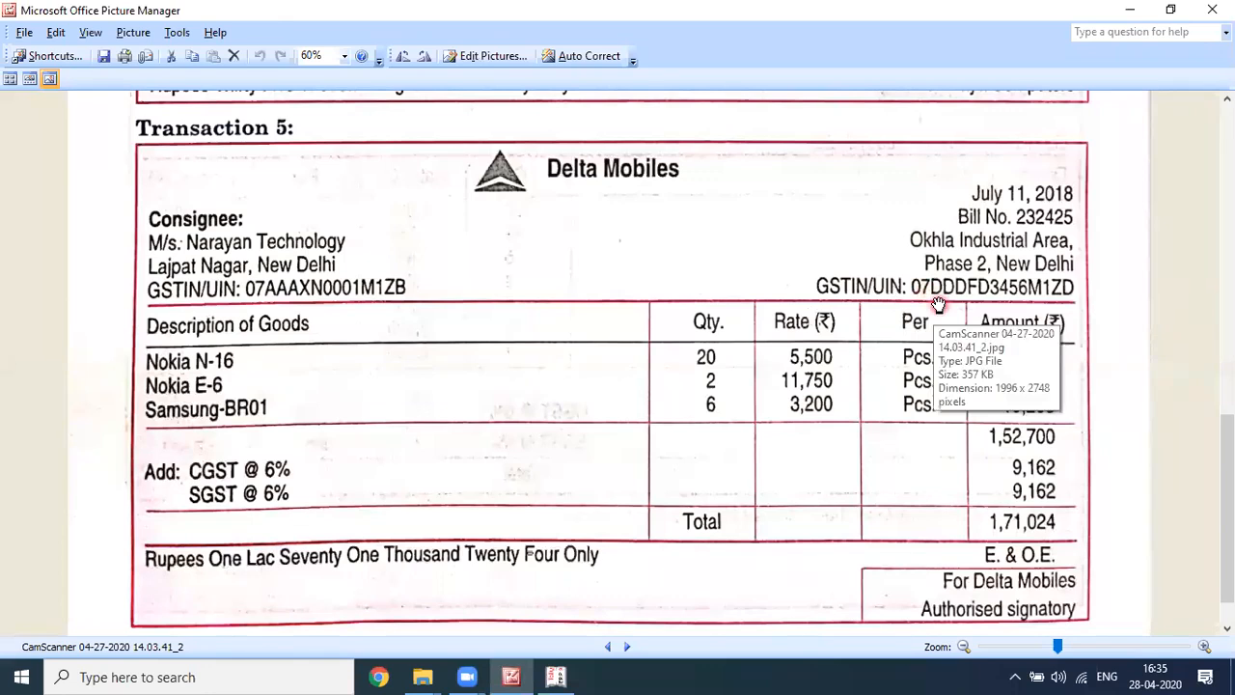
- Enter the supplier's GSTIN from the Transaction 5 bill with Regular registration, and save the Delta Mobiles ledger
key(alt+Tab)
text(07DDDFD)
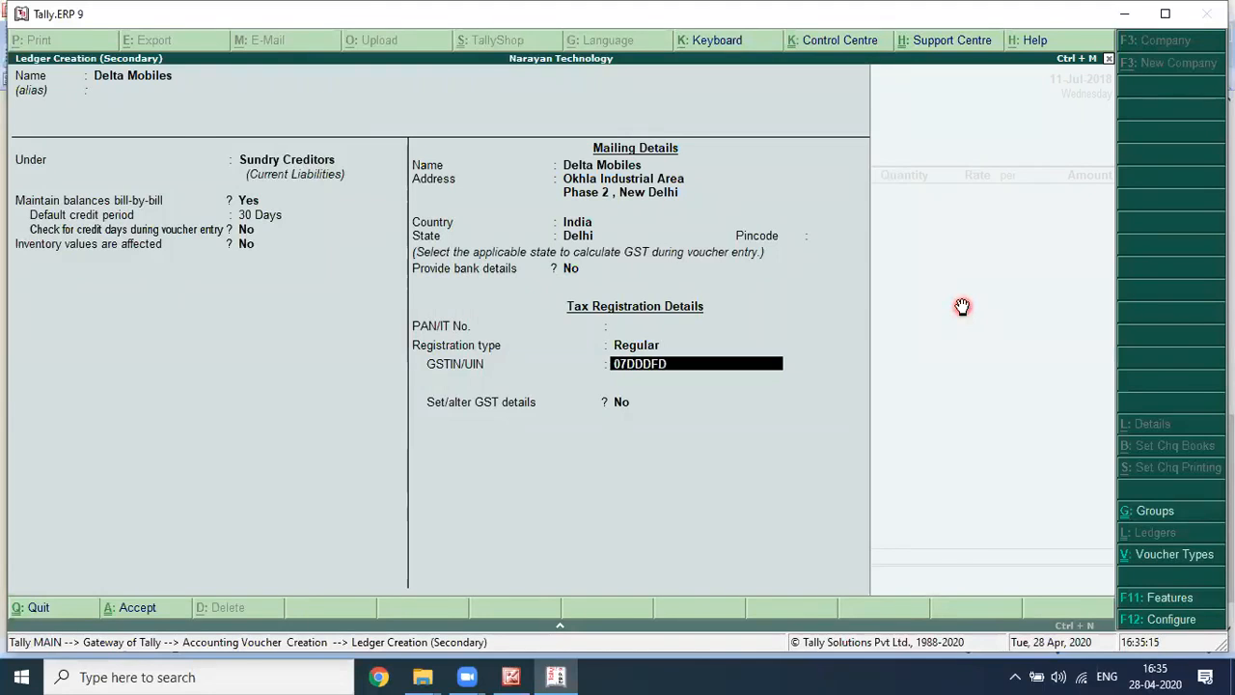
key(alt+Tab)
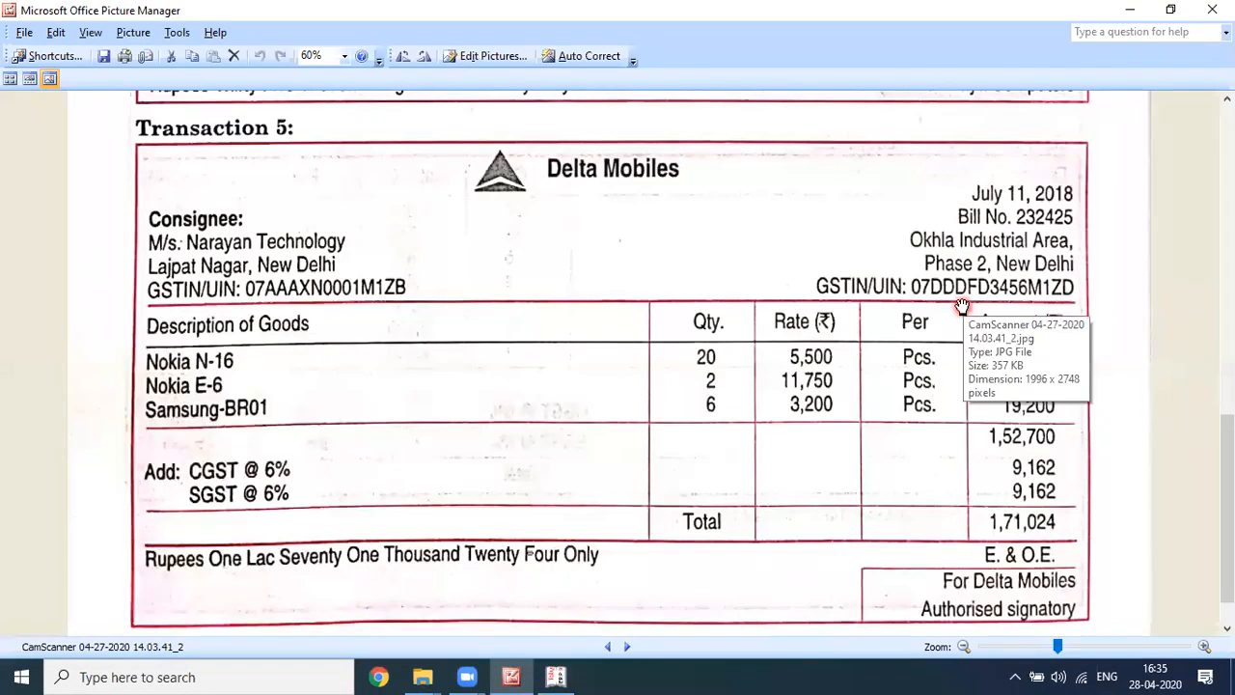
key(alt+Tab)
key(alt+Tab)
key(alt+Tab)
text(M1ZD)
key(alt+Tab)
key(alt+Tab)
key(Return)
key(Return)
key(Return)
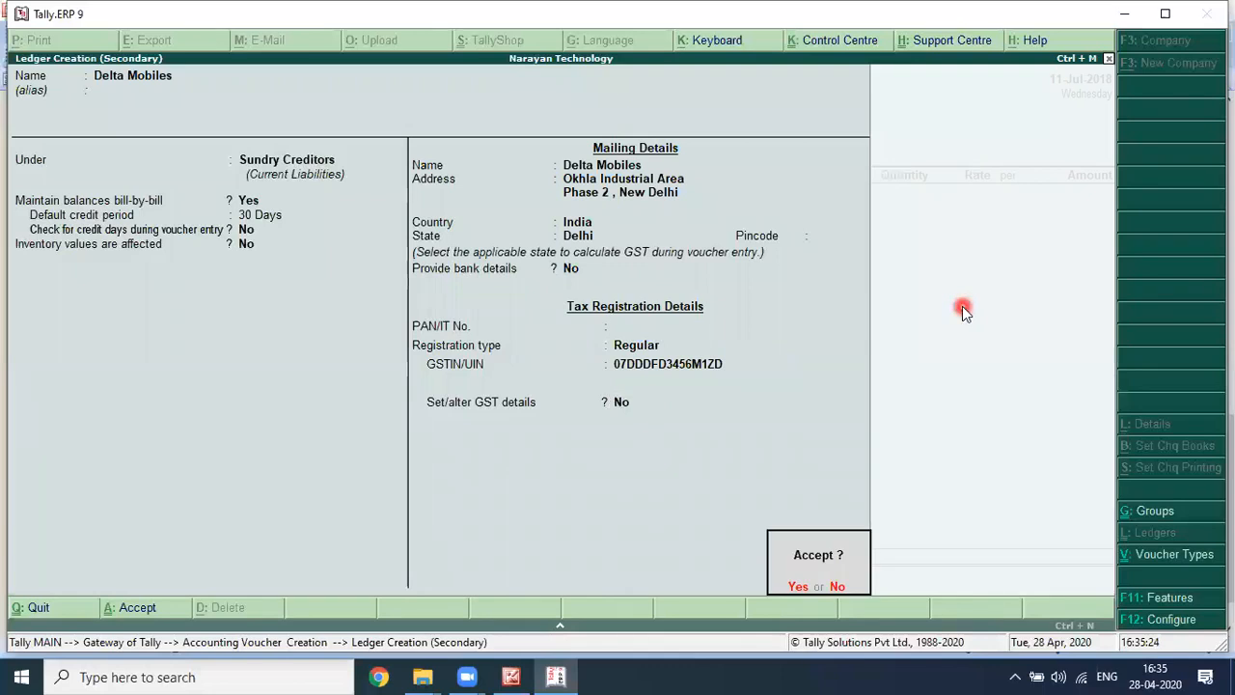
key(Return)
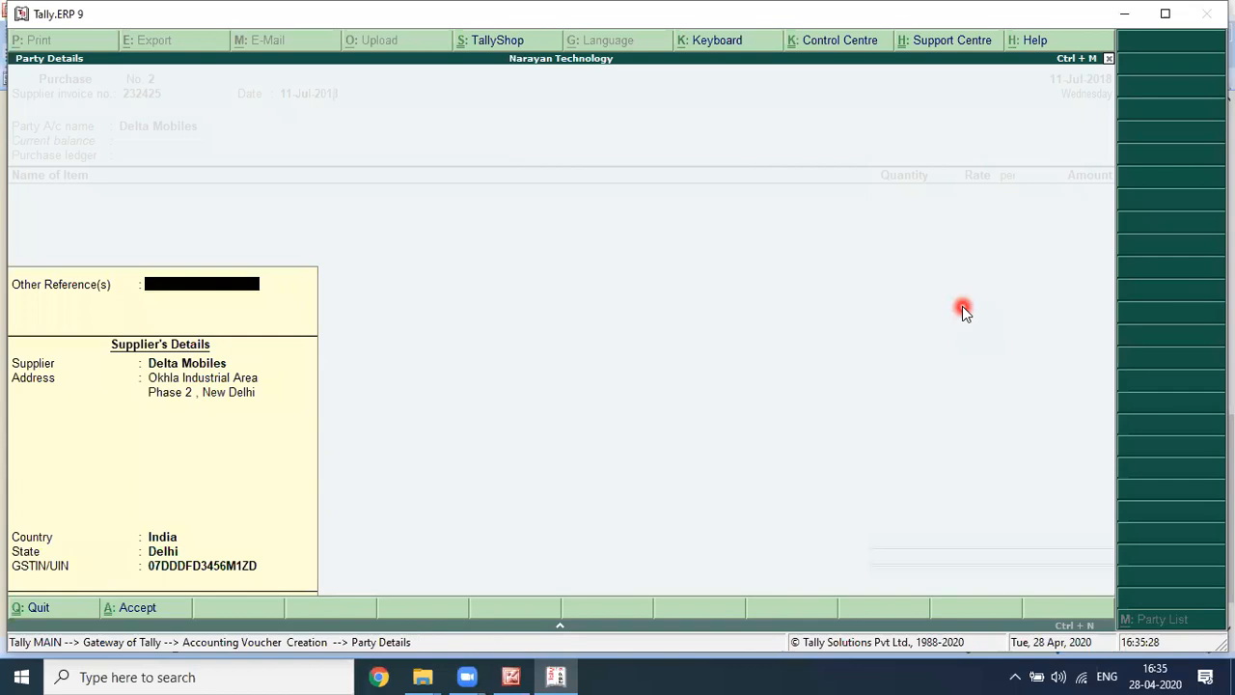
- Accept the Delta Mobiles party details and choose Local Purchase GST 12% as the purchase ledger
key(Return)
key(Return)
key(Return)
key(Return)
key(Return)
key(Return)
key(Return)
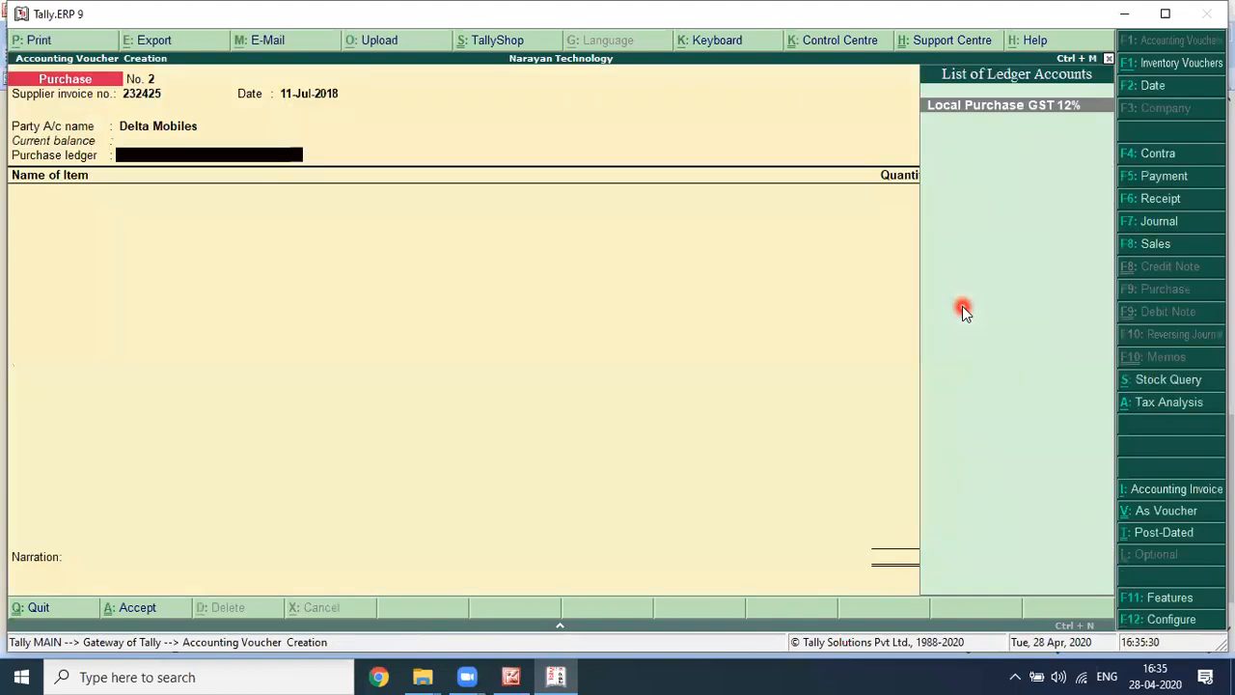
key(alt+Tab)
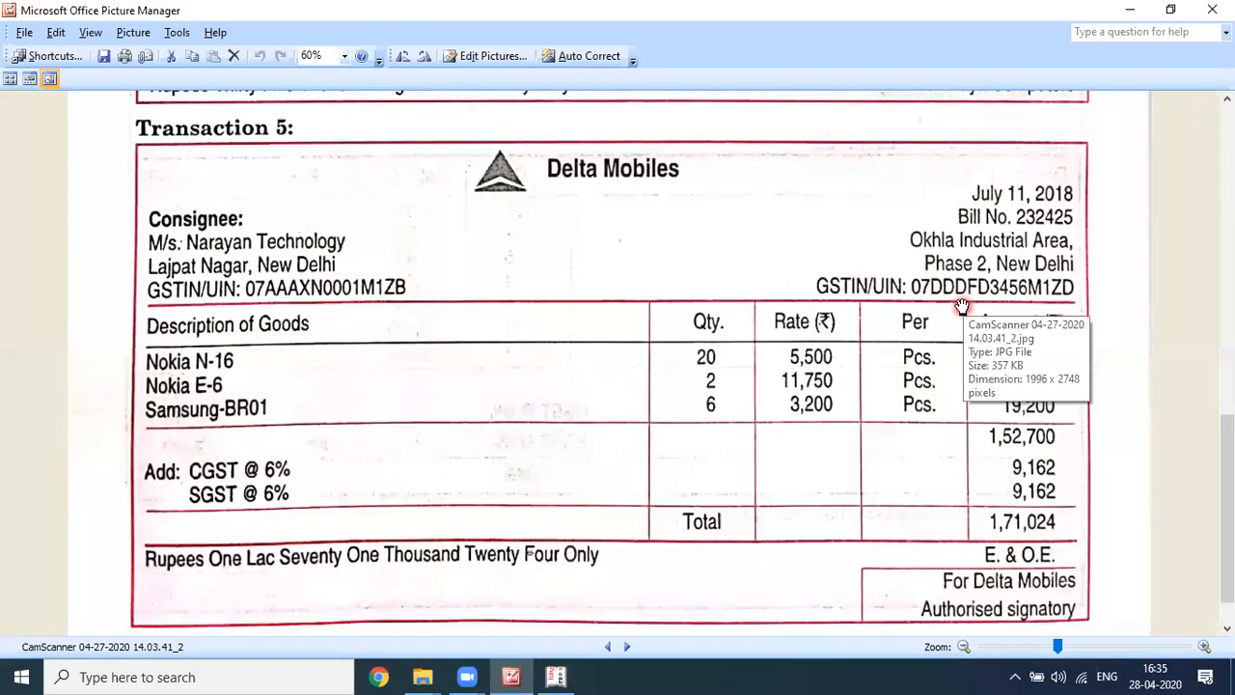
key(alt+Tab)
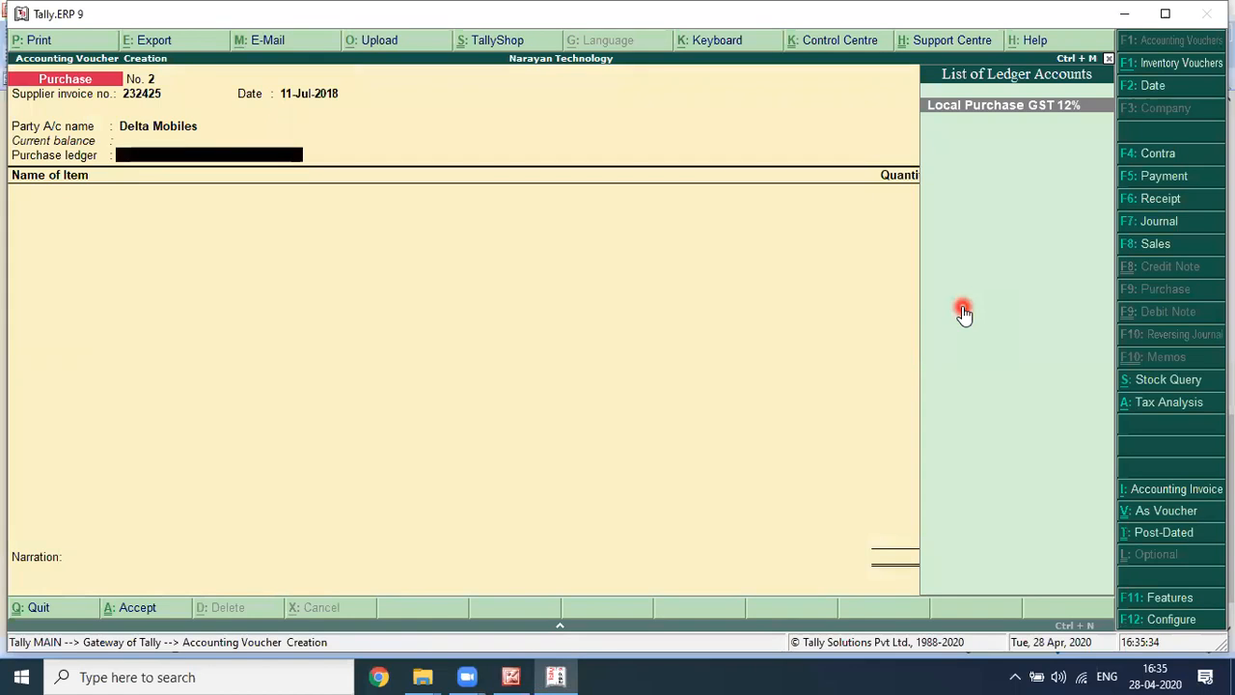
key(Return)
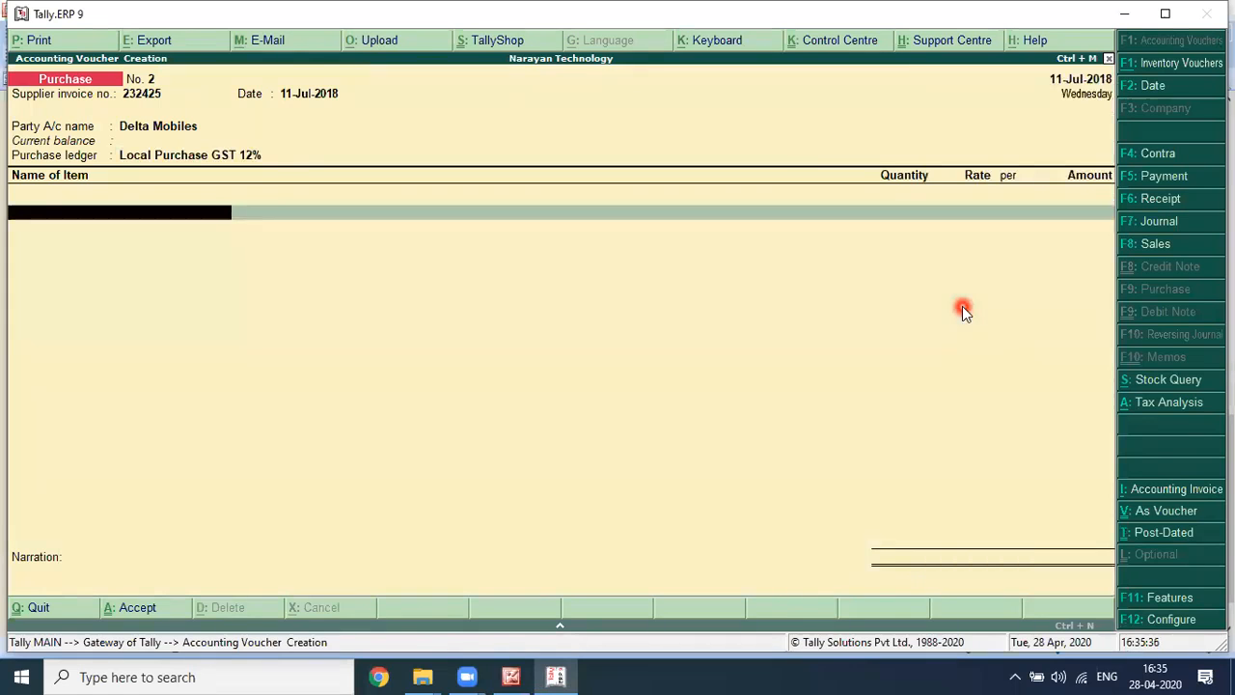
- Check the goods listed on the Delta Mobiles bill and start a new stock item named Nokia N-16
key(alt+Tab)
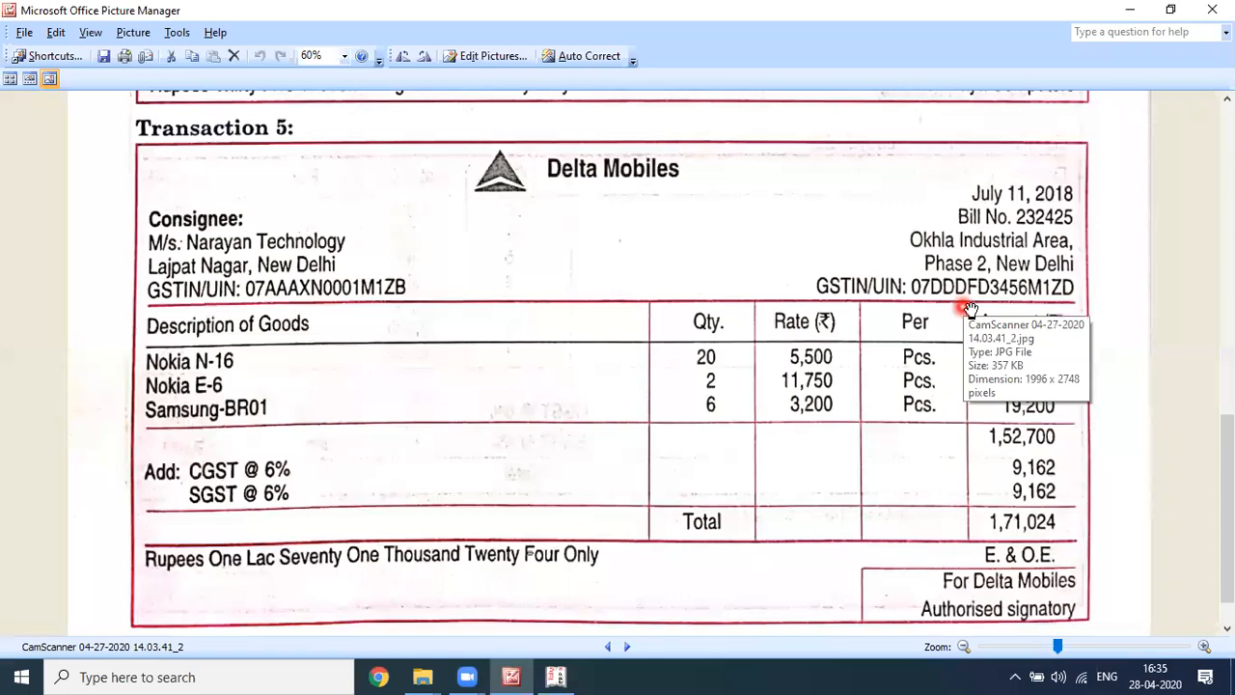
scroll(971, 309, down, 1)
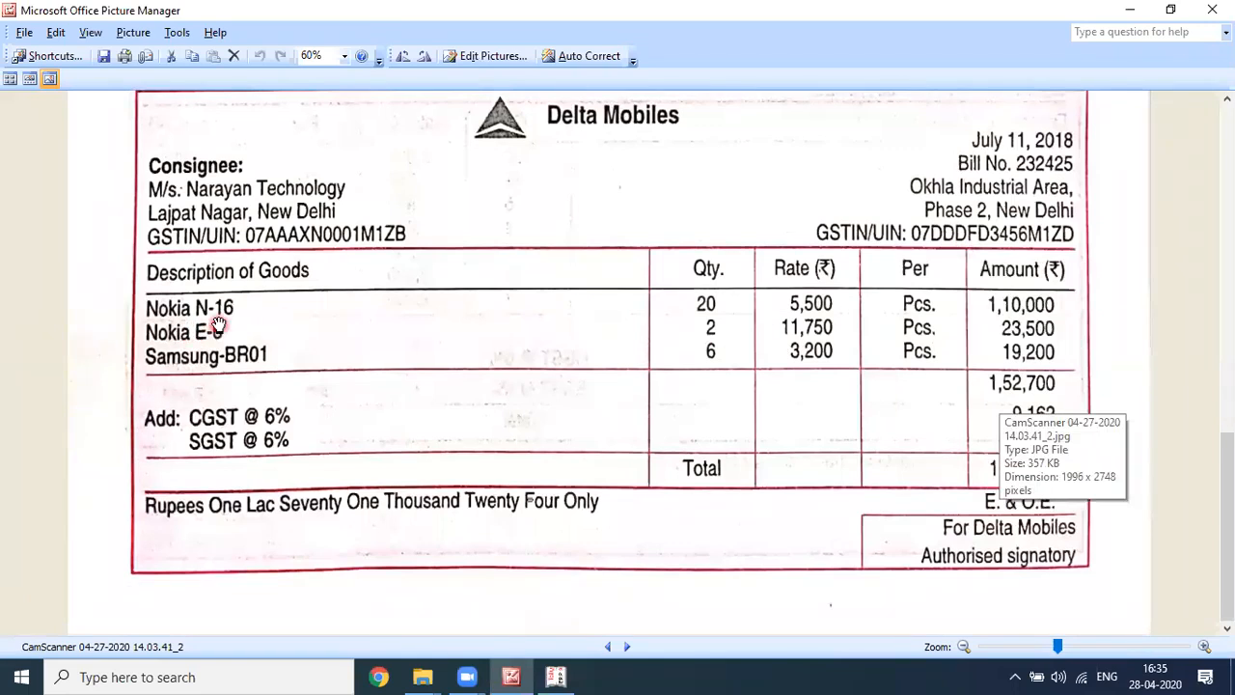
key(alt+Tab)
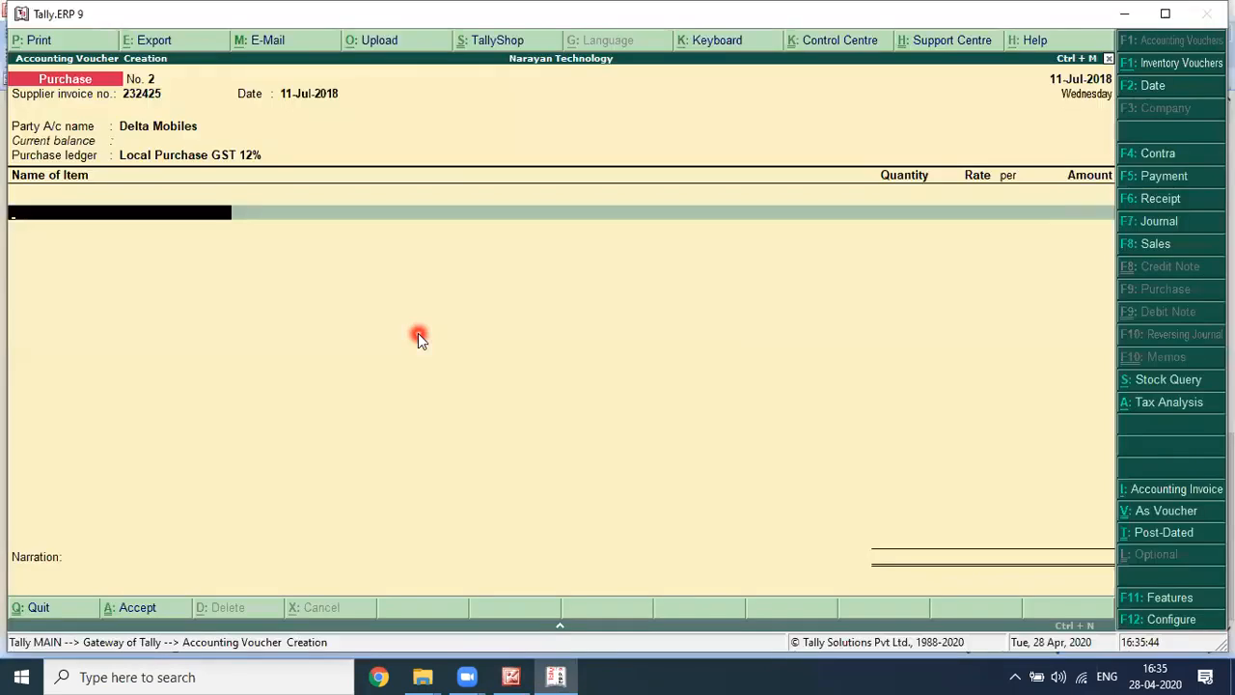
key(alt+Tab)
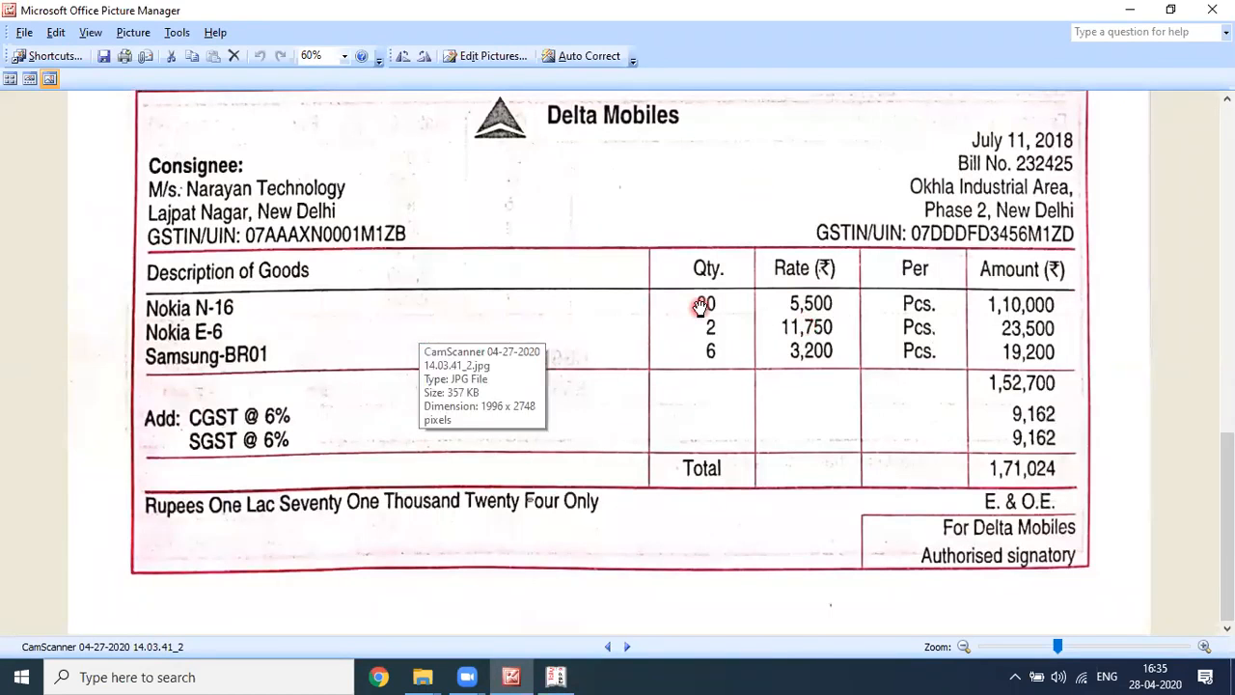
key(alt+Tab)
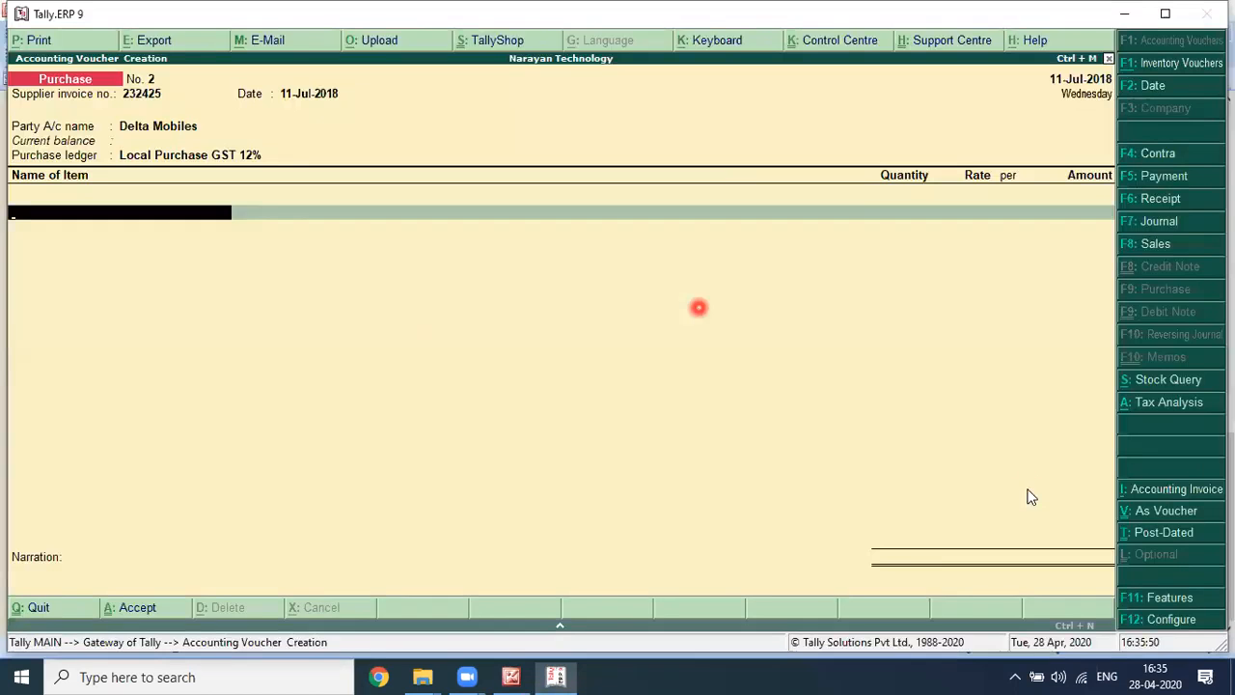
key(alt+c)
text(Nokia N-16)
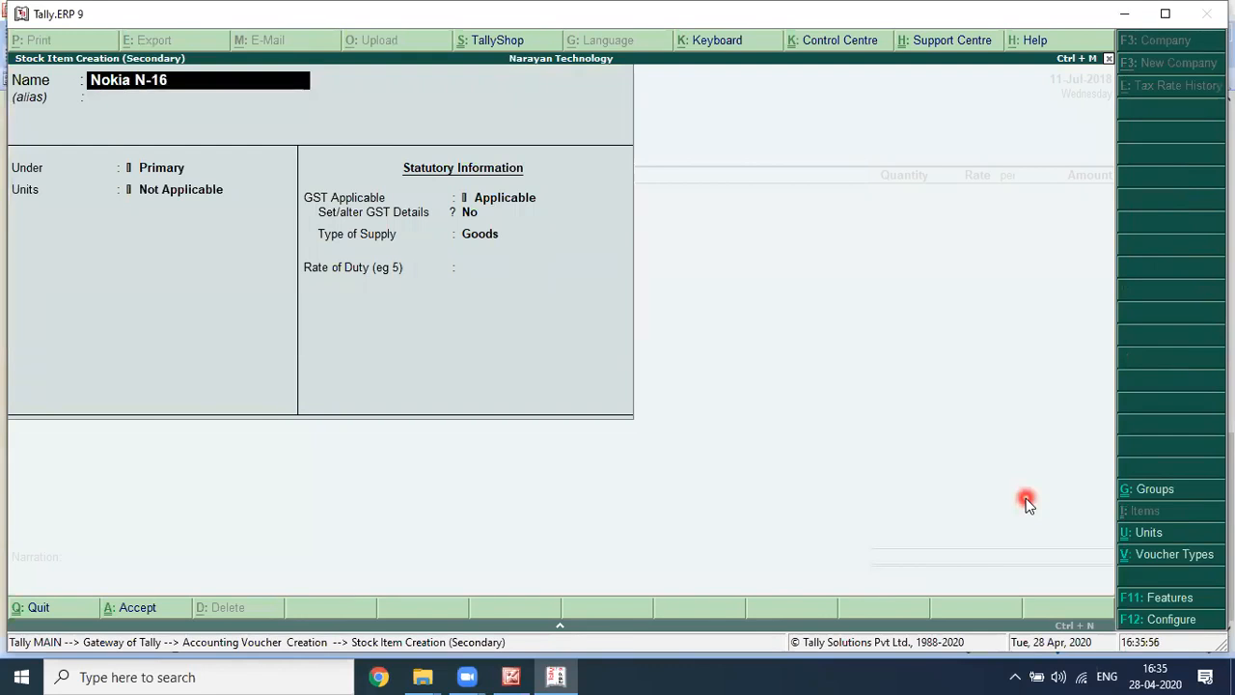
key(Return)
key(alt+Tab)
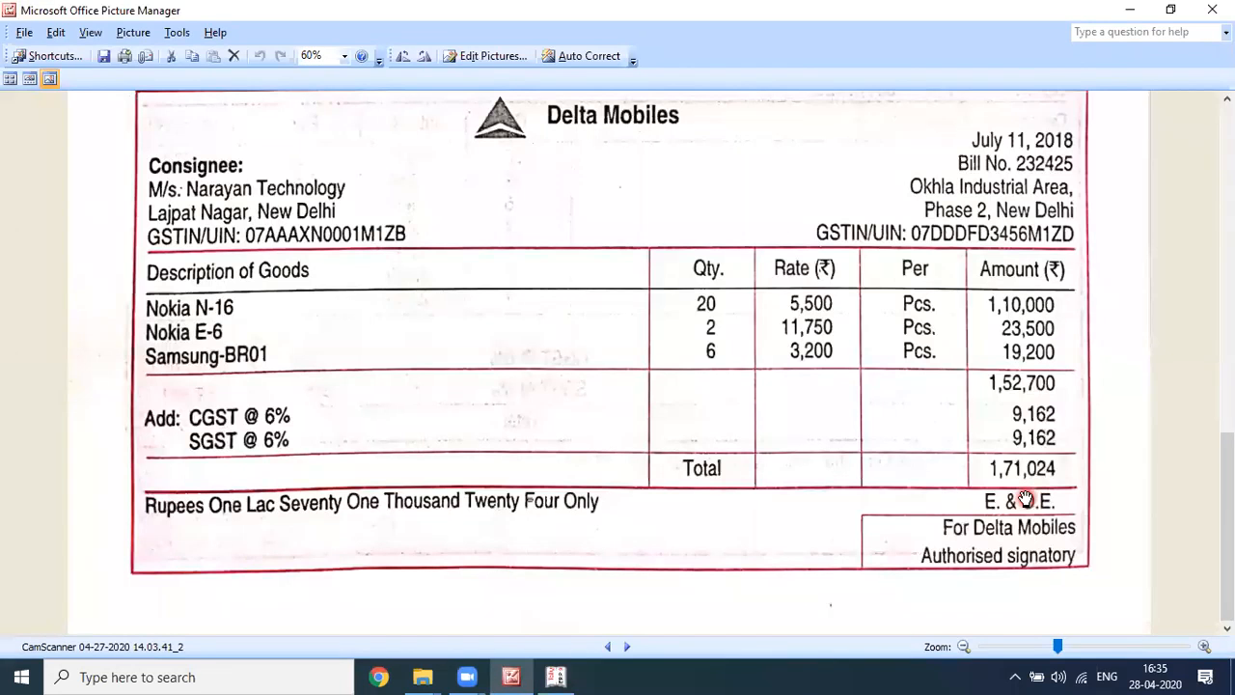
key(alt+Tab)
key(Return)
- Create a stock group named Mobile Phones under Primary and assign it to Nokia N-16
key(Down)
key(Up)
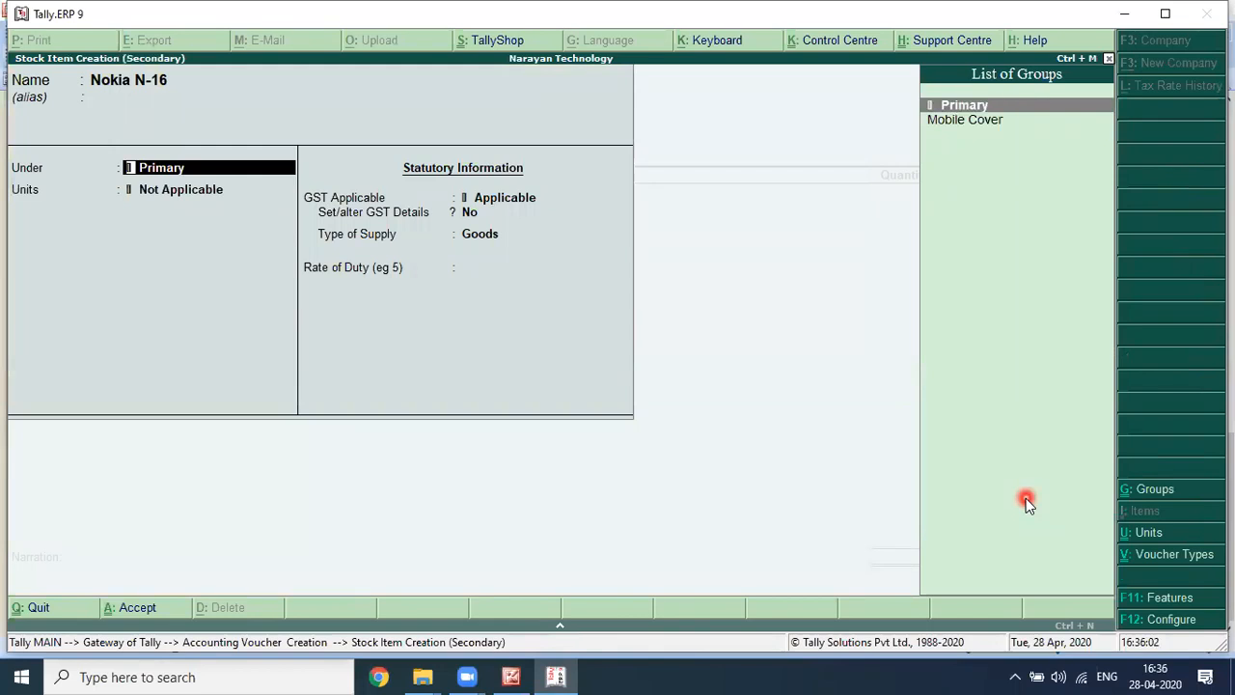
key(alt+c)
text(Mobile)
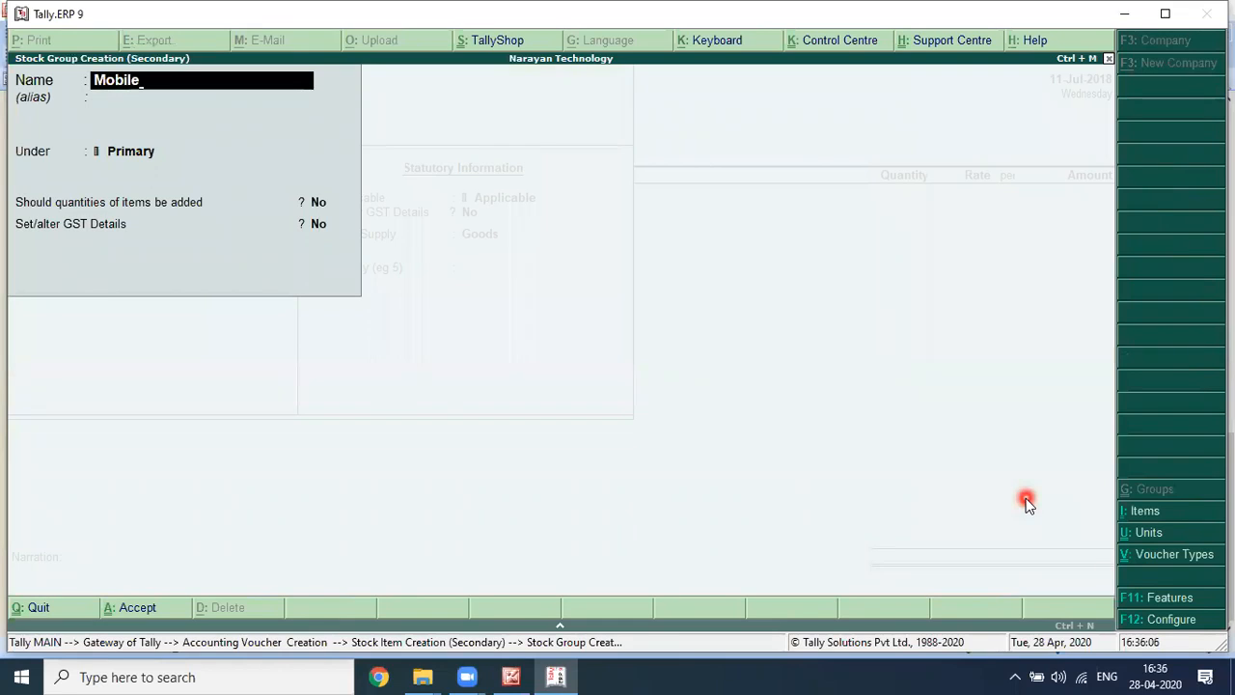
text( Phones)
key(Return)
key(Return)
key(Return)
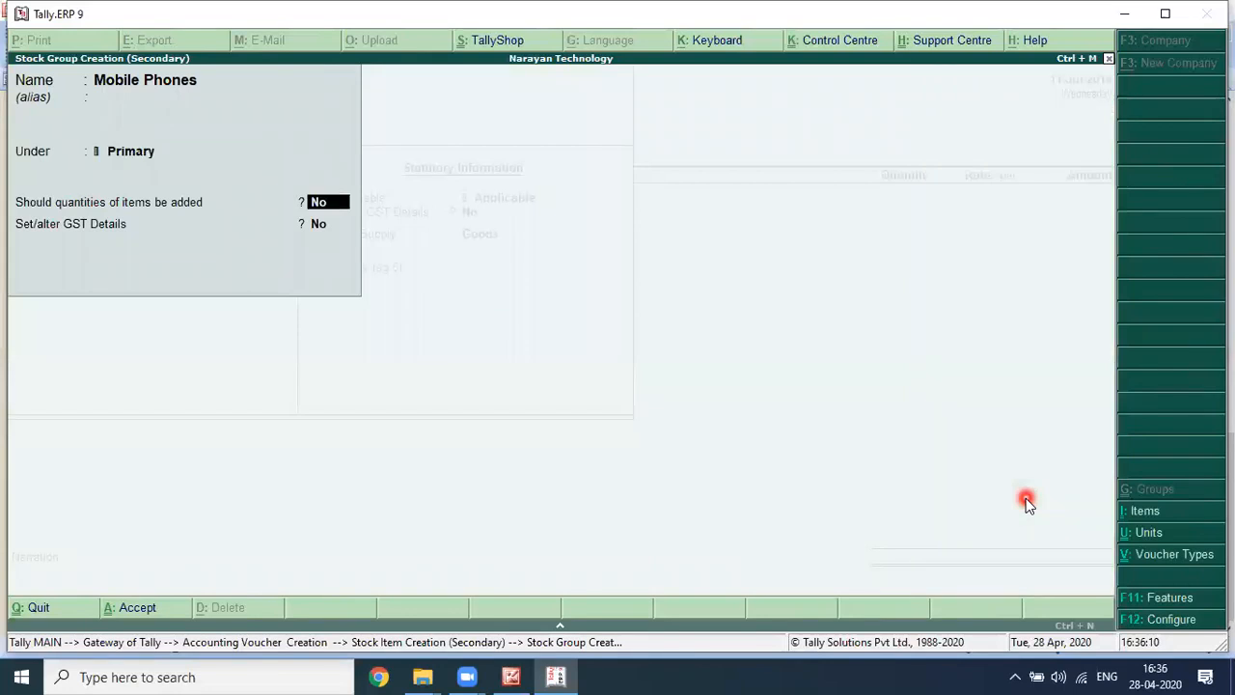
key(Return)
key(Return)
key(Return)
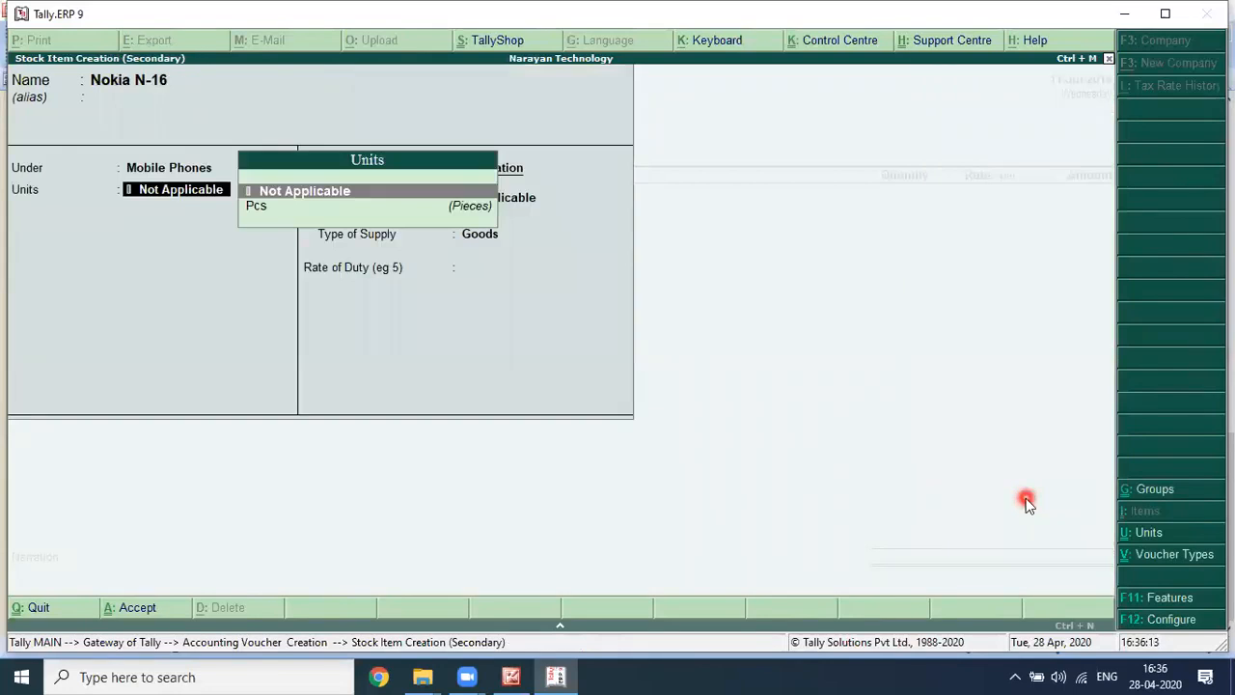
- Set the unit of Nokia N-16 to Pcs and enable its GST details
key(Down)
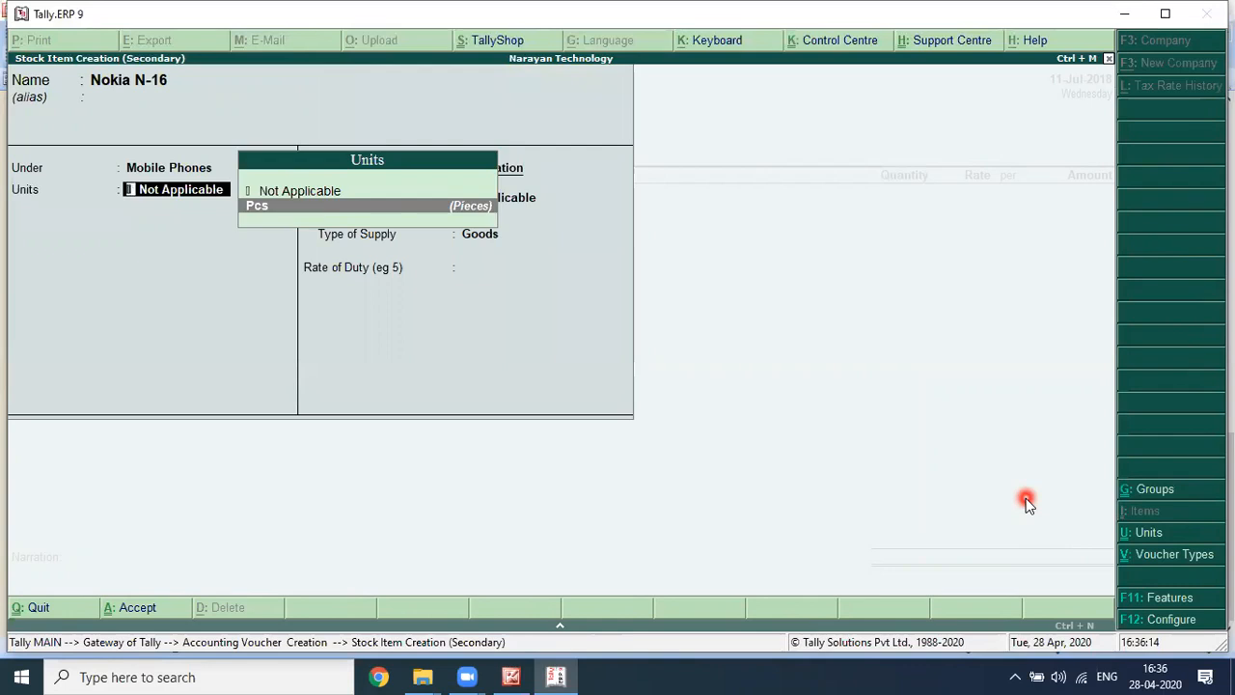
key(Return)
key(y)
key(Return)
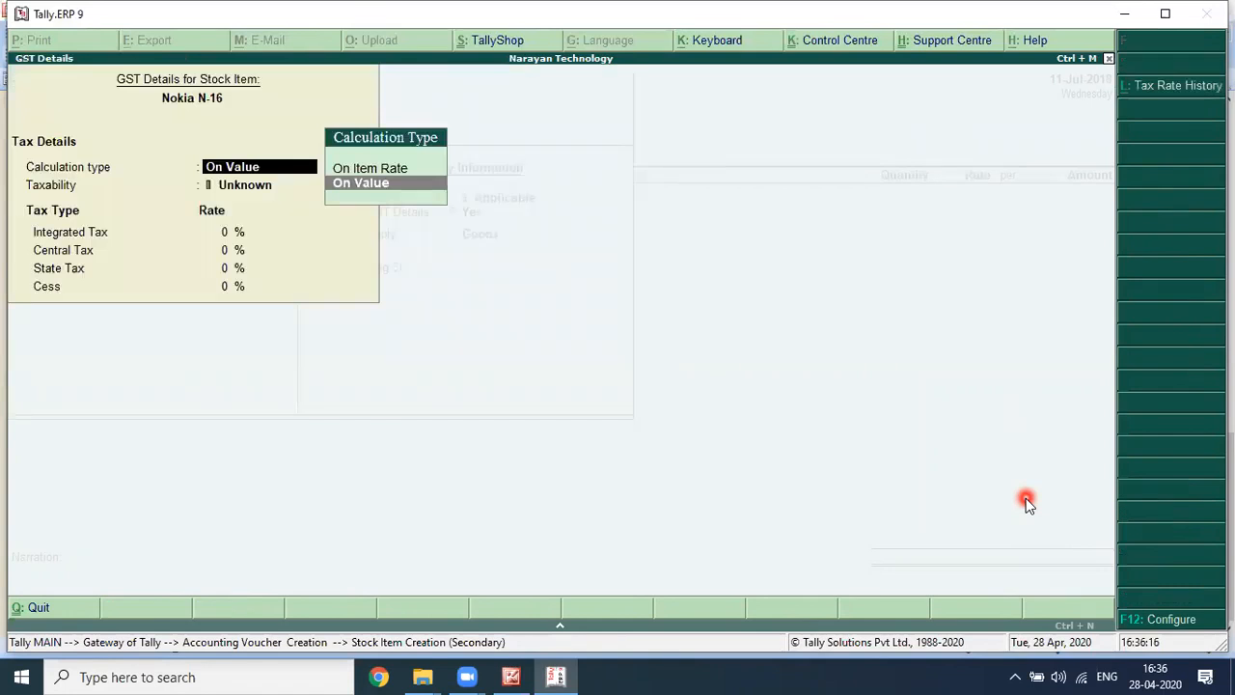
- Make Nokia N-16 taxable on value with 12% integrated tax, keep Goods as supply type, and save the item
key(Return)
key(Down)
key(Down)
key(Down)
key(Return)
text(12)
key(Return)
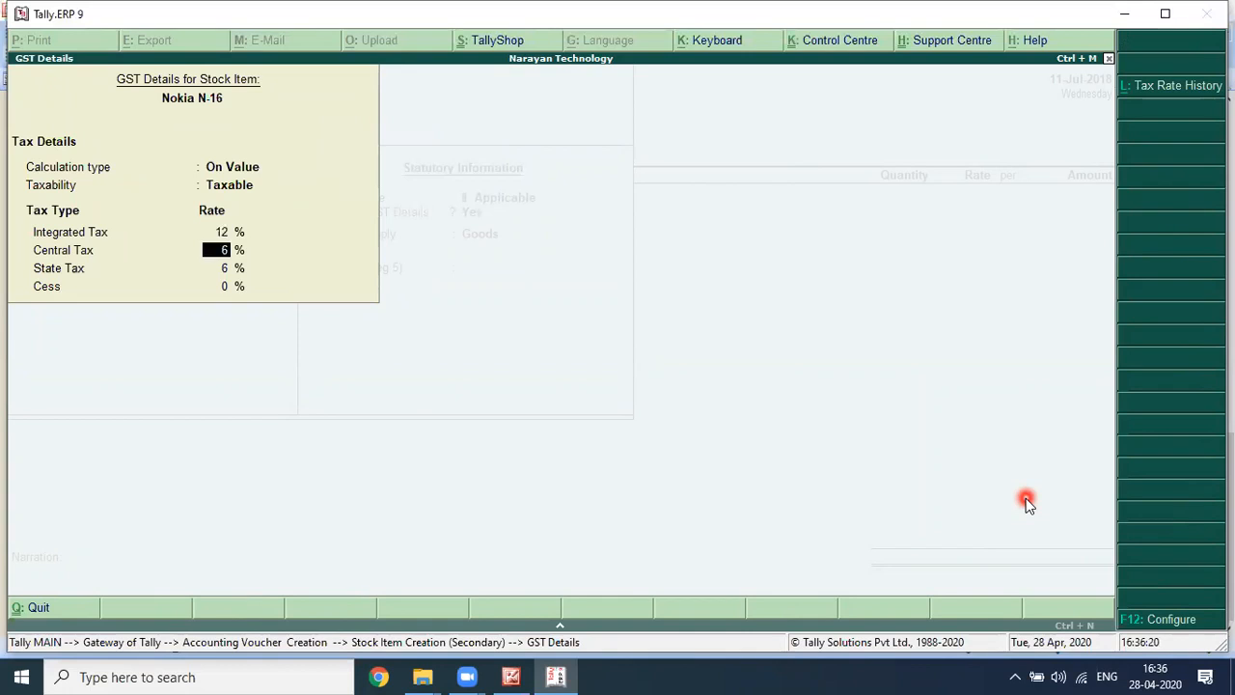
key(Return)
key(Return)
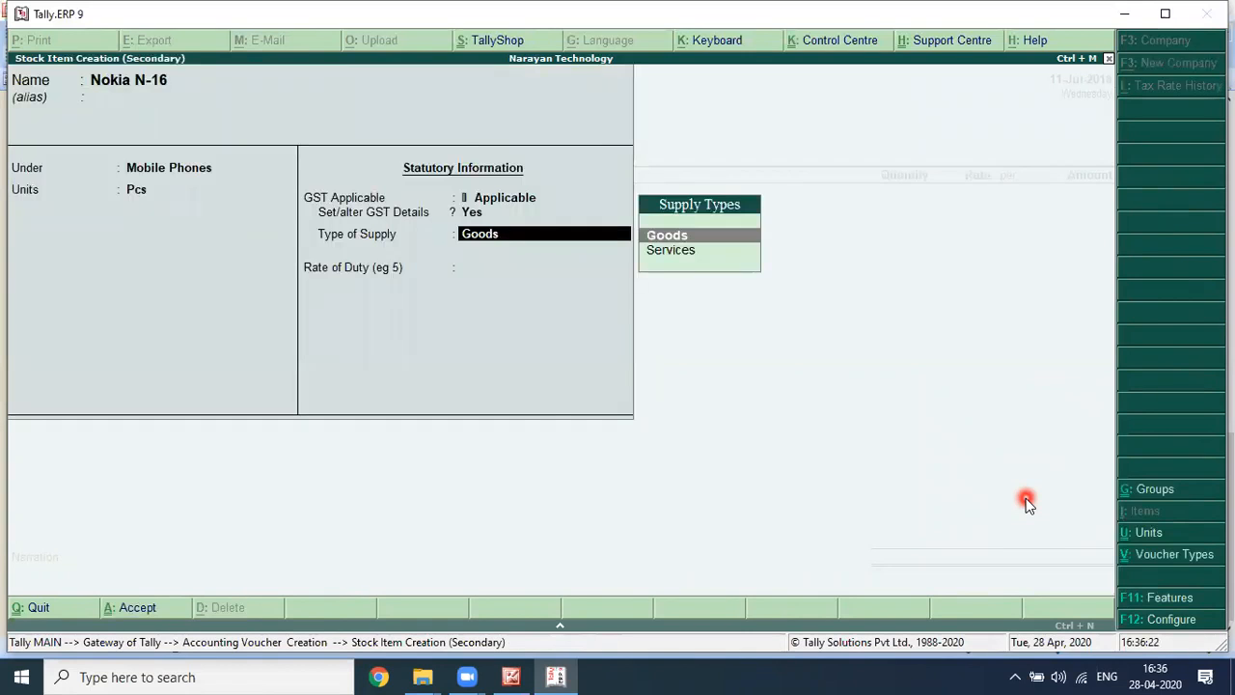
key(Return)
key(Return)
key(Return)
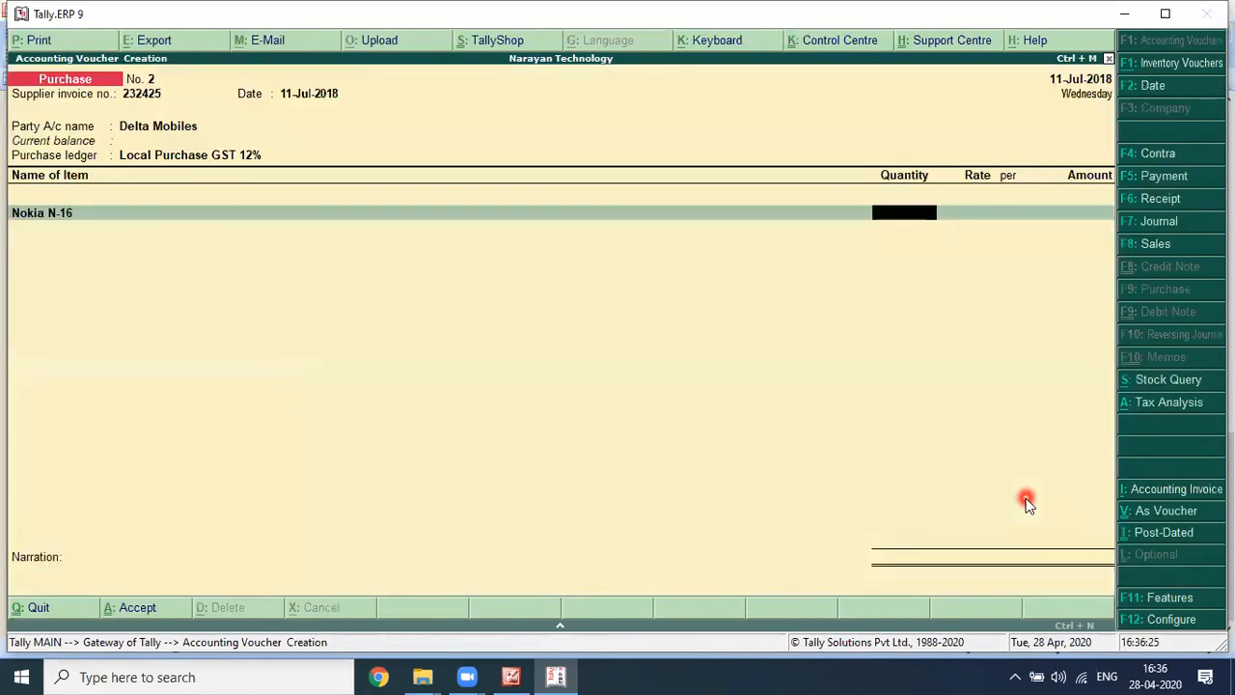
- Enter 20 Pcs of Nokia N-16 at a rate of 5,500 in the purchase voucher
key(alt+Tab)
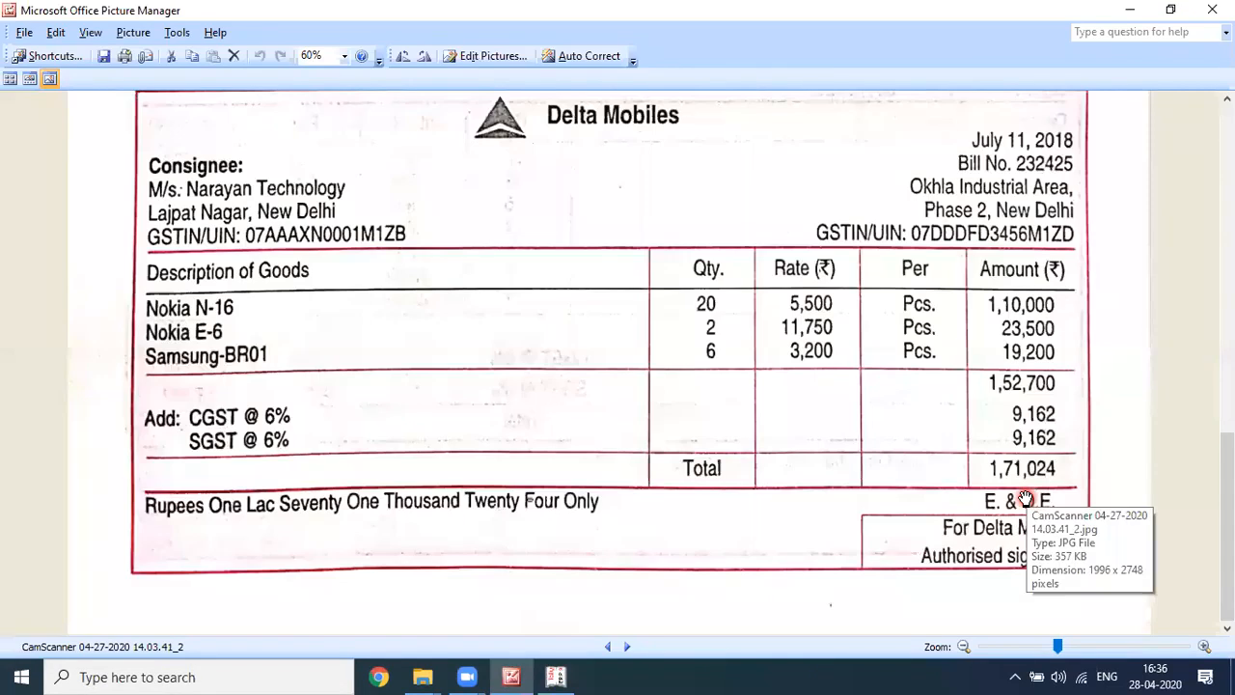
key(alt+Tab)
text(20)
key(Return)
text(5,500)
key(Return)
key(alt+Tab)
- Start a new stock item named Nokia E-6 for the voucher's second line
key(alt+Tab)
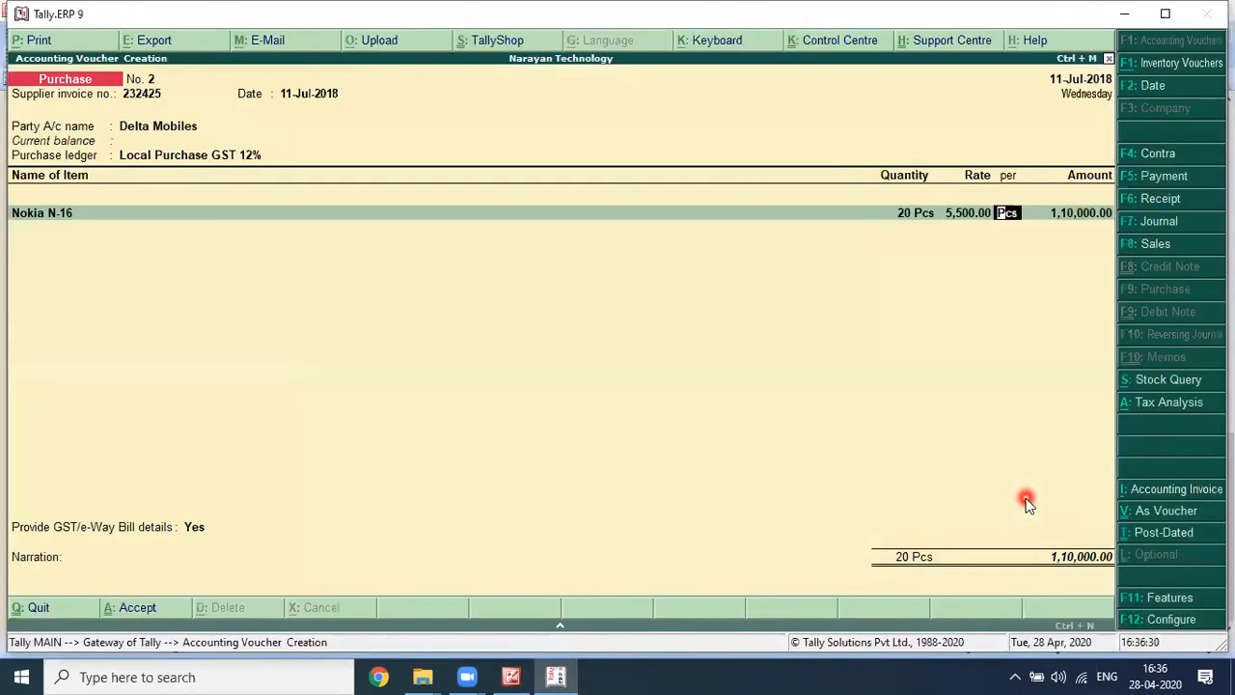
key(Return)
key(alt+Tab)
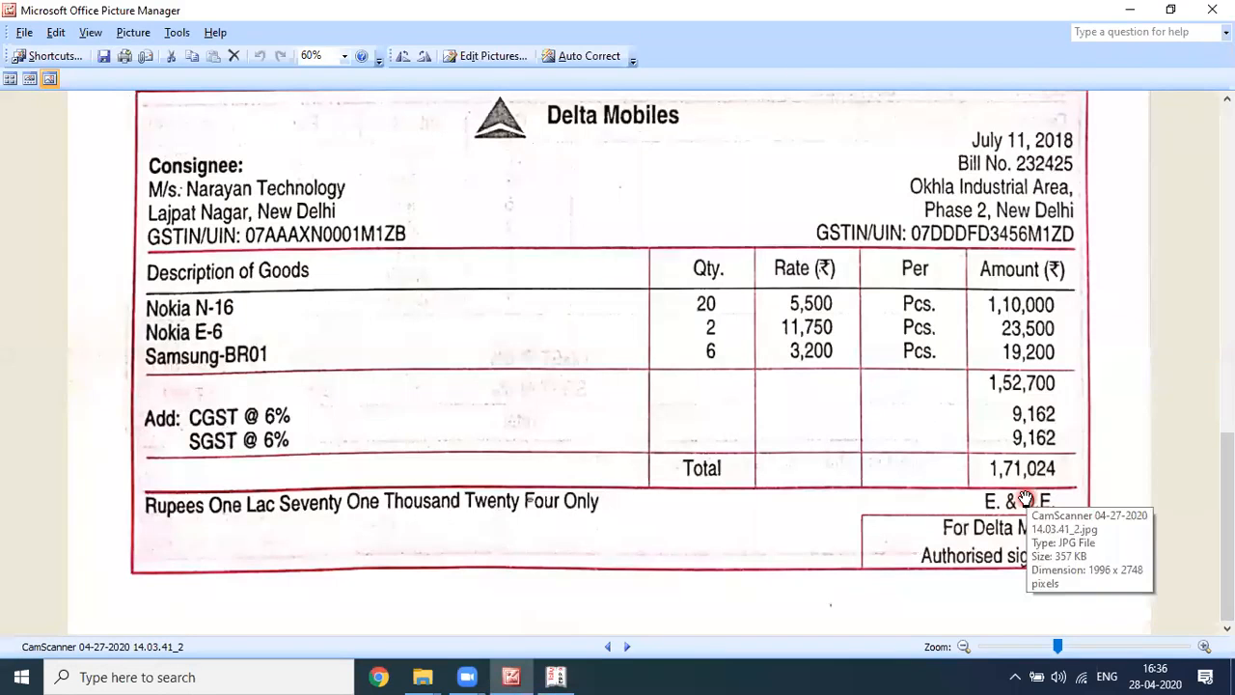
key(alt+Tab)
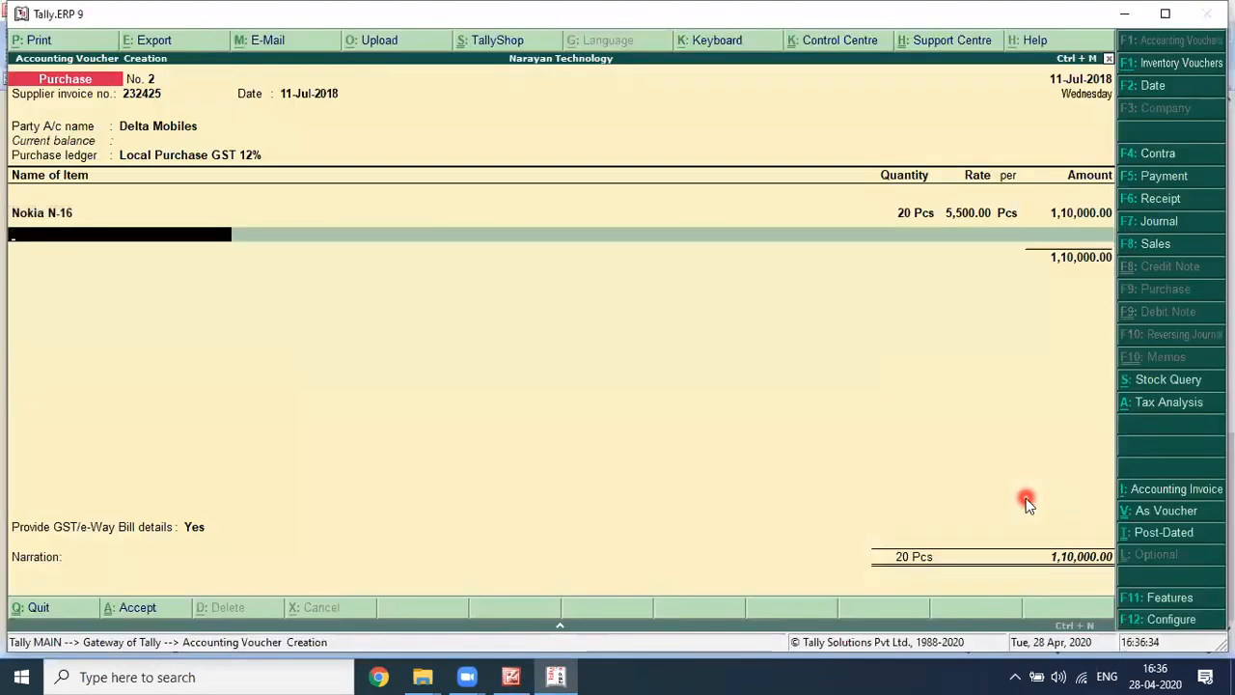
key(alt+c)
text(Nokia E-)
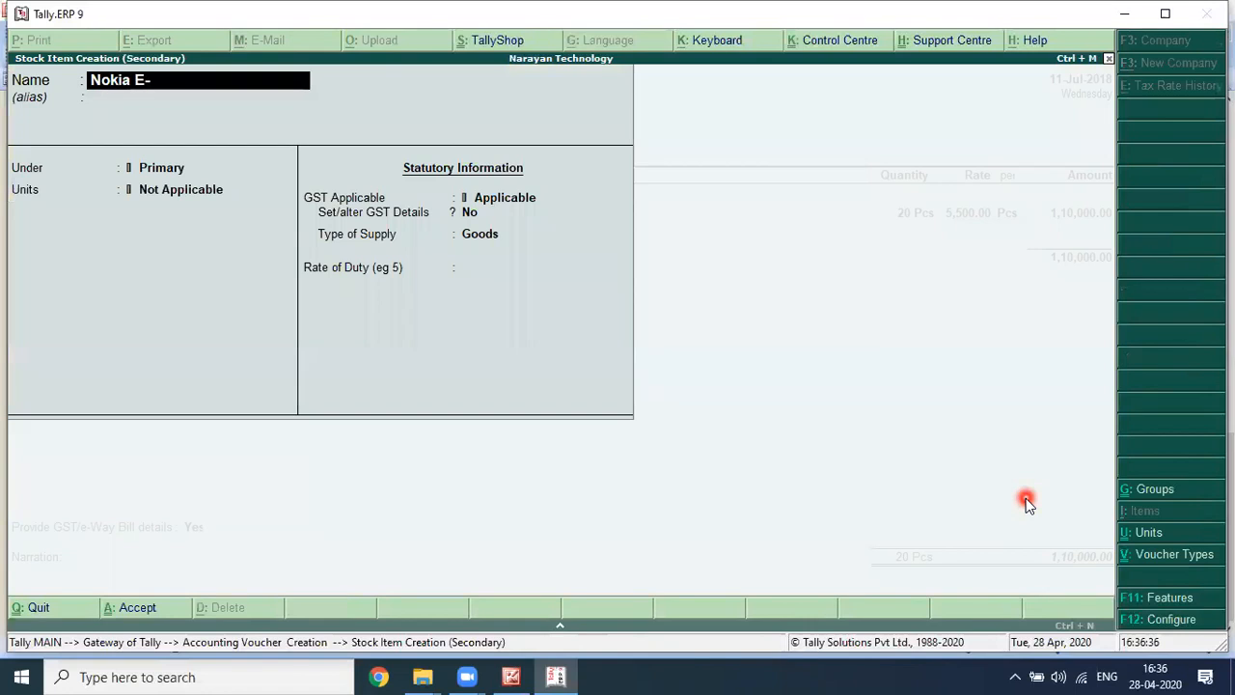
text(6)
key(Return)
key(Return)
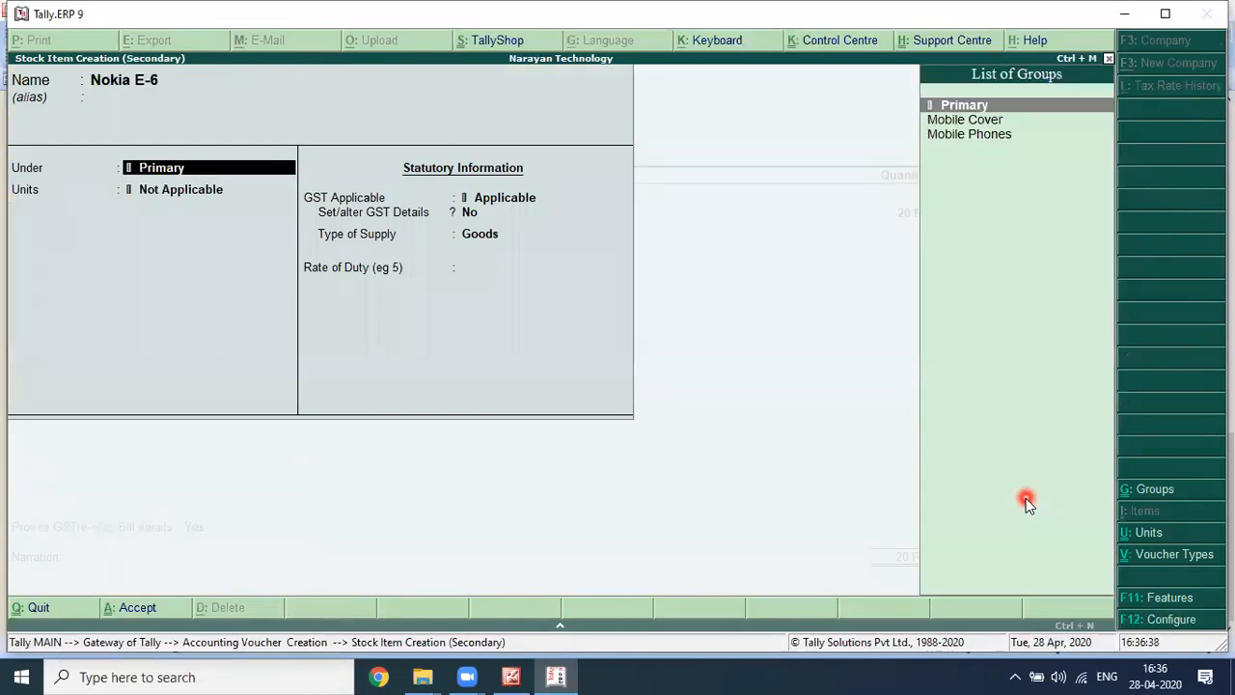
- Place Nokia E-6 under the Mobile Phones group with Pcs as its unit
text(Mob)
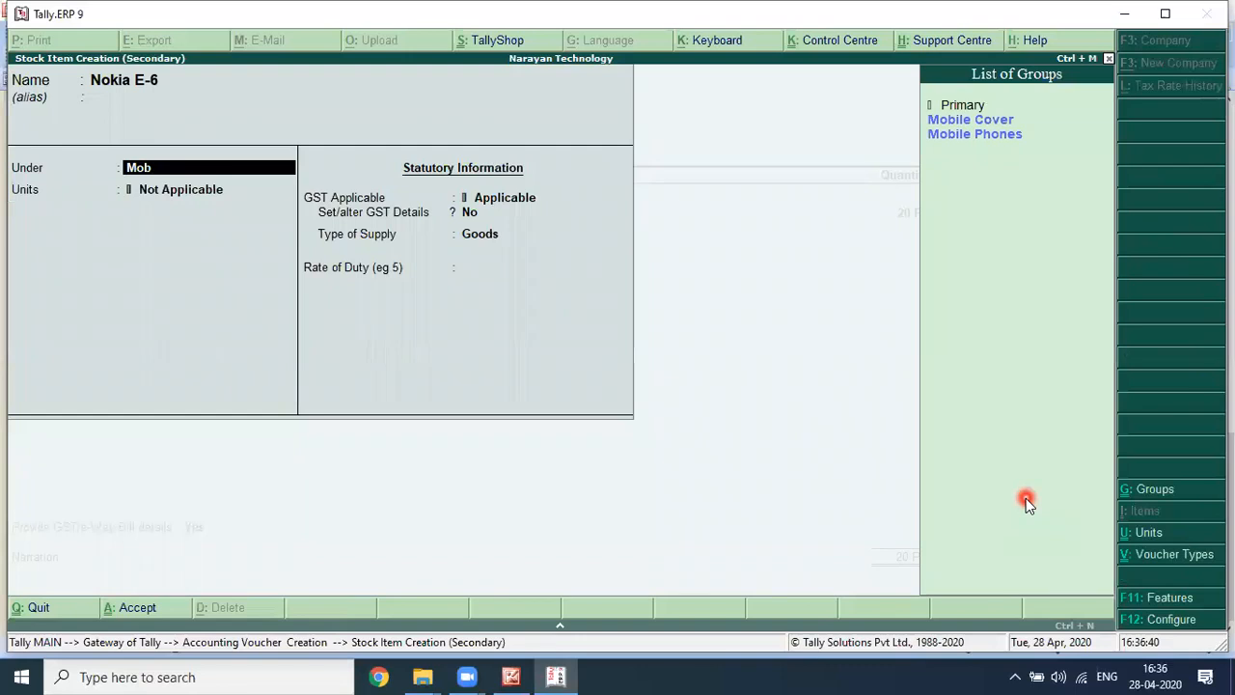
key(Return)
key(Down)
key(Return)
- Enable GST details for Nokia E-6 and make it taxable on value with 12% integrated tax, keeping Goods as supply type
key(Return)
key(Return)
key(BackSpace)
key(y)
key(Return)
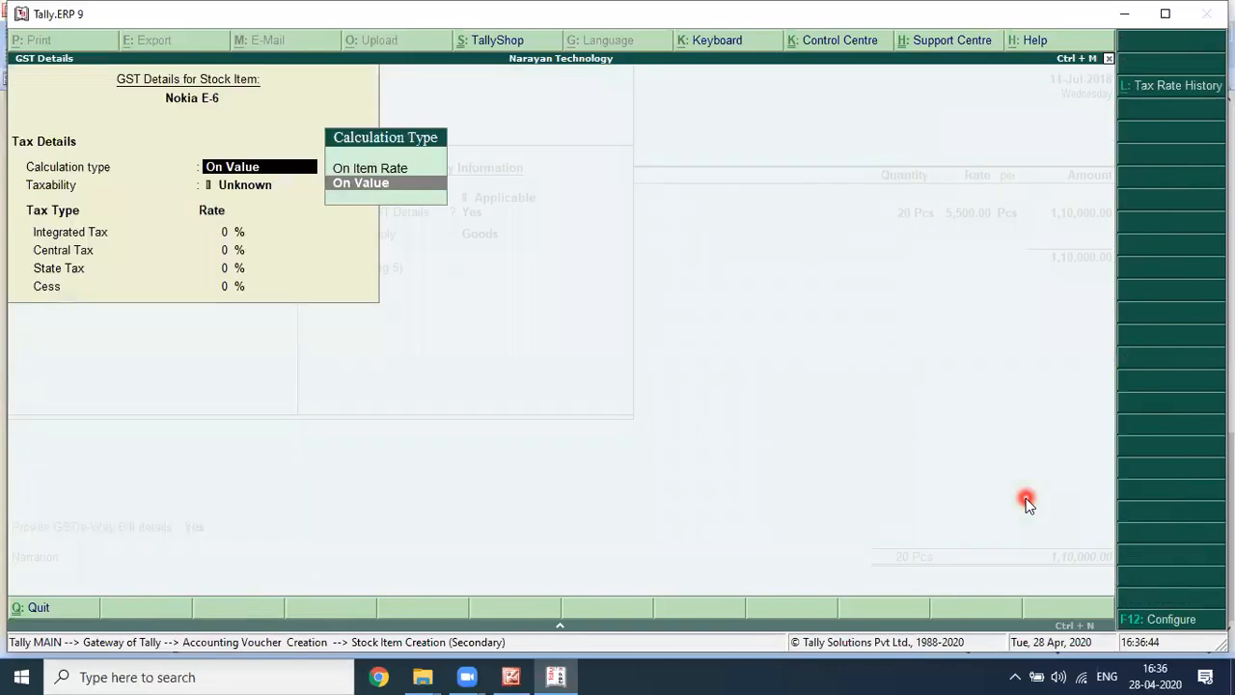
key(Return)
key(Down)
key(Down)
key(Down)
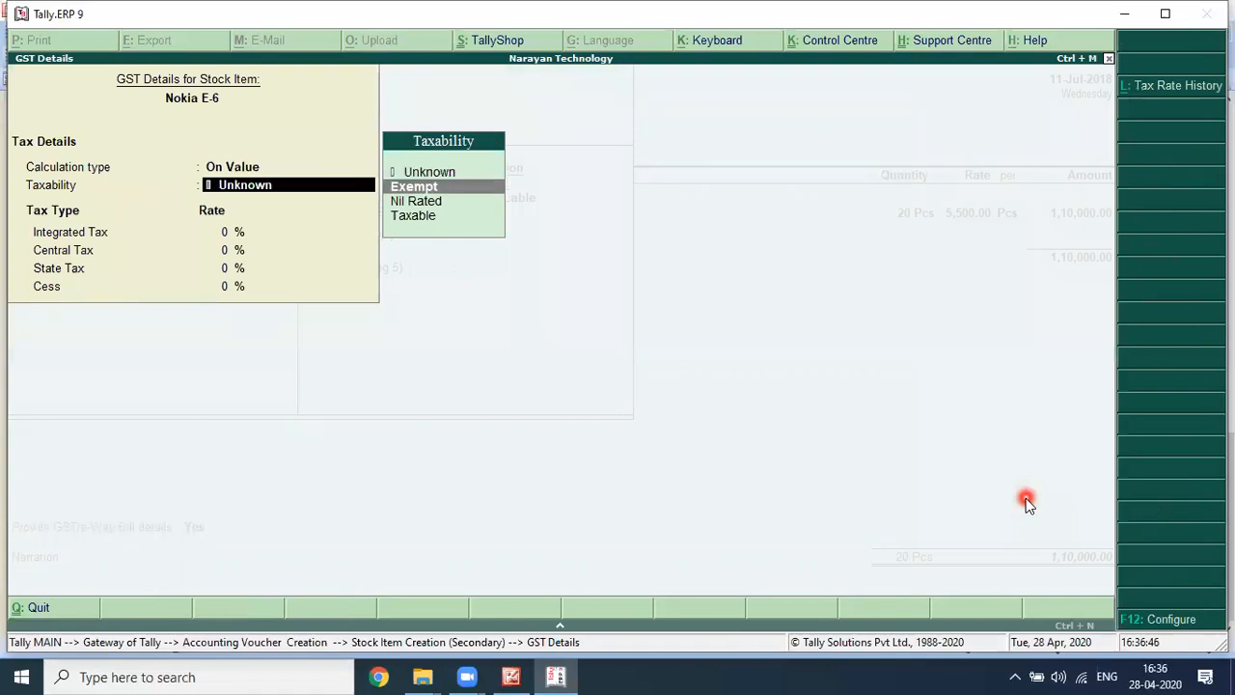
key(Return)
text(12)
key(Return)
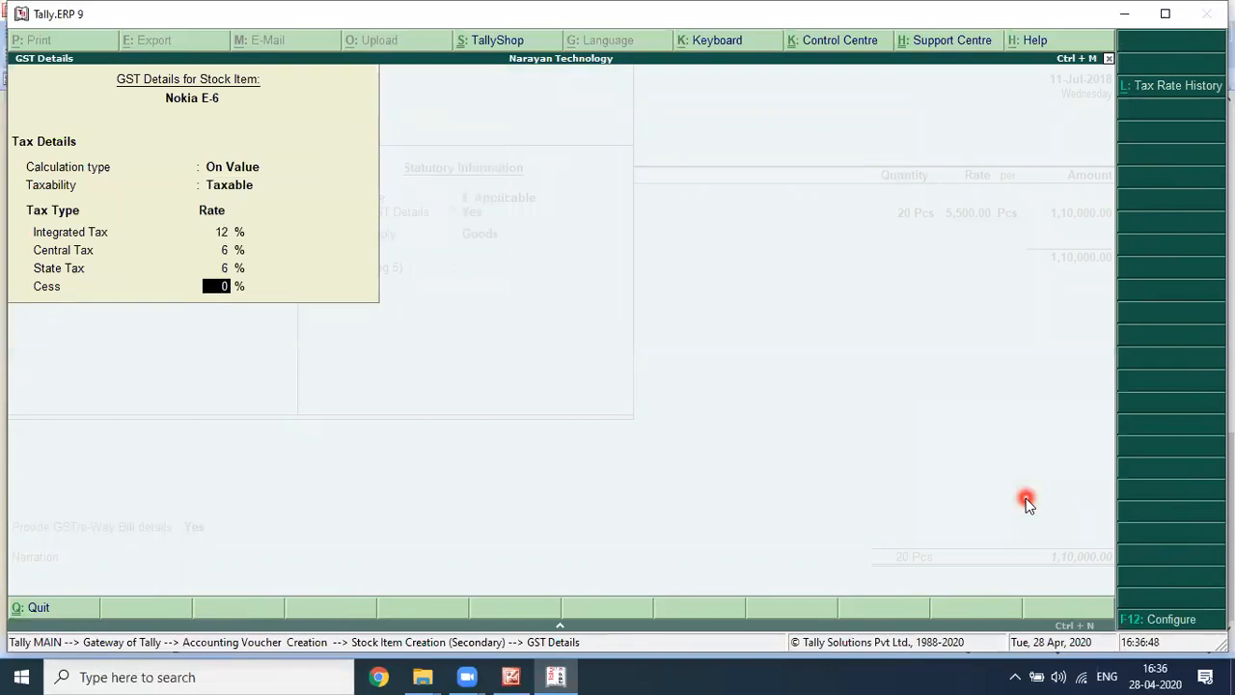
key(Return)
- Save the Nokia E-6 stock item and enter 2 Pcs of it at a rate of 11,750 in the purchase voucher
key(Return)
key(Return)
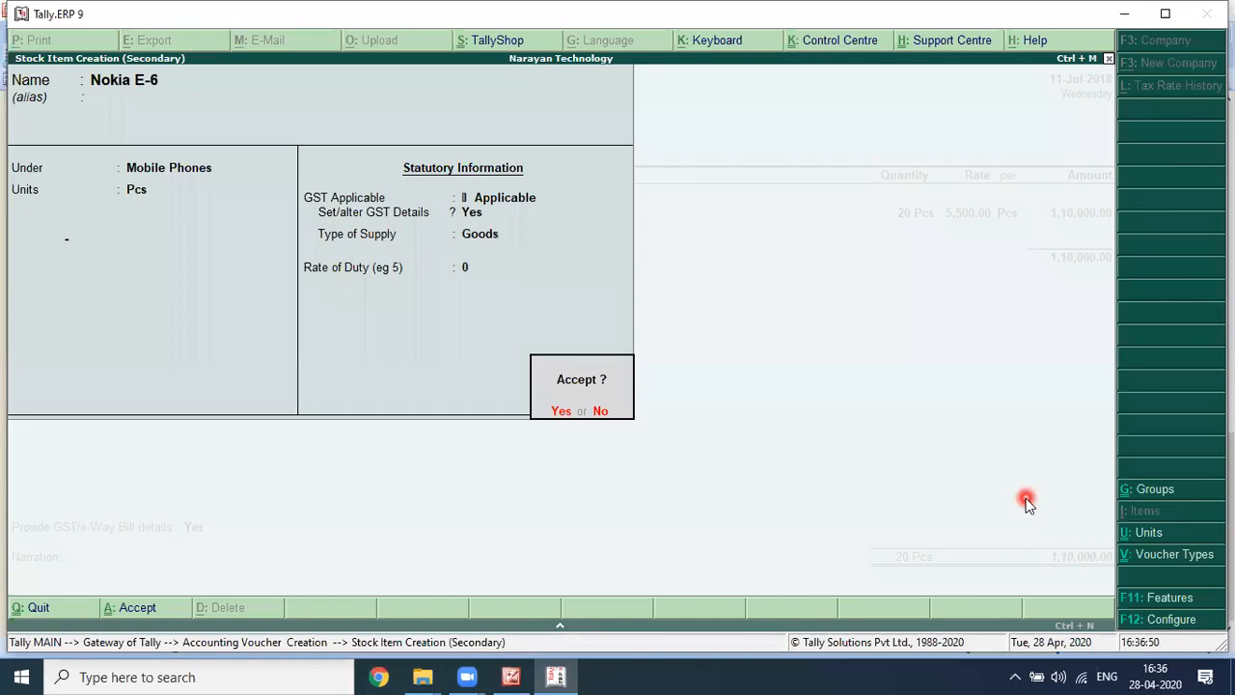
key(Return)
key(alt+Tab)
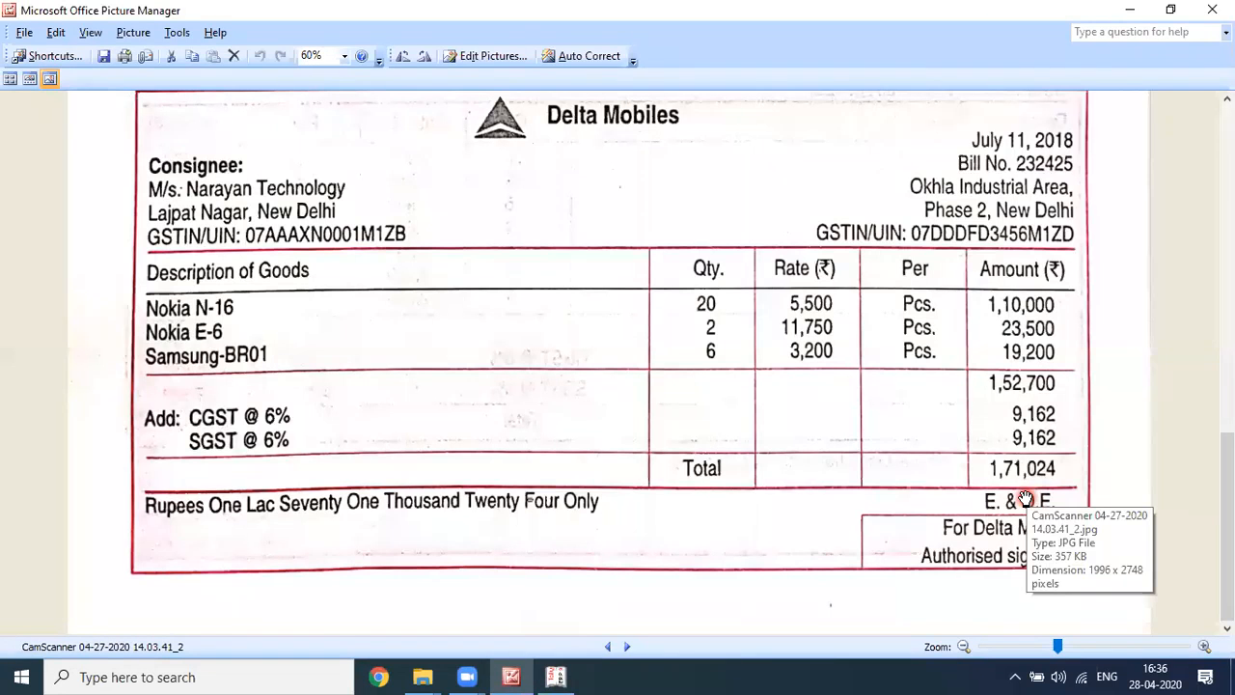
key(alt+Tab)
text(1)
key(BackSpace)
text(2)
key(Return)
text(11750)
key(Return)
key(Return)
- Start a new stock item named Samsung BR-01 for the voucher's third line
key(alt+Tab)
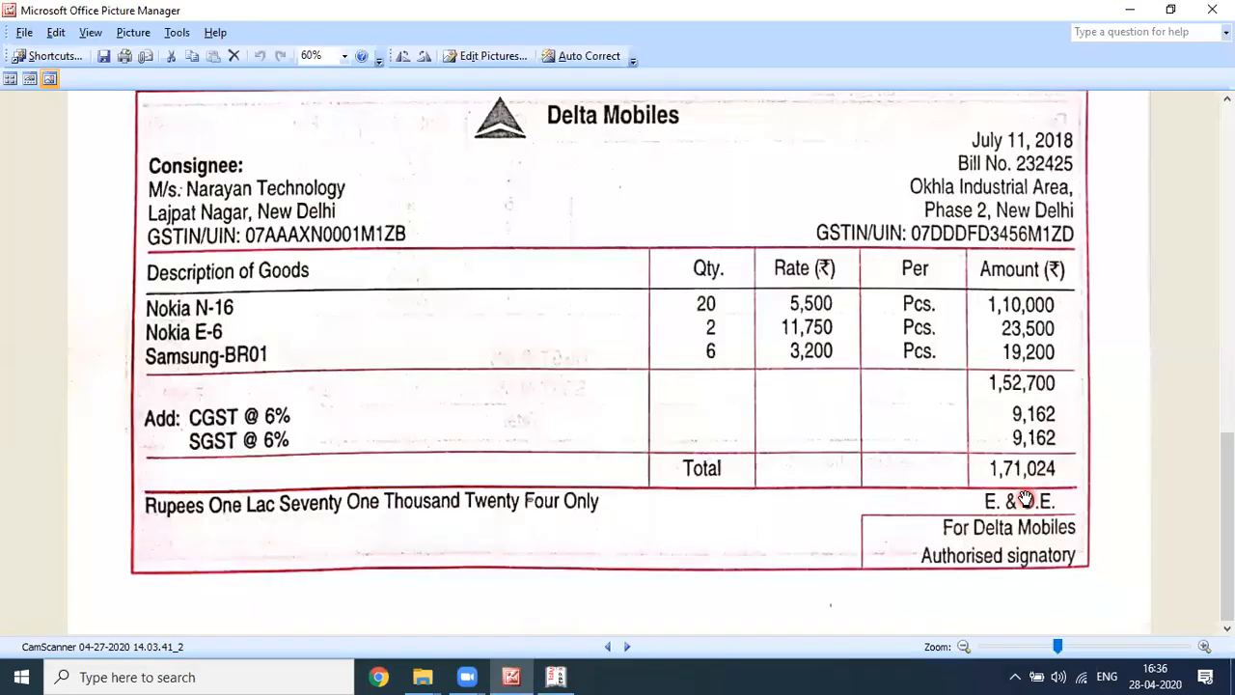
key(alt+Tab)
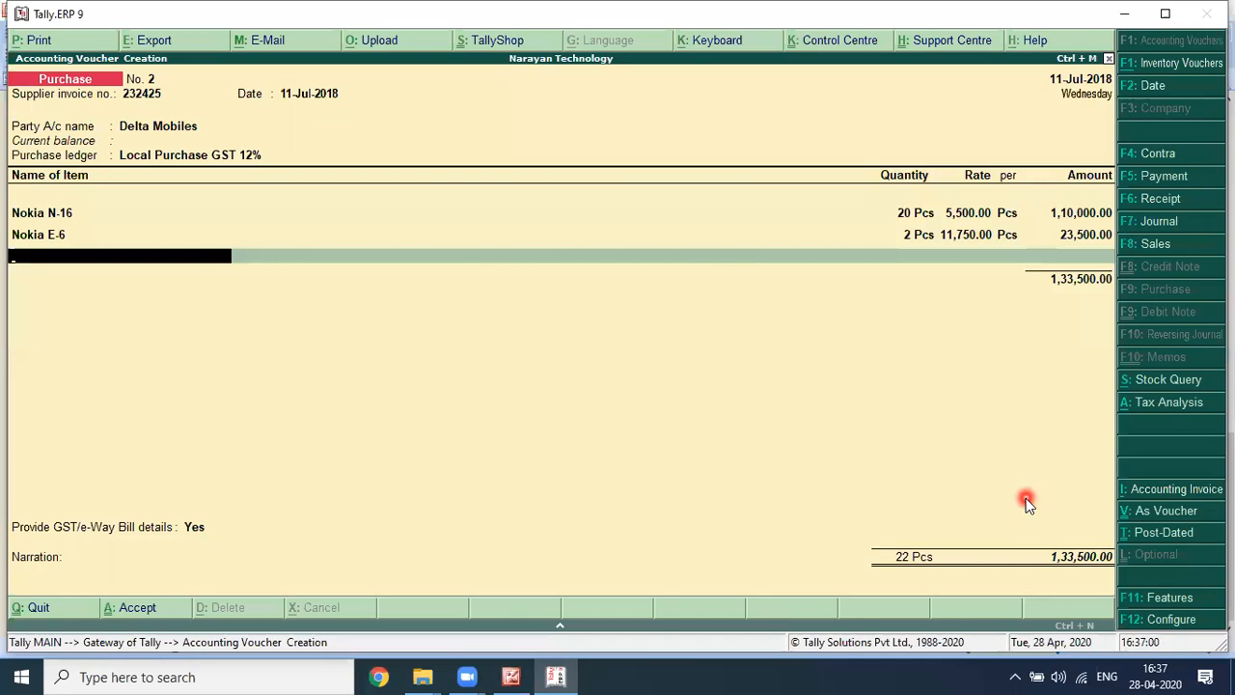
text(Sam)
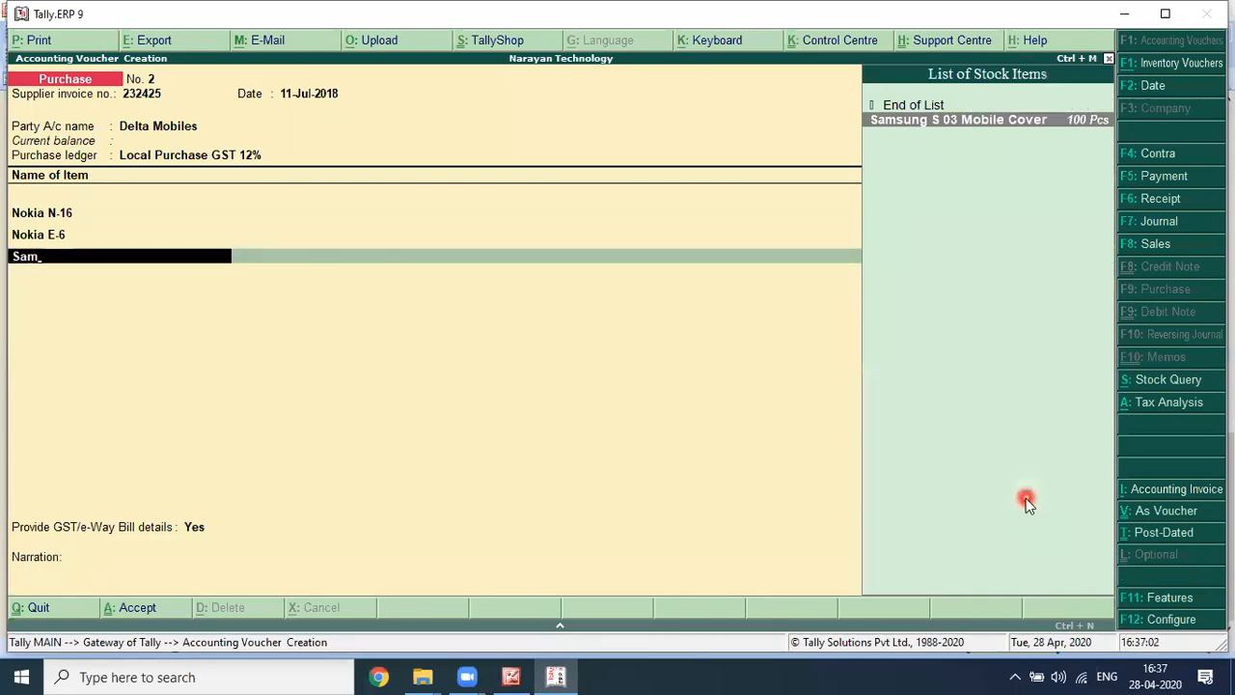
key(alt+c)
text(Sams)
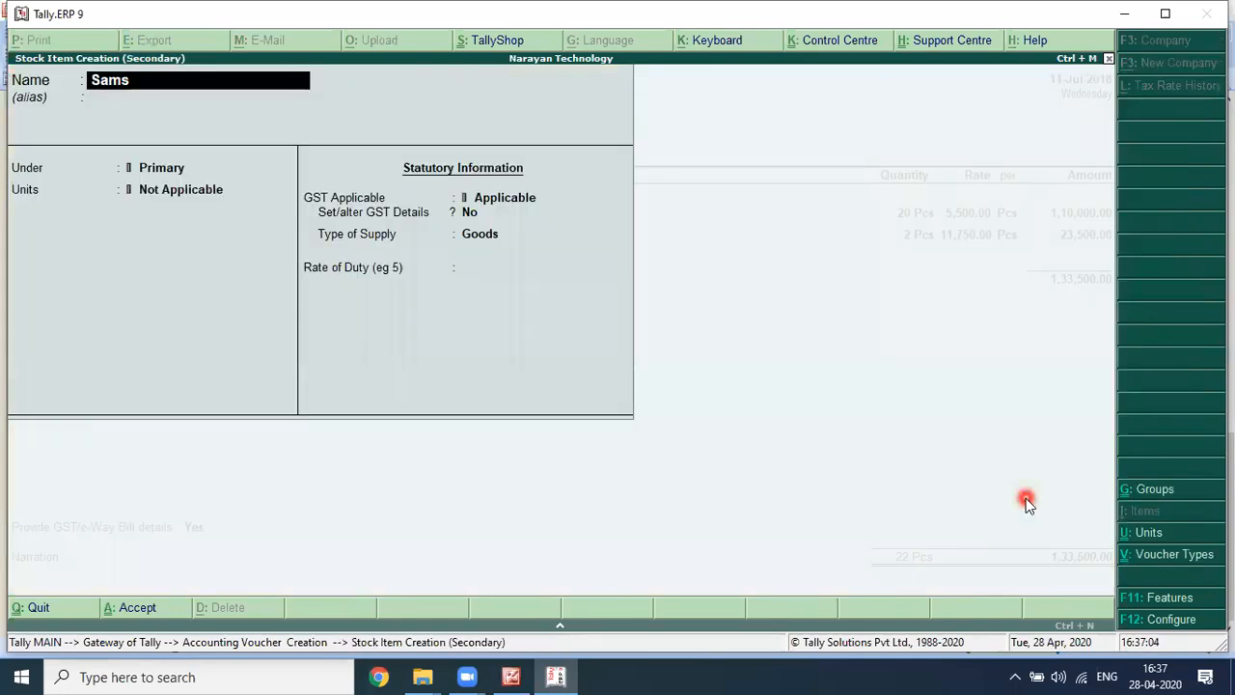
text(ung BR-01)
key(Return)
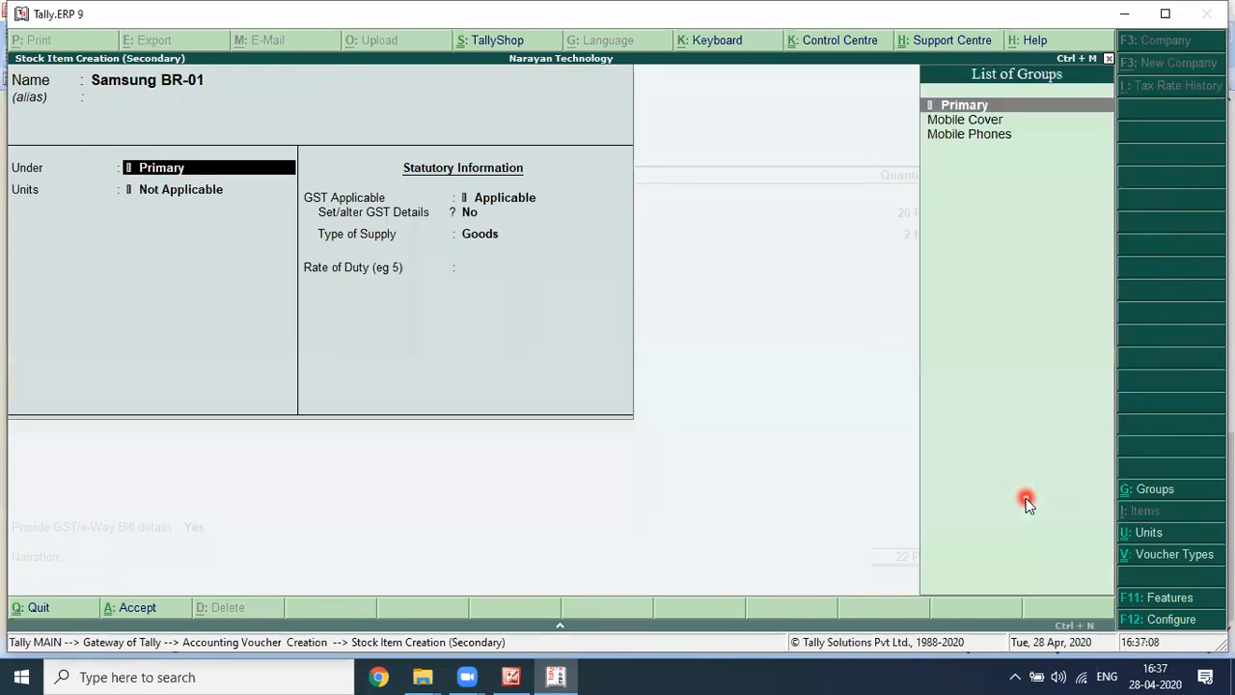
- Place Samsung BR-01 under the Mobile Phones group with Pcs as its unit
text(Mob)
key(Down)
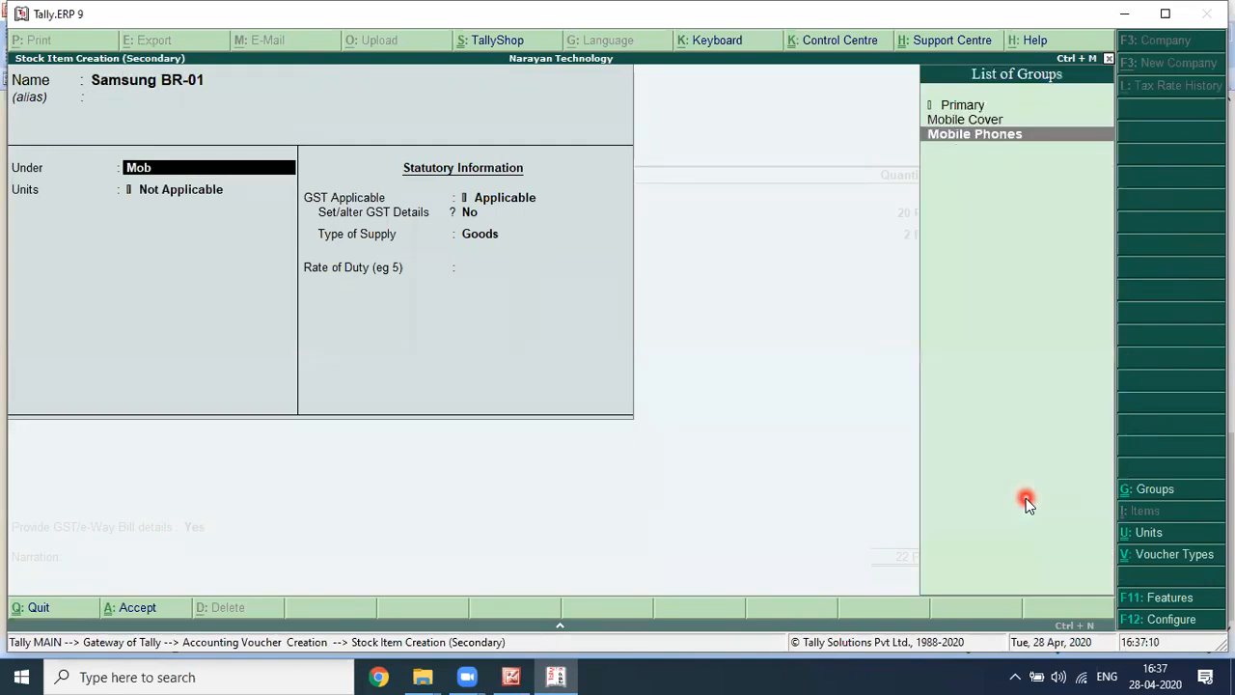
key(Return)
- Enable GST details for Samsung BR-01, taxable on value at 12% integrated tax with Goods as supply type, and save the item
key(Return)
key(Return)
text(y)
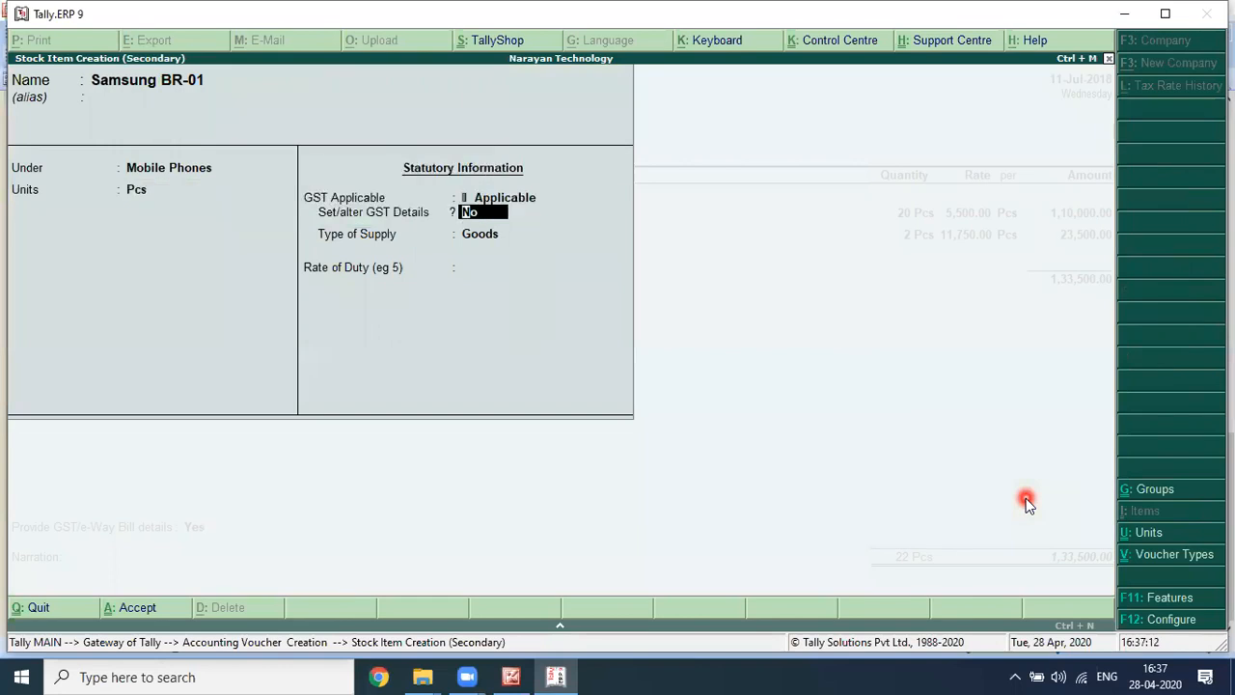
key(Return)
key(Return)
key(Down)
key(Down)
key(Down)
key(Return)
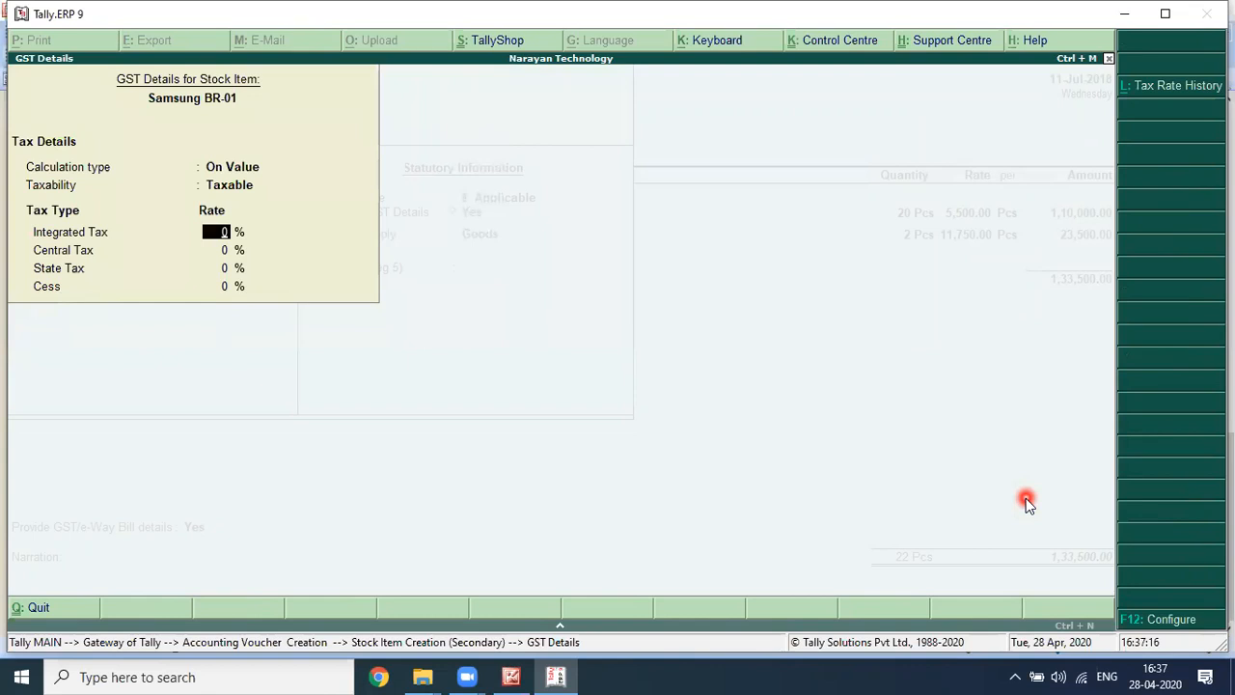
text(12)
key(Return)
key(ctrl+a)
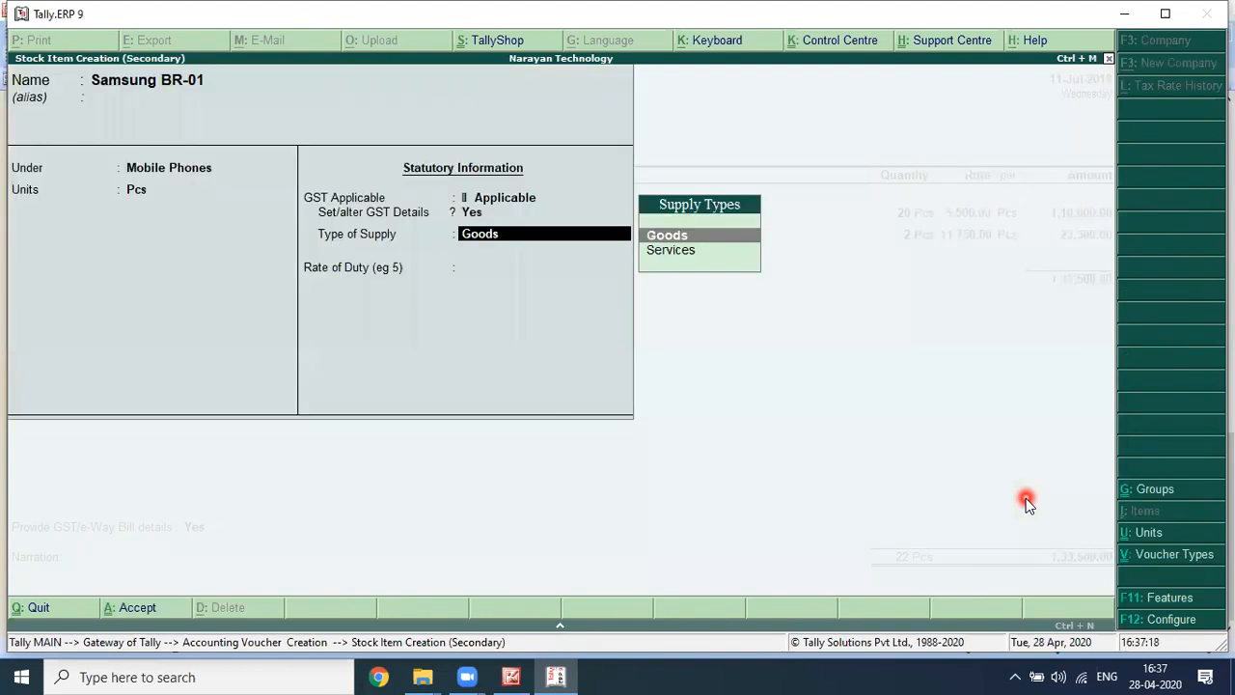
key(Return)
key(Return)
- Enter 6 Pcs of Samsung BR-01 at a rate of 3,200 in the purchase voucher
key(Return)
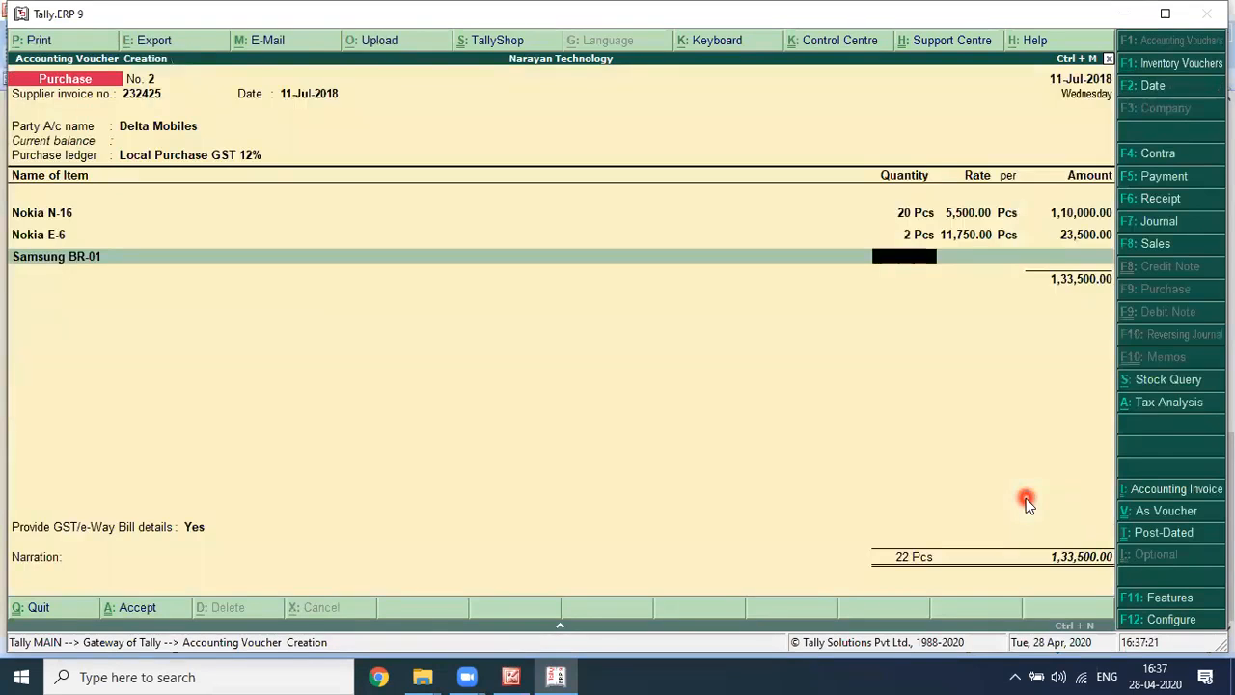
key(alt+Tab)
key(alt+Tab)
text(6)
key(Return)
key(alt+Tab)
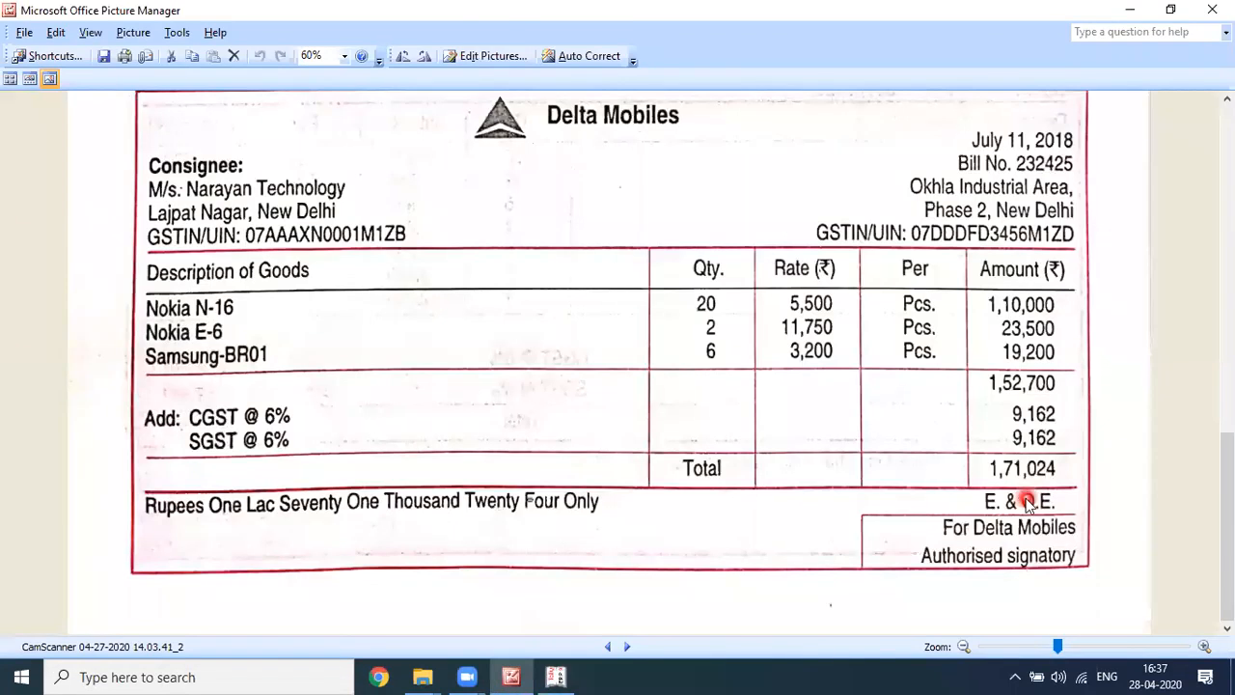
key(alt+Tab)
text(3200)
- End the item list and add the CGST and SGST ledgers to the purchase voucher with their calculated amounts
key(Return)
key(Return)
key(Return)
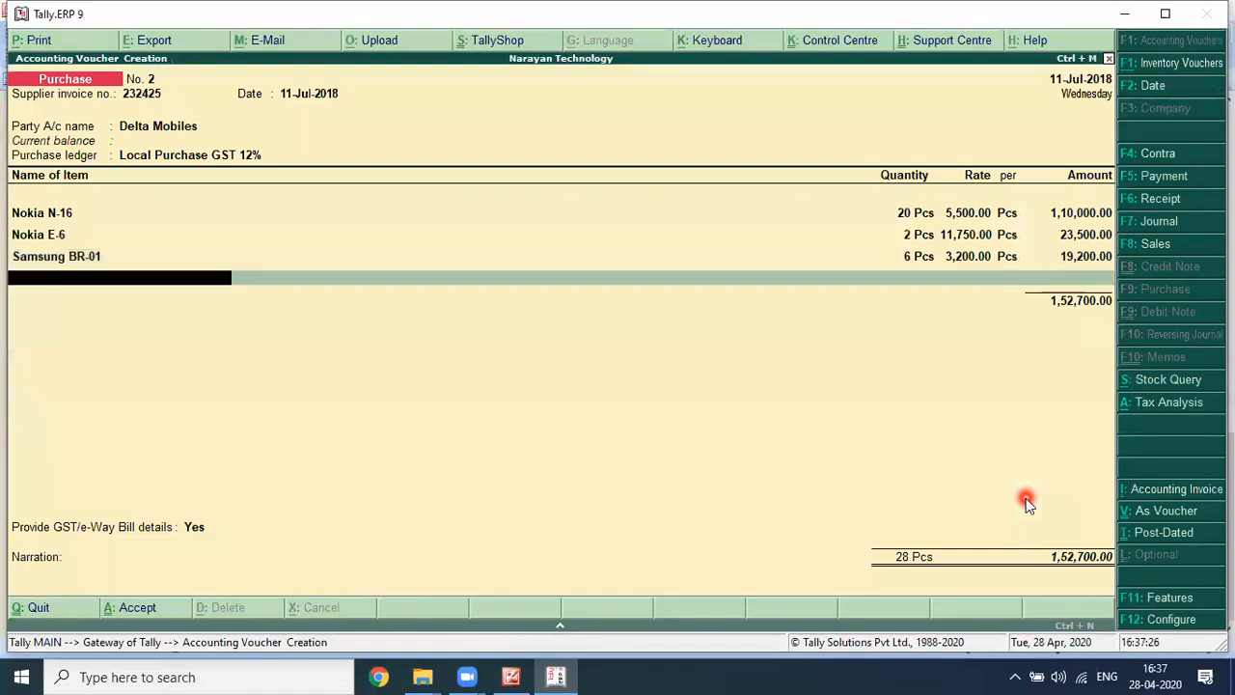
key(Return)
text(Cgst)
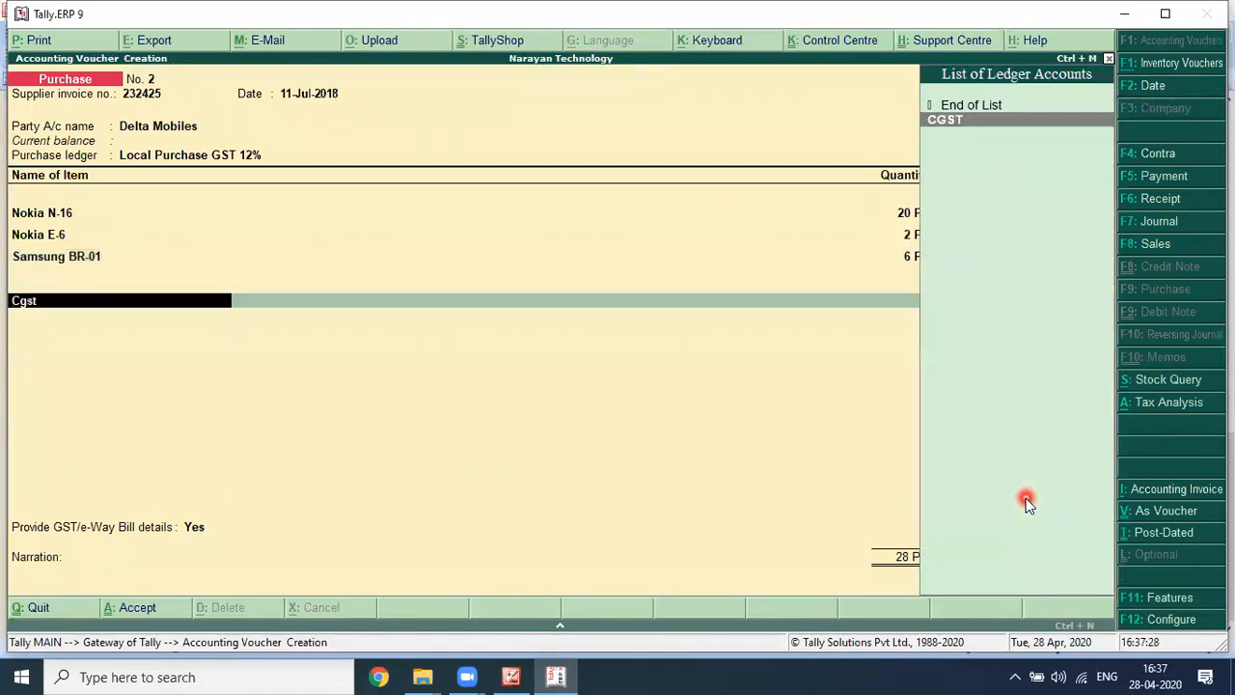
key(Return)
key(Return)
text(Sgst)
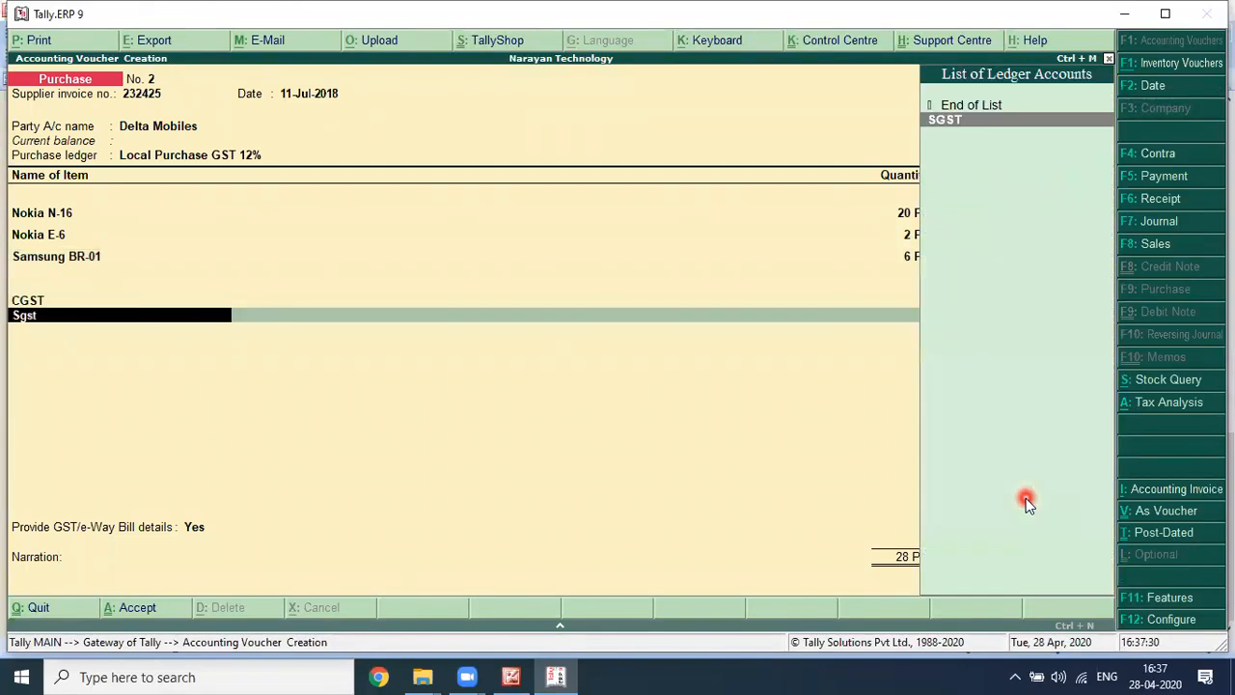
key(Return)
key(alt+Tab)
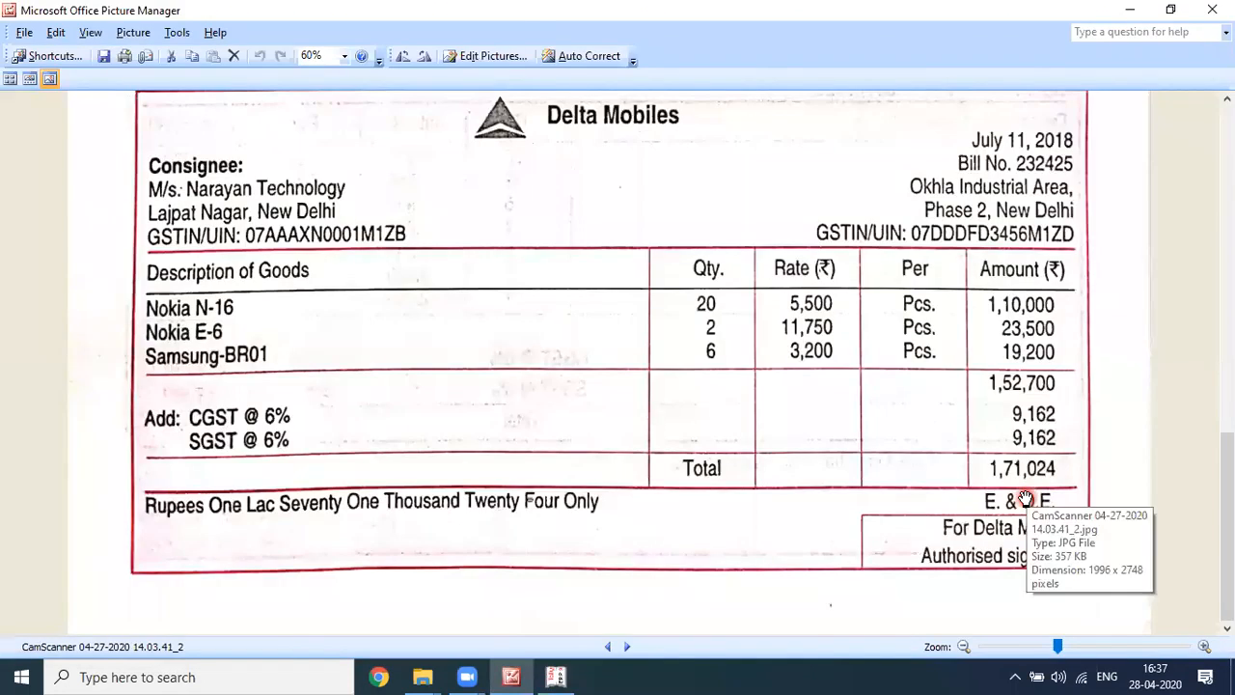
key(alt+Tab)
key(Return)
key(Return)
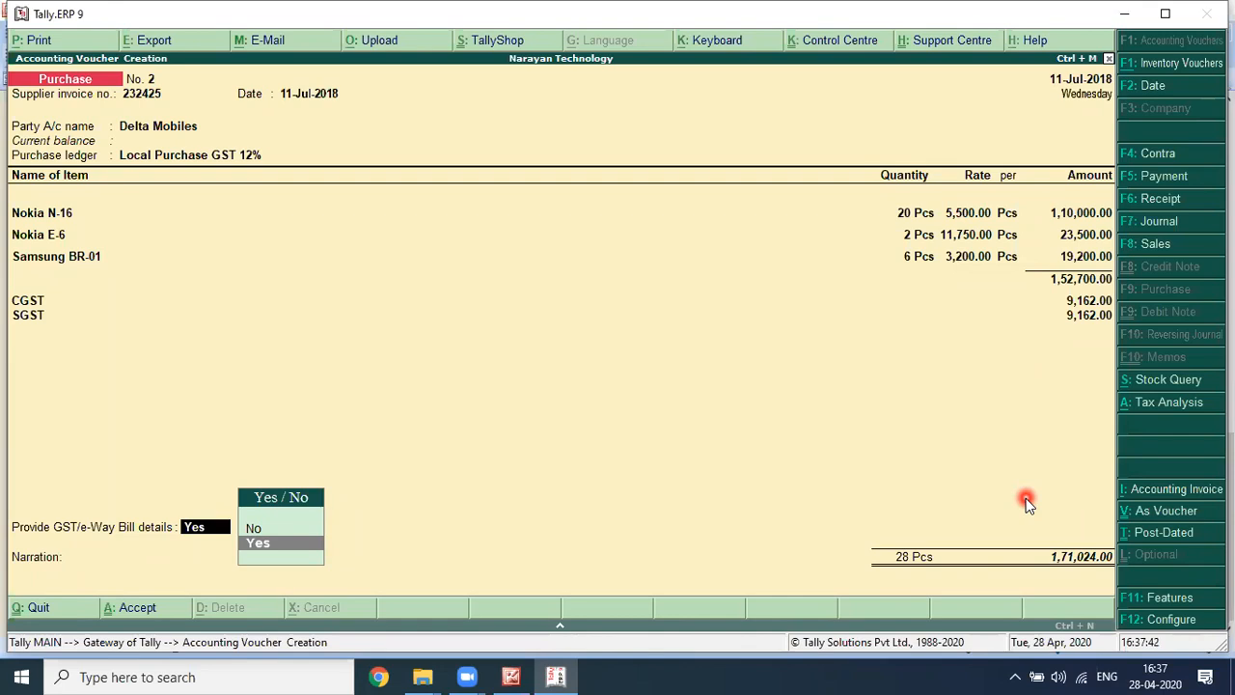
- Keep GST/e-Way Bill details set to Yes and accept the prefilled invoice and consignor details, leaving the e-Way Bill number blank
key(Up)
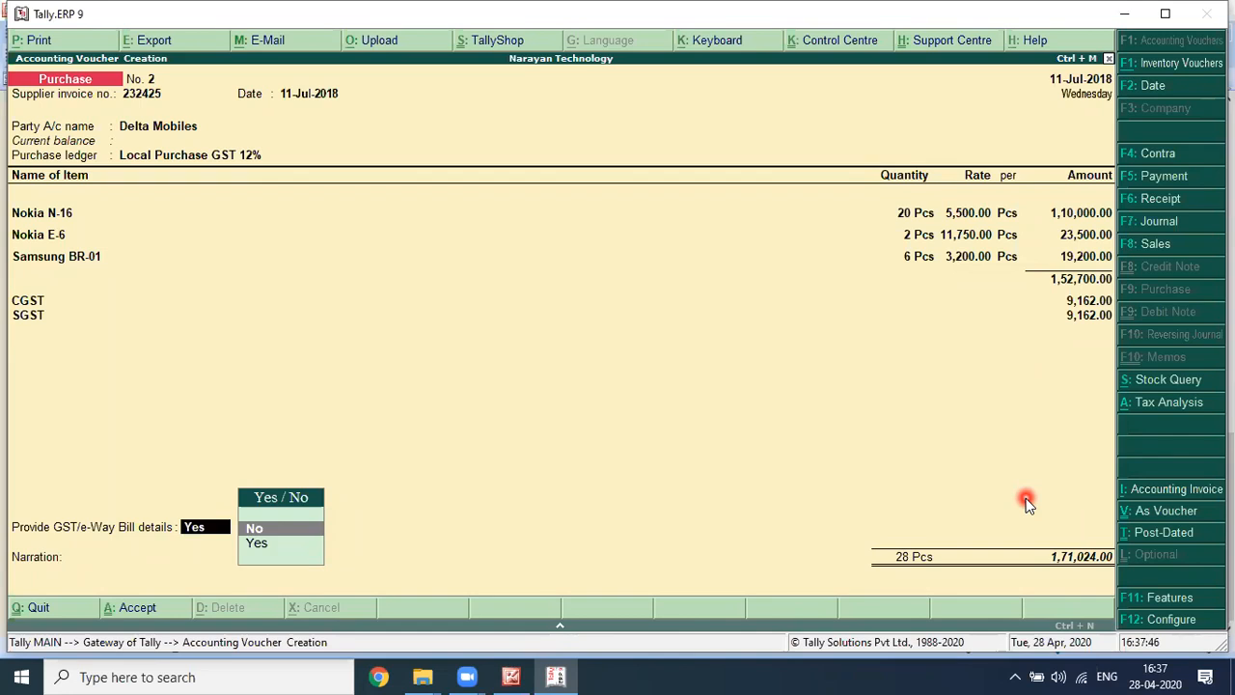
key(Down)
key(Return)
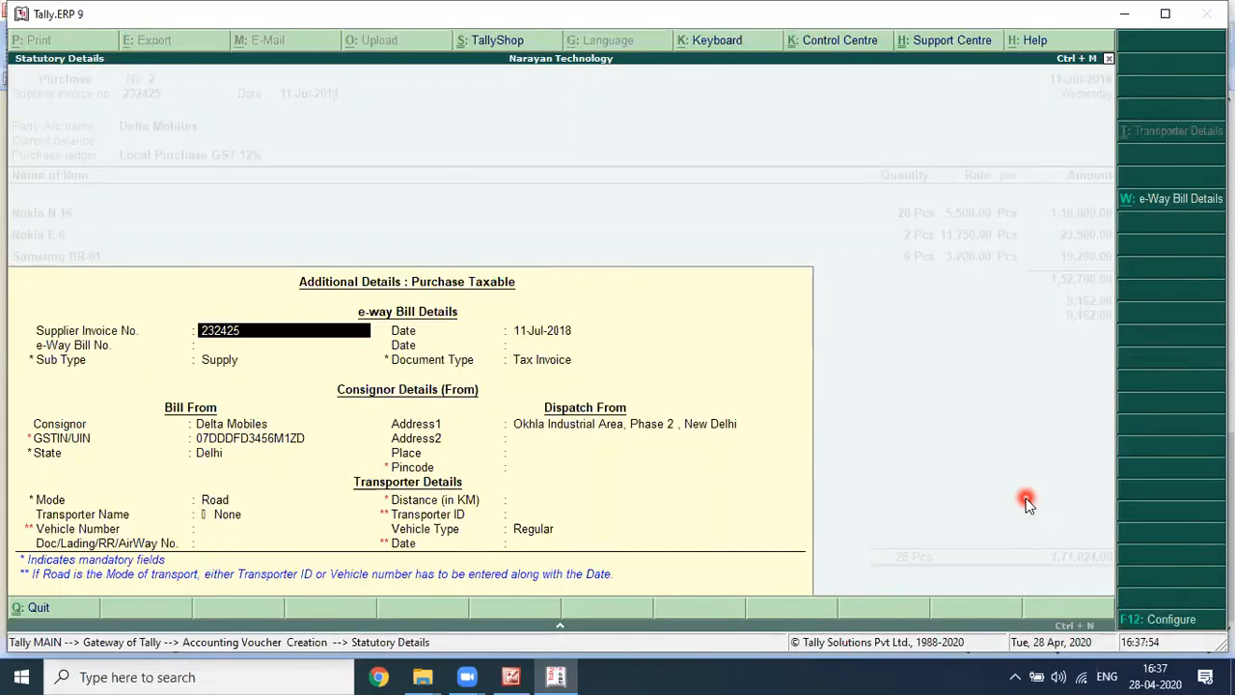
key(Return)
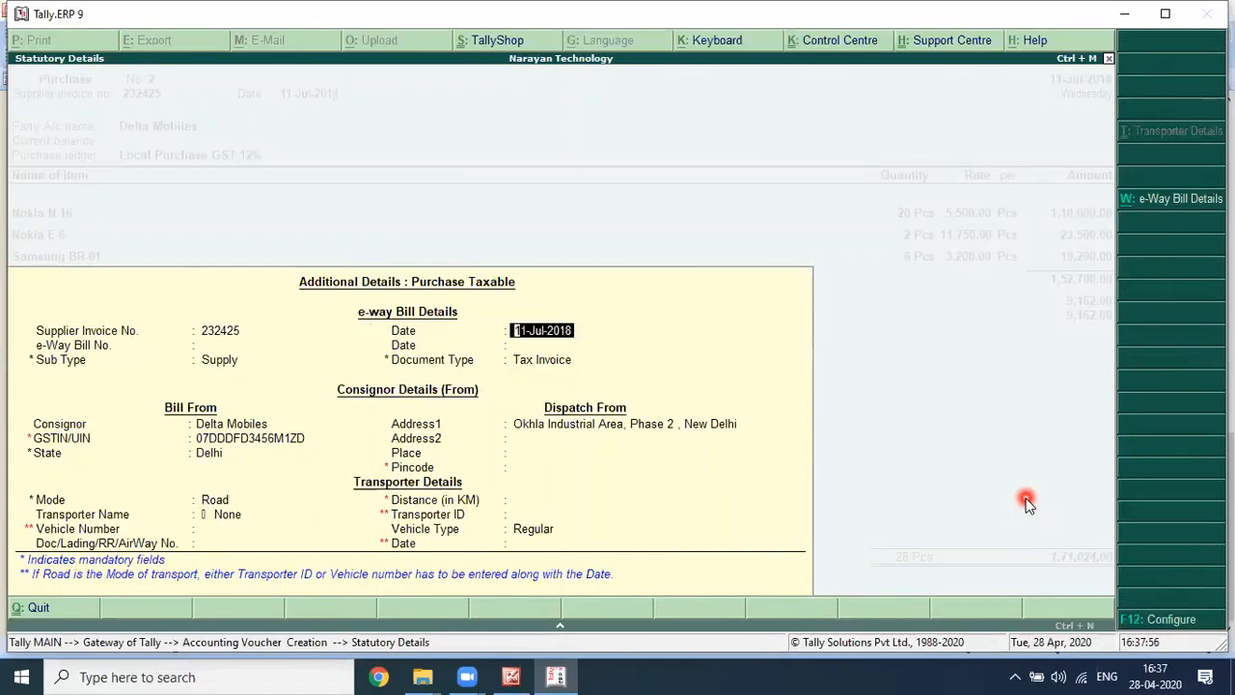
key(Return)
key(Return)
key(BackSpace)
key(BackSpace)
key(Return)
key(Return)
key(Return)
key(Return)
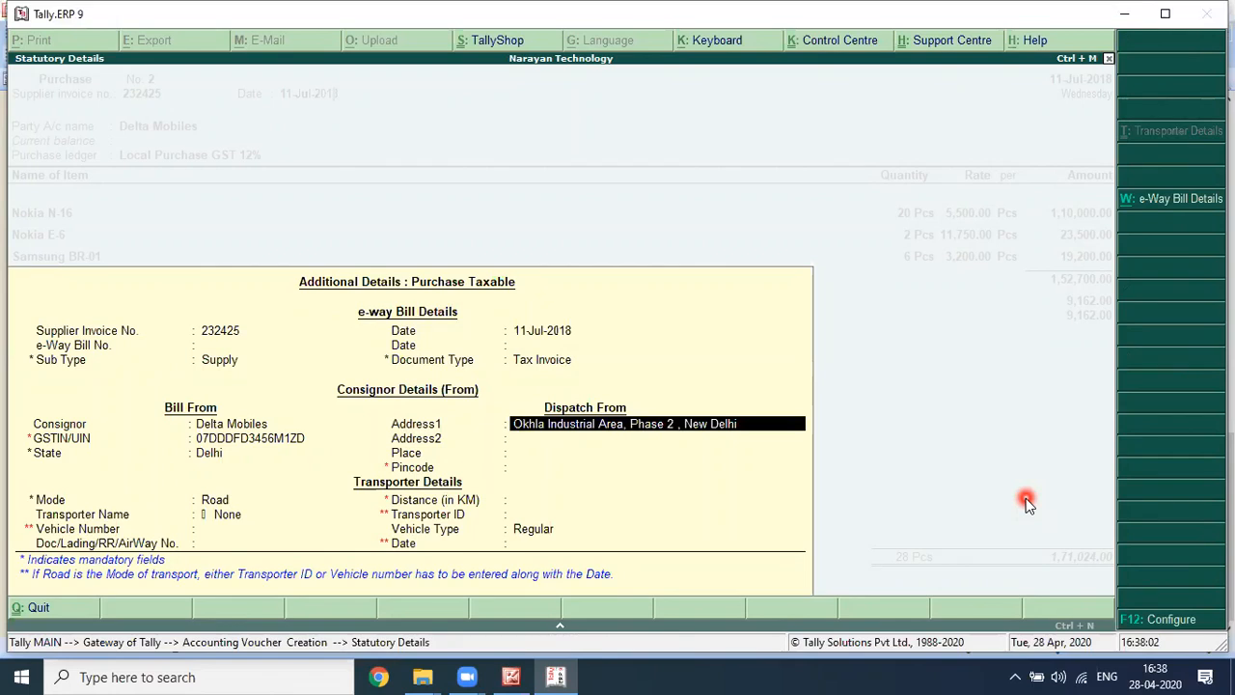
- Accept the dispatch address and Road mode with transporter None, leaving the place, pincode, distance and vehicle fields blank
key(Return)
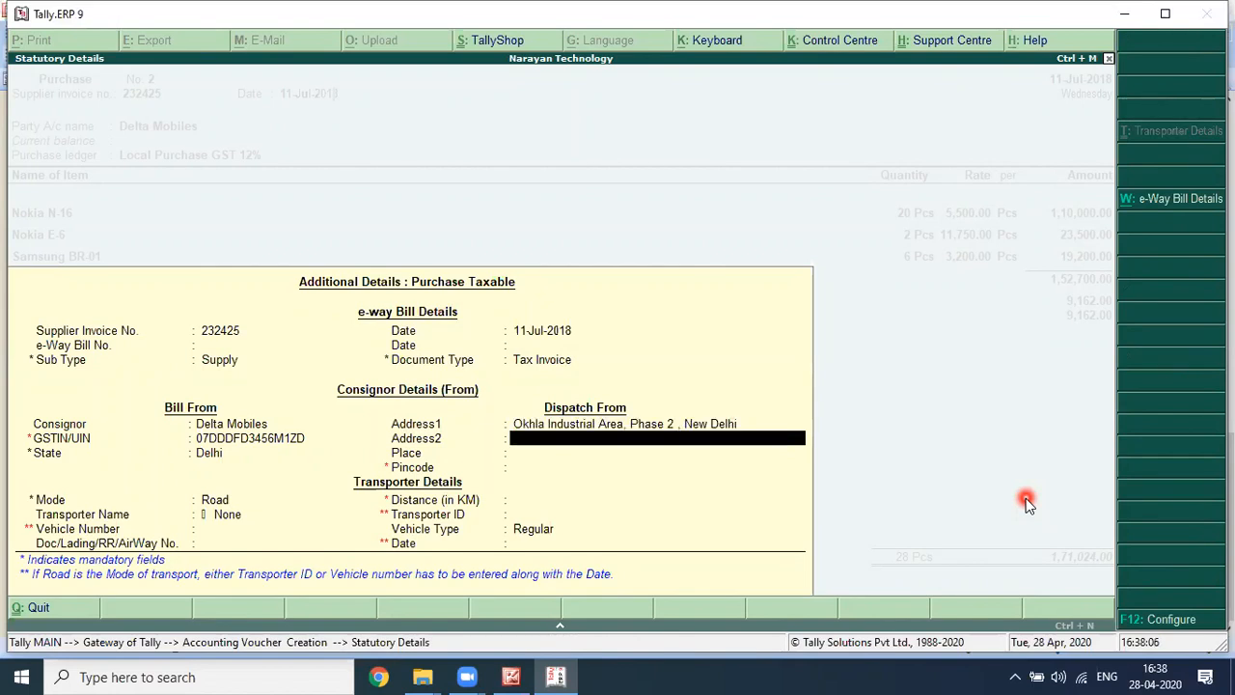
key(Return)
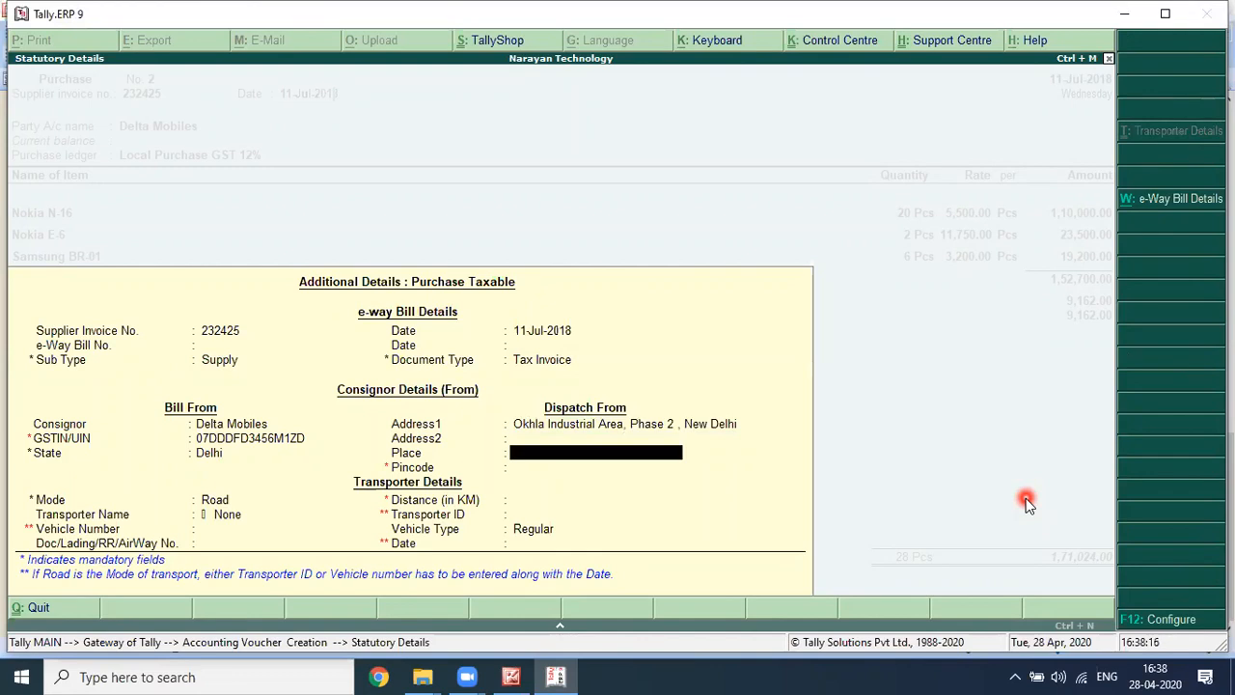
key(Return)
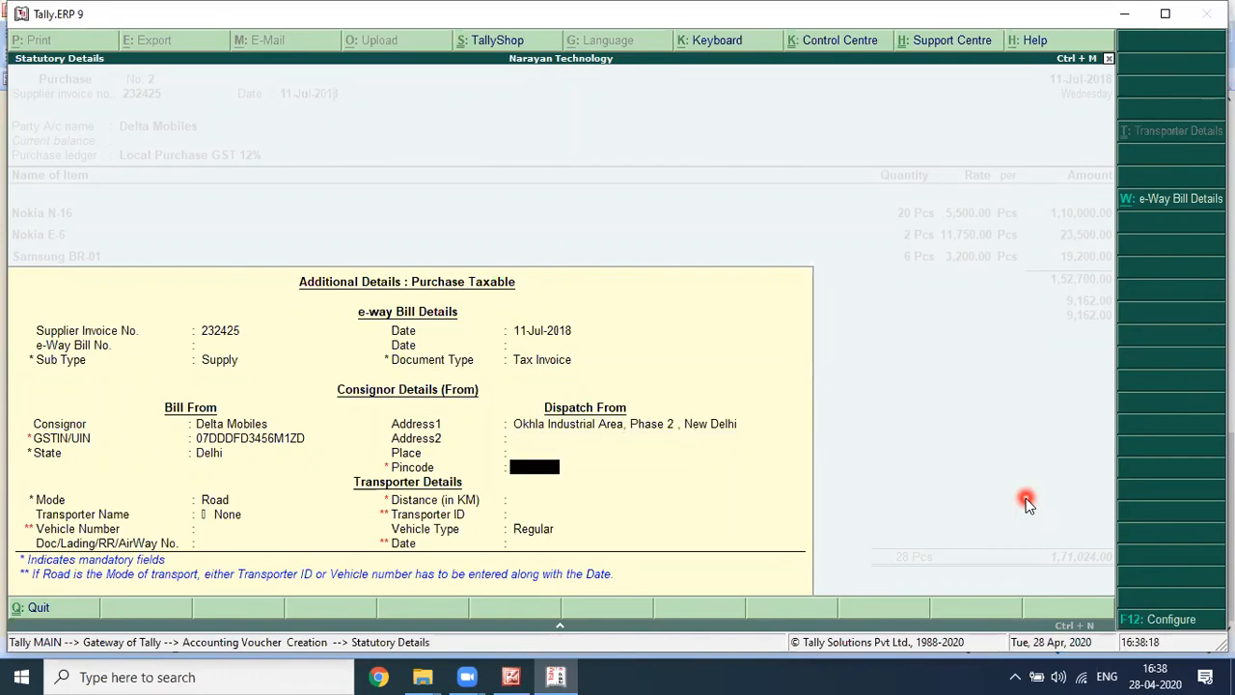
key(Return)
key(Return)
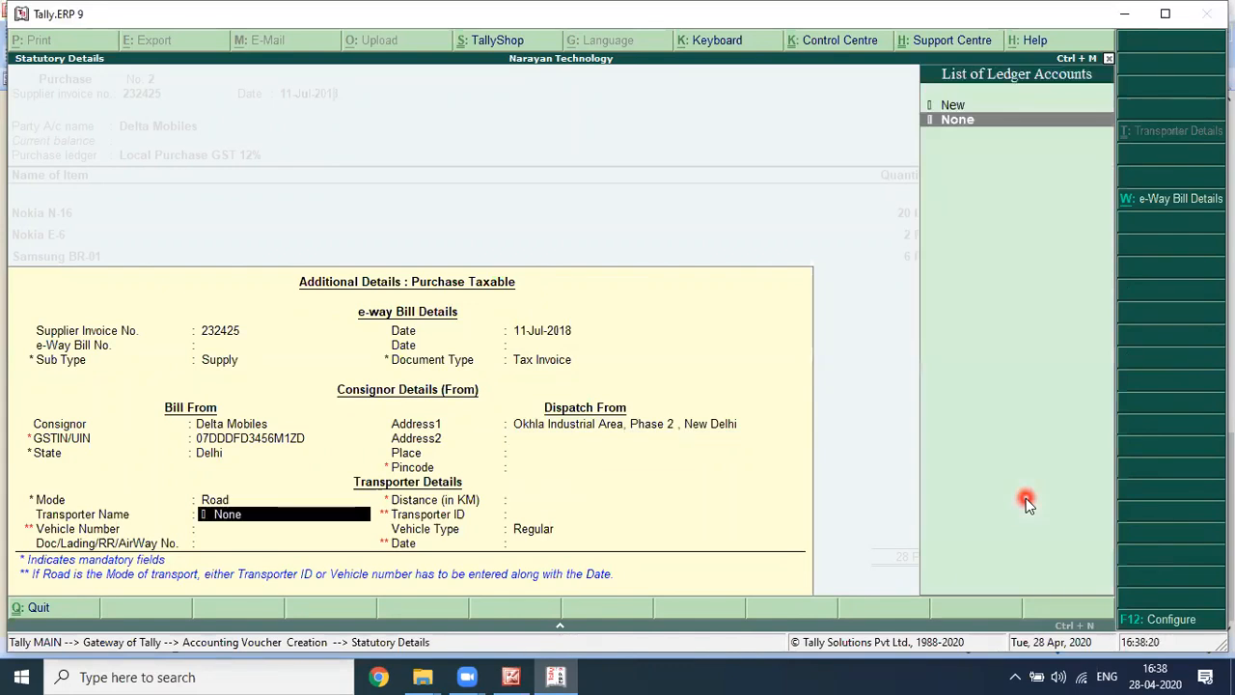
key(Return)
key(BackSpace)
key(BackSpace)
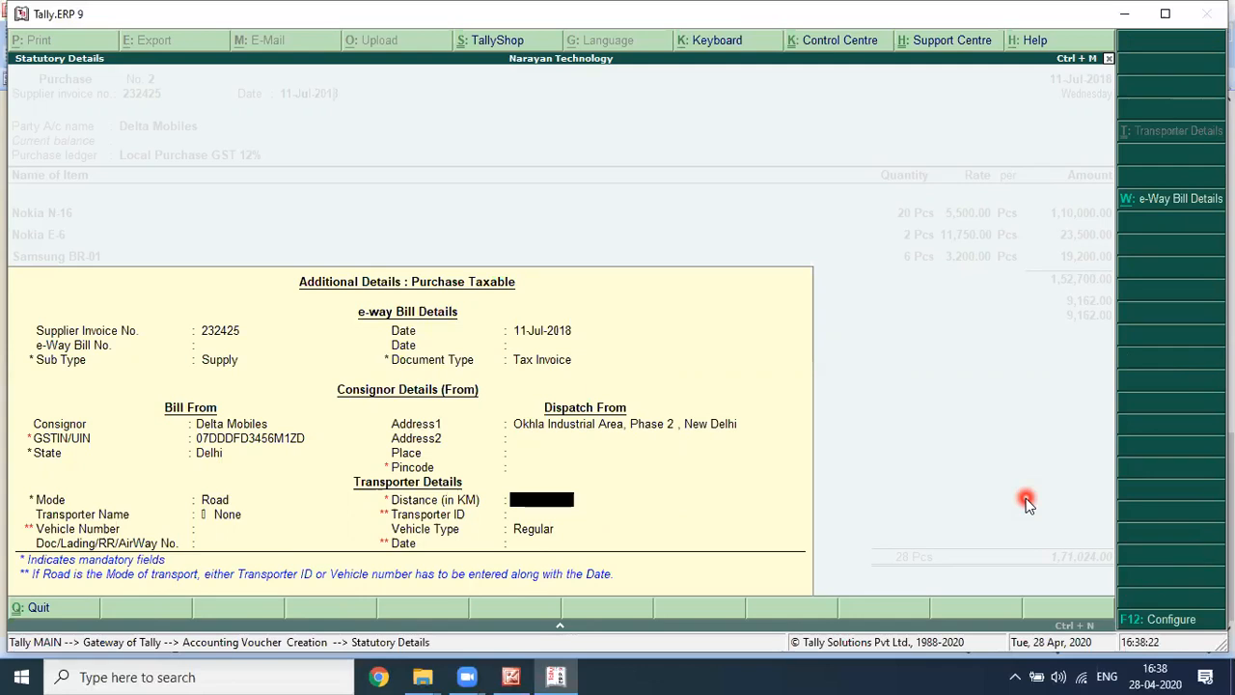
key(Return)
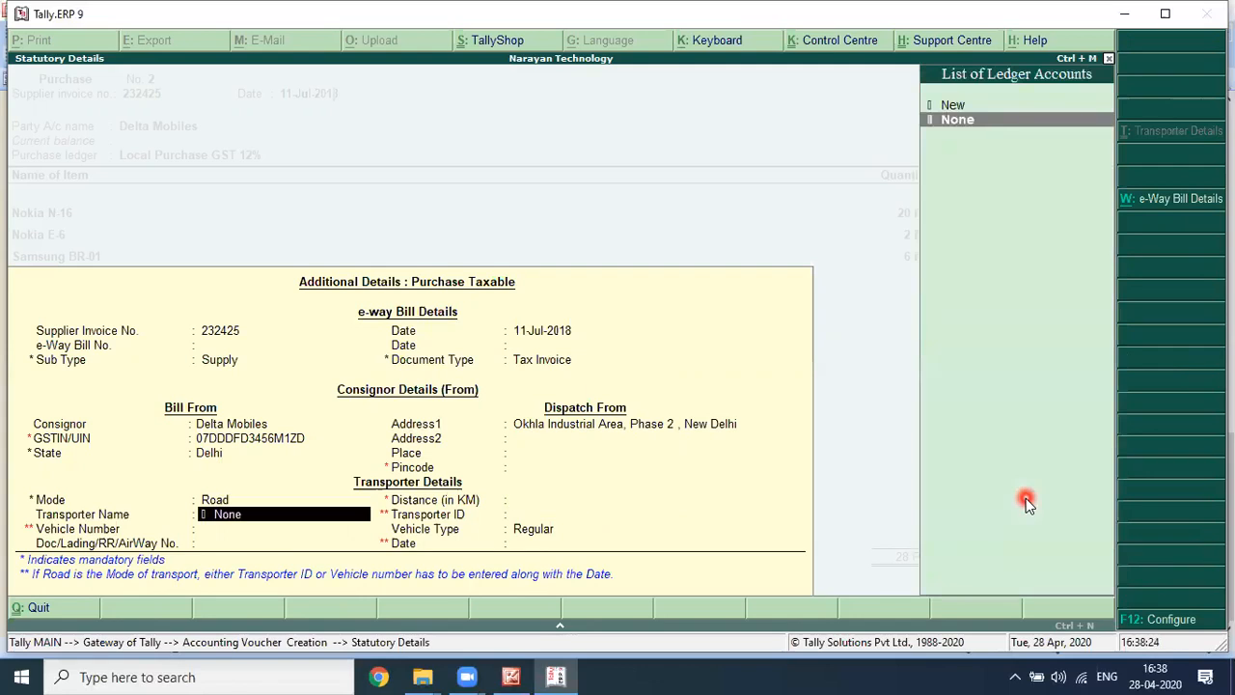
key(Return)
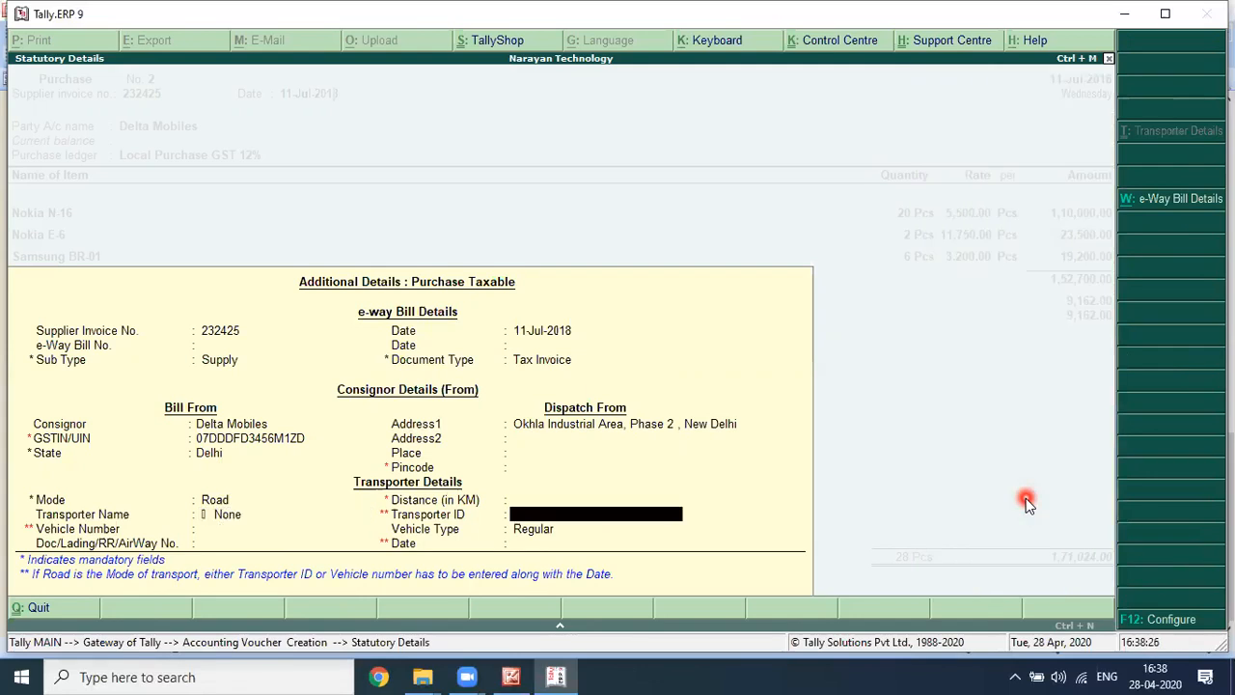
key(Return)
key(Return)
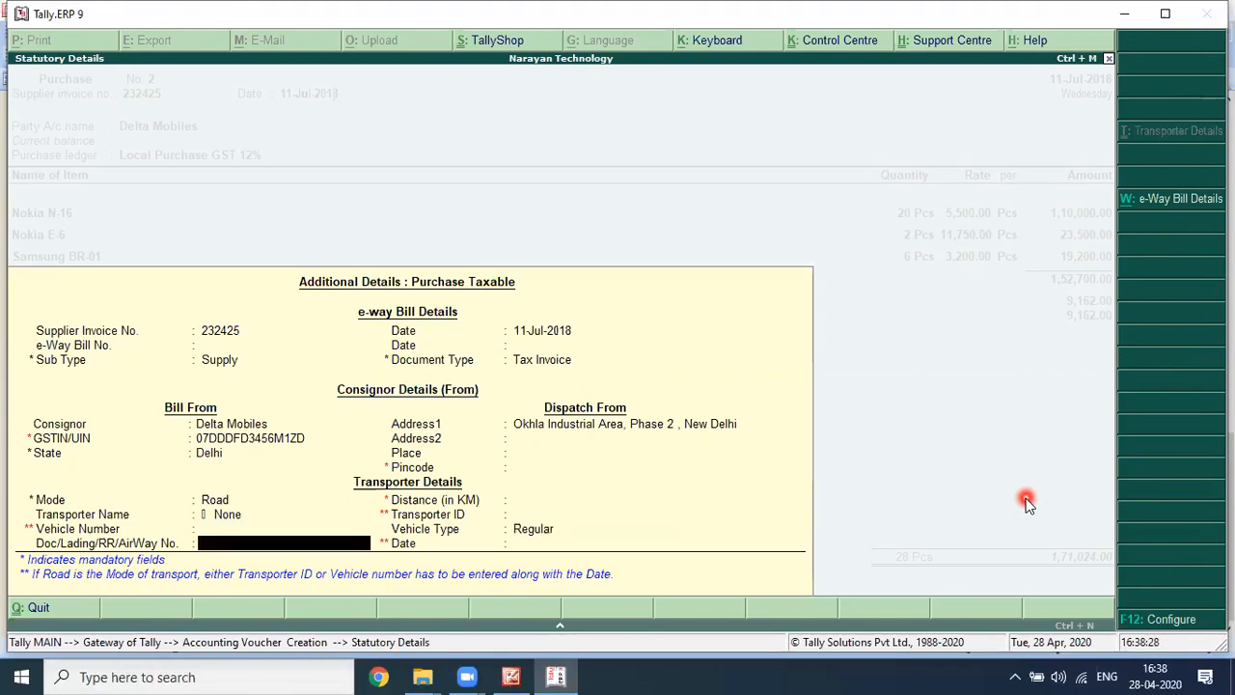
key(Return)
key(Return)
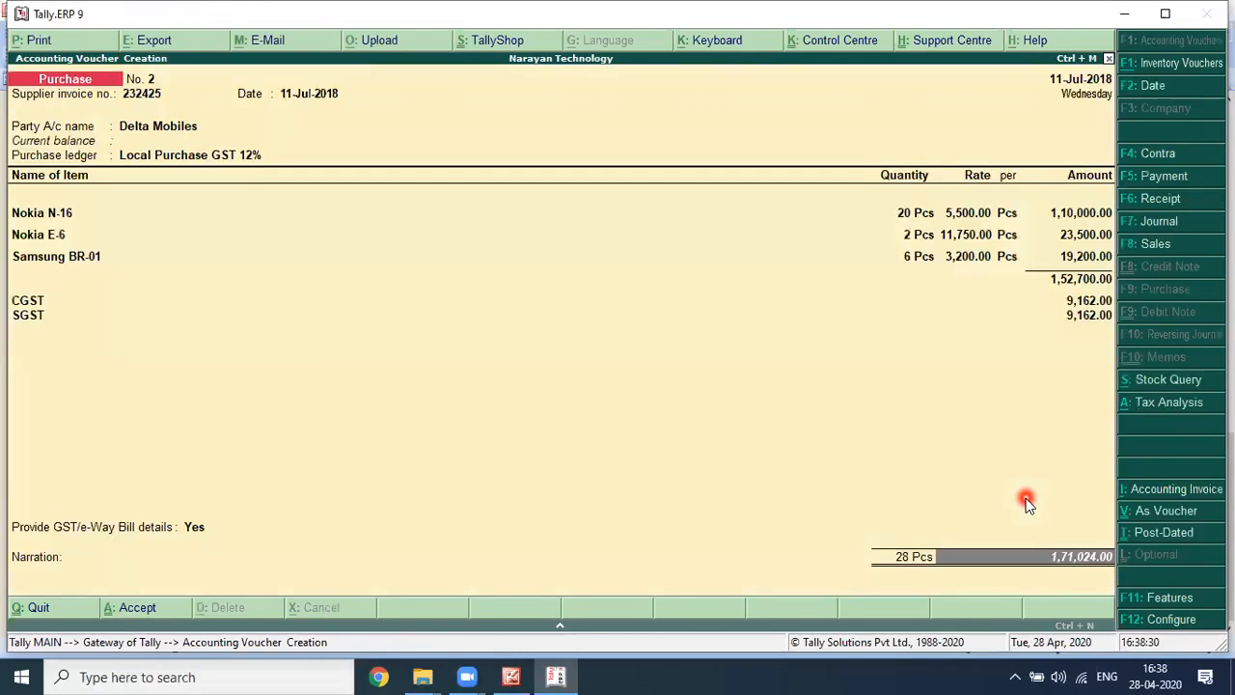
- Save the Delta Mobiles purchase voucher without a narration
key(Return)
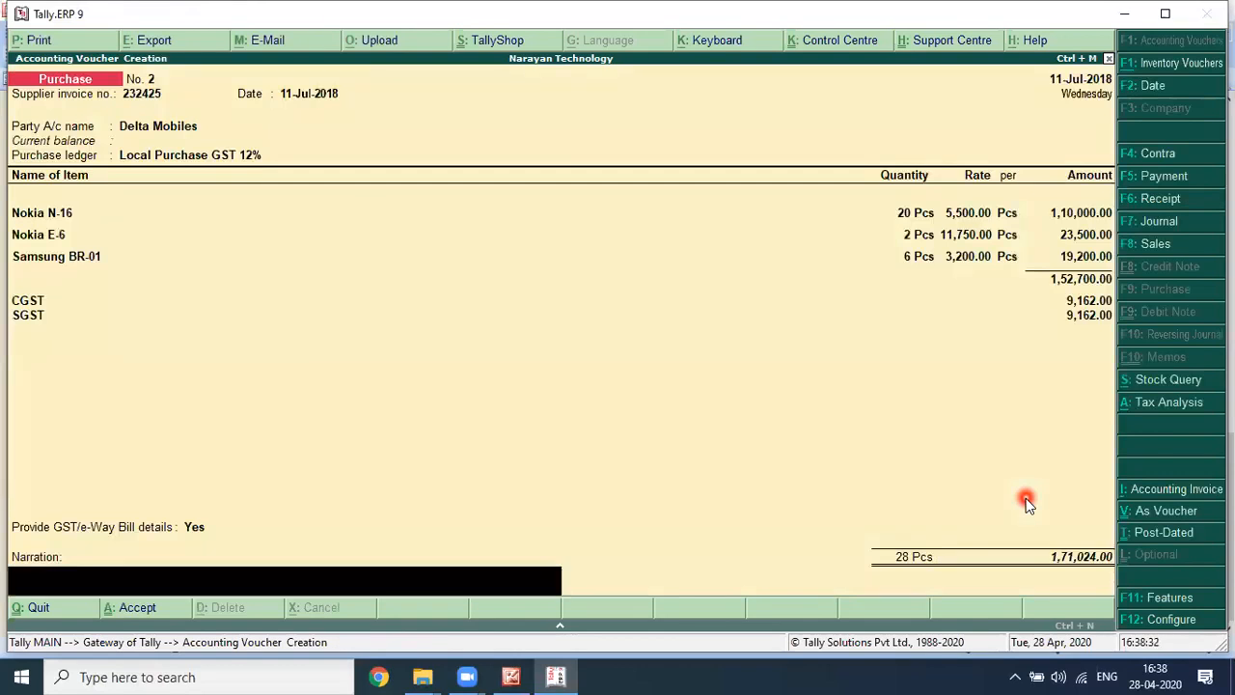
key(Return)
key(Return)
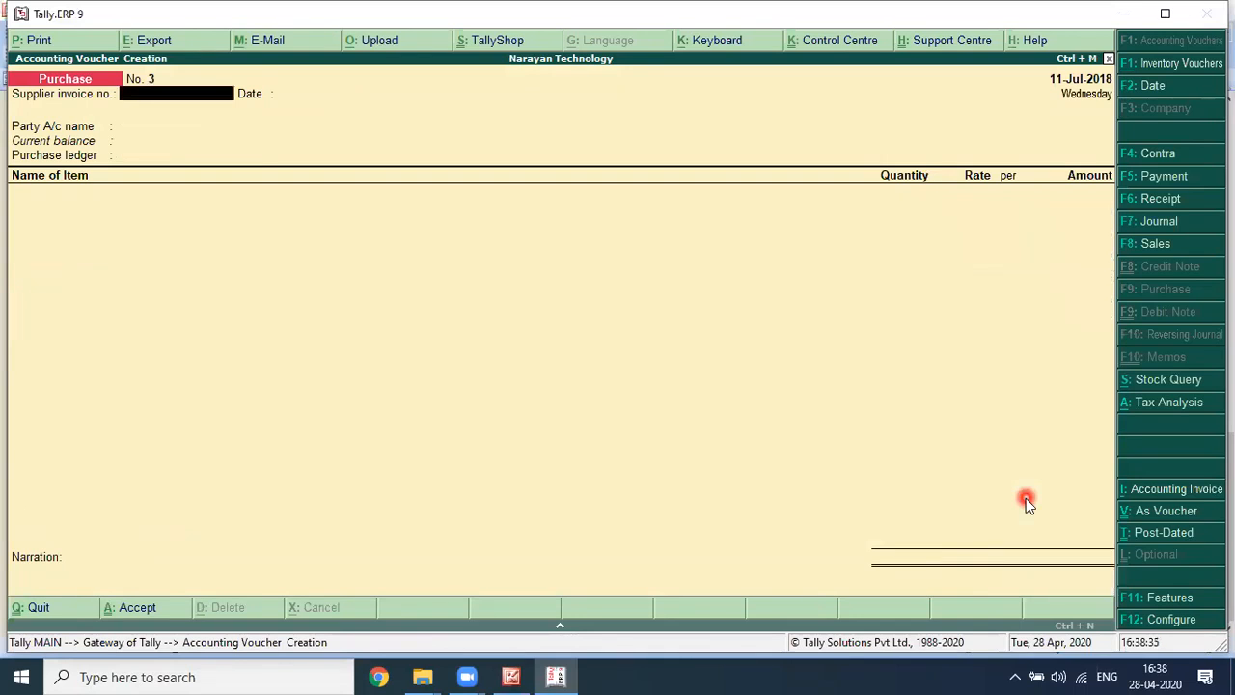
- Switch to the exercise scans in Picture Manager and examine the Transaction 6 receipt from Arodhaya Furniture
key(alt+Tab)
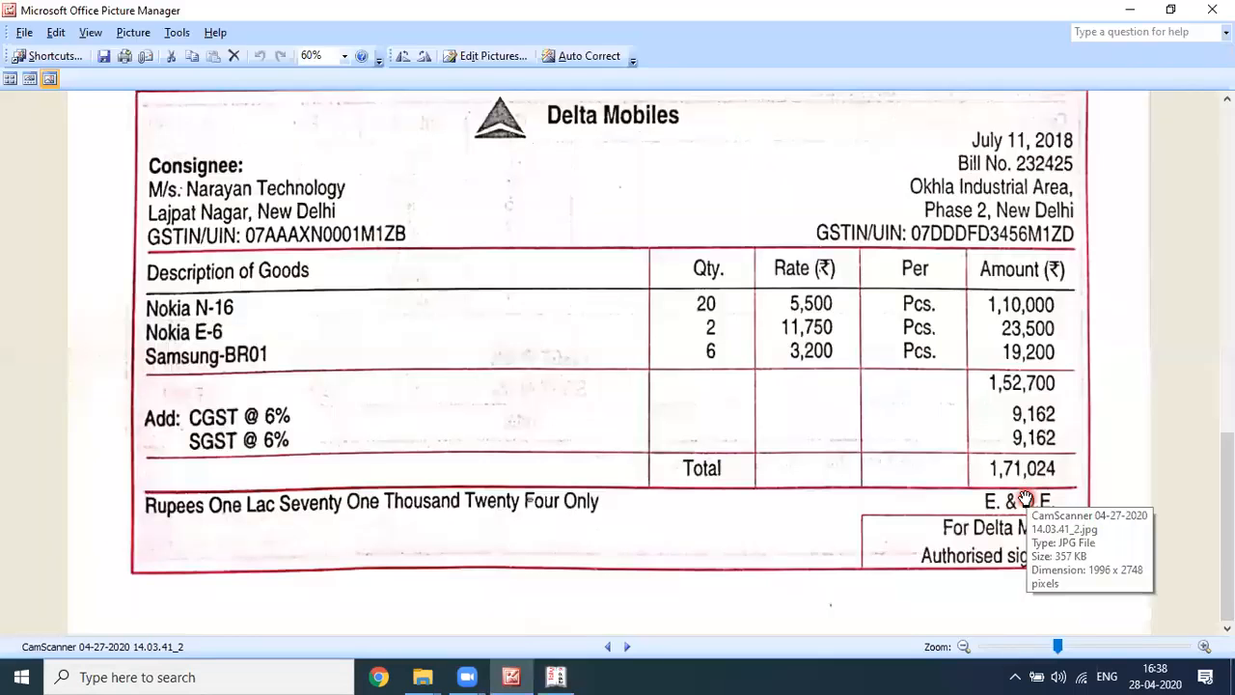
key(alt+Tab)
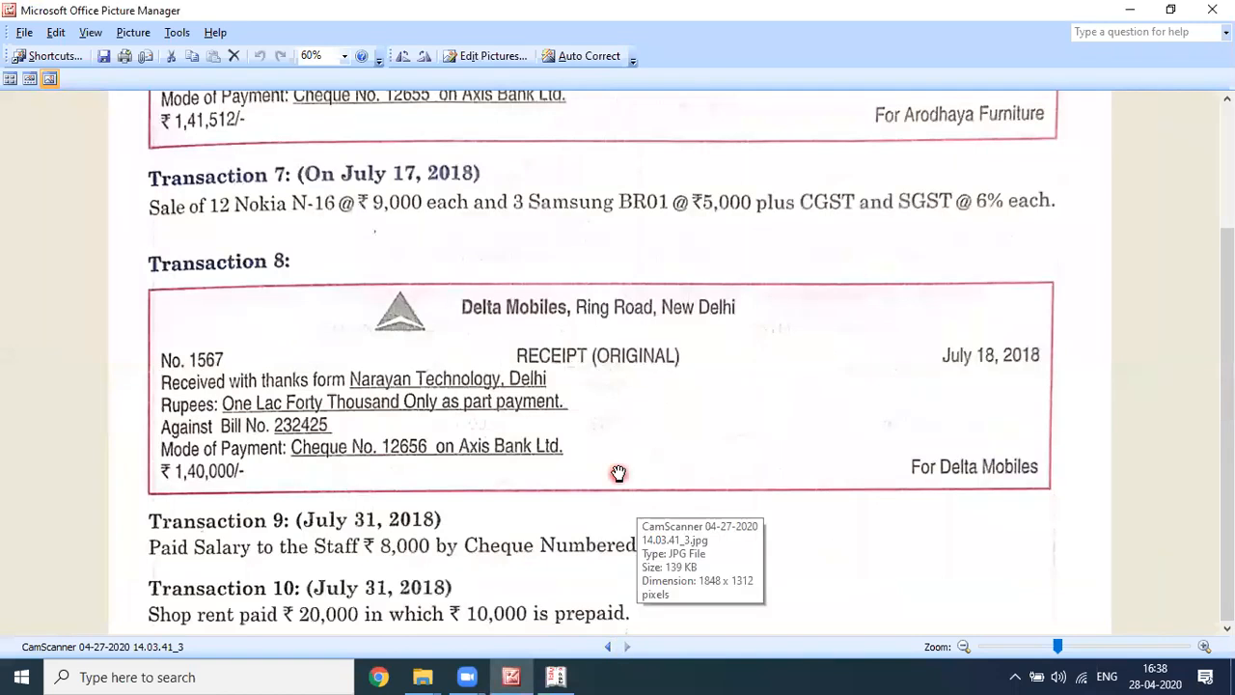
scroll(623, 471, up, 3)
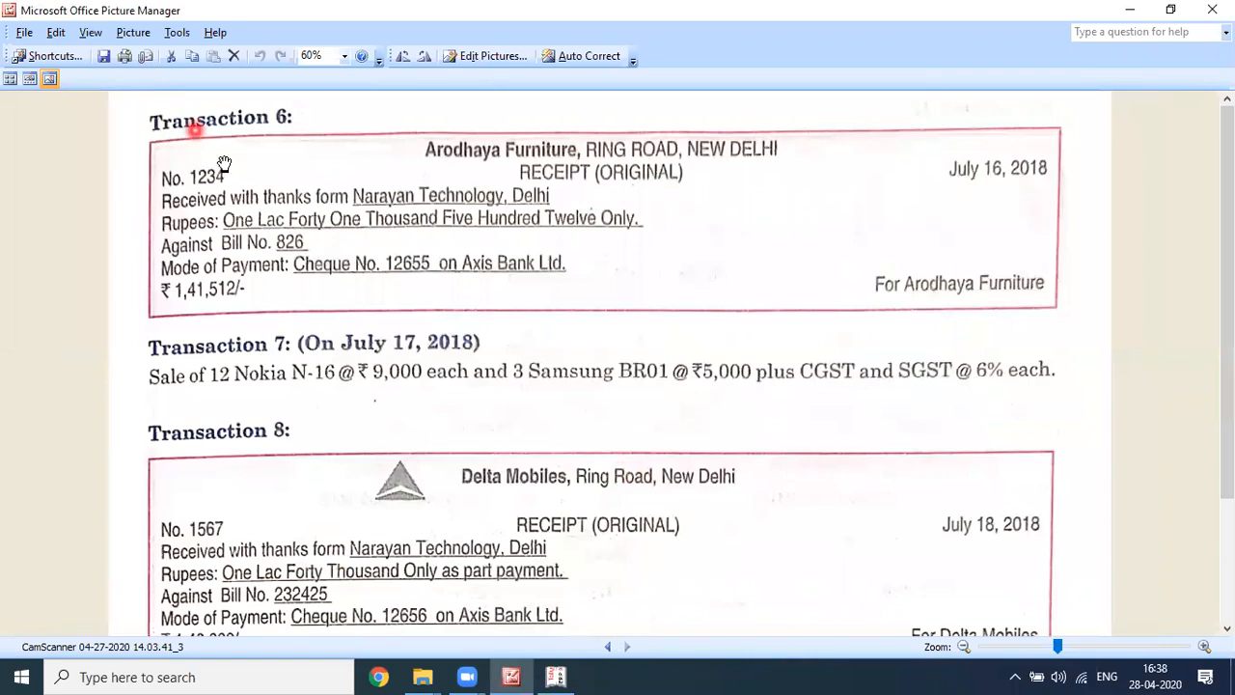
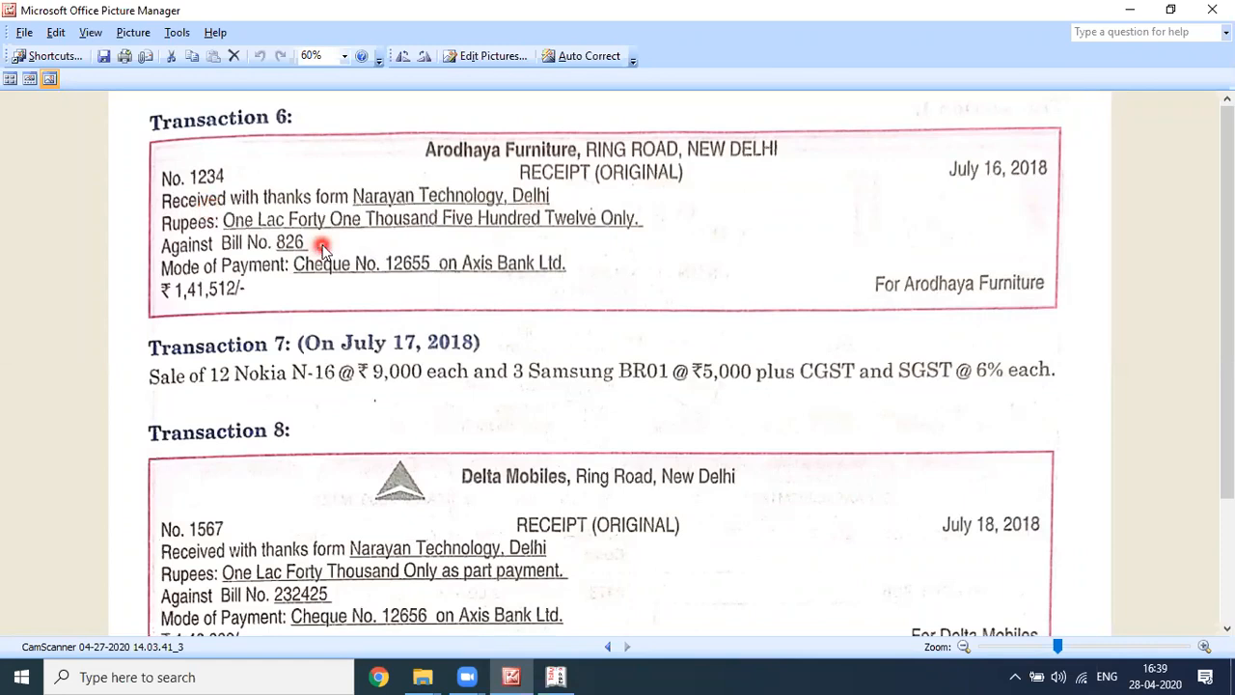
key(alt+Tab)
key(Escape)
key(Return)
key(Escape)
key(Escape)
text(dalAro)
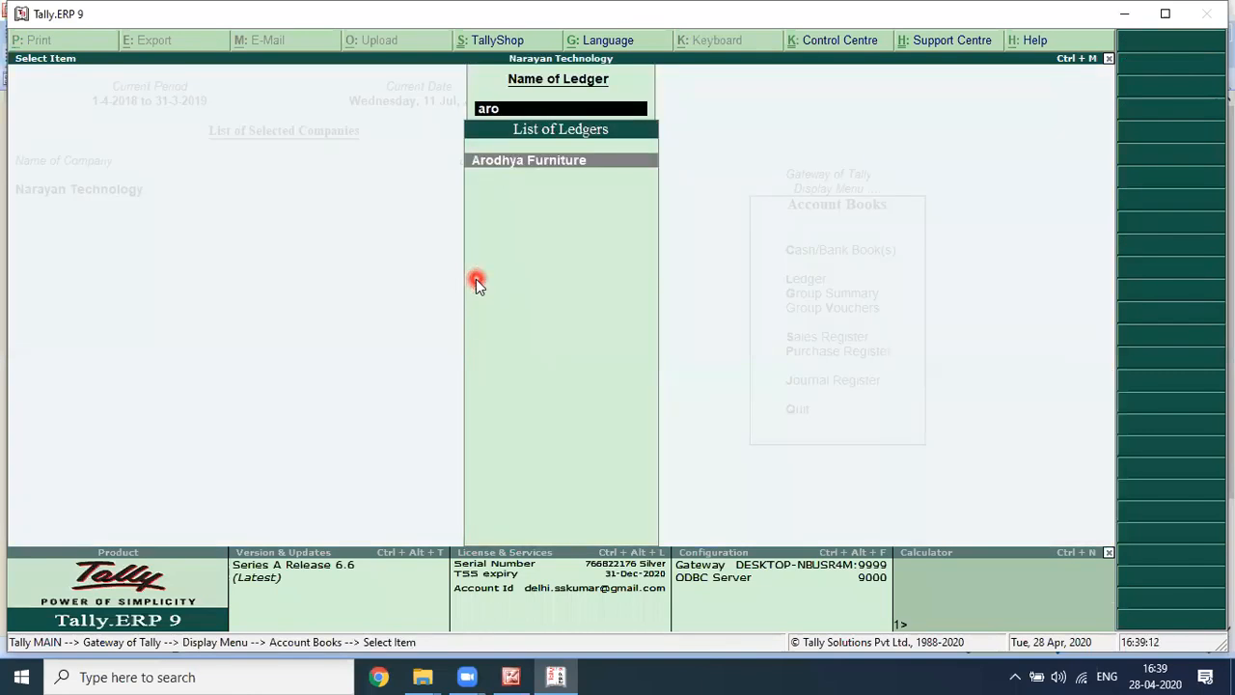
key(Return)
key(F2)
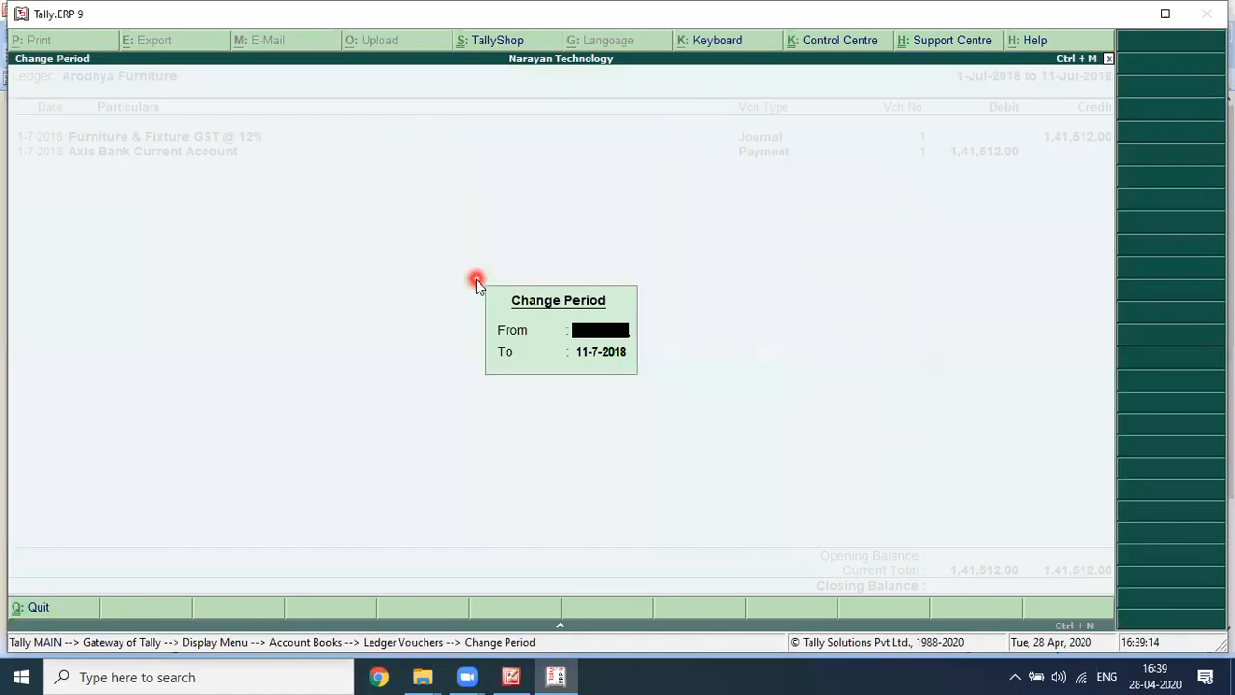
key(Escape)
key(Escape)
key(Escape)
key(Escape)
key(Escape)
key(Escape)
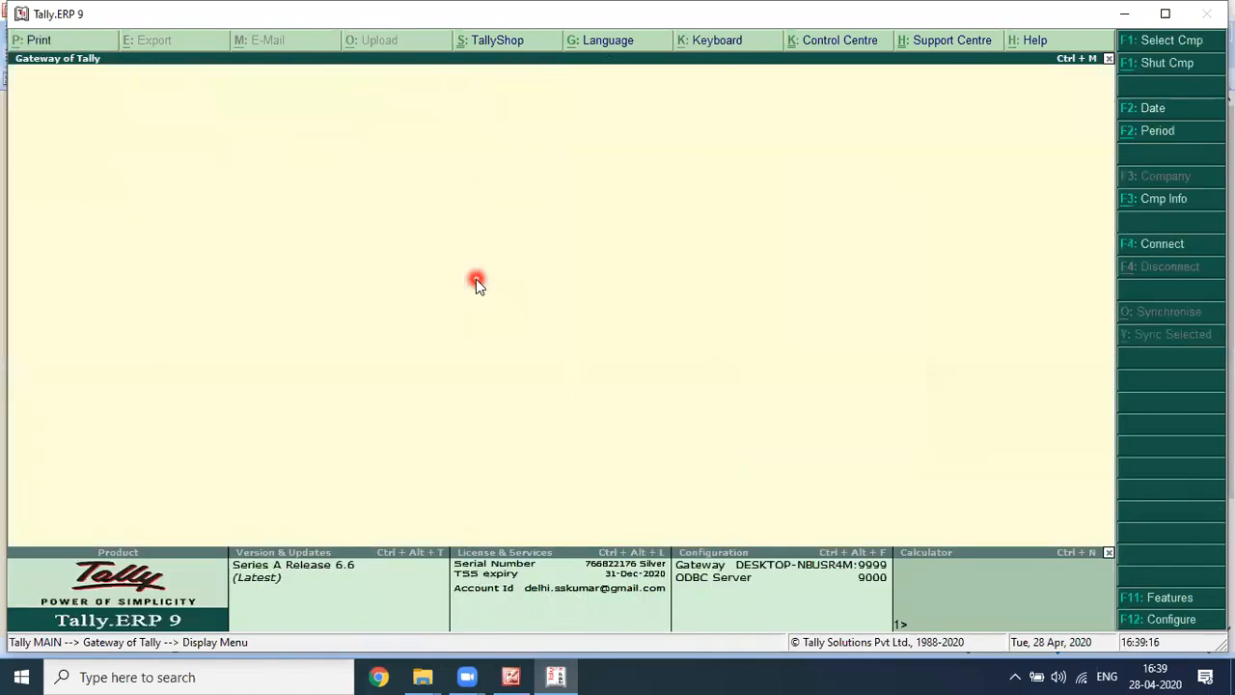
- Display the Arodhya Furniture ledger vouchers with the period starting from 1-4-2018
key(d)
key(a)
key(l)
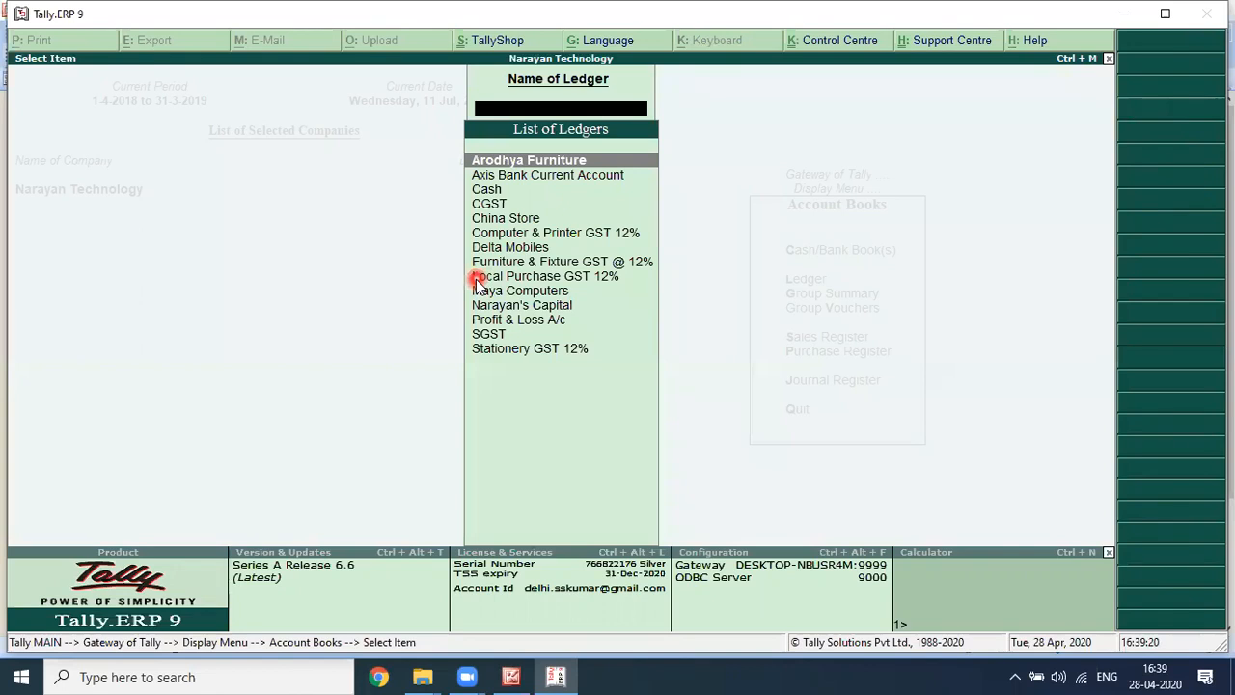
key(Return)
key(F2)
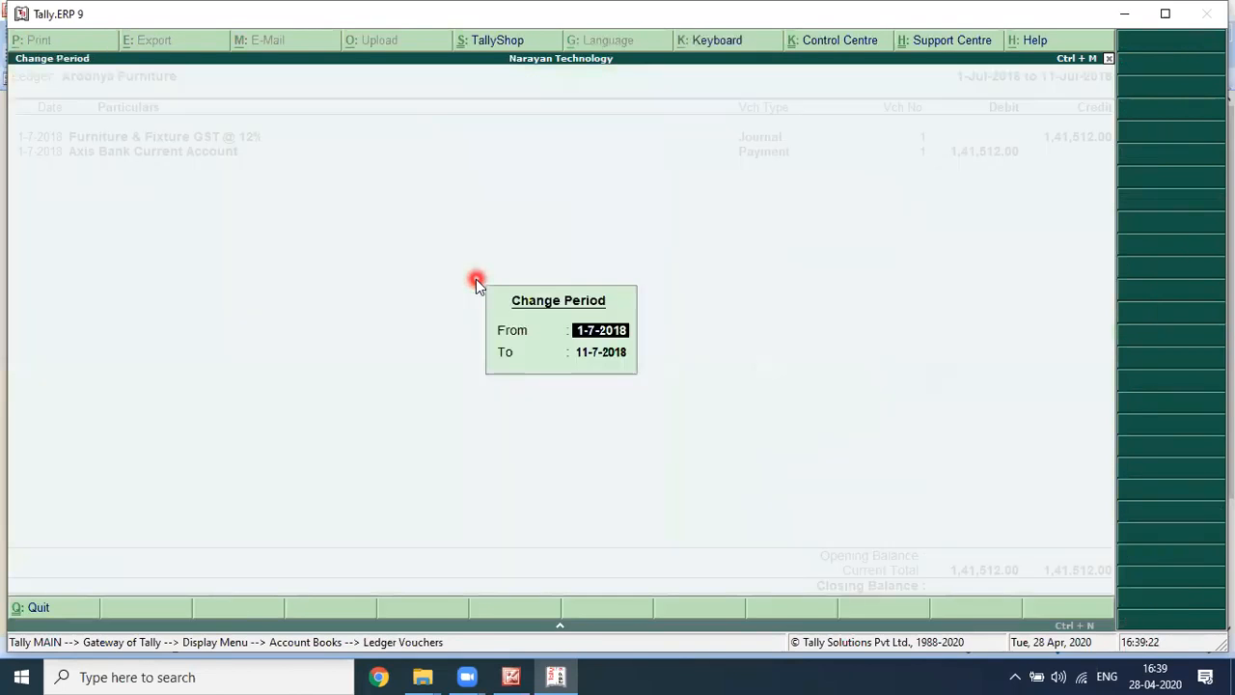
text(1-4)
key(Return)
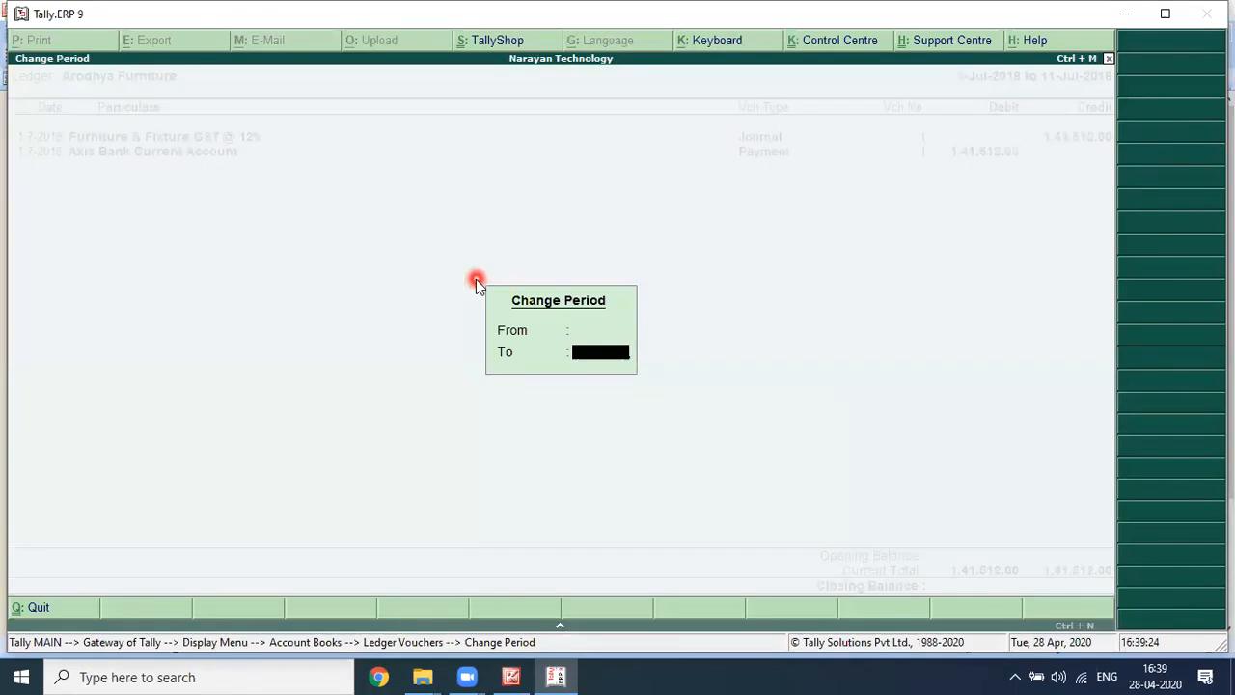
key(Return)
key(Down)
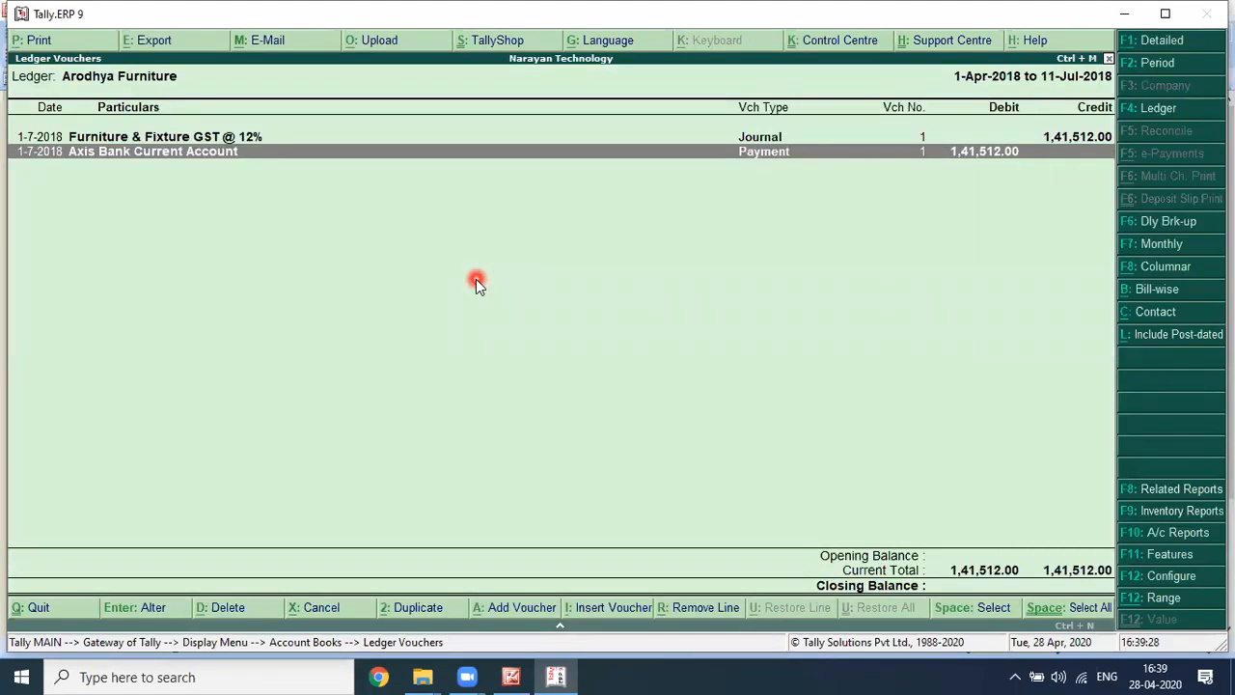
- Compare the Transaction 6 receipt in Picture Manager with the Arodhya Furniture ledger, expanding the journal entry's details
key(alt+Tab)
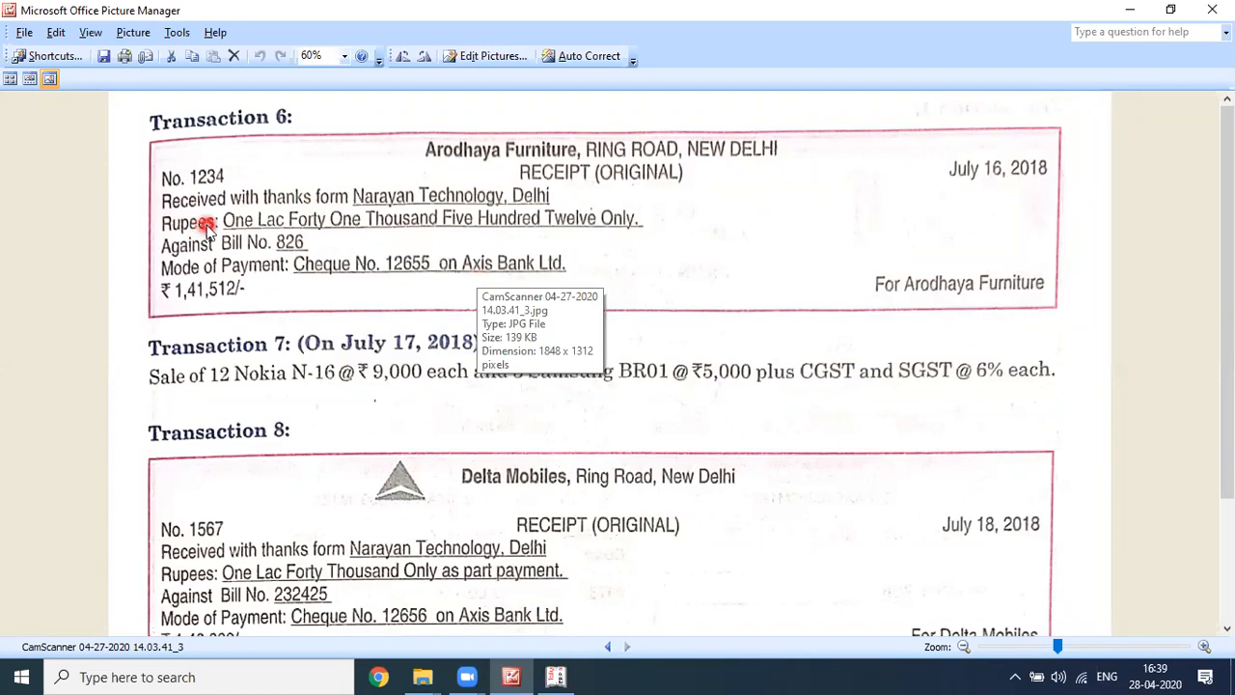
key(alt+Tab)
key(alt+Tab)
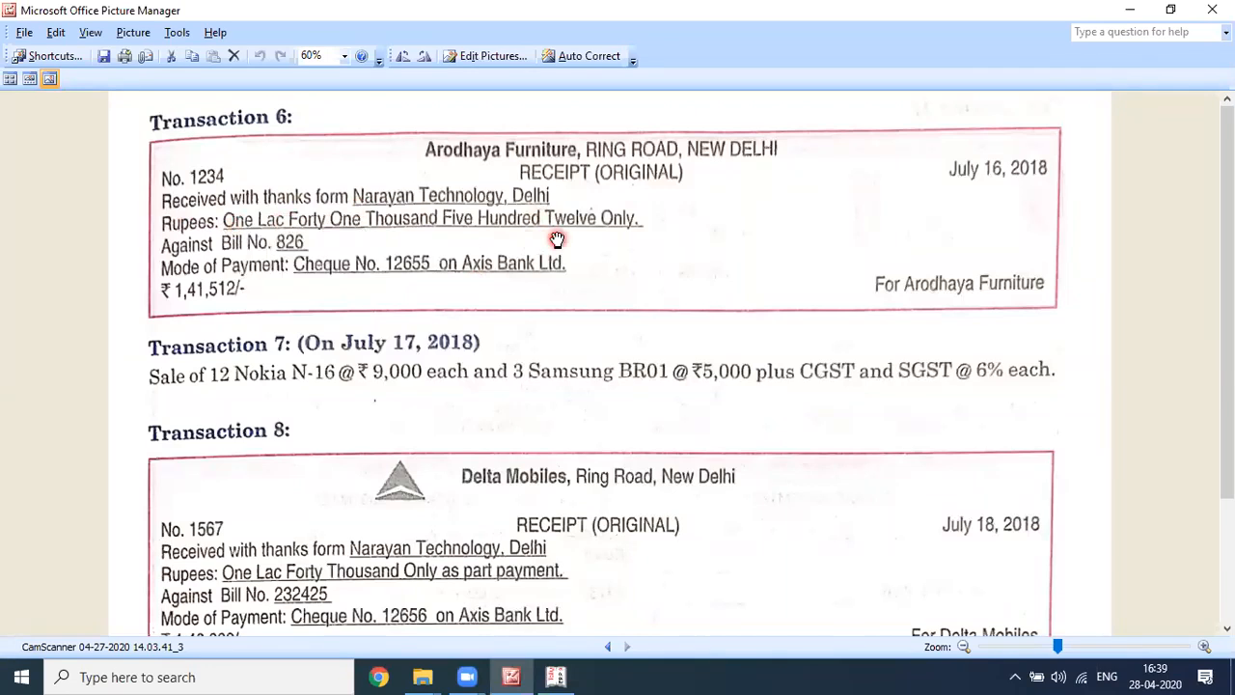
key(alt+Tab)
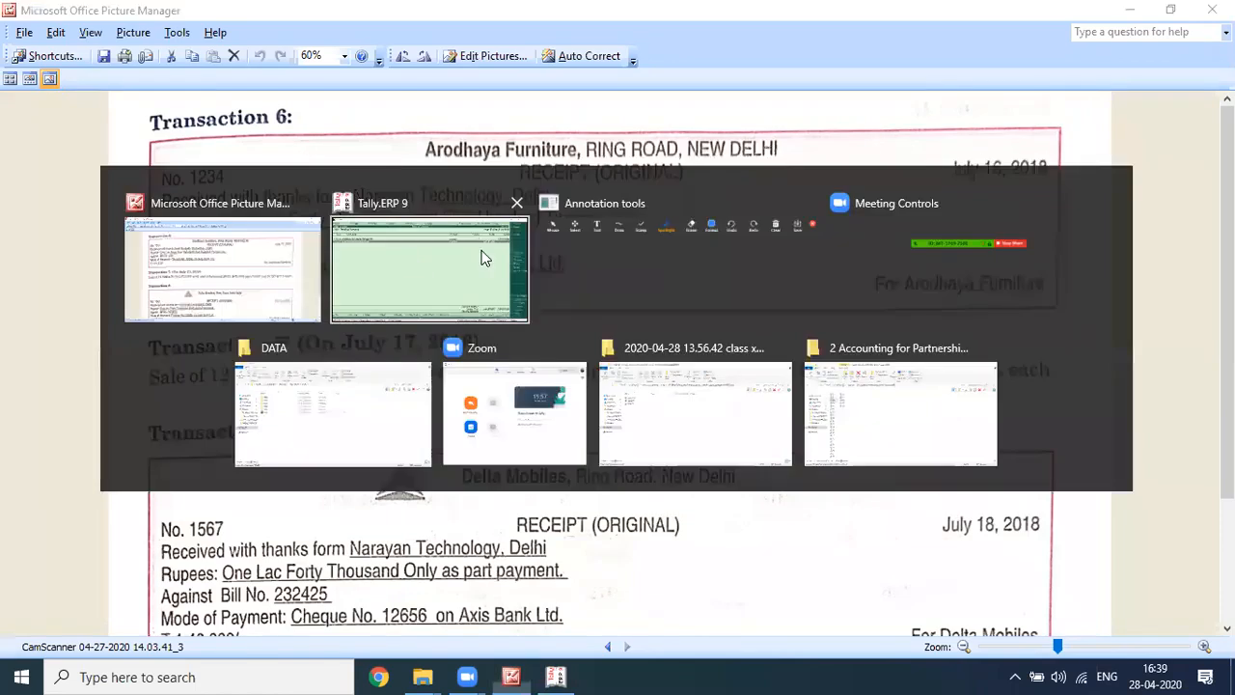
key(Up)
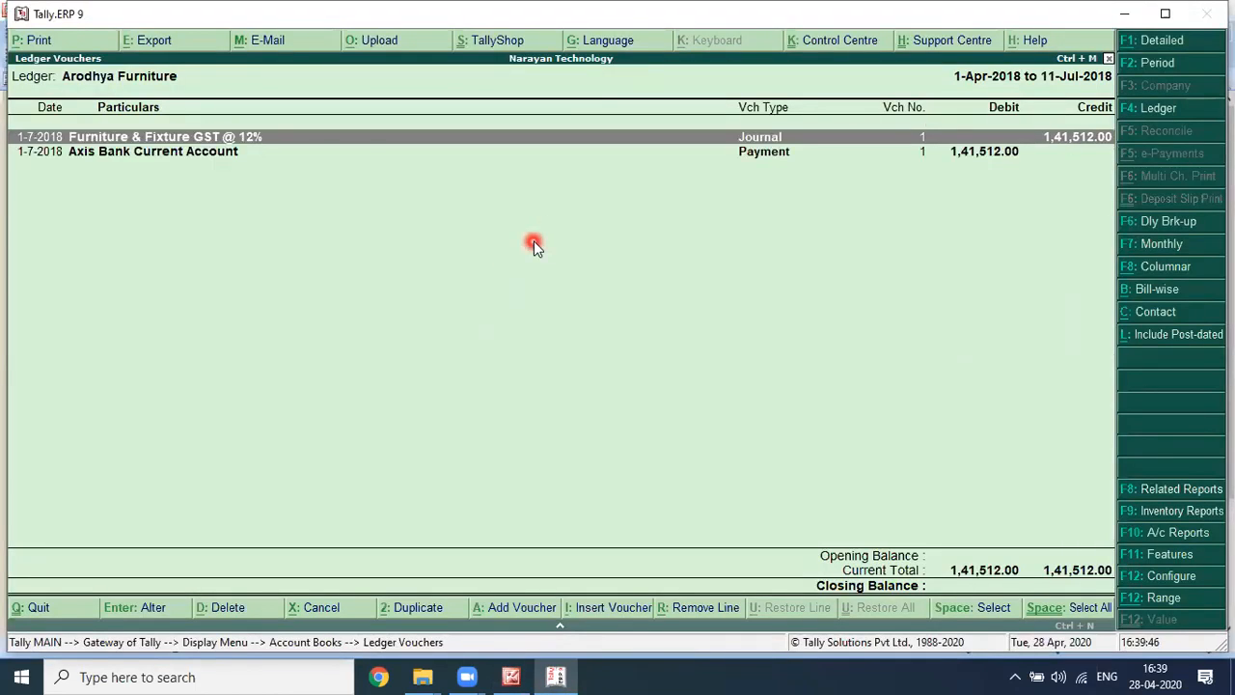
key(shift+Return)
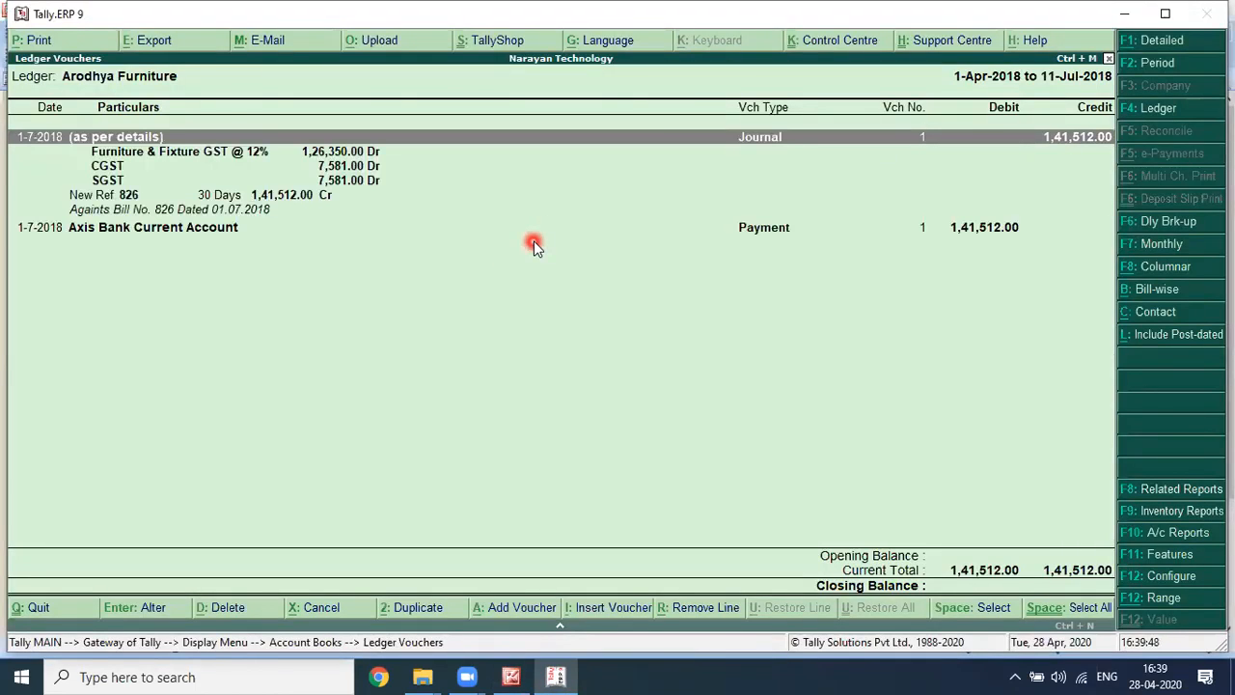
key(Down)
key(Down)
key(Down)
key(Down)
key(Down)
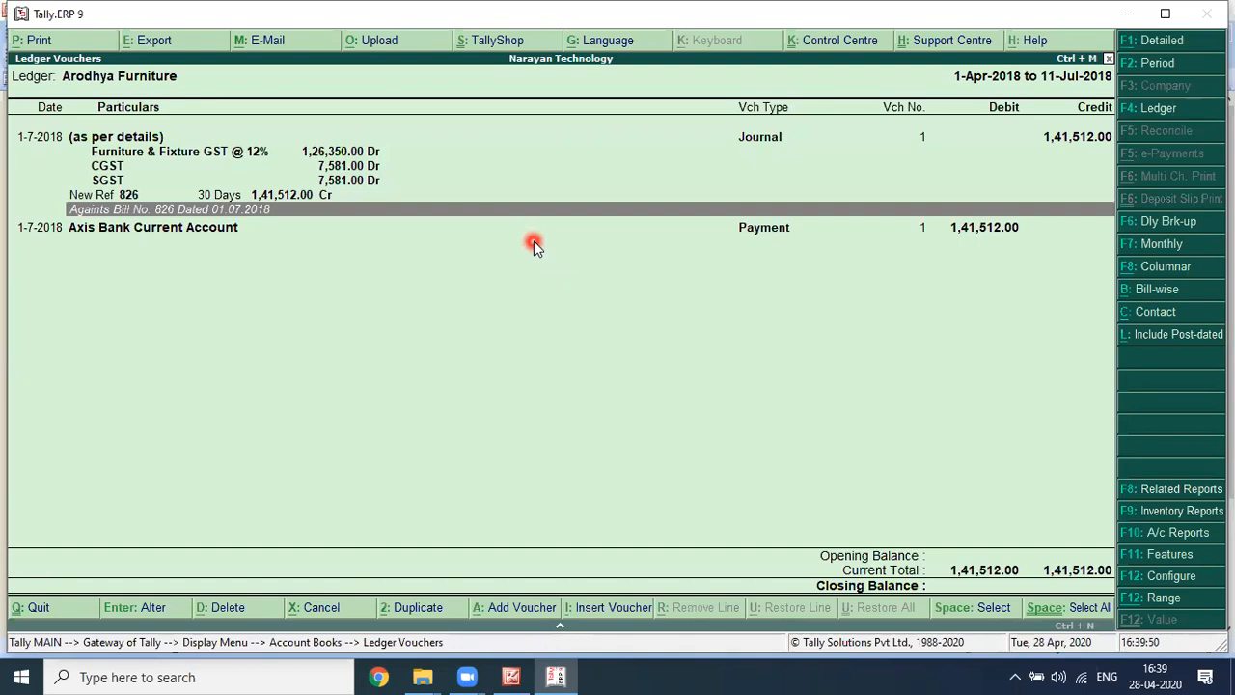
- Recheck the date, bill number and cheque details on the Transaction 6 receipt against the ledger
key(alt+Tab)
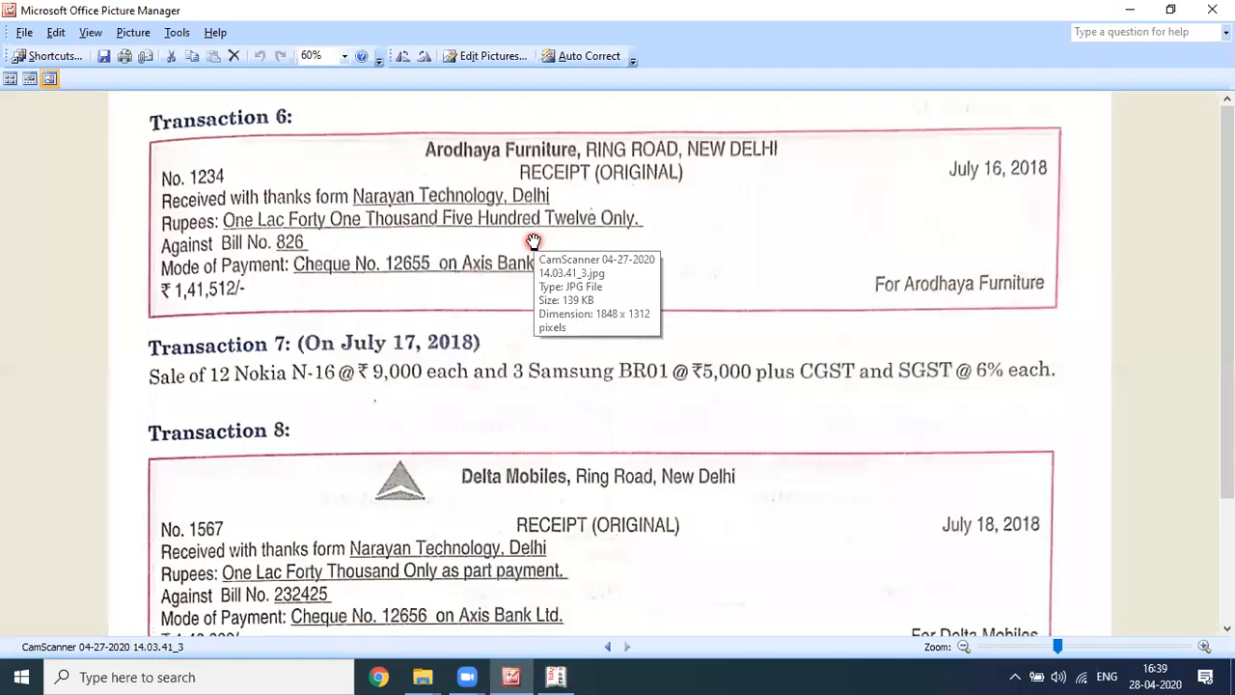
key(alt+Tab)
key(alt+Tab)
key(alt+Tab)
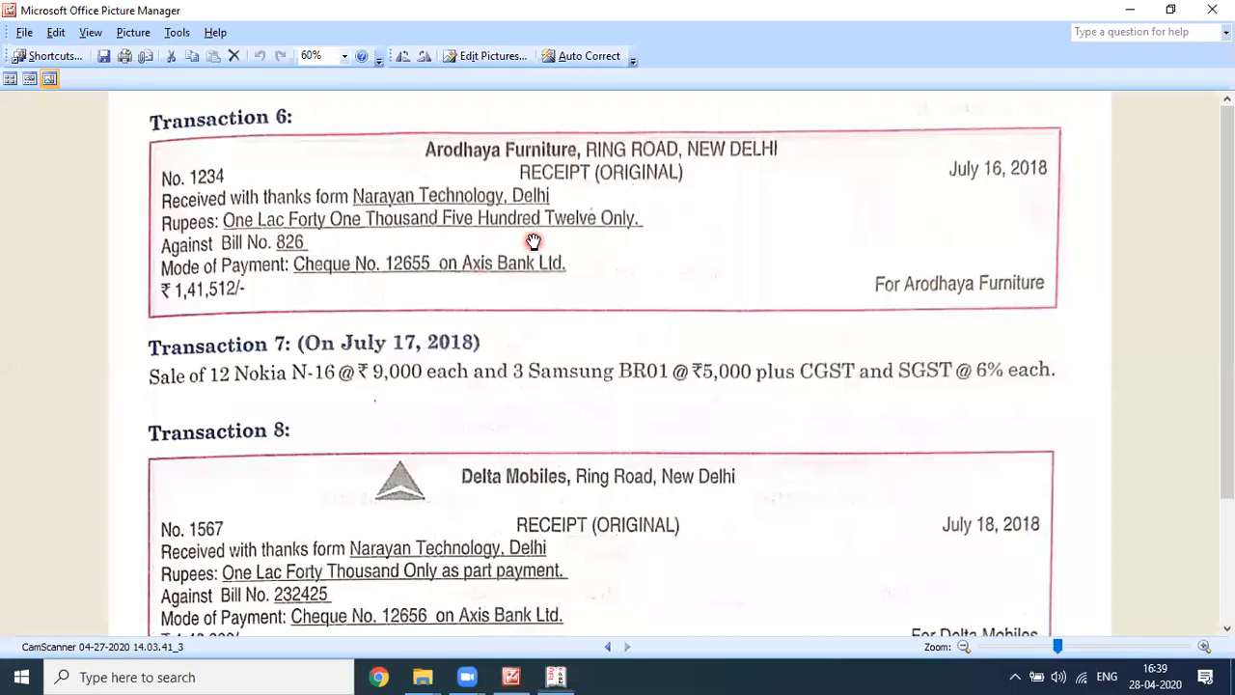
key(alt+Tab)
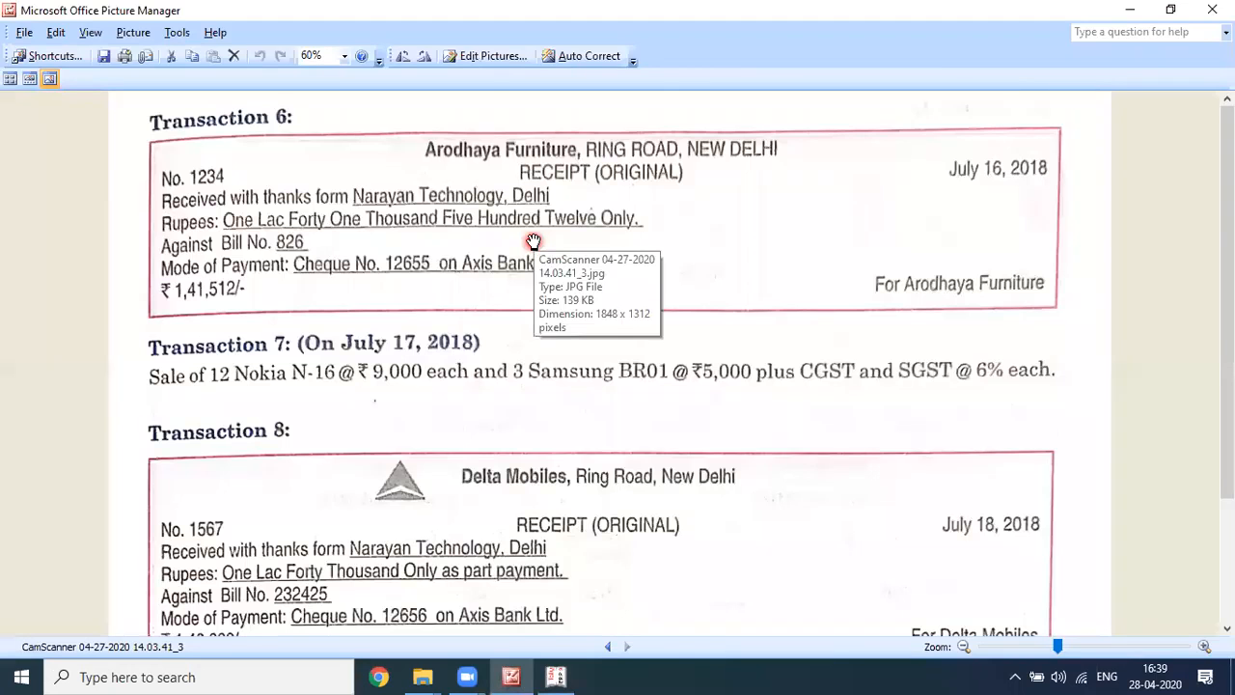
scroll(533, 240, down, 1)
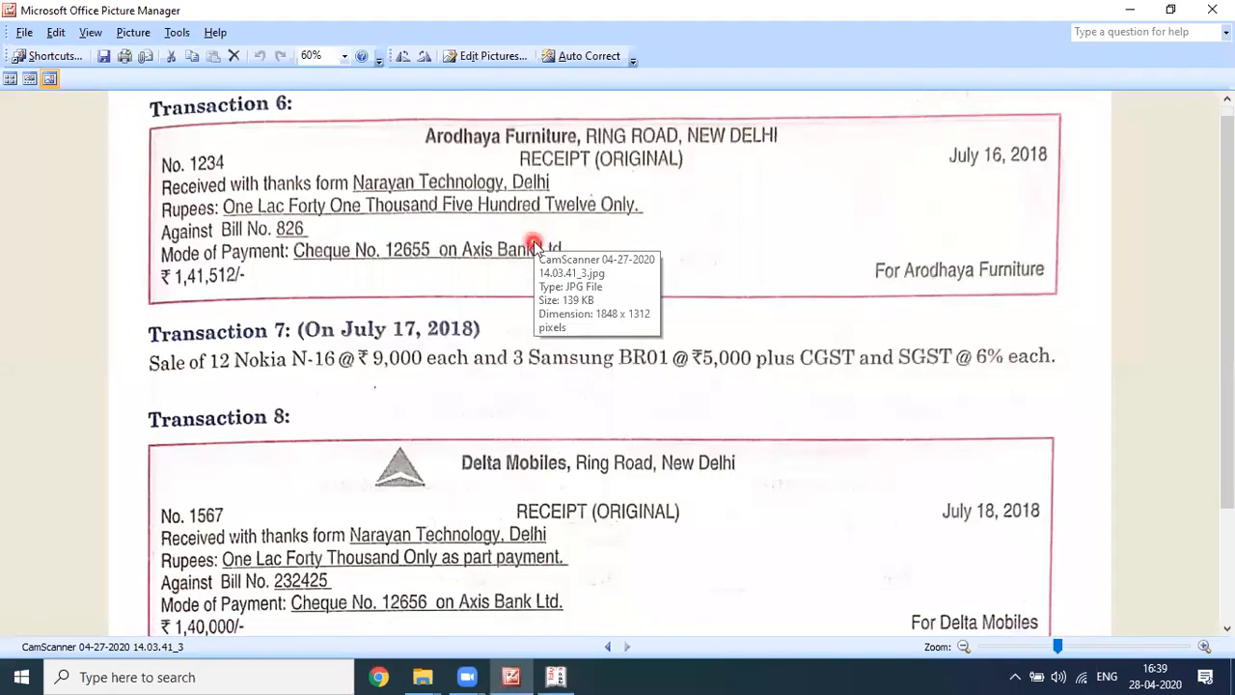
- Switch to Tally.ERP 9, set the date of Arodhya Furniture's Axis Bank payment voucher to 16-7-2018, and save it
key(alt+Tab)
key(Return)
key(Return)
key(Return)
key(Return)
key(Return)
key(Return)
key(Return)
key(Return)
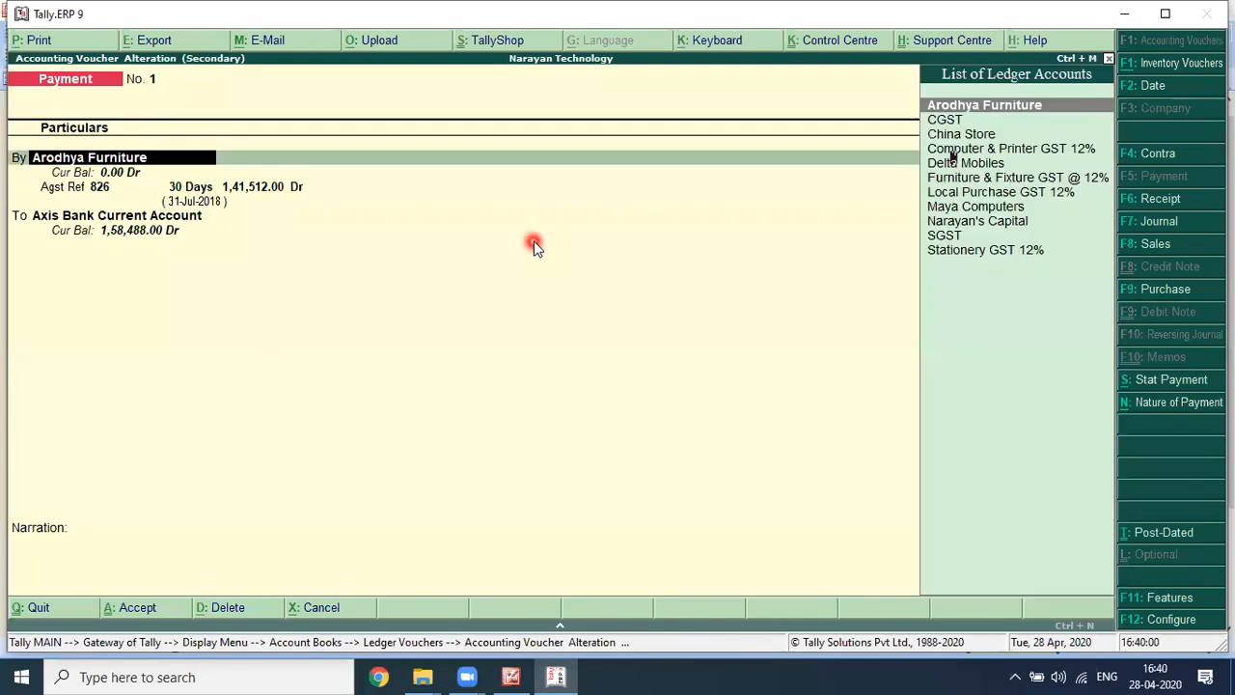
key(F2)
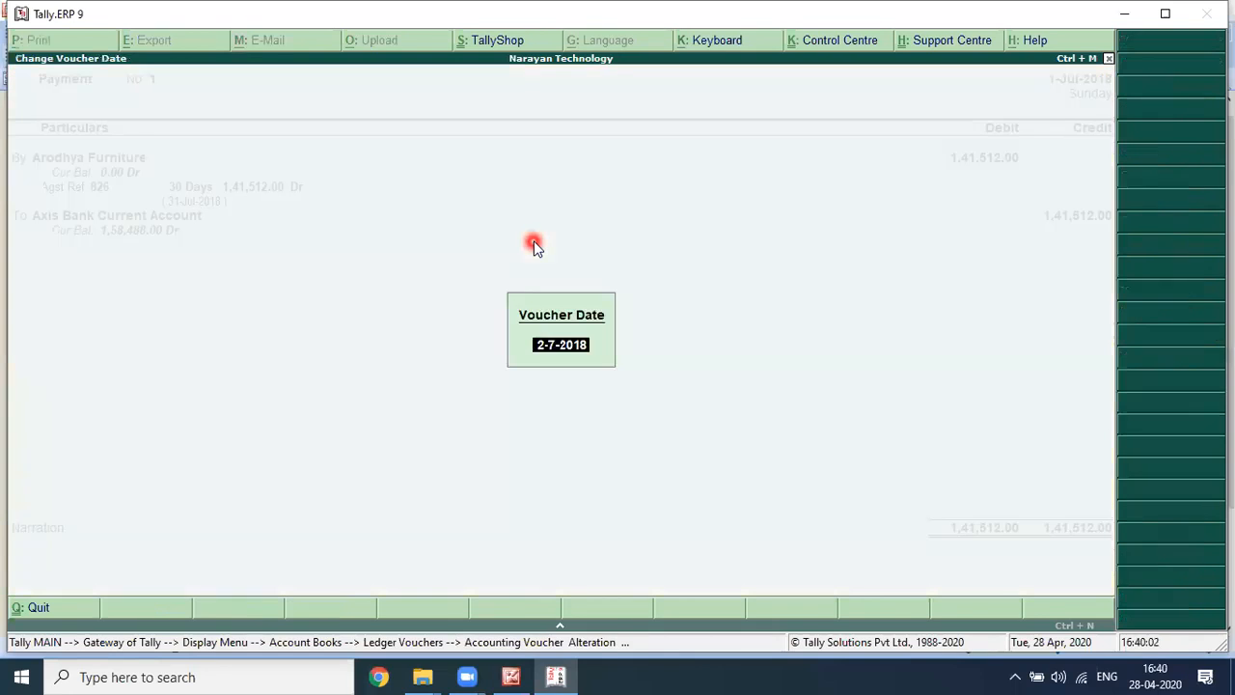
text(10)
key(Return)
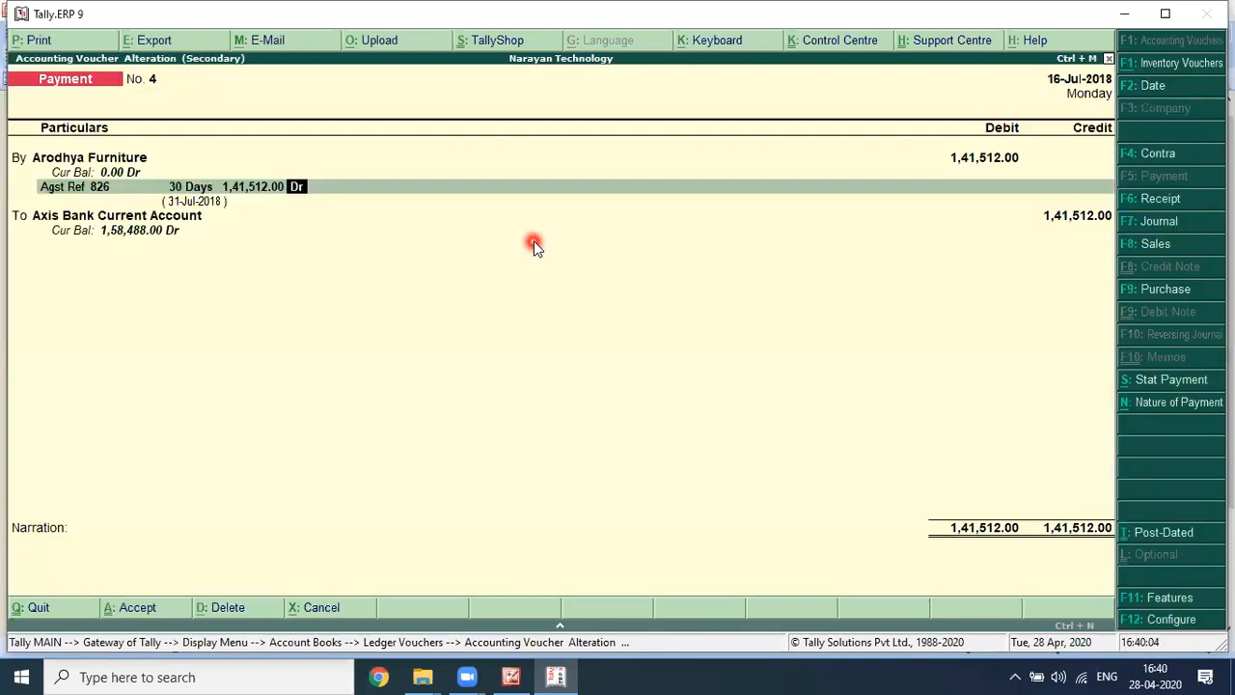
key(Return)
key(Return)
key(Return)
key(Return)
key(Return)
key(Return)
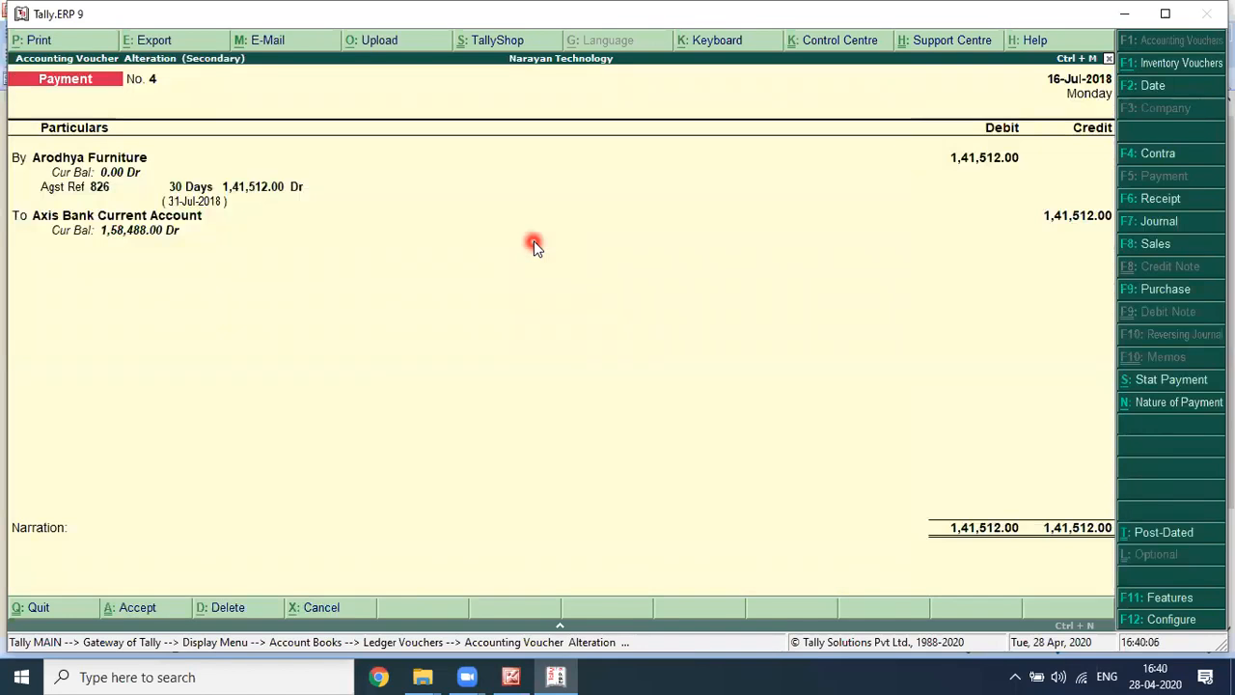
key(Return)
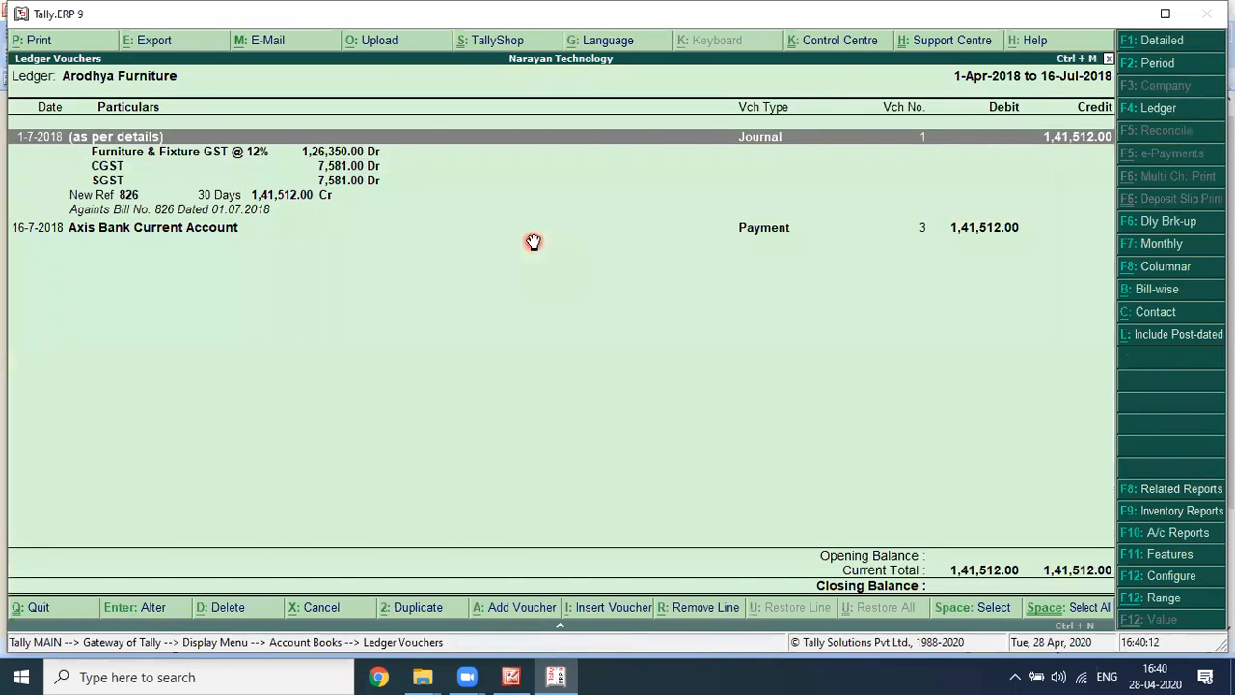
- Switch to the exercise scan in Picture Manager and examine the Transaction 7 sale details
key(alt+Tab)
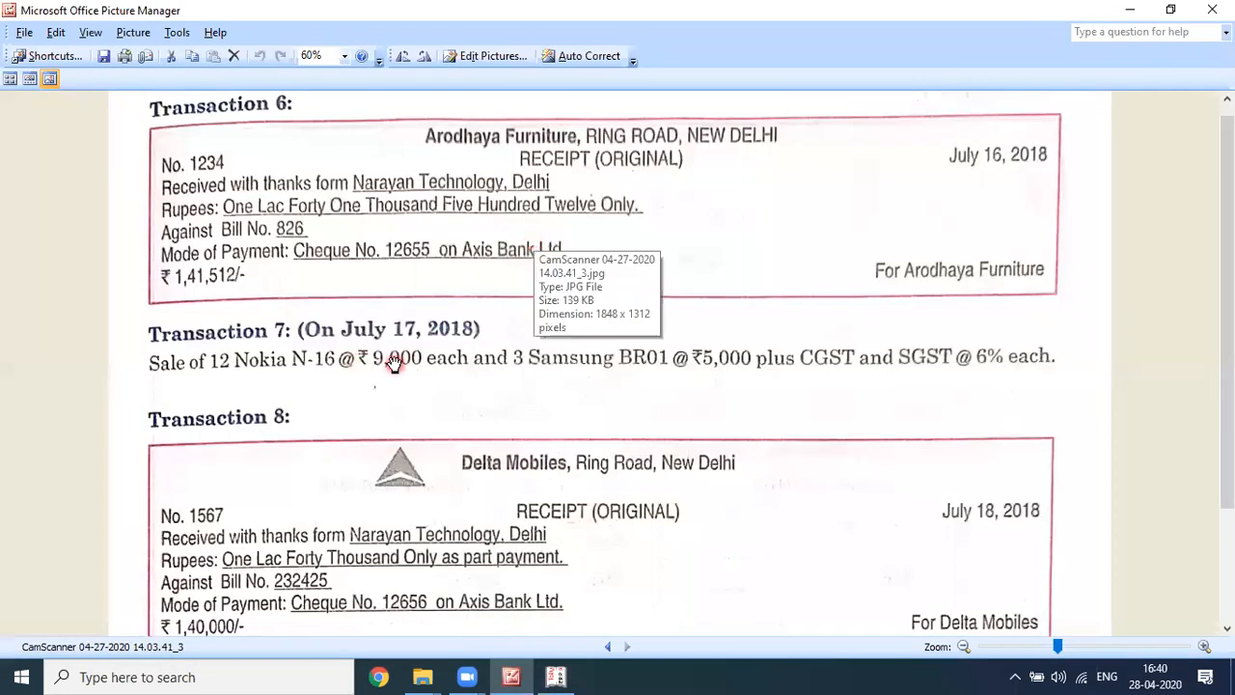
scroll(397, 365, down, 1)
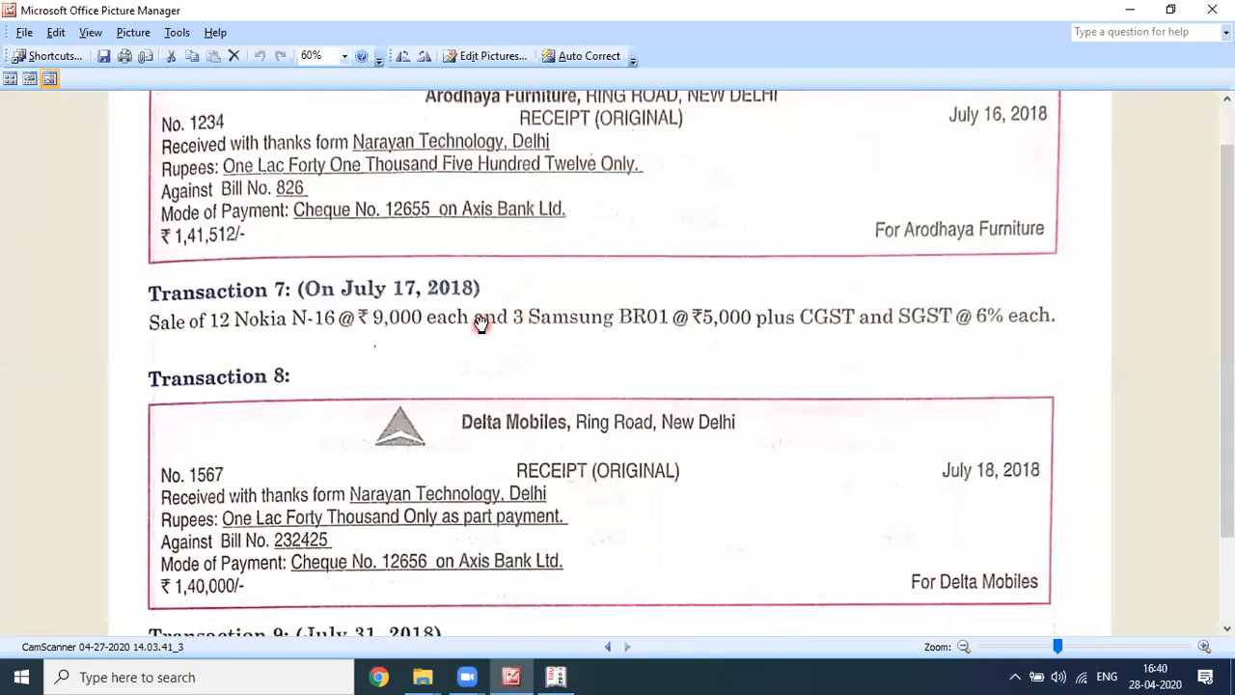
scroll(482, 318, down, 1)
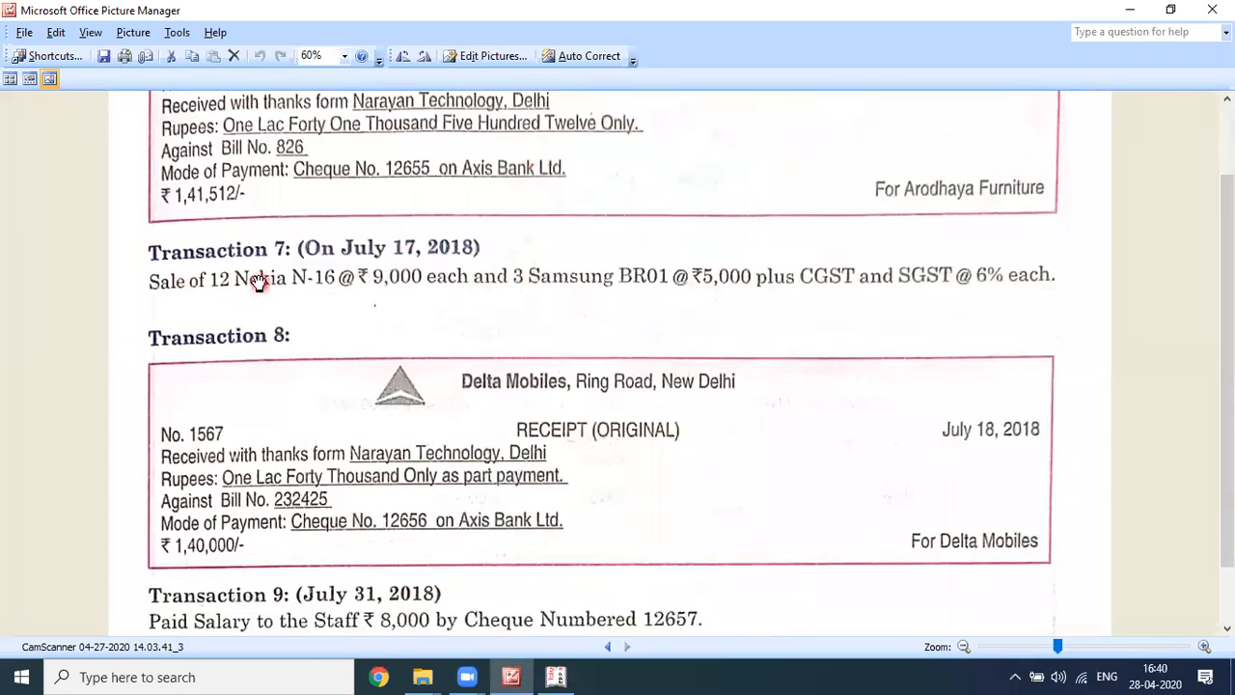
scroll(309, 290, down, 1)
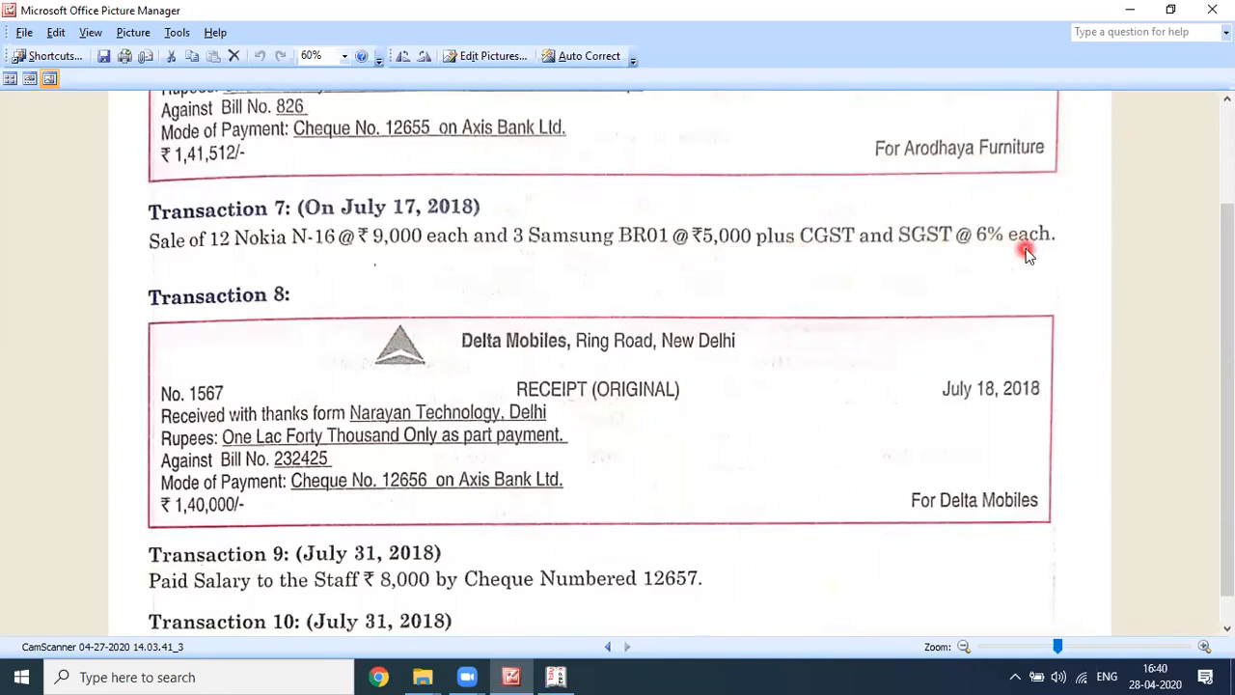
- Return to Tally.ERP 9, leave the ledger display, and start a new Sales accounting voucher
key(alt+Tab)
key(Escape)
key(Escape)
key(Escape)
key(Escape)
key(Escape)
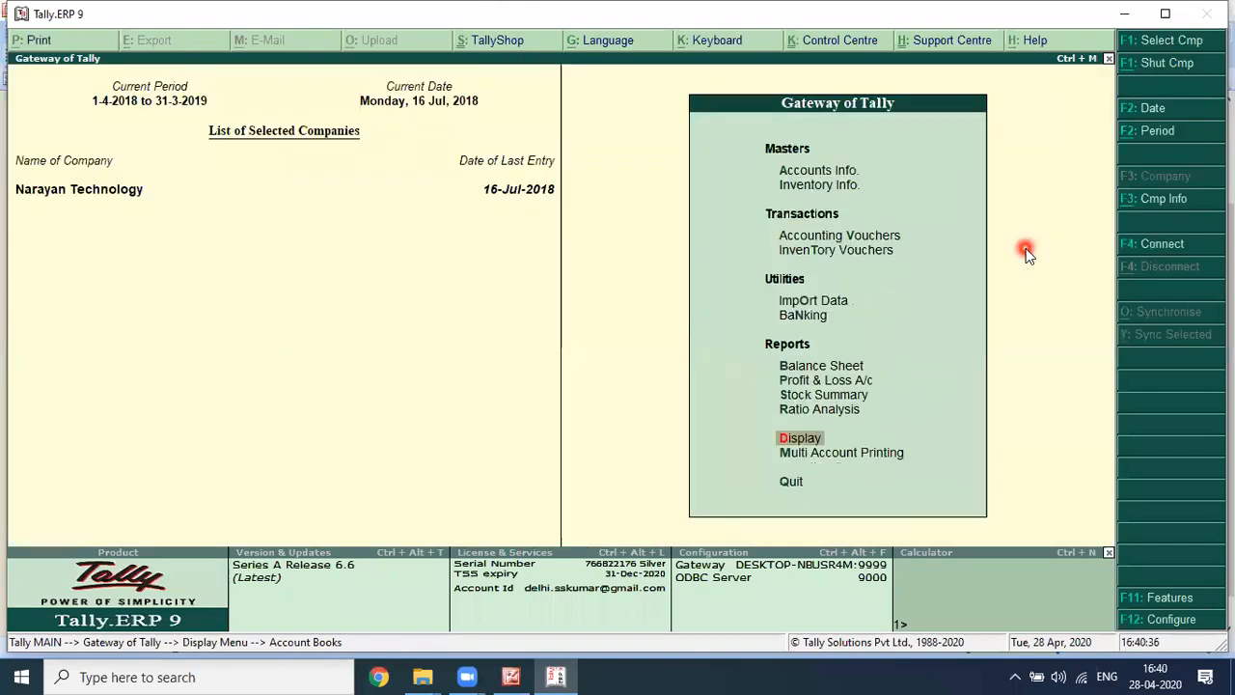
key(alt+Tab)
key(alt+Tab)
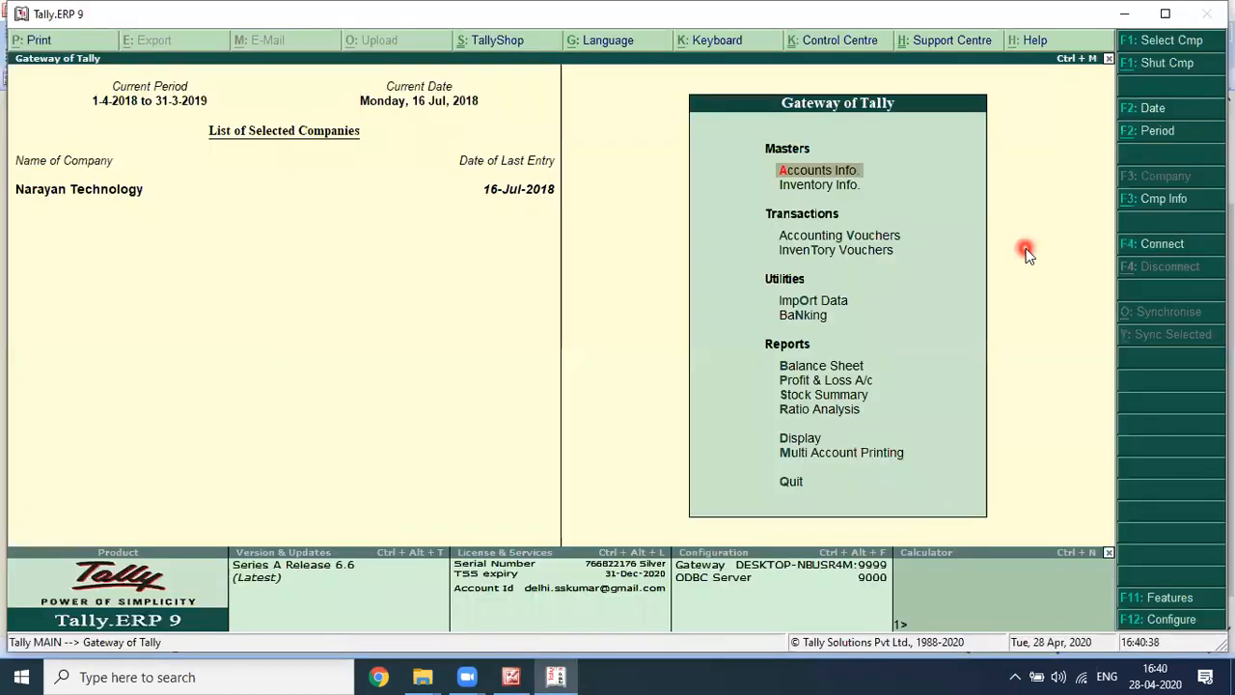
key(Down)
key(Down)
key(Return)
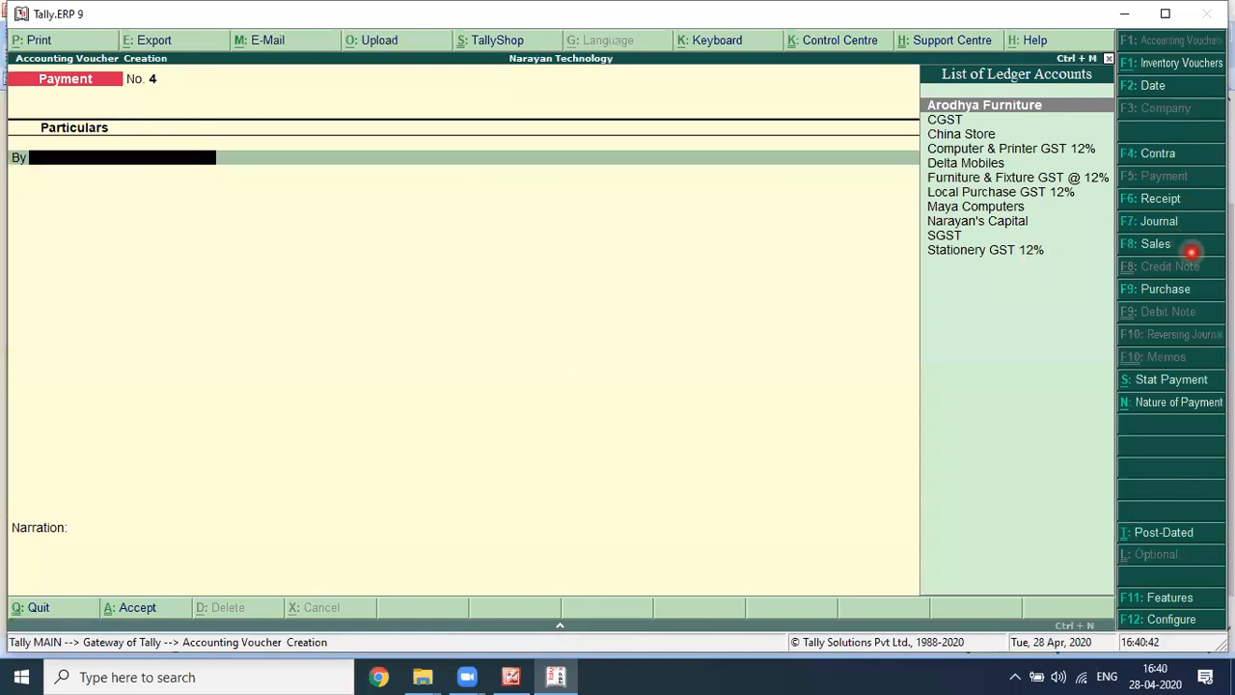
click(1189, 247)
- Recheck Transaction 7 in the scan, then choose Cash as the sales voucher's party account, leaving the reference number blank
key(alt+Tab)
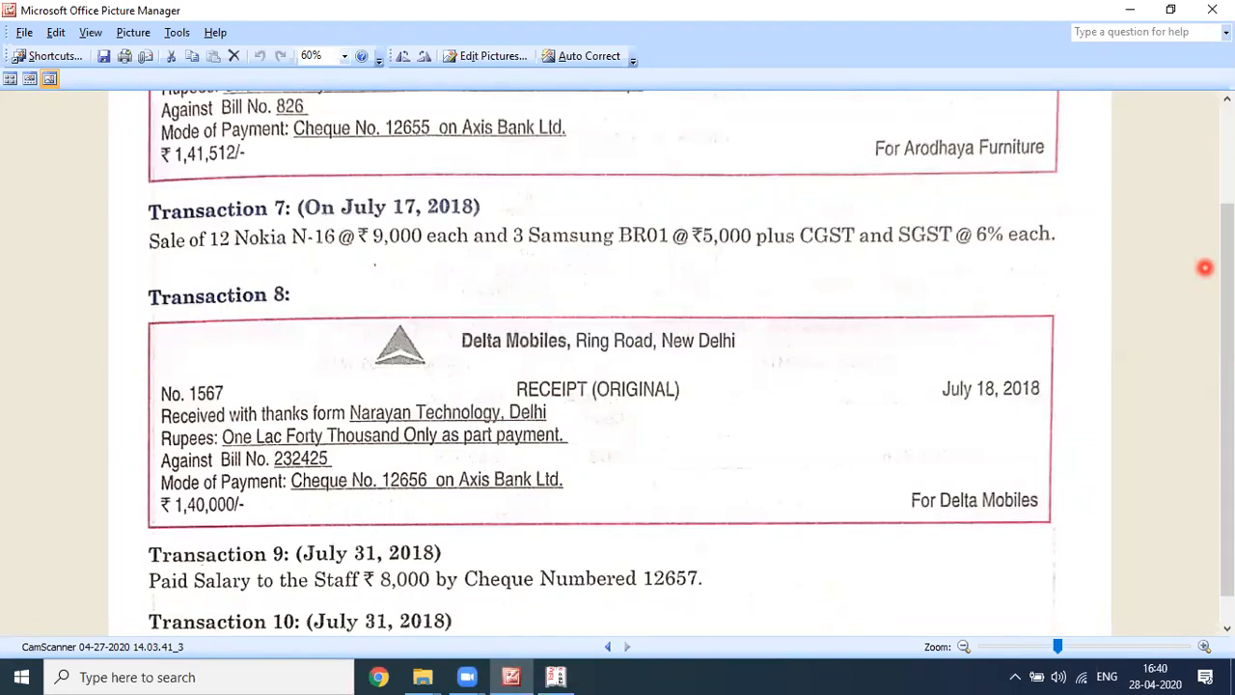
key(alt+Tab)
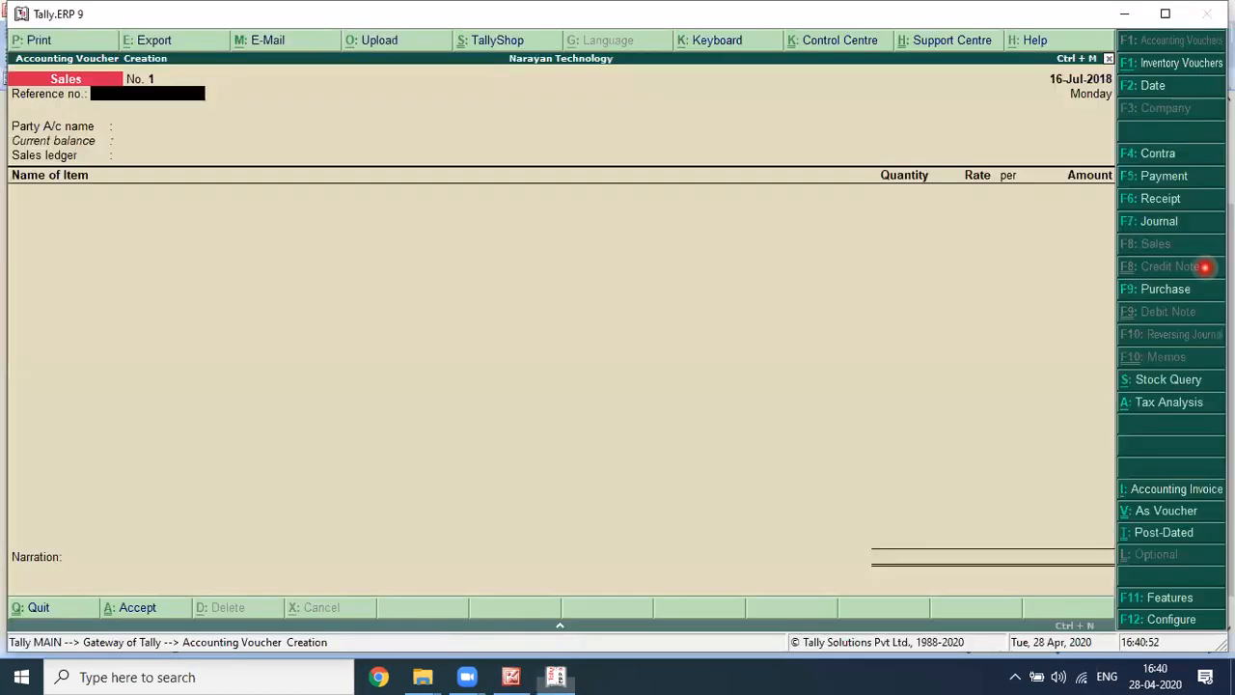
key(alt+Tab)
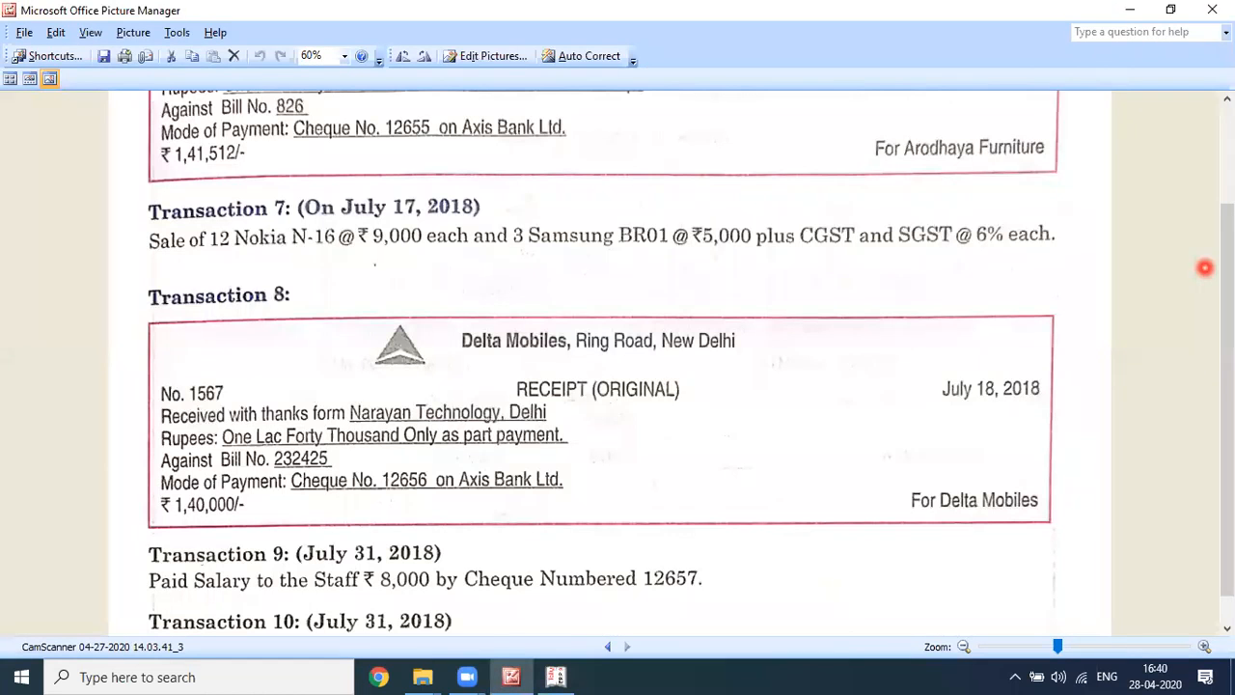
key(alt+Tab)
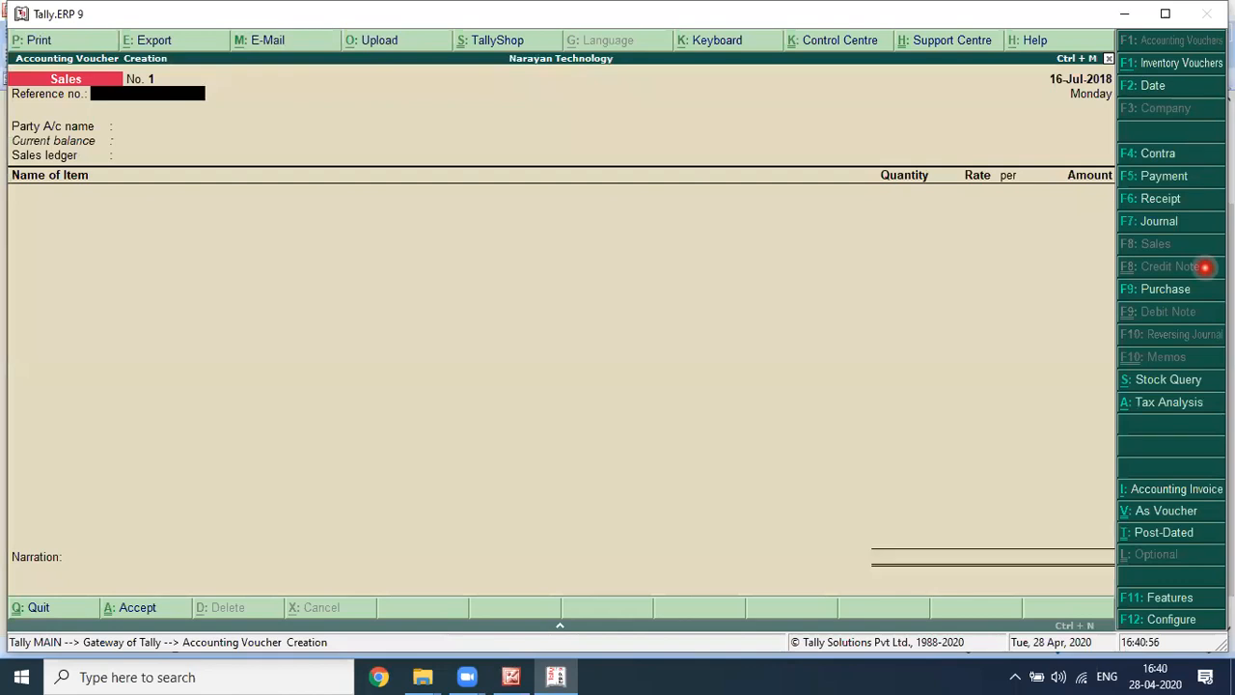
key(Return)
key(Down)
key(Down)
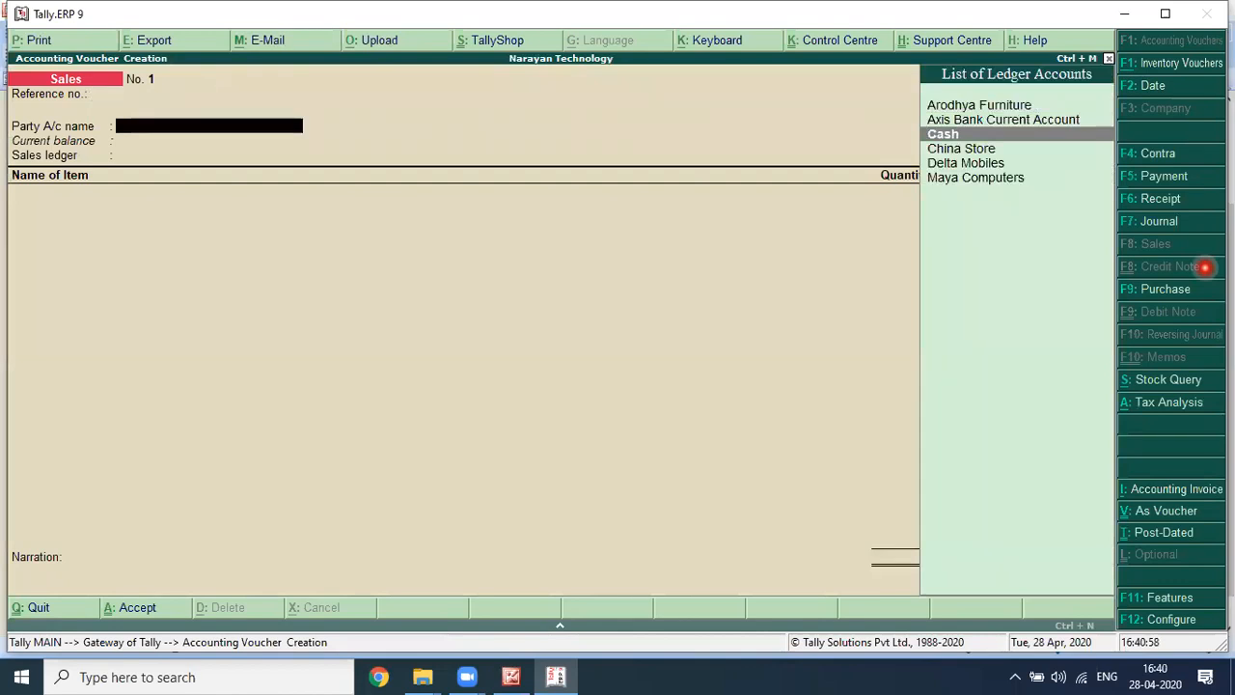
key(Return)
key(Return)
key(Return)
key(Return)
key(Return)
key(Return)
key(Return)
key(Return)
- Confirm Cash as the sales voucher's party and set the buyer's GST registration type to Consumer in the party details
key(Return)
key(Return)
key(Return)
key(Return)
key(Return)
key(Return)
key(Return)
key(Return)
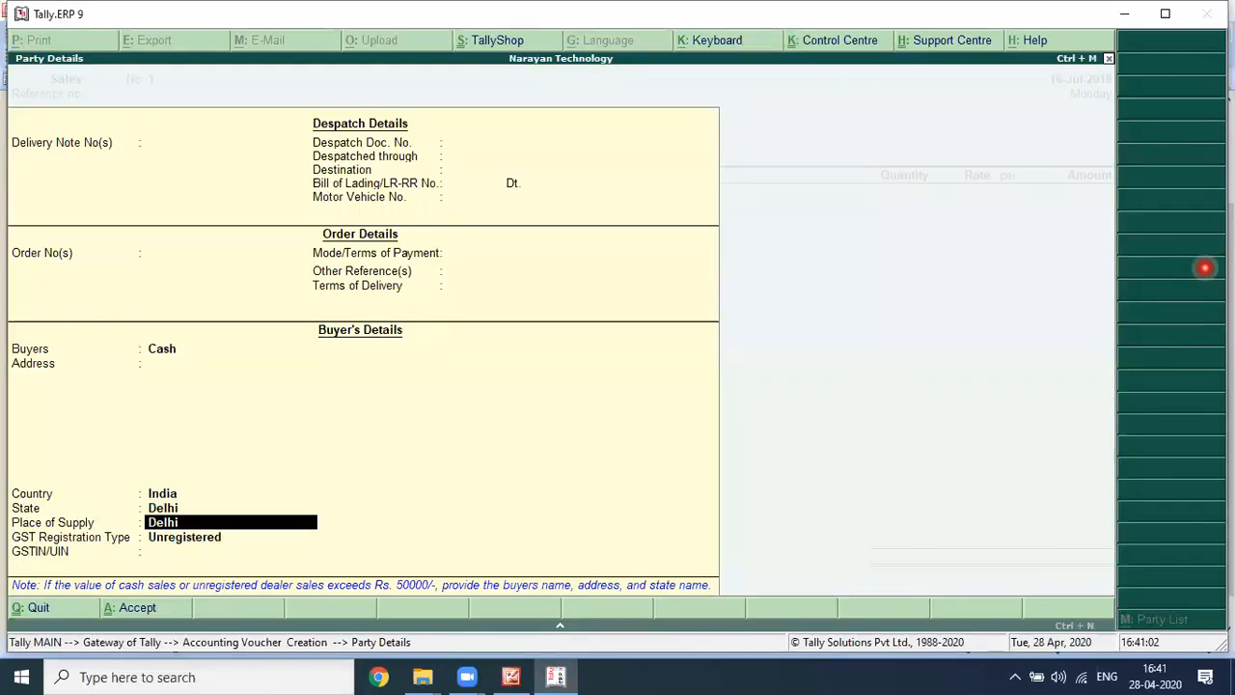
key(Up)
key(Up)
key(Return)
key(Return)
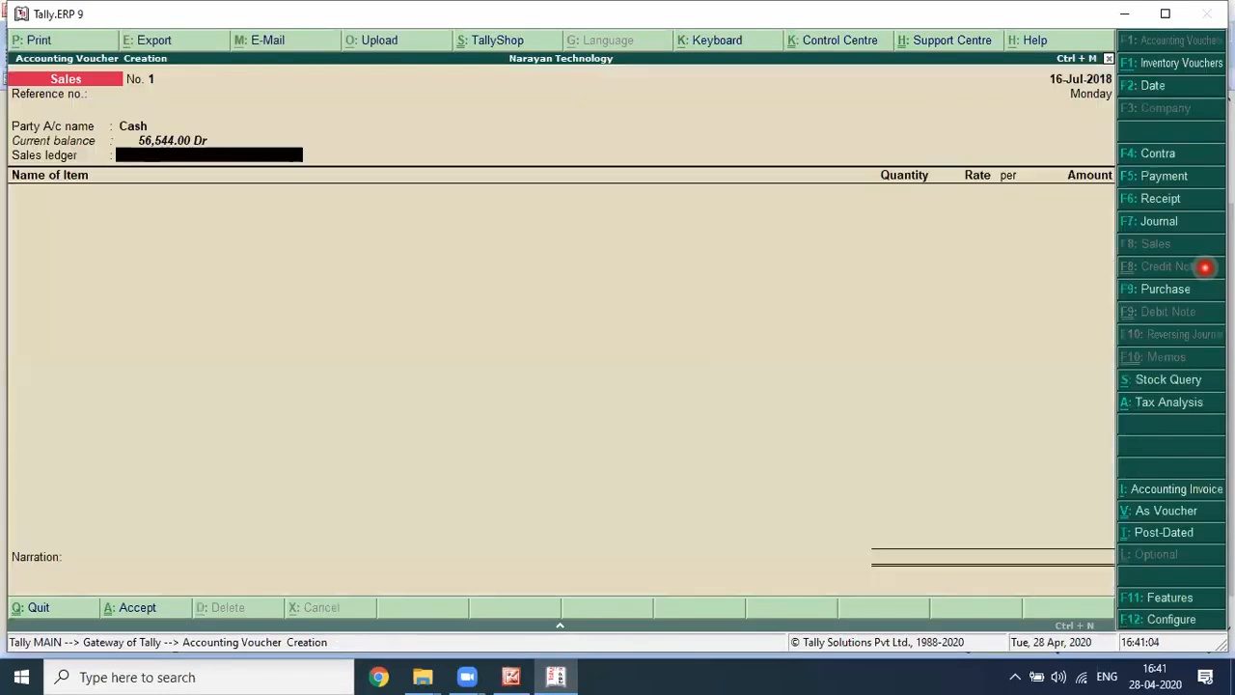
- Reopen the Cash party details and check the buyer's country, state, place of supply and GST registration type
key(BackSpace)
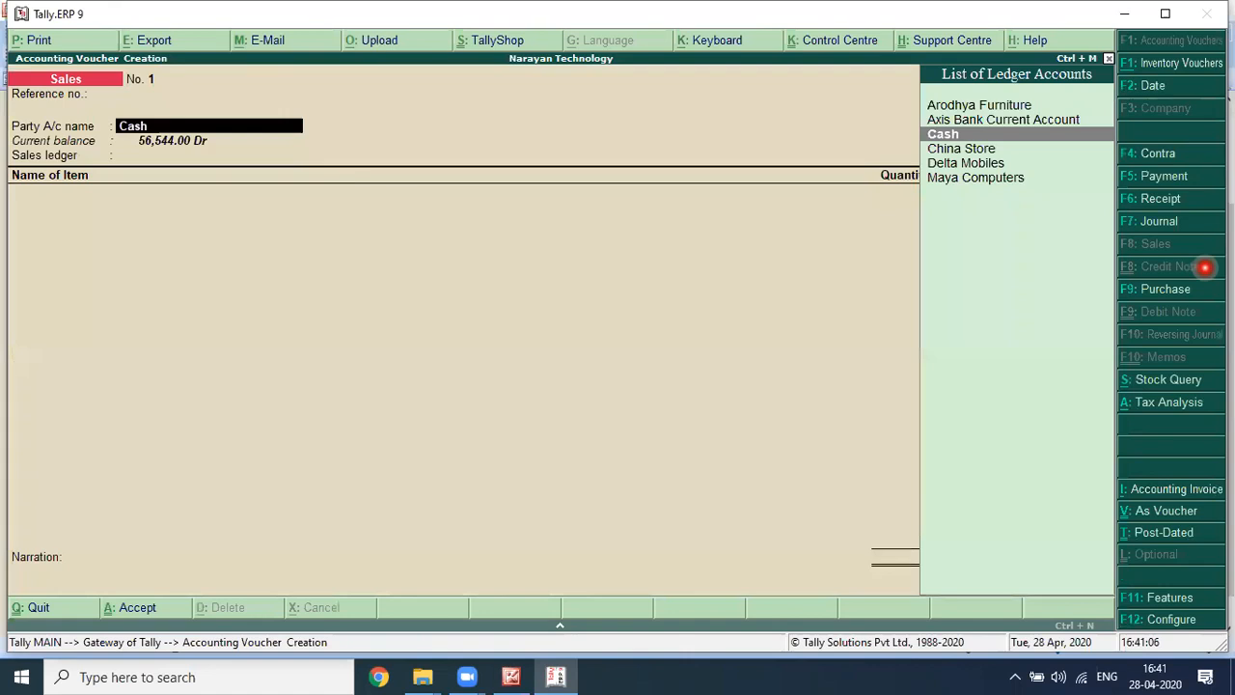
key(Return)
key(Return)
key(Return)
key(Return)
key(Return)
key(Return)
key(Return)
key(Return)
key(Return)
key(Return)
key(Return)
key(Return)
key(Down)
key(Down)
key(Up)
key(Up)
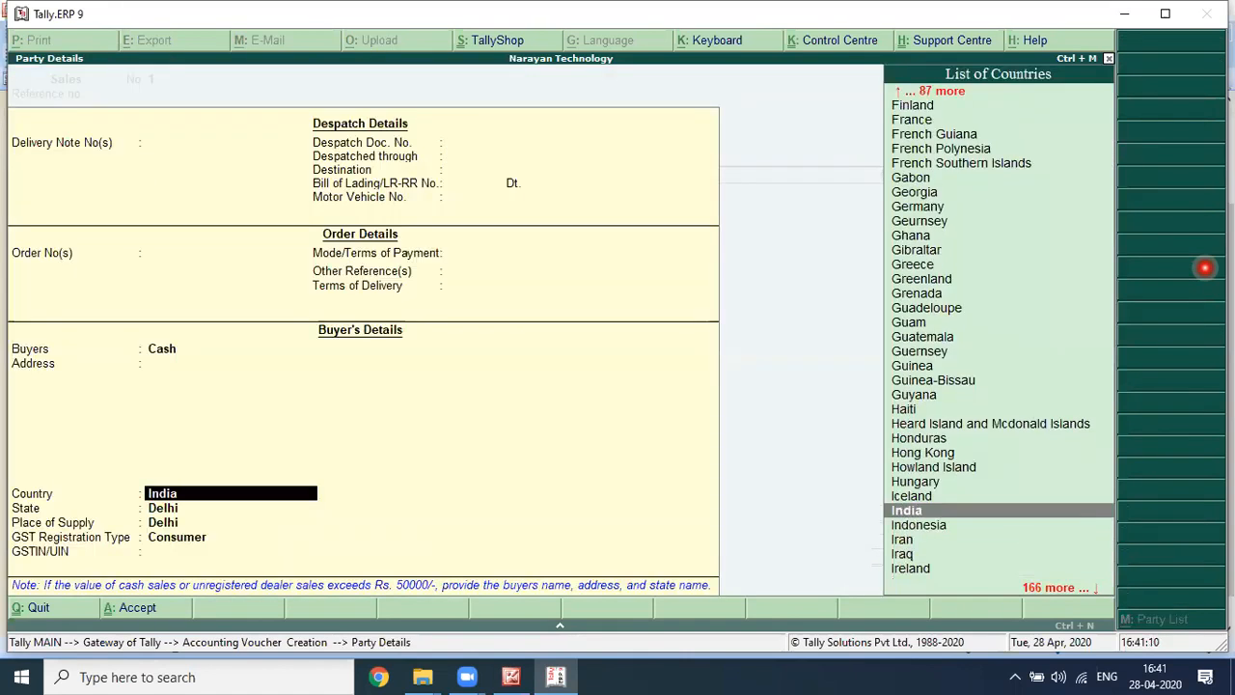
key(Return)
key(Return)
key(Return)
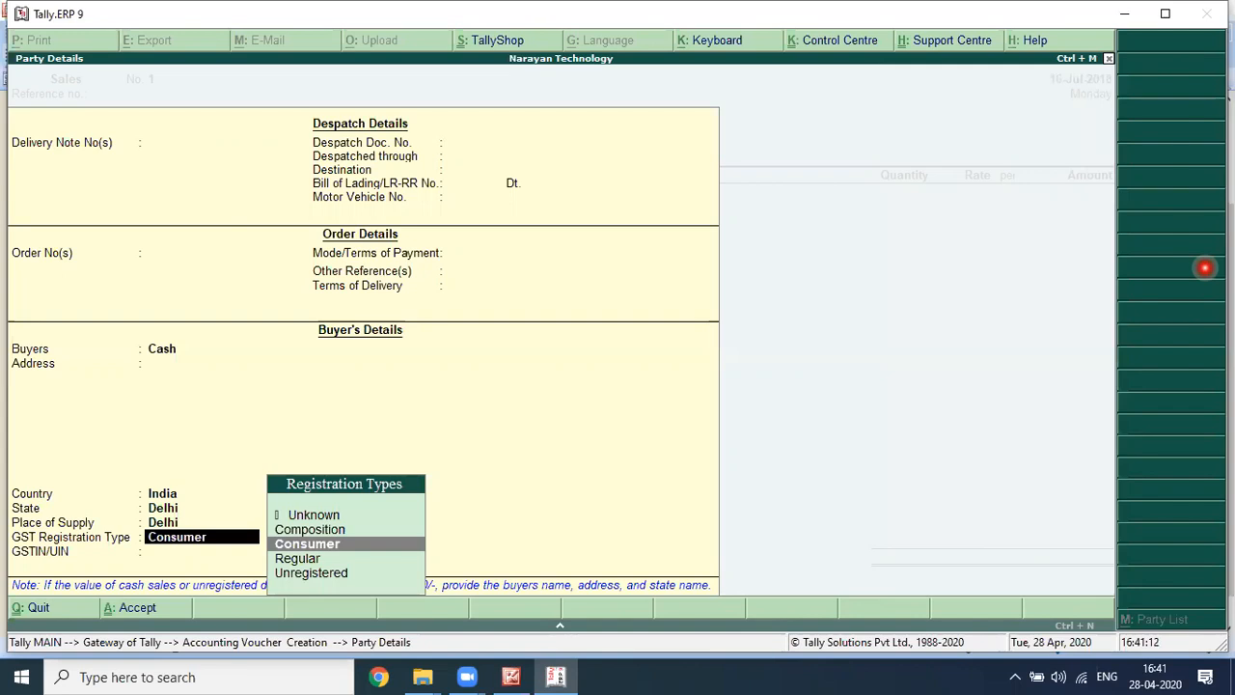
key(Return)
key(Return)
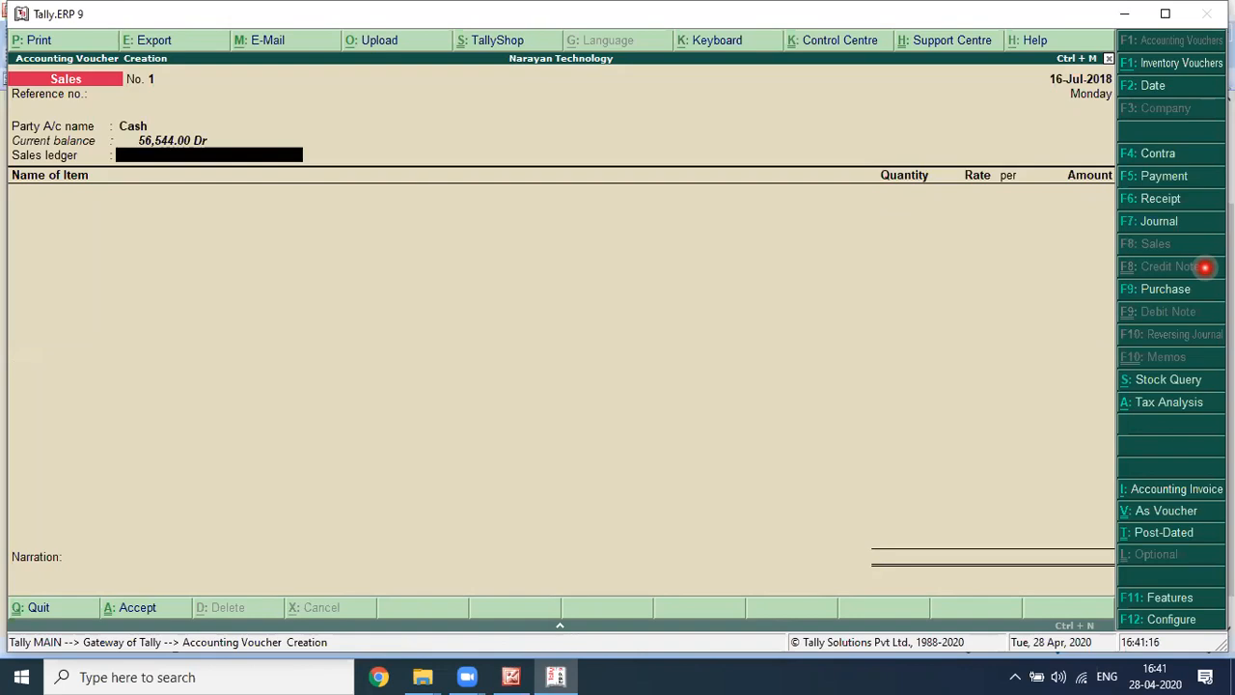
- Create a sales ledger named Local Sales GST 12% under Sales Accounts, with inventory values affected and GST applicable
key(alt+c)
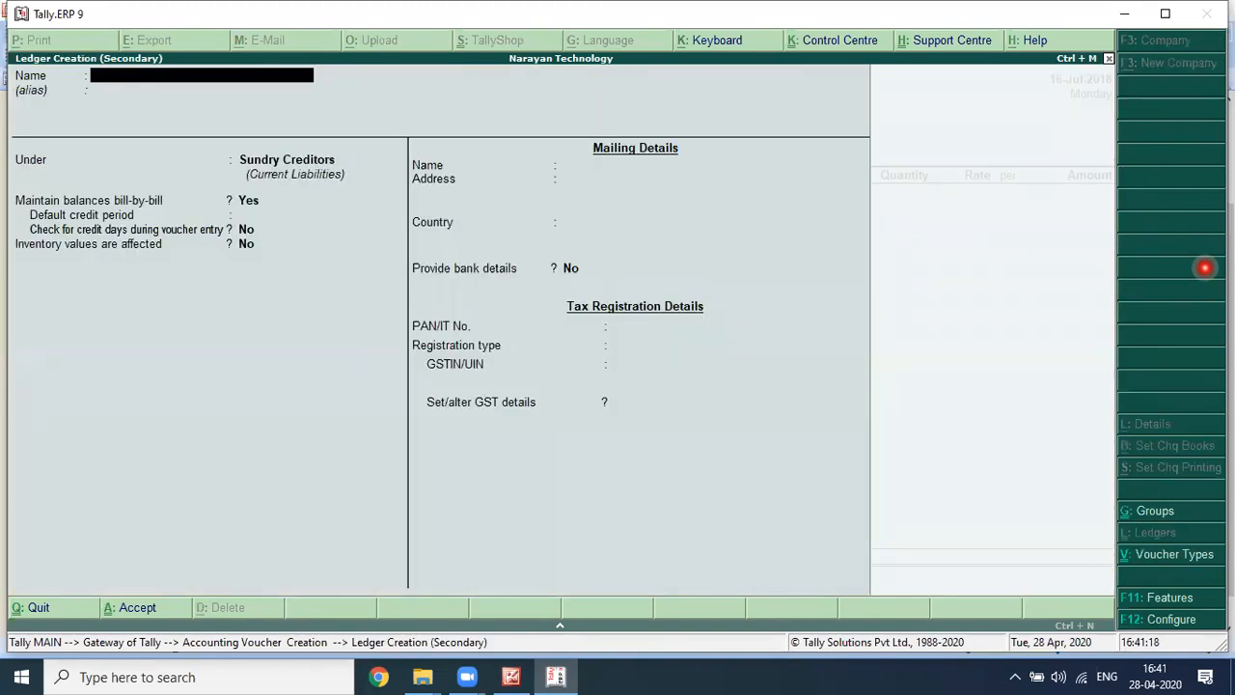
text(Local Sales GST 12%)
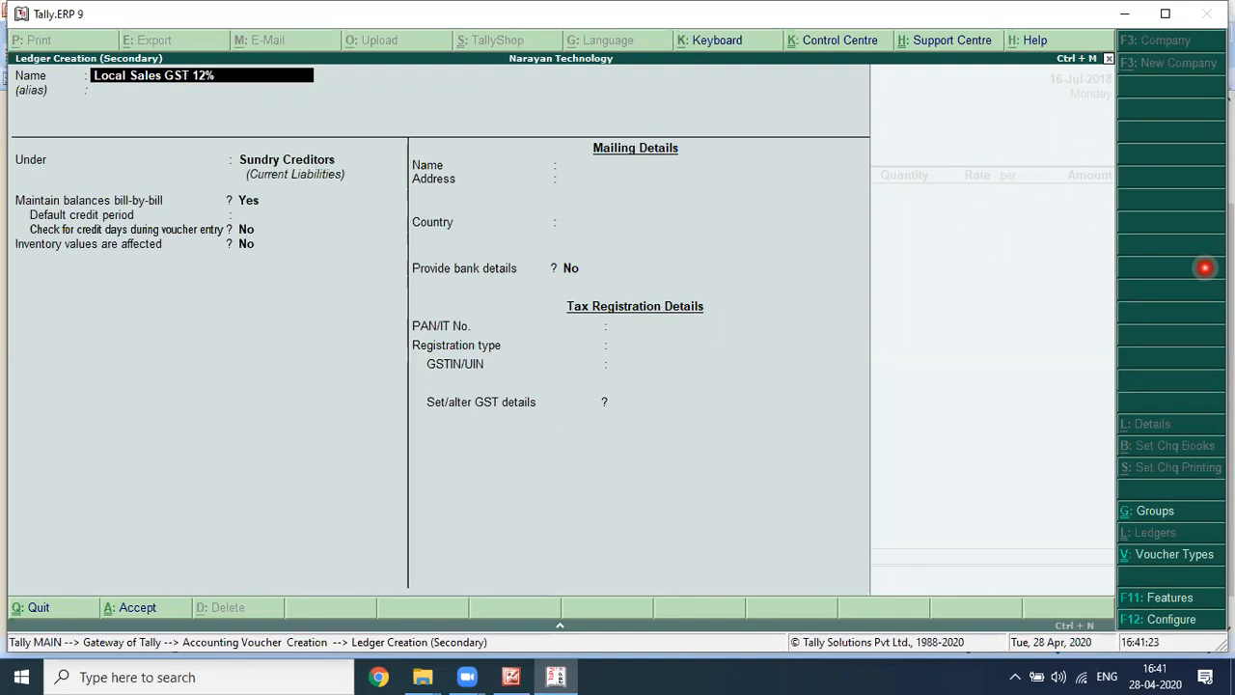
key(Return)
text(Sal)
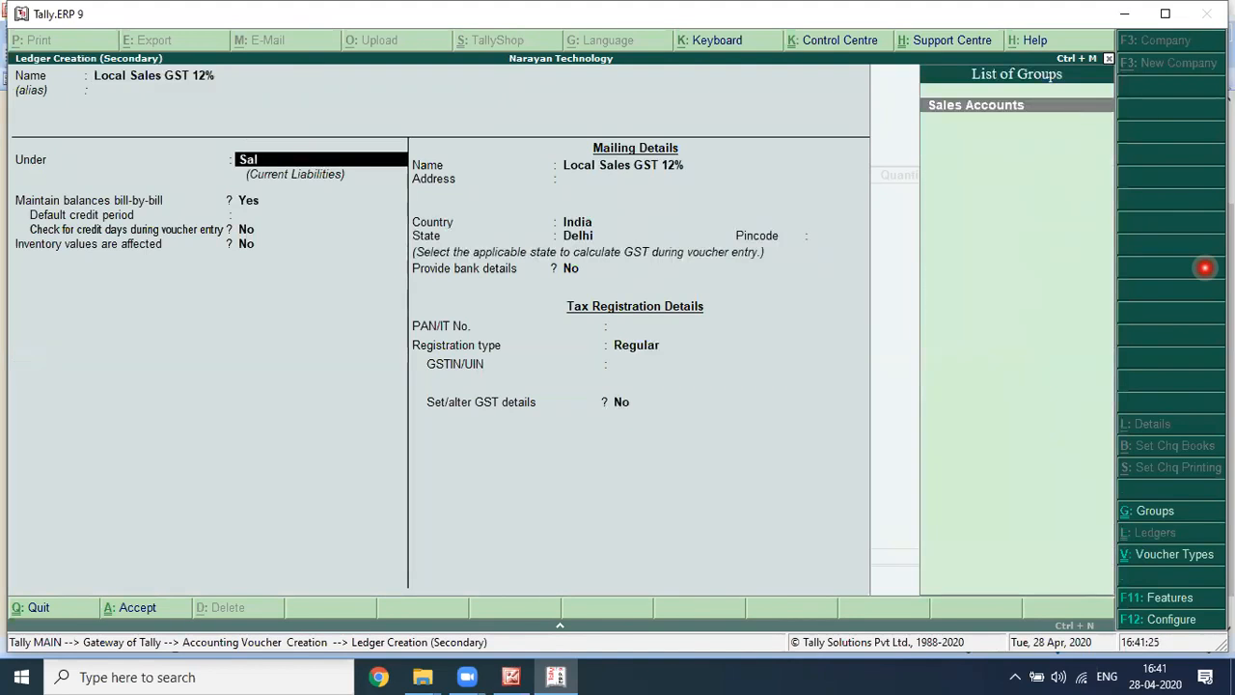
key(Return)
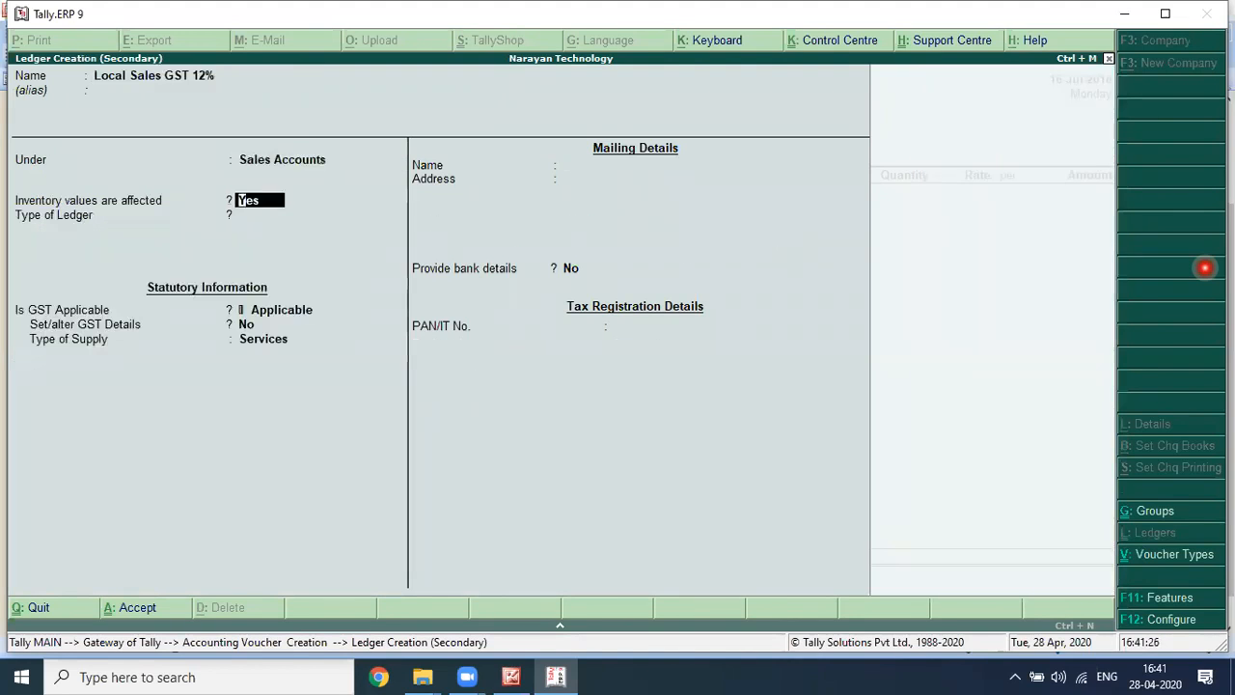
key(Return)
key(Return)
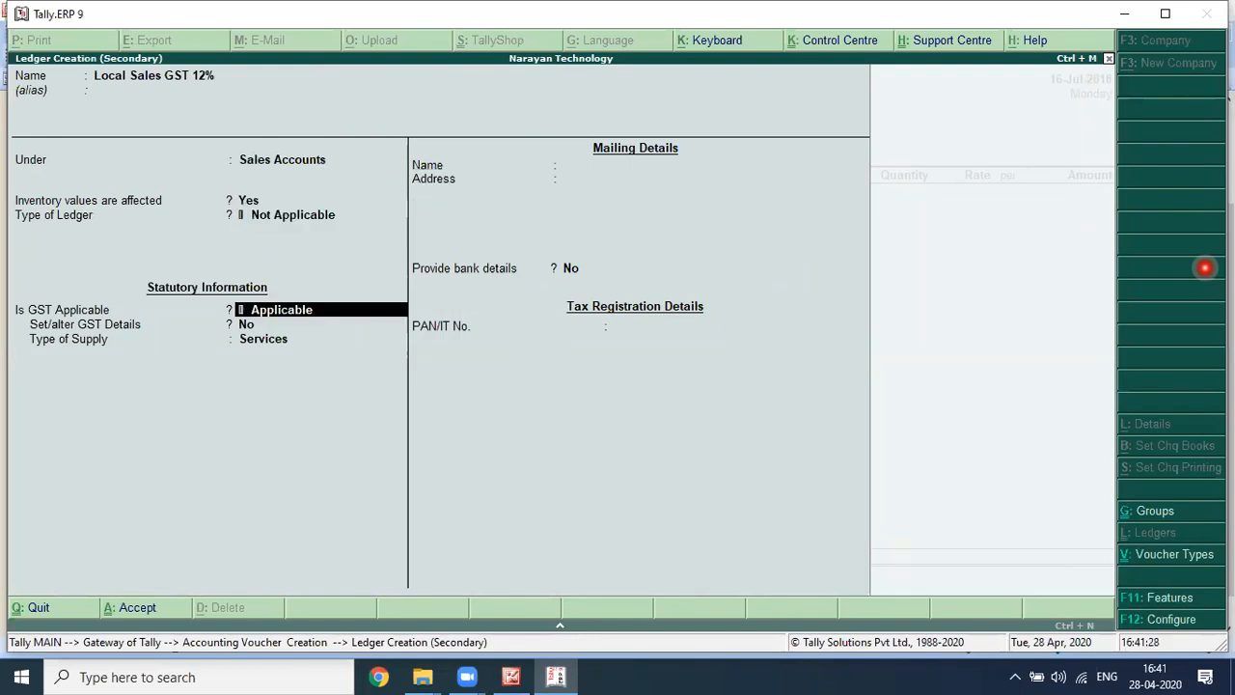
key(Return)
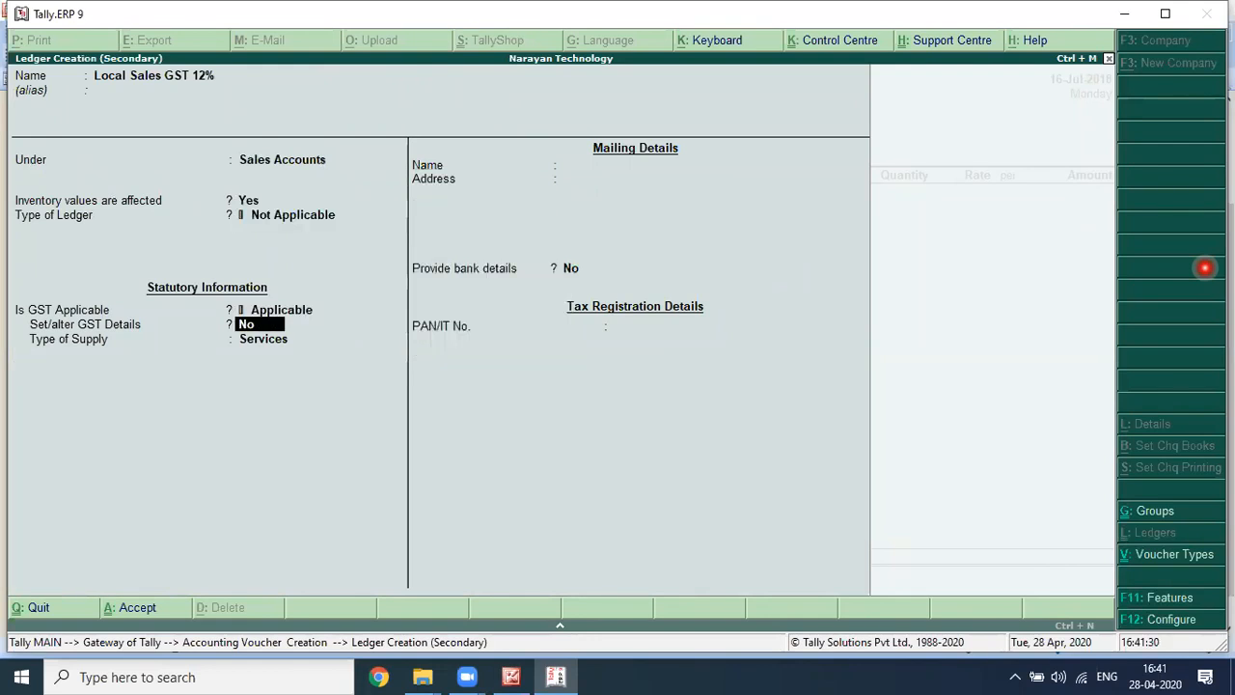
- Enable GST details for the ledger, with Sales Taxable as the nature of transaction and an integrated tax rate of 12%
key(y)
key(Down)
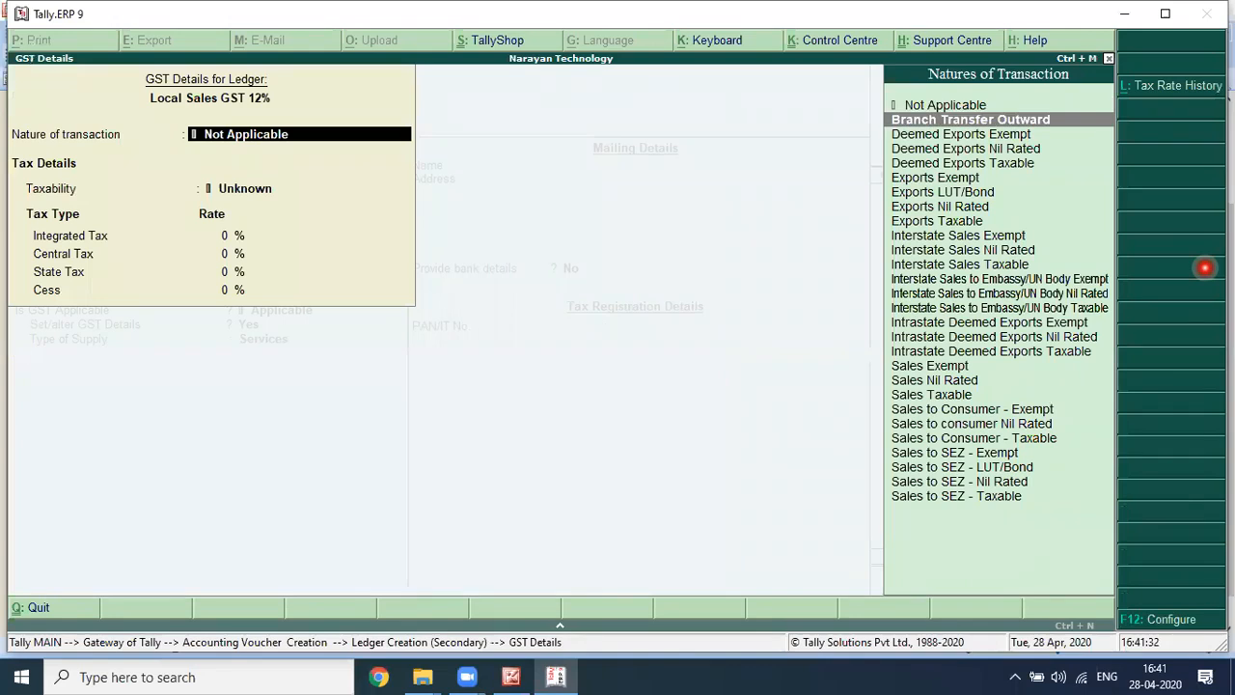
key(Down)
key(Down)
key(Down)
key(Down)
key(Down)
key(Down)
key(Down)
key(Down)
key(Down)
key(Down)
key(Down)
key(Down)
key(Down)
key(Down)
key(Down)
key(Down)
key(Down)
key(Down)
key(Down)
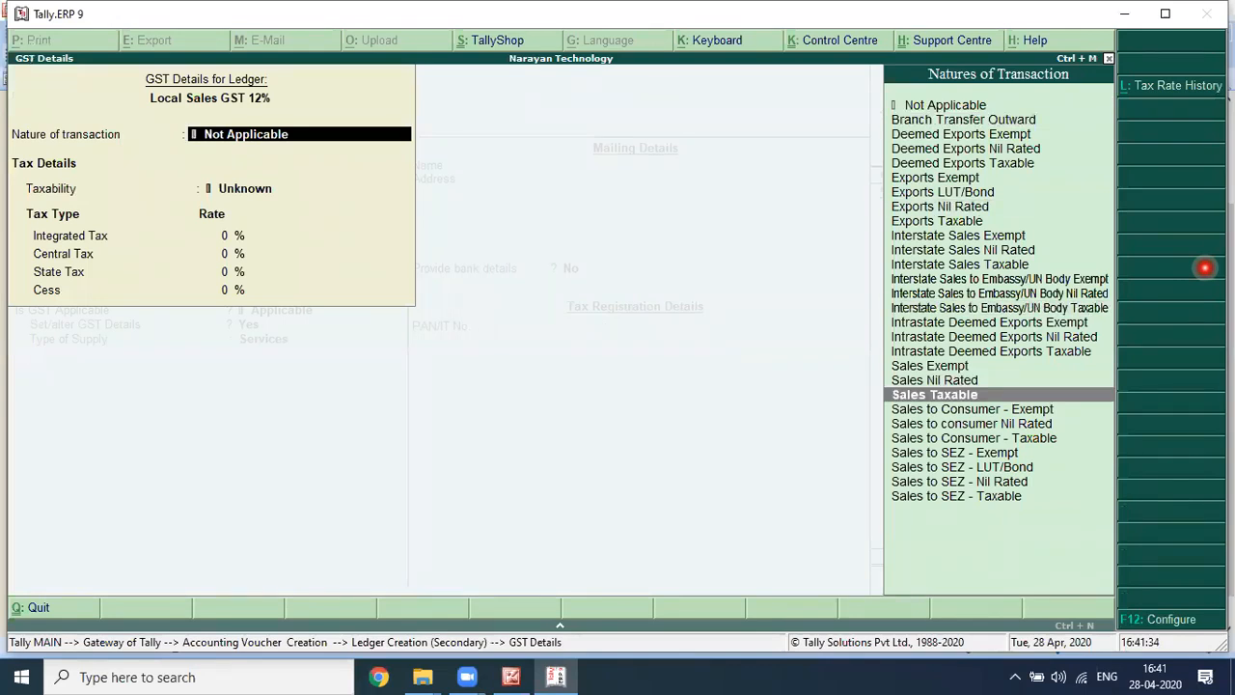
key(Up)
key(Up)
key(Up)
key(Up)
key(Up)
key(Up)
key(Up)
key(Up)
key(Up)
key(Up)
key(Up)
key(Up)
key(Up)
key(Up)
key(Up)
key(Up)
key(Up)
key(Up)
key(Up)
key(Up)
key(Down)
key(Down)
key(Down)
key(Down)
key(Down)
key(Down)
key(Down)
key(Down)
key(Down)
key(Down)
key(Down)
key(Down)
key(Down)
key(Down)
key(Down)
key(Down)
key(Down)
key(Down)
key(Down)
key(Down)
key(Up)
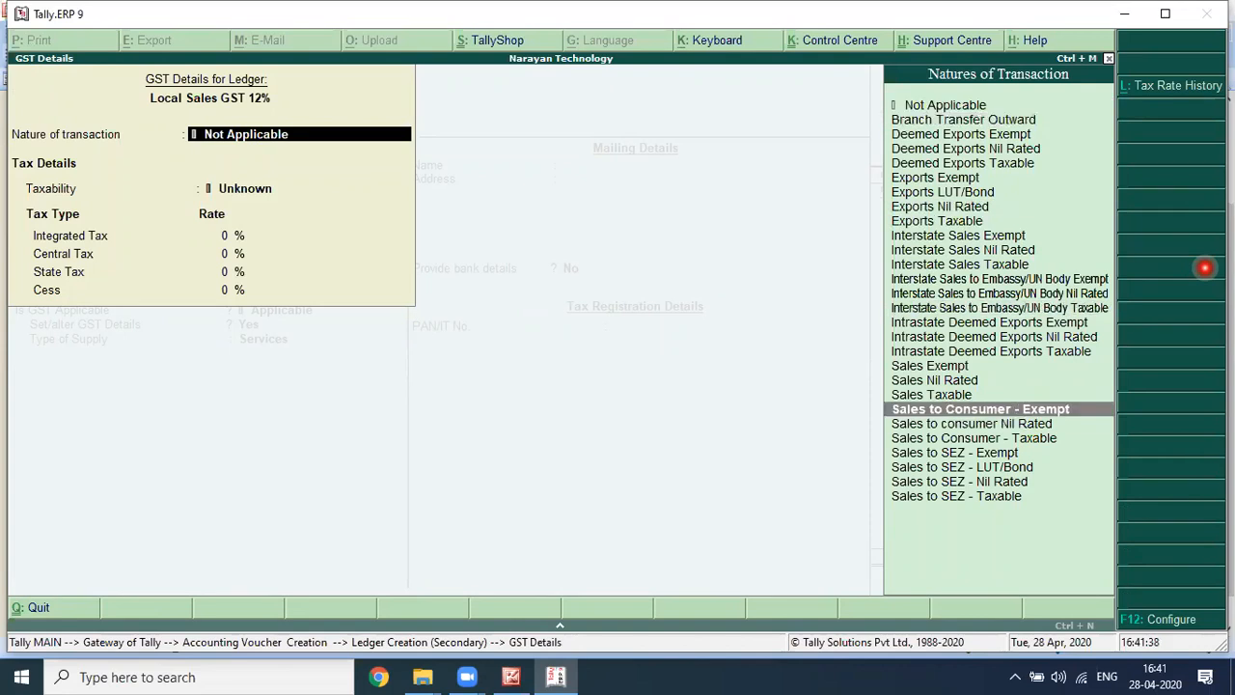
key(Up)
key(Up)
key(Up)
key(Down)
key(Down)
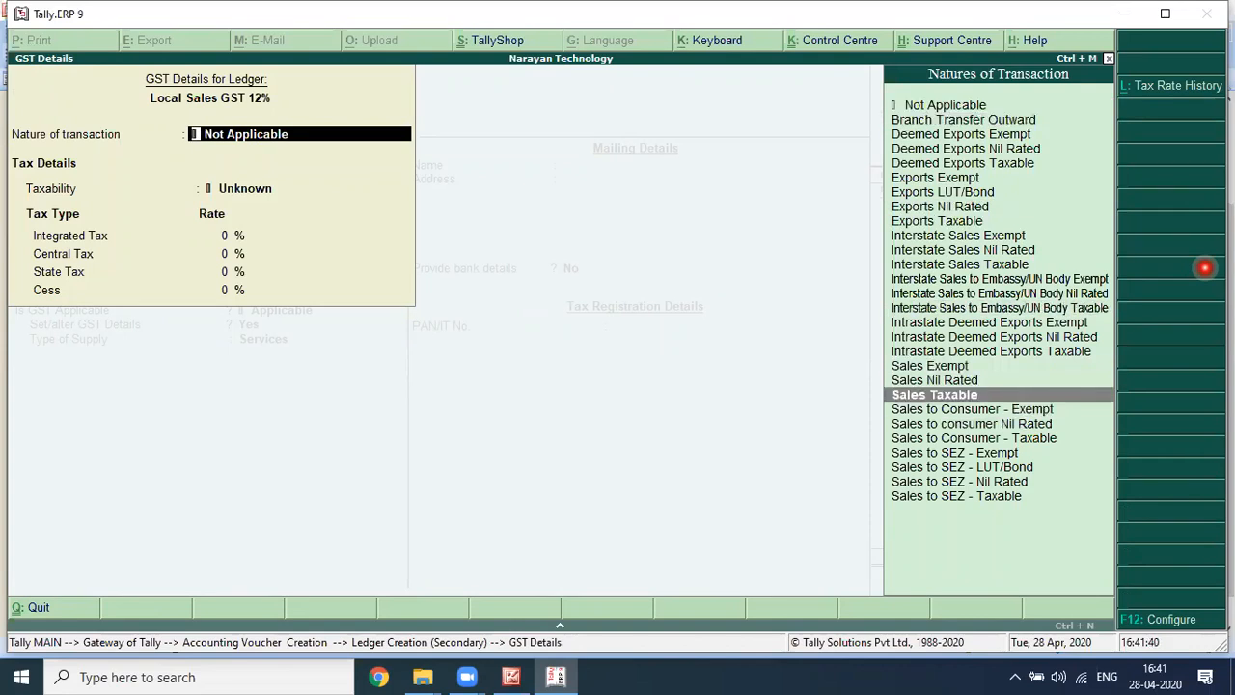
key(Up)
key(Up)
key(Up)
key(Up)
key(Up)
key(Up)
key(Up)
key(Up)
key(Up)
key(Down)
key(Down)
key(Down)
key(Down)
key(Down)
key(Down)
key(Down)
key(Down)
key(Down)
key(Return)
text(12)
key(Return)
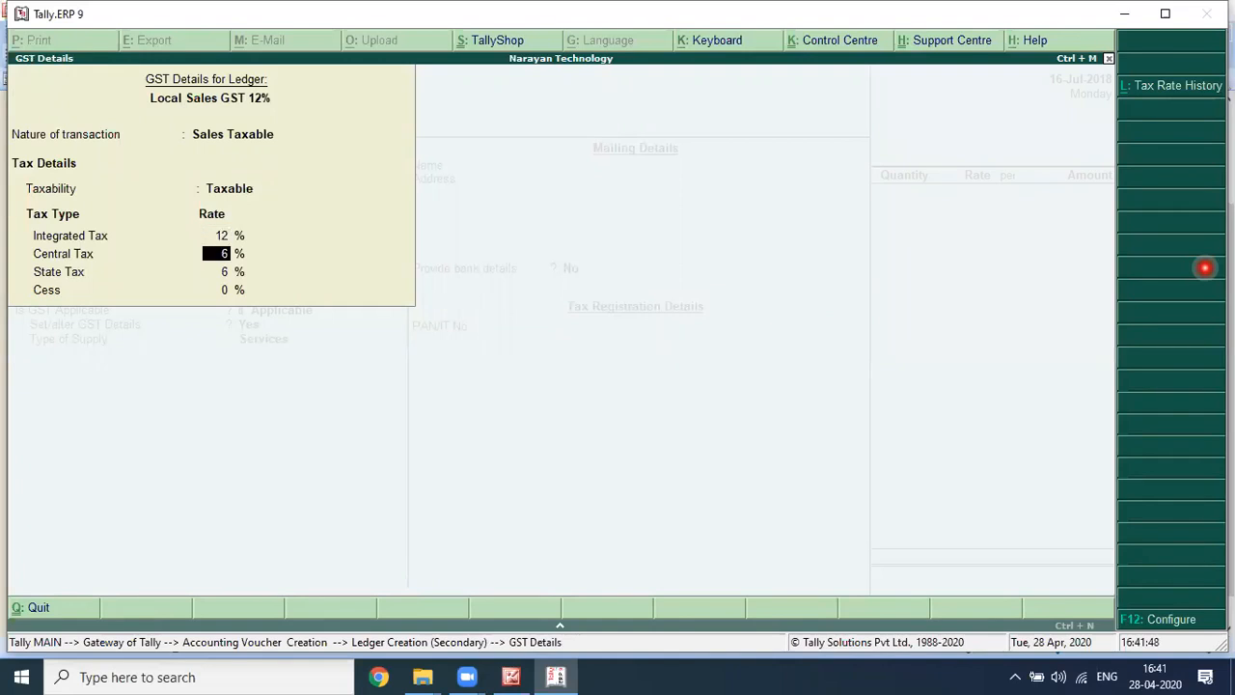
- Accept the GST rates and type of supply, and save Local Sales GST 12% as the voucher's sales ledger
key(Return)
key(Return)
key(Up)
key(Return)
key(Return)
key(Return)
key(Return)
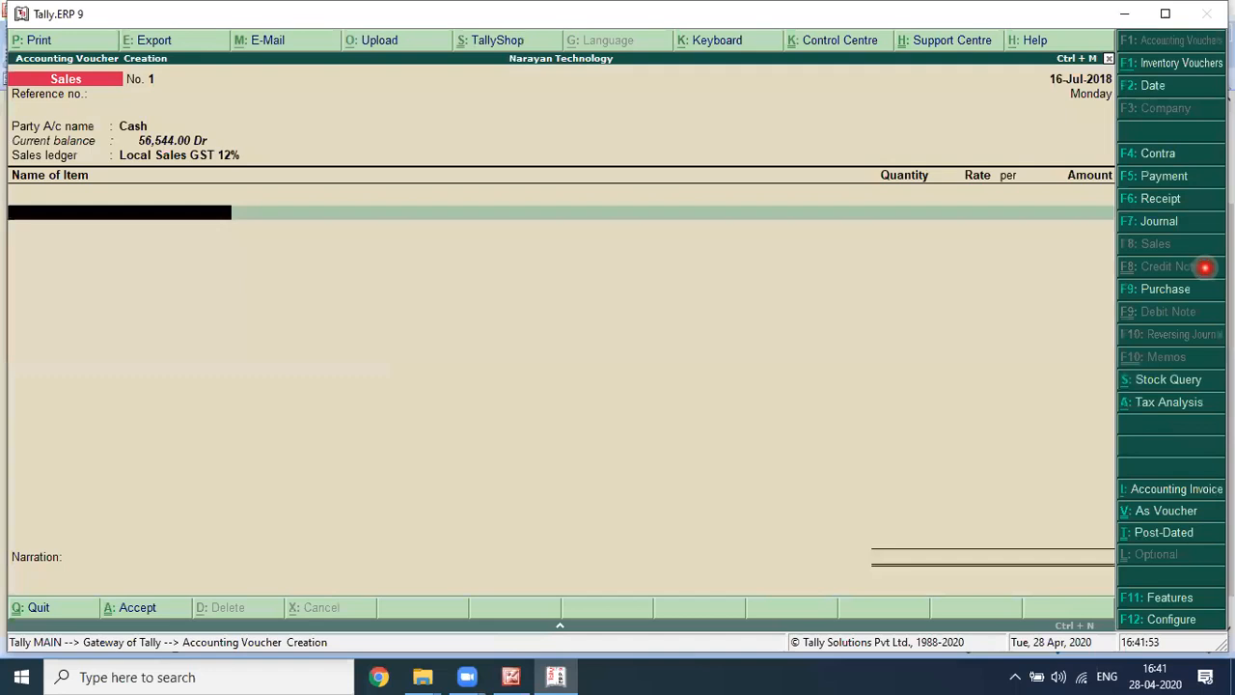
- Check the Transaction 7 items in the Picture Manager scan, return to Tally.ERP 9, and find Nokia N-16 among the stock items
key(alt+Tab)
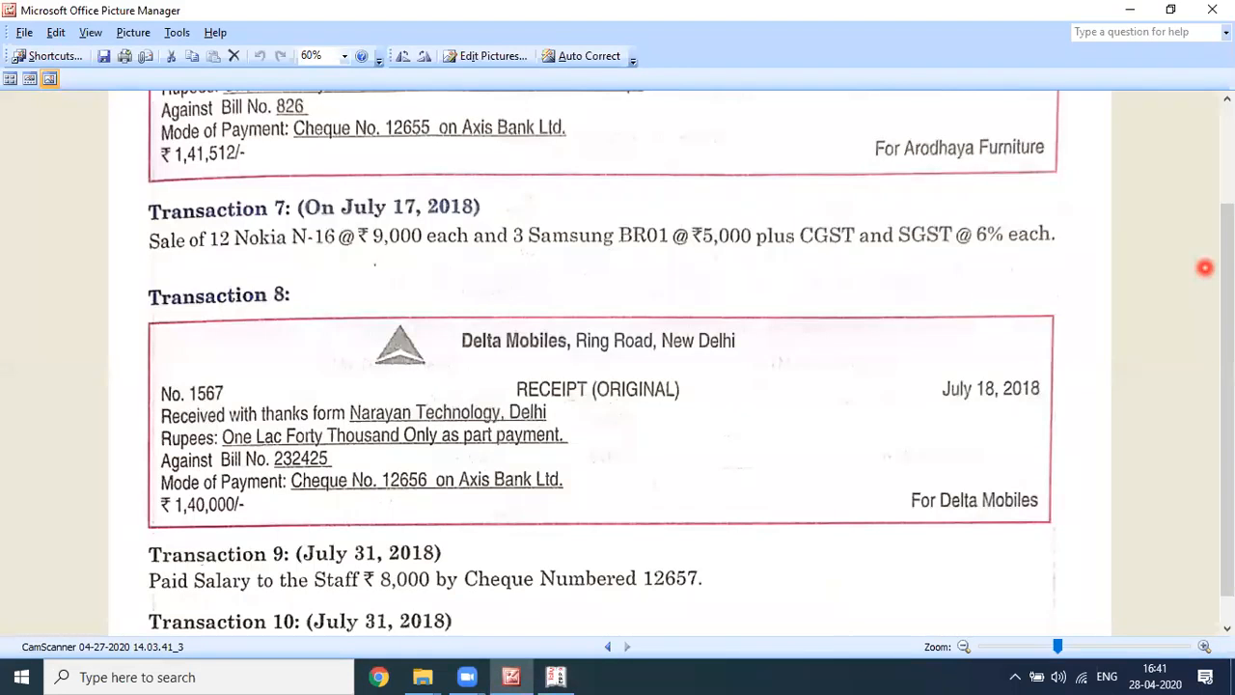
key(alt+Tab)
text(Nok)
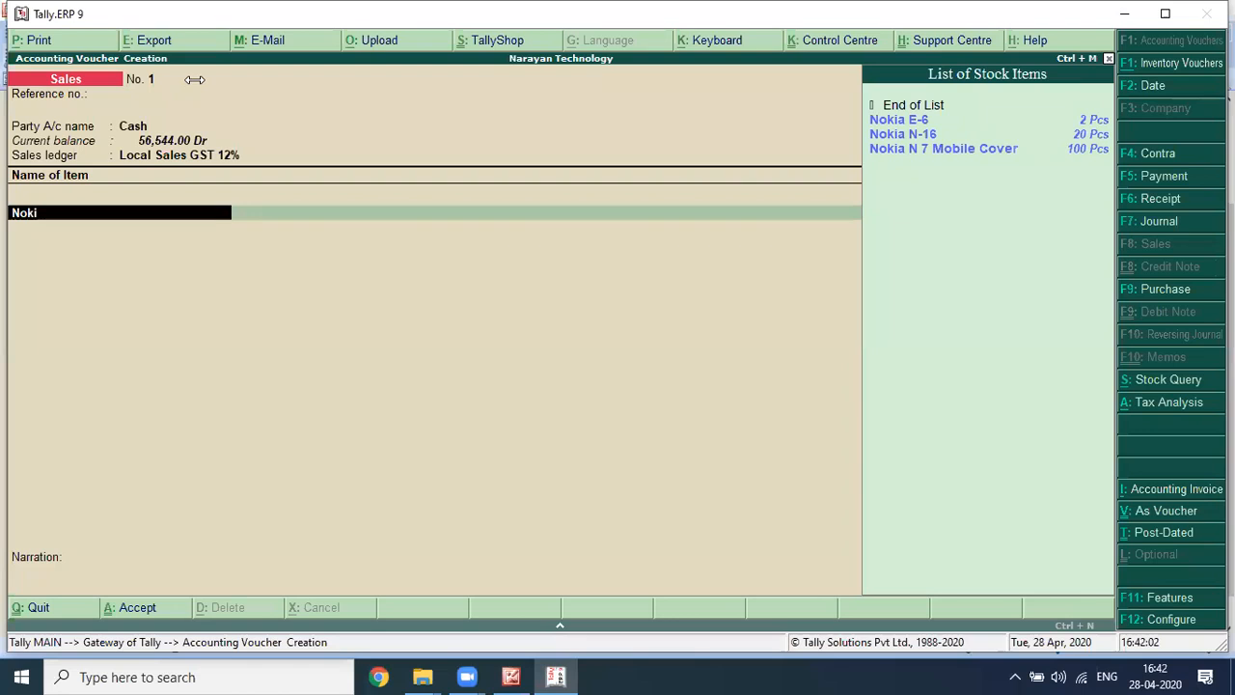
click(1061, 199)
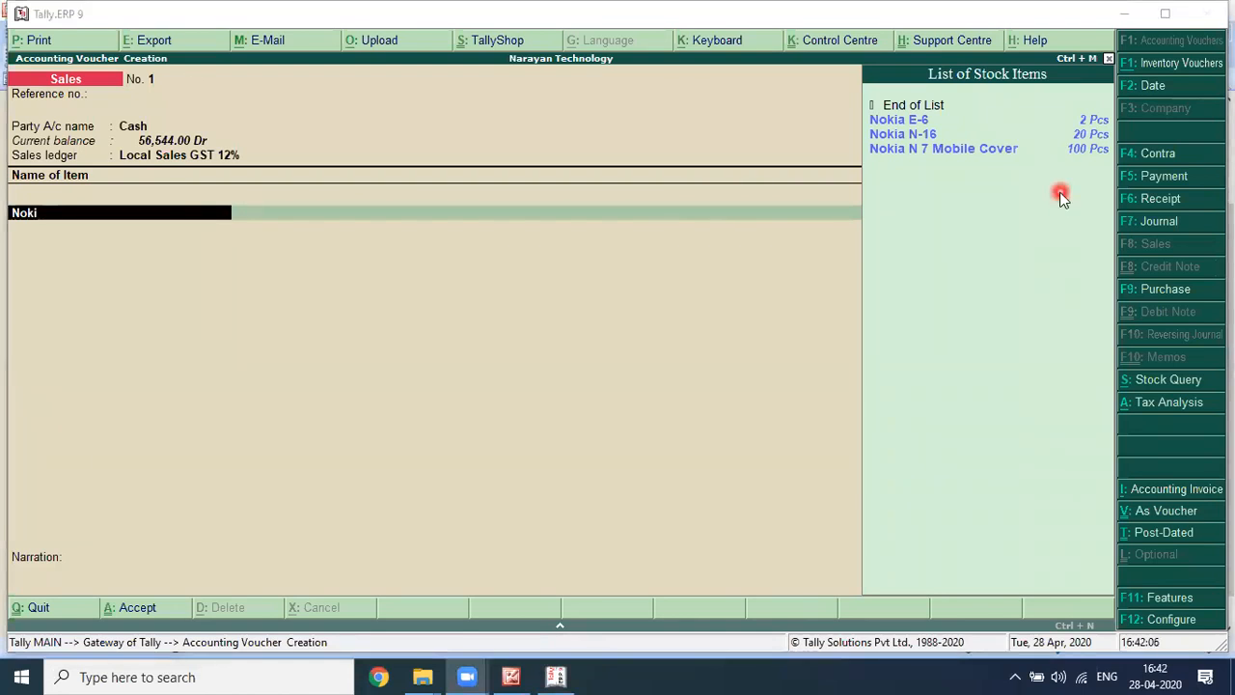
key(alt+Tab)
key(alt+Tab)
key(alt+Tab)
key(alt+Tab)
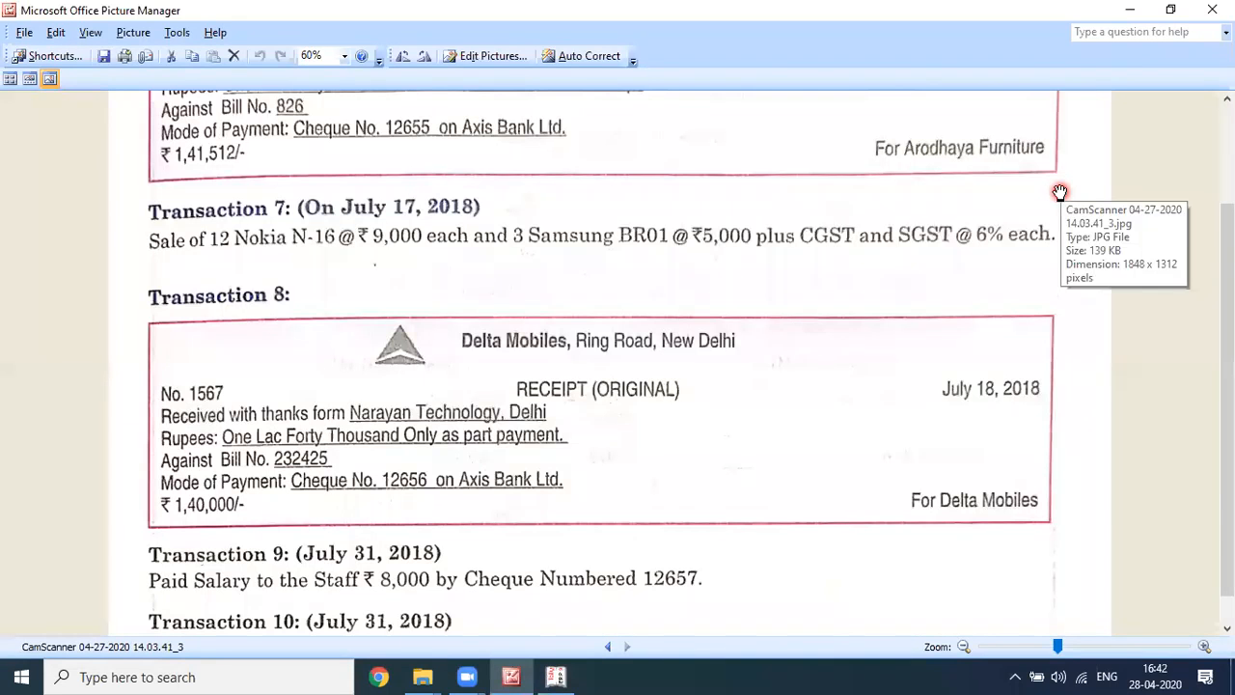
key(alt+Tab)
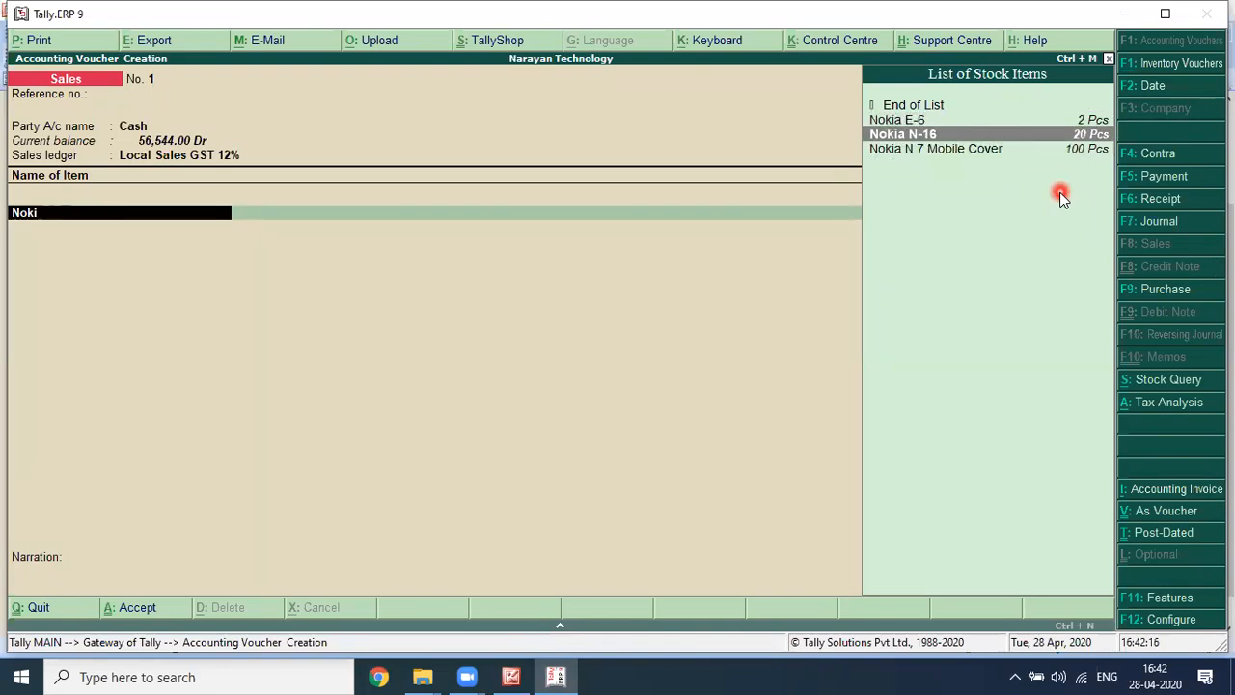
key(BackSpace)
key(BackSpace)
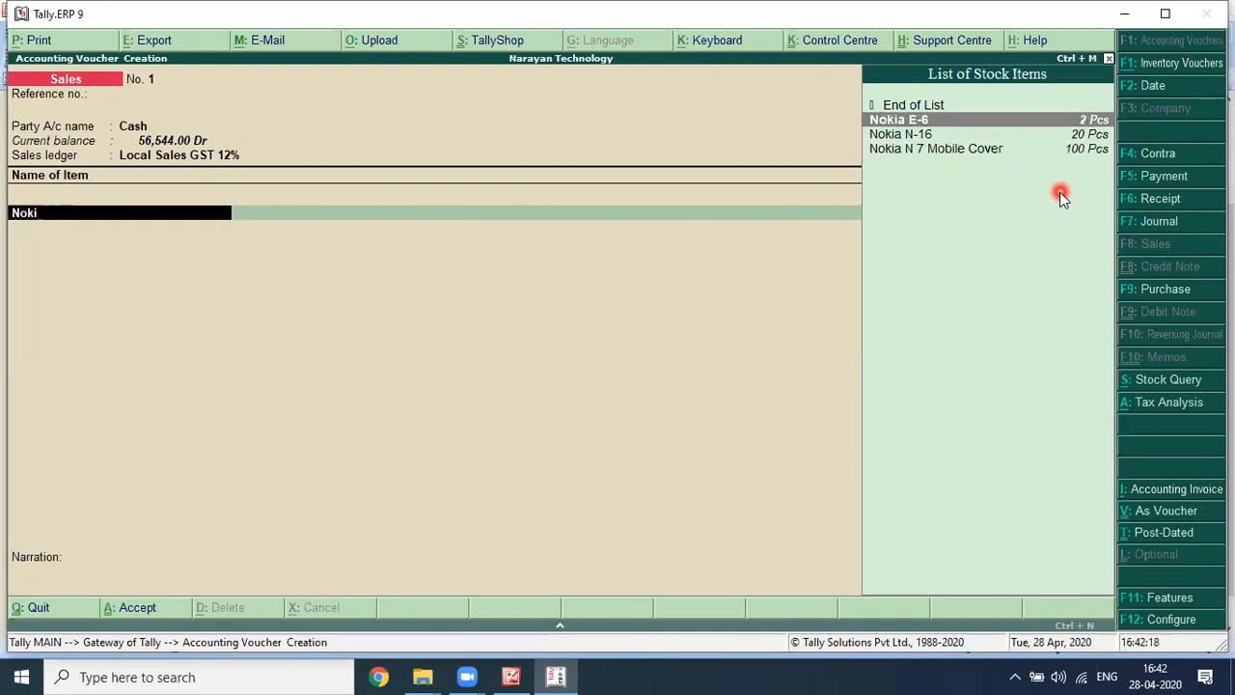
key(BackSpace)
key(BackSpace)
text(nok)
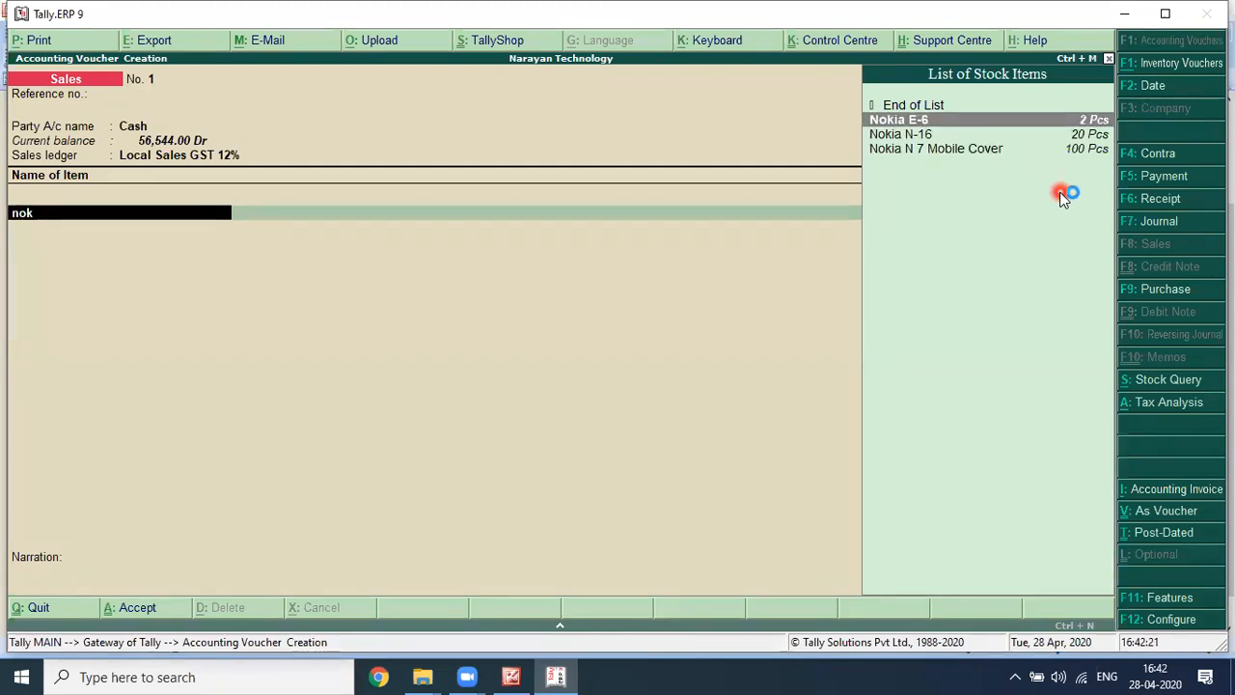
key(Down)
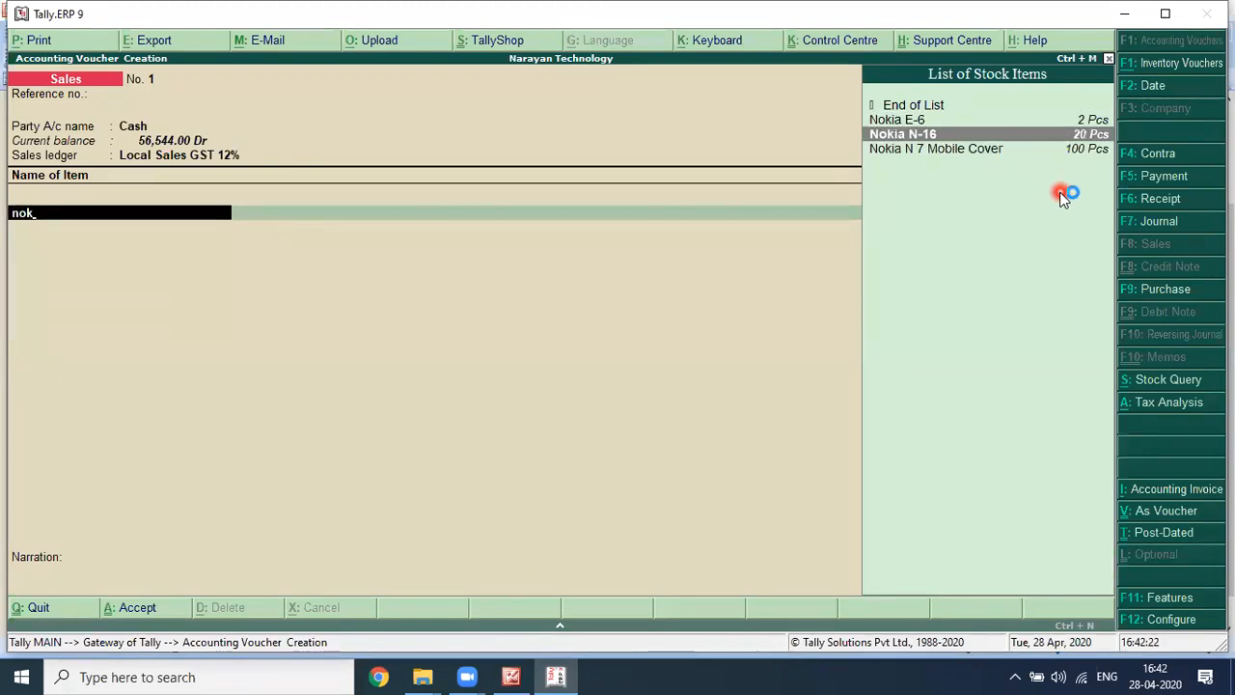
- Following the scan, enter 12 Pcs of Nokia N-16 at a rate of 9,000 in the sales voucher
key(alt+Tab)
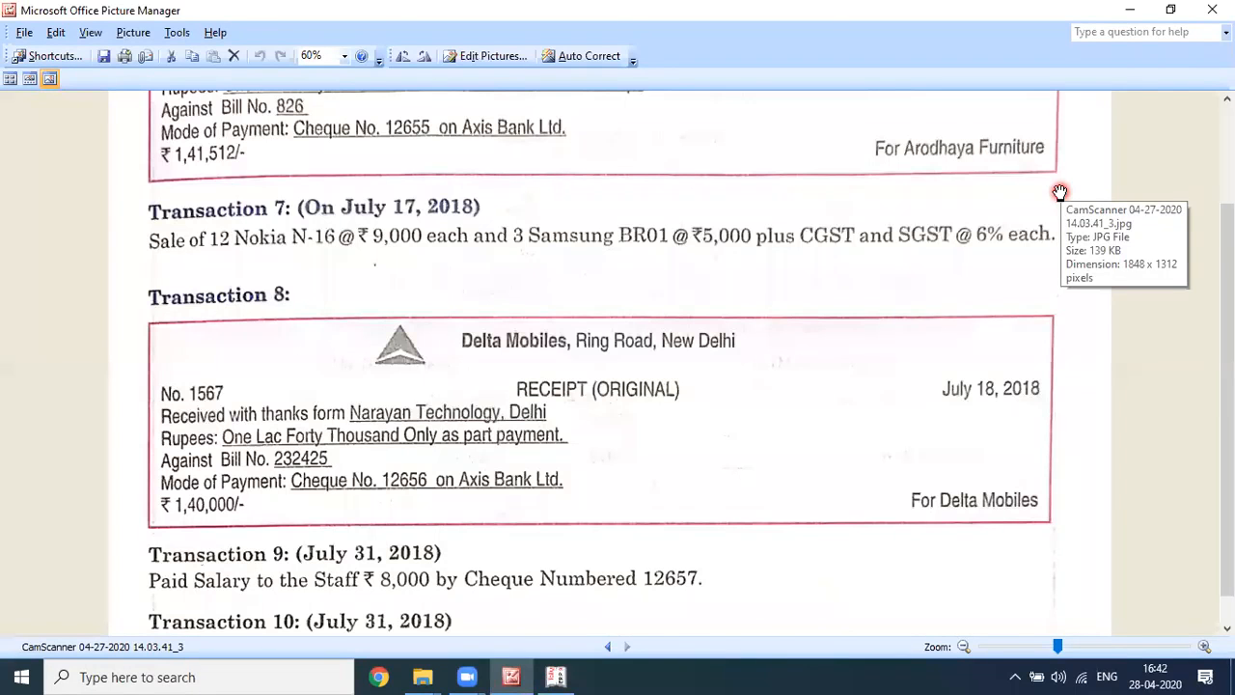
key(alt+Tab)
key(Return)
text(12)
key(Return)
key(alt+Tab)
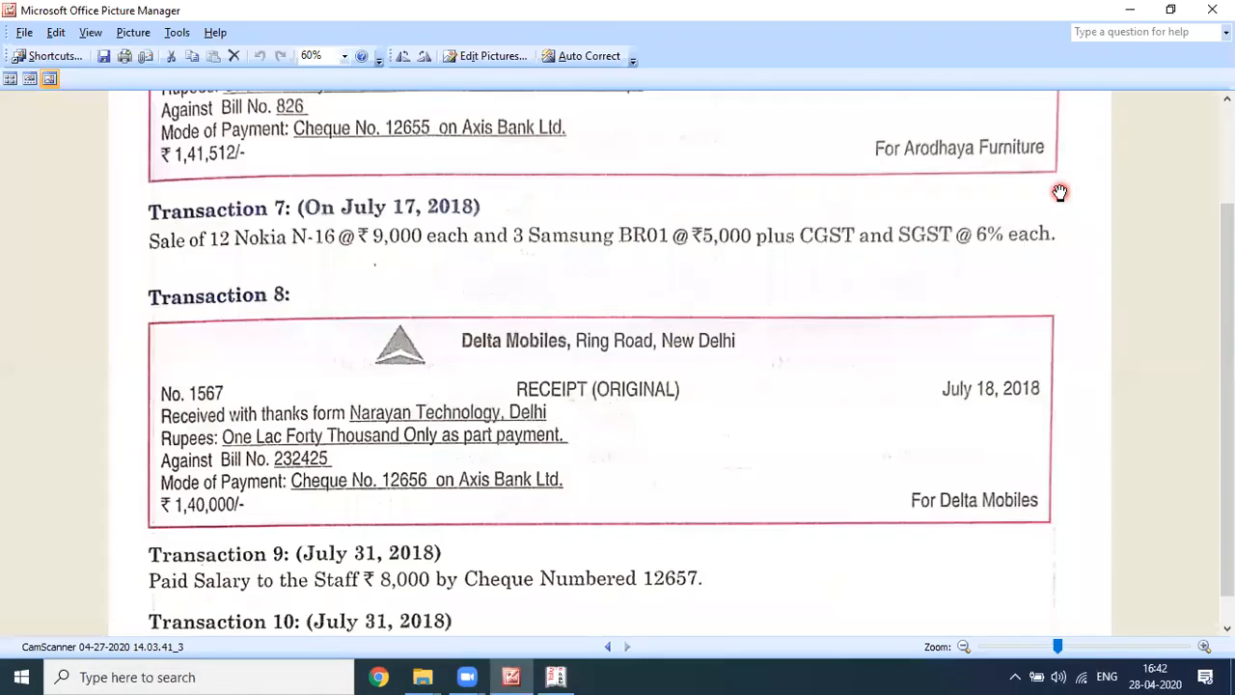
key(alt+Tab)
text(9000)
key(Return)
key(Return)
key(Return)
- Recheck the scan and add 3 Pcs of Samsung BR-01 at a rate of 5,000 as the second item
key(alt+Tab)
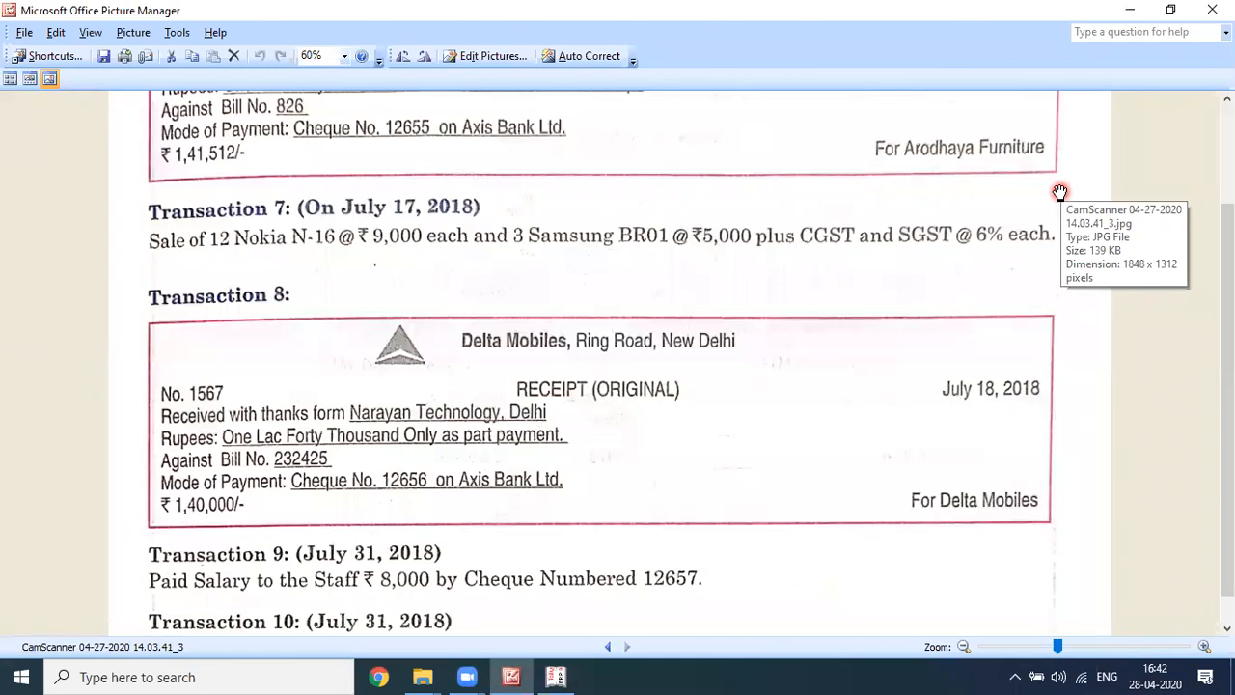
key(alt+Tab)
text(Sam)
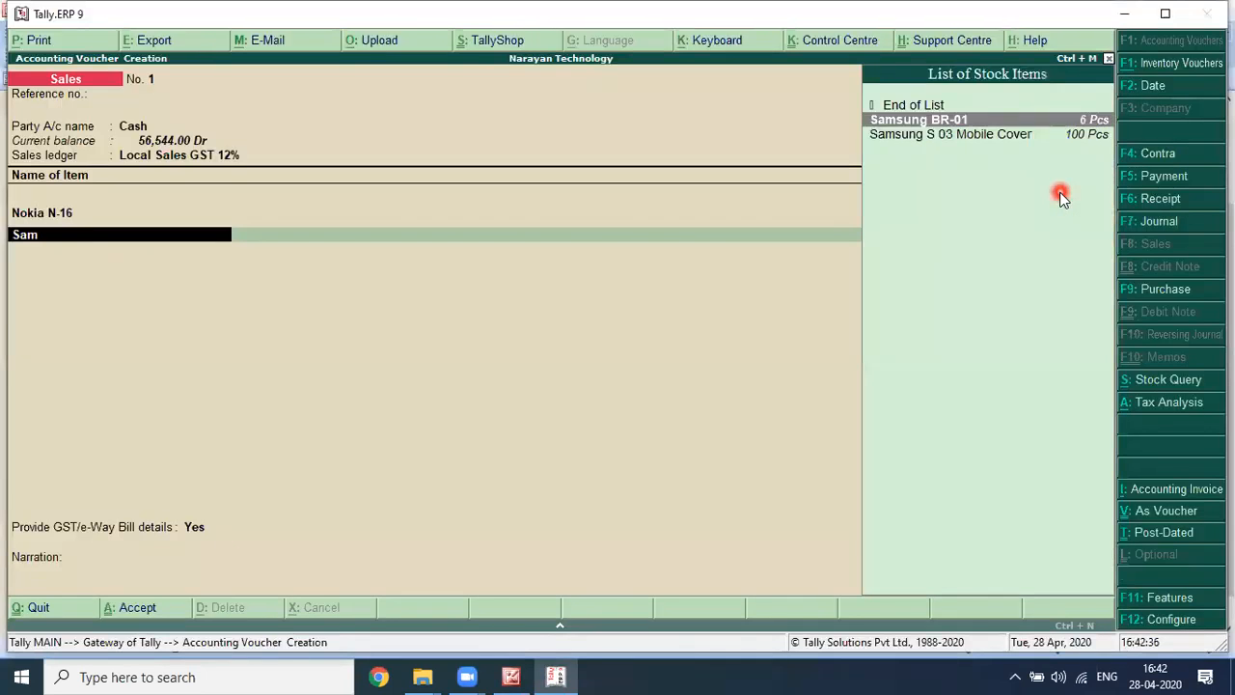
key(alt+Tab)
key(alt+Tab)
key(Return)
text(3)
key(Return)
key(alt+Tab)
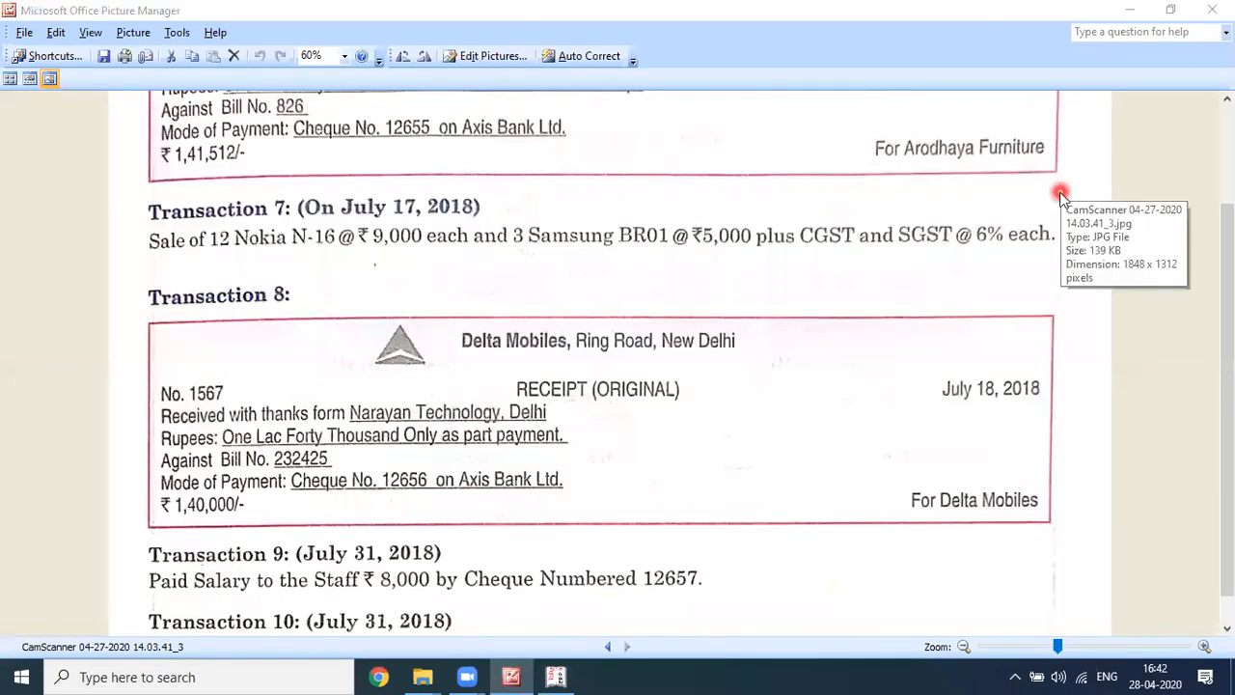
key(alt+Tab)
text(5,000)
key(Return)
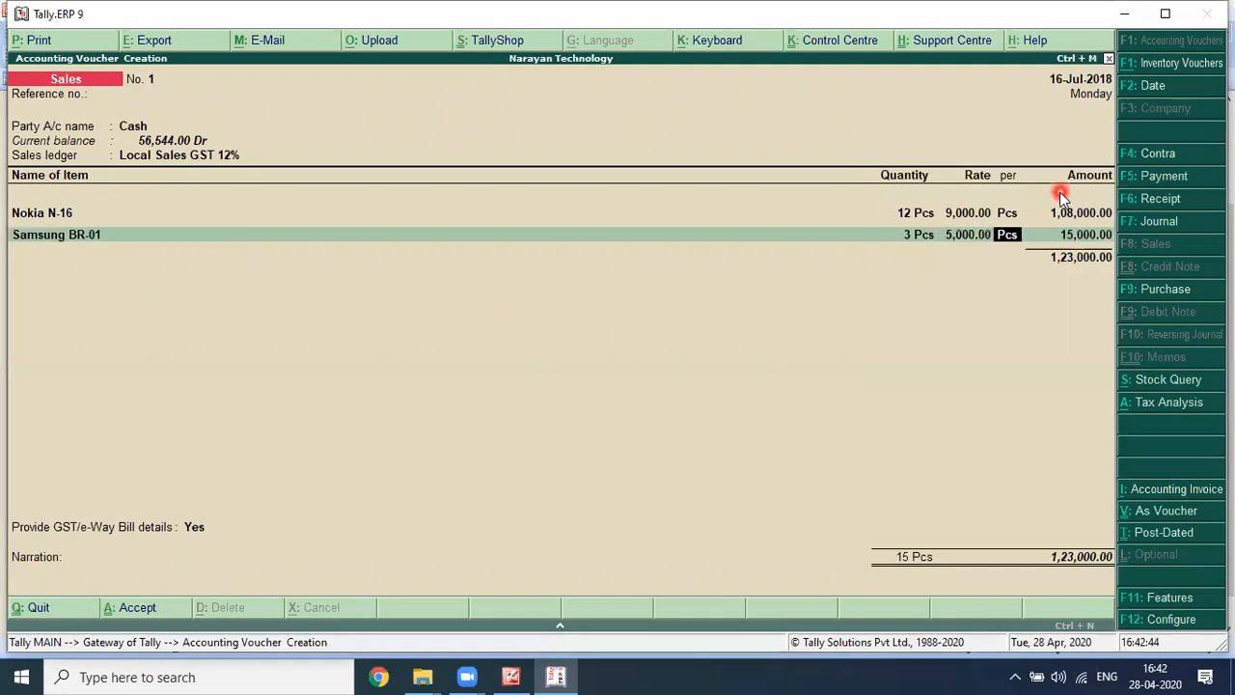
key(Return)
key(Return)
key(Return)
- End the item list and add the CGST and SGST ledgers with their calculated amounts to the sales voucher
text(Cgst)
key(Return)
key(Return)
text(Sg)
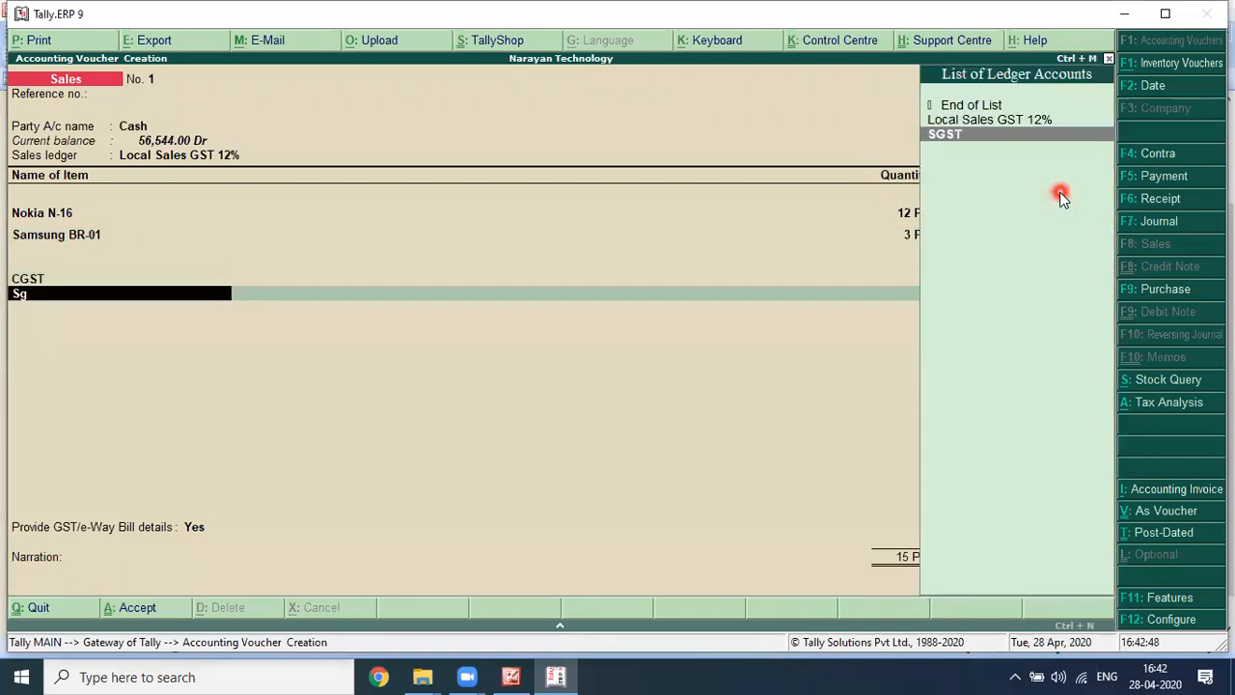
key(Return)
key(Return)
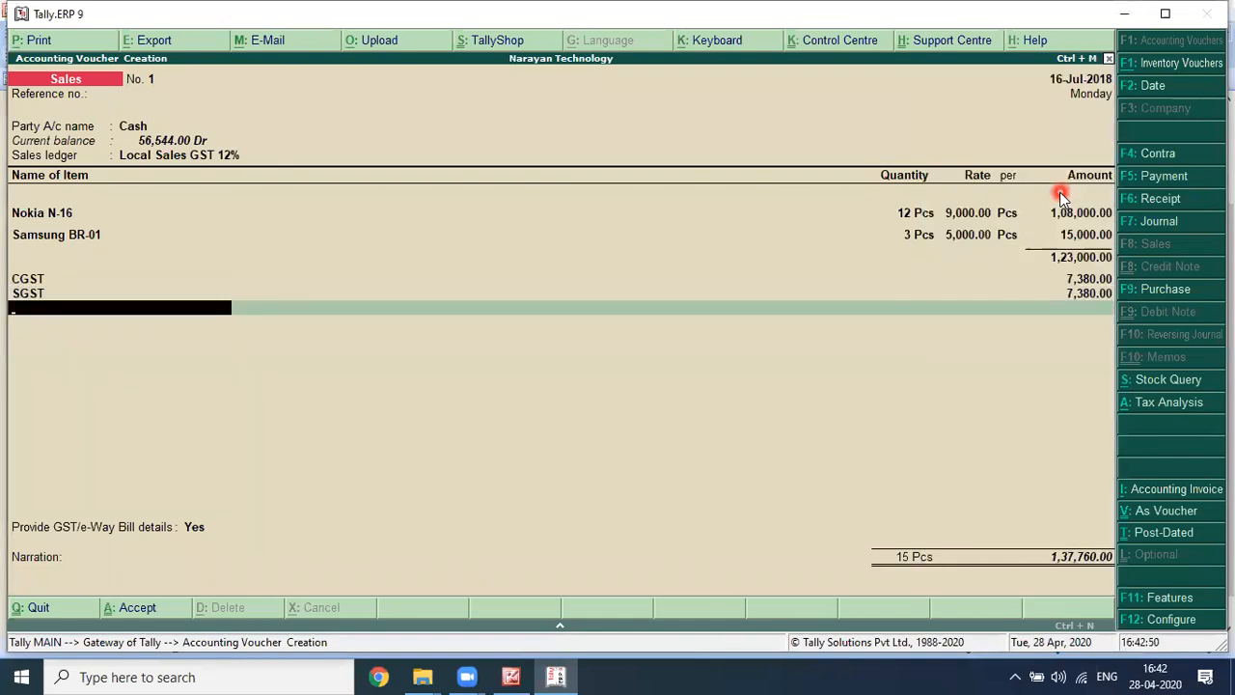
key(Return)
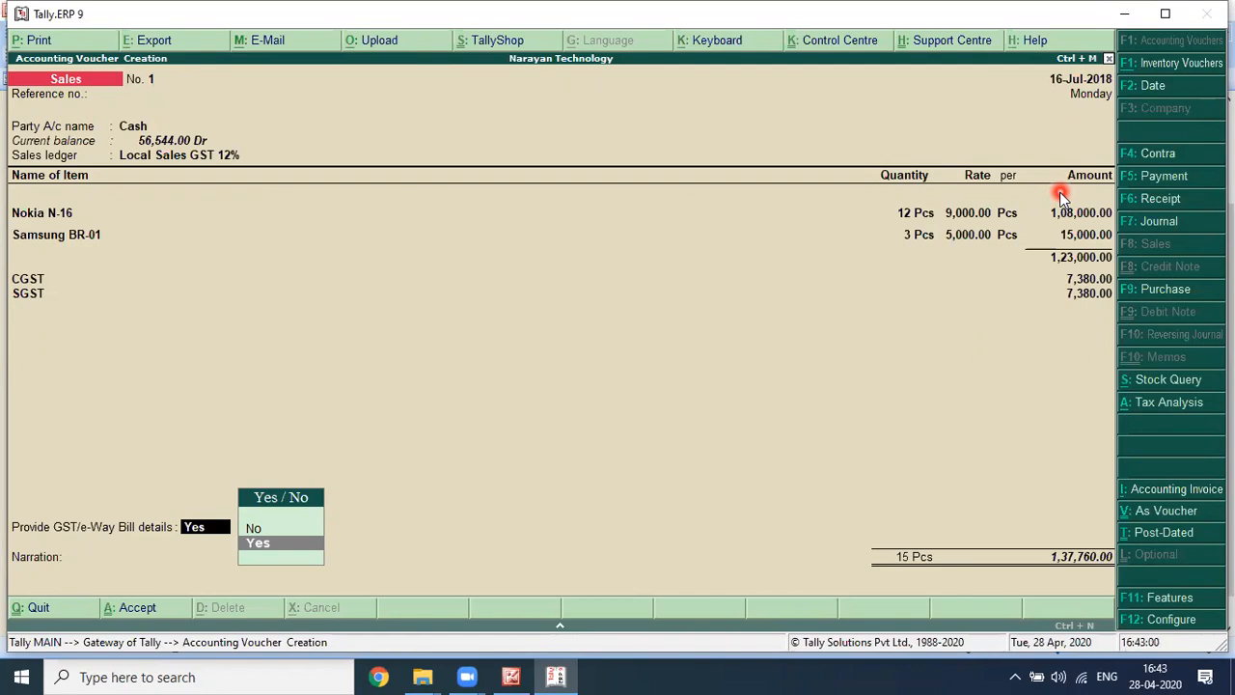
- Set the GST/e-Way Bill details option to No and accept the sales voucher without a narration
key(Up)
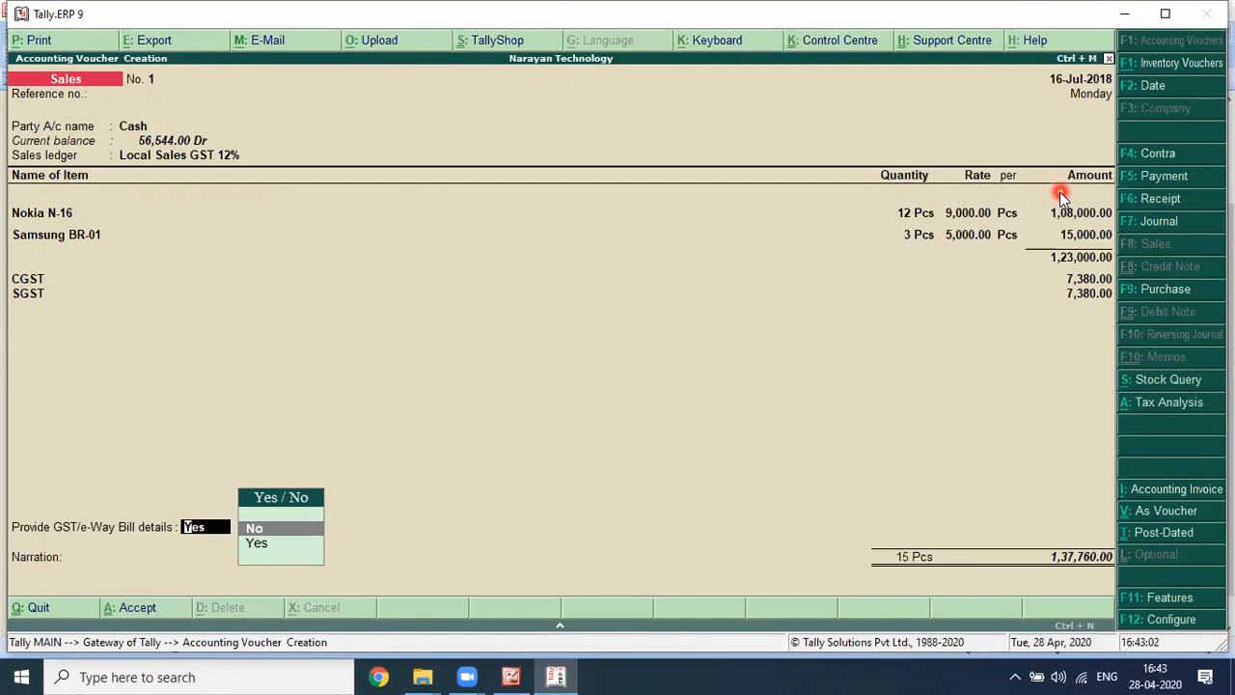
key(Return)
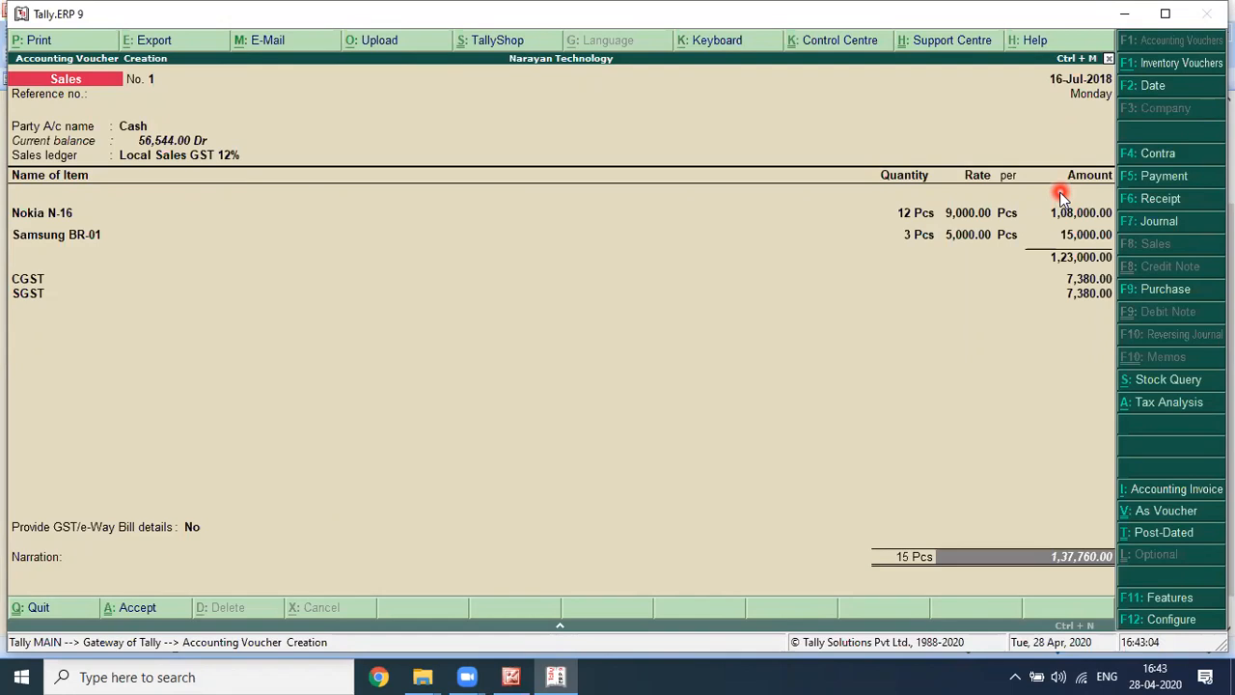
key(Return)
key(Return)
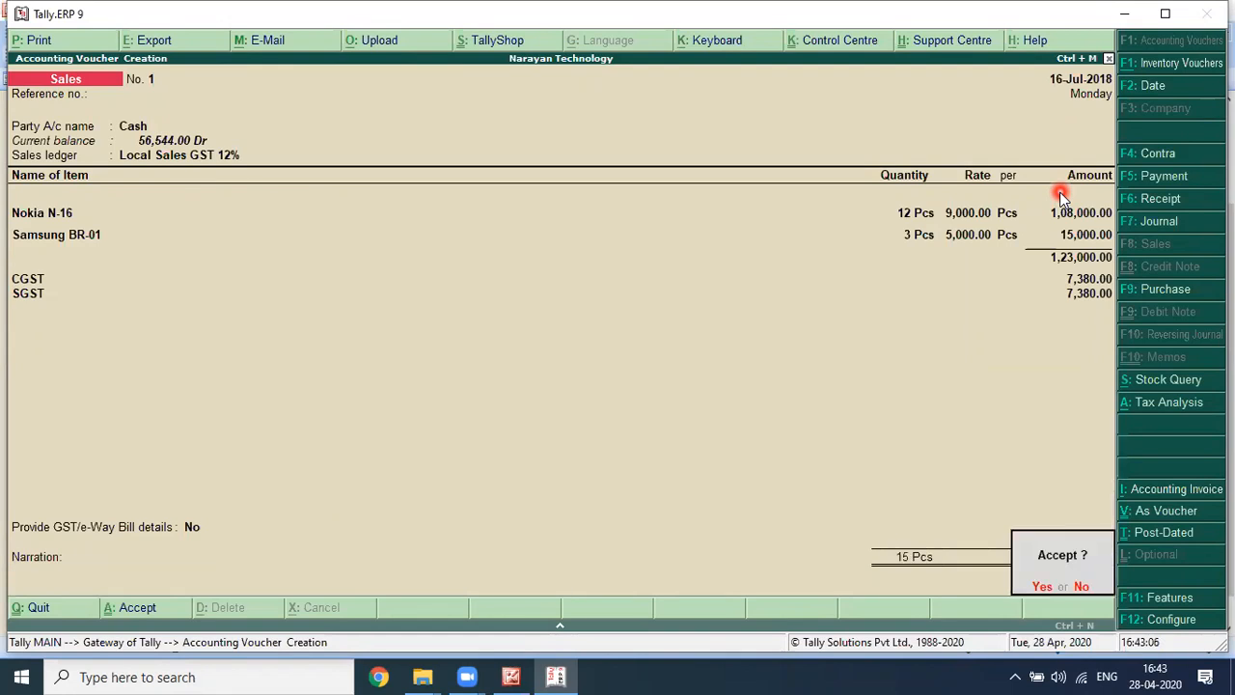
key(Escape)
key(Return)
key(Return)
- Check the Transaction 8 receipt in the Picture Manager scan, return to Tally.ERP 9, and display the Delta Mobiles ledger vouchers
key(alt+Tab)
scroll(1060, 193, down, 1)
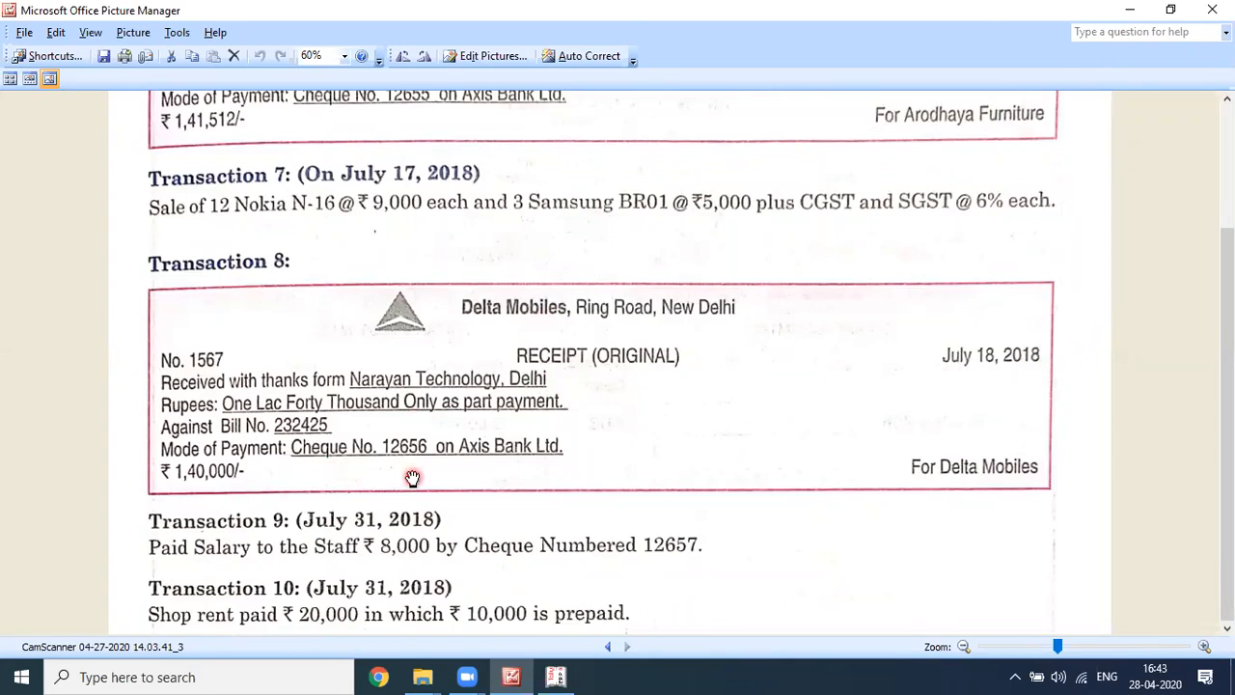
key(alt+Tab)
key(Escape)
key(Escape)
text(ndalDelta)
key(Return)
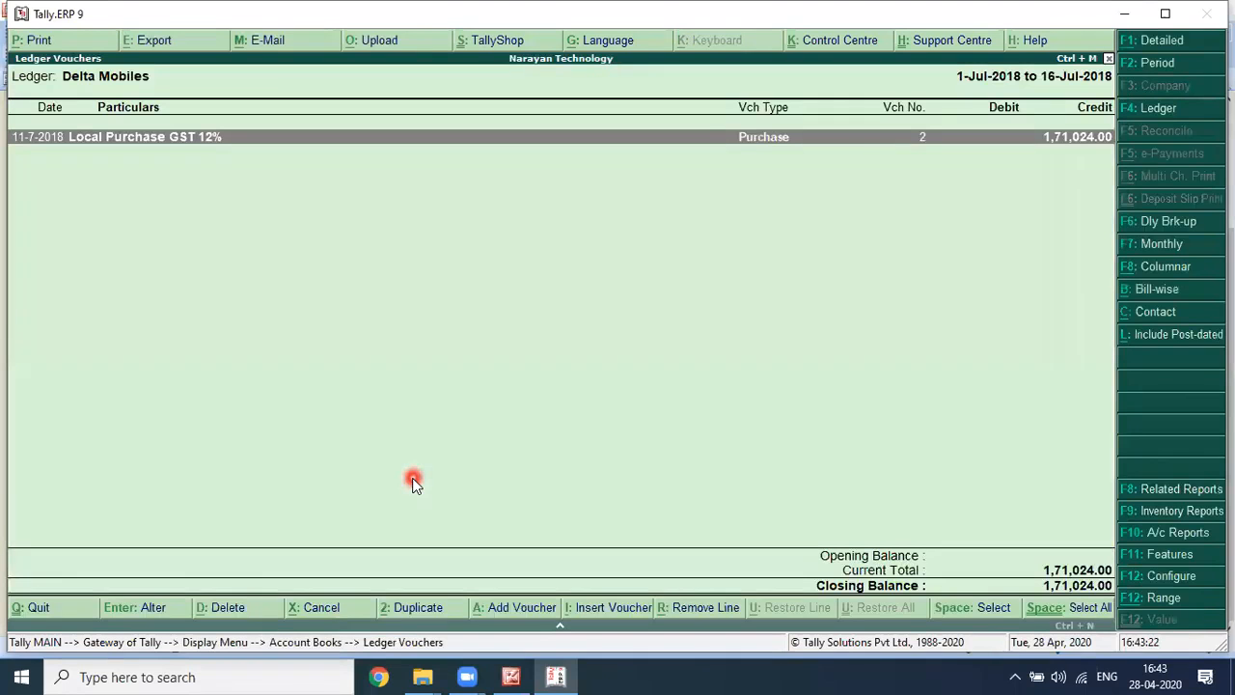
- Set the Delta Mobiles ledger period to start on 1-Apr-2018 and recheck the receipt in the Picture Manager scan
key(F2)
key(BackSpace)
key(Return)
key(Return)
key(alt+Tab)
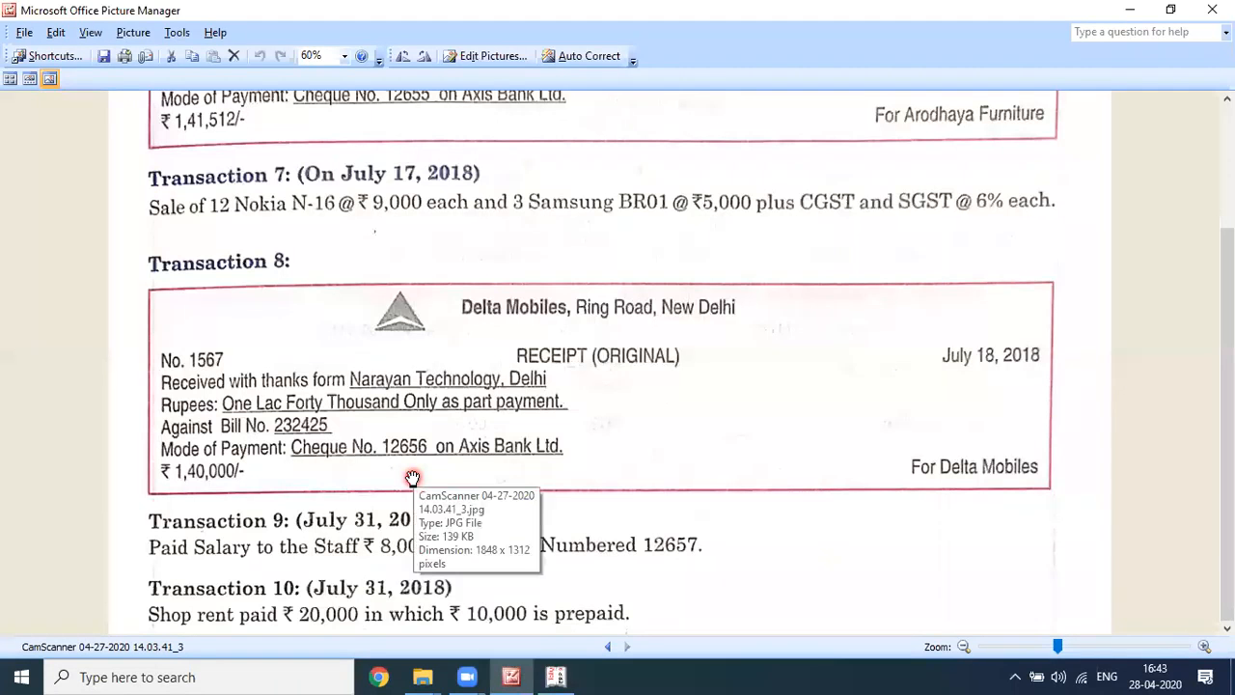
key(alt+Tab)
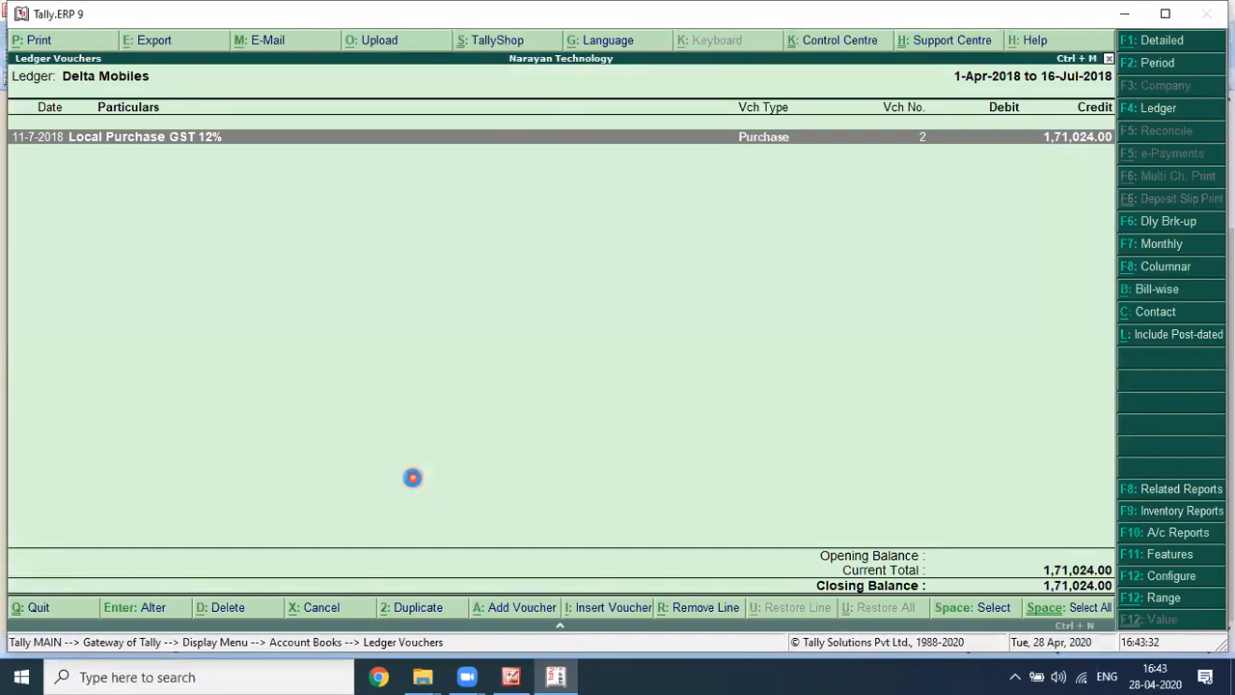
- Open the Delta Mobiles purchase voucher to examine its supplier invoice number and compare it with the scanned receipt in Picture Manager
key(Return)
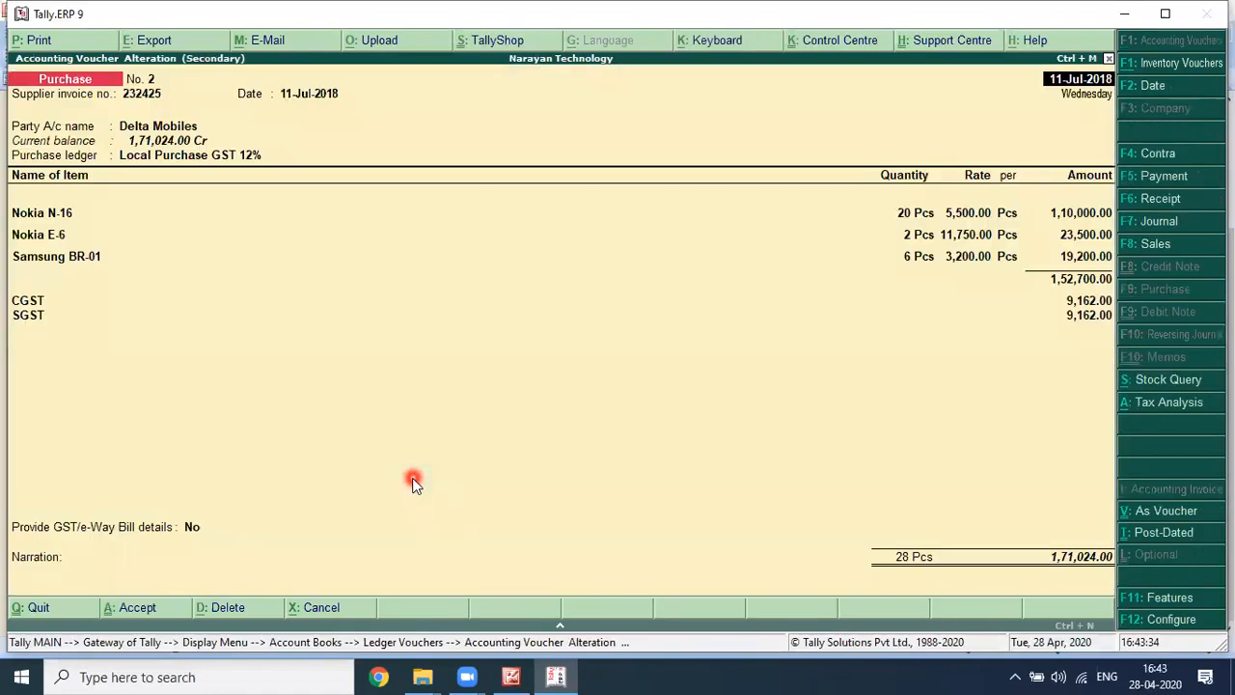
key(Escape)
key(Return)
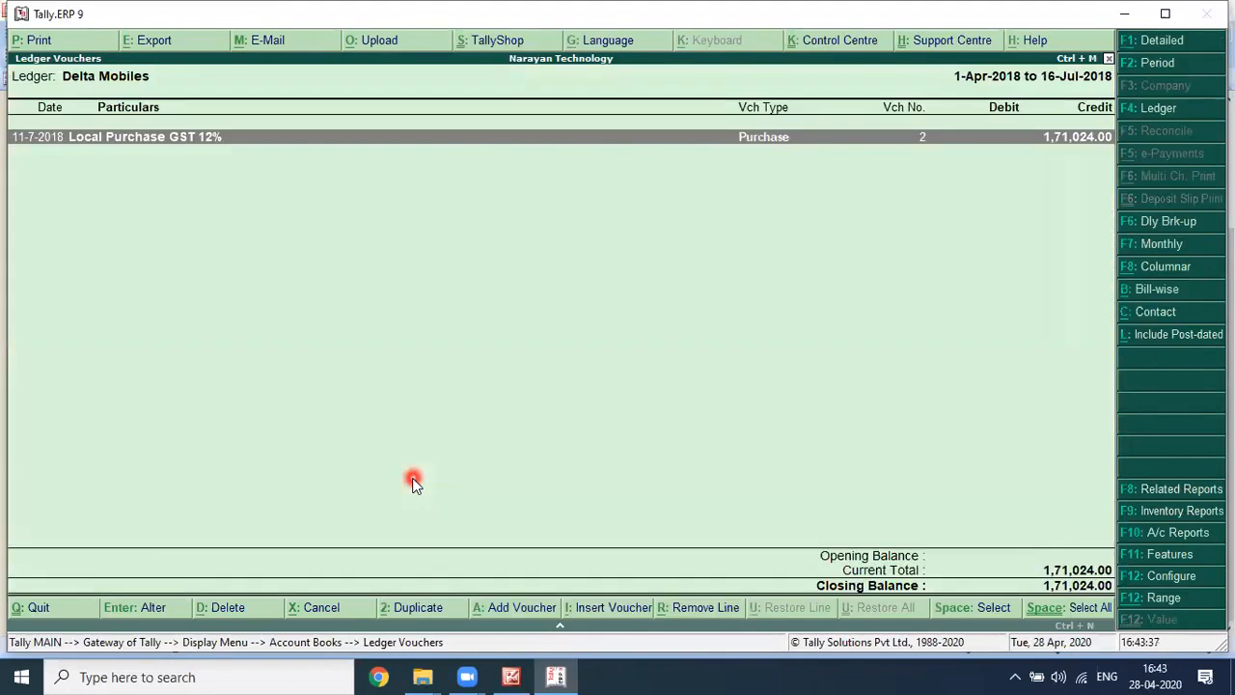
key(alt+Tab)
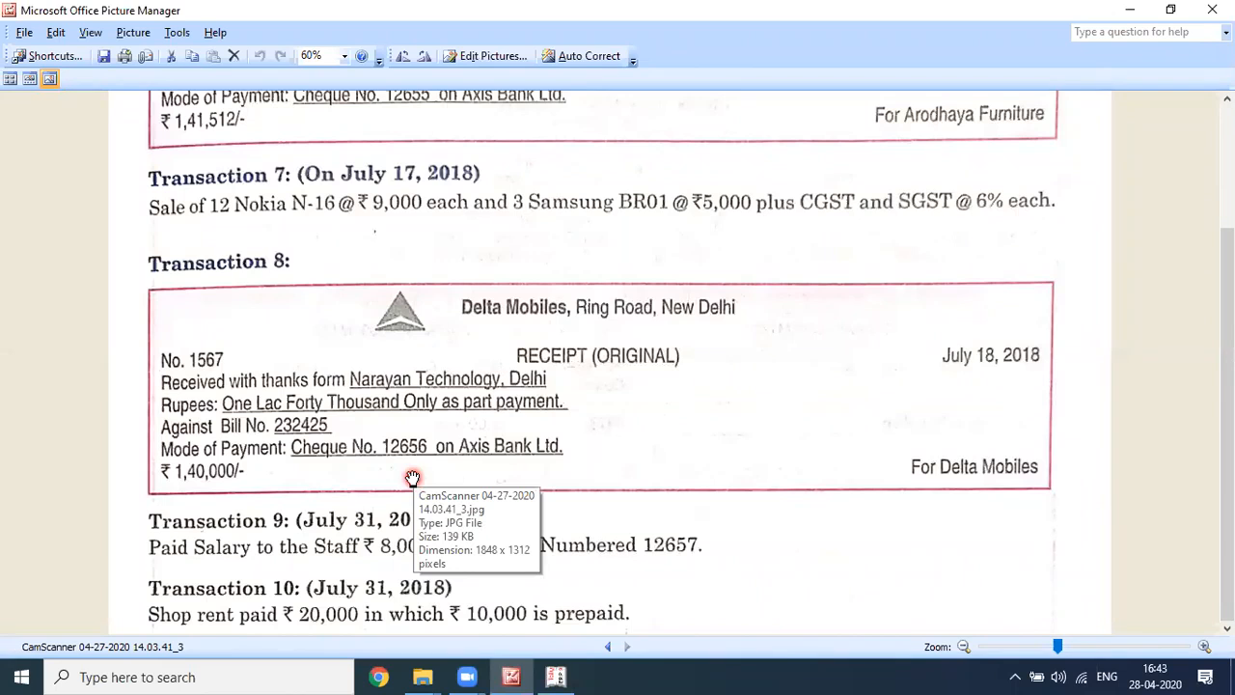
- Back in Tally.ERP 9, start a payment voucher and date it 18-Jul-2018 as given in the scan
key(alt+Tab)
key(Escape)
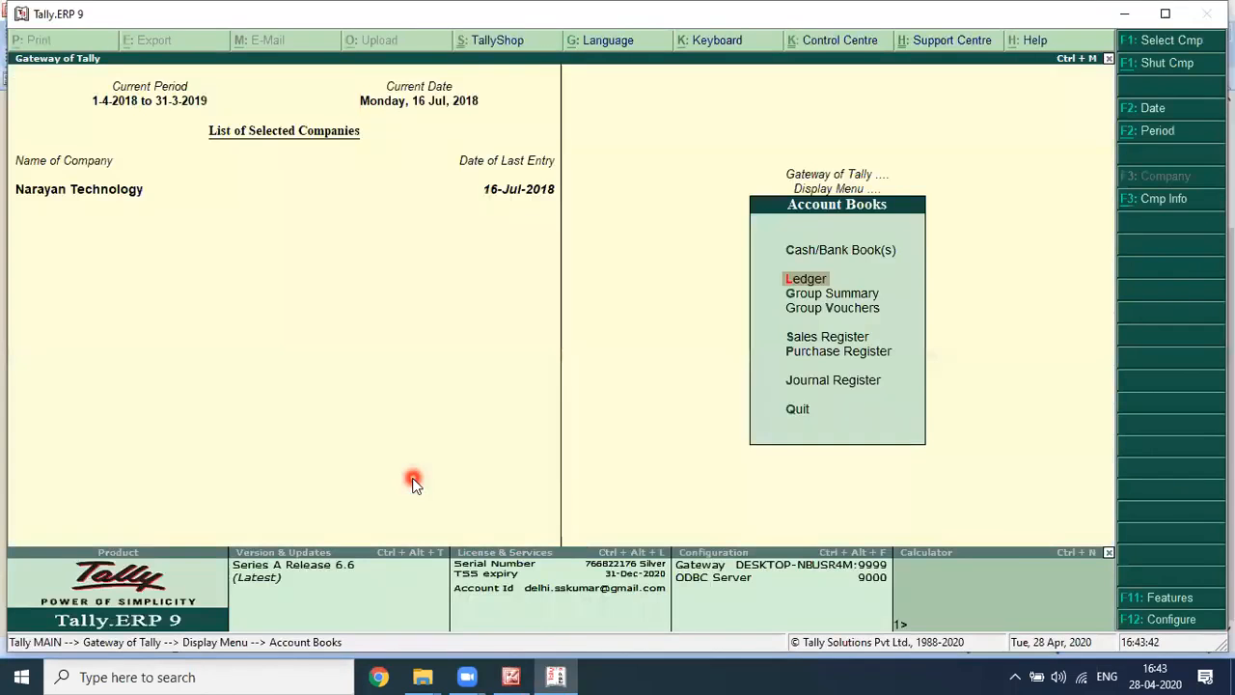
key(Escape)
key(Escape)
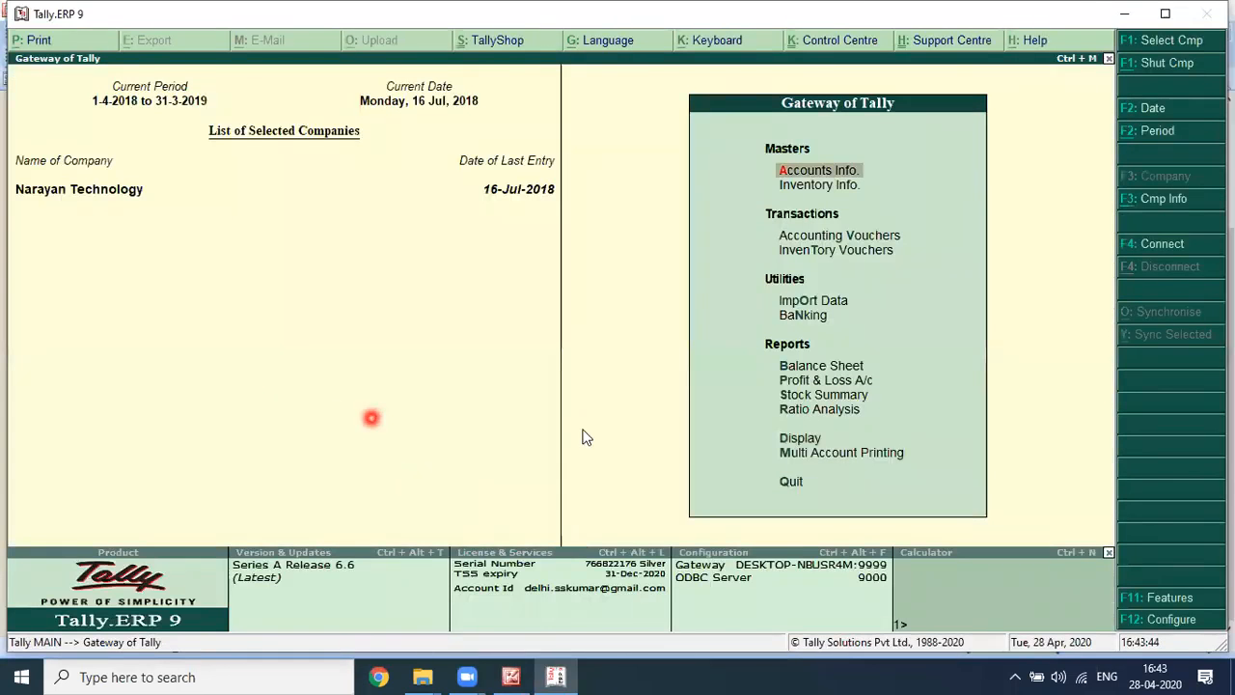
key(v)
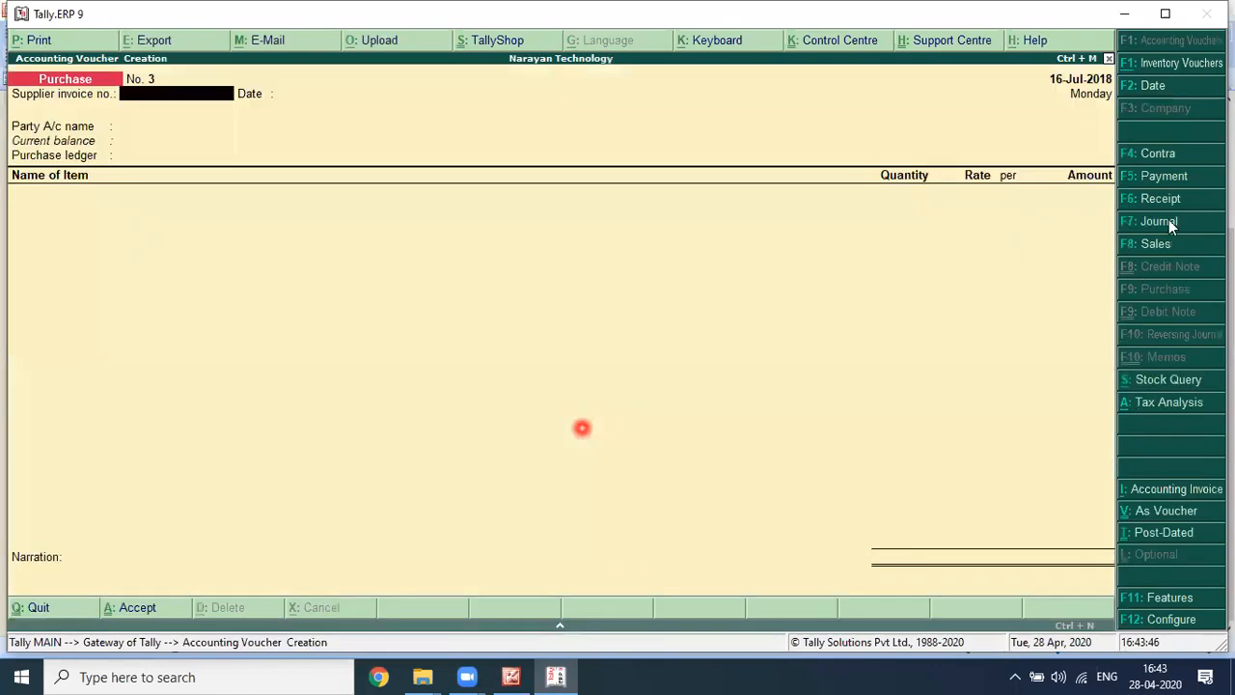
click(1165, 180)
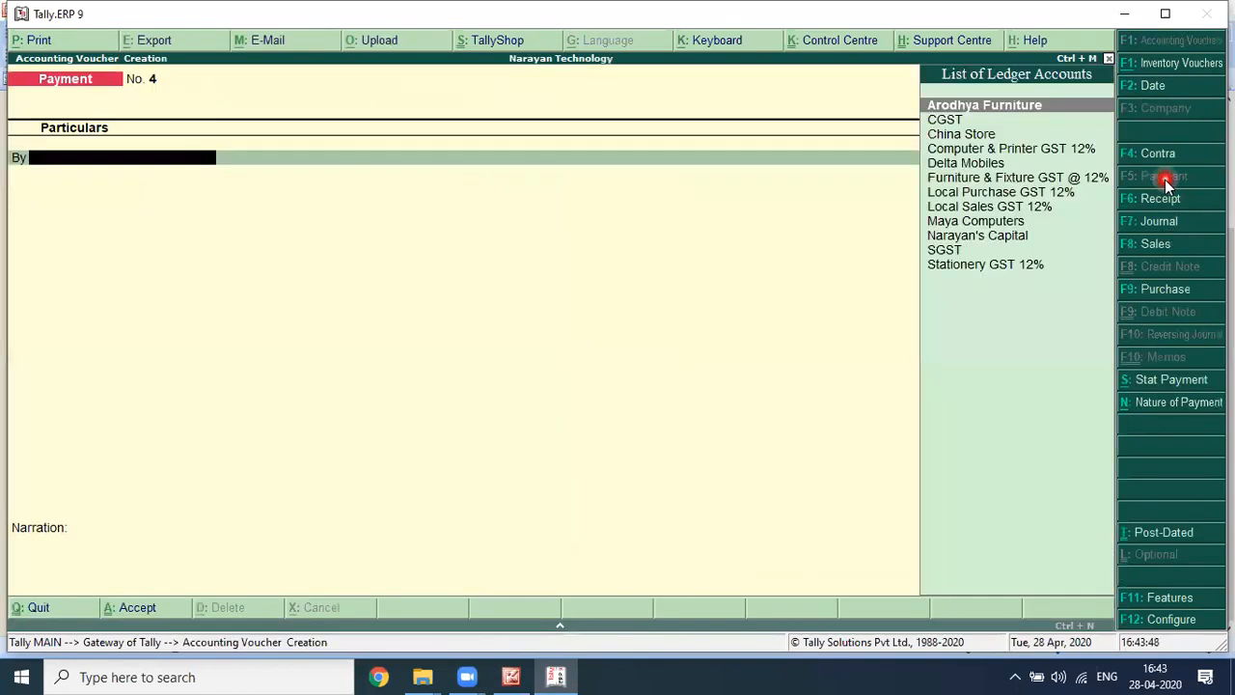
key(alt+Tab)
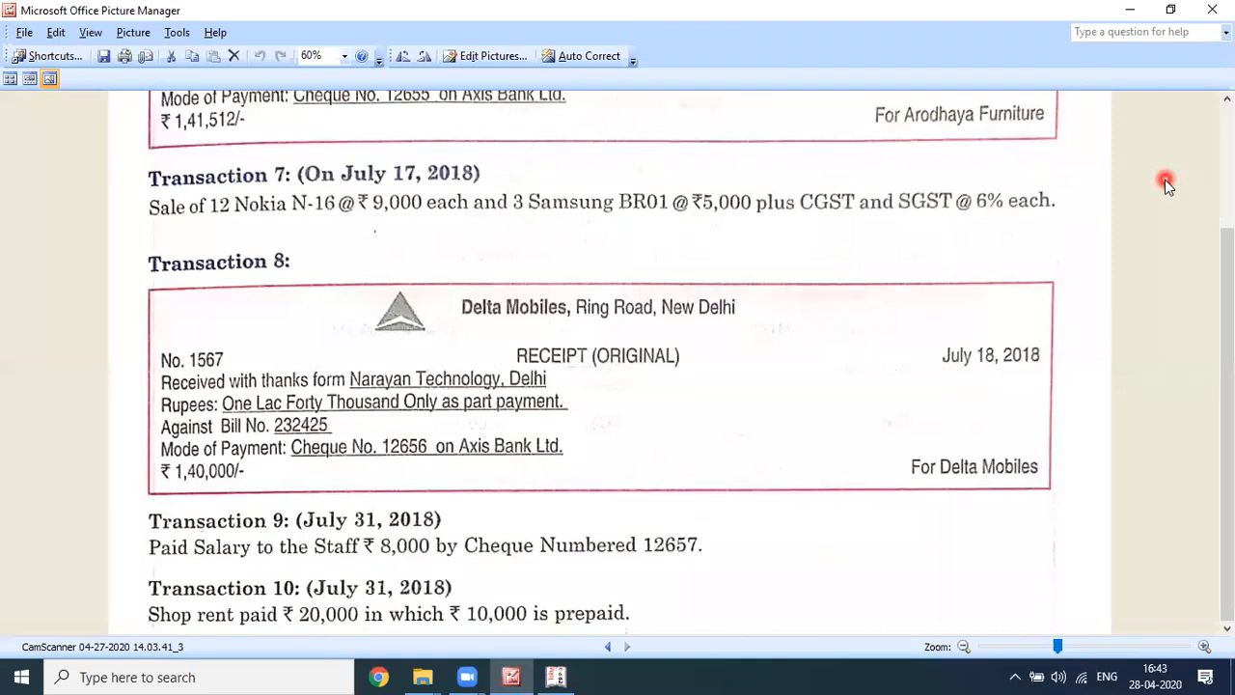
key(alt+Tab)
key(F2)
text(18-7)
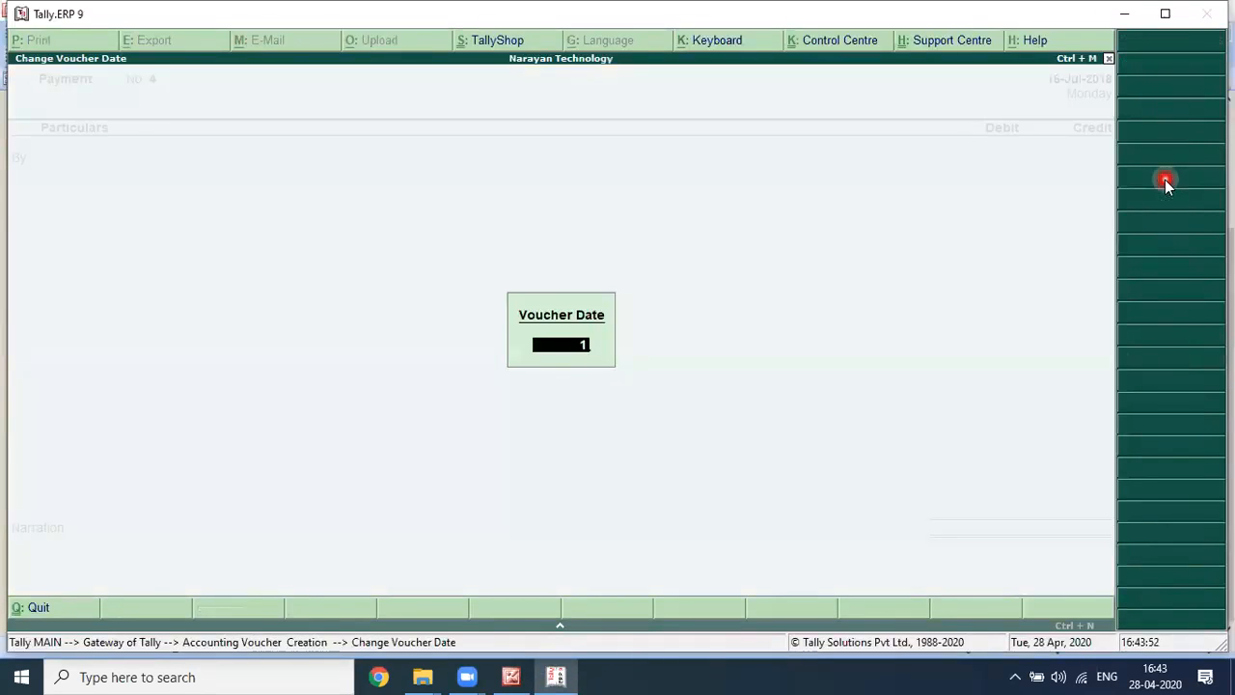
key(Return)
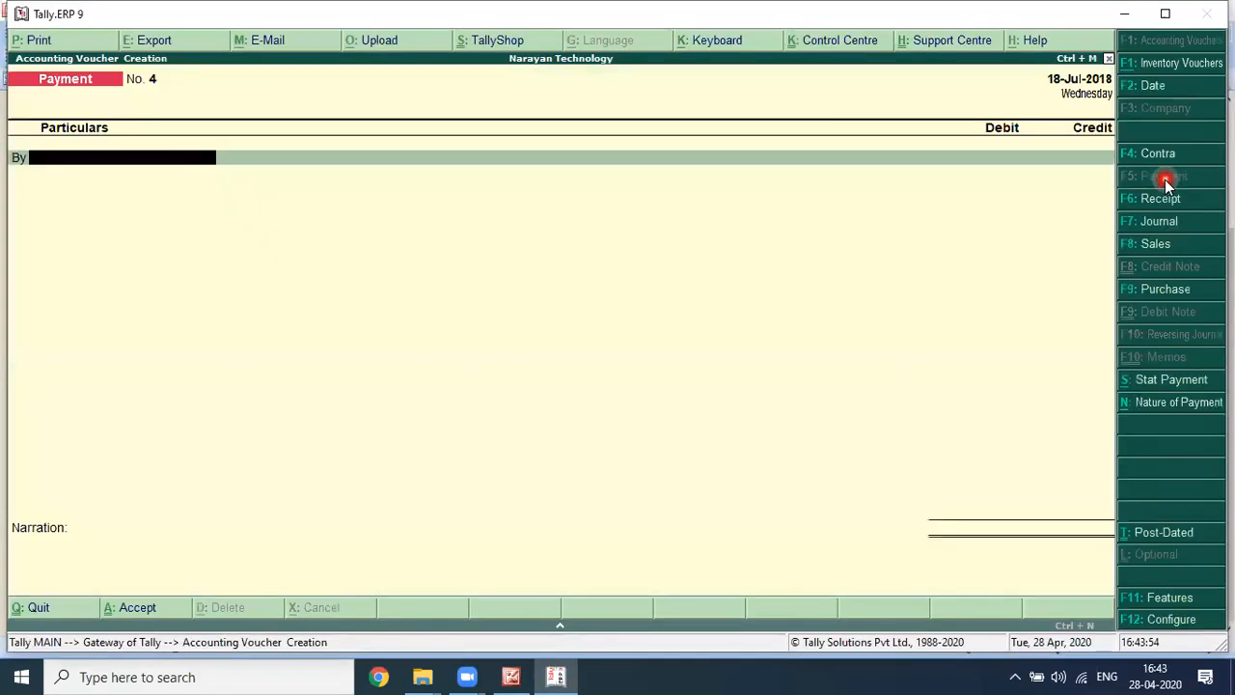
- Debit Delta Mobiles with 1,40,000 in the payment voucher, adjusting it as Agst Ref against bill 232425
key(alt+Tab)
key(alt+Tab)
text(Del)
key(Return)
text(140000)
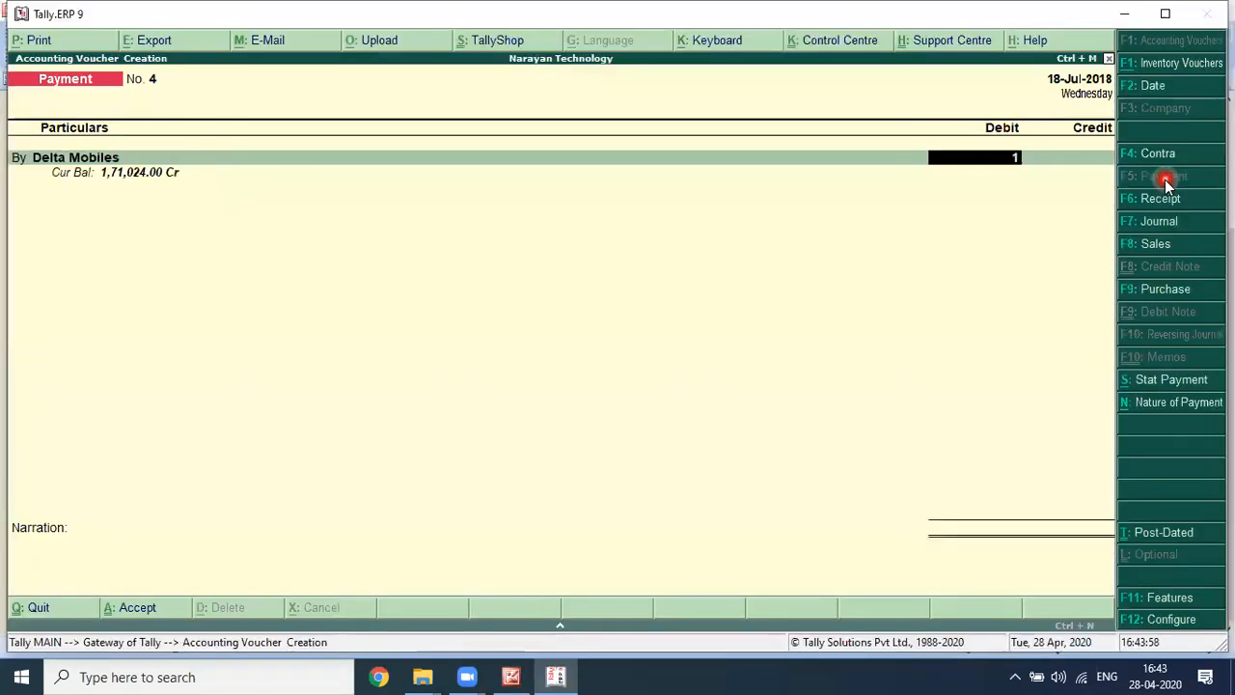
key(Return)
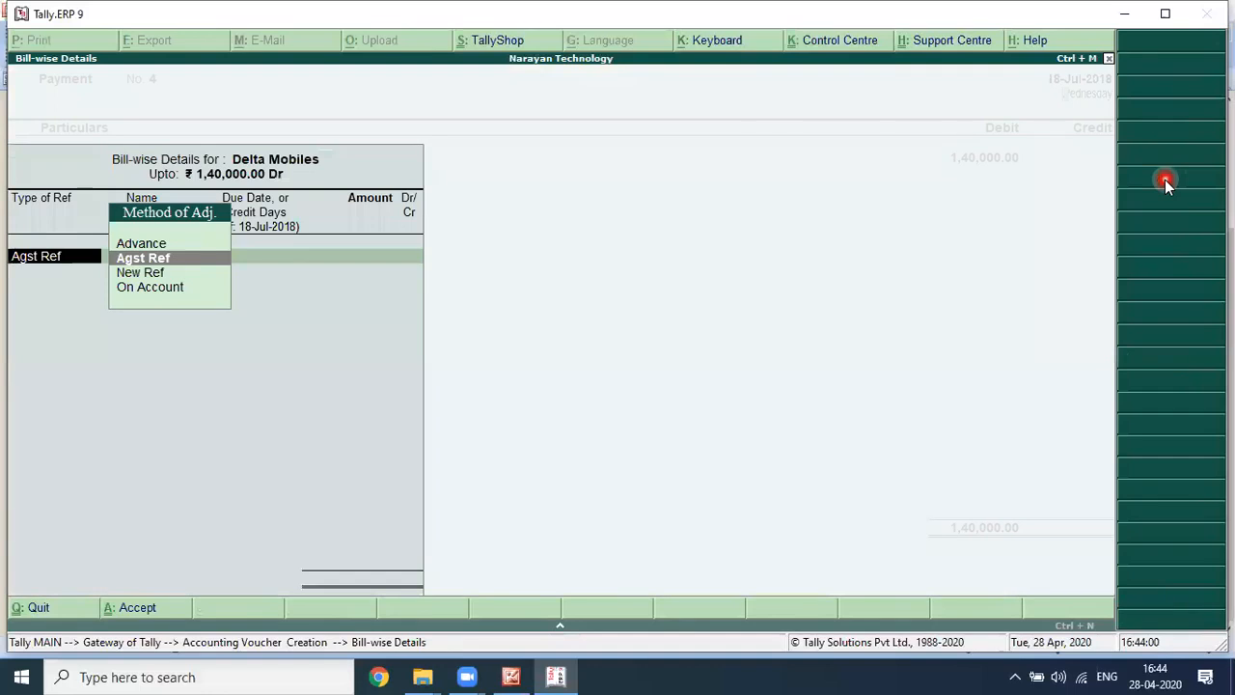
key(Return)
key(Return)
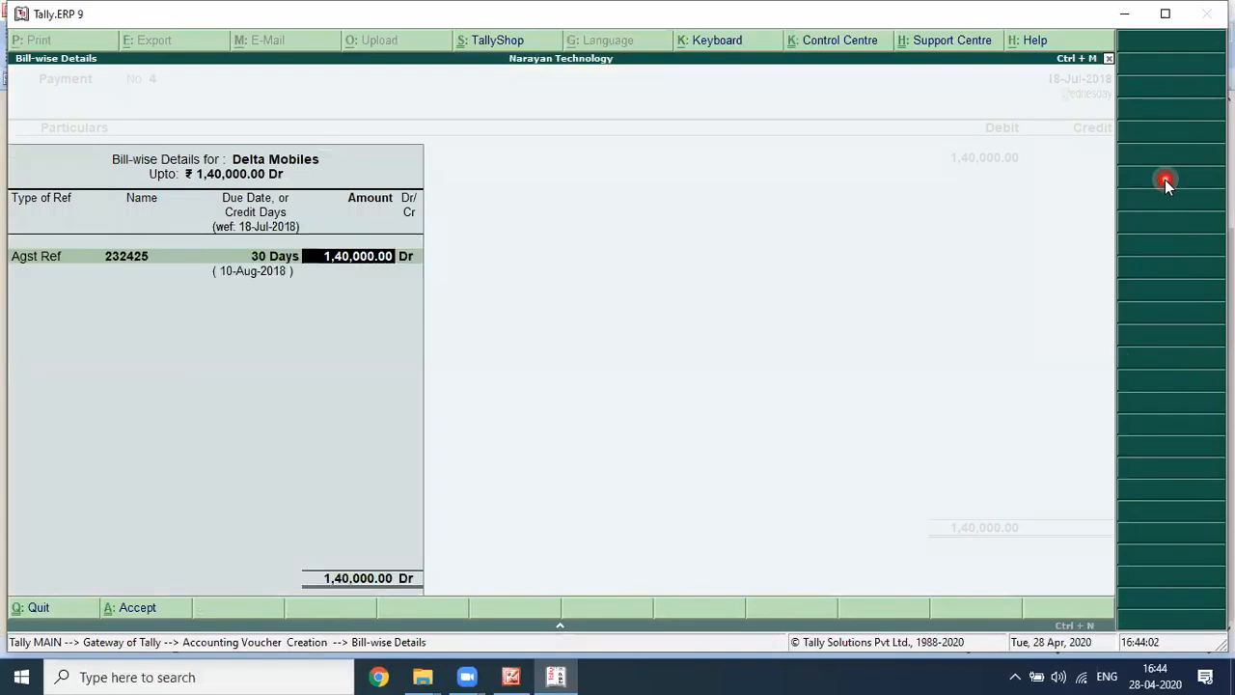
key(Return)
key(Return)
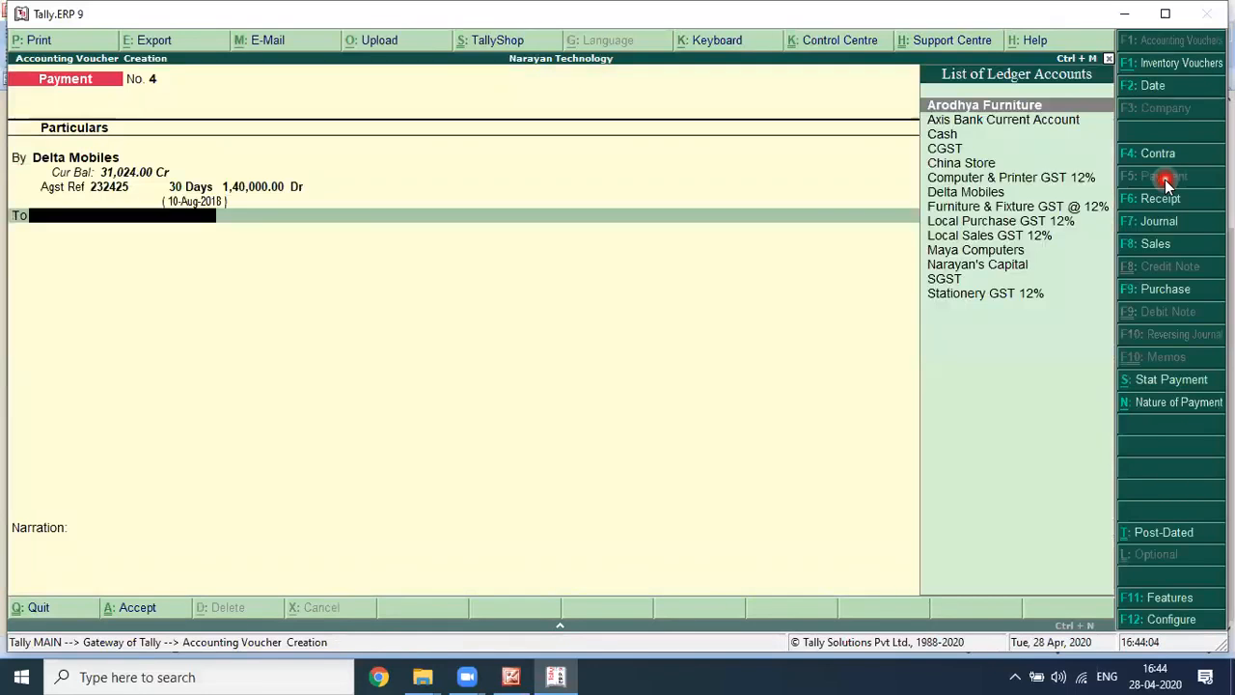
- Credit Axis Bank Current Account with 1,40,000, checking the payment mode in the scan, and accept the payment voucher
text(Axis)
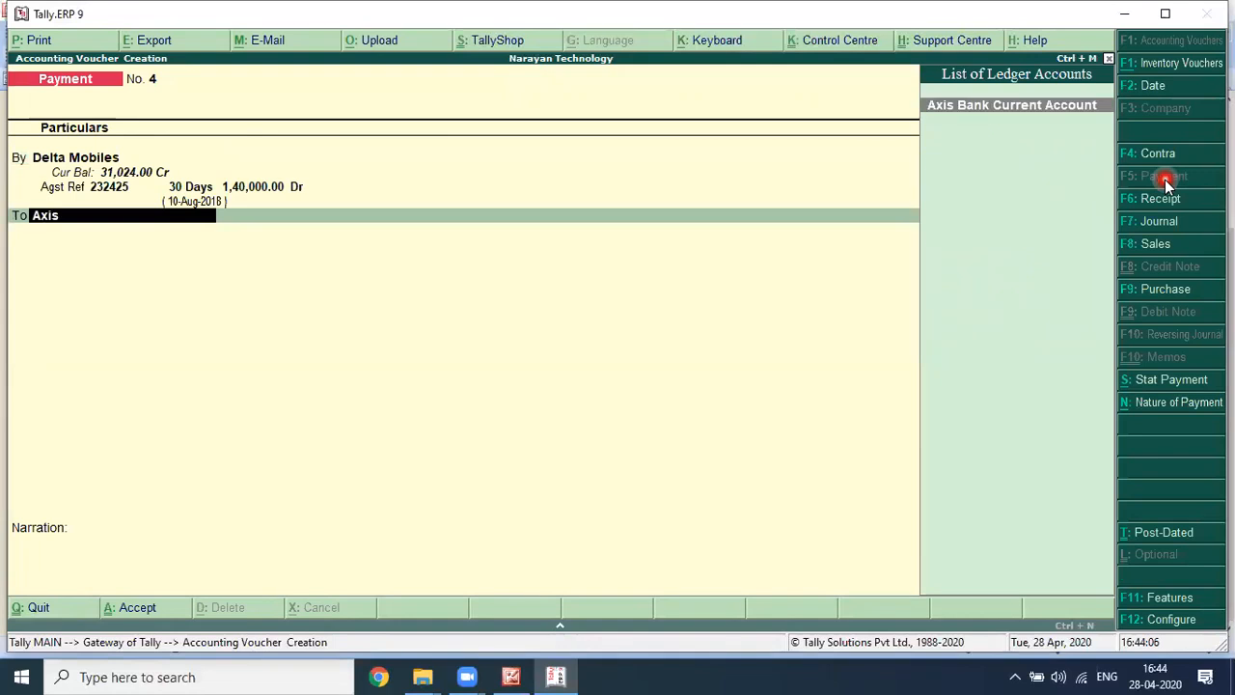
key(Return)
key(alt+Tab)
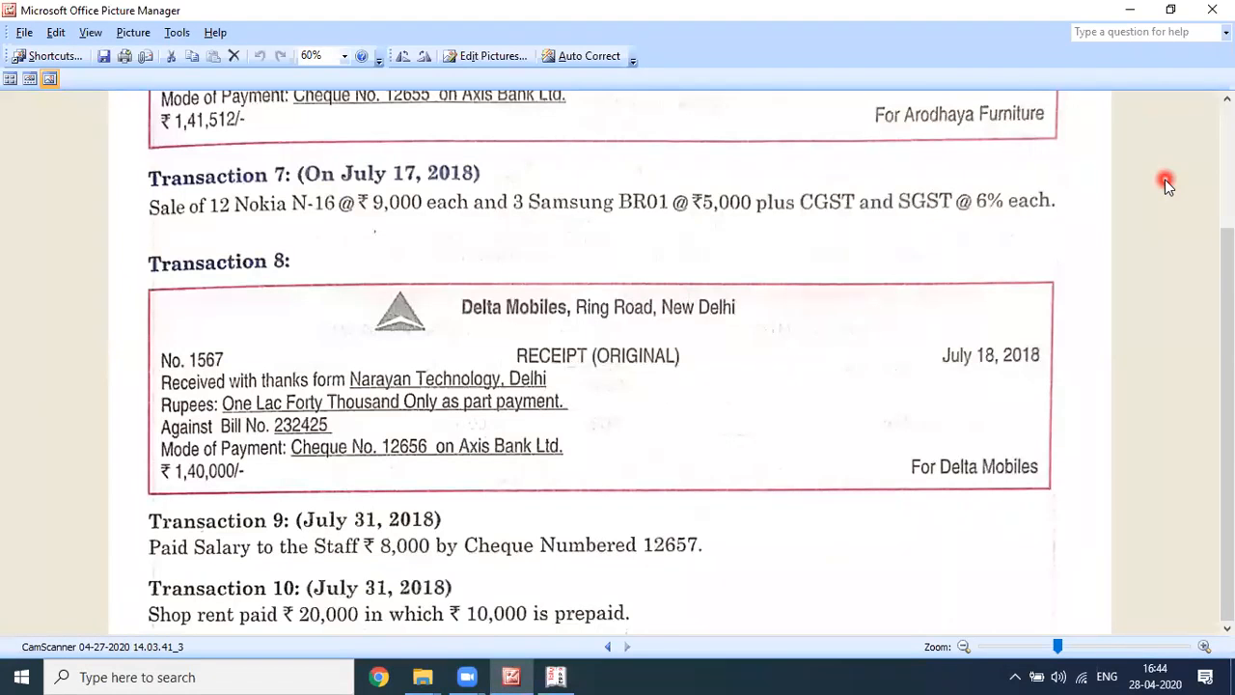
key(alt+Tab)
key(Return)
key(Return)
key(Return)
key(Return)
key(Return)
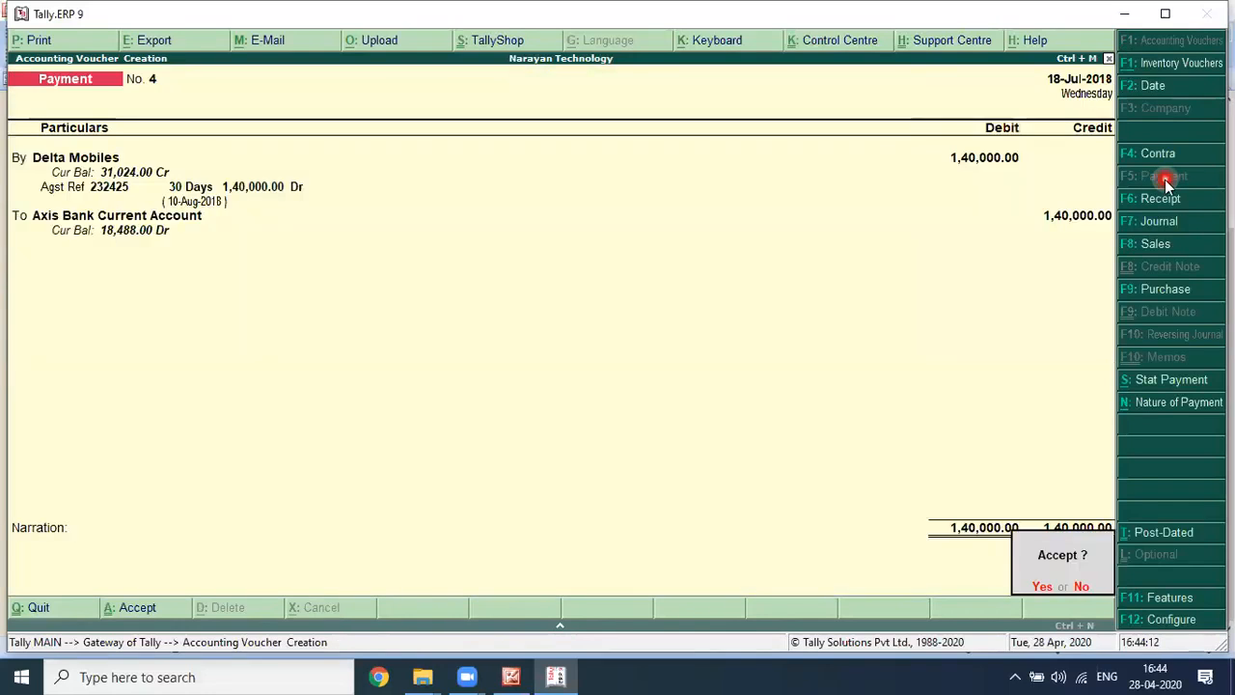
key(Return)
- Check Transaction 9 in the Picture Manager scan and date the new Tally.ERP 9 payment voucher 31-Jul-2018
key(alt+Tab)
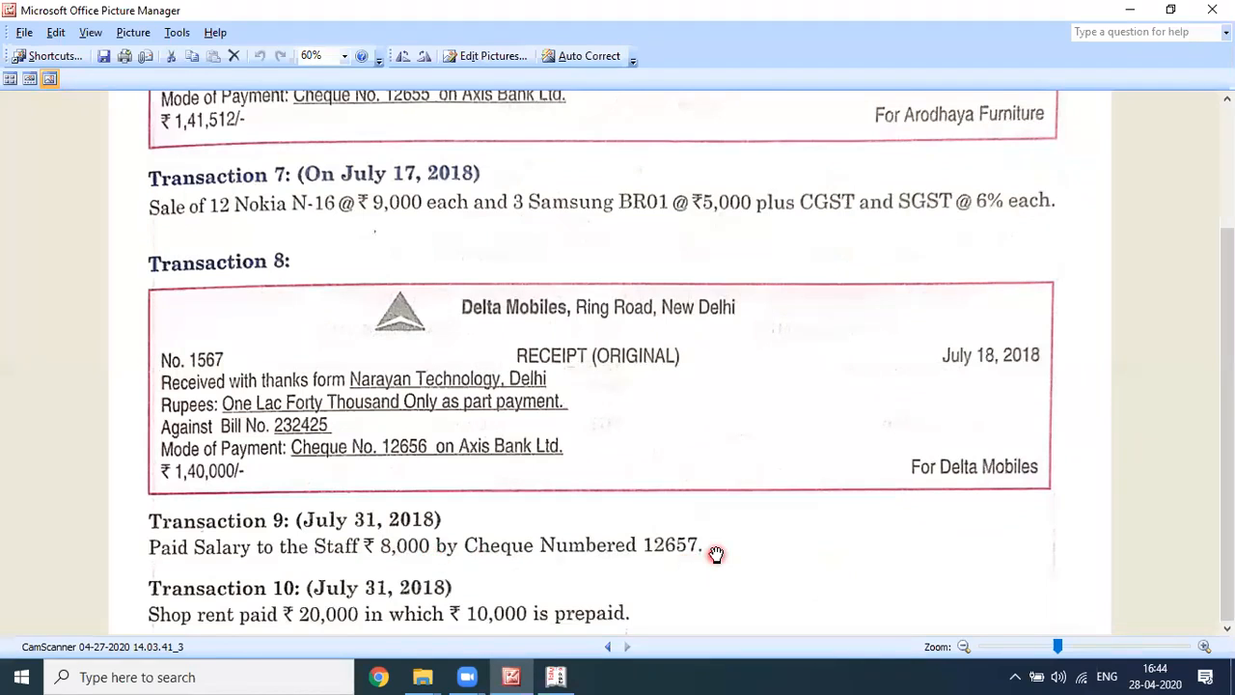
key(alt+Tab)
key(F2)
text(31-7)
key(Return)
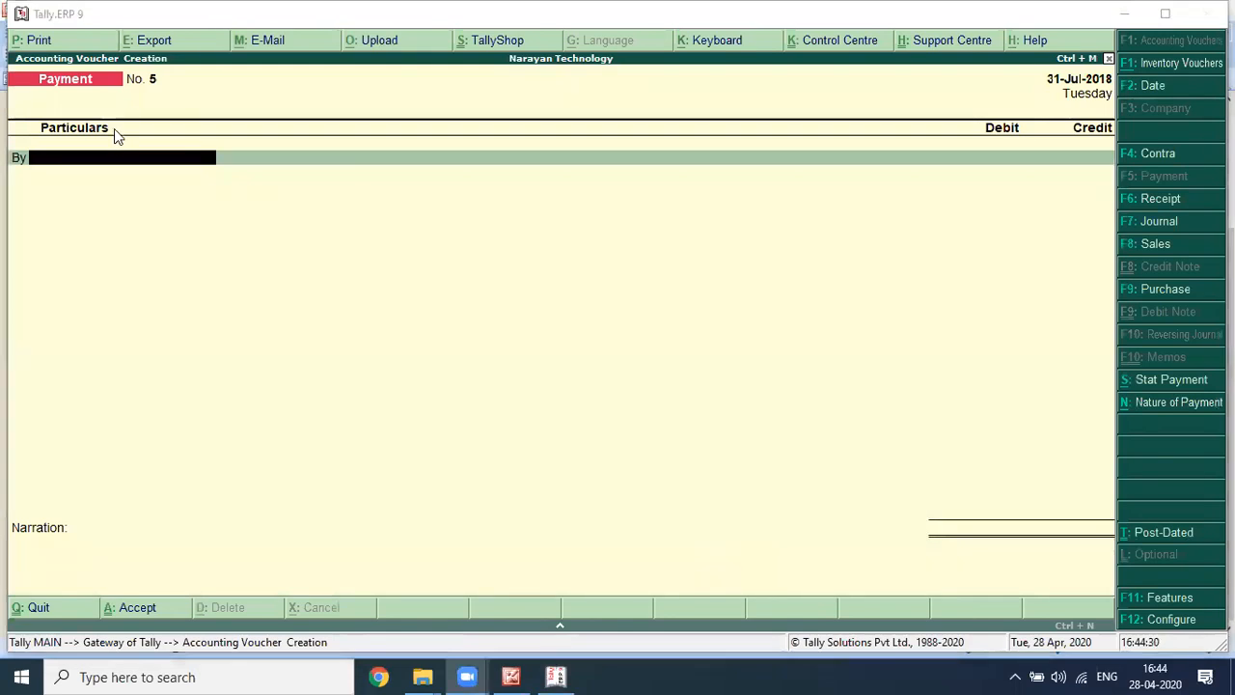
click(76, 178)
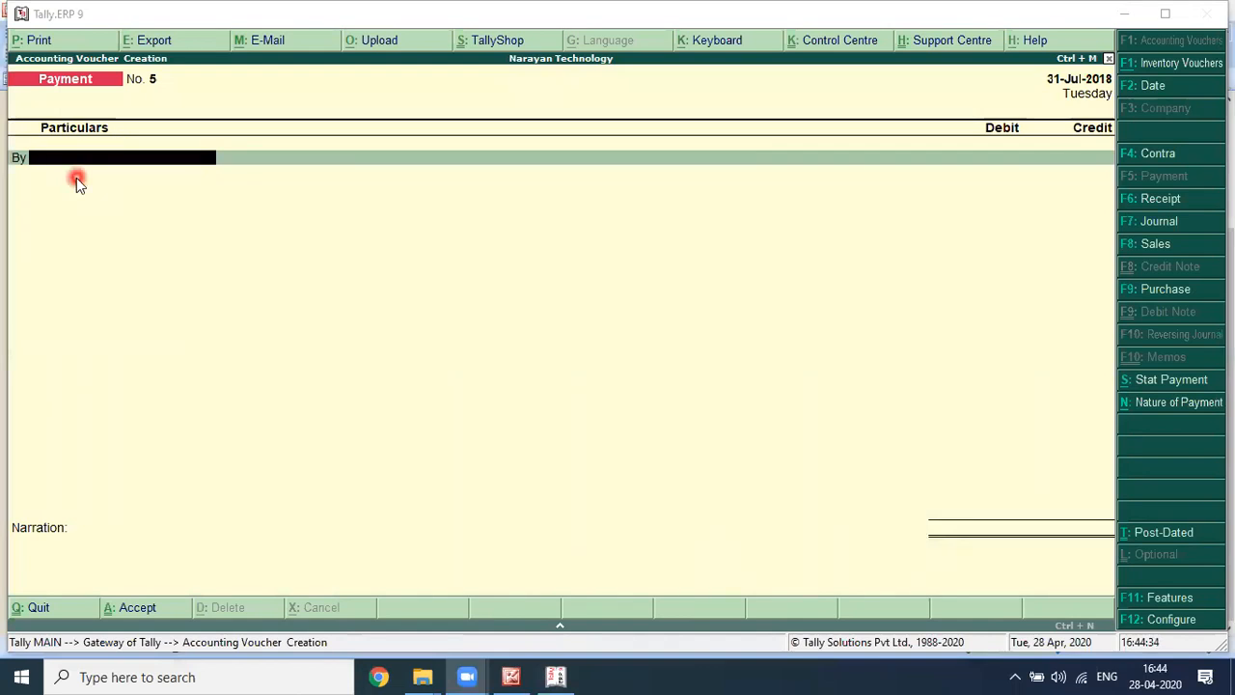
click(61, 167)
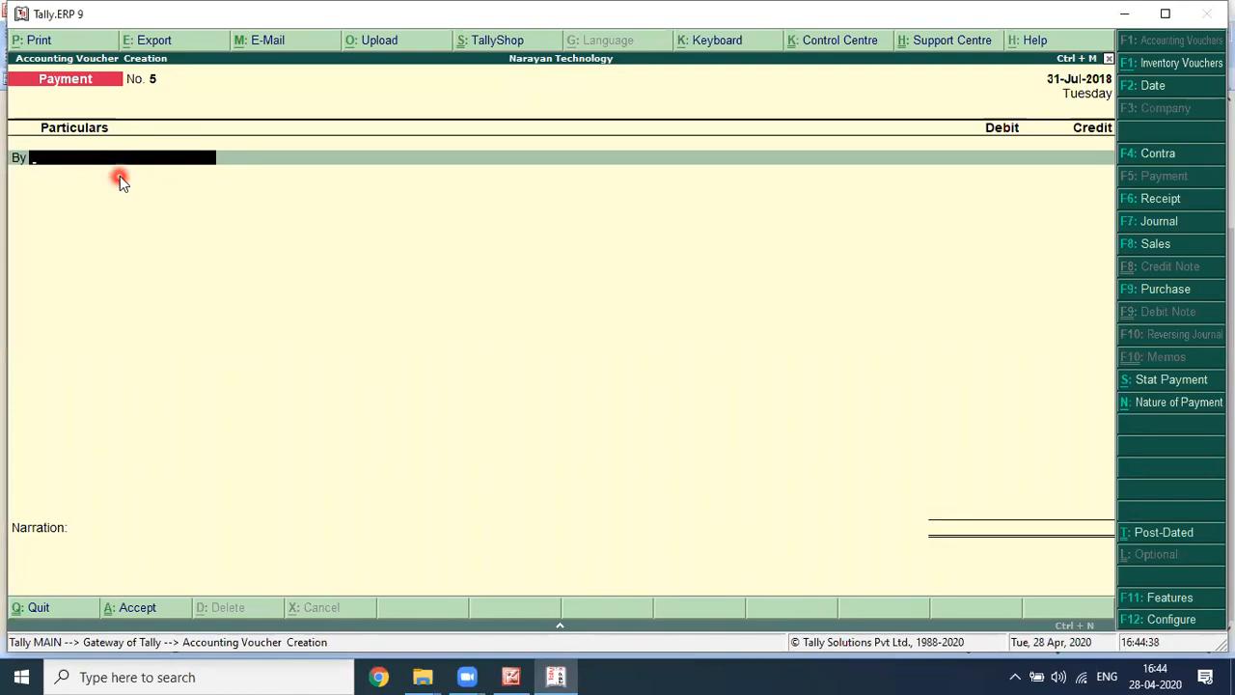
- Start a new ledger from the debit line, named Salary to Staff, under the Indirect Expenses group
key(alt+c)
text(Salary to Staff)
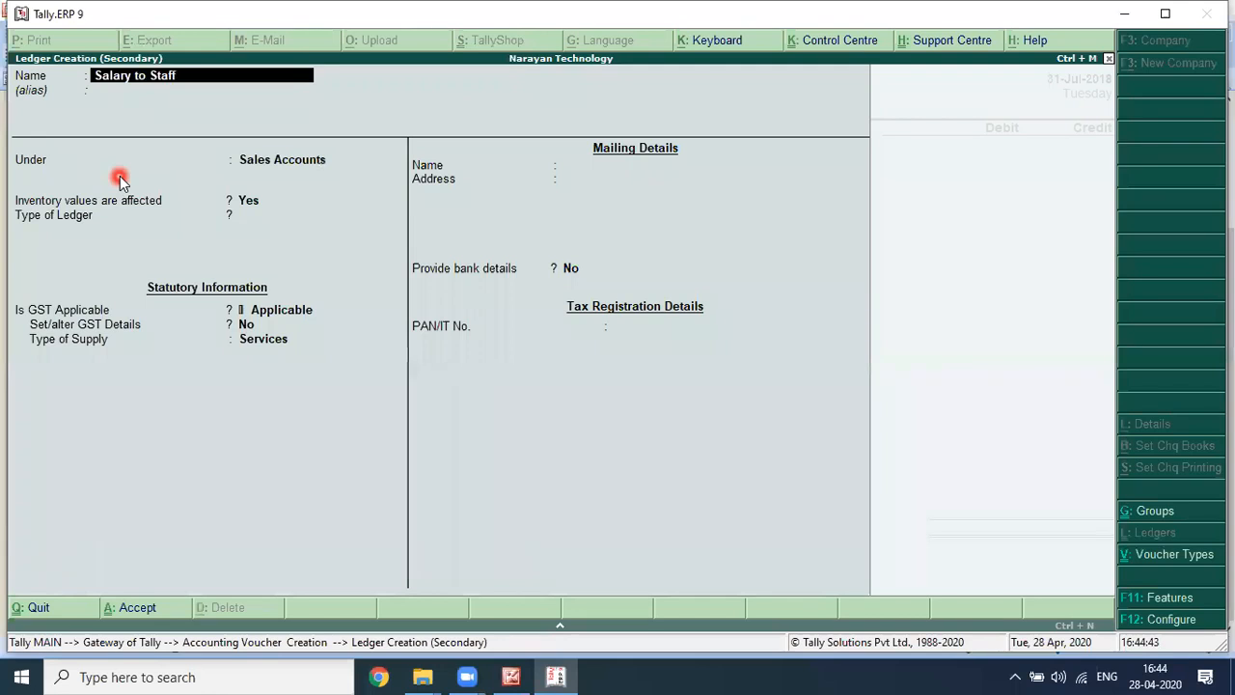
key(Return)
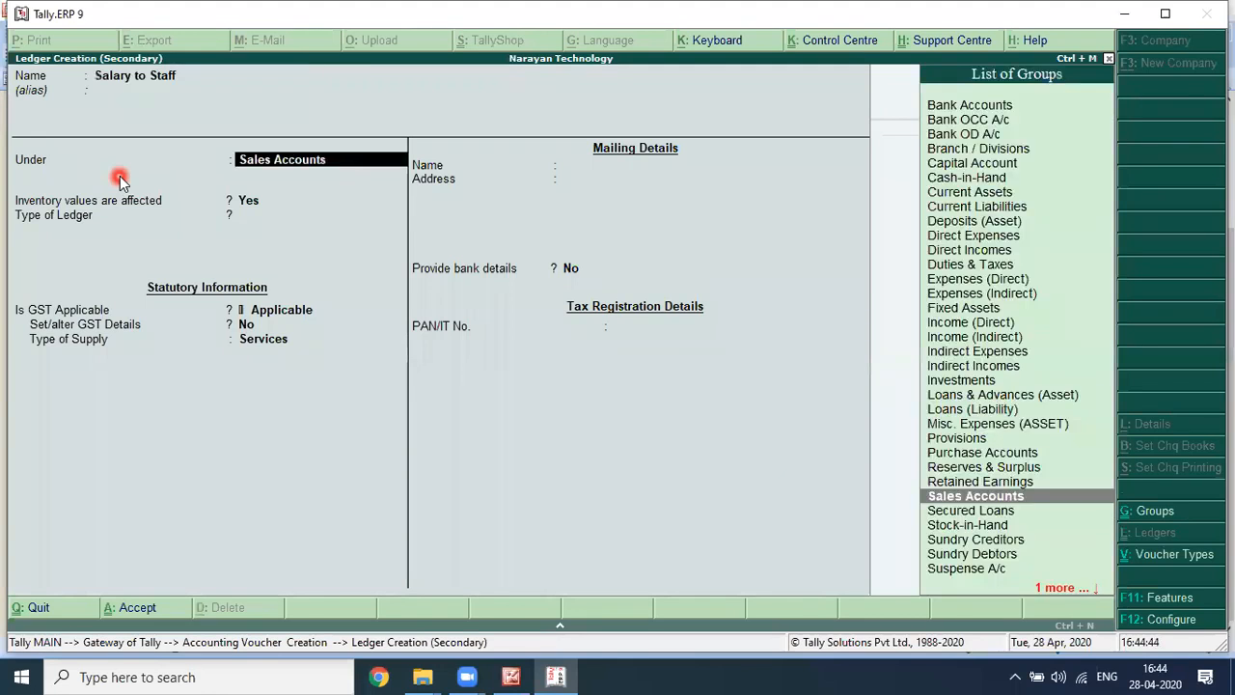
text(in)
key(Down)
key(Down)
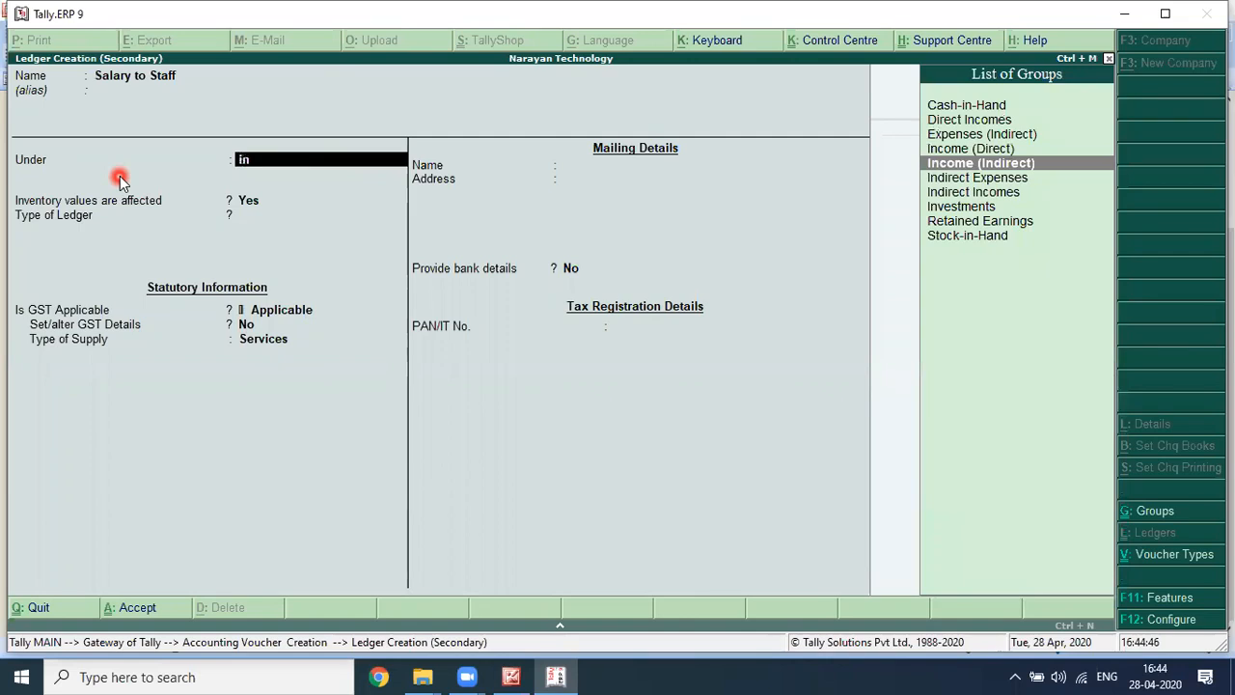
key(Return)
- Set the Salary to Staff ledger's type and GST applicability to Not Applicable, and save the ledger
key(Return)
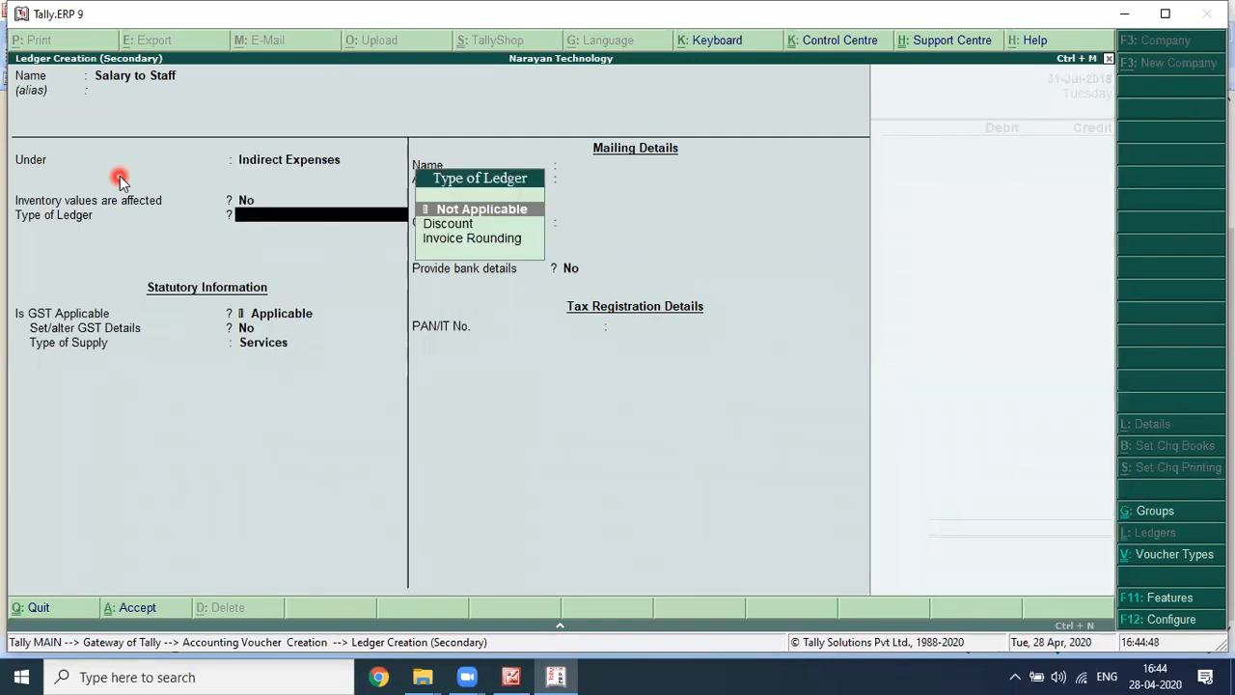
key(Return)
text(Not)
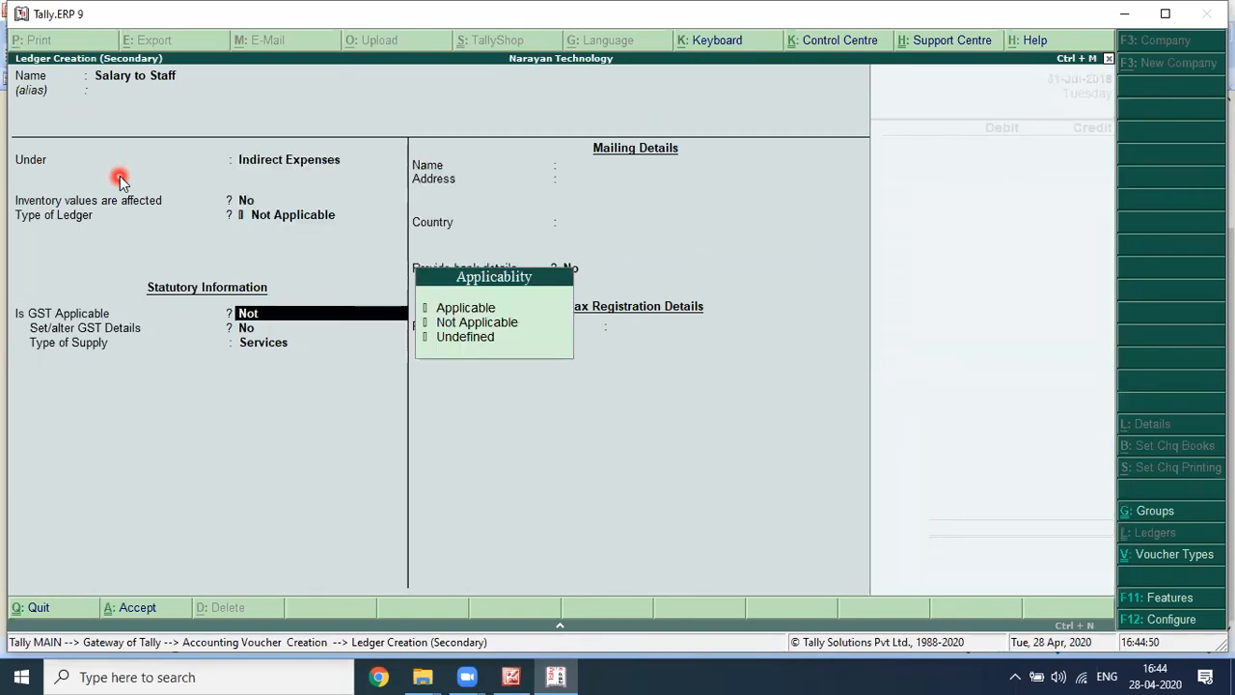
key(Return)
key(Return)
key(Return)
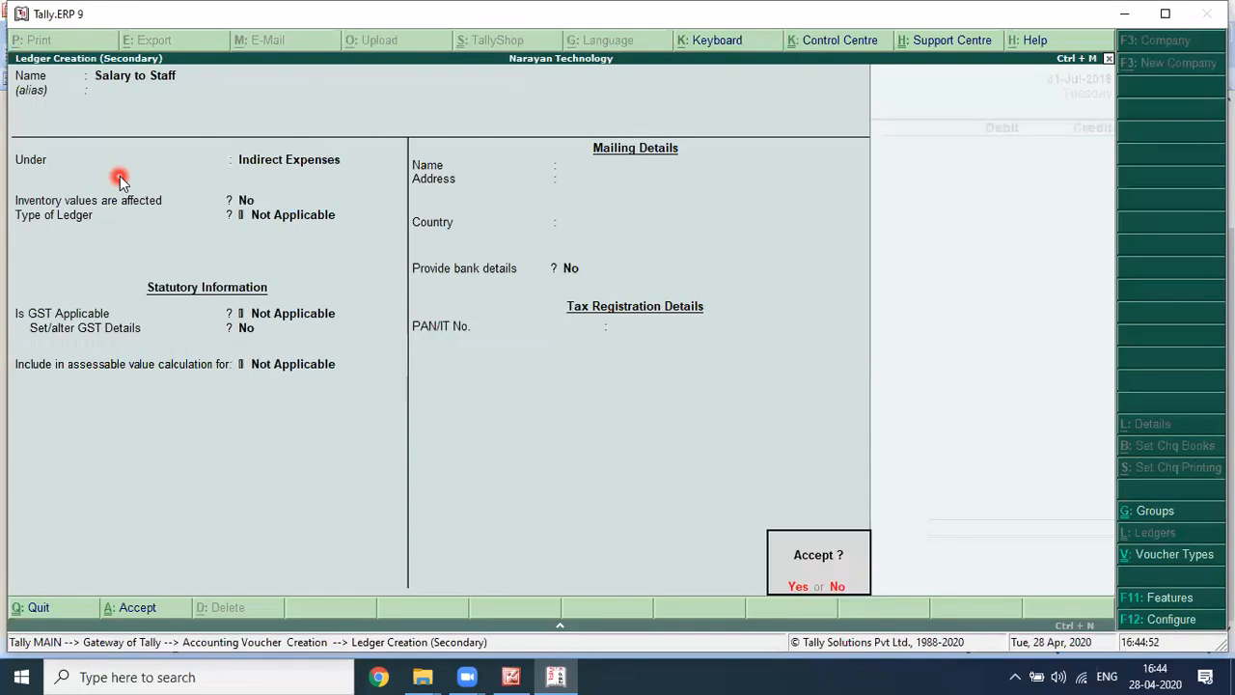
- Debit the Salary to Staff ledger with 8,000 in the payment voucher, checking the amount against the scan
key(Return)
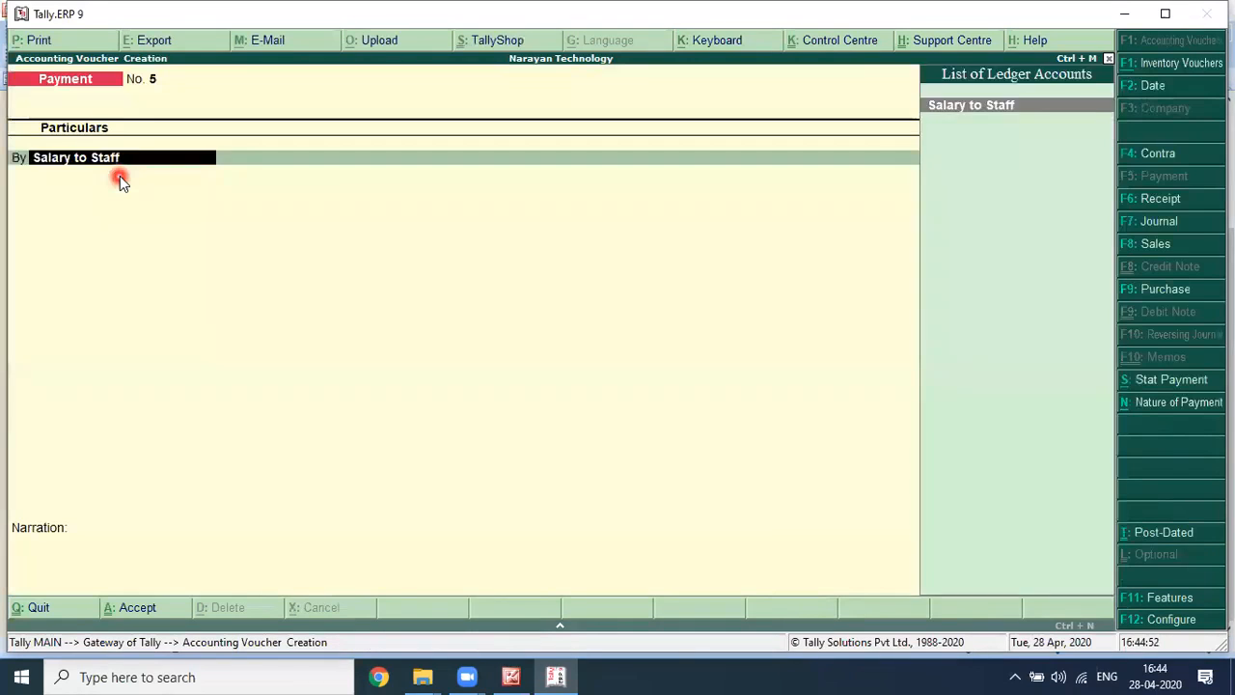
key(Return)
key(alt+Tab)
key(Tab)
key(Tab)
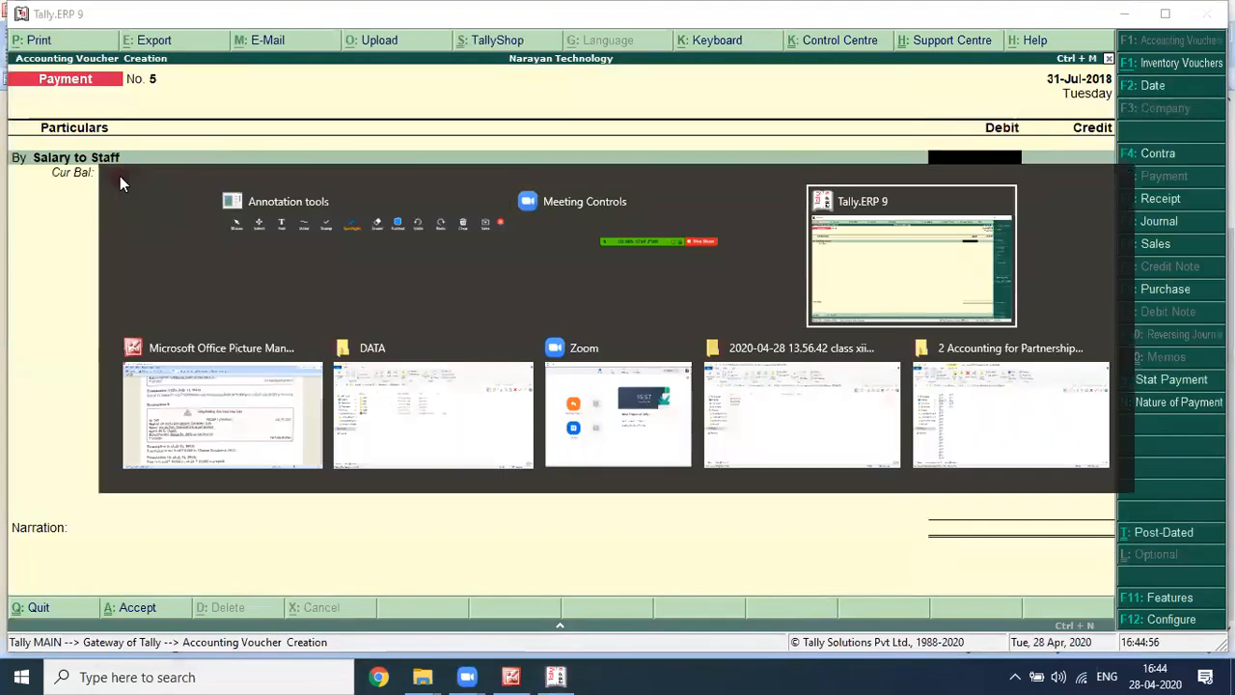
key(alt+Tab)
key(Tab)
key(Tab)
text(8000)
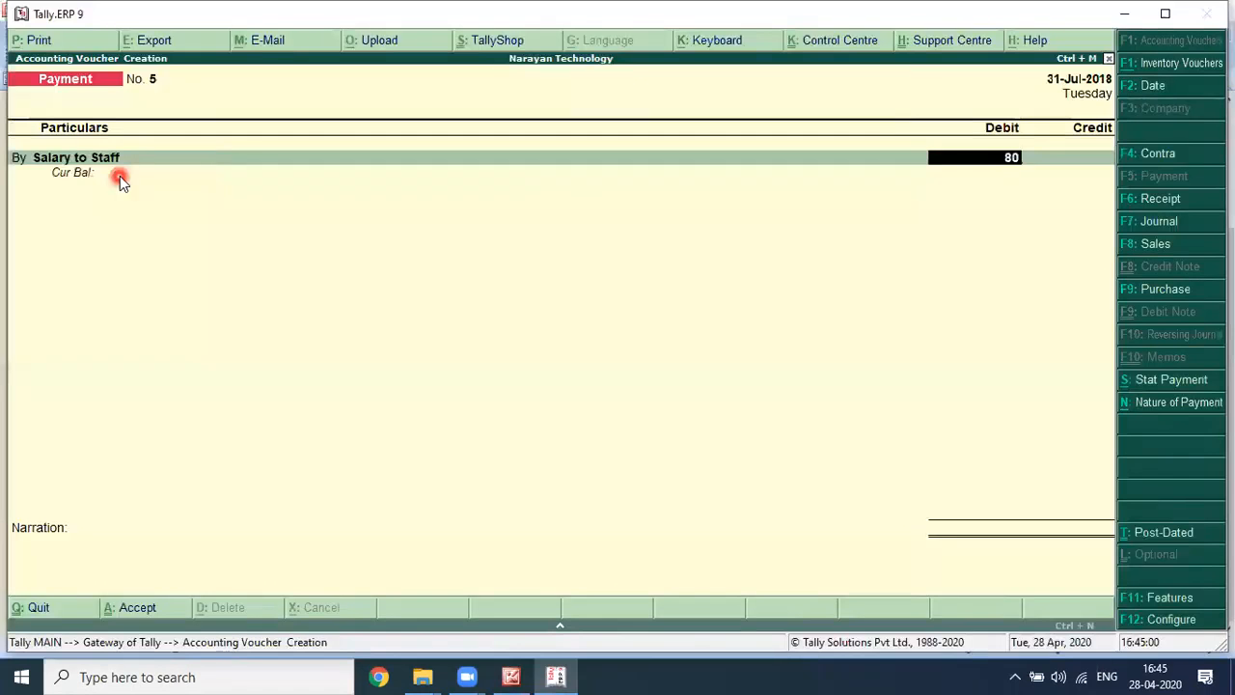
key(Return)
- Credit Axis Bank Current Account with 8,000 and go on to the voucher's narration
text(Ca)
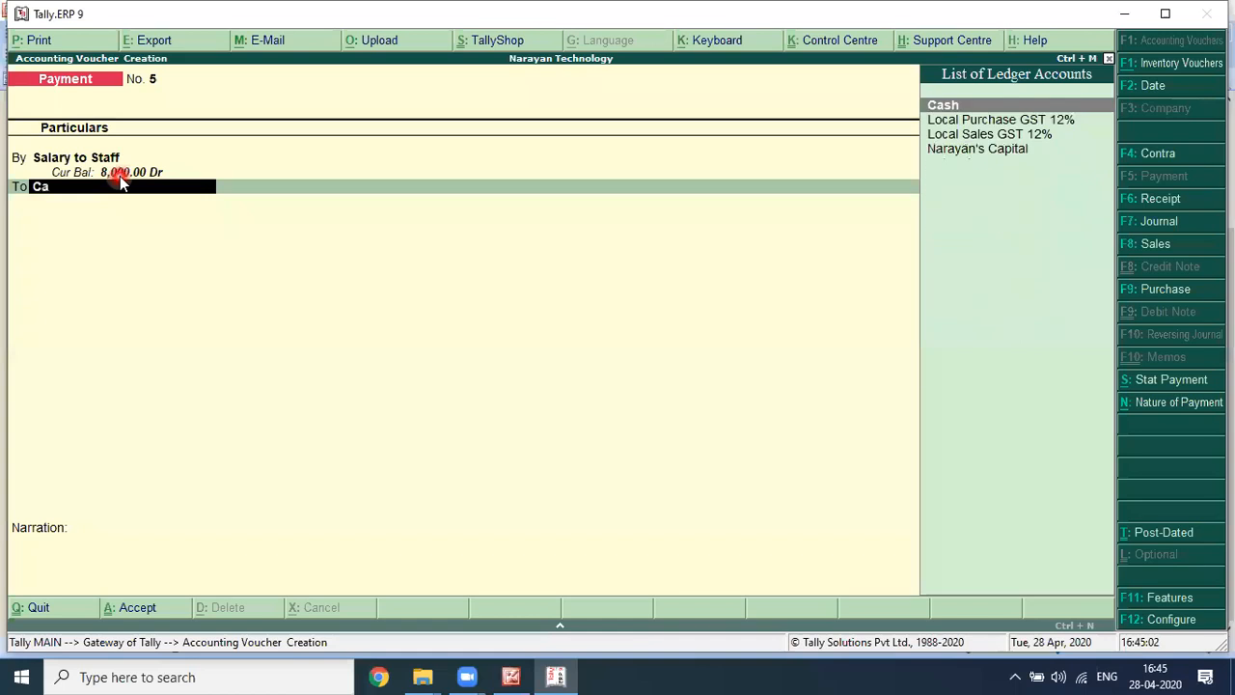
key(BackSpace)
key(BackSpace)
text(Ax)
key(Return)
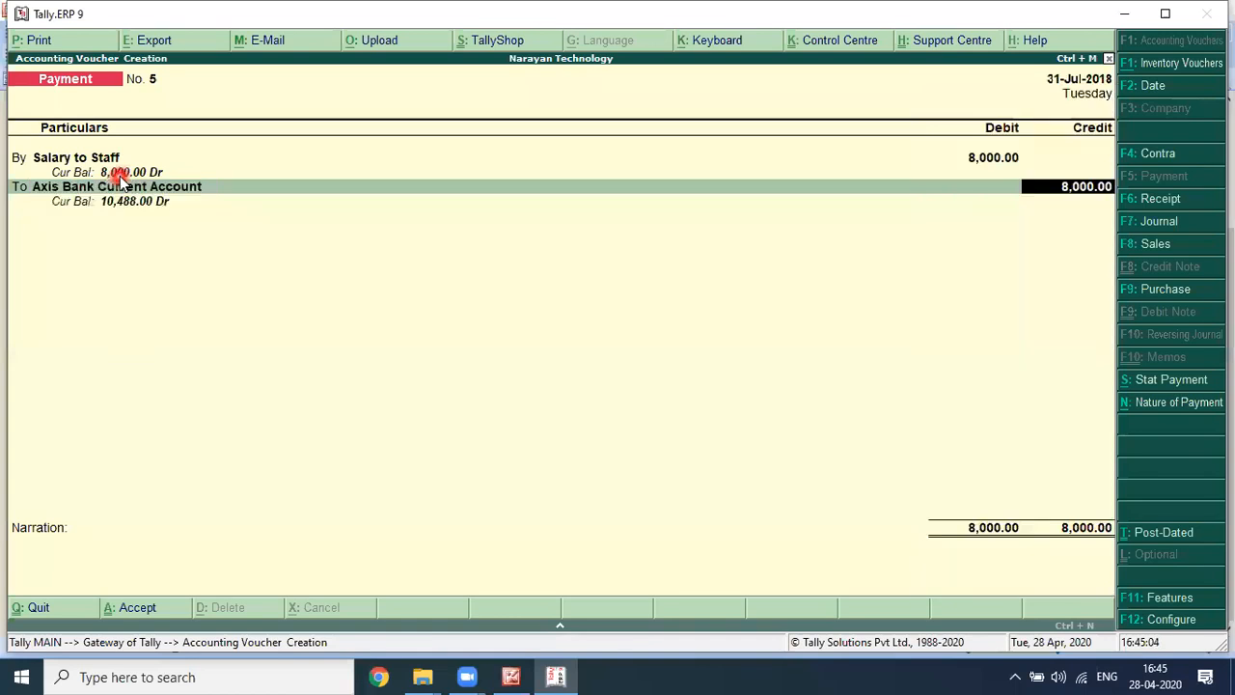
key(Return)
key(Return)
key(Return)
key(Return)
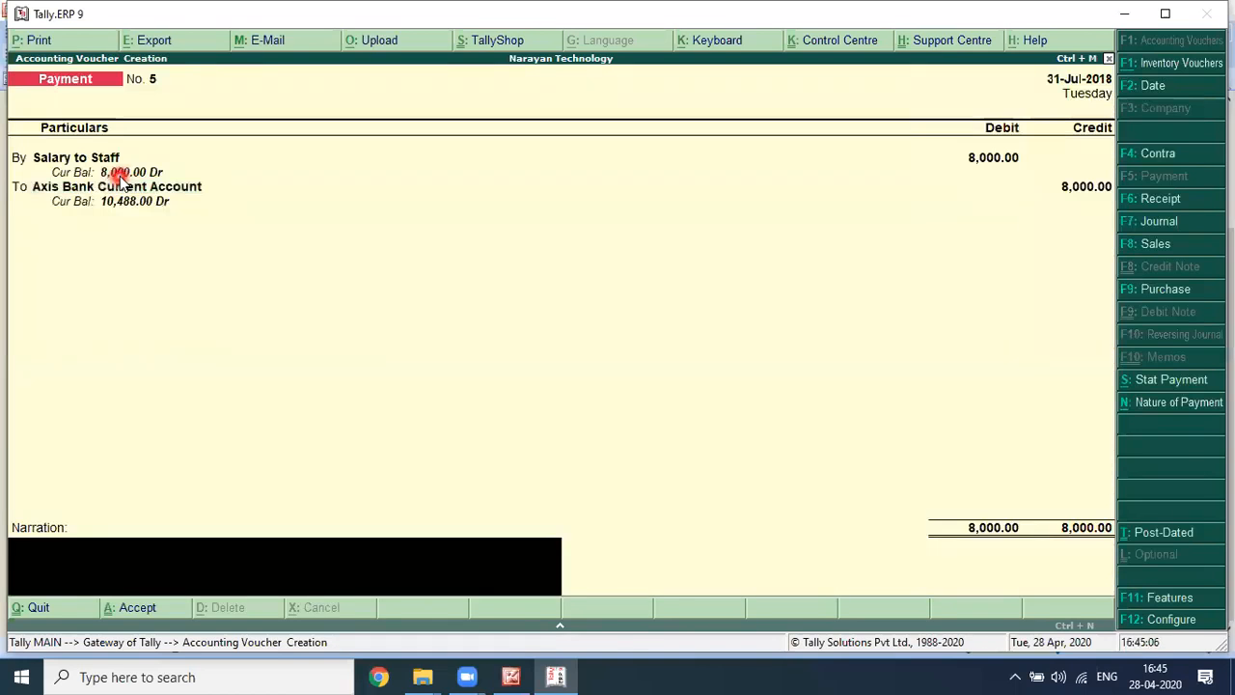
- Enter the narration "Being Salary paid to" followed by the employee's name, and accept the payment voucher
text(Being Salary)
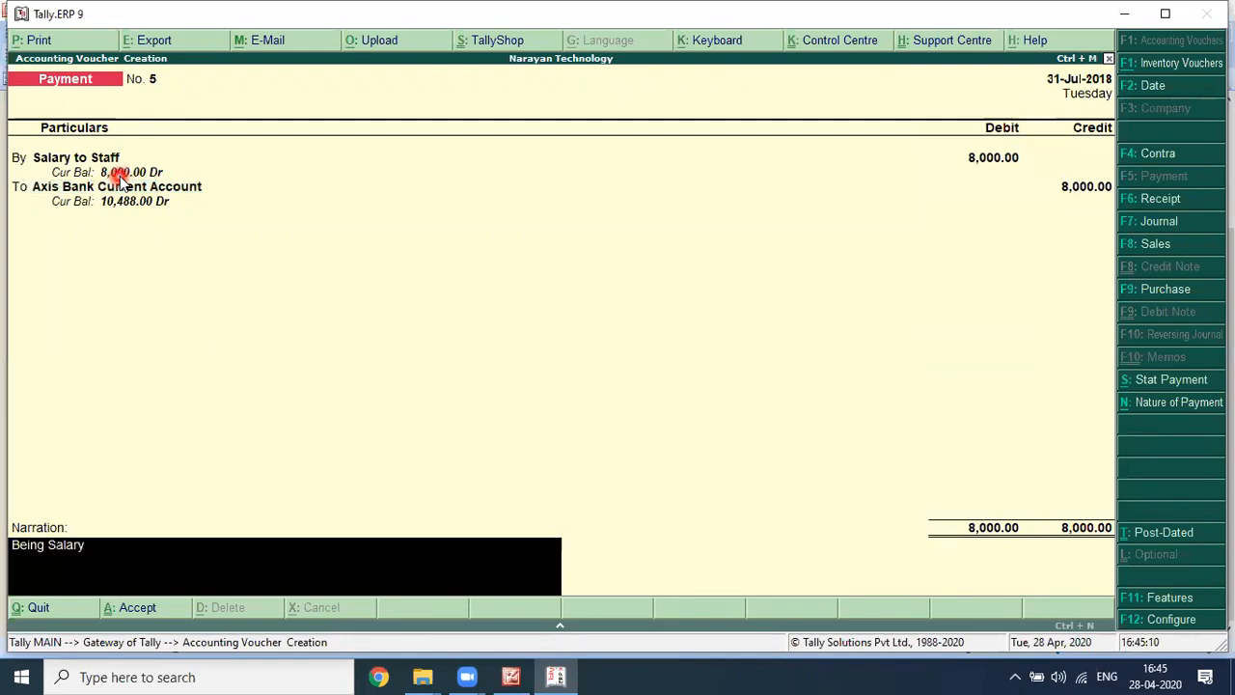
text( paid to Mukesh)
key(Return)
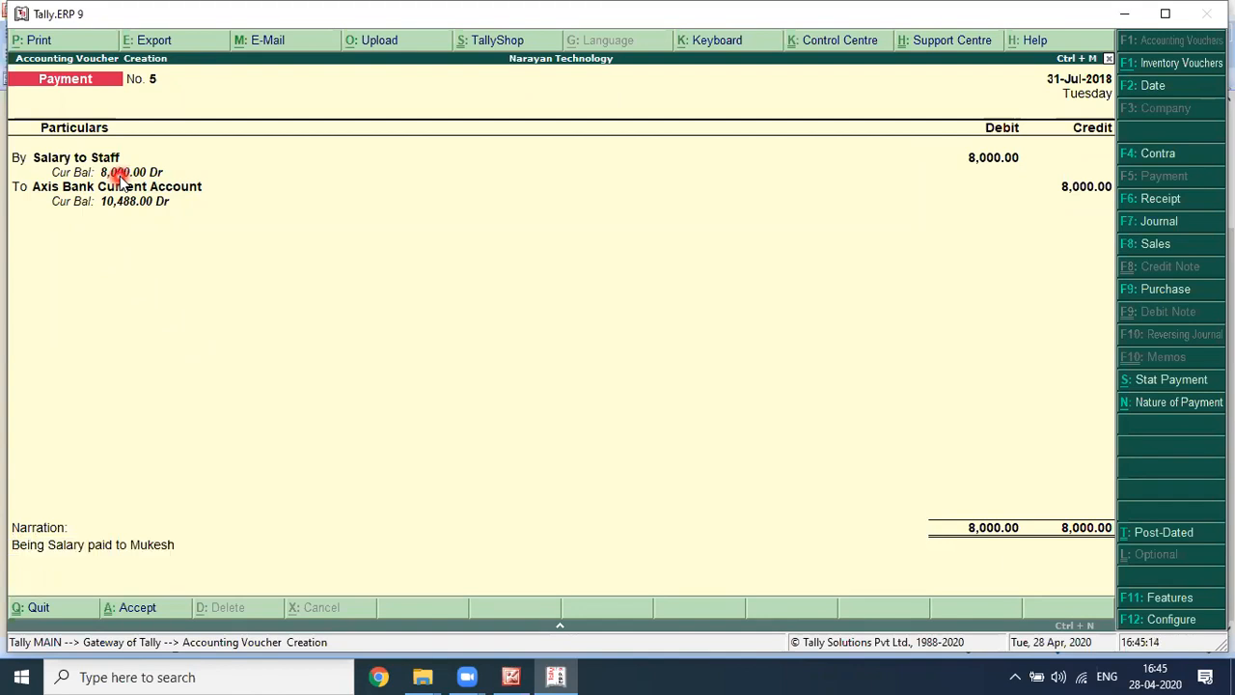
key(Return)
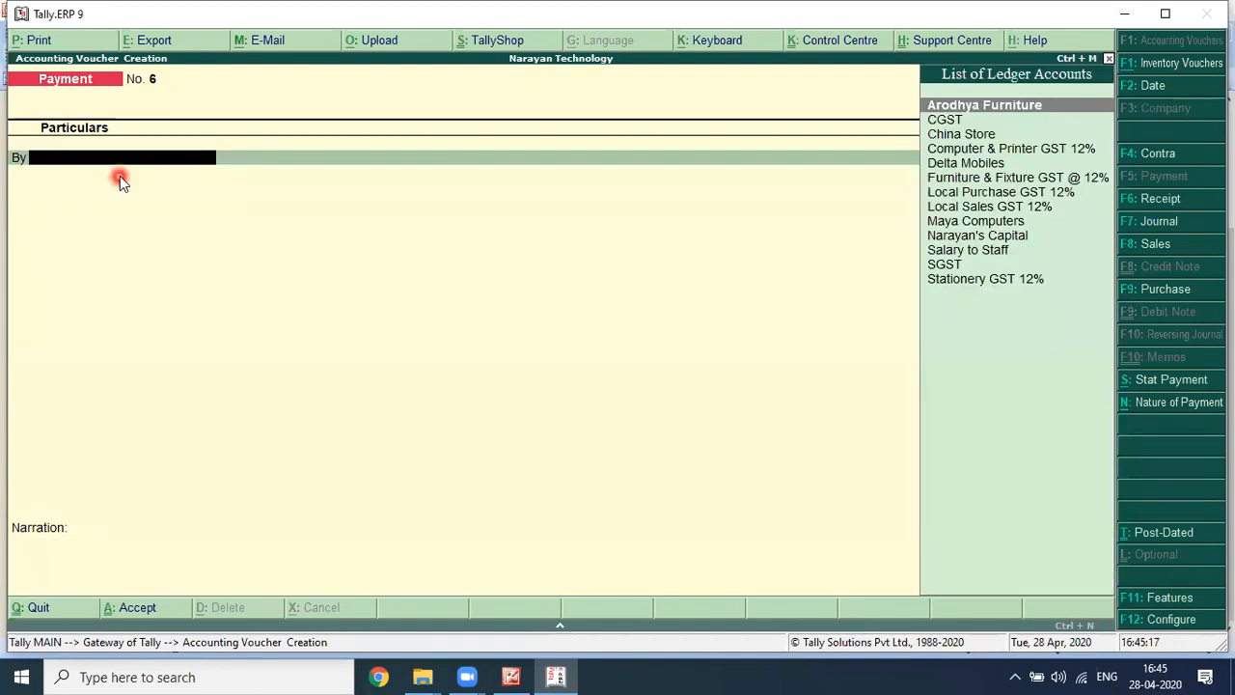
- Read Transaction 10 in the Picture Manager scan and start a new ledger named Rent Expenses from the Tally.ERP 9 voucher's debit line
key(alt+Tab)
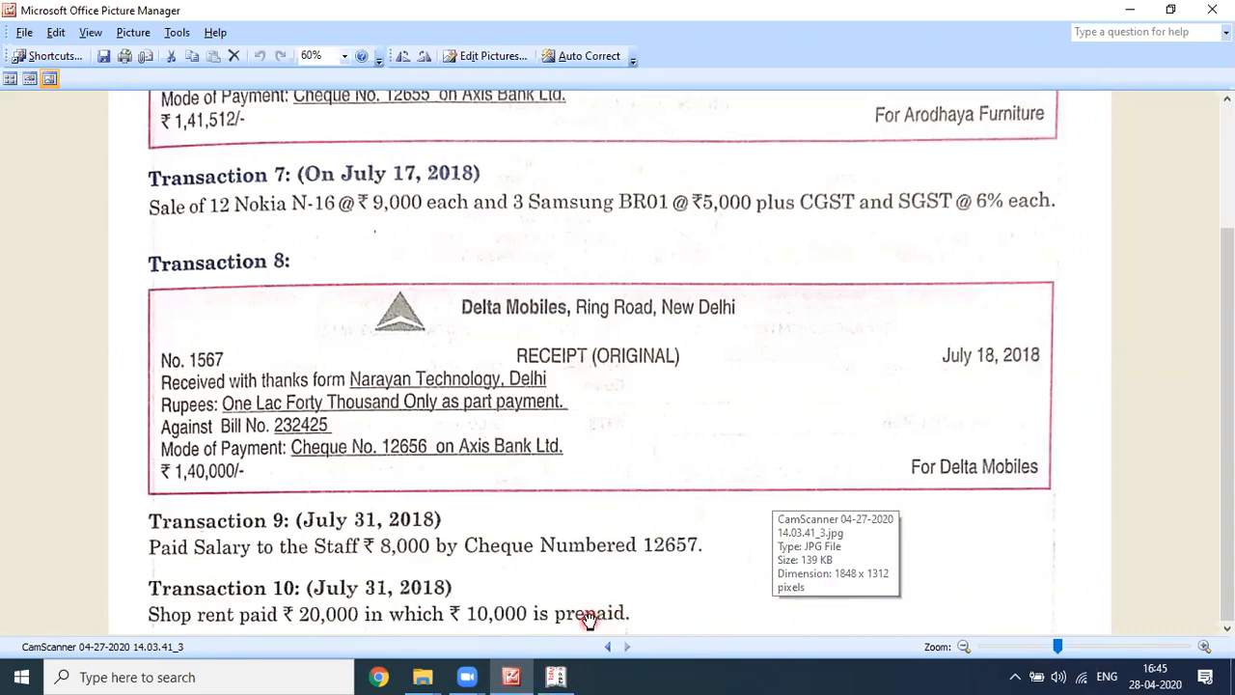
key(alt+Tab)
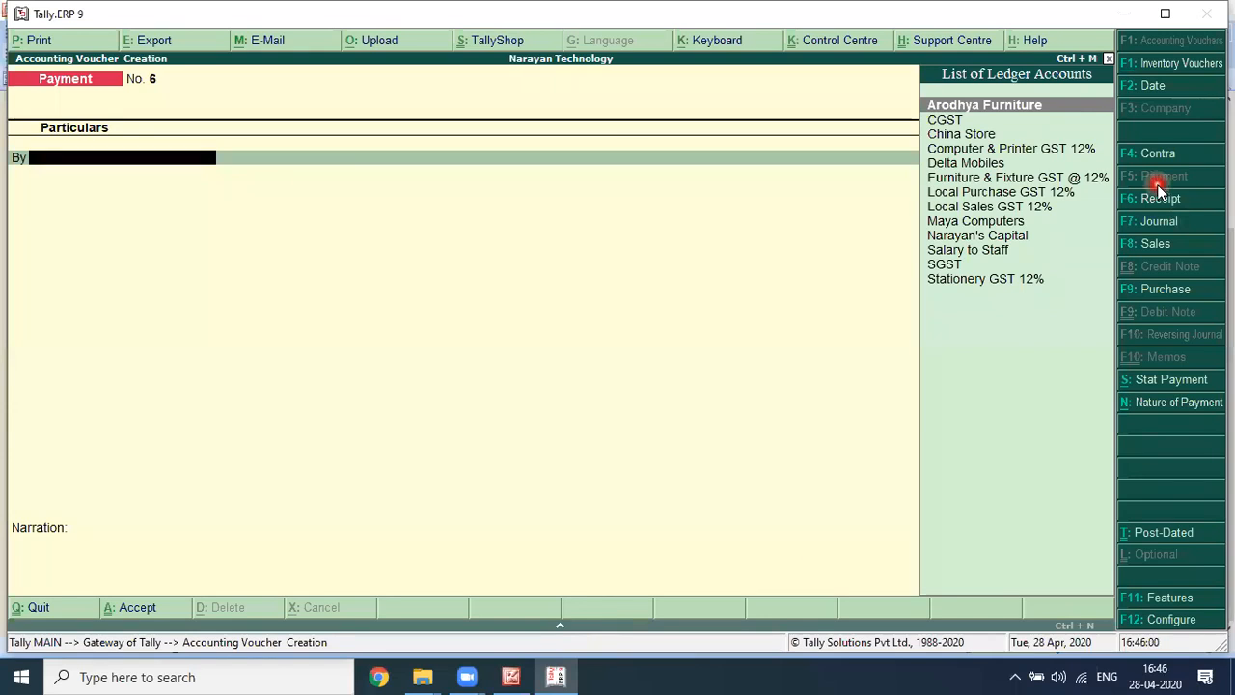
key(alt+Tab)
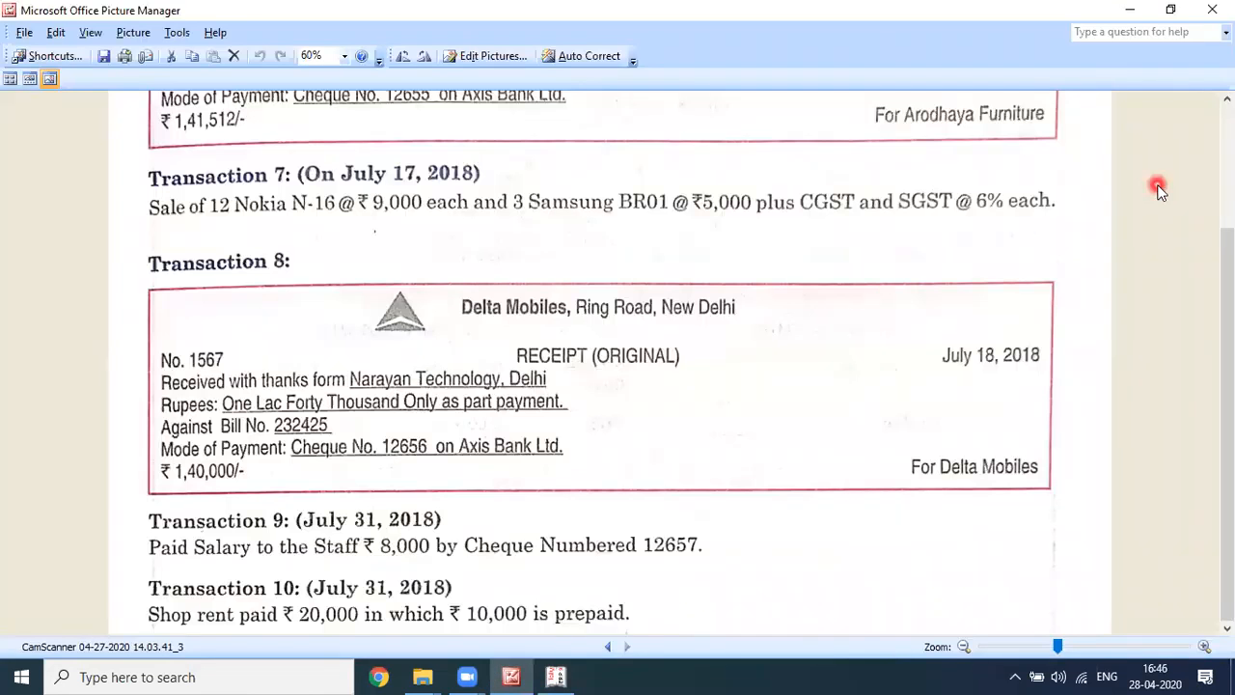
scroll(918, 268, up, 1)
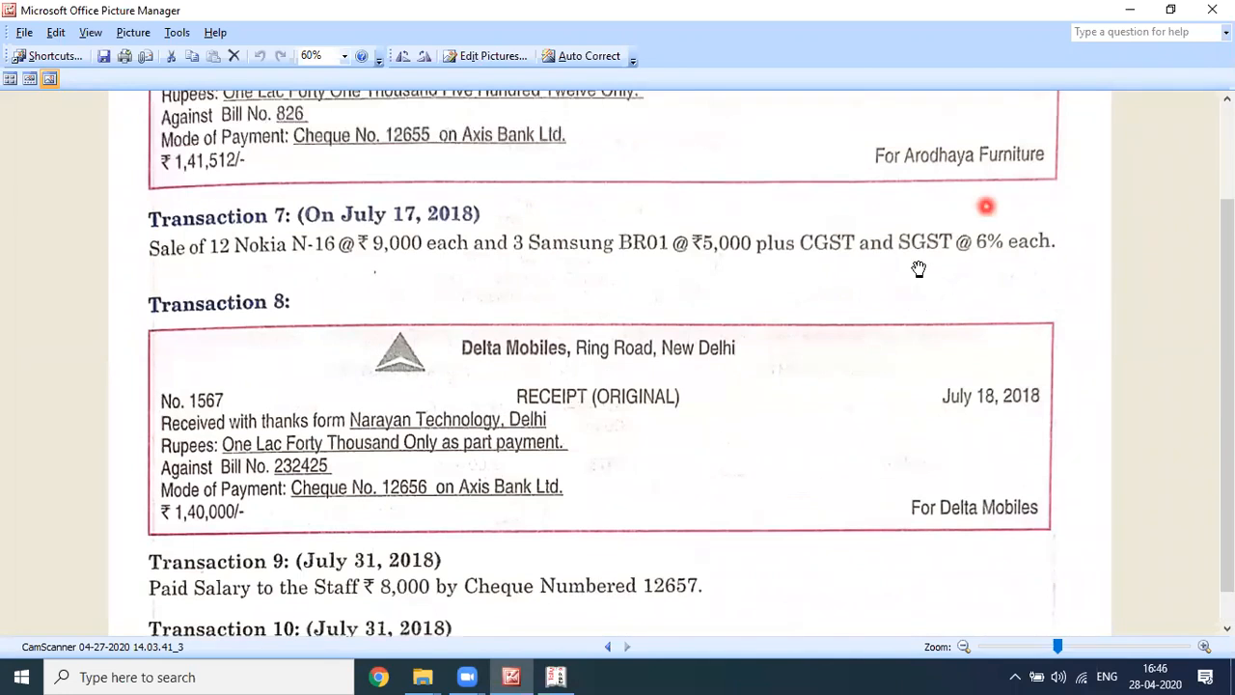
scroll(918, 267, down, 1)
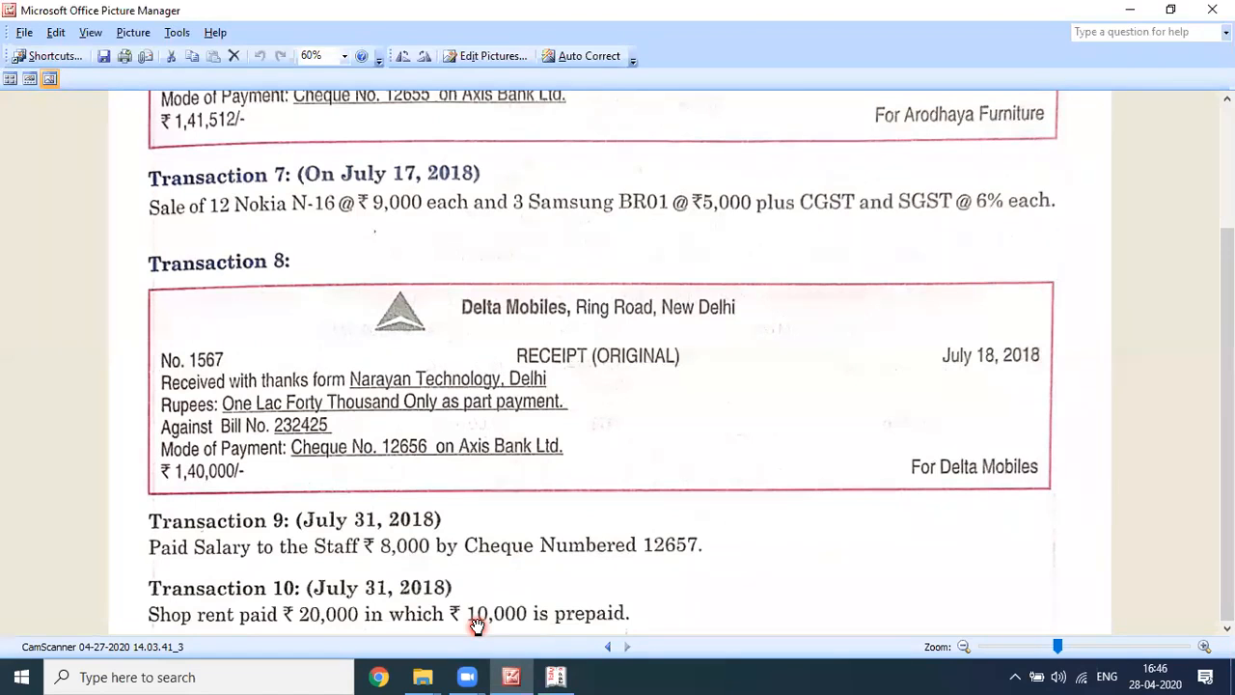
key(alt+Tab)
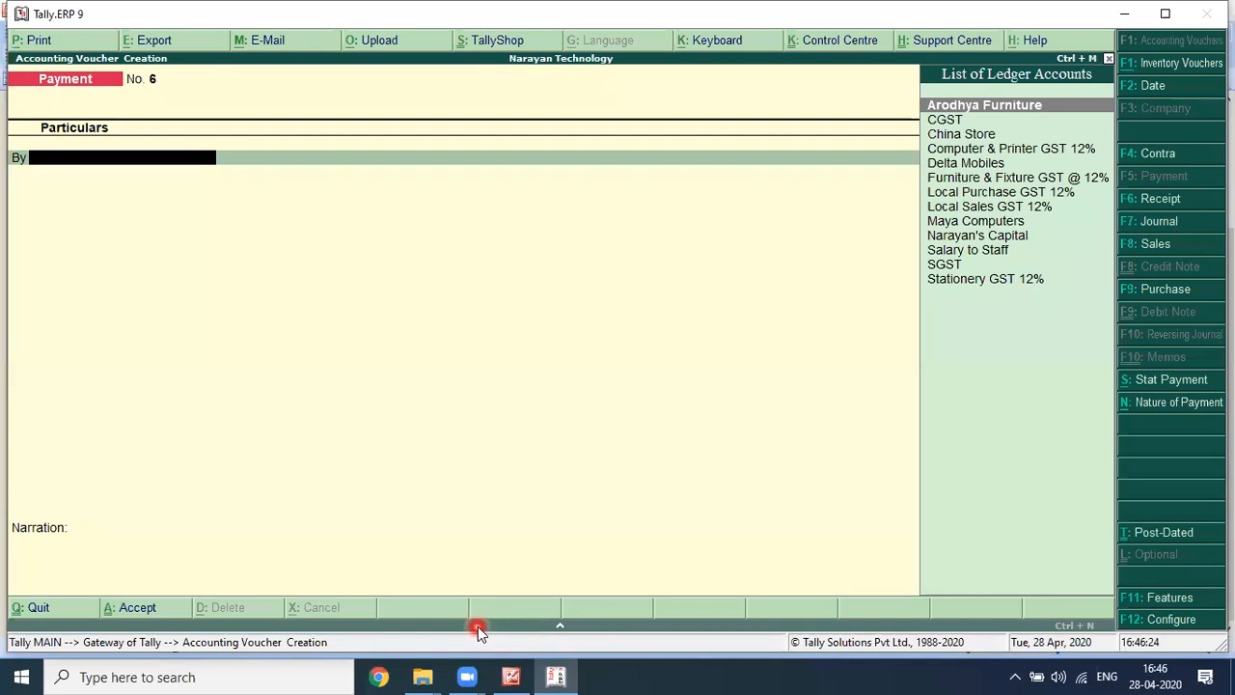
text(R)
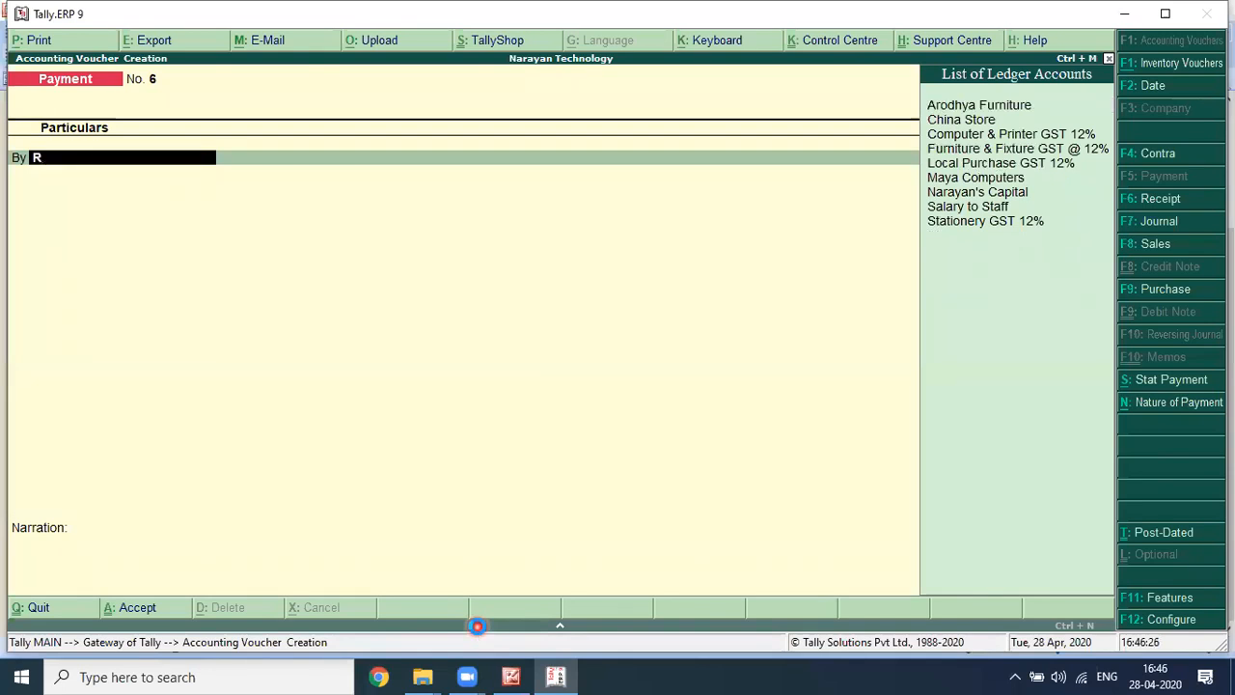
key(alt+c)
text(Rent Expenses)
key(Return)
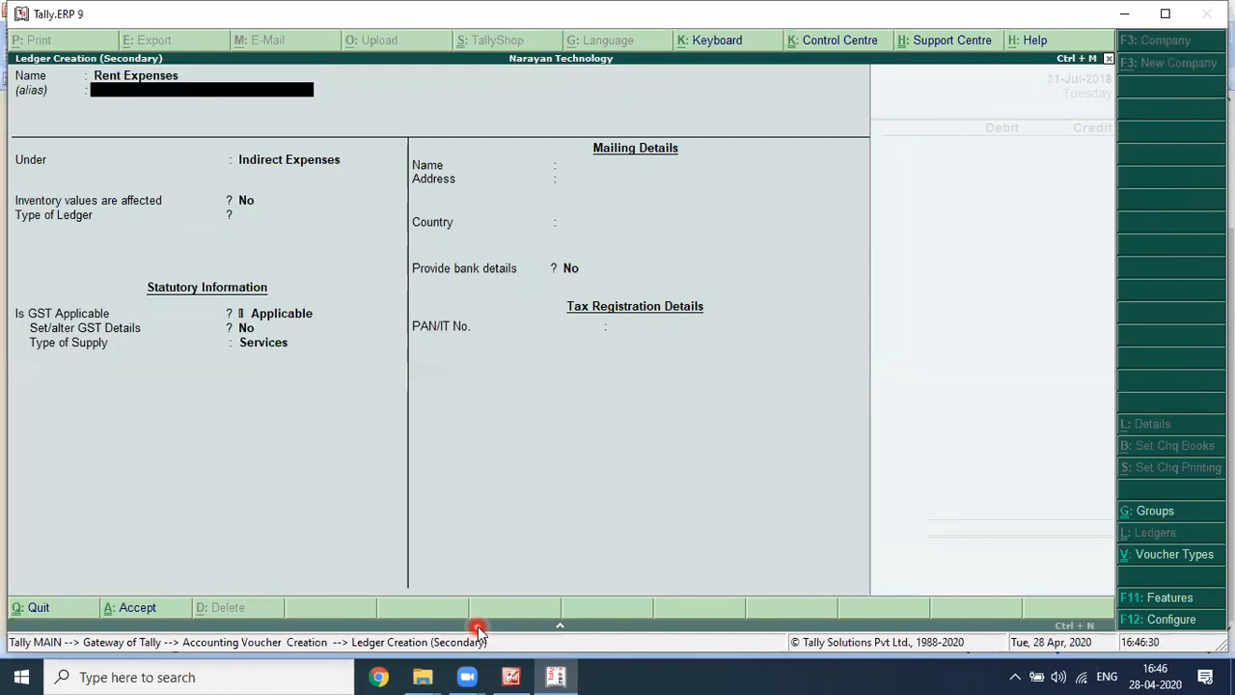
- Keep Rent Expenses under Indirect Expenses, set its ledger type and GST applicability to Not Applicable, and save the ledger
key(Return)
key(Return)
key(Return)
key(Return)
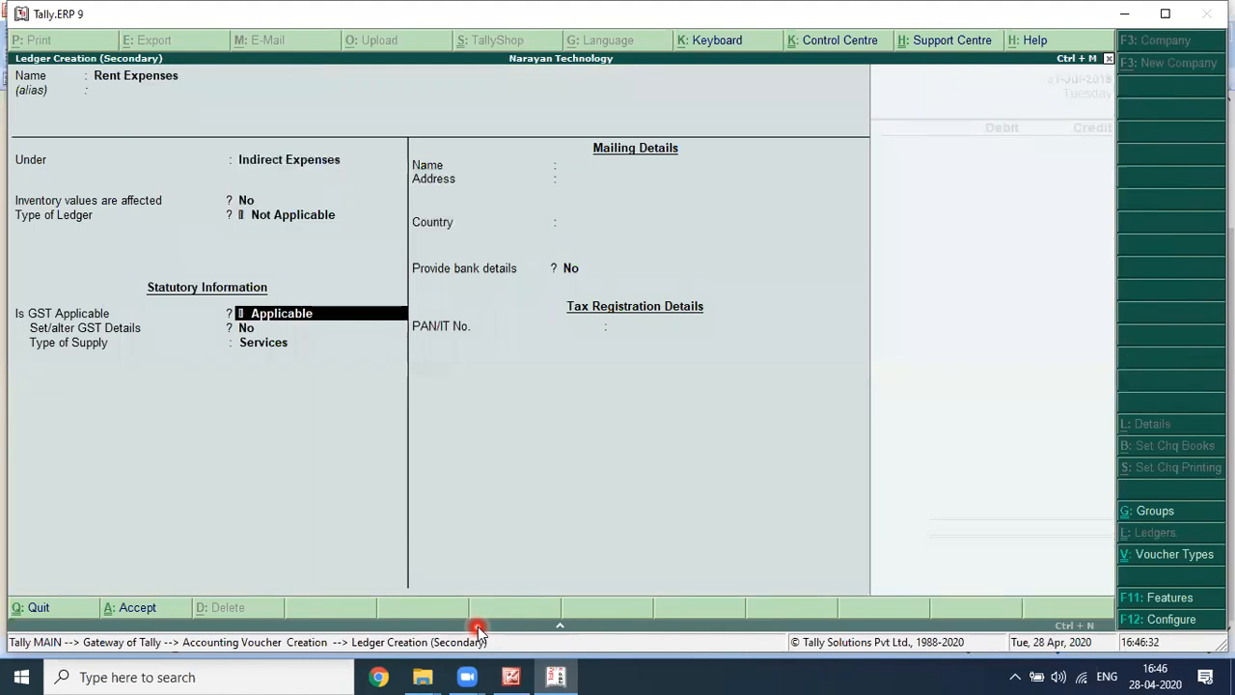
text(No)
key(Down)
key(Down)
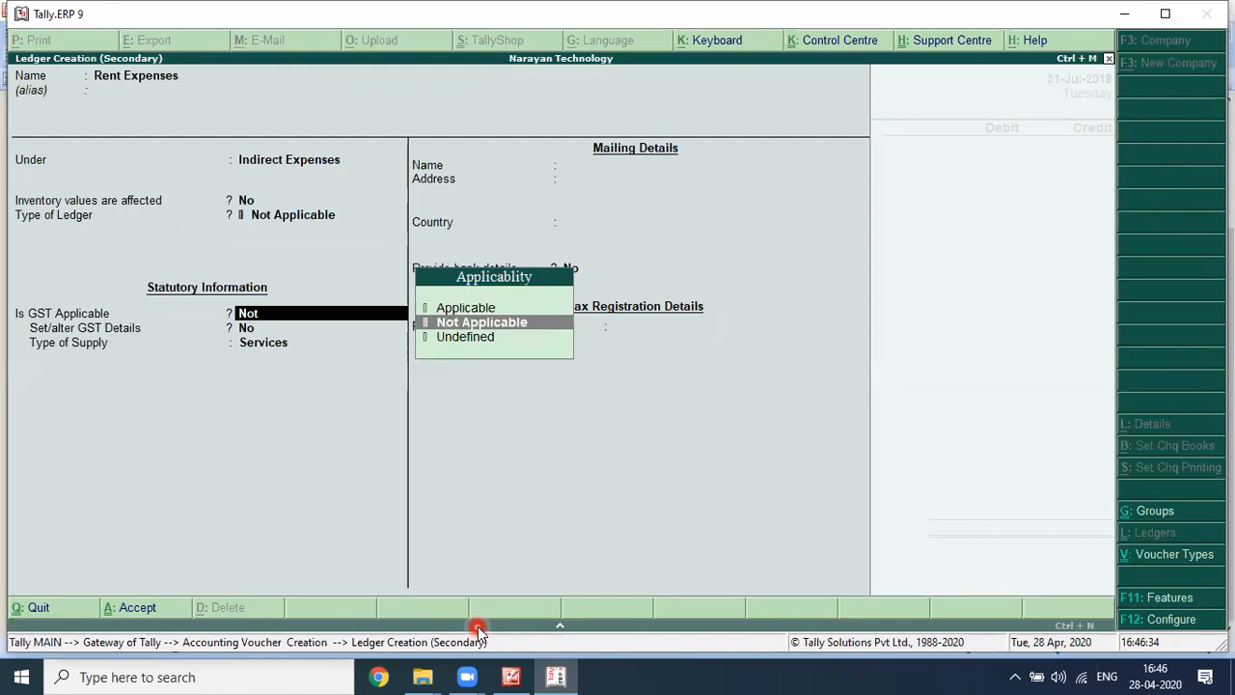
key(Return)
- Debit Rent Expenses with 10,000 and make the following voucher line a second debit entry
key(Return)
key(Return)
key(Return)
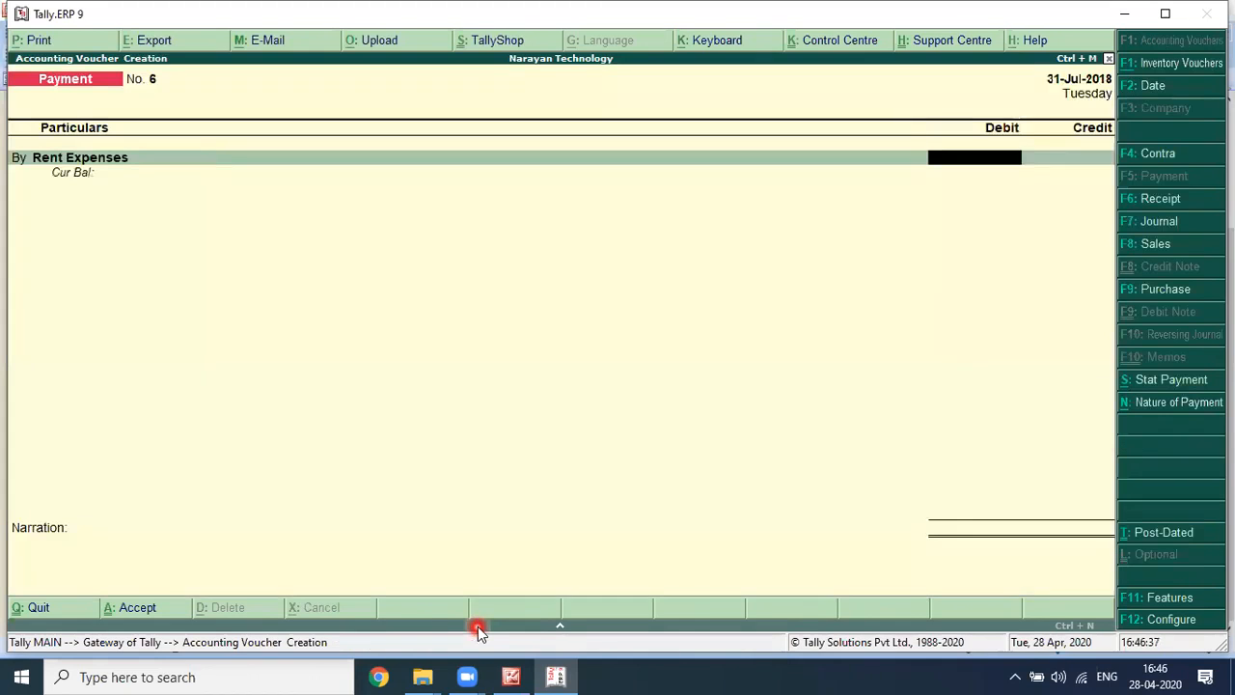
text(10000)
key(Return)
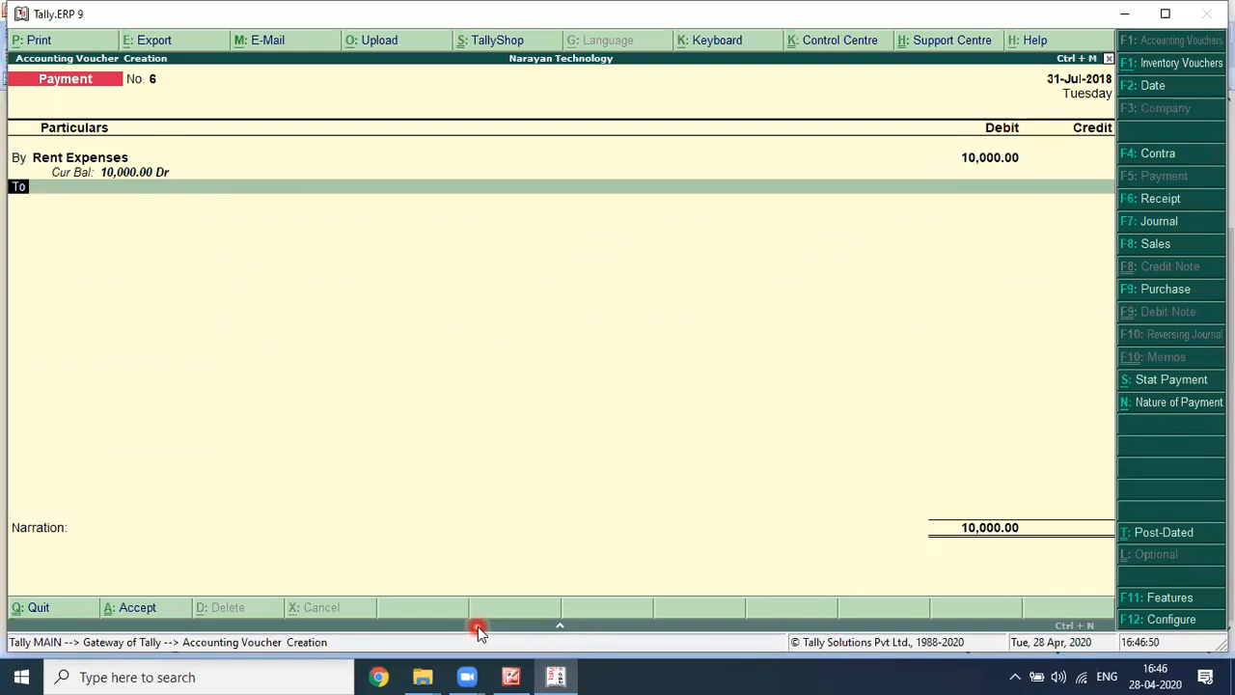
key(b)
key(Return)
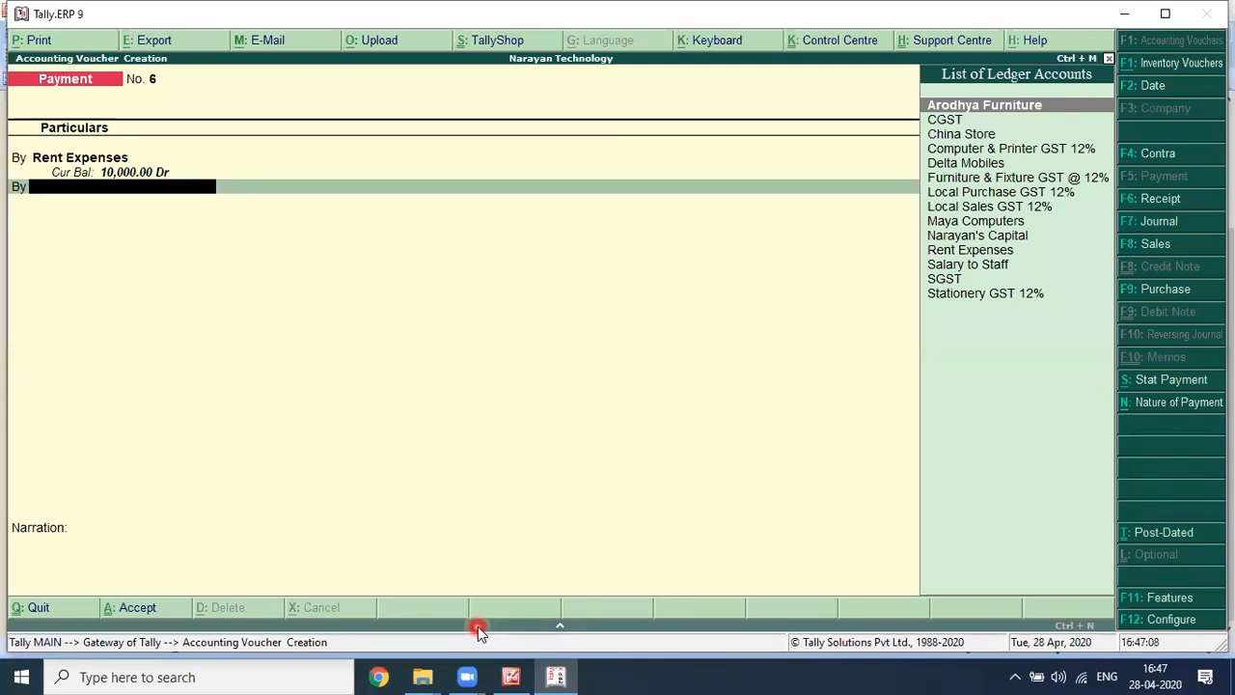
- Start a new ledger from the second debit line, named Prepaid Rent, under the Current Assets group
key(alt+c)
text(Prepaid Rent)
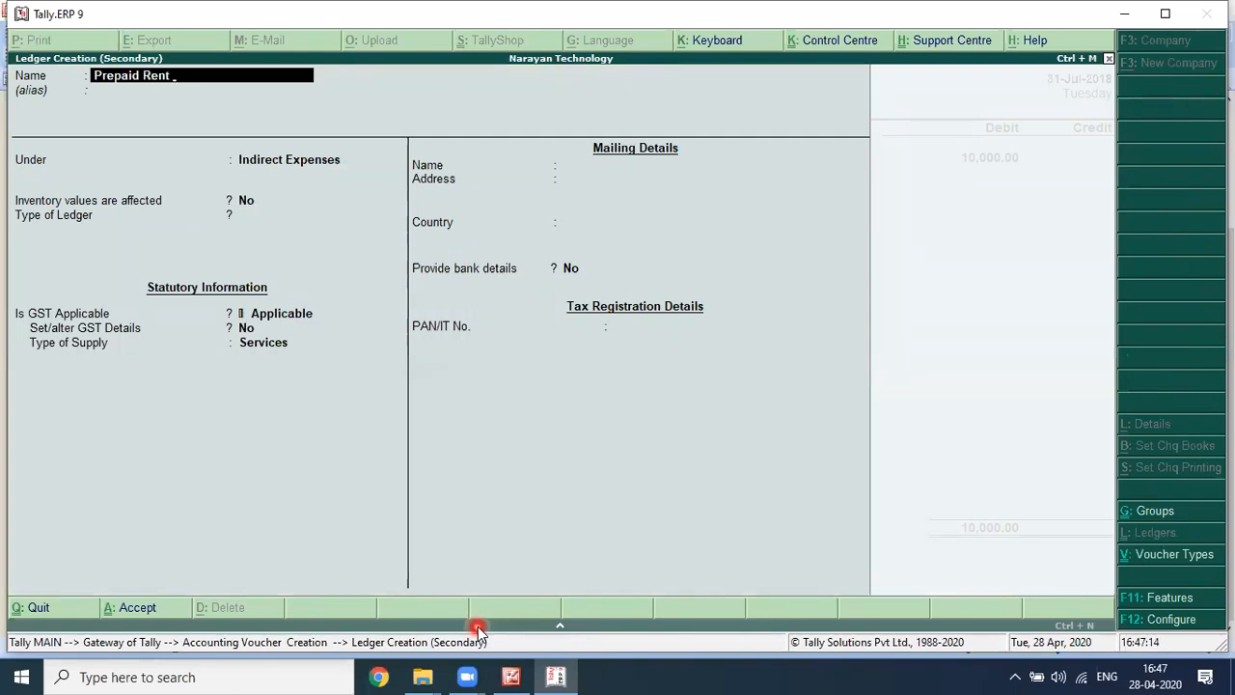
key(Return)
key(Return)
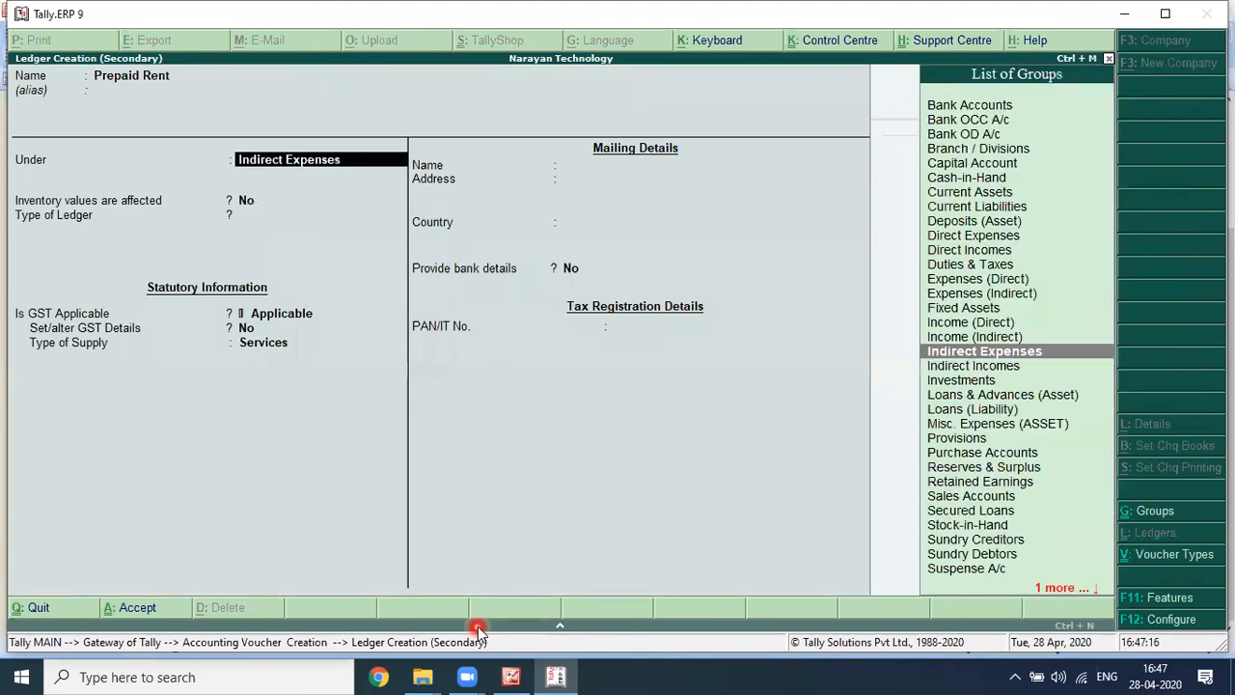
text(Curre)
key(Return)
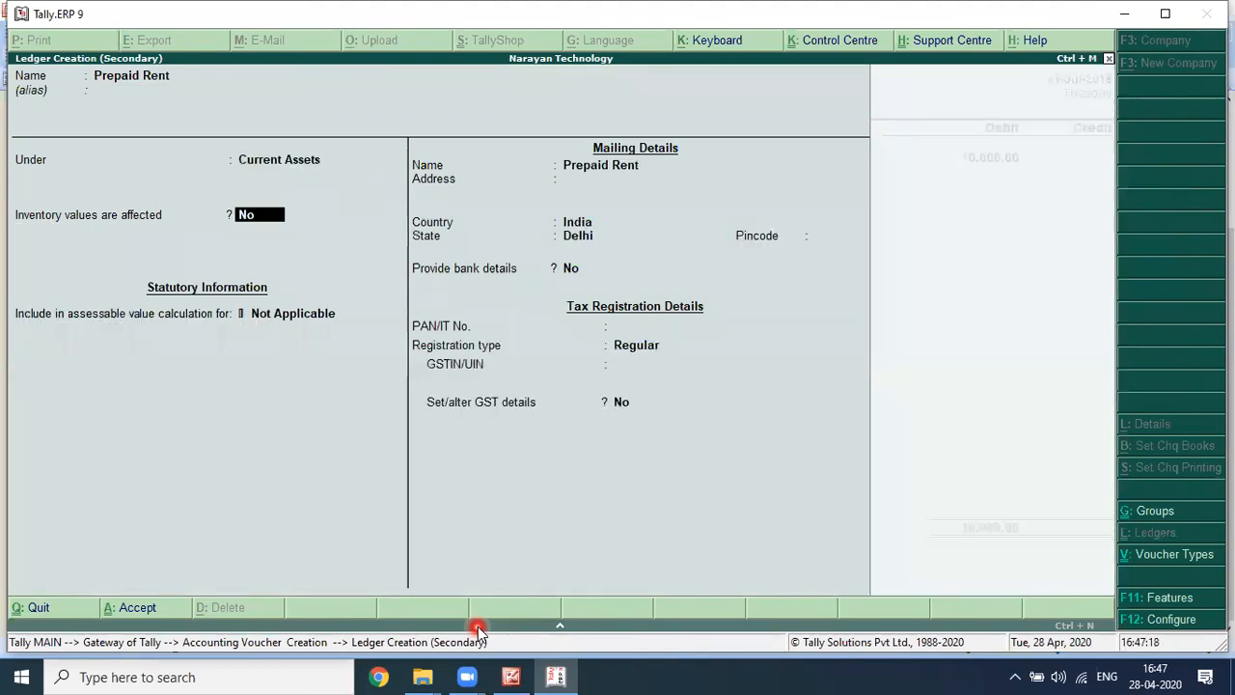
- Keep the default inventory, statutory, mailing and tax registration details for Prepaid Rent and save the ledger
key(Return)
key(Return)
key(Return)
key(Return)
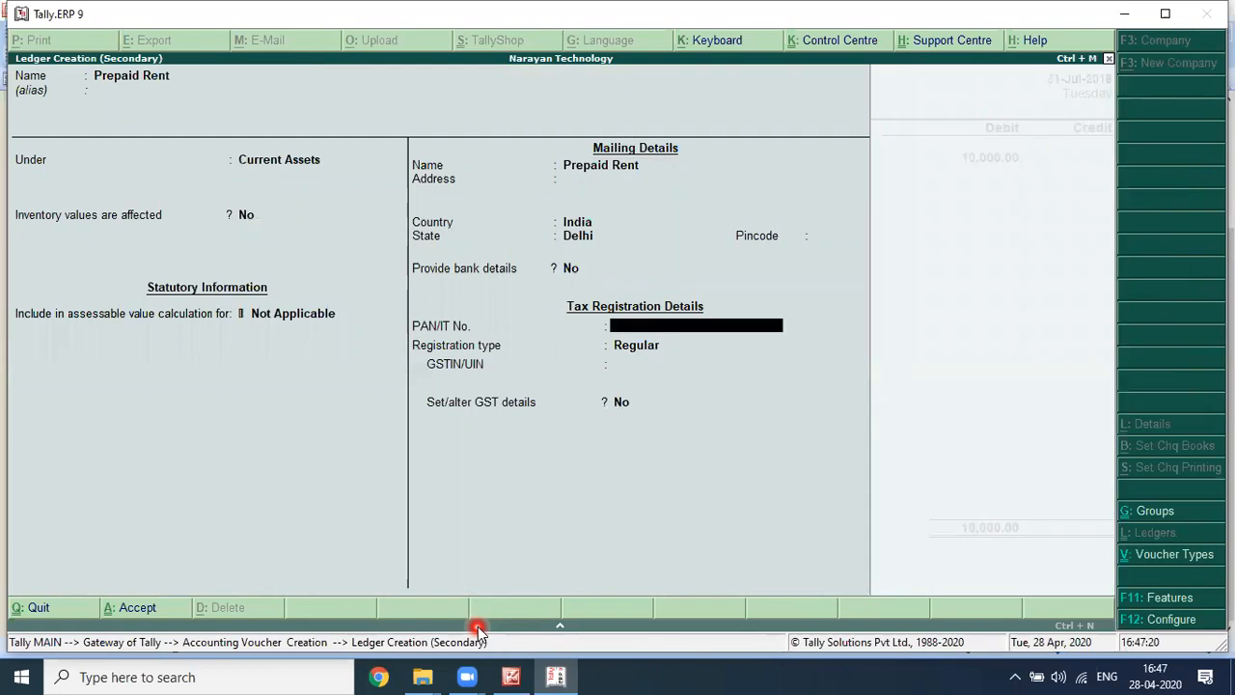
key(Return)
key(Return)
key(Return)
key(Return)
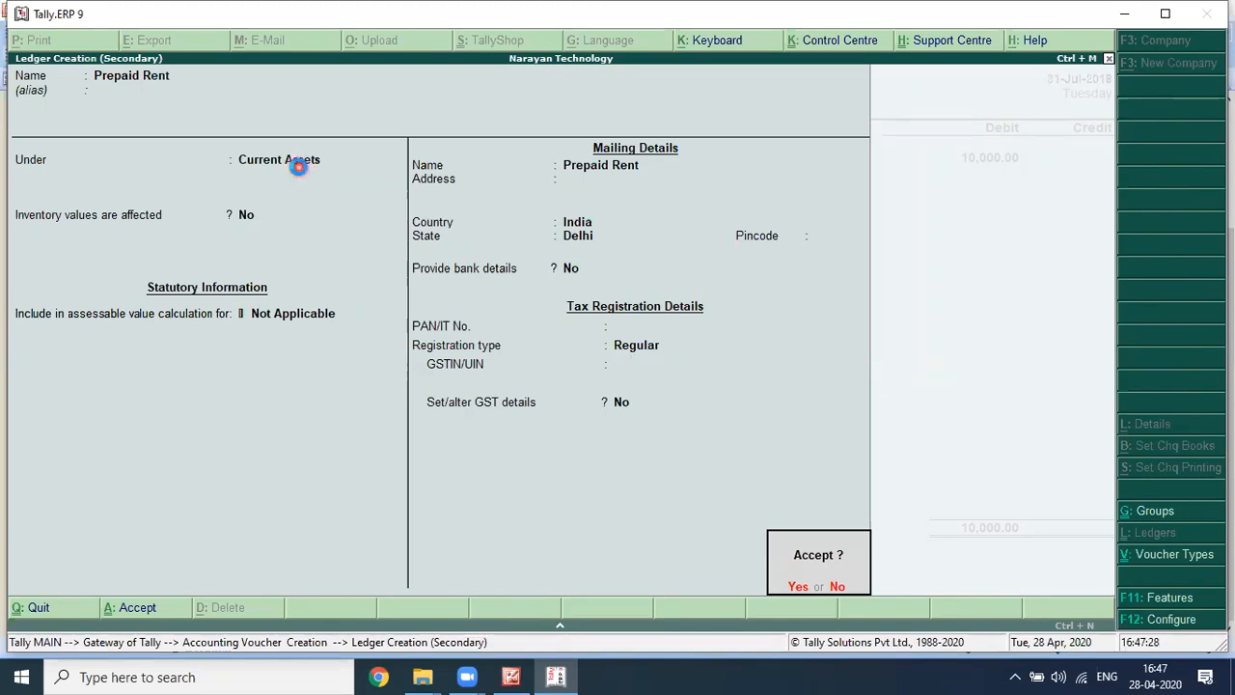
key(Return)
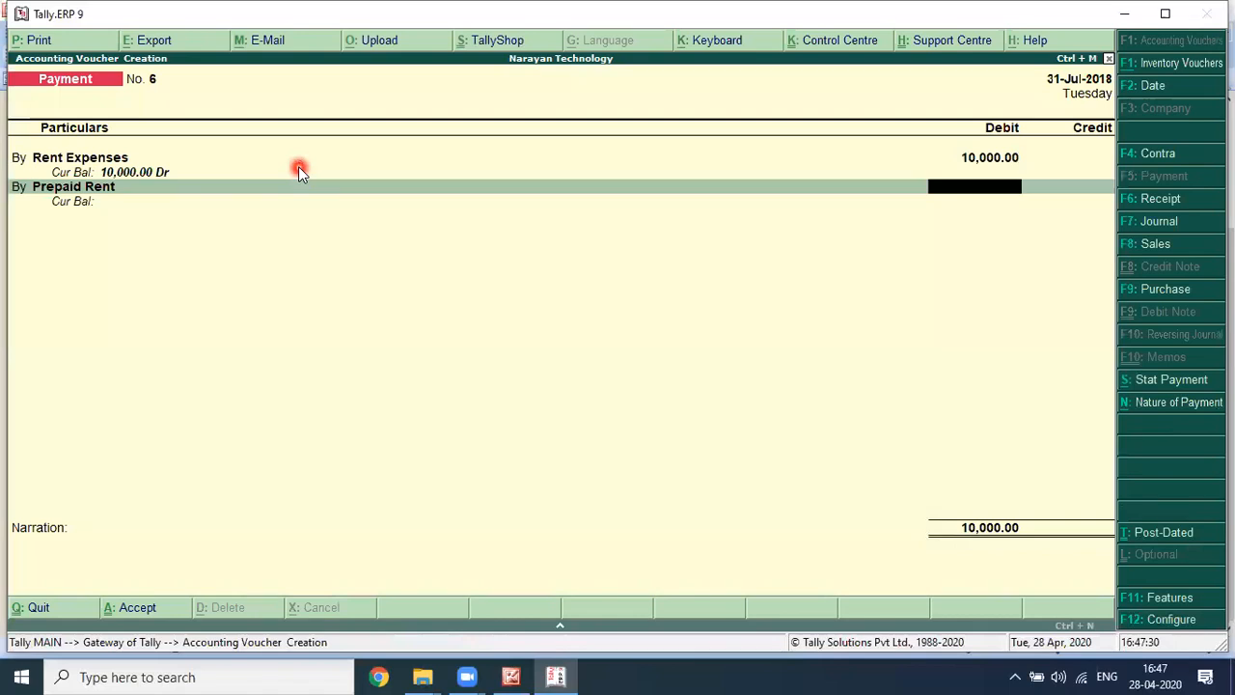
- Debit Prepaid Rent with 10,000 and make the following voucher line a credit entry
text(10000)
key(Return)
key(Return)
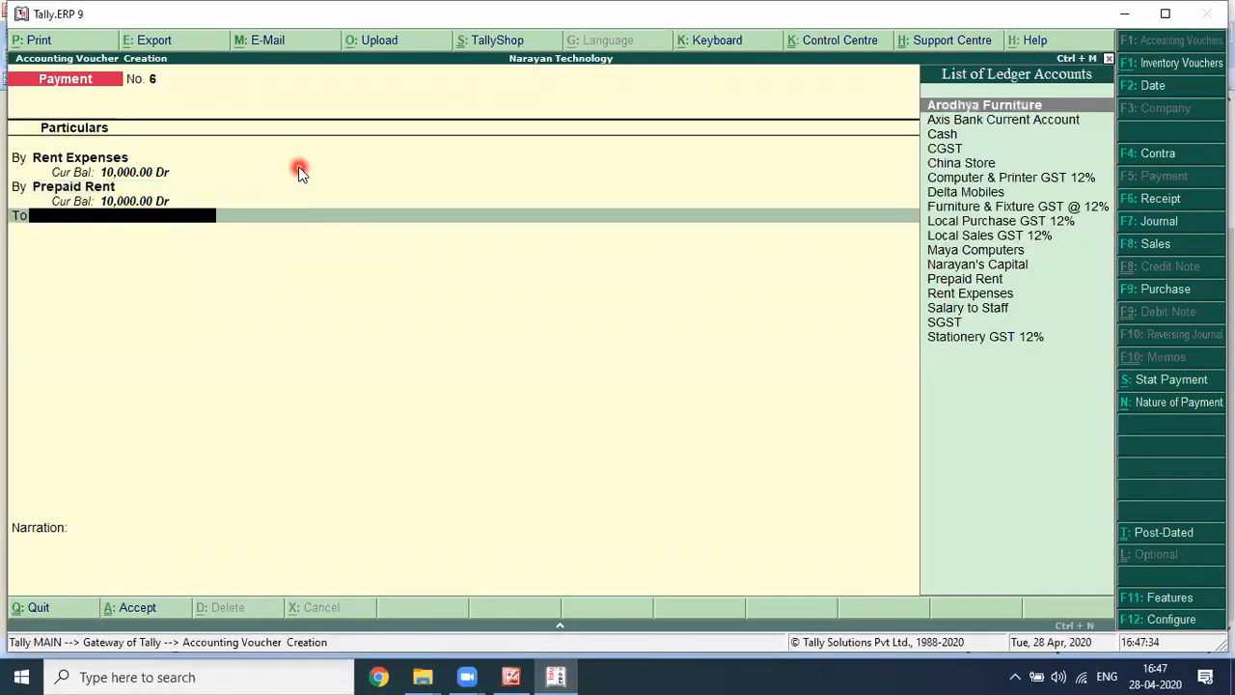
- Credit Cash with 20,000, checking Transaction 10 in the scan, and accept the payment voucher without a narration
text(cash)
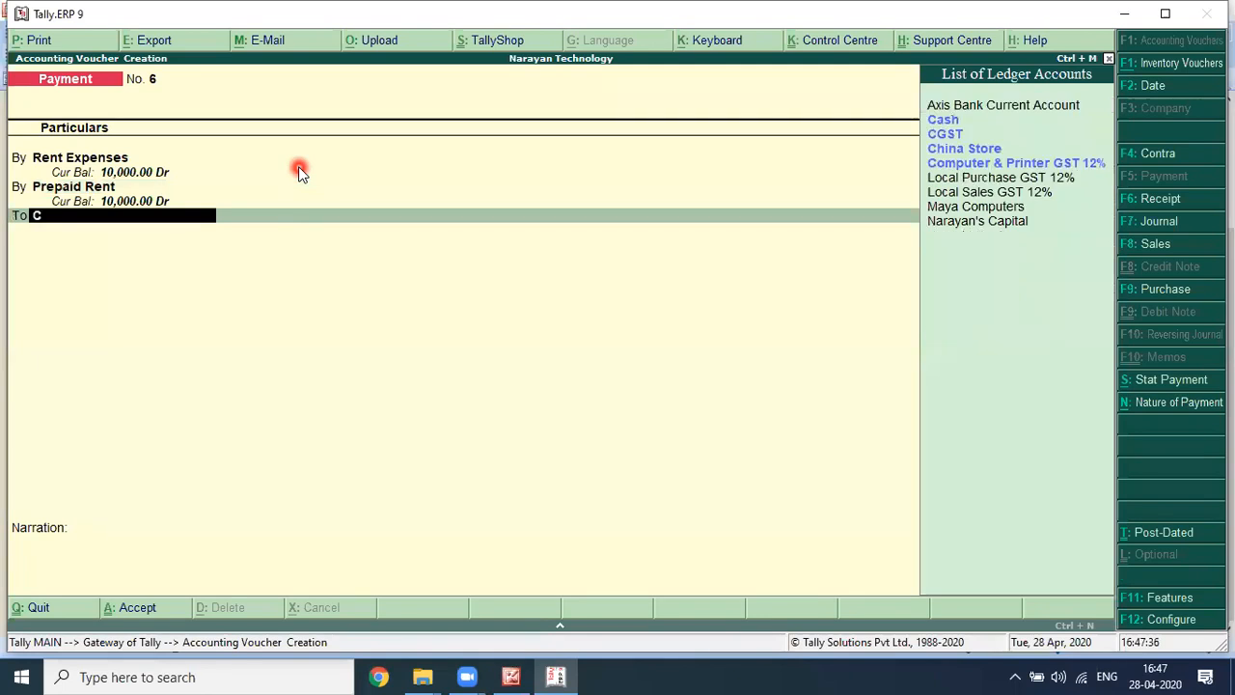
key(Return)
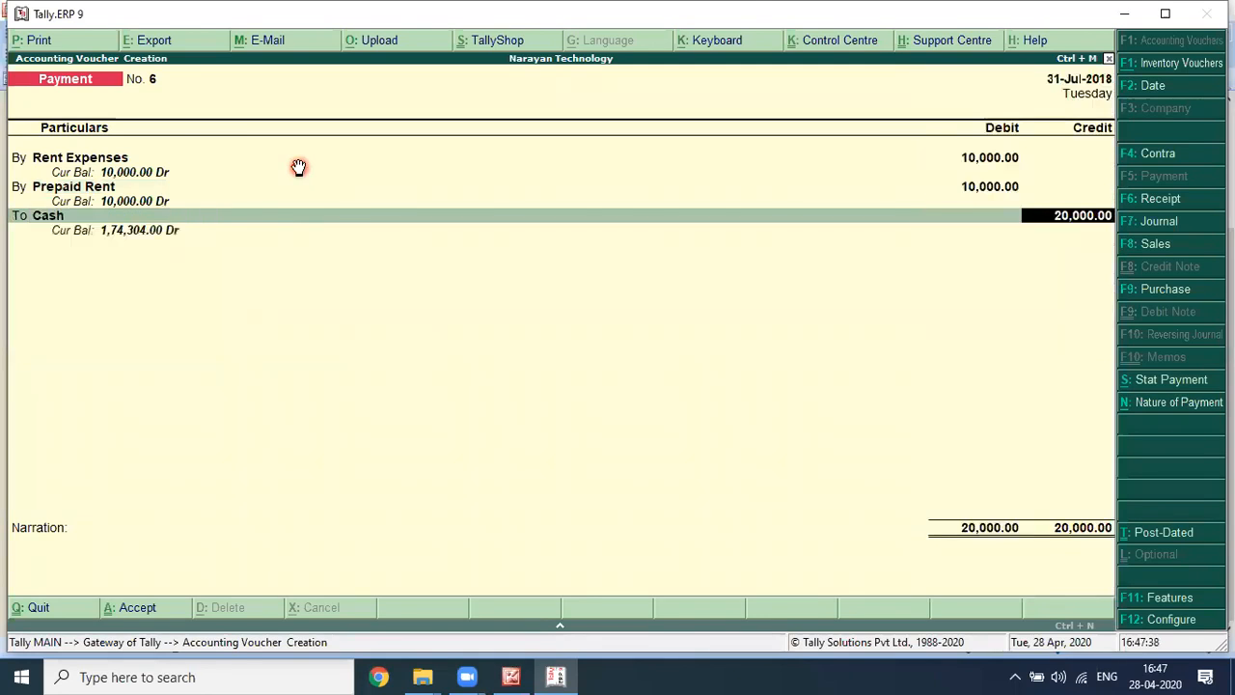
key(alt+Tab)
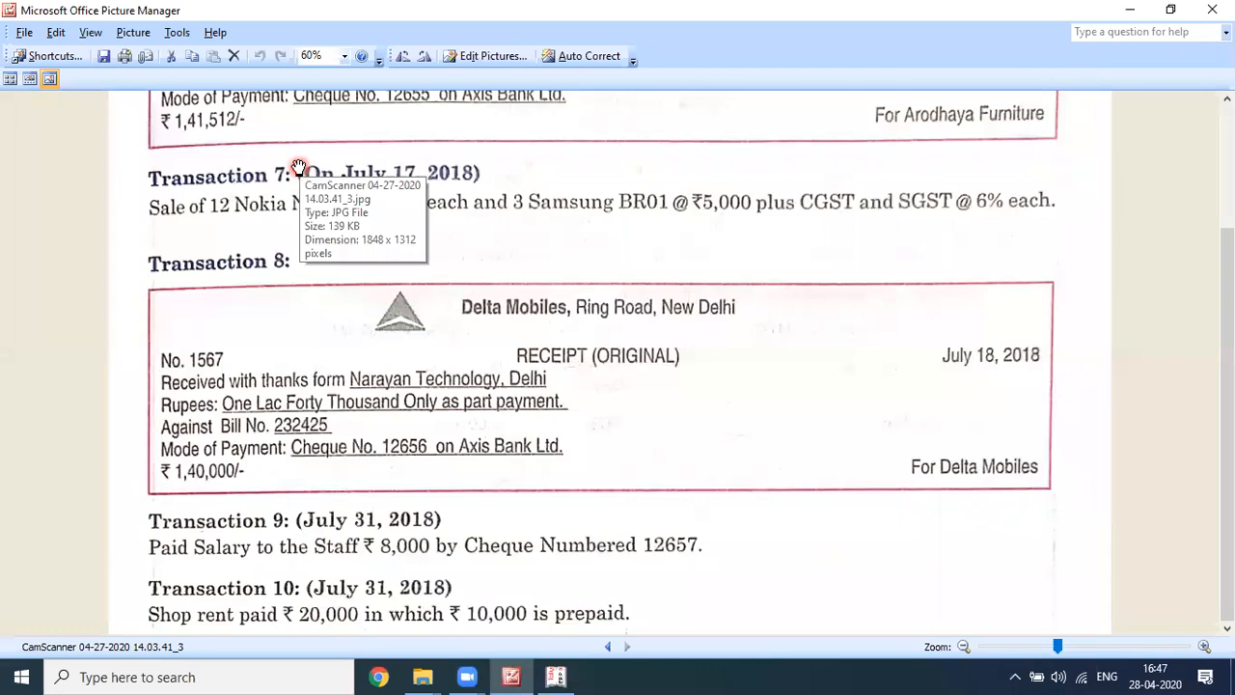
key(alt+Tab)
text(2000)
key(Return)
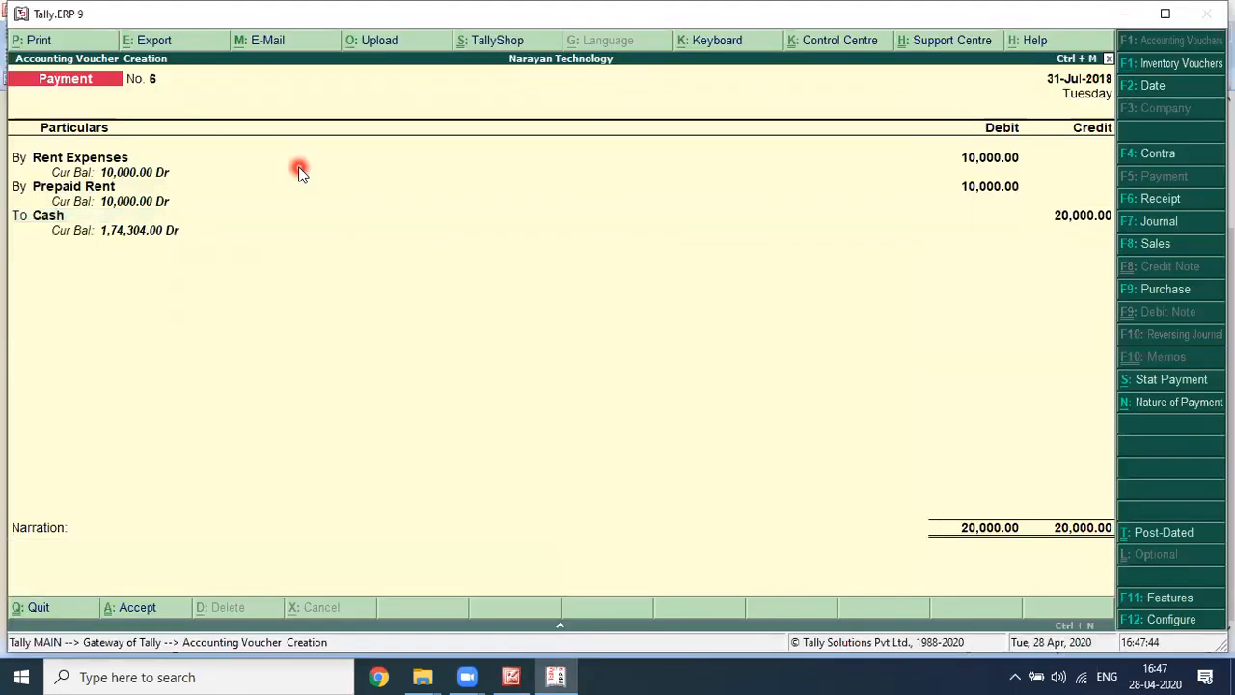
key(Return)
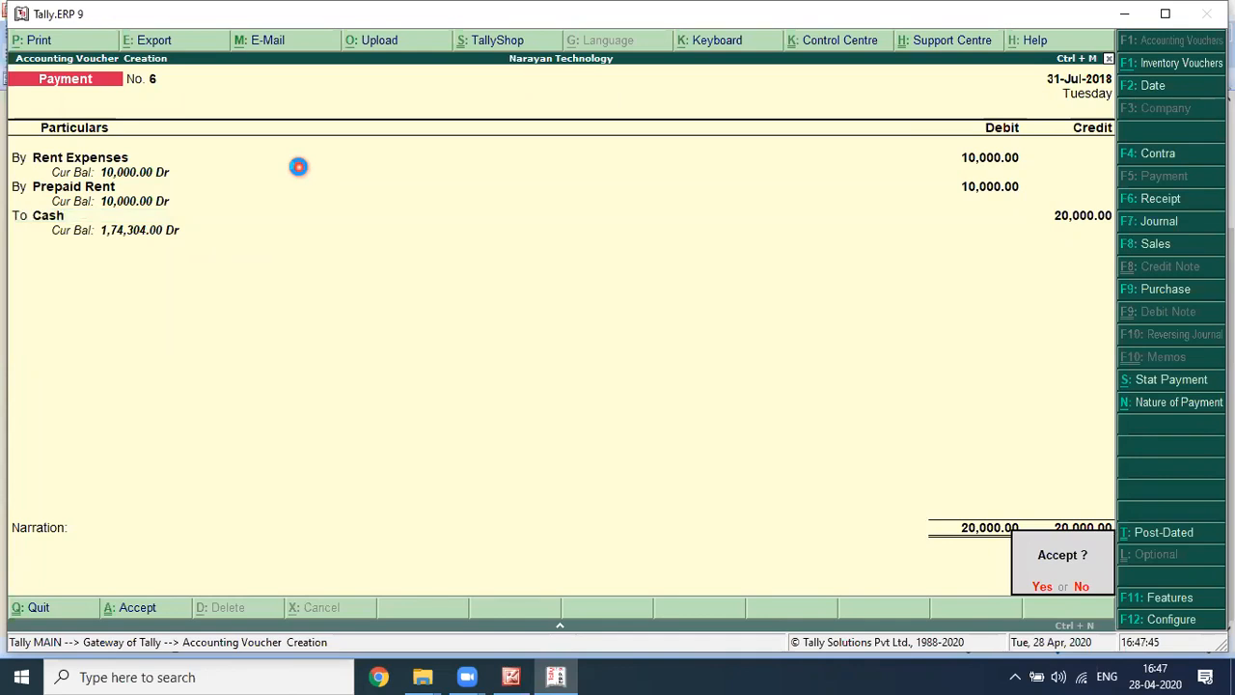
key(Return)
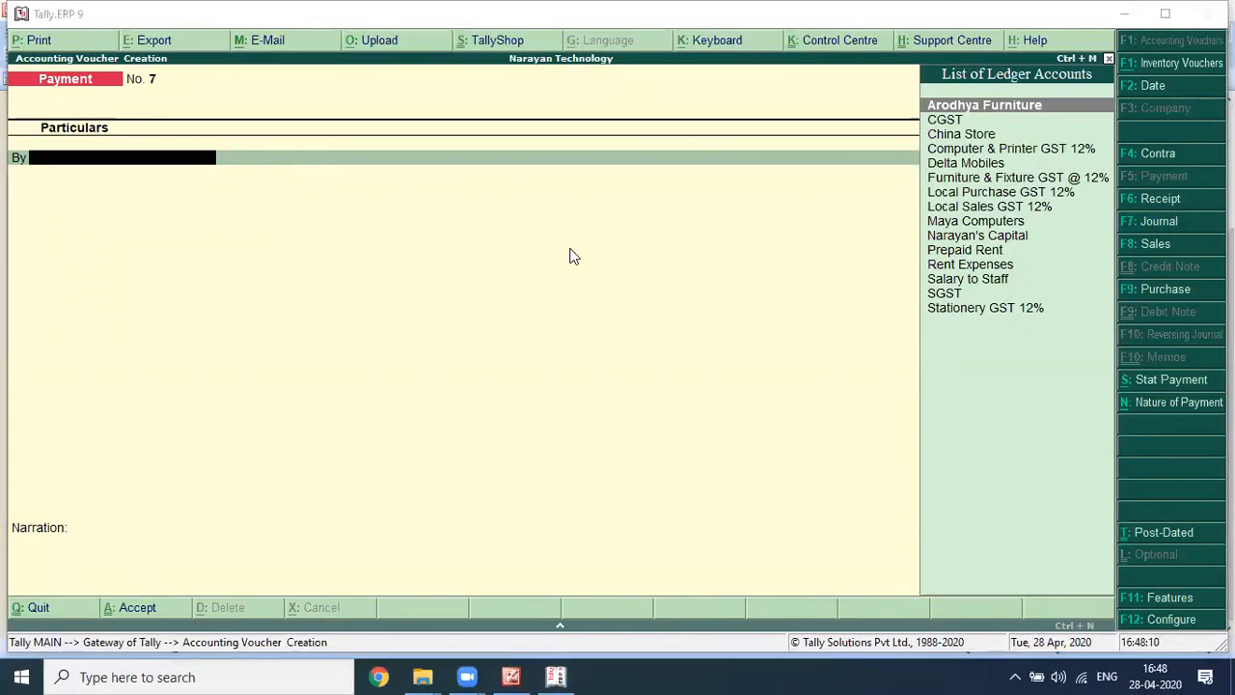
click(451, 294)
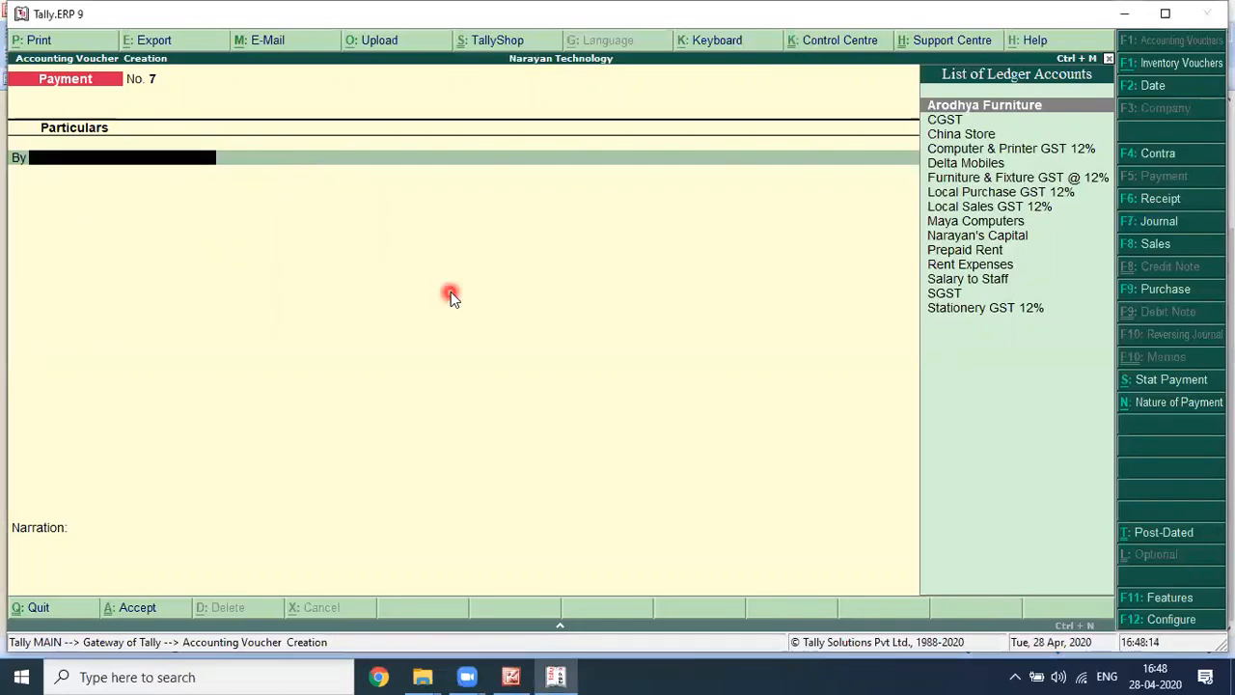
- Leave payment voucher entry without starting another voucher and open the company's Balance Sheet
key(Escape)
key(Return)
key(Escape)
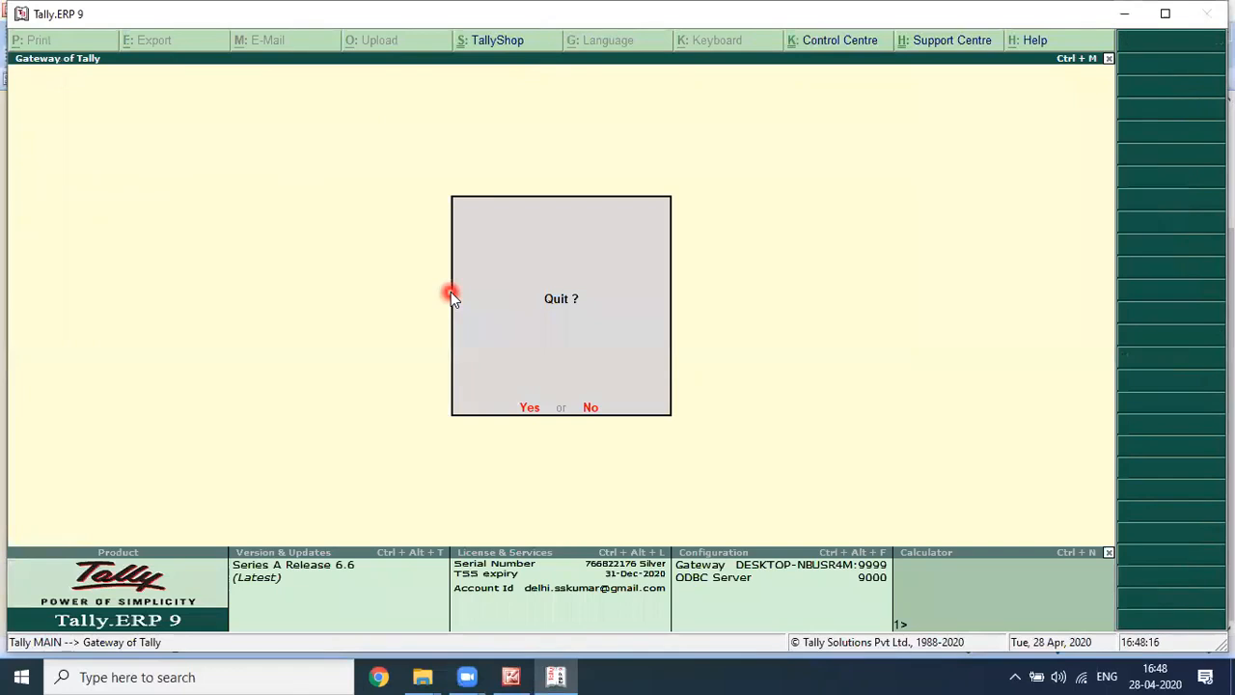
key(Escape)
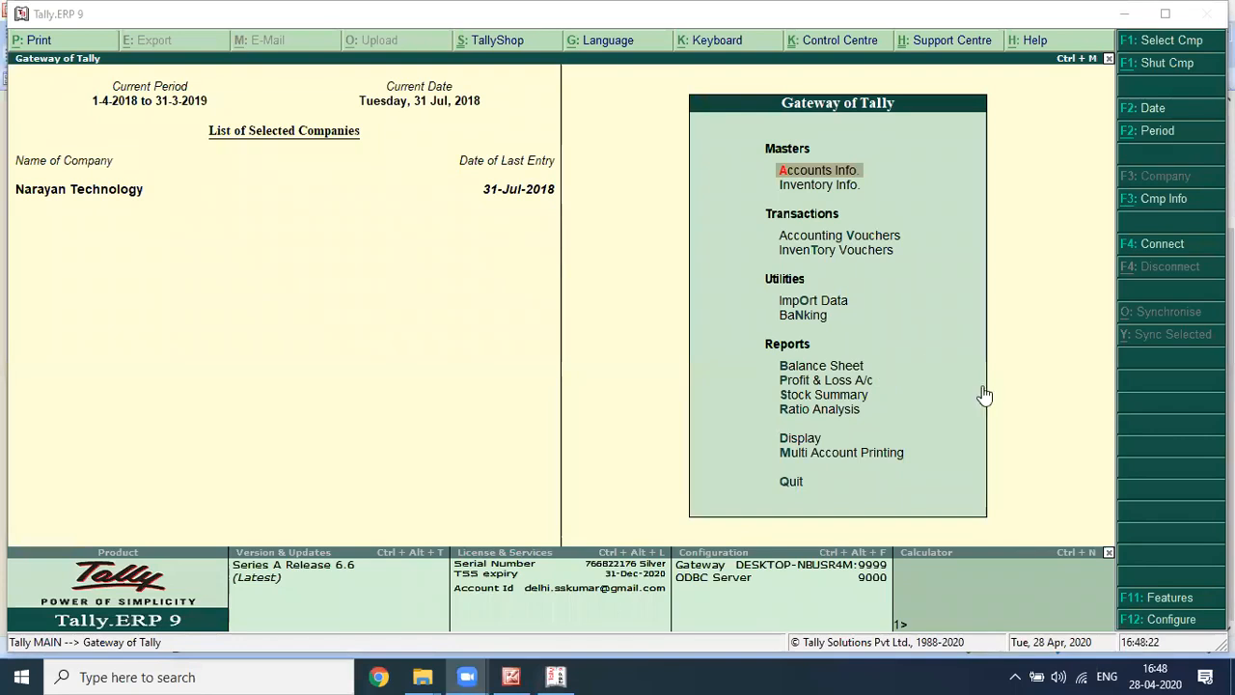
click(919, 358)
key(Down)
key(Down)
key(Down)
key(Down)
key(Down)
key(Down)
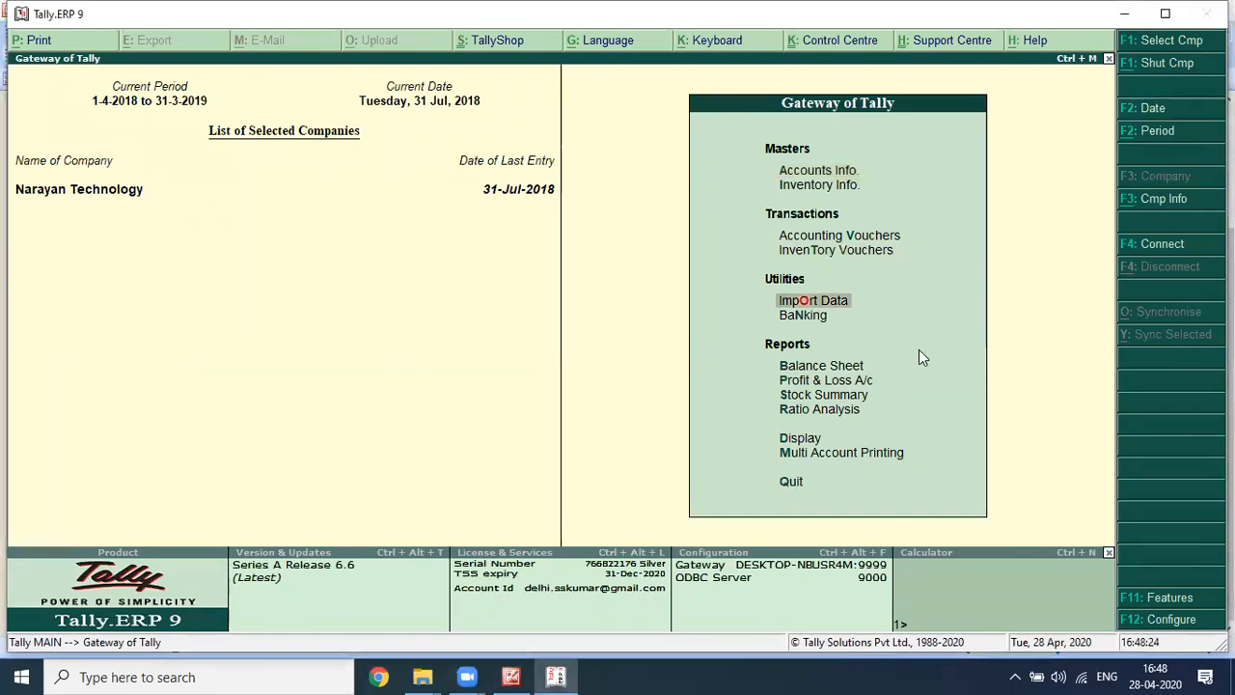
key(Return)
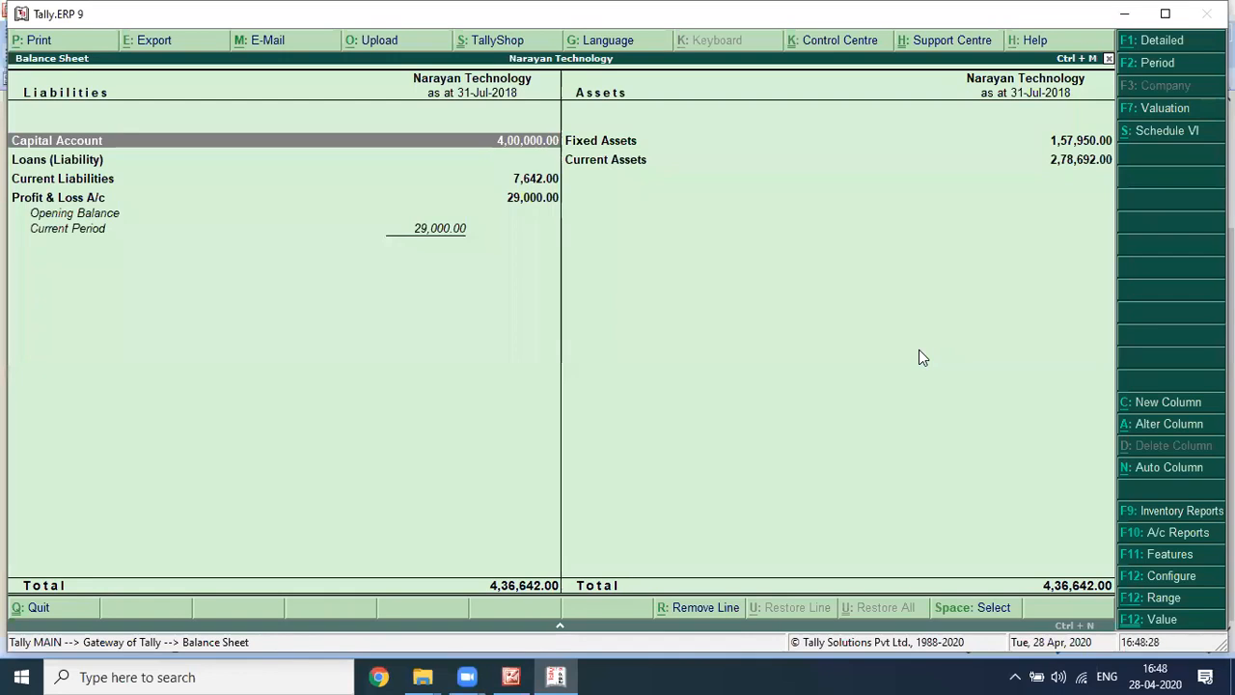
- Open the Profit & Loss A/c from the balance sheet and go to its Closing Stock line
key(Down)
key(Down)
key(Down)
key(Return)
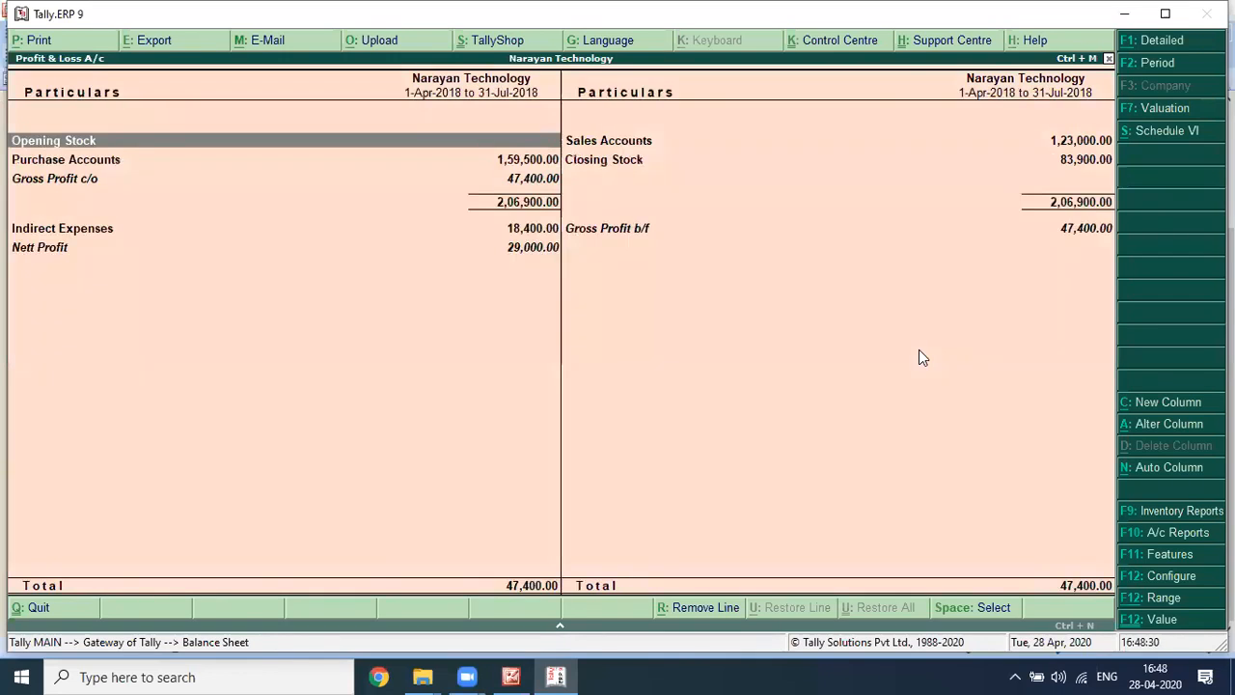
key(Right)
key(Down)
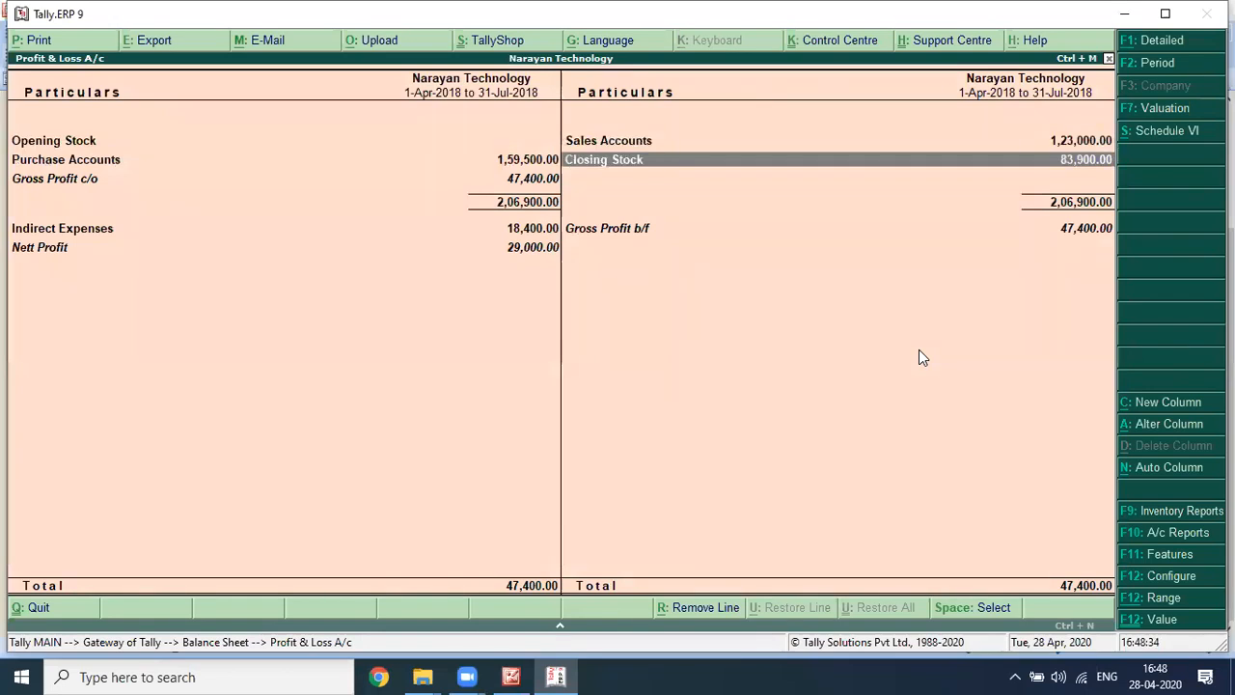
- Change the stock valuation method of the Profit & Loss A/c to FIFO Perpetual
click(1177, 113)
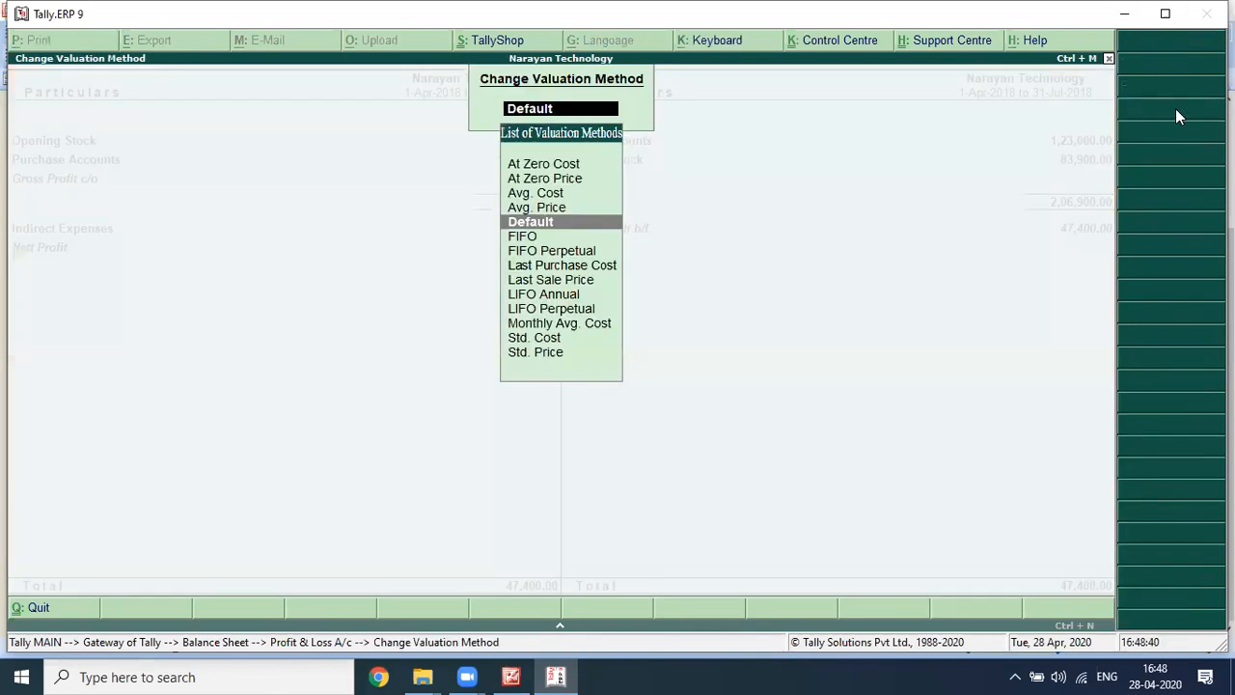
key(Down)
key(Down)
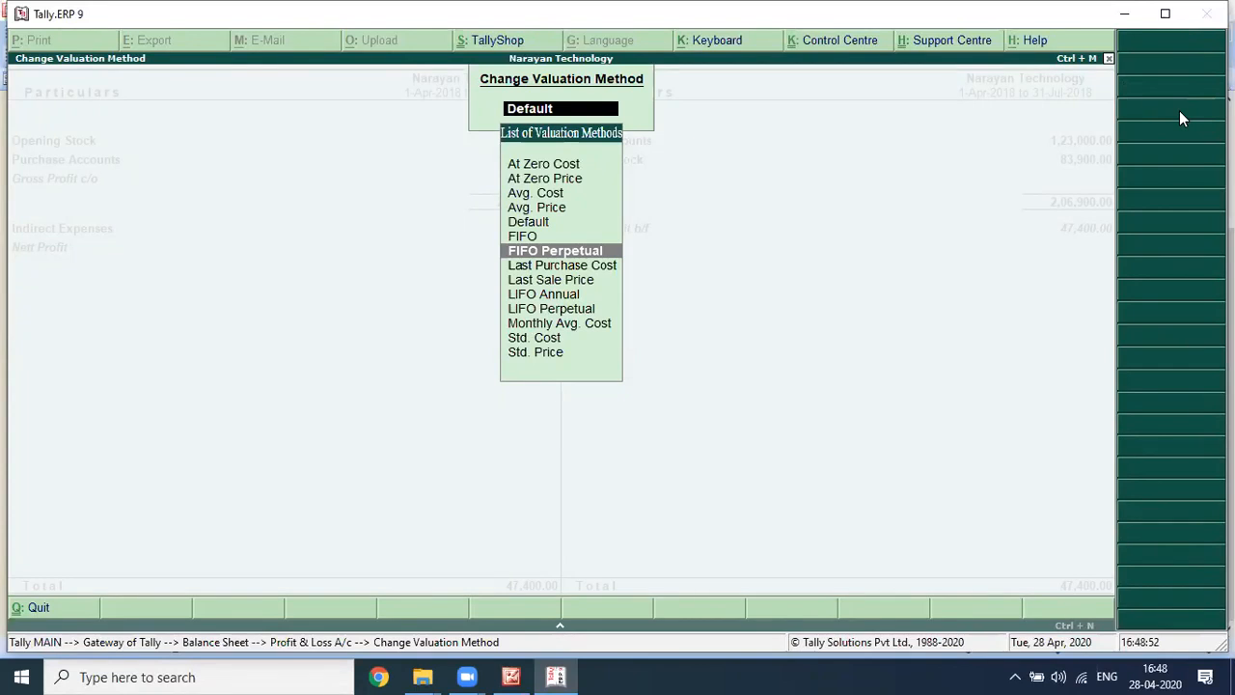
key(Return)
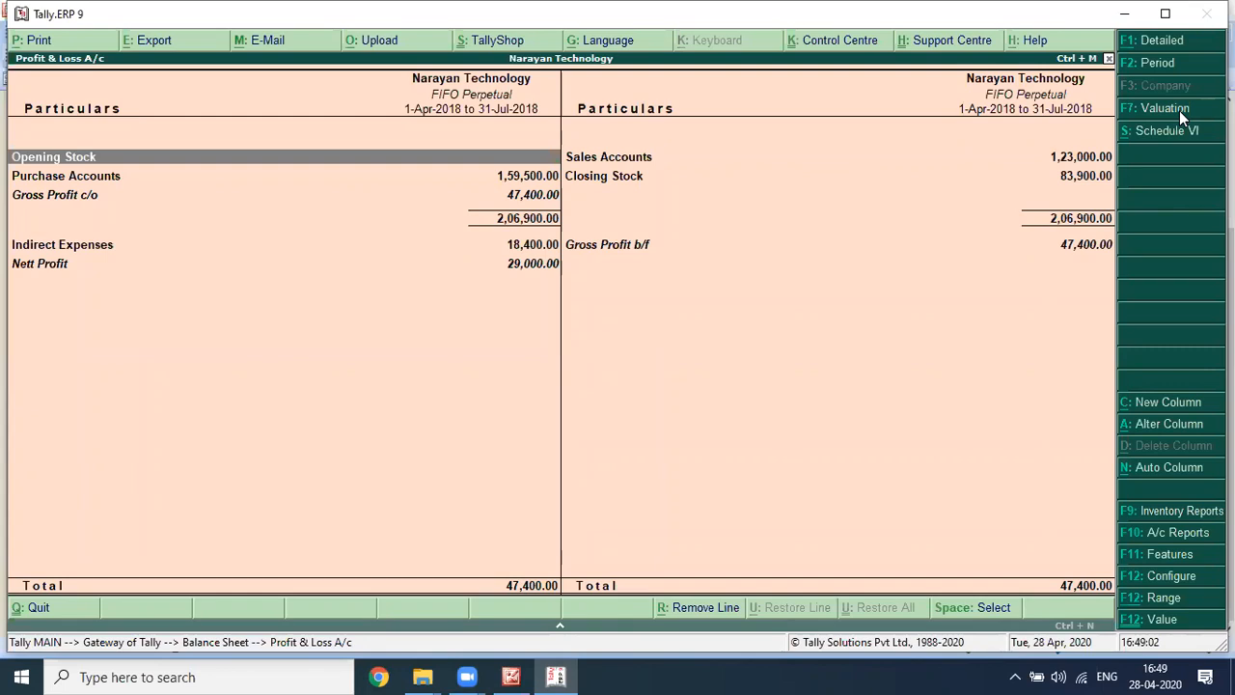
- Review the sales, closing stock, purchase and gross profit lines of the Profit & Loss A/c
key(Right)
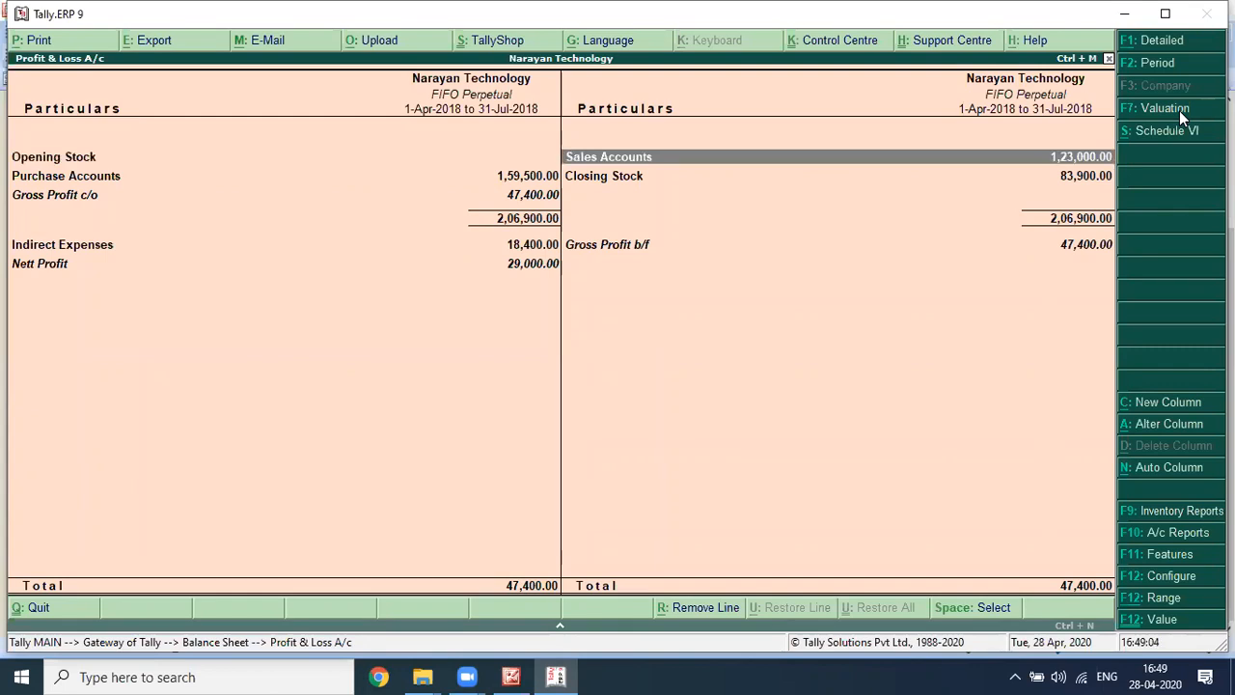
key(Down)
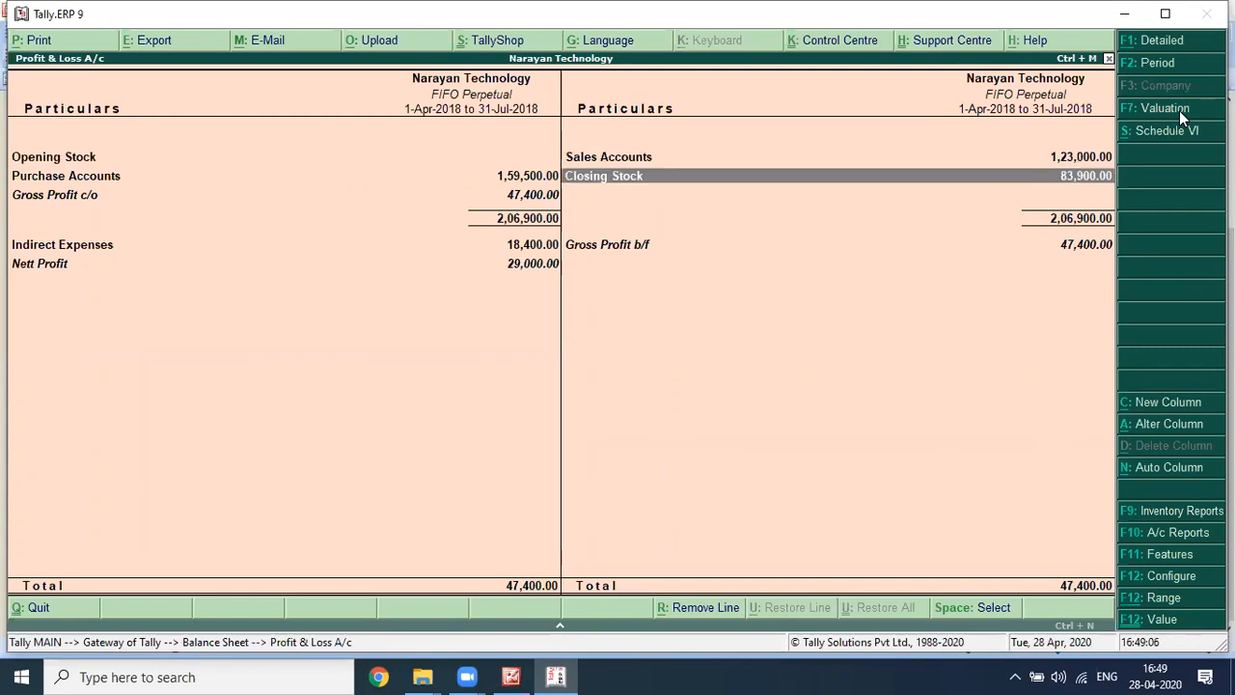
key(Left)
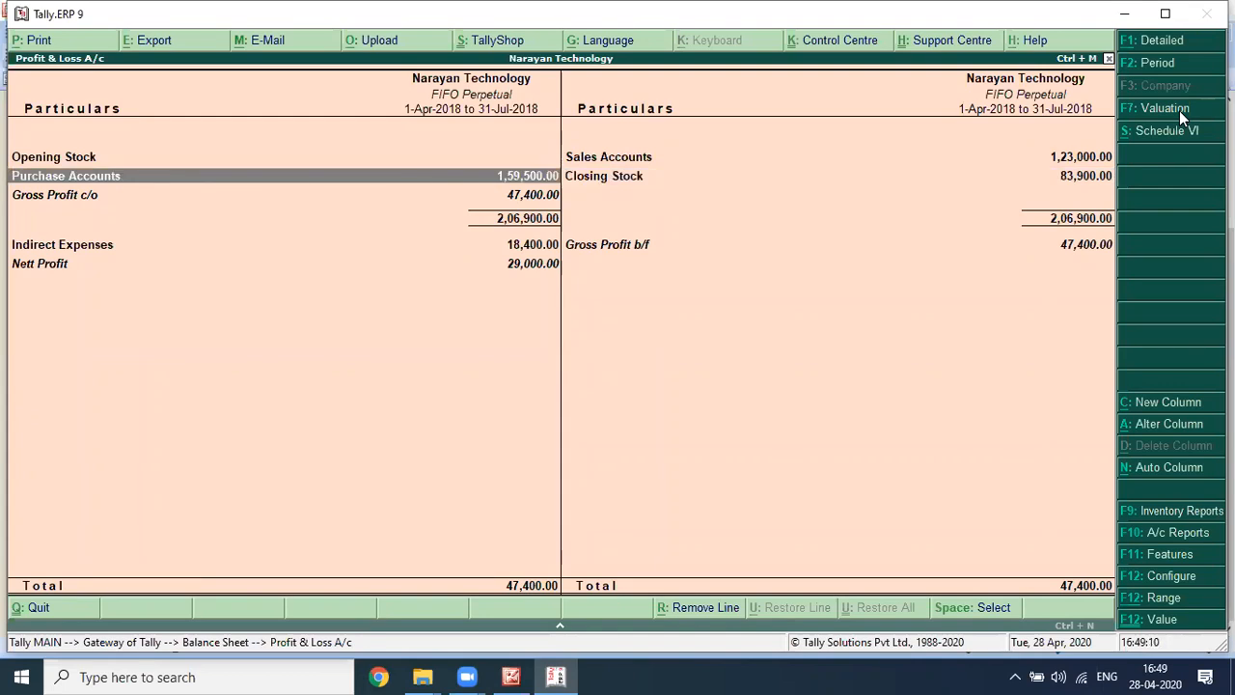
key(Down)
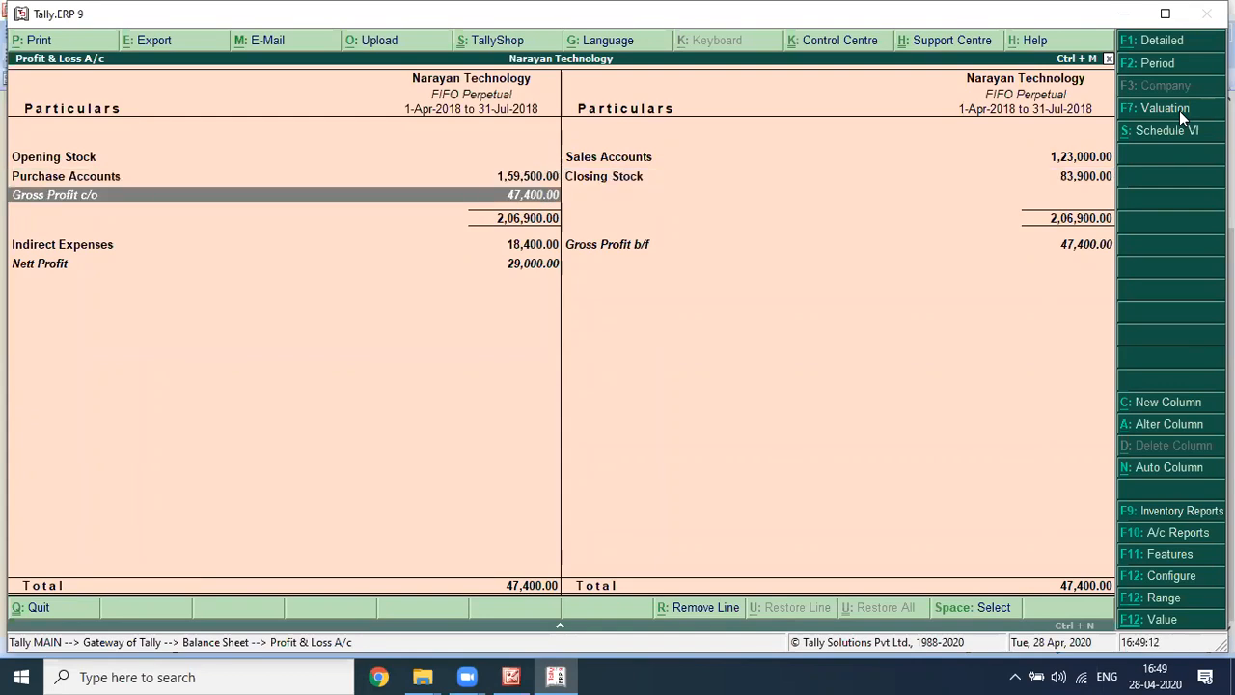
key(Right)
key(Up)
key(Left)
- Check the Indirect Expenses group summary and return to the Nett Profit line of the Profit & Loss A/c
key(Down)
key(Down)
key(Return)
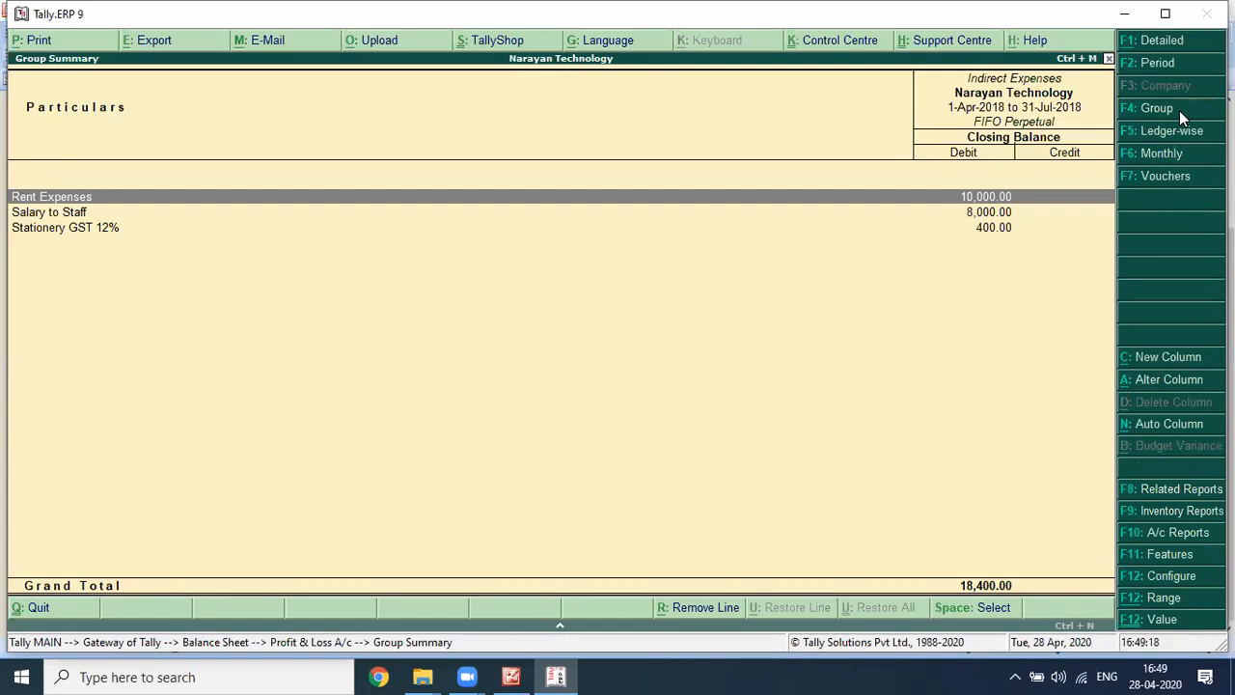
key(Escape)
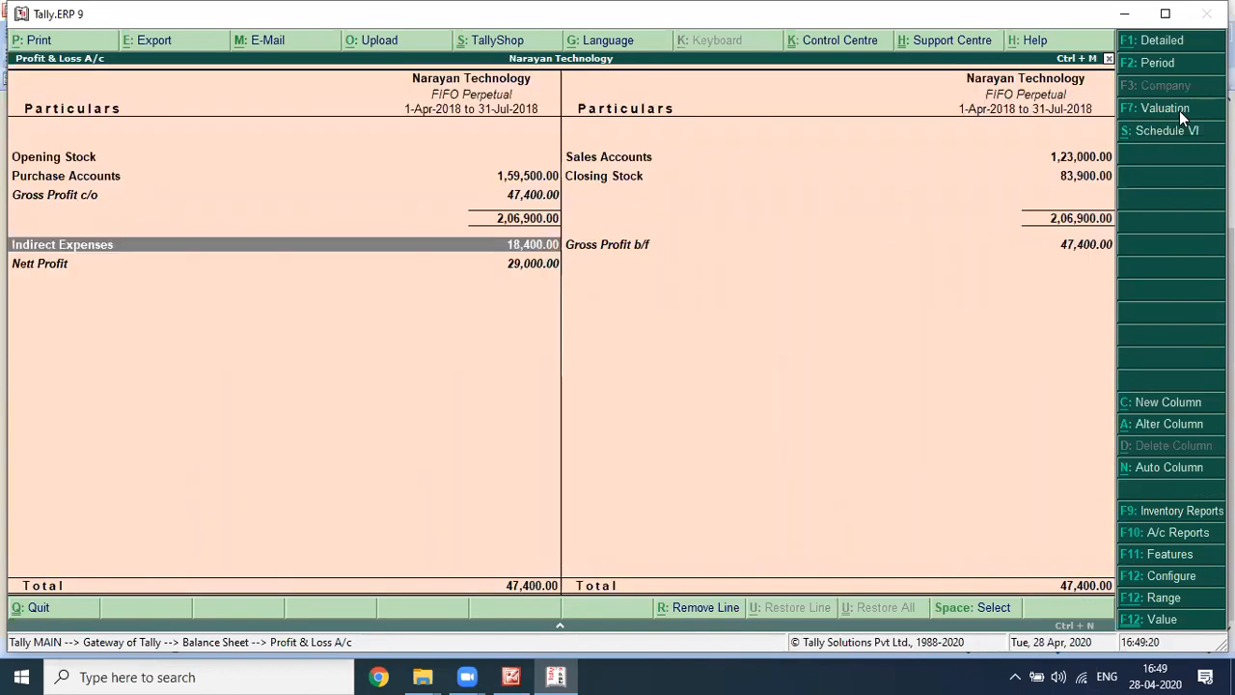
key(Return)
key(Escape)
key(Down)
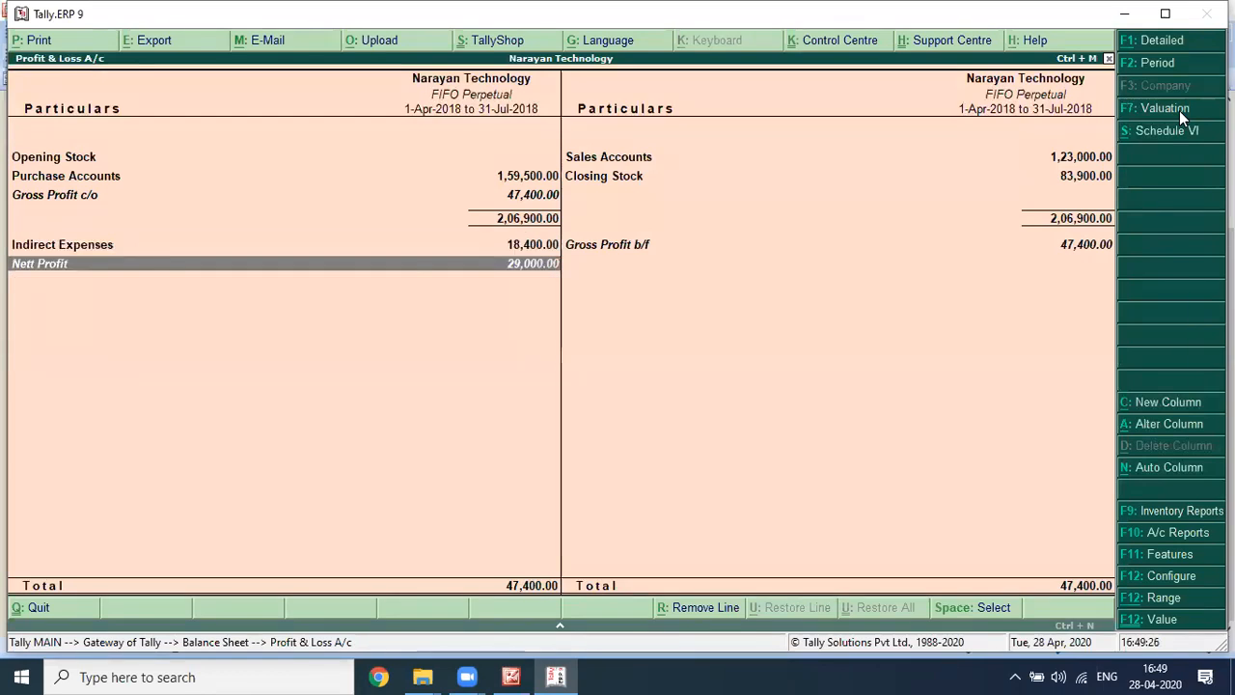
- Reopen the Indirect Expenses summary and go through Rent Expenses, Salary to Staff and Stationery GST 12%
key(Up)
key(Down)
key(Up)
key(Return)
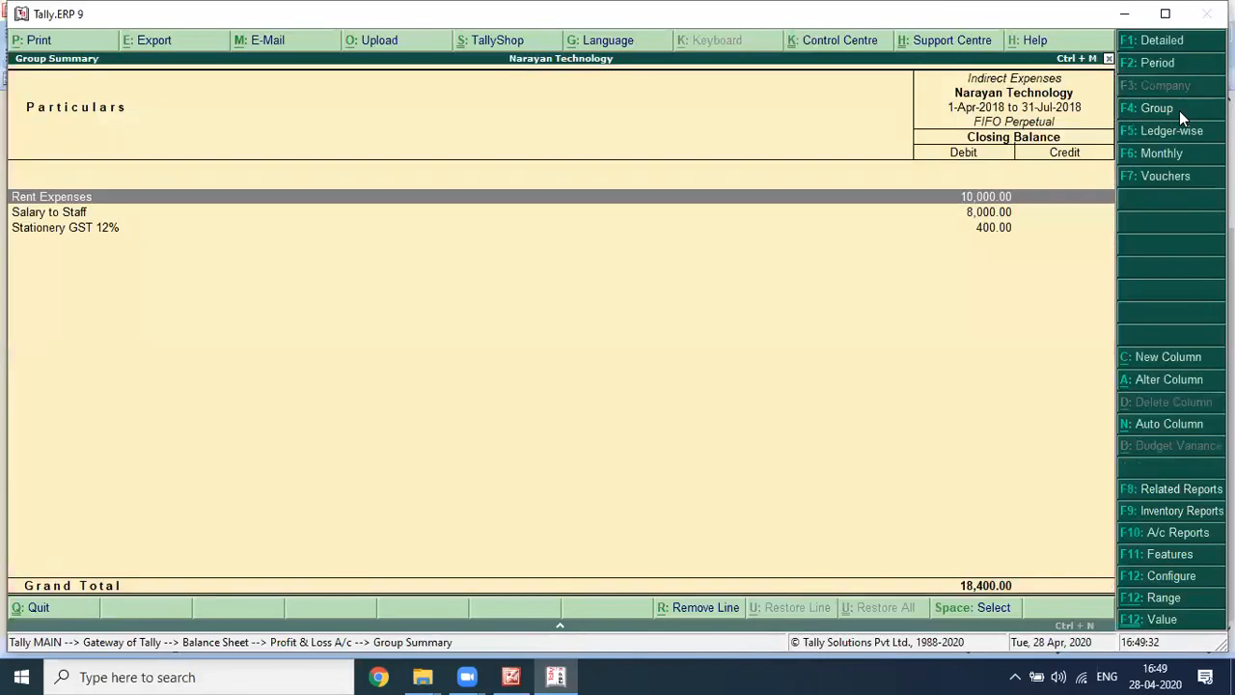
key(Down)
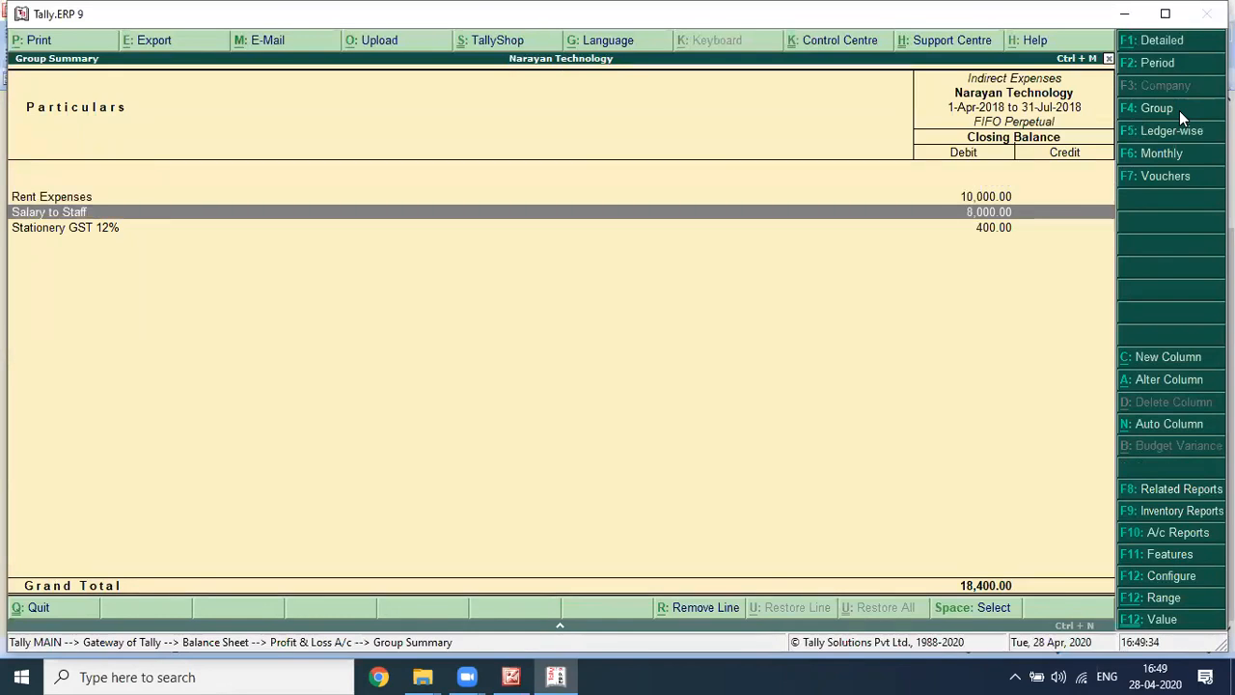
key(Down)
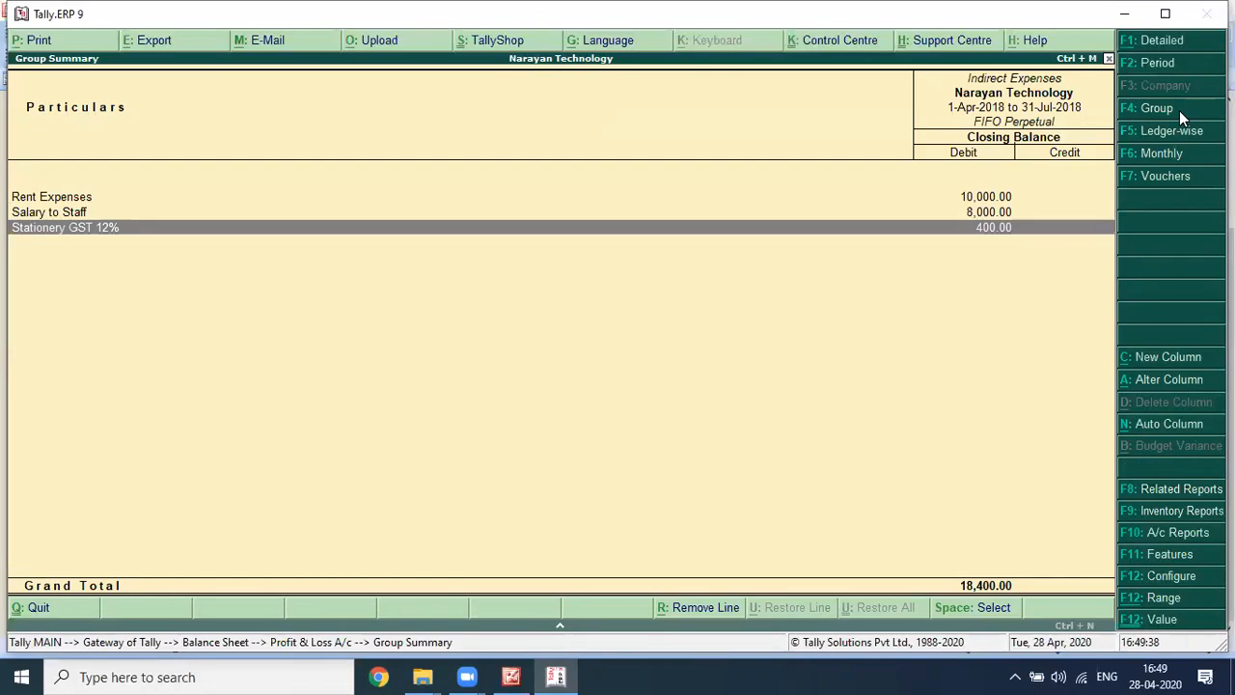
key(Escape)
- Open the stock summary behind Closing Stock and expand the Mobile Cover and Mobile Phones groups into their items
key(Right)
key(Up)
key(Up)
key(Down)
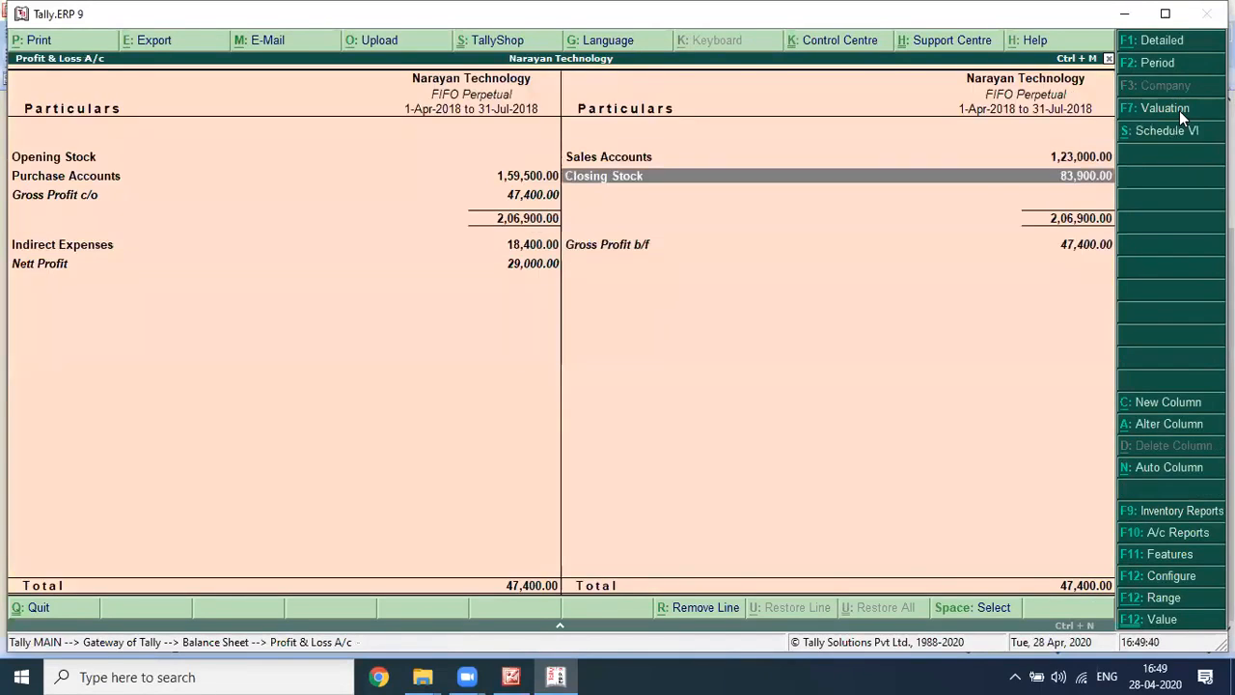
key(Return)
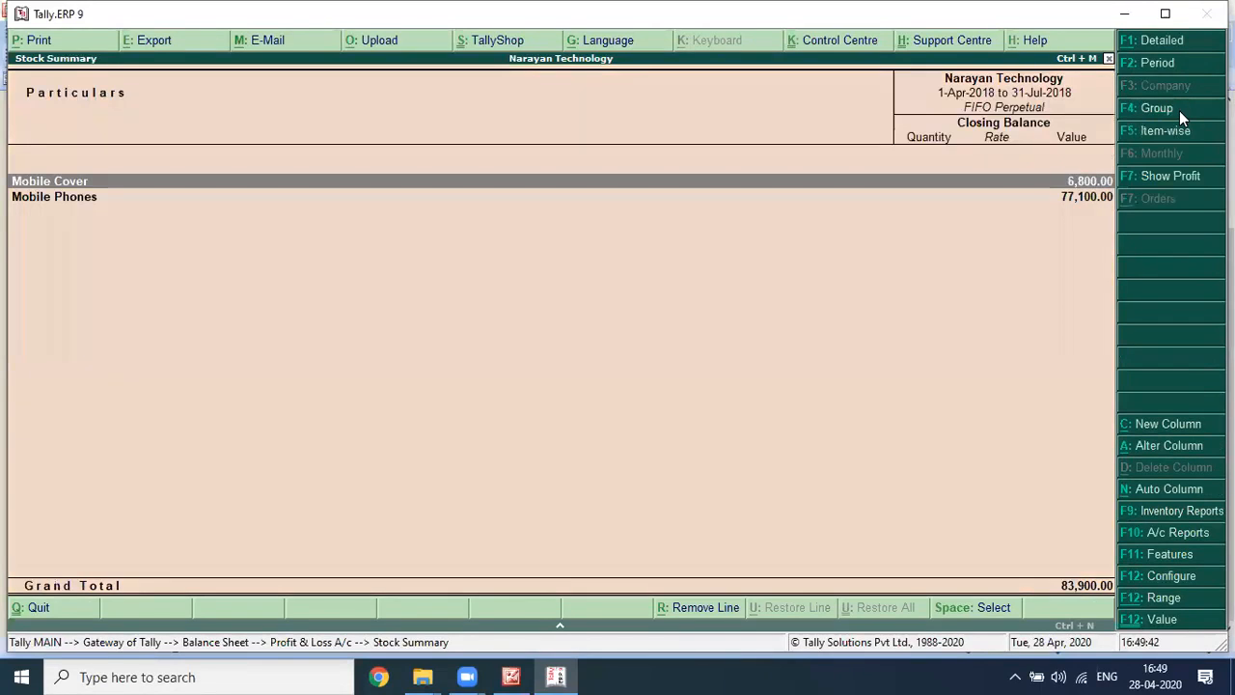
key(Return)
key(Return)
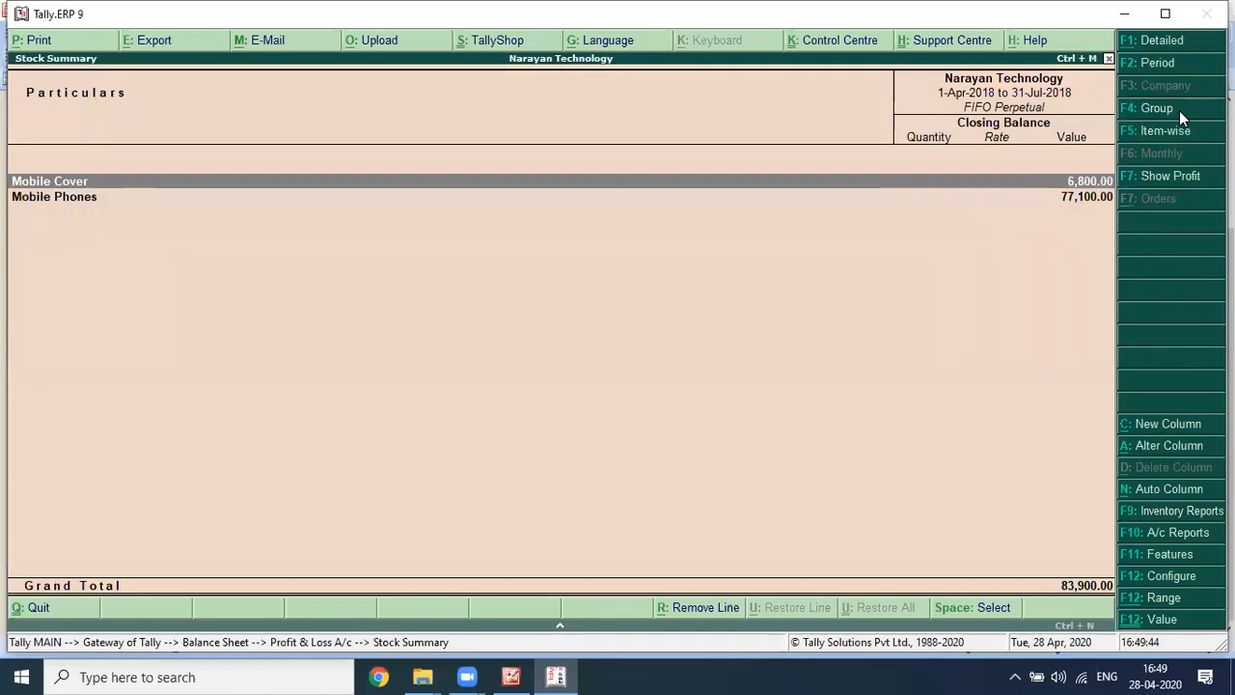
key(Return)
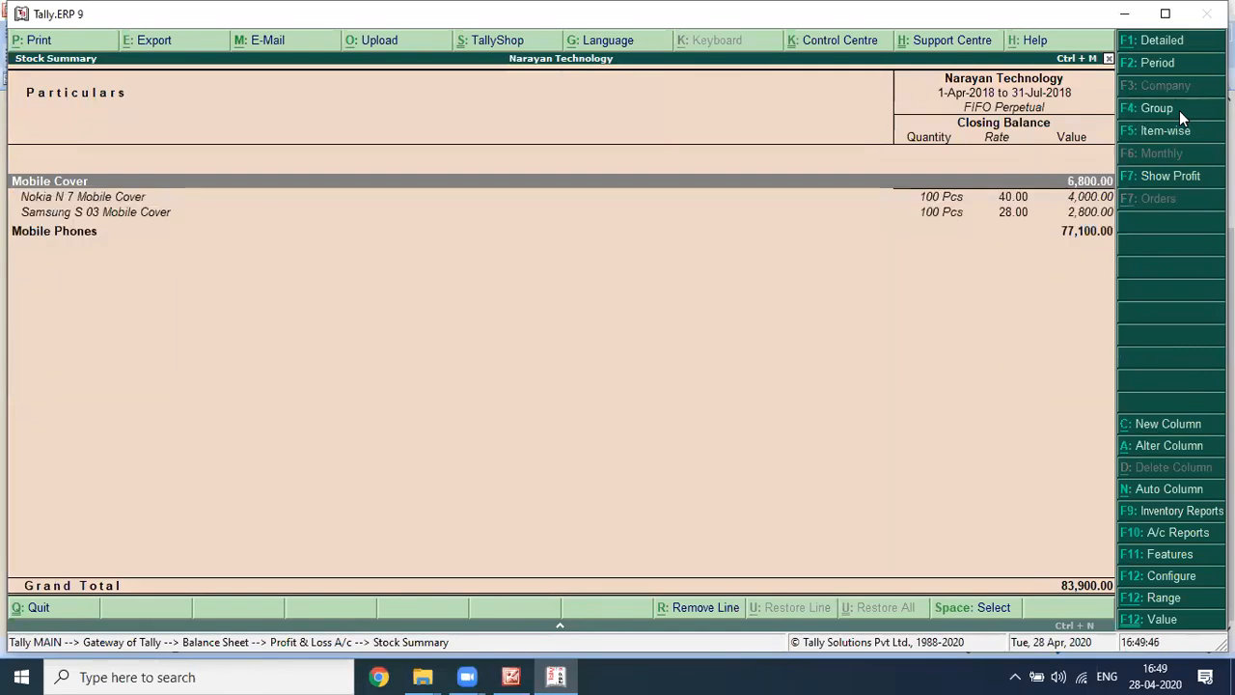
key(Down)
key(Return)
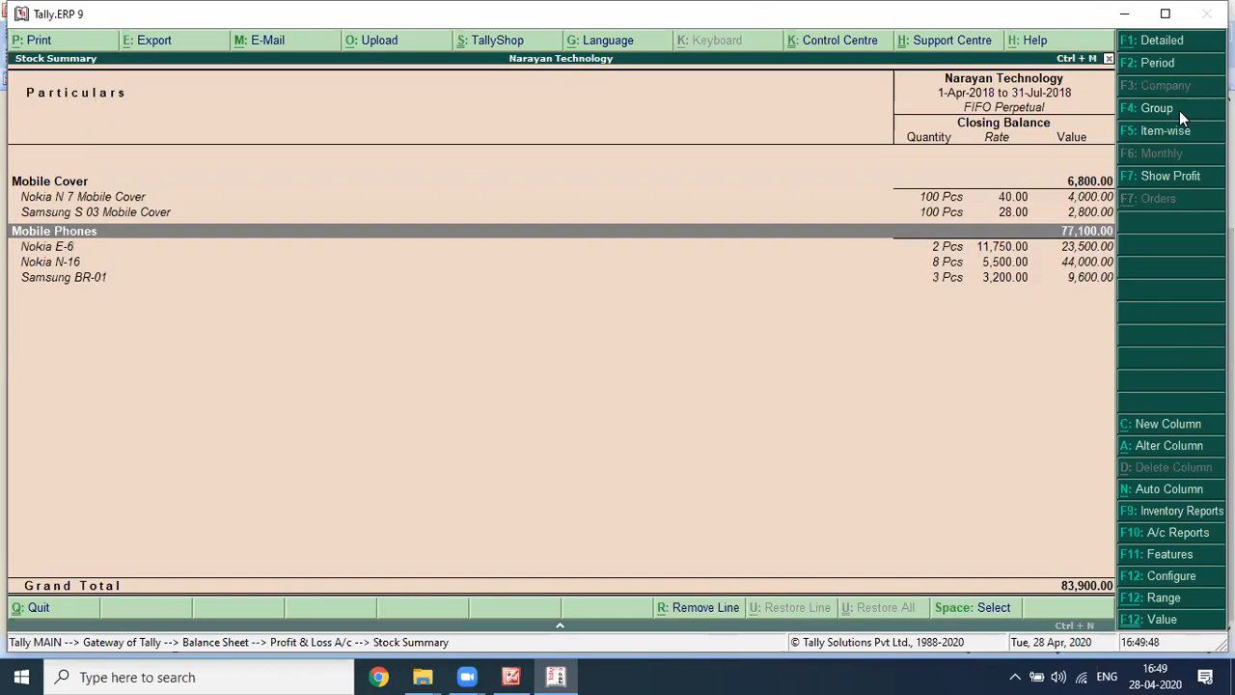
- Check the monthly stock summaries of Nokia N 7 Mobile Cover and Samsung S 03 Mobile Cover
key(Up)
key(Up)
key(Up)
key(Down)
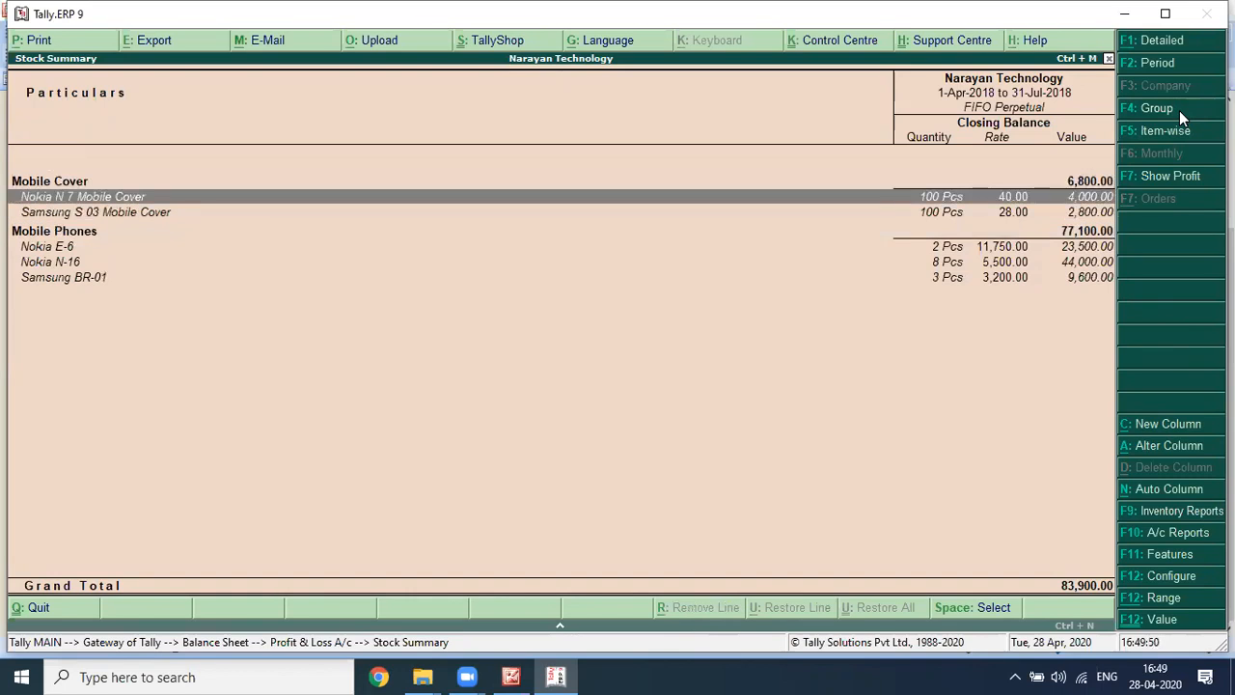
key(Return)
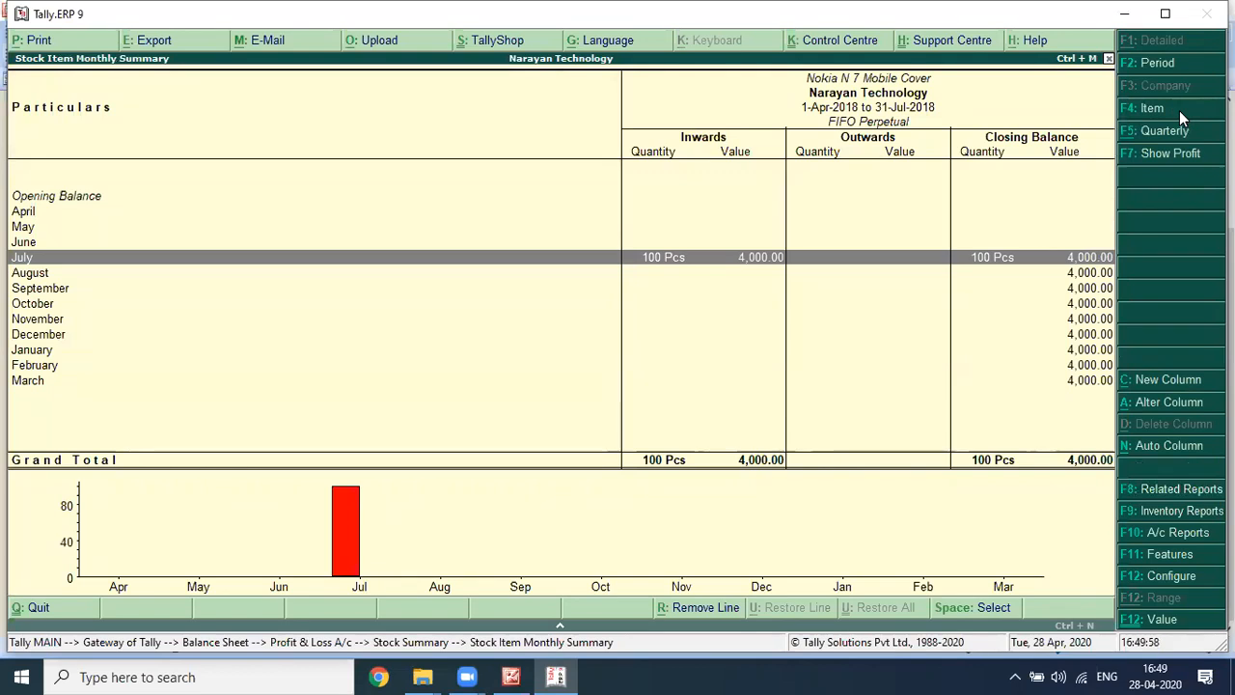
key(Escape)
key(Down)
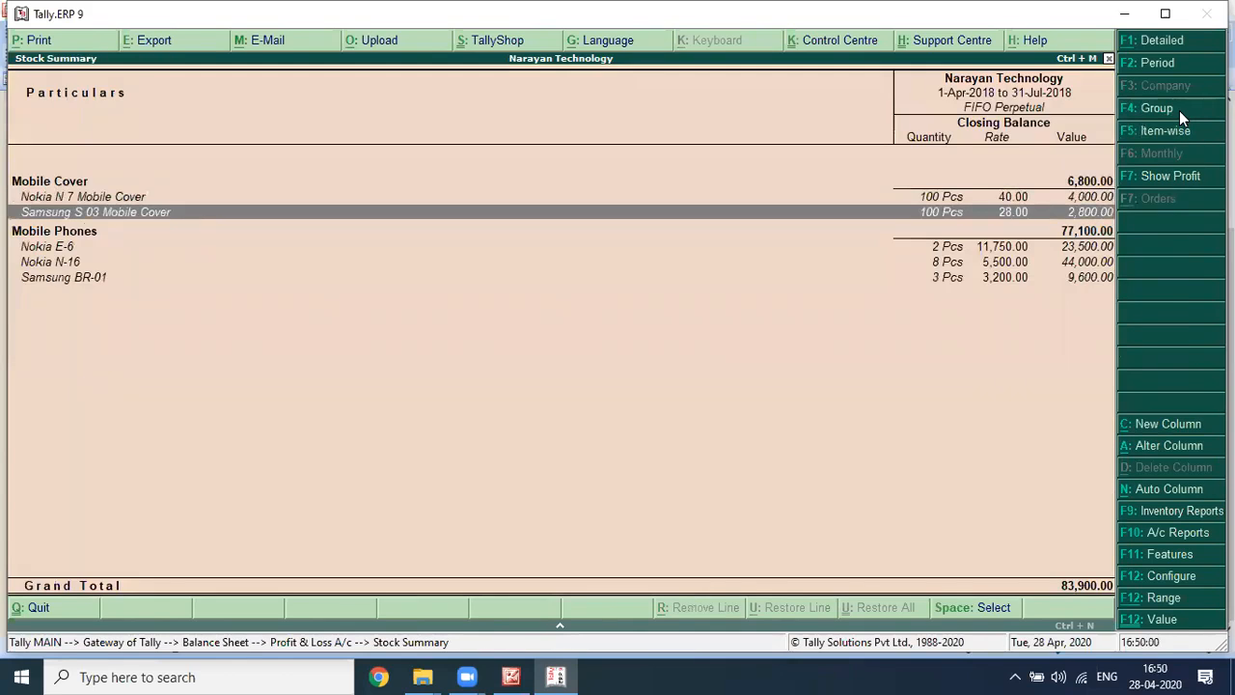
key(Return)
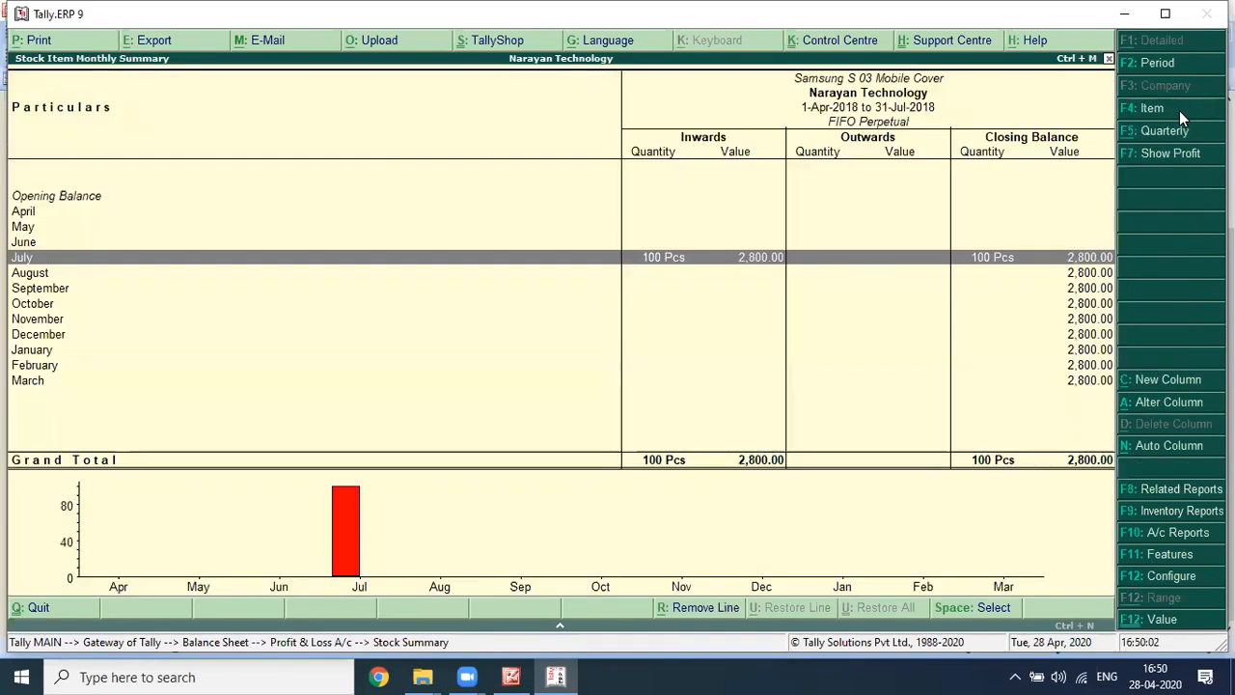
key(Escape)
- Go through the stock summary lines down to Nokia E-6 and check that item's monthly summary
key(Up)
key(Up)
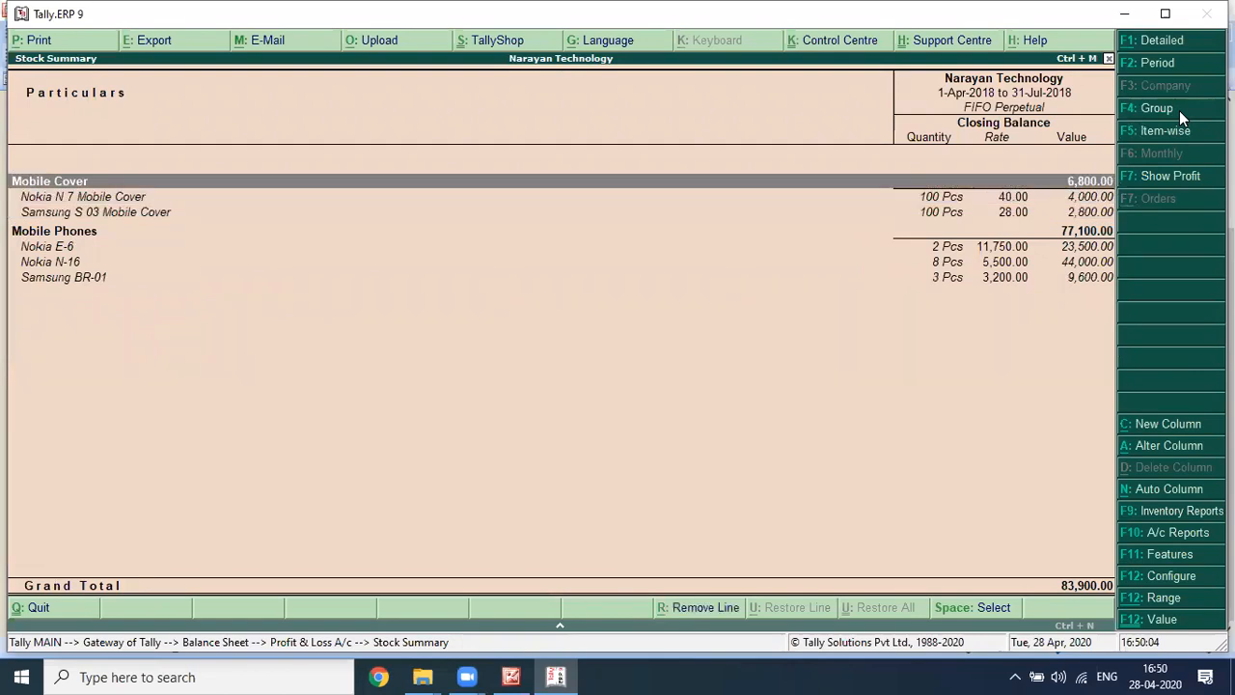
key(Down)
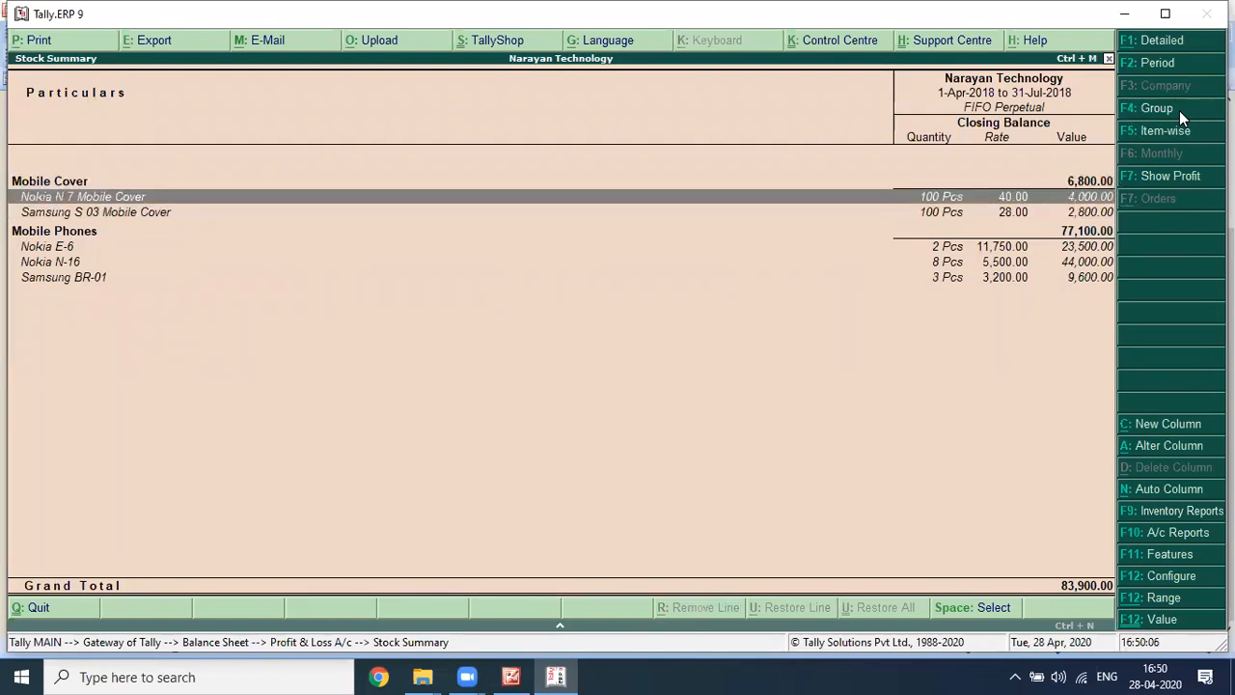
key(Down)
key(Down)
key(Down)
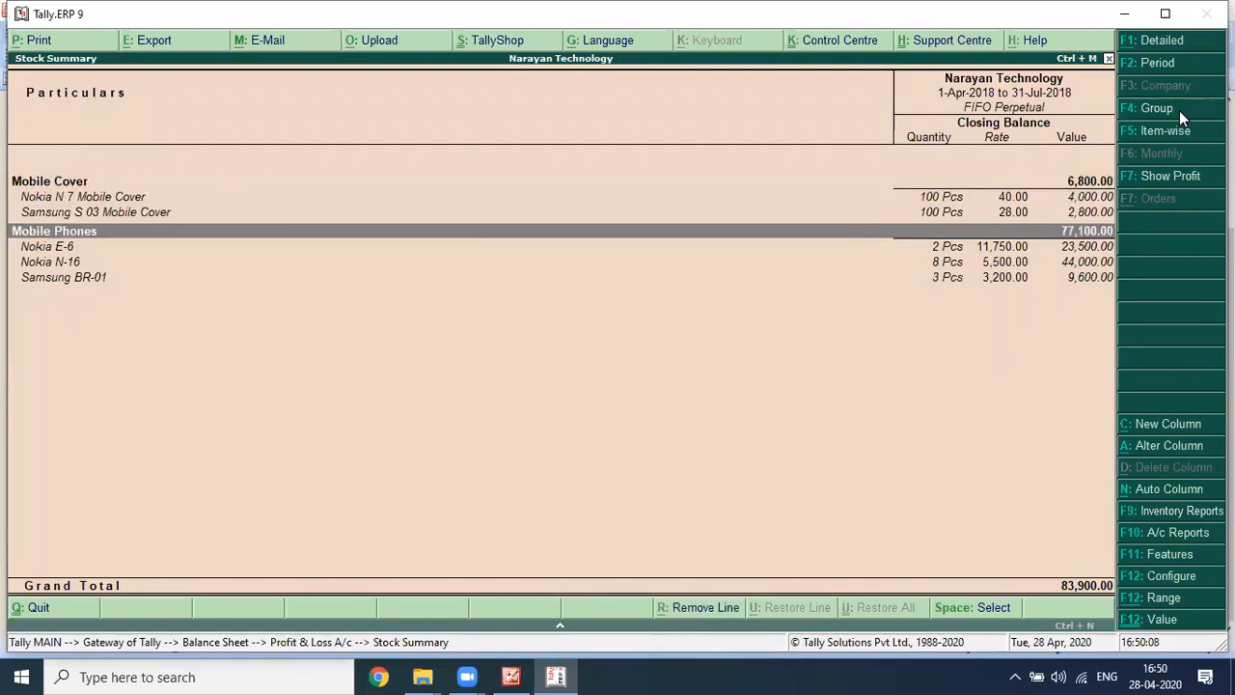
key(Return)
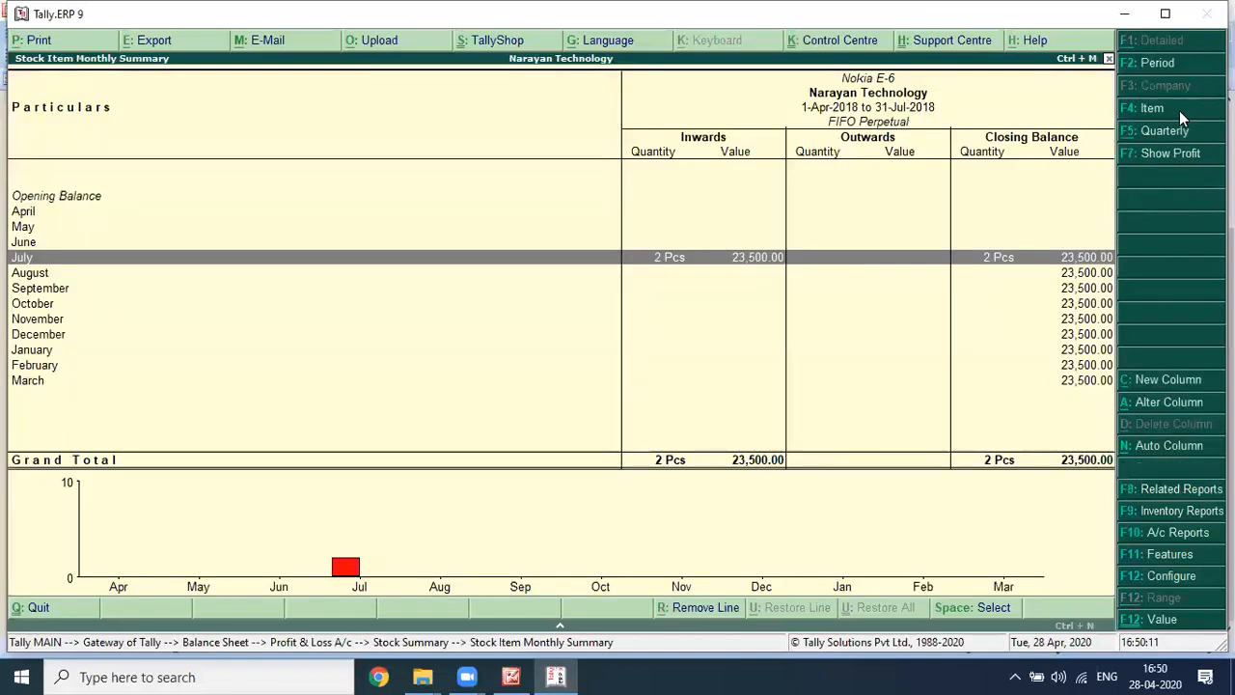
key(Escape)
- Drill down from Nokia N-16's monthly summary through its July vouchers to the Delta Mobiles purchase voucher of 11-Jul-2018
key(Down)
key(Return)
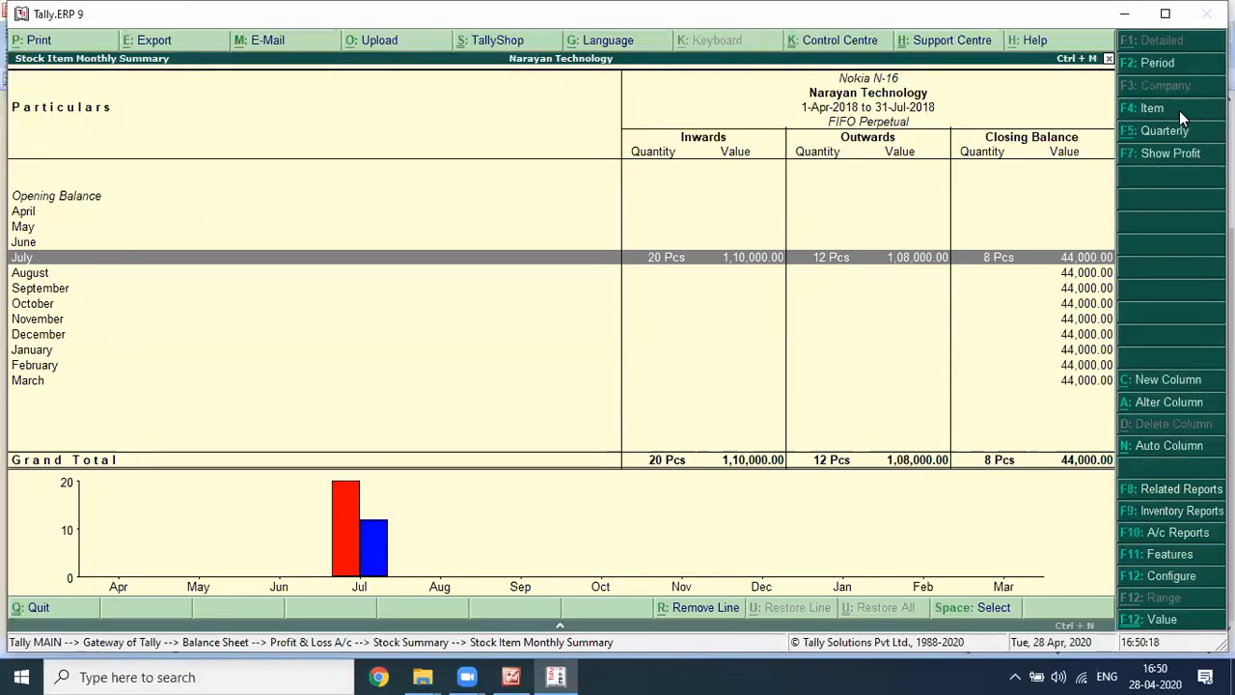
key(Return)
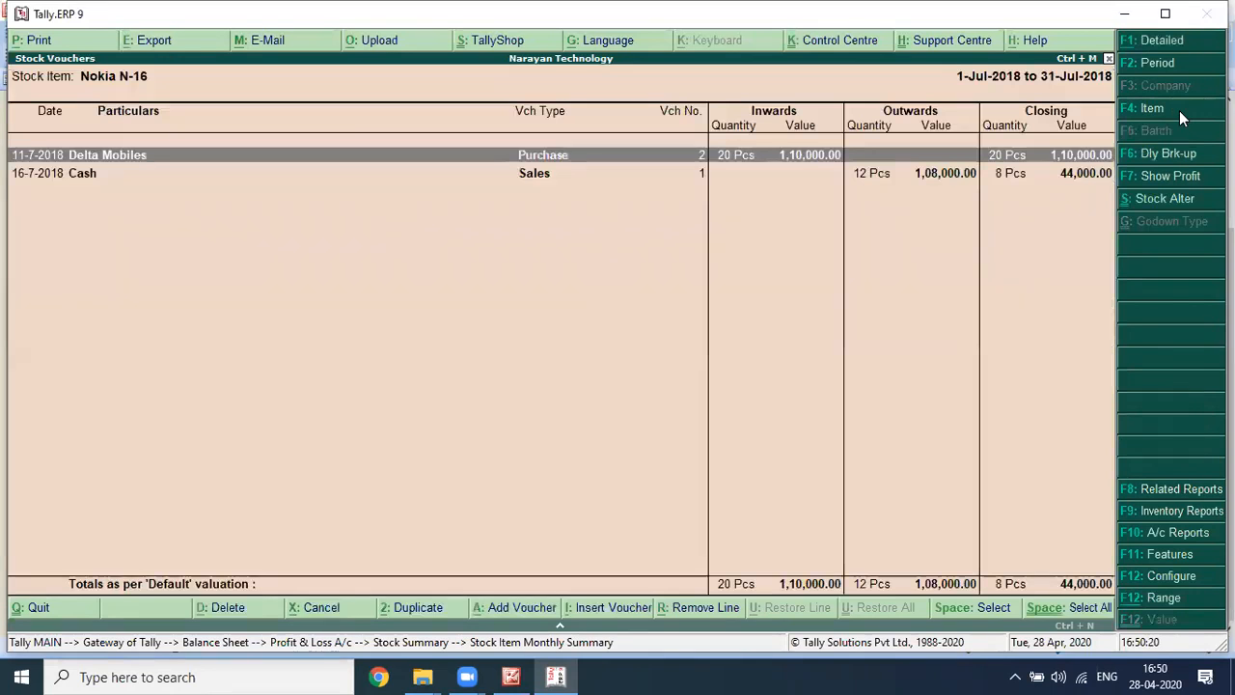
key(Return)
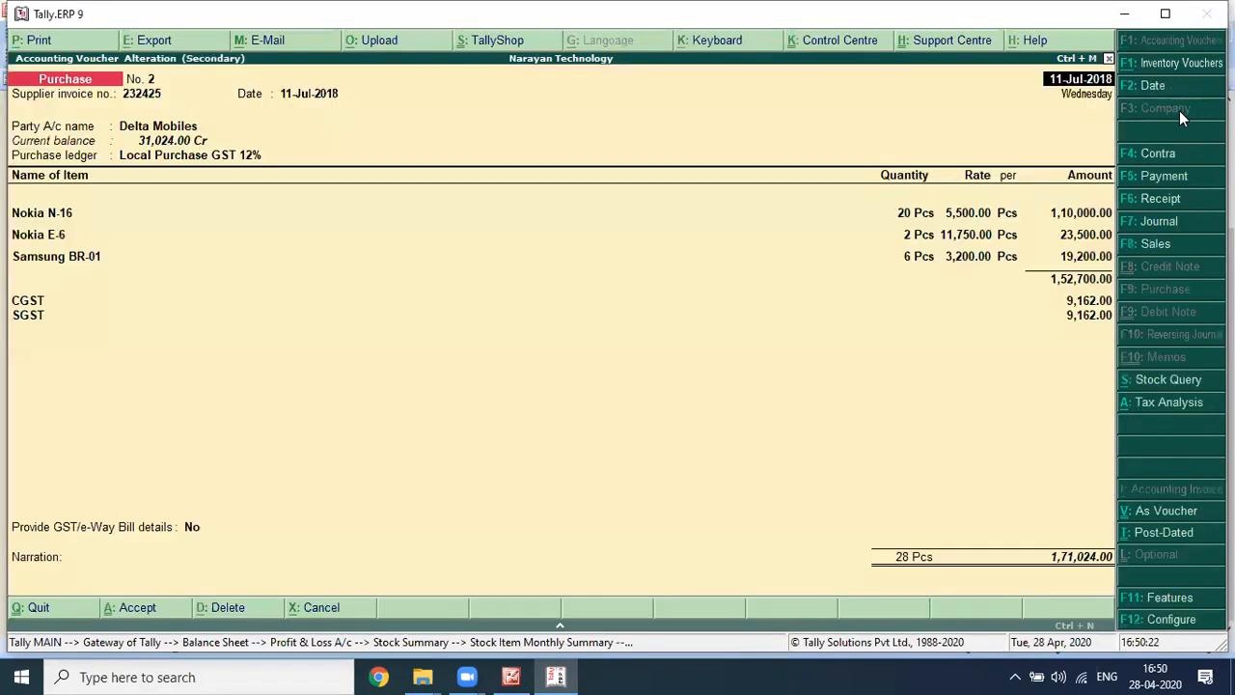
- Leave the Delta Mobiles purchase voucher and recheck Nokia N-16's July stock vouchers from its monthly summary
key(Escape)
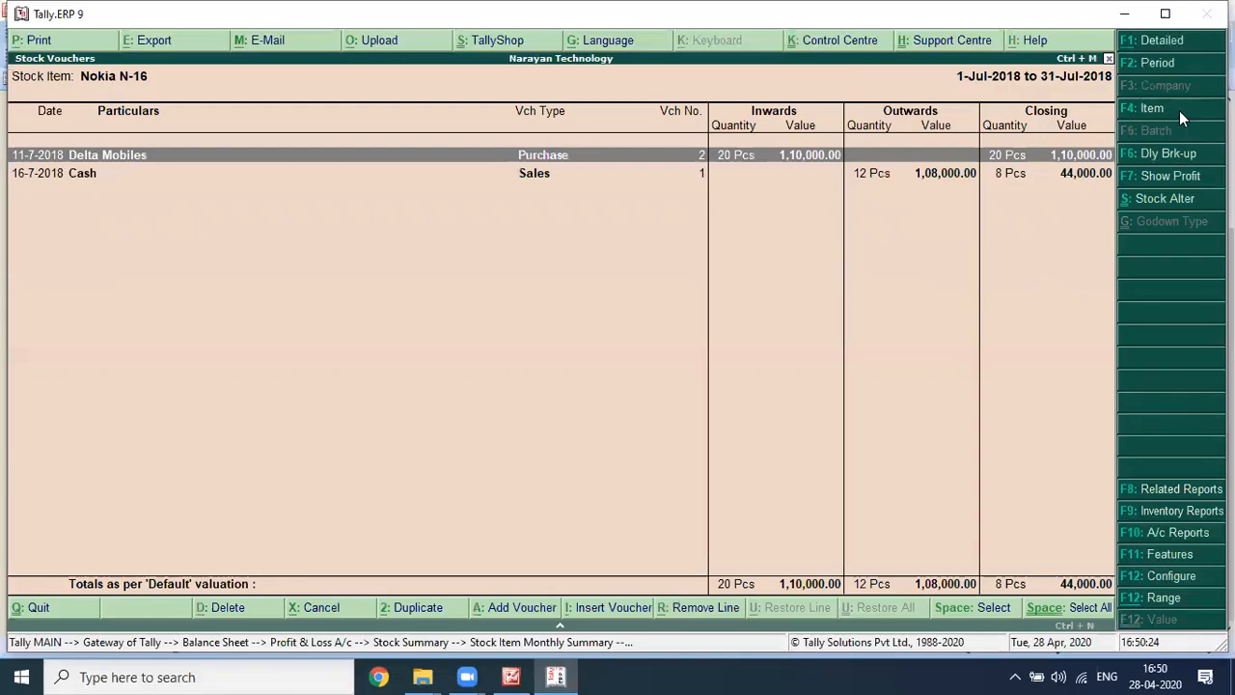
key(Escape)
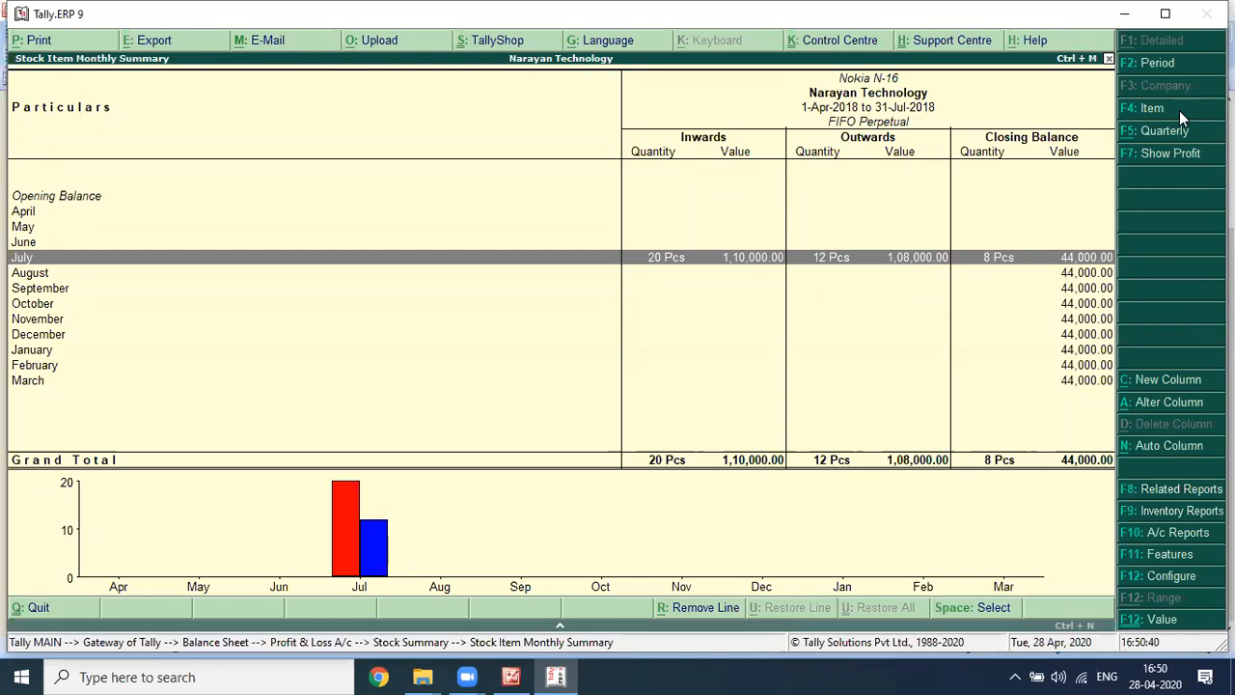
key(Return)
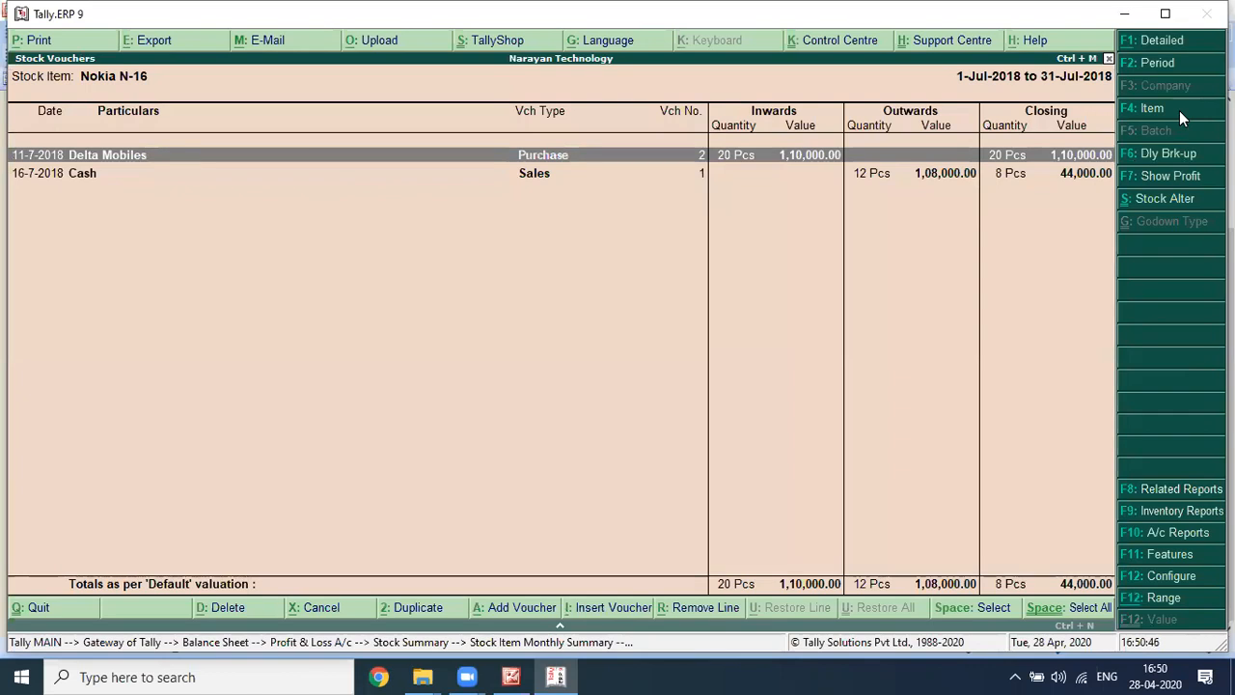
key(Escape)
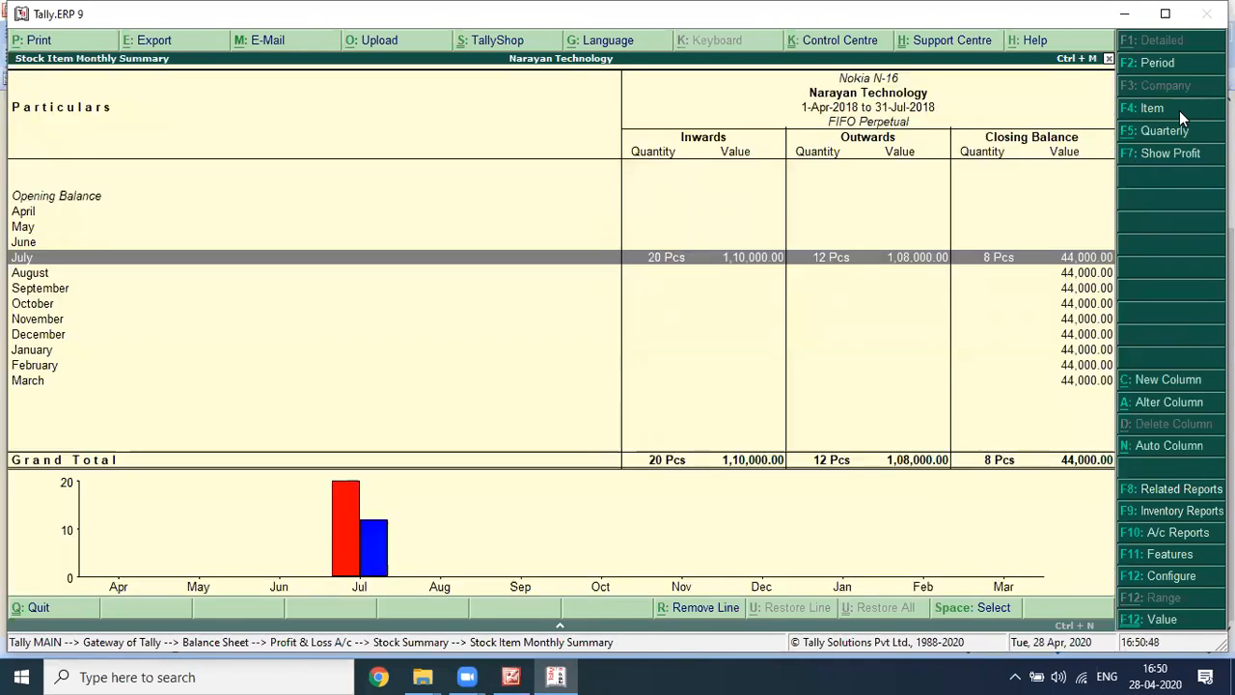
- Examine Samsung BR-01's monthly summary for its July inward, outward and closing stock, and return to the stock summary
key(Escape)
key(Down)
key(Return)
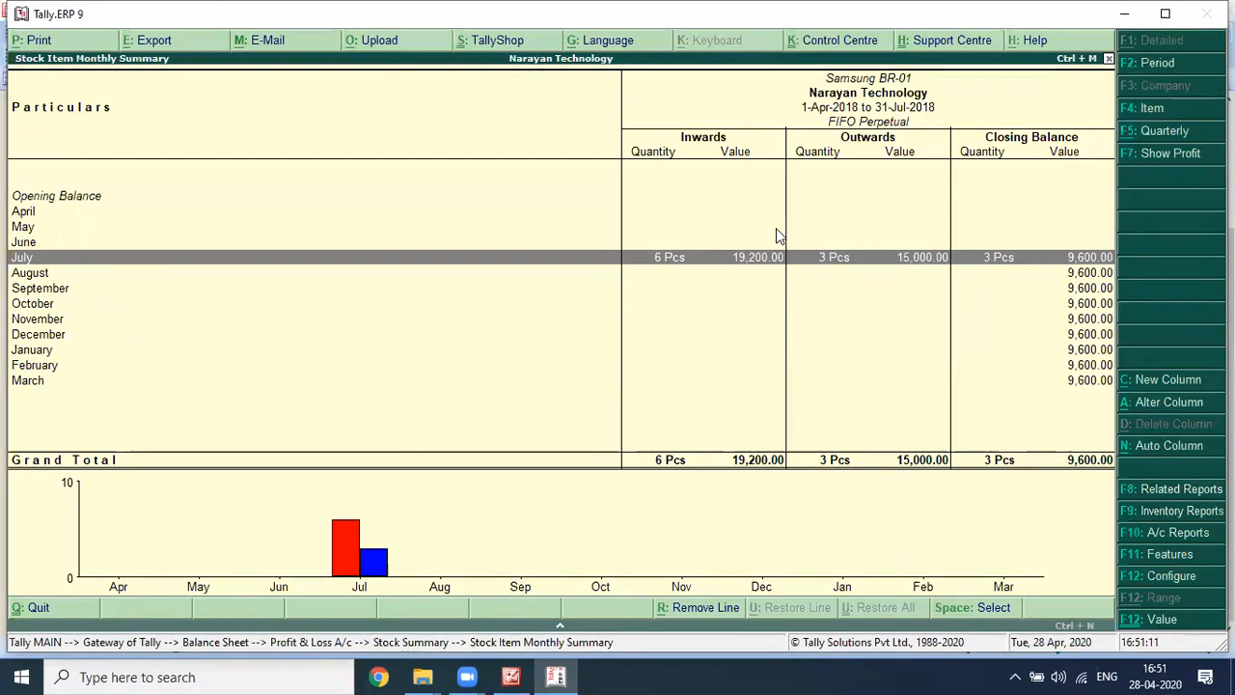
click(729, 270)
click(915, 265)
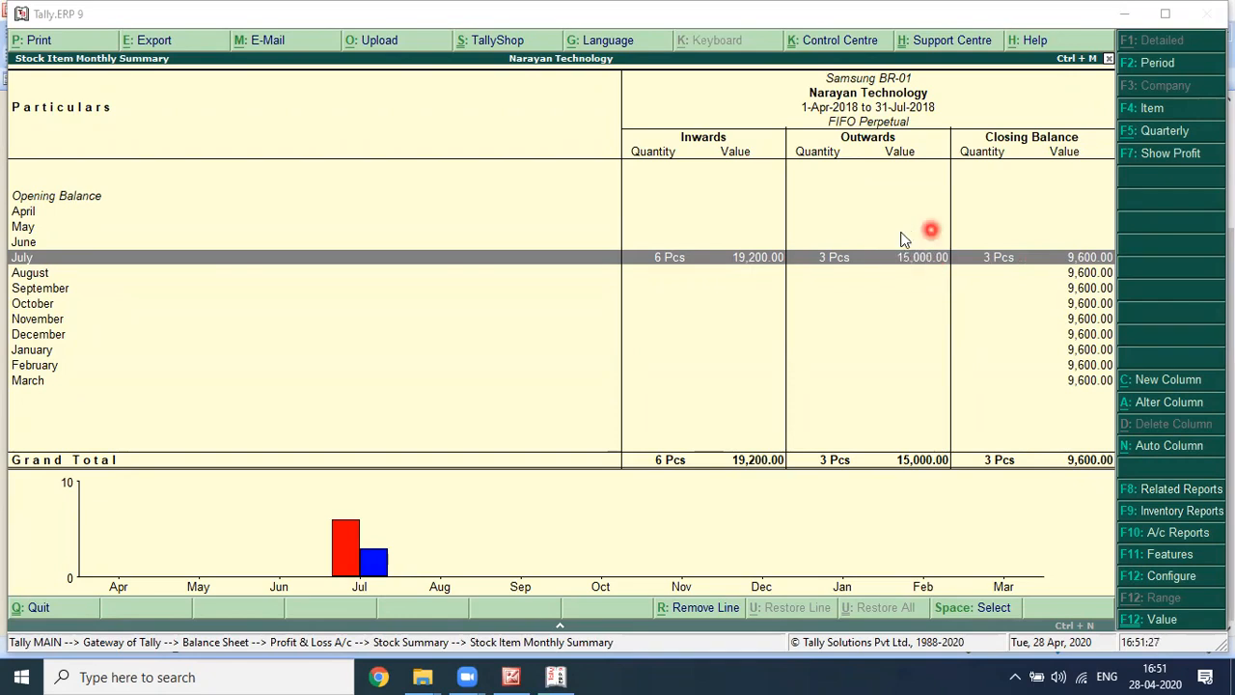
click(886, 307)
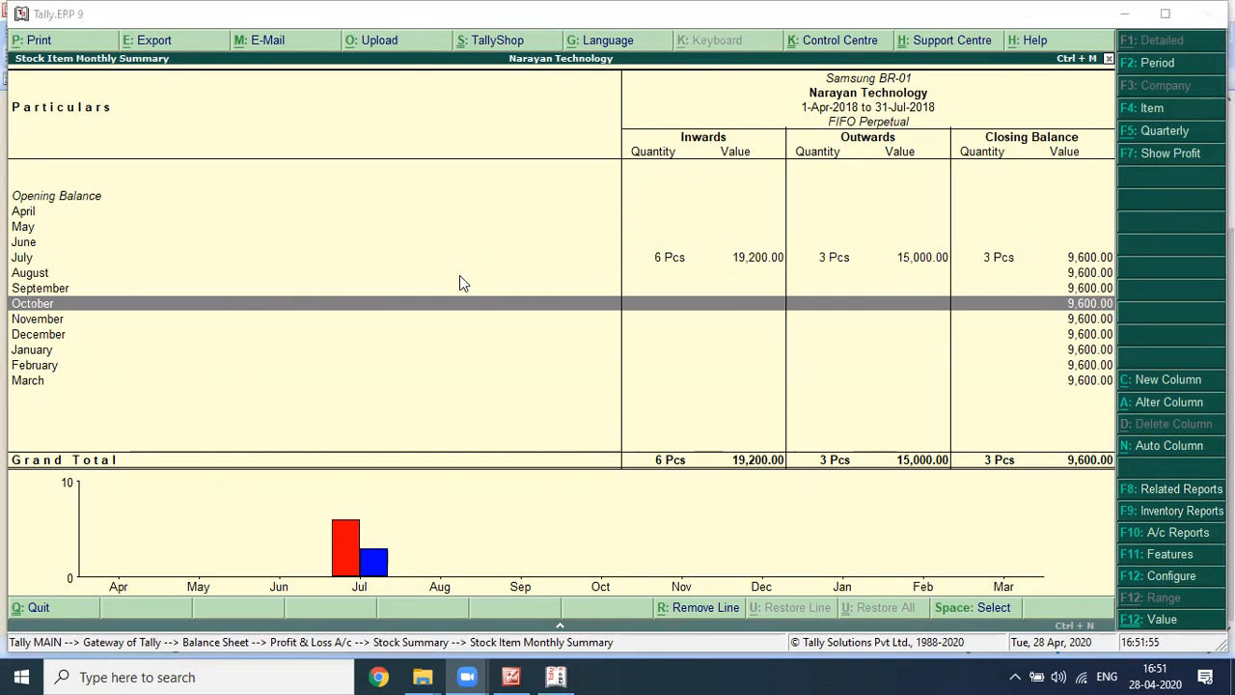
click(991, 337)
key(Escape)
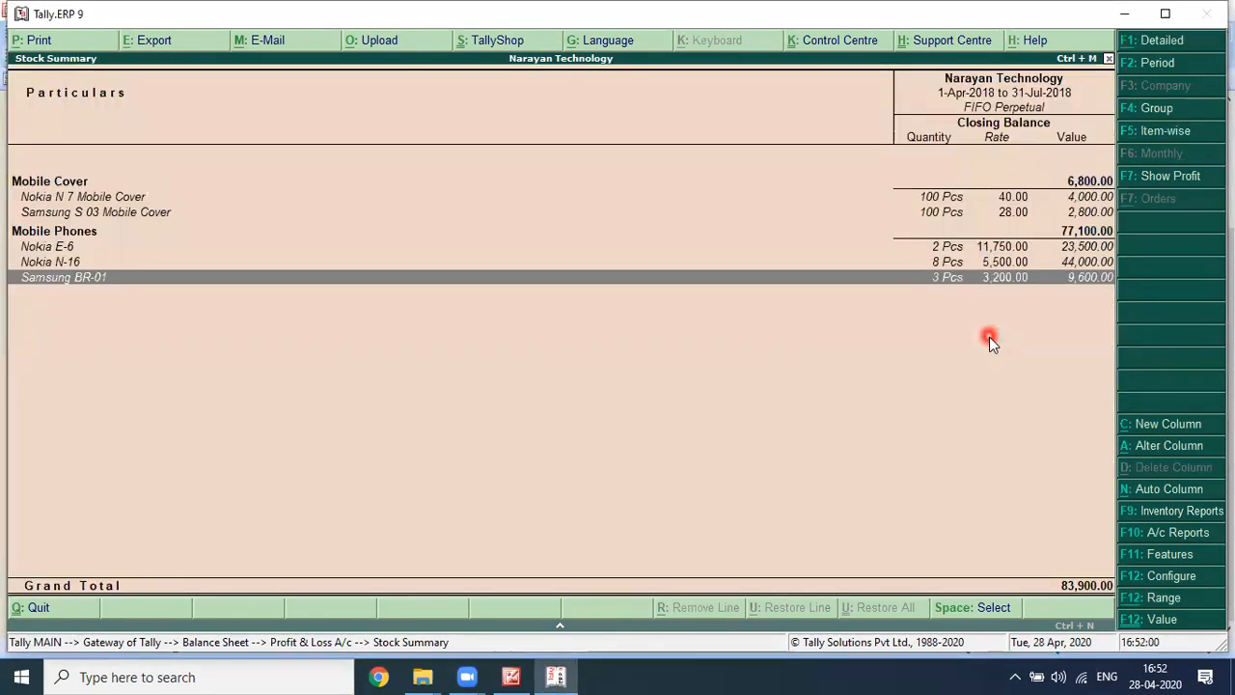
- Drill down from Sales Accounts in the Profit & Loss A/c to the Local Sales GST 12% July sales voucher and back
key(Escape)
key(Up)
key(Return)
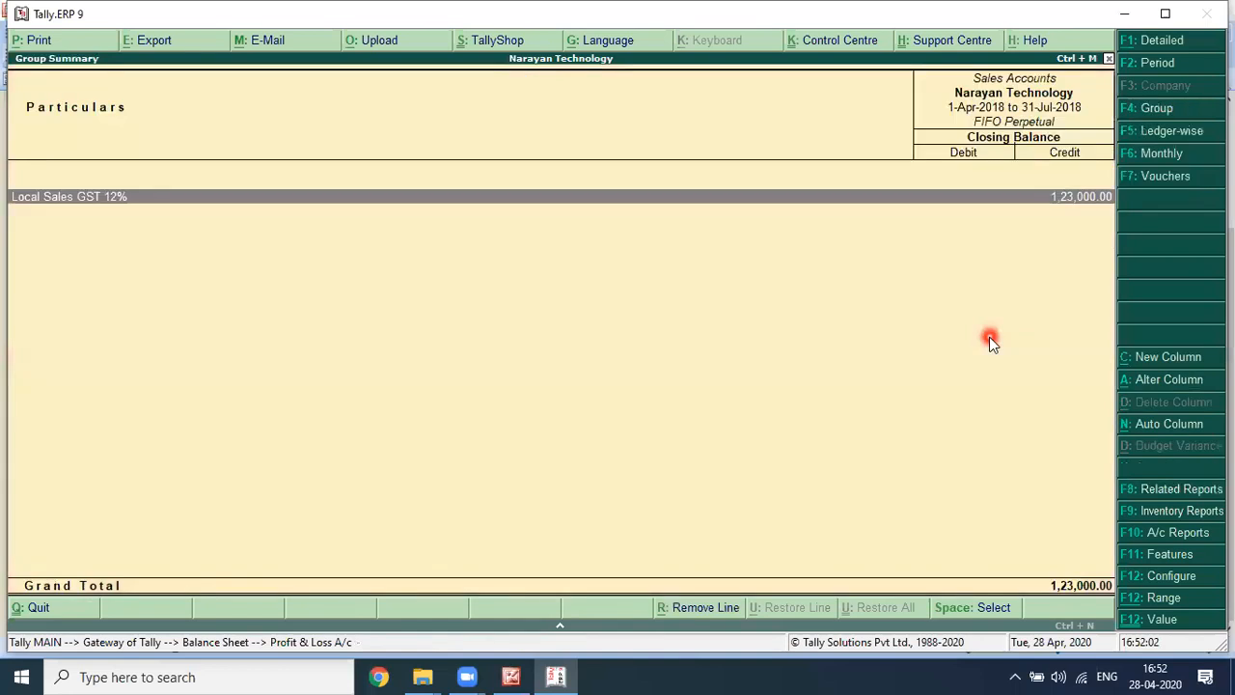
key(Return)
key(Return)
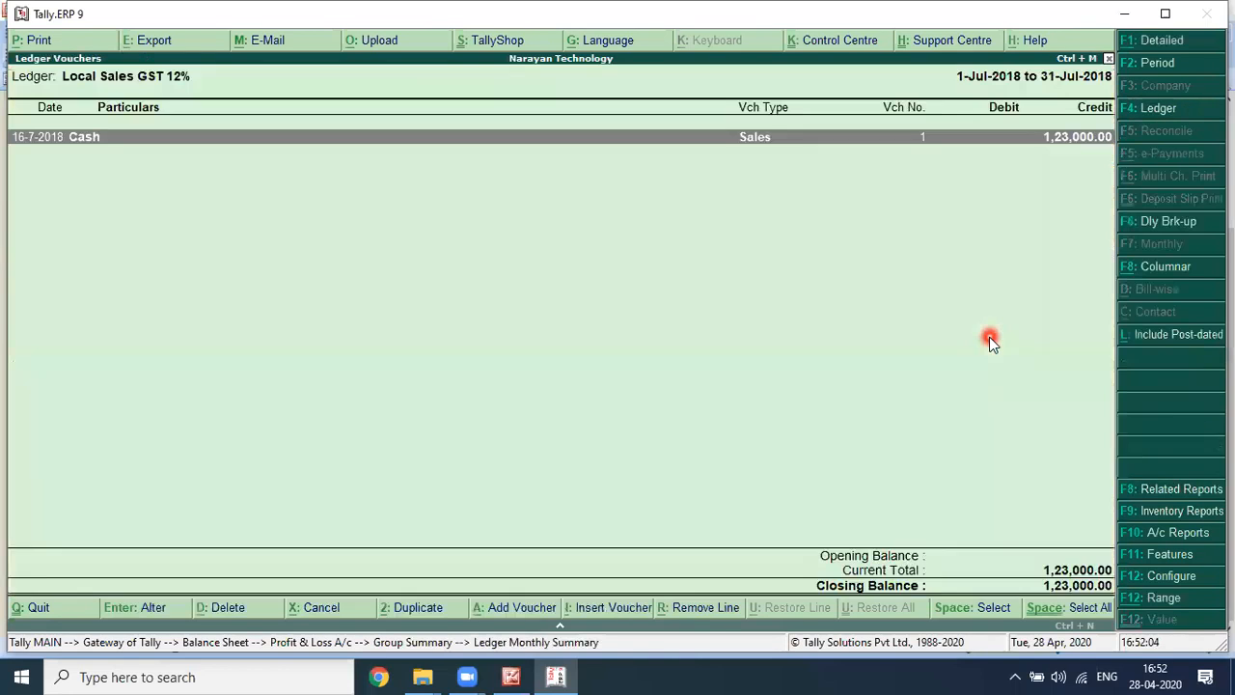
key(Return)
key(Escape)
key(Escape)
key(Escape)
key(Escape)
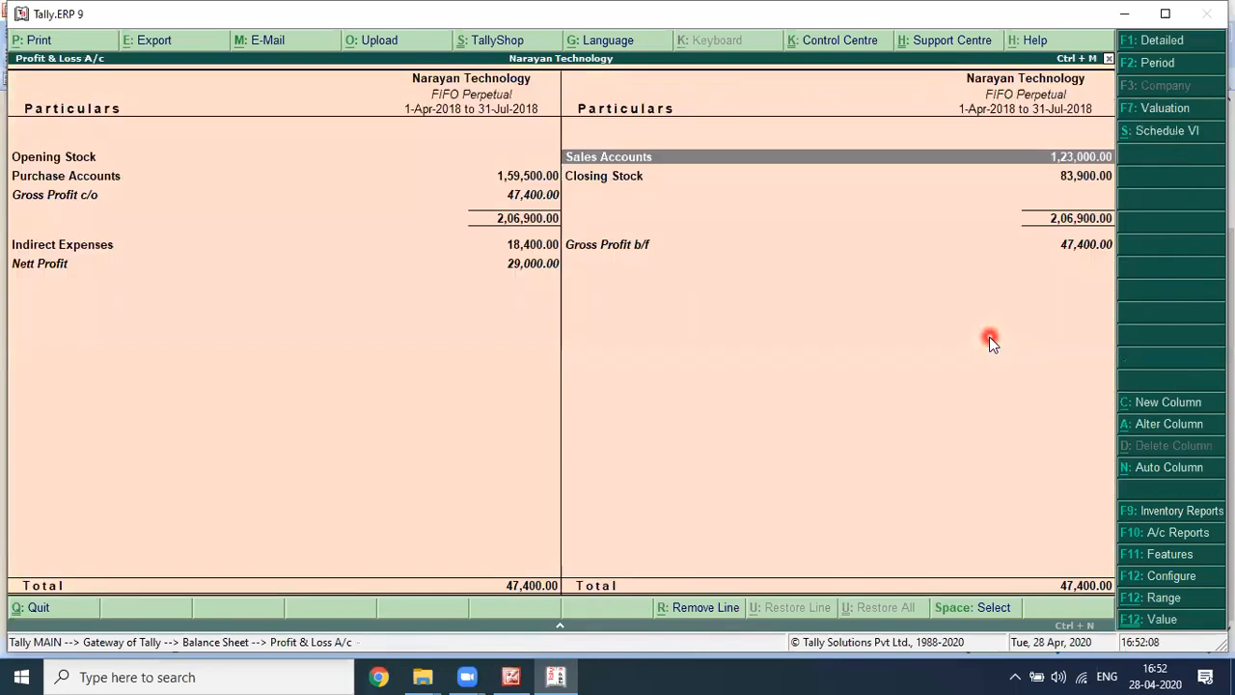
- Check the July entries of Local Purchase GST 12% behind Purchase Accounts and return to the Profit & Loss A/c
key(Left)
key(Return)
key(Return)
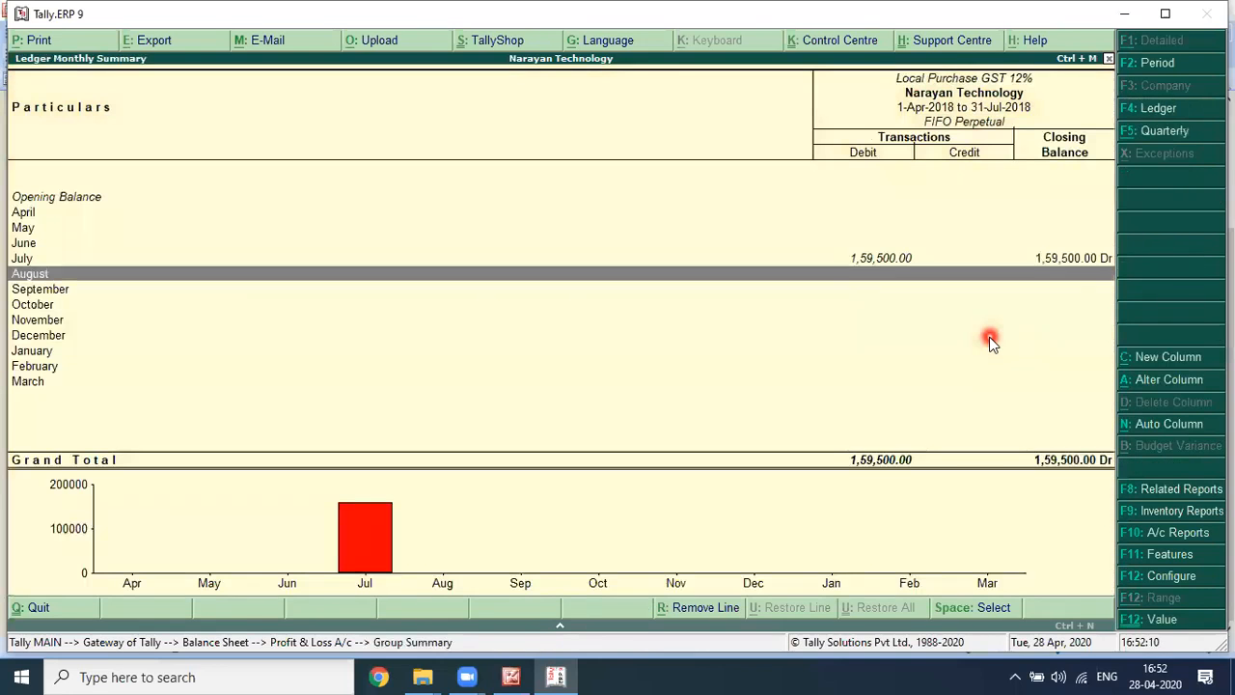
key(Return)
key(Escape)
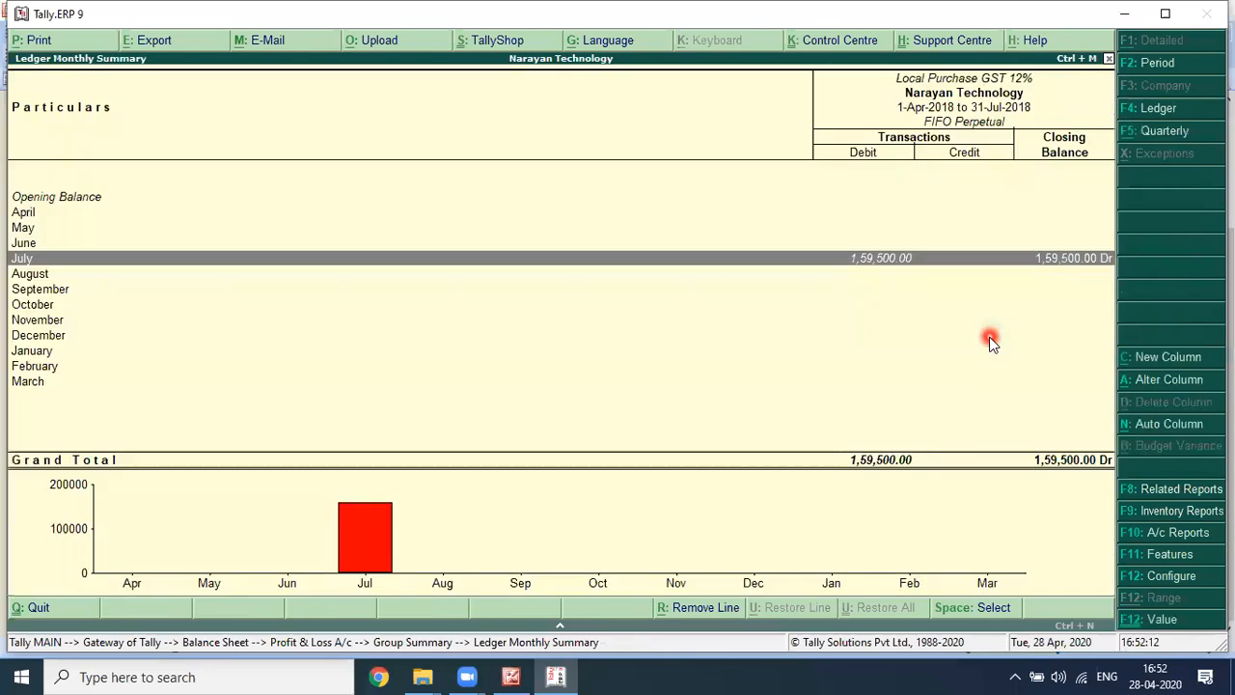
key(Escape)
key(Escape)
- Go through the ledgers under Indirect Expenses down to Stationery GST 12%, and return to the Balance Sheet
key(Down)
key(Down)
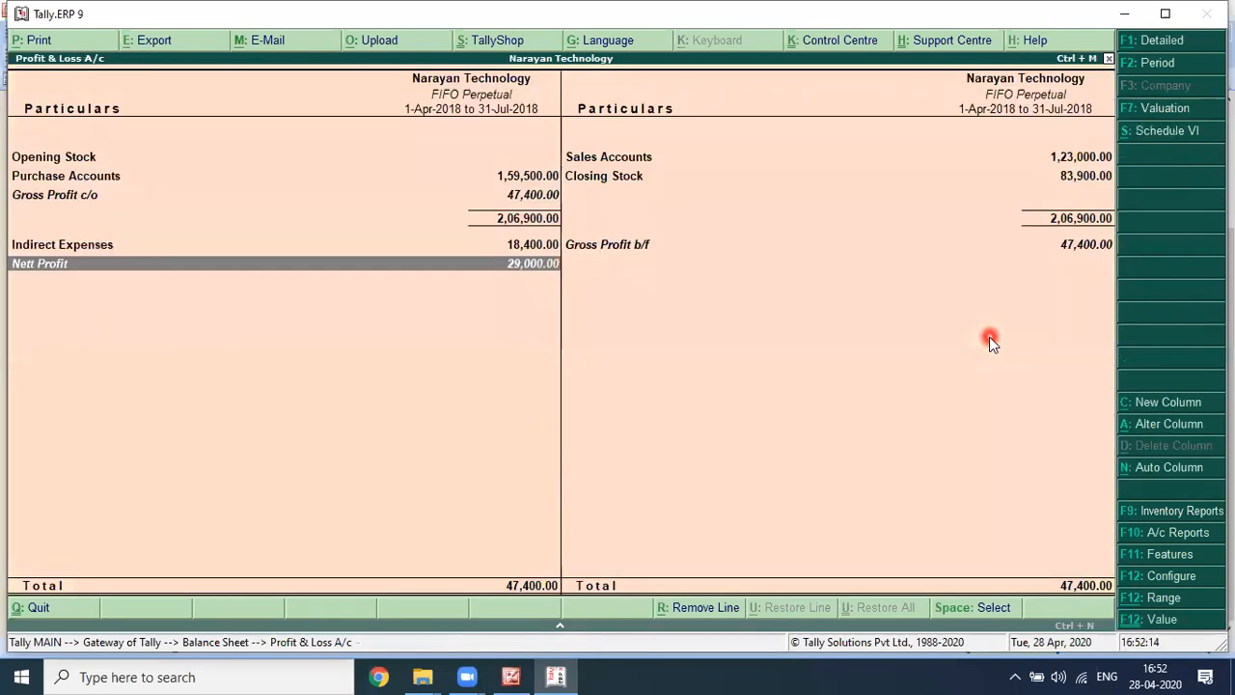
key(Up)
key(Return)
key(Down)
key(Down)
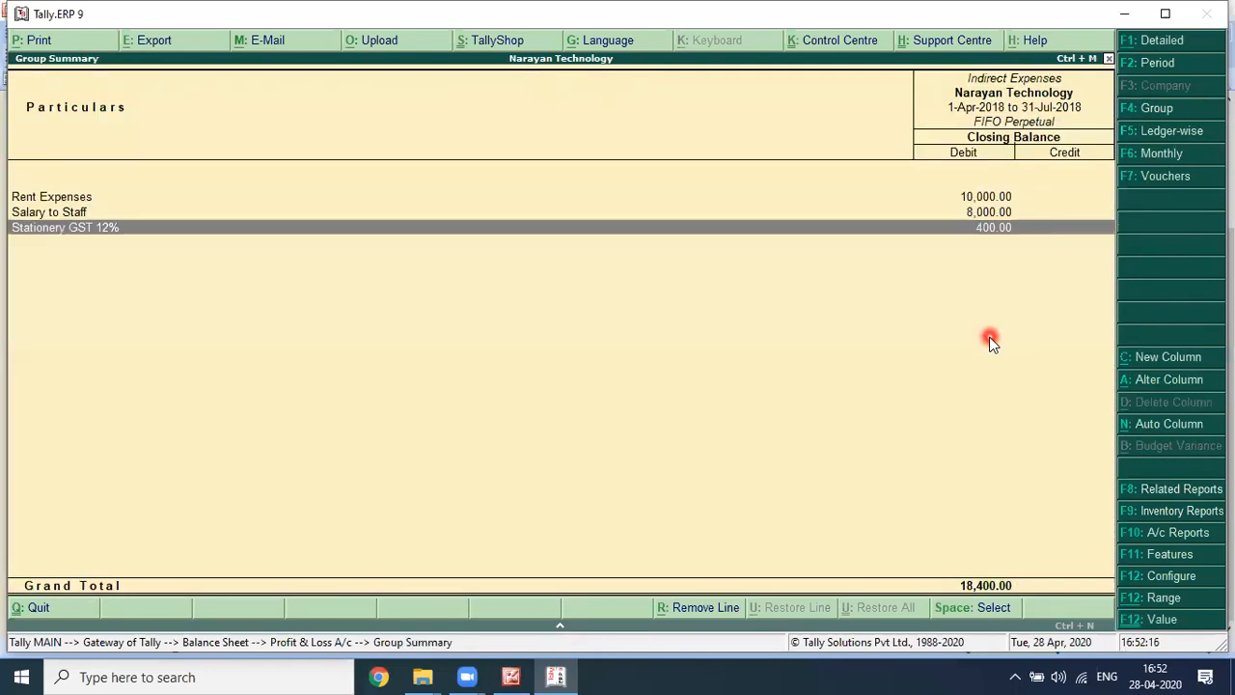
key(Escape)
- Reopen the Balance Sheet and drill down from Capital Account to the owner's capital ledger vouchers for July, and return
key(Escape)
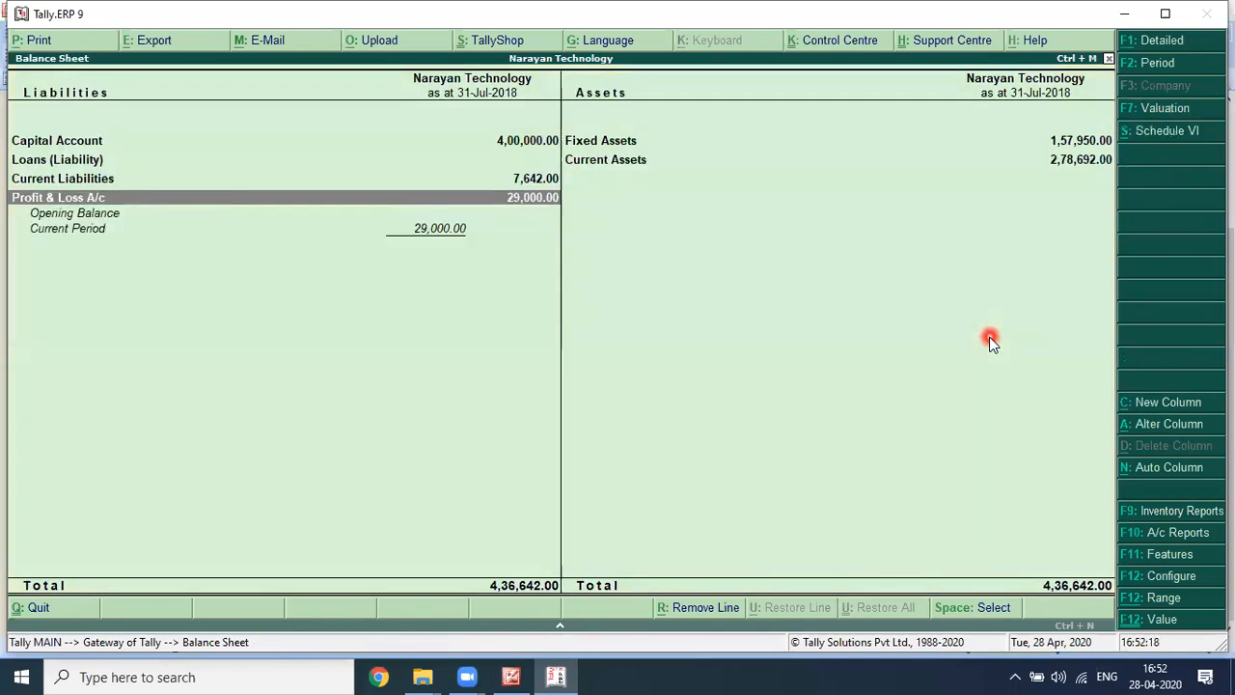
key(Escape)
key(Down)
key(Up)
key(Return)
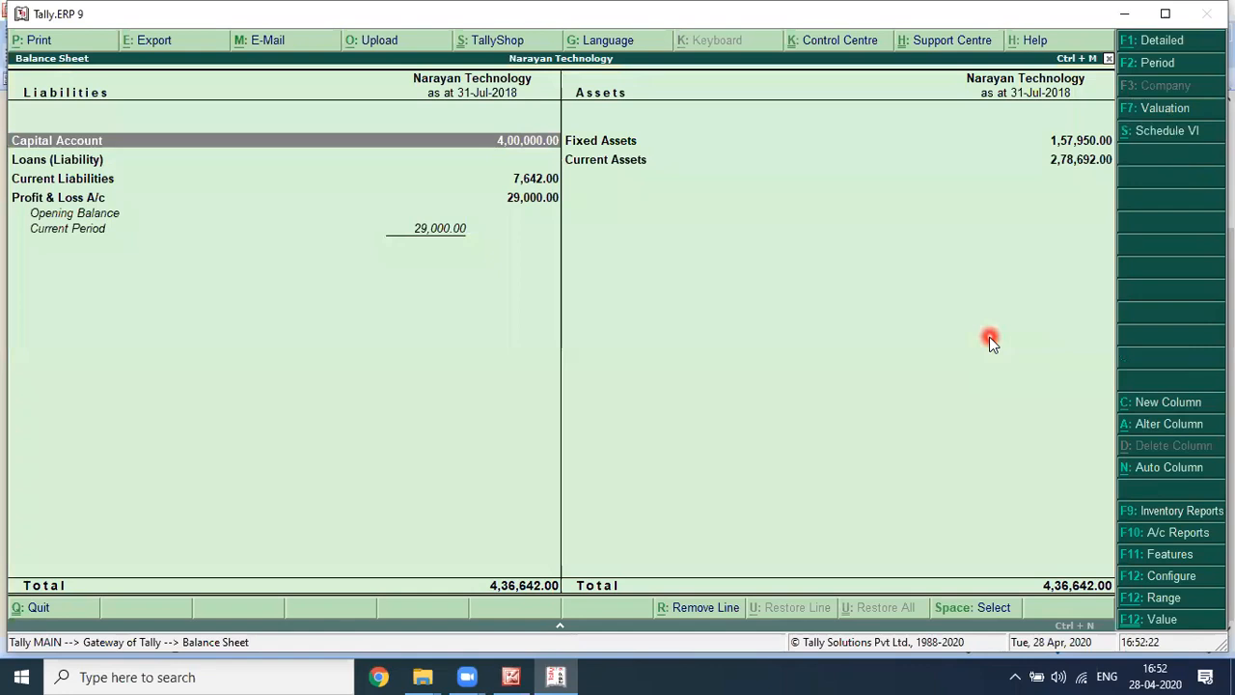
key(Return)
key(Return)
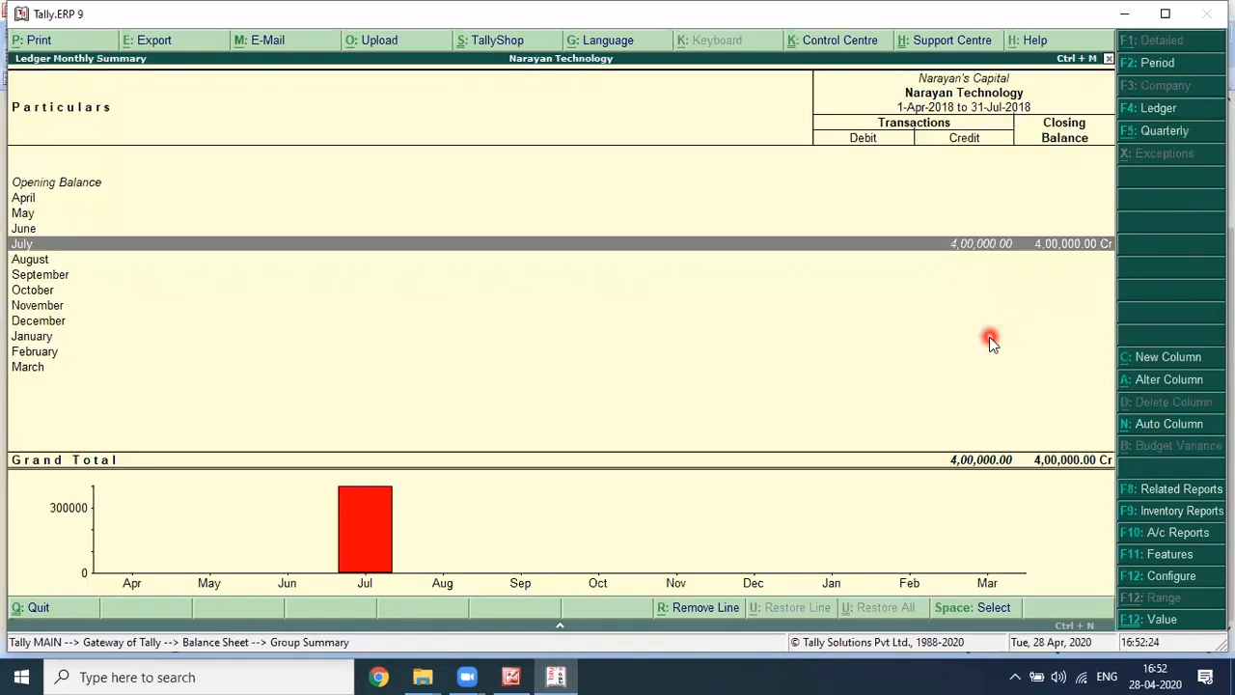
key(Return)
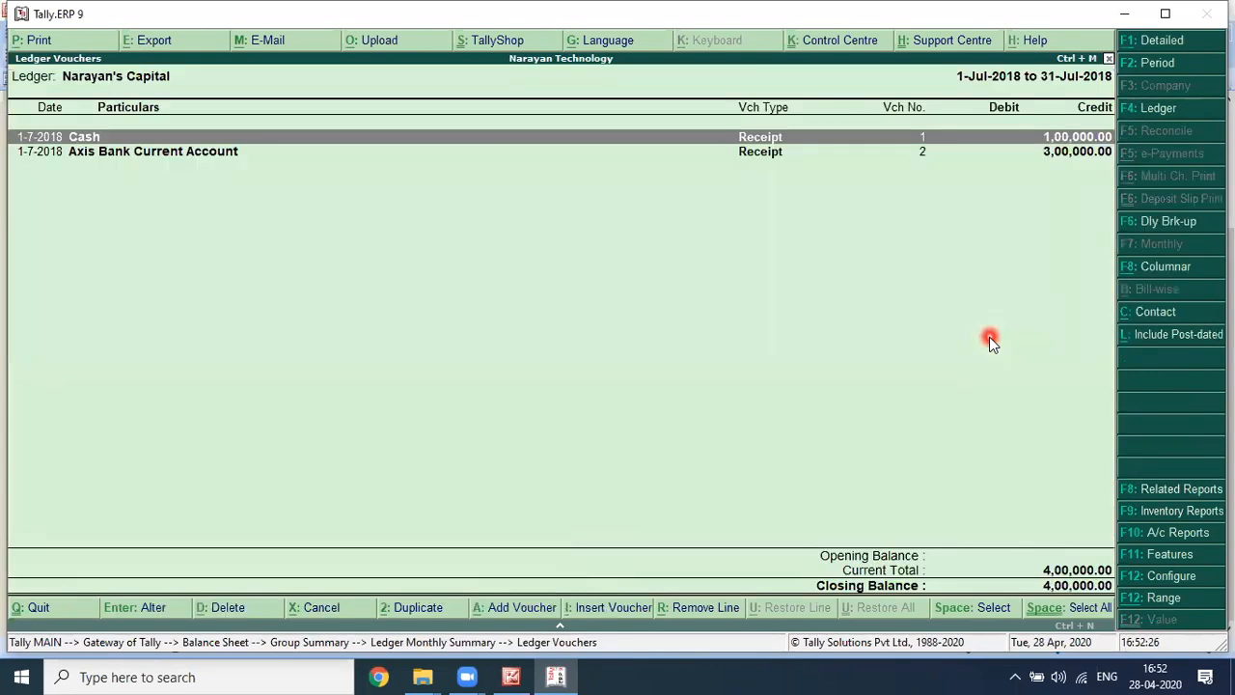
key(Escape)
key(Escape)
key(Escape)
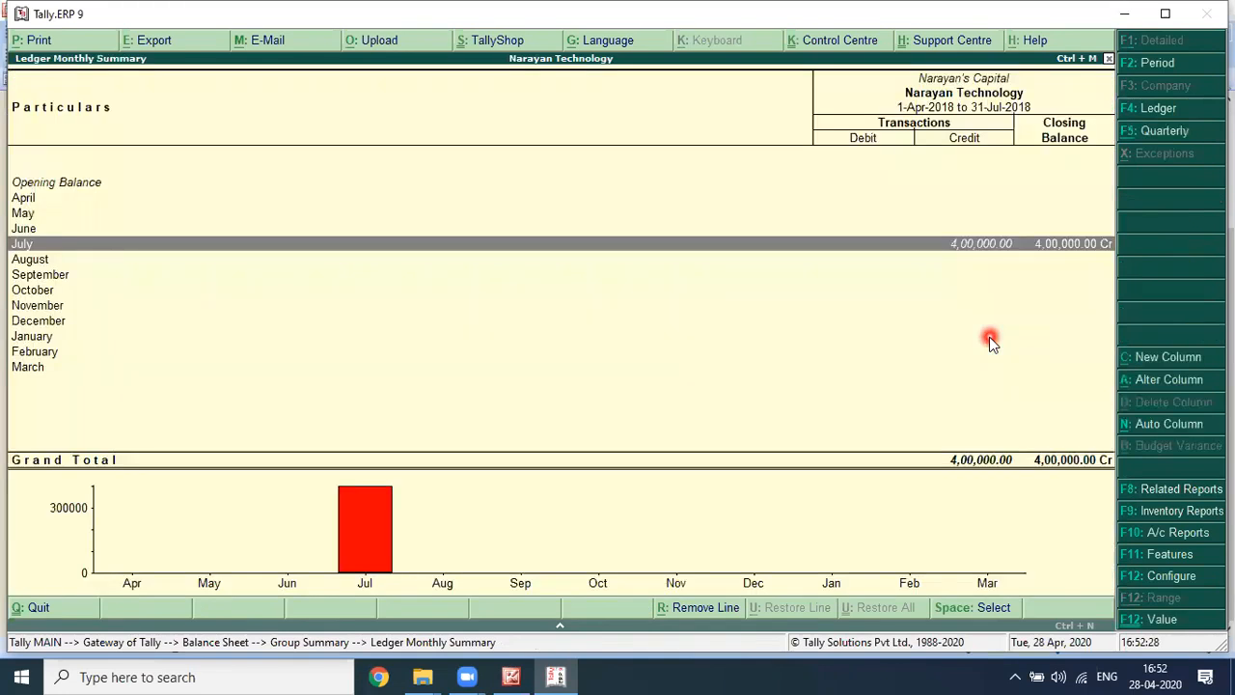
- Drill down from Current Liabilities through Duties & Taxes to the CGST ledger's July vouchers, and return to the group summary
key(Down)
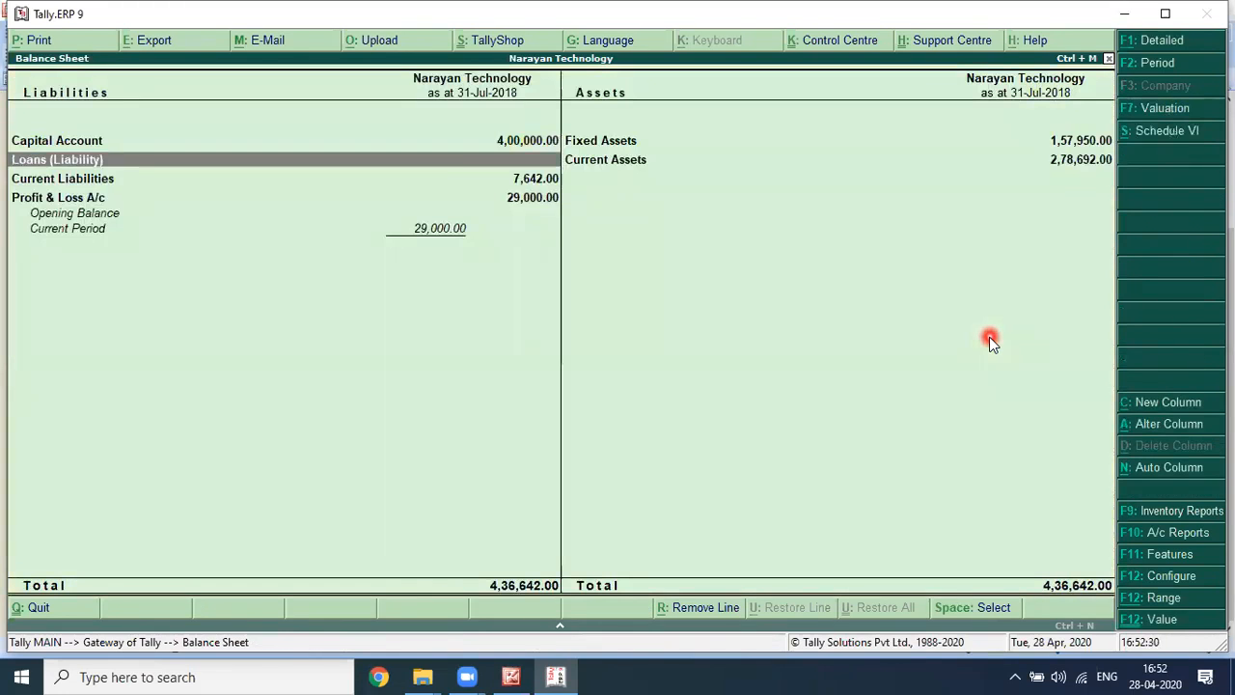
key(Down)
key(Return)
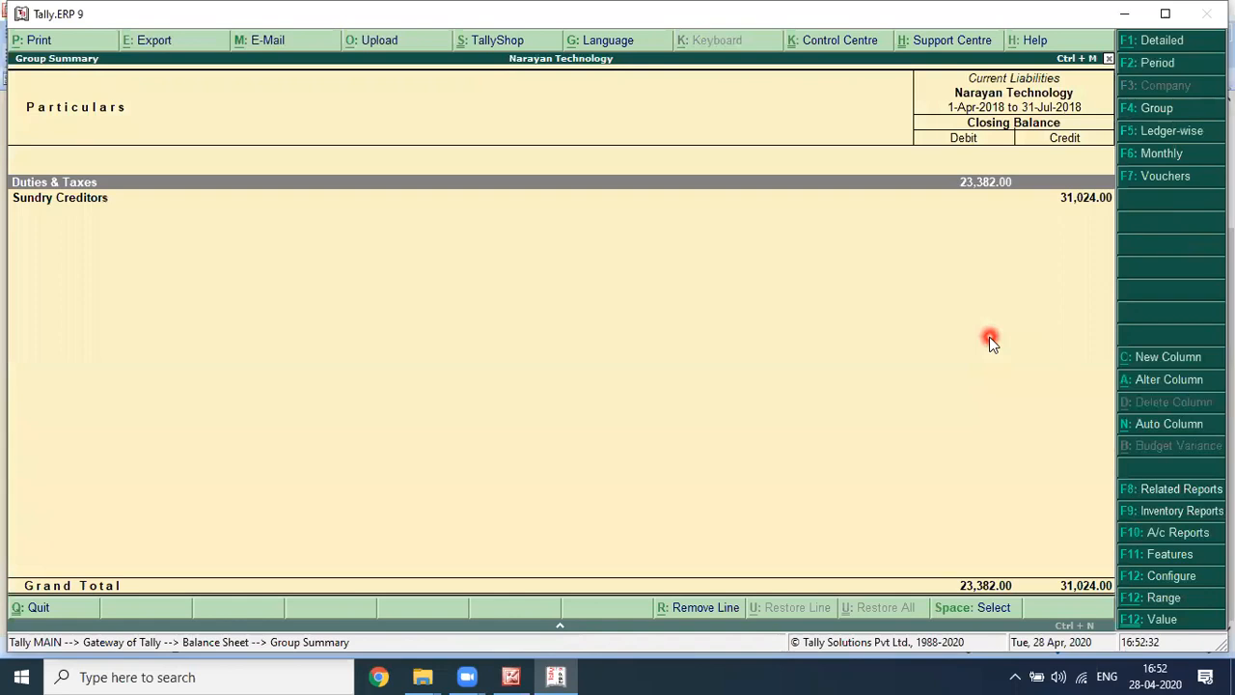
key(Return)
key(Return)
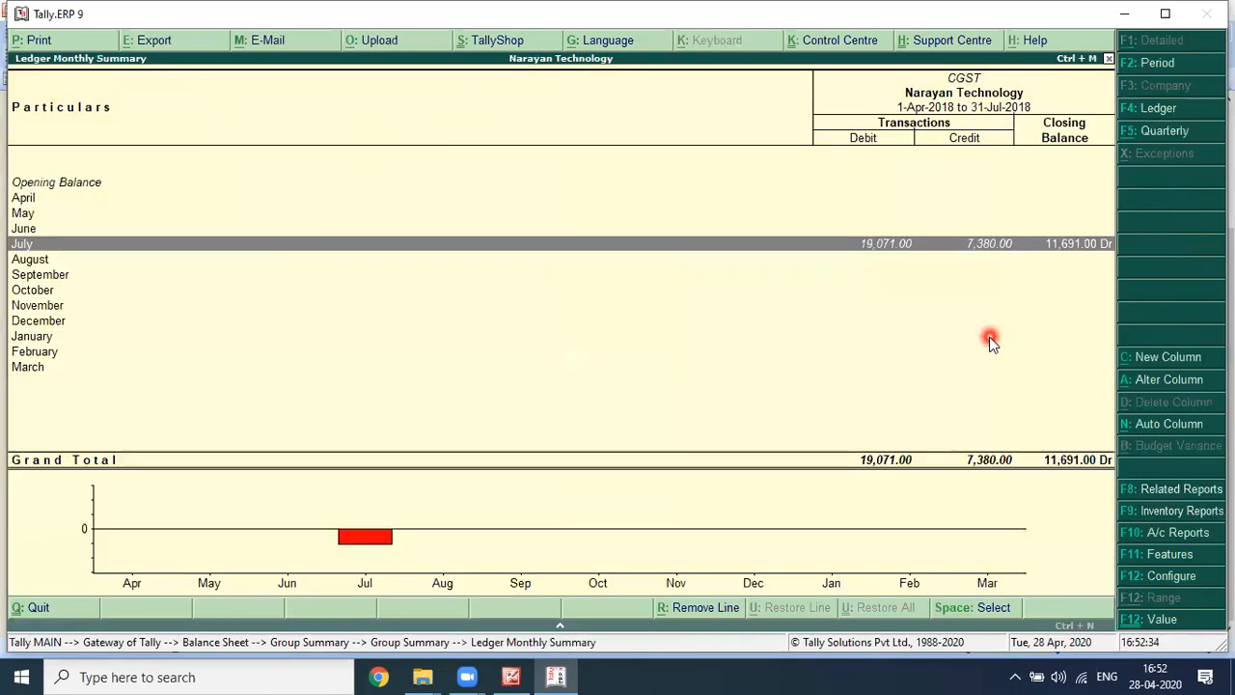
key(Escape)
key(Return)
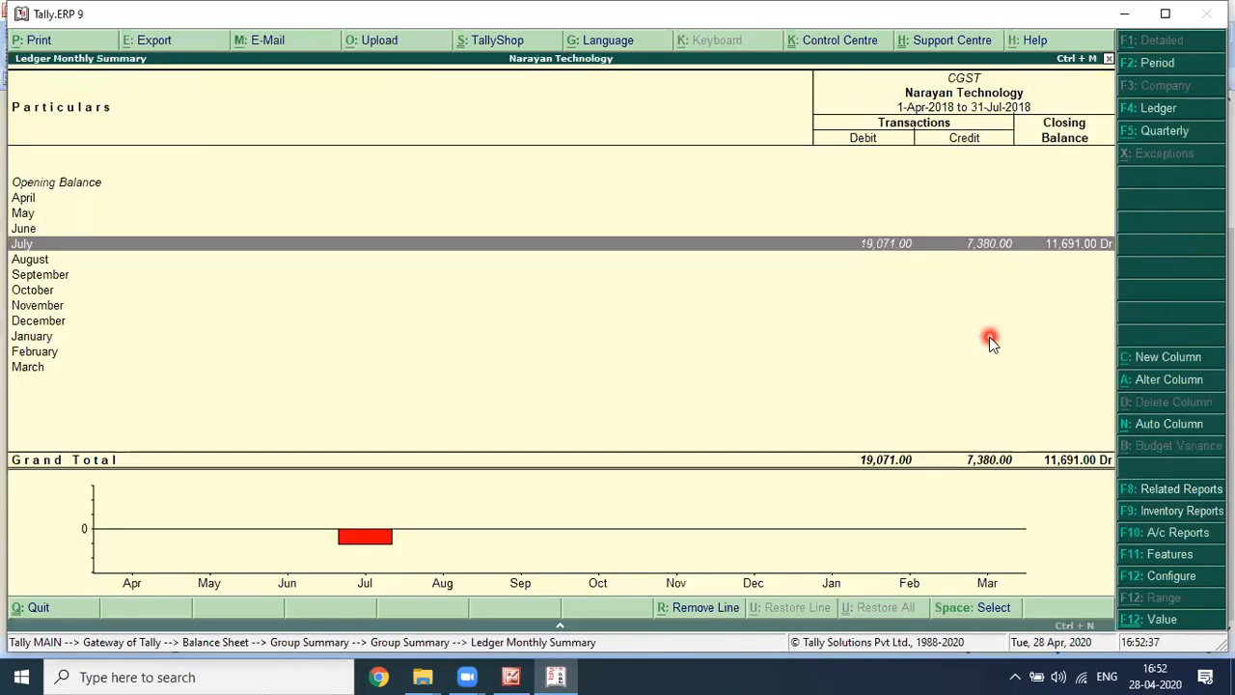
key(Return)
key(Down)
key(Up)
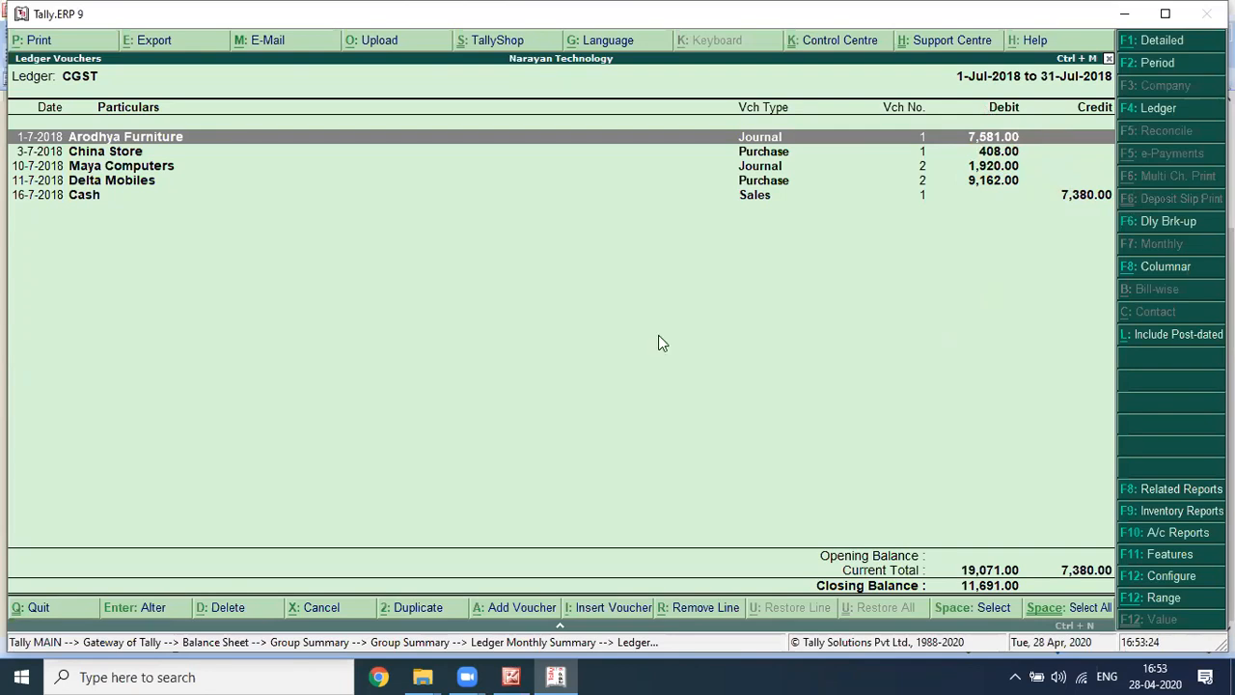
key(Escape)
key(Escape)
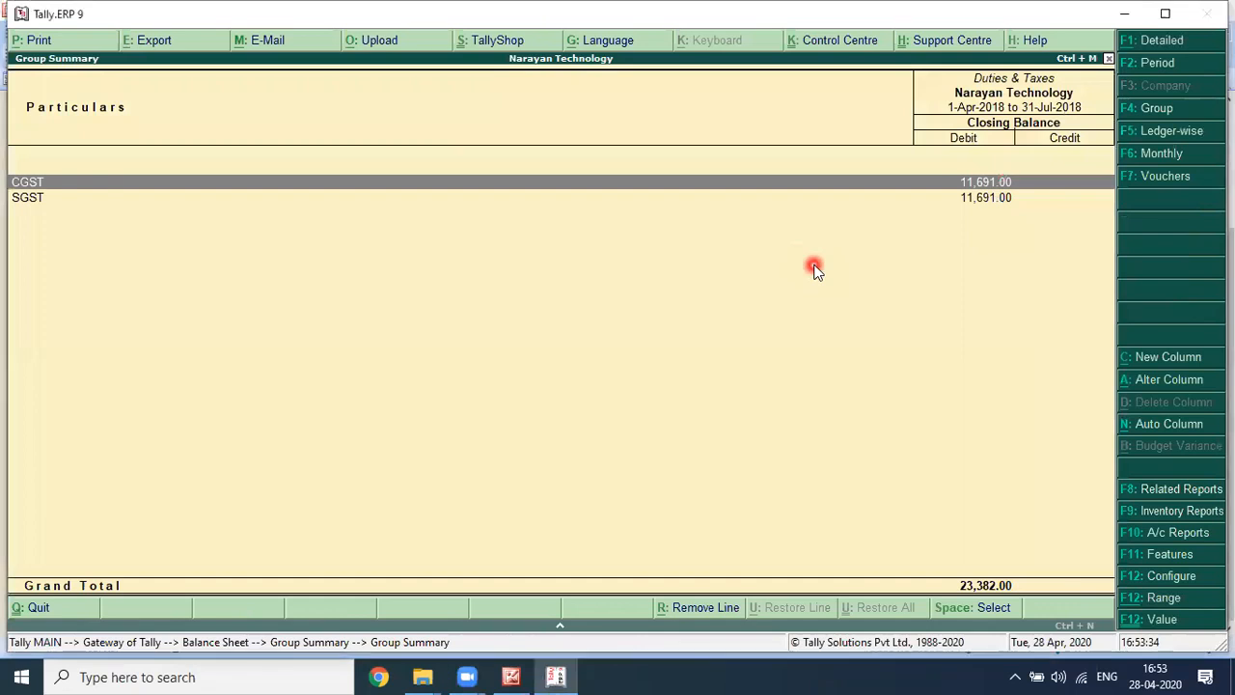
- Review the July vouchers of Delta Mobiles under Sundry Creditors and show the ledger's bill-wise outstanding
key(Escape)
key(Down)
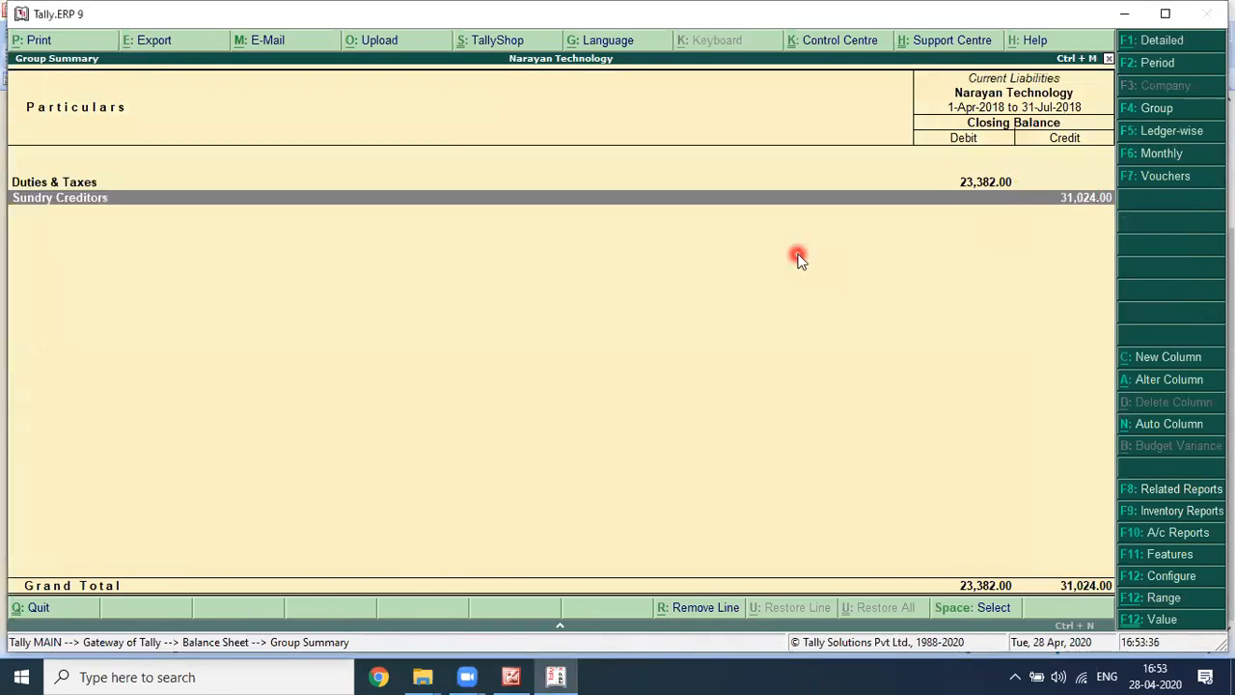
key(Return)
key(Return)
key(Return)
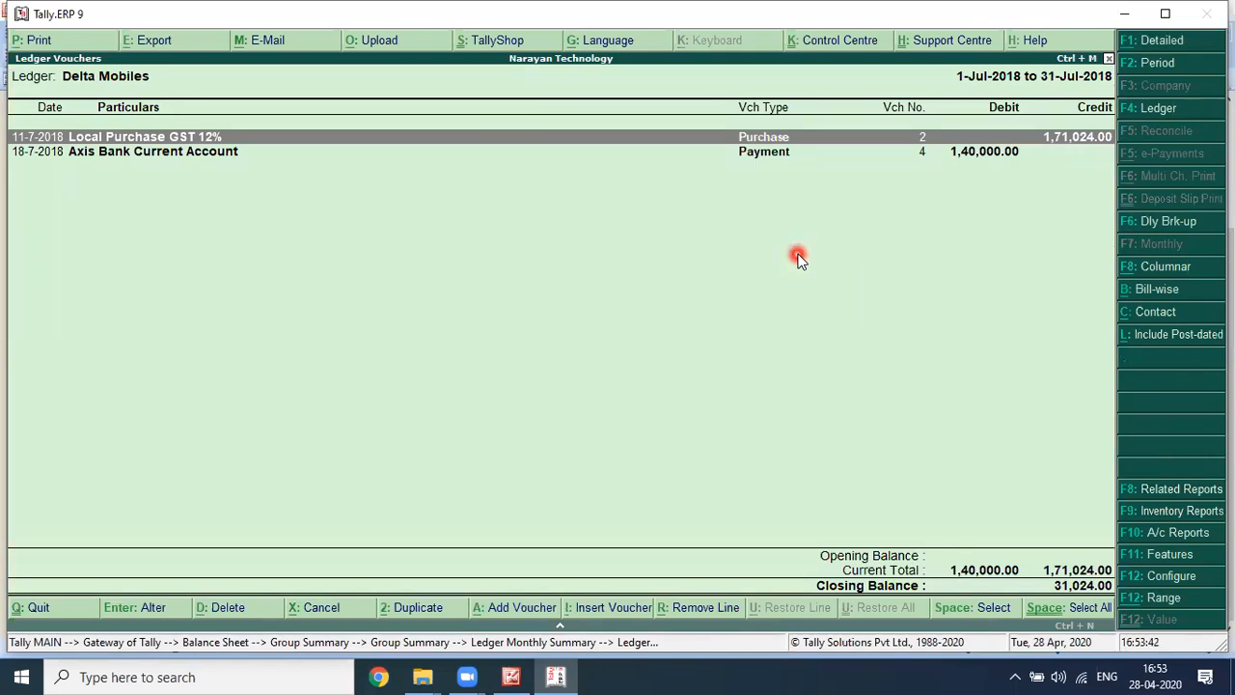
key(Down)
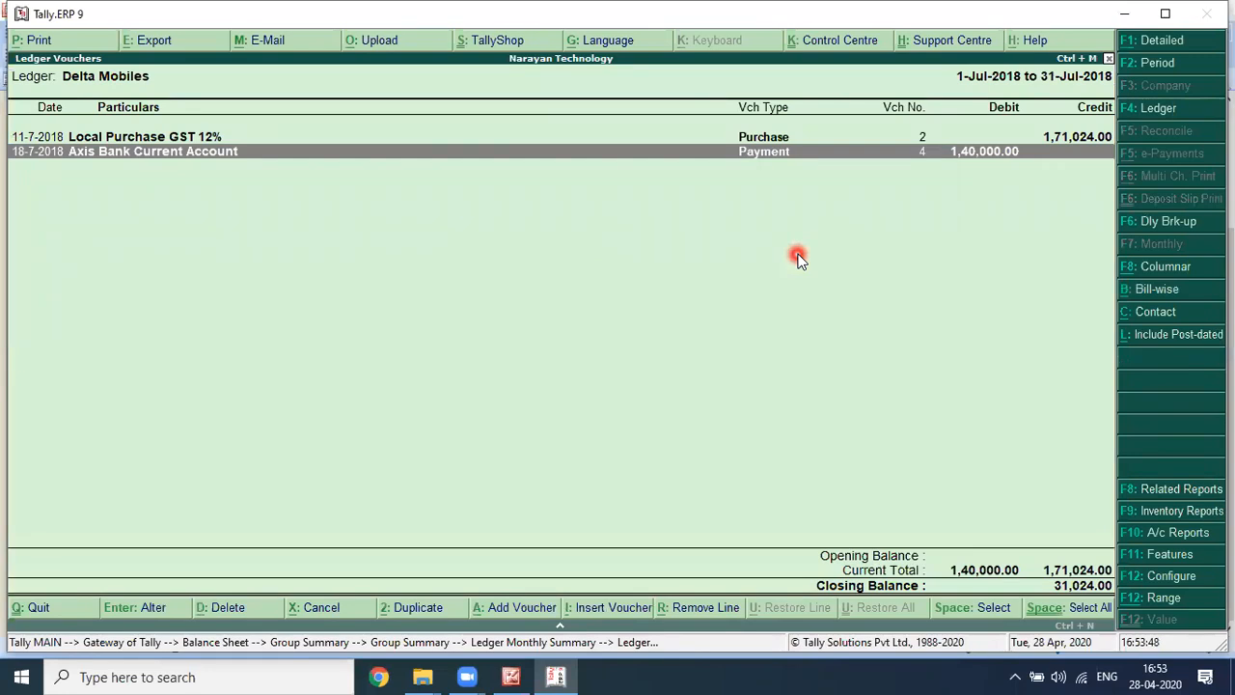
click(1162, 294)
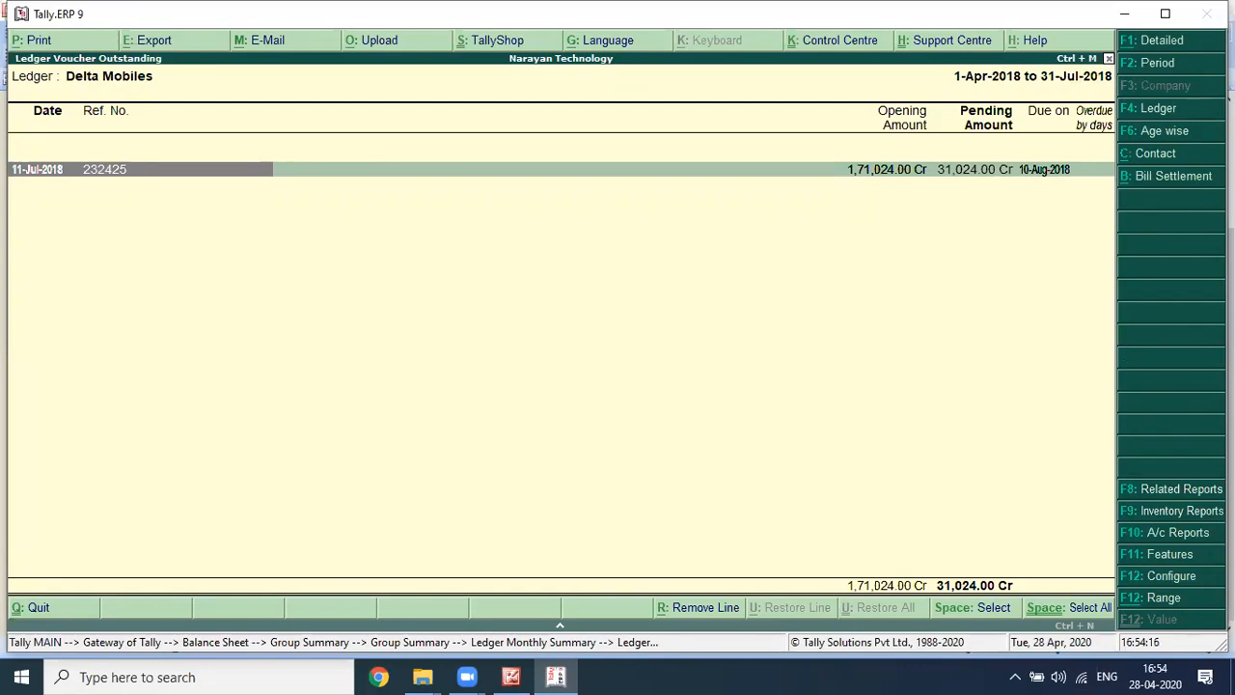
- Set the outstanding report's period from 1-4-2018 to 31-3-2019 and examine the Delta Mobiles bill's overdue days
key(F2)
key(Return)
text(321)
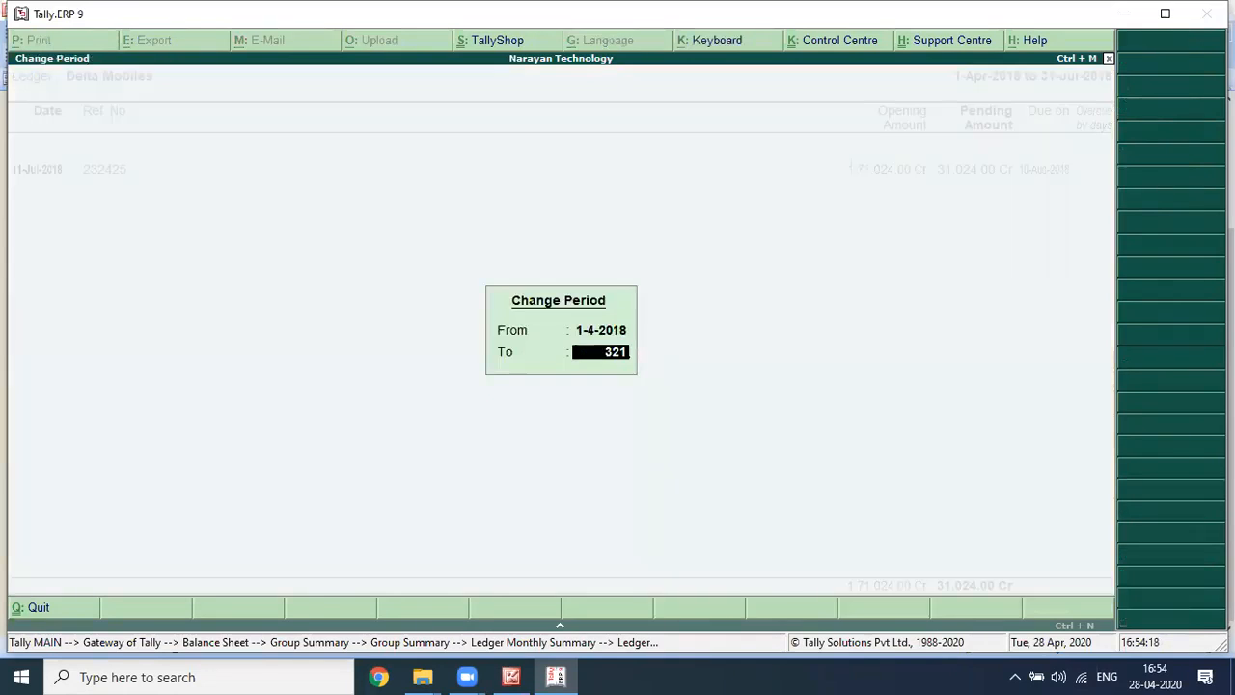
key(BackSpace)
key(BackSpace)
text(1-3-19)
key(Return)
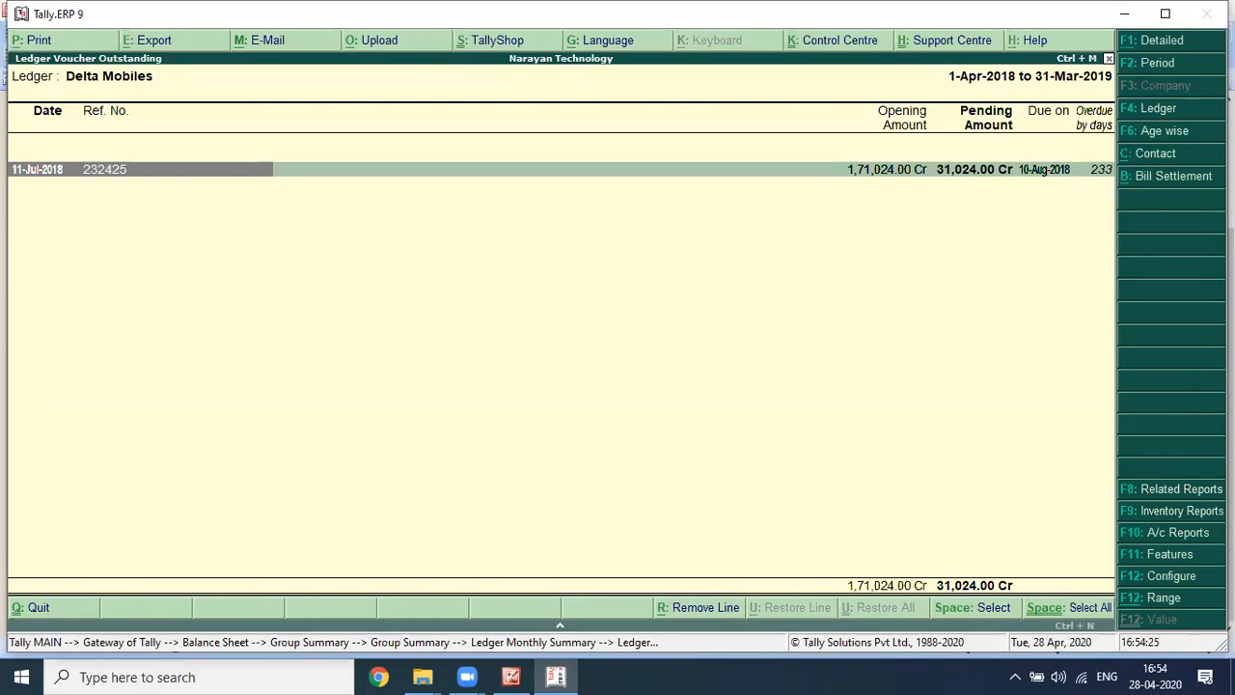
click(1077, 98)
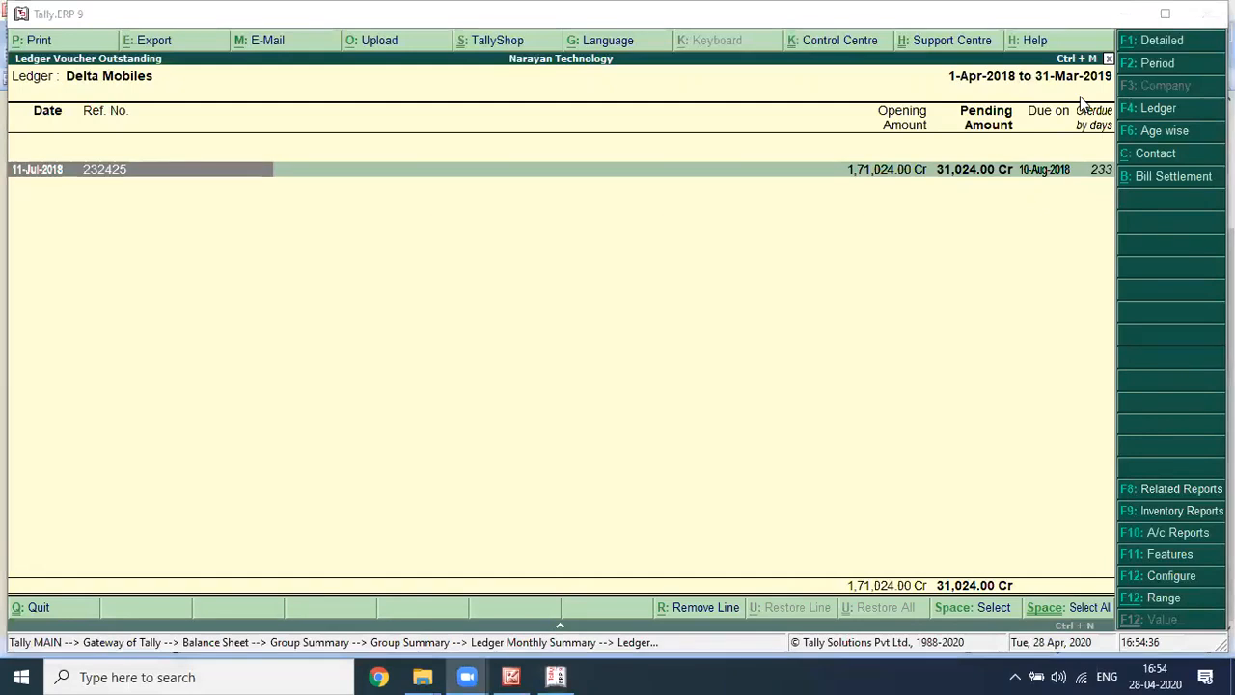
click(1113, 163)
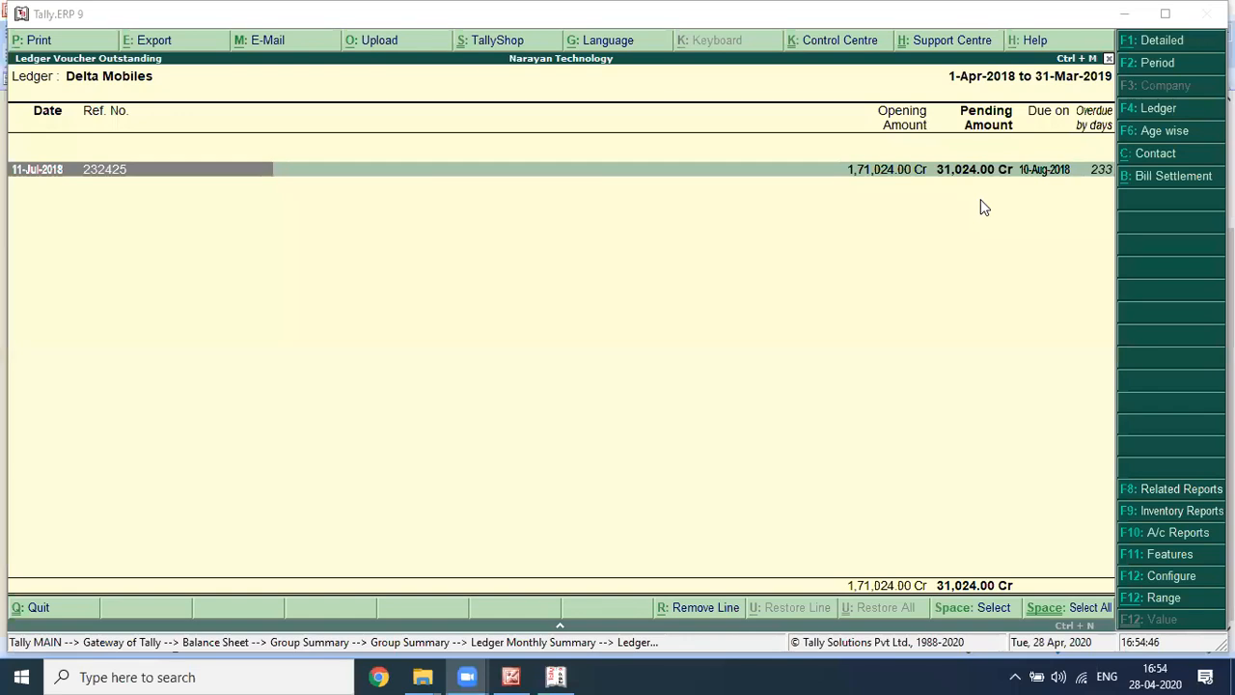
click(787, 312)
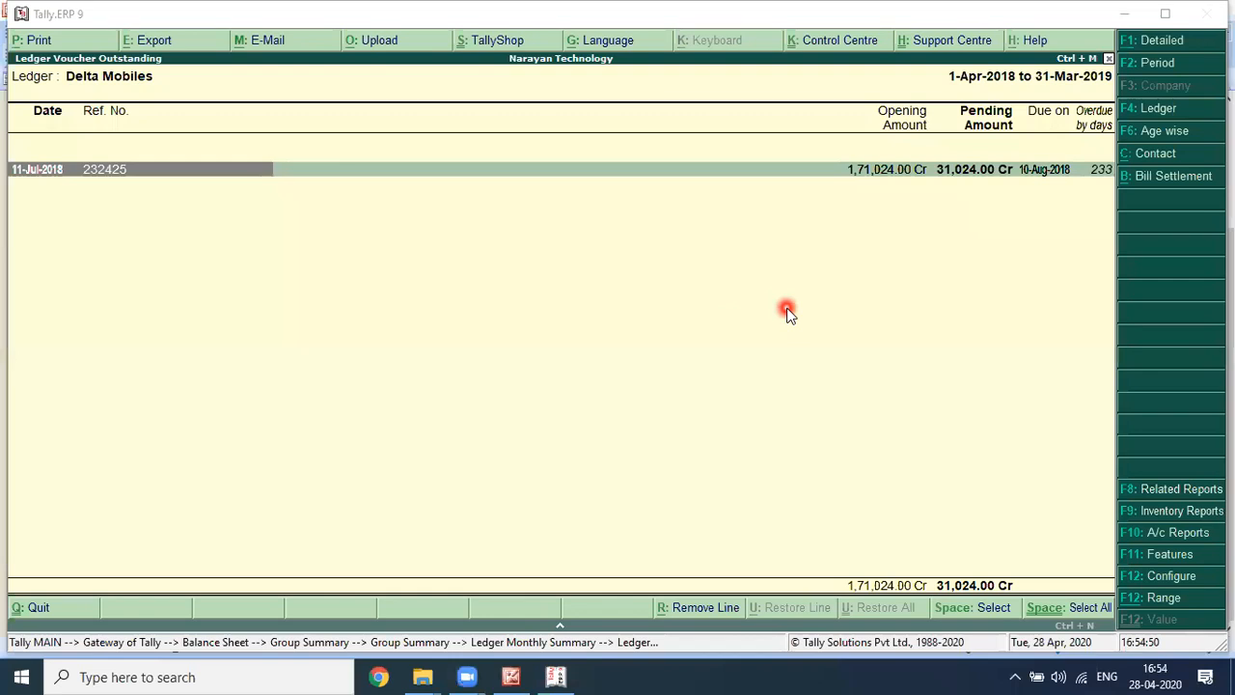
- Set the Delta Mobiles outstanding report's end date to 31-7-18 and check the bill's due date
key(F2)
key(Return)
text(31-7-1)
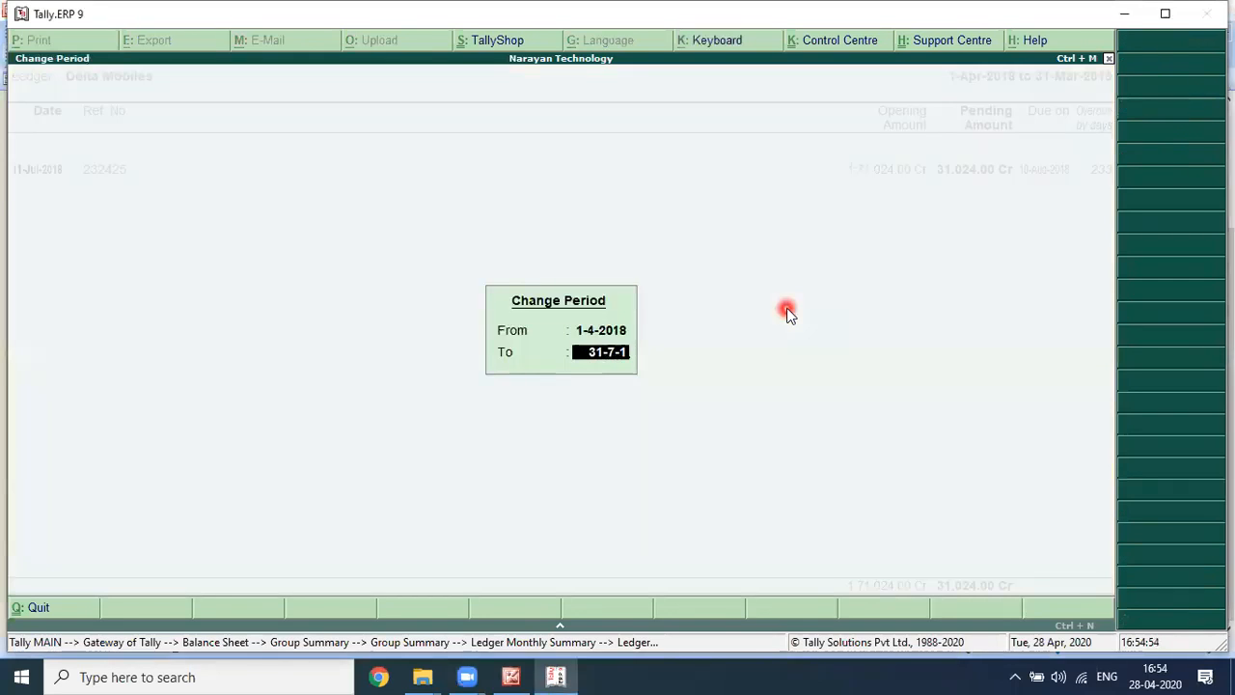
text(8)
key(Return)
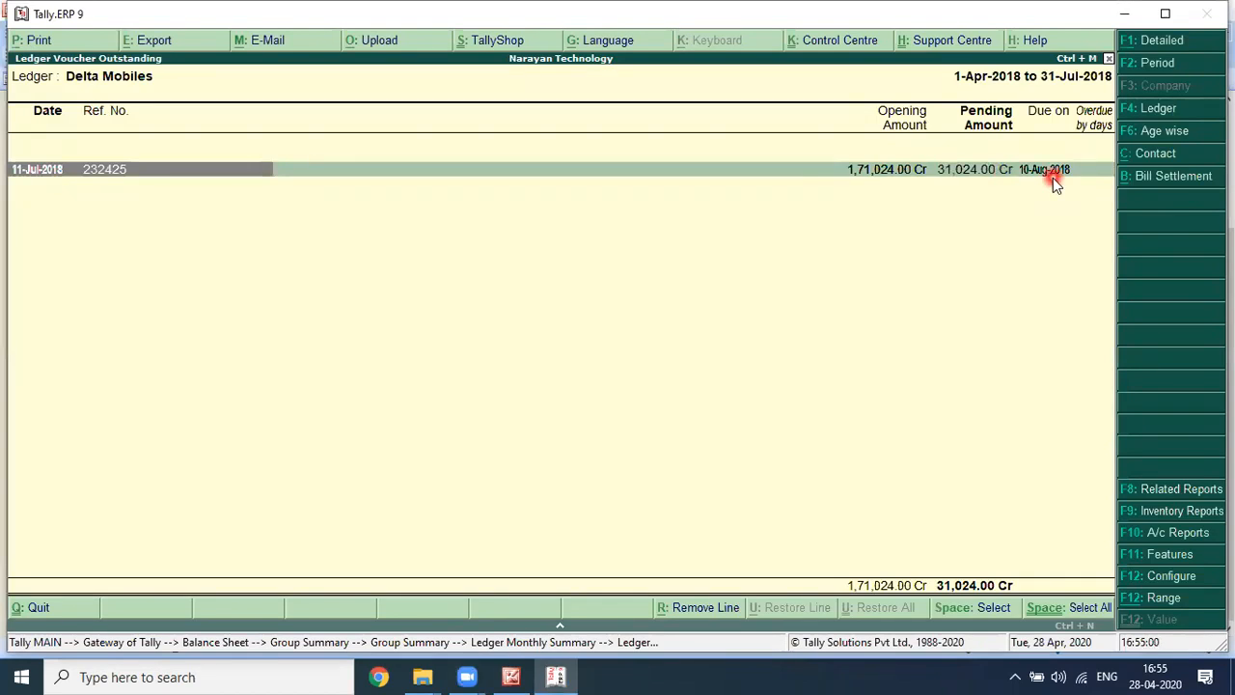
- Set the outstanding report's end date to 31-3-19, check the overdue days, and return to the Balance Sheet
key(F2)
key(Return)
text(31-3-19)
key(Return)
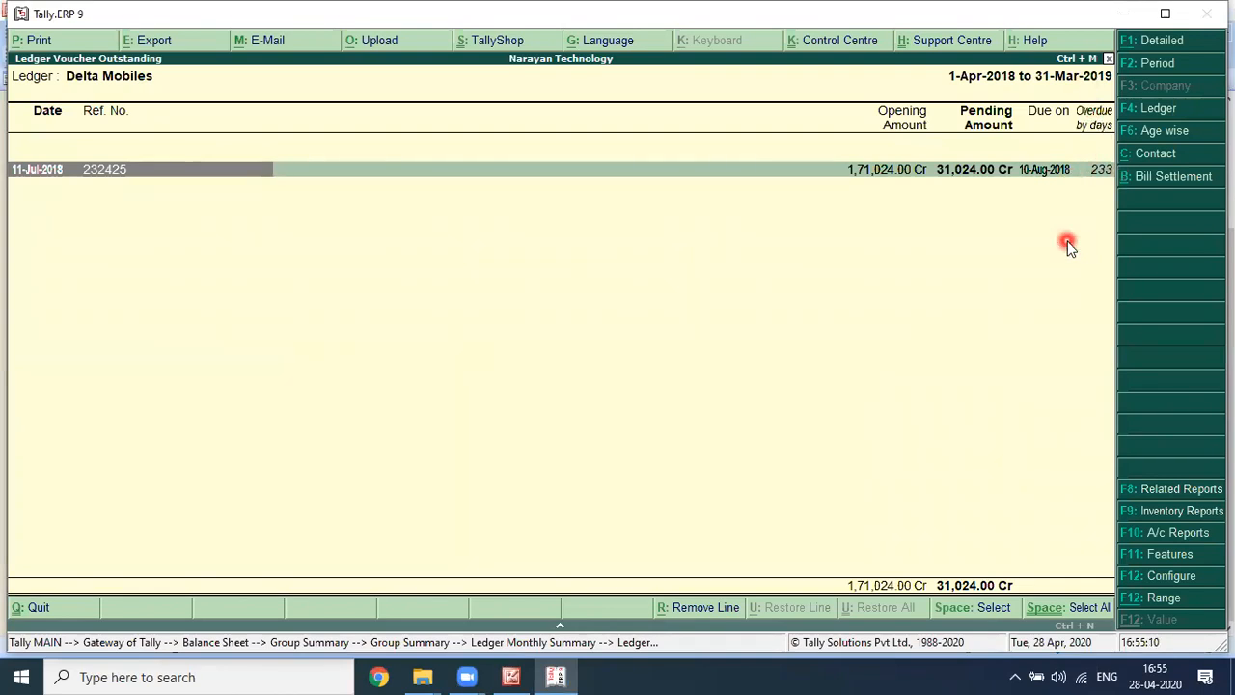
key(Return)
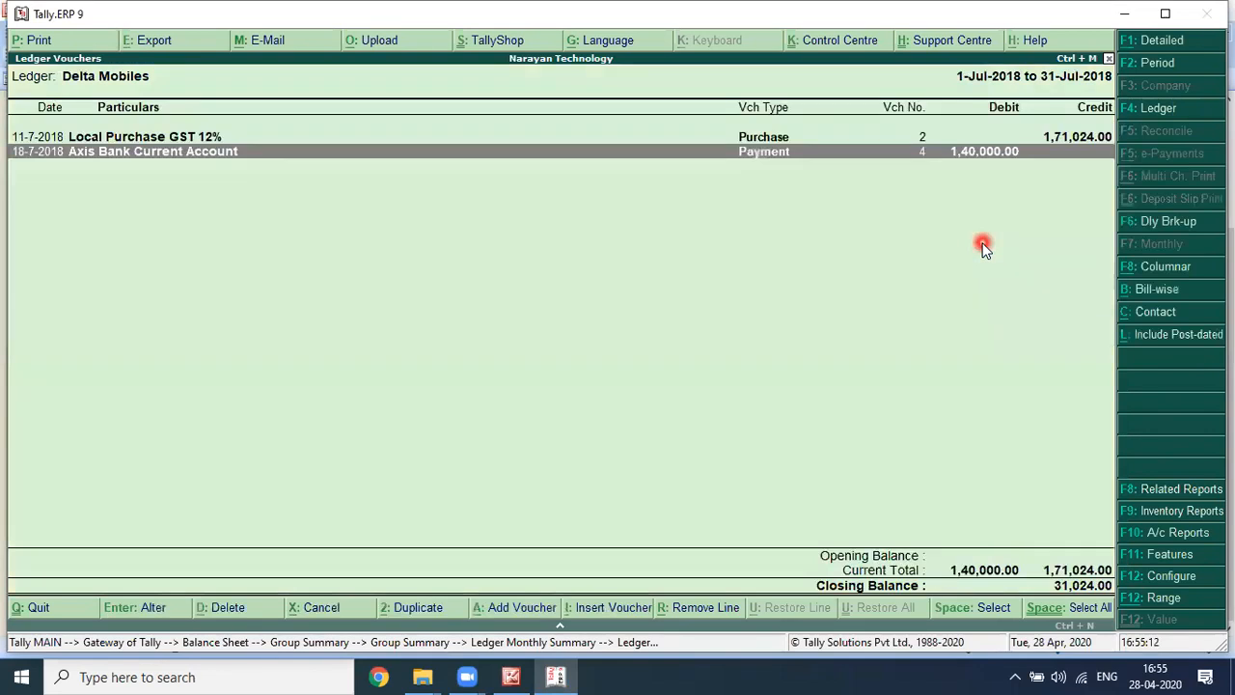
key(Escape)
key(Escape)
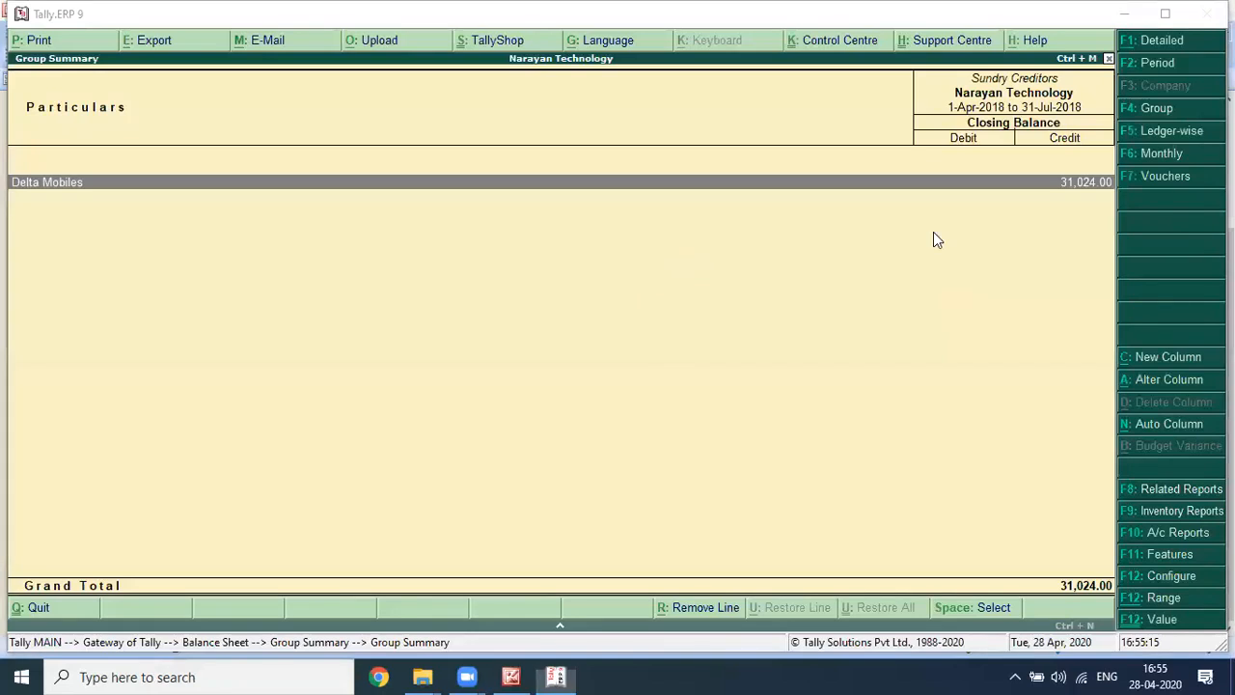
click(933, 232)
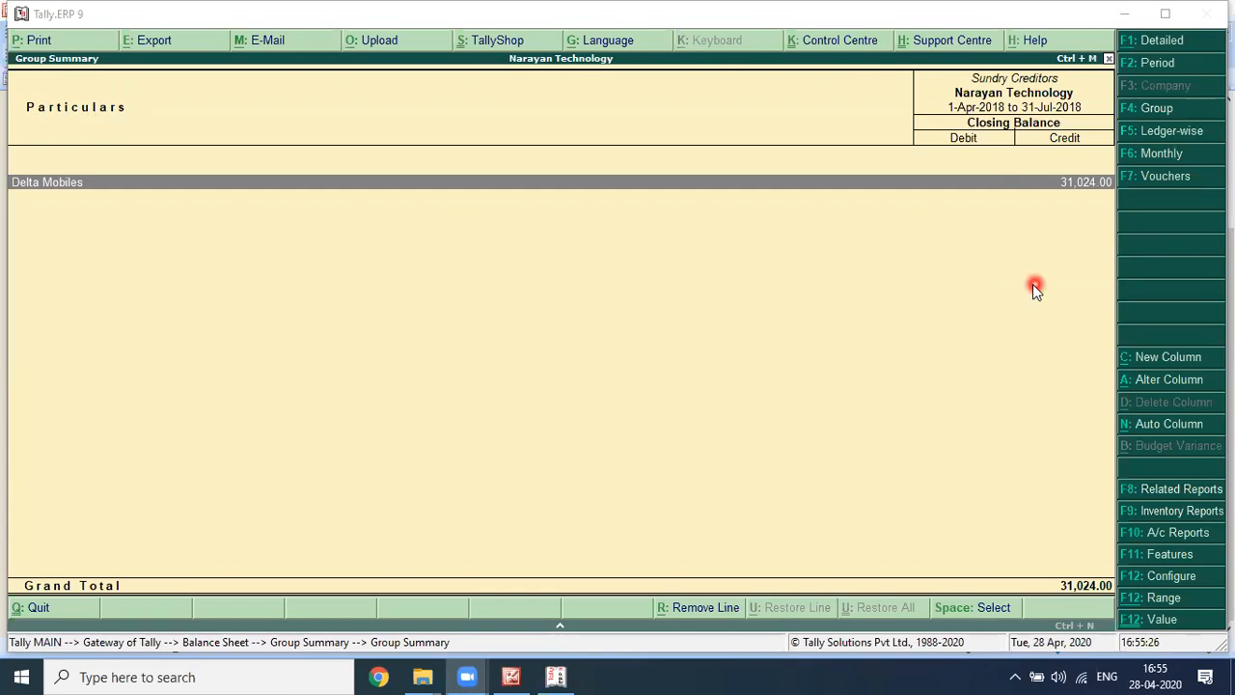
key(Escape)
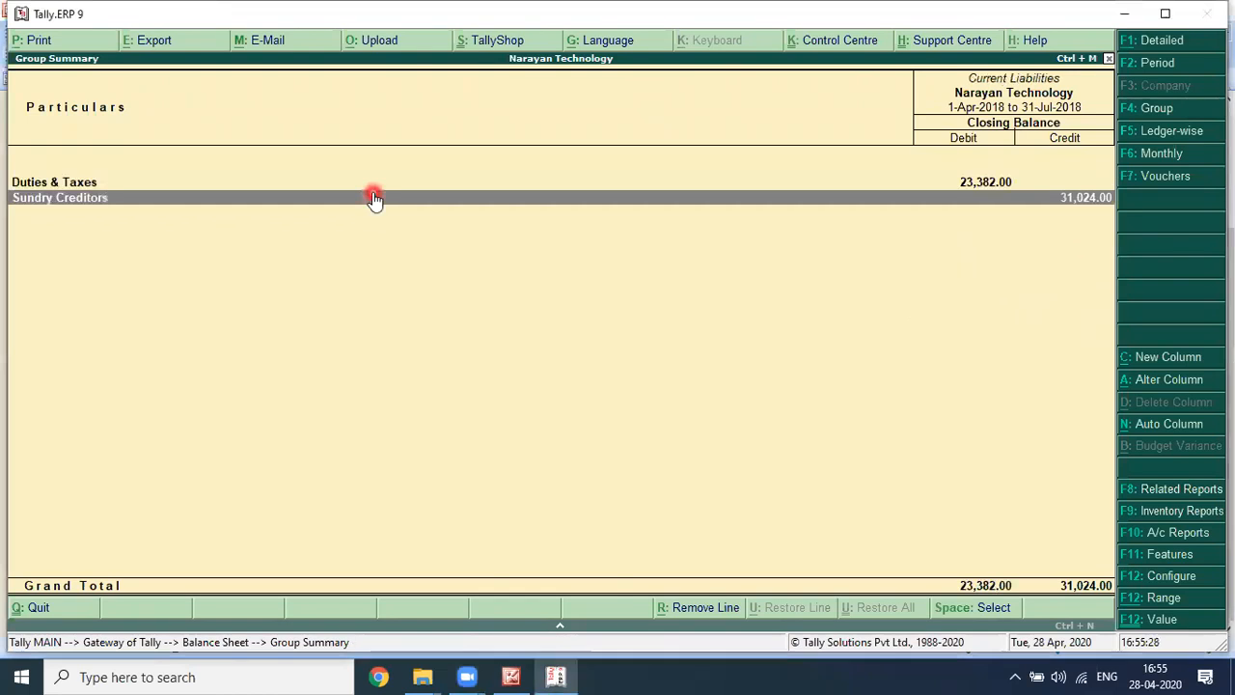
key(Escape)
- Drill down from Fixed Assets to Computer & Printer GST 12%'s July vouchers in detailed view and examine the Maya Computers journal entry
key(Down)
key(Right)
key(Up)
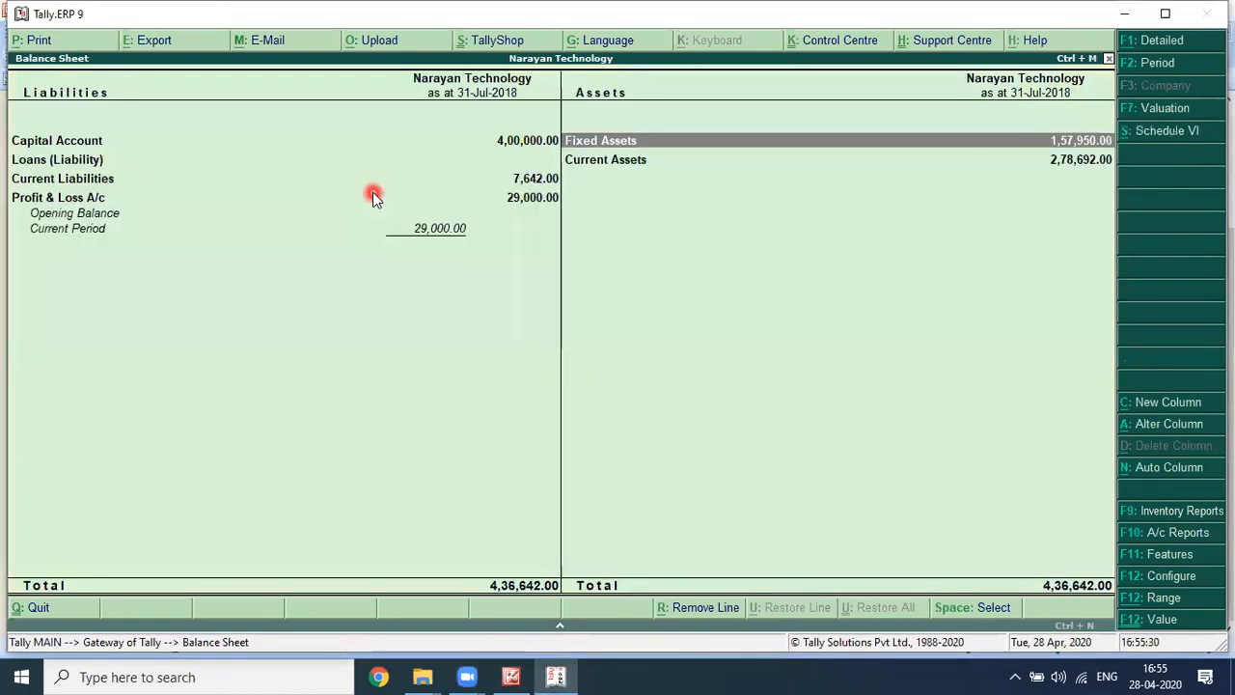
key(Return)
key(Return)
key(Return)
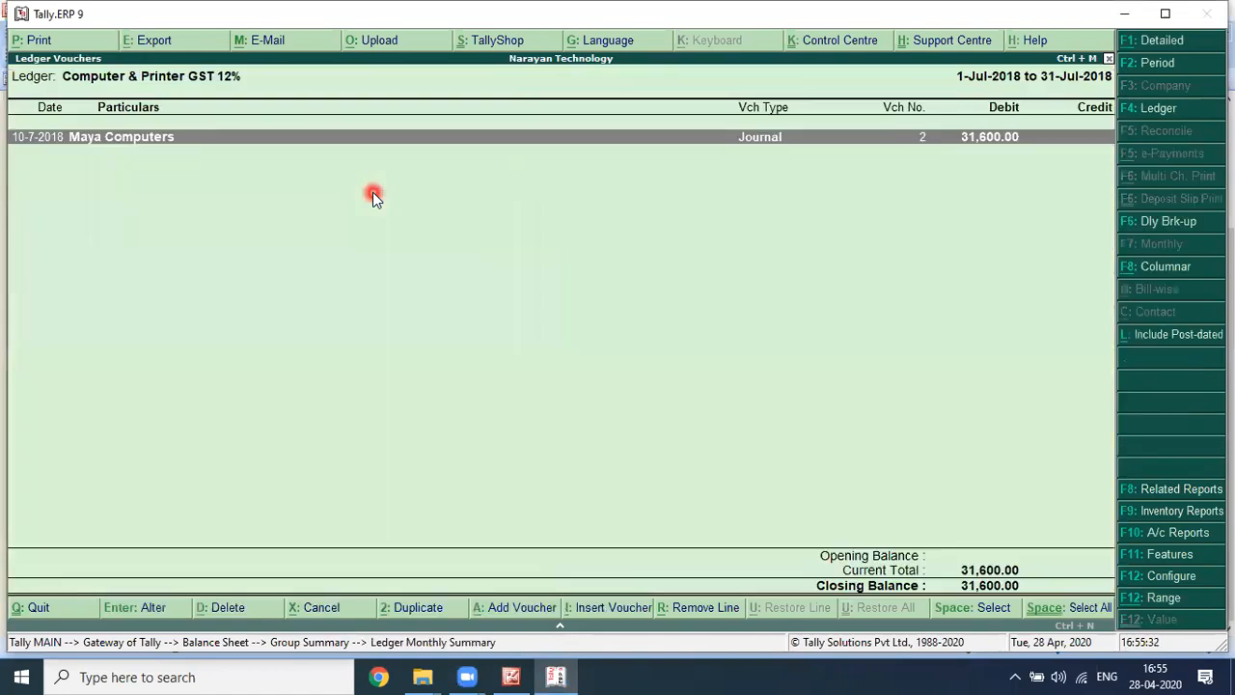
key(alt+F1)
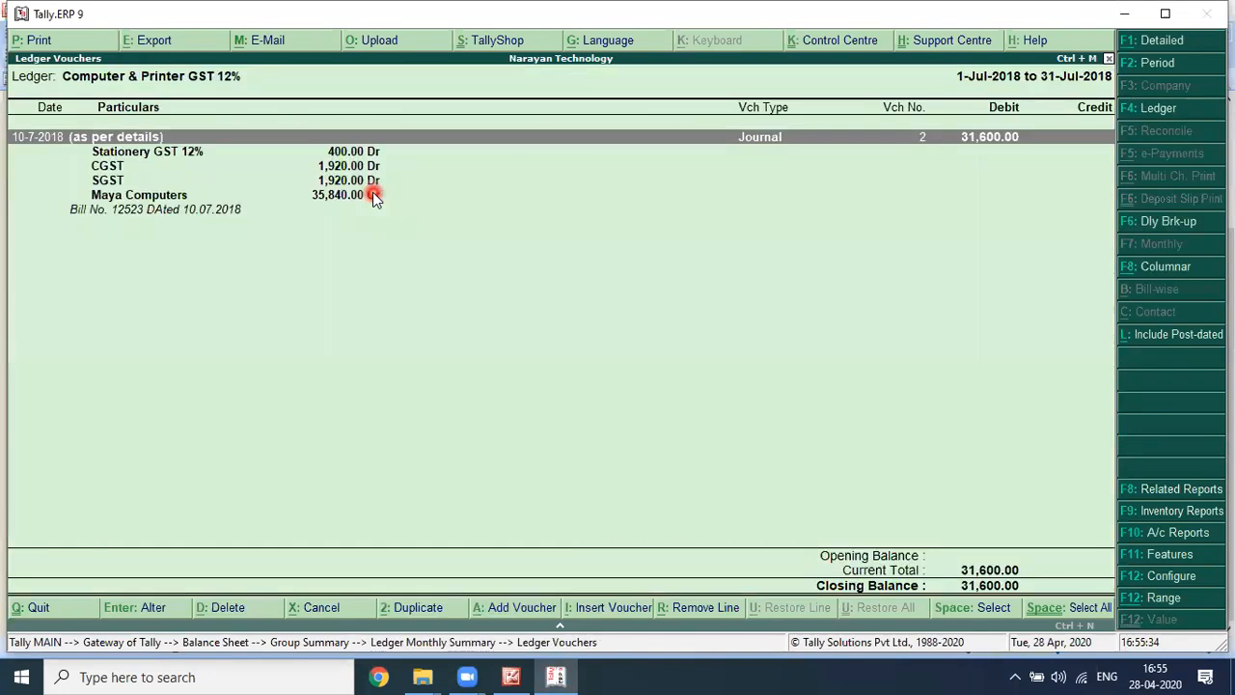
key(Return)
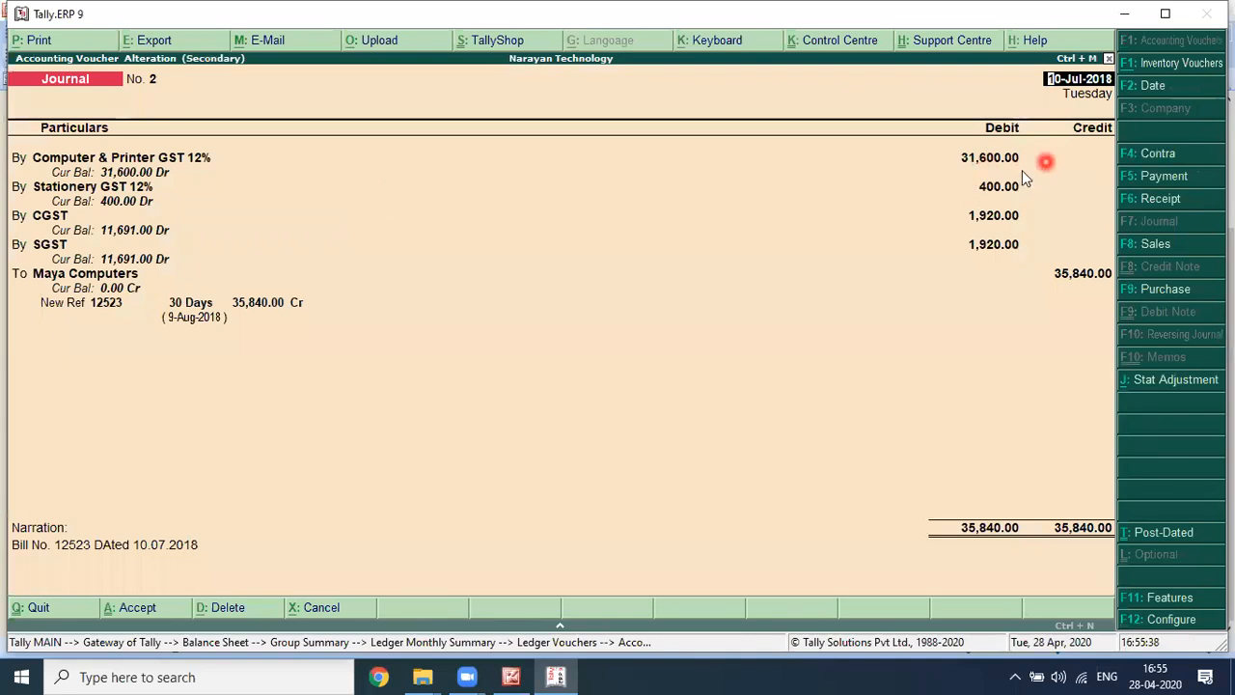
key(Escape)
key(y)
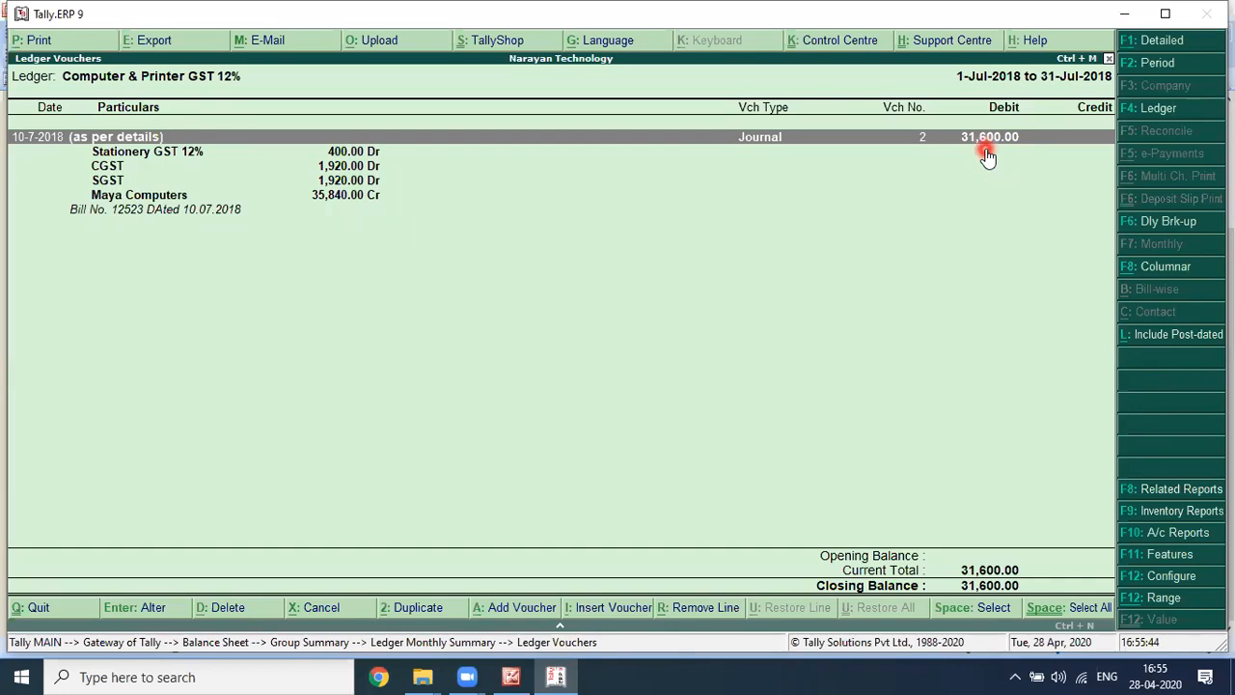
- Examine the Arodhya Furniture journal entry in the Furniture & Fixture GST @ 12% ledger, and return to the Balance Sheet
key(Escape)
key(Escape)
key(Down)
key(Return)
key(Return)
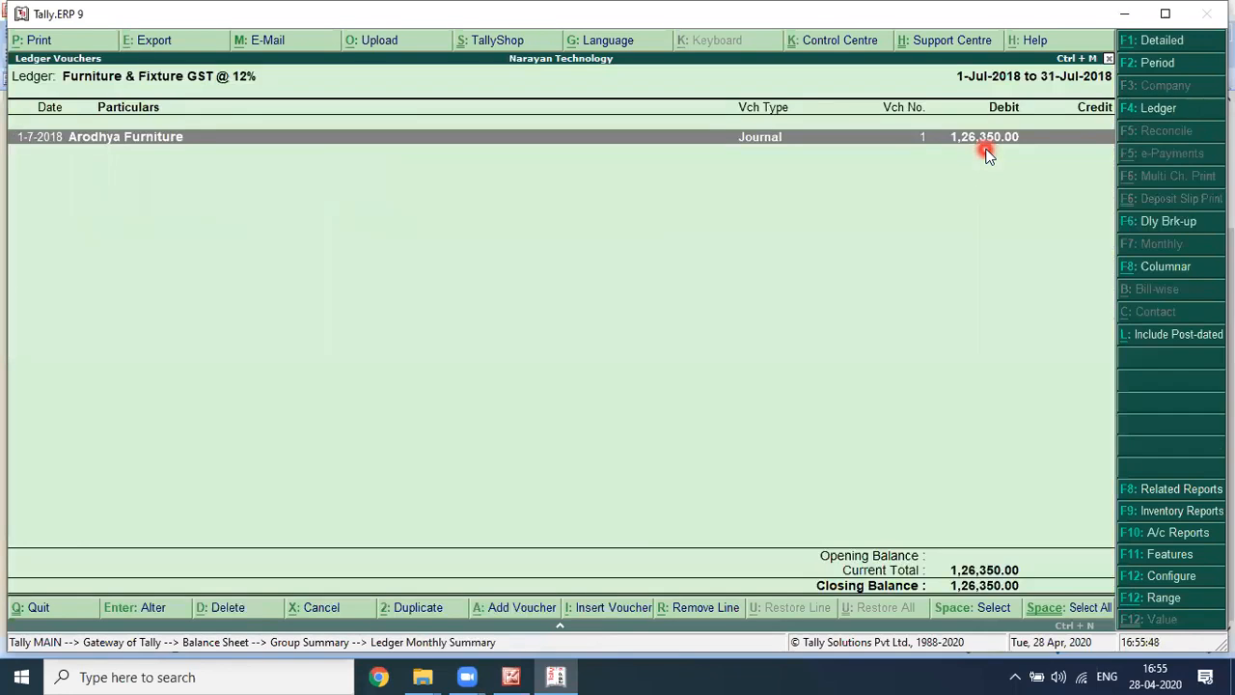
key(Return)
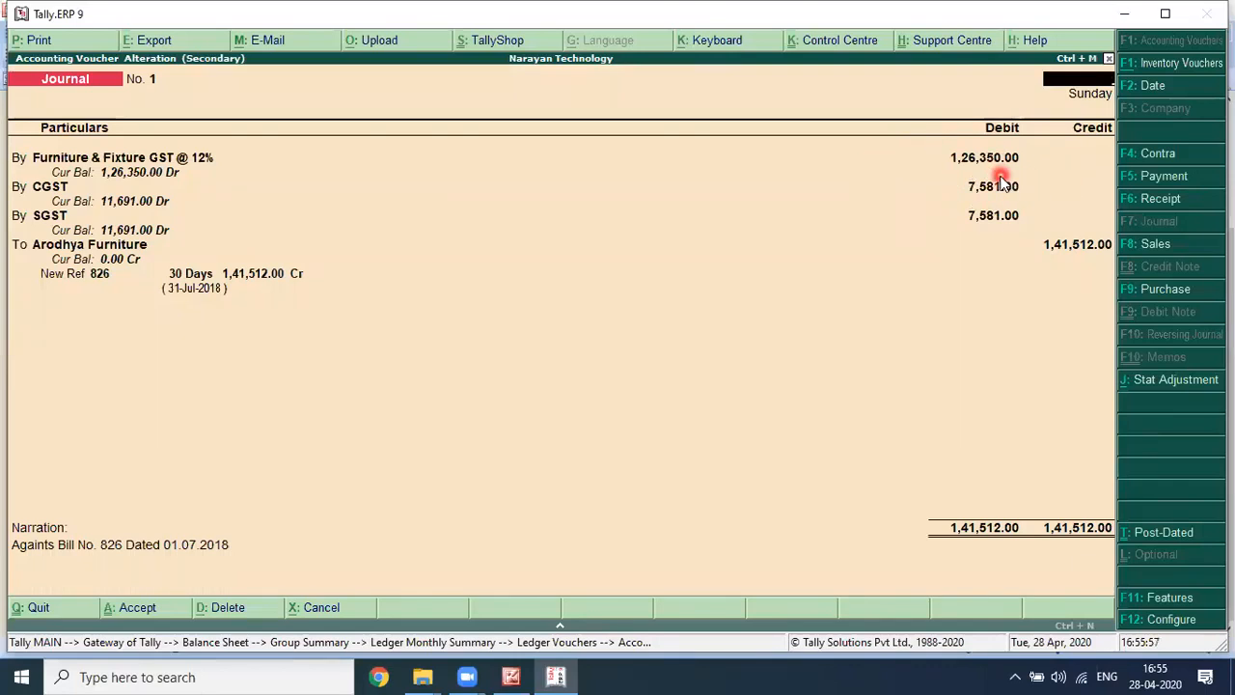
key(Escape)
key(Escape)
key(Escape)
key(Escape)
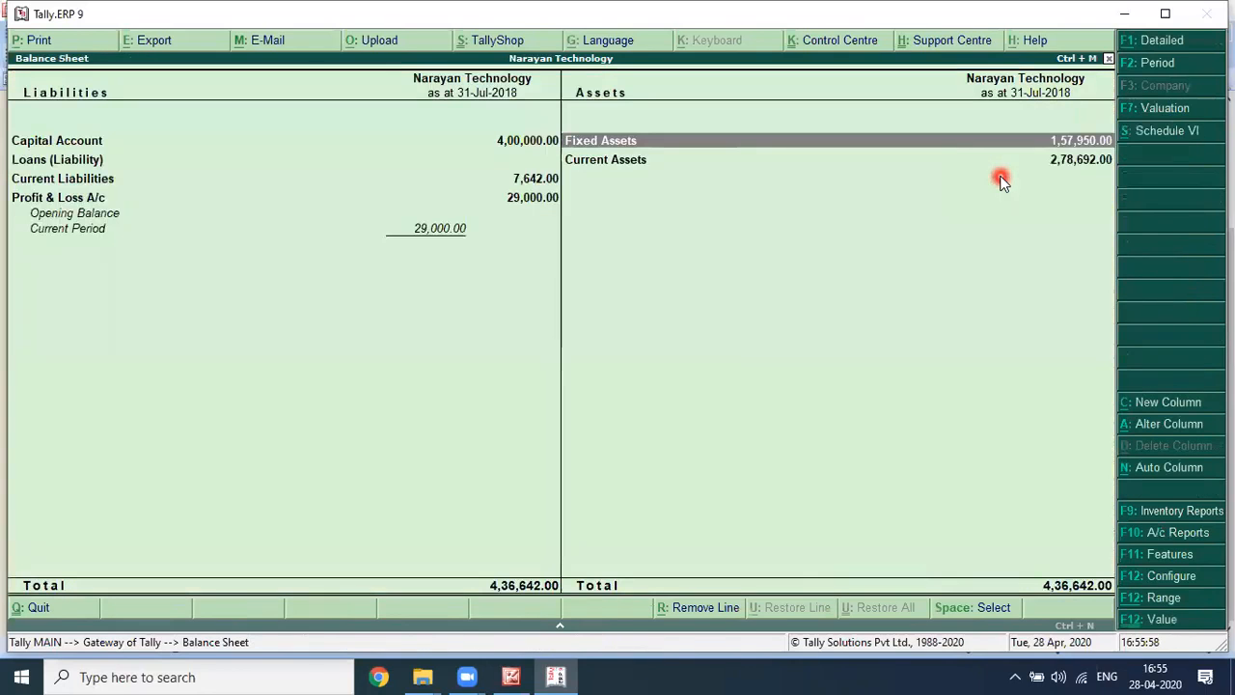
- Drill down from Current Assets to the Closing Stock summary and return to the group summary
key(Down)
key(Return)
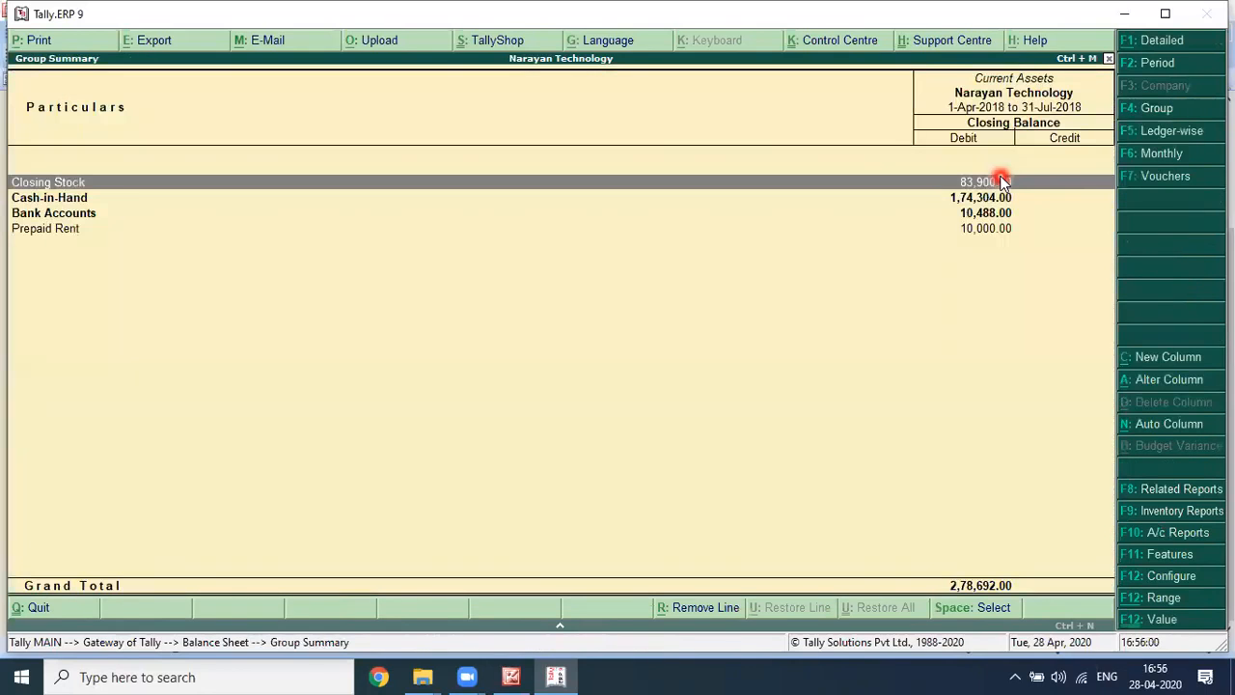
key(Return)
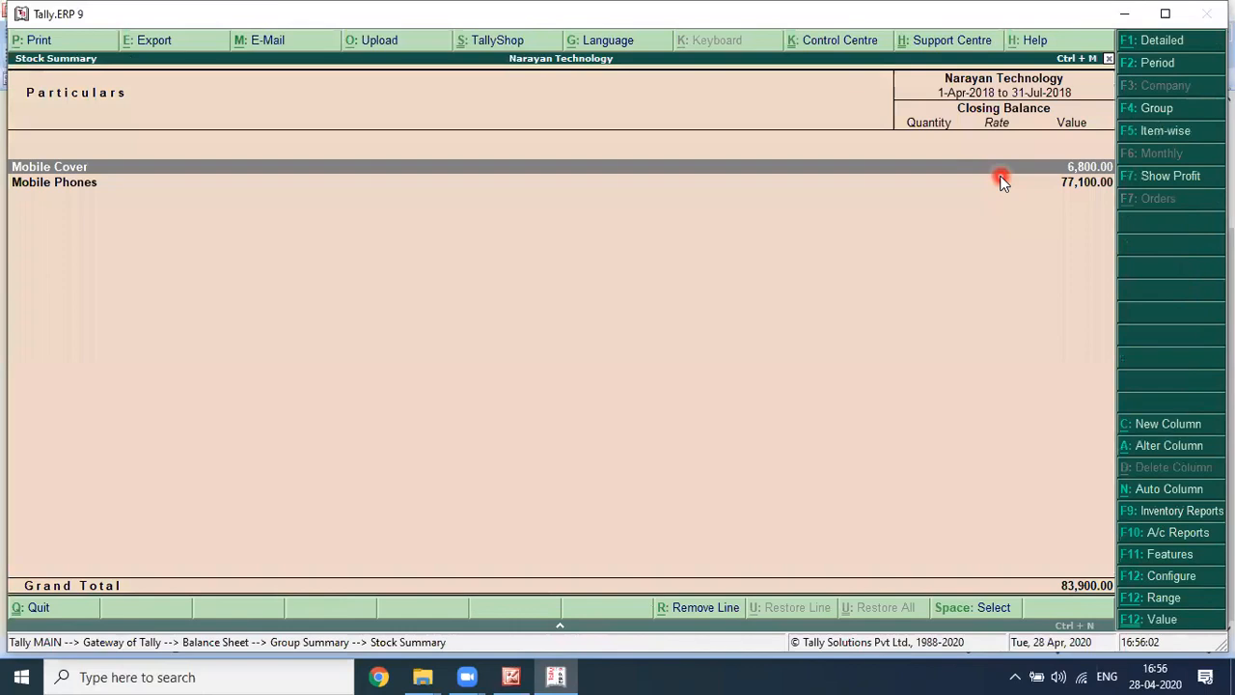
key(Escape)
- Drill down from Cash-in-Hand to the Cash ledger's July vouchers and review its receipts and payments
key(Down)
key(Return)
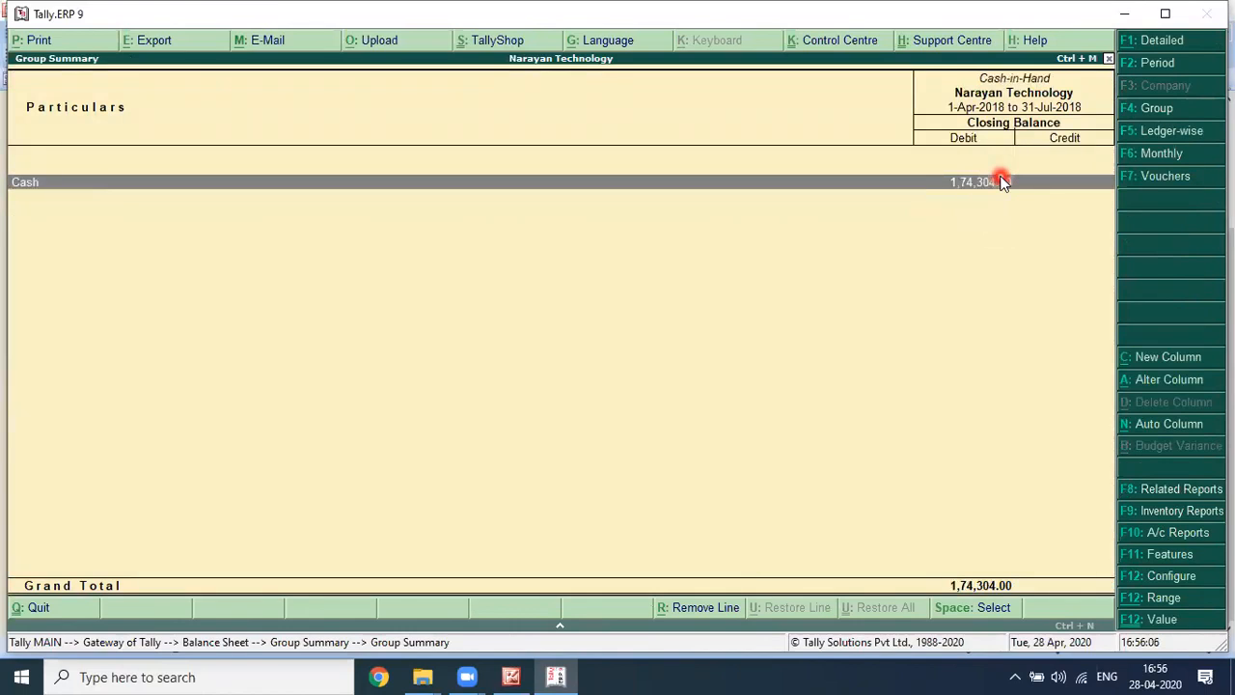
key(Escape)
key(Return)
key(Return)
key(Return)
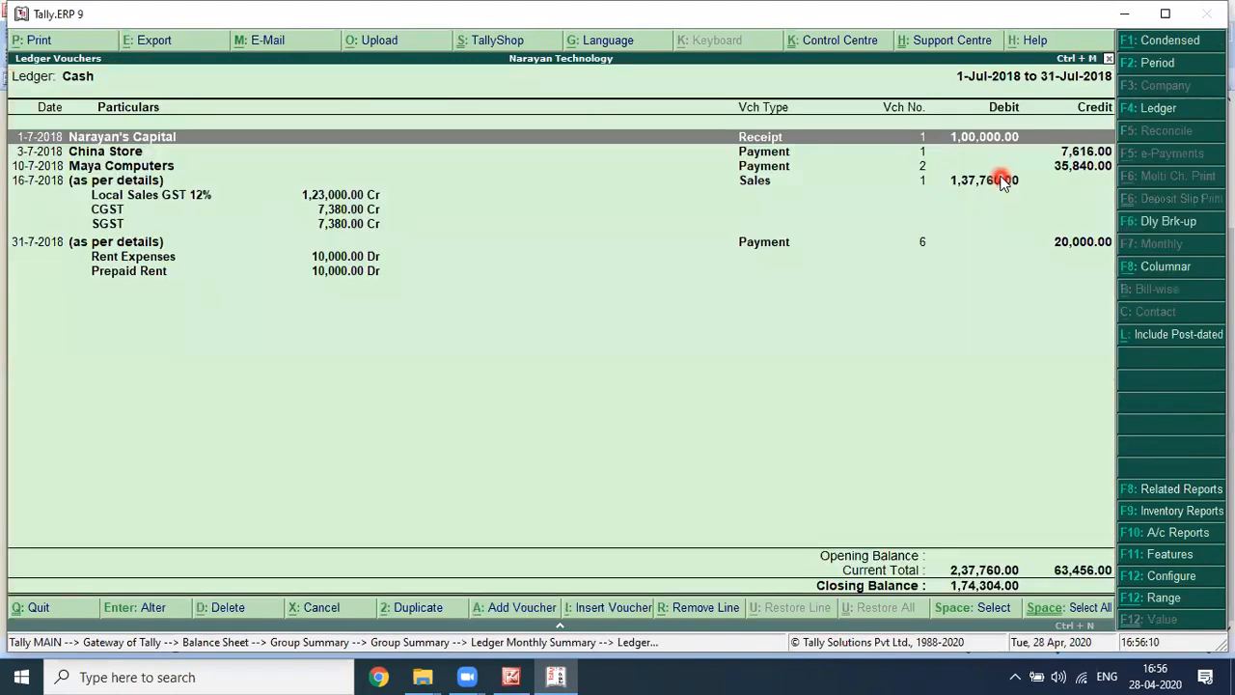
key(Down)
key(Down)
key(Down)
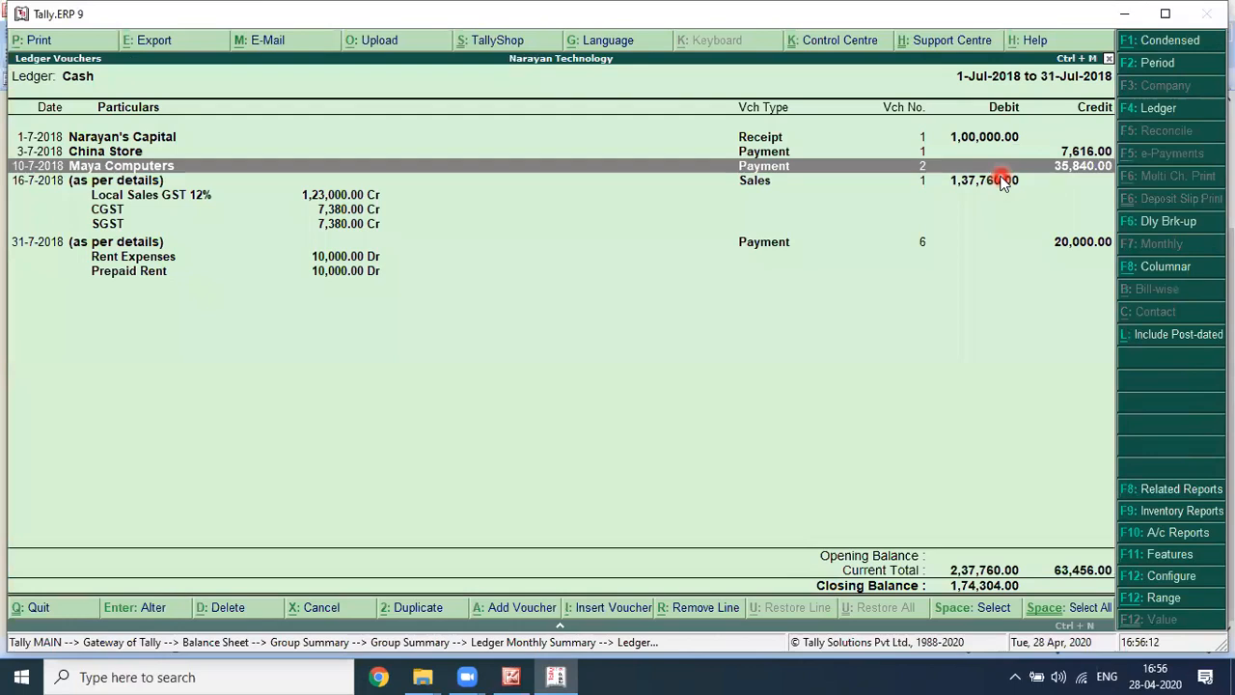
key(Up)
key(Up)
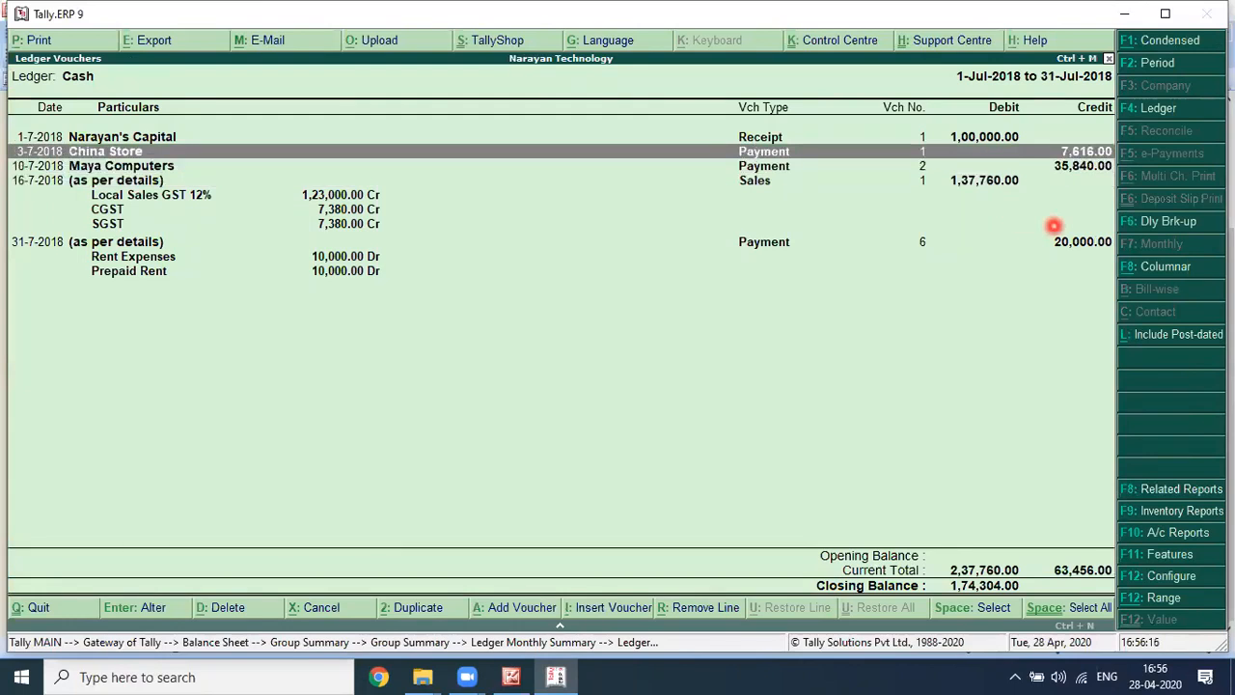
- Show the daily breakup of the Cash ledger for July and examine each day's transactions and closing balance
click(1164, 222)
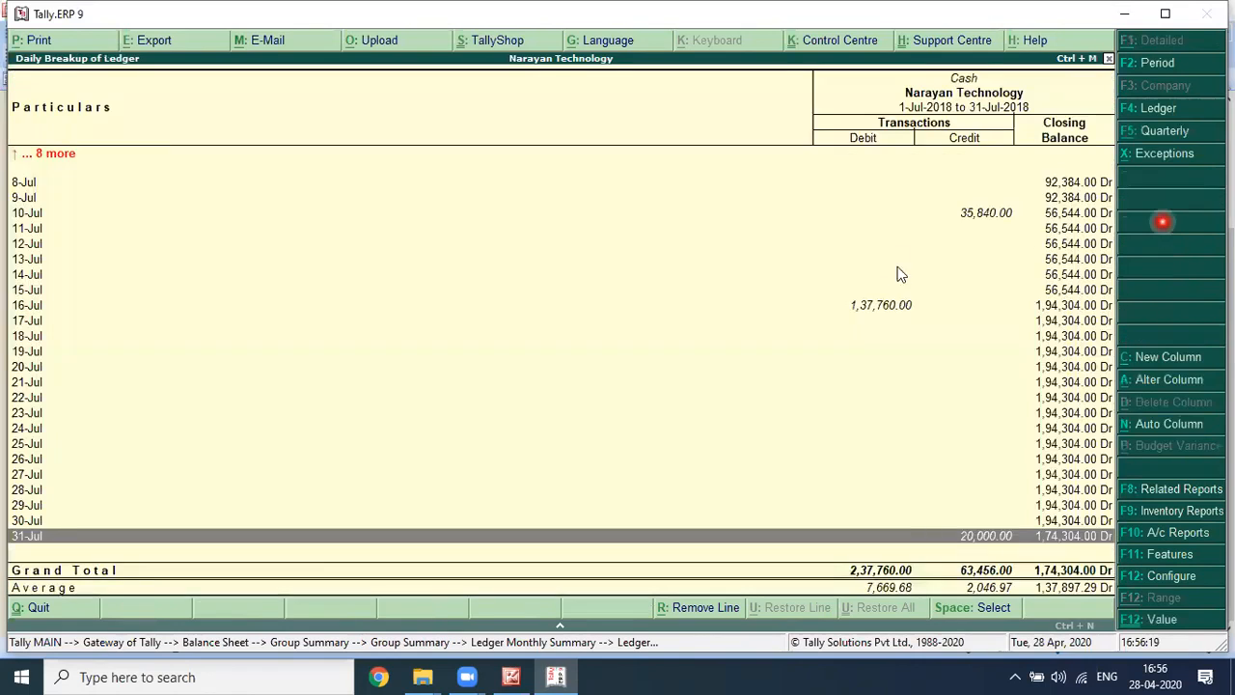
key(Up)
key(Up)
key(Up)
key(Up)
key(Up)
key(Up)
key(Up)
key(Up)
key(Up)
key(Up)
key(Up)
key(Up)
key(Up)
key(Up)
key(Up)
key(Up)
key(Up)
key(Up)
key(Up)
key(Up)
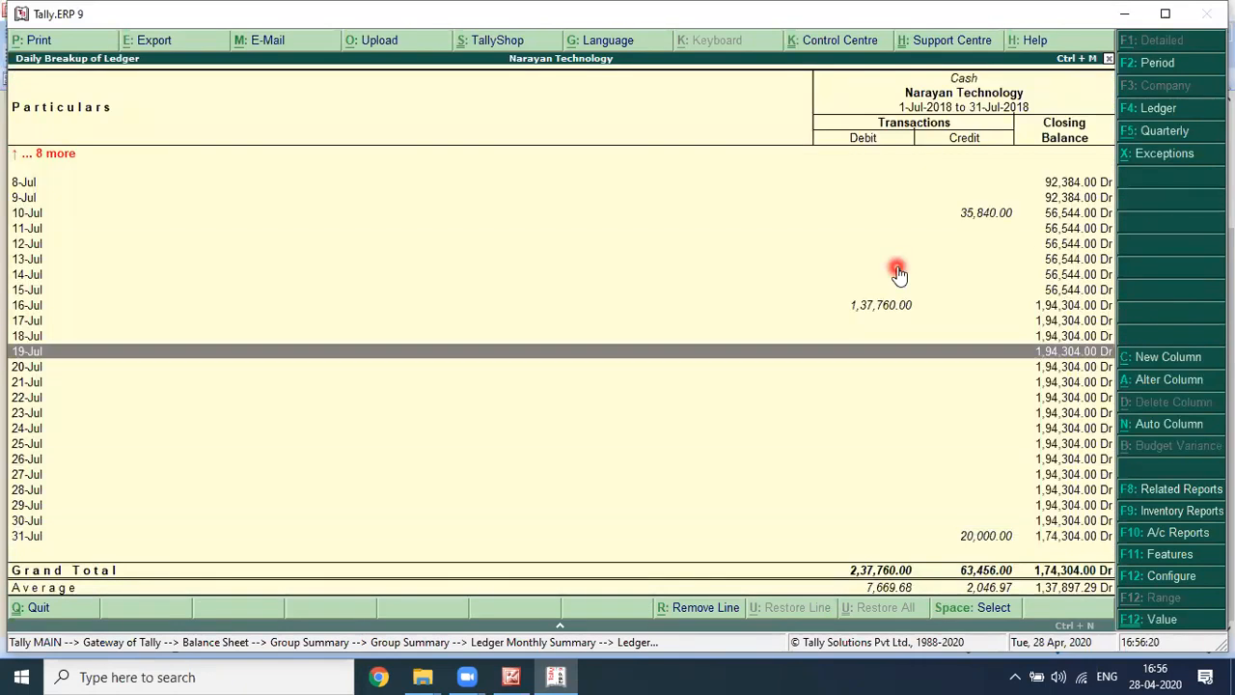
key(Down)
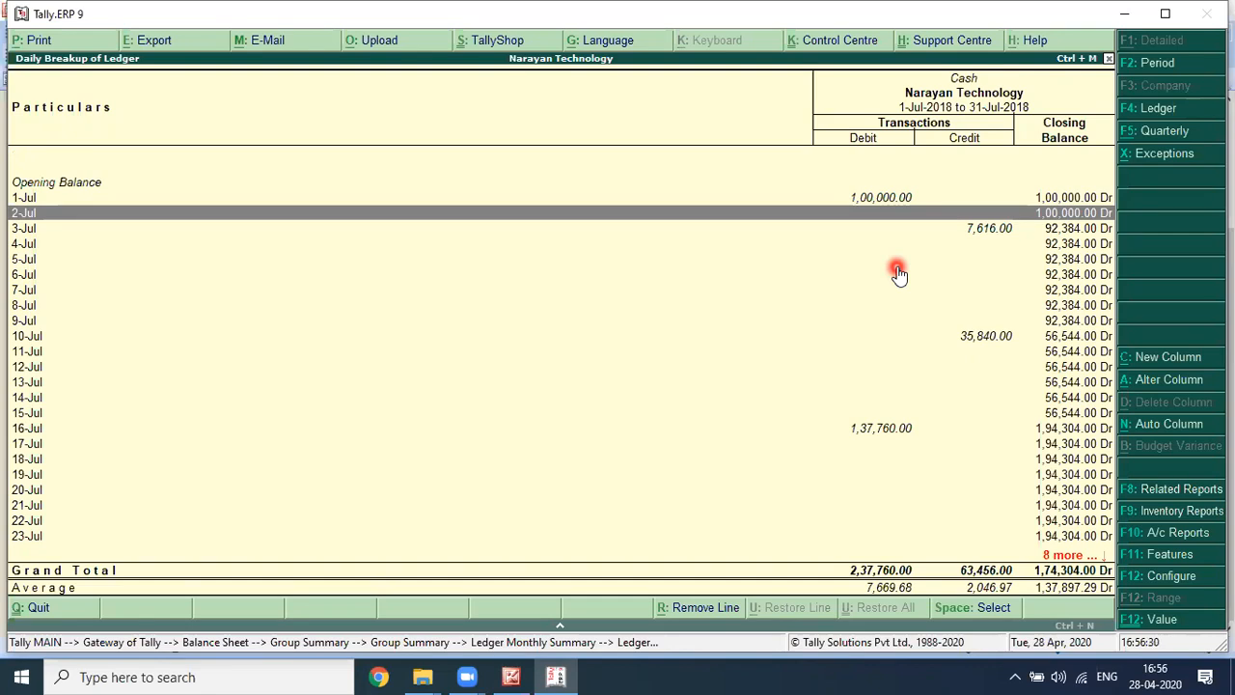
key(Down)
key(Up)
key(Down)
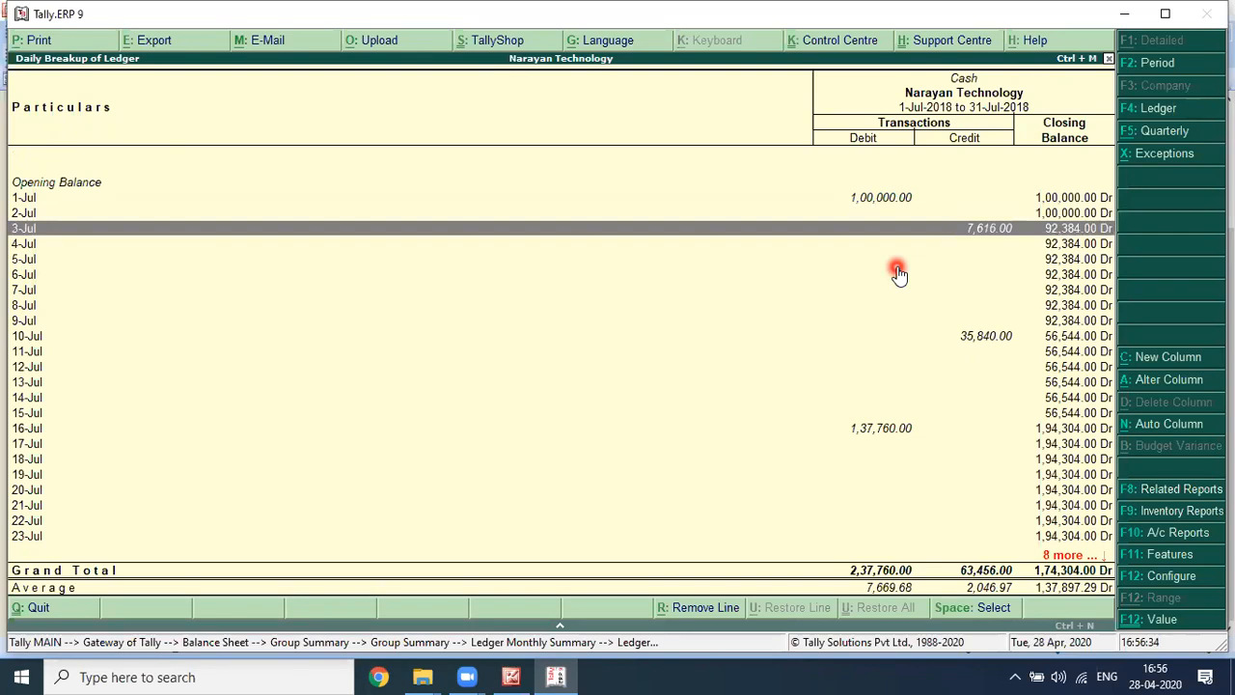
key(Up)
key(Down)
key(Up)
key(Up)
key(Down)
key(Down)
key(Down)
key(Down)
key(Down)
key(Down)
key(Down)
key(Down)
key(Down)
key(Down)
key(Down)
key(Down)
key(Down)
key(Down)
key(Down)
key(Down)
key(Down)
key(Down)
key(Down)
key(Down)
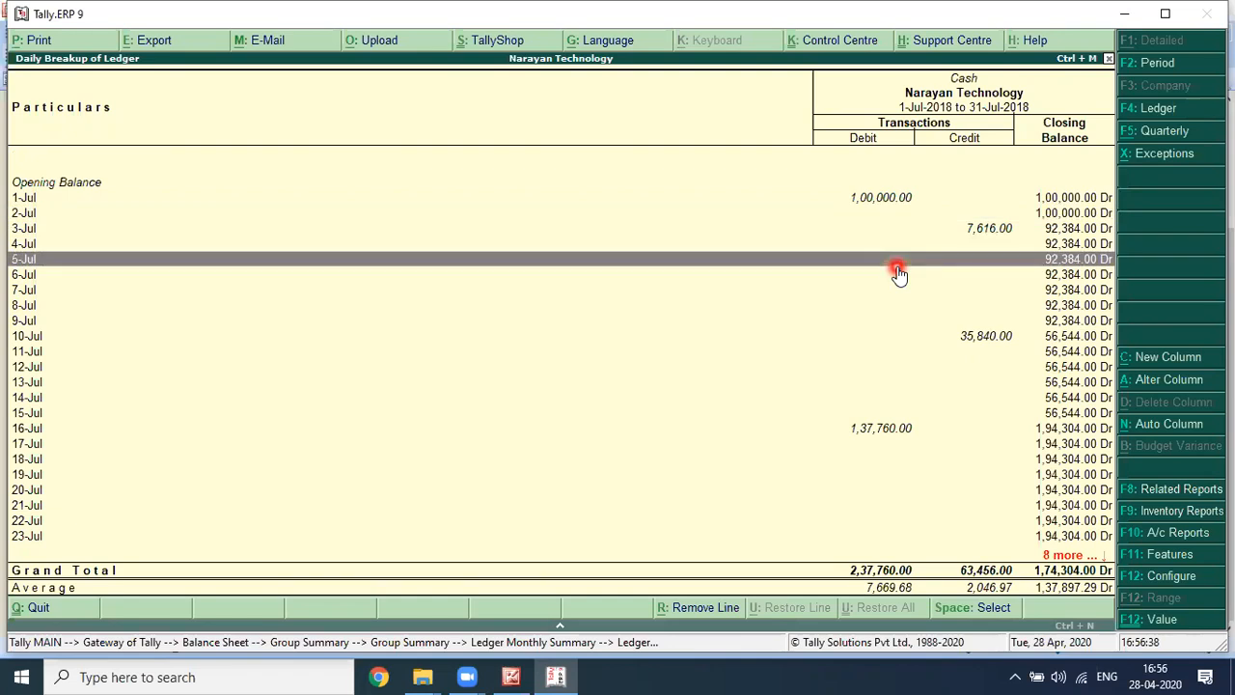
key(Up)
key(Up)
key(Up)
key(Up)
key(Up)
key(Up)
key(Up)
key(Up)
key(Up)
key(Up)
key(Up)
key(Up)
key(Up)
key(Up)
key(Up)
key(Up)
key(Up)
key(Up)
key(Up)
key(Up)
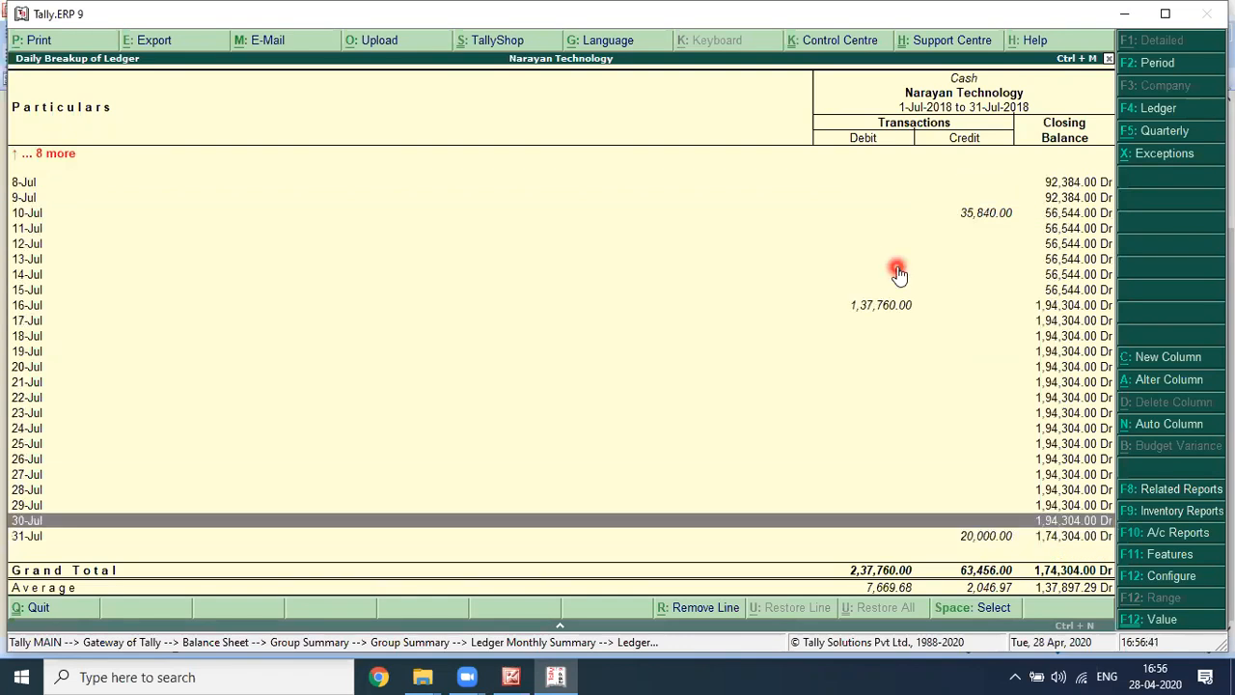
key(Up)
key(Up)
key(Up)
key(Up)
key(Up)
key(Up)
key(Up)
key(Up)
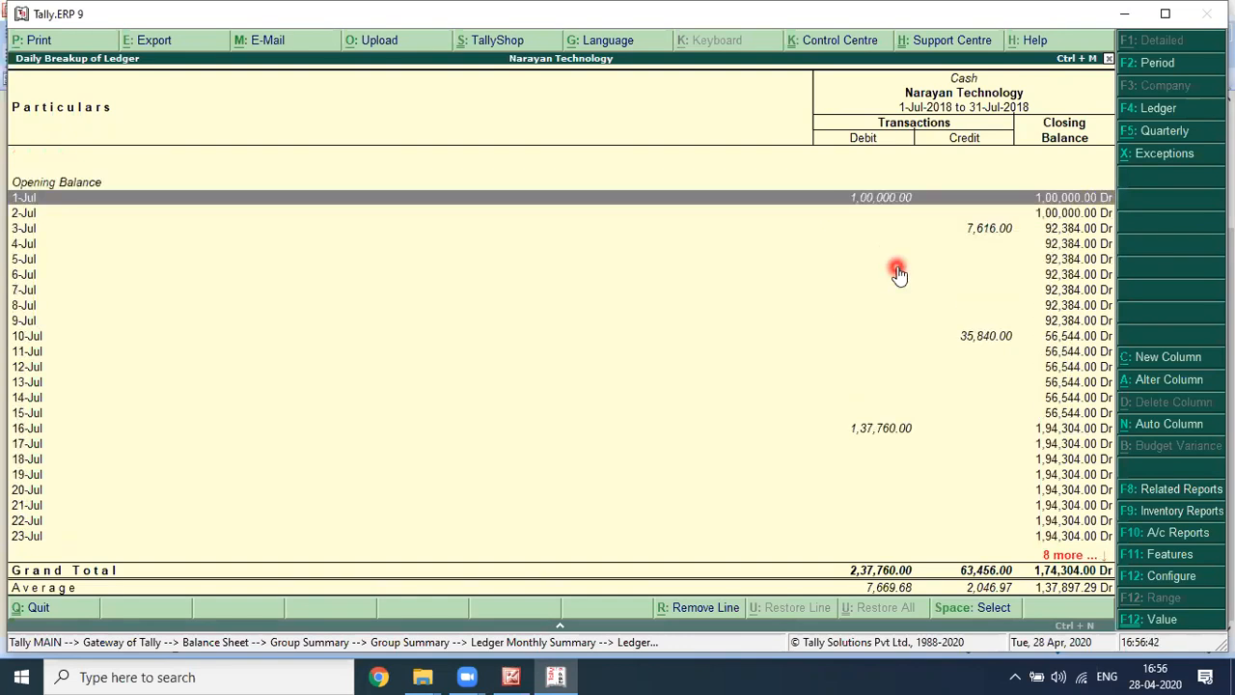
click(1058, 244)
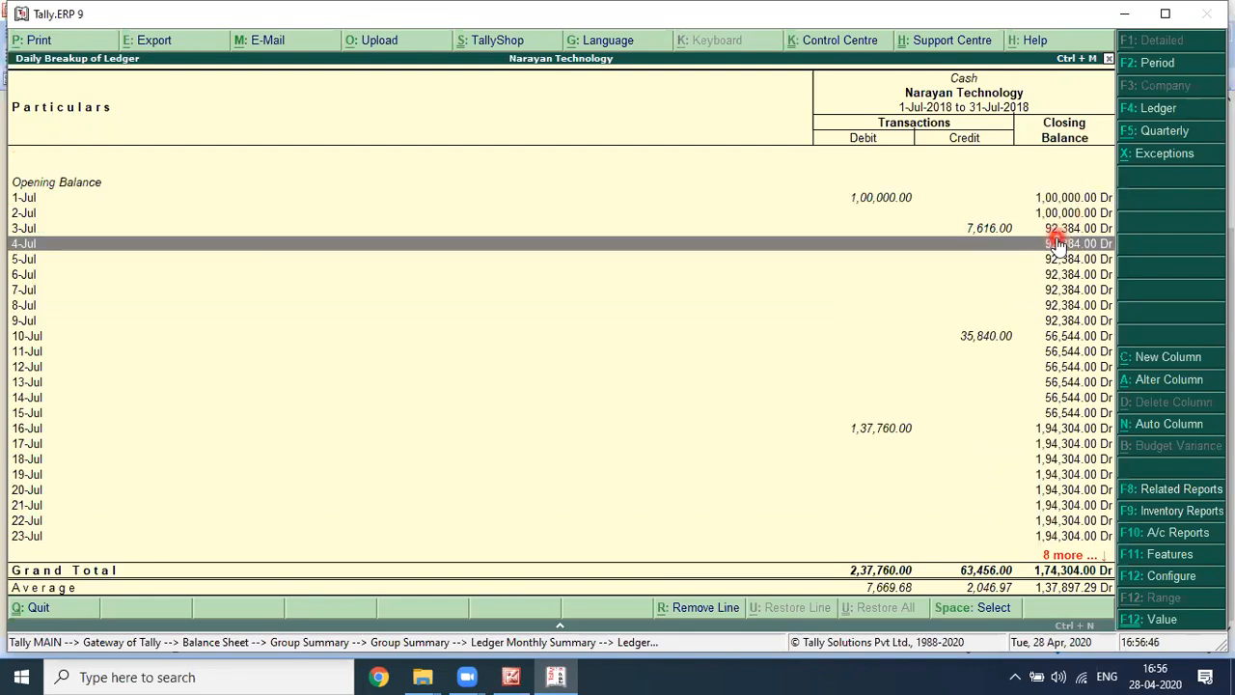
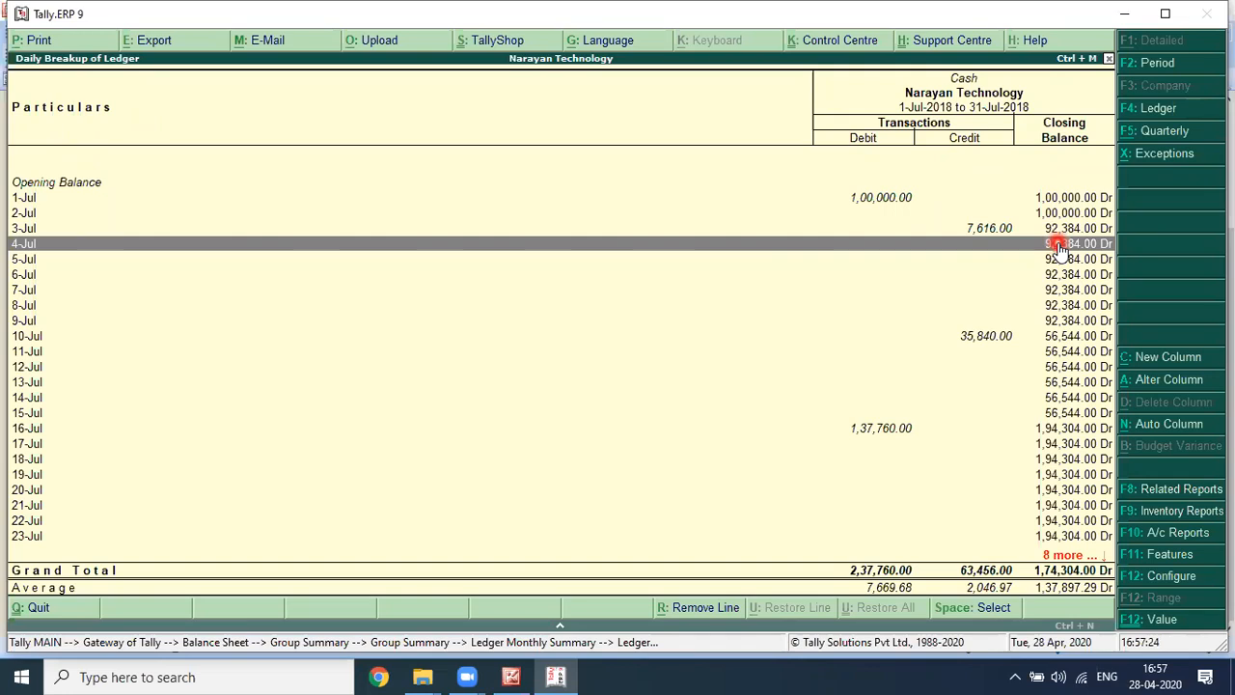
- Return from the daily breakup to the Cash ledger's July vouchers and review the entries through the 31-7-2018 payment
key(Down)
key(Down)
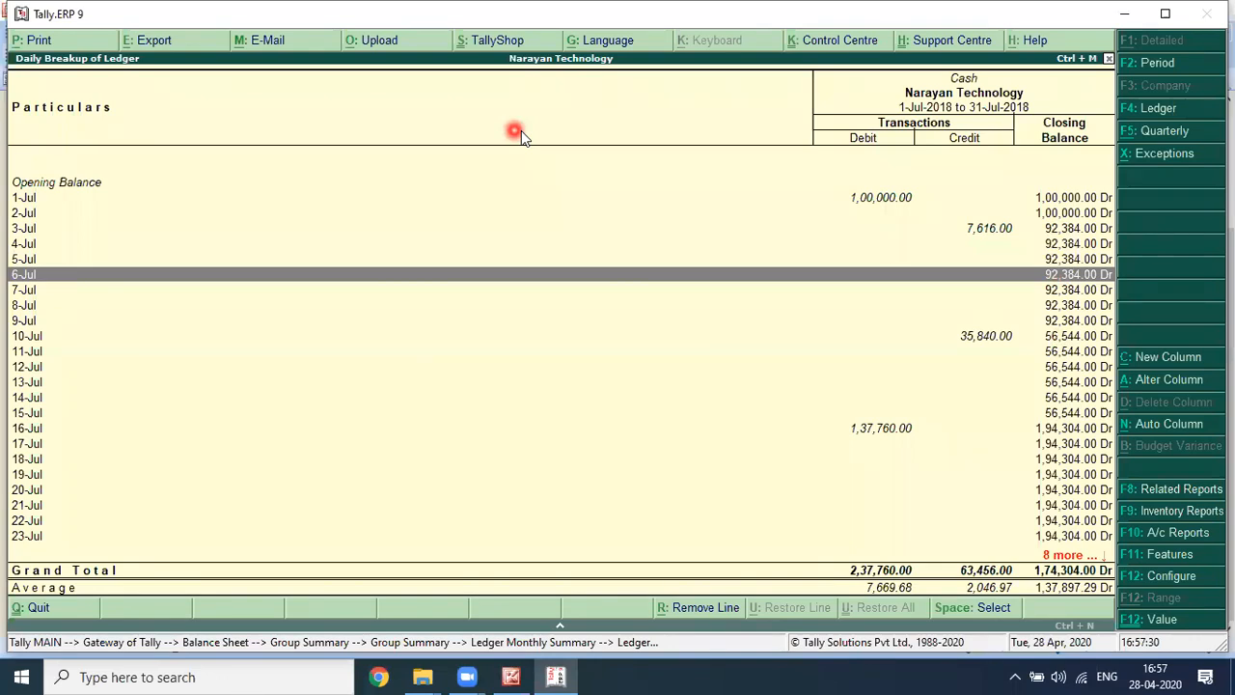
click(841, 327)
key(Escape)
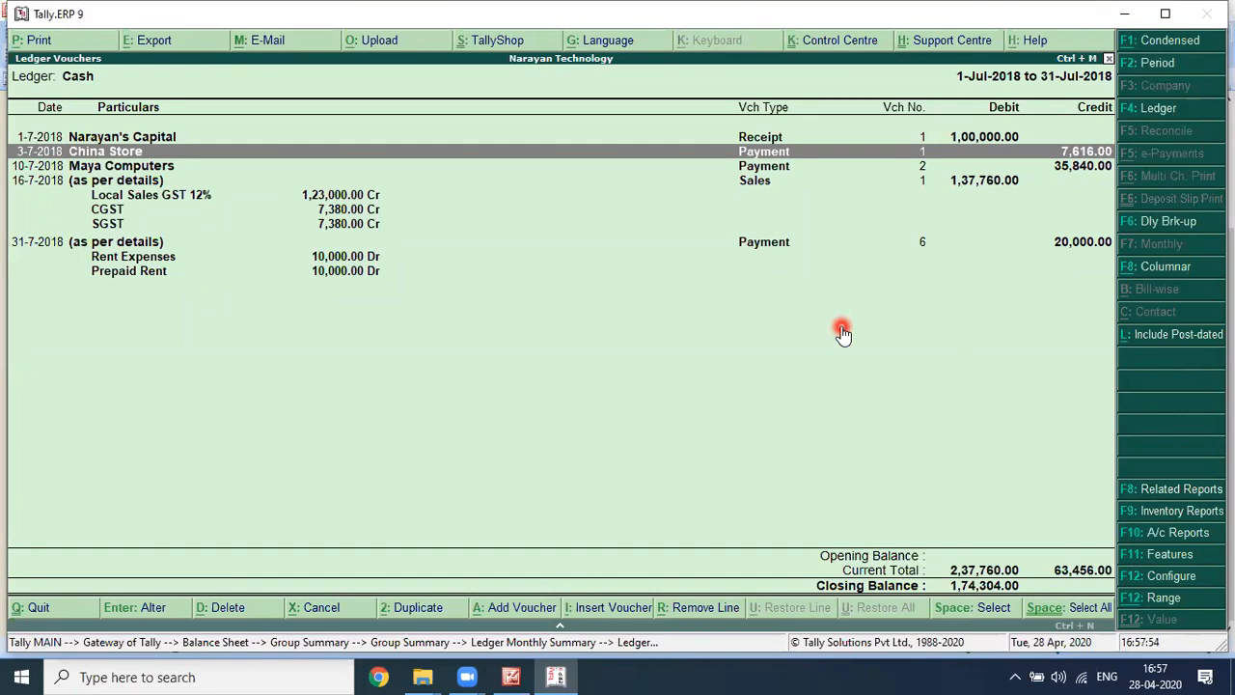
key(Down)
key(Down)
key(Down)
key(Down)
key(Down)
key(Down)
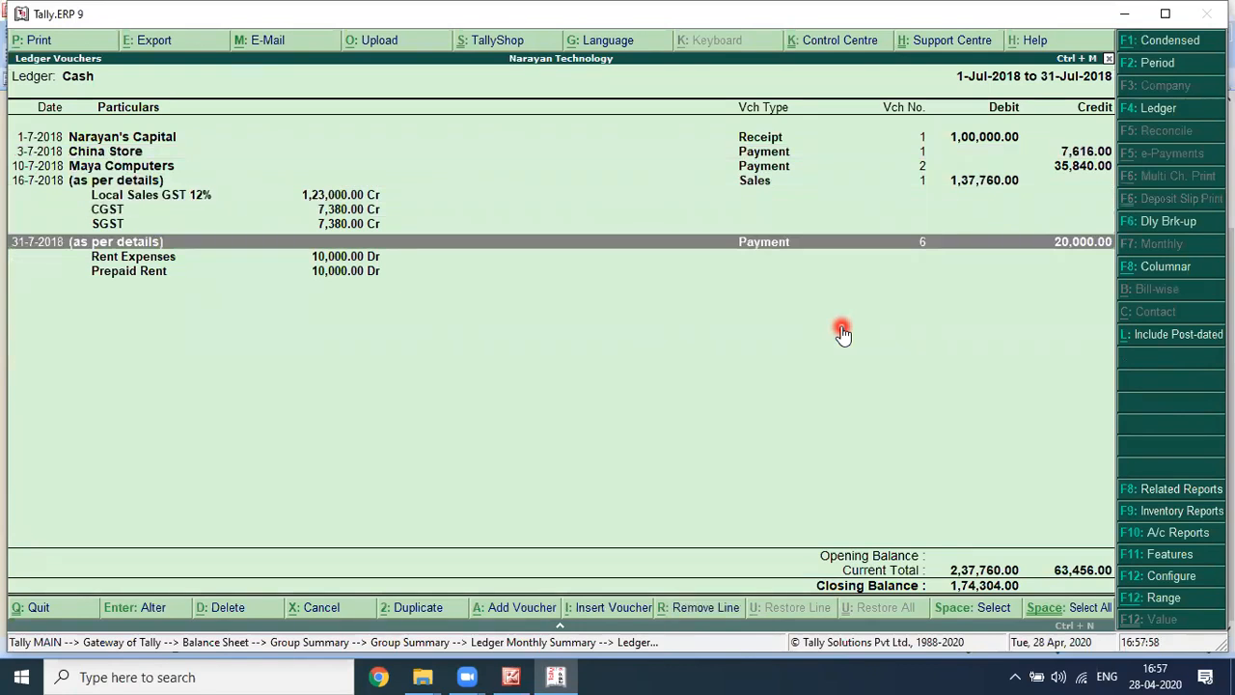
- Drill down from Bank Accounts to the Axis Bank Current Account's July vouchers
key(Escape)
key(Escape)
key(Escape)
key(Down)
key(Return)
key(Return)
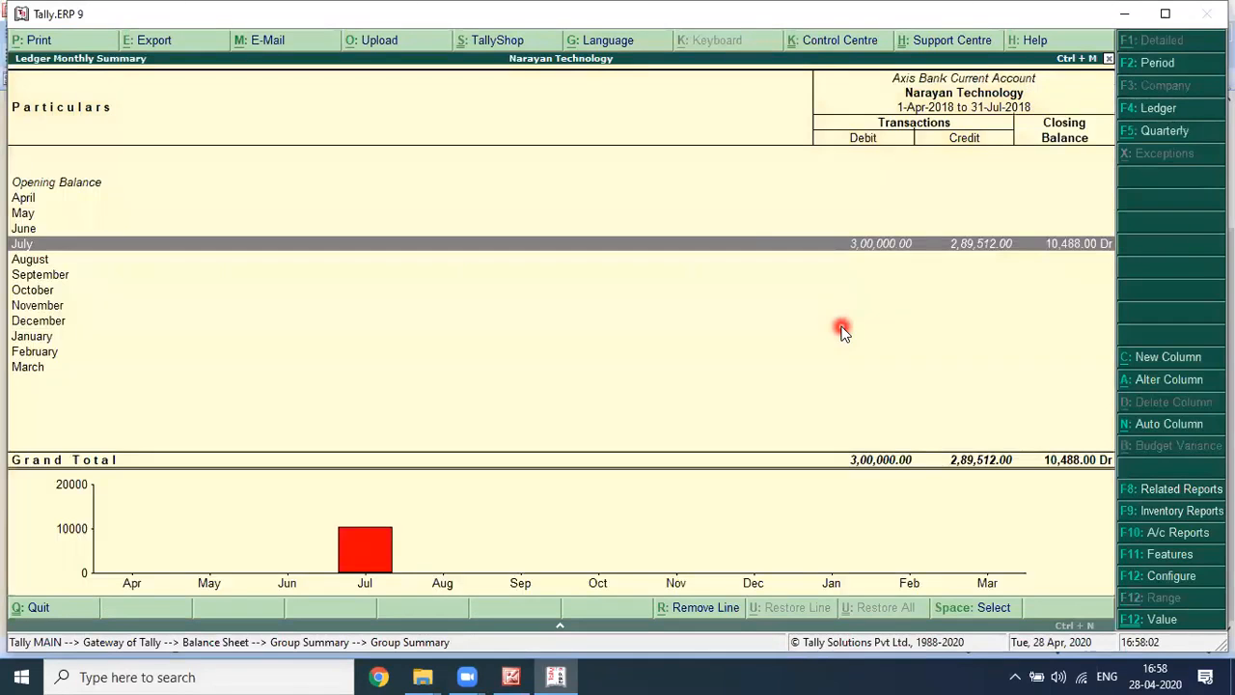
key(Return)
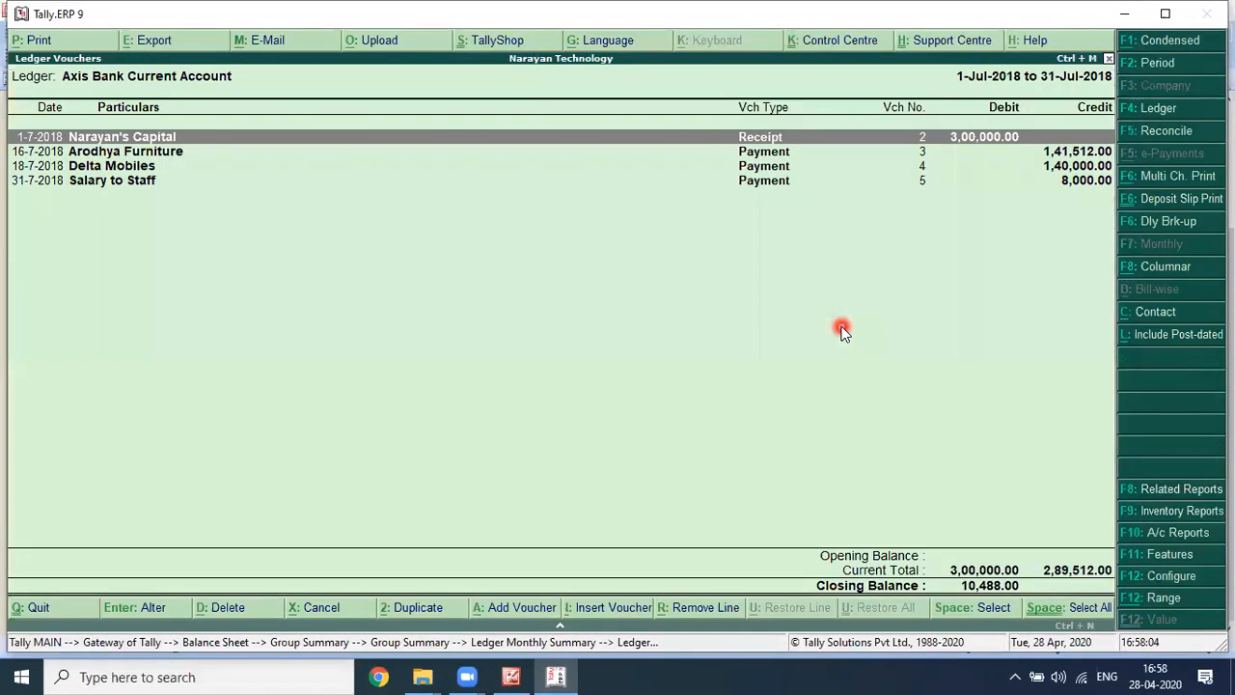
- Review each July receipt and payment of the Axis Bank Current Account and return to the Current Assets group summary
key(Down)
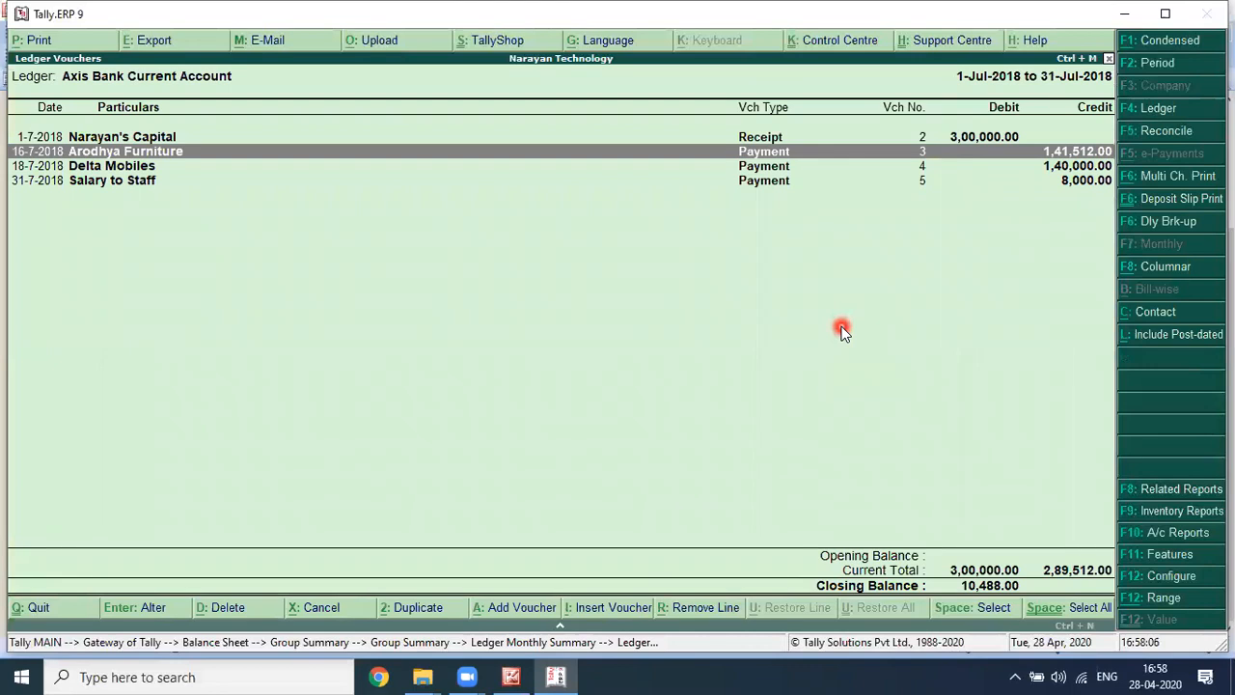
key(Down)
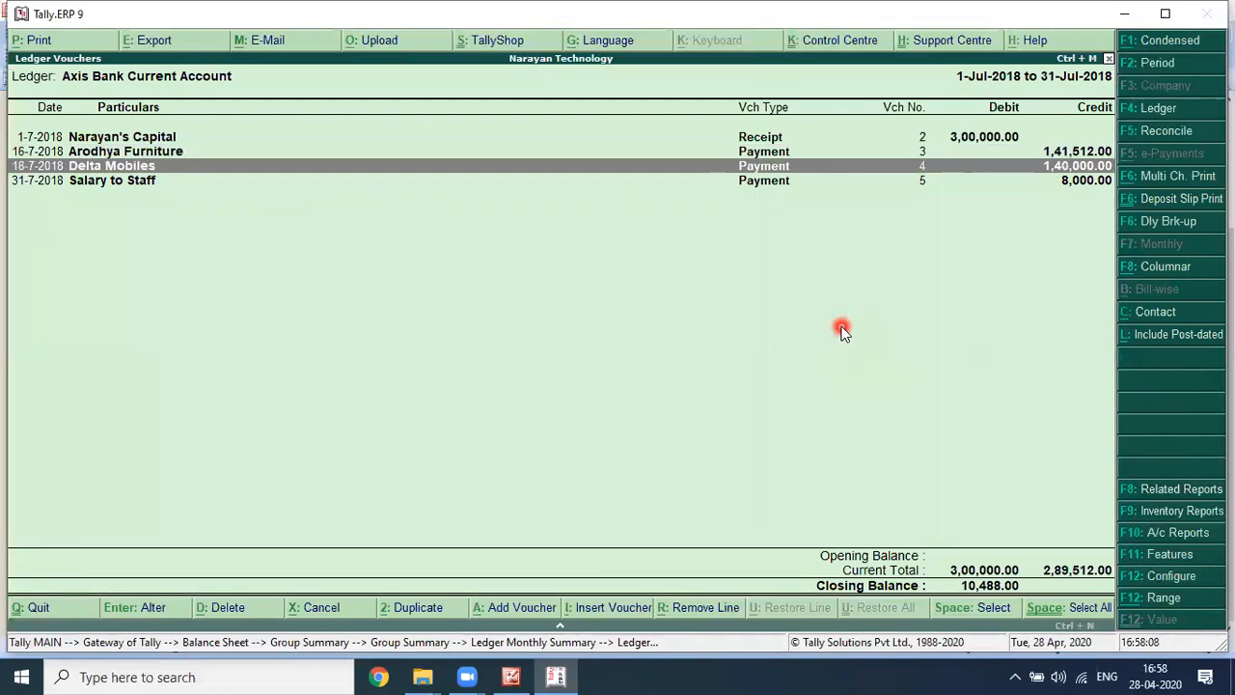
key(Down)
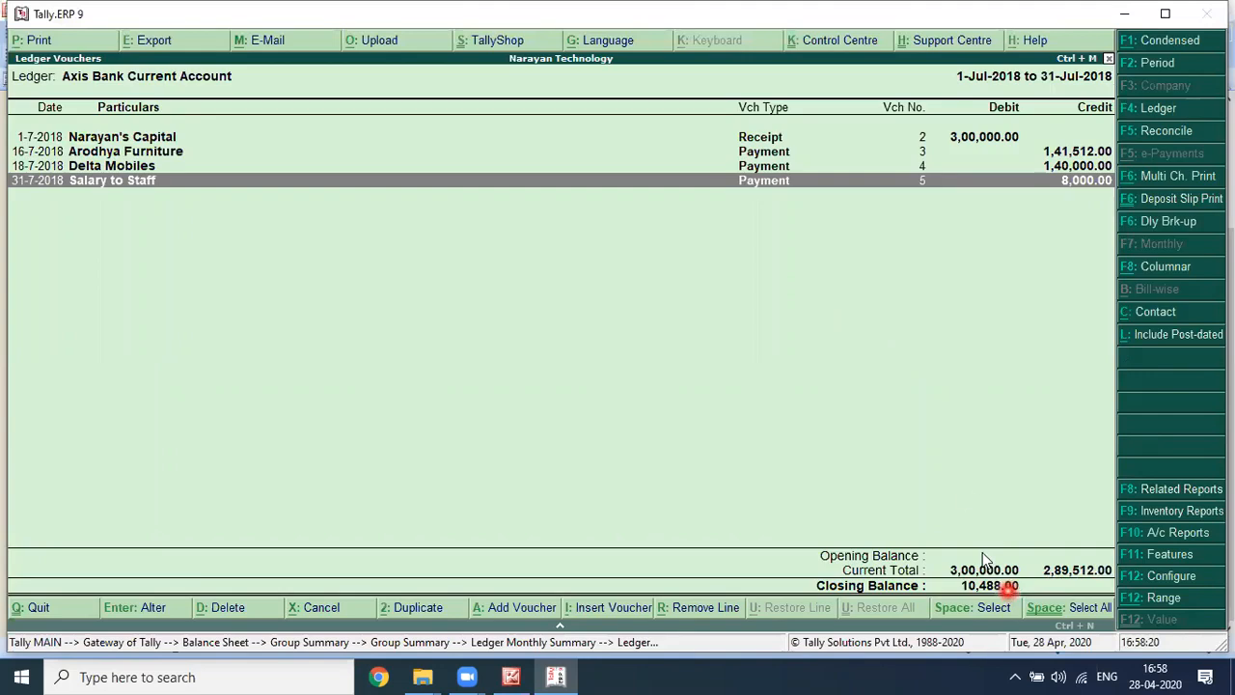
key(Escape)
key(Escape)
- View the Prepaid Rent ledger from the Current Assets summary and return to the Balance Sheet
key(Escape)
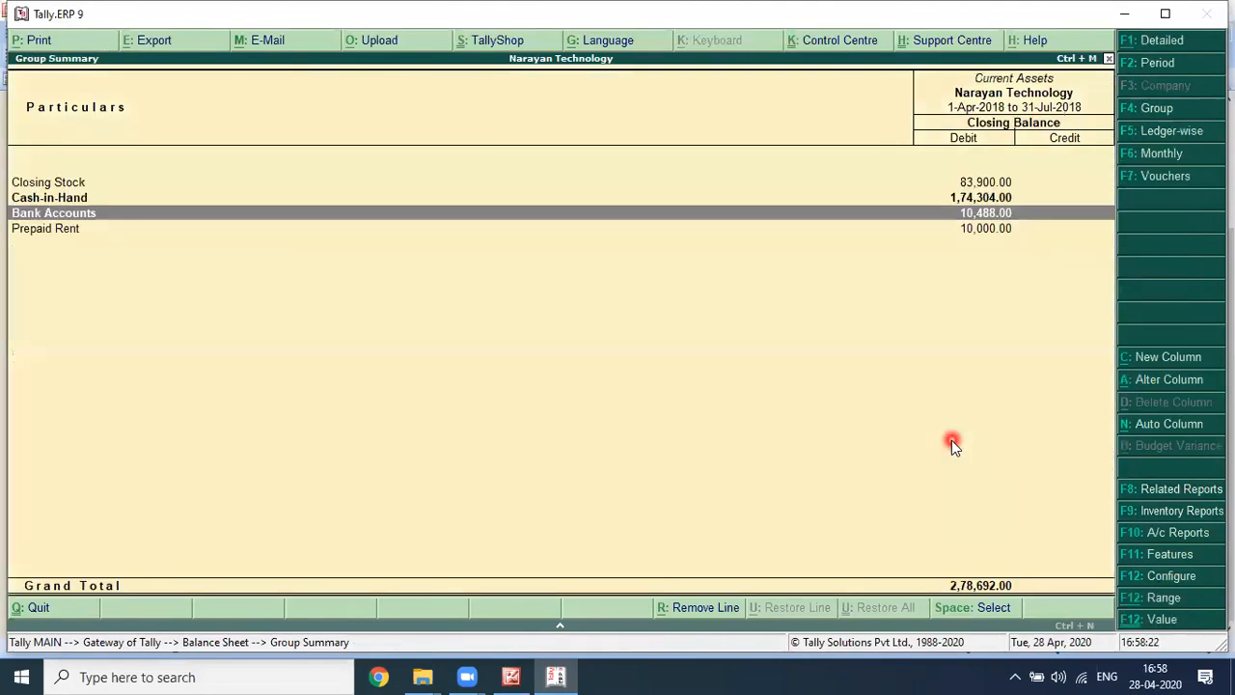
key(Down)
key(Return)
key(Escape)
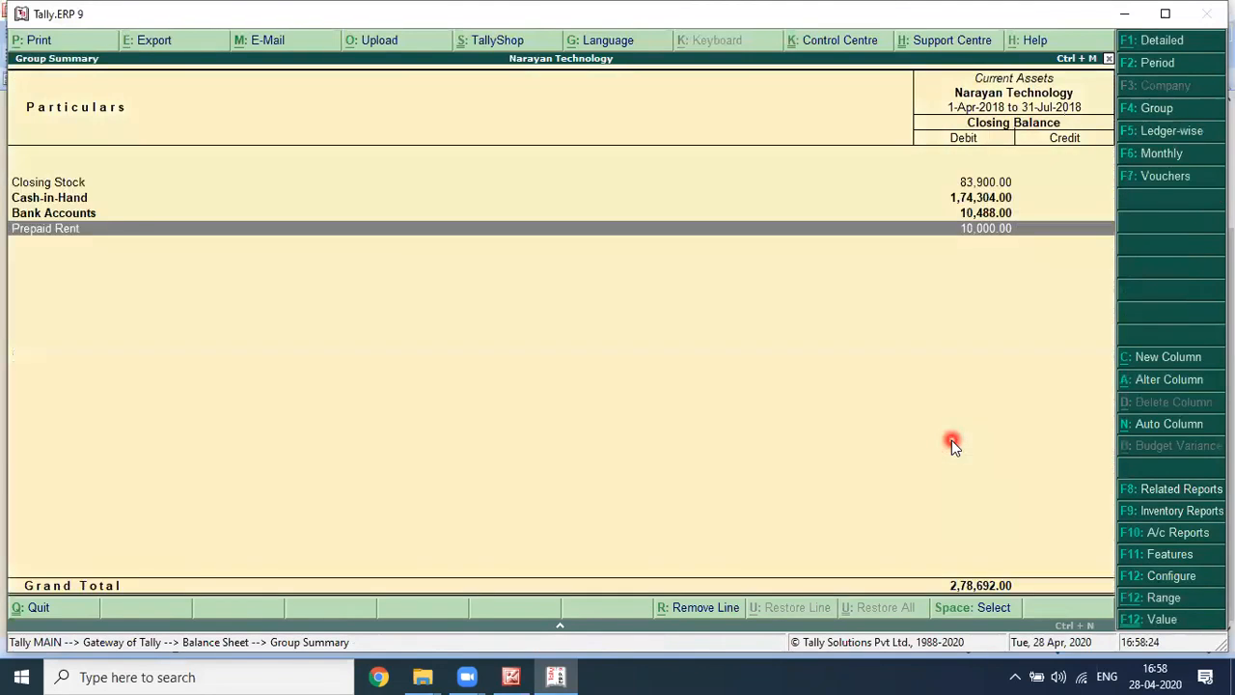
key(Return)
key(Escape)
key(Escape)
- Expand Current Assets in the Balance Sheet, view Prepaid Rent's monthly summary, and return to the Gateway of Tally
key(shift+Return)
key(Down)
key(Down)
key(Down)
key(Return)
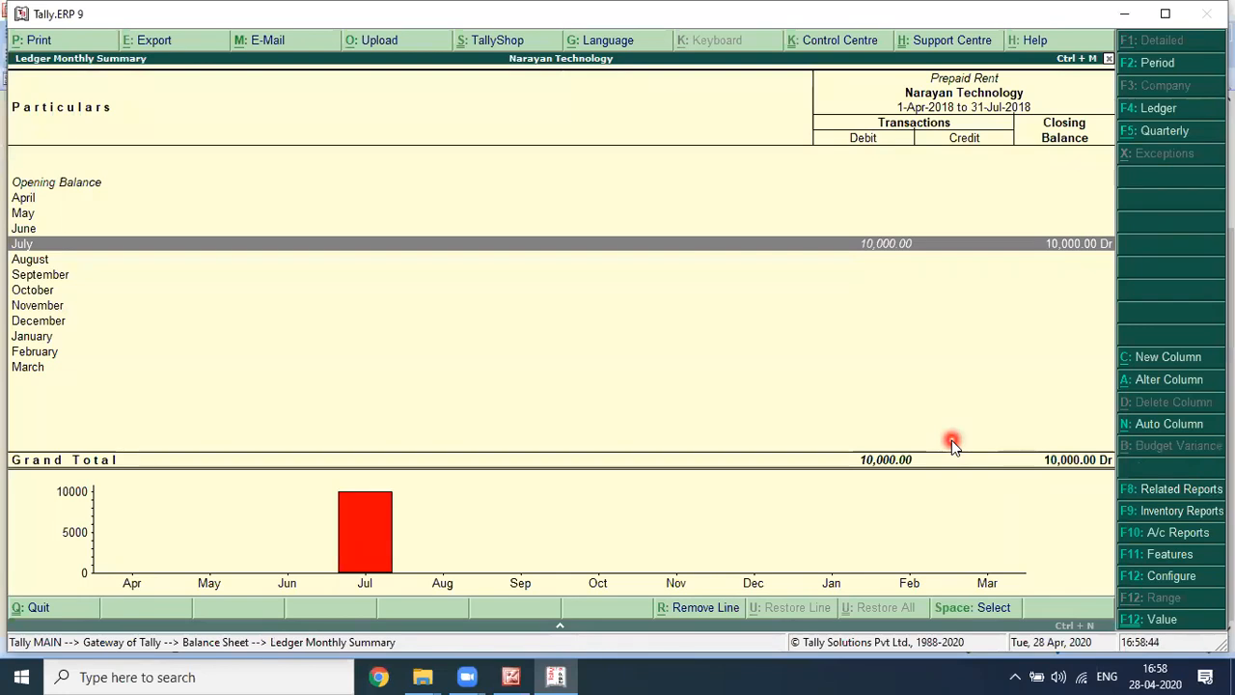
key(Escape)
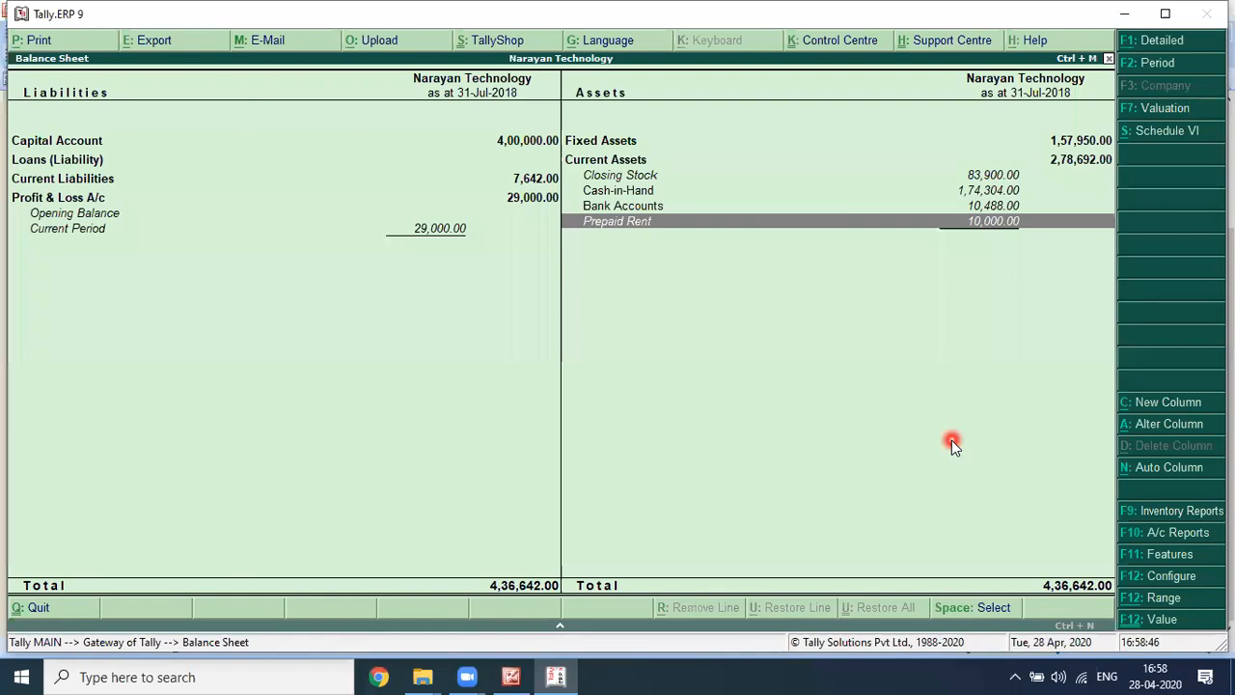
key(Escape)
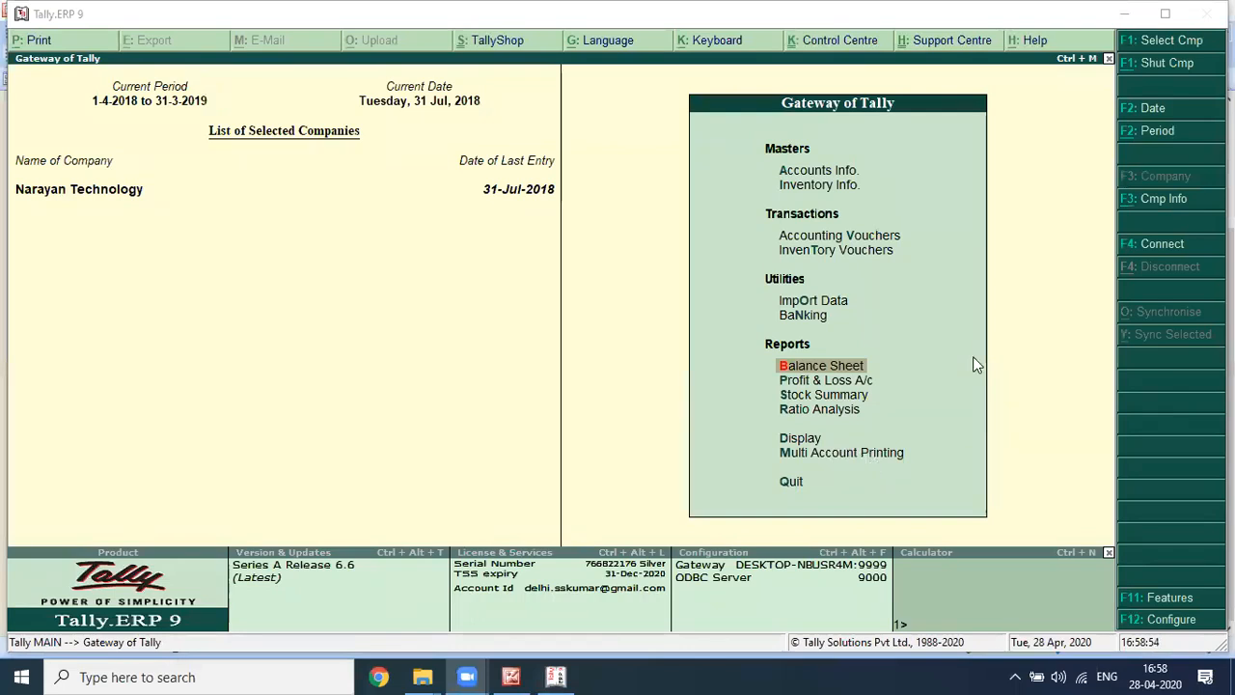
- Reopen the Balance Sheet, look through the Current Assets group summary, and return to the Gateway of Tally
click(865, 366)
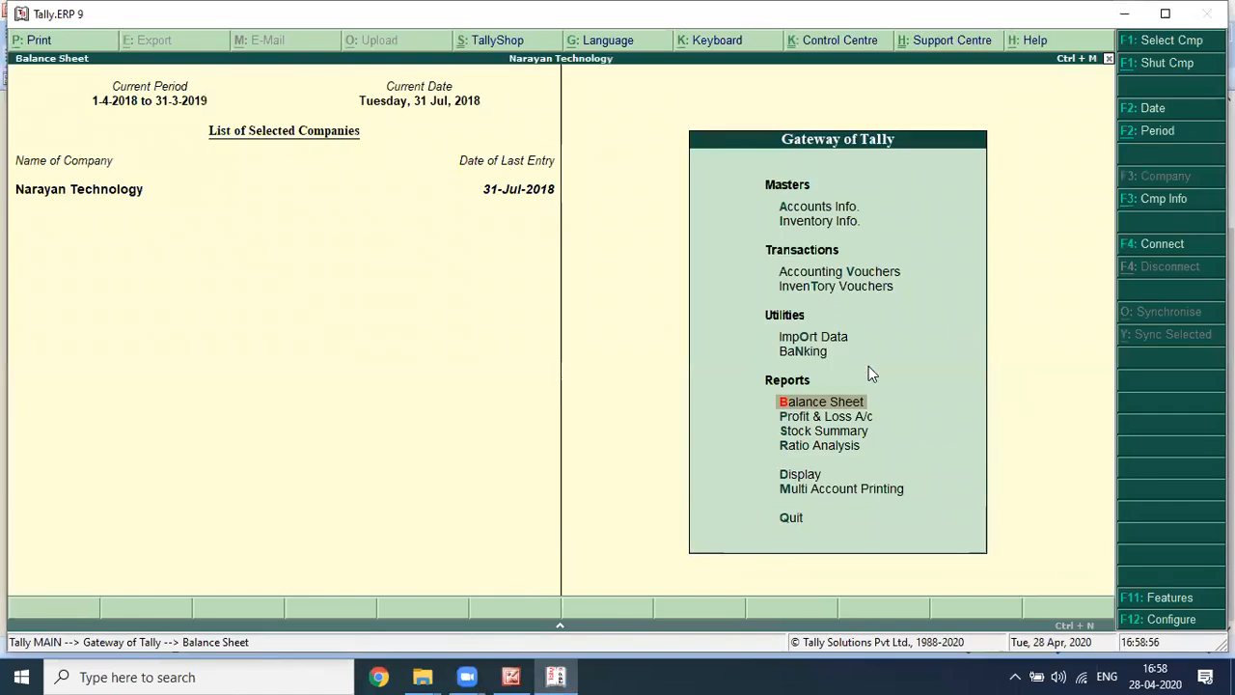
key(Right)
key(Down)
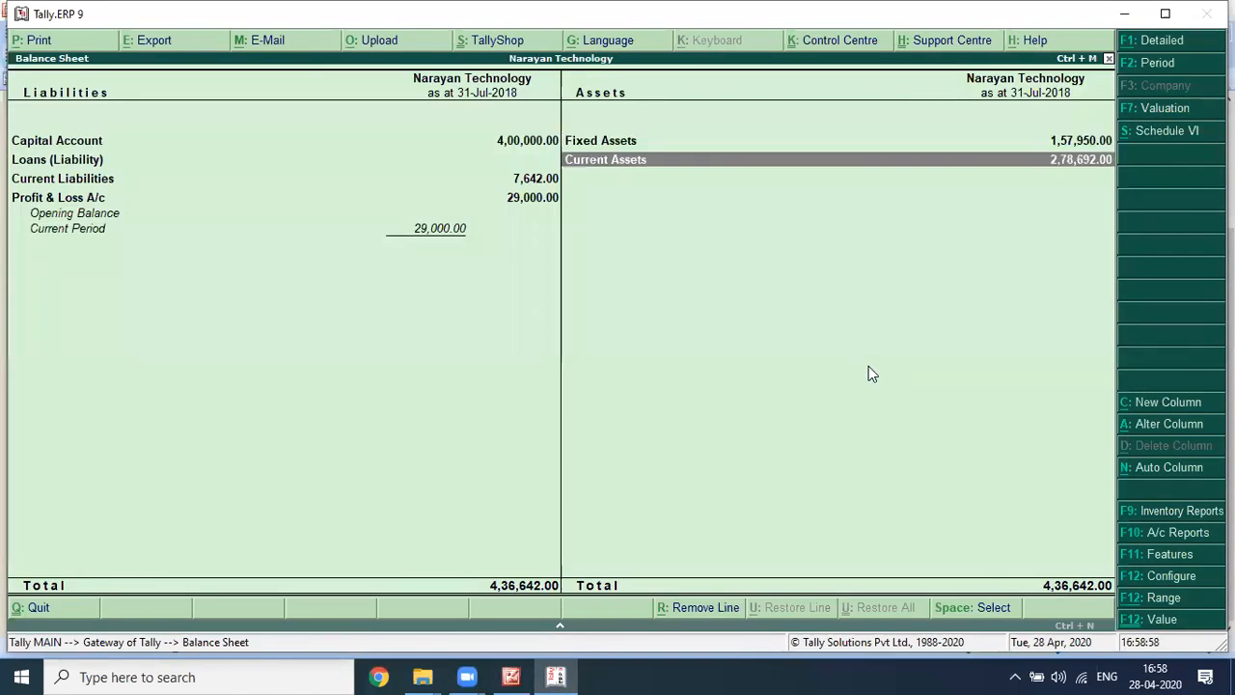
key(Return)
key(Down)
key(Down)
key(Up)
key(Up)
key(Up)
key(Return)
key(Escape)
key(Escape)
key(Escape)
- Open the Profit & Loss A/c and change its stock valuation method to FIFO Perpetual
key(Down)
key(Return)
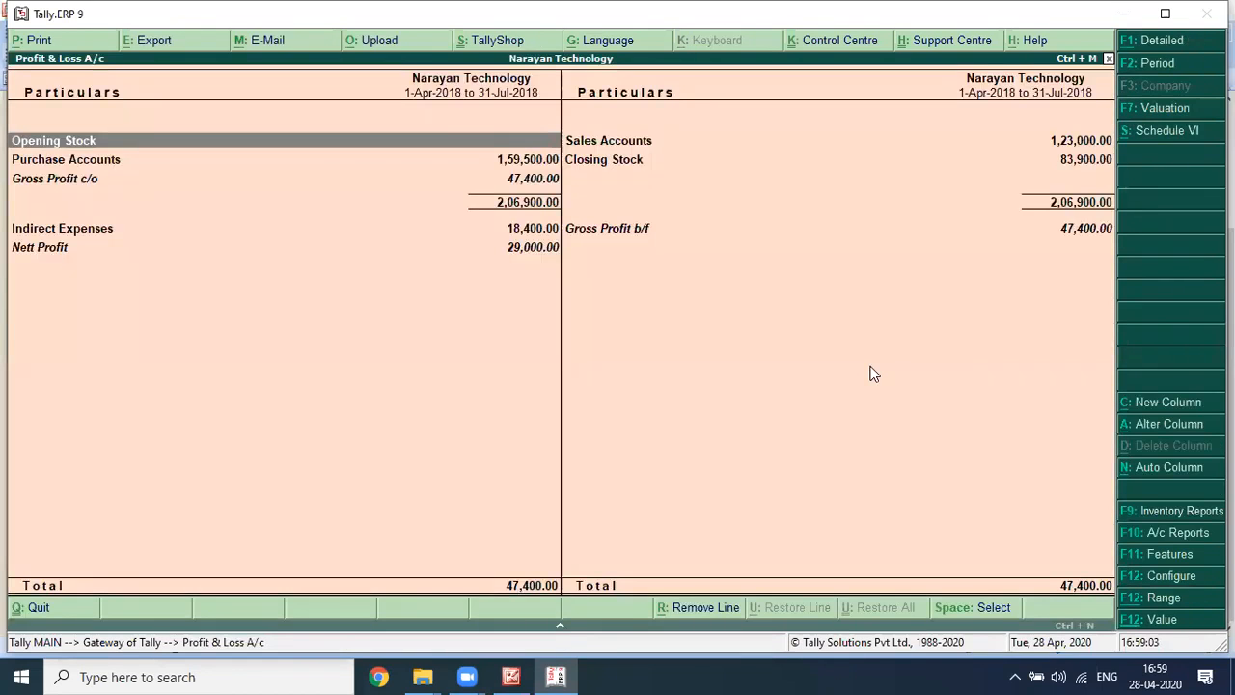
click(1157, 108)
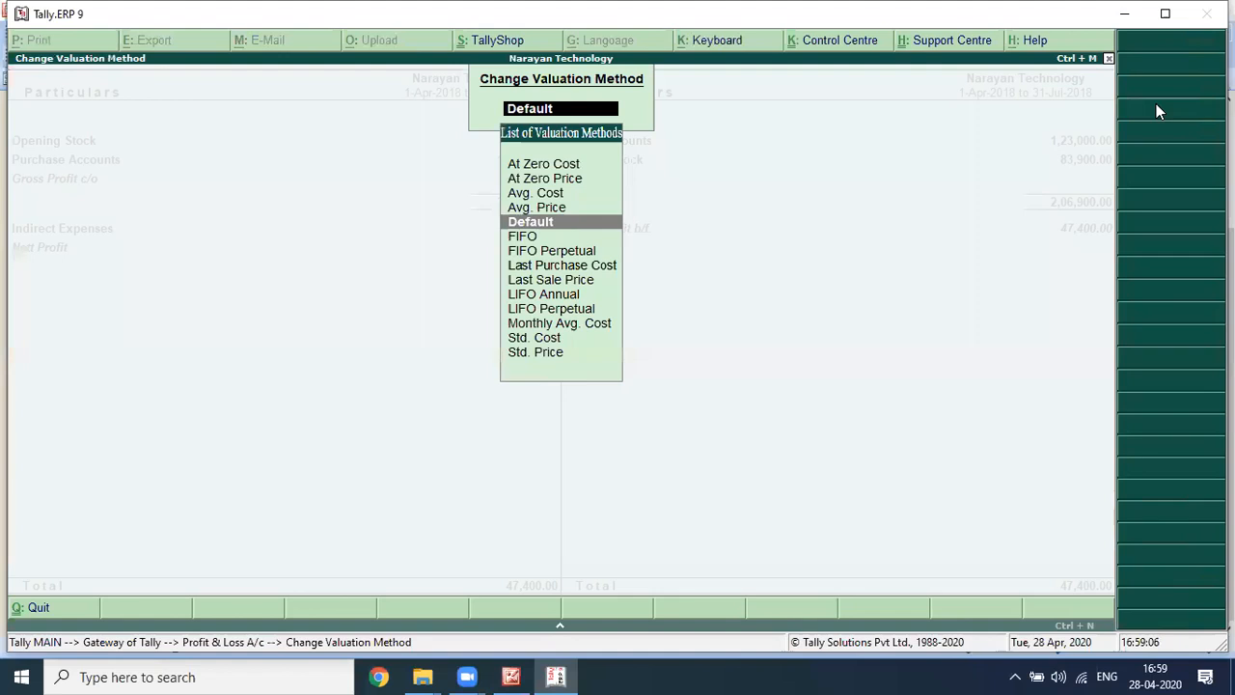
key(Down)
key(Down)
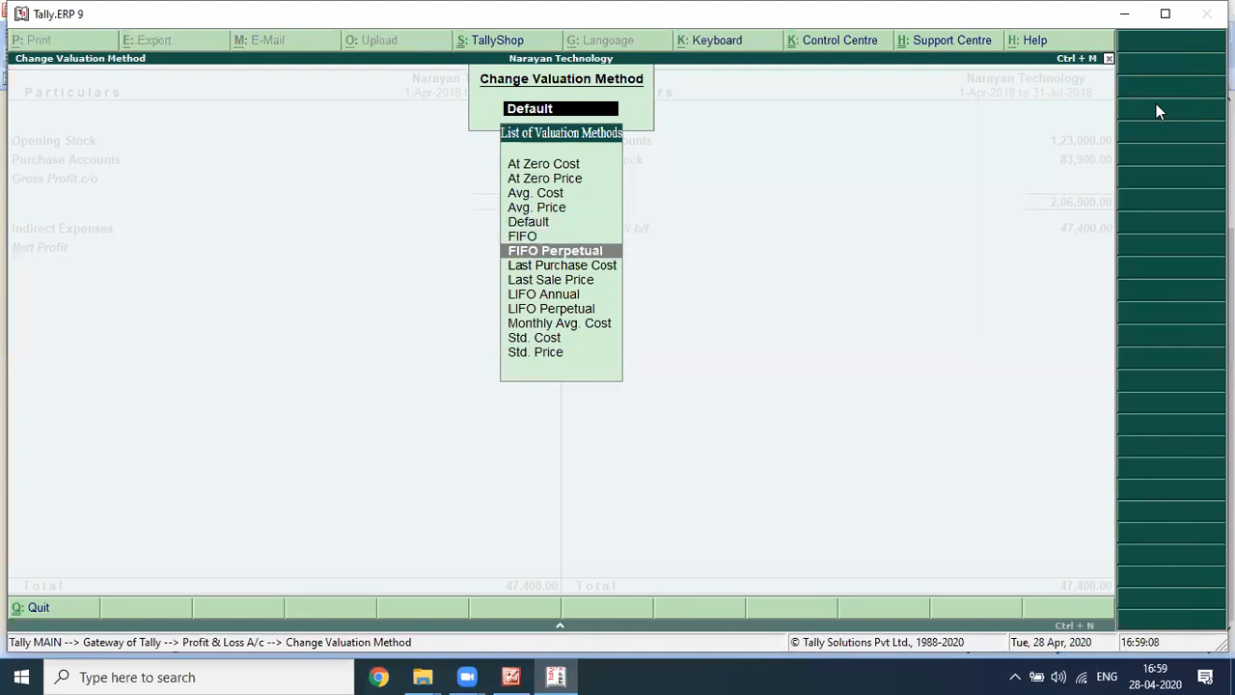
key(Return)
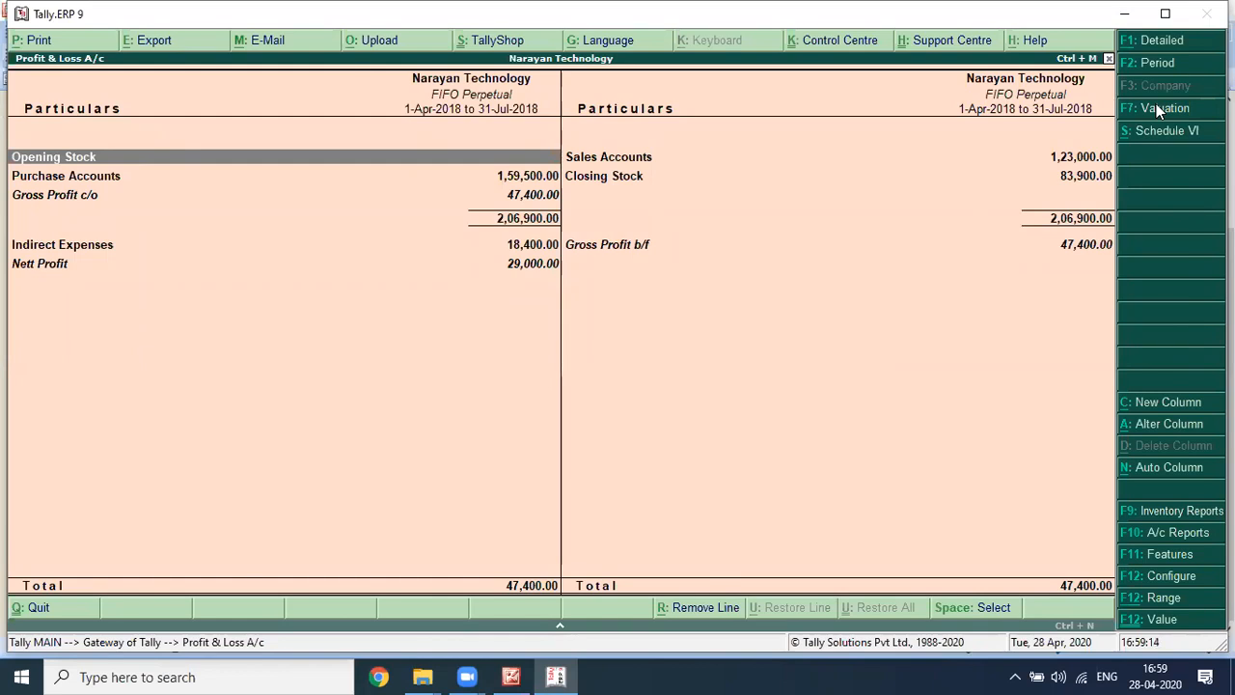
- Open the Stock Summary, expand the stock group details to review the items, and return to the Gateway of Tally
key(Escape)
key(Down)
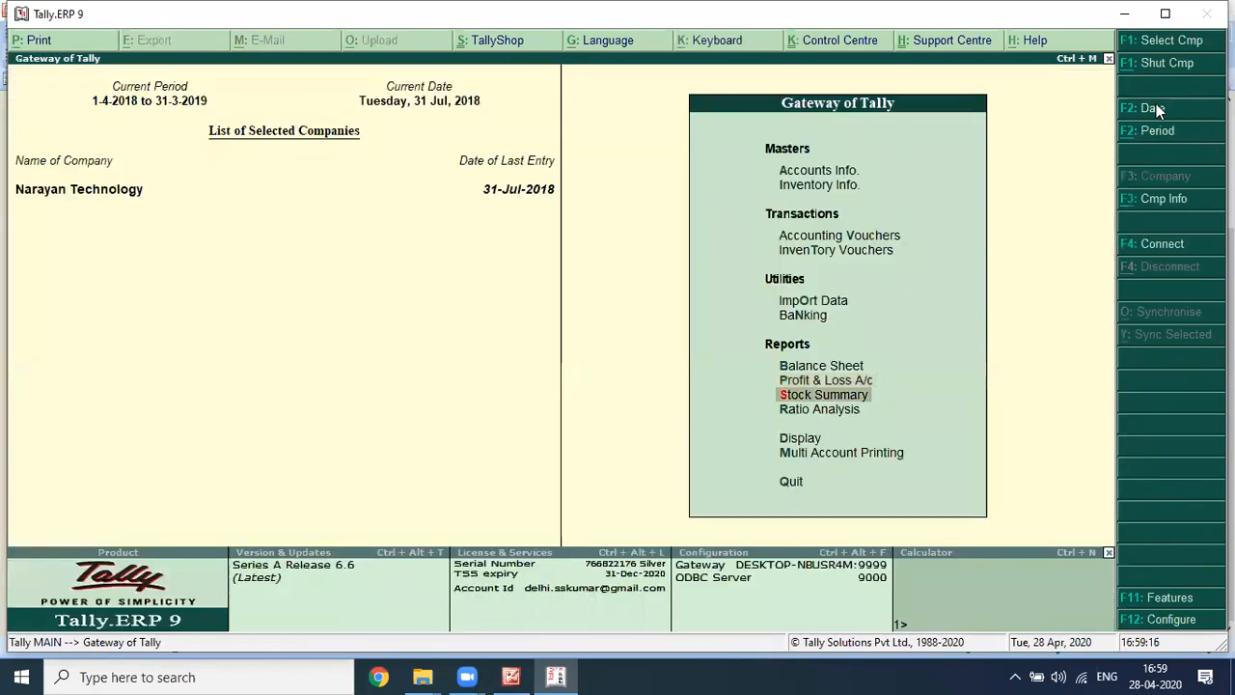
key(Return)
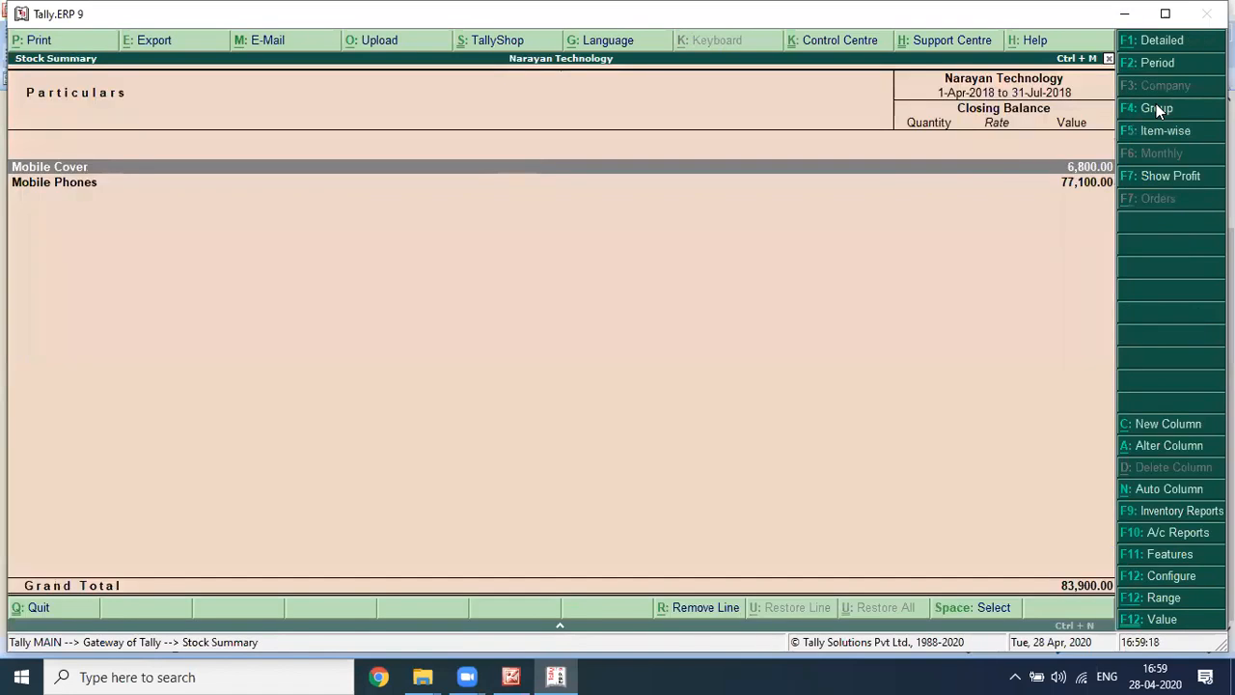
key(shift+Return)
key(Down)
key(Down)
key(Down)
key(shift+Return)
key(Escape)
key(Up)
key(Up)
key(Up)
key(Down)
key(Down)
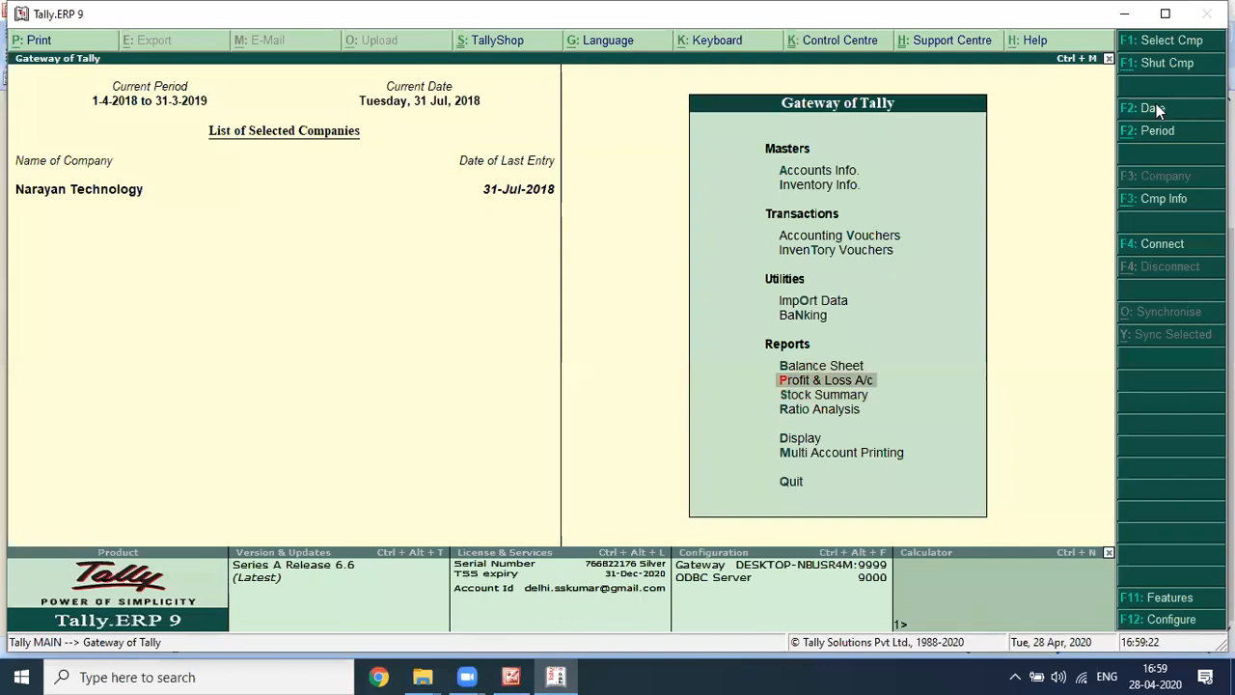
key(Down)
key(Down)
key(Down)
key(Up)
key(Up)
key(Up)
key(Up)
key(Down)
key(Down)
key(Down)
key(Up)
key(Up)
key(Up)
key(Up)
key(Up)
key(Up)
key(Up)
key(Down)
key(Up)
key(Down)
key(Up)
key(Up)
key(Down)
key(Down)
key(Return)
key(Escape)
key(y)
key(Up)
key(Up)
key(Up)
key(Down)
key(Up)
key(Down)
key(Down)
key(Down)
key(Up)
key(Down)
key(Up)
key(Down)
key(Up)
key(Down)
key(Down)
key(Down)
key(Down)
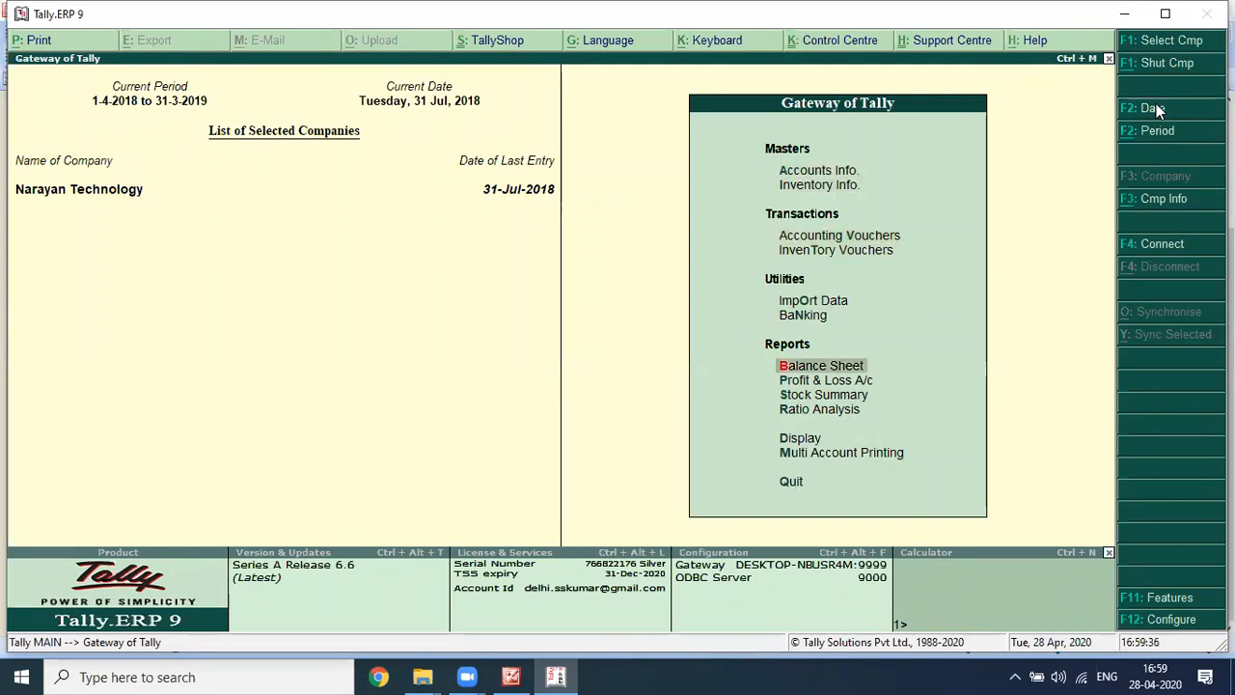
key(Up)
key(Up)
key(Up)
key(Up)
key(Down)
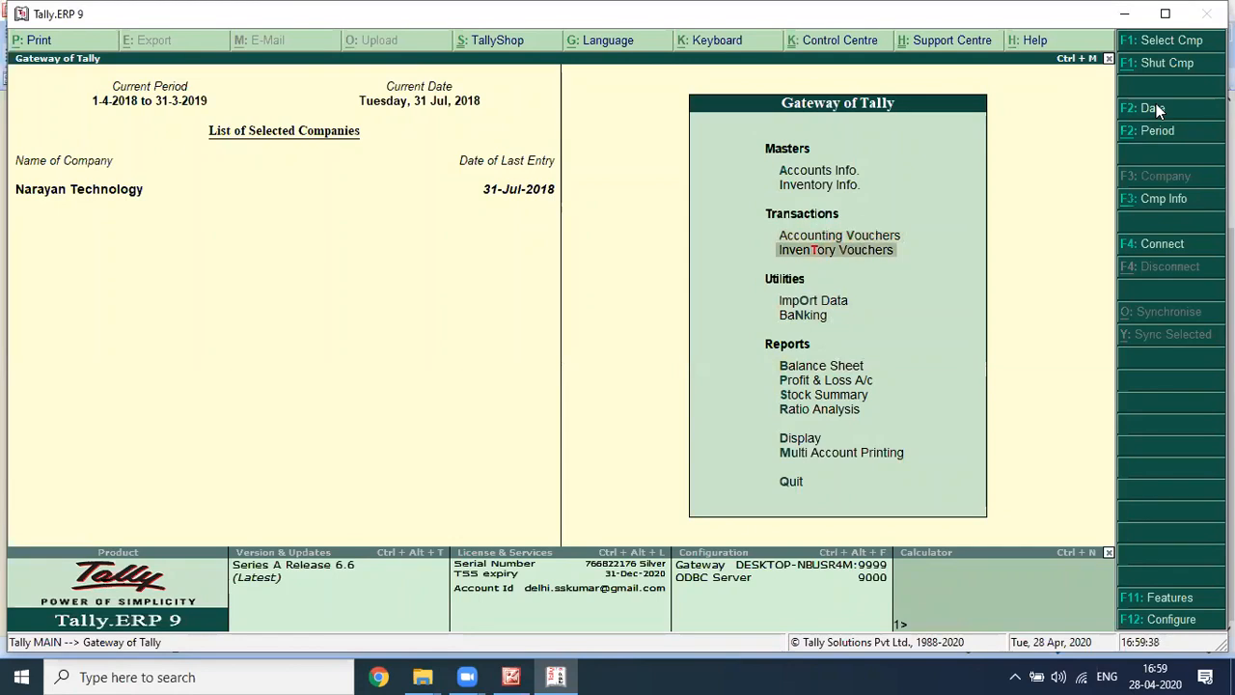
key(Up)
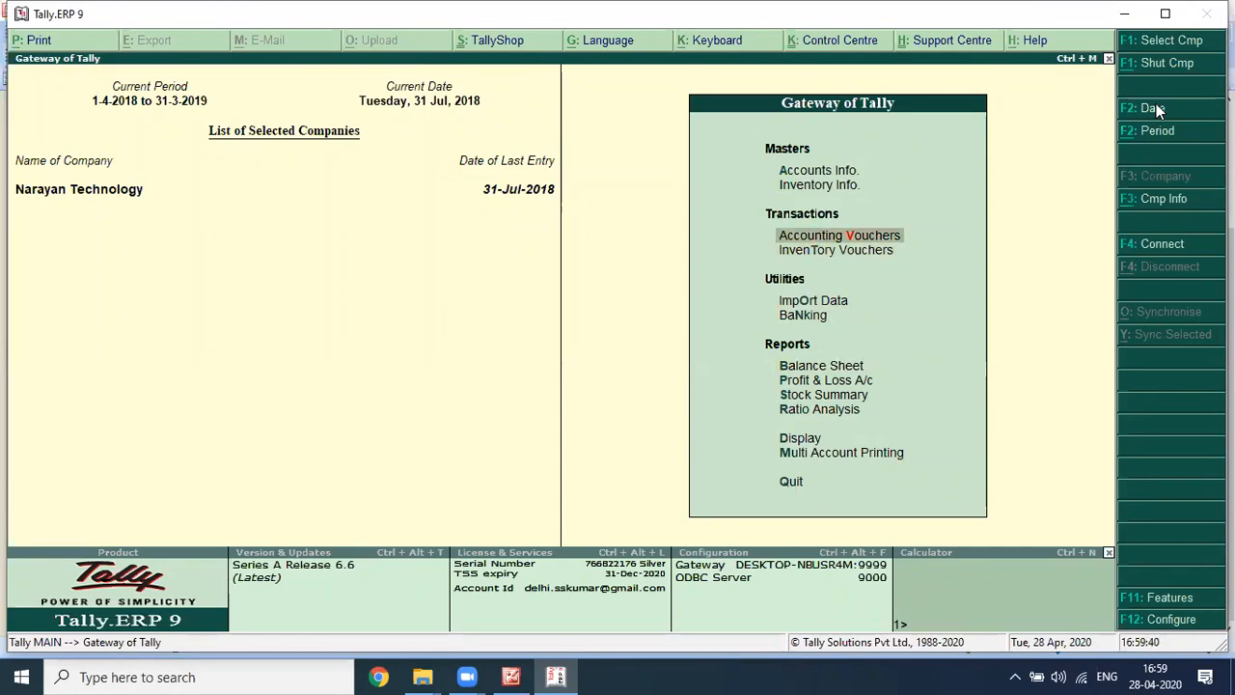
key(Down)
key(Up)
key(Up)
key(Down)
key(Down)
key(Down)
key(Down)
key(Down)
key(Down)
key(Up)
key(Down)
key(Down)
key(Down)
key(Down)
key(Up)
key(Up)
key(Up)
key(Up)
key(Down)
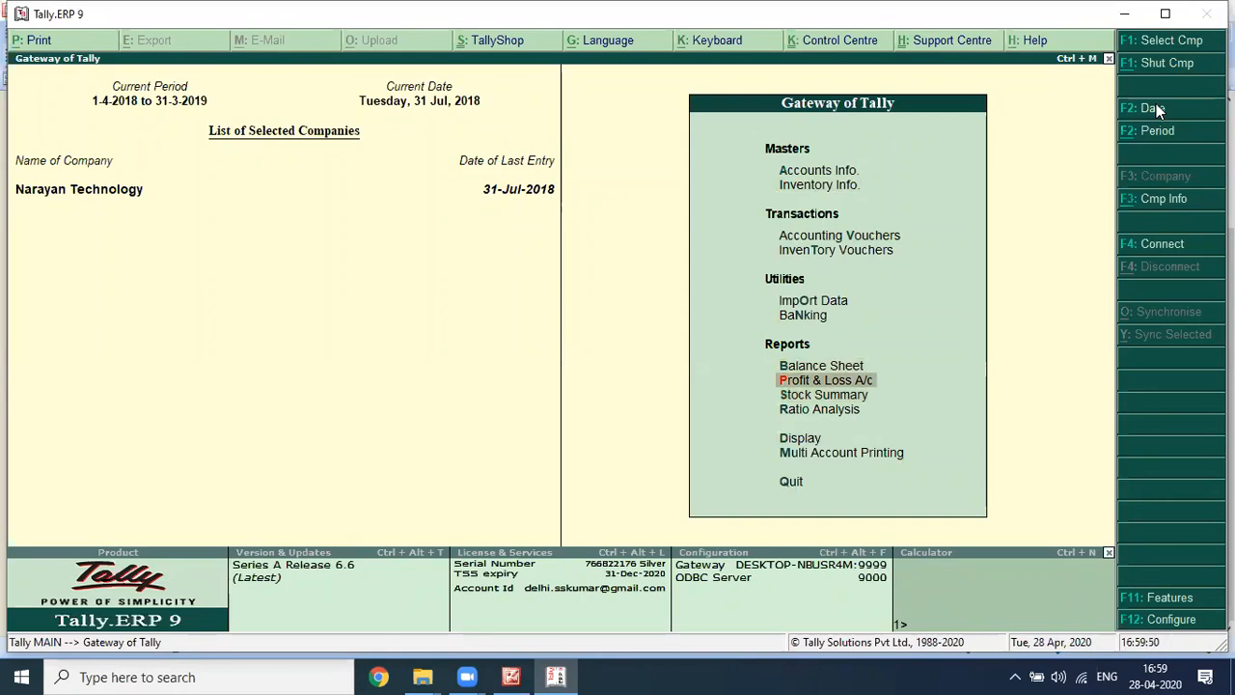
key(Up)
key(Up)
key(Down)
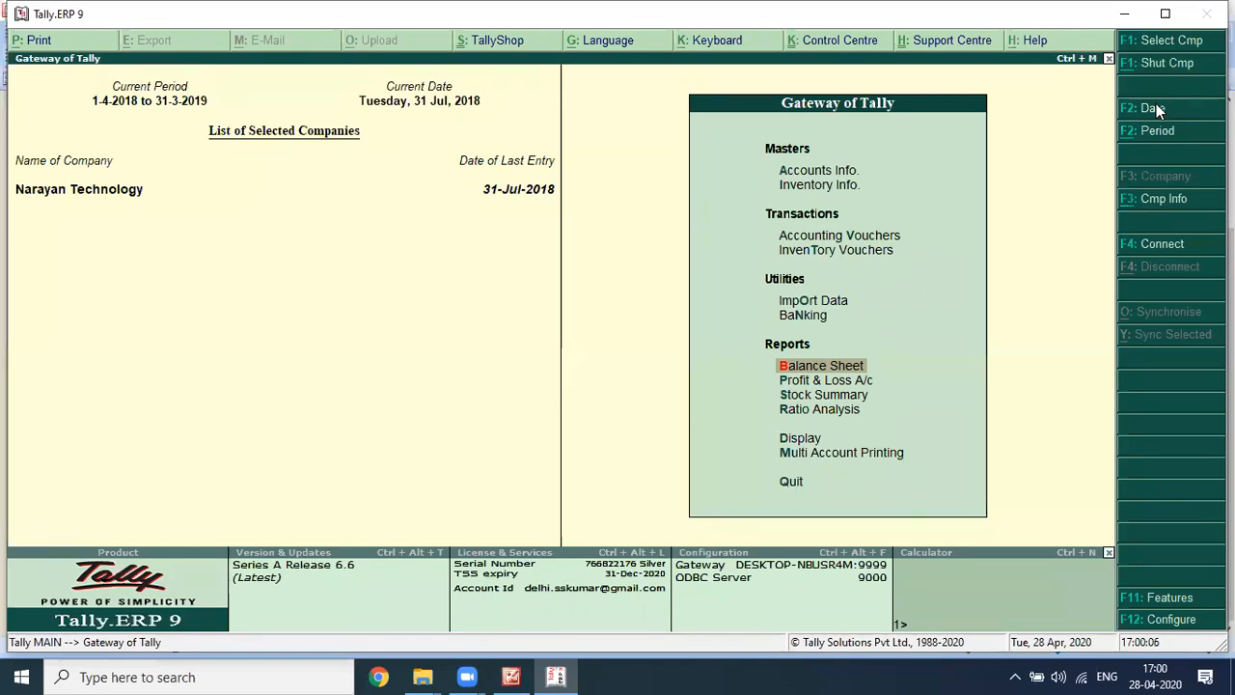
key(Down)
key(Down)
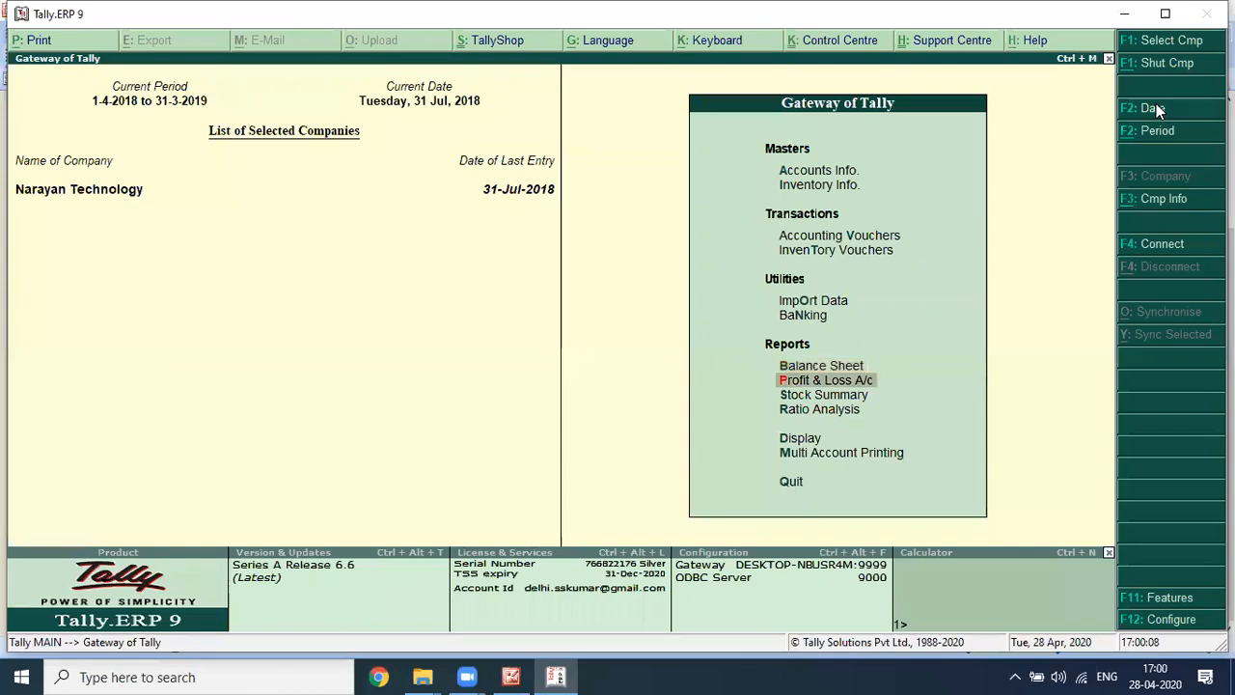
key(Up)
key(Up)
key(Down)
key(Down)
key(Down)
key(Down)
key(Up)
- Open Accounting Voucher Creation to view the available voucher types, and quit without entering a voucher
key(Up)
key(Up)
key(Up)
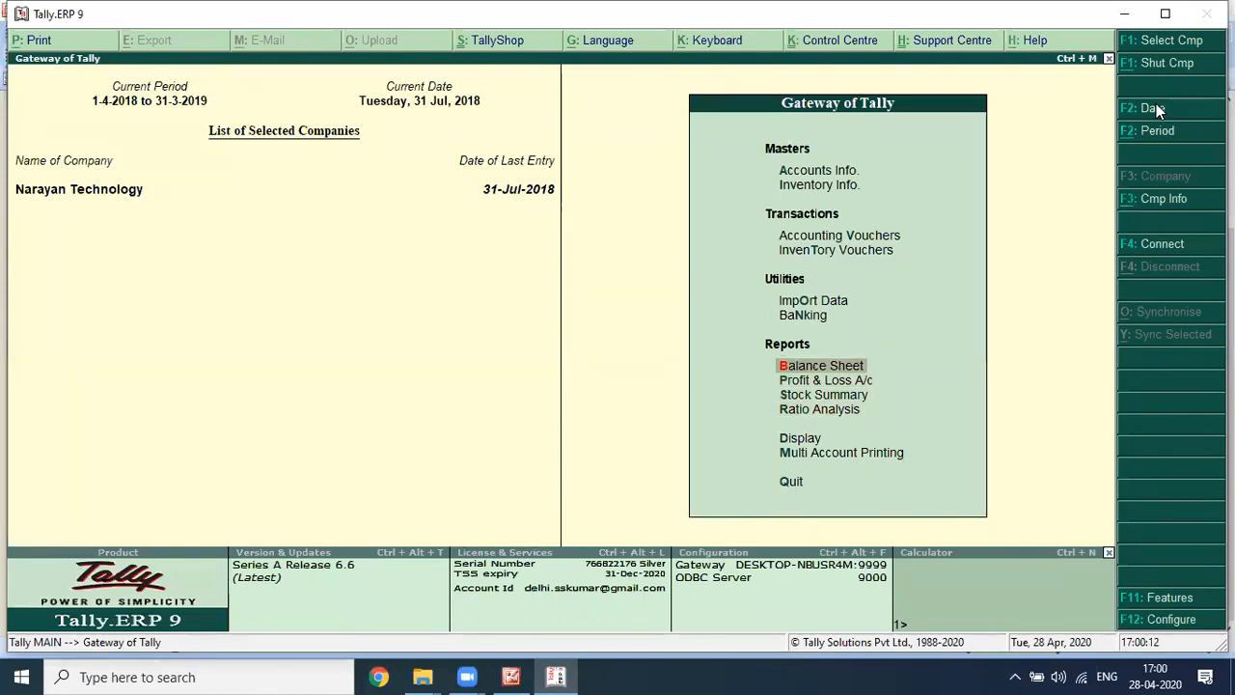
key(Up)
key(Up)
key(Up)
key(Up)
key(Return)
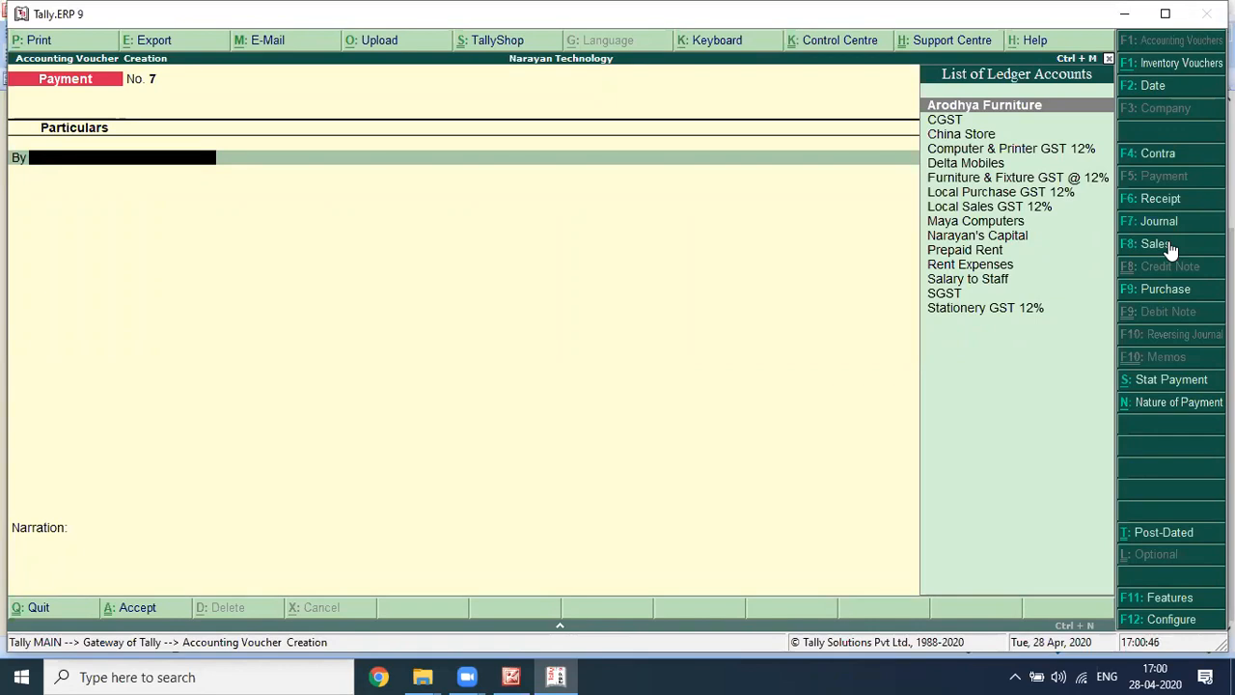
key(Escape)
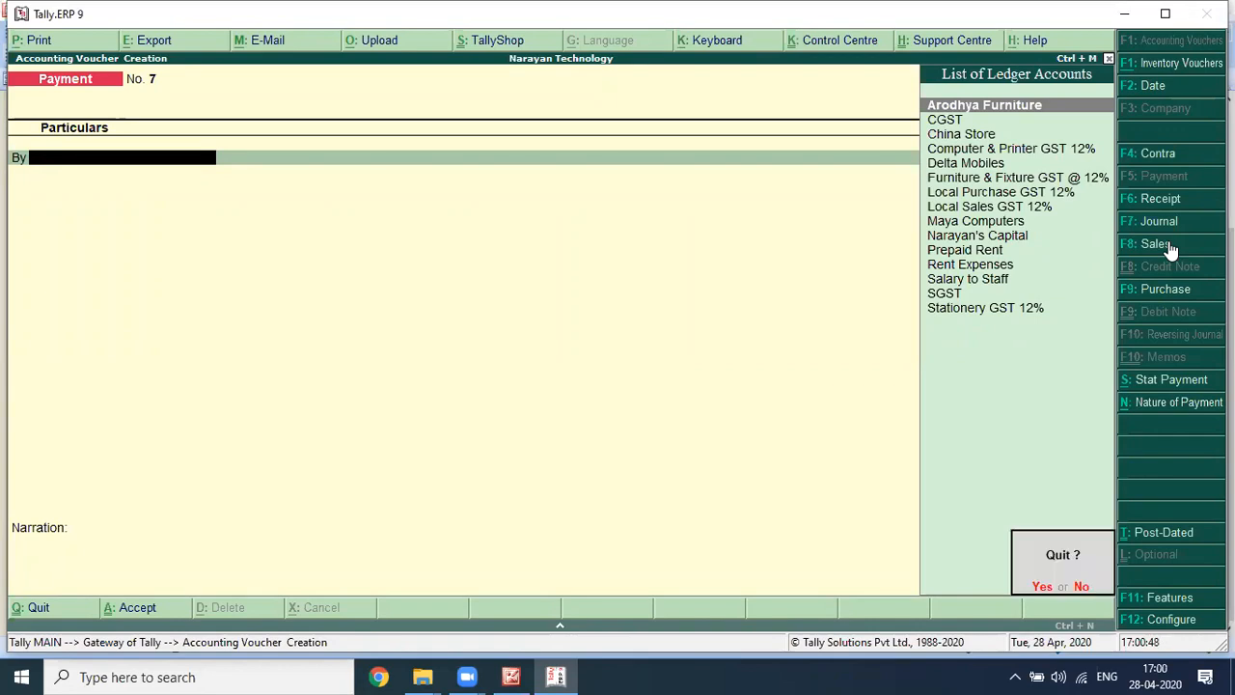
key(Return)
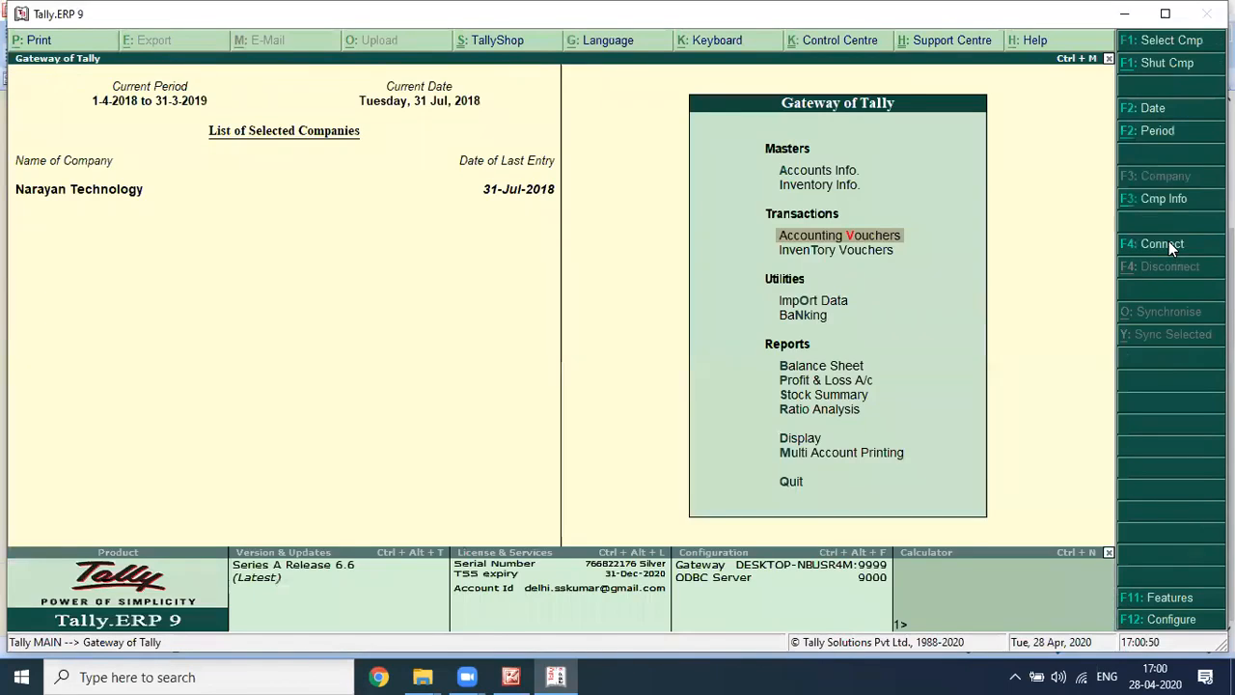
key(Down)
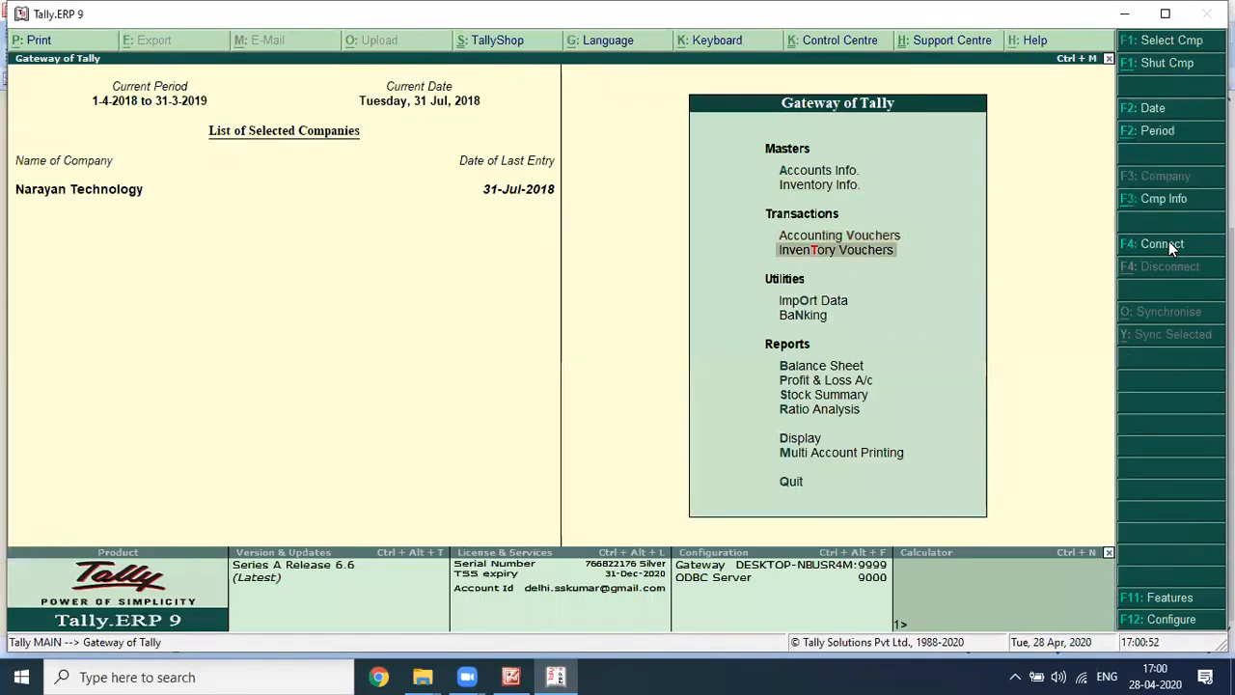
key(Down)
key(Down)
key(Down)
key(Down)
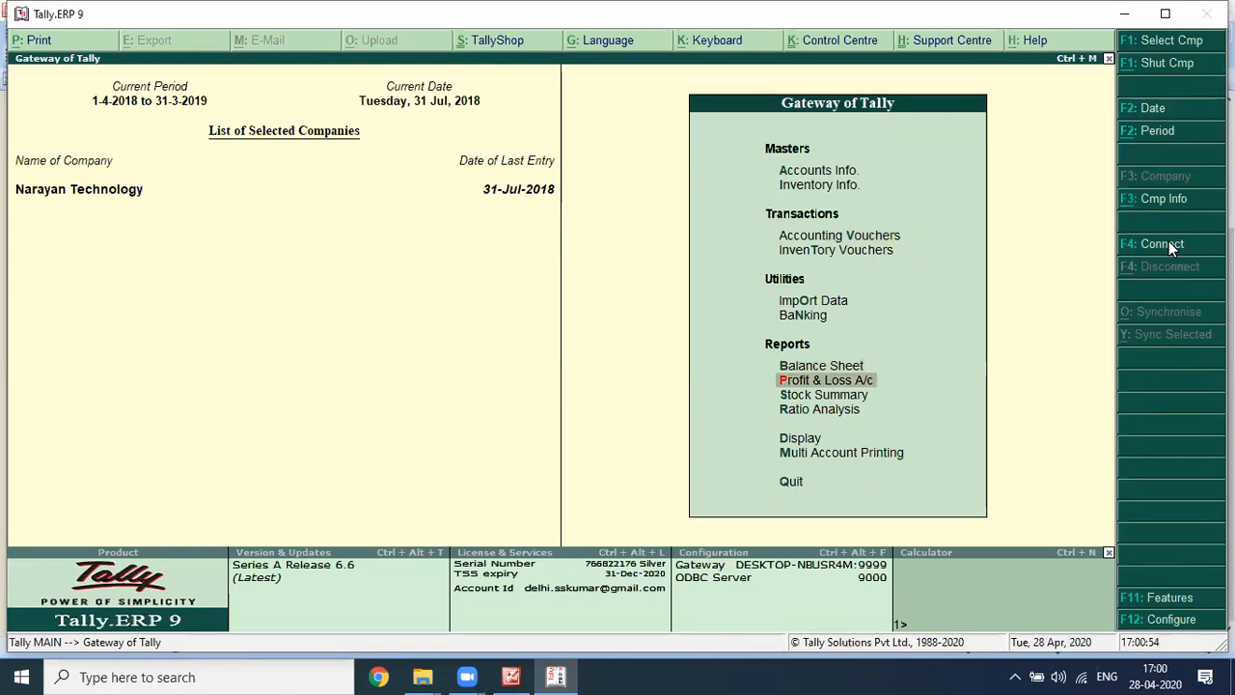
key(Down)
key(Down)
key(Down)
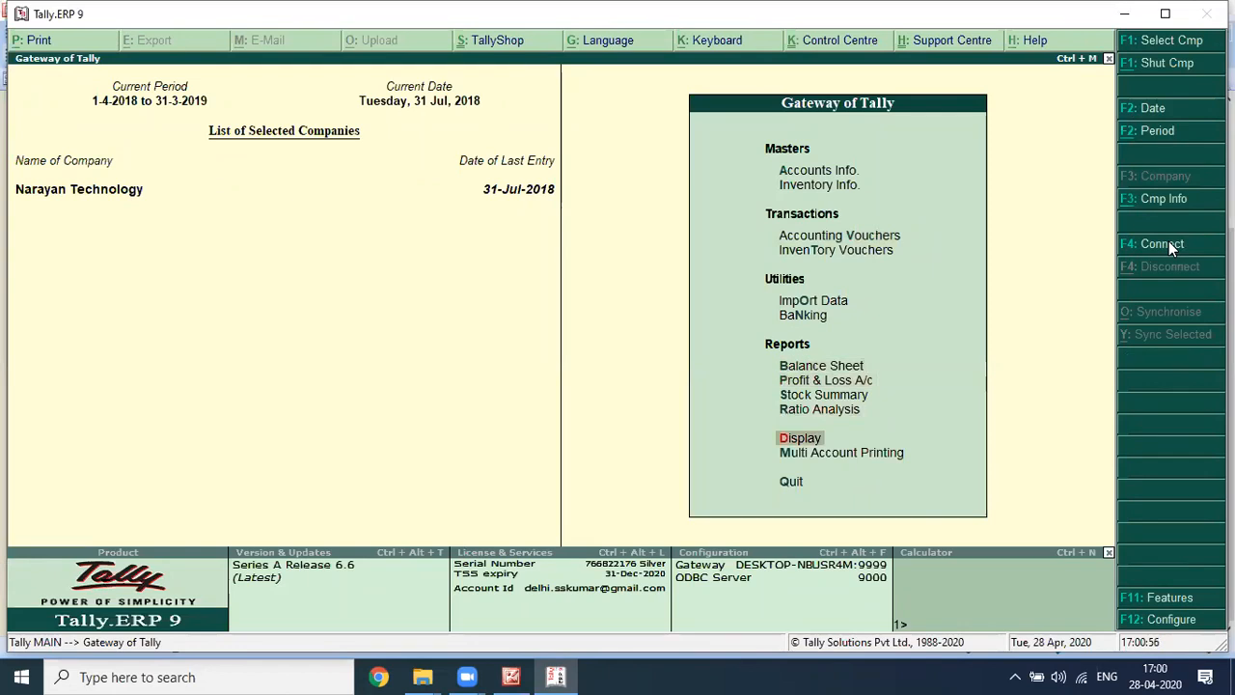
key(Up)
key(Up)
key(Up)
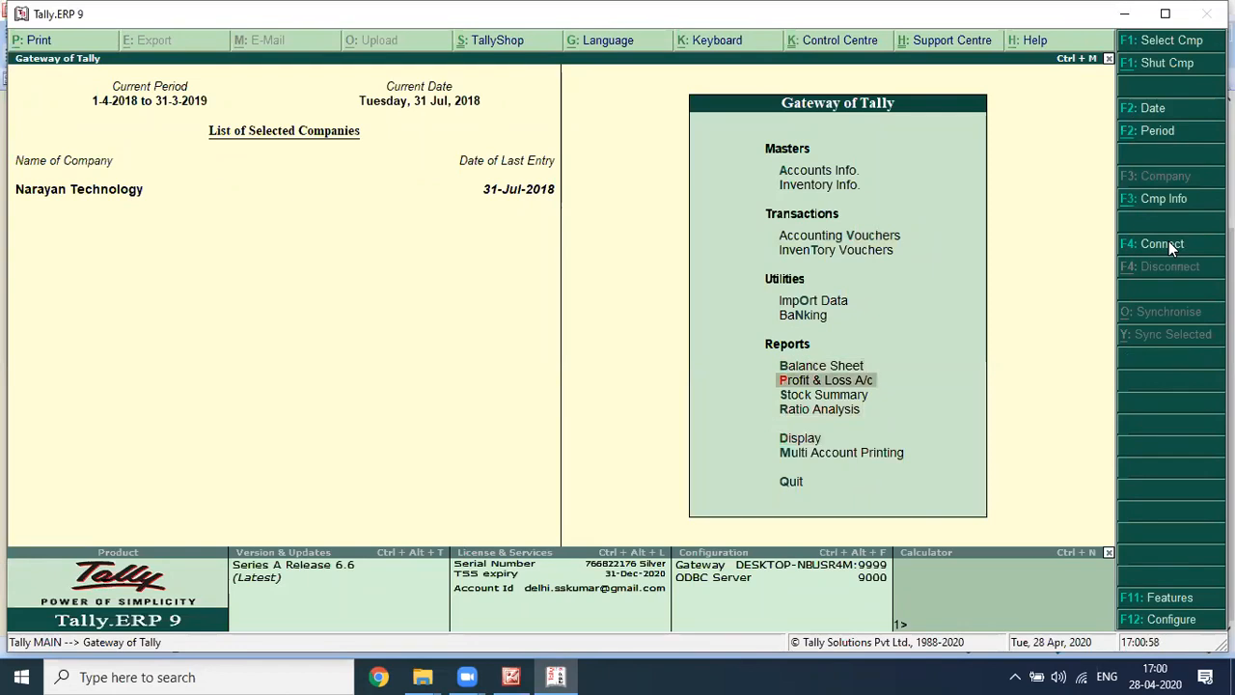
key(Up)
key(Up)
key(Up)
key(Up)
key(Up)
key(Up)
key(Up)
key(Up)
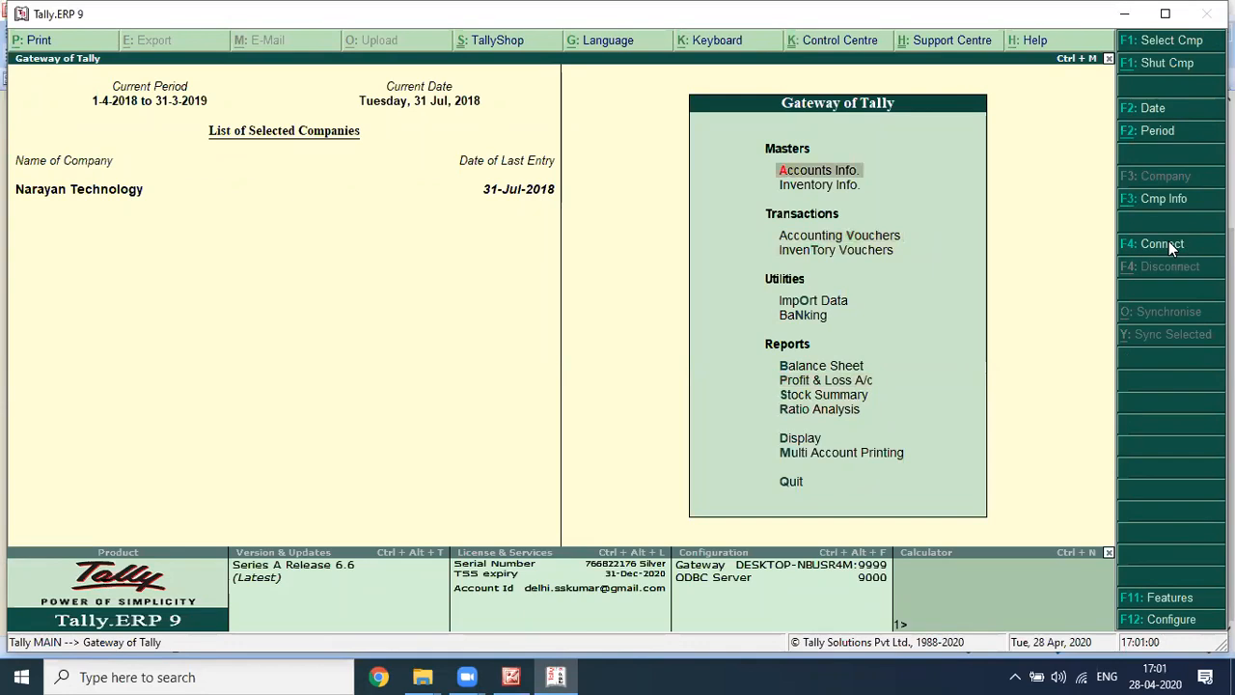
key(Down)
key(Down)
key(Up)
key(Up)
key(Down)
key(Up)
key(Up)
key(Down)
key(Down)
key(Down)
key(Down)
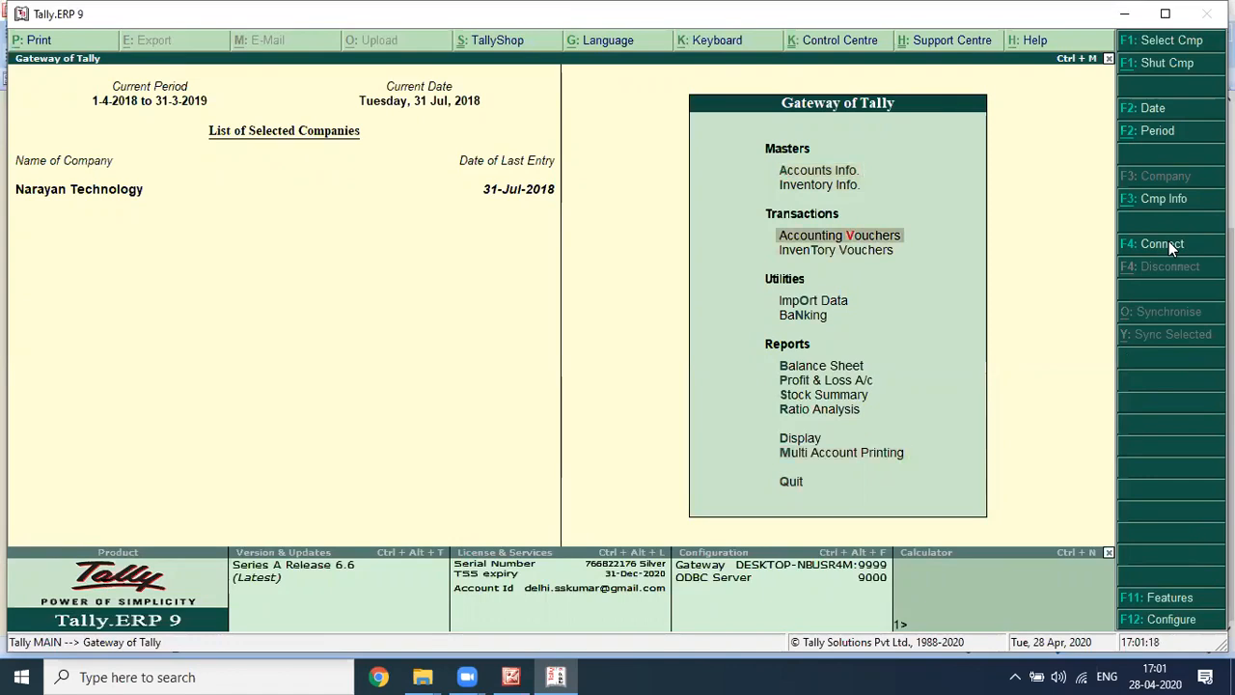
- Open the Balance Sheet briefly, close it, and open the Profit & Loss A/c
key(Down)
key(Down)
key(Down)
key(Down)
key(Down)
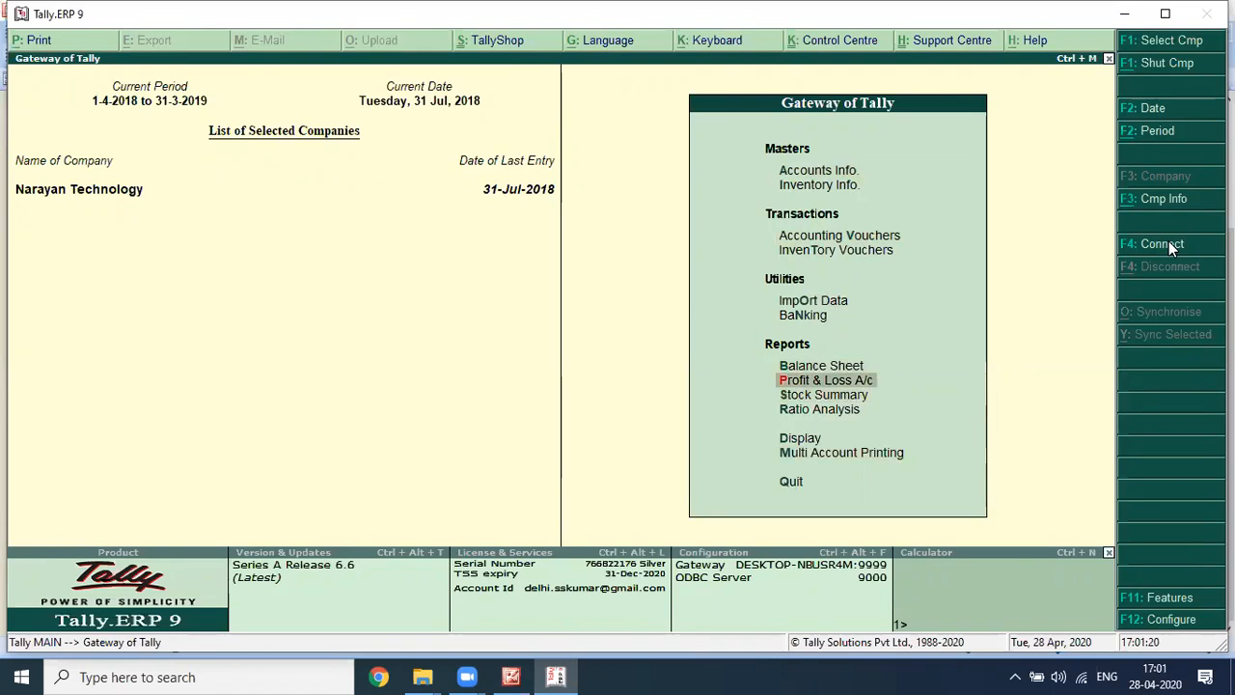
key(Down)
key(Down)
key(Down)
key(Up)
key(Up)
key(Up)
key(Up)
key(Return)
key(Escape)
key(Down)
key(Return)
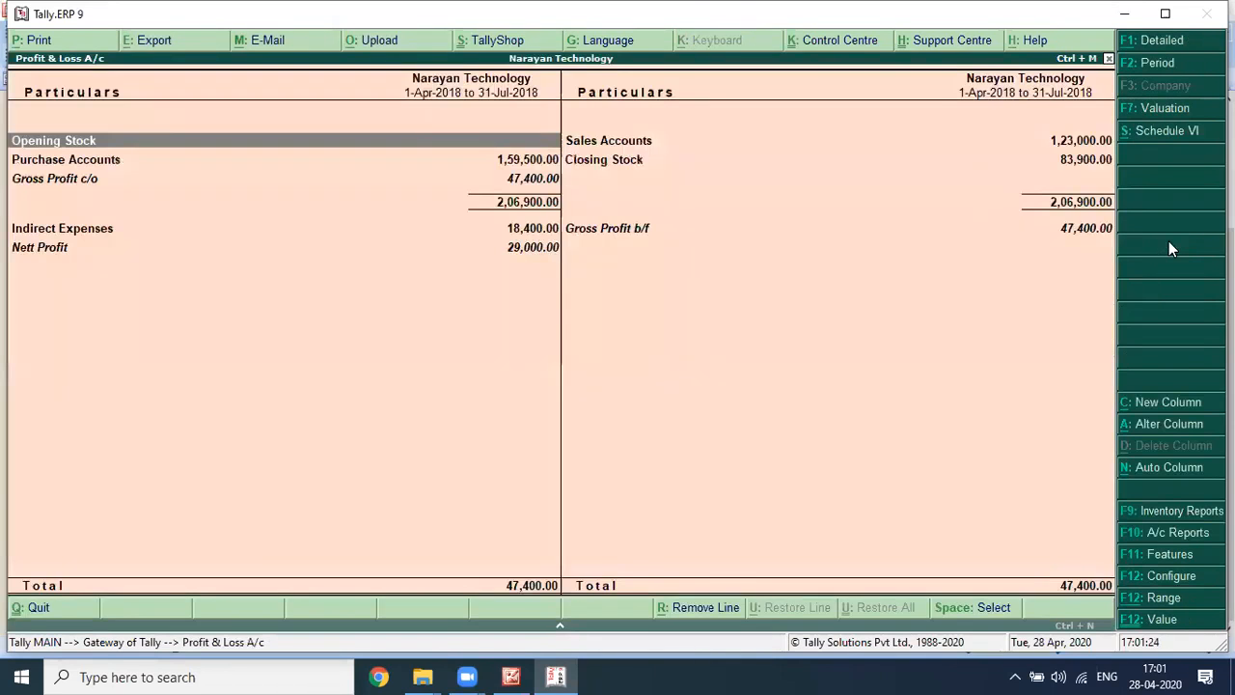
- Close the Profit & Loss A/c and open the Stock Summary
key(Escape)
key(Down)
key(Return)
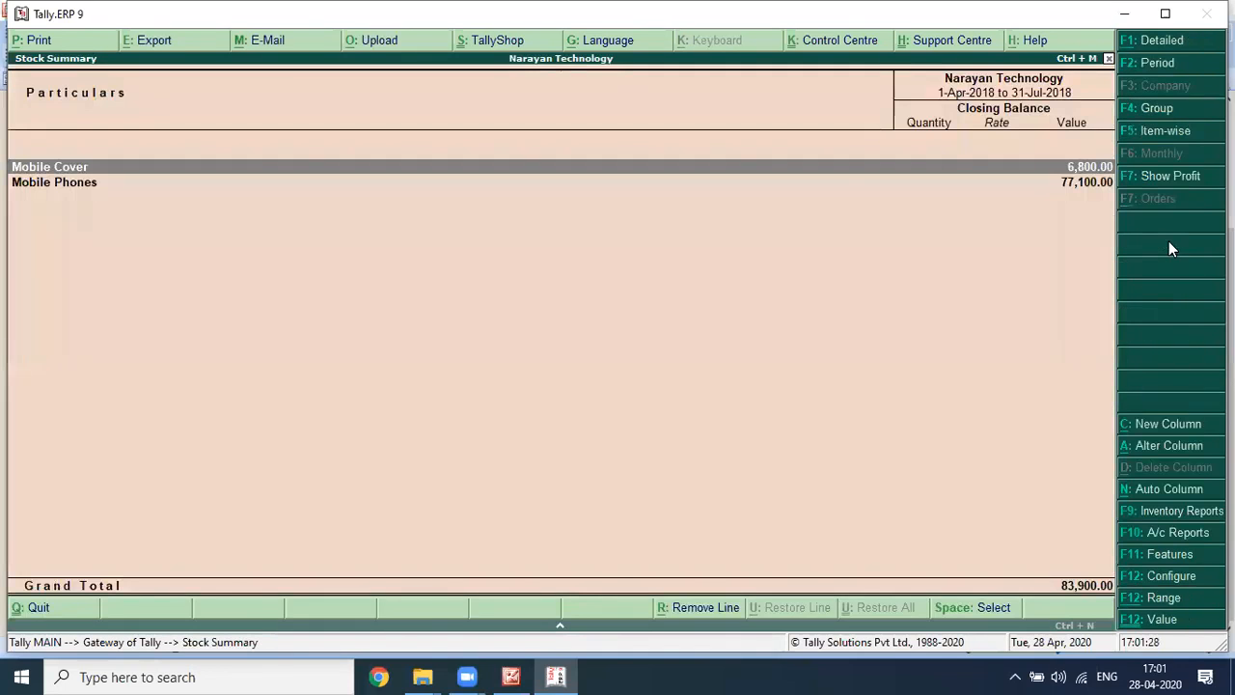
- Close the Stock Summary, open Ratio Analysis, and look through its Principal Groups from Working Capital to Inventory Turnover
key(Escape)
key(Down)
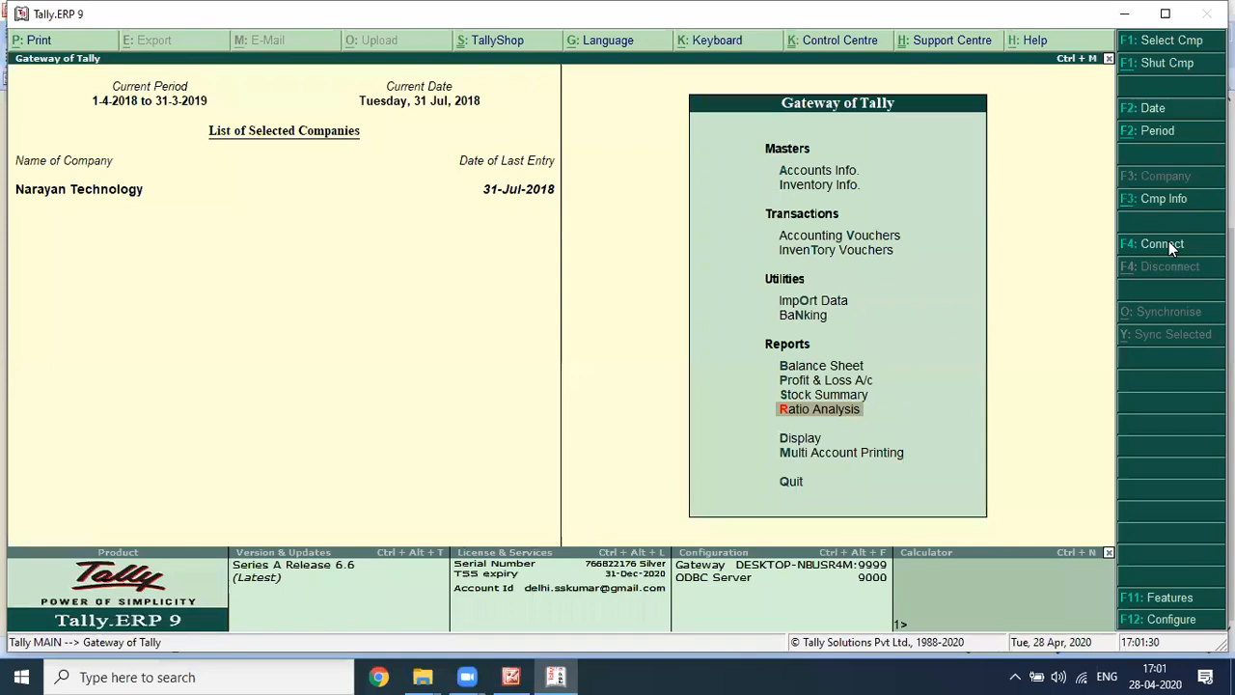
key(Return)
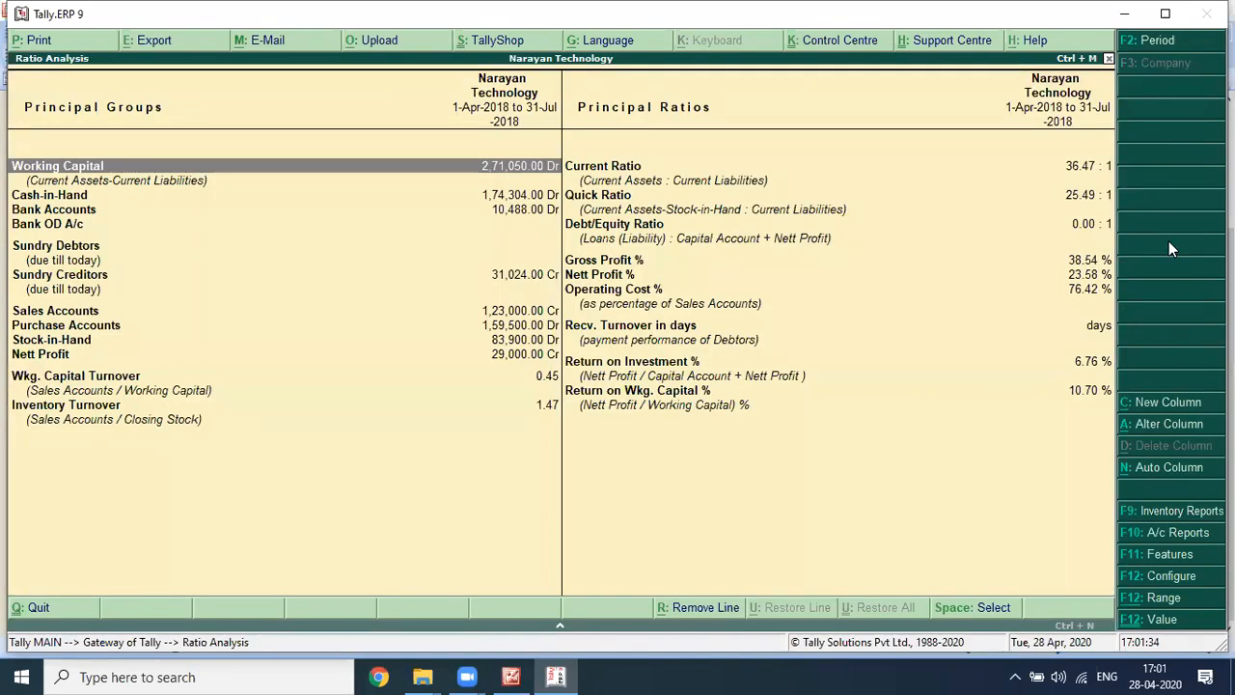
key(Down)
key(Down)
key(Up)
key(Up)
key(Down)
key(Up)
key(Down)
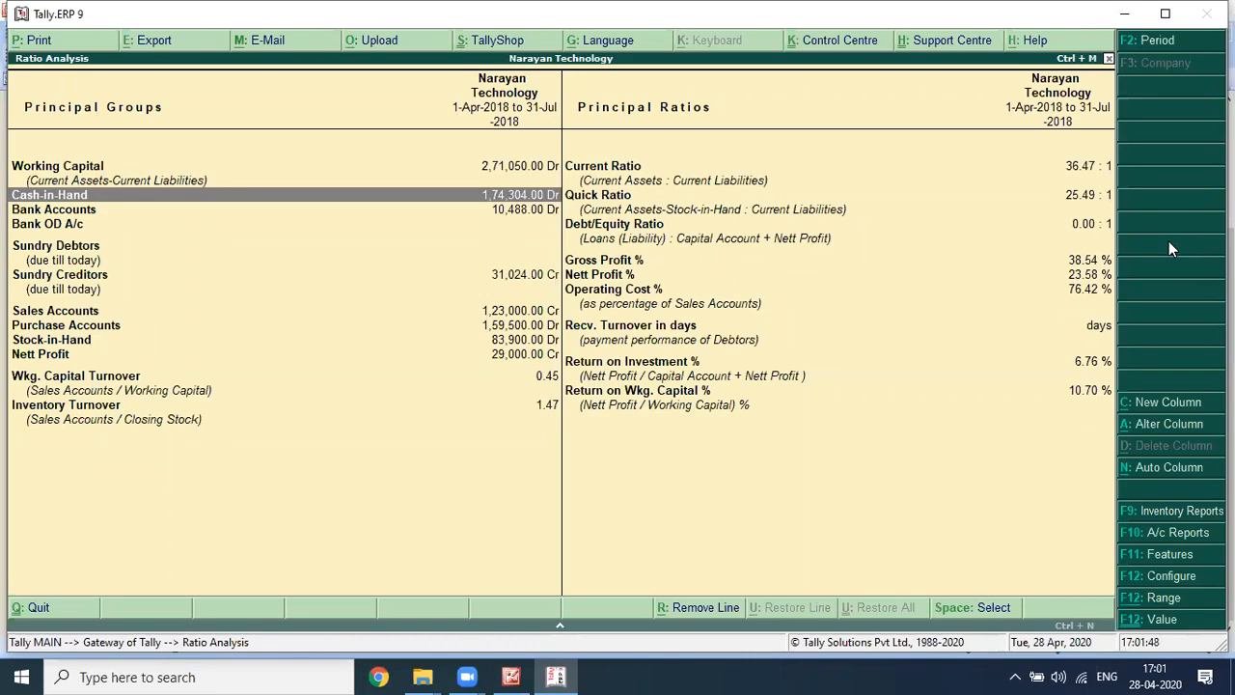
key(Down)
key(Down)
key(Down)
key(Down)
key(Down)
key(Down)
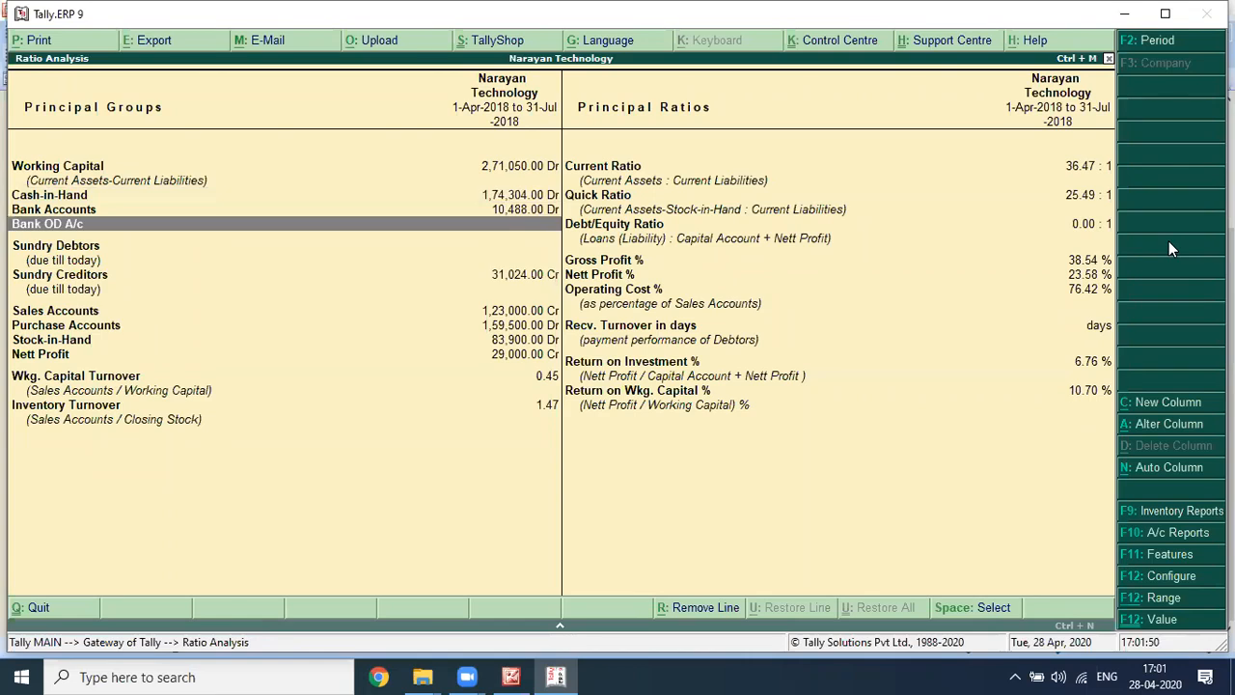
key(Down)
key(Down)
key(Down)
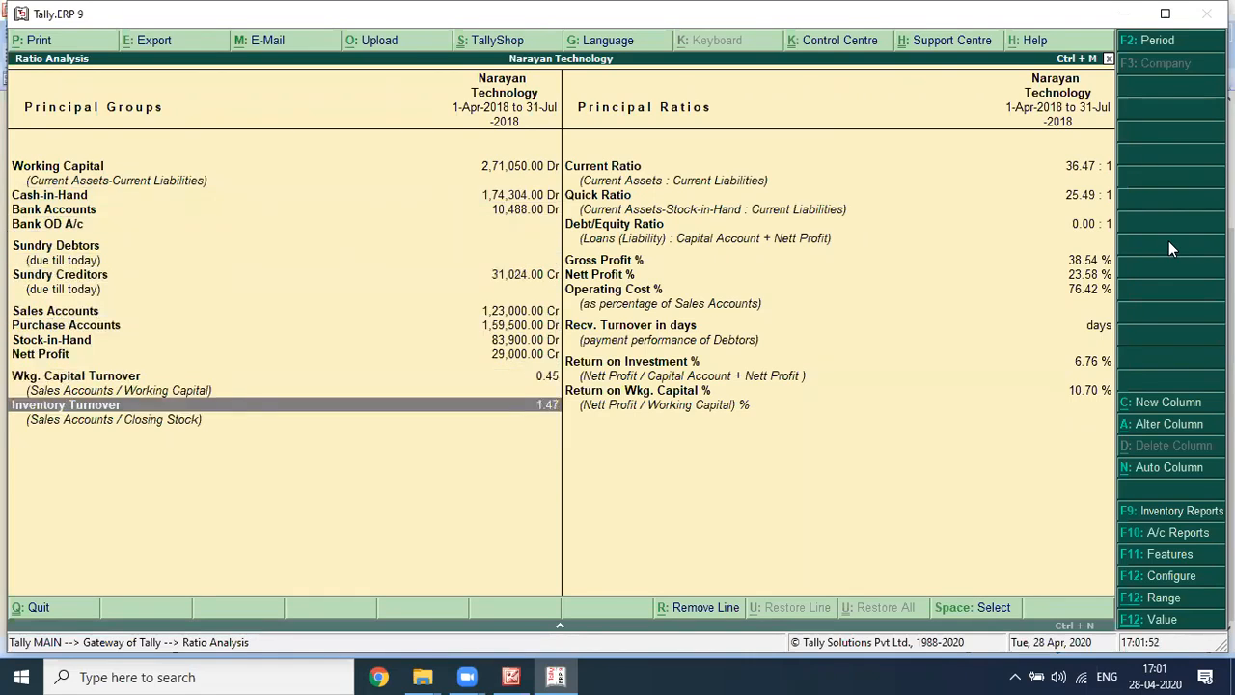
key(Up)
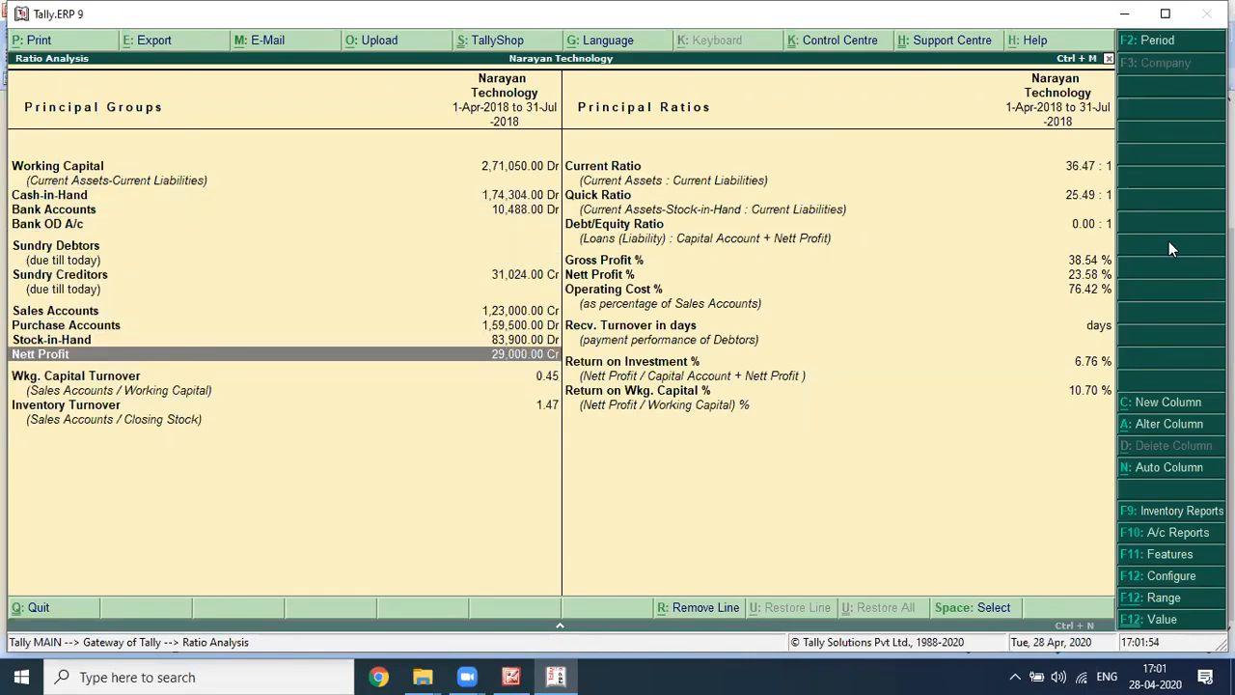
key(Up)
key(Up)
key(Up)
key(Up)
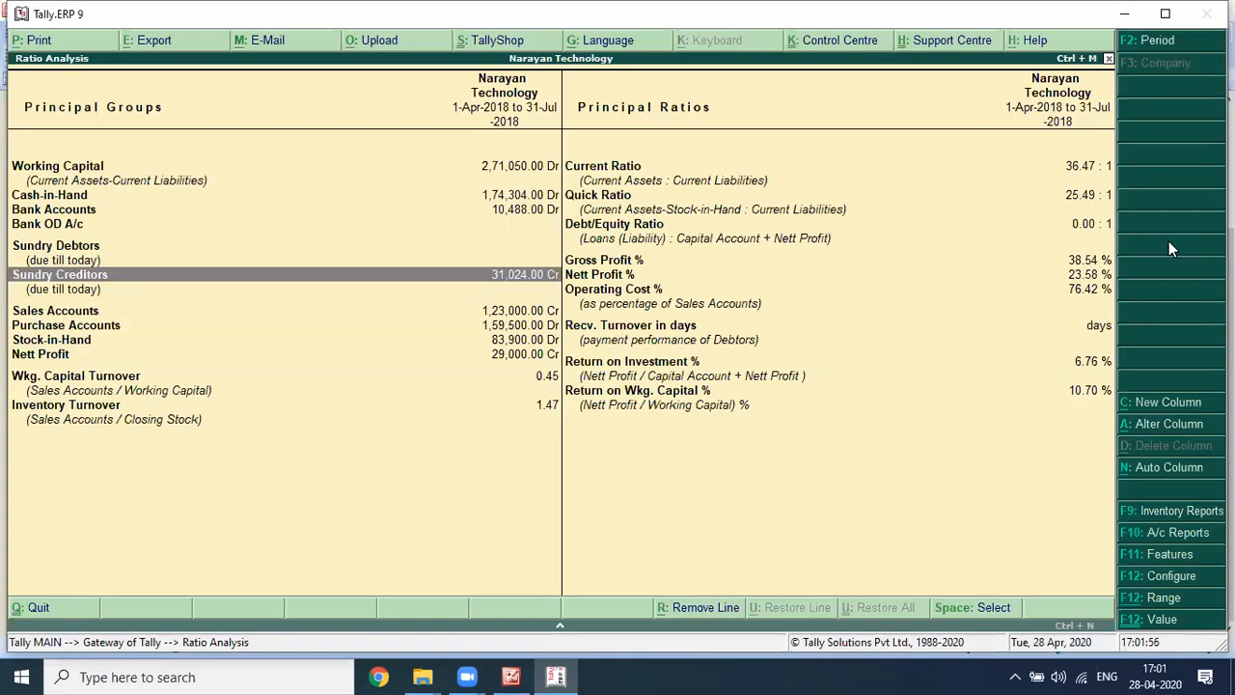
key(Up)
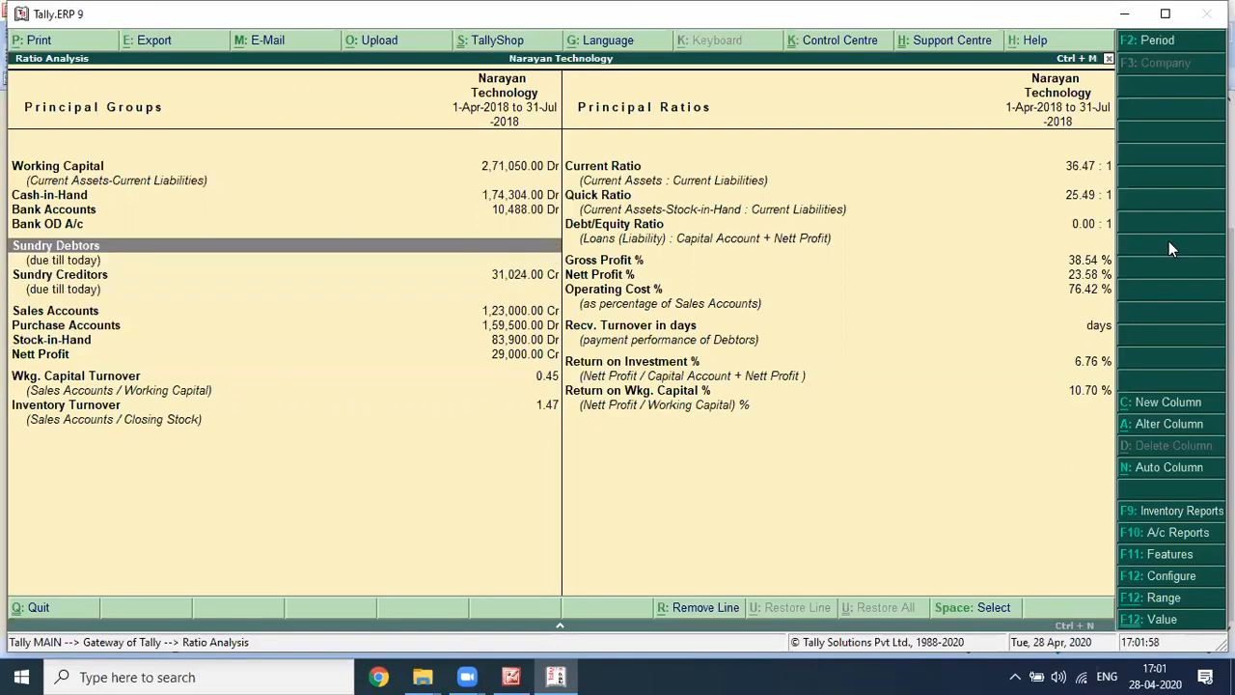
key(Up)
key(Up)
key(Up)
key(Down)
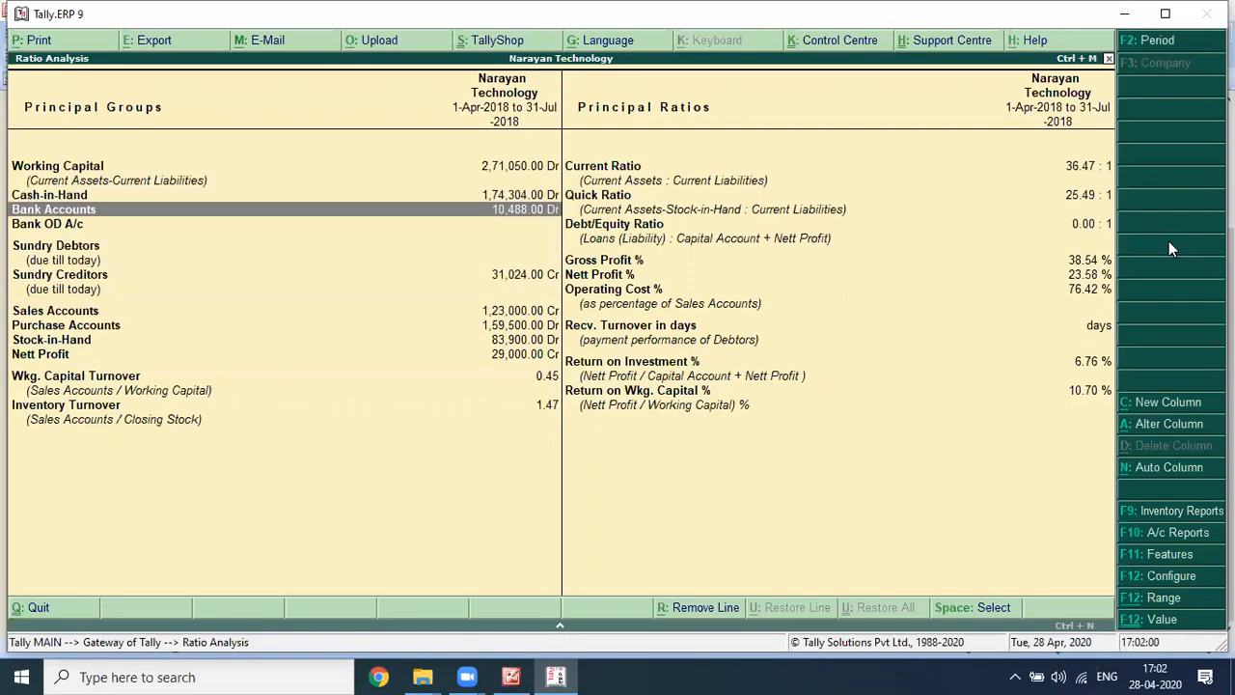
key(Down)
key(Down)
key(Down)
key(Down)
key(Down)
key(Down)
key(Down)
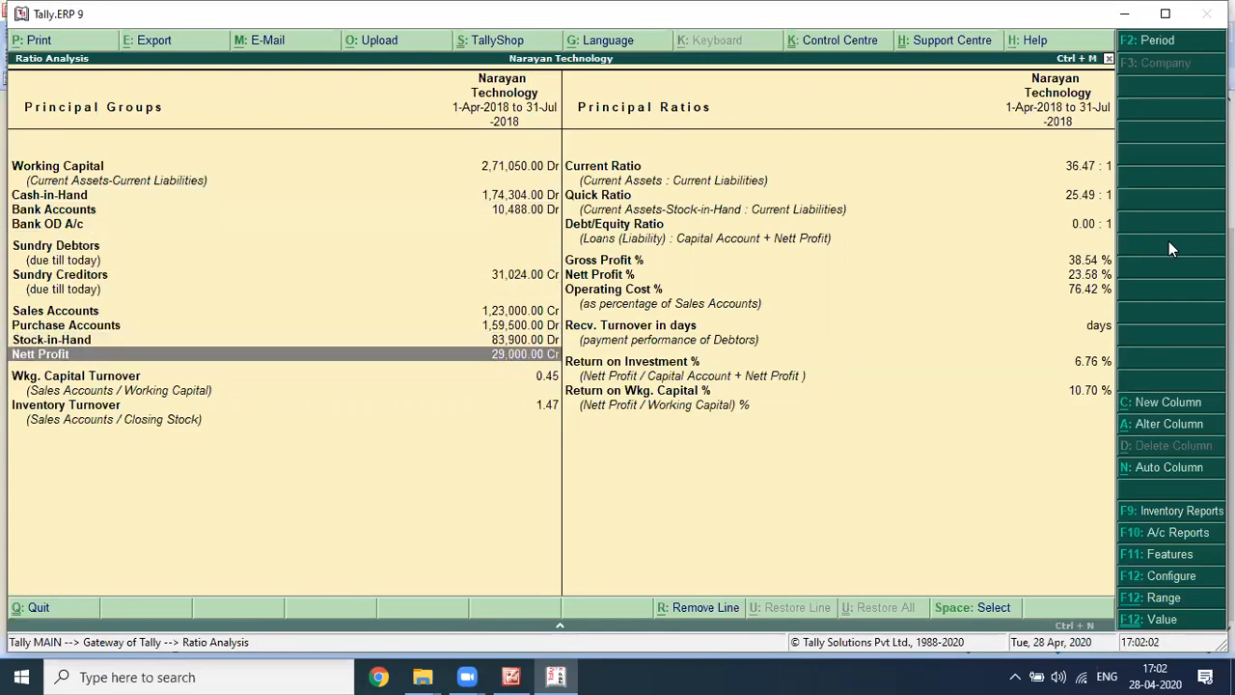
- Examine the Principal Ratios from Current Ratio to Debt/Equity Ratio and close the Ratio Analysis report
key(Right)
key(Up)
key(Up)
key(Up)
key(Up)
key(Up)
key(Up)
key(Up)
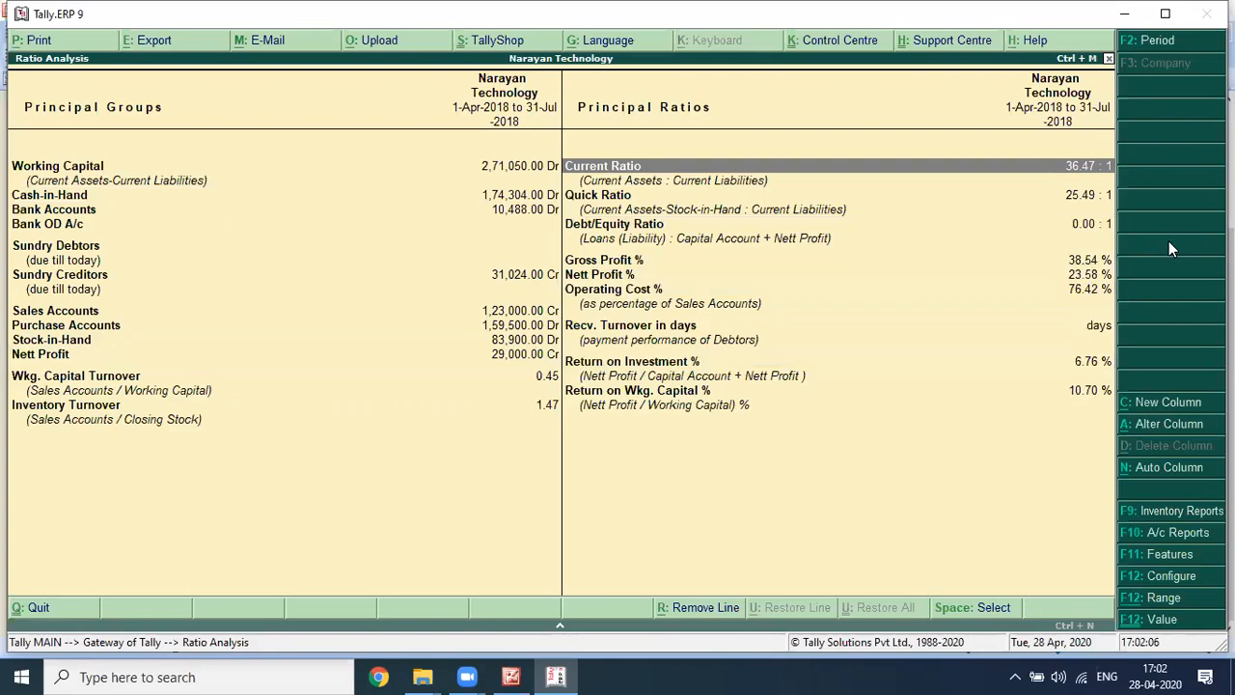
key(Down)
key(Down)
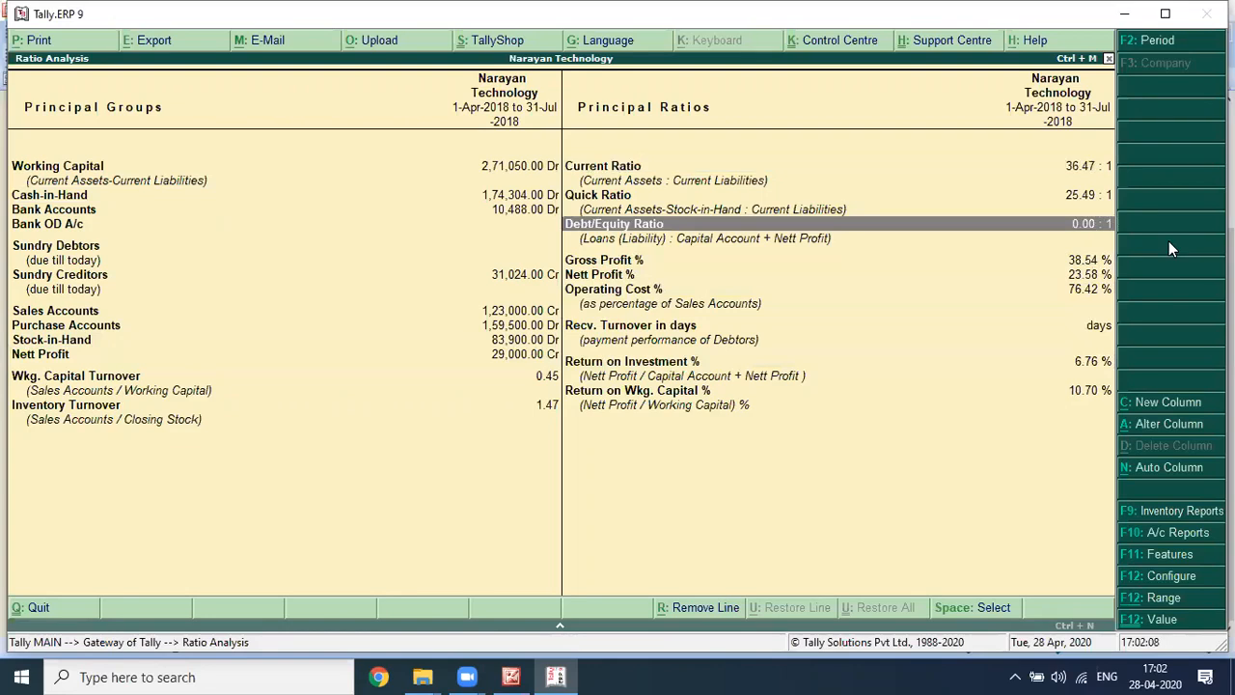
key(Escape)
- Open the Trial Balance and expand the Capital Account and Current Liabilities groups
key(Down)
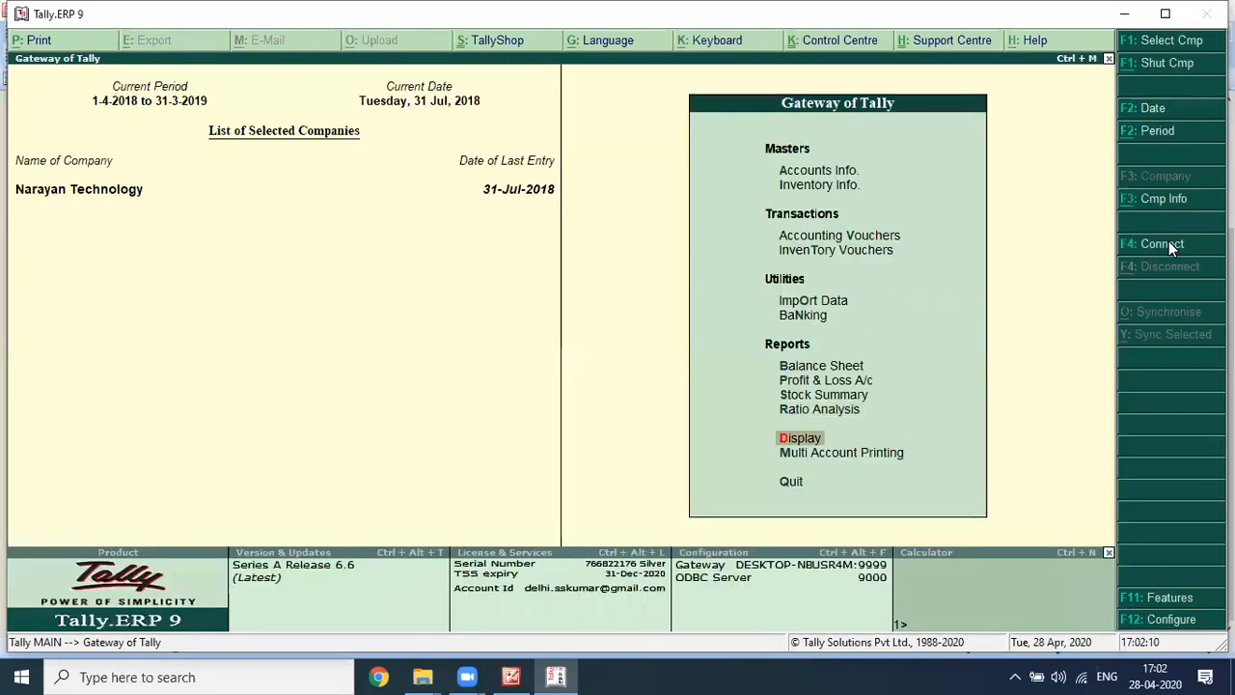
key(Return)
key(Return)
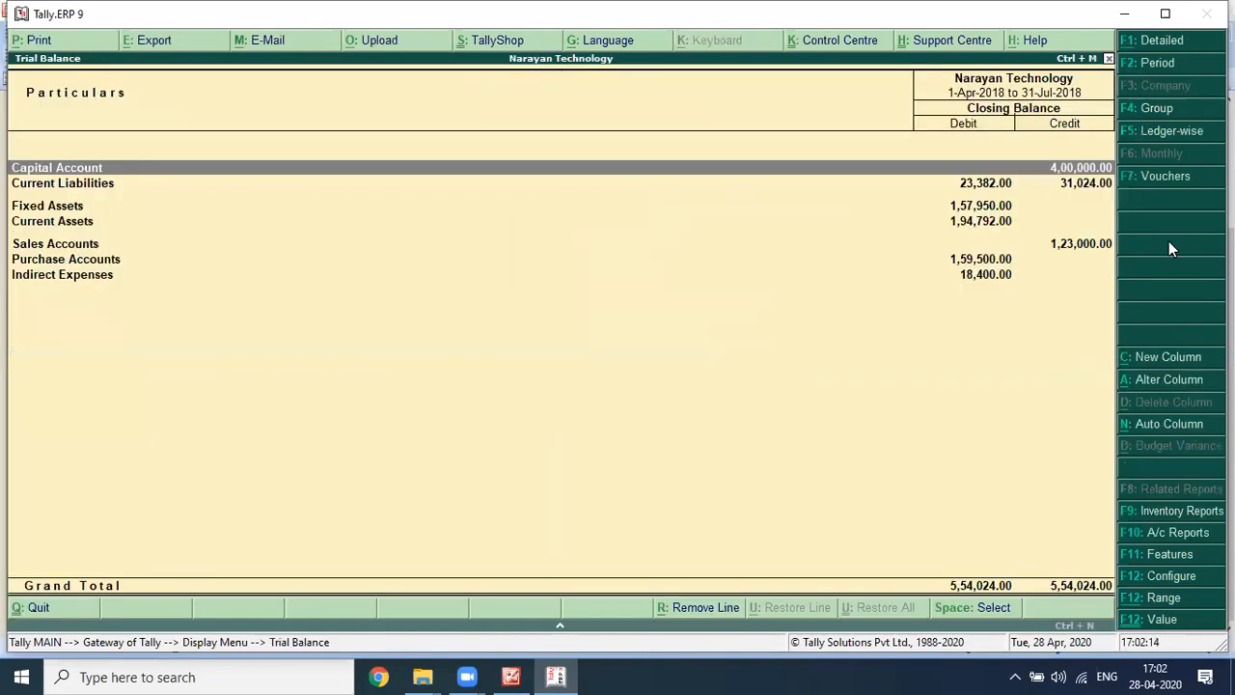
key(shift+Return)
key(Down)
key(shift+Return)
key(Down)
key(Down)
key(Up)
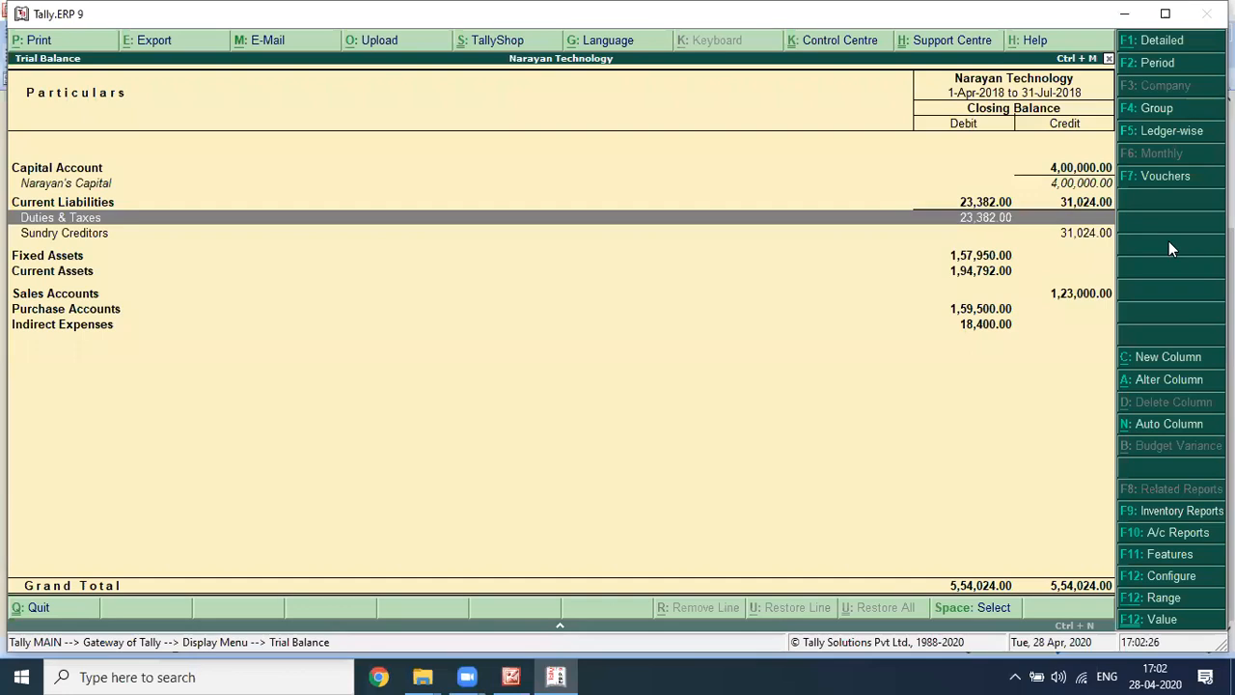
- Expand the Fixed Assets and Current Assets groups in the Trial Balance
key(Down)
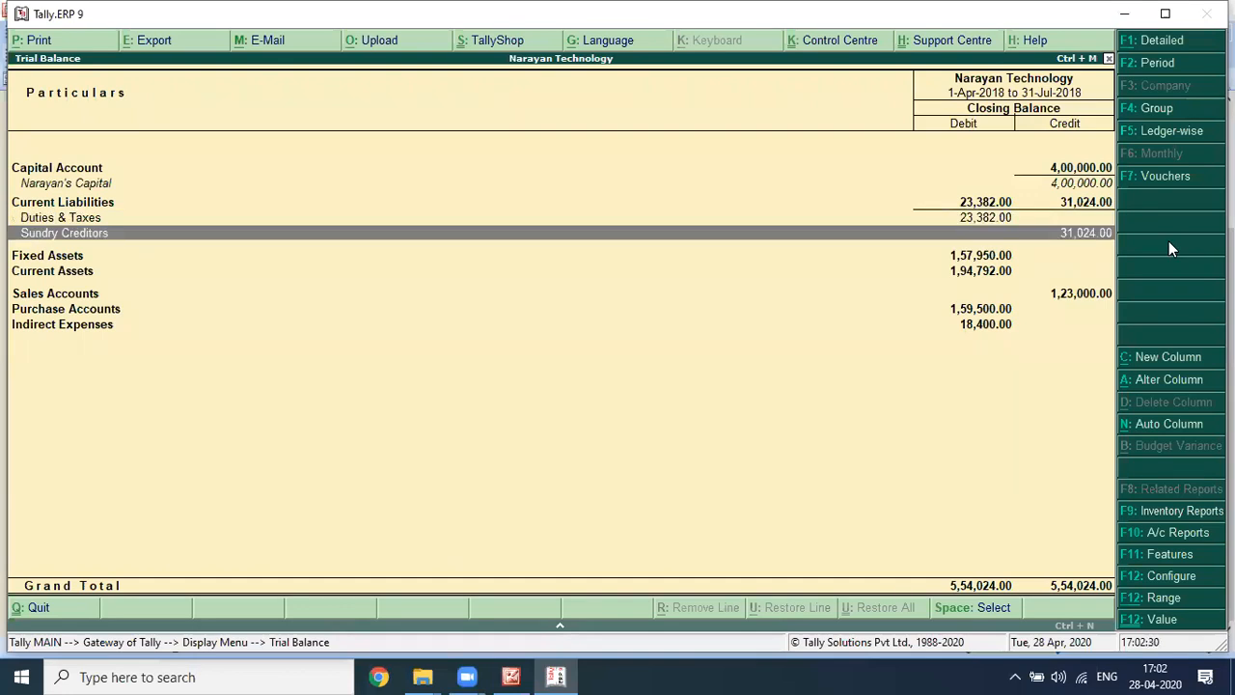
key(Down)
key(shift+Return)
key(Down)
key(Down)
key(Down)
key(Down)
key(Up)
key(shift+Return)
key(Down)
key(Down)
key(Down)
key(Down)
key(Down)
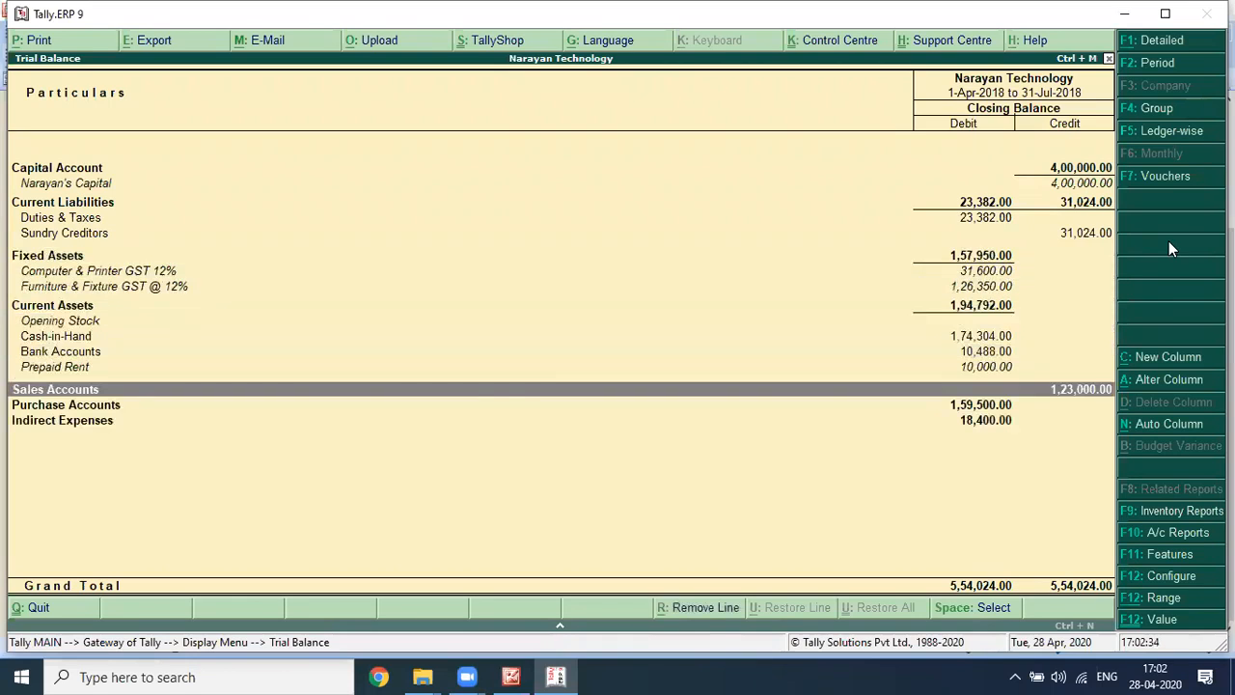
- Expand the Sales Accounts and Purchase Accounts groups to show their ledgers
key(Up)
key(Down)
key(Down)
key(Up)
key(shift+Return)
key(Down)
key(Down)
key(shift+Return)
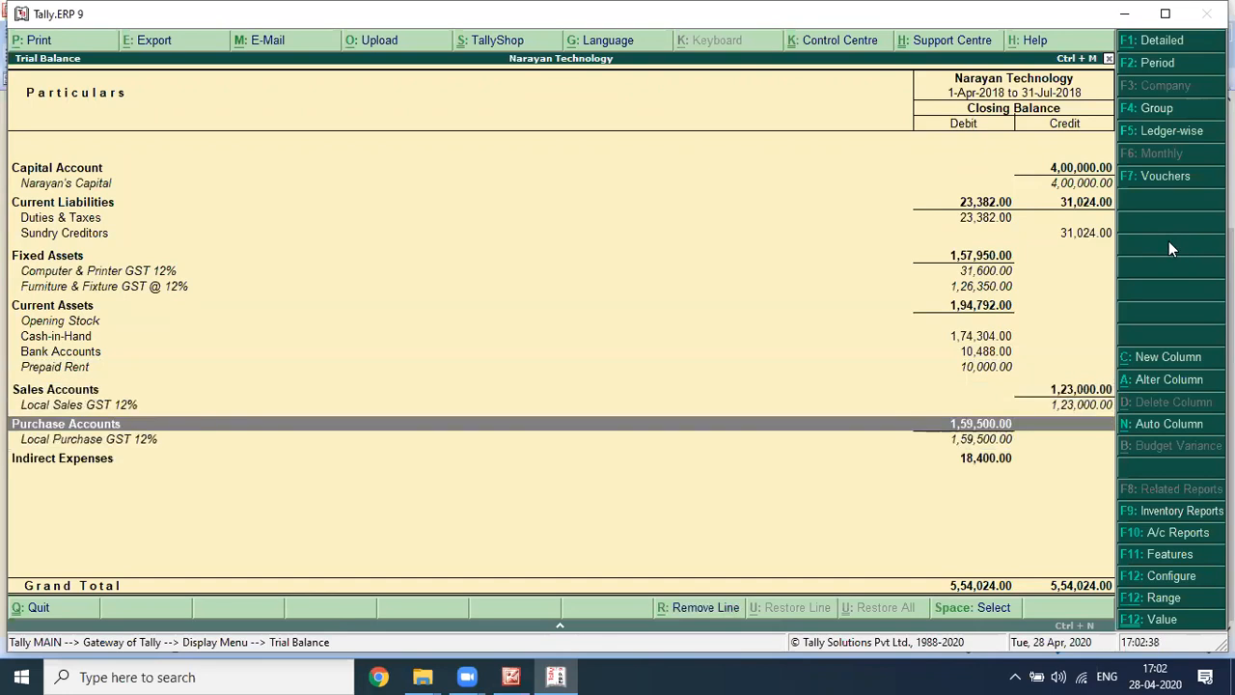
- Expand the Indirect Expenses group and look through its expense ledgers
key(Down)
key(Down)
key(shift+Return)
key(Down)
key(Down)
key(Down)
key(Up)
- Collapse and re-expand the Indirect Expenses details several times
key(Up)
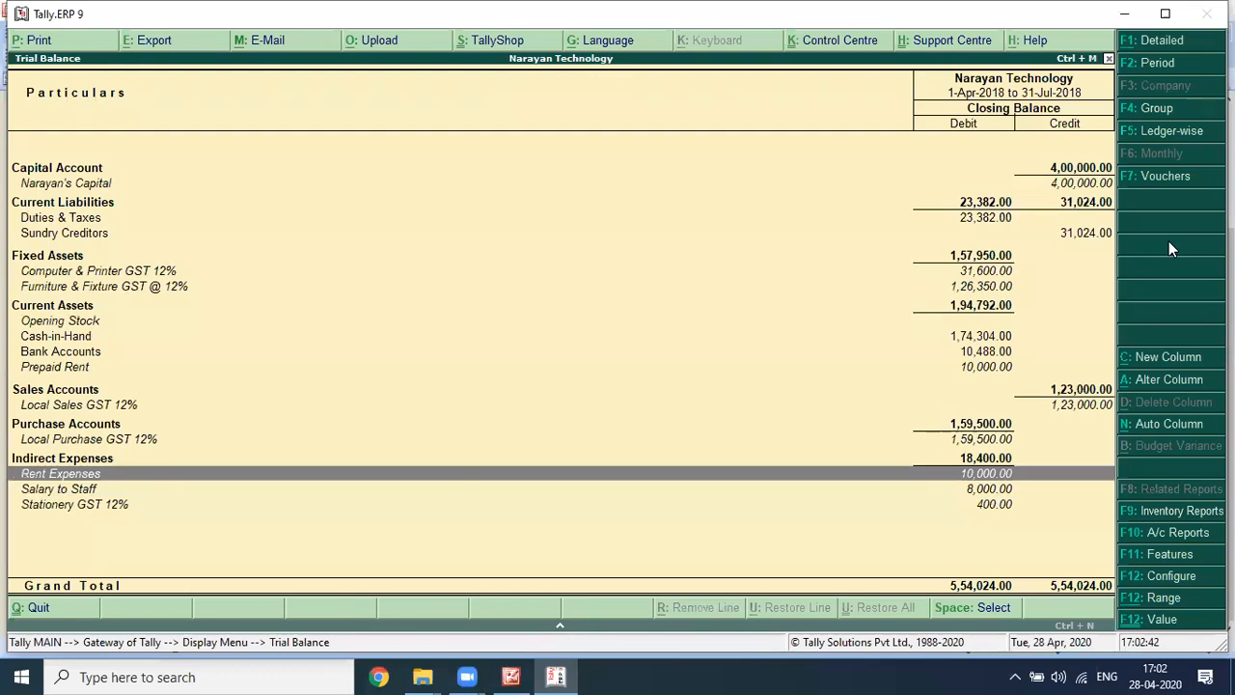
key(Up)
key(shift+Return)
key(shift+Return)
key(shift+Return)
key(shift+Return)
key(shift+Return)
key(shift+Return)
key(shift+Return)
key(shift+Return)
key(shift+Return)
key(shift+Return)
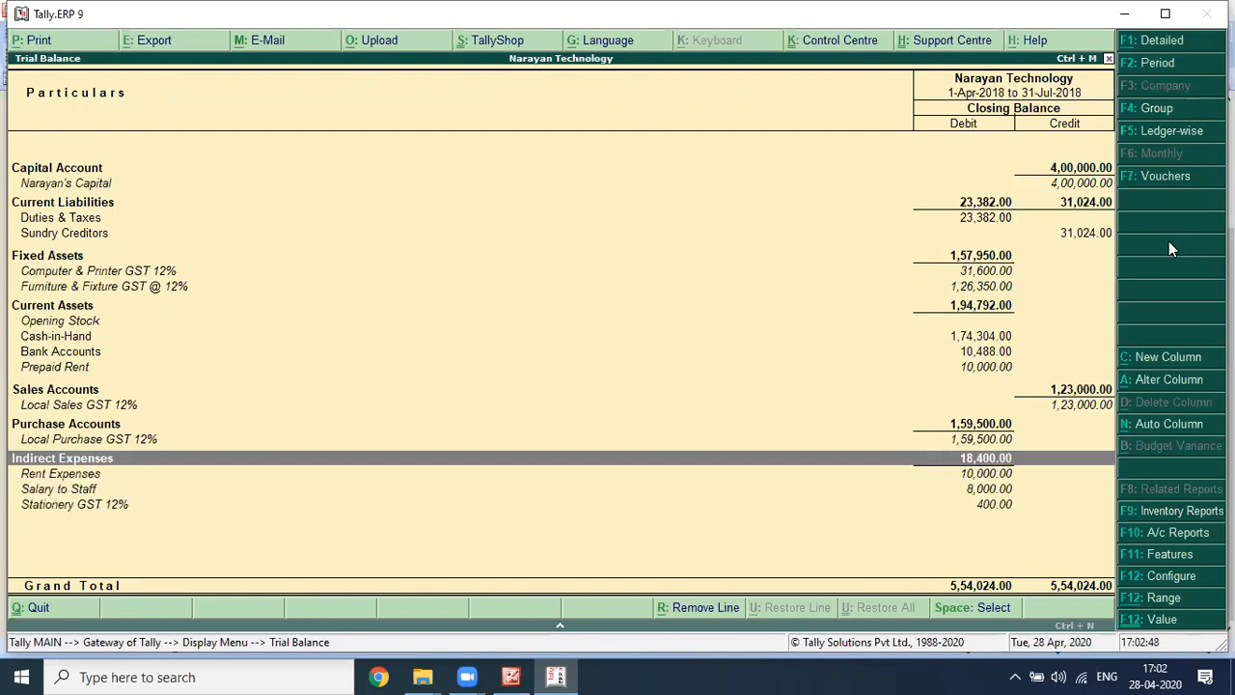
- Go back up through the expanded groups, toggle the Current Assets details, and review the Trial Balance down to its last ledger
key(Up)
key(Up)
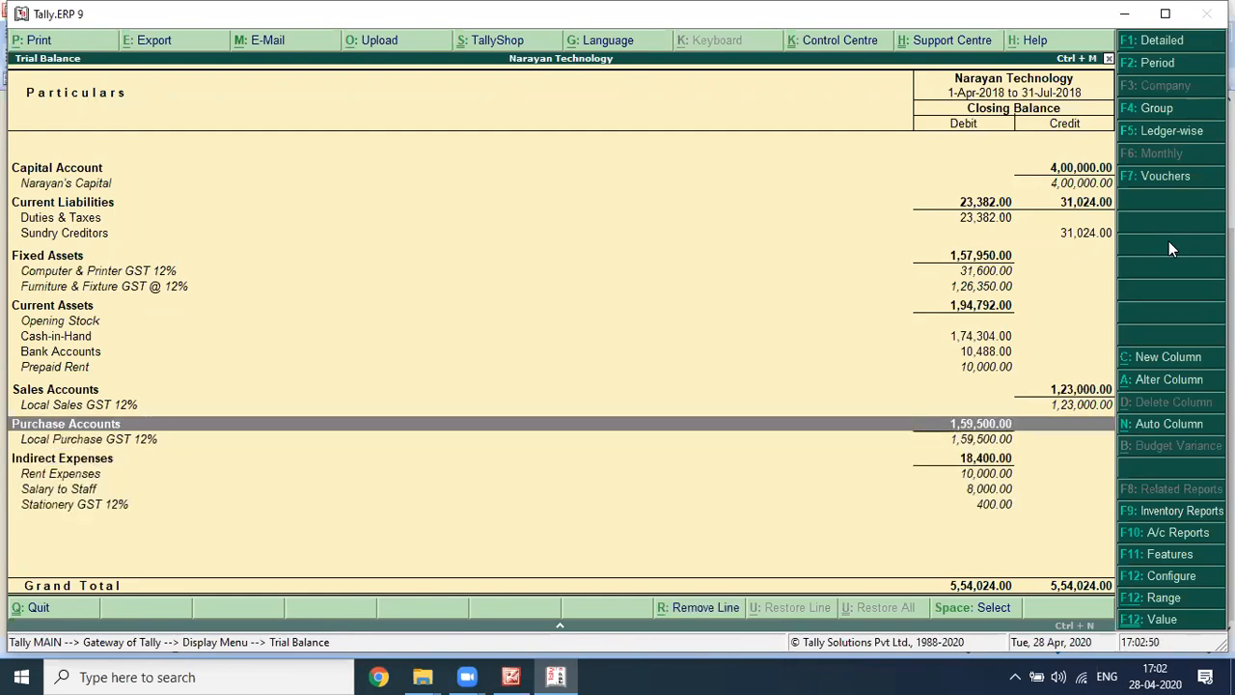
key(Up)
key(Up)
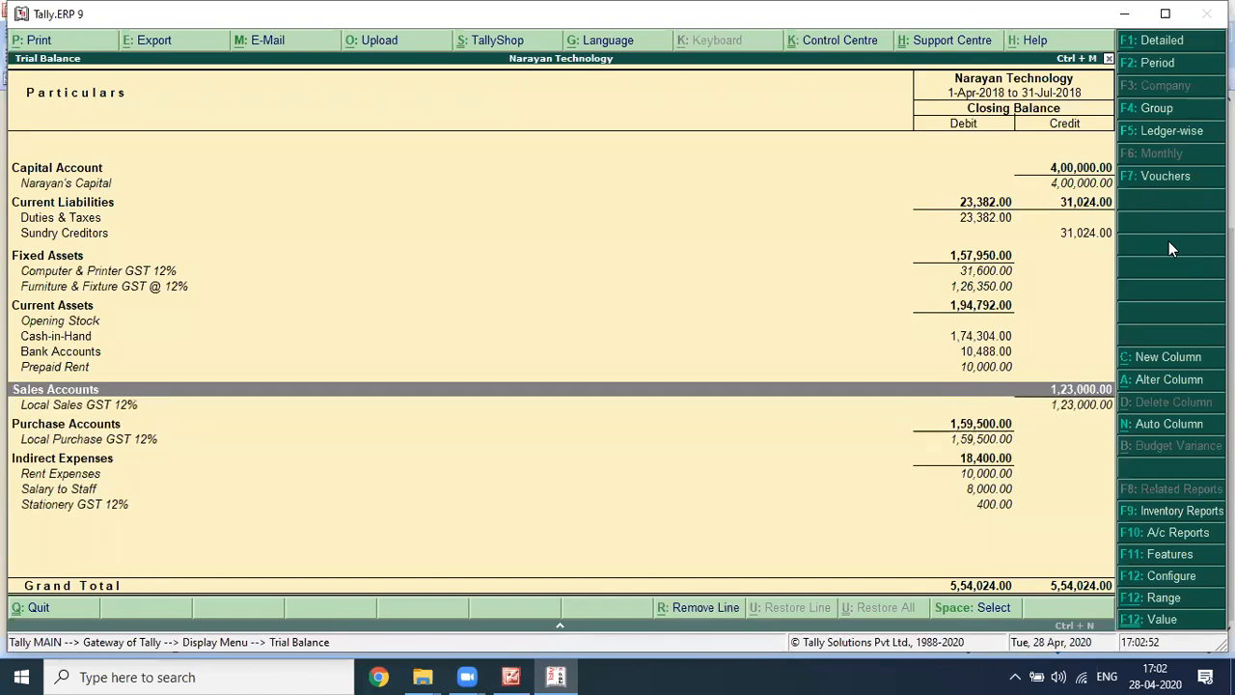
key(Up)
key(Up)
key(Up)
key(Up)
key(Up)
key(shift+Return)
key(shift+Return)
key(shift+Return)
key(shift+Return)
key(Down)
key(Down)
key(Down)
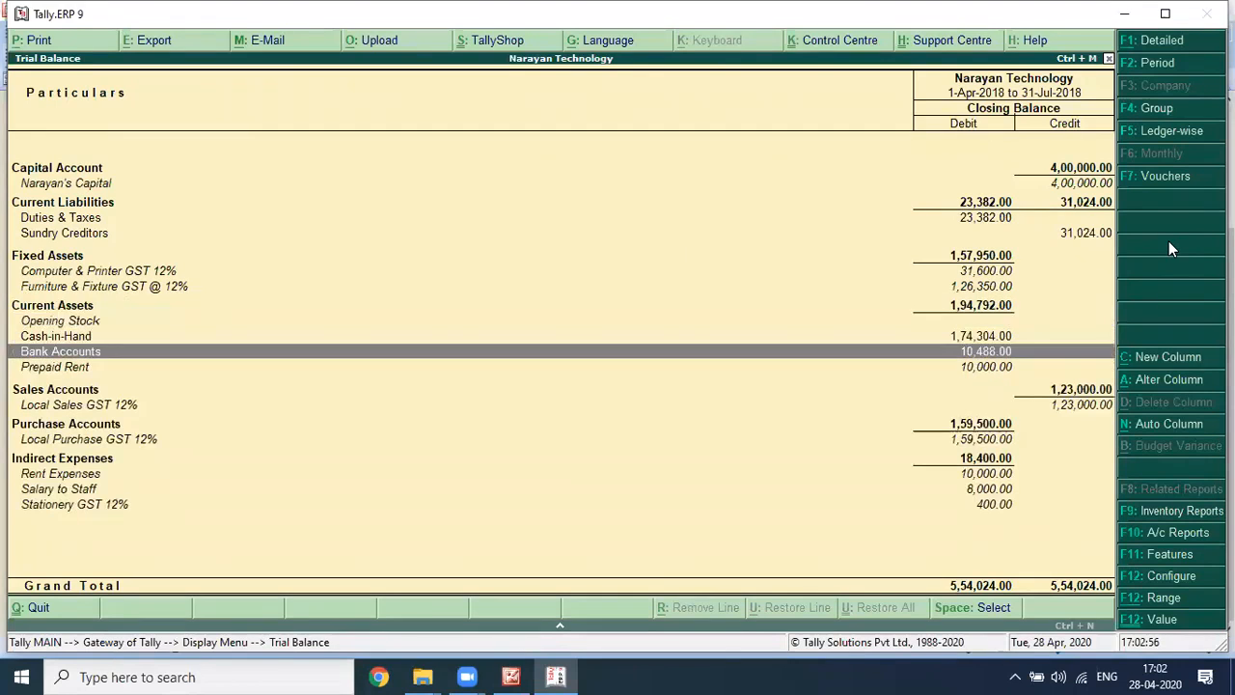
key(End)
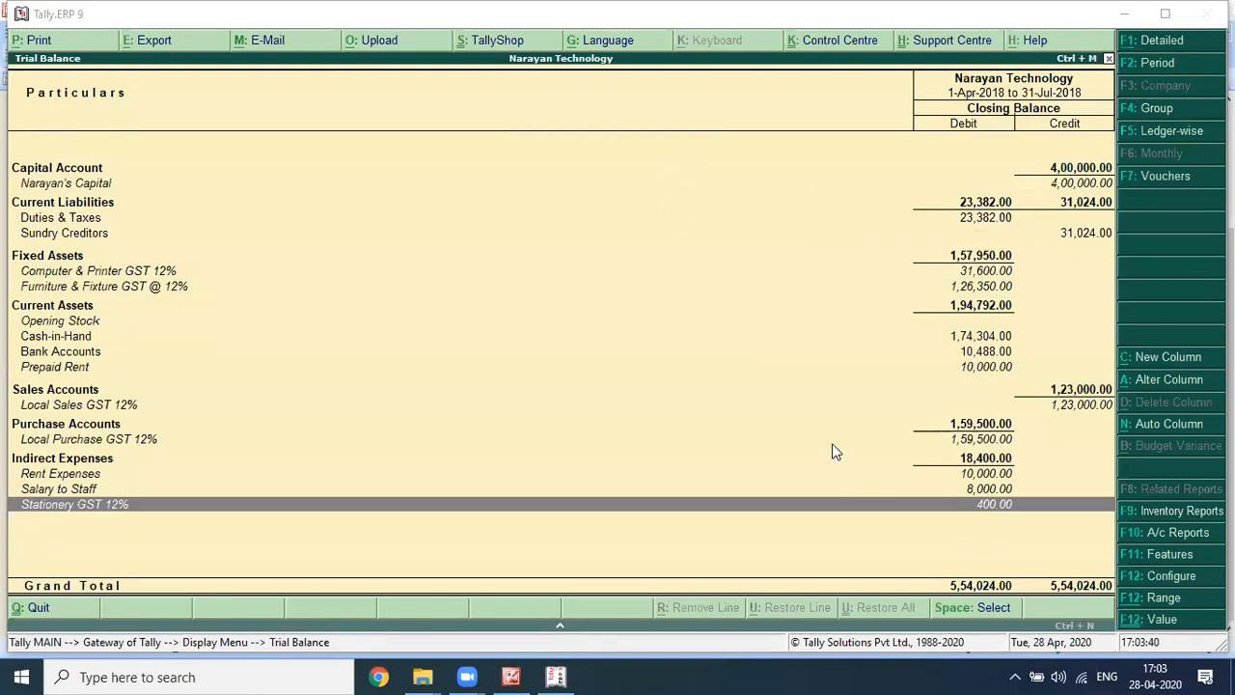
- Close the Trial Balance, open the Day Book, and look through the payment vouchers for 31-Jul-2018
right_click(716, 258)
key(Down)
key(Return)
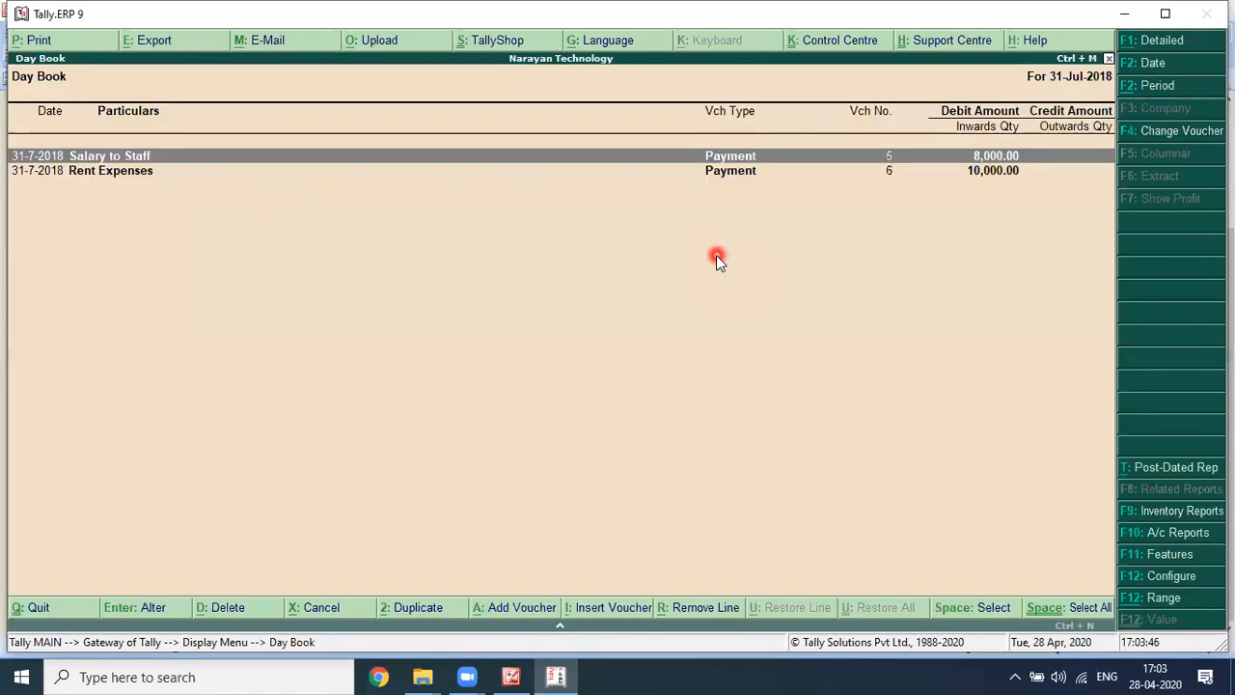
key(Down)
key(Up)
key(Down)
key(Up)
key(Down)
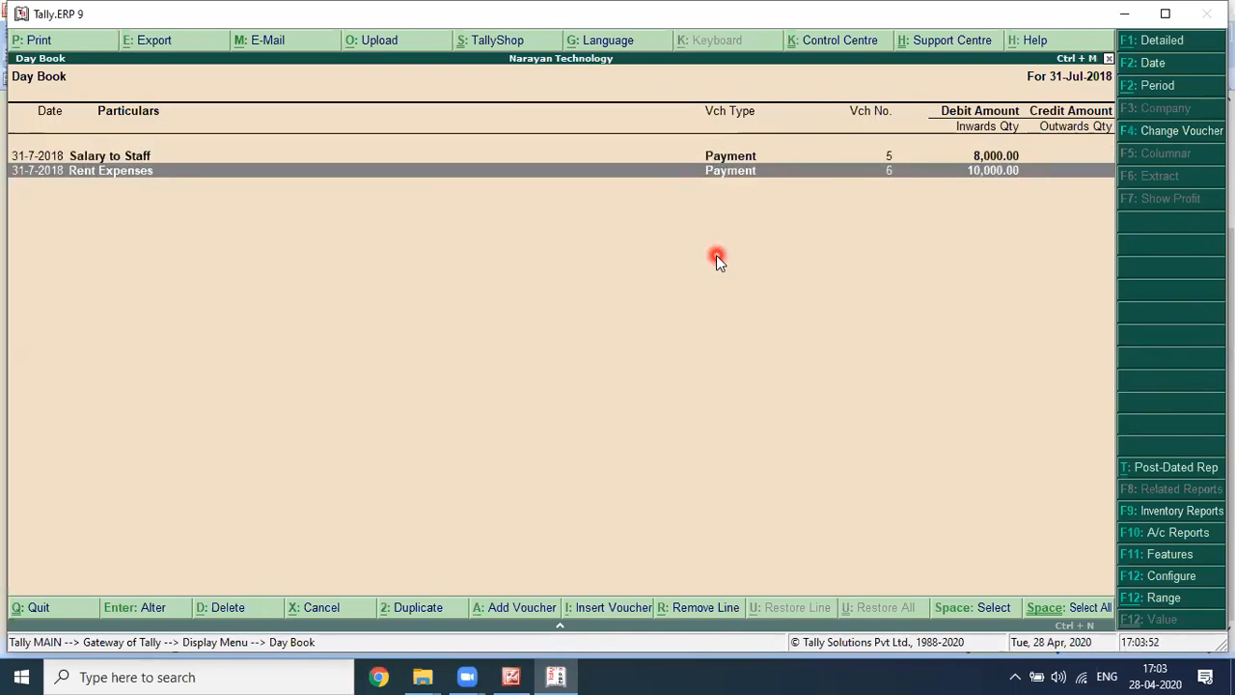
- Set the Day Book period to start on 1-7-2018 and look through the vouchers for July
key(alt+F2)
text(1-7)
key(Return)
key(Return)
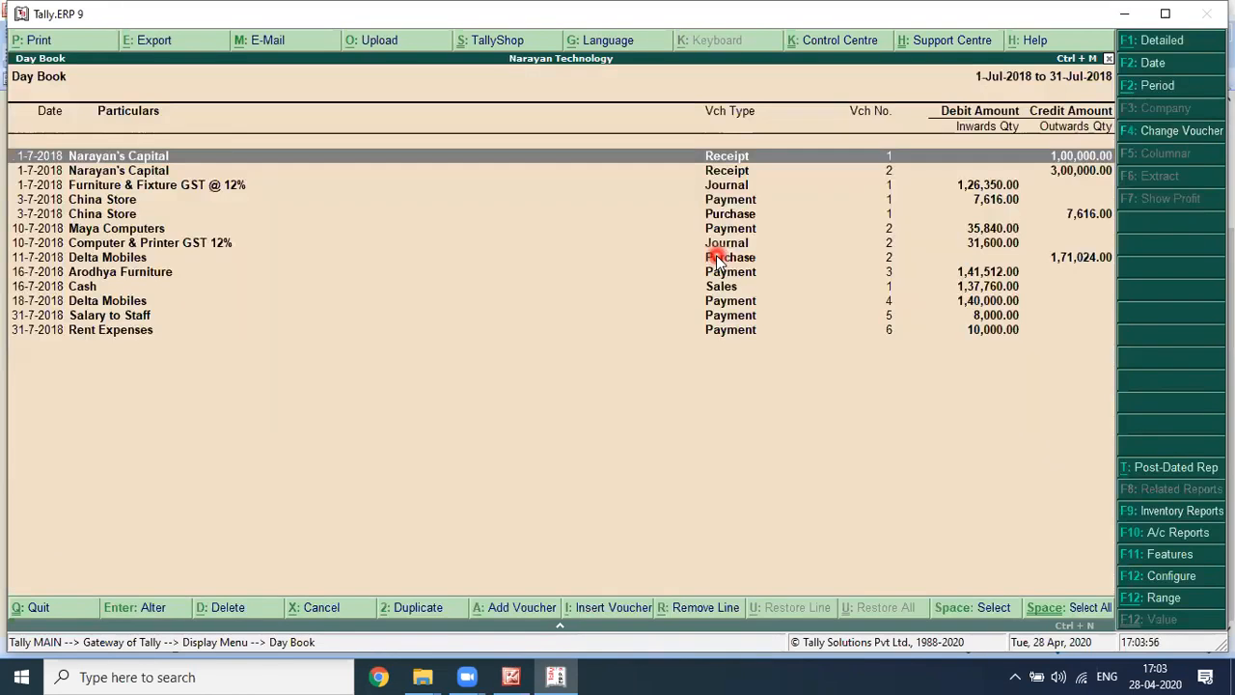
key(Down)
key(Down)
key(Down)
key(Down)
key(Down)
key(Down)
key(Down)
key(Down)
key(Down)
key(Down)
key(Down)
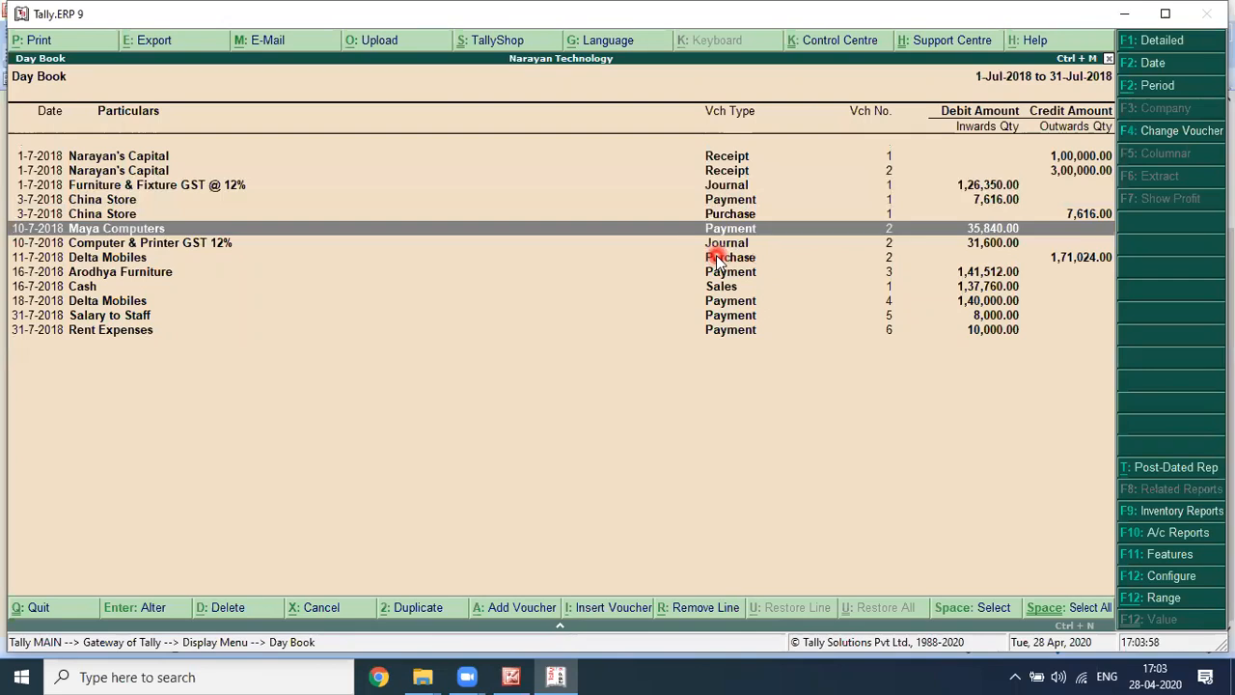
key(Up)
key(Up)
key(Up)
key(Up)
key(Up)
key(Up)
key(Up)
key(Up)
key(Up)
key(Up)
key(Up)
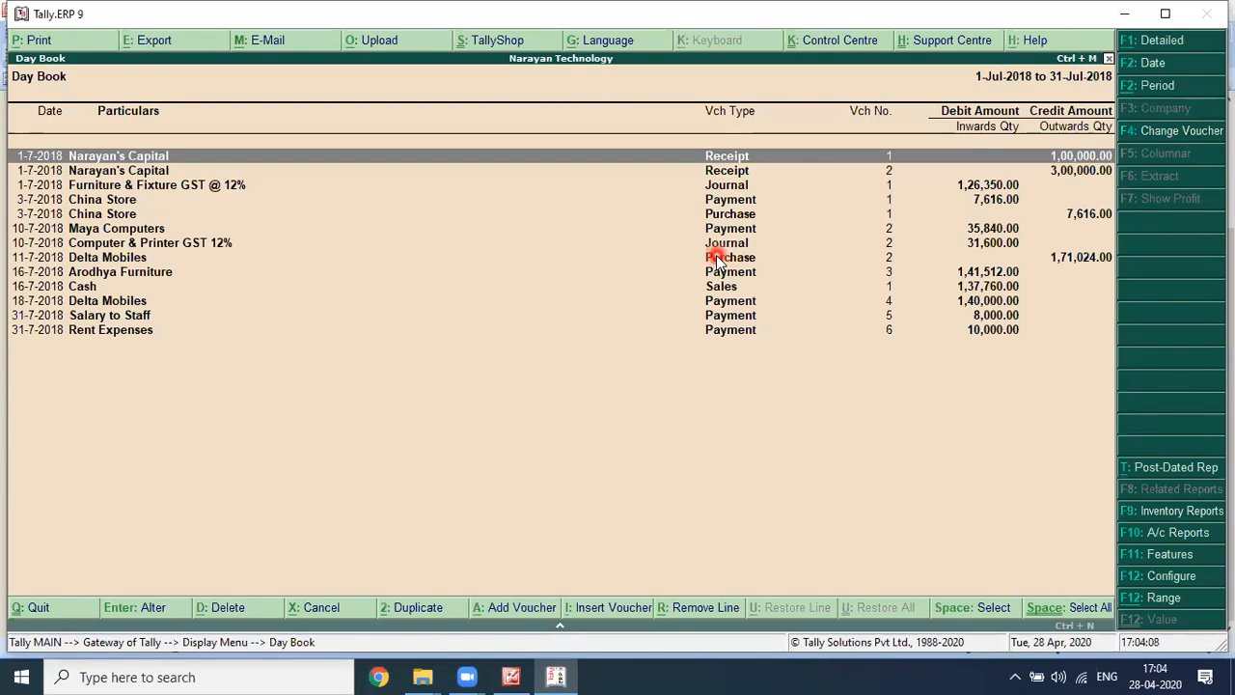
- Close the Day Book, open the Cash/Bank Books summary under Account Books, and look through its cash and bank balances
key(Escape)
key(a)
key(Escape)
key(Return)
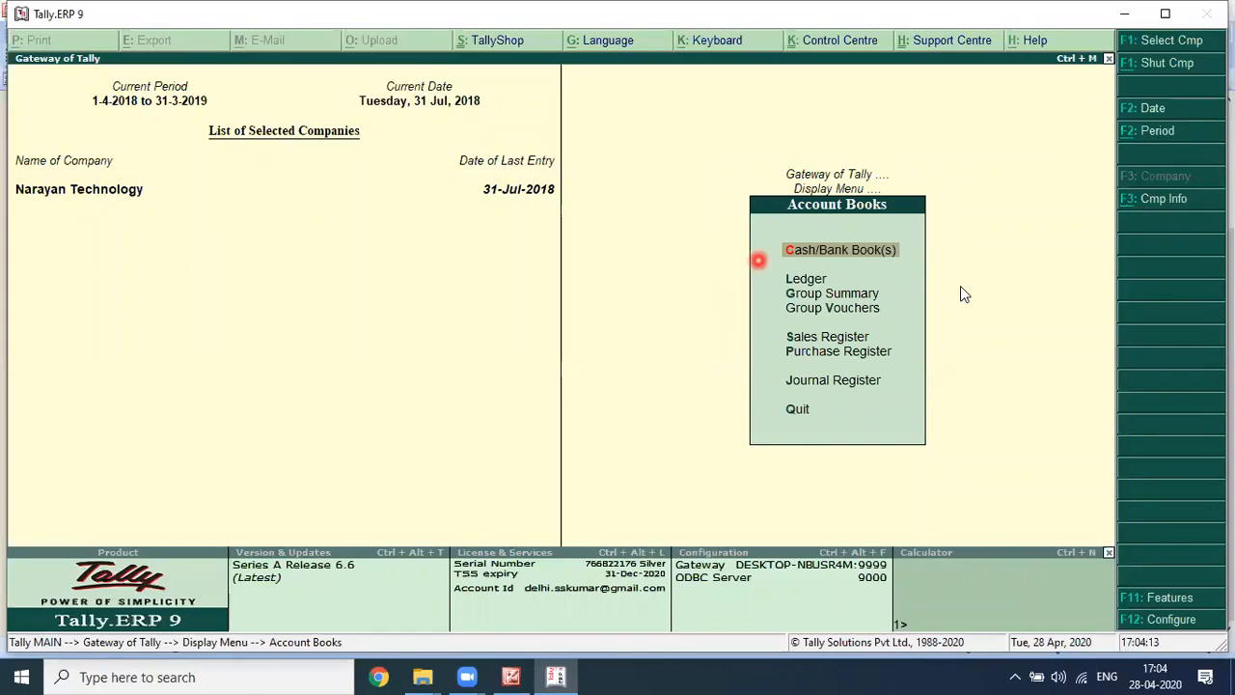
click(912, 289)
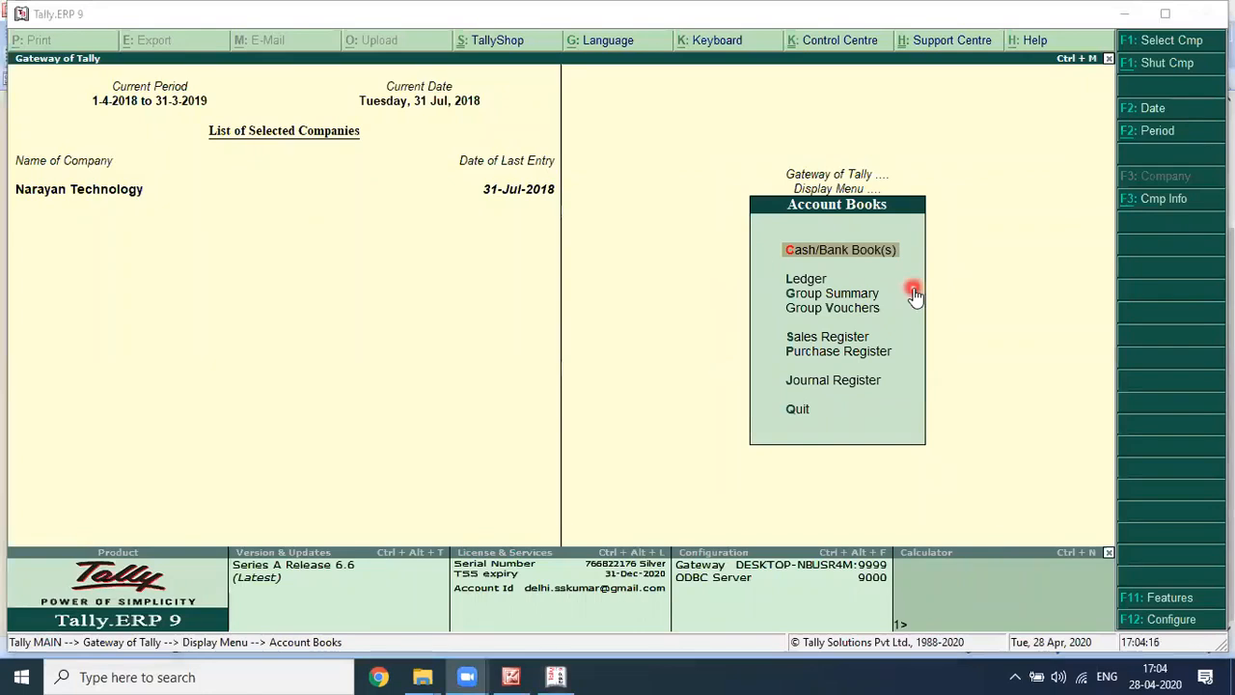
click(867, 266)
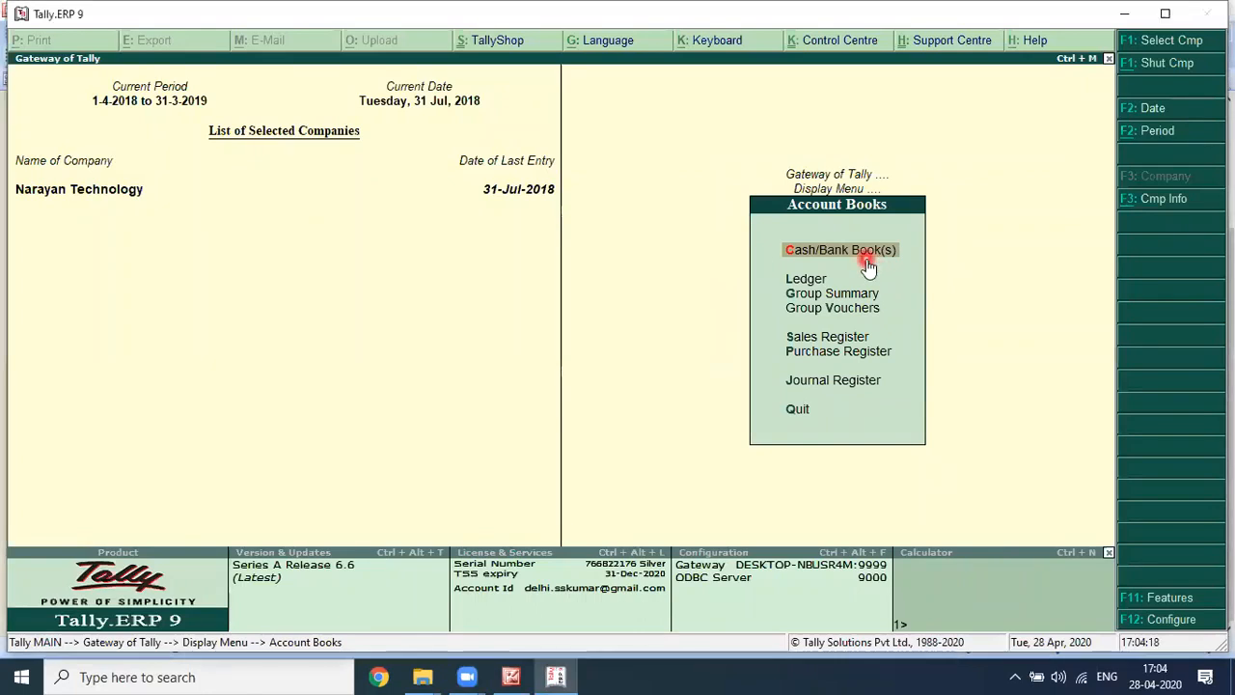
key(Down)
key(Up)
key(Return)
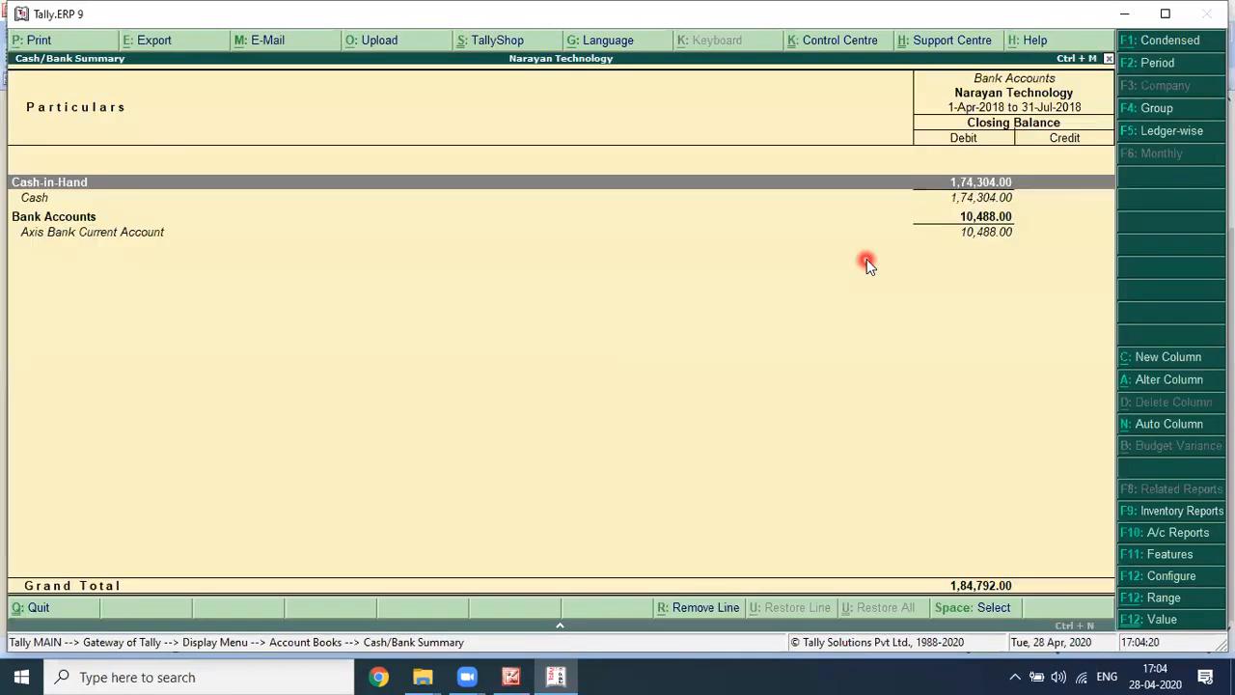
key(Down)
- Close the Cash/Bank summary and open the Account Books ledger list twice, returning to the Gateway of Tally each time
key(Down)
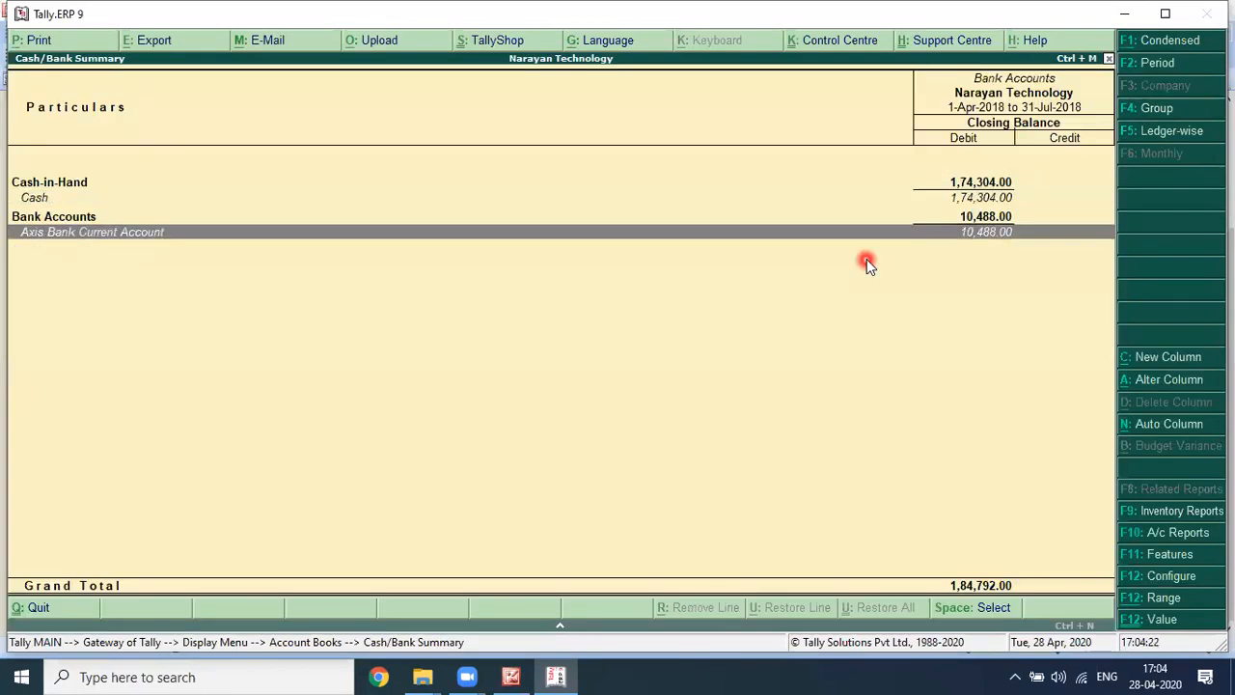
key(Escape)
key(Down)
key(Return)
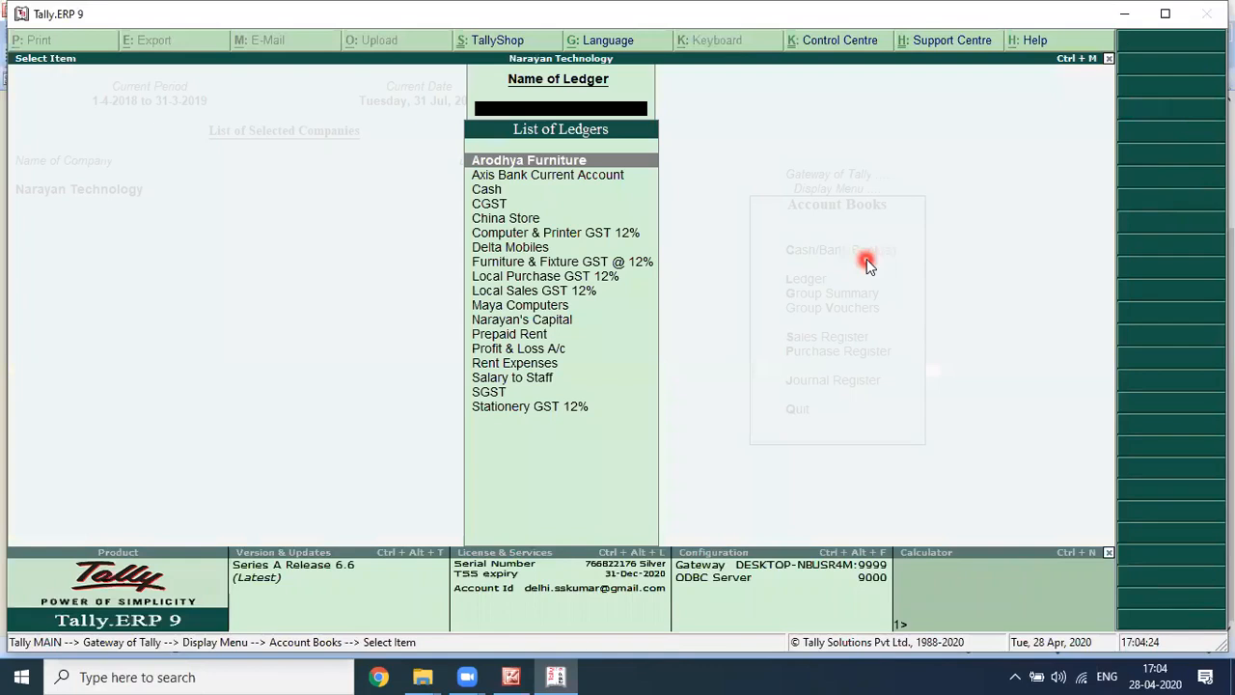
key(Escape)
key(Escape)
key(Escape)
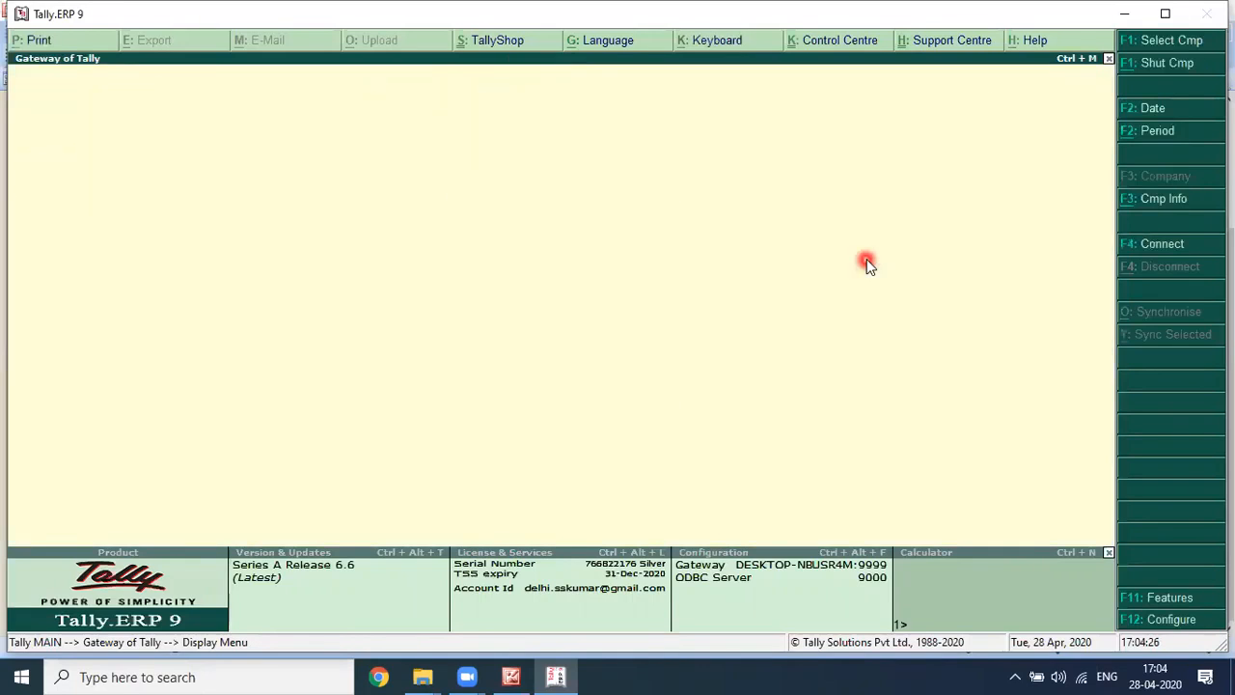
key(d)
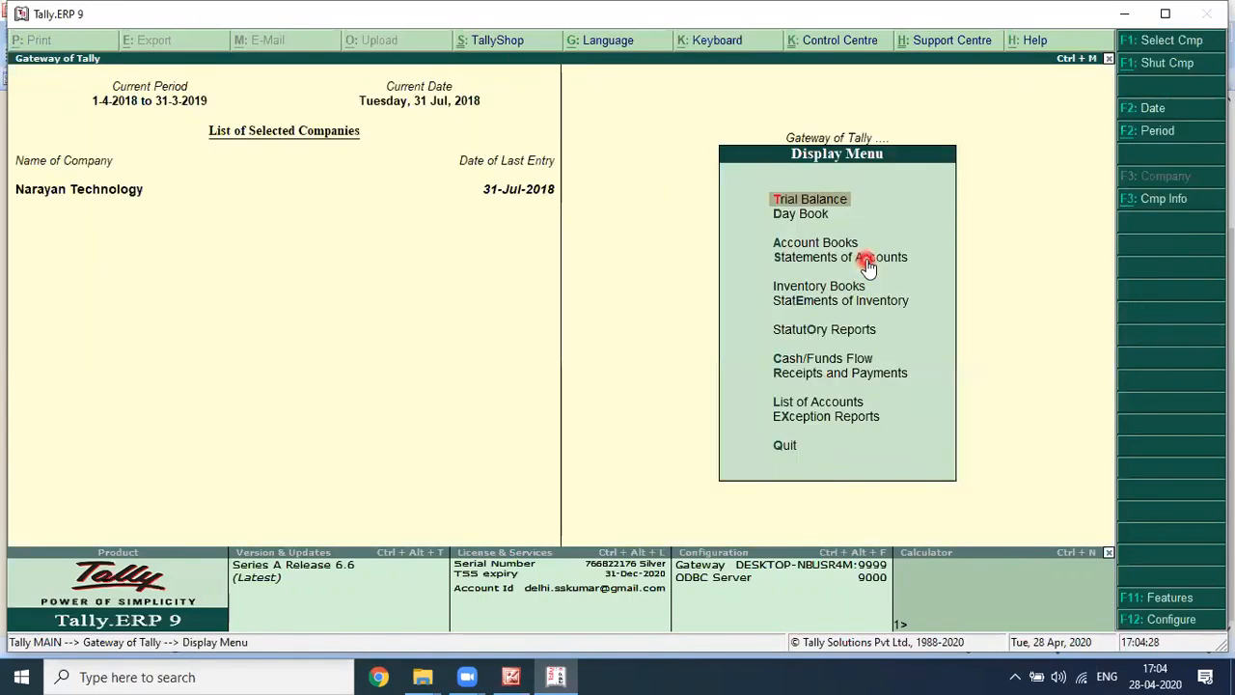
key(a)
key(Down)
key(Return)
key(Escape)
key(Escape)
key(Escape)
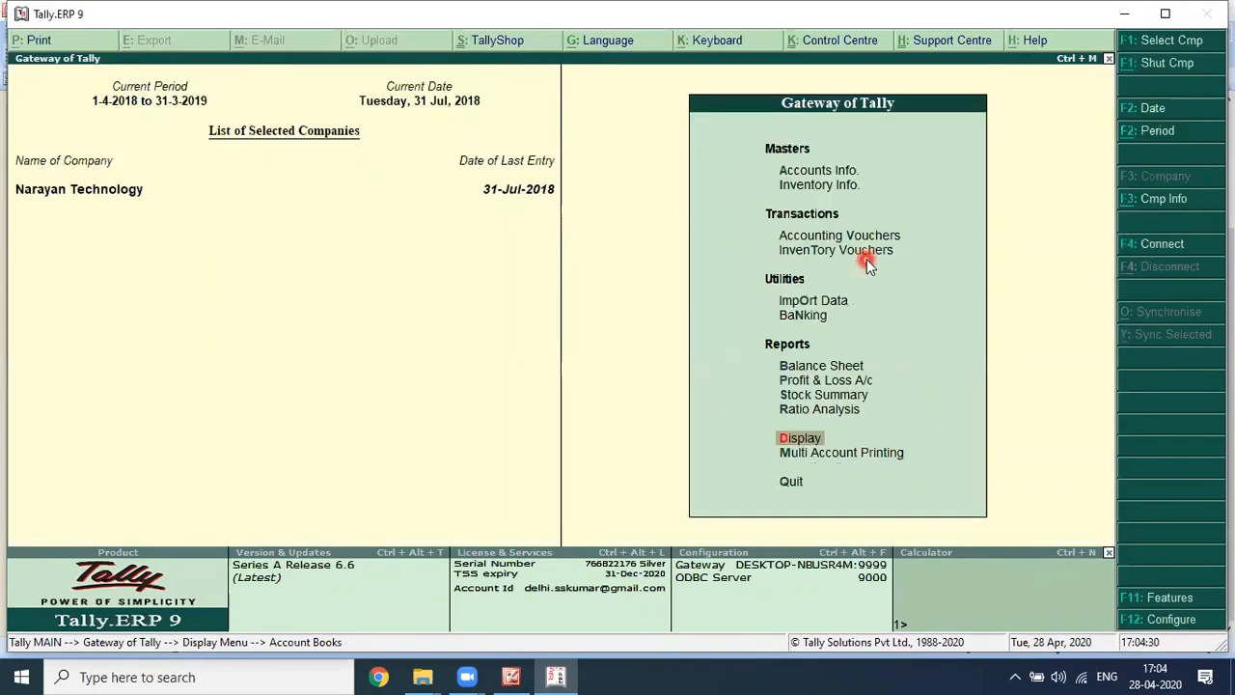
- View the Arodhya Furniture ledger vouchers from Account Books with the period starting 1-4-2018, and return to the ledger list
key(d)
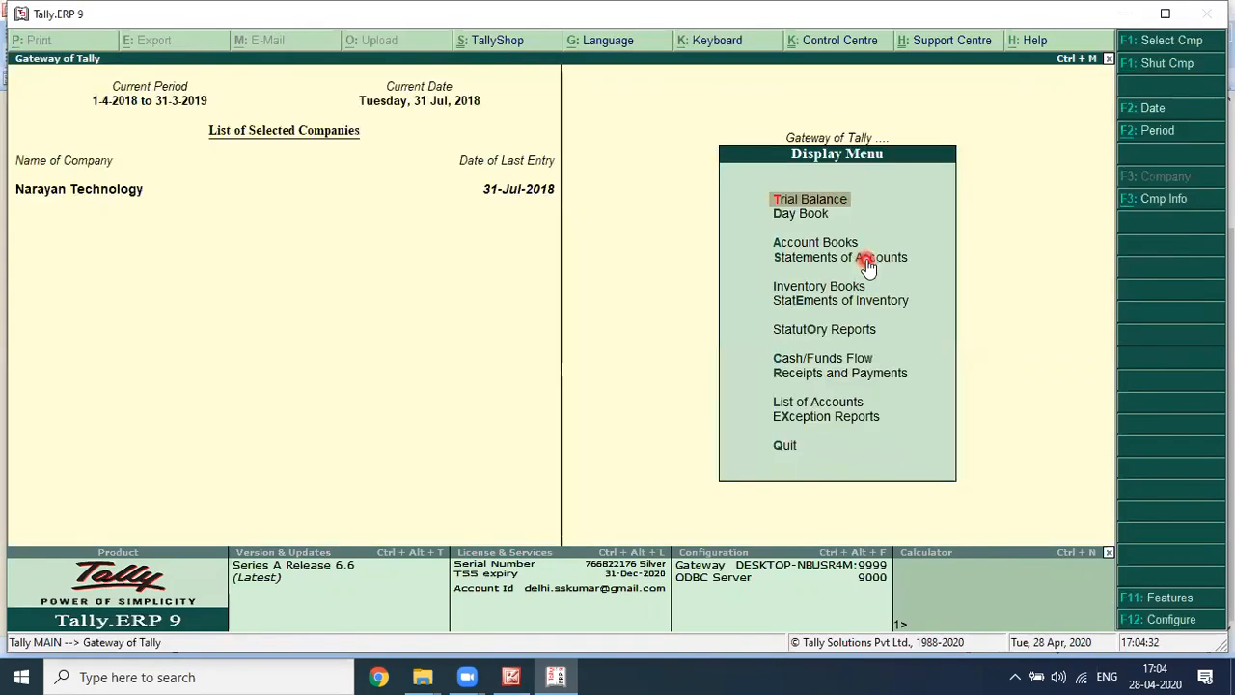
key(a)
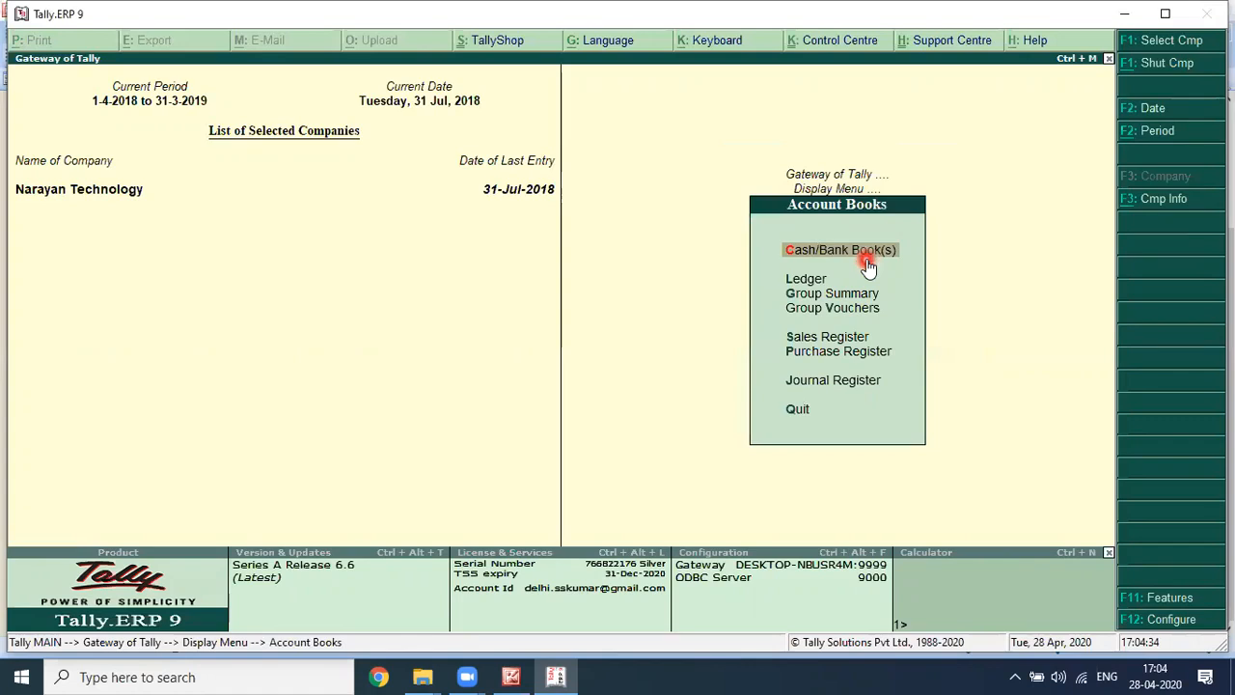
key(l)
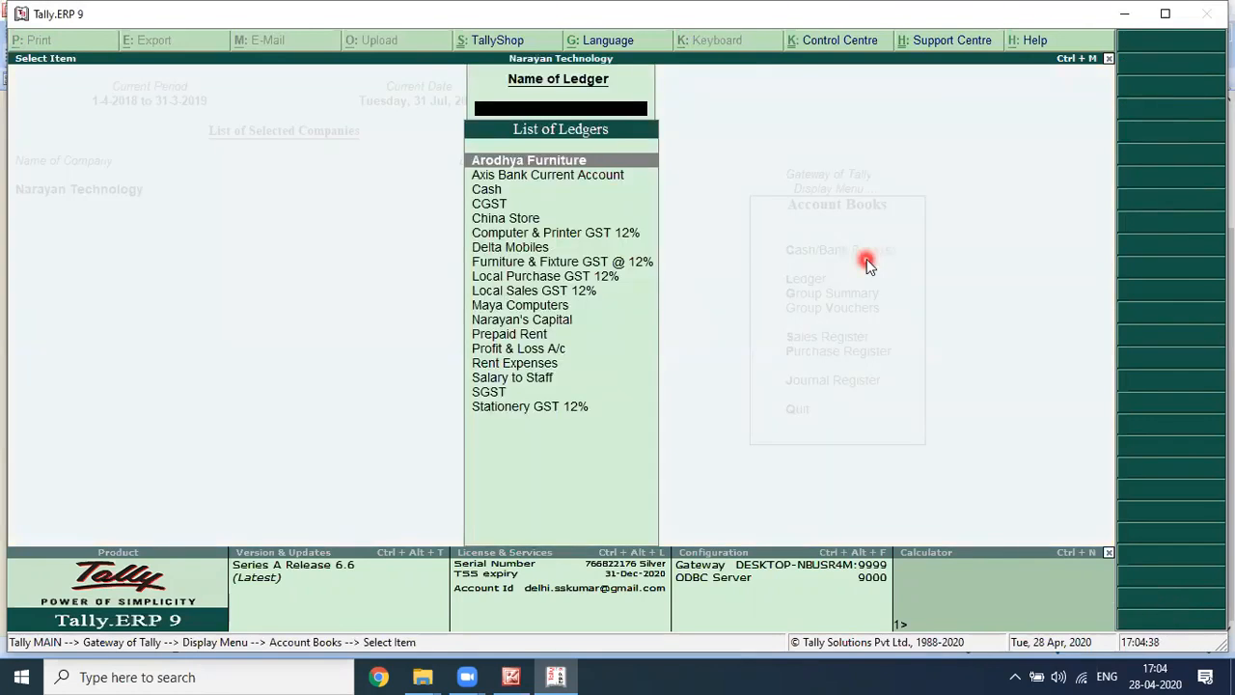
key(Return)
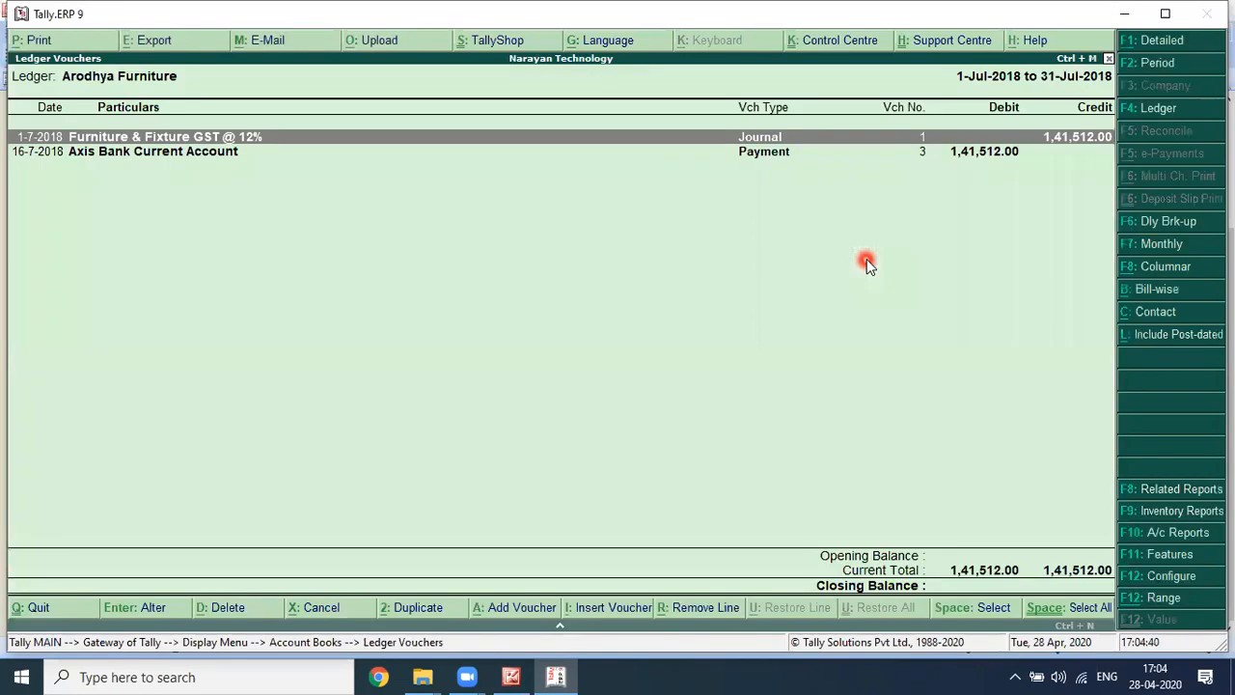
key(F2)
text(1-4-2018)
key(Return)
- Find China Store in the ledger list, view its ledger vouchers, and return to the list
key(Return)
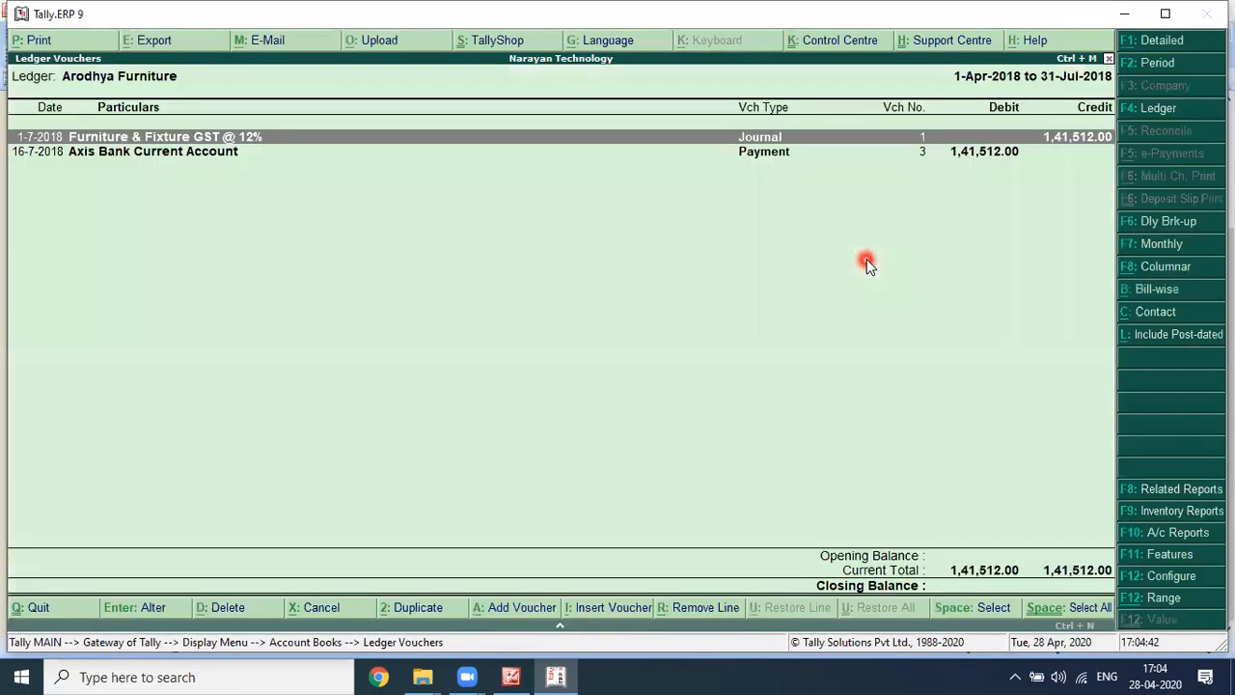
key(Escape)
key(Down)
key(Down)
key(Down)
key(Down)
key(Down)
key(Down)
key(Down)
key(Up)
key(Up)
key(Up)
key(Return)
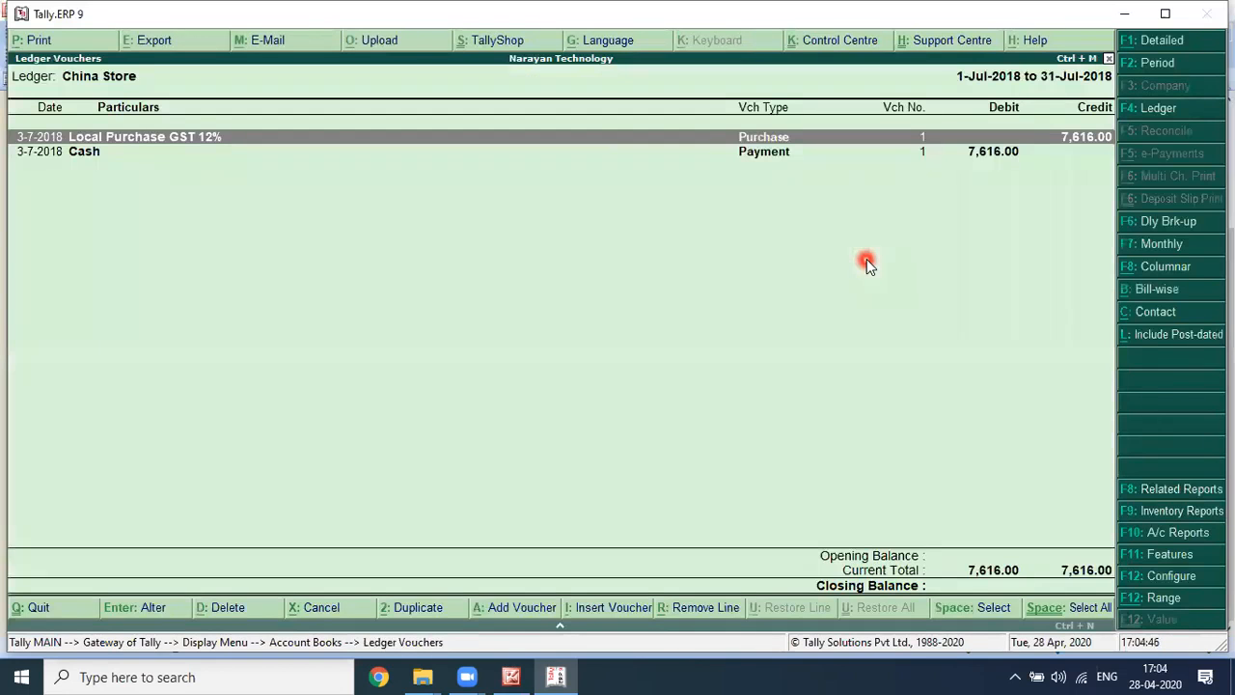
key(Escape)
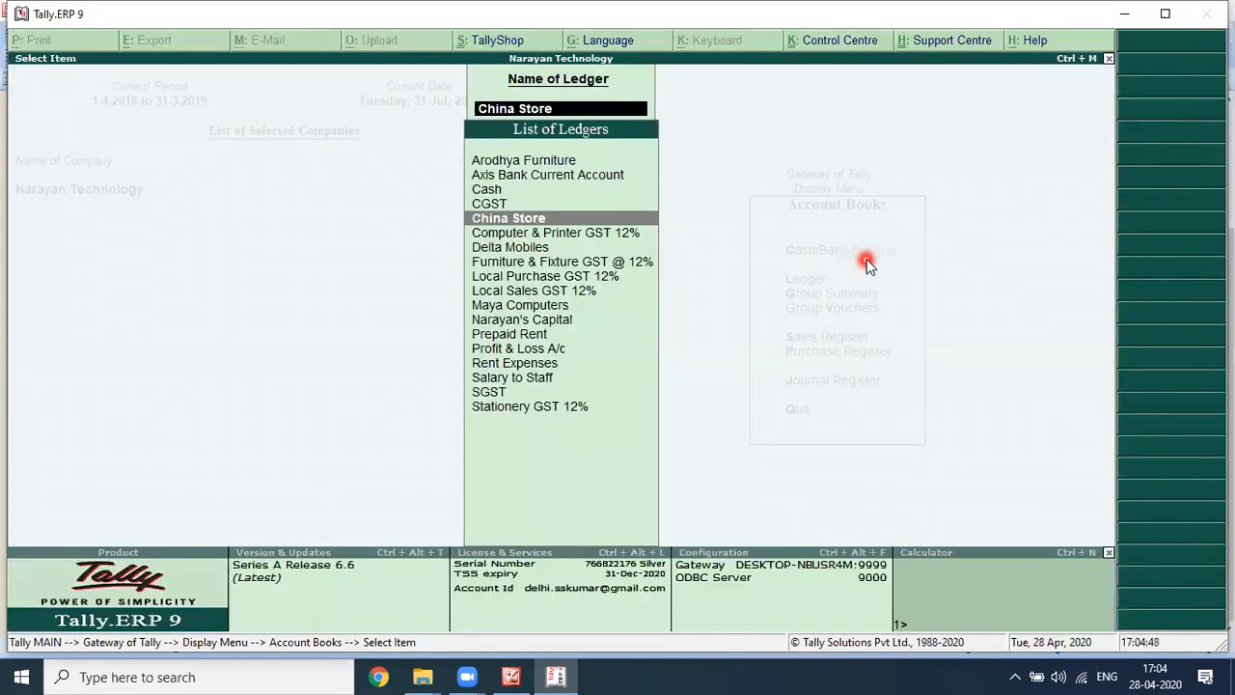
- View the Delta Mobiles ledger vouchers and return to the ledger list
key(Down)
key(Down)
key(Return)
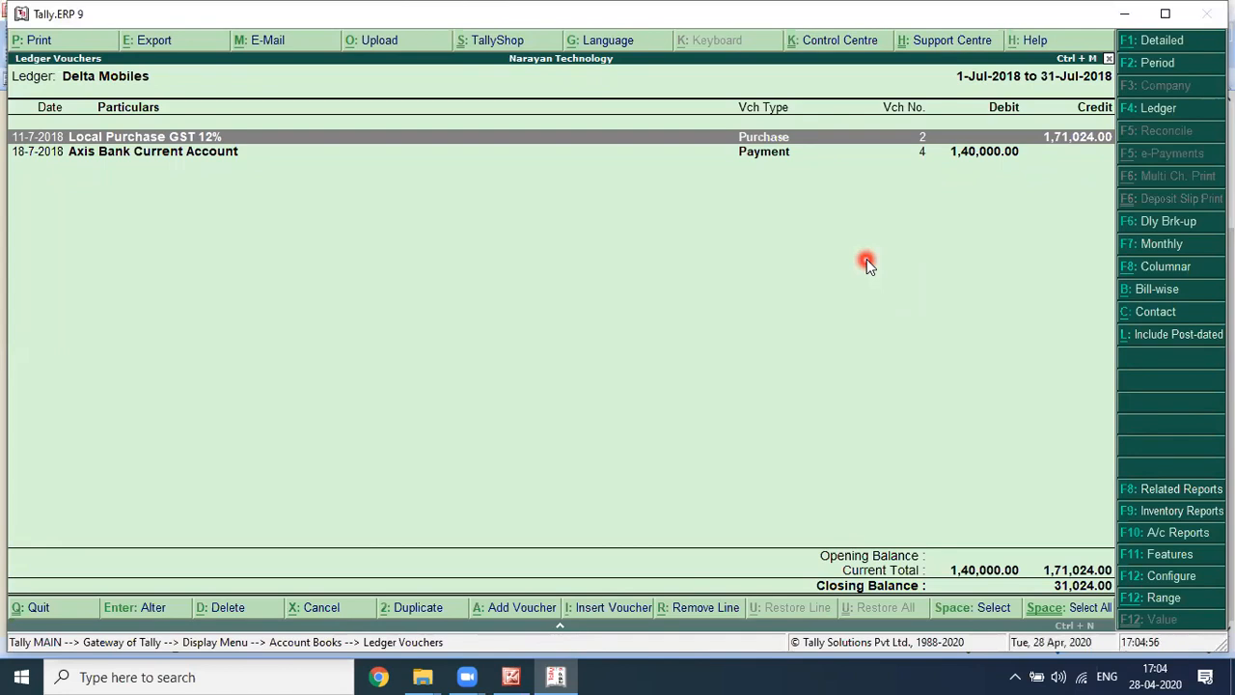
key(Escape)
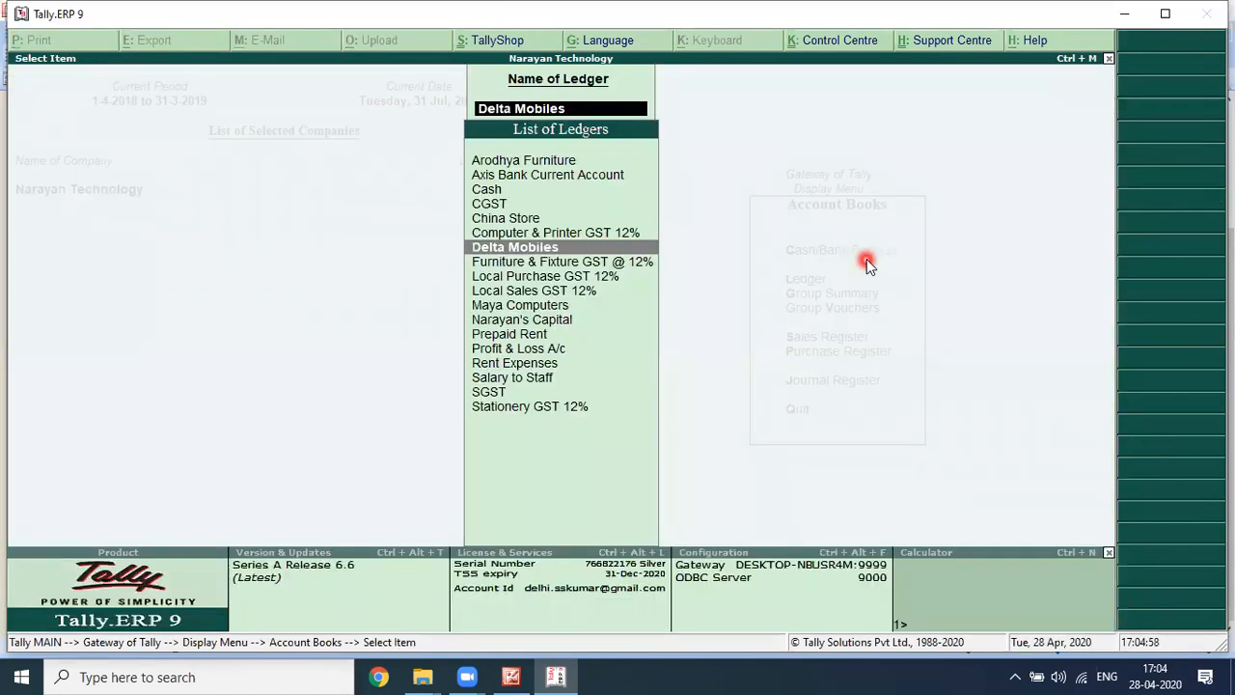
- View the proprietor's capital ledger and return to the ledger list
key(Down)
key(Down)
key(Down)
key(Down)
key(Down)
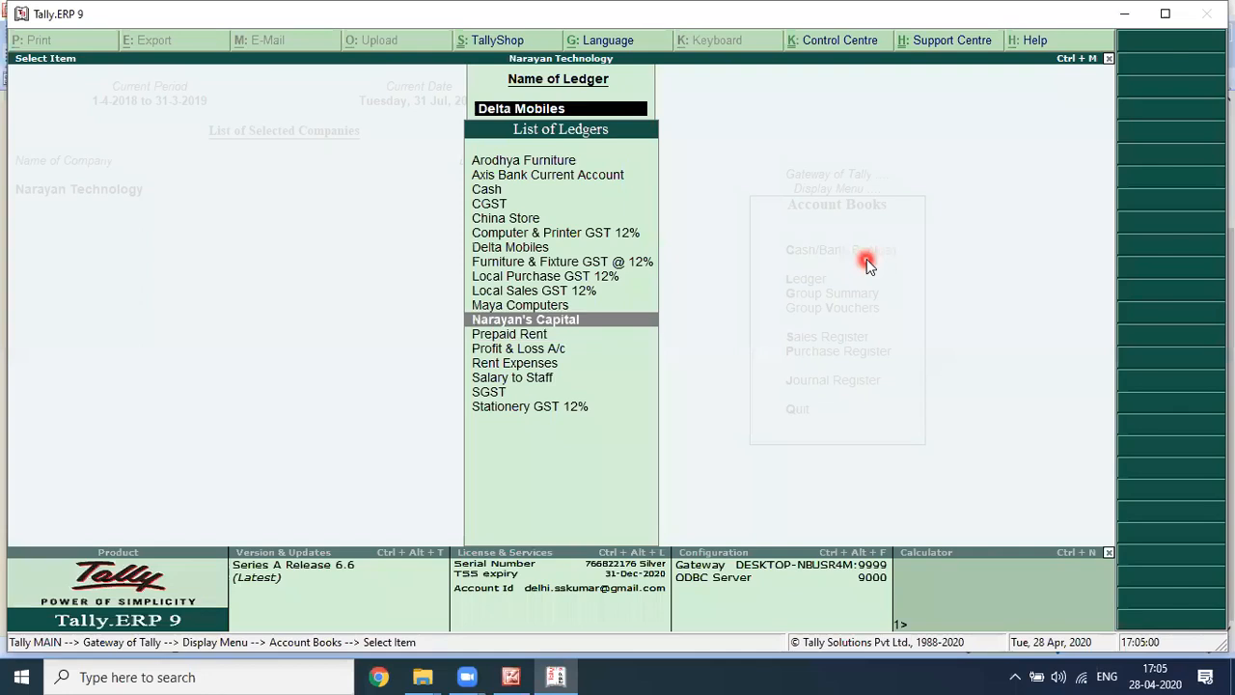
key(Return)
key(Escape)
- Look through the remaining ledgers in the list and close it
key(Down)
key(Down)
key(Down)
key(Up)
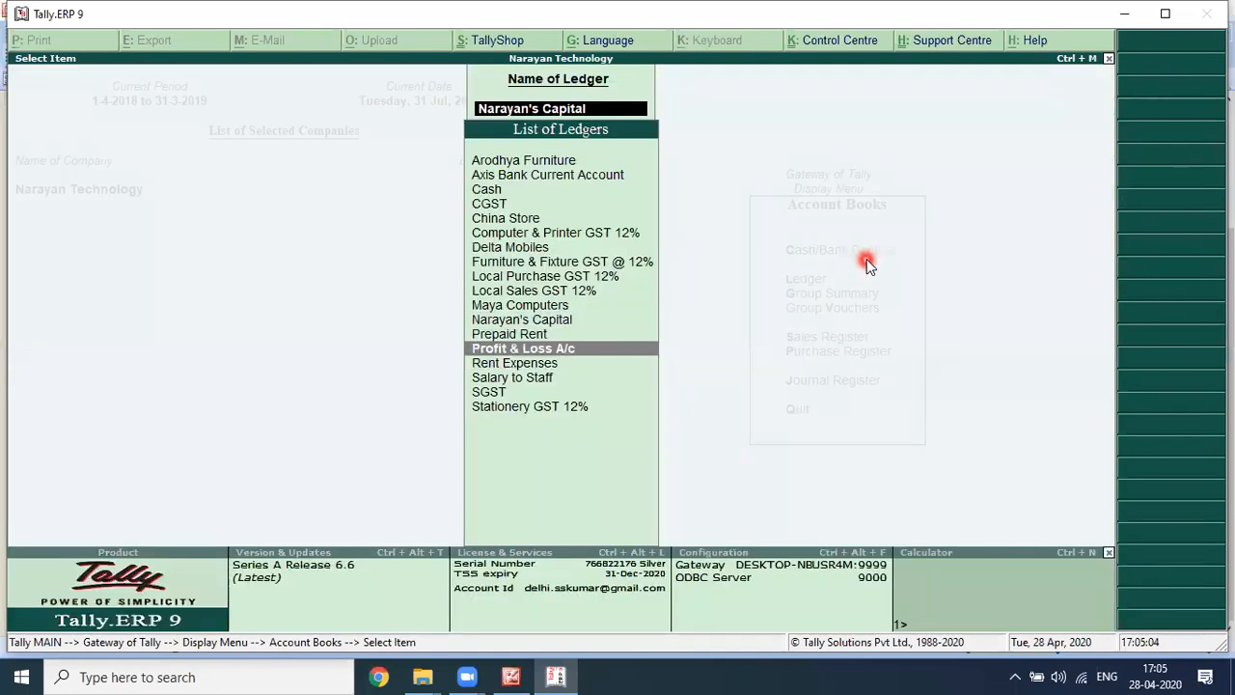
key(Down)
key(Down)
key(Down)
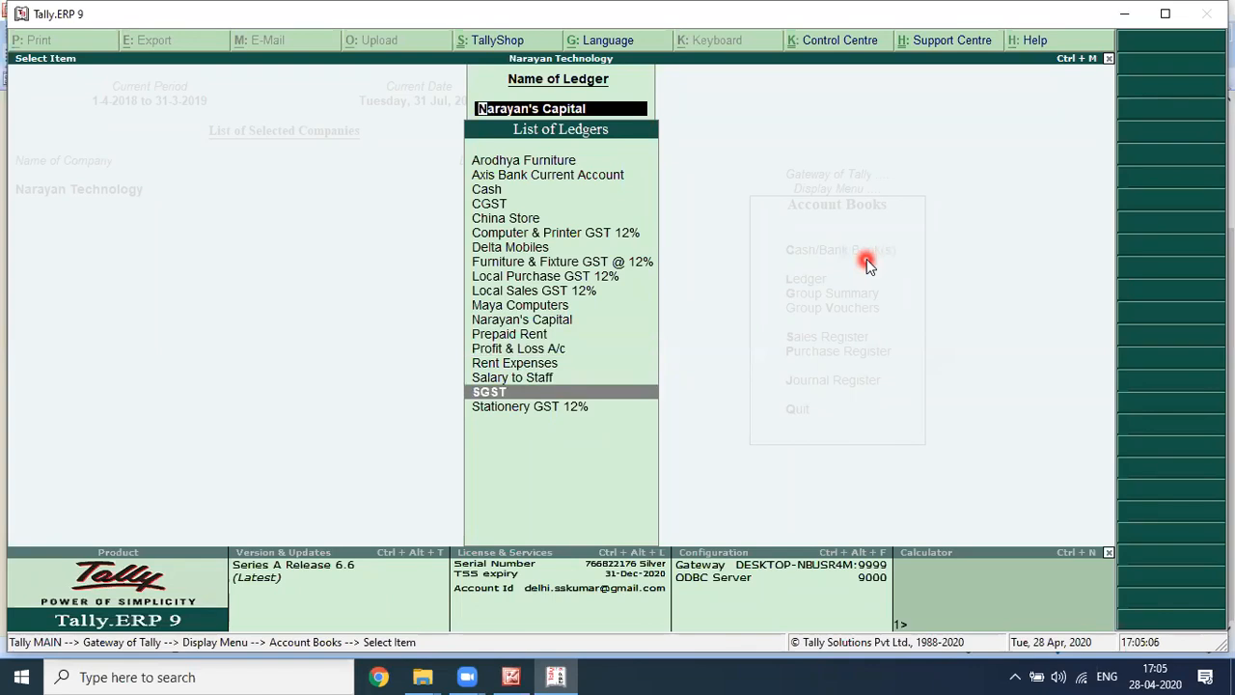
key(Down)
key(Up)
key(Up)
key(Up)
key(Up)
key(Up)
key(Up)
key(Up)
key(Escape)
- Open the Sales Register and view July's sales vouchers in detailed form
key(Down)
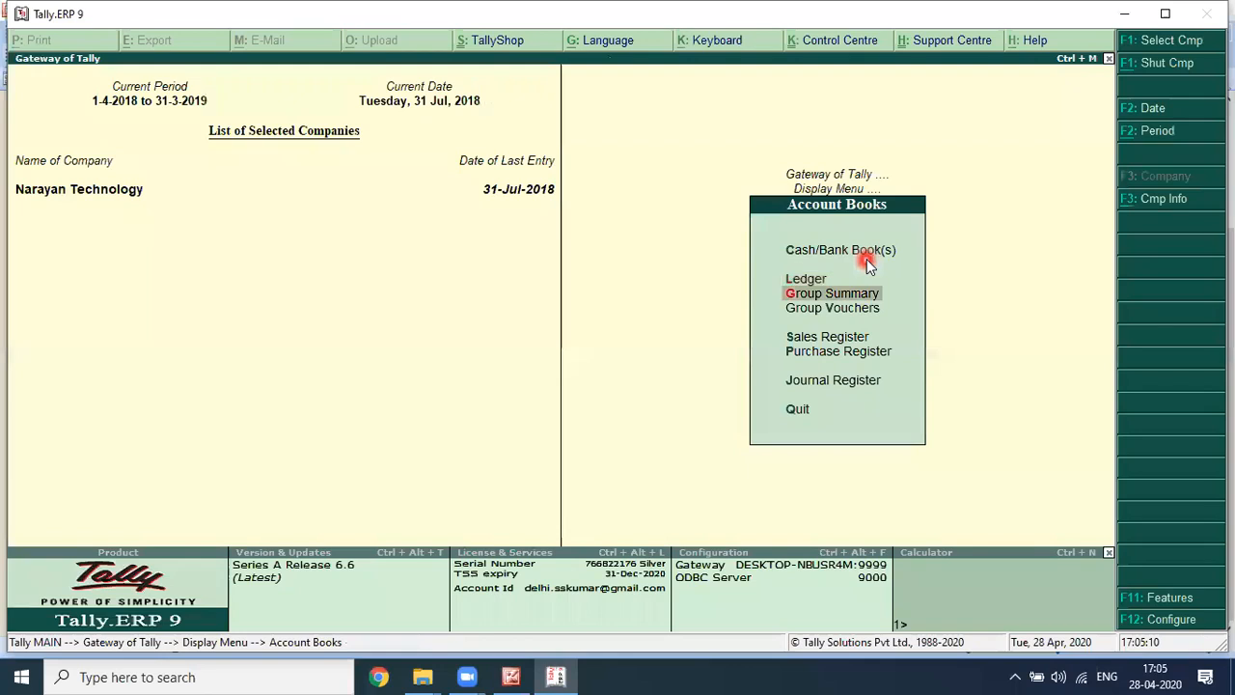
key(Down)
key(Down)
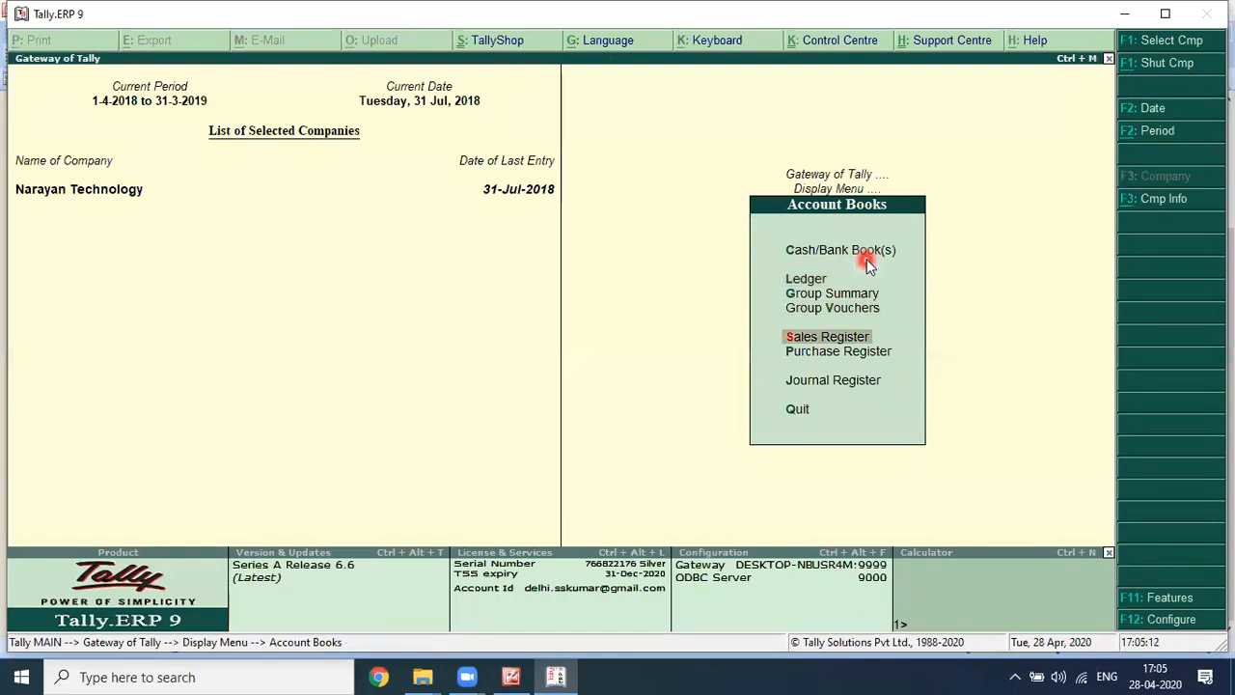
key(Return)
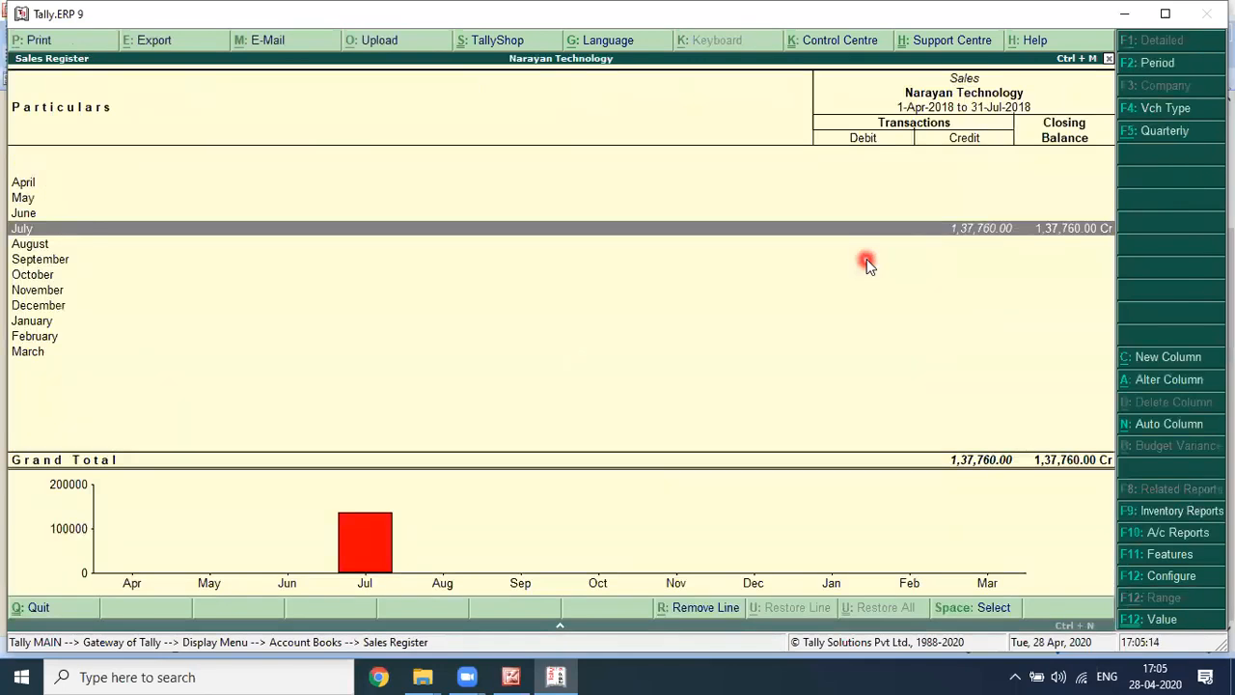
key(Return)
key(alt+F1)
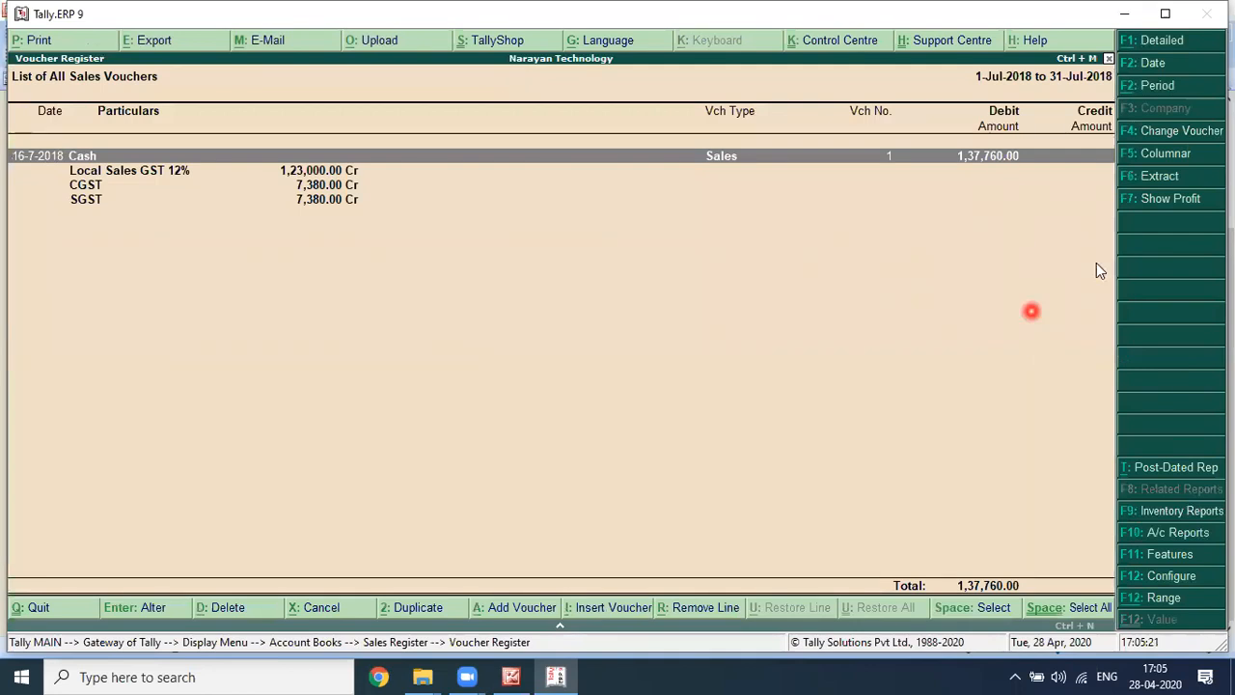
- Start the columnar sales register configuration and set Show quantity details to Yes
click(1155, 157)
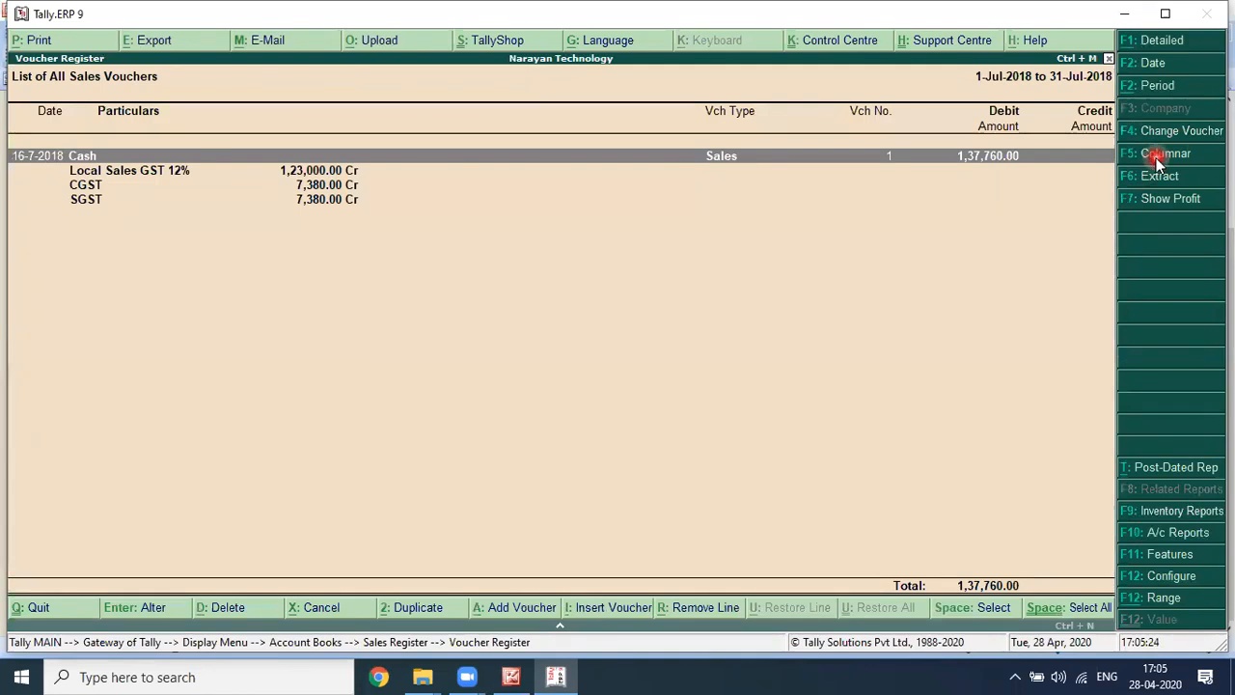
key(Return)
key(Return)
key(Return)
key(Return)
key(Return)
key(Return)
key(Return)
key(Return)
key(Return)
key(Return)
key(Return)
key(Return)
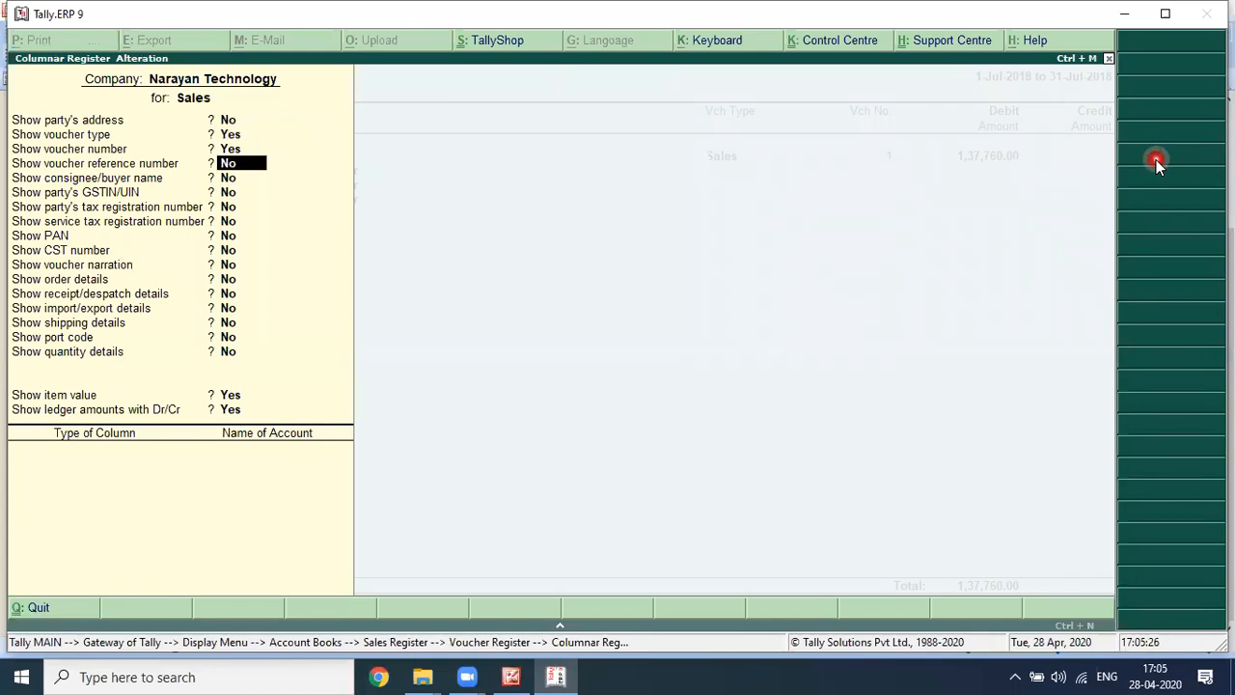
key(Return)
key(Return)
key(Return)
key(Return)
key(Return)
key(Up)
key(Up)
key(Up)
key(Return)
key(Return)
key(y)
key(Return)
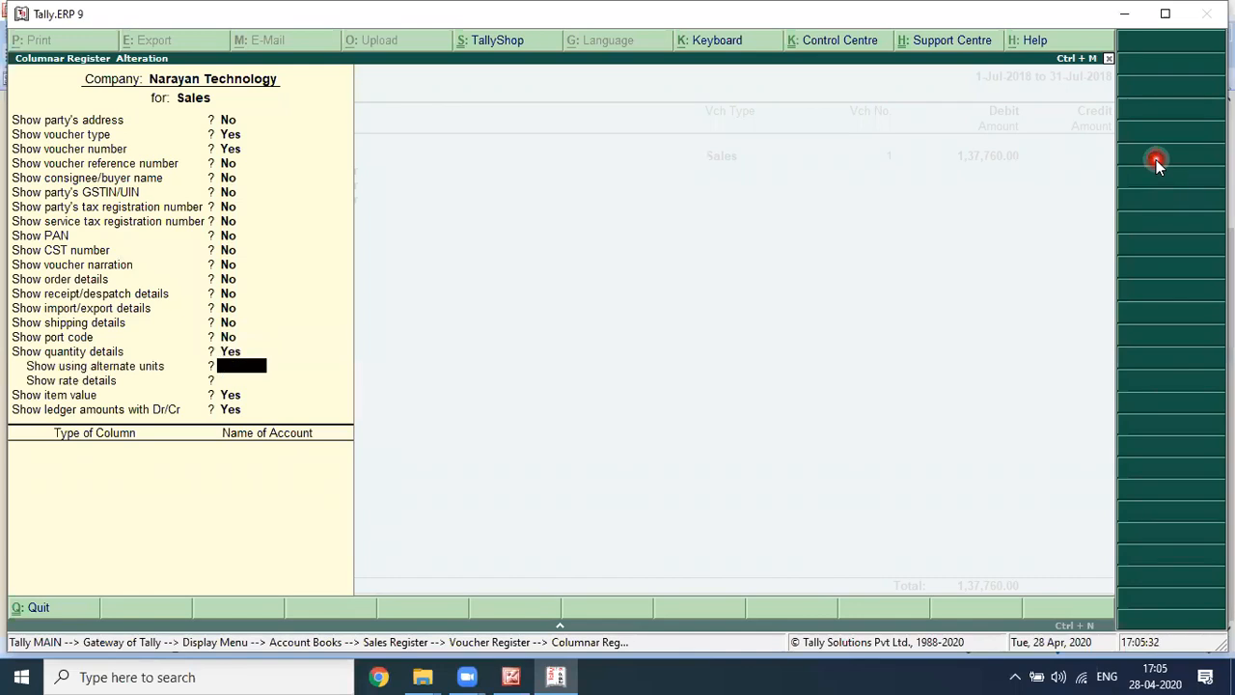
- Set Show voucher reference number to Yes in the columnar sales register configuration
key(Up)
key(Up)
key(Up)
key(Up)
key(Up)
key(Up)
key(Up)
key(Up)
key(Up)
key(Up)
key(Up)
key(Up)
key(Up)
key(Up)
key(Up)
key(Up)
key(Down)
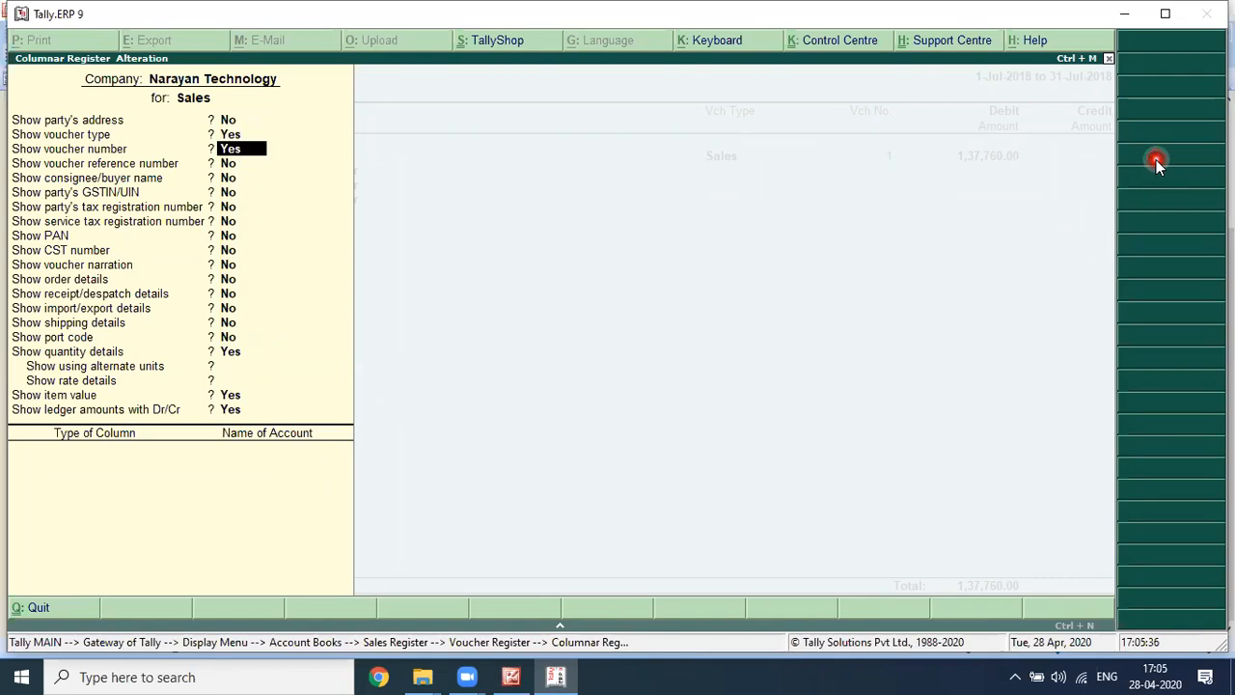
key(Down)
text(y)
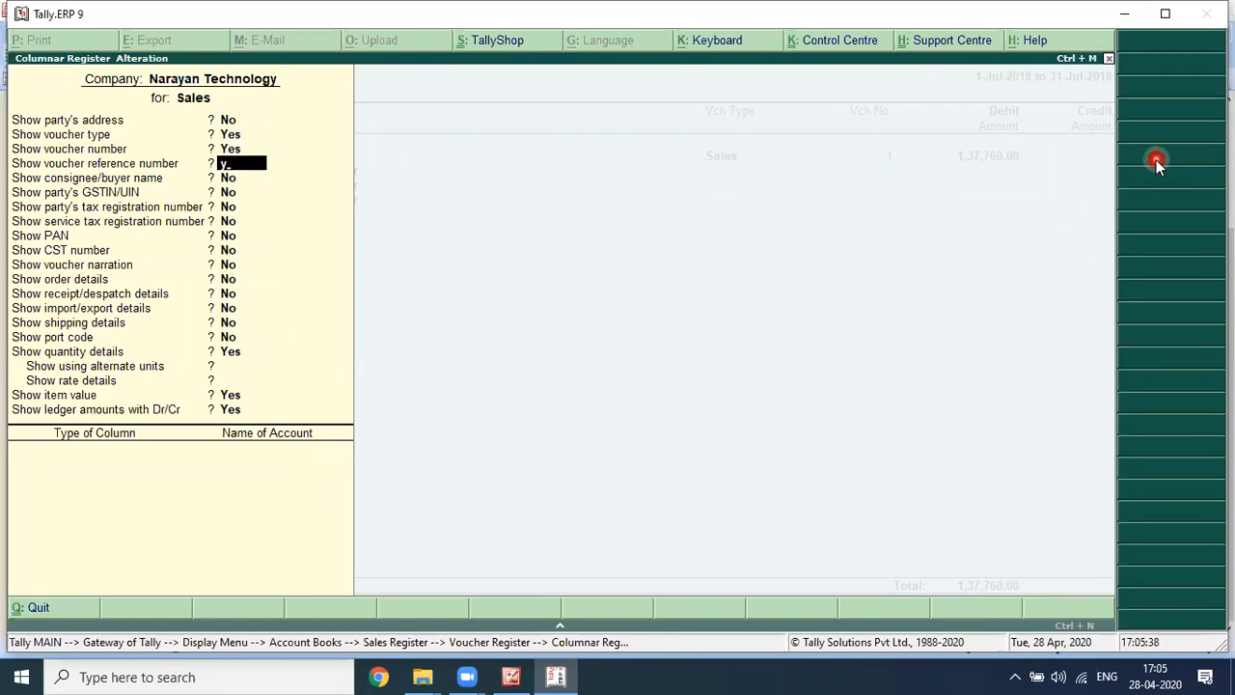
key(Return)
key(Return)
key(Return)
key(Return)
key(Return)
key(Return)
key(Return)
key(Return)
key(Return)
key(Return)
key(Return)
key(Return)
key(Return)
key(Return)
key(Return)
key(Return)
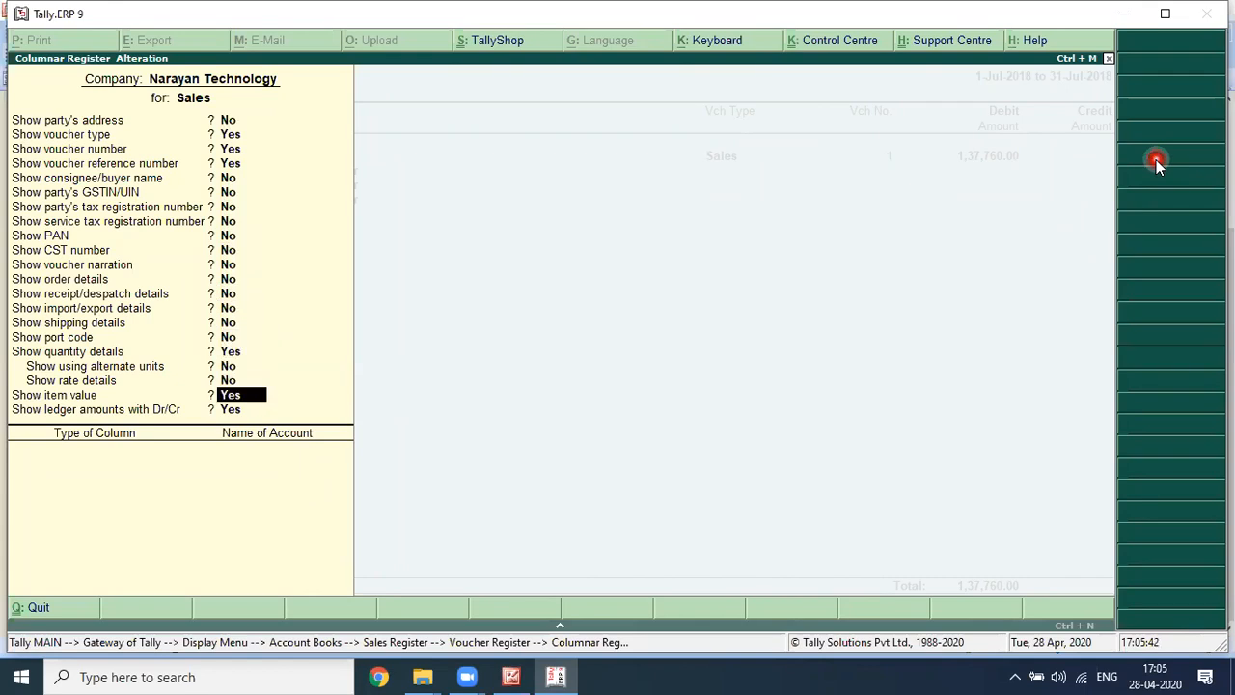
- Set Show rate details to Yes in the columnar sales register configuration
key(Up)
text(y)
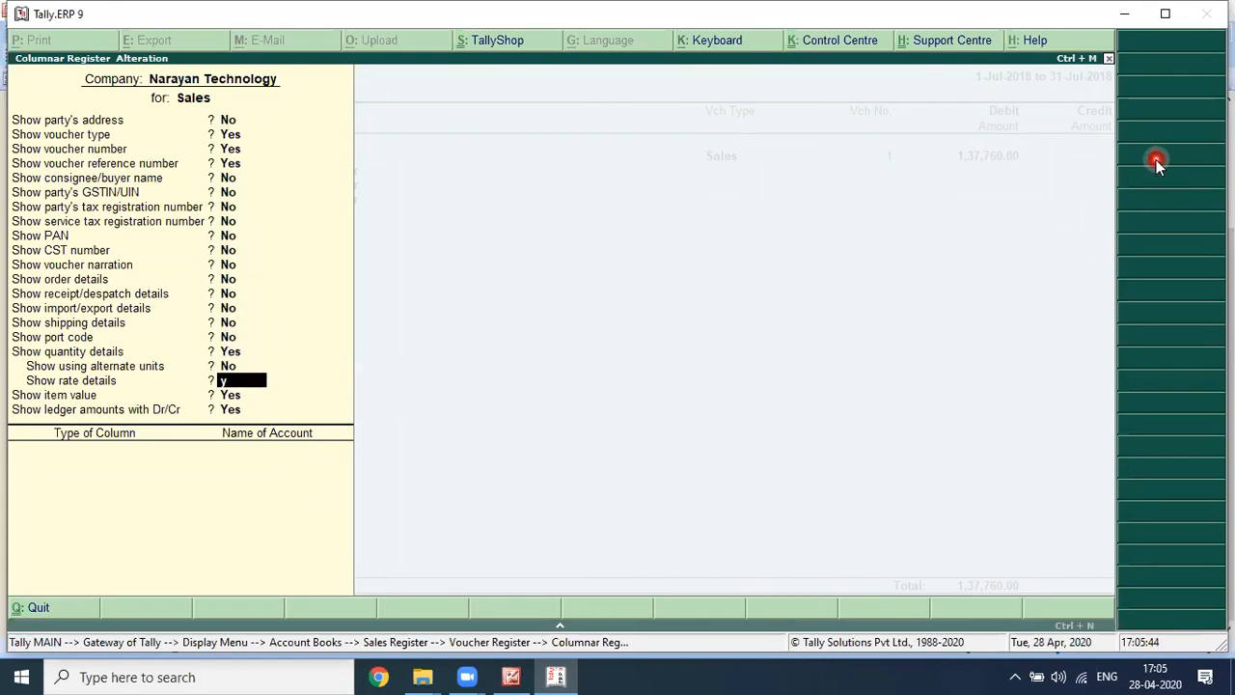
key(Return)
- Accept the columnar sales register configuration and display July's sales vouchers in columns
key(Up)
key(Up)
key(Return)
key(Return)
key(Return)
key(Return)
key(Return)
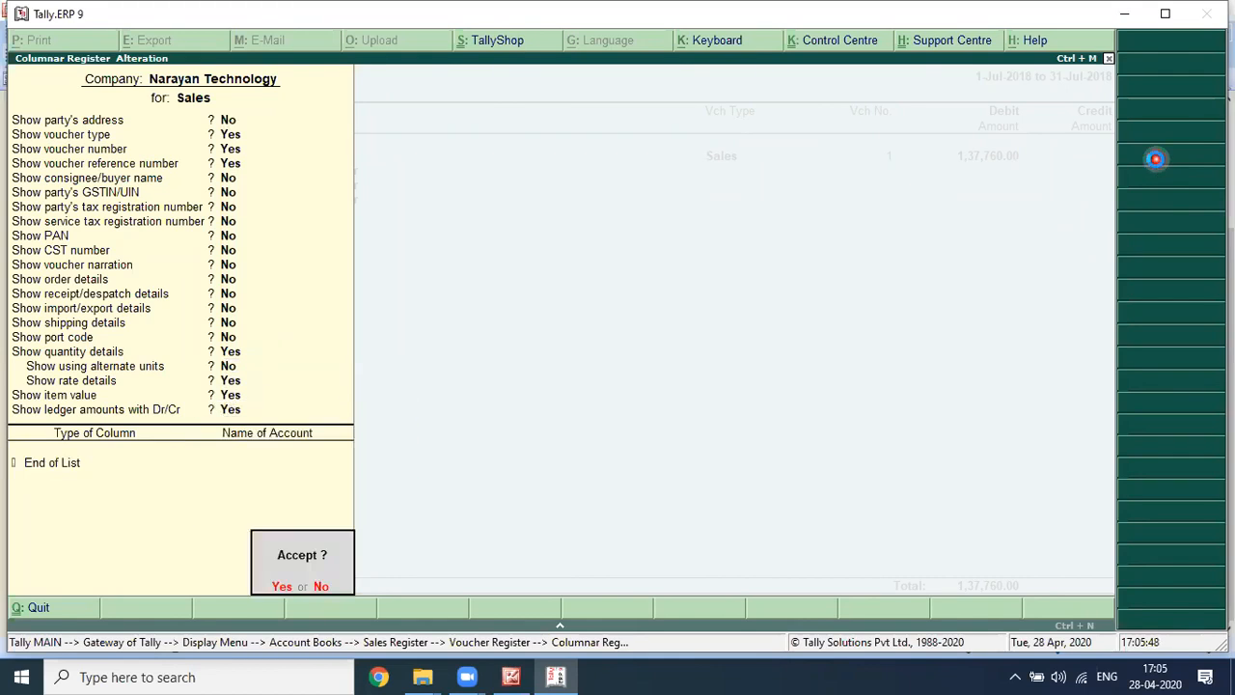
key(Return)
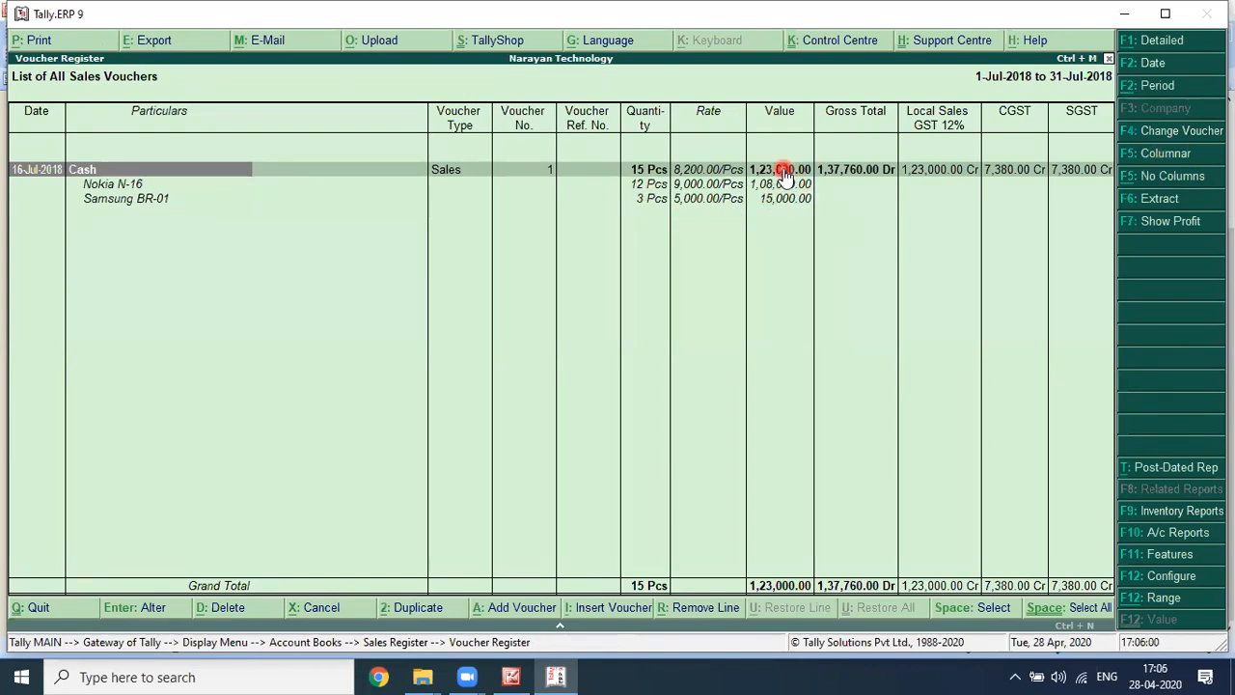
- Review the columnar sales register across to the SGST column, then return to the Account Books list
key(Right)
key(Right)
key(Right)
key(Right)
key(Right)
key(Right)
key(Right)
key(Right)
key(Right)
key(Right)
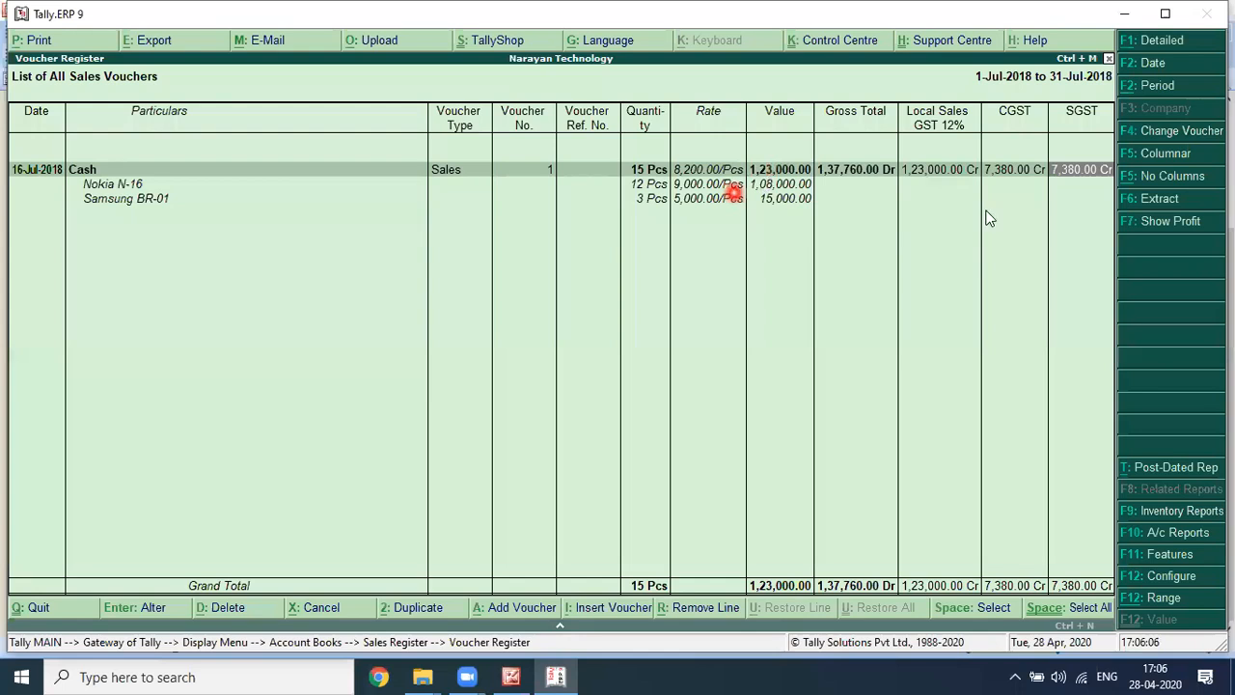
key(Escape)
key(Escape)
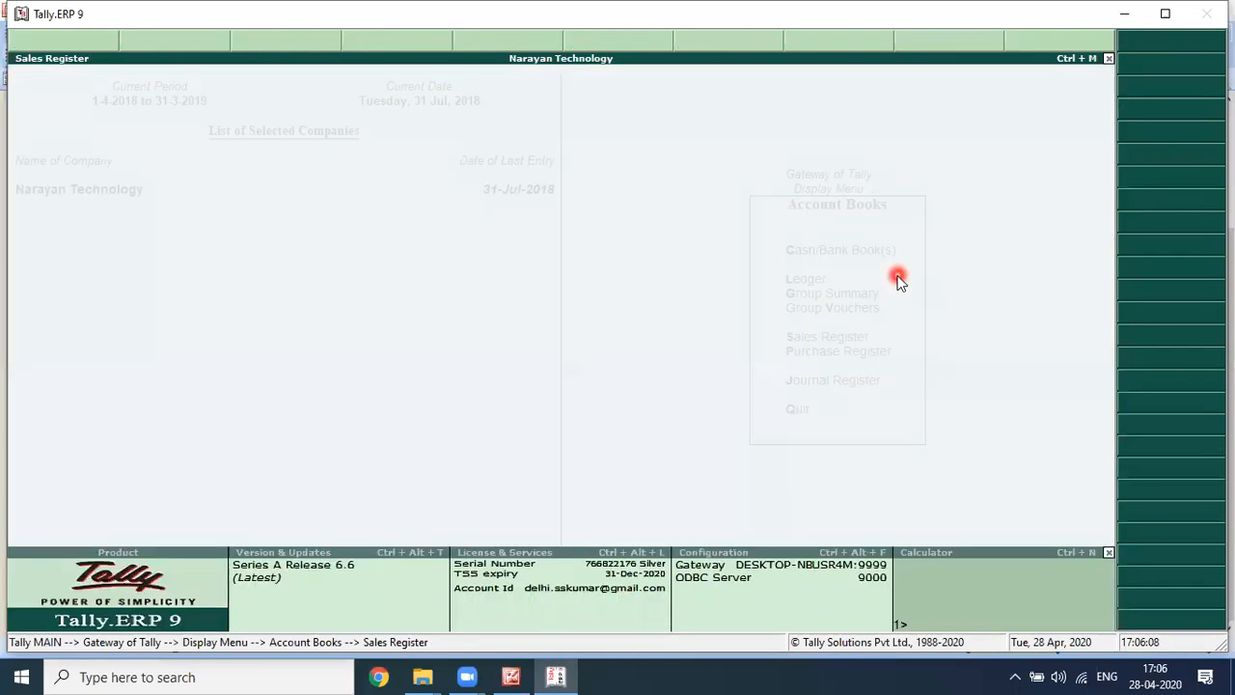
- Open the Purchase Register and view July's purchase vouchers
key(Down)
key(Return)
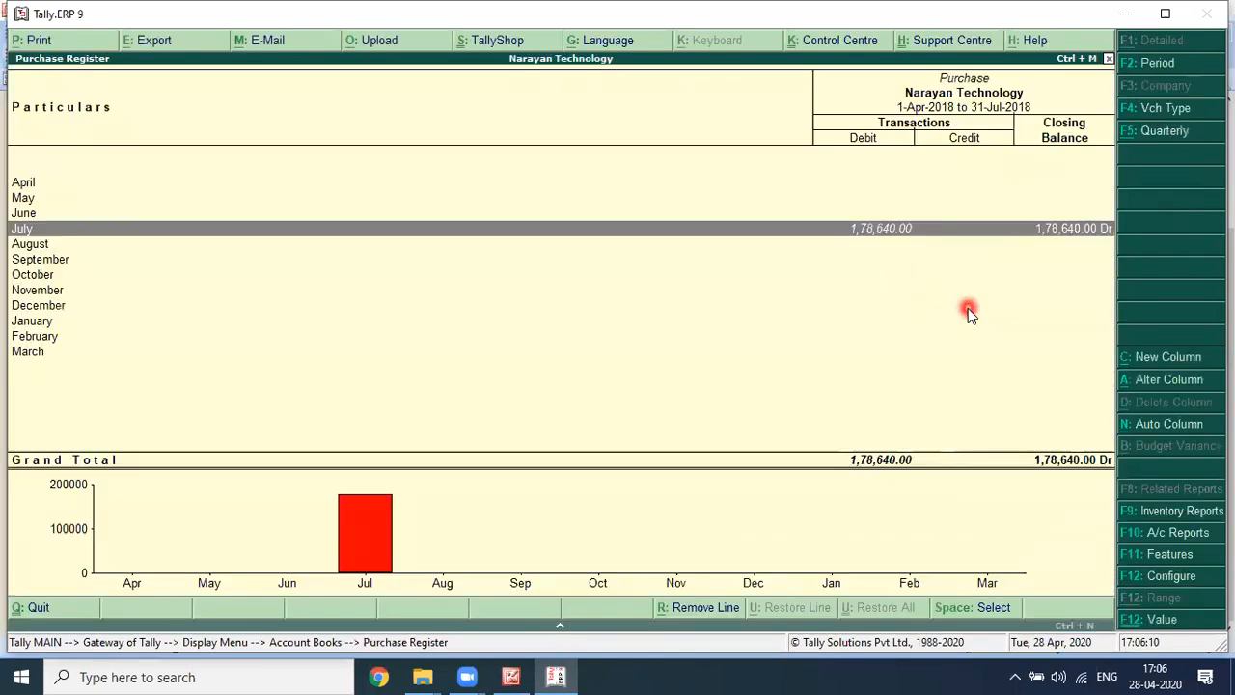
key(Return)
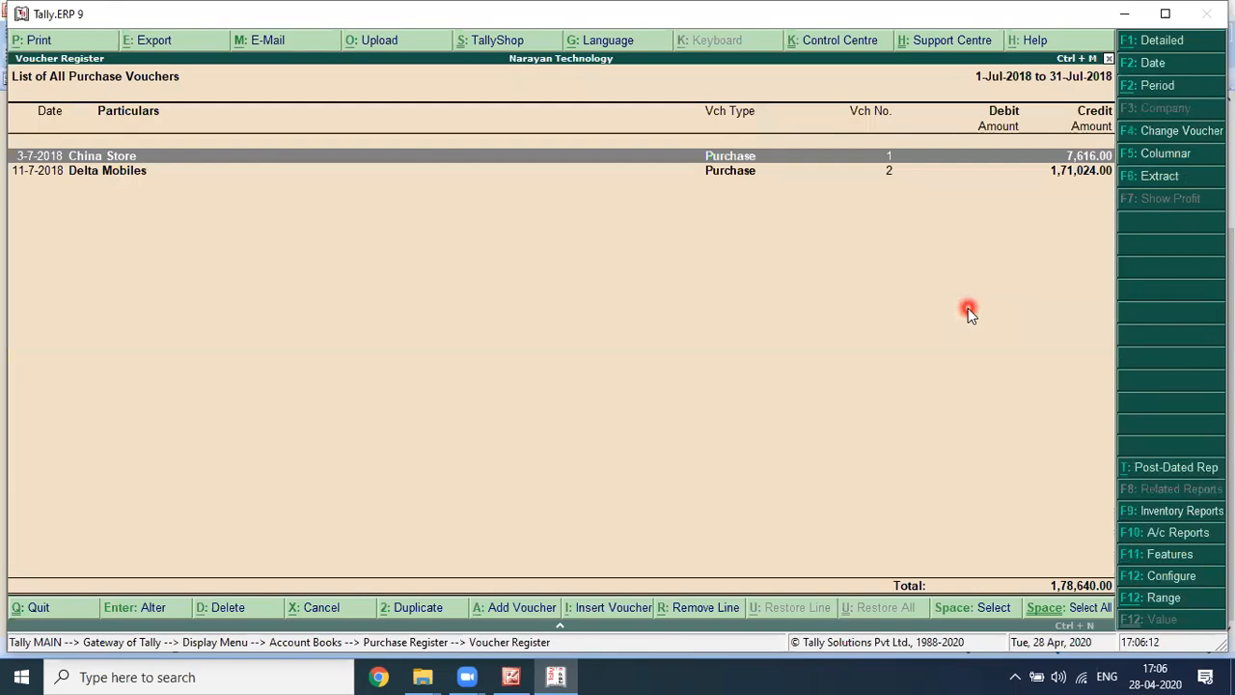
- Start the columnar purchase register configuration and set Show party's GSTIN/UIN to Yes
click(1179, 154)
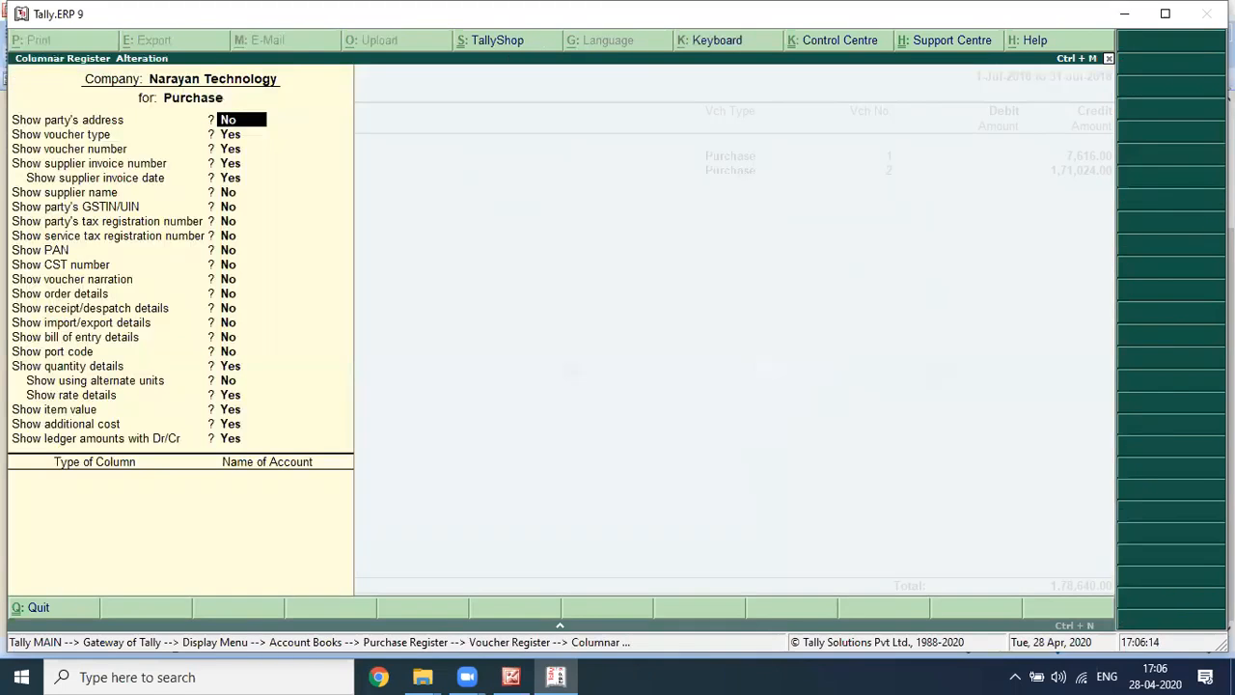
key(Return)
key(Return)
key(Return)
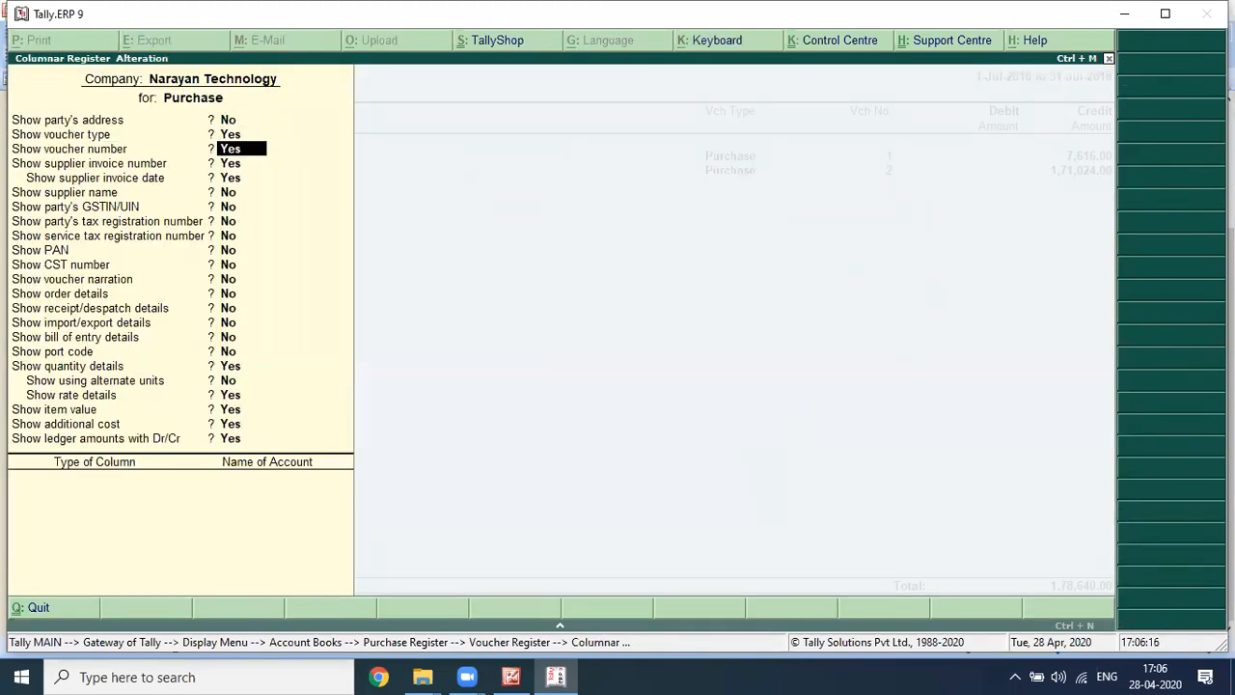
key(Return)
key(Return)
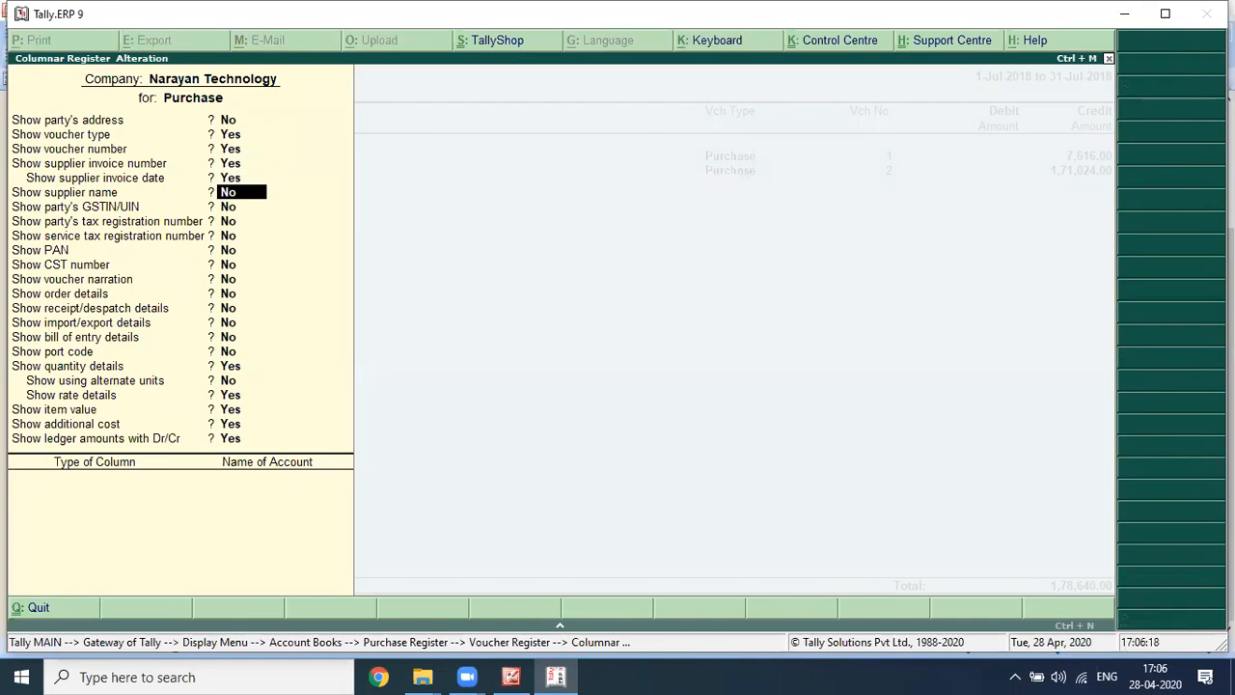
key(Return)
key(Return)
key(Up)
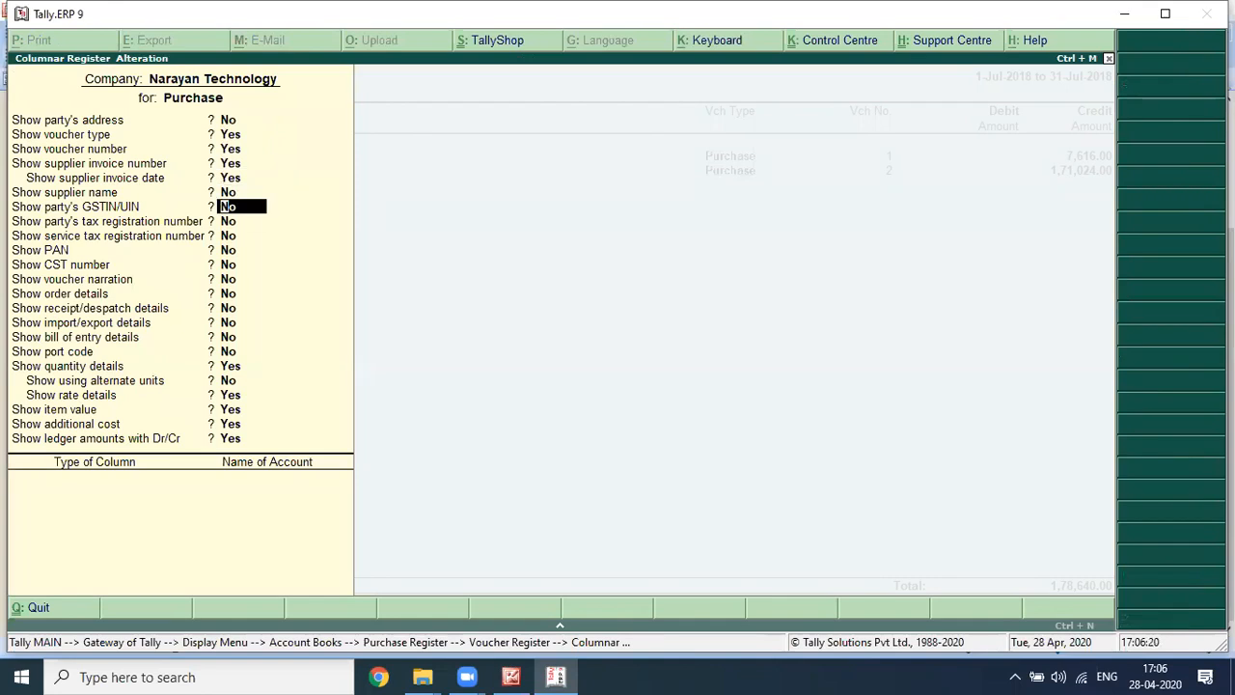
text(y)
key(Return)
key(Return)
key(Return)
key(Return)
key(Return)
key(Return)
key(Return)
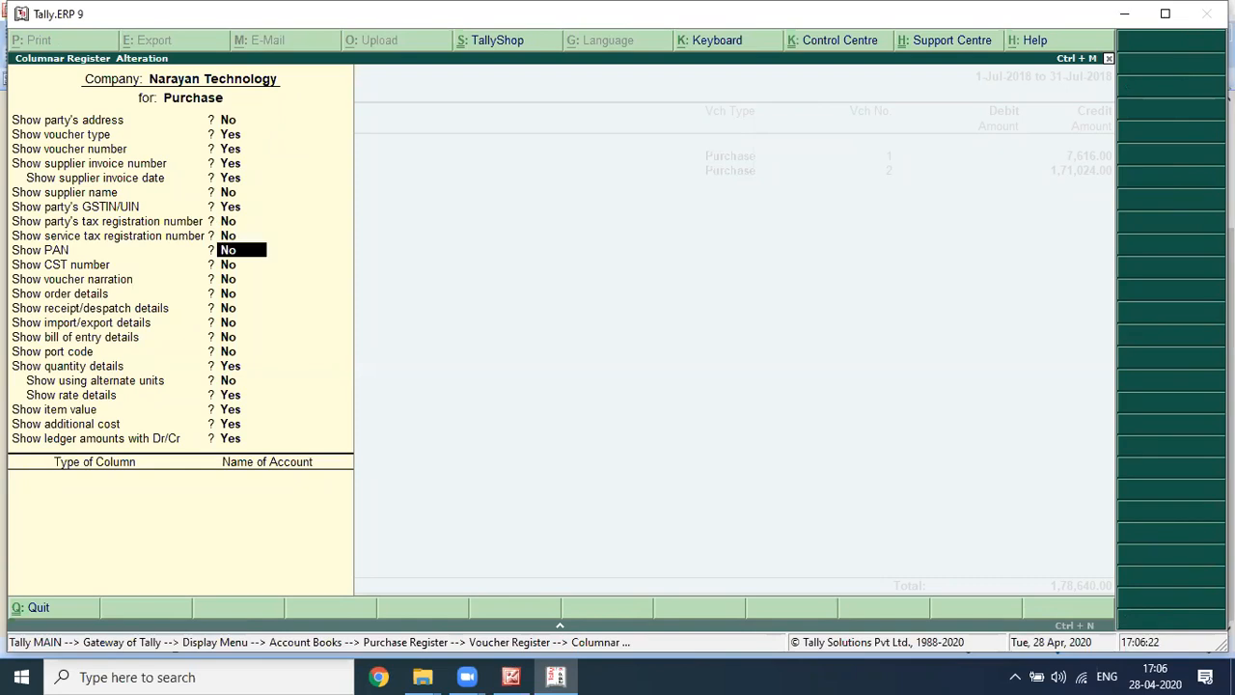
- Keep the remaining columnar purchase register settings and accept the configuration
key(Return)
key(Return)
key(Return)
key(Return)
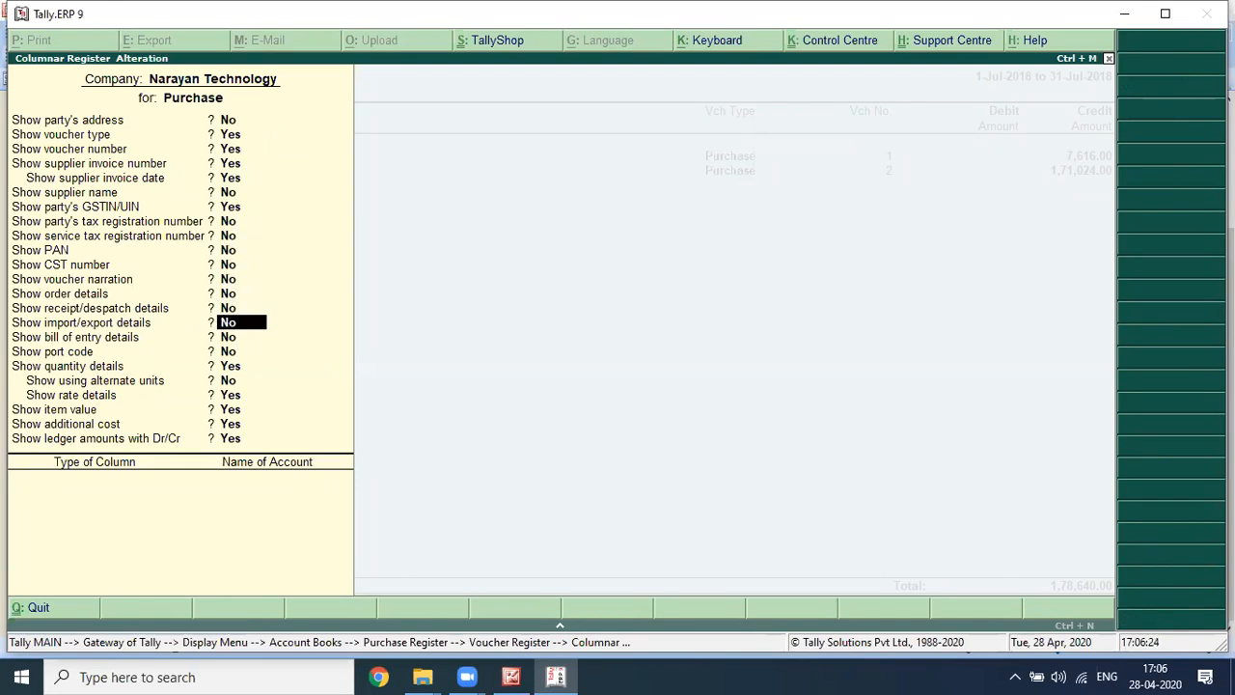
key(Return)
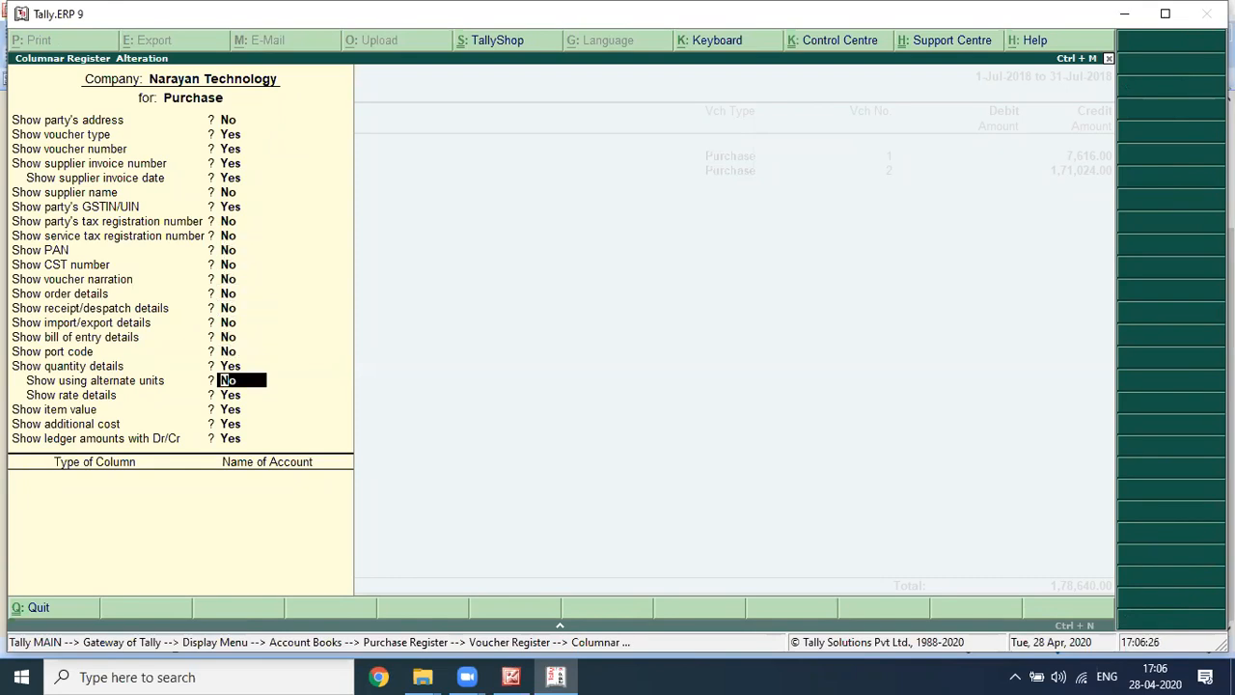
key(Return)
key(Return)
key(Return)
key(Return)
key(Return)
key(Return)
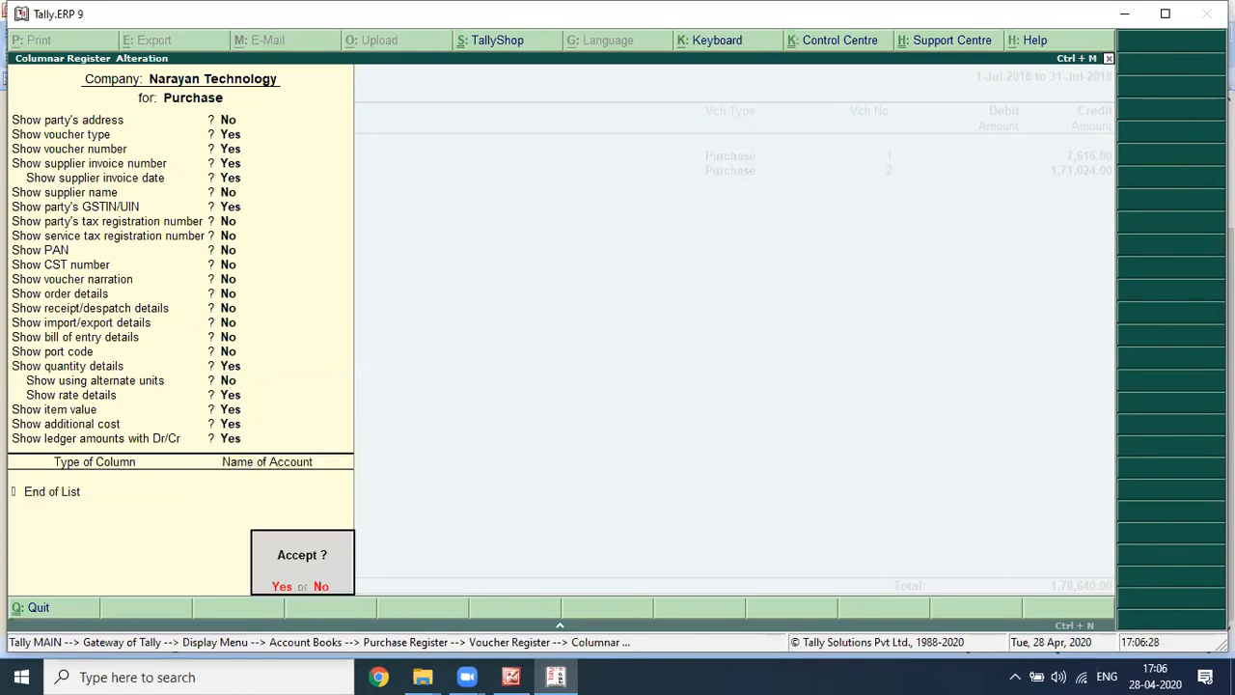
key(Return)
- Examine the quantity and rate columns of the China Store and Delta Mobiles purchase vouchers
key(Down)
key(Up)
key(Right)
key(Right)
key(Right)
key(Right)
key(Right)
key(Right)
key(Right)
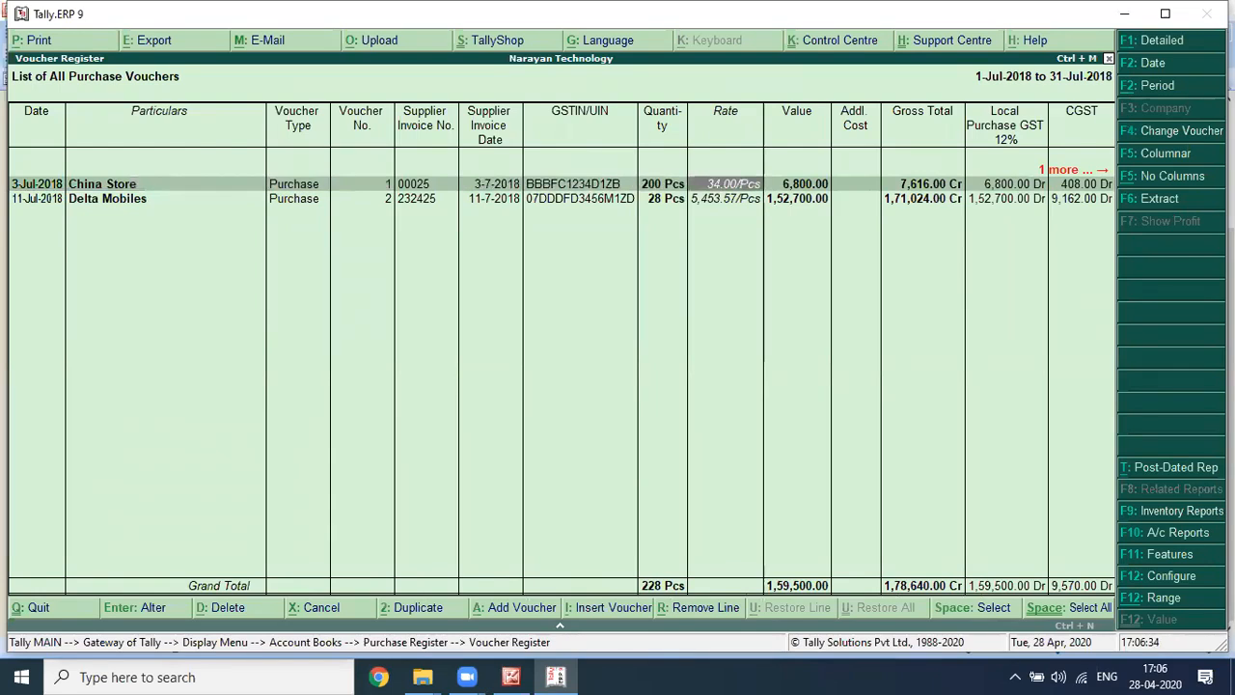
key(Left)
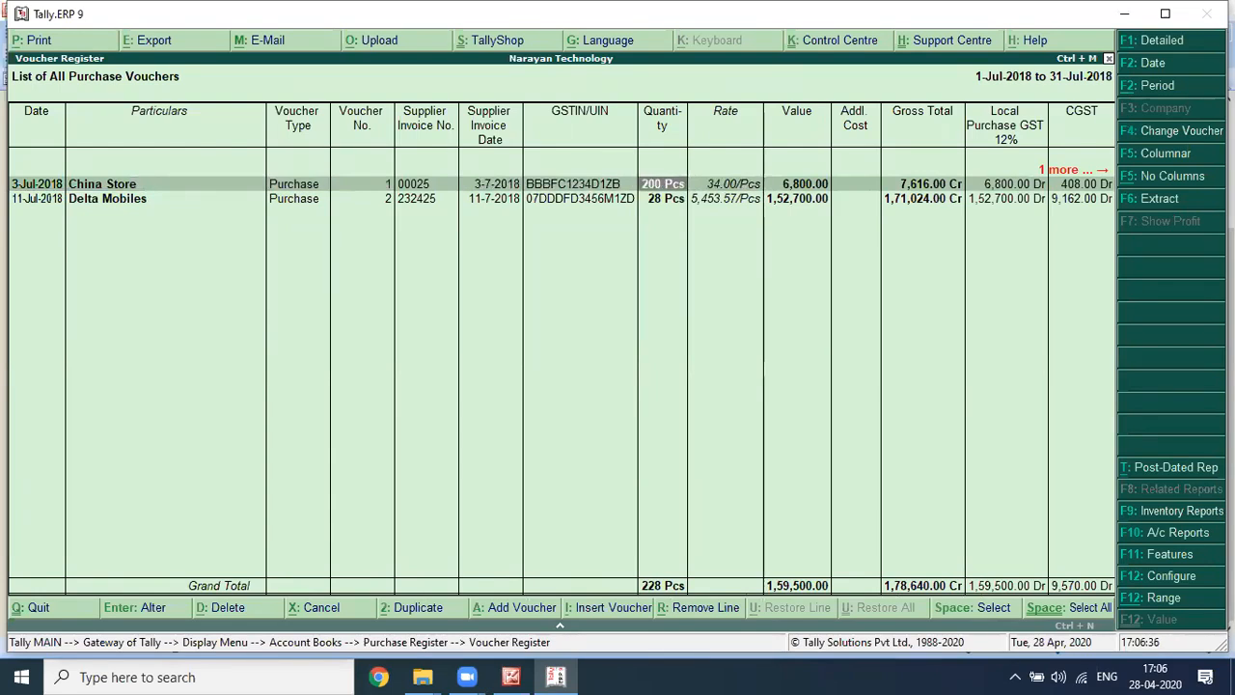
key(Right)
key(Down)
key(Left)
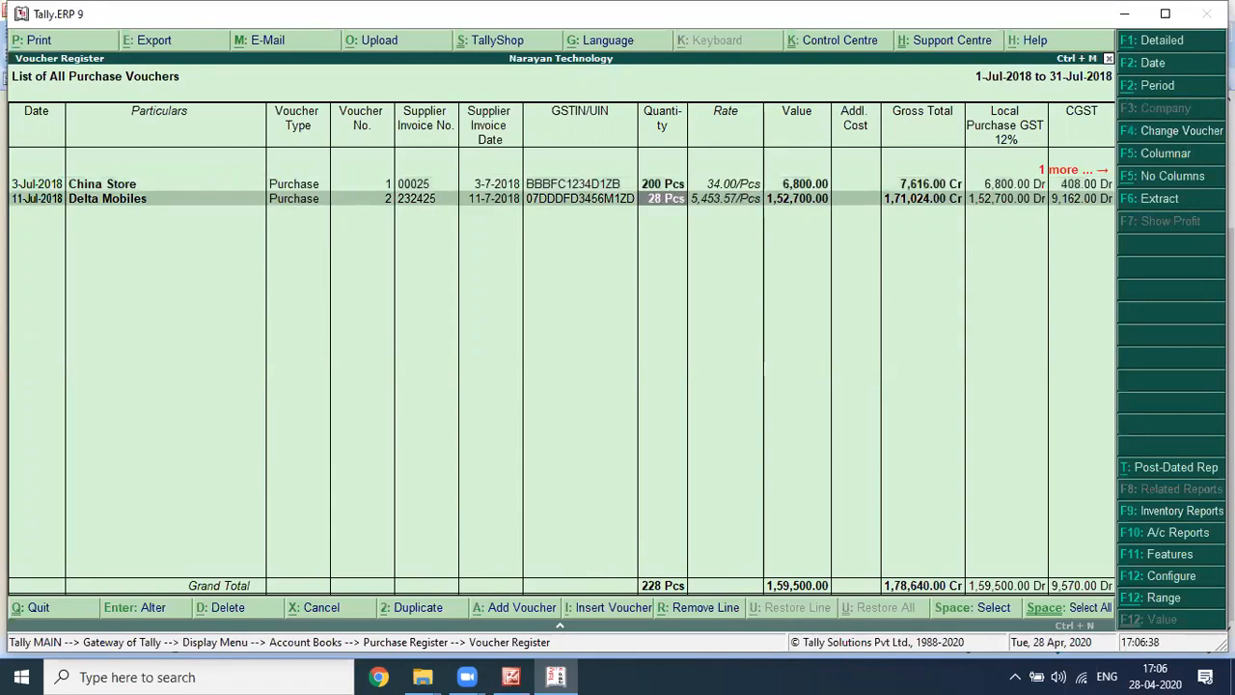
key(Right)
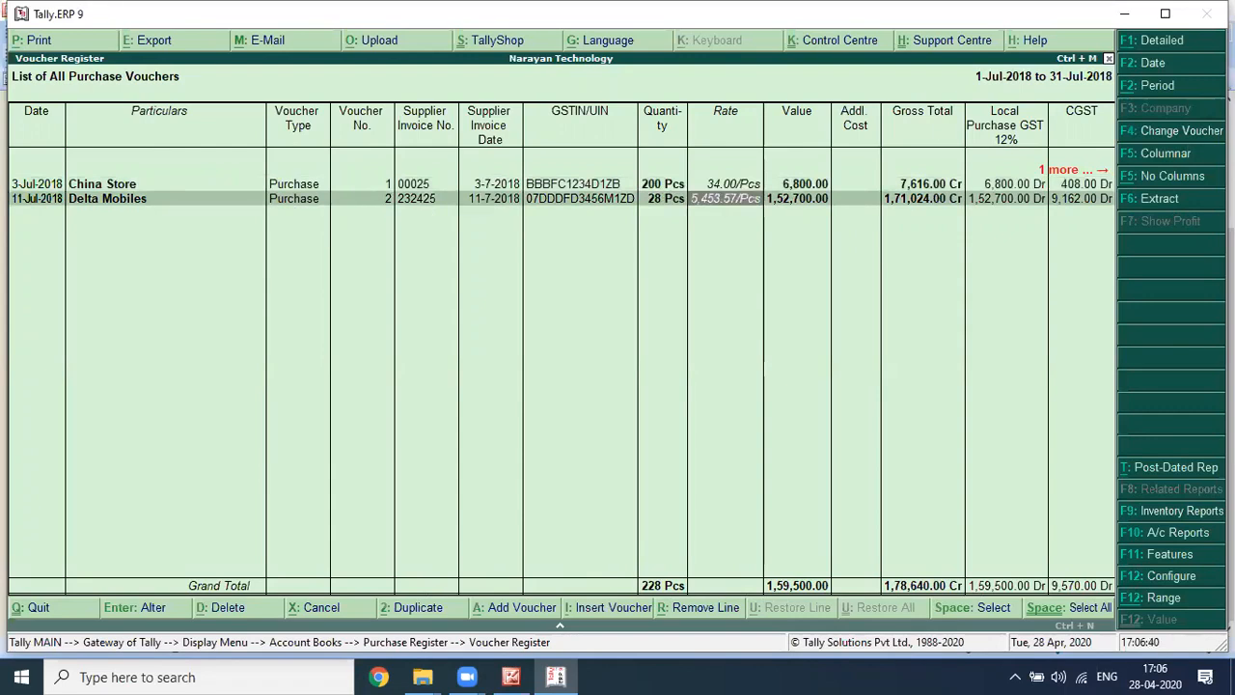
- Examine the gross total, purchase and GST columns for the Delta Mobiles voucher and close the Purchase Register
key(Right)
key(Right)
key(Right)
key(Right)
key(Right)
key(Right)
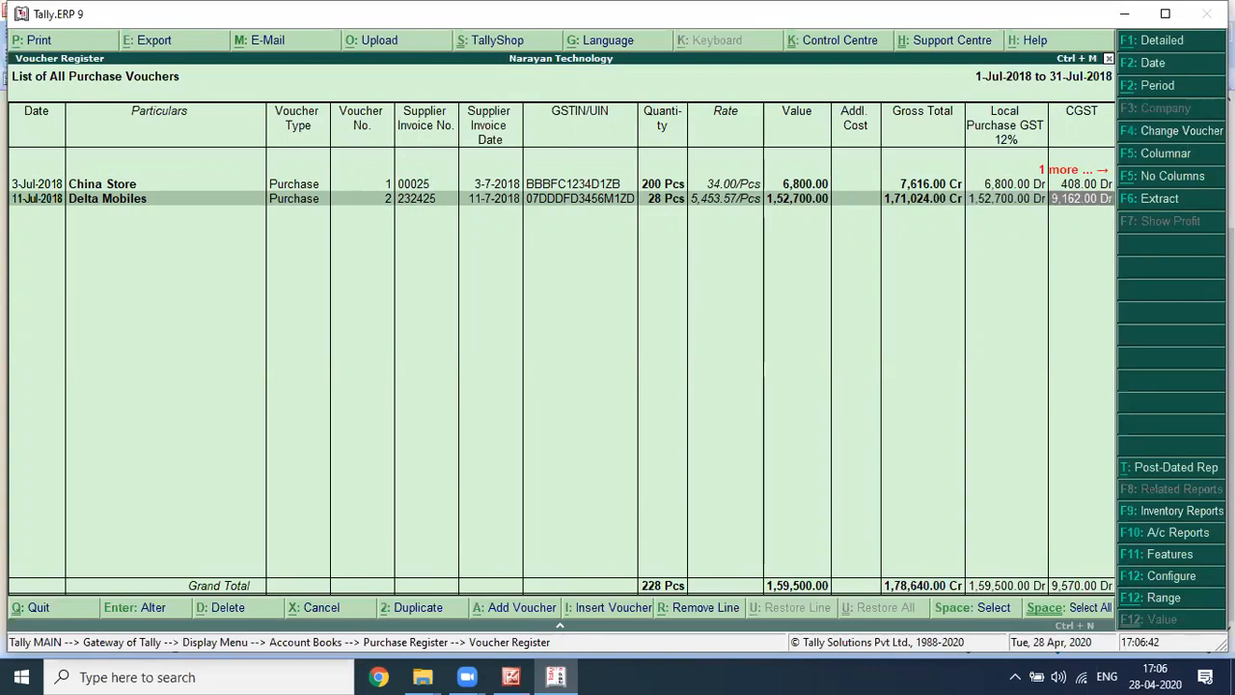
key(Left)
key(Left)
key(Right)
key(Left)
key(Left)
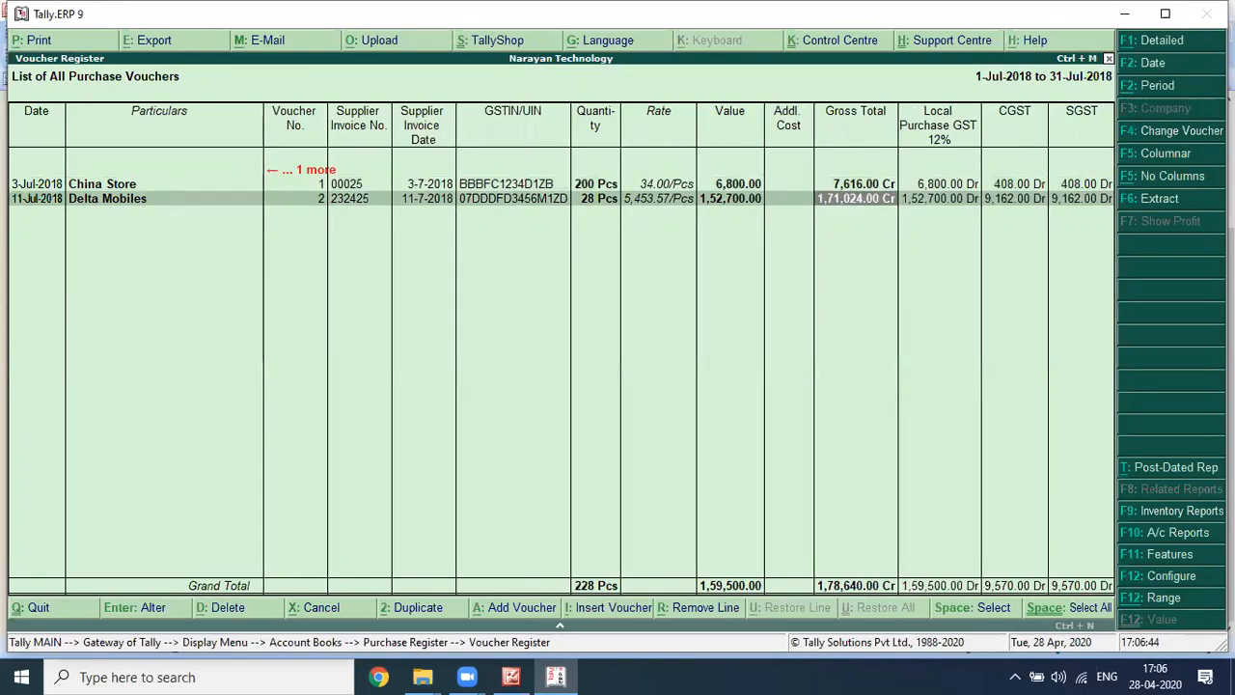
key(Right)
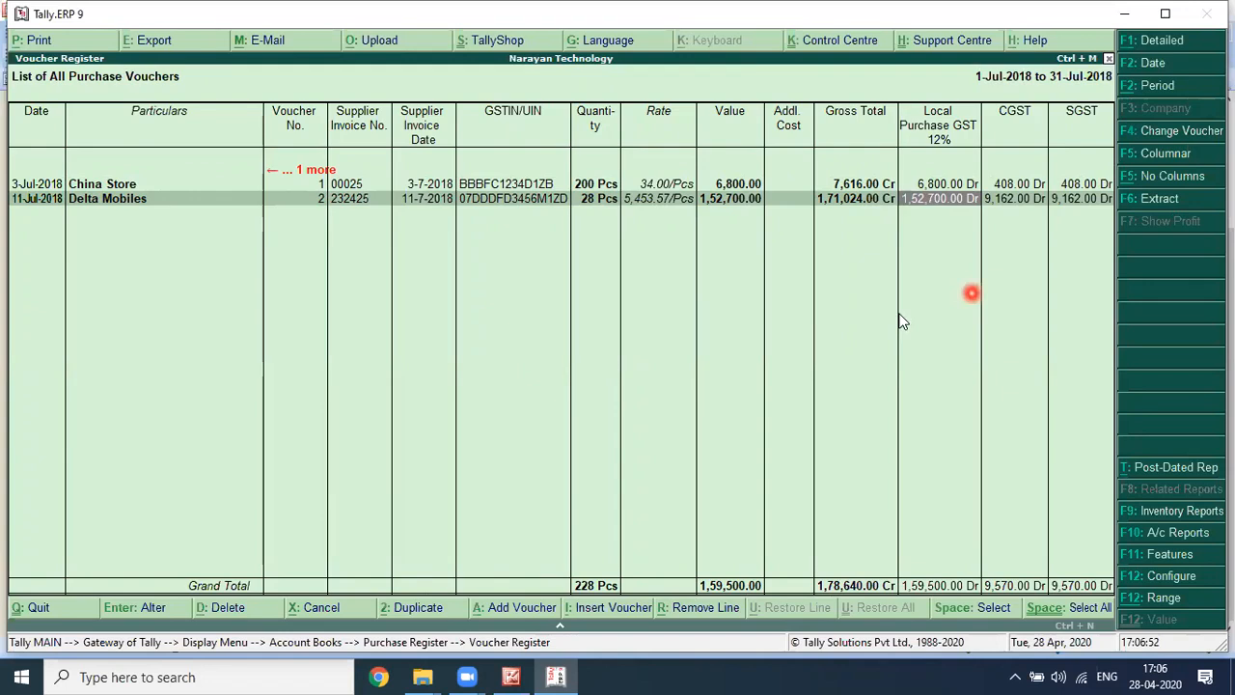
key(Escape)
key(Escape)
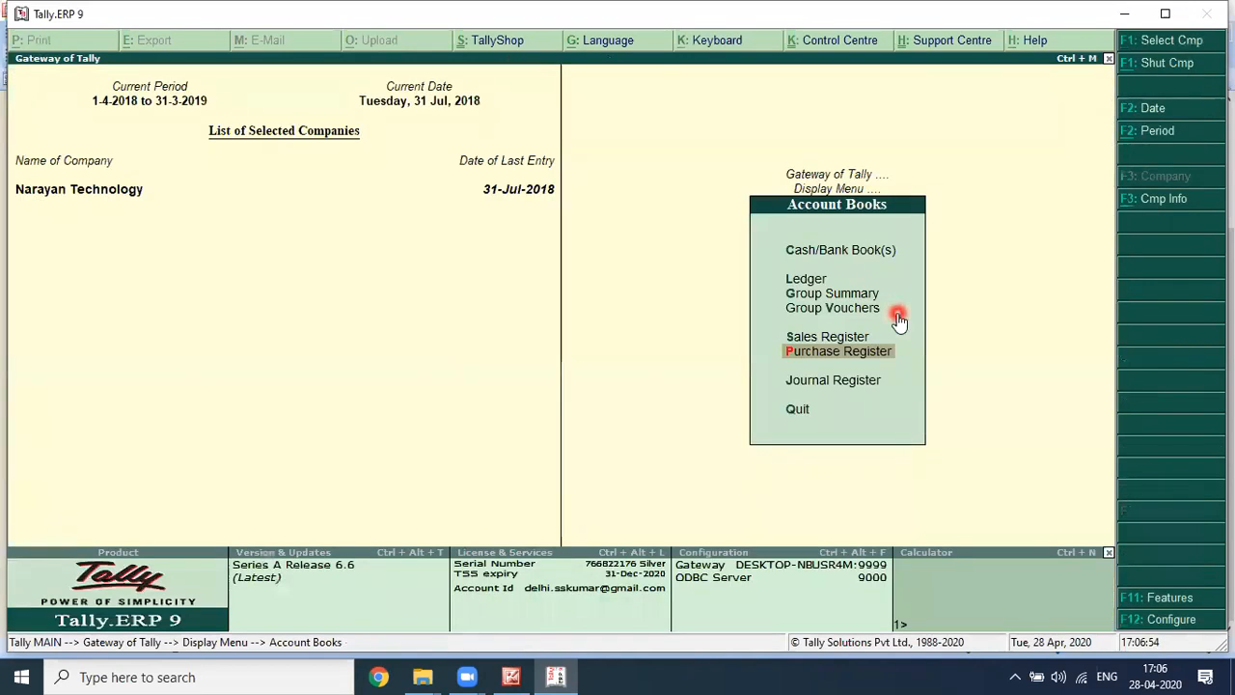
- Open July's journal vouchers in the Journal Register, expand the details of both entries and close the register
key(Down)
key(Return)
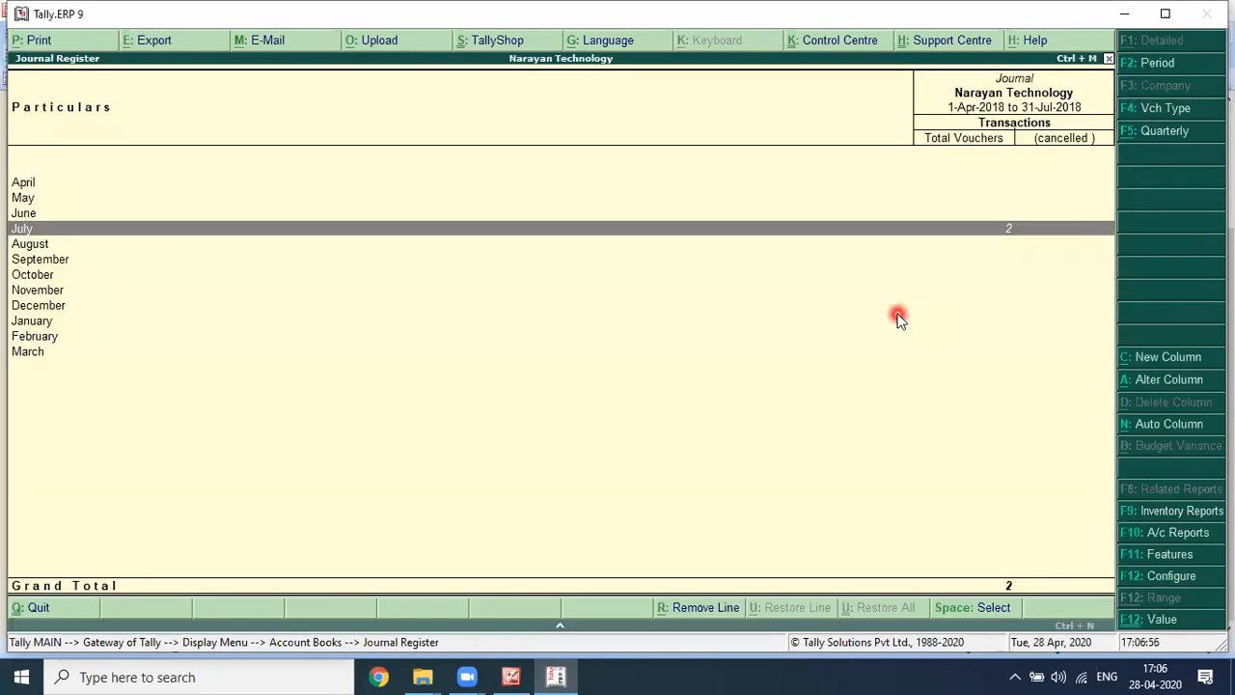
key(Return)
key(alt+F1)
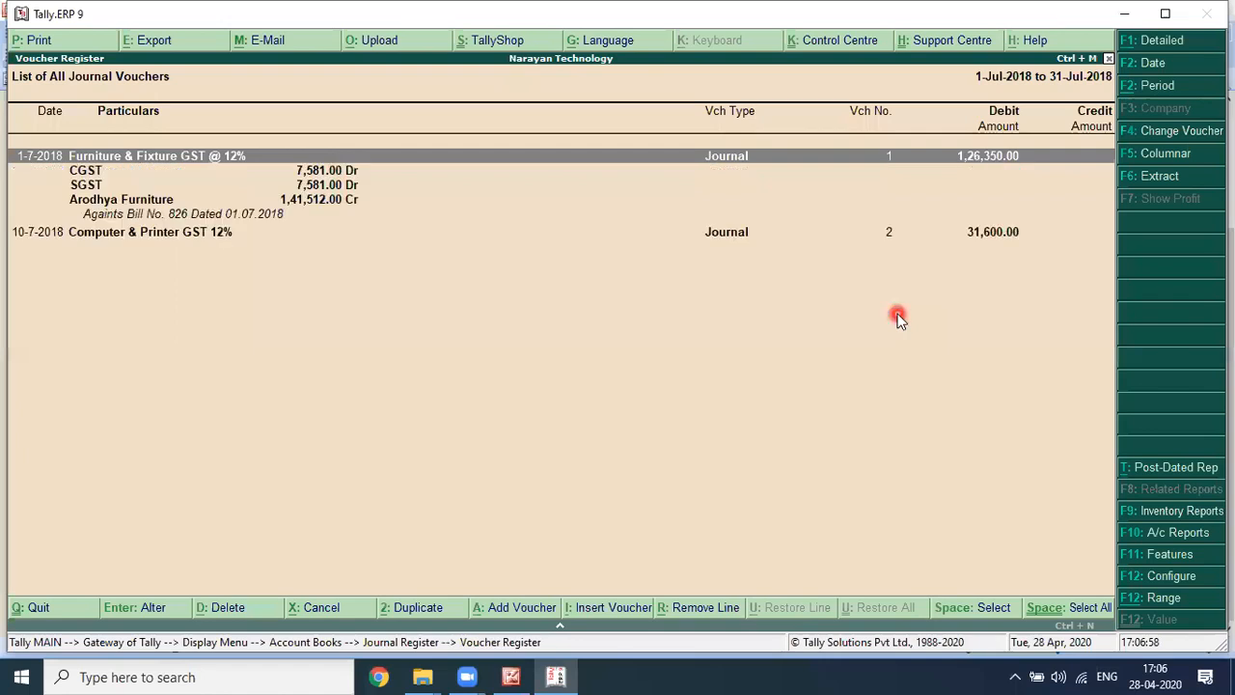
key(Down)
key(shift+Return)
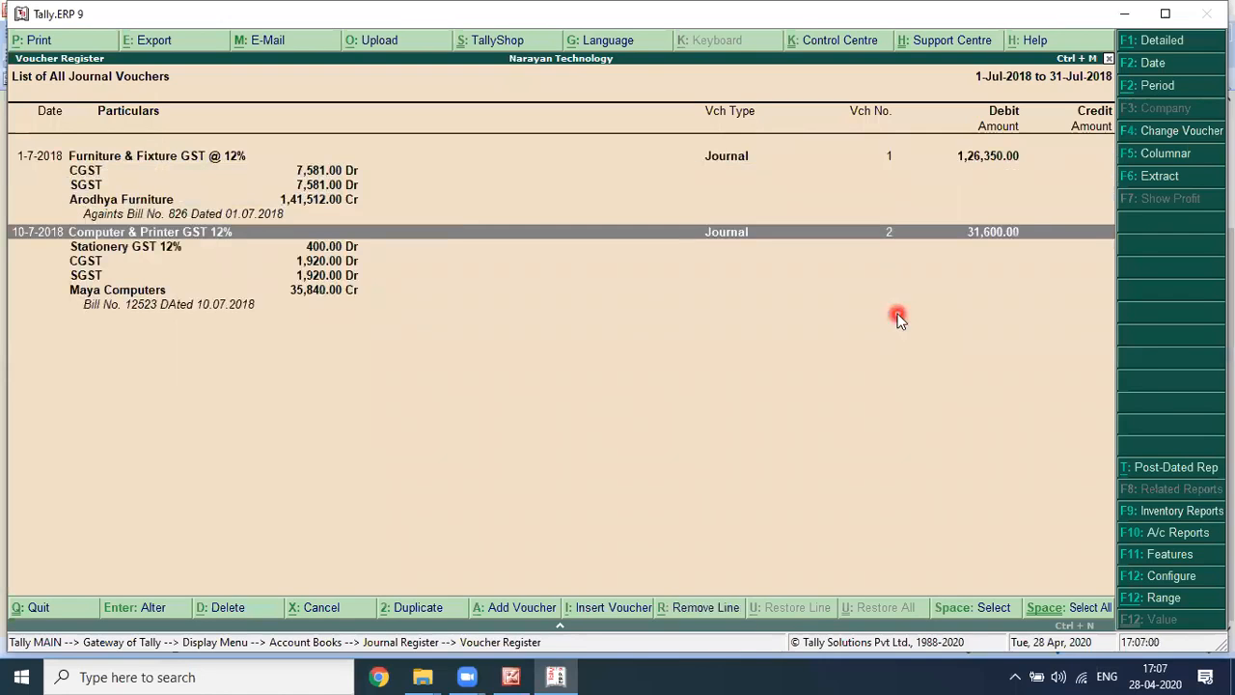
key(Escape)
key(Escape)
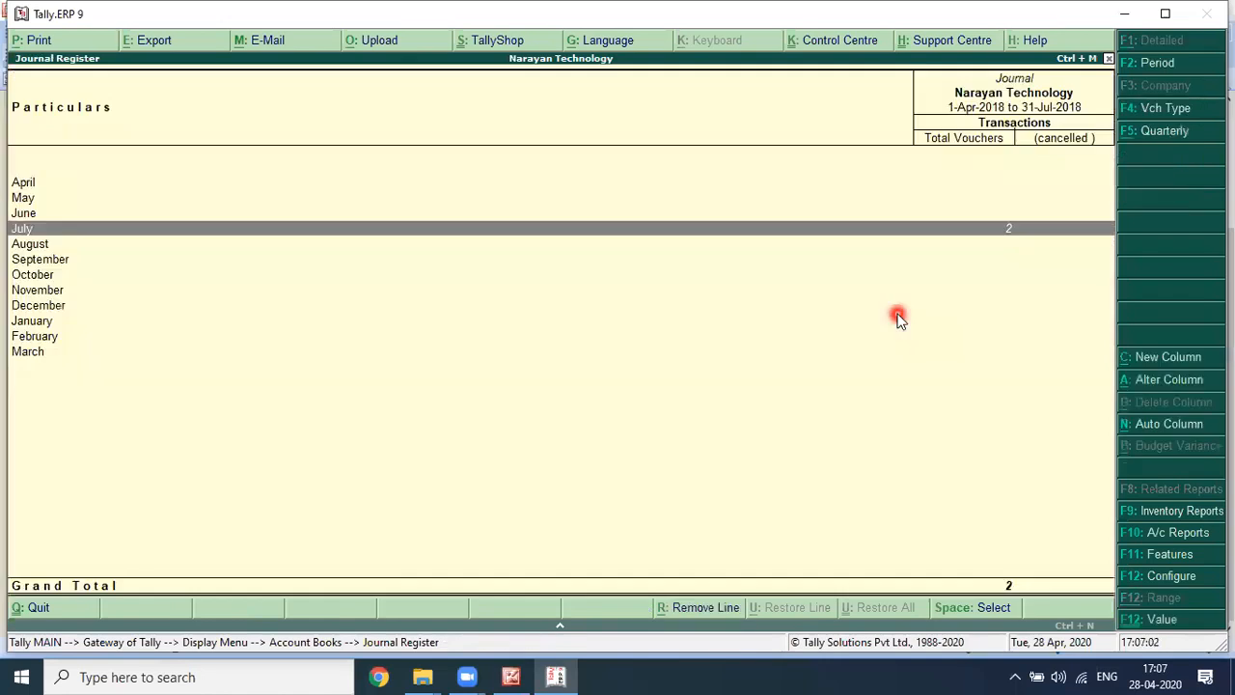
- Reopen July's purchase vouchers from the Purchase Register and return to the Account Books list
key(Up)
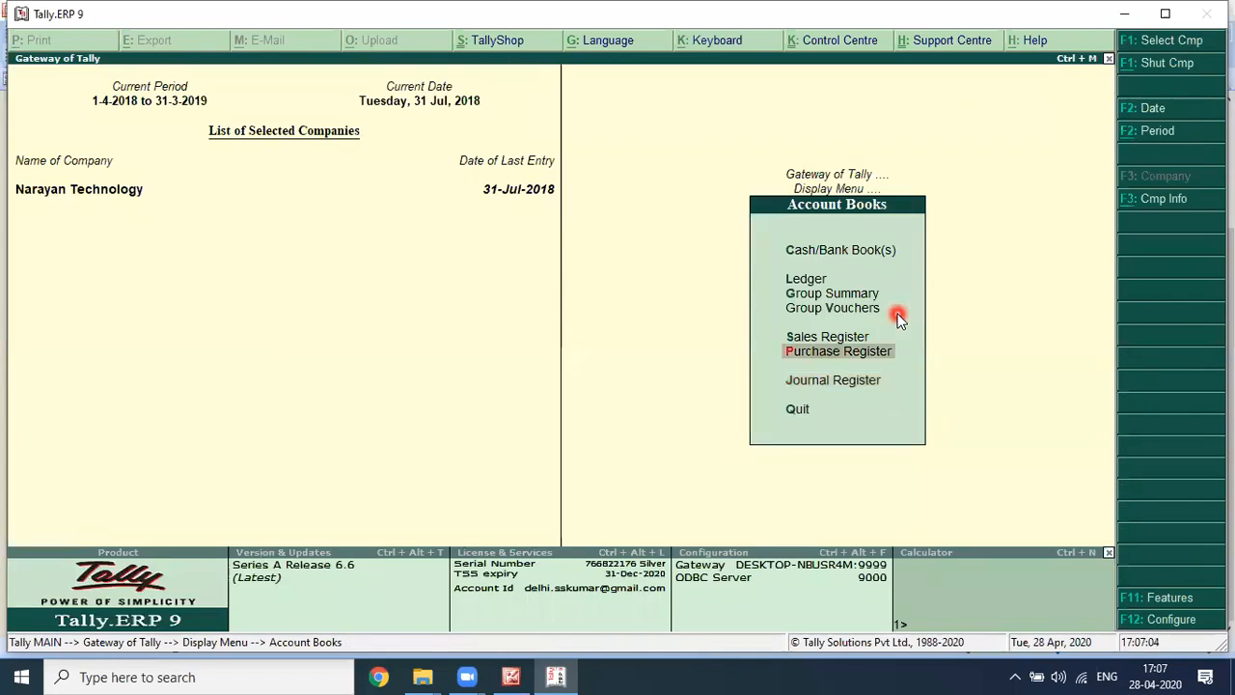
key(Return)
- Reopen July's sales vouchers from the Sales Register and return to the Account Books list
key(Return)
key(Escape)
key(Escape)
key(Up)
key(Return)
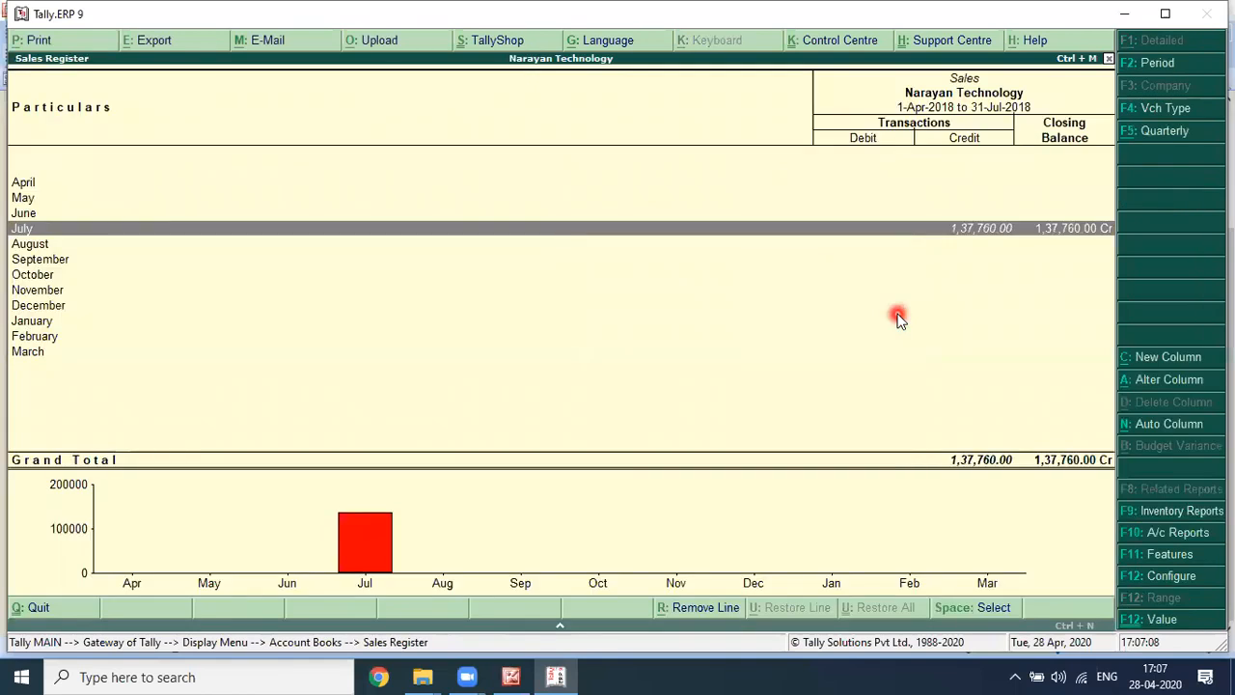
- Reopen July's journal vouchers from the Journal Register and return to the Account Books list
key(Return)
key(Escape)
key(Escape)
key(Down)
key(Down)
key(Return)
key(Return)
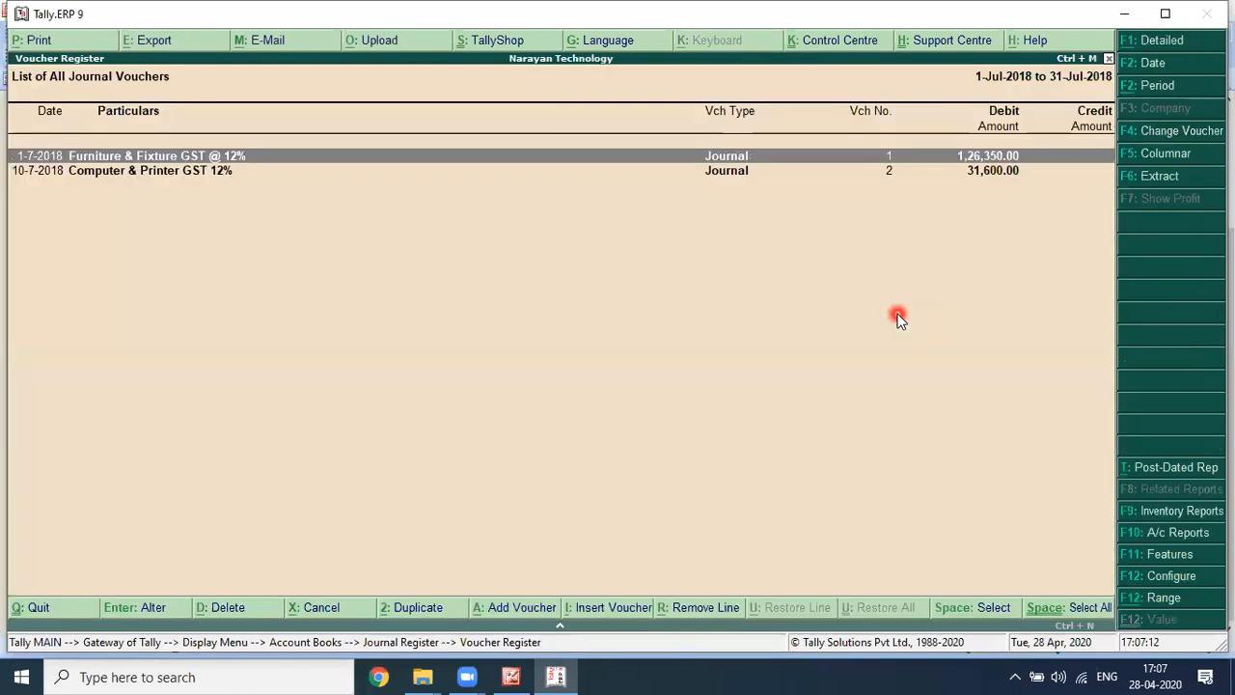
key(Escape)
key(Escape)
- Open the Cash ledger from the cash and bank books and view its July vouchers
key(Up)
key(Up)
key(Up)
key(Up)
key(Up)
key(Up)
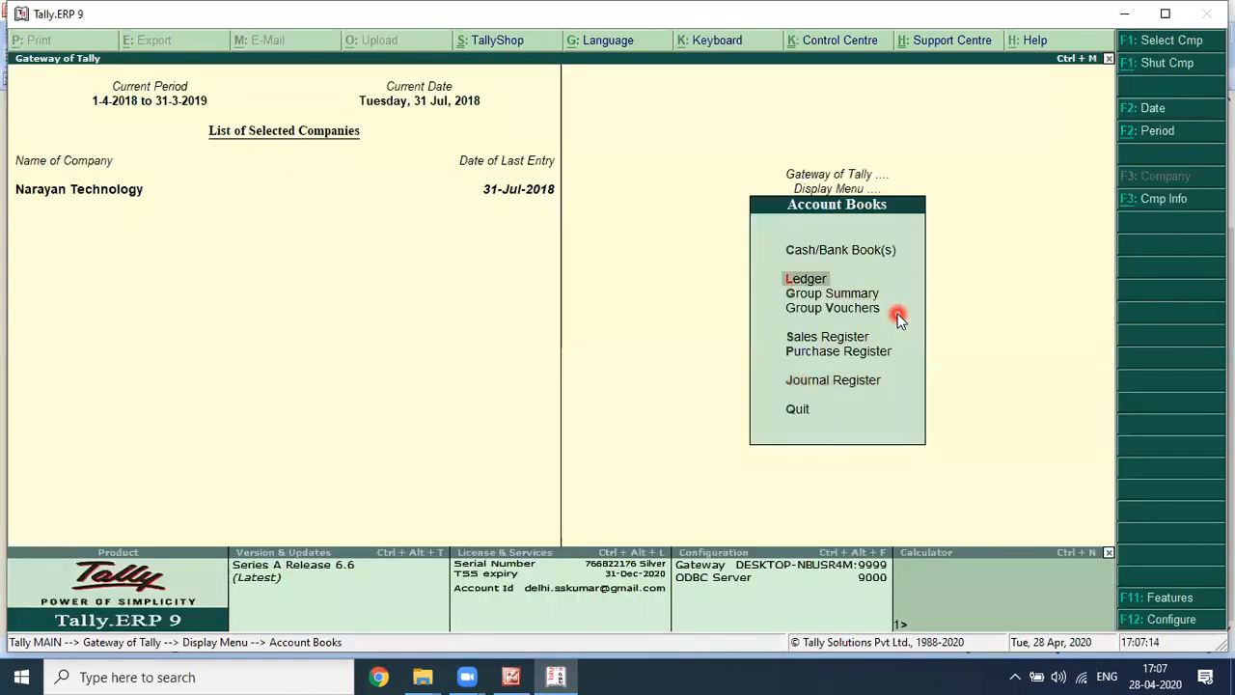
key(Return)
key(Down)
key(Return)
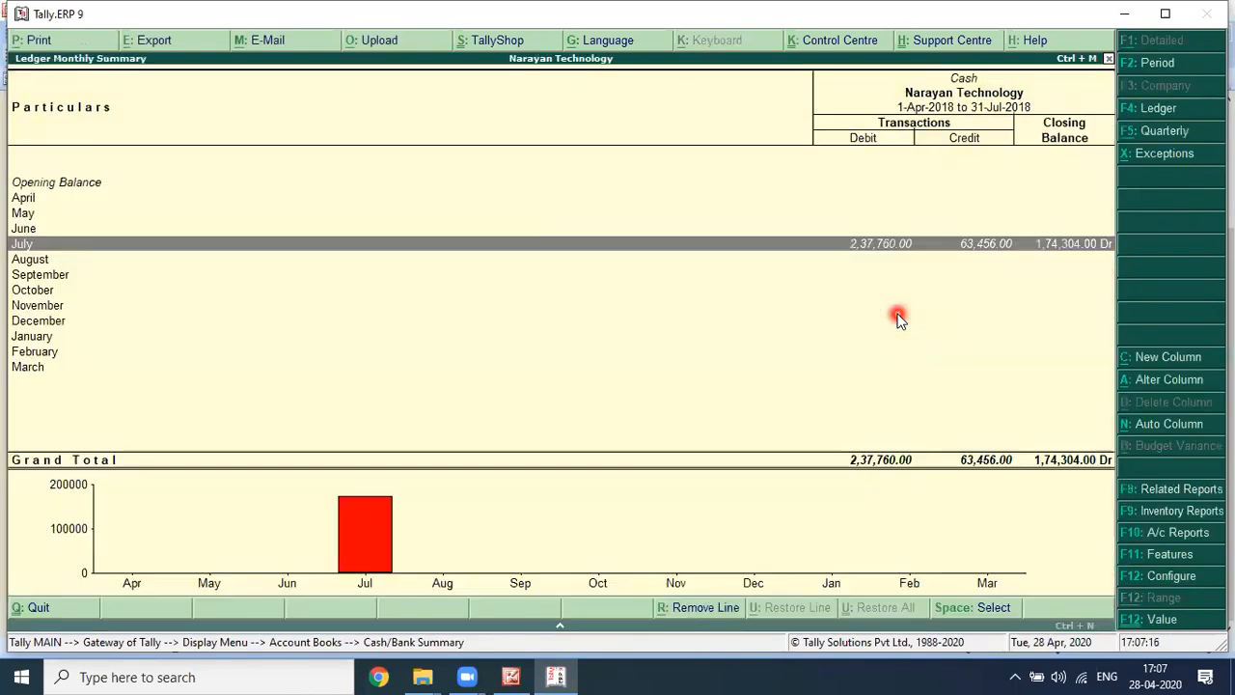
key(Return)
- Collapse the details of the 16-7-2018 sales entry in the Cash ledger
key(Down)
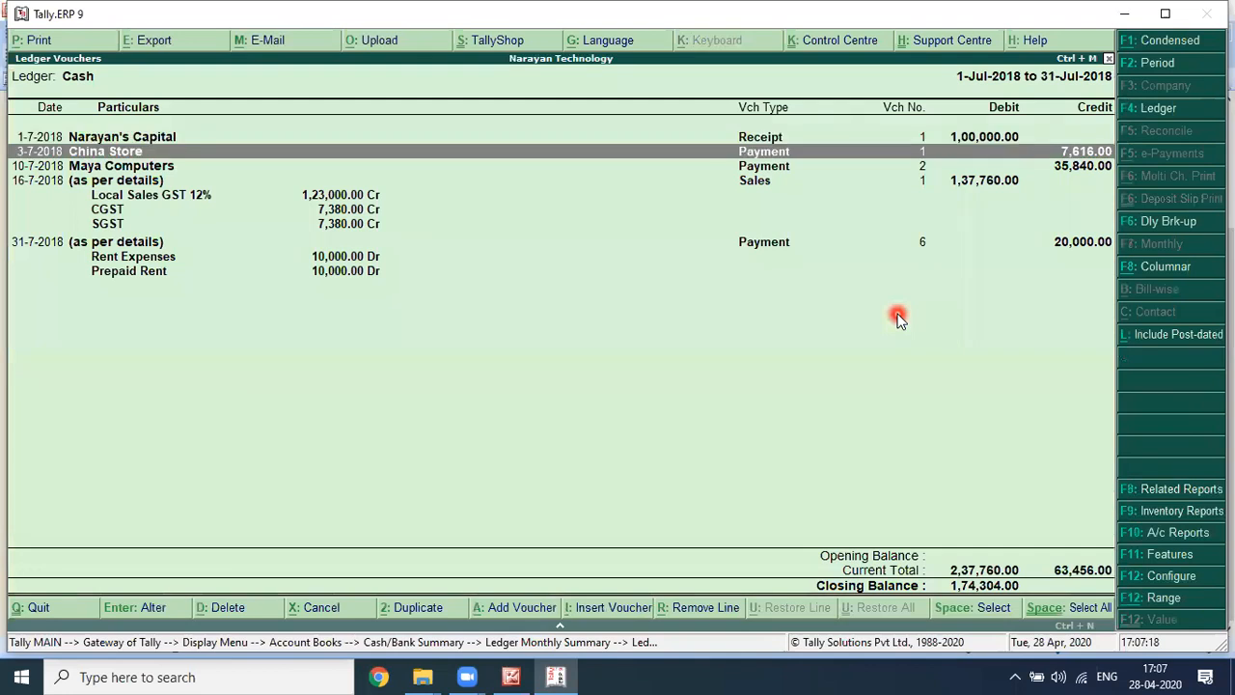
key(Down)
key(Down)
key(shift+Return)
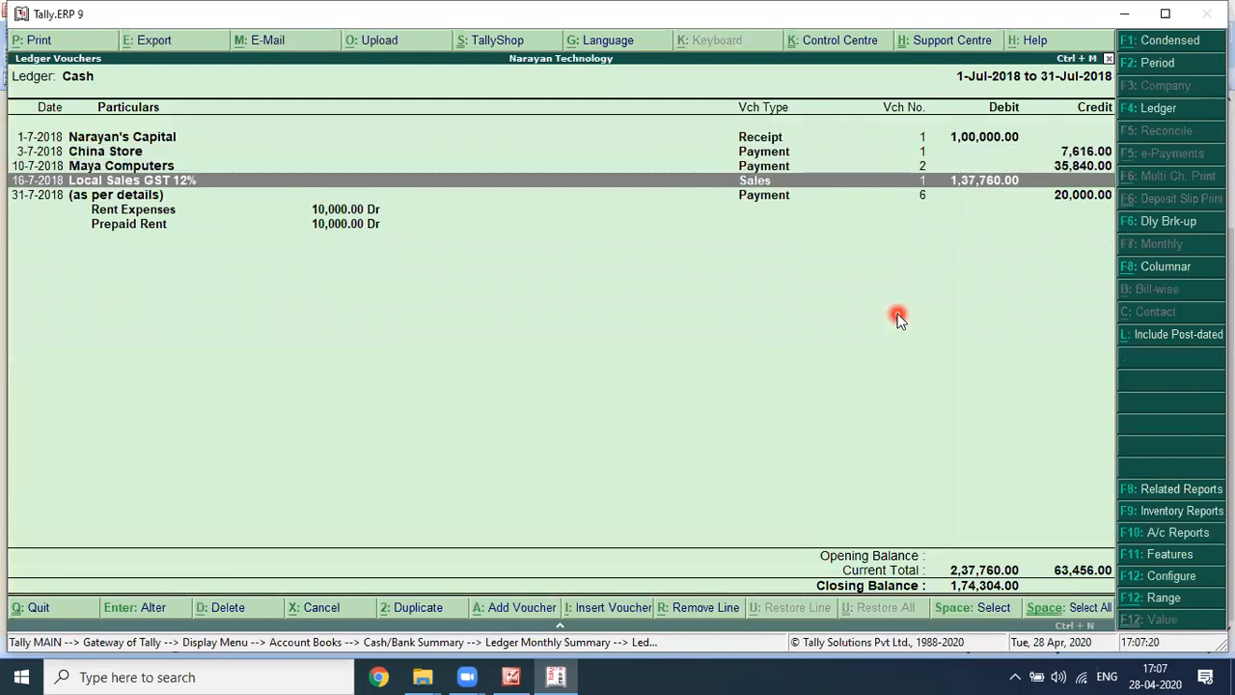
- Expand the 16-7-2018 sales entry in the Cash ledger, then open its voucher and close it
key(shift+Return)
key(Return)
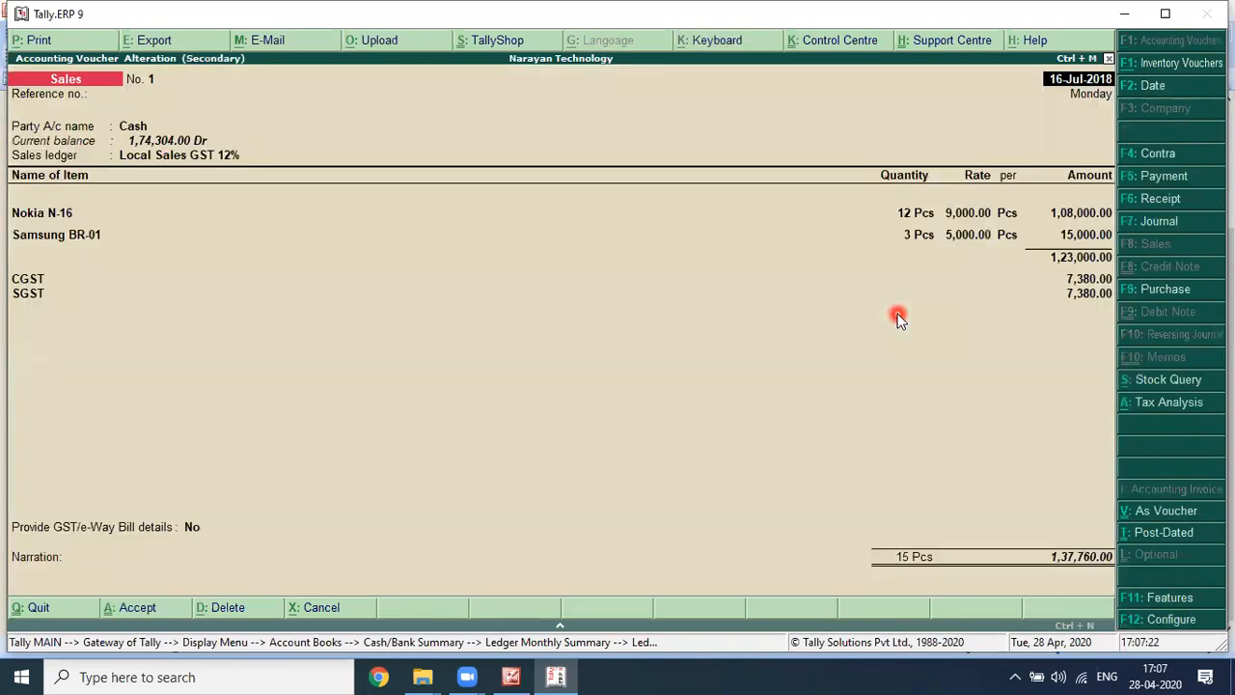
key(Escape)
key(y)
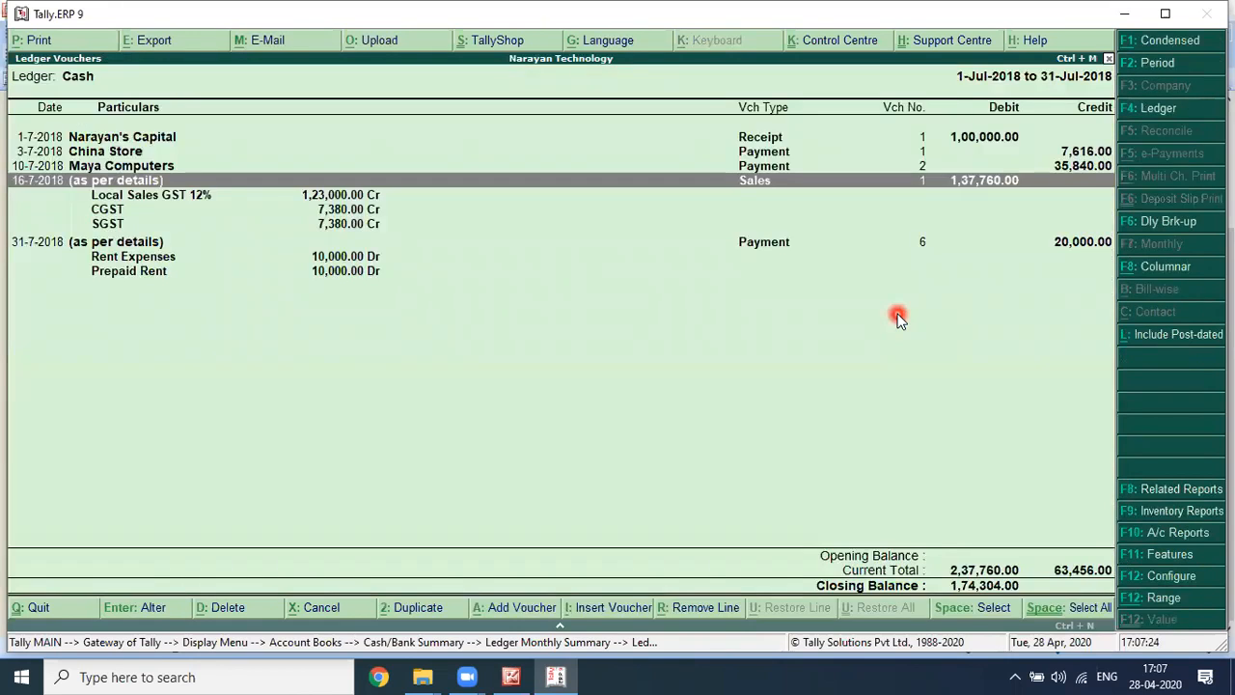
- Leave the Cash ledger and open the GSTR-3B report from the GST statutory reports
key(Escape)
key(Escape)
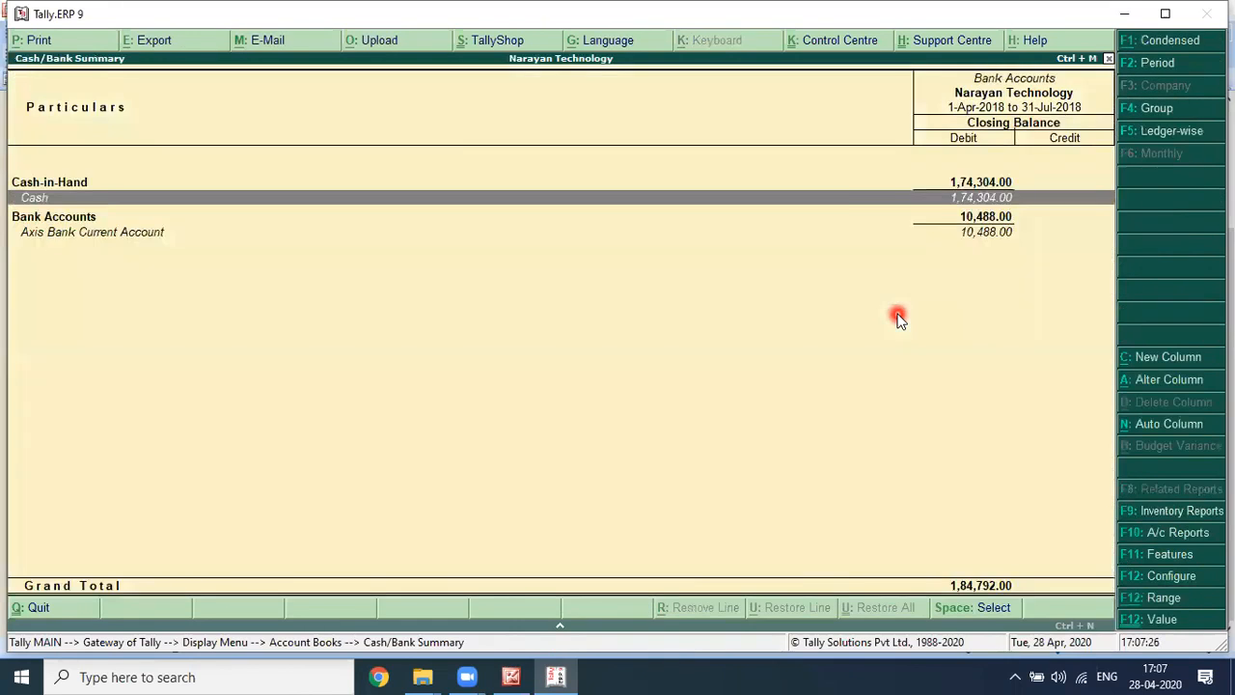
key(Escape)
key(Escape)
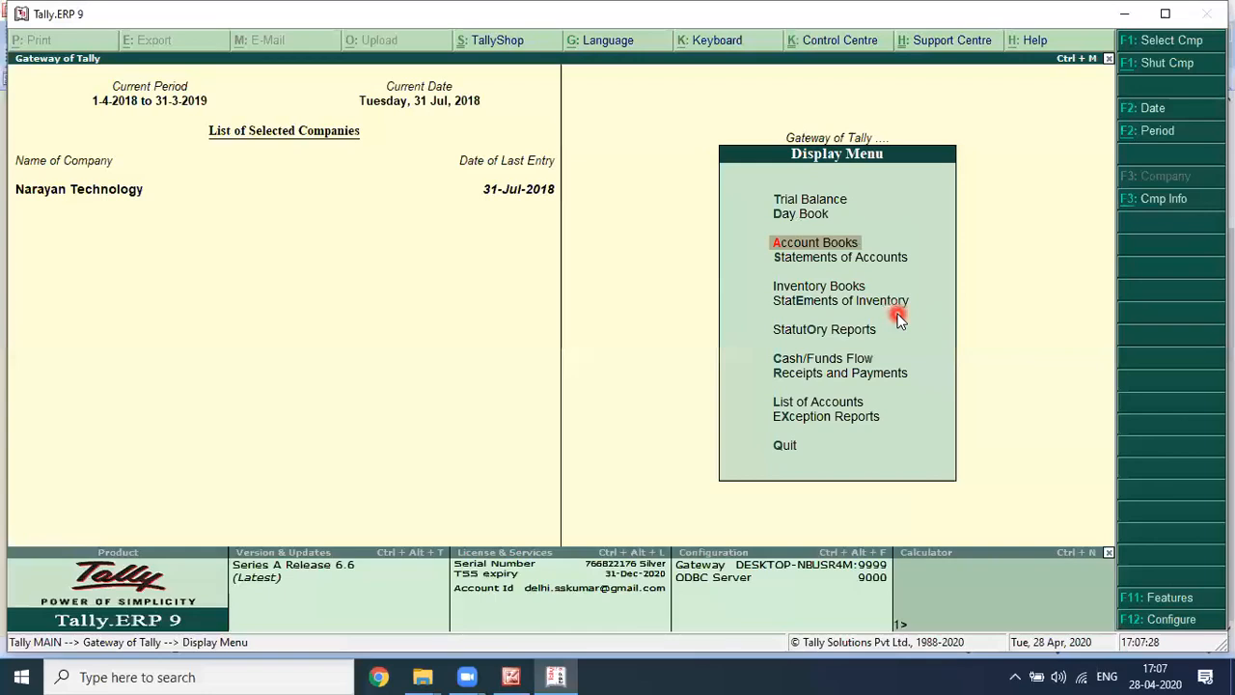
key(Down)
key(Down)
key(Down)
key(Down)
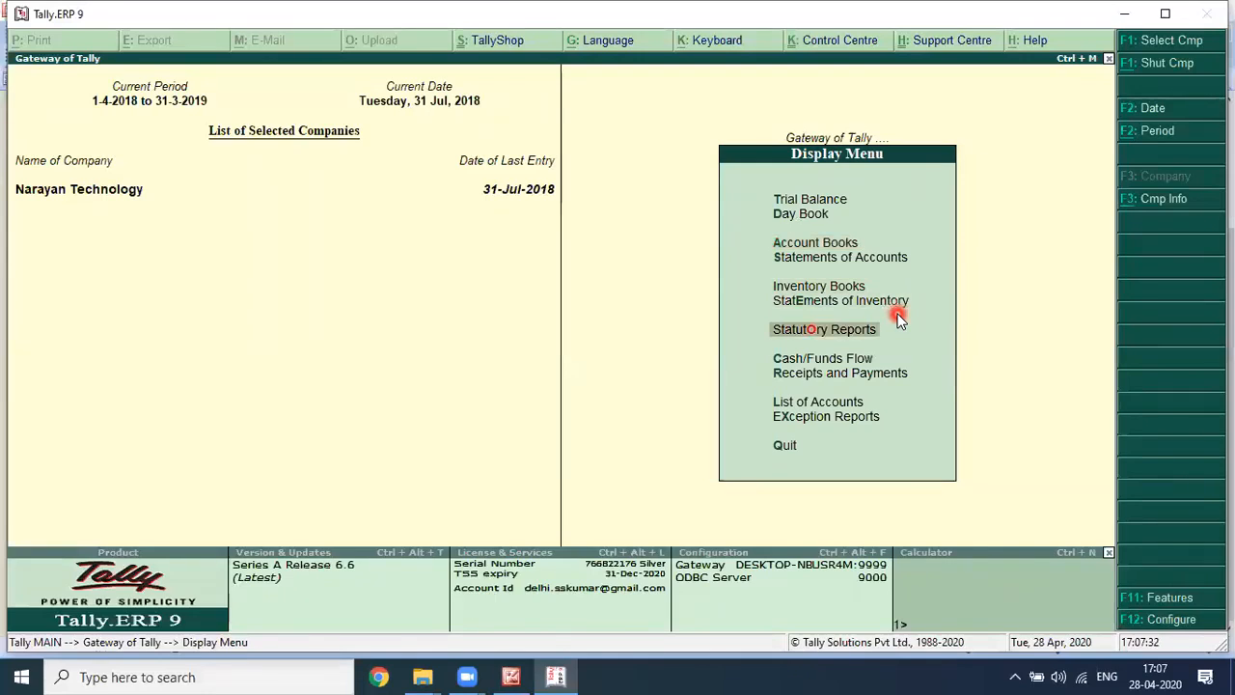
key(Return)
key(Return)
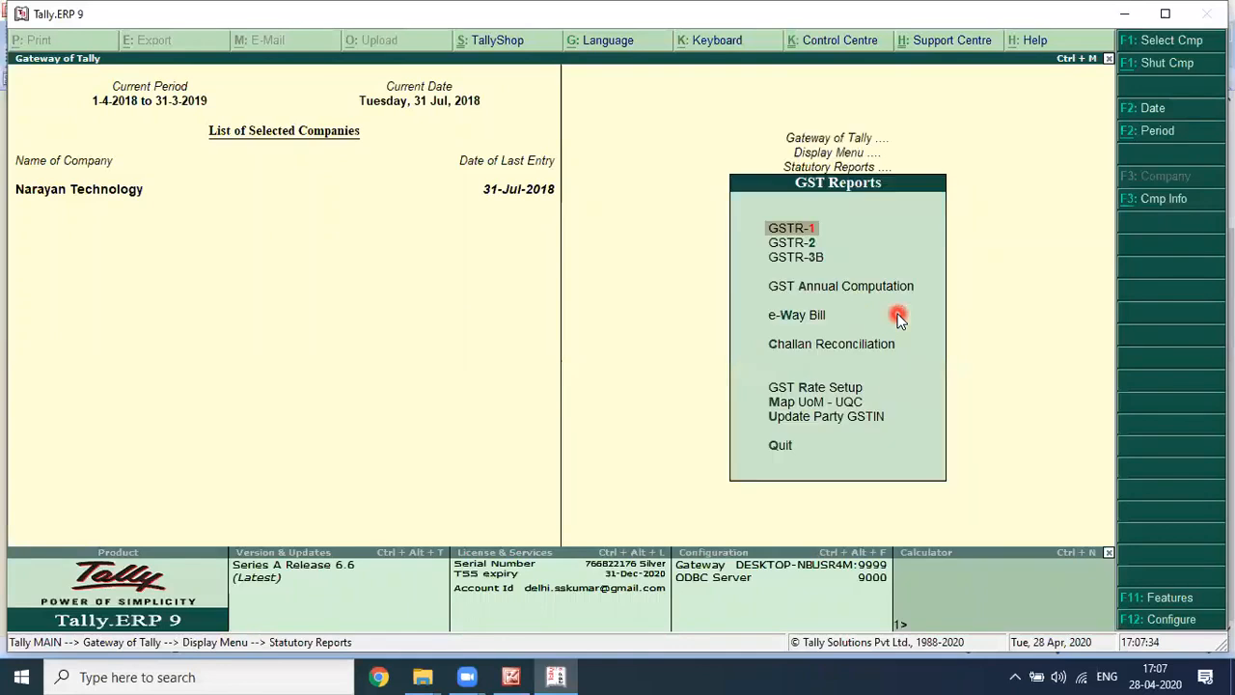
key(Down)
key(Down)
key(Return)
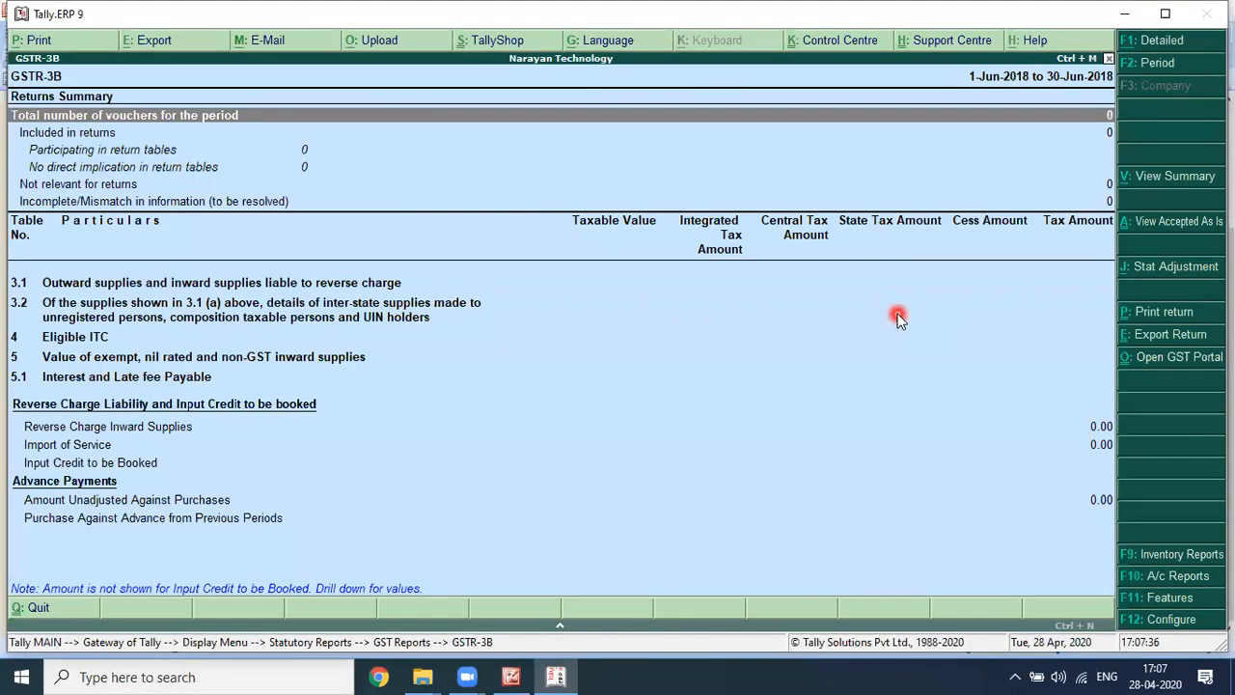
- Set the GSTR-3B report period from 1-7-2018 to 31-7-2018
key(F2)
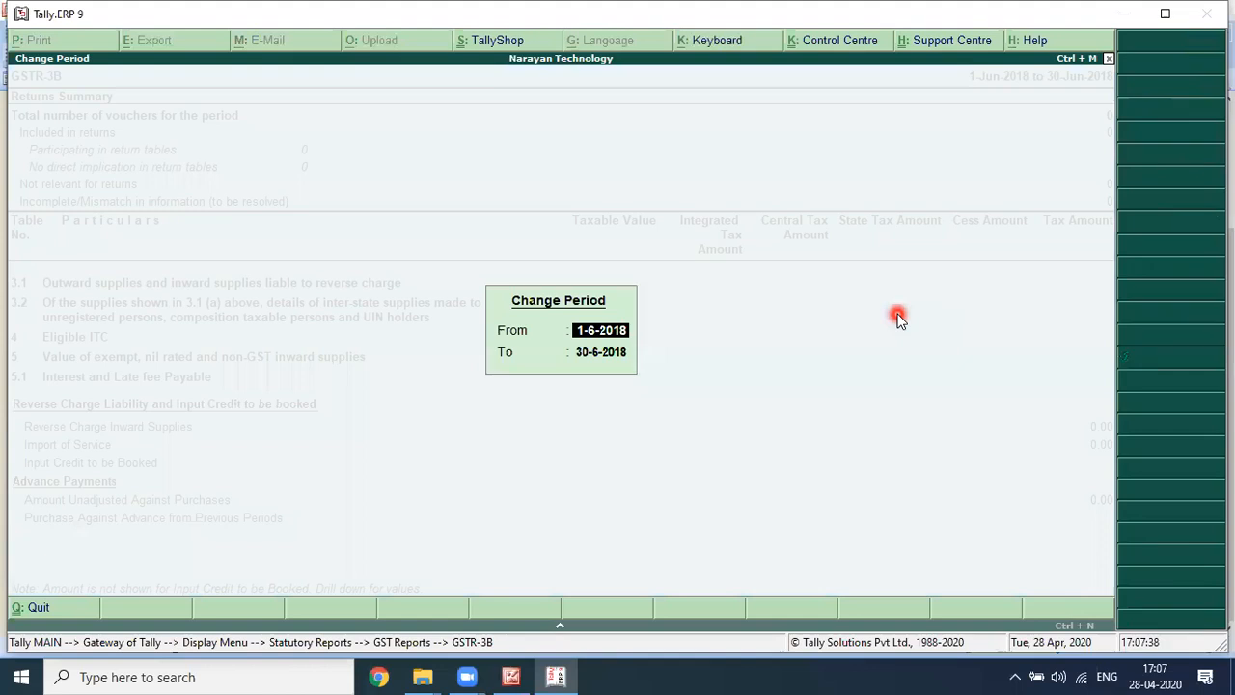
text(17-)
key(BackSpace)
key(BackSpace)
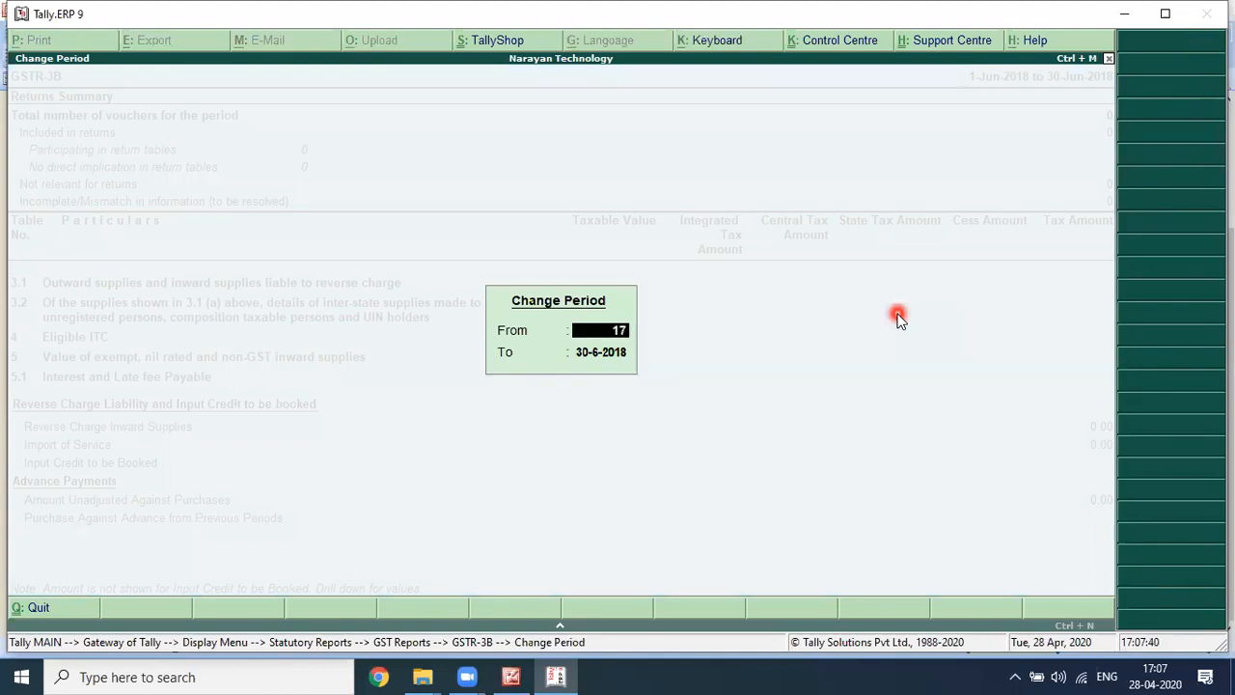
text(-7-2018)
key(Return)
text(31-7)
key(BackSpace)
key(BackSpace)
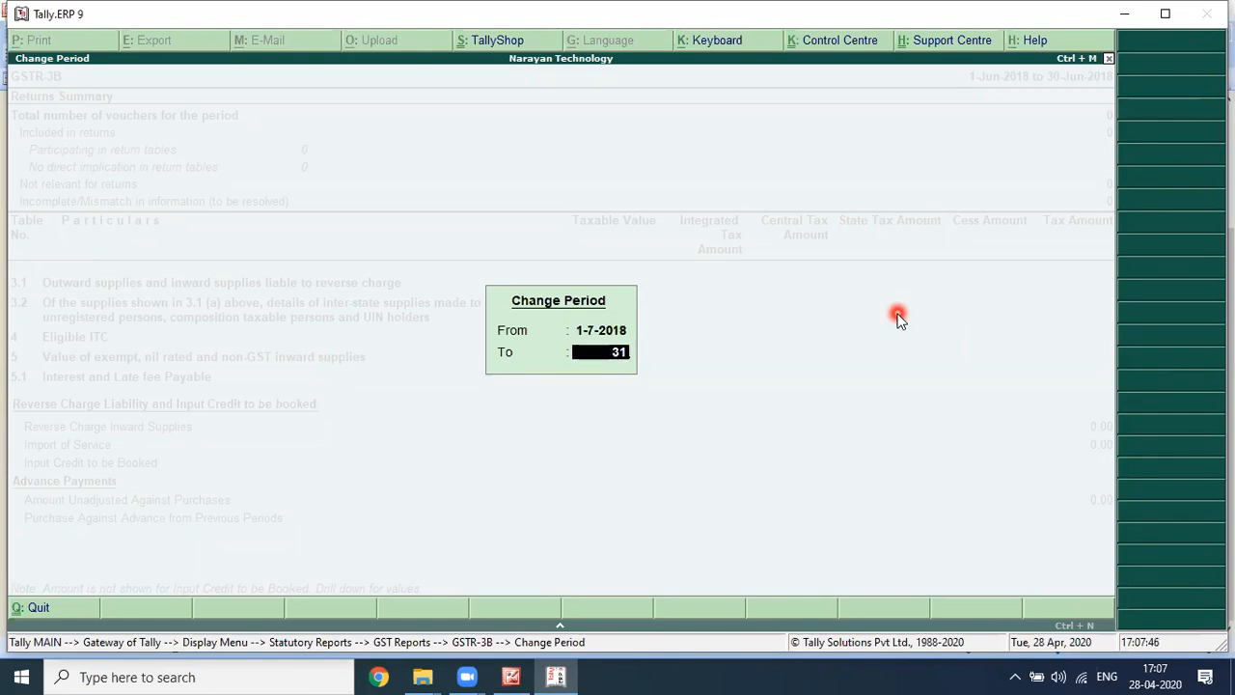
text(-7-18)
key(Return)
- Examine the returns summary and the main tax tables of July's GSTR-3B report
key(Down)
key(Down)
key(Down)
key(Down)
key(Up)
key(Up)
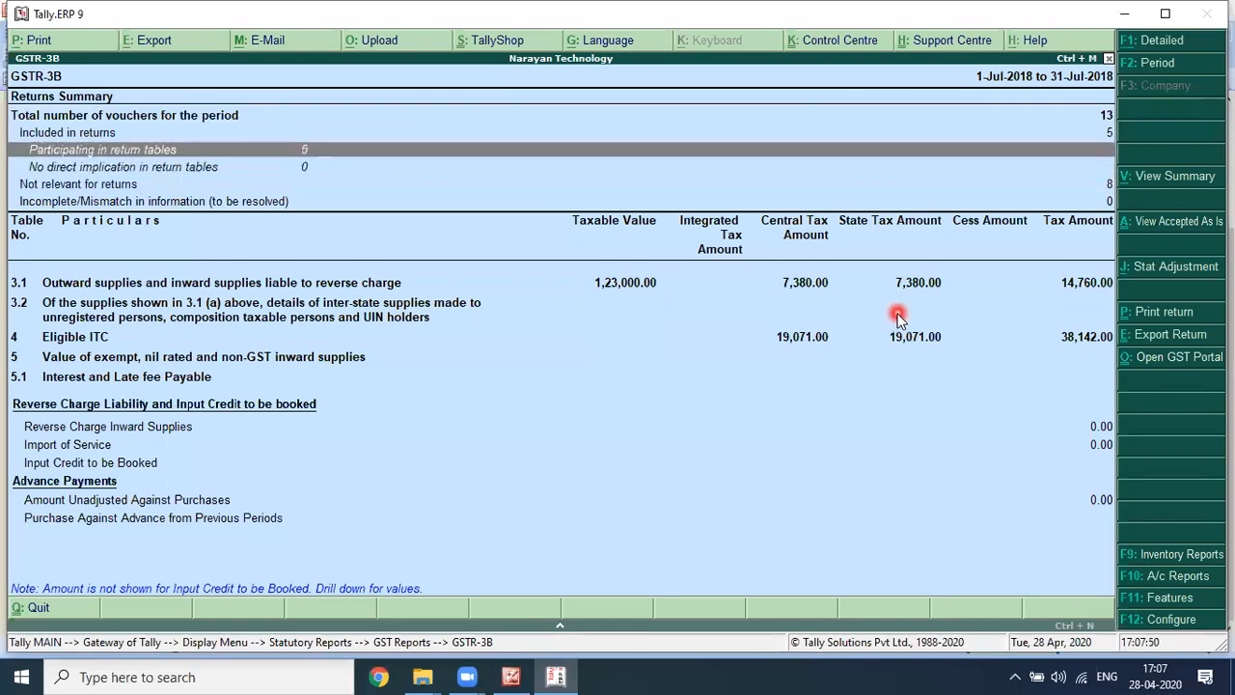
key(Up)
key(Down)
key(Down)
key(Down)
key(Up)
key(Up)
- Expand section 3.1, view the vouchers behind outward taxable supplies (other than zero rated, nil rated and exempted), and return to GSTR-3B
key(Up)
key(Up)
key(Down)
key(Down)
key(Down)
key(Down)
key(Down)
key(Up)
key(shift+Return)
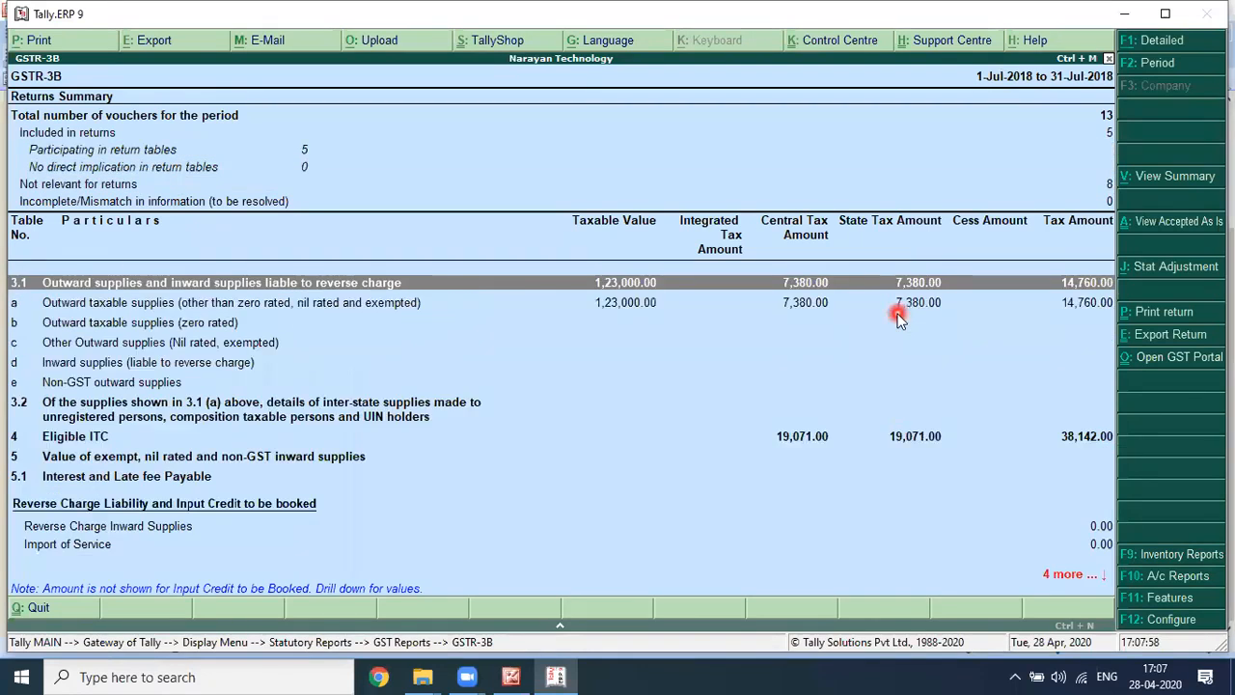
key(Down)
key(Return)
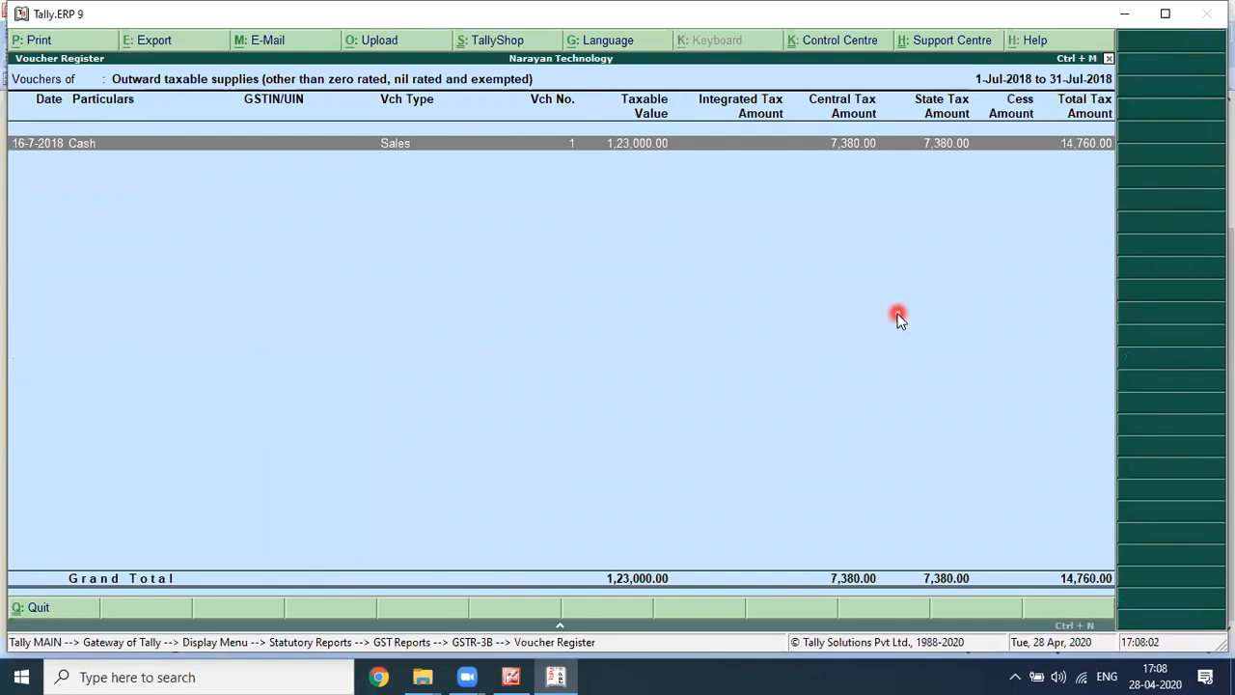
key(Escape)
- Expand Eligible ITC in section 4 and open the vouchers behind All other ITC
key(Down)
key(Up)
key(Down)
key(Down)
key(Down)
key(Down)
key(Down)
key(Down)
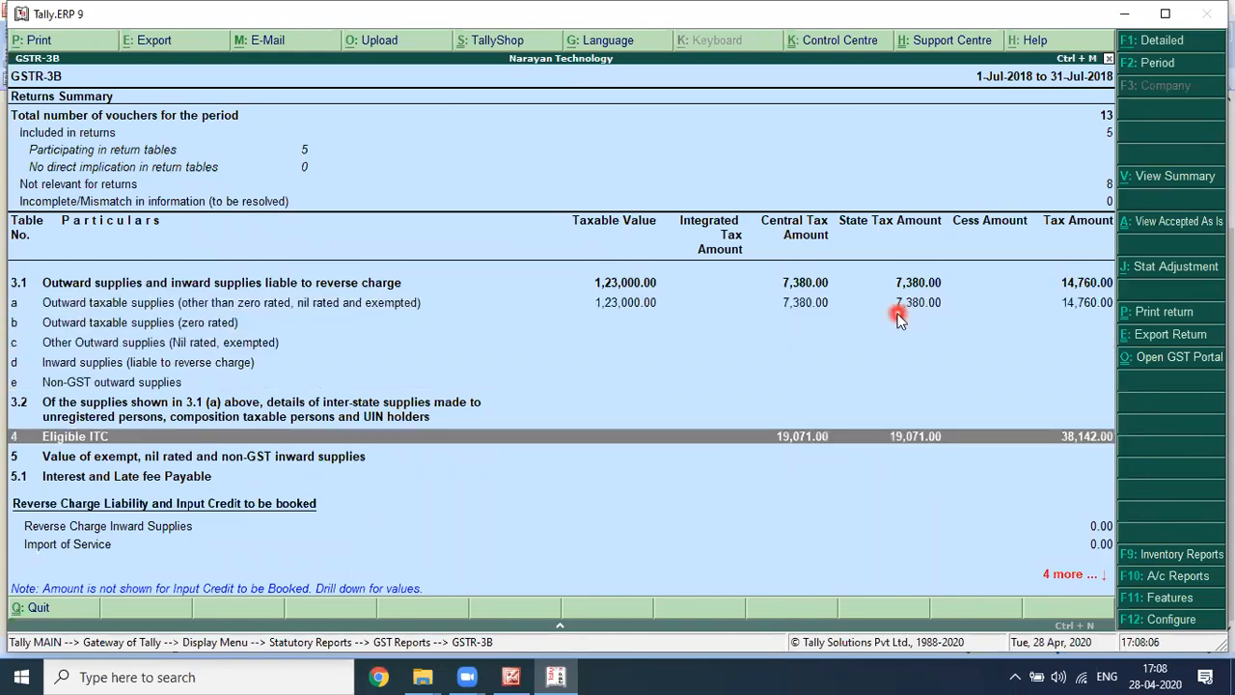
key(Return)
key(Down)
key(Down)
key(Down)
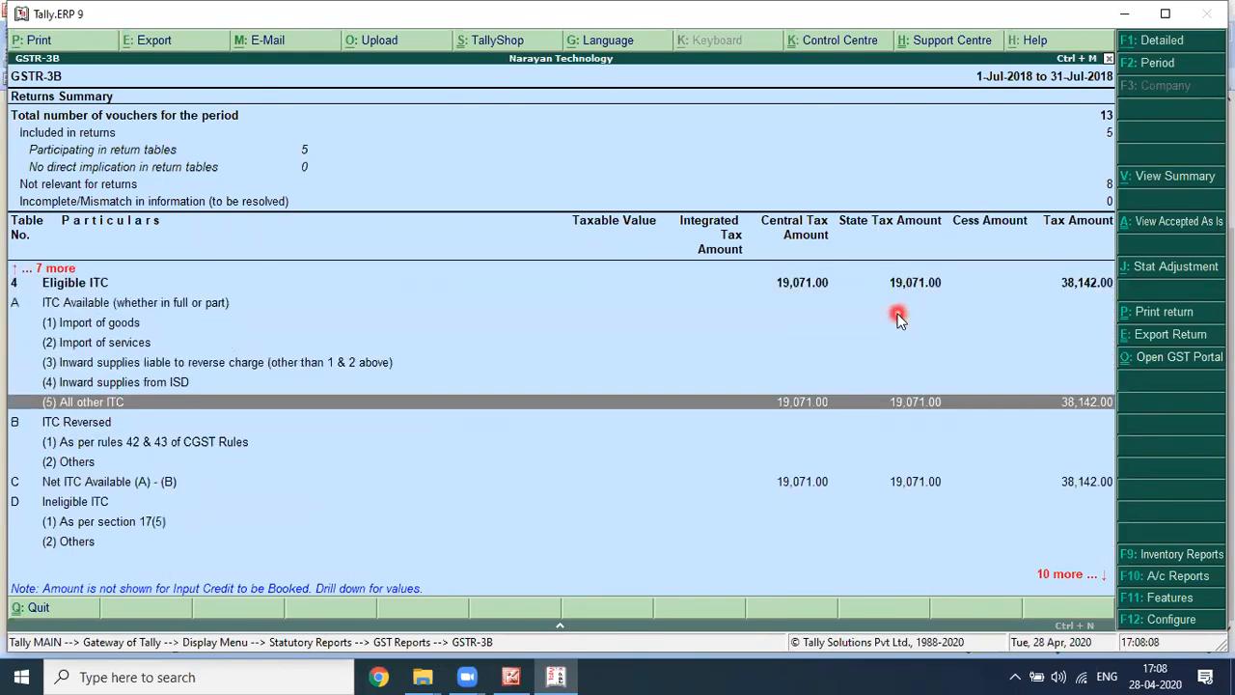
key(Return)
- Examine the journal and purchase vouchers that make up All other ITC, and return to GSTR-3B
key(Down)
key(Up)
key(Down)
key(Down)
key(Down)
key(Up)
key(Up)
key(Up)
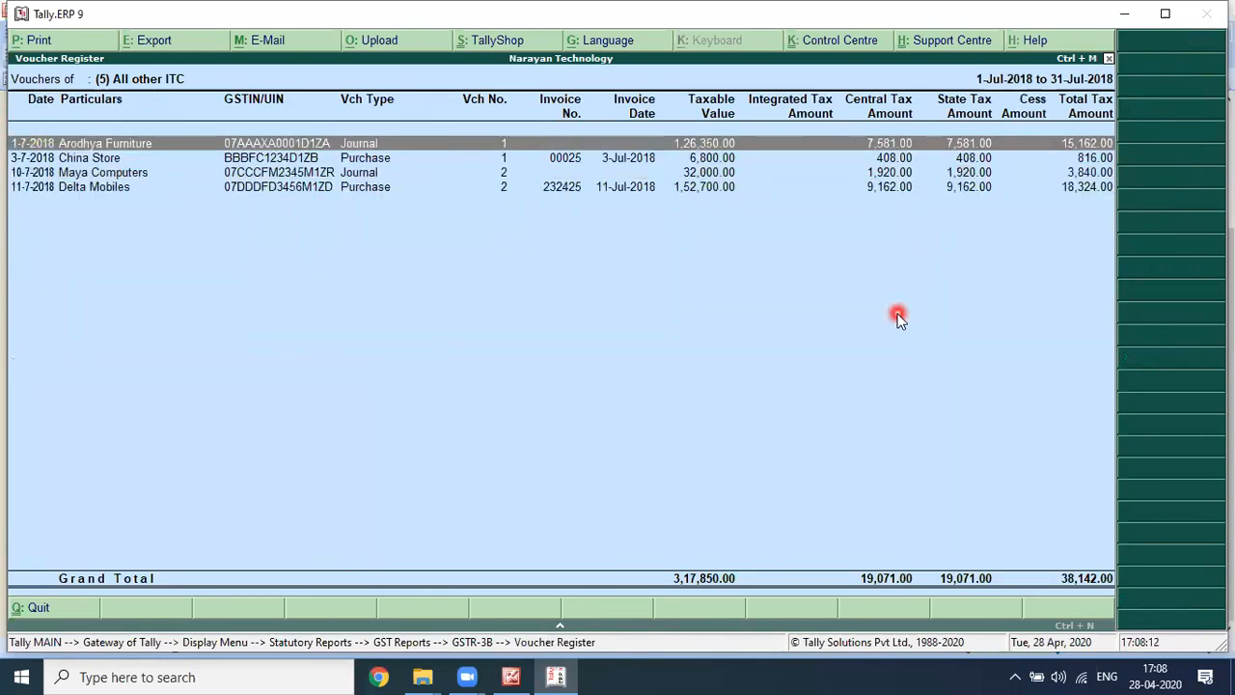
key(Down)
key(Down)
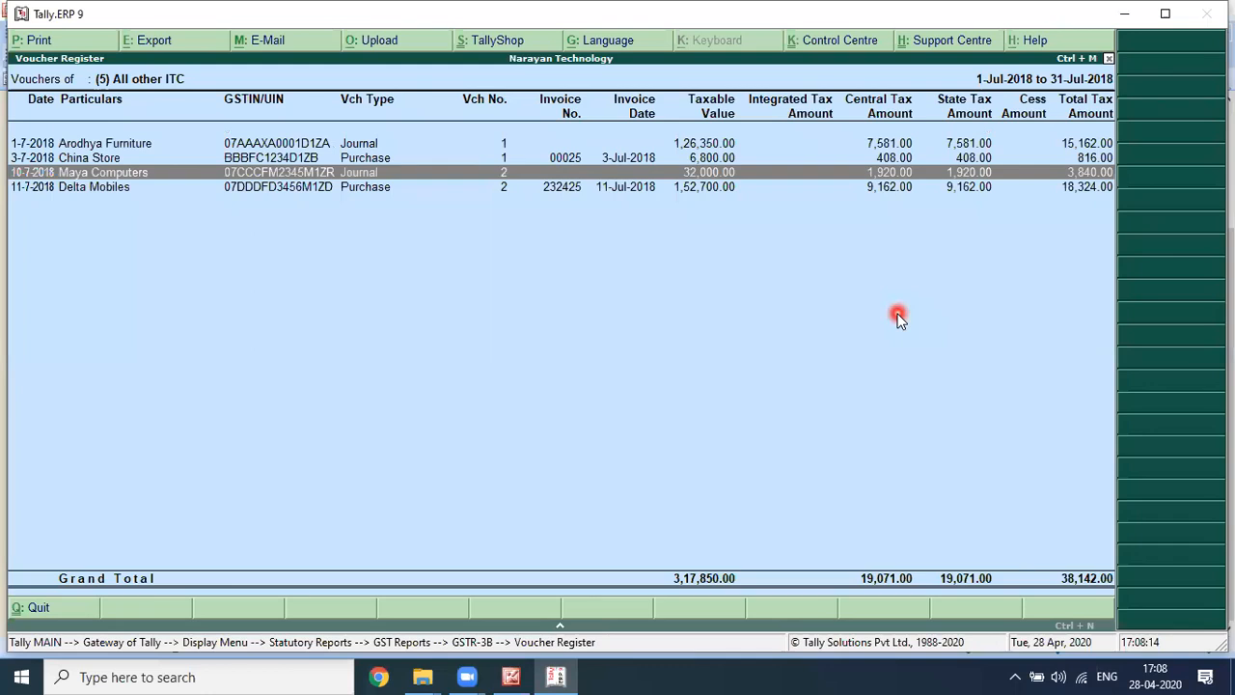
key(Escape)
- Examine the expanded Eligible ITC and outward supplies breakdowns in the GSTR-3B report
key(Up)
key(Up)
key(Up)
key(Up)
key(Up)
key(Up)
key(Up)
key(Up)
key(Up)
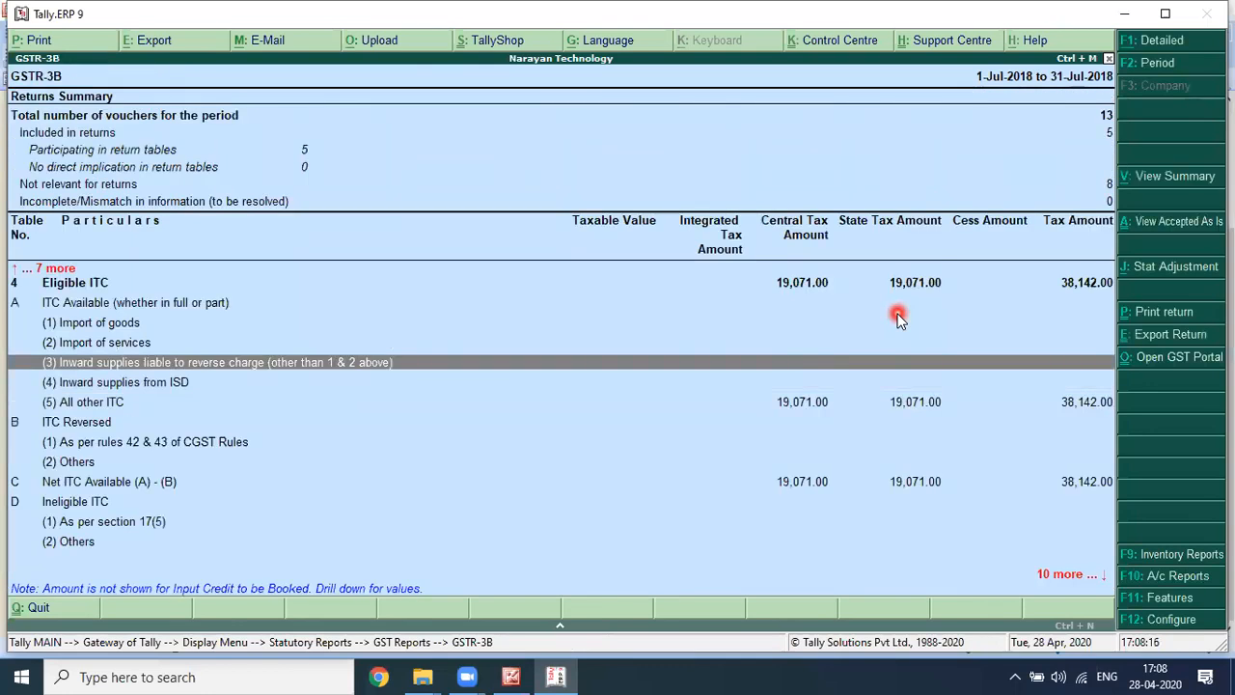
key(Up)
key(Up)
key(Up)
key(Up)
key(Up)
key(Up)
key(Up)
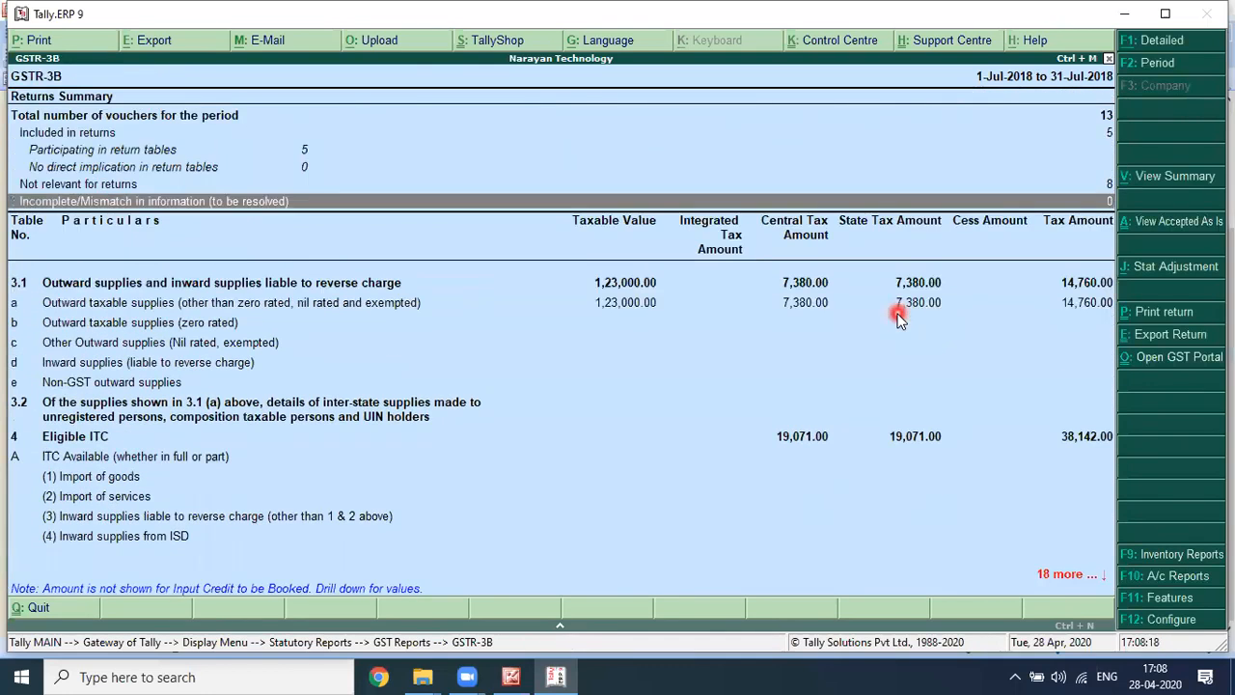
key(Down)
key(Up)
key(Up)
key(Down)
key(Down)
key(Down)
key(Down)
key(Down)
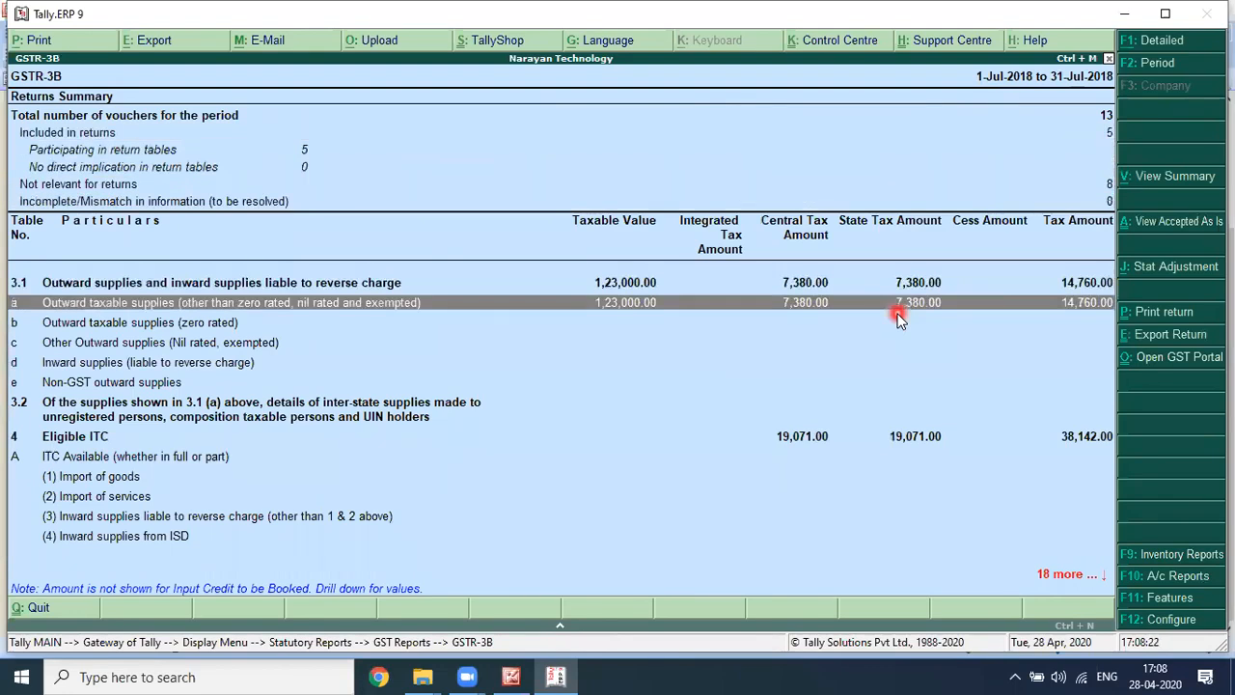
- Collapse the section 3.1 outward supplies and section 4 Eligible ITC breakdowns in GSTR-3B
key(Up)
key(shift+Return)
key(Down)
key(Down)
key(shift+Return)
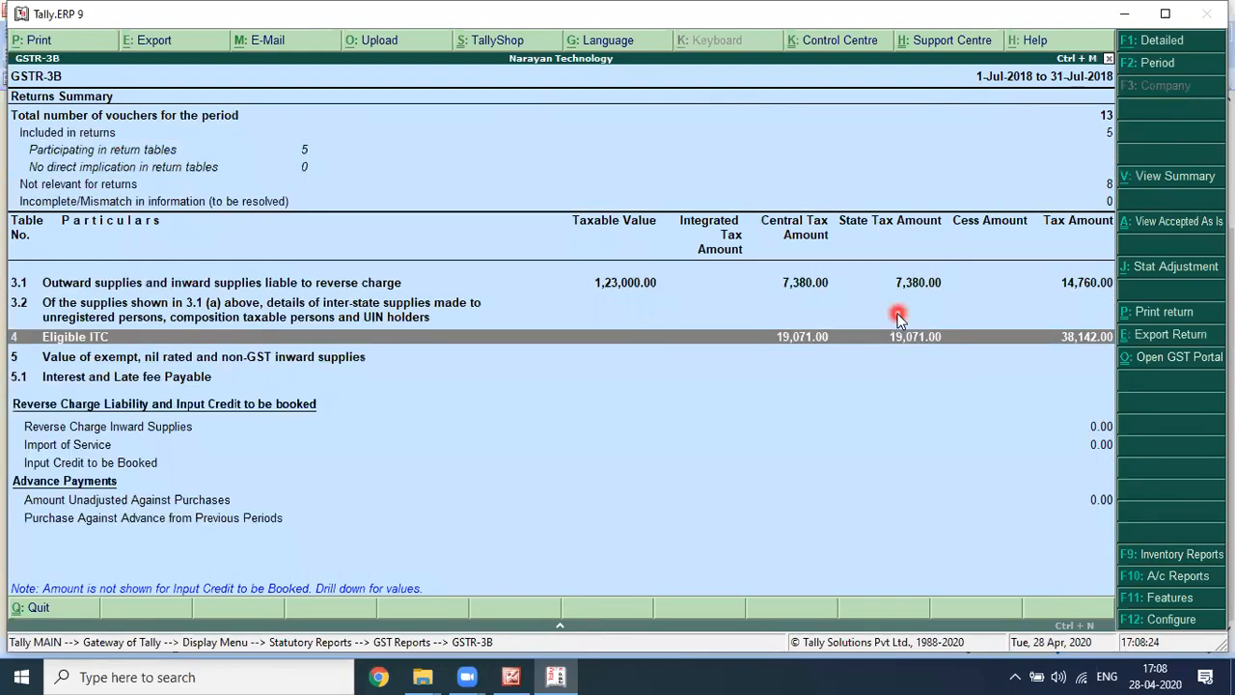
key(Down)
key(Up)
key(Up)
key(Up)
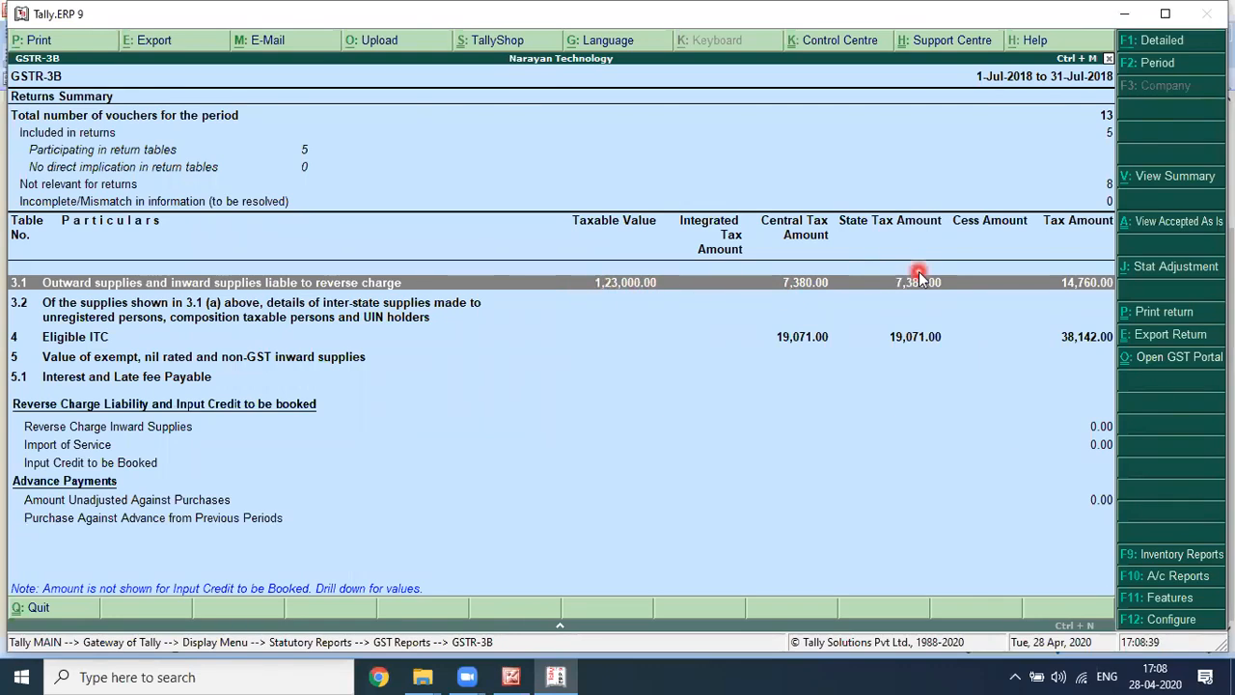
- Expand Eligible ITC again and reopen the list of All other ITC vouchers
key(Down)
key(Down)
key(Up)
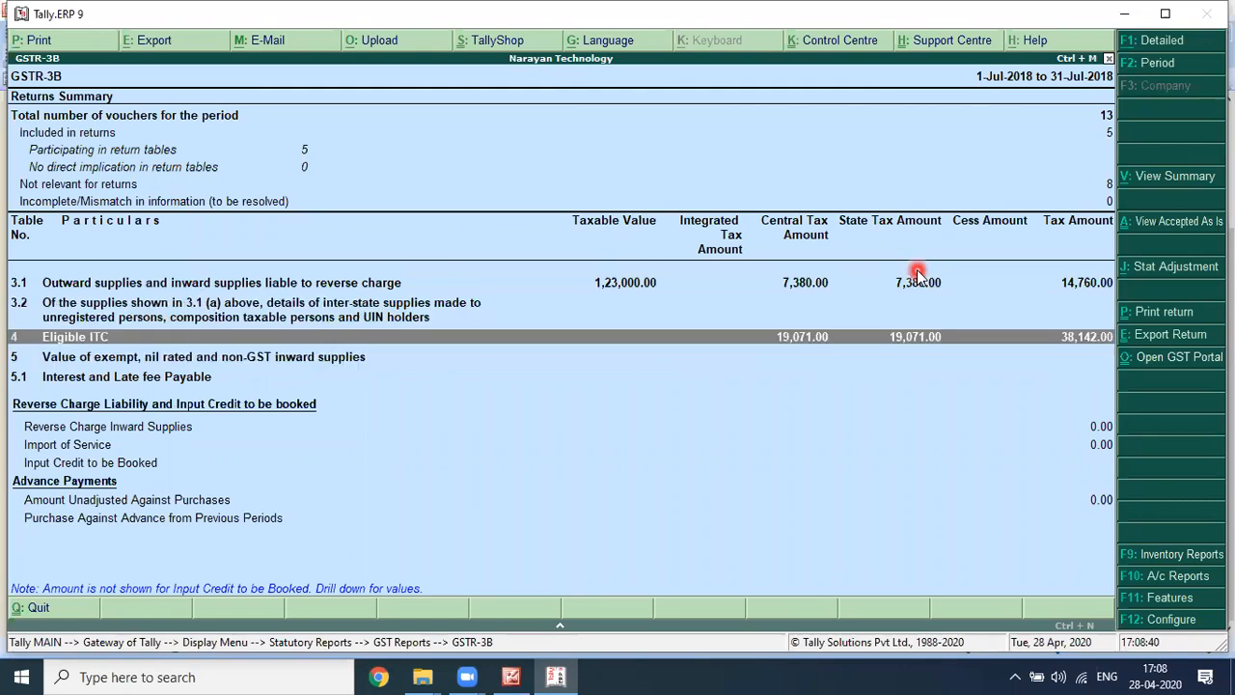
key(Return)
key(Down)
key(Down)
key(Down)
key(Down)
key(Down)
key(Down)
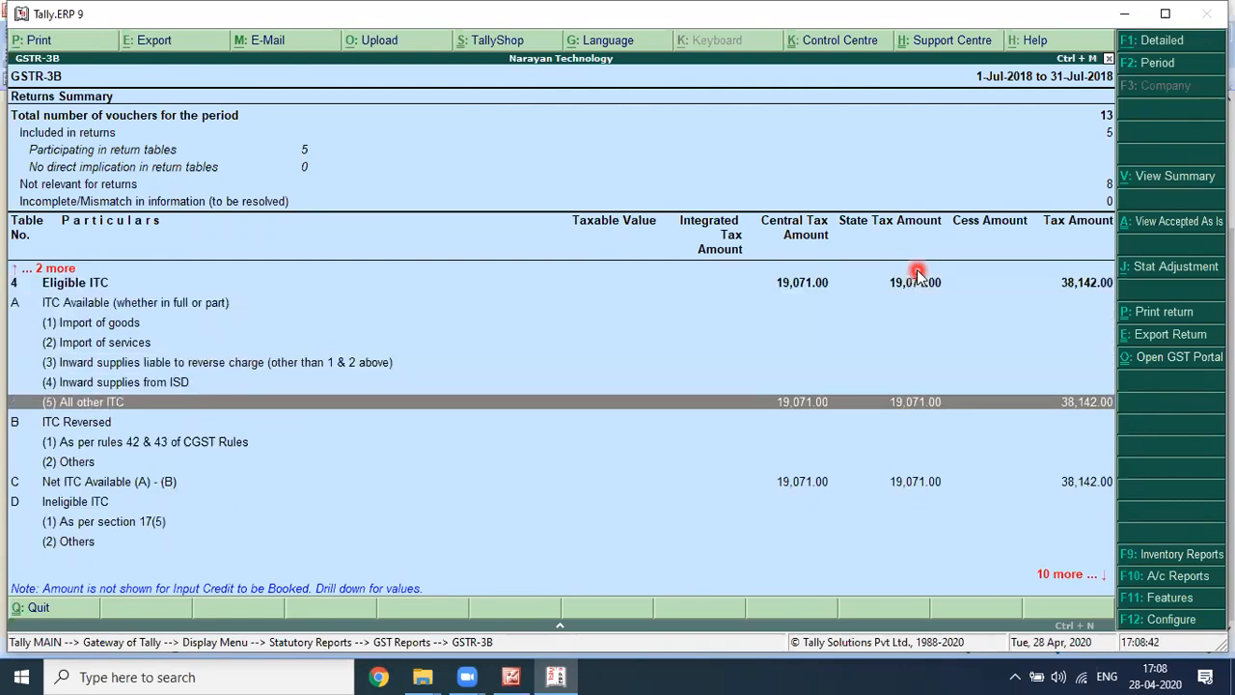
key(Return)
- Review the central and state tax of each All other ITC voucher again and go back to GSTR-3B
key(Down)
key(Down)
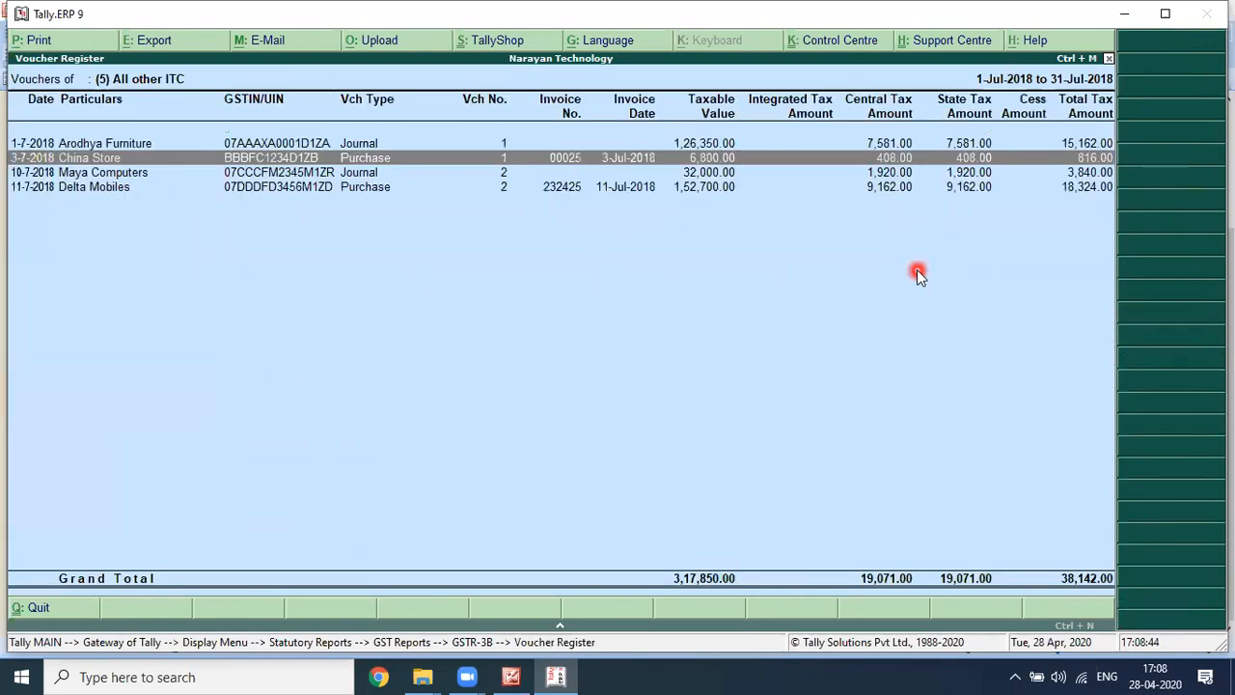
key(Down)
key(Up)
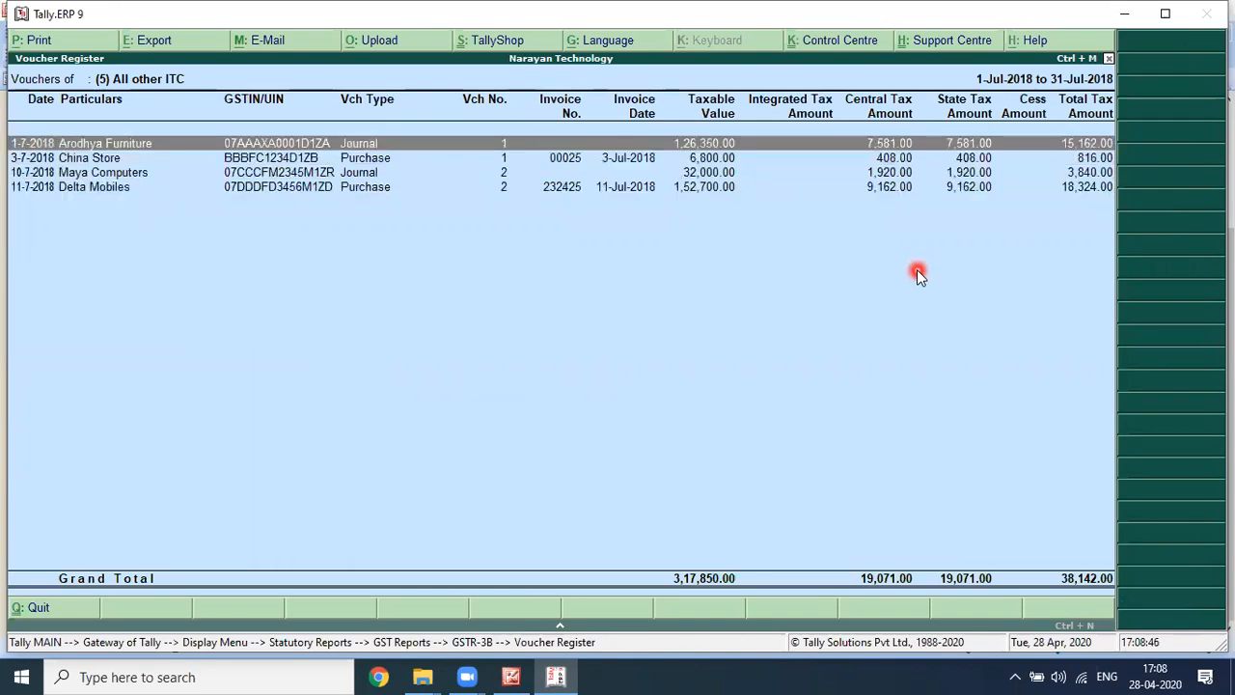
key(Down)
key(Down)
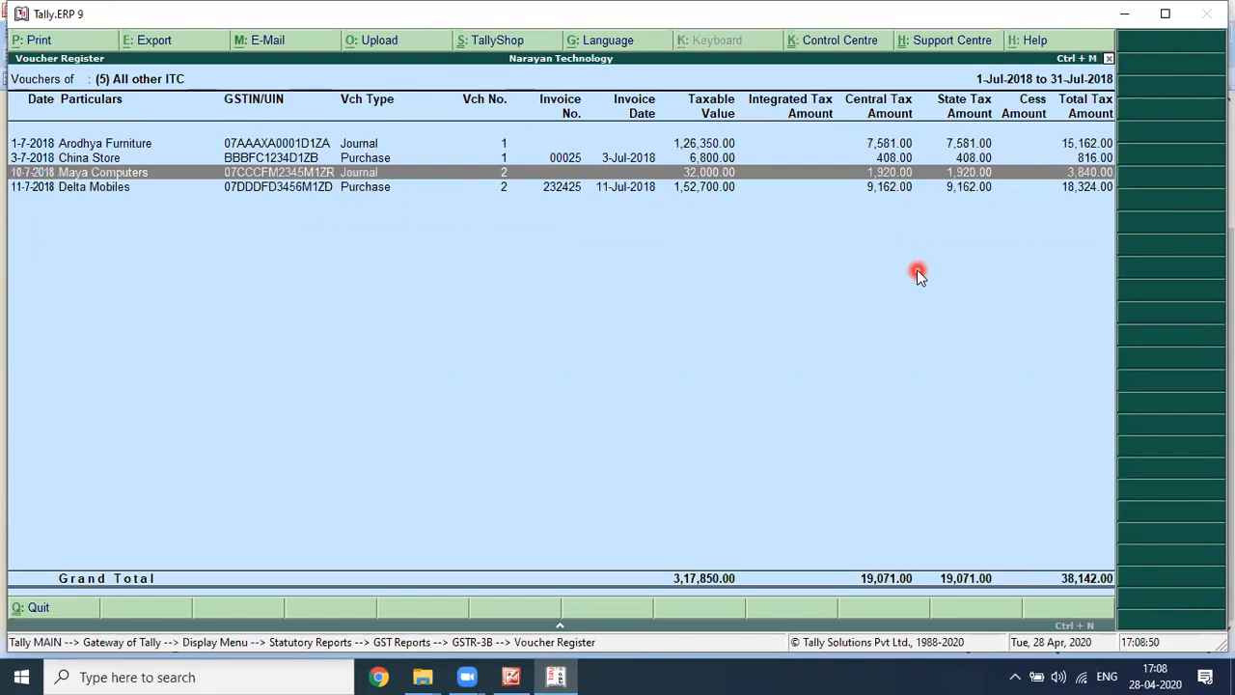
key(Escape)
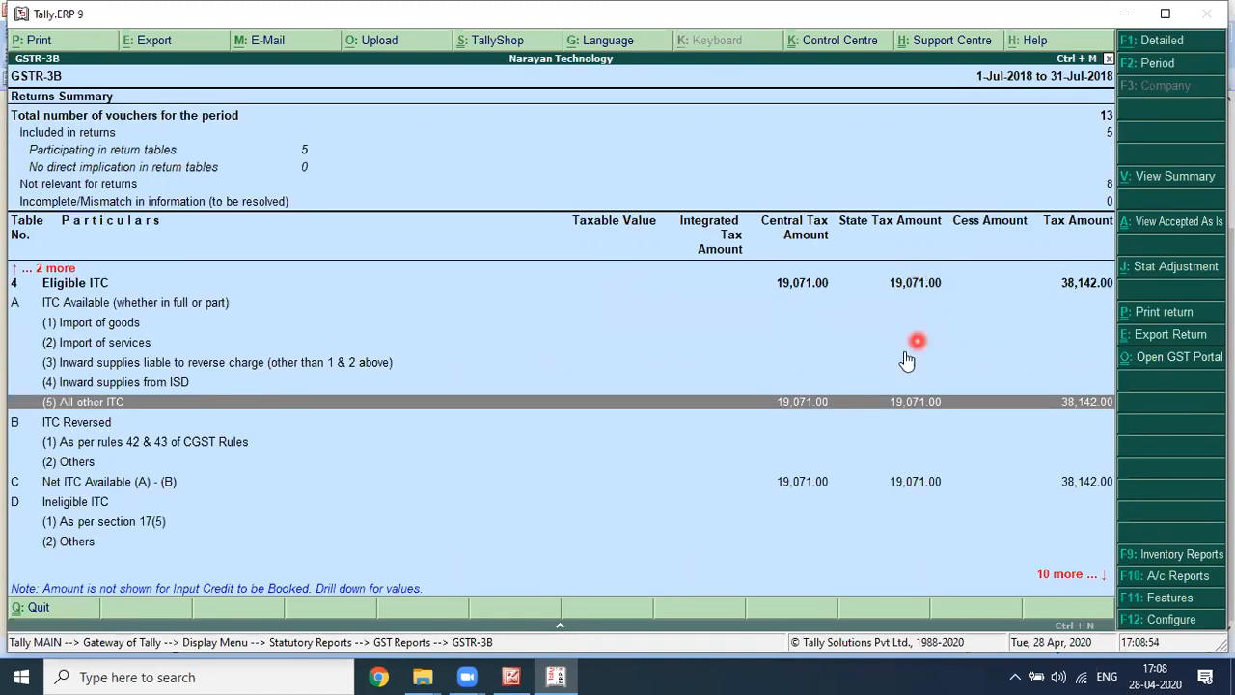
- Review the Eligible ITC figures against the outward supplies and collapse the Eligible ITC breakdown
key(Up)
key(Up)
key(Up)
key(Down)
key(Down)
key(Down)
key(Down)
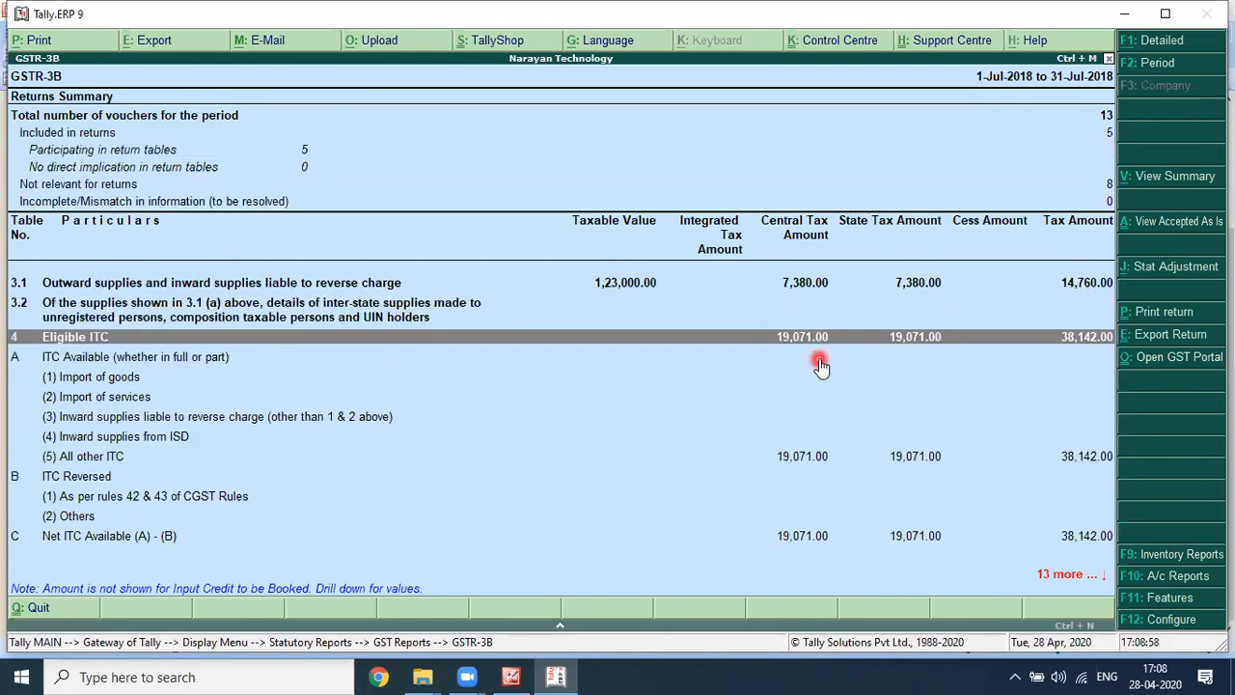
key(shift+Return)
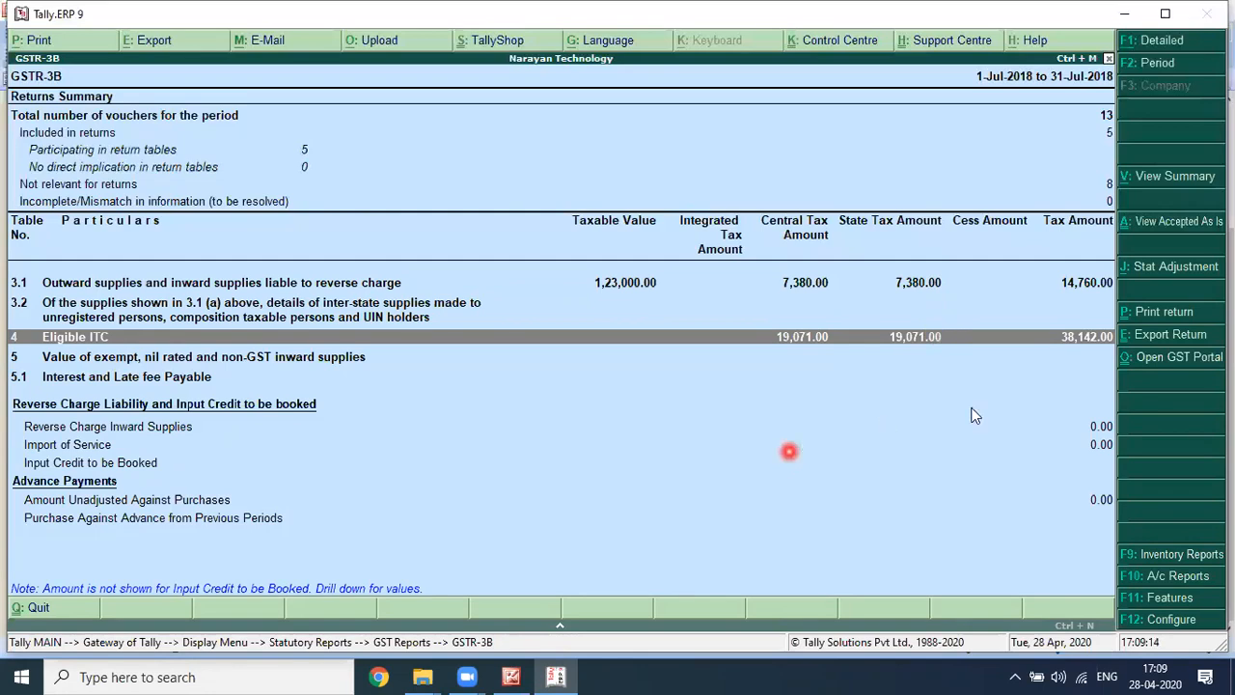
- Close the GSTR-3B report and return to the Gateway of Tally
key(Escape)
key(Escape)
click(849, 347)
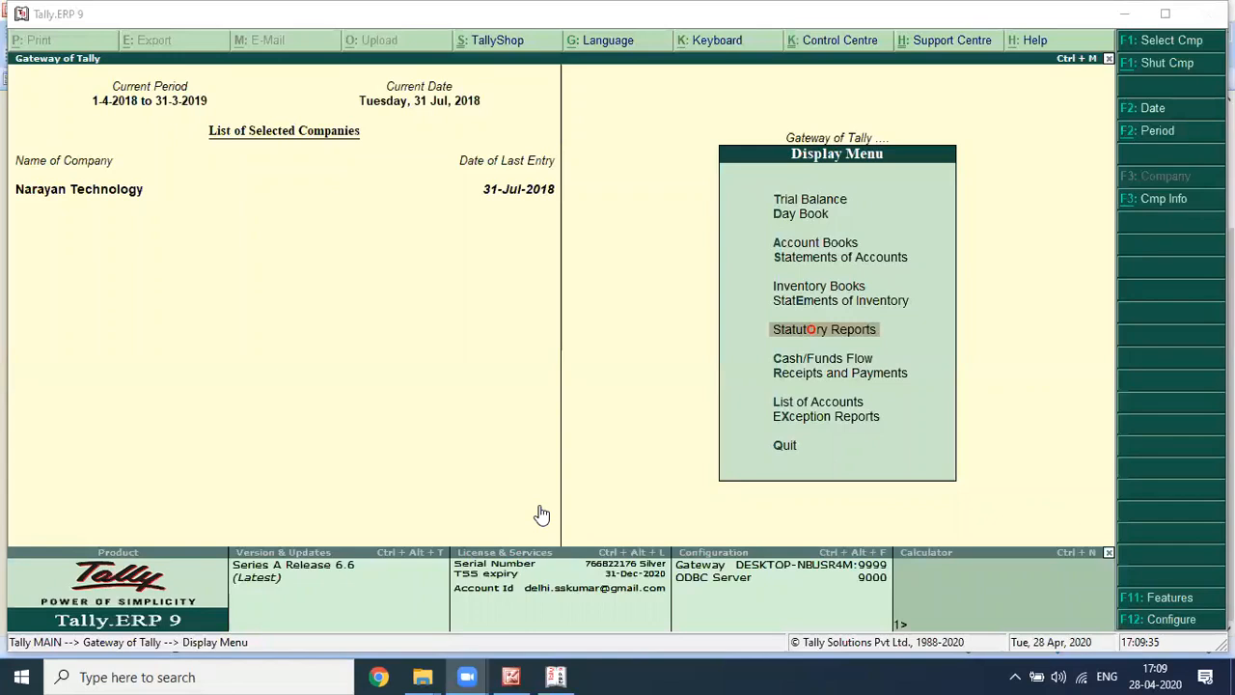
click(687, 240)
click(826, 175)
key(Escape)
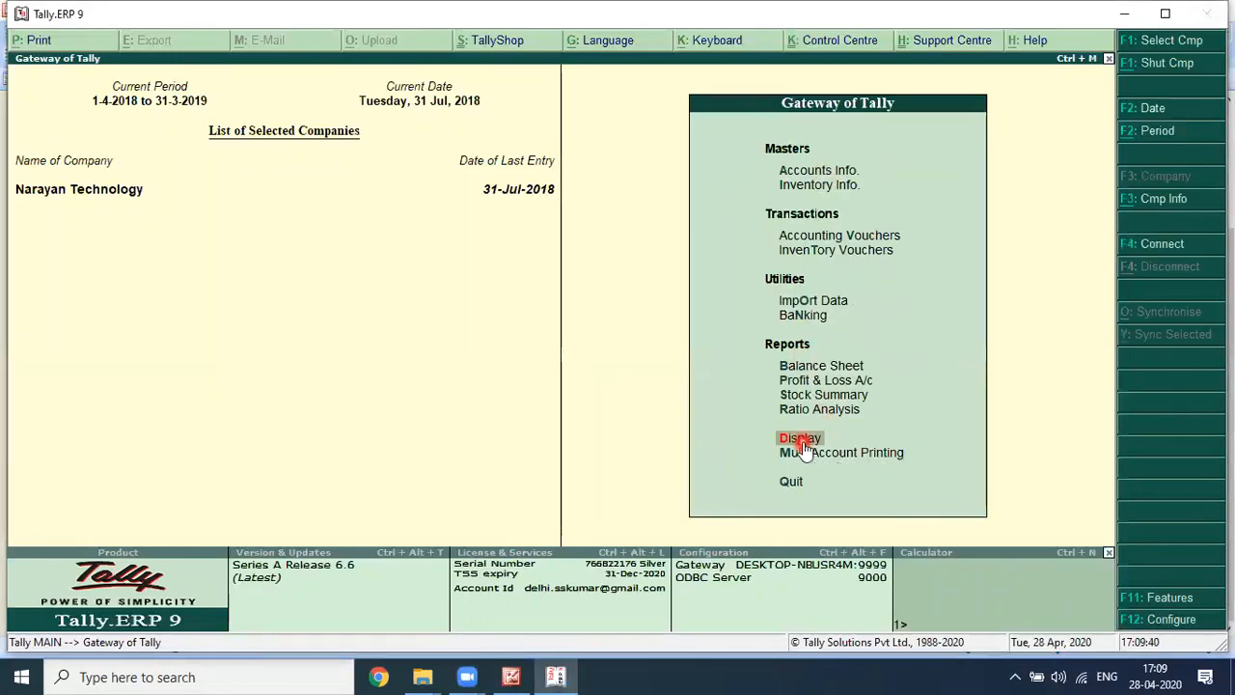
- Open the list of ledgers in the account books and go back to the Display Menu
click(801, 447)
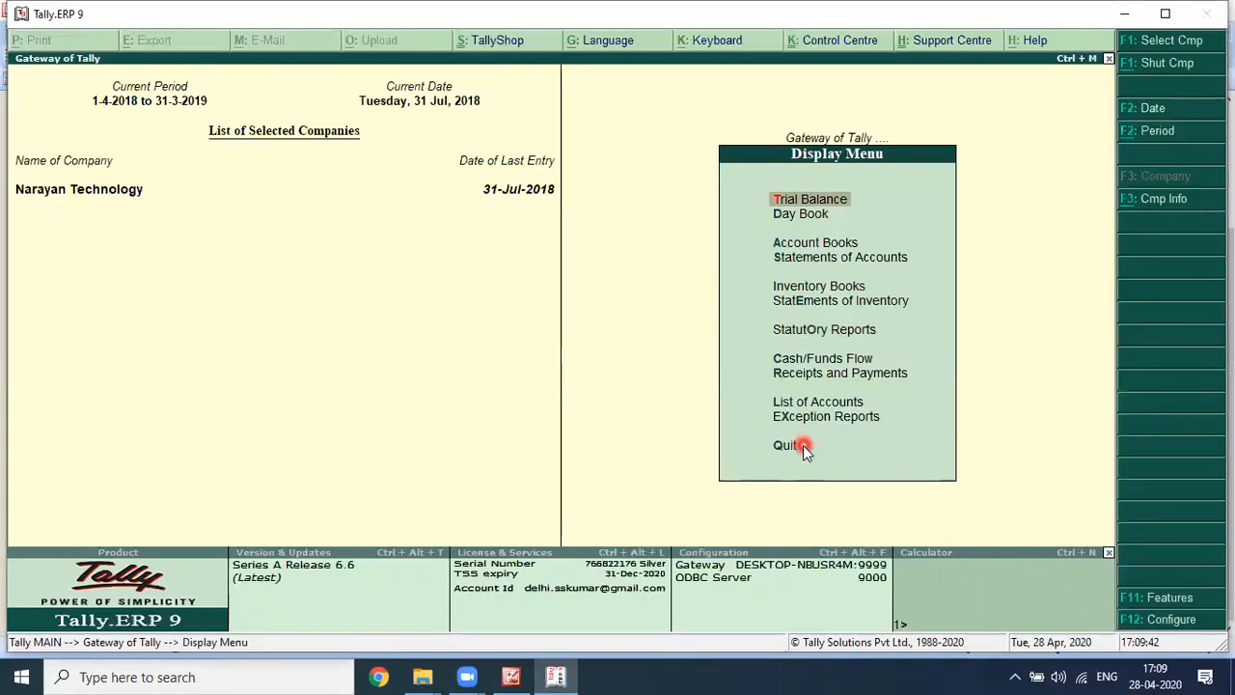
key(Down)
key(Down)
key(Down)
key(Up)
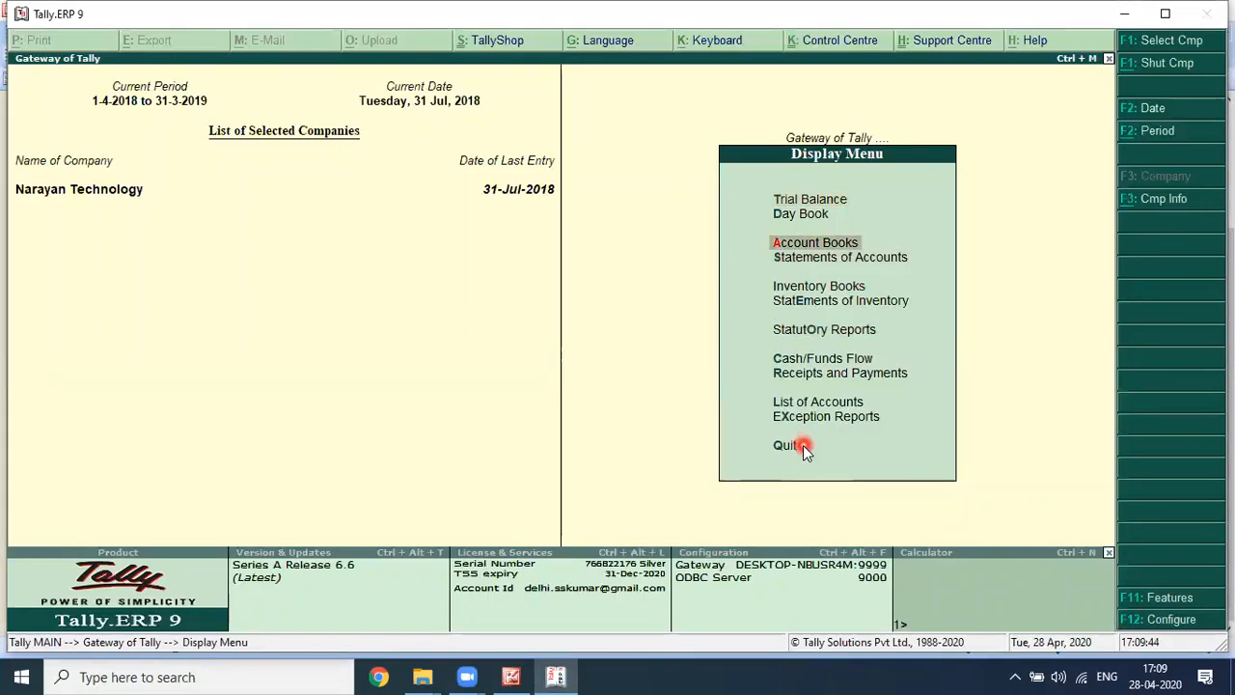
key(Return)
key(Down)
key(Return)
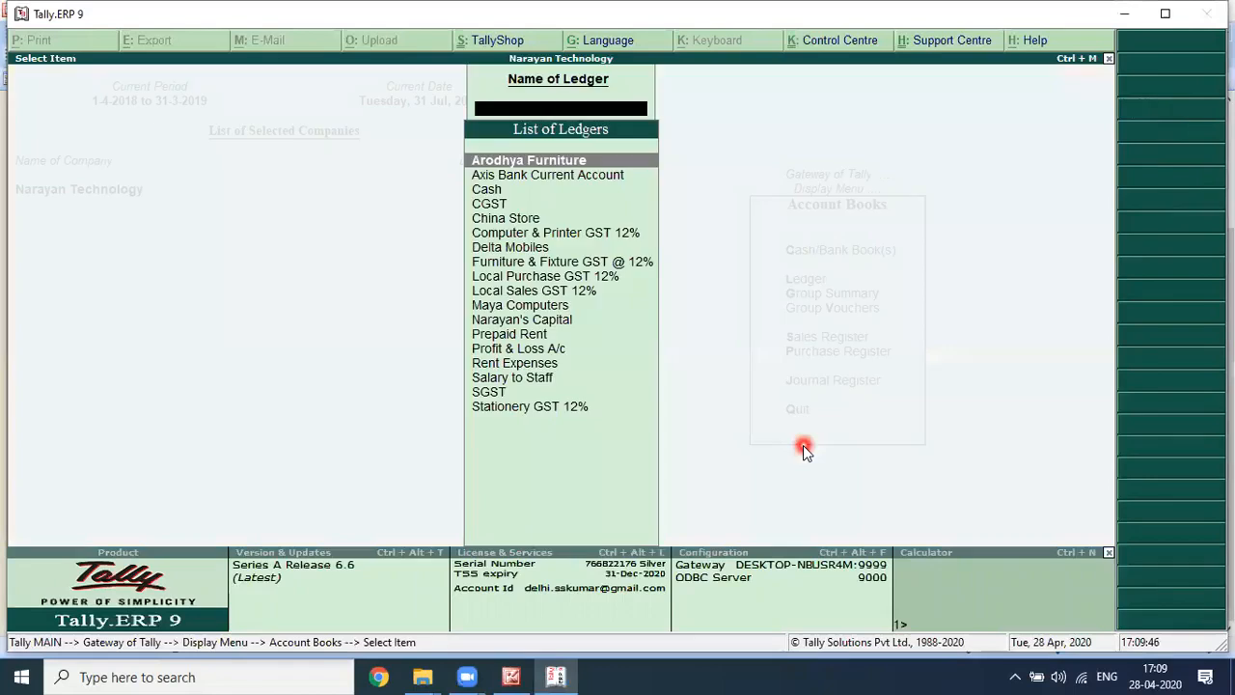
key(Escape)
key(Escape)
- Open the GSTR-2 report from the statutory GST reports
key(Down)
key(Down)
key(Down)
key(Down)
key(Return)
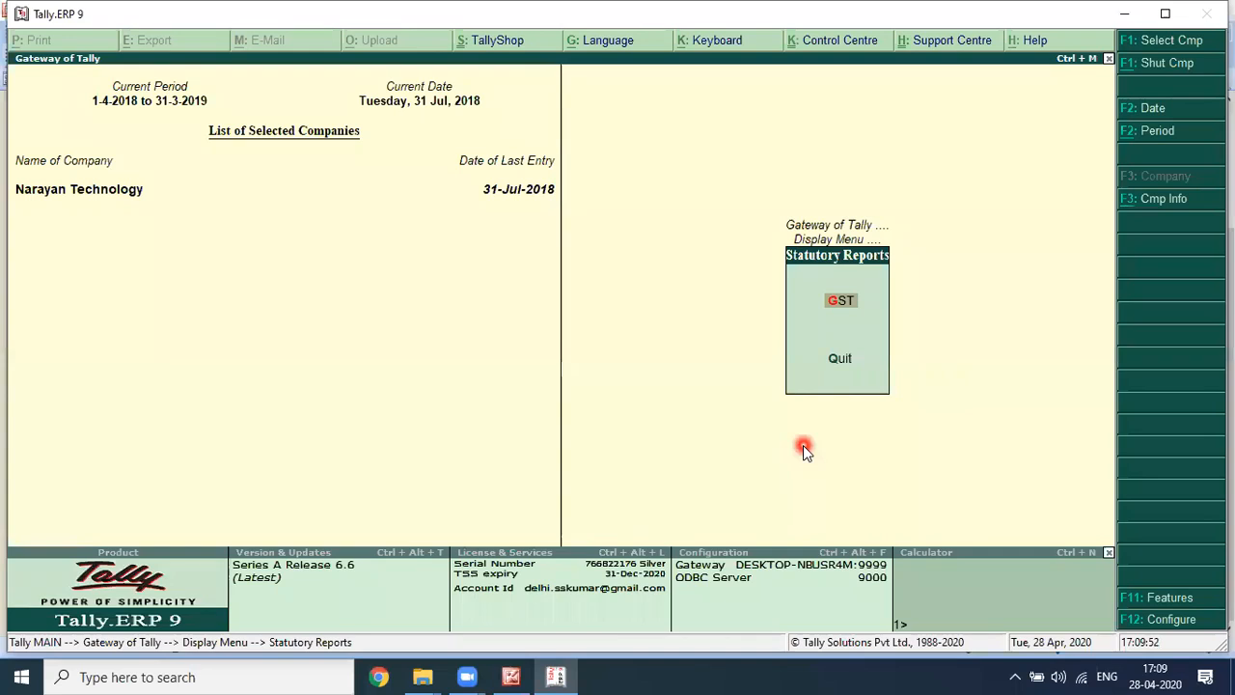
key(Return)
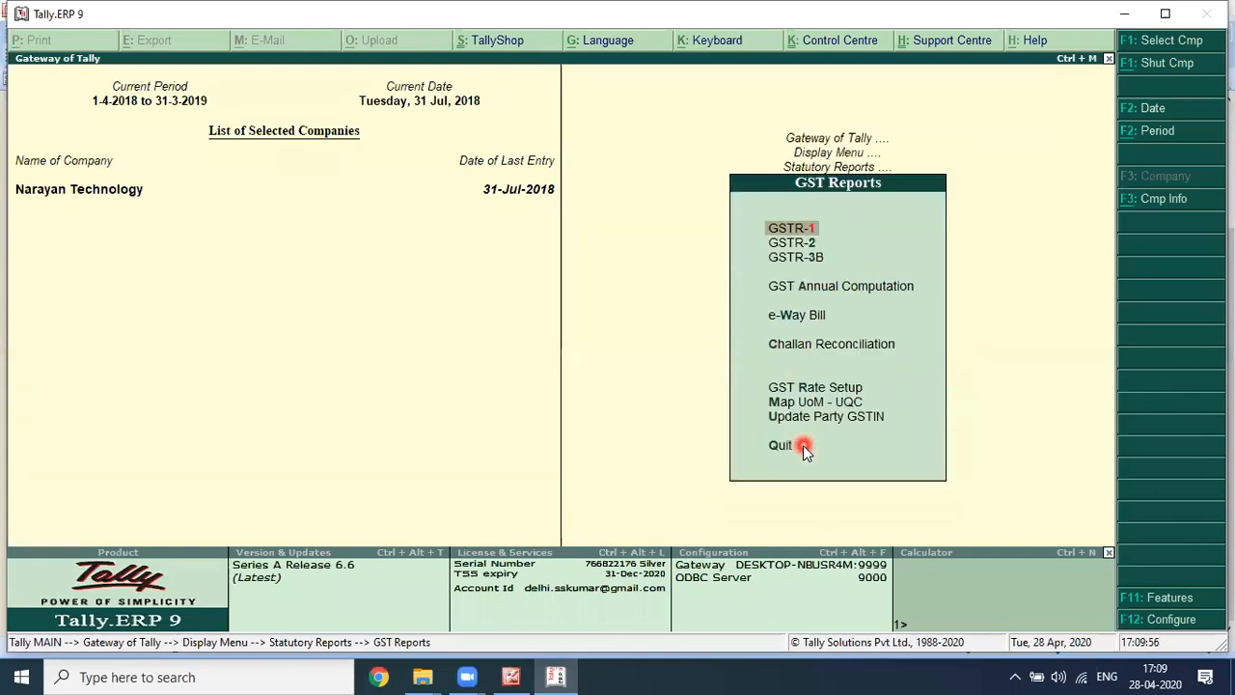
key(Down)
key(Return)
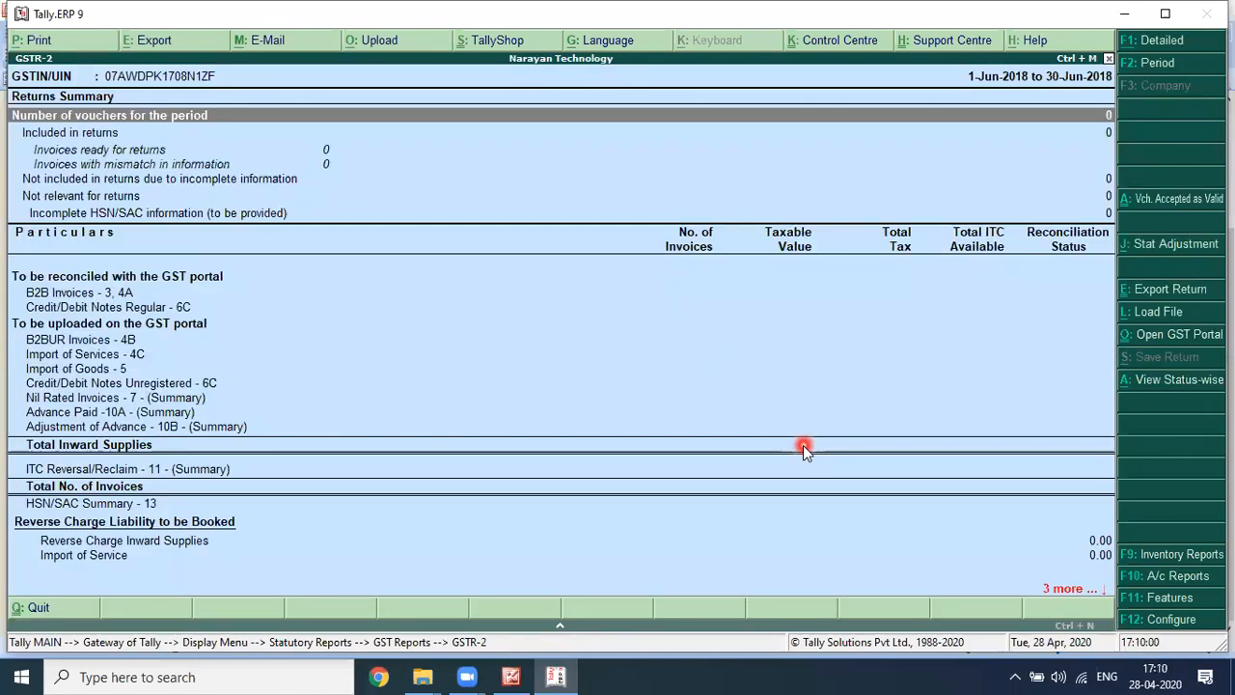
- Set the GSTR-2 report period from 1-7 to 31-7
key(F2)
text(1-7-2018)
key(Return)
text(31-7)
key(Return)
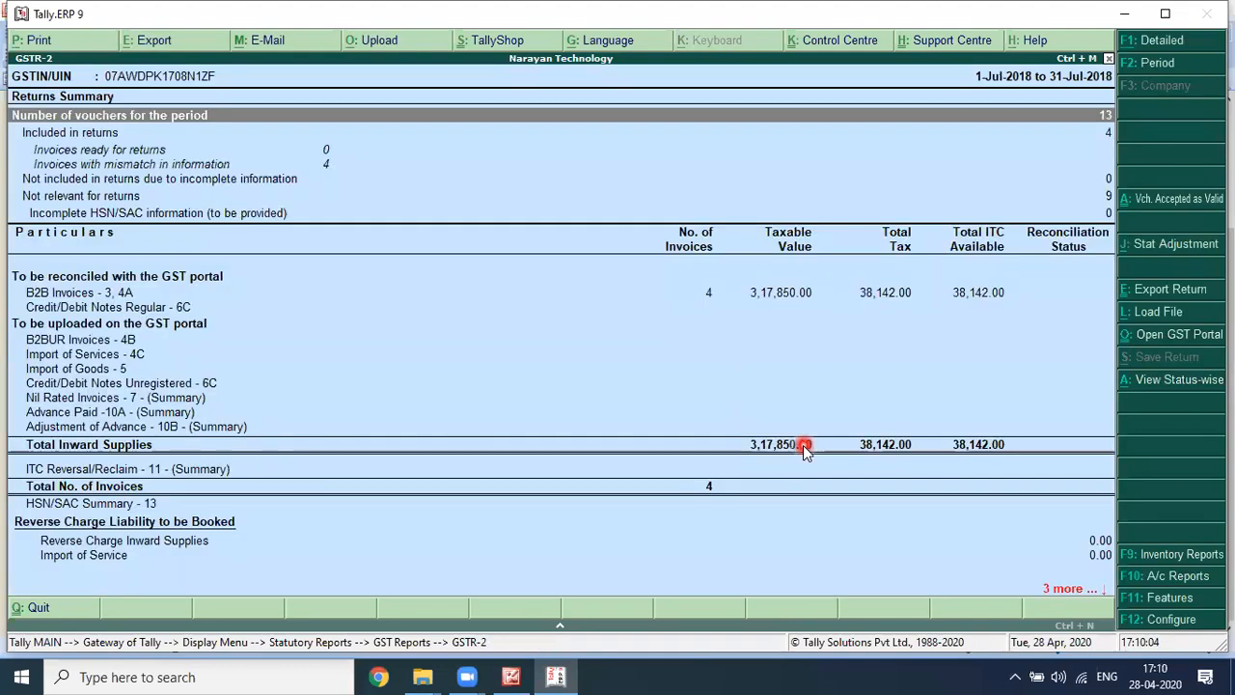
- Review the GSTR-2 returns summary and open the party register of B2B Invoices - 3, 4A
key(Down)
key(Down)
key(Down)
key(Down)
key(Up)
key(Up)
key(Up)
key(Up)
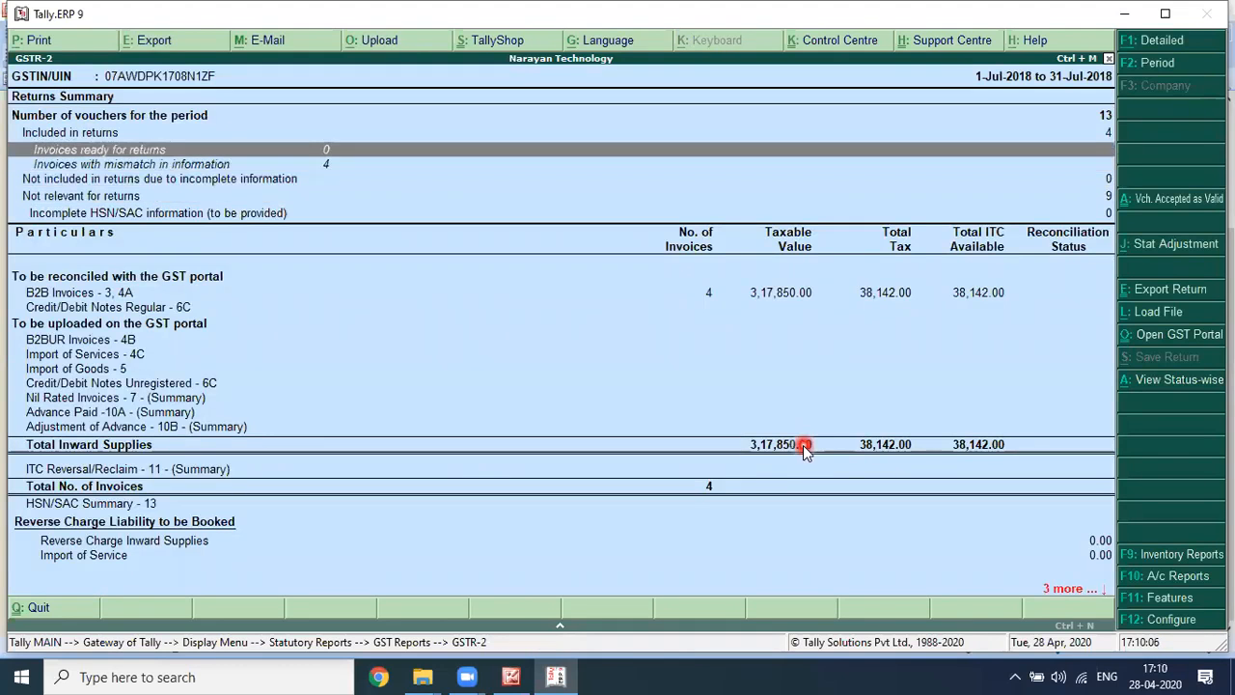
key(Down)
key(Down)
key(Down)
key(Down)
key(Down)
key(Up)
key(Return)
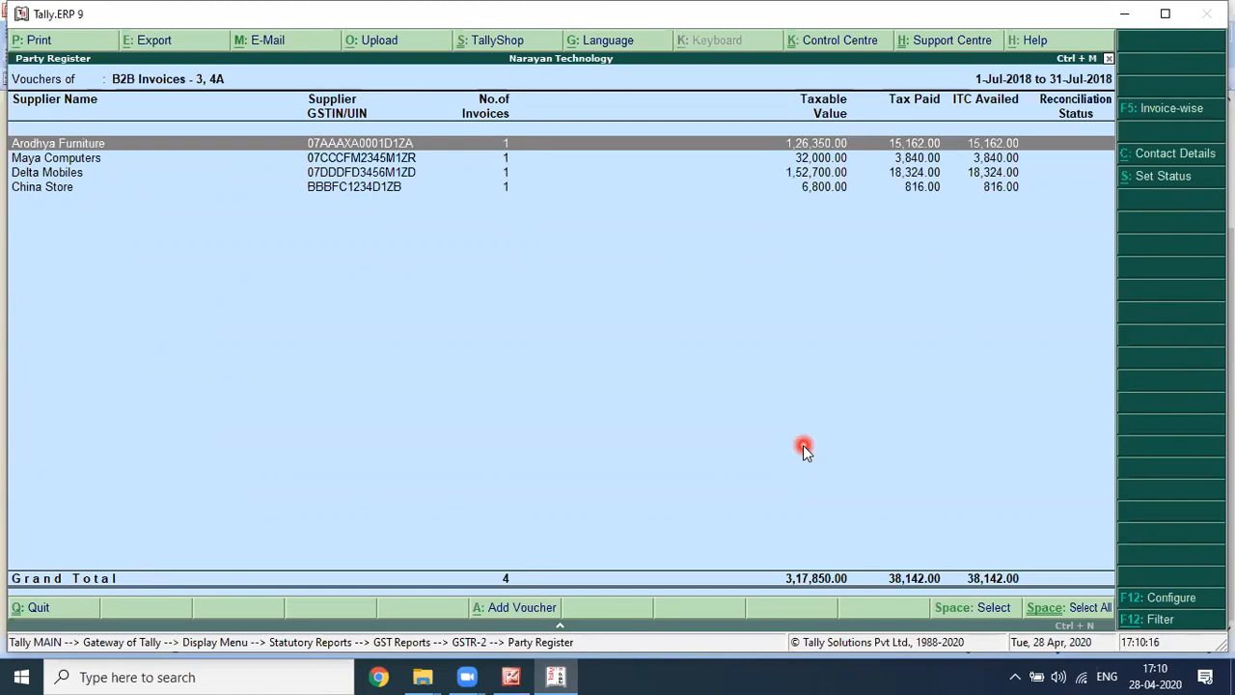
- Close the B2B party register and GSTR-2 report, then return to the Gateway of Tally
key(Escape)
key(Escape)
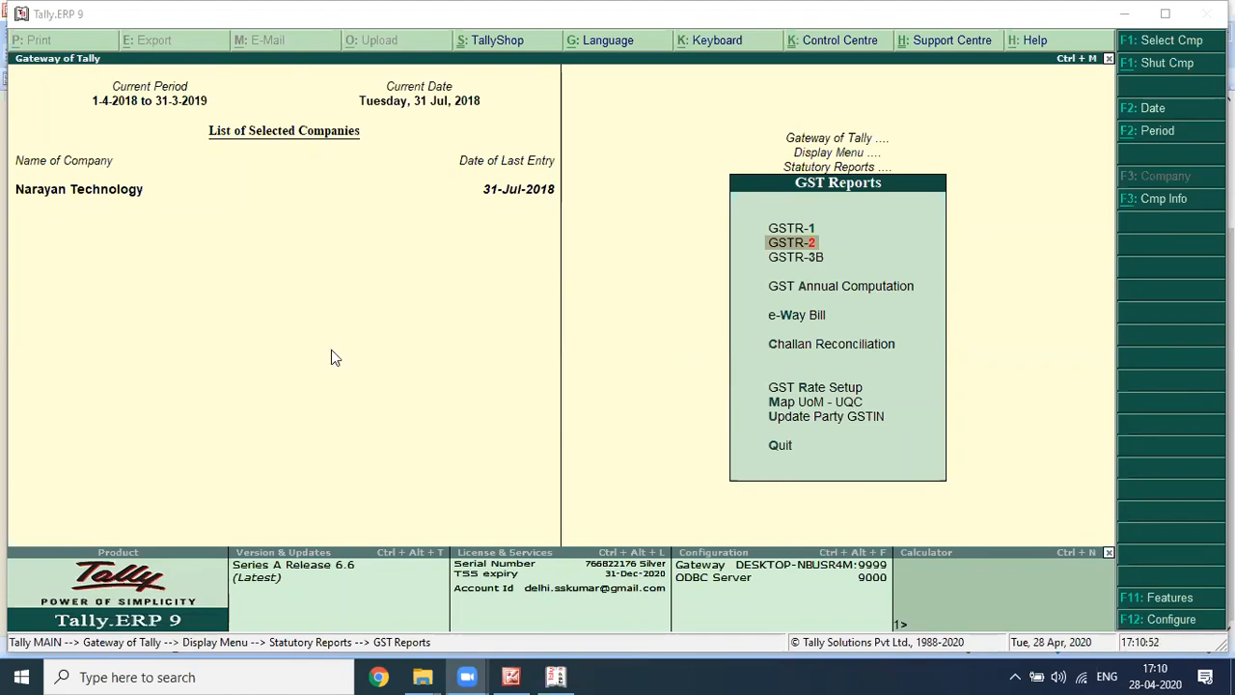
click(522, 338)
key(Down)
key(Down)
key(Down)
key(Down)
key(Down)
key(Down)
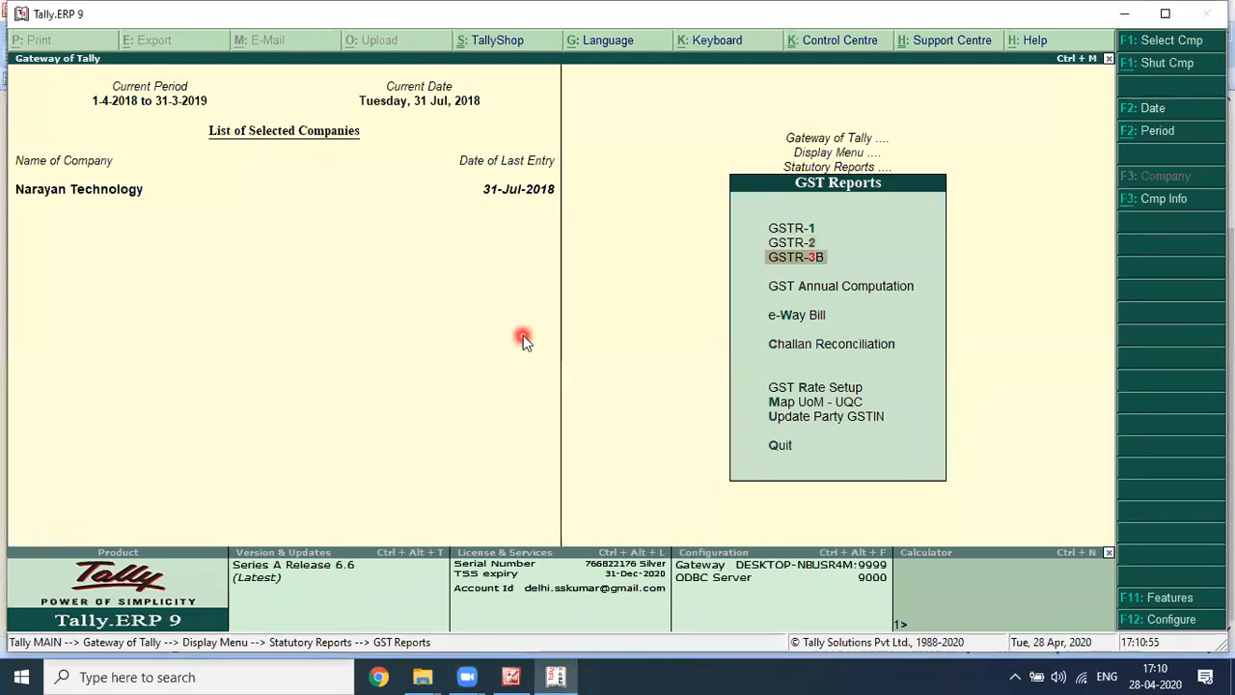
key(Down)
key(Escape)
key(Escape)
key(Escape)
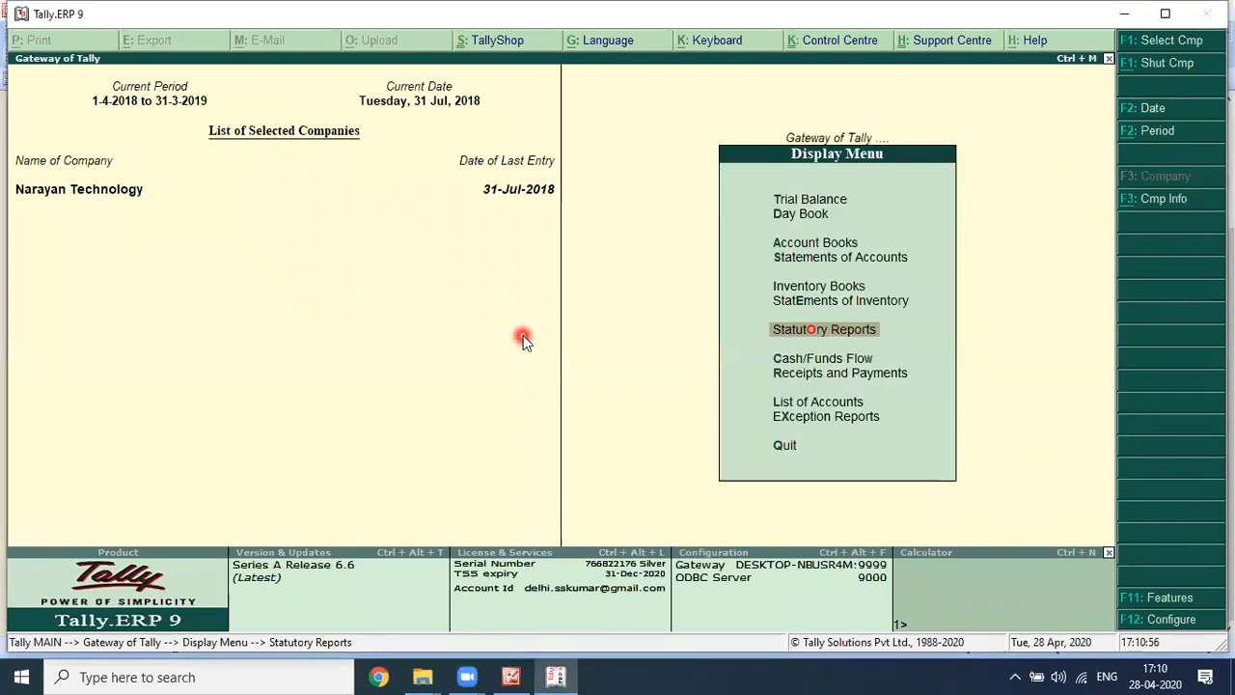
- Open the Balance Sheet of Narayan Technology
key(Down)
key(Down)
key(Down)
key(Down)
key(Down)
key(Down)
key(Up)
key(Up)
key(Up)
key(Up)
key(Up)
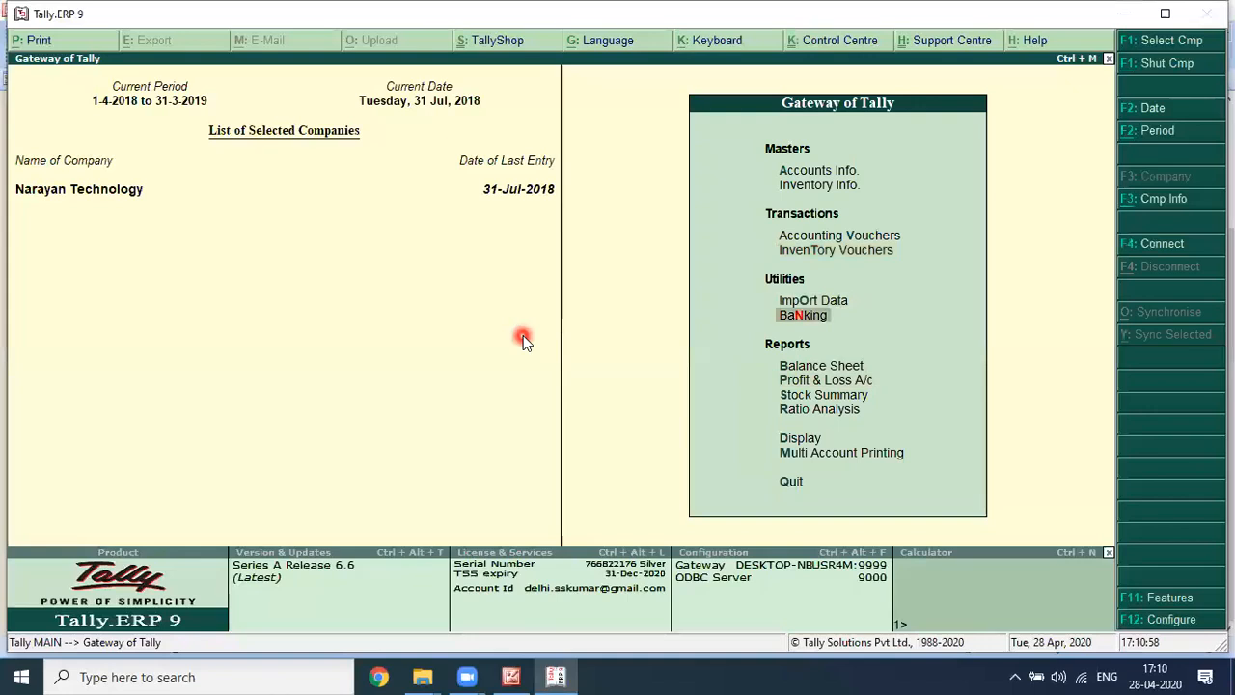
key(Down)
key(Down)
key(Down)
key(Down)
key(Return)
- Examine the liabilities and assets groups in the Balance Sheet
key(Up)
key(Down)
key(Down)
key(Up)
key(Right)
key(Left)
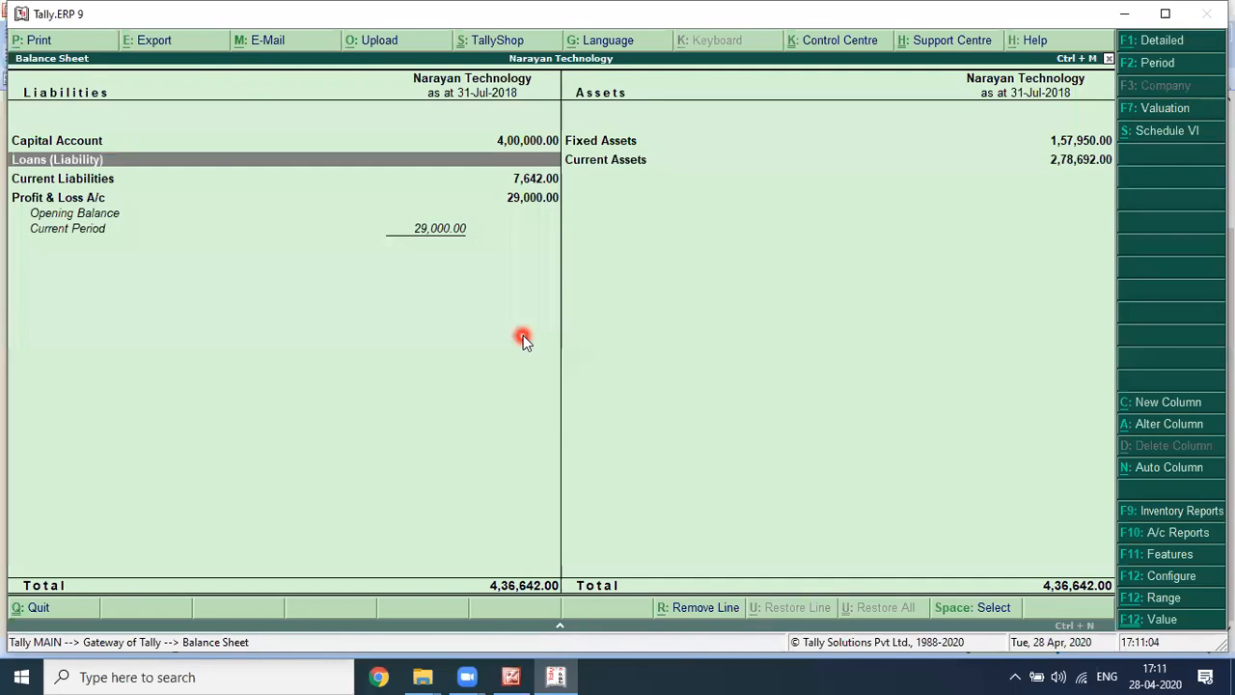
key(Right)
key(Up)
key(Left)
key(Down)
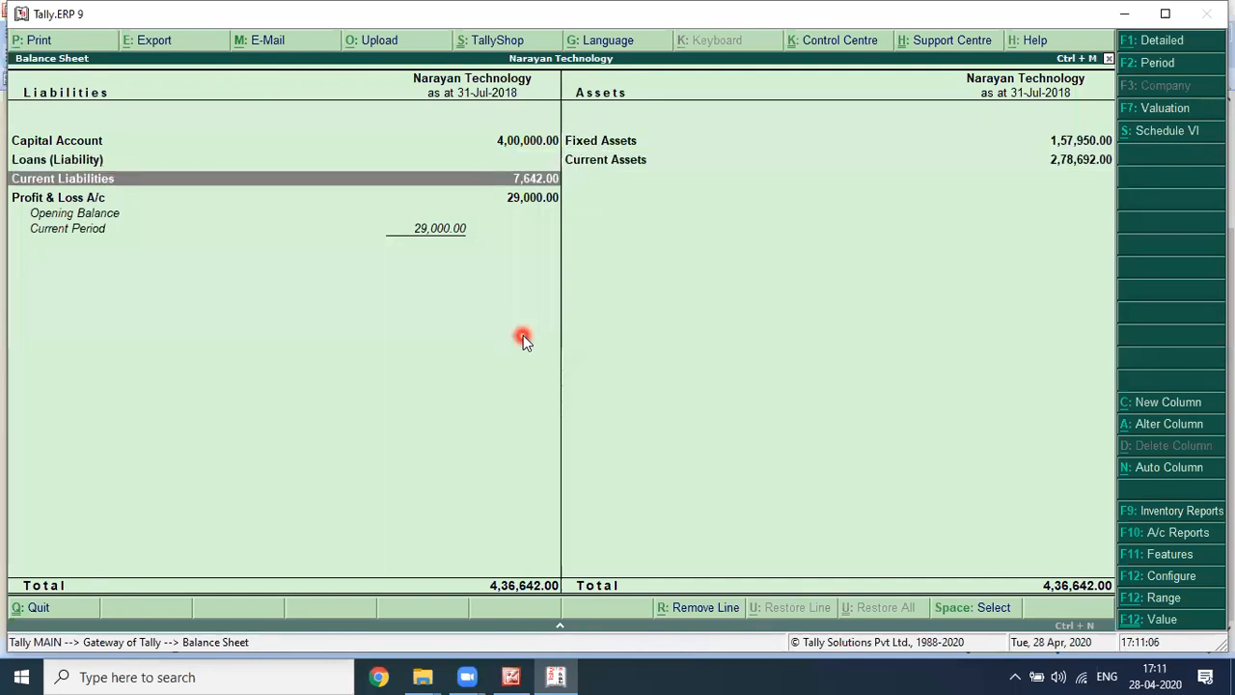
- Drill down from Current Liabilities to the July vouchers of the CGST ledger
key(Return)
key(Up)
key(Return)
key(Escape)
key(Return)
key(Return)
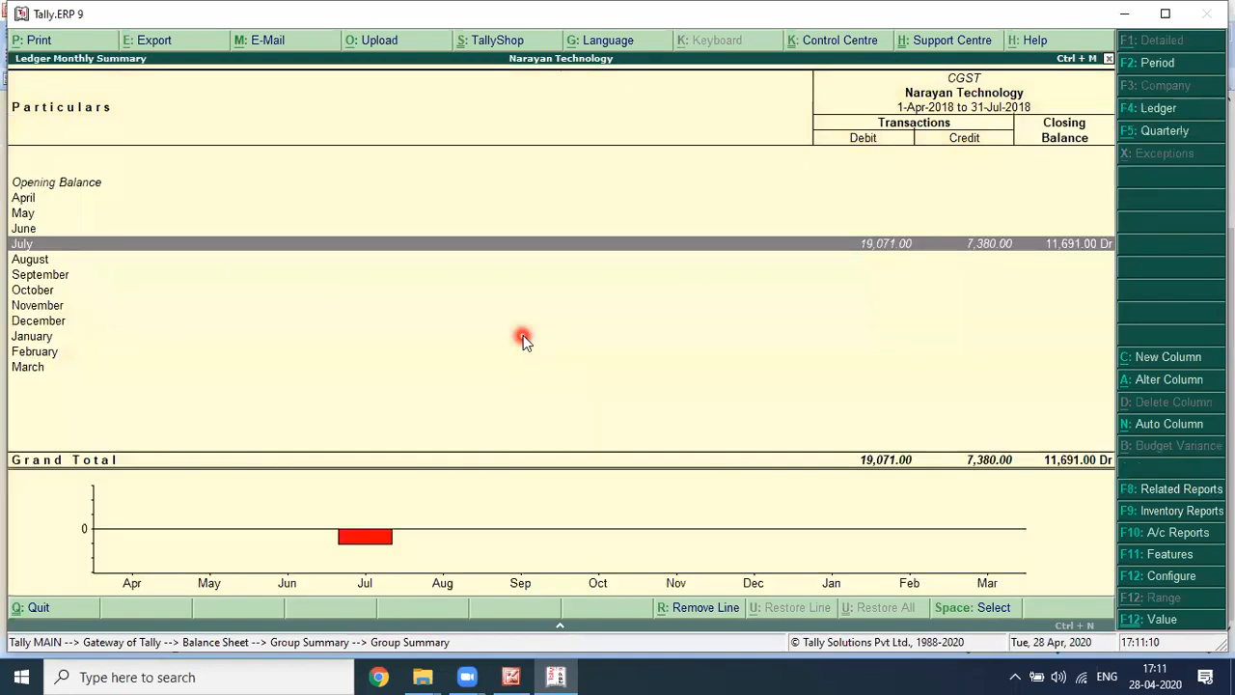
key(Return)
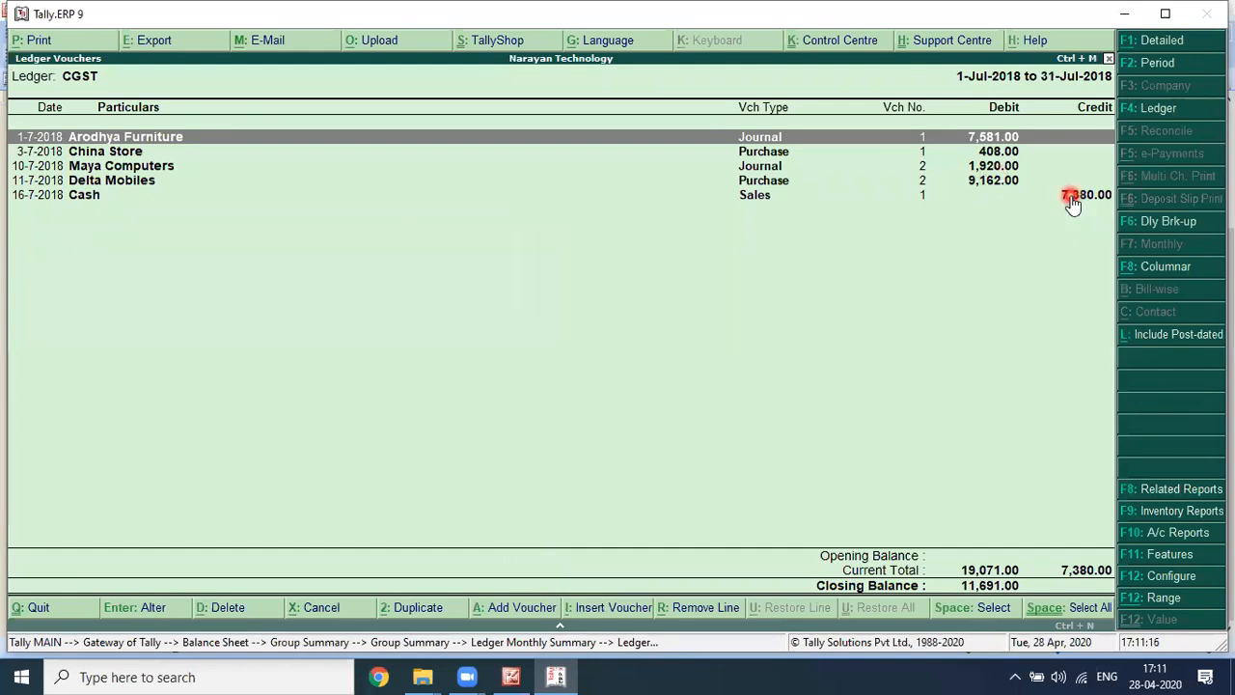
- Close the CGST ledger vouchers and the Balance Sheet, returning to the Gateway of Tally
key(Escape)
key(Escape)
key(Escape)
key(Escape)
key(Escape)
key(Escape)
key(Escape)
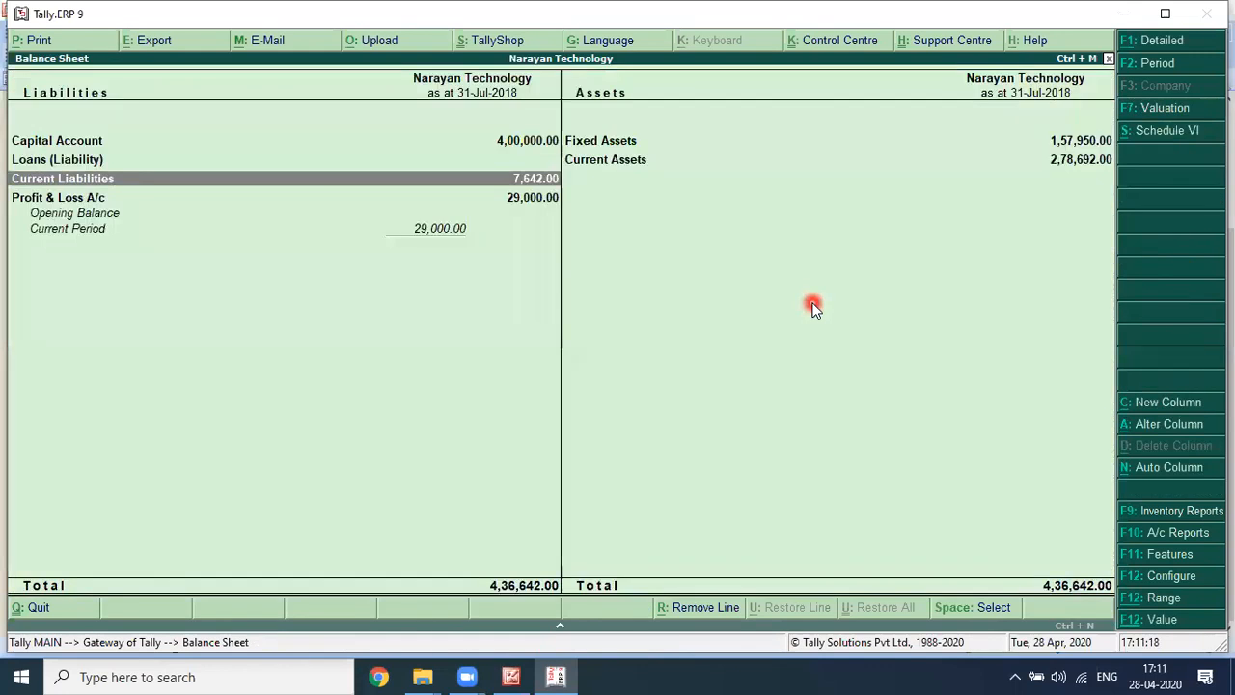
- Open the Profit & Loss A/c report
key(Down)
key(Down)
key(Down)
key(Down)
- Review the purchase, gross profit, indirect expenses and nett profit lines of the Profit & Loss A/c
key(Down)
key(Down)
key(Down)
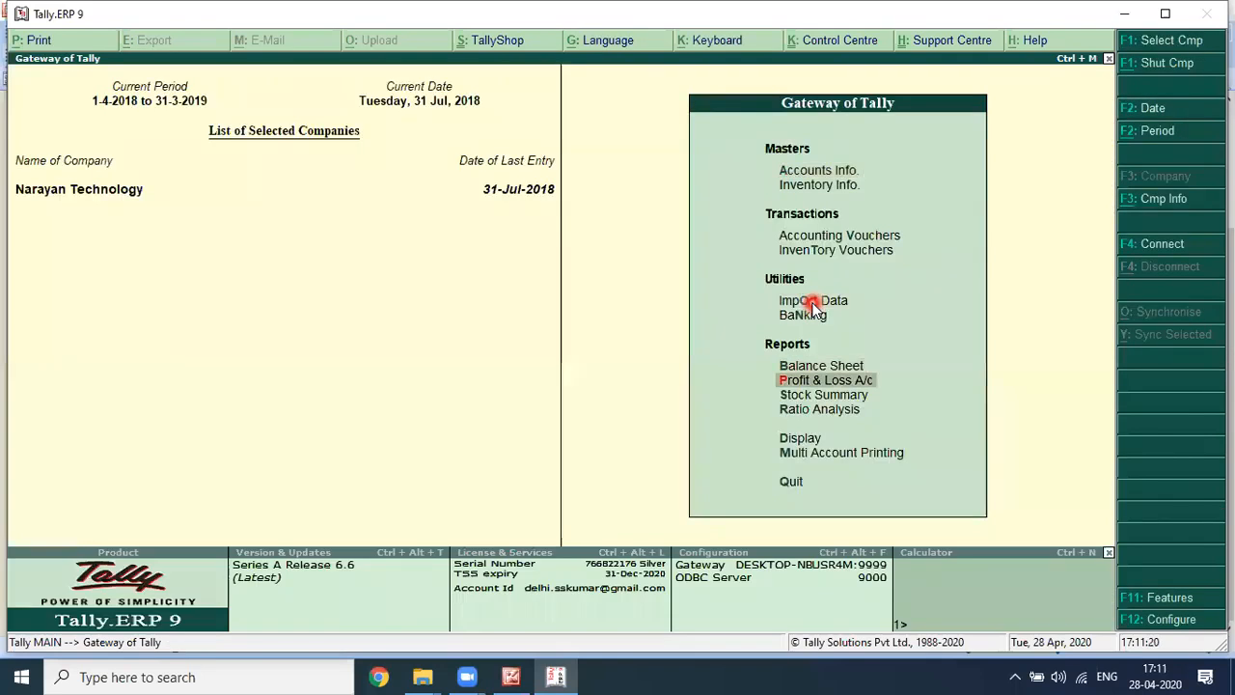
key(Return)
key(Down)
key(Down)
key(Down)
key(Up)
key(Down)
key(Up)
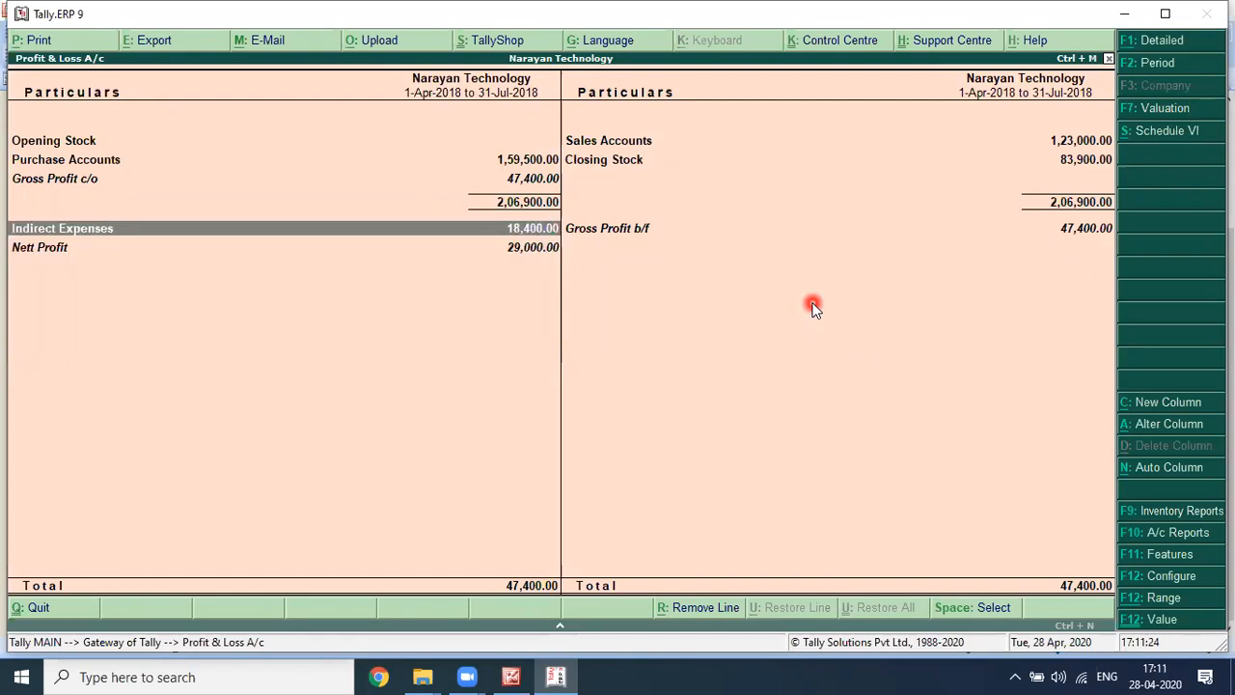
key(Down)
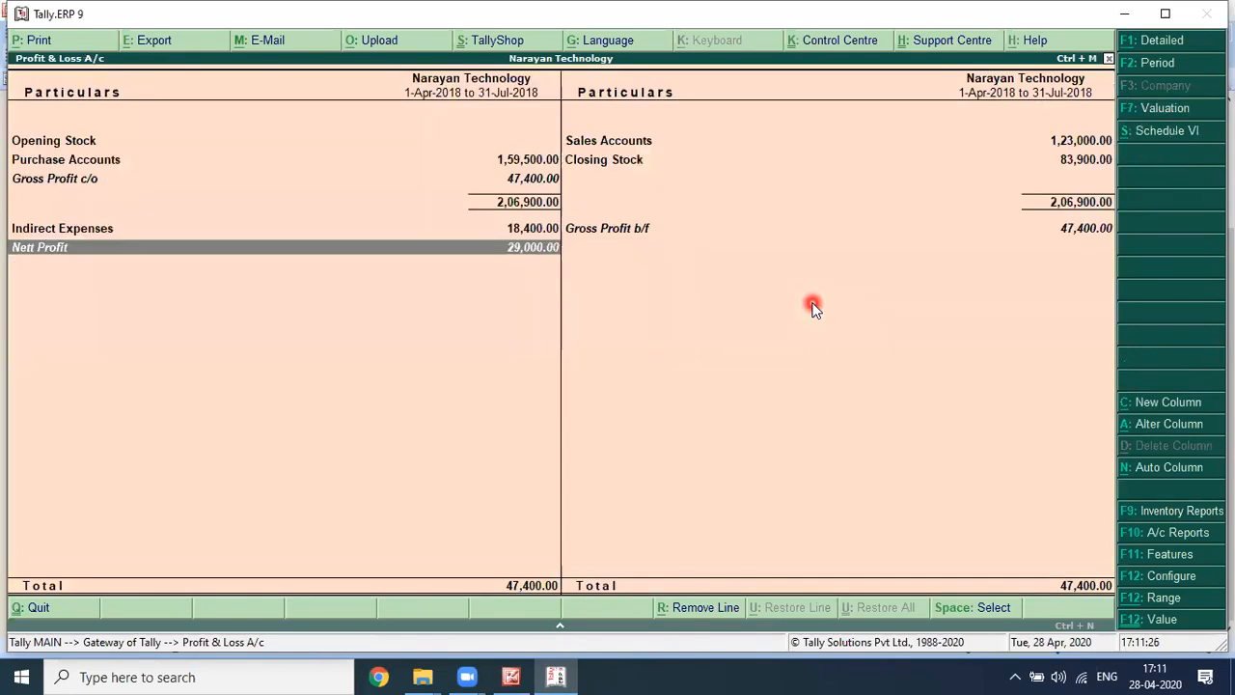